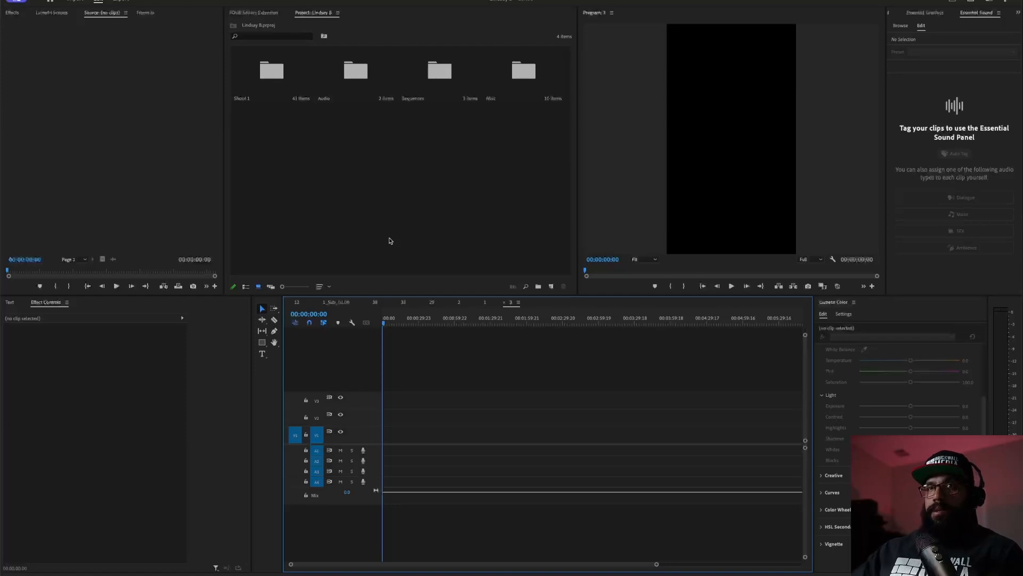
# - Close the five open sequence tabs one after another until the timeline is empty
pyautogui.click(290, 303)
pyautogui.click(290, 302)
pyautogui.click(290, 302)
pyautogui.click(290, 303)
pyautogui.click(290, 302)
pyautogui.click(290, 302)
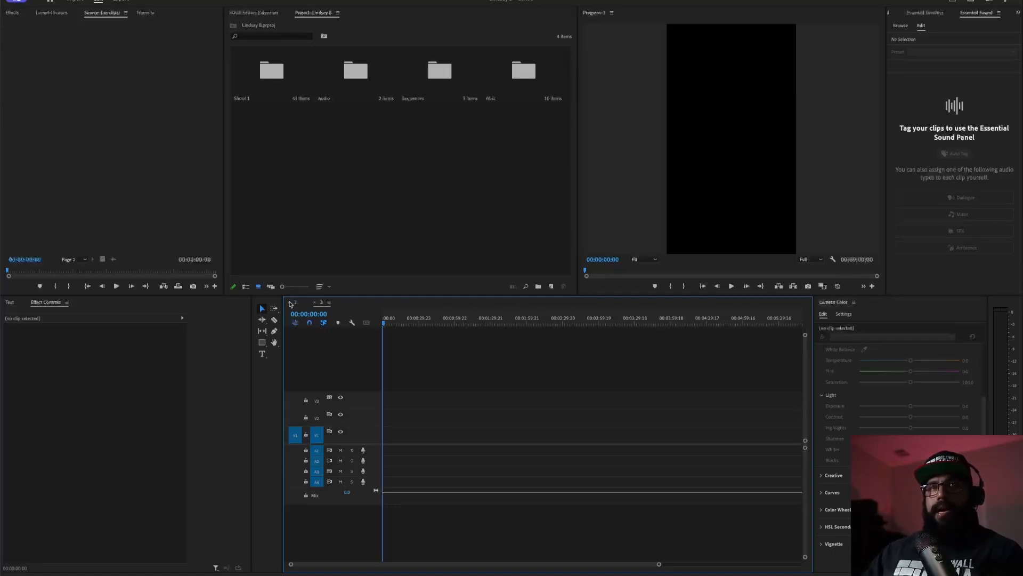
pyautogui.click(290, 302)
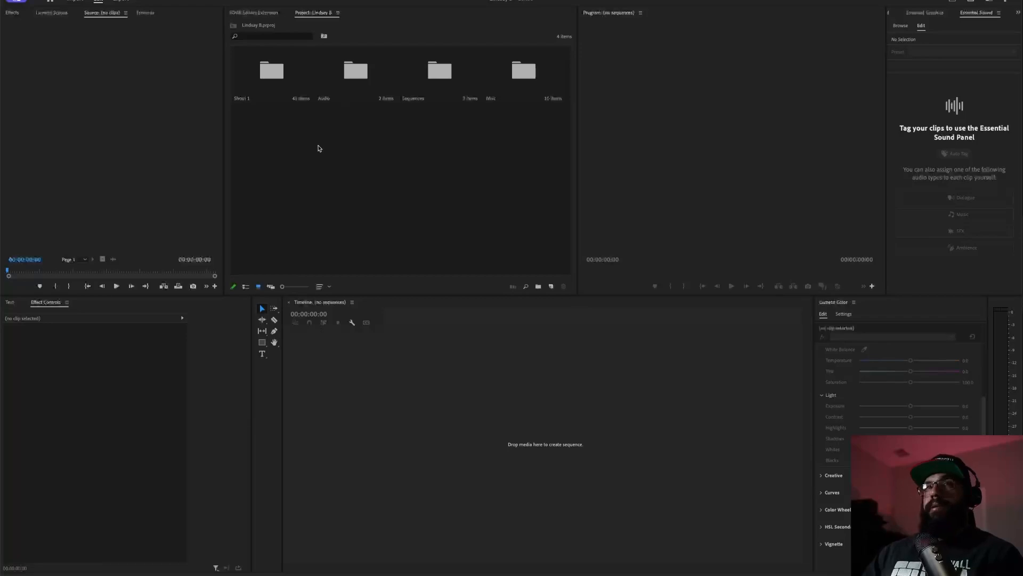
# - Browse the Audio bin, then the Sequences bin, going back up to the project root after each
pyautogui.click(272, 76)
pyautogui.click(270, 78)
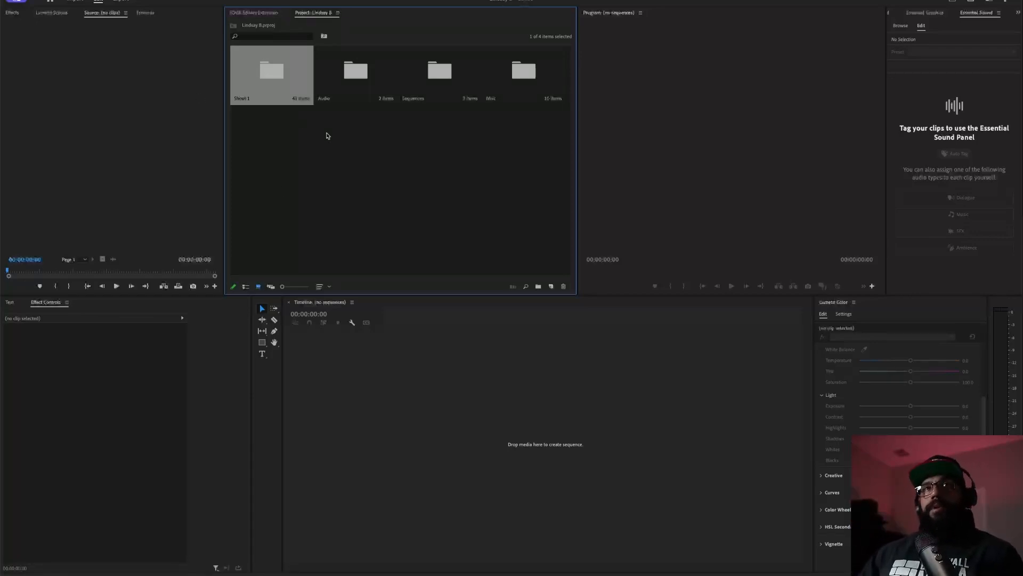
pyautogui.click(355, 88)
pyautogui.doubleClick(355, 88)
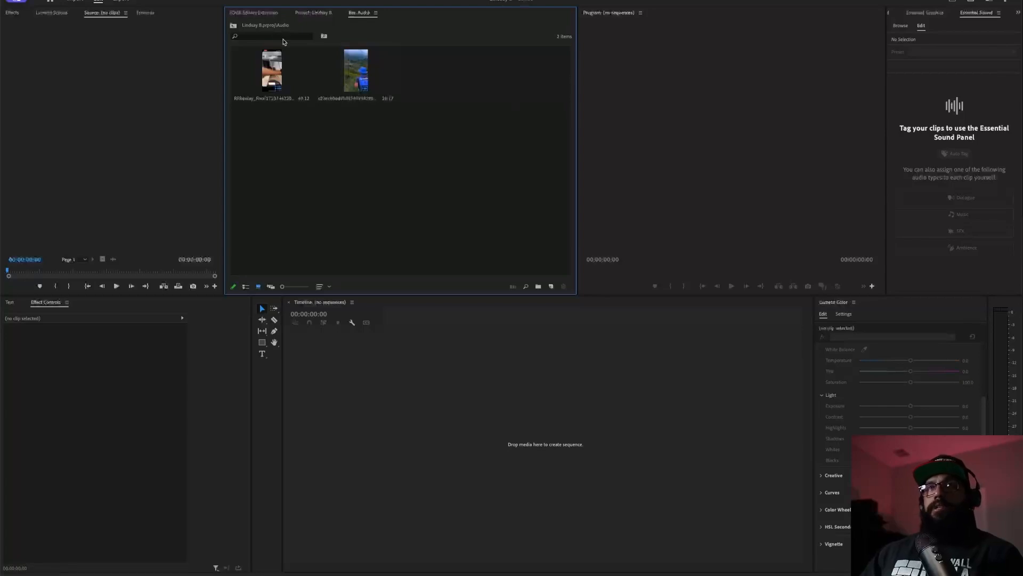
pyautogui.click(233, 25)
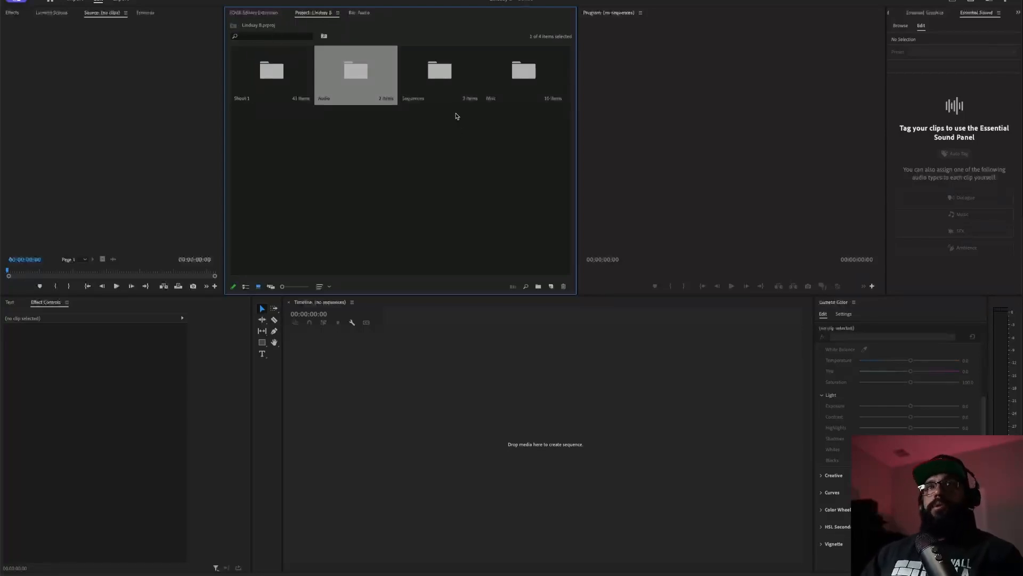
pyautogui.click(438, 75)
pyautogui.doubleClick(438, 75)
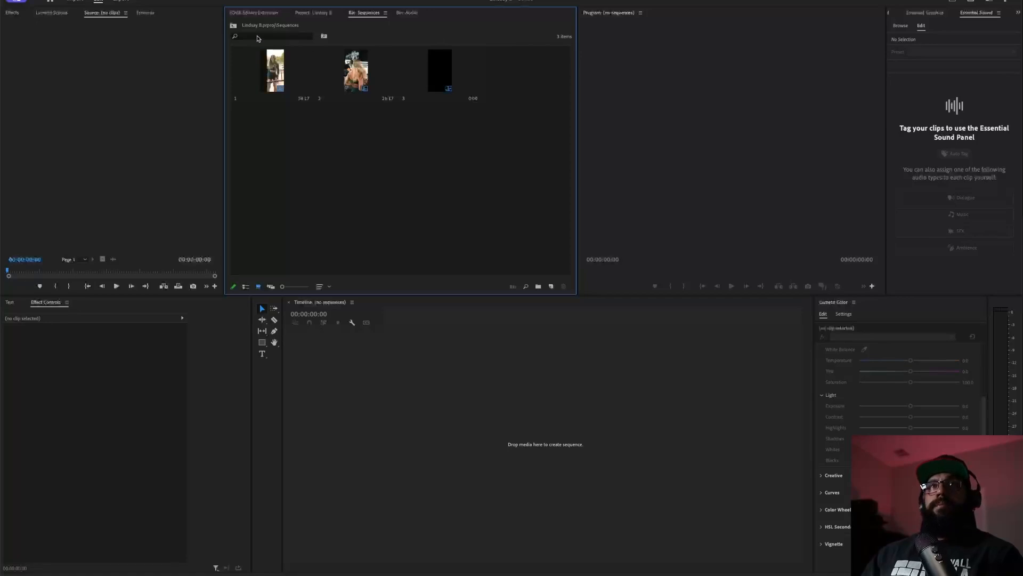
pyautogui.click(233, 26)
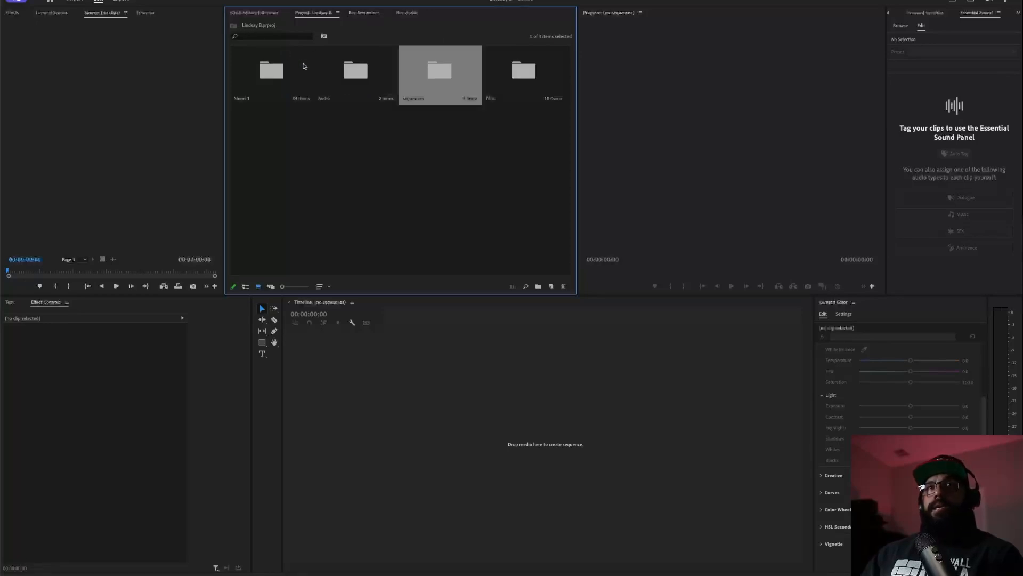
# - Open the Misc bin to view its ten clips, then return to the root and deselect
pyautogui.click(524, 72)
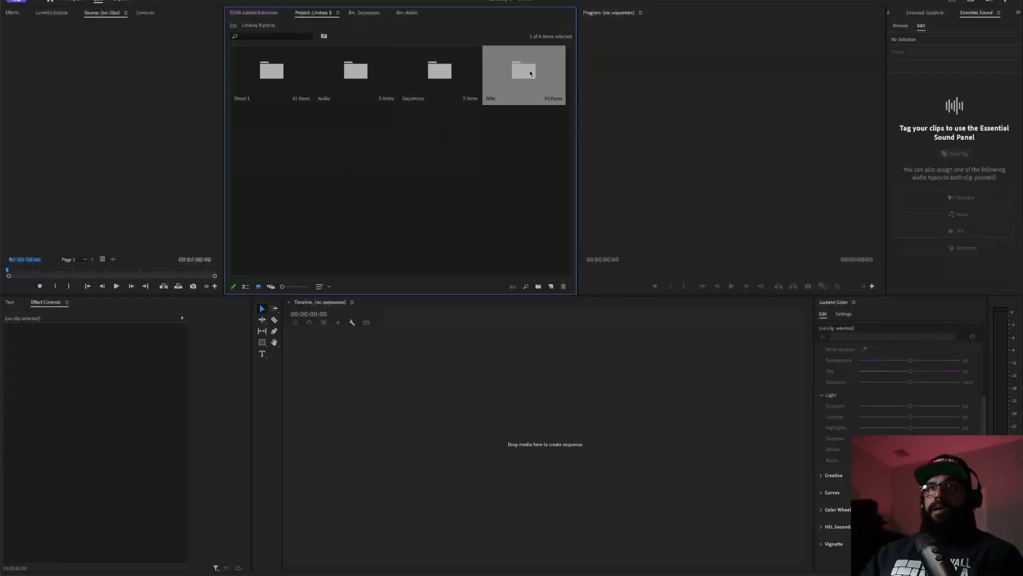
pyautogui.doubleClick(528, 73)
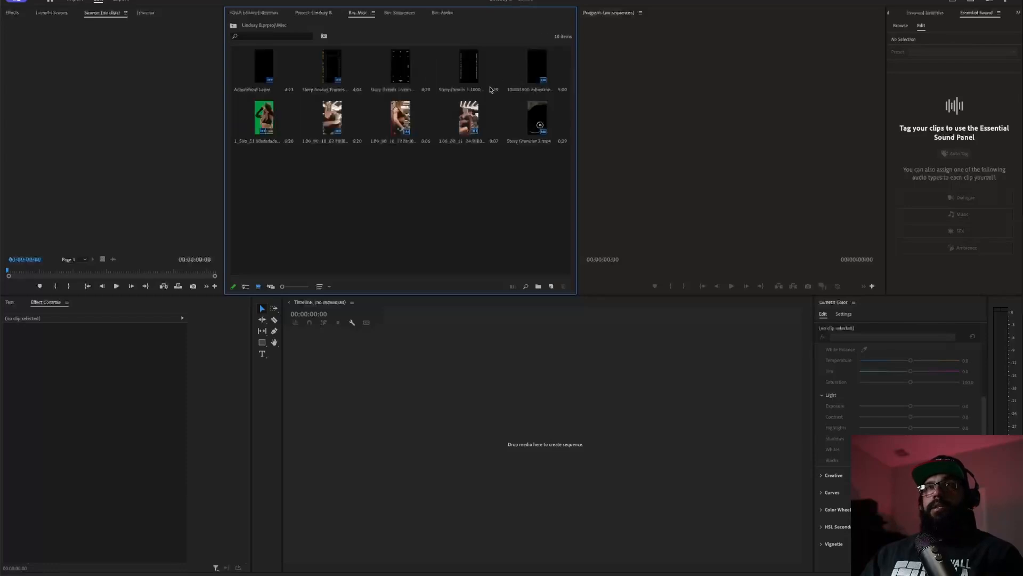
pyautogui.click(233, 26)
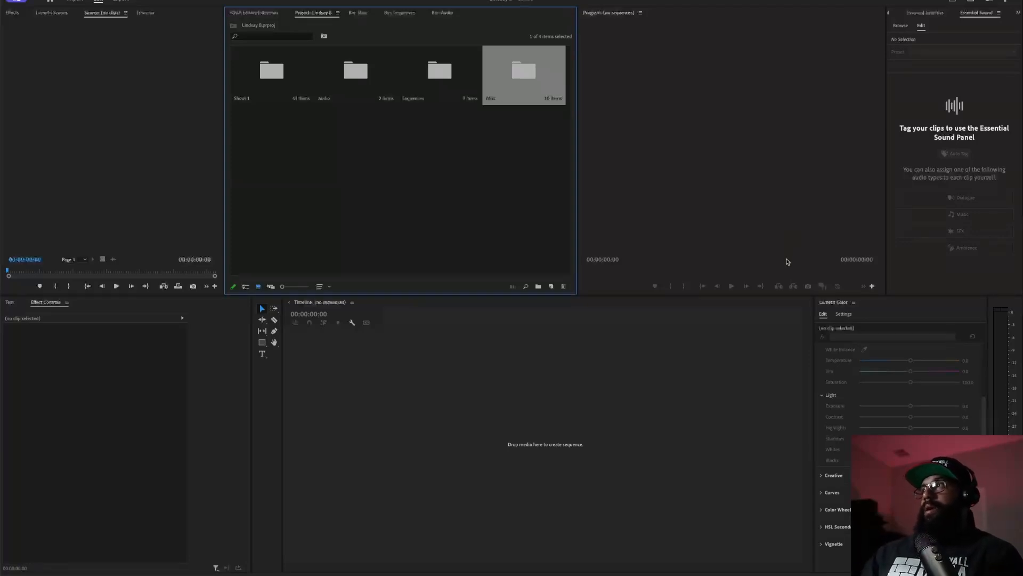
pyautogui.click(338, 206)
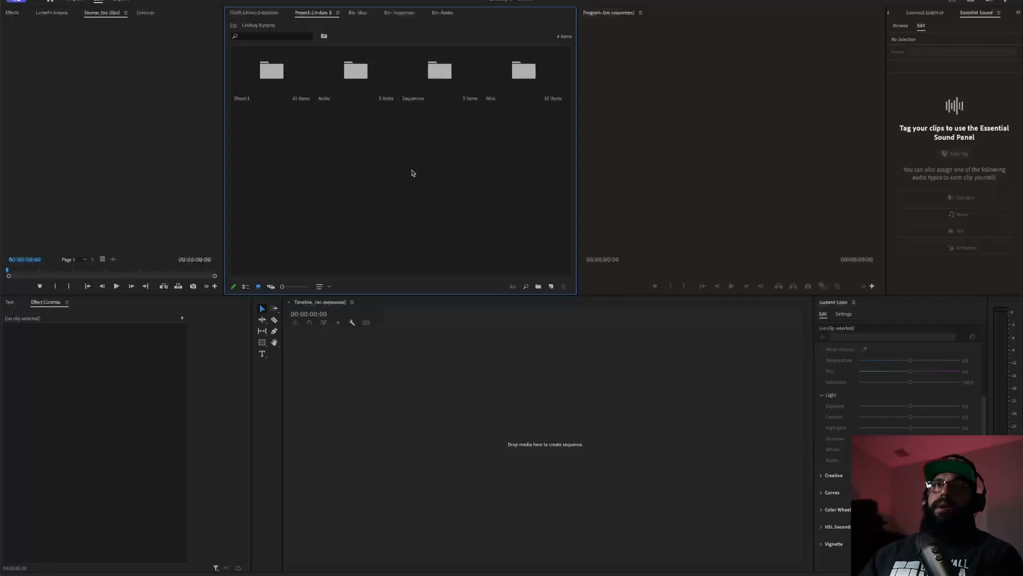
# - Import IMG_5209 2.mp4 from the Downloads folder into the Audio bin
pyautogui.doubleClick(353, 81)
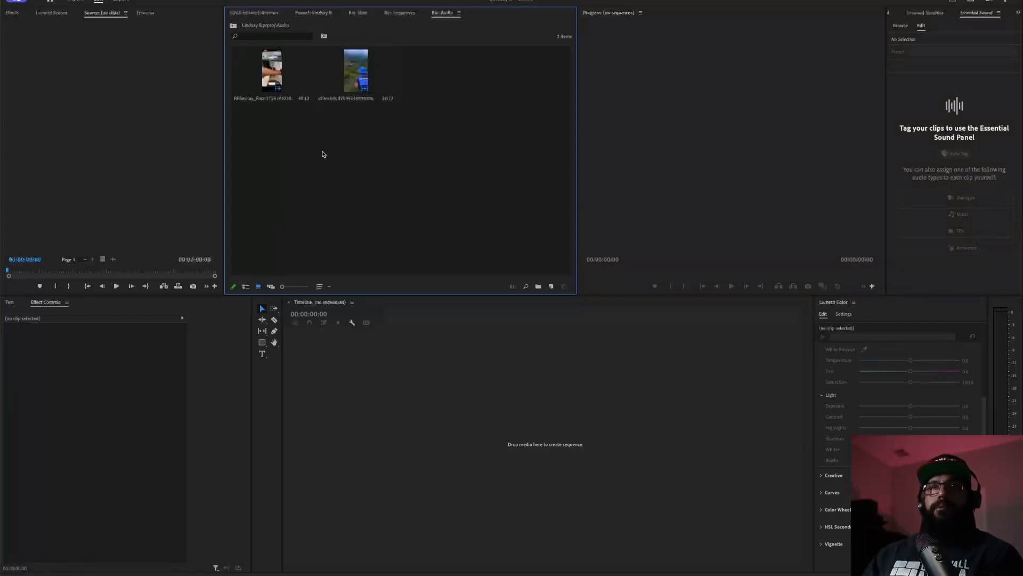
pyautogui.doubleClick(381, 198)
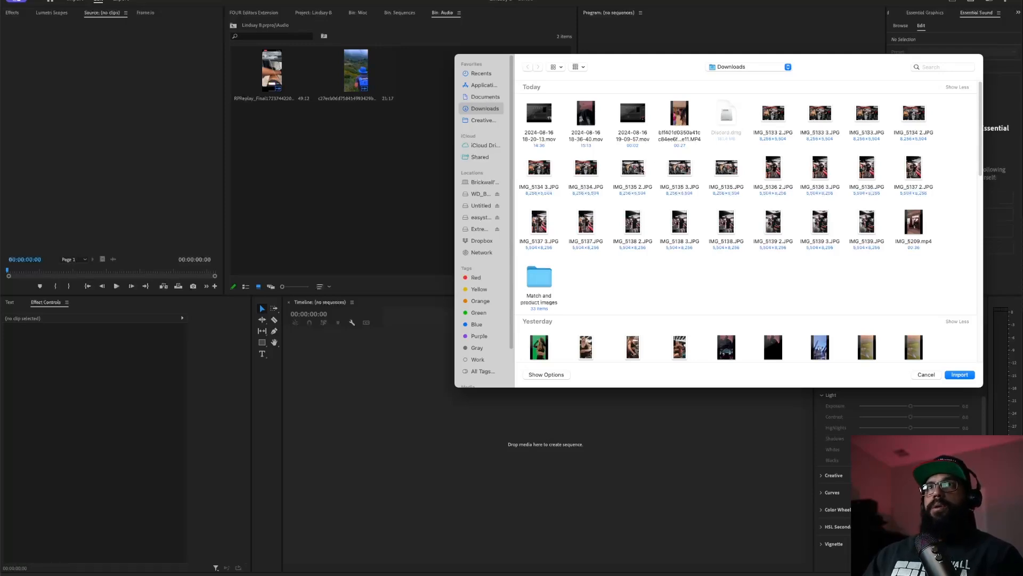
pyautogui.press('super+Tab')
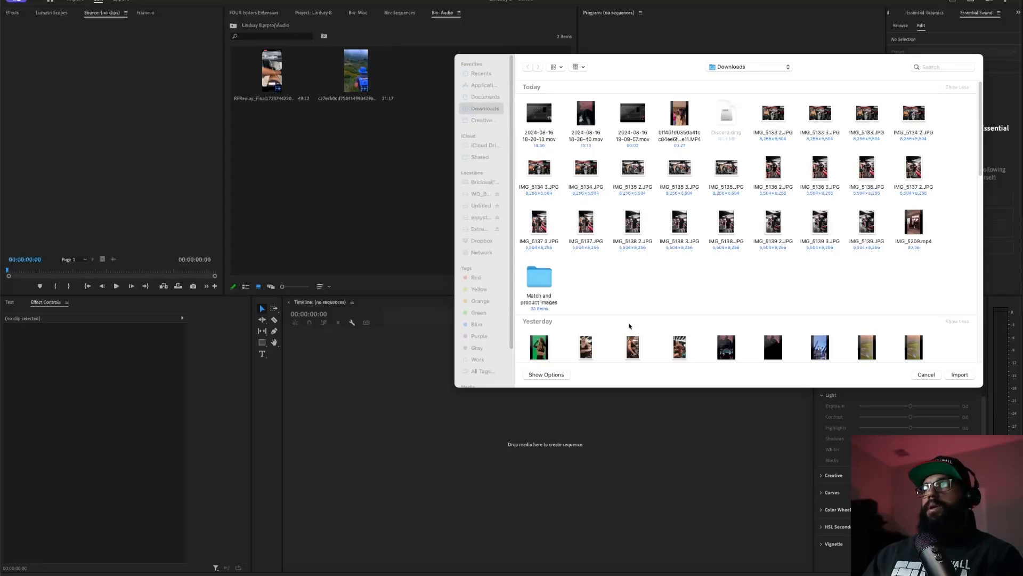
pyautogui.moveTo(686, 65); pyautogui.dragTo(568, 130)
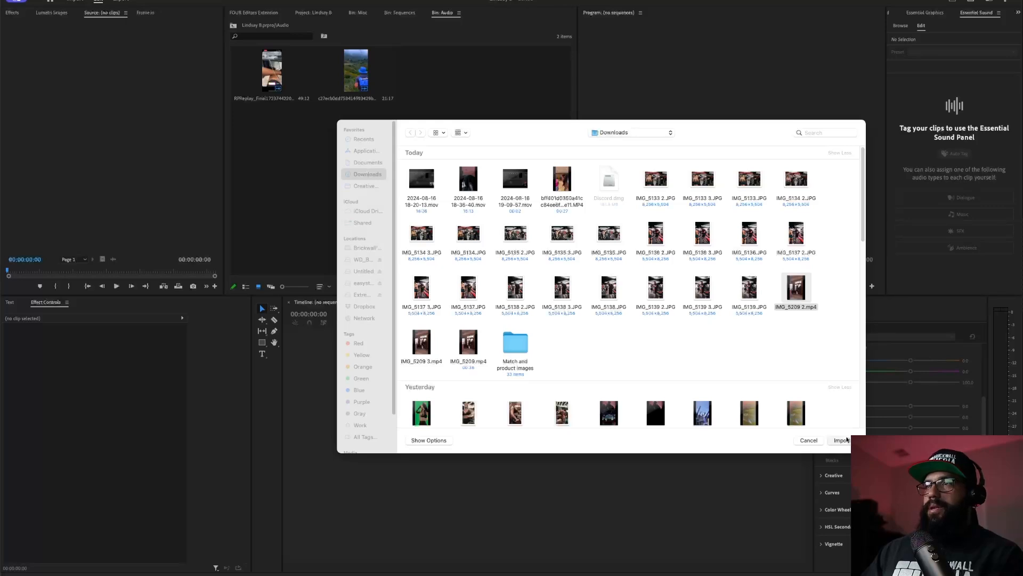
pyautogui.click(845, 440)
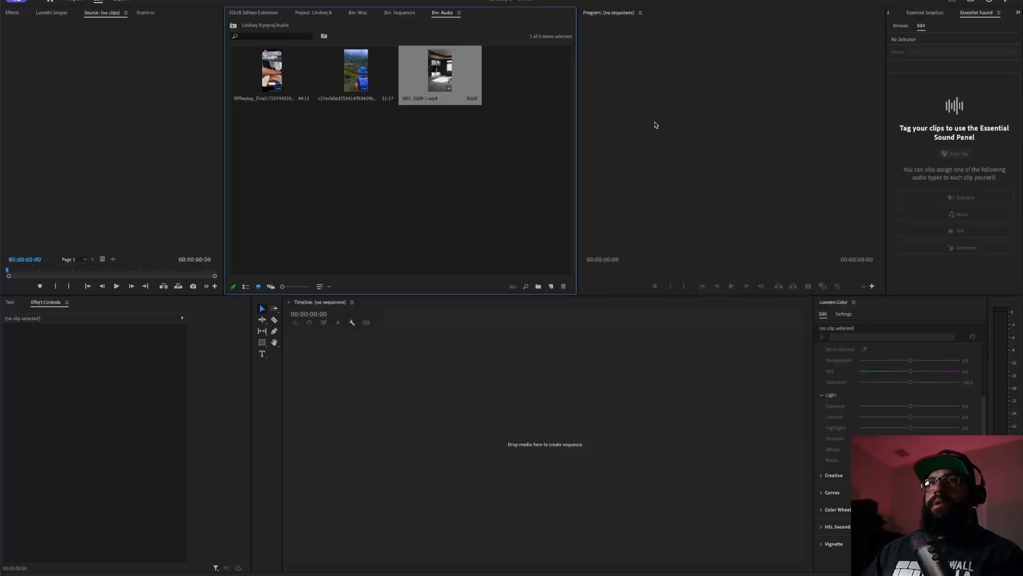
pyautogui.click(395, 11)
# - Open sequence 3 and place only IMG_5209 2.mp4's audio on track A1 at 00:00
pyautogui.doubleClick(441, 89)
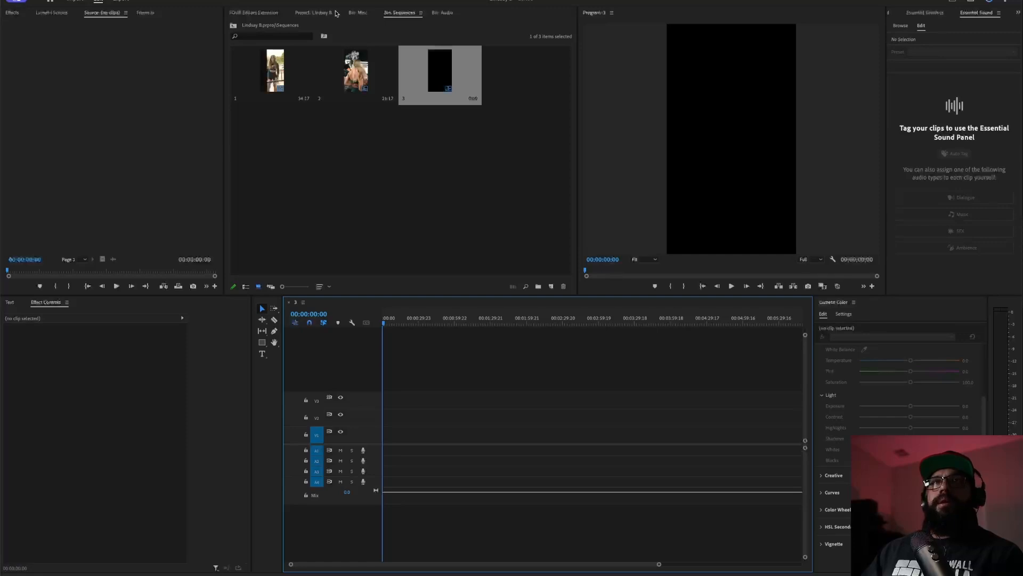
pyautogui.click(441, 13)
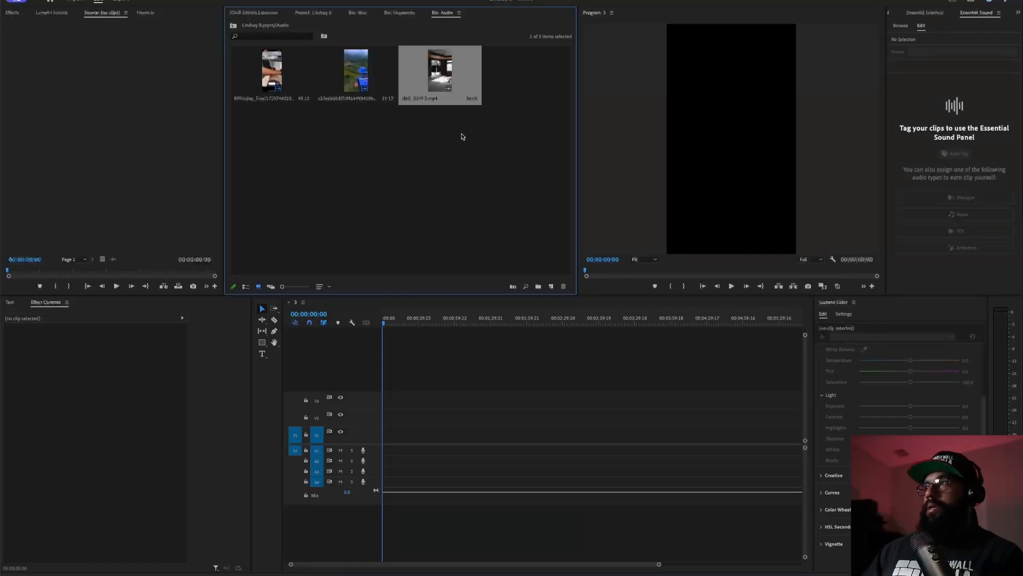
pyautogui.doubleClick(437, 72)
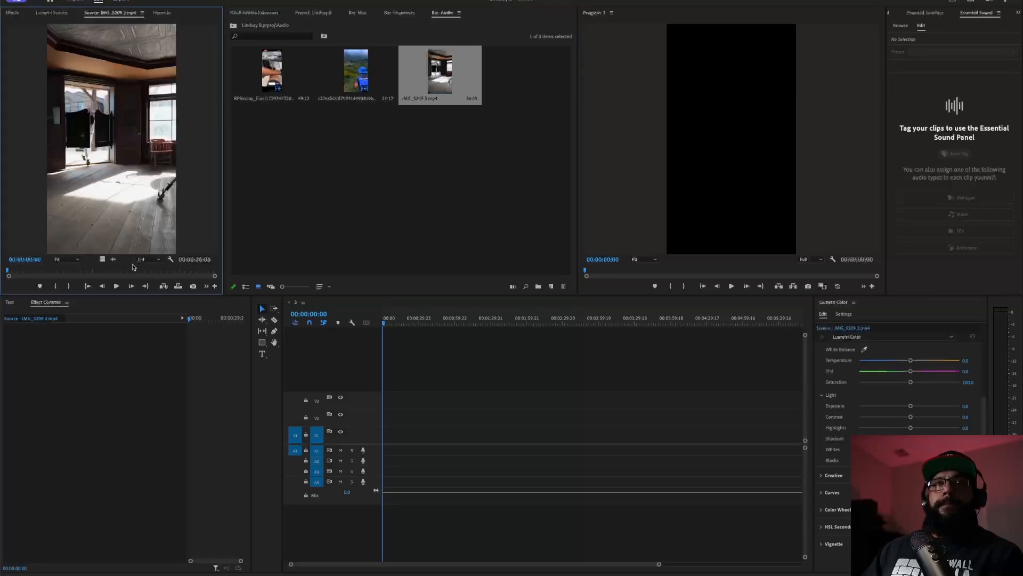
pyautogui.moveTo(395, 433); pyautogui.dragTo(382, 453)
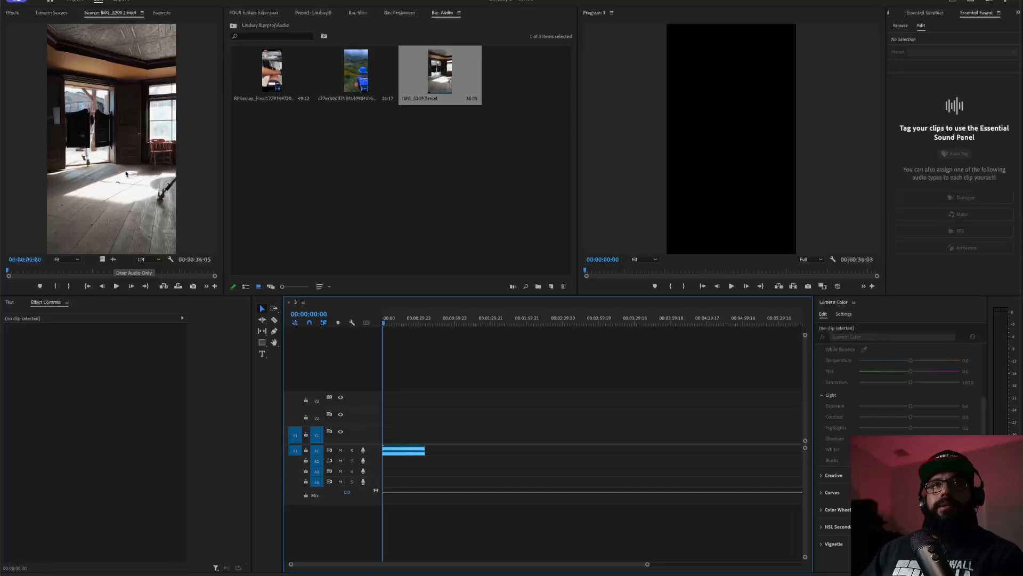
# - Play the audio from the sequence start, stop around 00:00:09:09, and return Home
pyautogui.moveTo(124, 144); pyautogui.dragTo(168, 135)
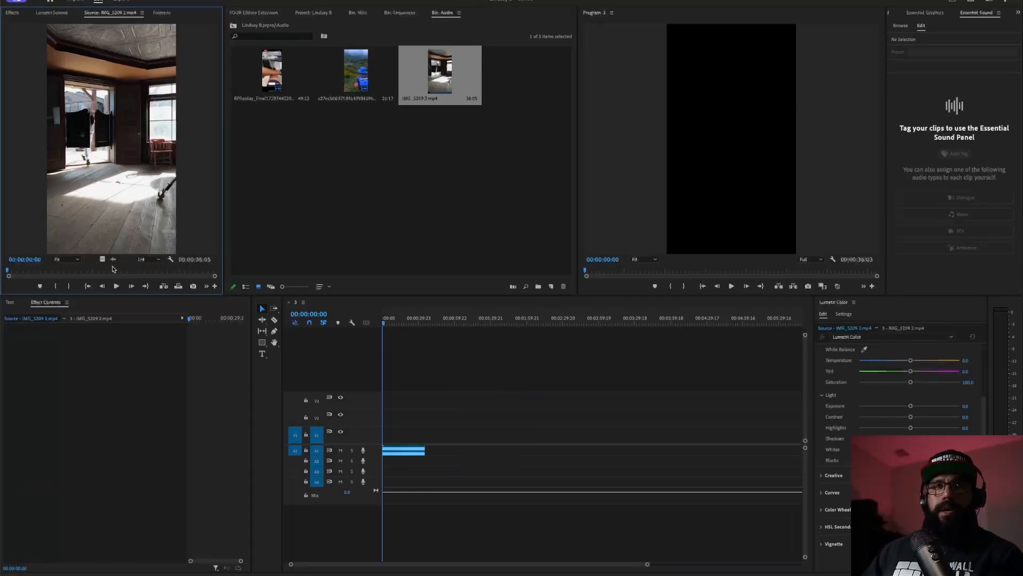
pyautogui.moveTo(420, 321); pyautogui.dragTo(382, 327)
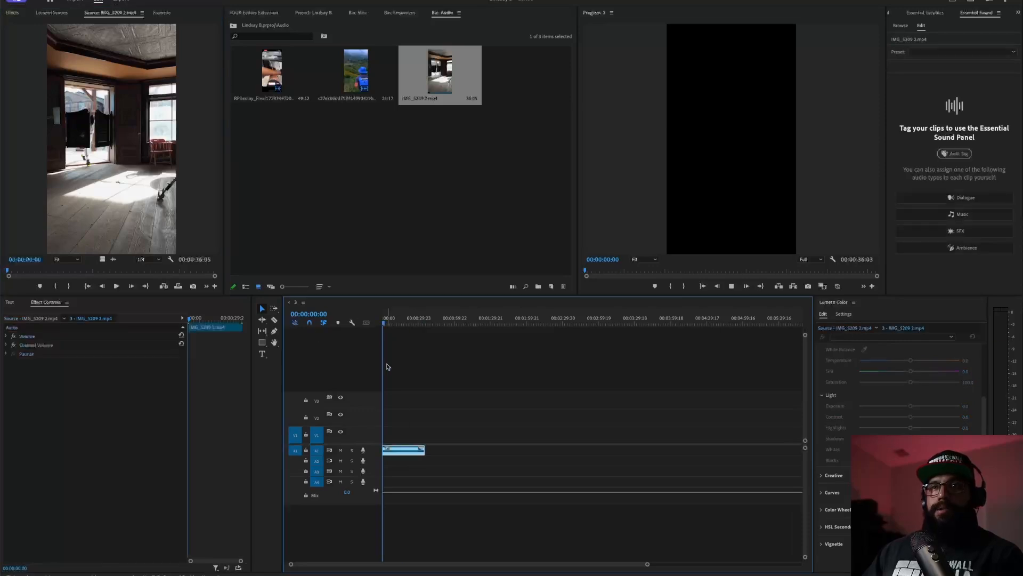
pyautogui.press('space')
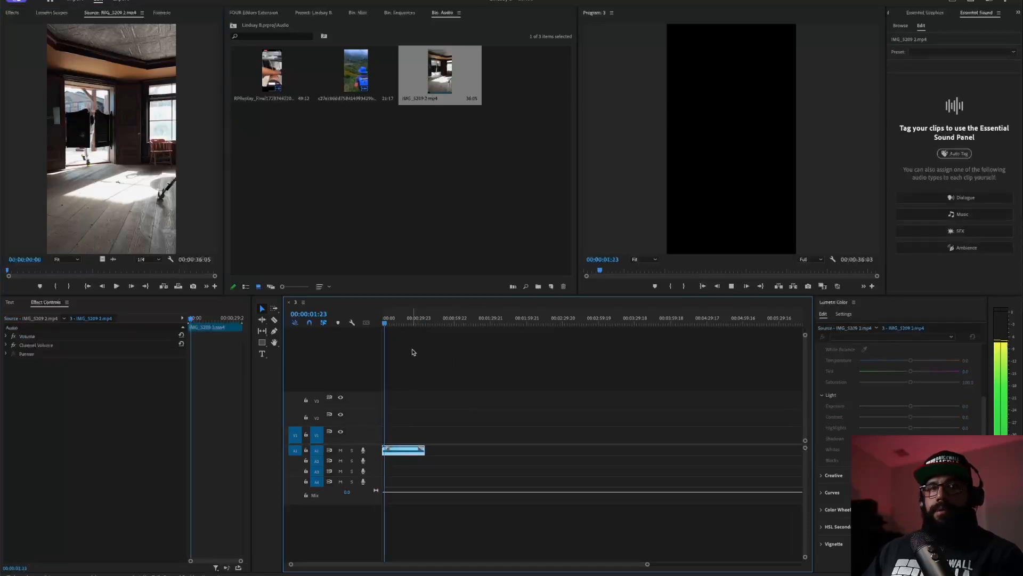
pyautogui.click(395, 324)
pyautogui.press('Home')
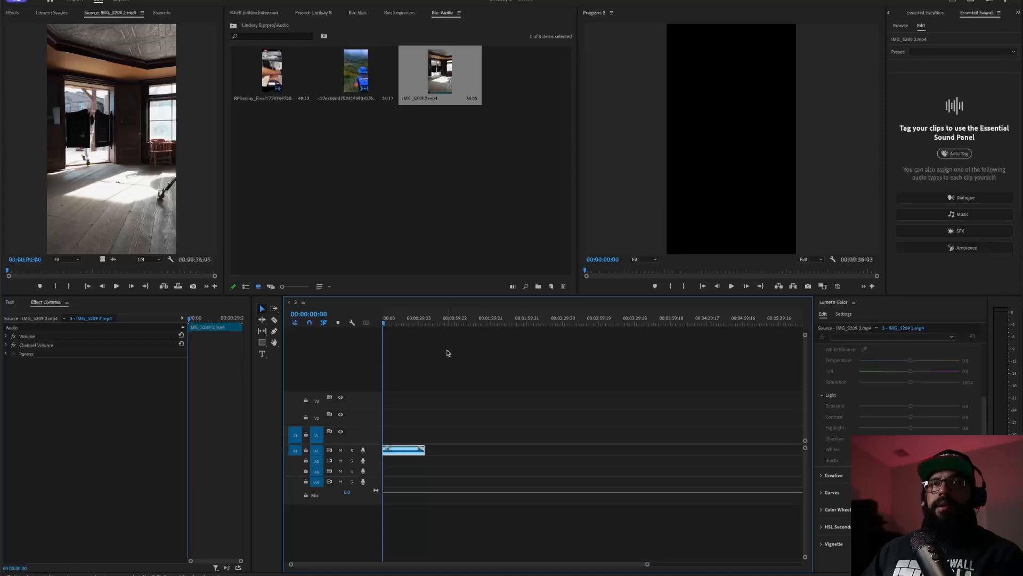
# - Open the Shoot 1 bin, enlarge the thumbnails, and scroll through its gym clips
pyautogui.click(313, 12)
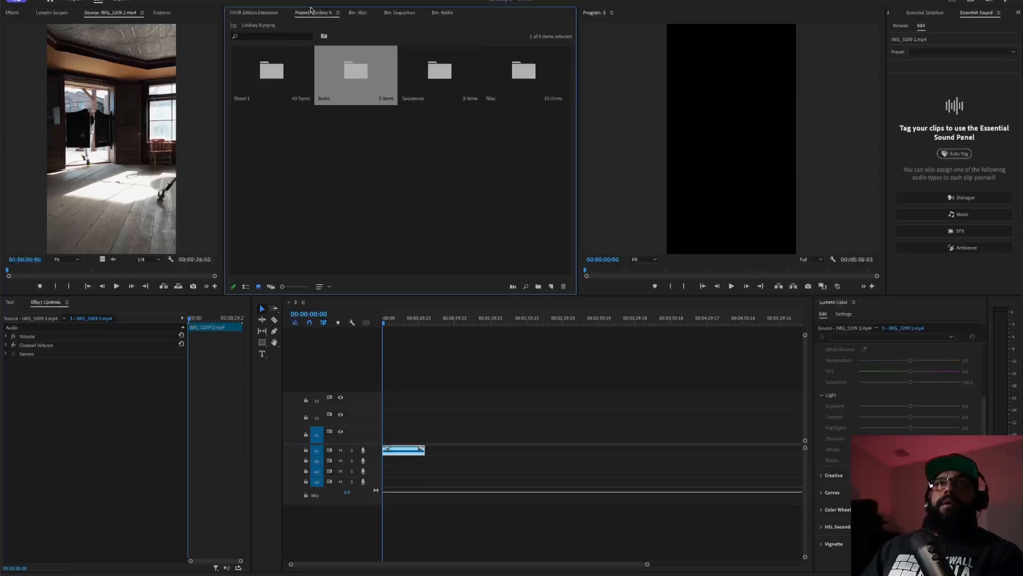
pyautogui.doubleClick(279, 79)
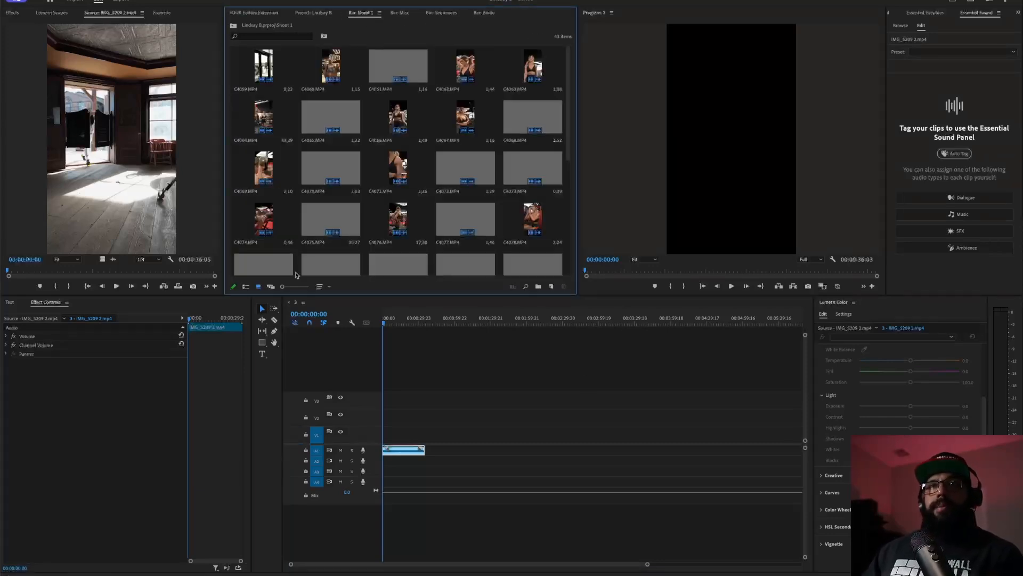
pyautogui.moveTo(282, 286); pyautogui.dragTo(303, 286)
pyautogui.scroll(-5, 427, 184)
pyautogui.scroll(-3, 428, 183)
pyautogui.scroll(3, 428, 181)
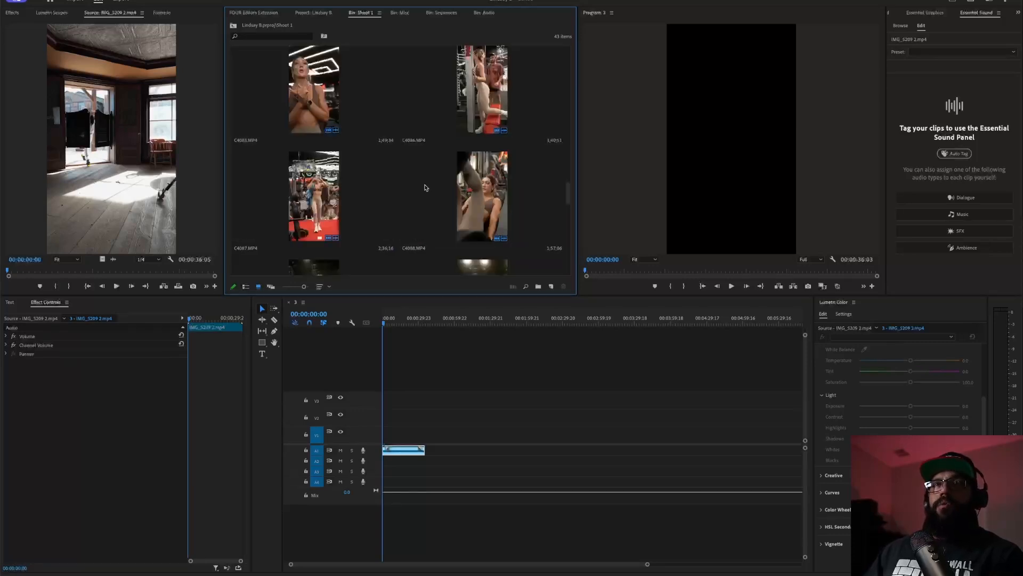
pyautogui.scroll(3, 422, 184)
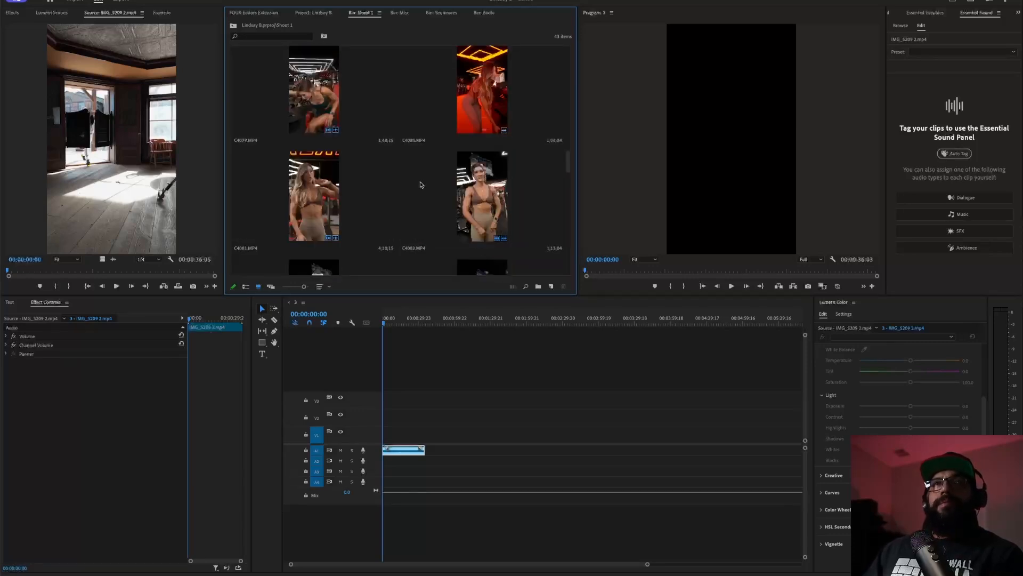
pyautogui.scroll(-1, 421, 184)
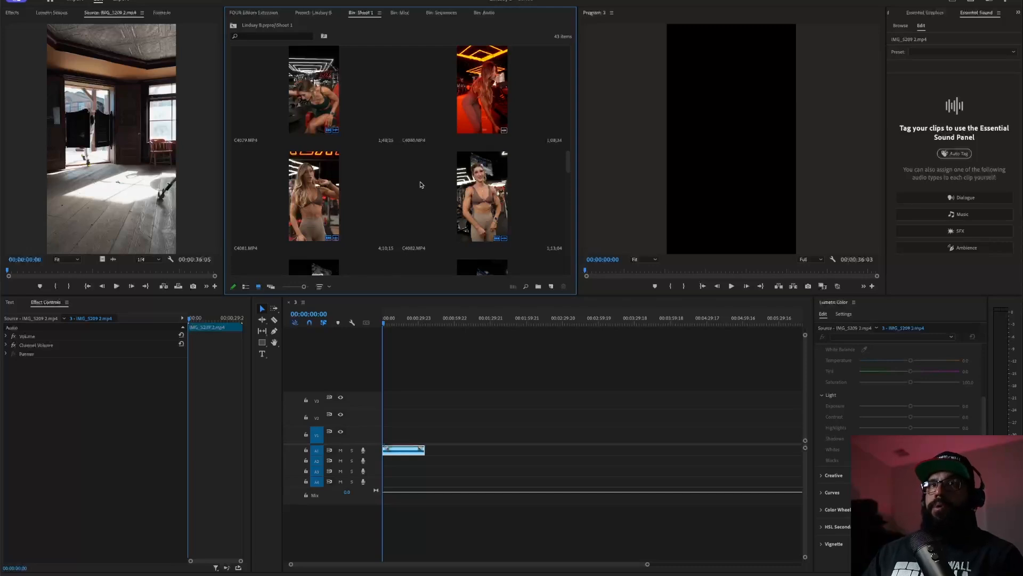
# - Load C4080.MP4 in the Source Monitor and scrub through it for a usable frame
pyautogui.doubleClick(480, 114)
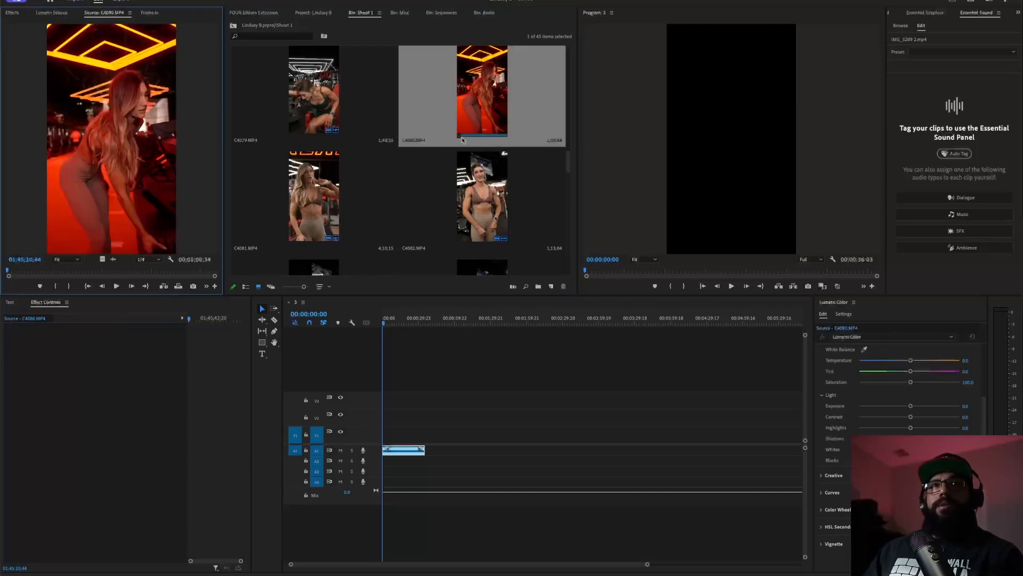
pyautogui.click(57, 272)
pyautogui.moveTo(58, 272); pyautogui.dragTo(21, 295)
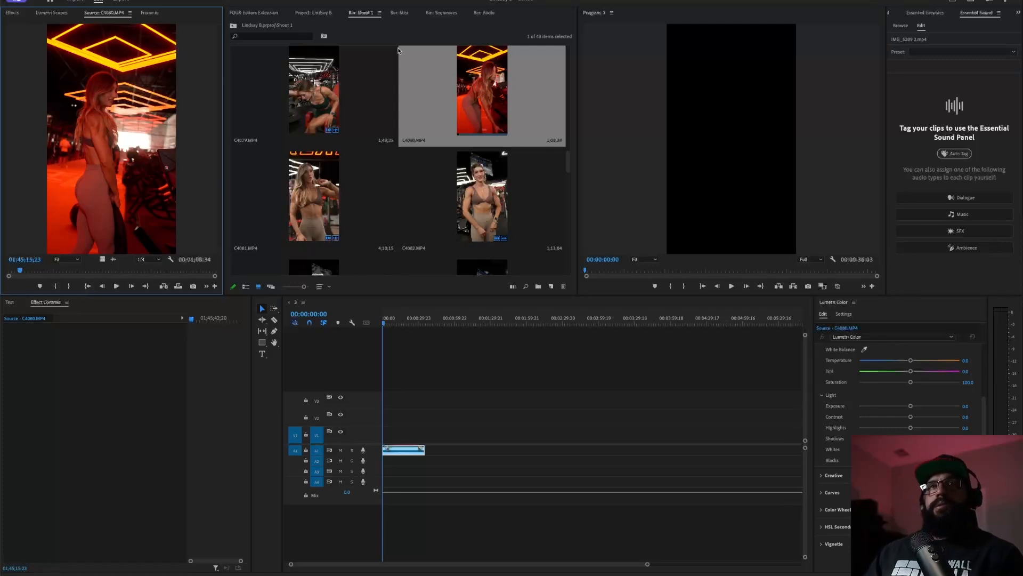
pyautogui.moveTo(28, 273); pyautogui.dragTo(153, 296)
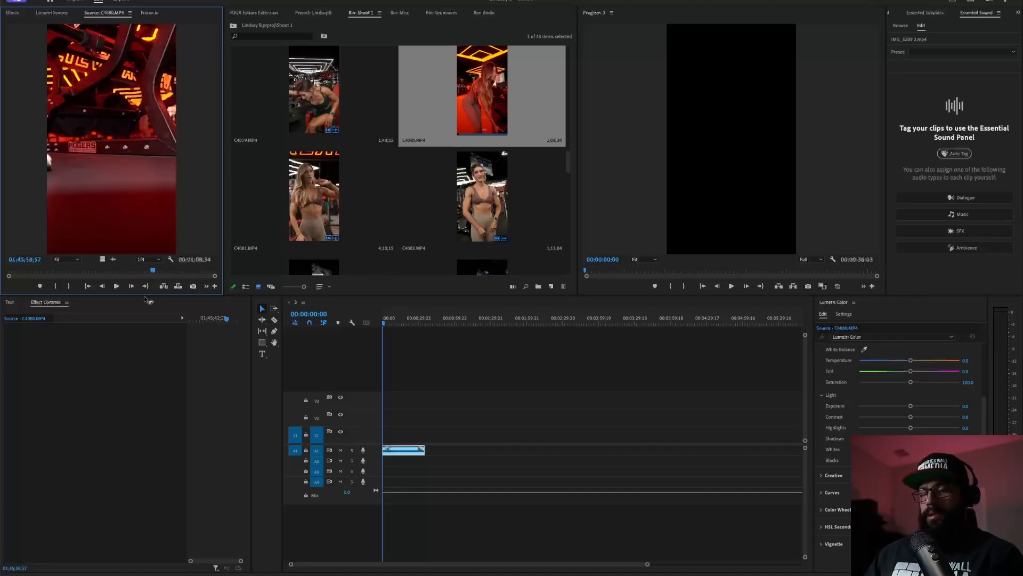
pyautogui.moveTo(41, 272); pyautogui.dragTo(192, 274)
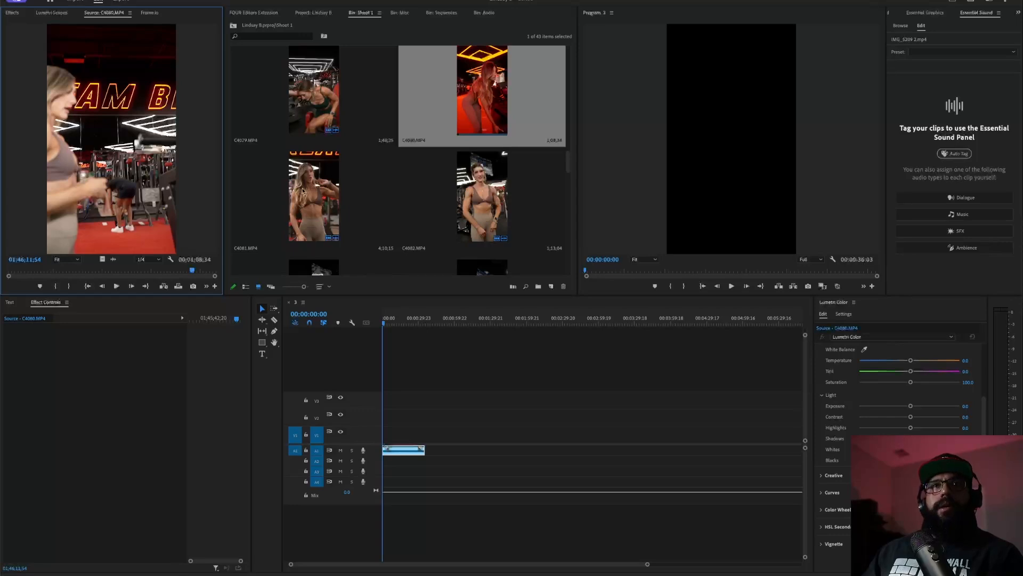
# - Load C4081 in the Source Monitor and play sequence 3 from its start
pyautogui.doubleClick(302, 191)
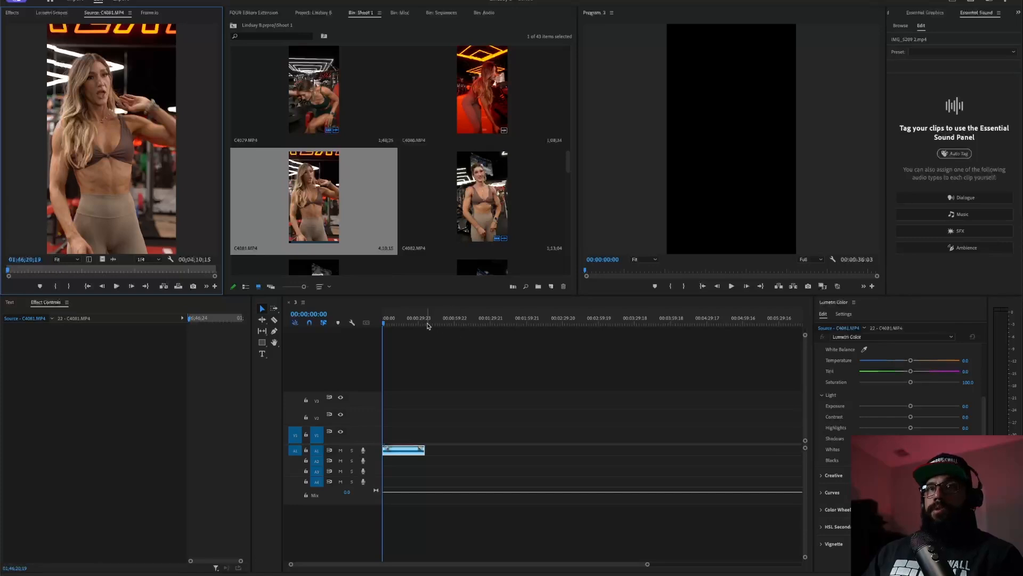
pyautogui.click(293, 337)
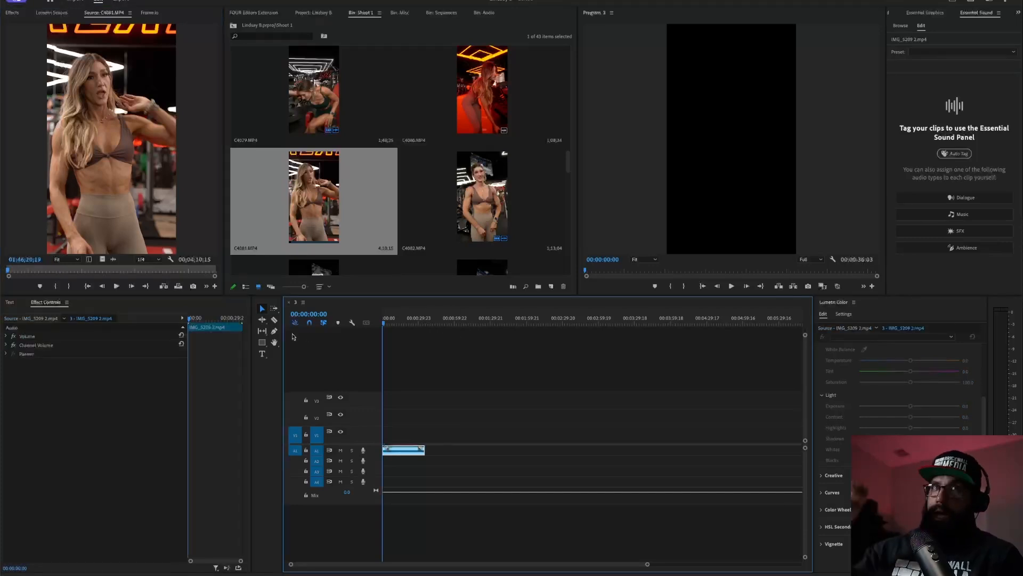
pyautogui.press('space')
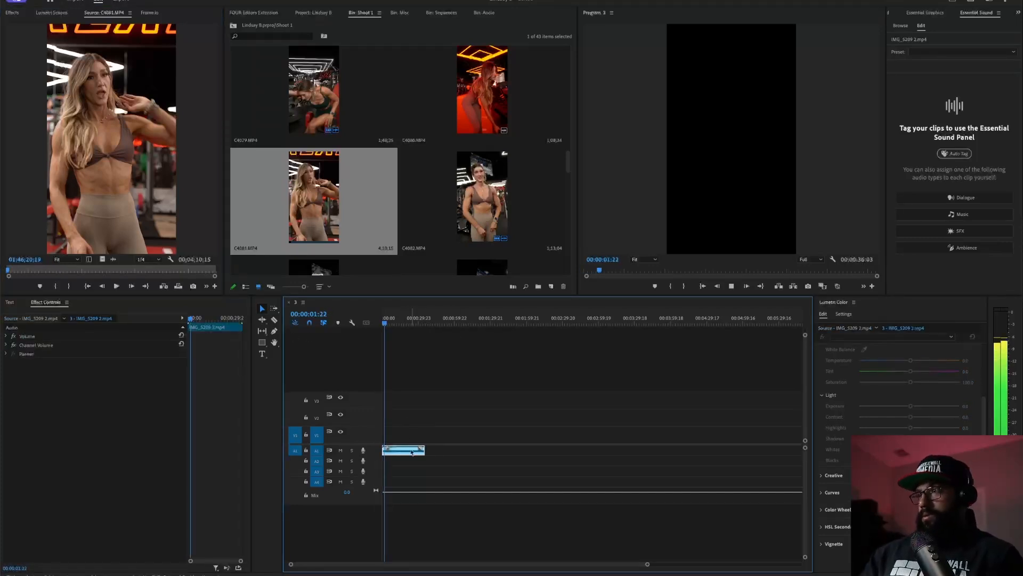
pyautogui.press('space')
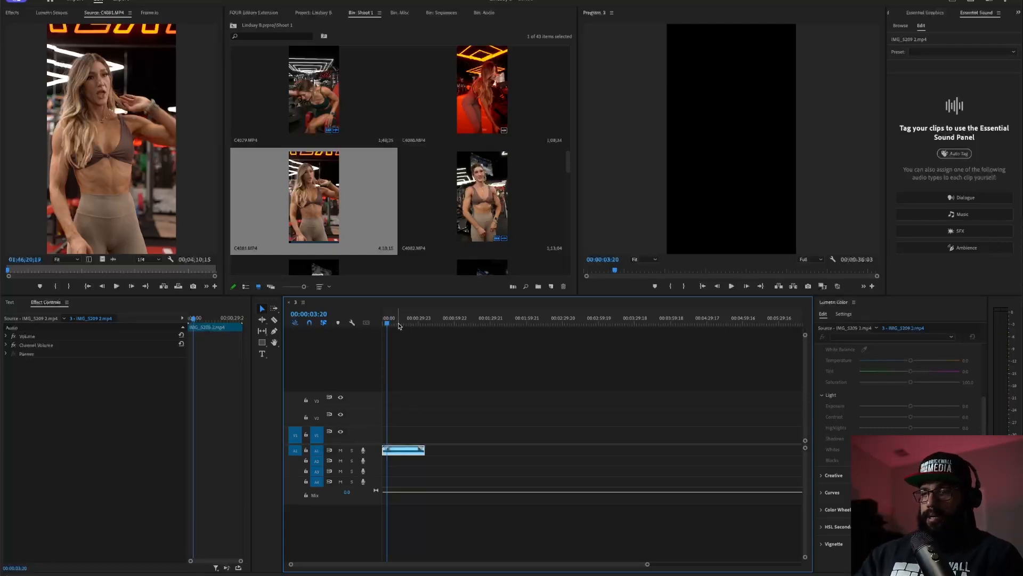
pyautogui.press('Home')
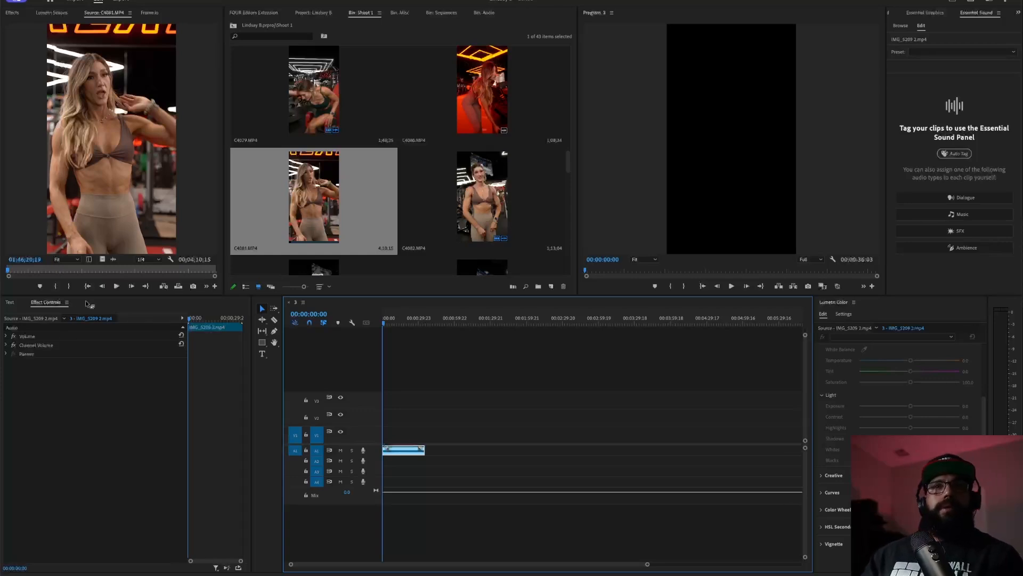
# - Play and scrub through C4081, zooming its time ruler, to pick a shot
pyautogui.click(117, 286)
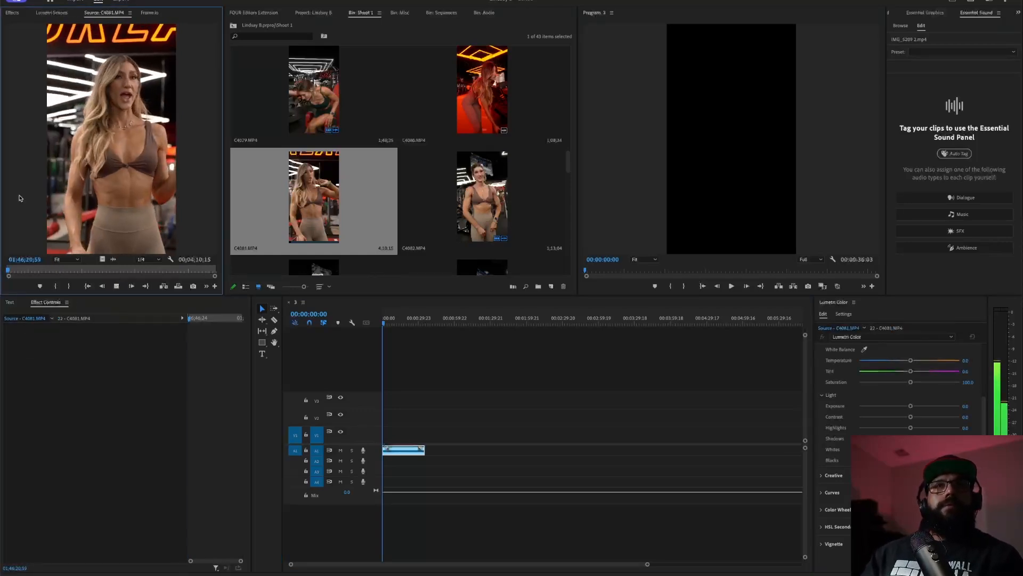
pyautogui.moveTo(9, 270); pyautogui.dragTo(11, 277)
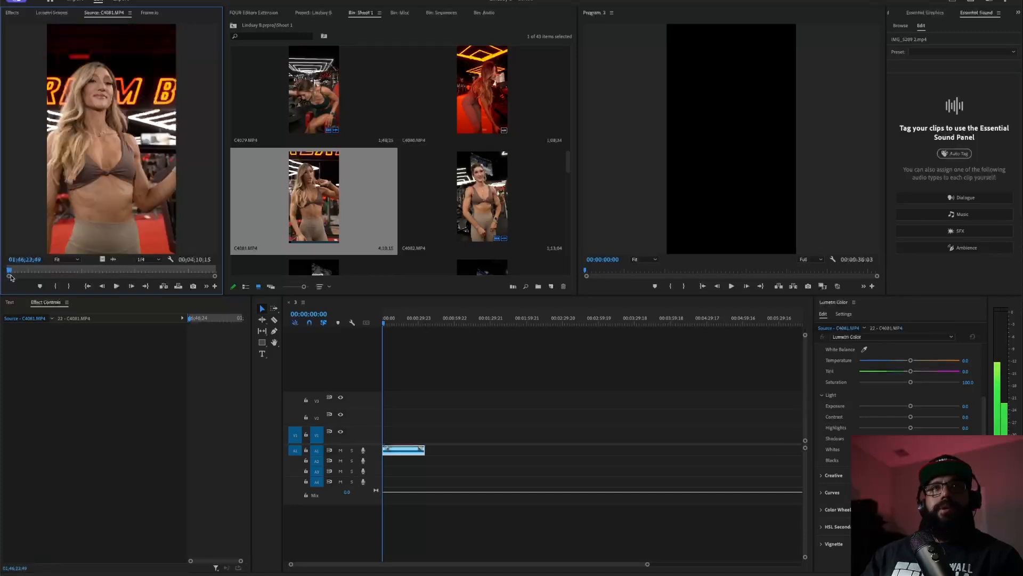
pyautogui.press('space')
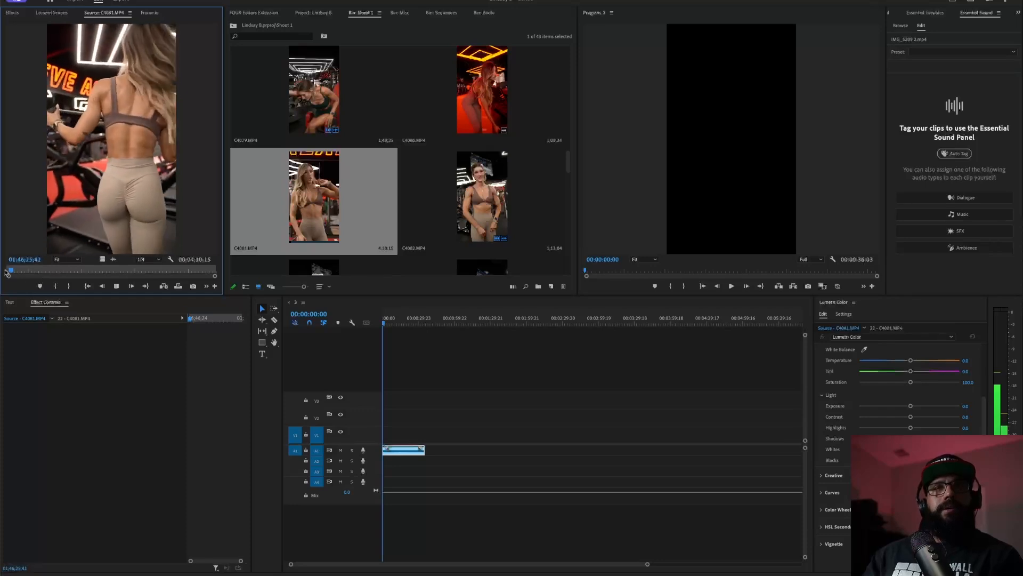
pyautogui.moveTo(214, 276); pyautogui.dragTo(173, 292)
pyautogui.moveTo(19, 272); pyautogui.dragTo(12, 283)
# - Stop C4081 at the chosen moment and place that piece on V1 at the sequence start
pyautogui.press('space')
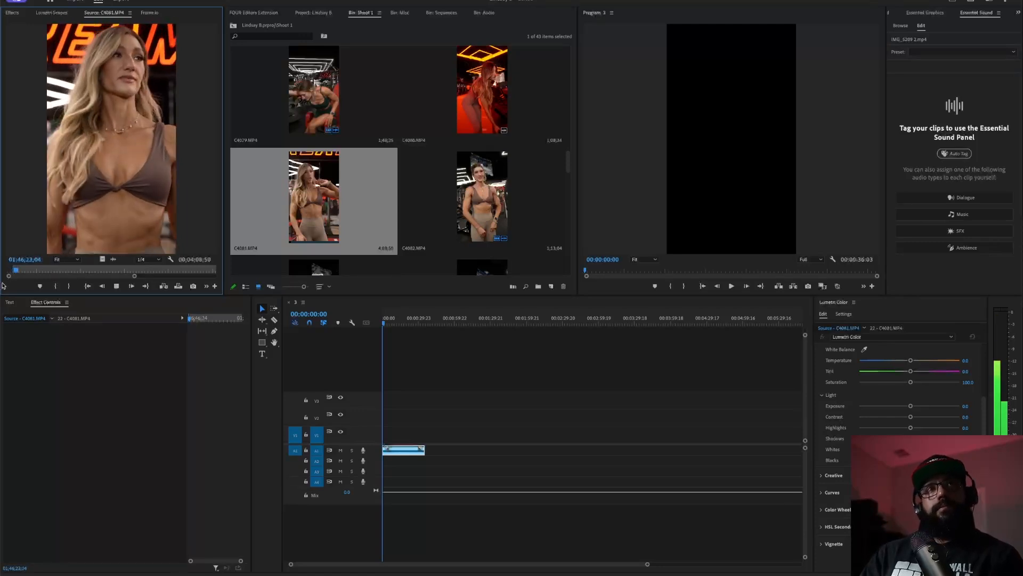
pyautogui.press('space')
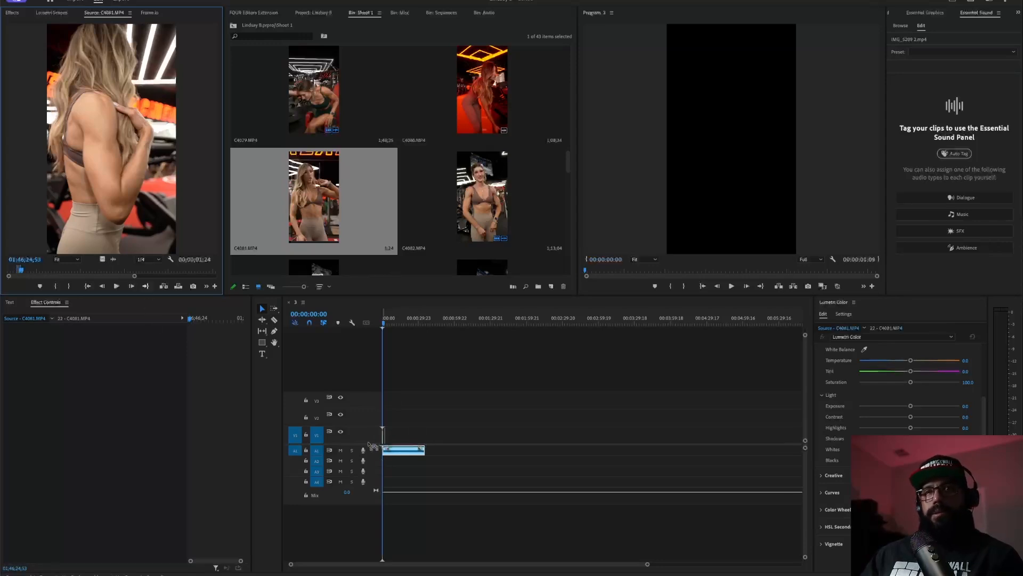
pyautogui.click(397, 449)
pyautogui.click(409, 431)
pyautogui.scroll(5, 415, 432)
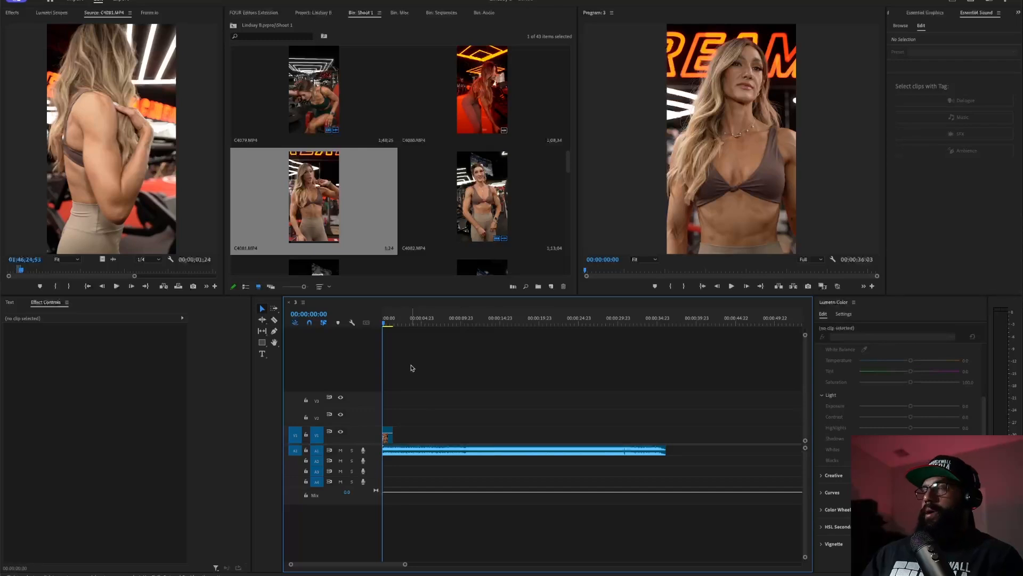
pyautogui.scroll(4, 430, 404)
pyautogui.scroll(3, 430, 405)
pyautogui.click(410, 433)
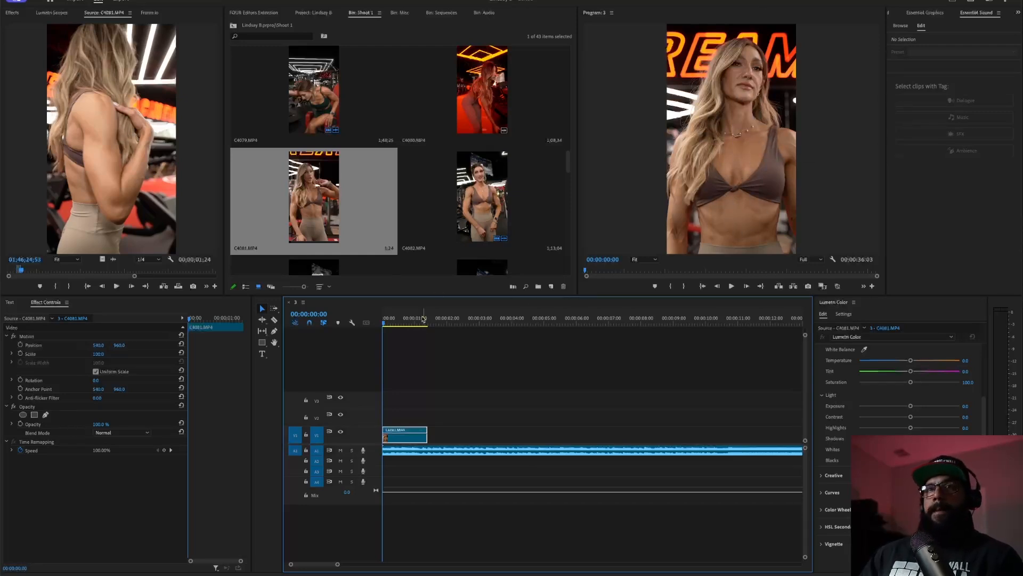
# - Play sequence 3 from the start to preview the new C4081 shot over the audio
pyautogui.press('space')
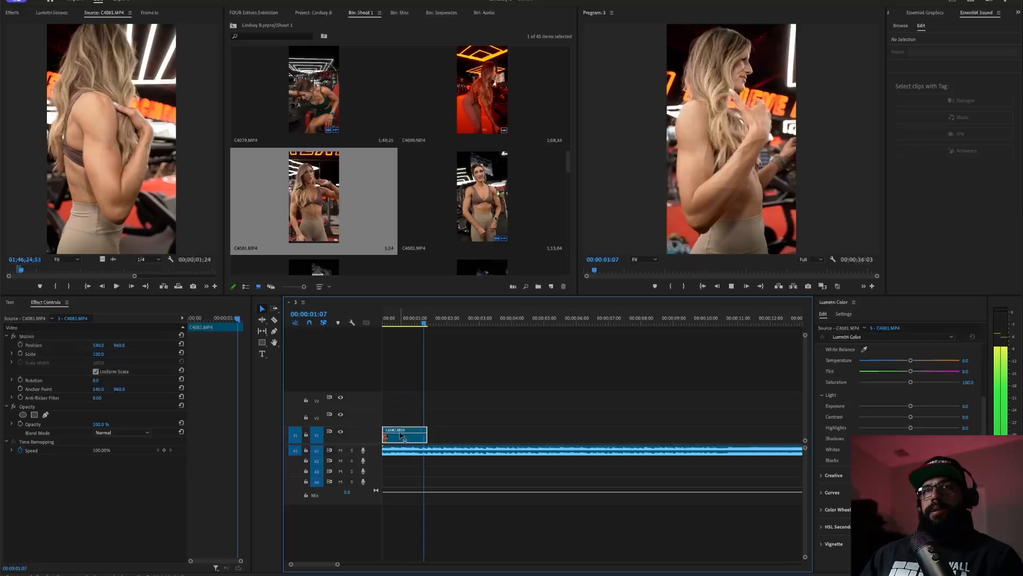
pyautogui.press('space')
pyautogui.press('Home')
pyautogui.press('space')
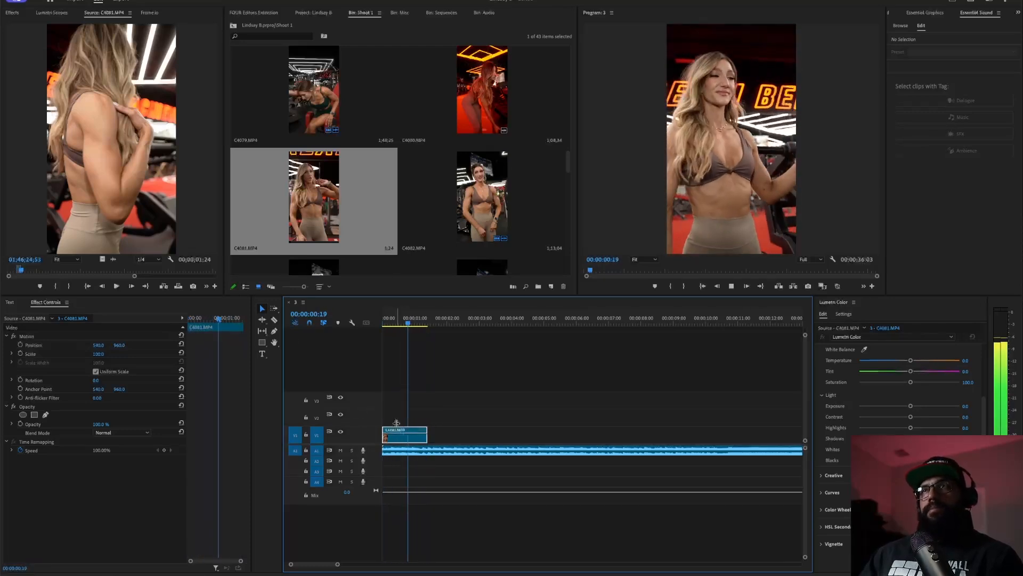
pyautogui.click(385, 451)
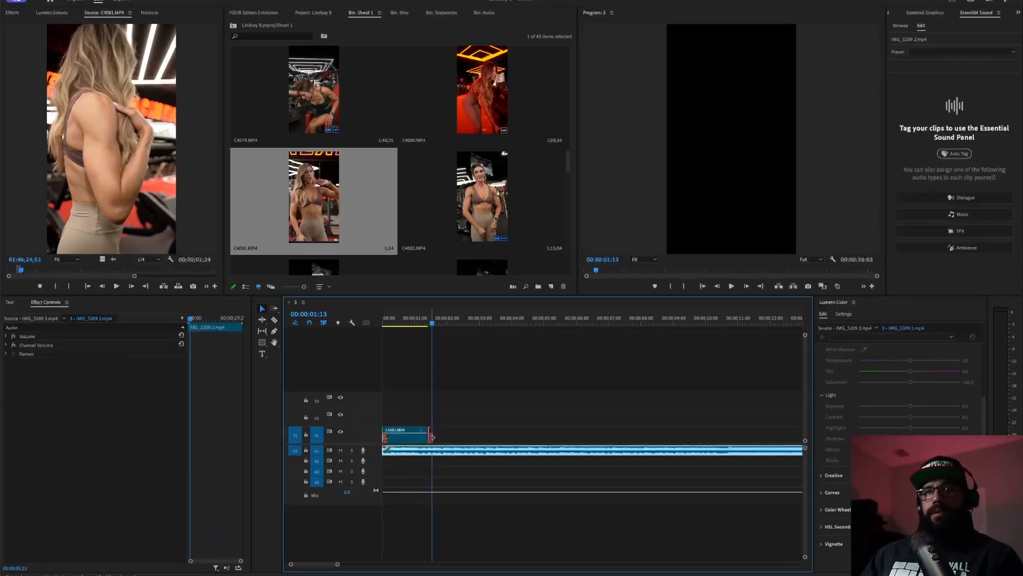
# - Set the C4081 clip to 40% speed with Optical Flow time interpolation
pyautogui.rightClick(408, 441)
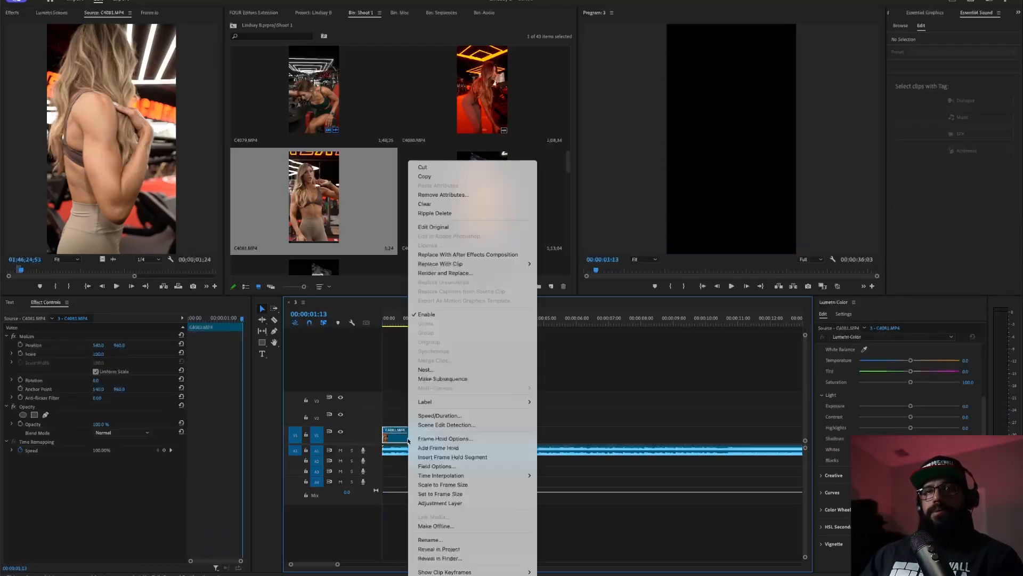
pyautogui.click(440, 415)
pyautogui.write('40')
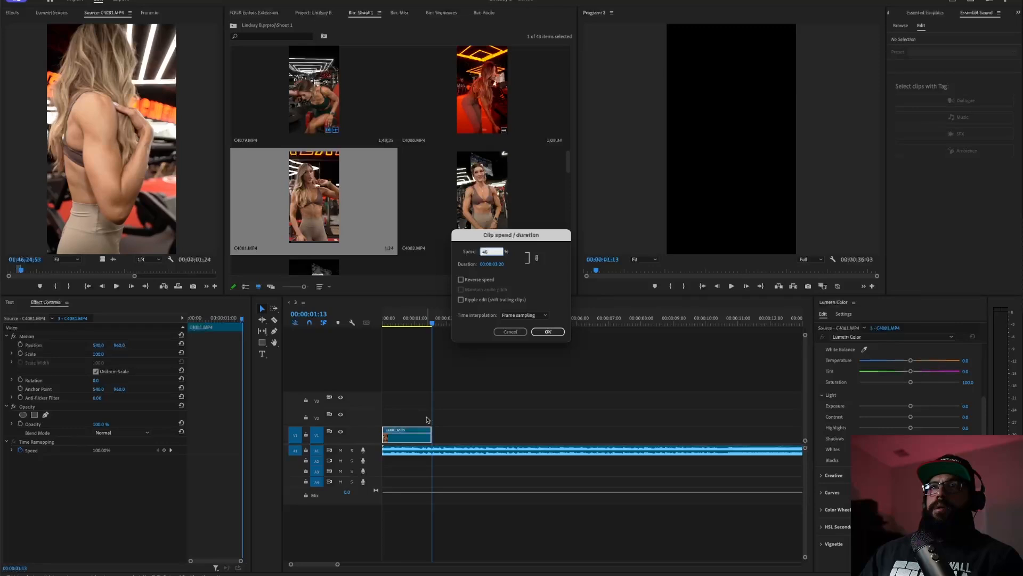
pyautogui.press('Return')
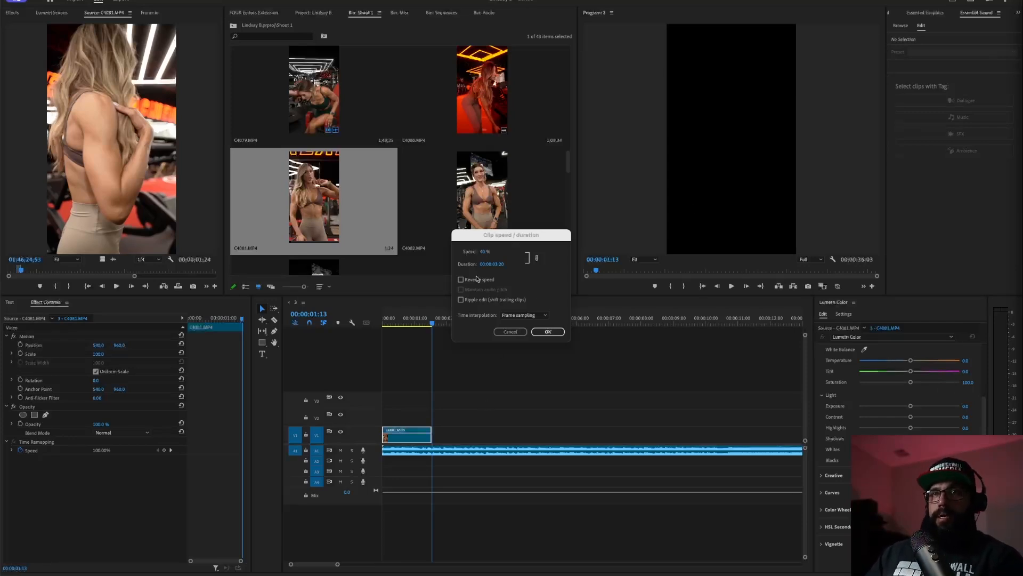
pyautogui.click(528, 318)
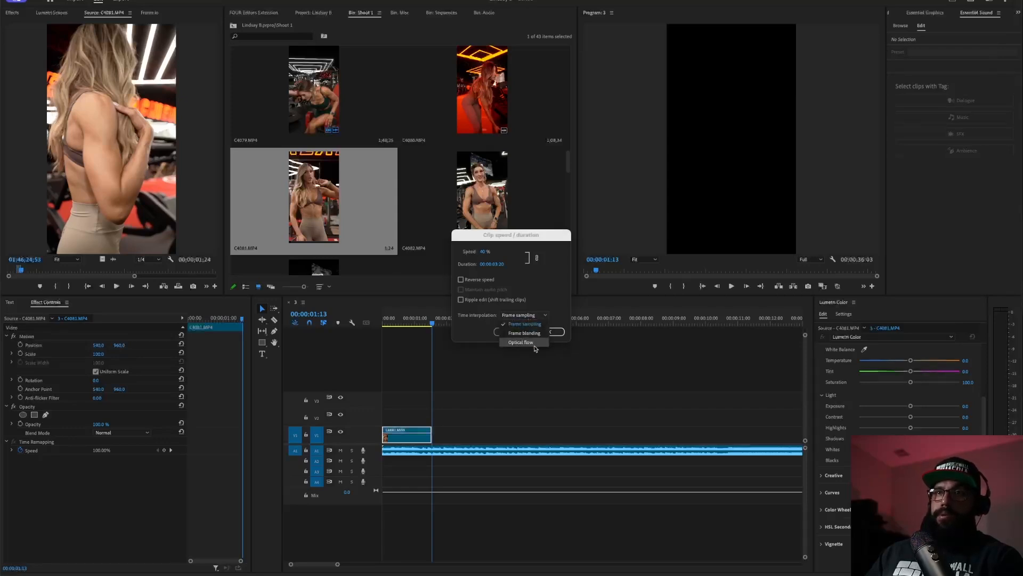
pyautogui.click(523, 342)
pyautogui.click(540, 316)
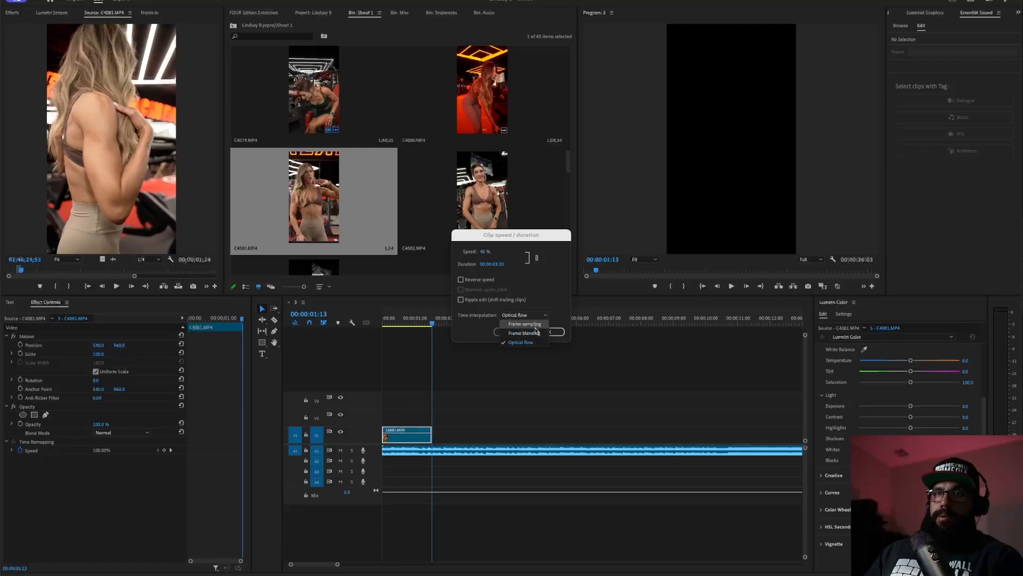
pyautogui.click(538, 314)
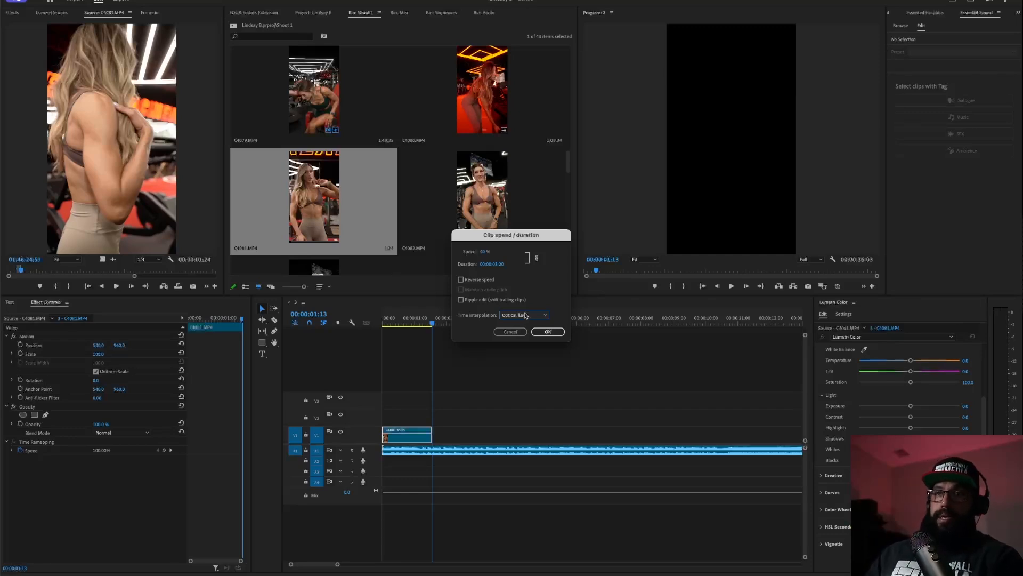
pyautogui.click(556, 332)
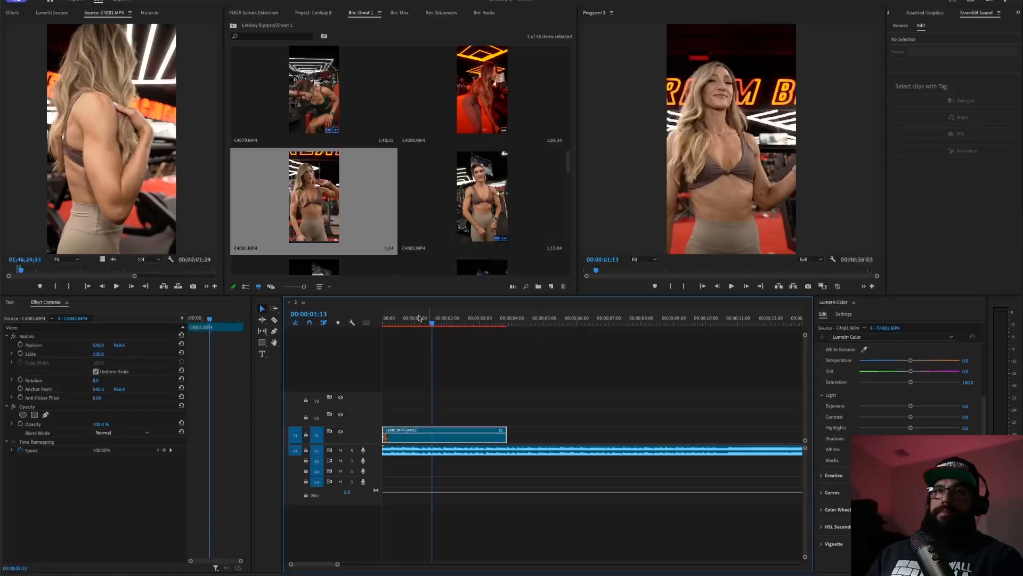
# - Play back the 40% slow-motion C4081 clip from the sequence start
pyautogui.press('Home')
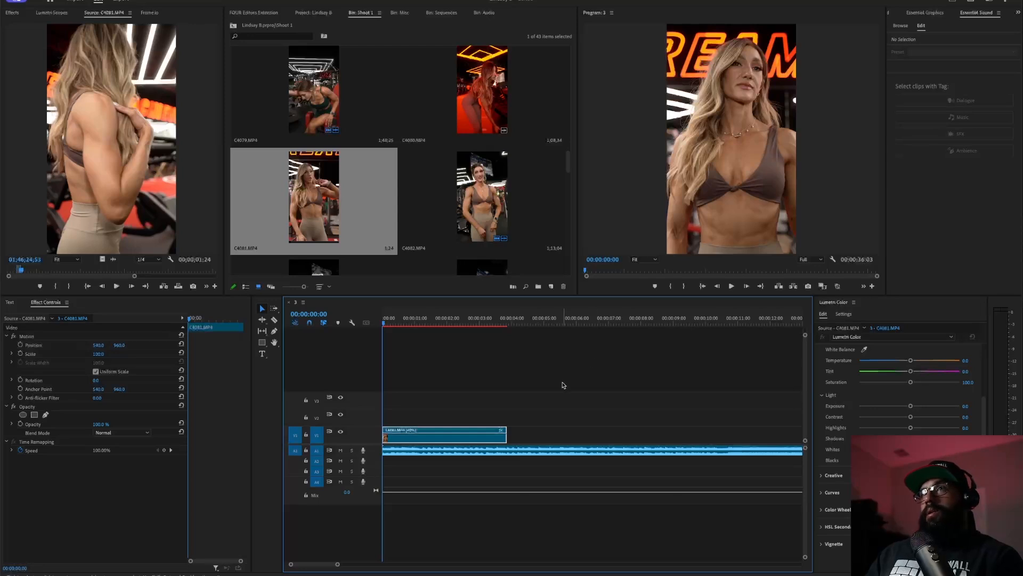
pyautogui.press('space')
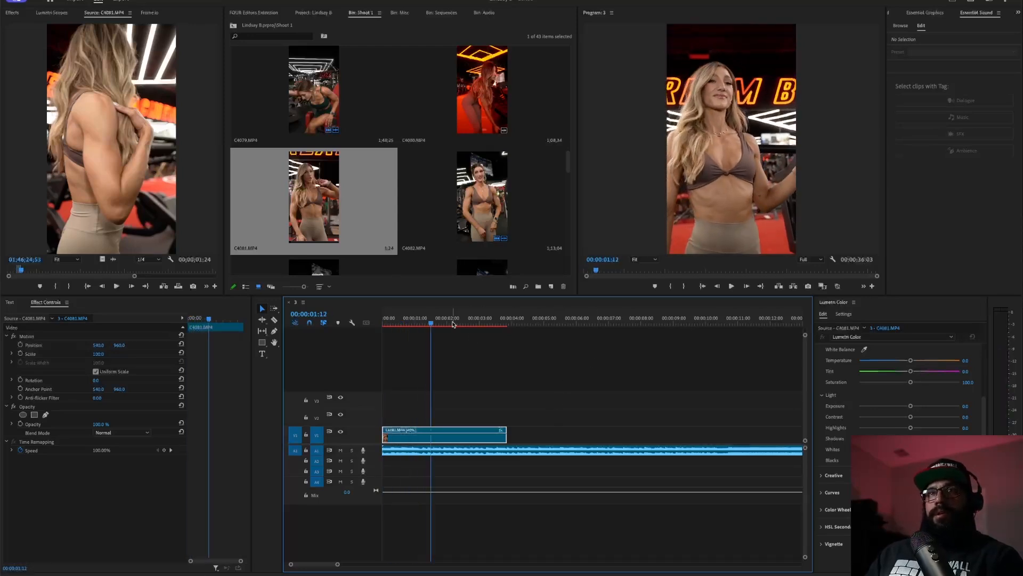
pyautogui.press('Home')
pyautogui.press('space')
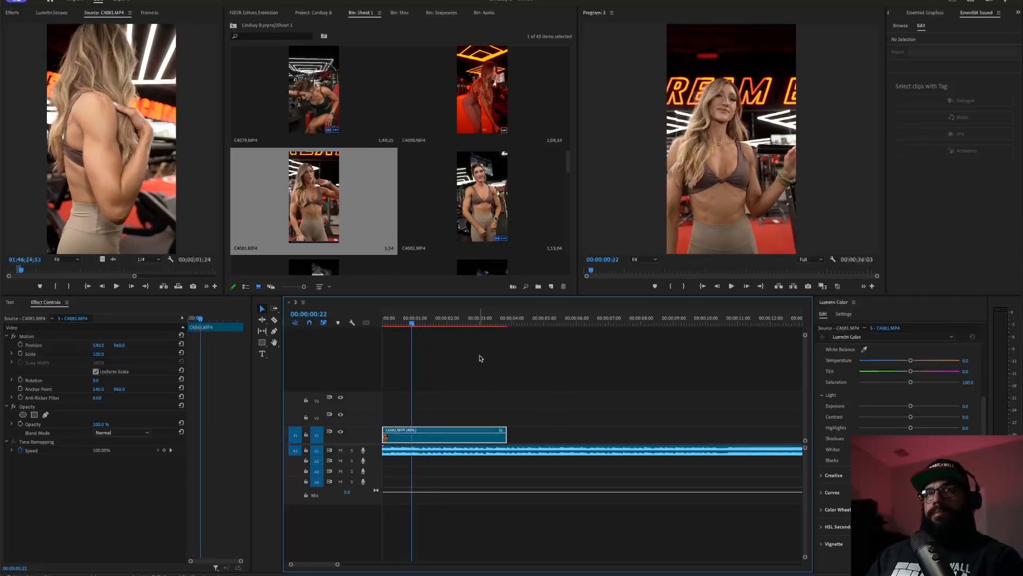
pyautogui.moveTo(439, 322); pyautogui.dragTo(308, 345)
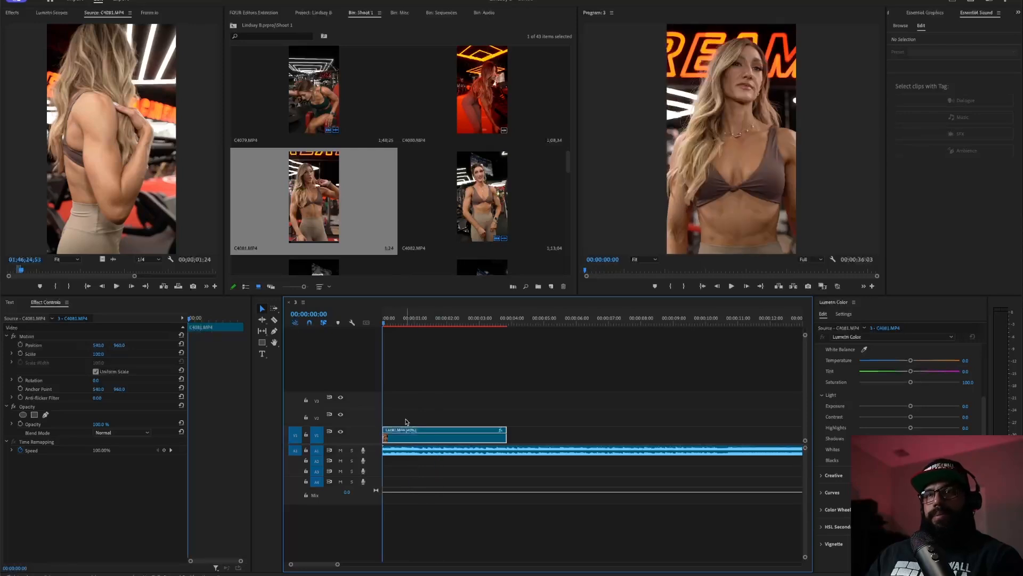
# - Undo the speed change and replay the clip at its original length
pyautogui.hotkey('ctrl', 'z')
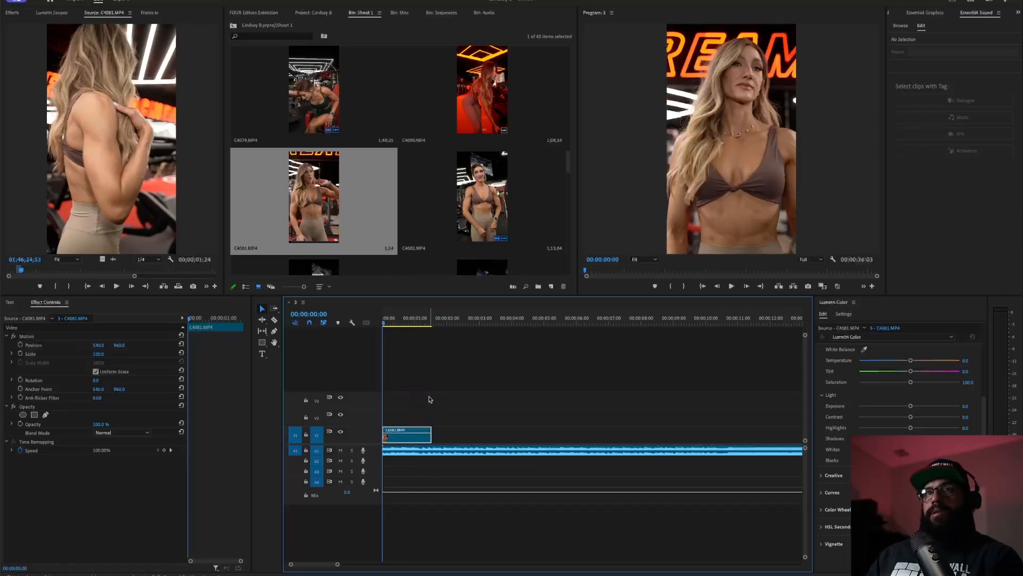
pyautogui.press('space')
pyautogui.moveTo(403, 322); pyautogui.dragTo(185, 369)
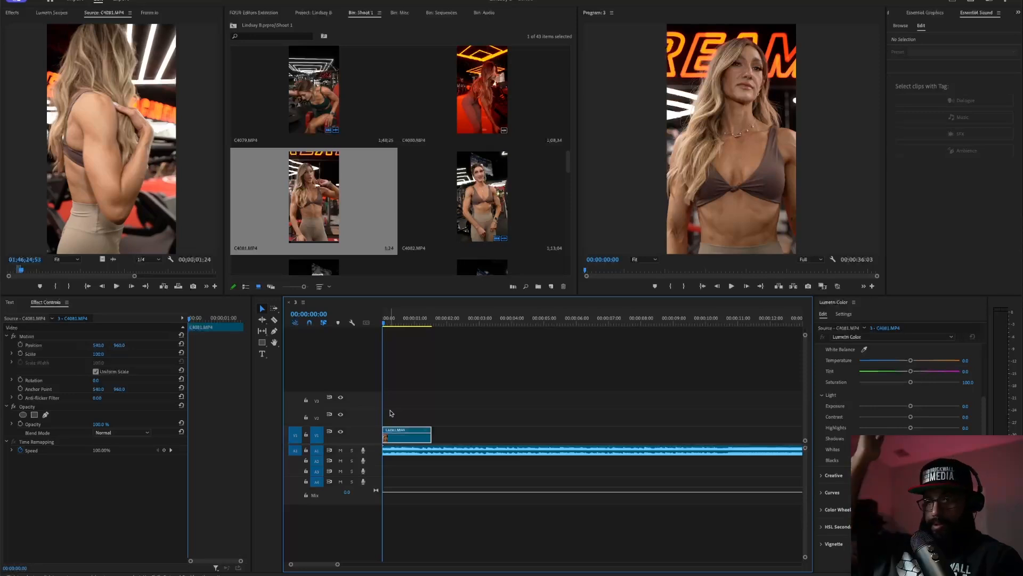
# - Show the Time Remapping > Speed keyframe line on clip C4081.MP4
pyautogui.rightClick(404, 438)
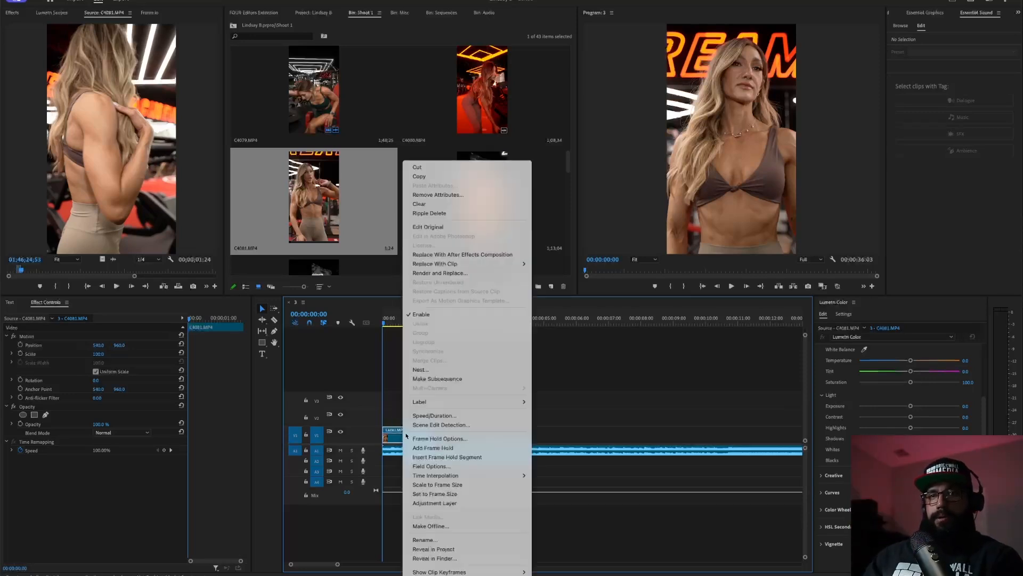
pyautogui.click(448, 558)
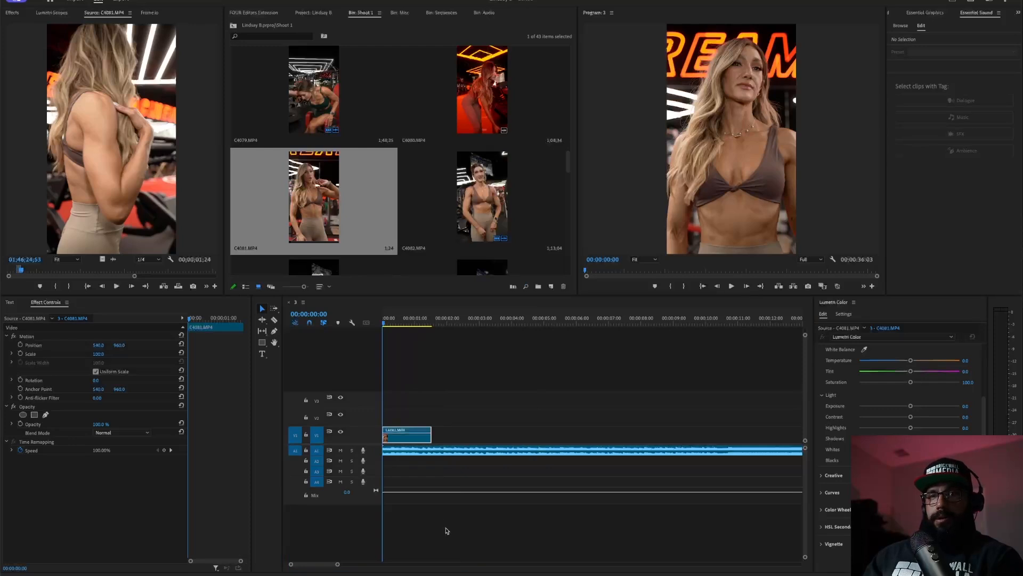
pyautogui.rightClick(407, 449)
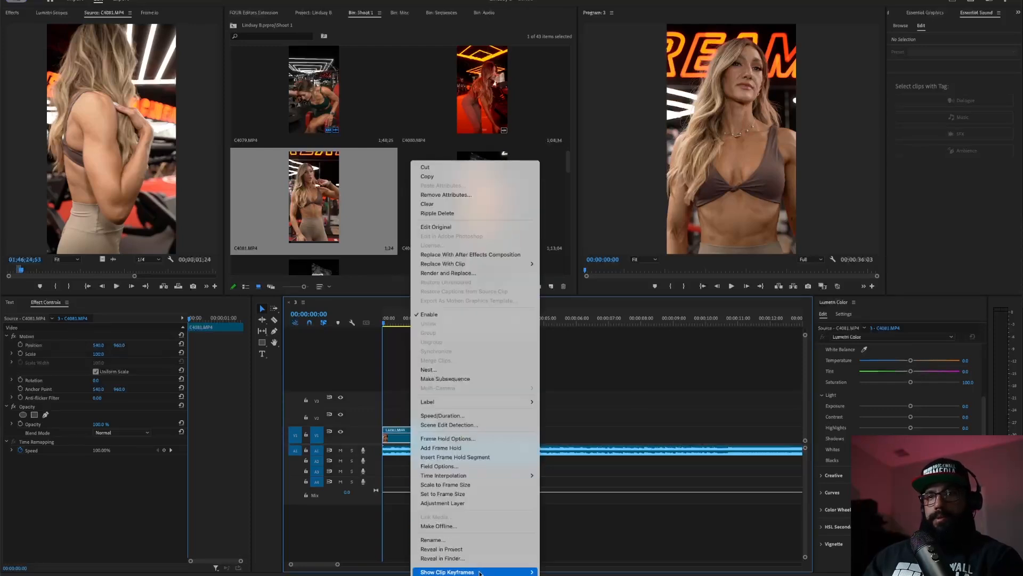
pyautogui.moveTo(515, 571)
pyautogui.moveTo(561, 561)
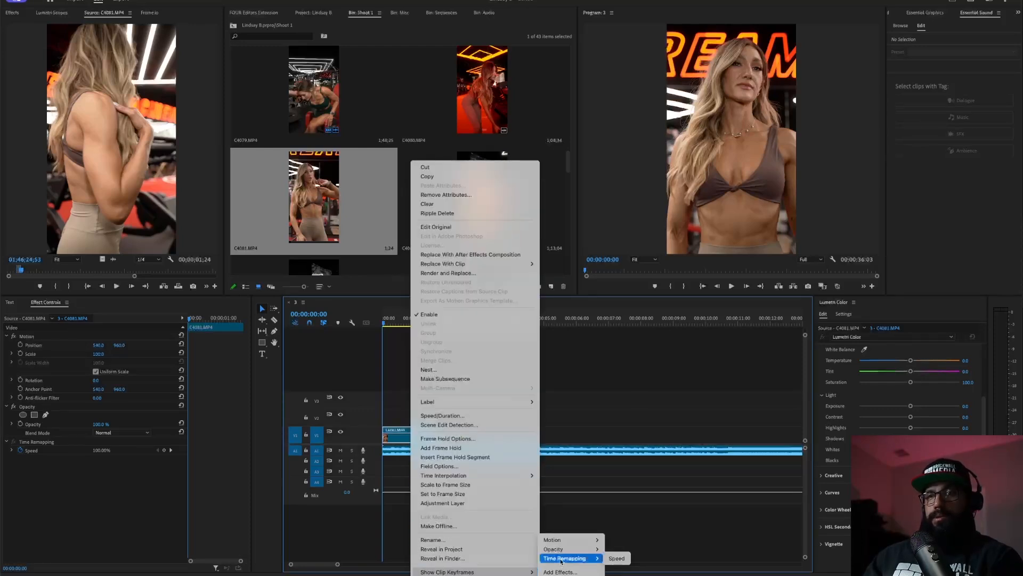
pyautogui.click(614, 559)
# - Zoom the timeline in on C4081.MP4, review playback, and make the video track taller
pyautogui.press('\\')
pyautogui.press('=')
pyautogui.press('=')
pyautogui.press('=')
pyautogui.press('=')
pyautogui.press('=')
pyautogui.press('=')
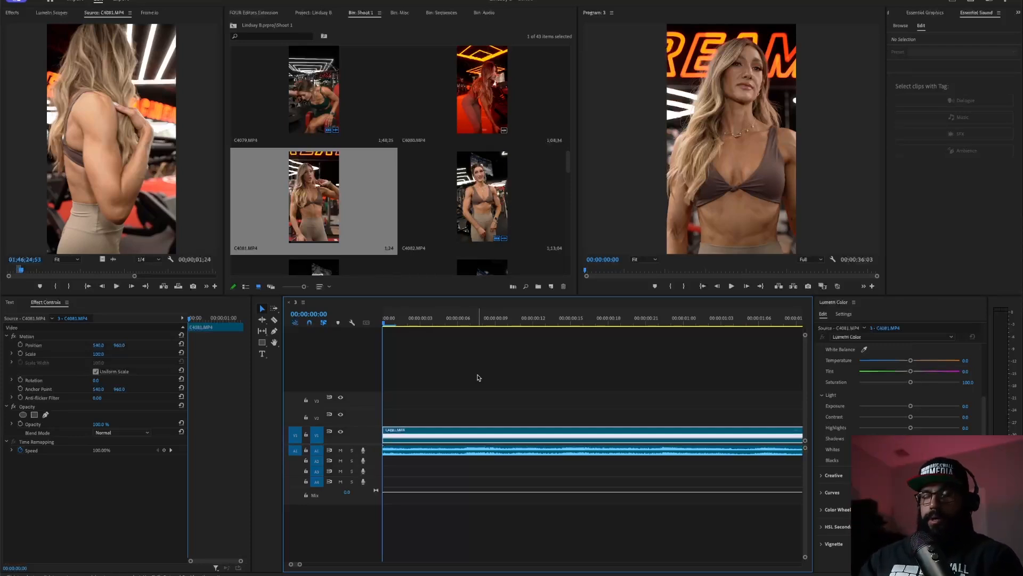
pyautogui.press('space')
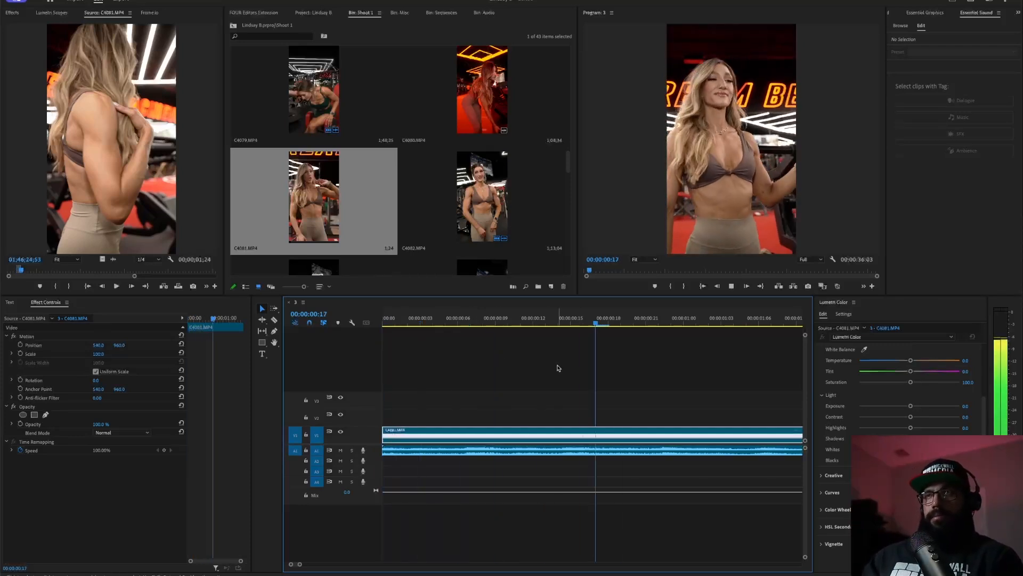
pyautogui.press('space')
pyautogui.moveTo(499, 321); pyautogui.dragTo(382, 323)
pyautogui.press('space')
pyautogui.press('space')
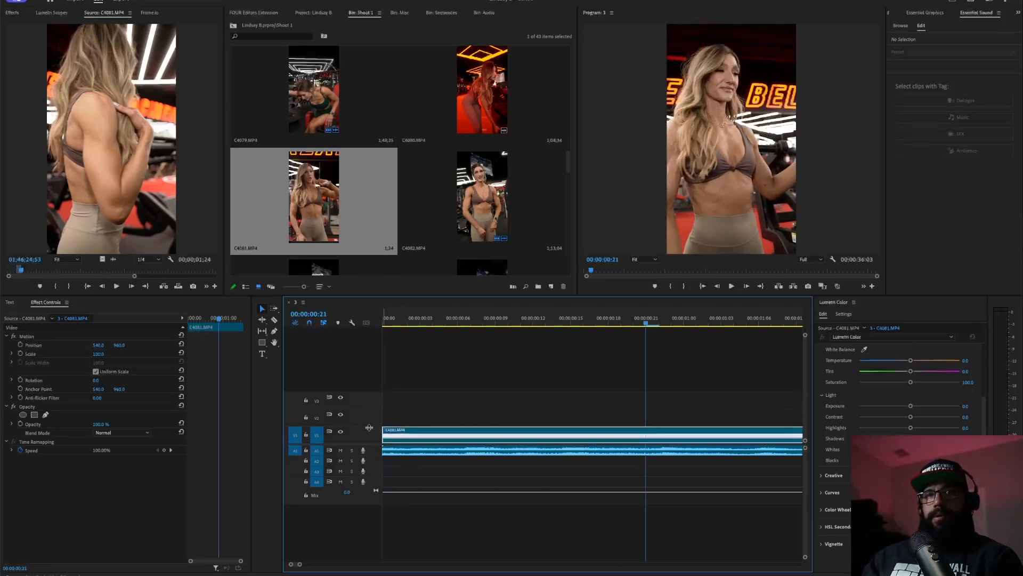
pyautogui.moveTo(375, 414); pyautogui.dragTo(375, 386)
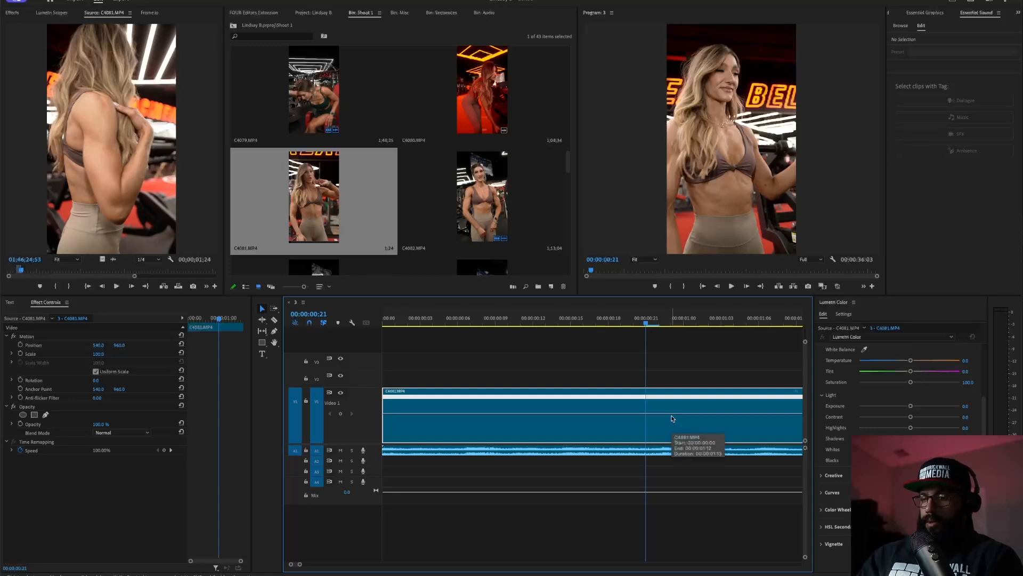
# - Add a speed keyframe at 00:00:00:21, drop the speed after it to 40% with a smooth ramp, and preview
pyautogui.press('p')
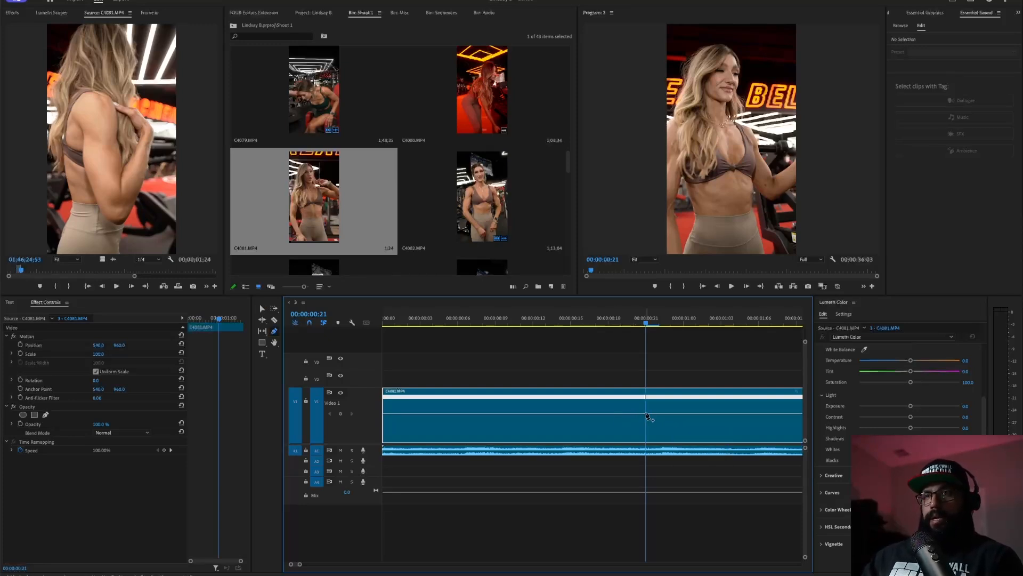
pyautogui.click(648, 417)
pyautogui.moveTo(682, 414); pyautogui.dragTo(683, 420)
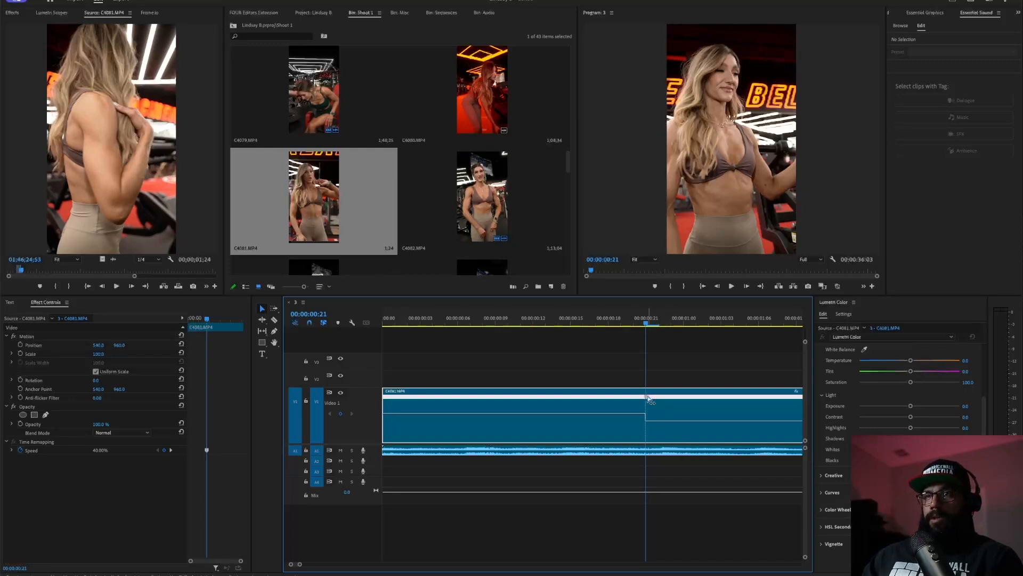
pyautogui.moveTo(648, 398); pyautogui.dragTo(678, 409)
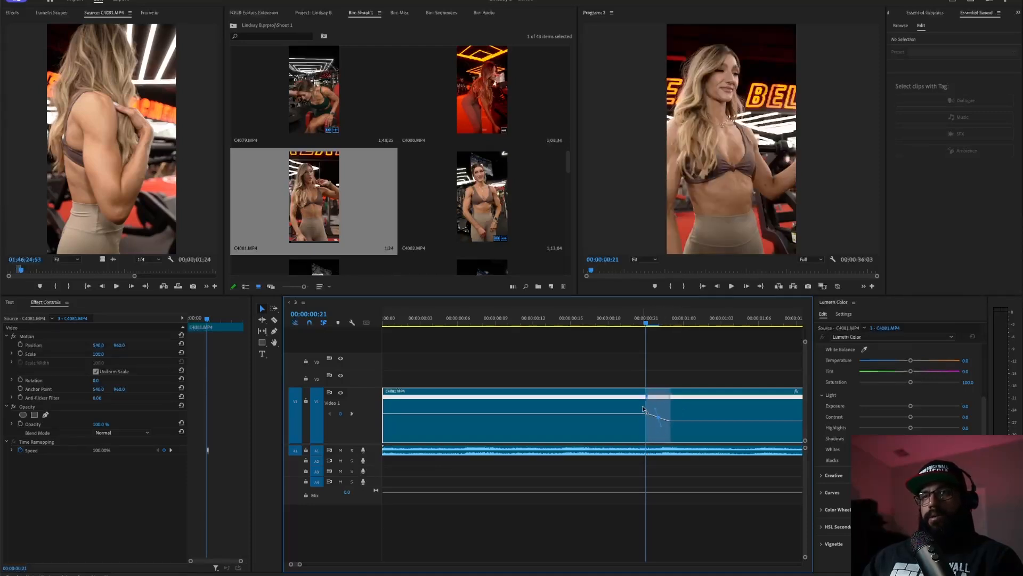
pyautogui.click(621, 319)
pyautogui.press('space')
pyautogui.press('space')
# - Replay the speed ramp from the start, then undo it on C4081.MP4
pyautogui.click(571, 319)
pyautogui.press('space')
pyautogui.press('space')
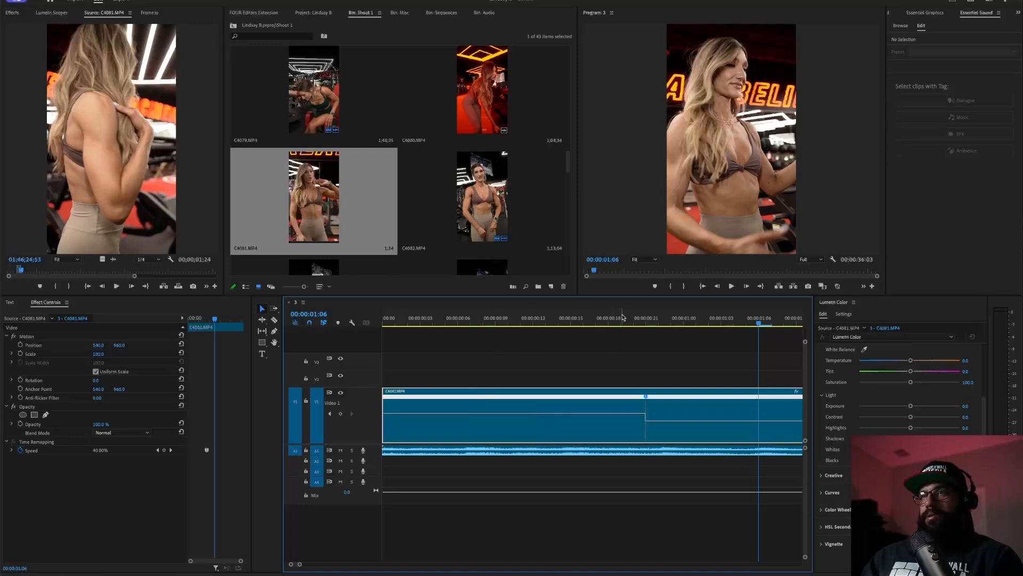
pyautogui.press('Home')
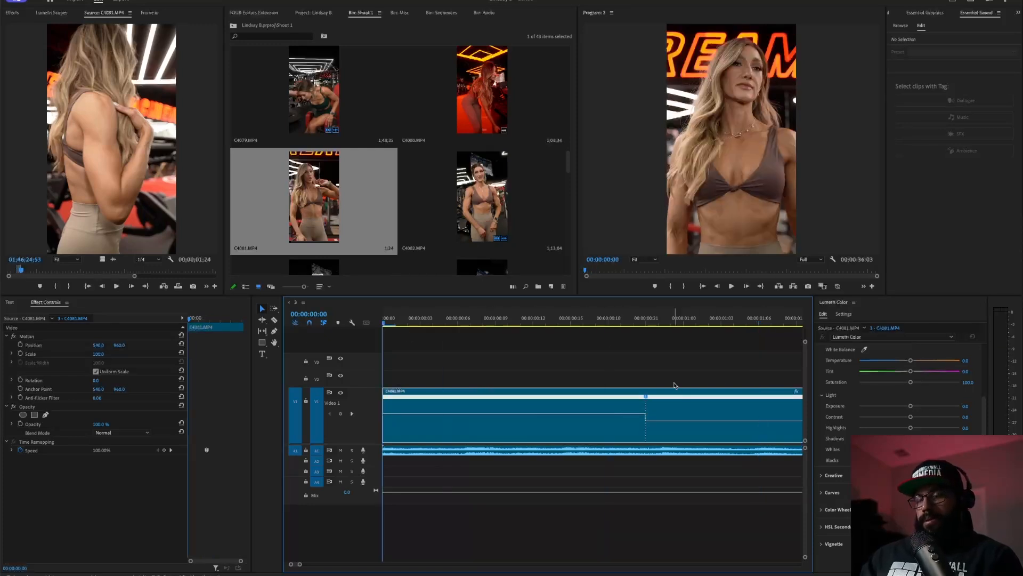
pyautogui.press('space')
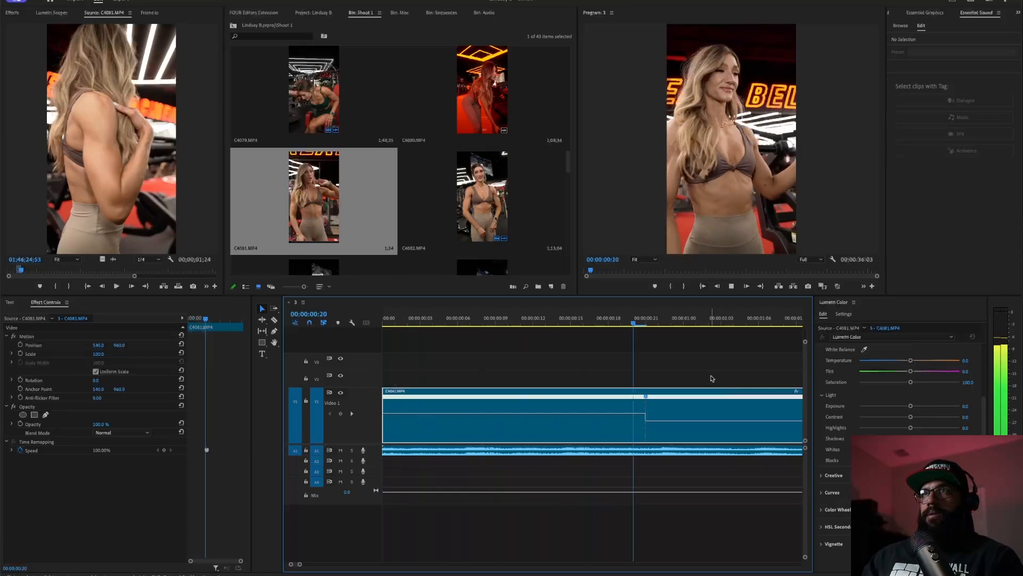
pyautogui.press('space')
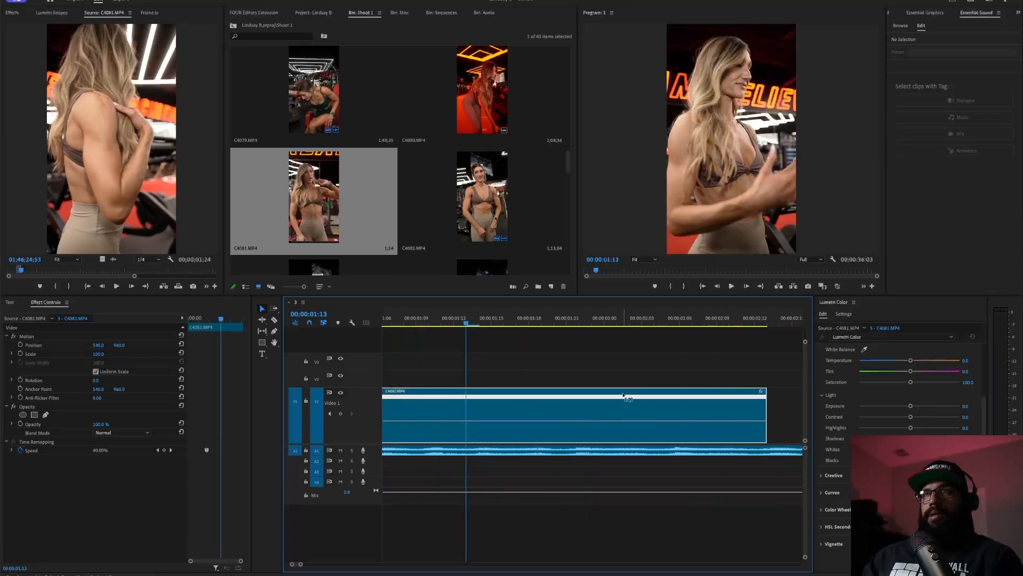
pyautogui.scroll(3, 593, 389)
pyautogui.scroll(4, 593, 389)
pyautogui.moveTo(548, 318); pyautogui.dragTo(522, 400)
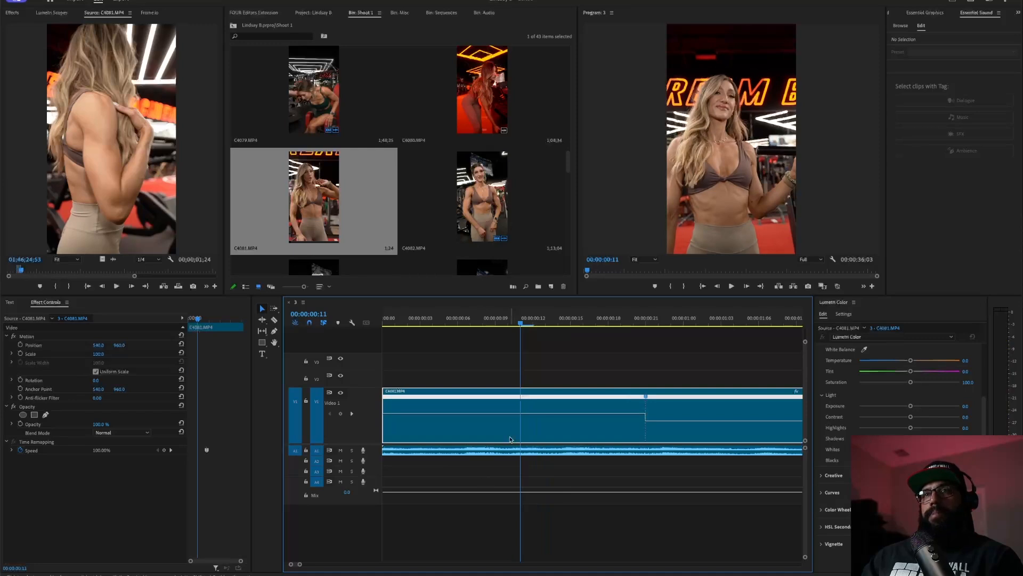
pyautogui.hotkey('ctrl', 'z')
pyautogui.hotkey('ctrl', 'z')
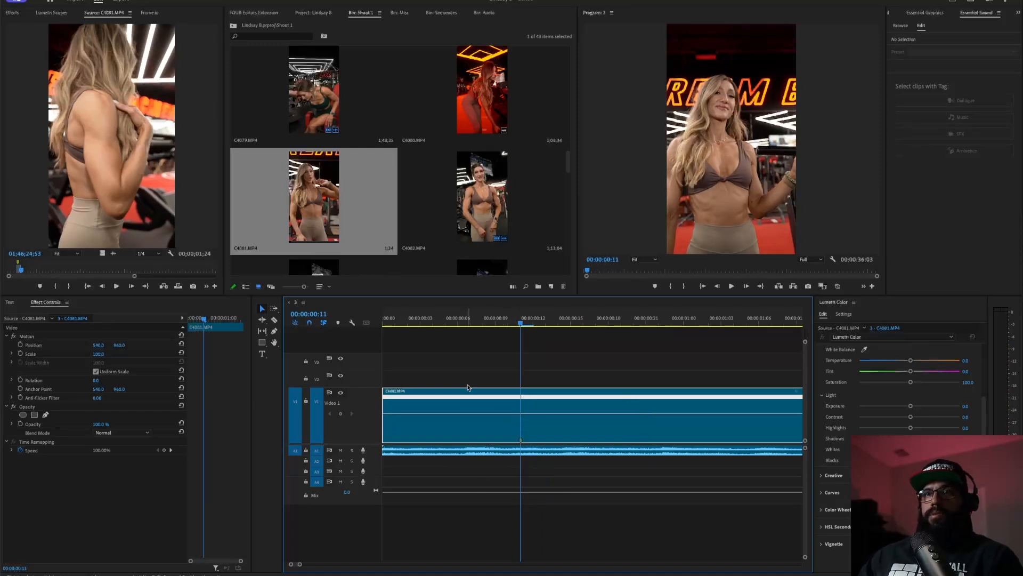
# - Slide C4081.MP4 right, extend its start back to the sequence start, and play to 00:00:00:22
pyautogui.moveTo(453, 401); pyautogui.dragTo(542, 402)
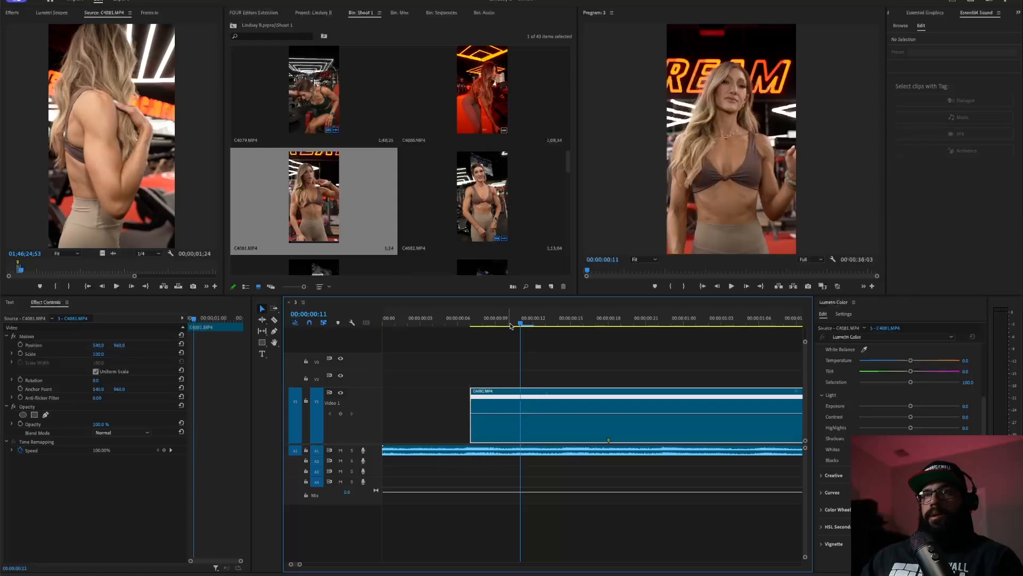
pyautogui.moveTo(511, 323); pyautogui.dragTo(234, 322)
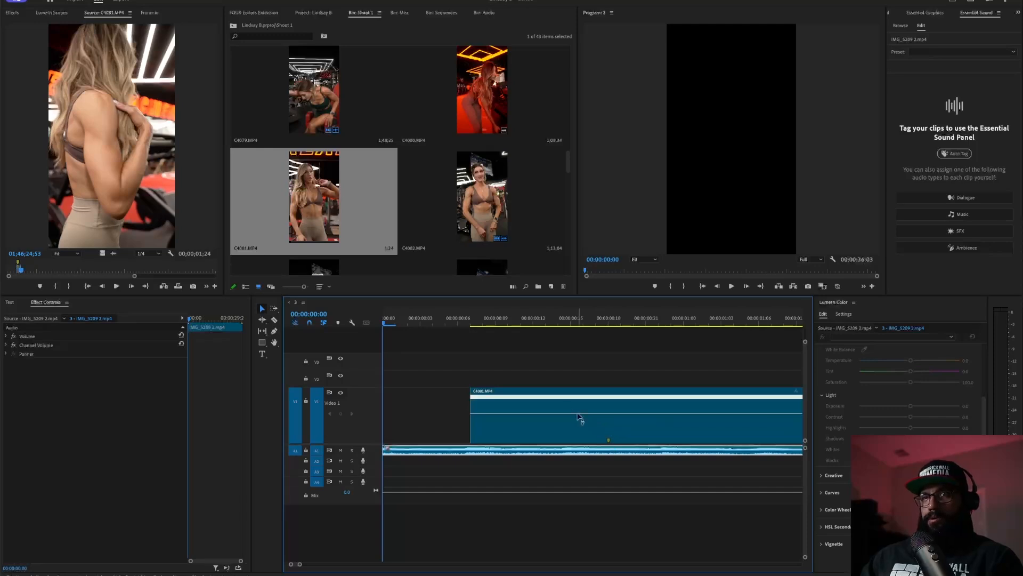
pyautogui.press('space')
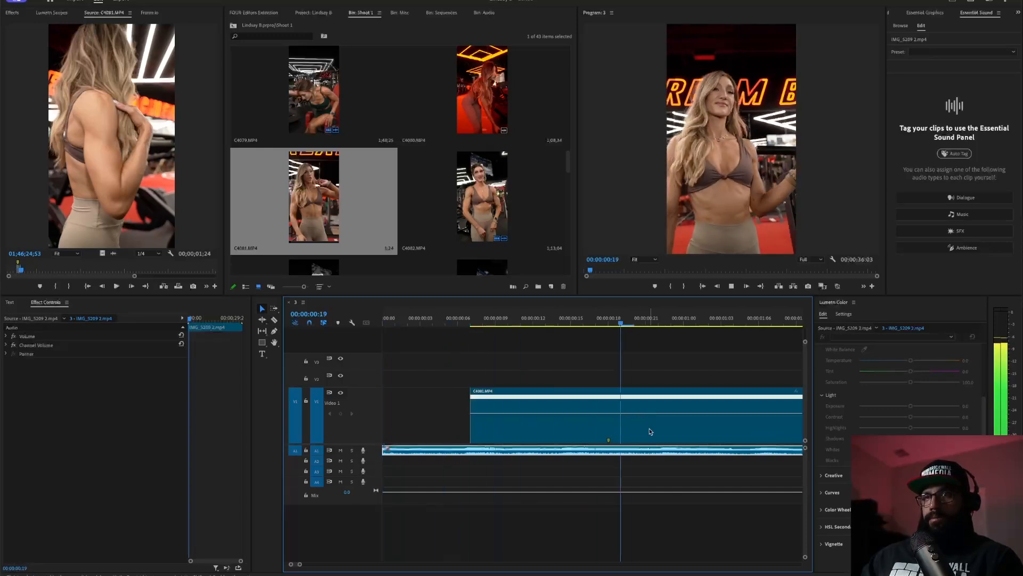
pyautogui.click(638, 429)
pyautogui.moveTo(638, 429); pyautogui.dragTo(705, 428)
pyautogui.moveTo(521, 426); pyautogui.dragTo(113, 424)
pyautogui.press('Home')
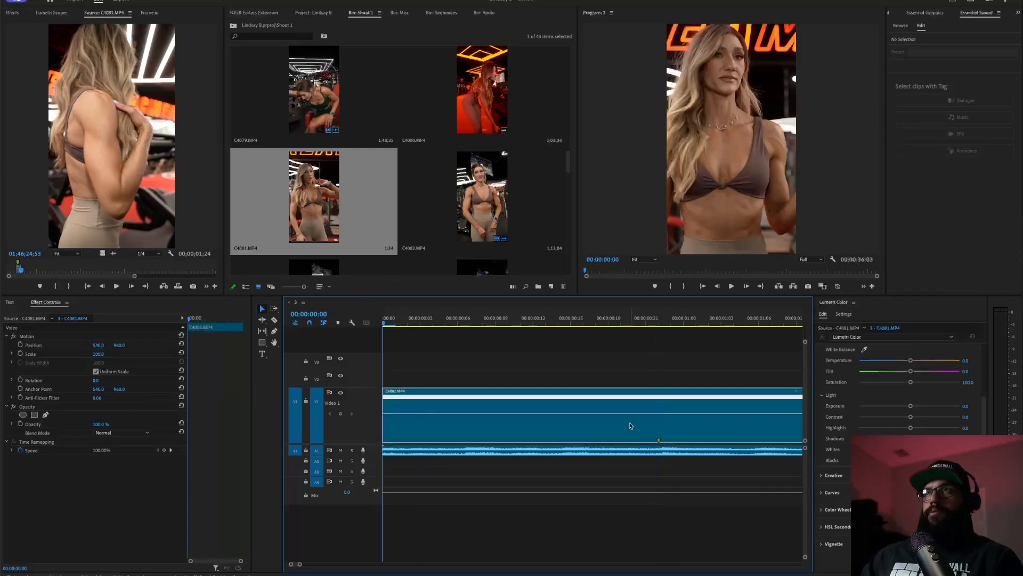
pyautogui.press('space')
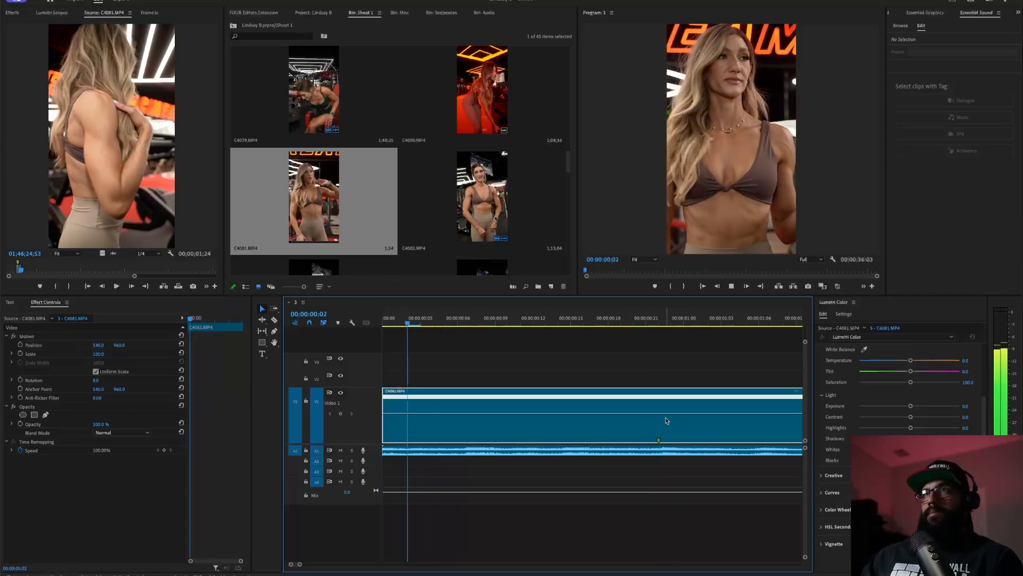
pyautogui.press('space')
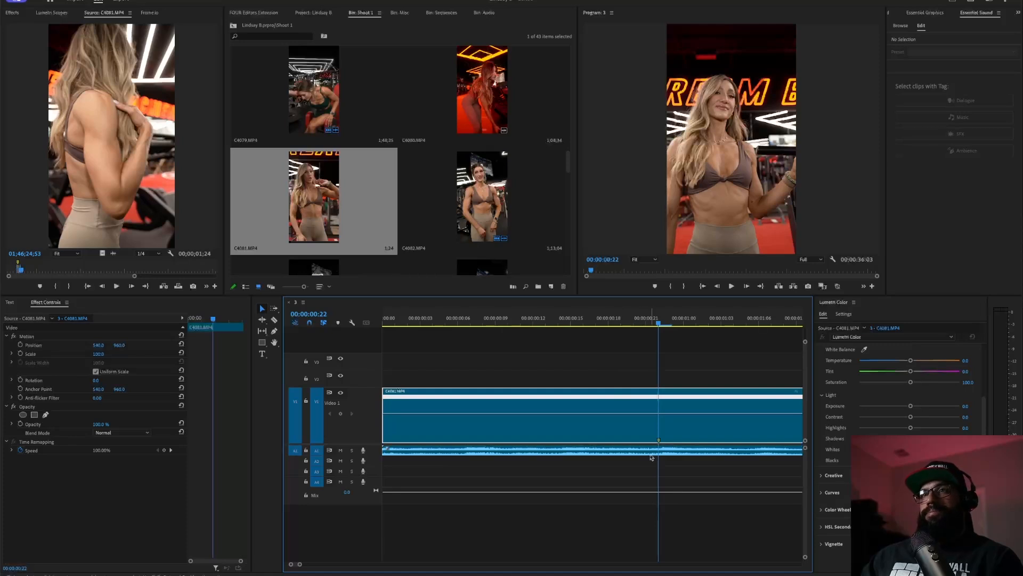
# - Add a speed keyframe at 00:00:00:22, drop the speed after it to 40%, and preview from the start
pyautogui.press('p')
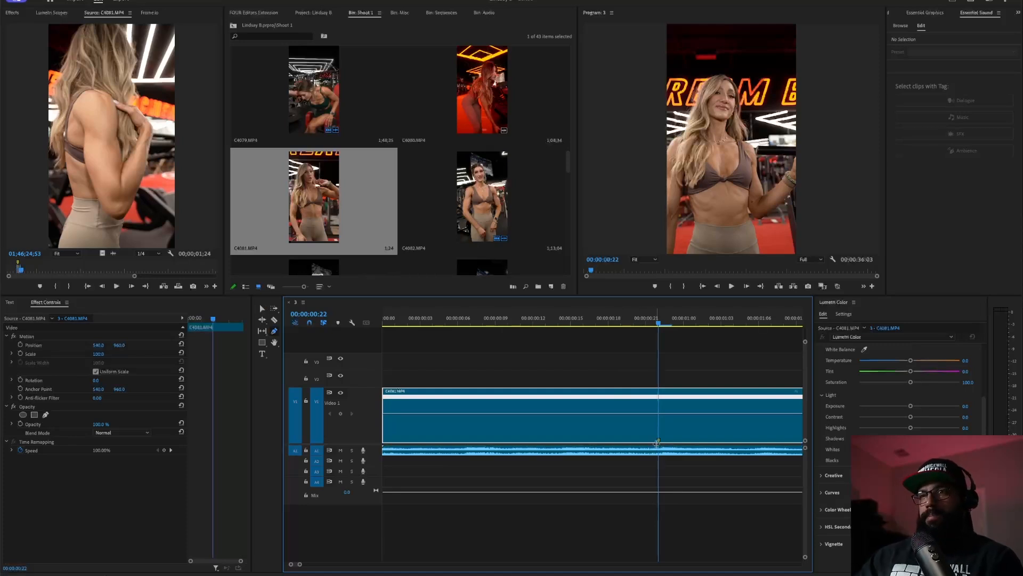
pyautogui.click(659, 414)
pyautogui.press('v')
pyautogui.moveTo(711, 414); pyautogui.dragTo(711, 423)
pyautogui.moveTo(638, 325); pyautogui.dragTo(363, 358)
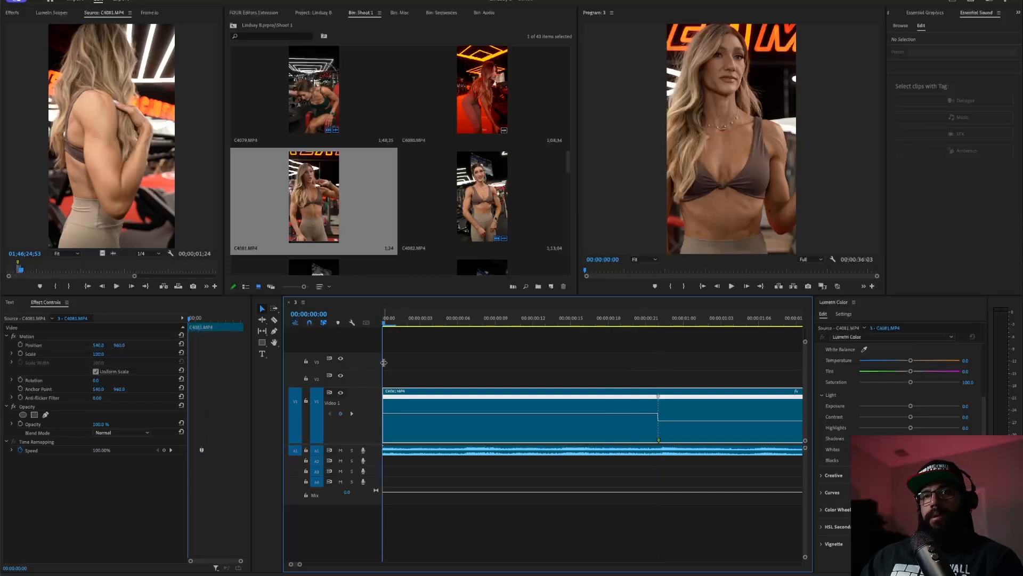
pyautogui.press('space')
pyautogui.press('space')
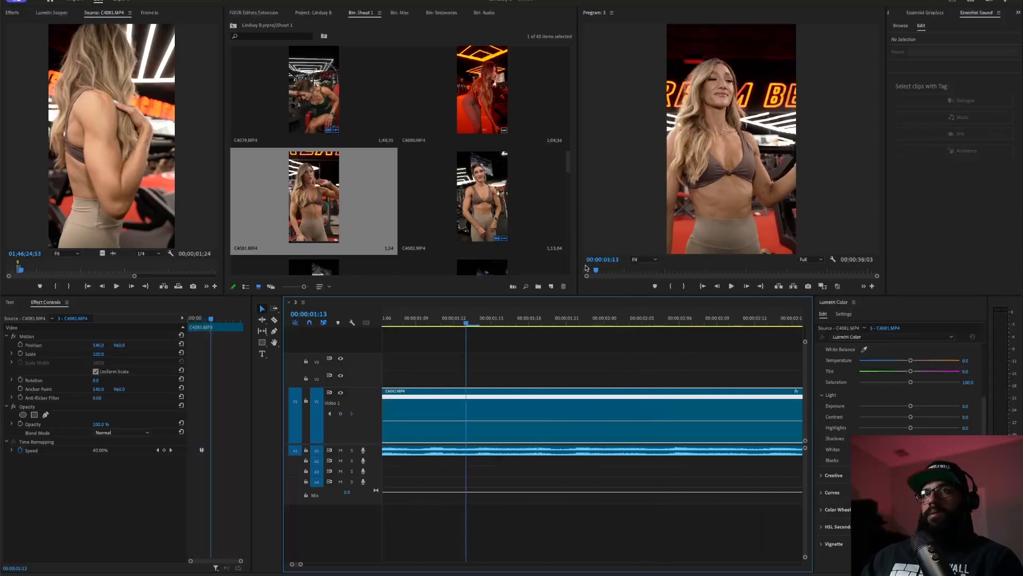
pyautogui.press('Home')
pyautogui.press('space')
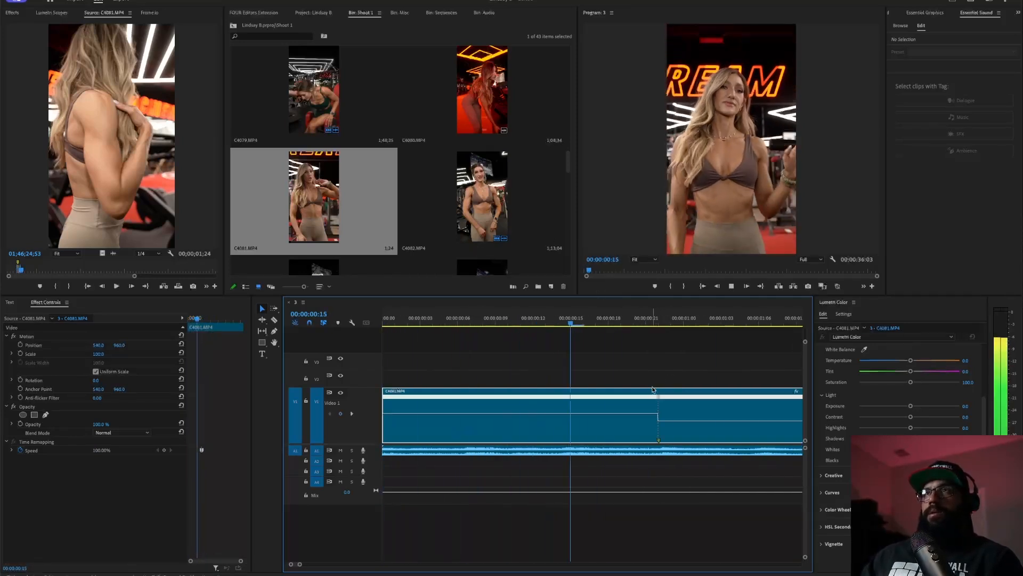
pyautogui.press('space')
pyautogui.press('Home')
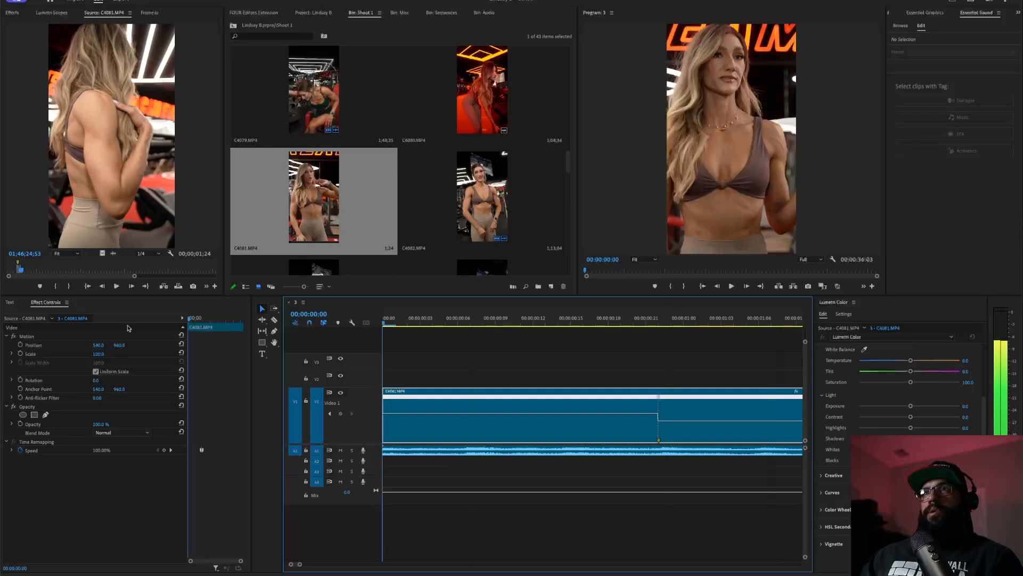
# - At 00:00:00:22, enable Position, Scale and Rotation keyframes on C4081.MP4, then preview from the start
pyautogui.click(659, 318)
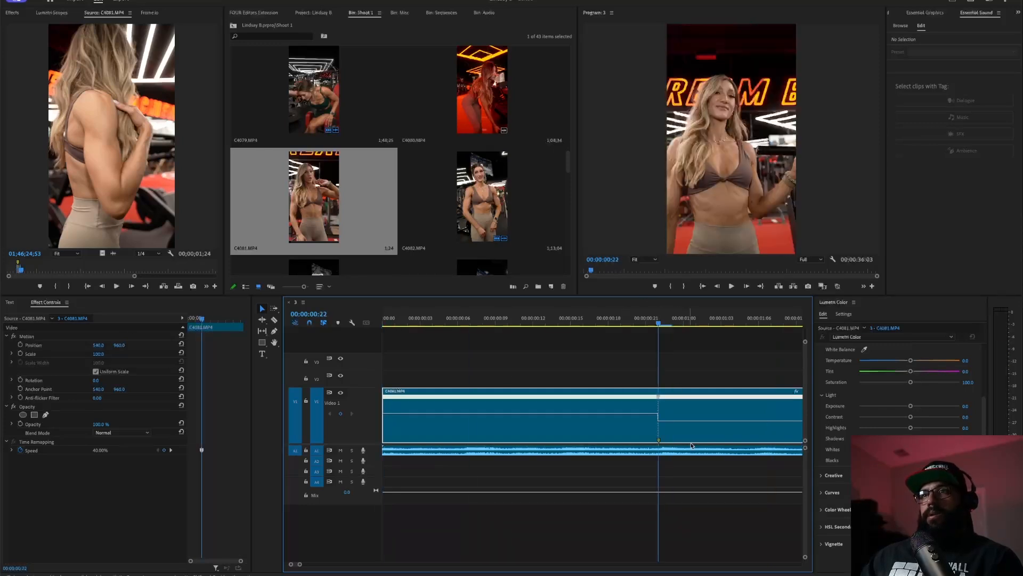
pyautogui.click(21, 345)
pyautogui.click(20, 353)
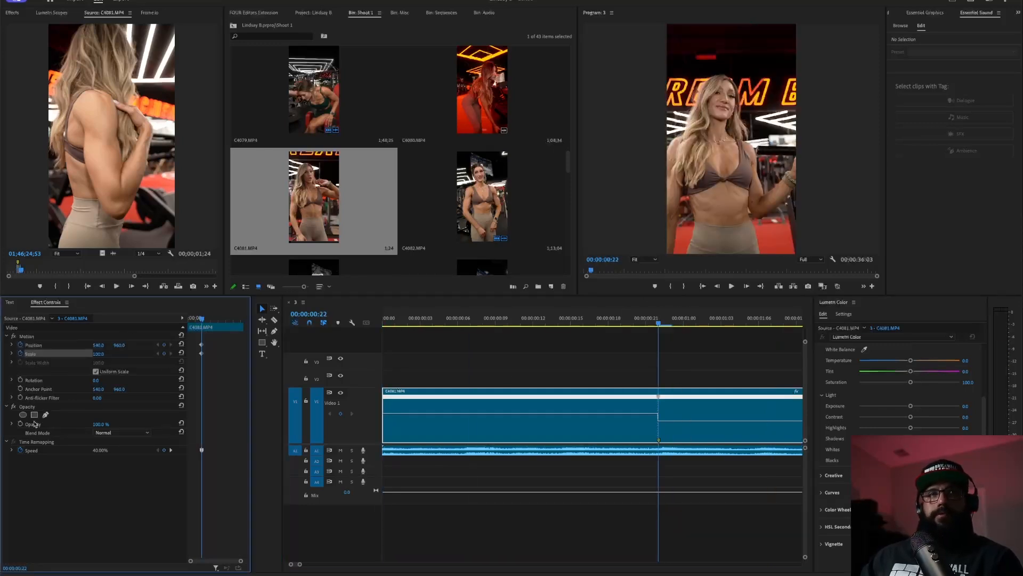
pyautogui.click(20, 379)
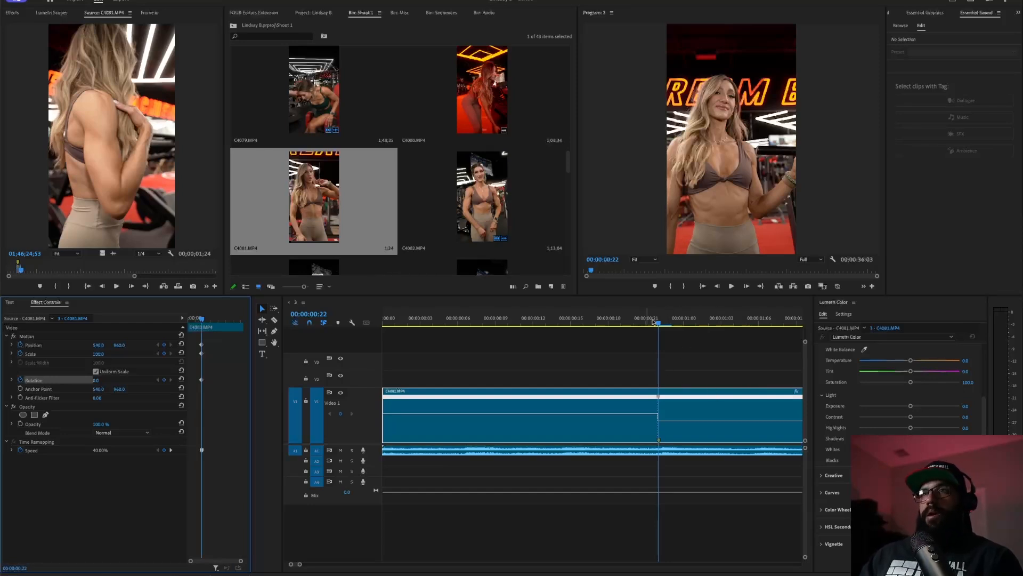
pyautogui.press('-')
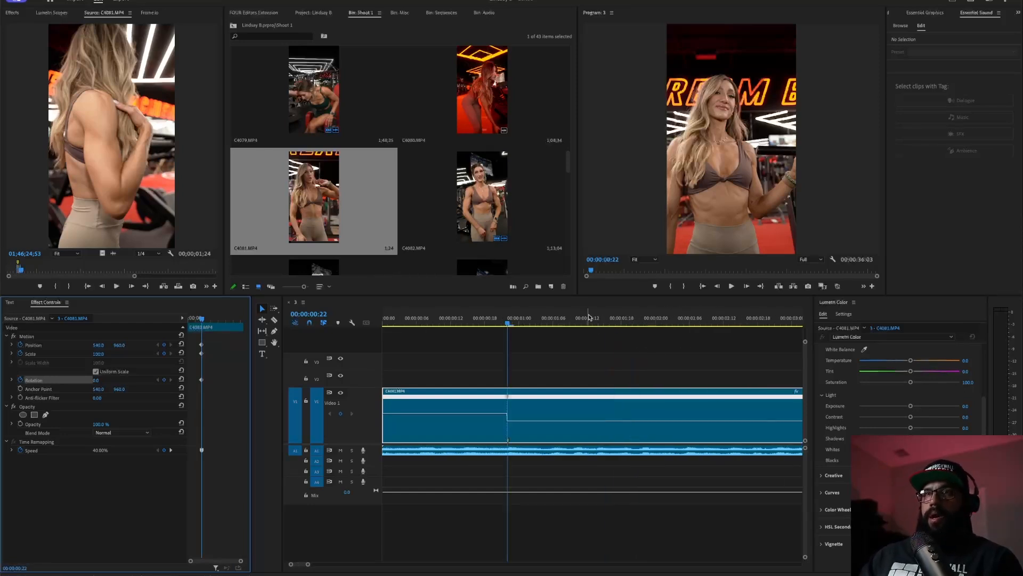
pyautogui.moveTo(588, 317); pyautogui.dragTo(260, 350)
pyautogui.press('space')
pyautogui.press('space')
# - Cut C4081.MP4 at 00:00:01:14 and delete the part after the cut
pyautogui.press('c')
pyautogui.click(597, 420)
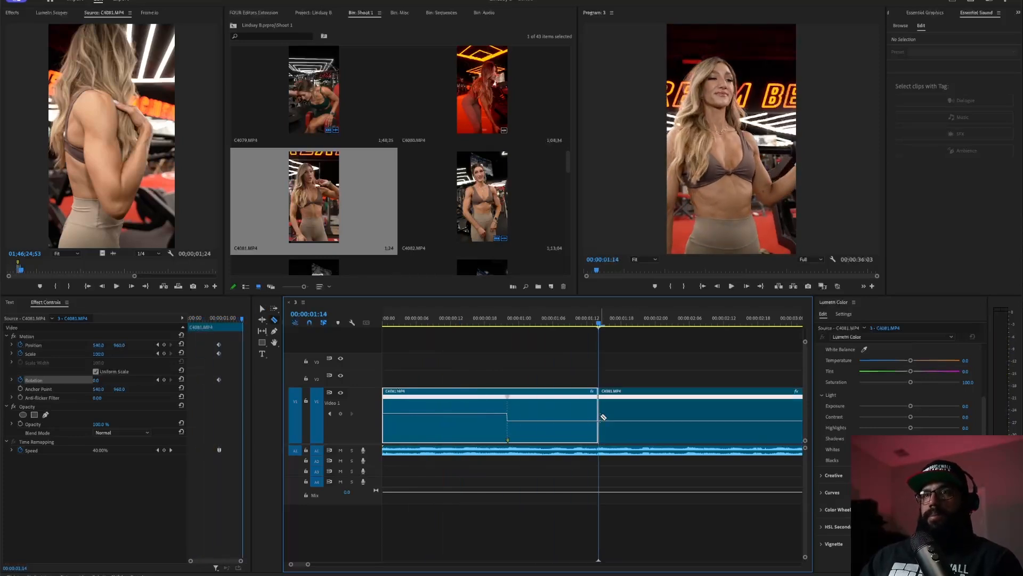
pyautogui.press('v')
pyautogui.press('Delete')
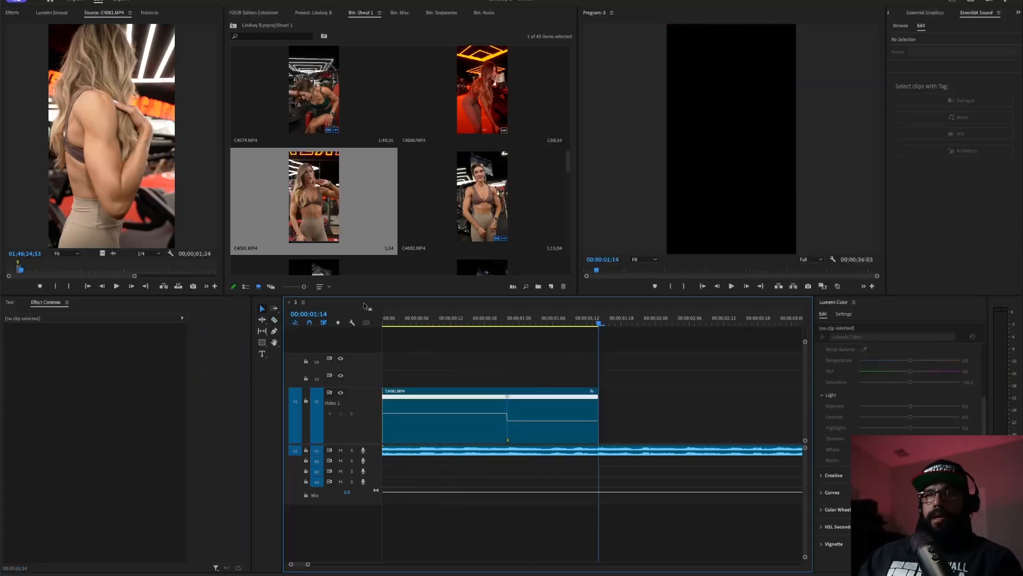
# - Enlarge the first clip's end Scale toward 116.8, shift its end Position/Scale keyframes later, and preview
pyautogui.click(591, 325)
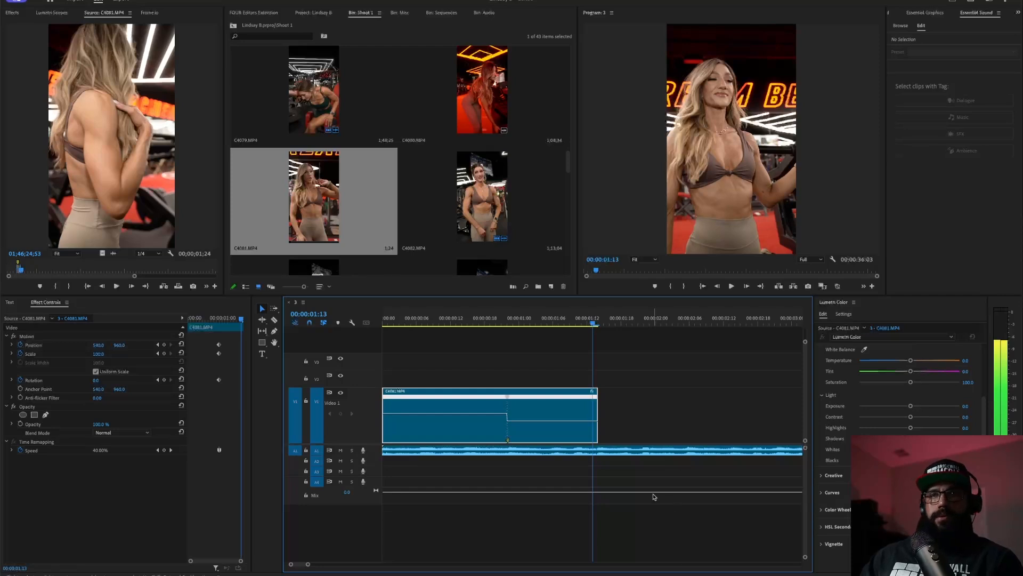
pyautogui.moveTo(99, 354)
pyautogui.mouseDown()
pyautogui.moveTo(109, 354)
pyautogui.moveTo(104, 345)
pyautogui.mouseUp()
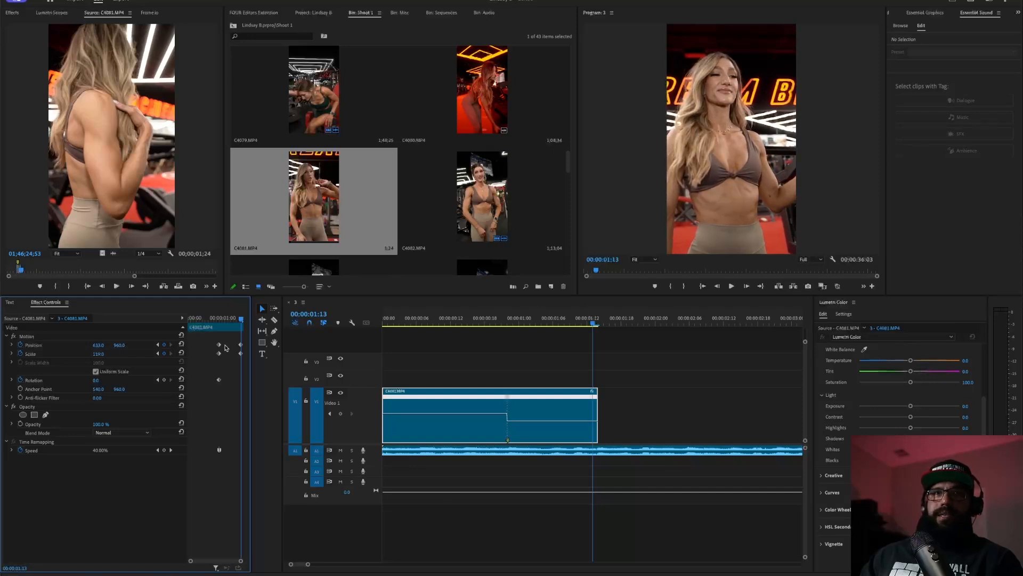
pyautogui.moveTo(232, 340)
pyautogui.mouseDown()
pyautogui.moveTo(244, 359)
pyautogui.moveTo(246, 345)
pyautogui.mouseUp()
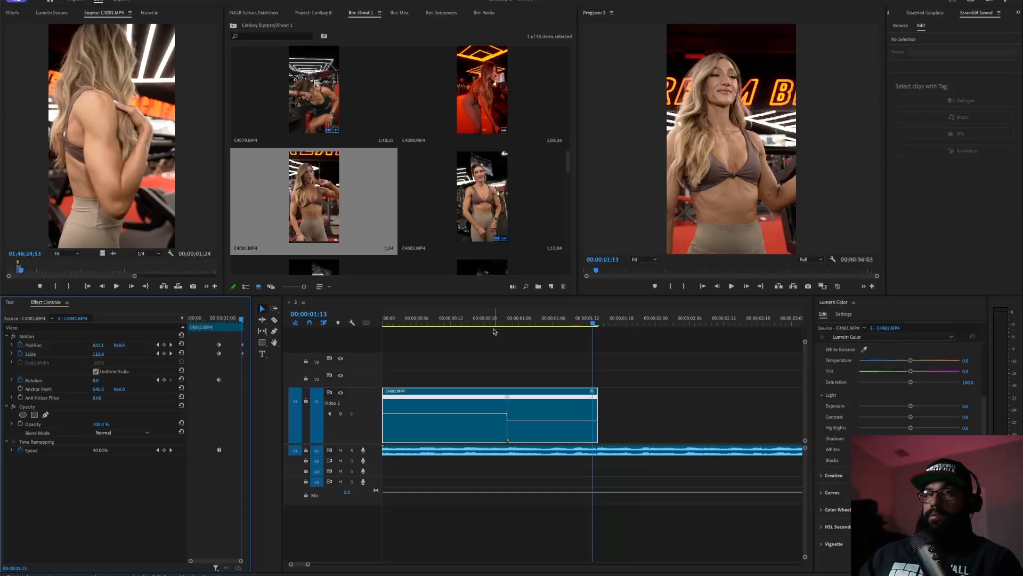
pyautogui.click(496, 323)
pyautogui.press('space')
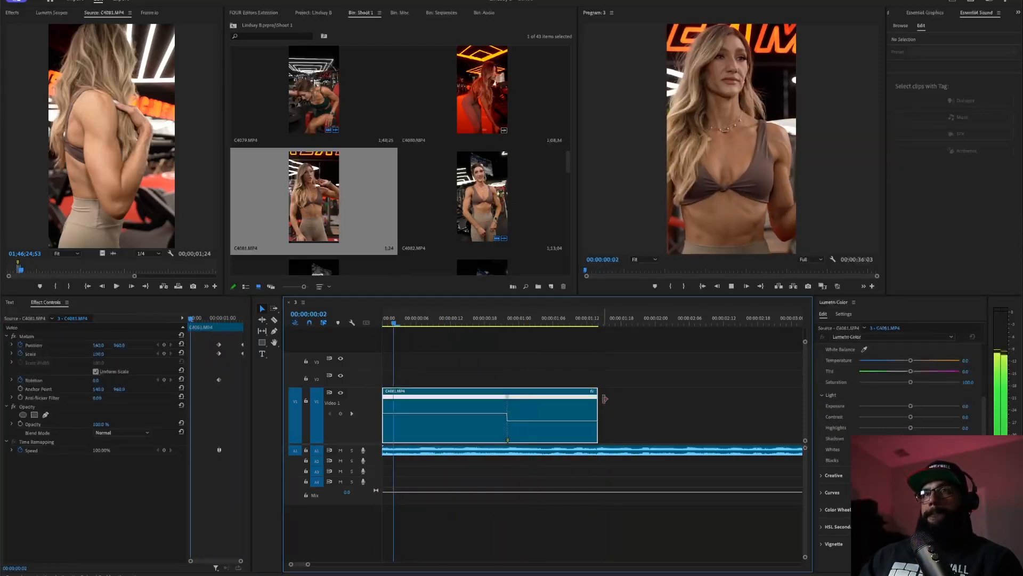
pyautogui.press('space')
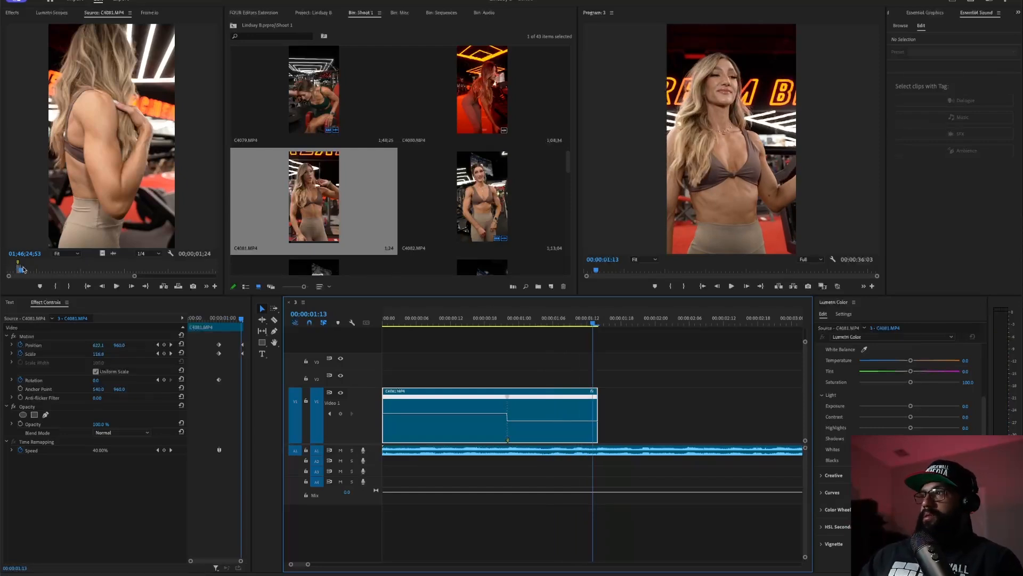
pyautogui.moveTo(23, 273); pyautogui.dragTo(48, 273)
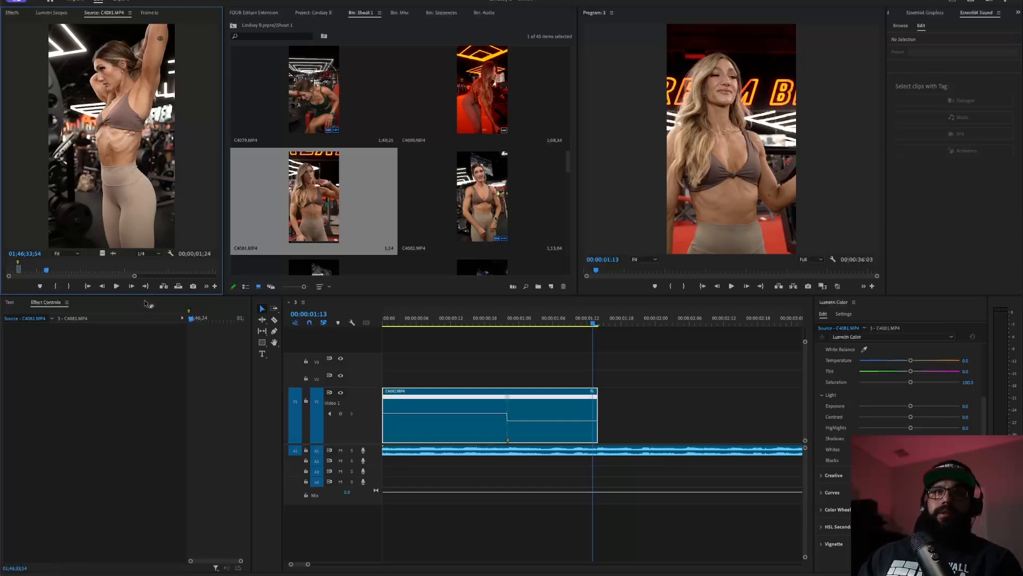
# - Mark In and Out around the arms-raised moment in C4081 and place it on V1 after the first clip
pyautogui.click(42, 271)
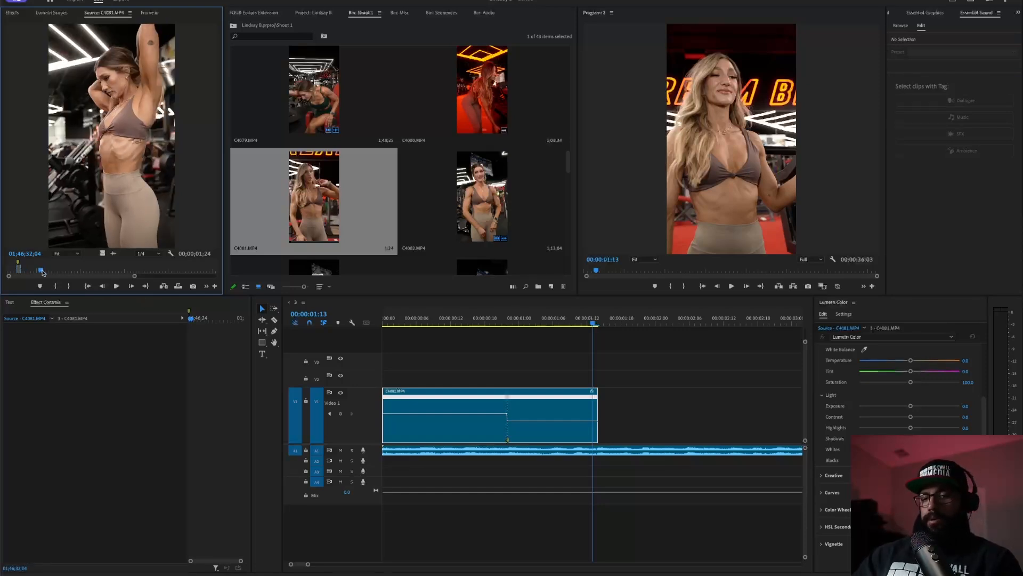
pyautogui.press('i')
pyautogui.press('space')
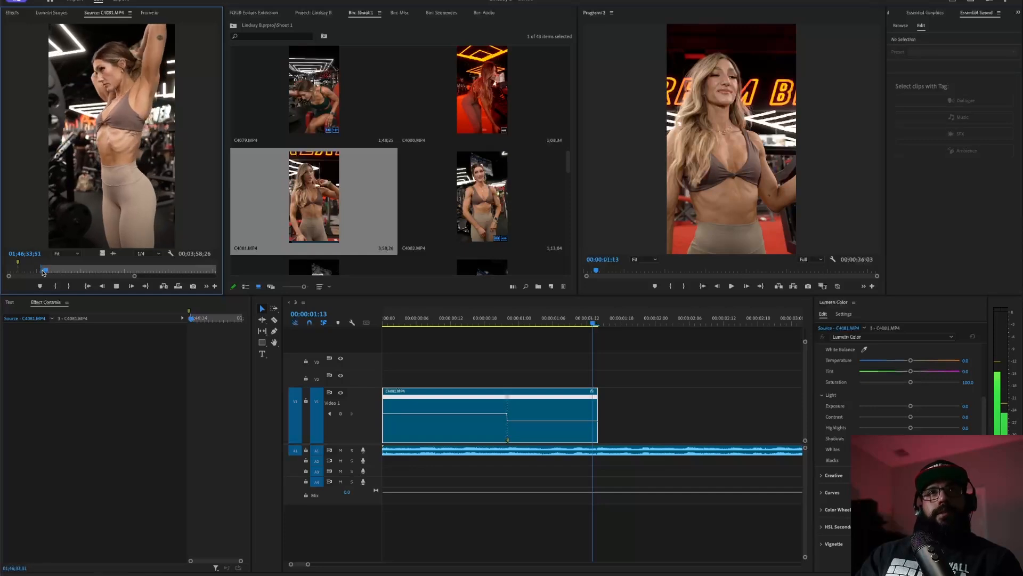
pyautogui.press('o')
pyautogui.press('space')
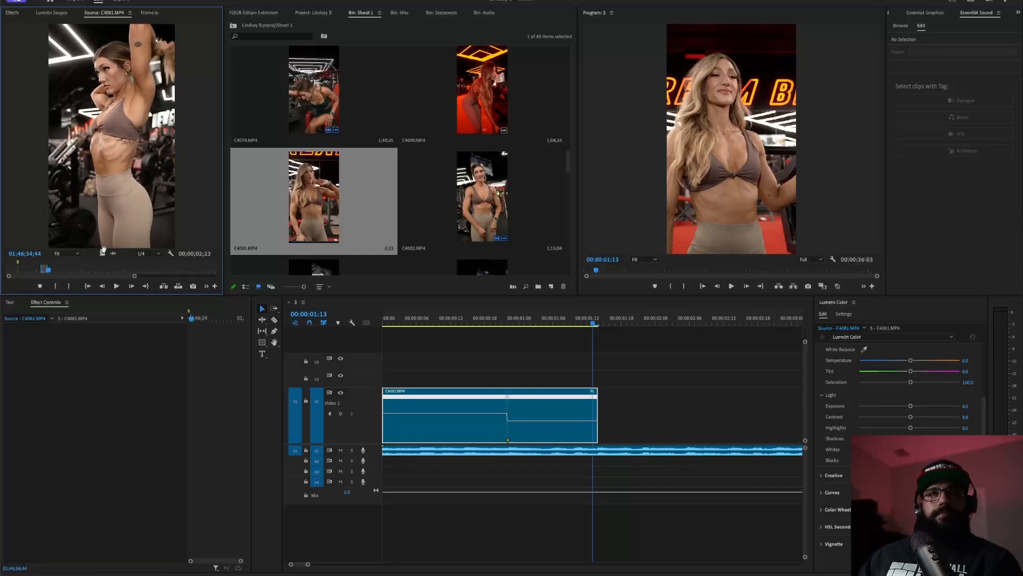
pyautogui.moveTo(171, 283); pyautogui.dragTo(601, 413)
# - Preview the cut and step frame by frame to the second clip's first frame
pyautogui.press('Home')
pyautogui.press('space')
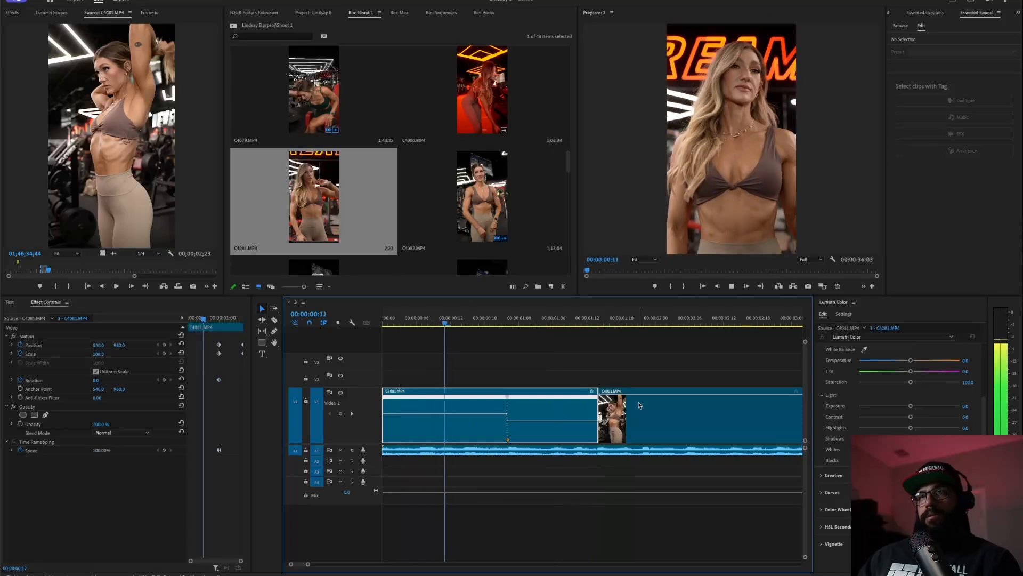
pyautogui.click(605, 408)
pyautogui.click(621, 316)
pyautogui.press('Home')
pyautogui.press('space')
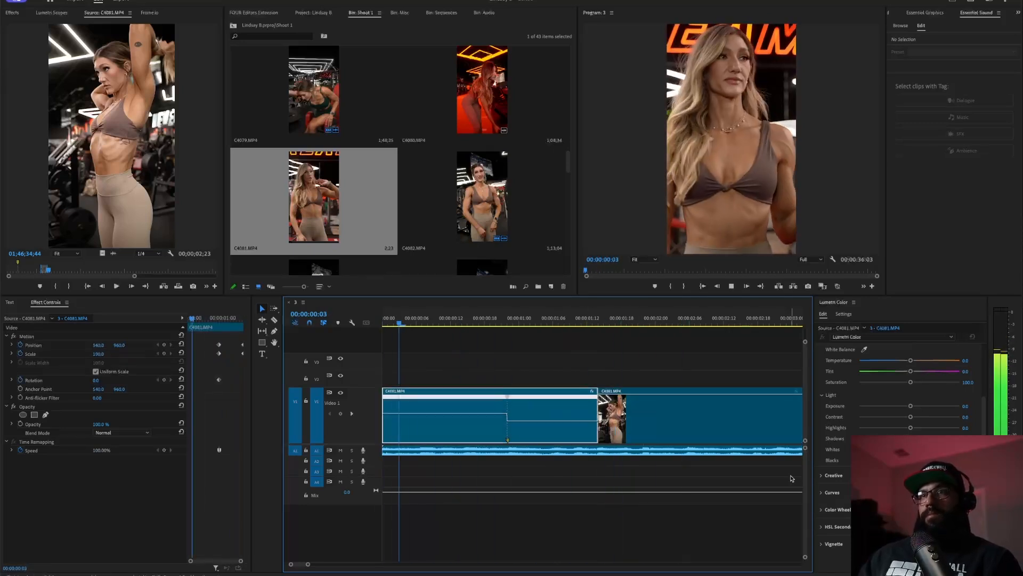
pyautogui.click(660, 417)
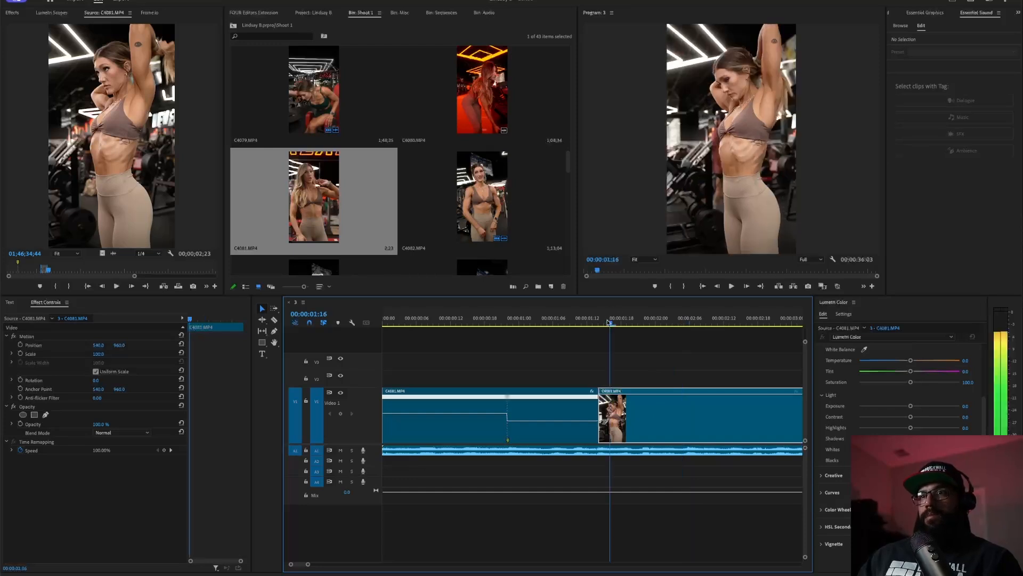
pyautogui.press('Left')
pyautogui.press('Left')
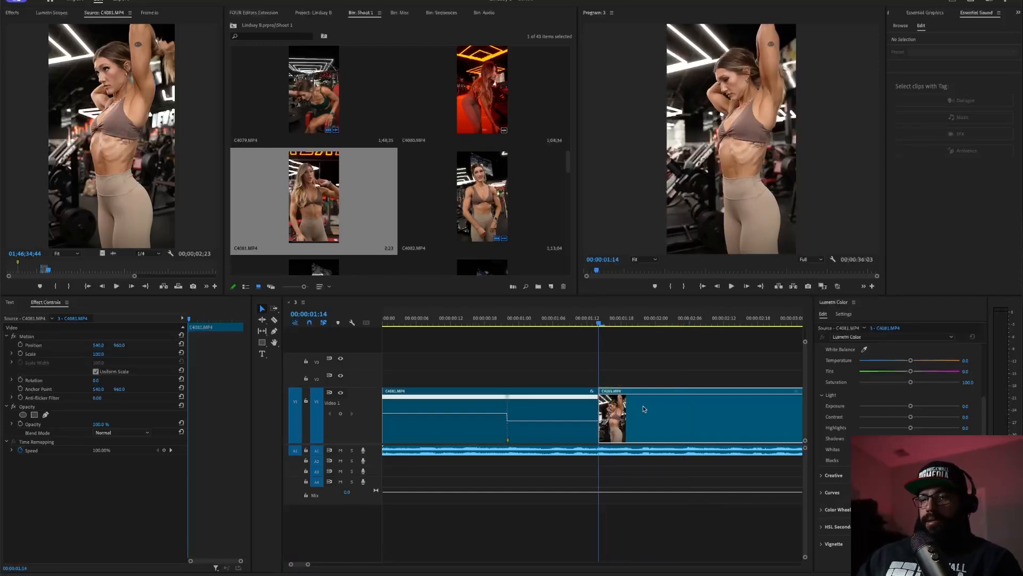
pyautogui.click(682, 441)
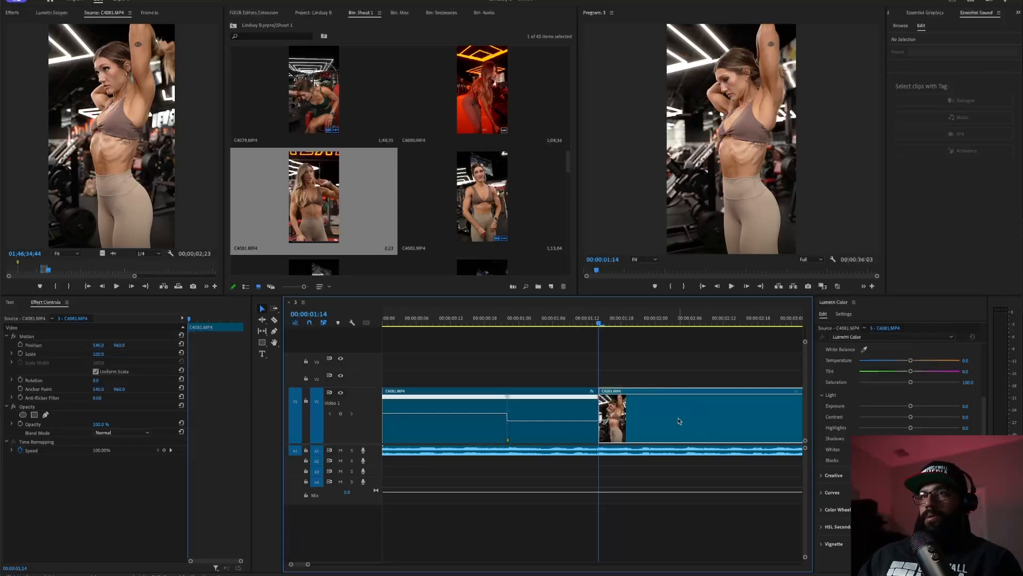
pyautogui.press('Left')
pyautogui.press('Right')
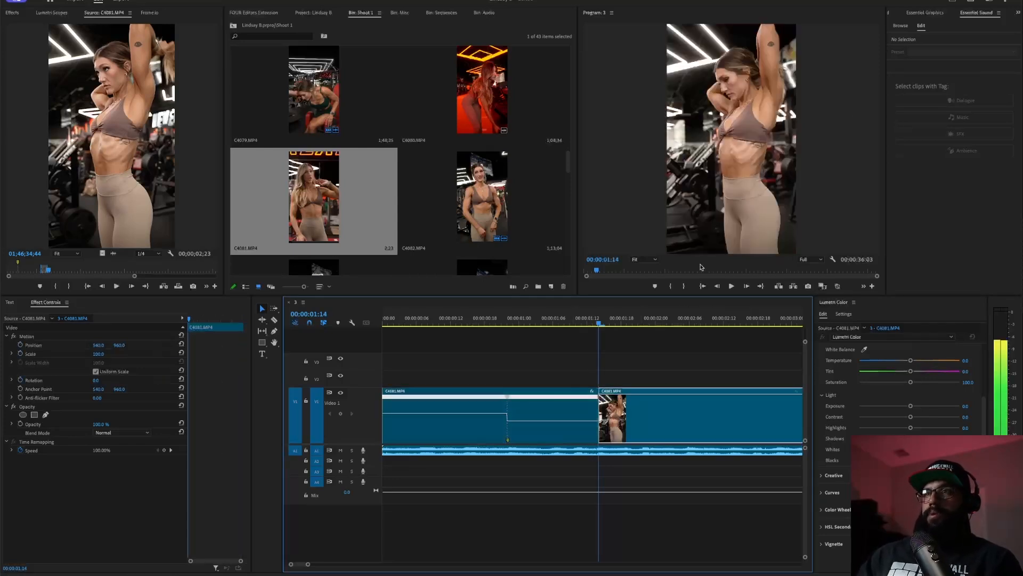
# - Export the arms-raised frame as a PNG, move it into the Misc bin, and load it in Source
pyautogui.click(809, 286)
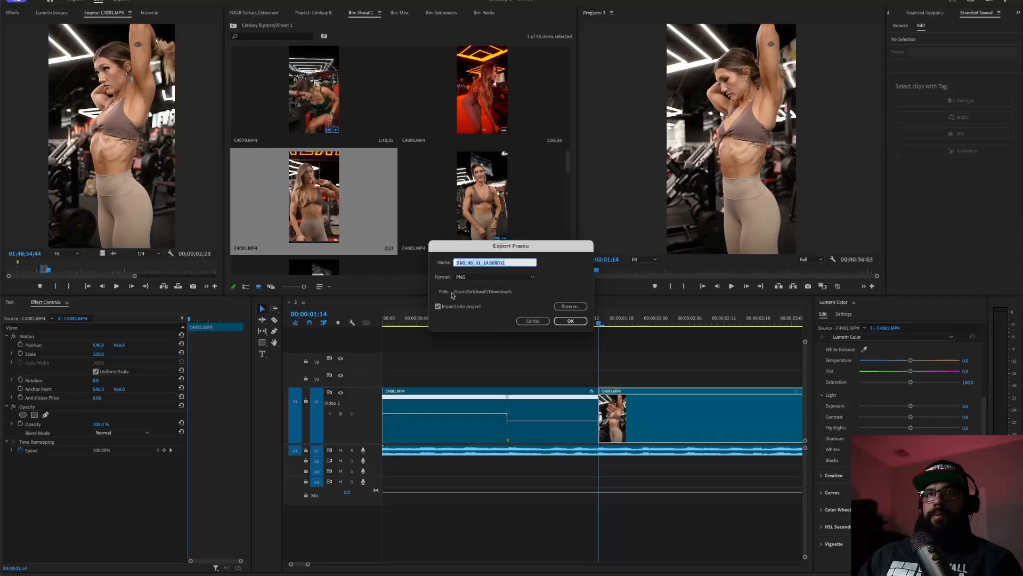
pyautogui.click(571, 321)
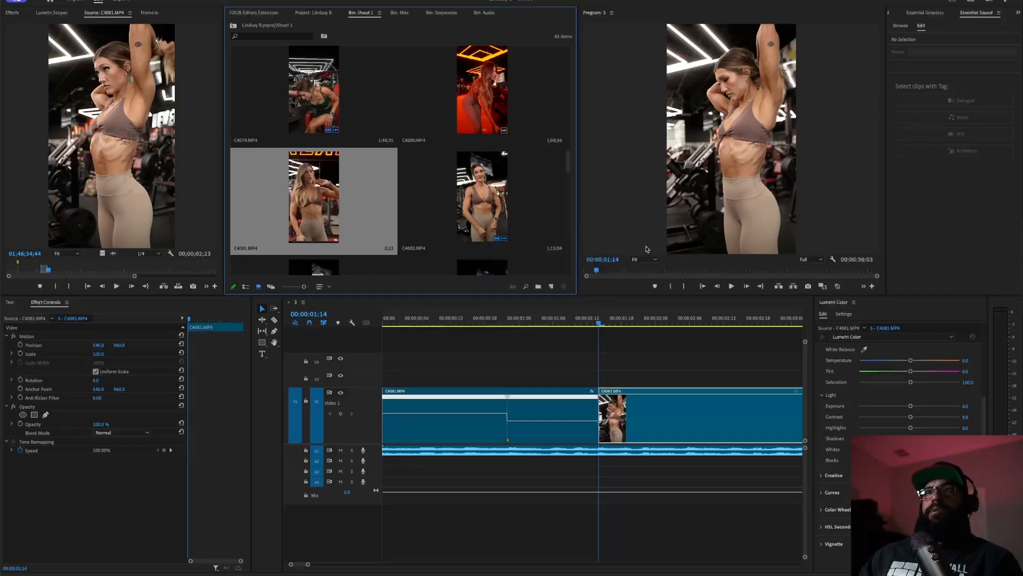
pyautogui.click(313, 13)
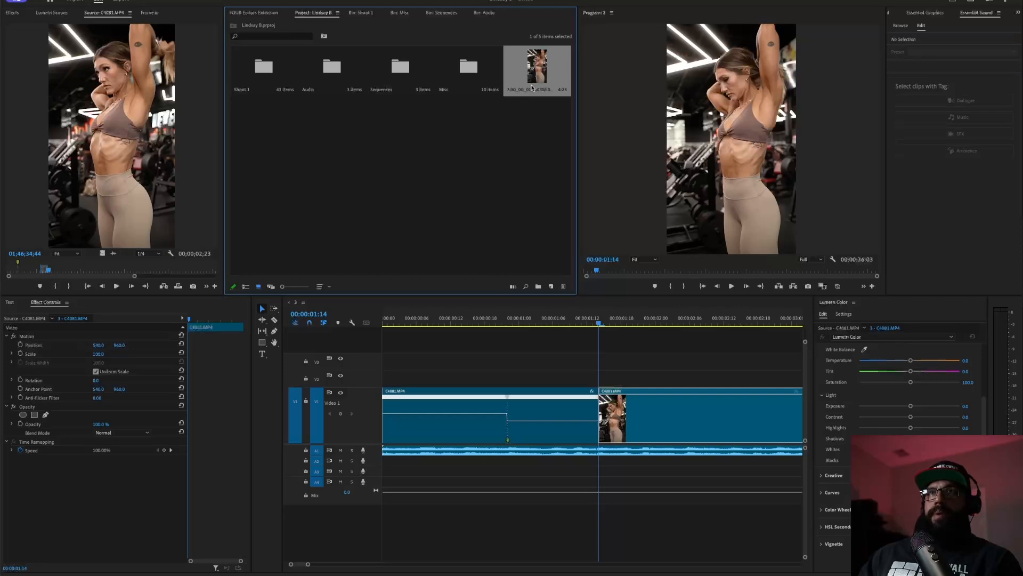
pyautogui.moveTo(531, 88); pyautogui.dragTo(469, 73)
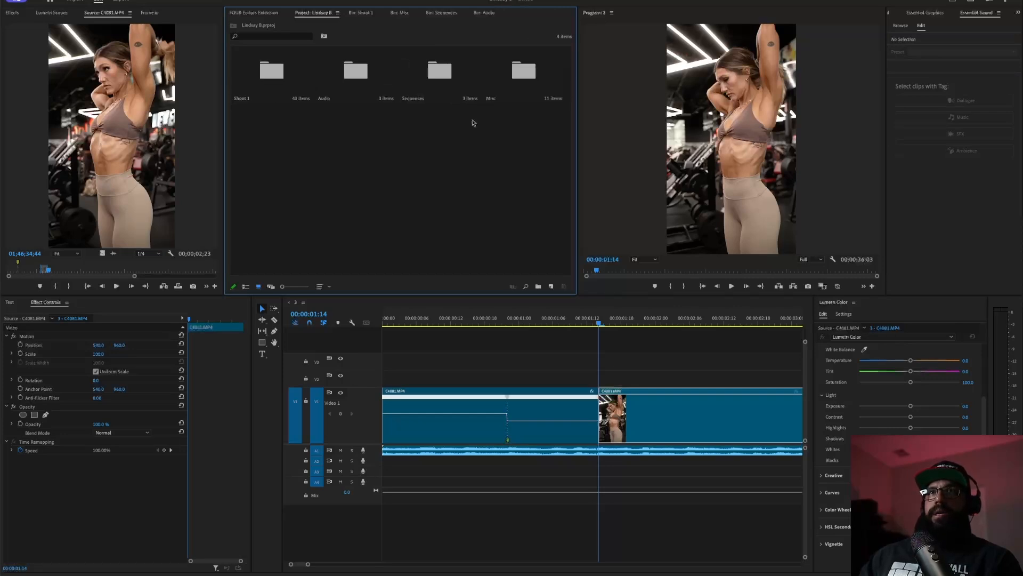
pyautogui.doubleClick(525, 68)
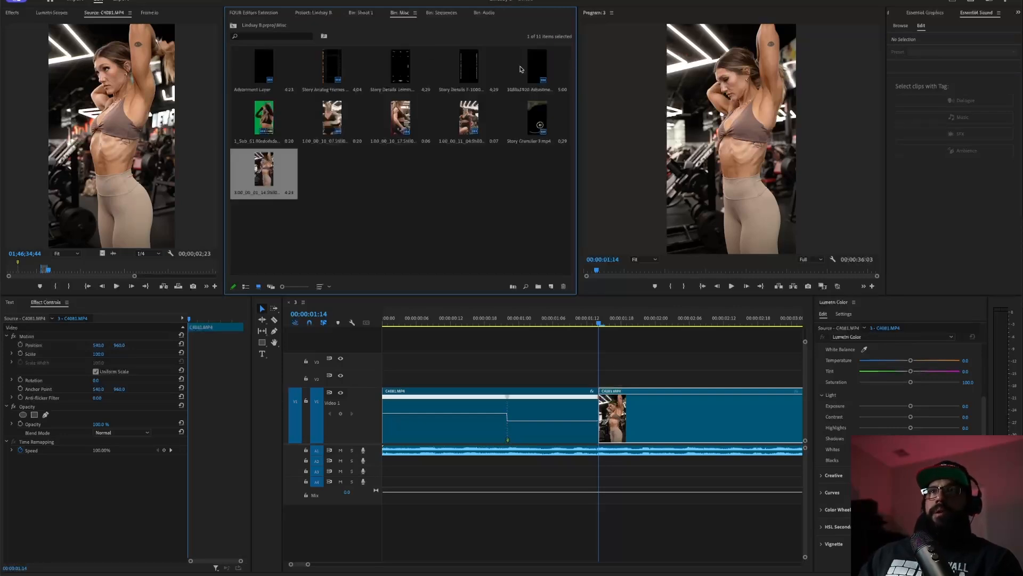
pyautogui.doubleClick(263, 175)
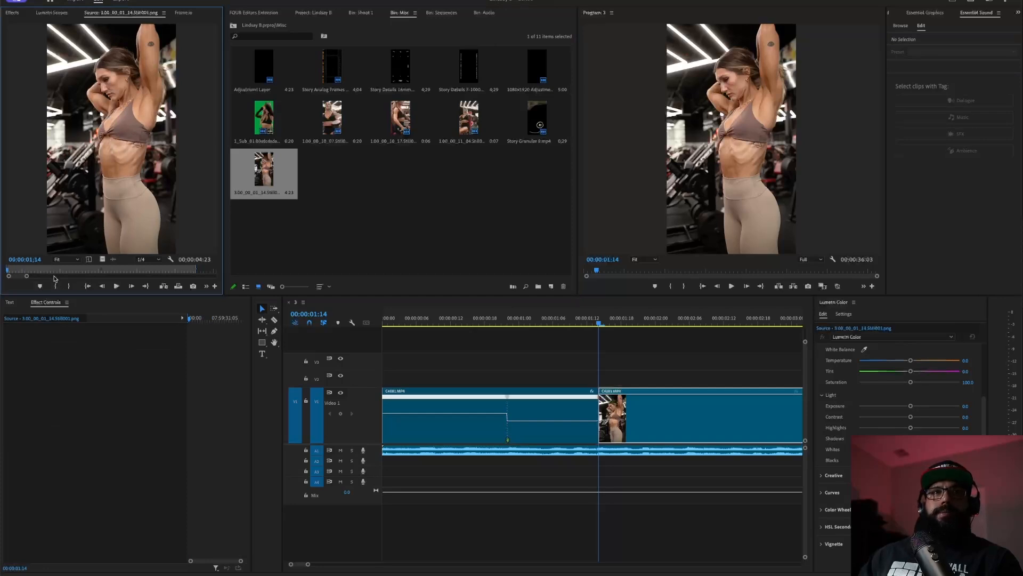
pyautogui.click(25, 270)
# - Mark a 12-frame Out on the still, place it on Video 2 ending at 00:00:01:14, and trim its start
pyautogui.press('o')
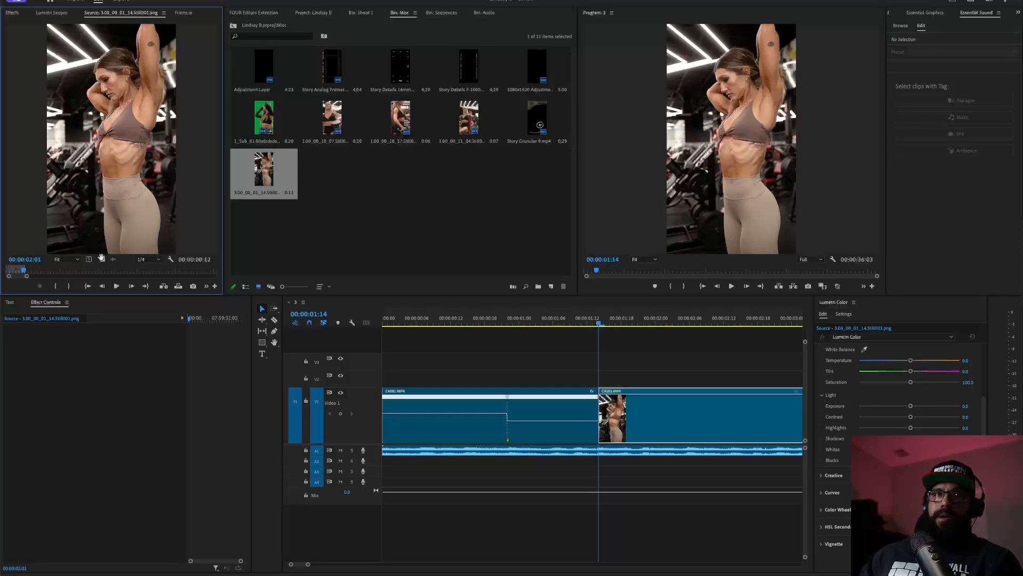
pyautogui.moveTo(103, 260); pyautogui.dragTo(532, 381)
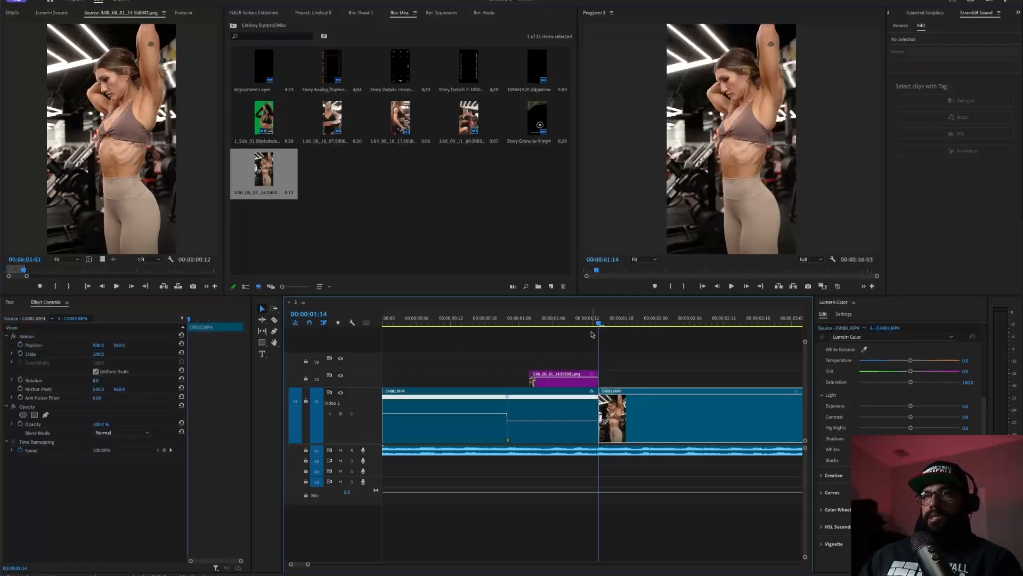
pyautogui.press('Left')
pyautogui.press('Left')
pyautogui.press('Left')
pyautogui.press('Left')
pyautogui.press('Left')
pyautogui.press('Left')
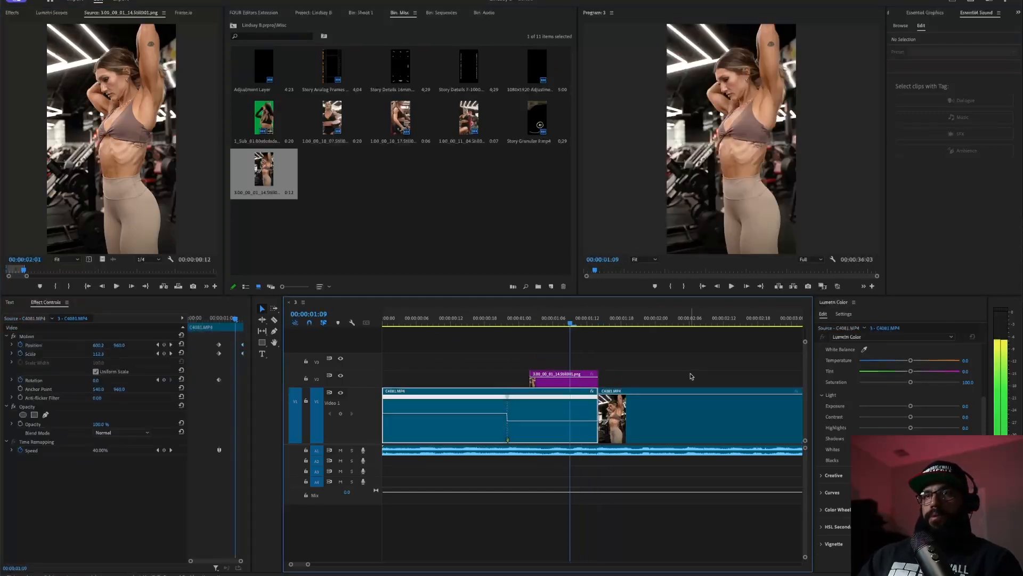
pyautogui.moveTo(533, 380); pyautogui.dragTo(564, 386)
pyautogui.press('space')
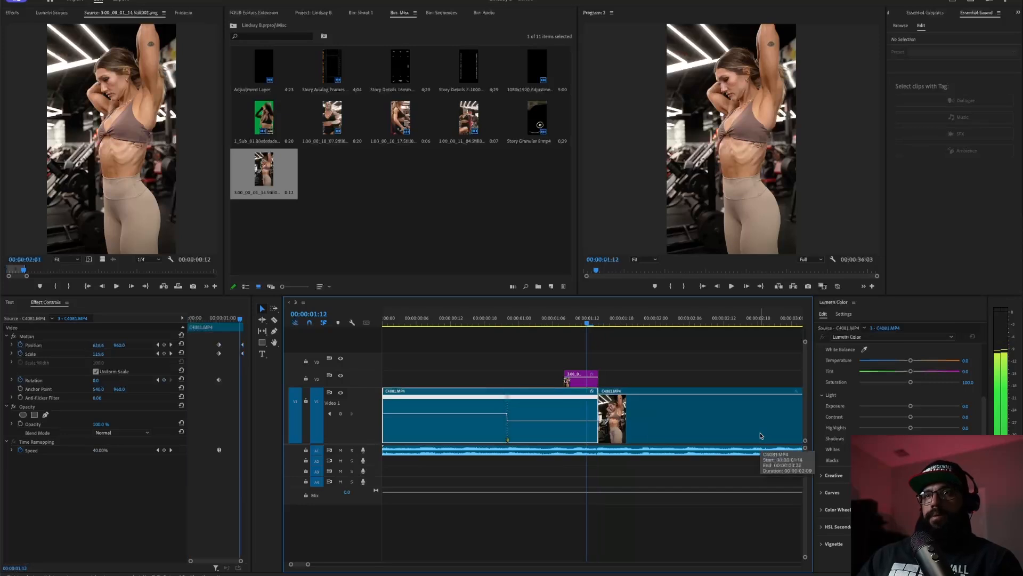
pyautogui.click(575, 390)
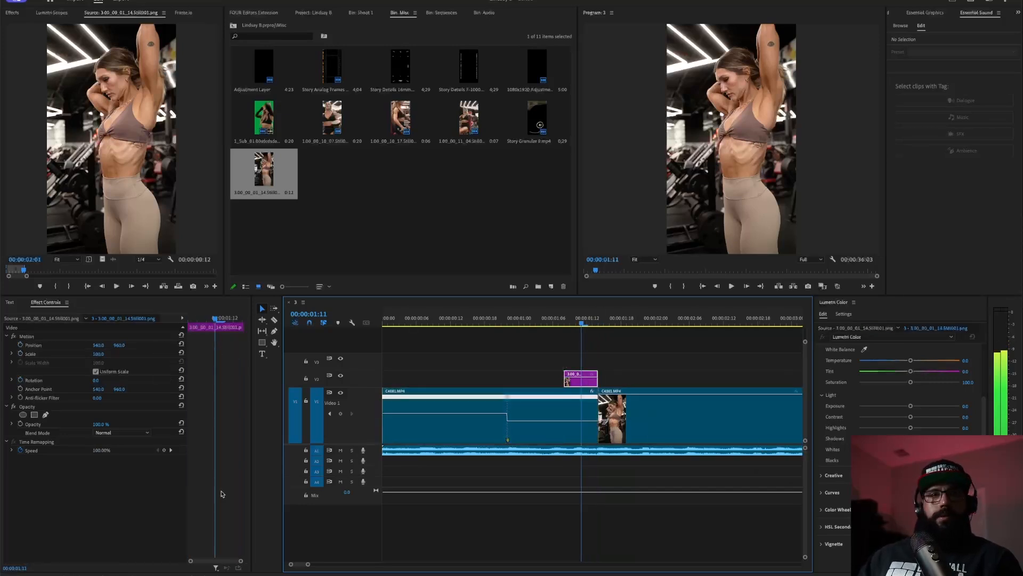
# - Trace a mask from the woman's hip up her torso, over her head and up the raised arm
pyautogui.click(46, 414)
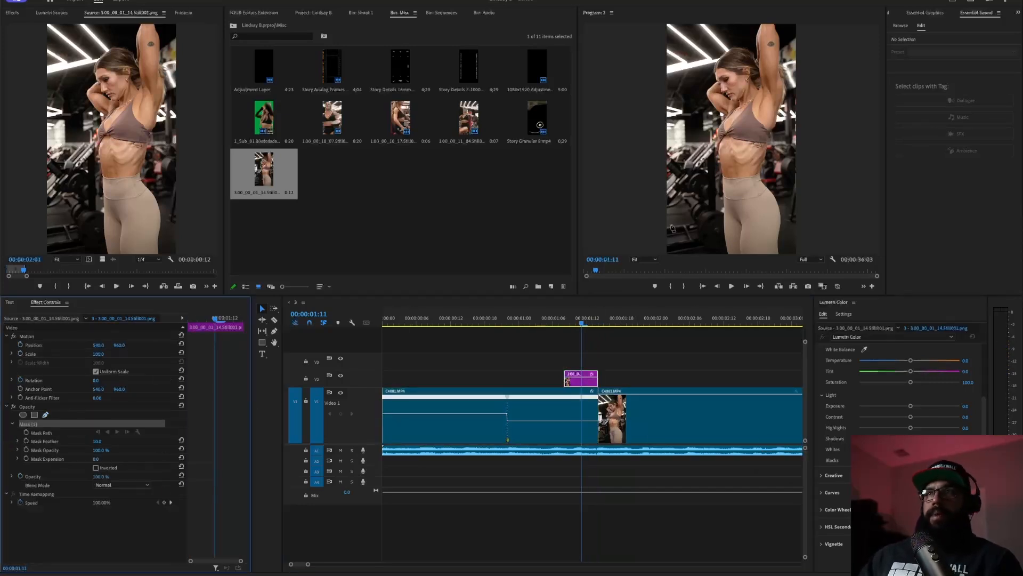
pyautogui.click(727, 251)
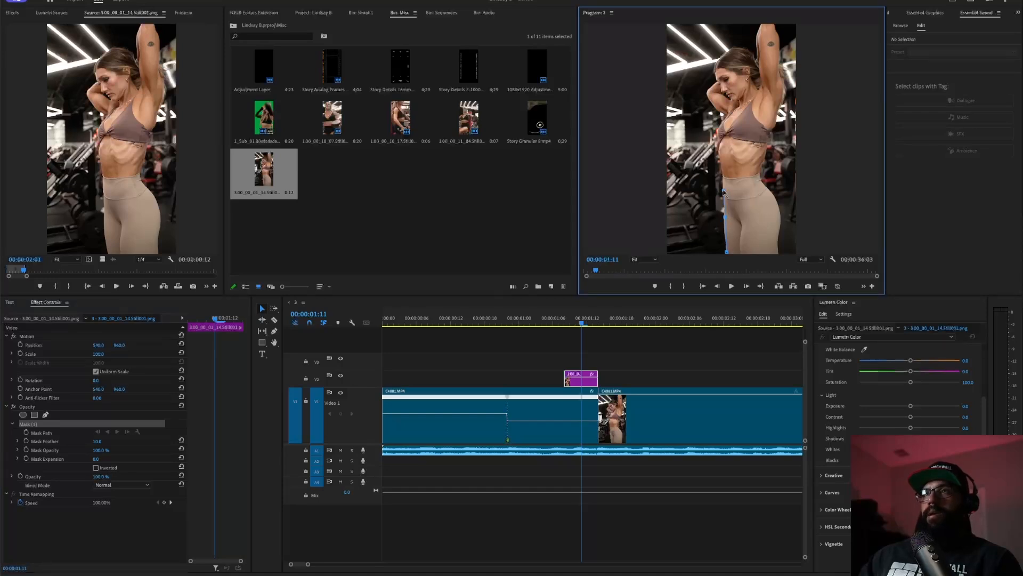
pyautogui.click(717, 140)
pyautogui.click(718, 123)
pyautogui.click(715, 109)
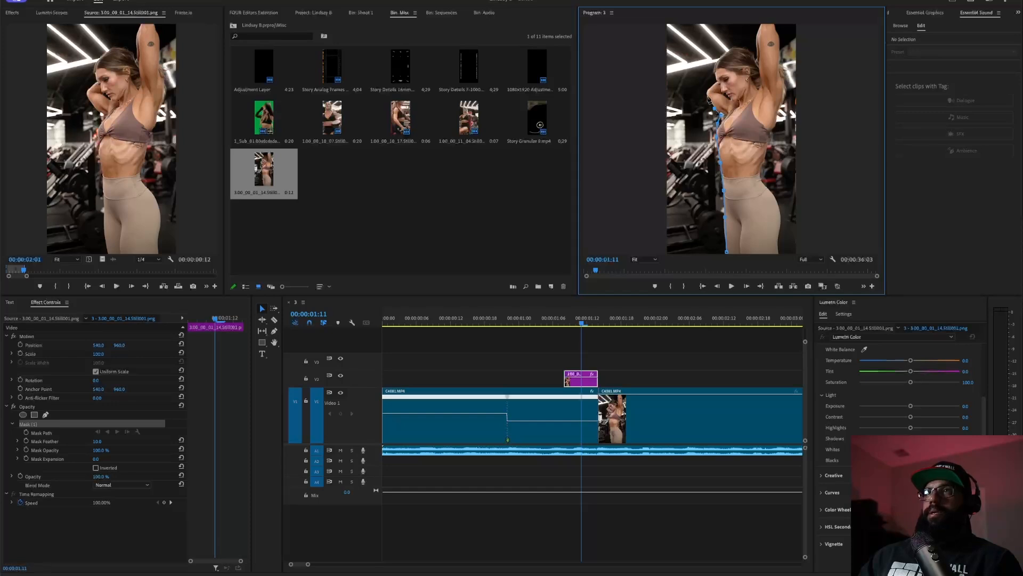
pyautogui.click(709, 88)
pyautogui.click(719, 81)
pyautogui.click(731, 49)
pyautogui.click(750, 46)
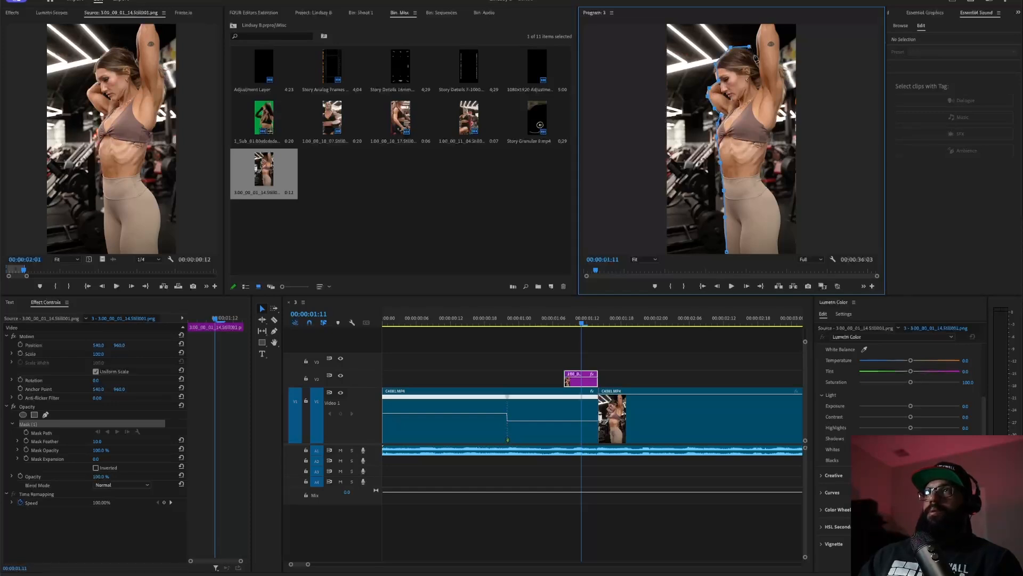
pyautogui.click(759, 34)
# - Continue the mask down the raised arm and right side to the hip, then close it
pyautogui.click(779, 38)
pyautogui.click(779, 69)
pyautogui.click(784, 86)
pyautogui.click(777, 119)
pyautogui.click(771, 146)
pyautogui.click(764, 168)
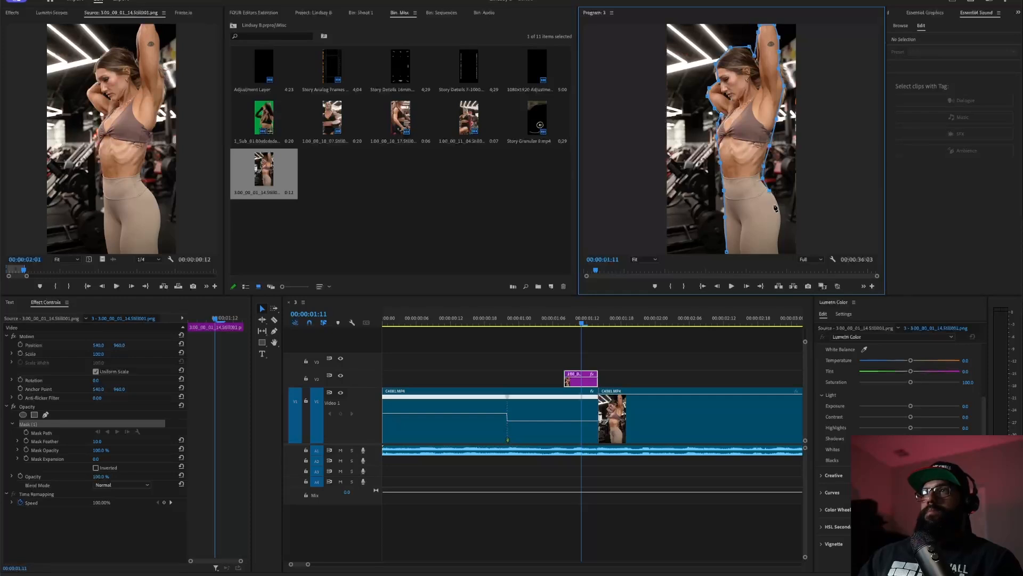
pyautogui.click(781, 207)
pyautogui.click(782, 221)
pyautogui.click(779, 236)
pyautogui.click(779, 253)
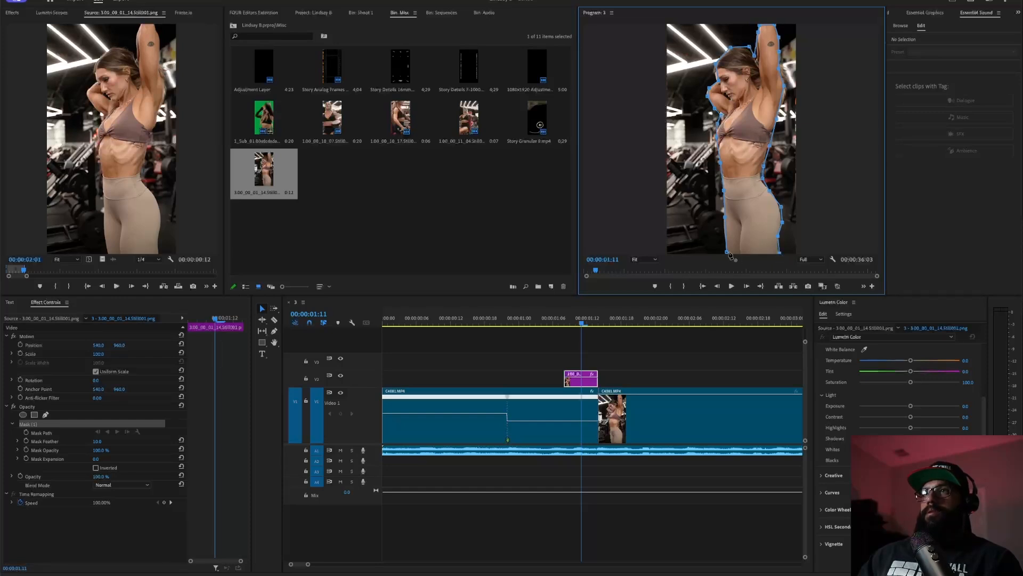
pyautogui.click(728, 253)
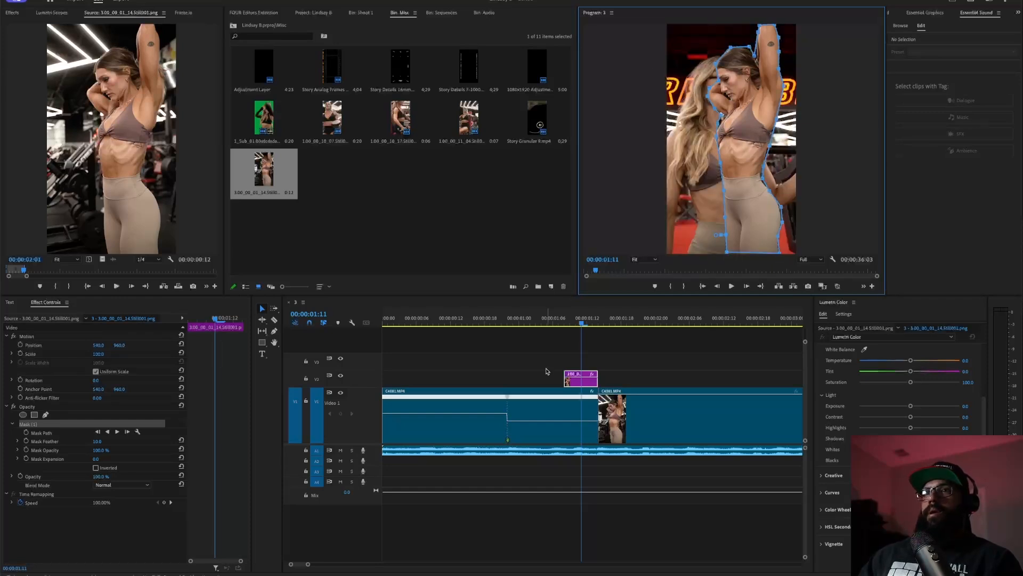
# - Enable Position, Scale and Rotation keyframes on the still, feather its mask, and shift the keyframes later
pyautogui.click(21, 345)
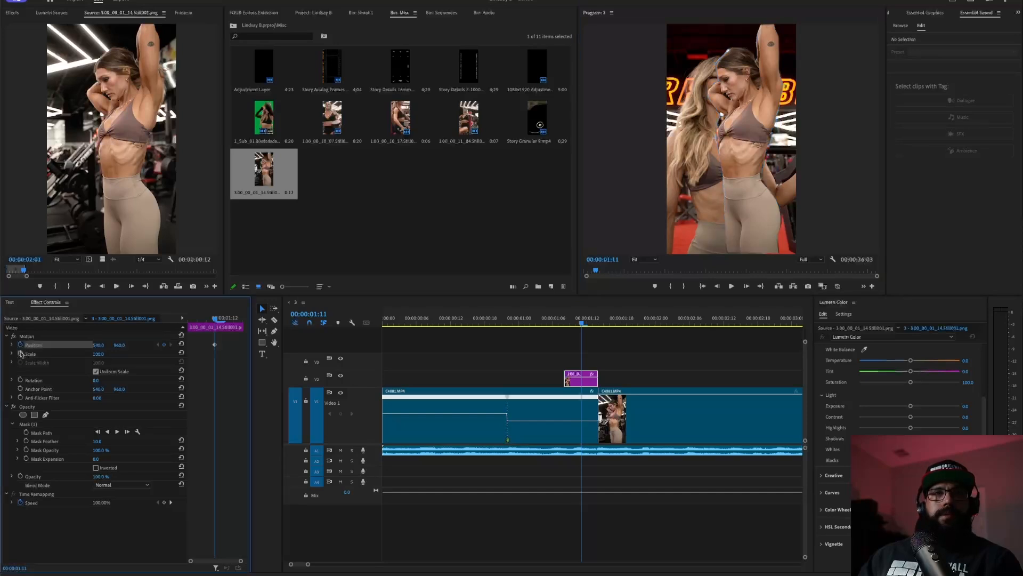
pyautogui.click(20, 353)
pyautogui.click(20, 379)
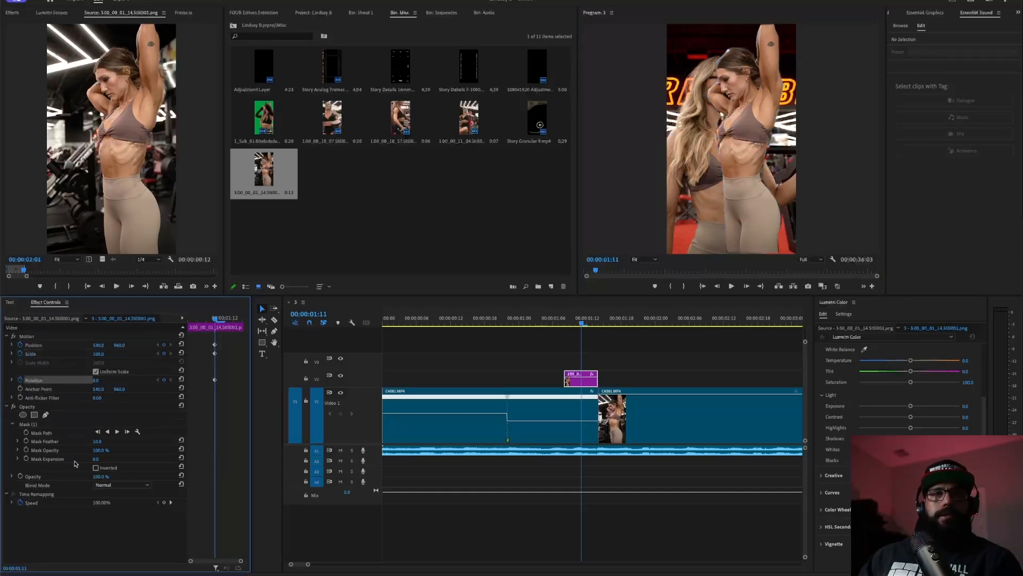
pyautogui.moveTo(97, 441); pyautogui.dragTo(129, 441)
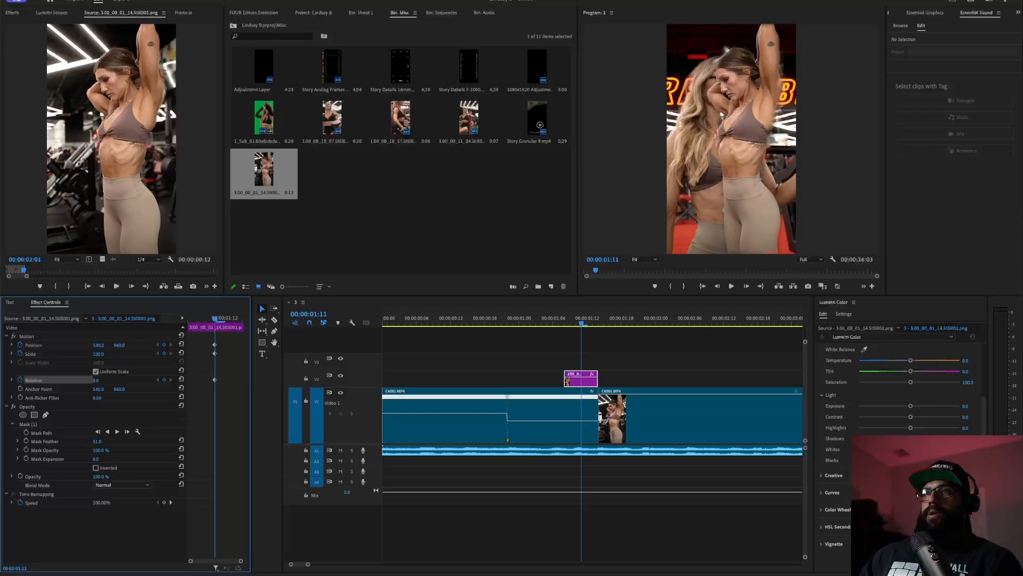
pyautogui.click(581, 376)
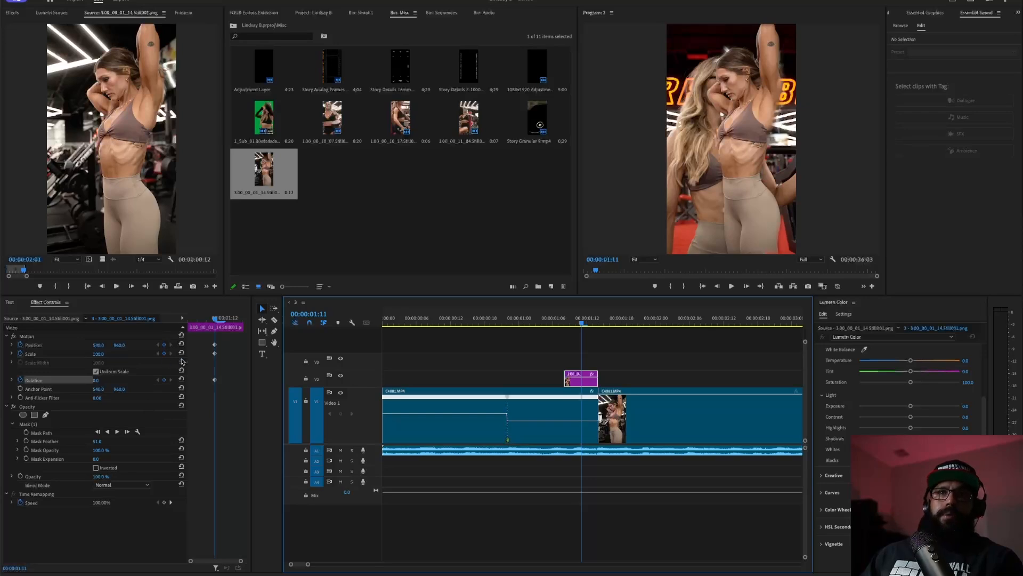
pyautogui.moveTo(204, 340); pyautogui.dragTo(268, 361)
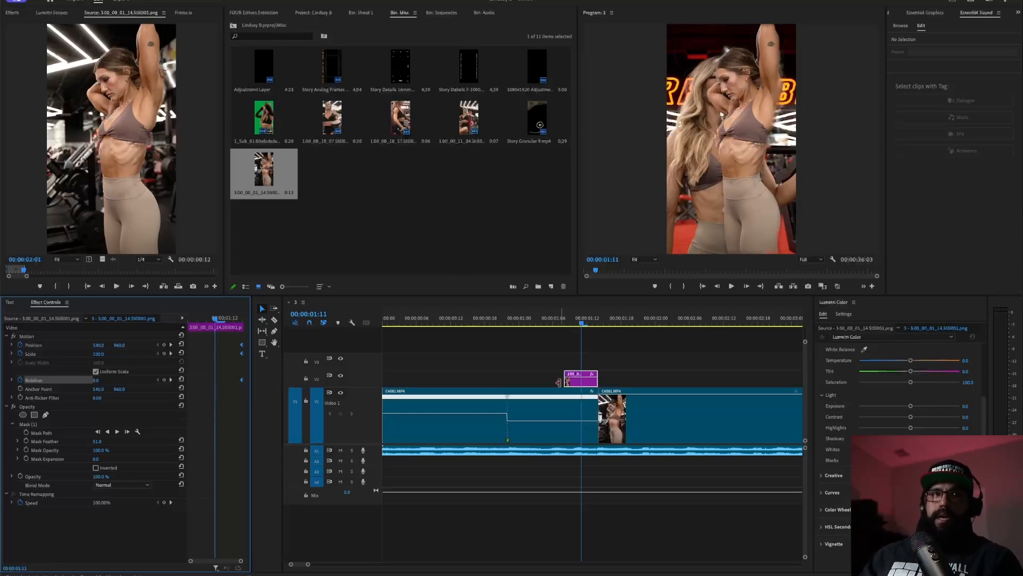
# - Set the still's end Position to about 650 and Scale to 120
pyautogui.moveTo(98, 345); pyautogui.dragTo(119, 359)
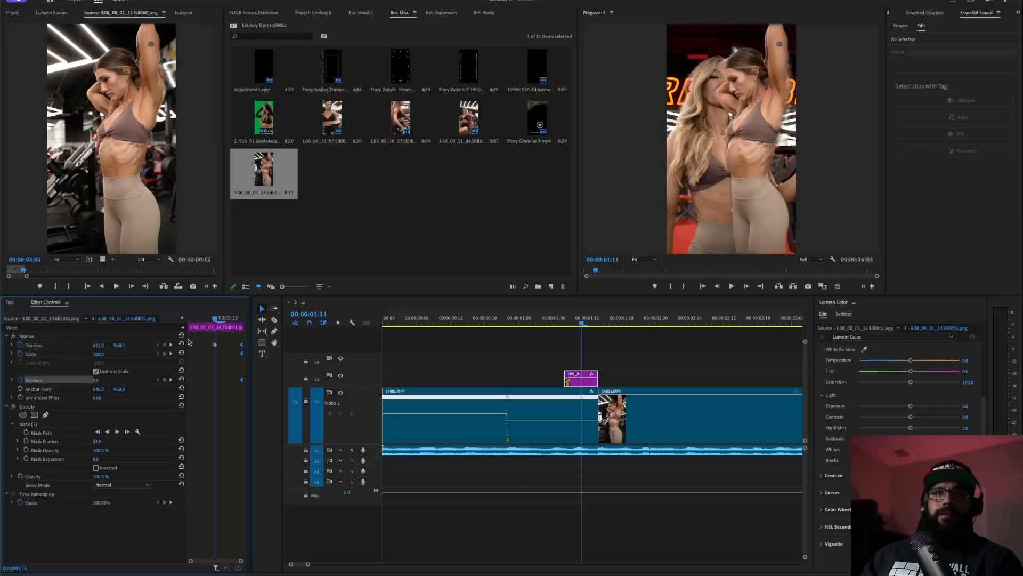
pyautogui.click(182, 344)
pyautogui.moveTo(98, 346); pyautogui.dragTo(106, 366)
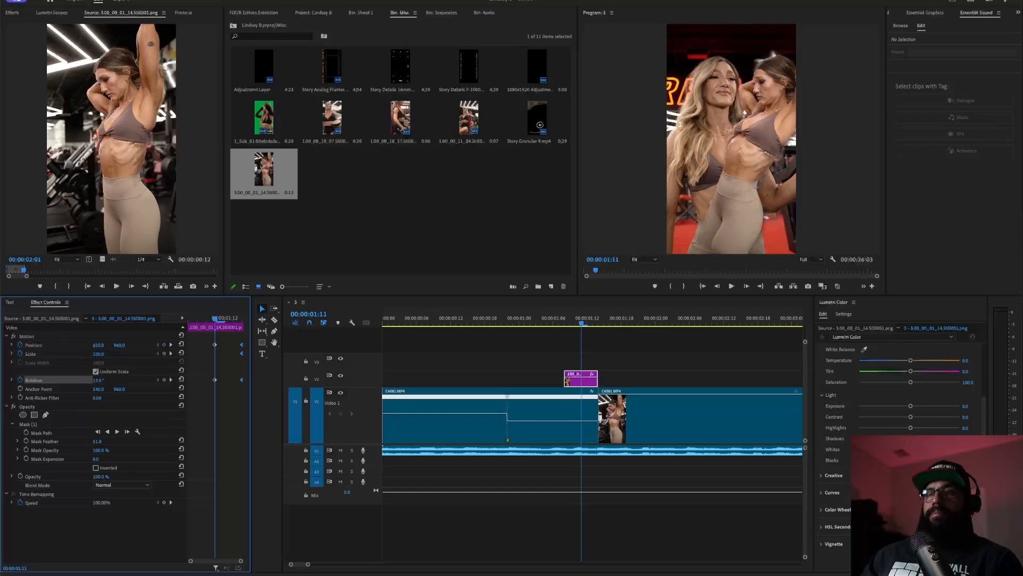
pyautogui.moveTo(98, 354); pyautogui.dragTo(101, 380)
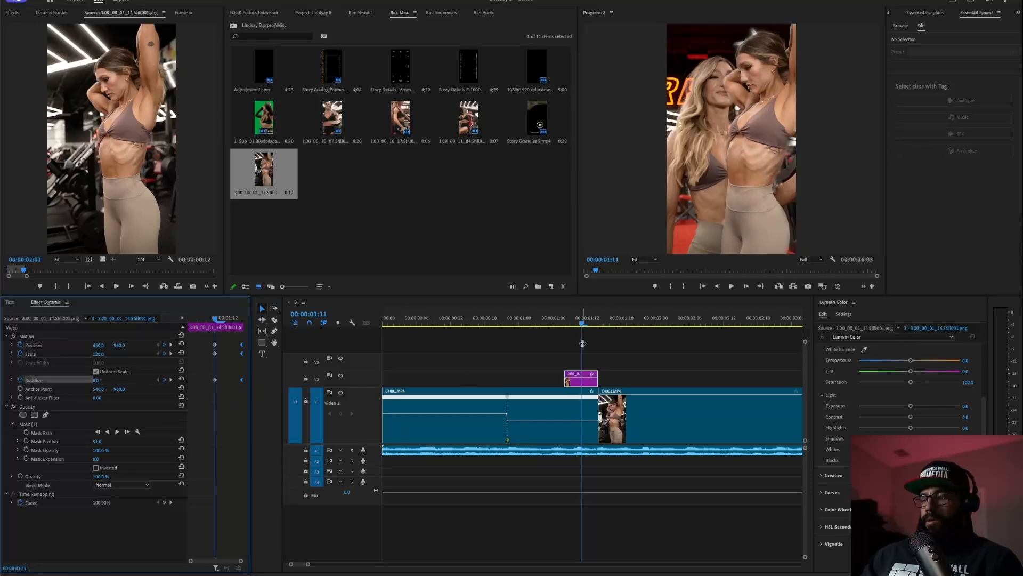
# - A few frames earlier, remove the tilt and move the still off-screen left, then preview the slide-in
pyautogui.press('Left')
pyautogui.press('Left')
pyautogui.press('Left')
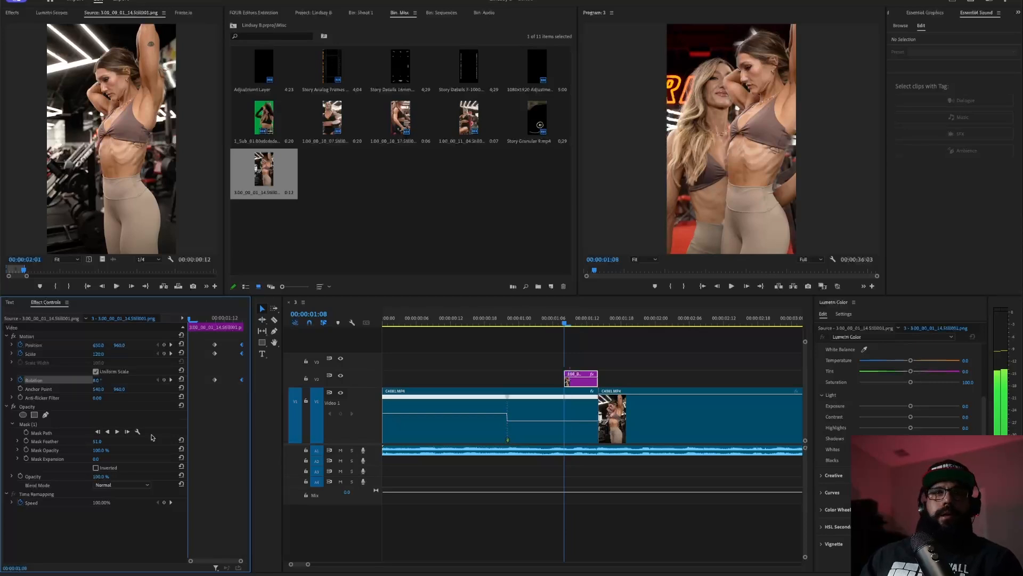
pyautogui.click(181, 344)
pyautogui.click(182, 379)
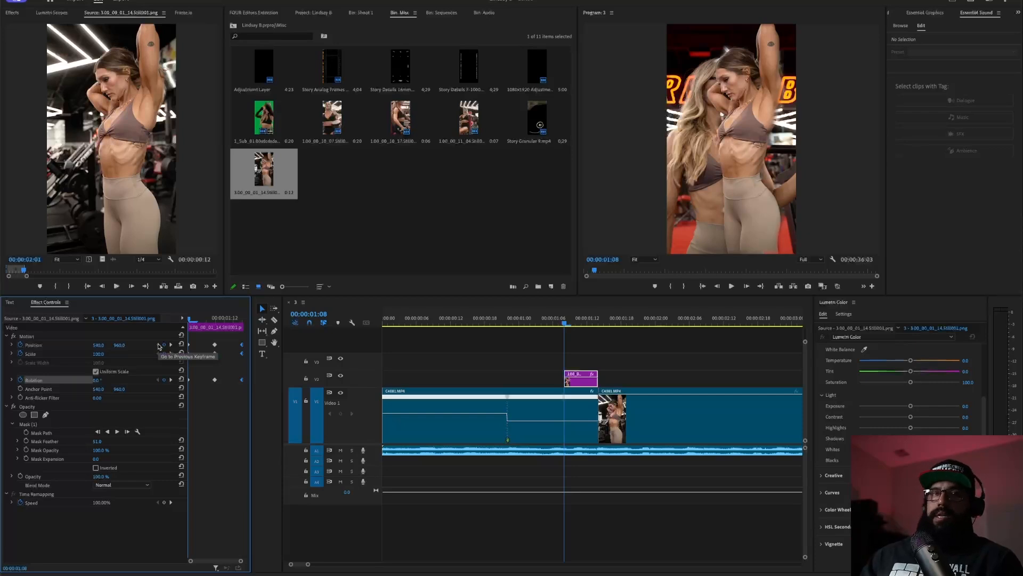
pyautogui.moveTo(101, 345); pyautogui.dragTo(1, 345)
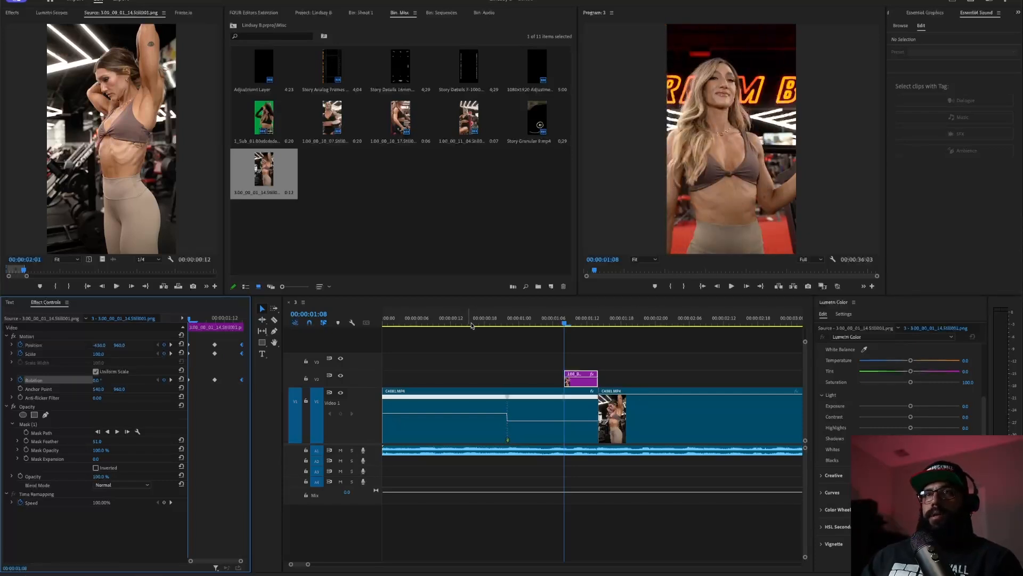
pyautogui.click(465, 319)
pyautogui.press('space')
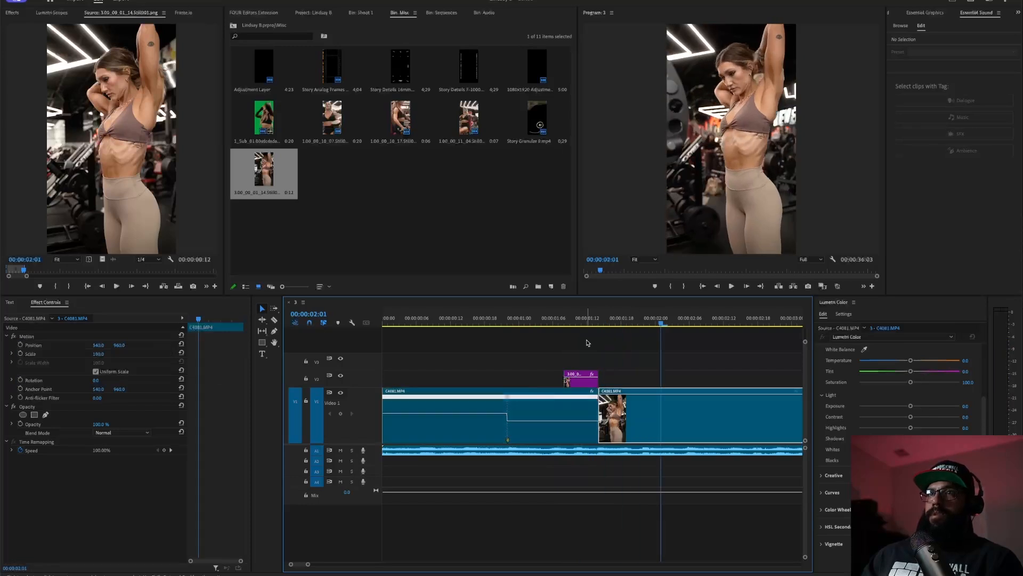
pyautogui.click(490, 323)
pyautogui.press('space')
pyautogui.press('space')
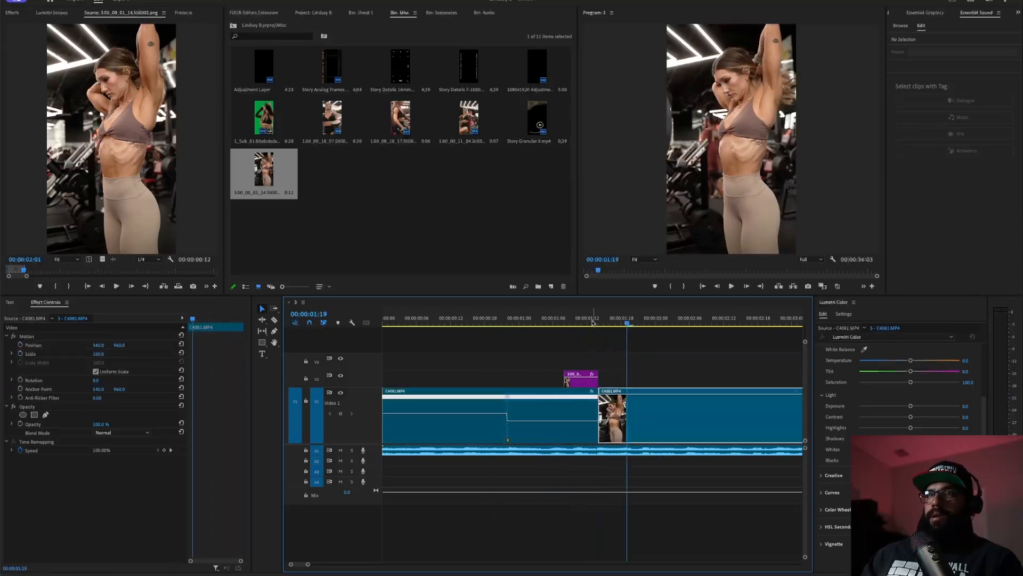
pyautogui.click(588, 323)
pyautogui.click(583, 379)
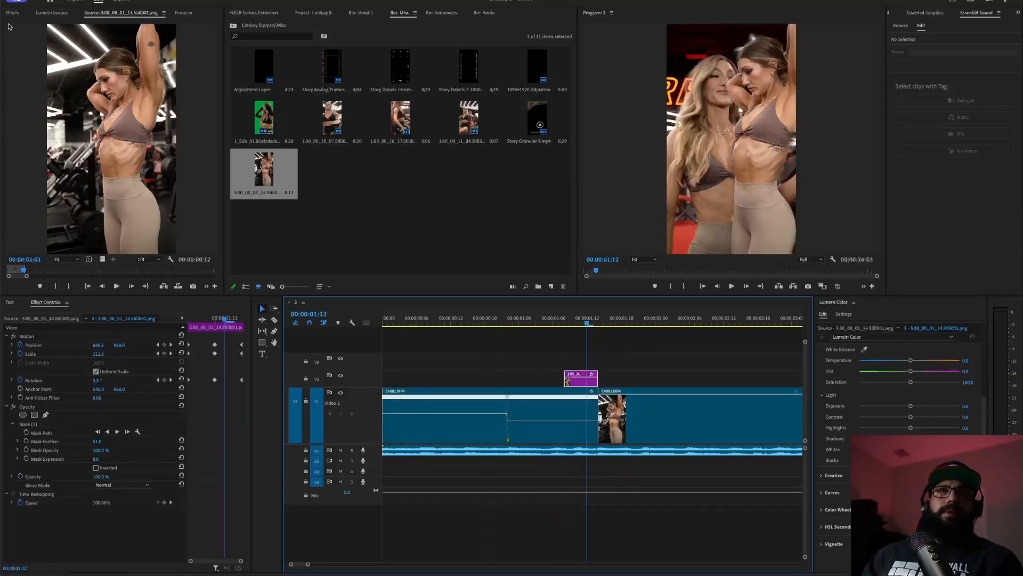
# - Apply Directional Blur to the V2 still and lengthen its blur into a motion streak
pyautogui.click(14, 13)
pyautogui.click(45, 25)
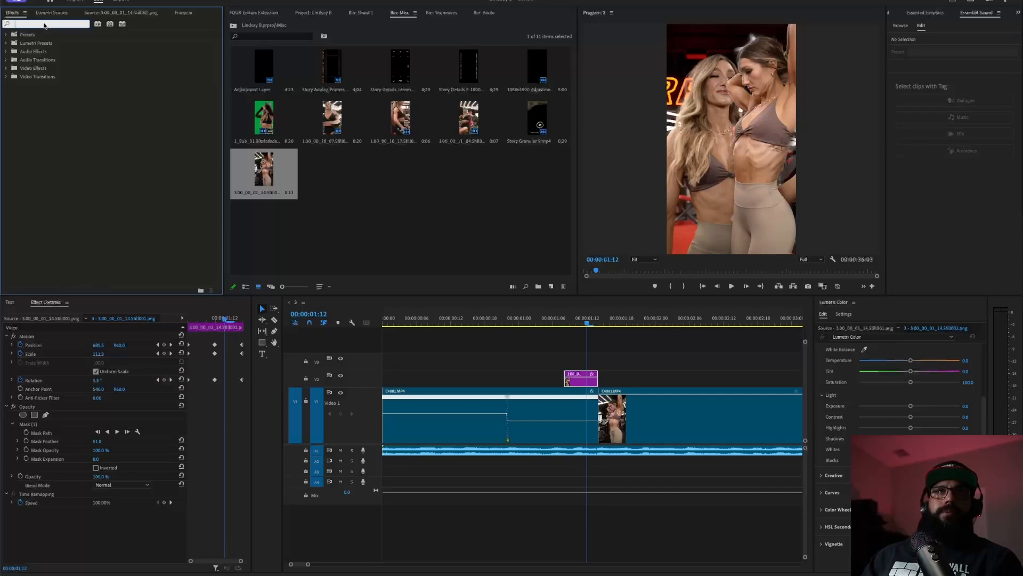
pyautogui.write('blur')
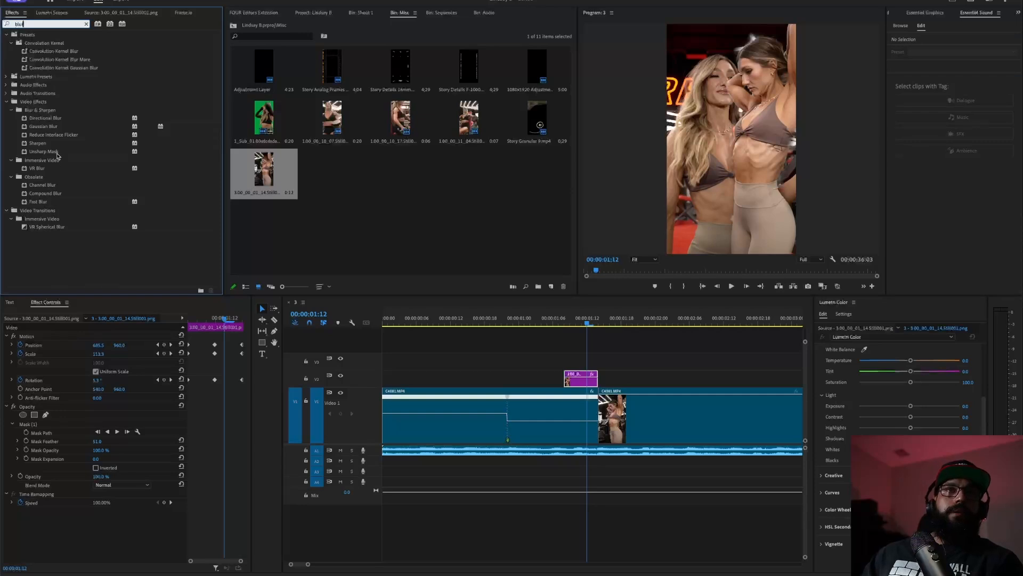
pyautogui.moveTo(69, 119); pyautogui.dragTo(582, 378)
pyautogui.moveTo(96, 538)
pyautogui.mouseDown()
pyautogui.moveTo(137, 529)
pyautogui.moveTo(71, 538)
pyautogui.moveTo(102, 538)
pyautogui.mouseUp()
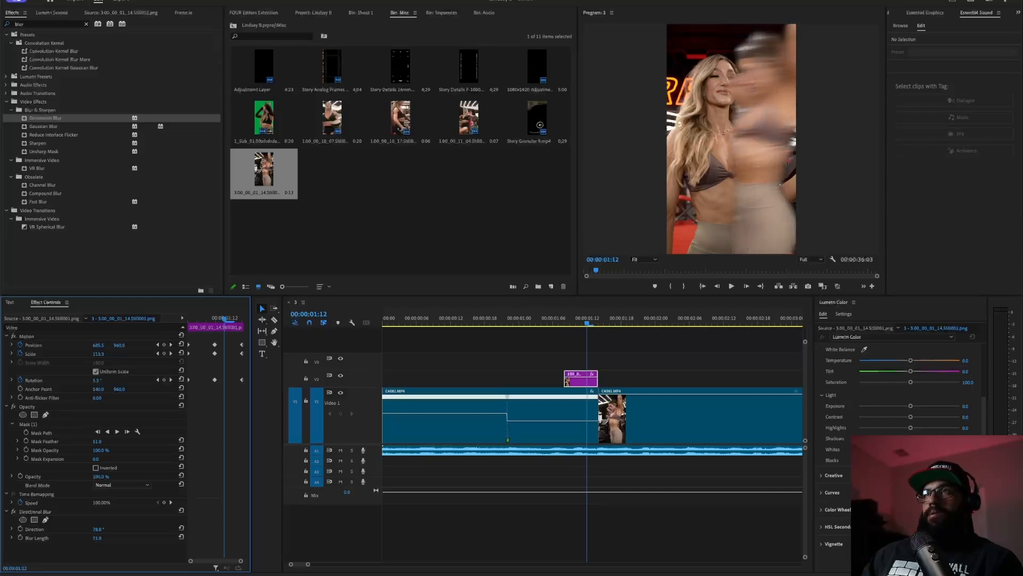
# - Play back the gym clip and park the playhead where its speed changes
pyautogui.click(507, 319)
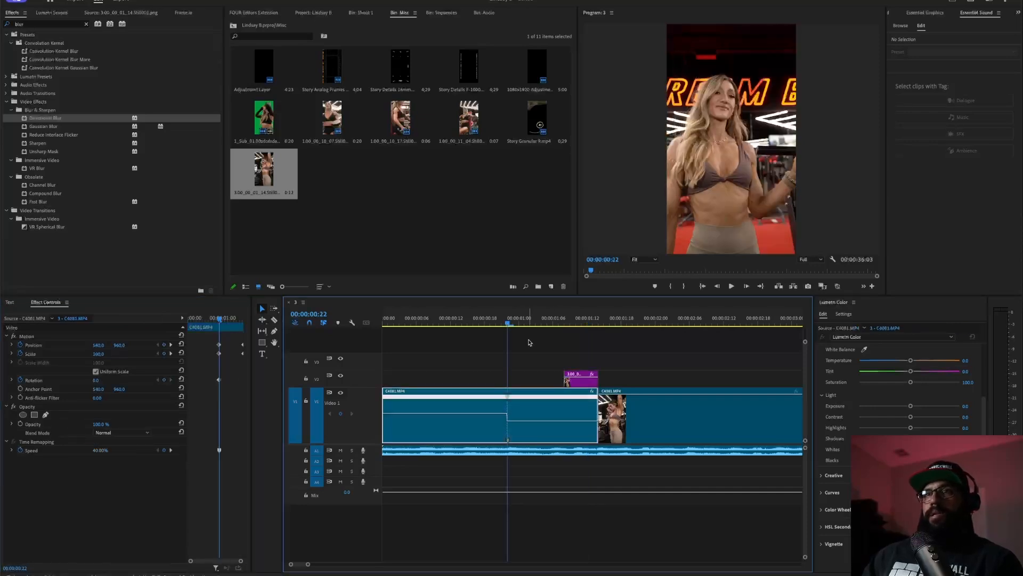
pyautogui.press('space')
pyautogui.press('space')
pyautogui.moveTo(595, 316); pyautogui.dragTo(135, 327)
pyautogui.press('space')
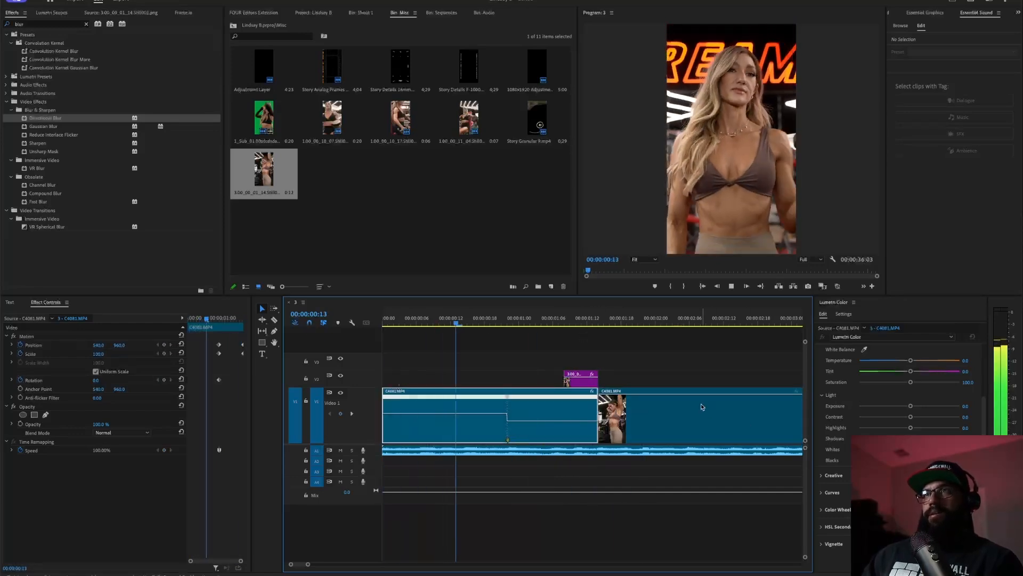
pyautogui.press('space')
pyautogui.moveTo(600, 319); pyautogui.dragTo(373, 323)
pyautogui.press('space')
pyautogui.press('space')
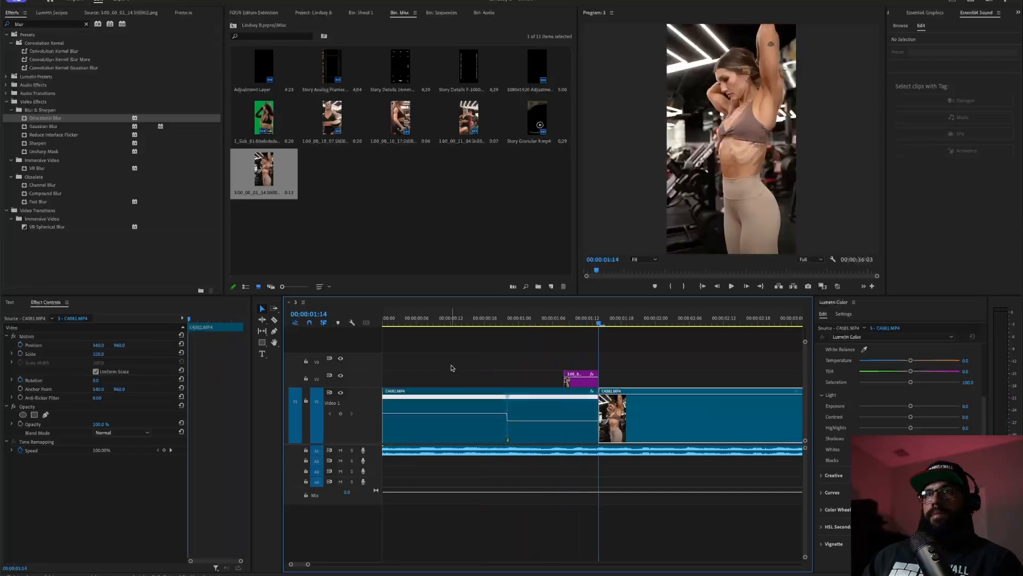
pyautogui.click(497, 323)
pyautogui.moveTo(497, 323); pyautogui.dragTo(507, 326)
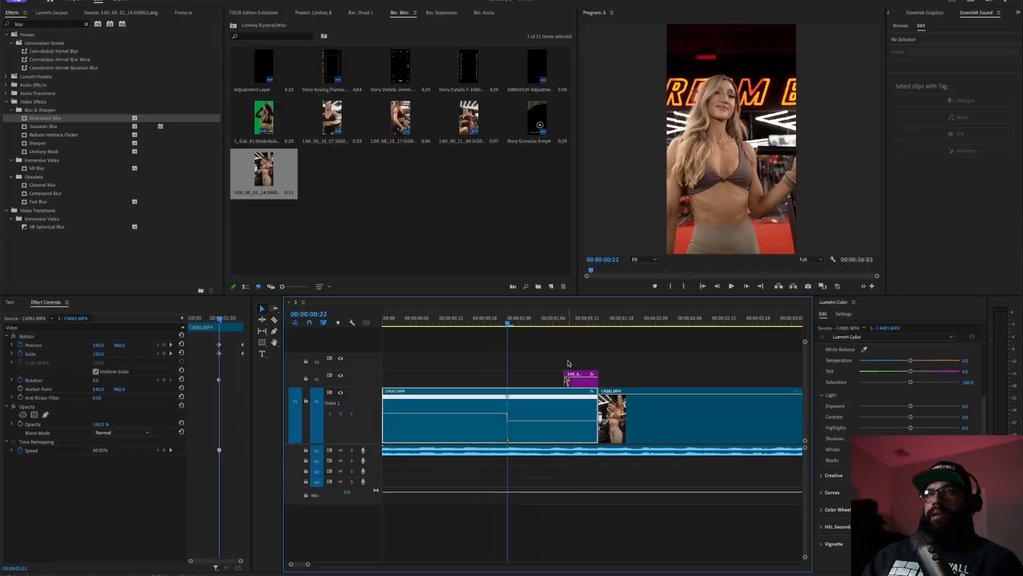
pyautogui.press('space')
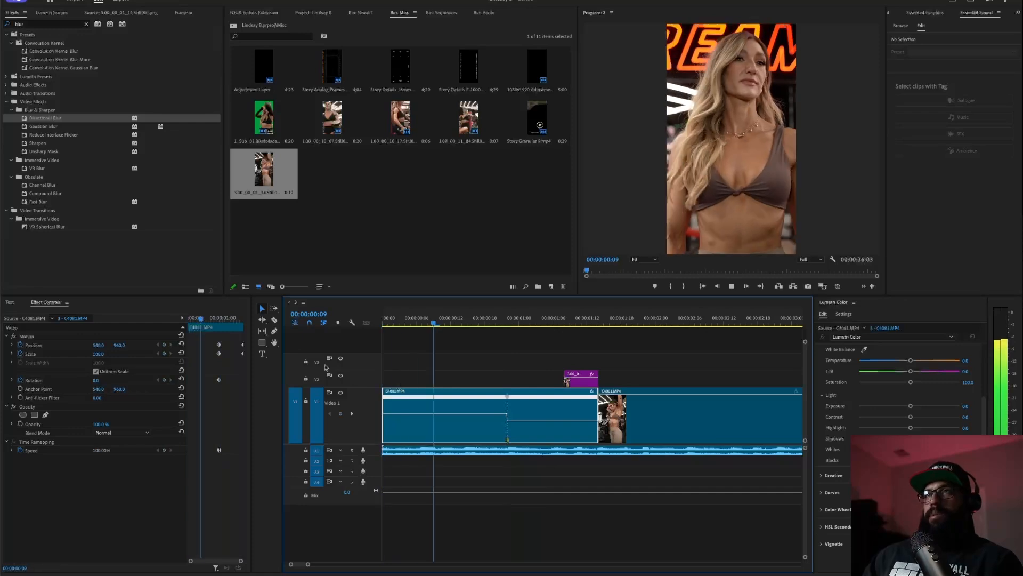
pyautogui.press('space')
# - Razor the clip there and make the following section subsequence 3_Sub_01.00, opened in the timeline
pyautogui.press('c')
pyautogui.click(508, 414)
pyautogui.press('v')
pyautogui.click(544, 408)
pyautogui.rightClick(527, 409)
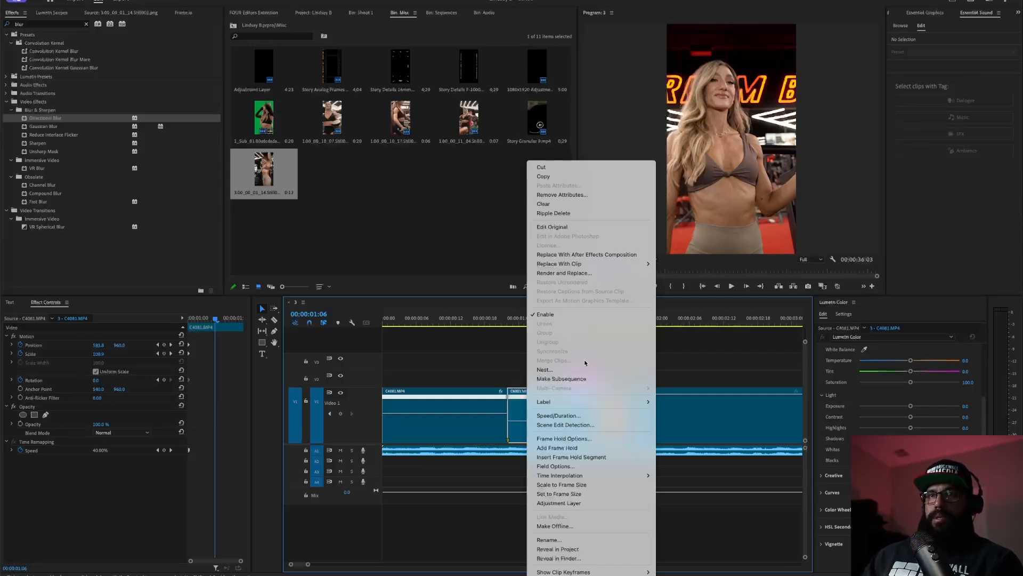
pyautogui.click(561, 378)
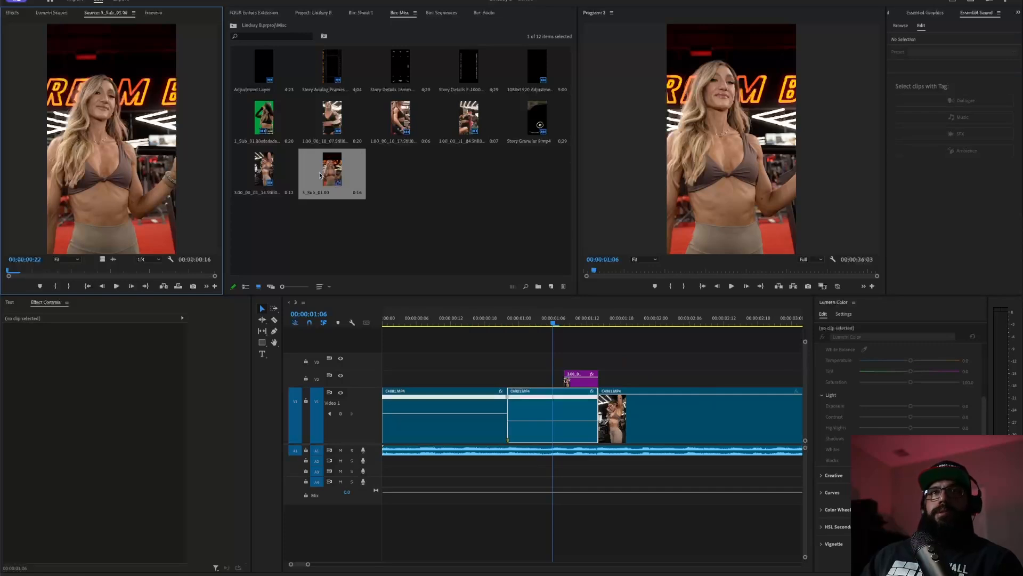
pyautogui.doubleClick(320, 175)
pyautogui.click(448, 357)
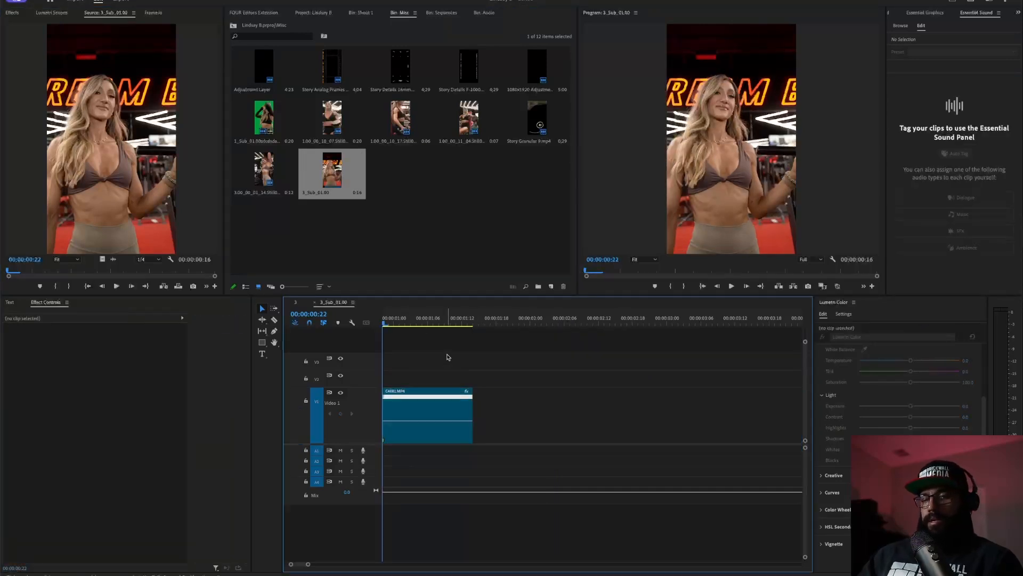
# - Open H.264 export settings for the 3_Sub_01.00 subsequence with Cmd+M
pyautogui.press('super+m')
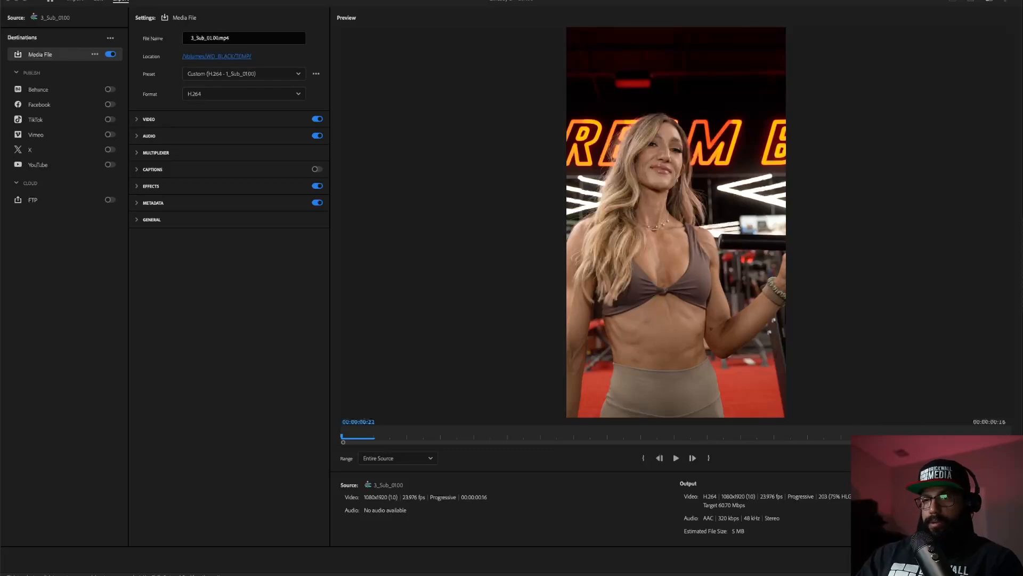
# - Drag the Runway browser window onto the screen
pyautogui.moveTo(1022, 309); pyautogui.dragTo(317, 163)
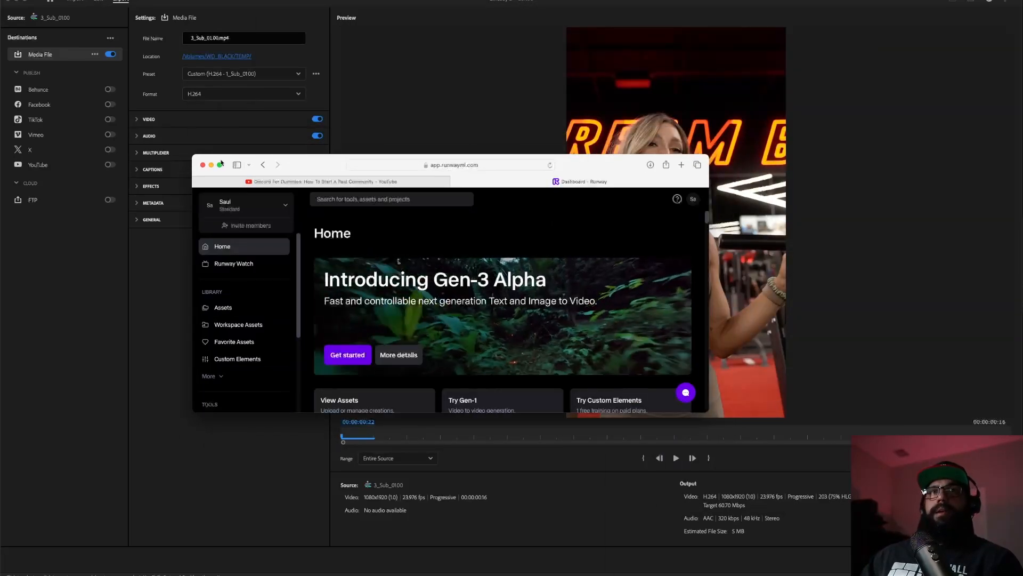
# - Enlarge the Runway browser window and open the Remove Background green screen tool from Home
pyautogui.moveTo(193, 154); pyautogui.dragTo(0, 1)
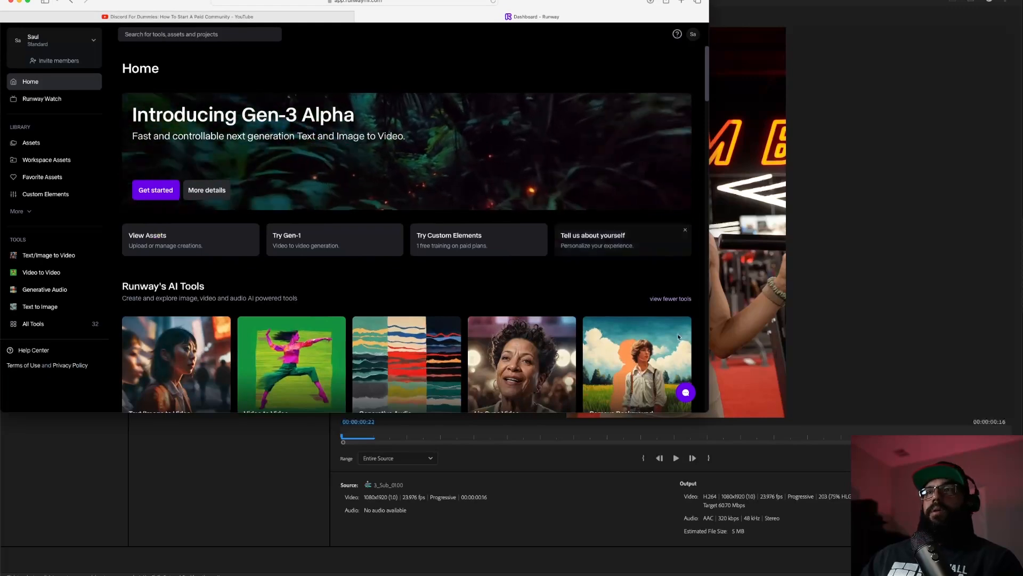
pyautogui.moveTo(709, 412); pyautogui.dragTo(1022, 575)
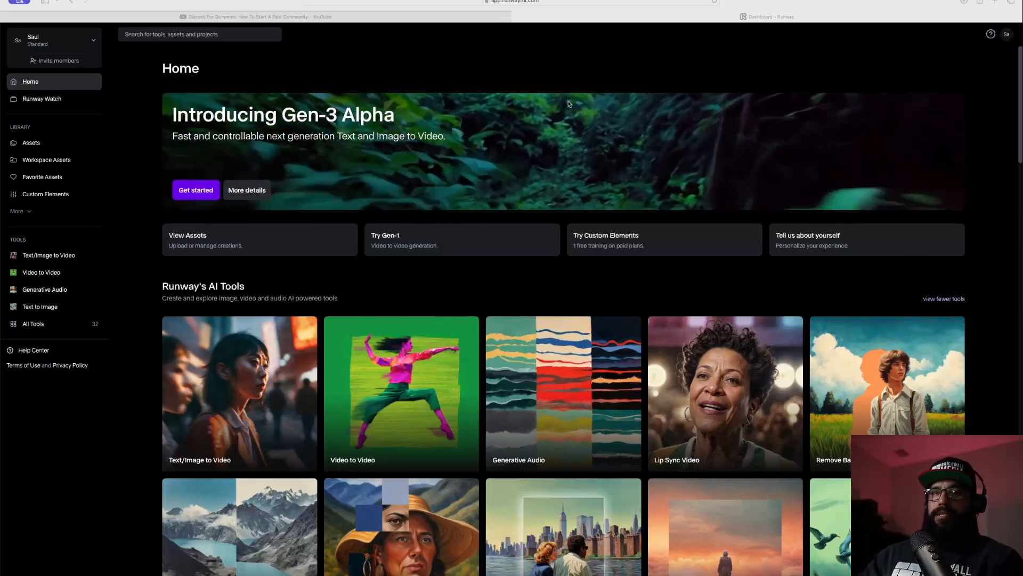
pyautogui.scroll(-5, 334, 296)
pyautogui.scroll(1, 334, 296)
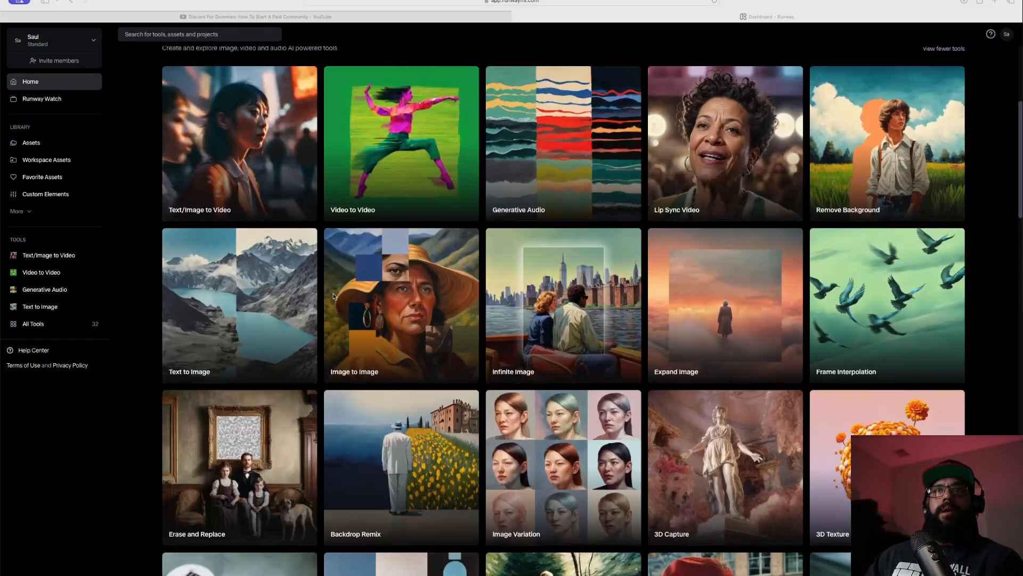
pyautogui.scroll(-8, 278, 213)
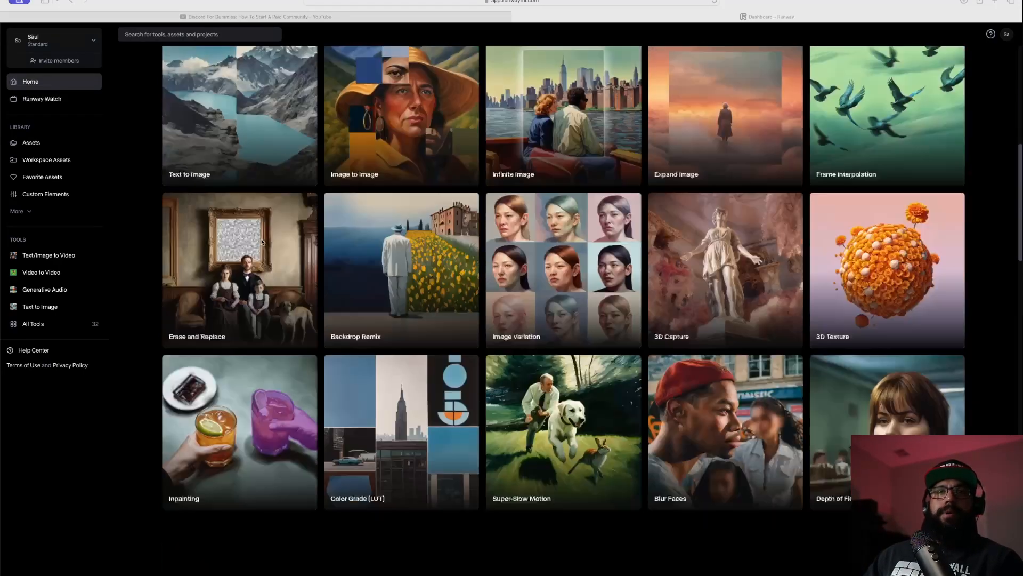
pyautogui.scroll(12, 417, 279)
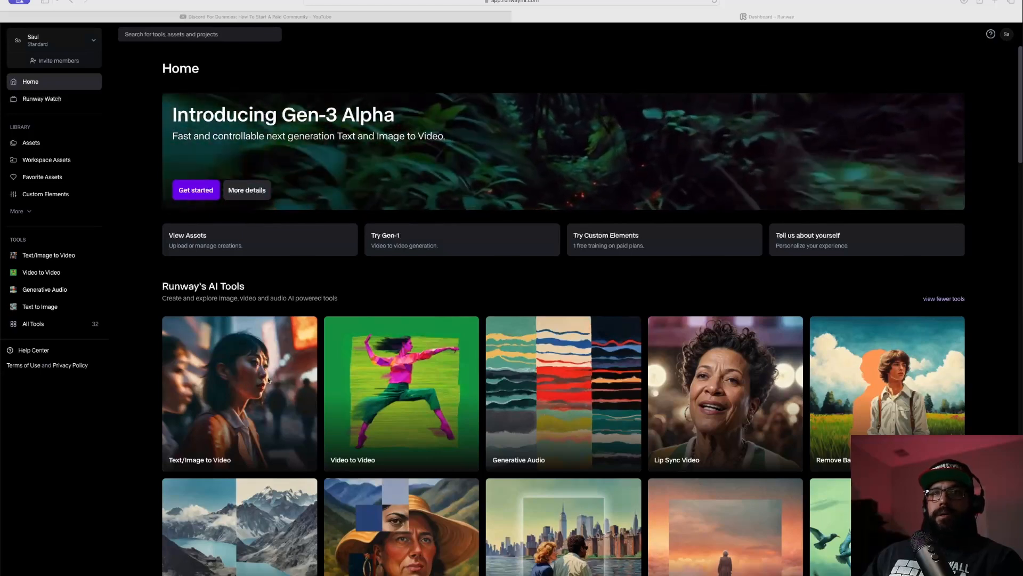
pyautogui.scroll(-1, 269, 388)
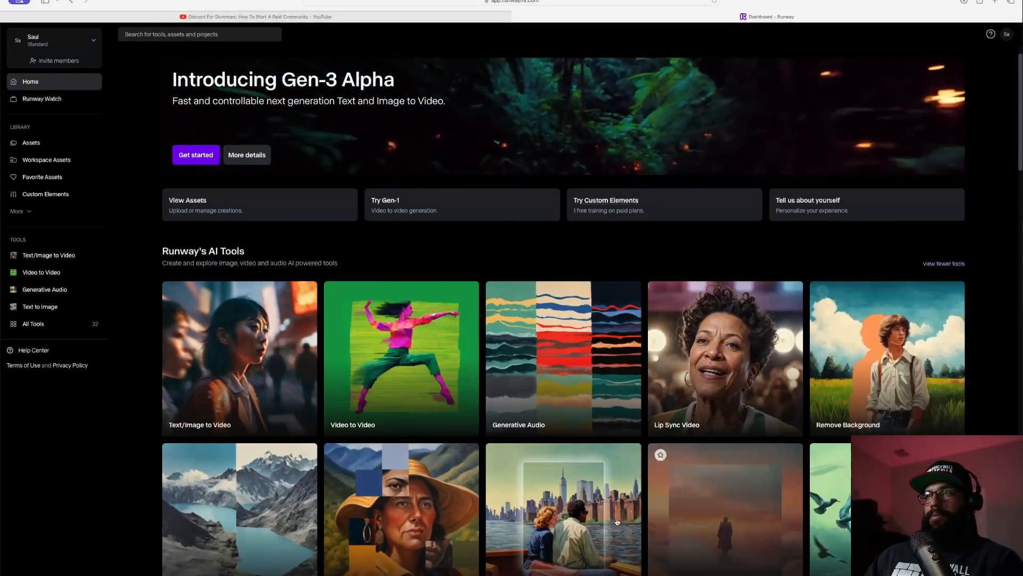
pyautogui.click(875, 347)
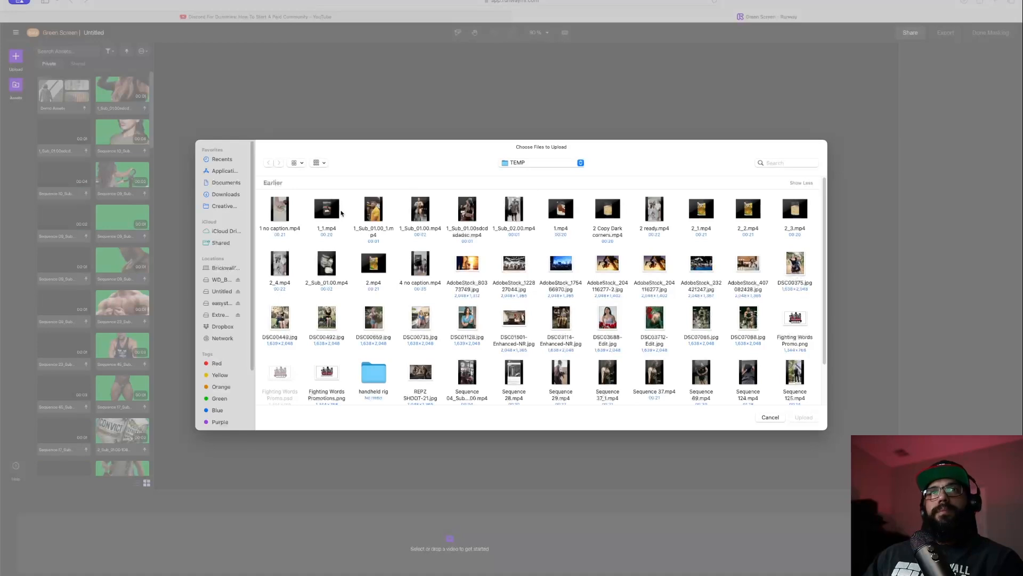
# - Upload 1_Sub_01.00sdcdsdadsc.mp4 from WD_BLACK > TEMP, grouped by Date Modified
pyautogui.click(221, 279)
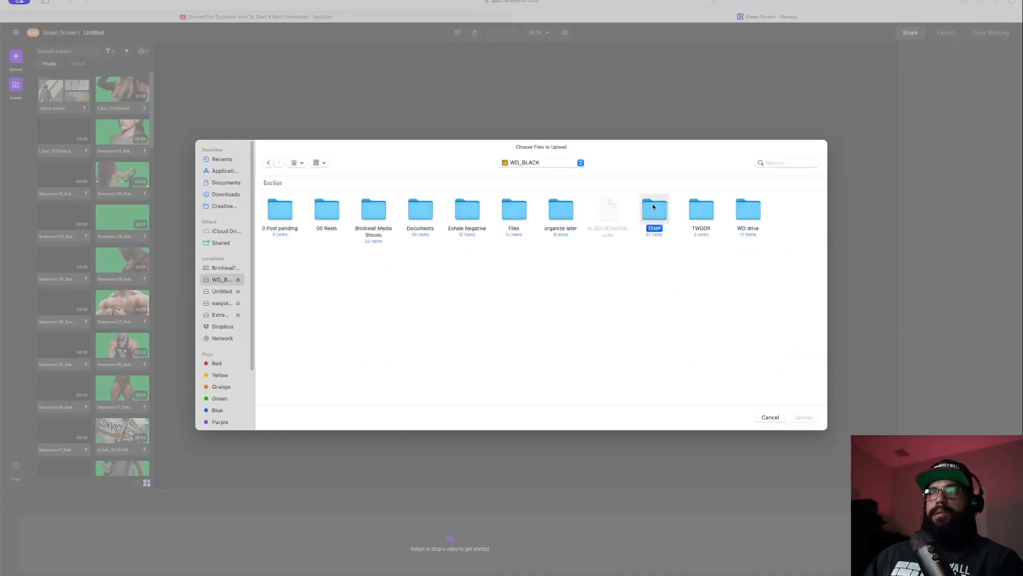
pyautogui.doubleClick(653, 206)
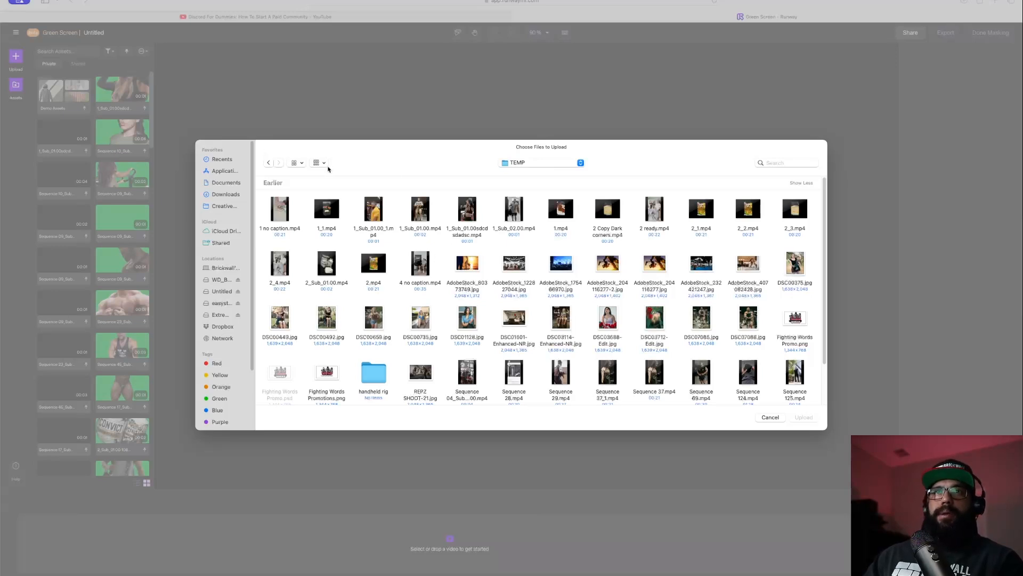
pyautogui.click(321, 163)
pyautogui.click(347, 233)
pyautogui.click(319, 162)
pyautogui.click(340, 246)
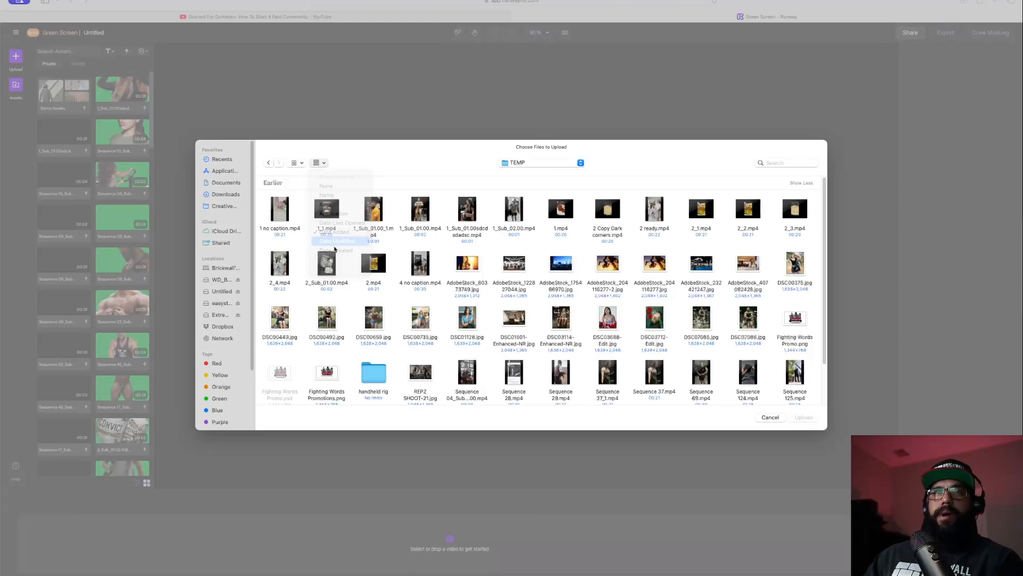
pyautogui.click(280, 210)
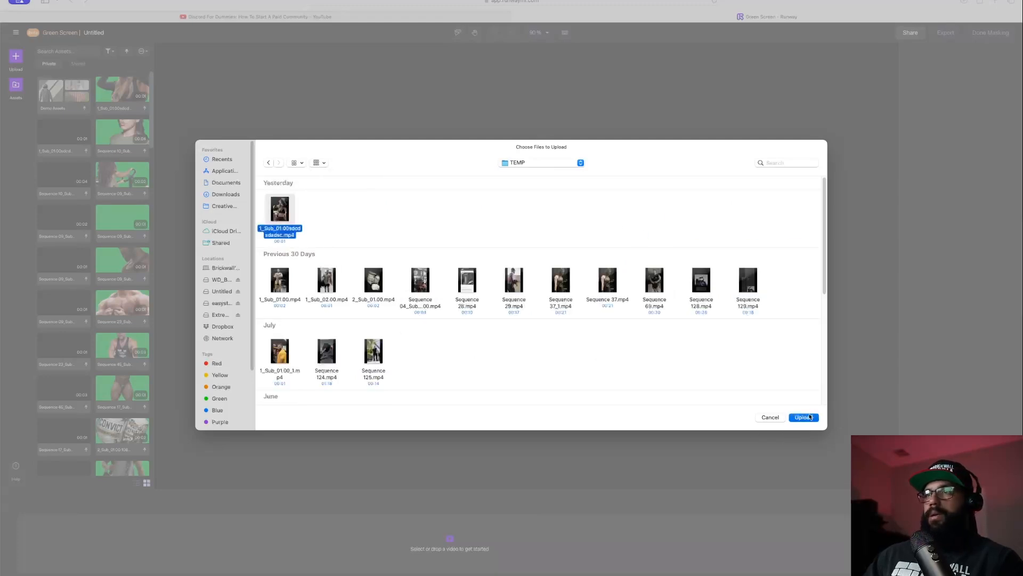
pyautogui.click(809, 417)
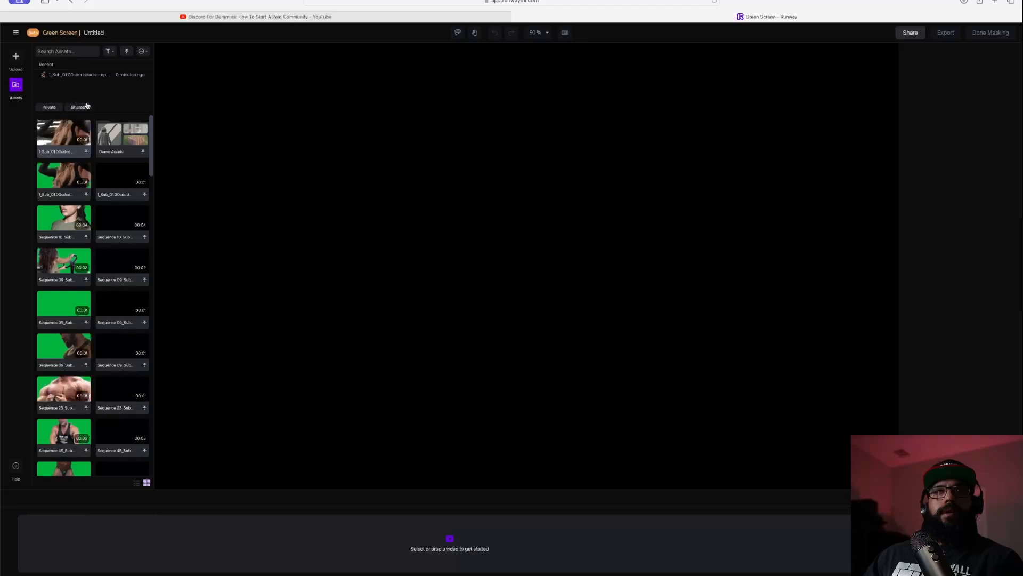
# - Reopen the upload dialog and look for the right clip in the Extreme Pro Temp folder
pyautogui.click(15, 56)
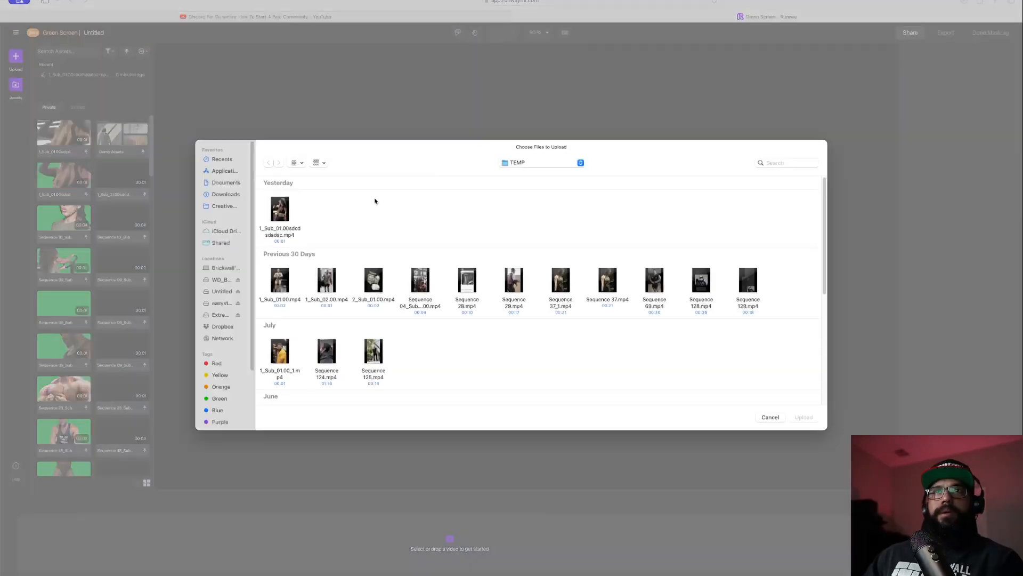
pyautogui.click(279, 211)
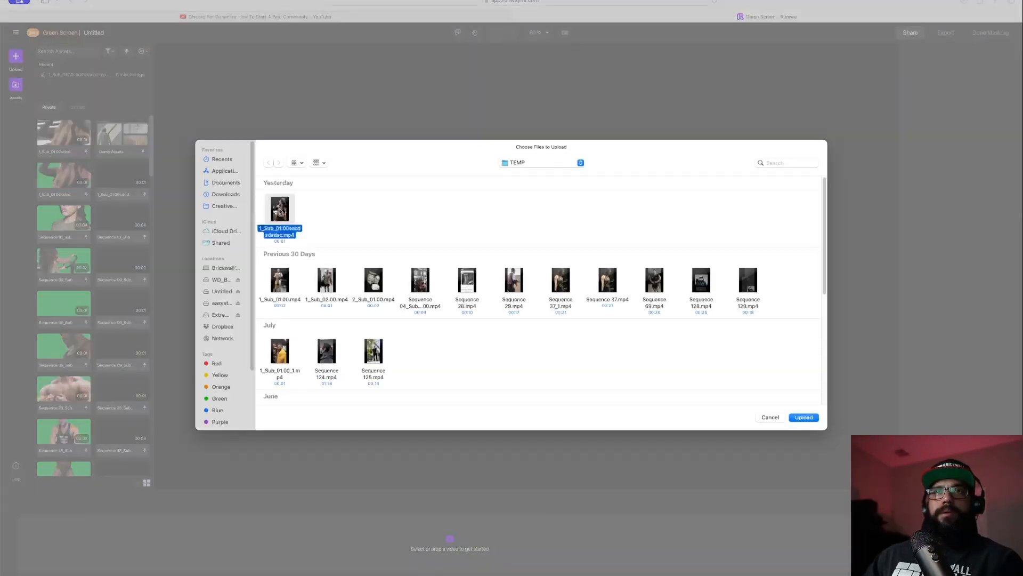
pyautogui.press('space')
pyautogui.press('space')
pyautogui.click(238, 315)
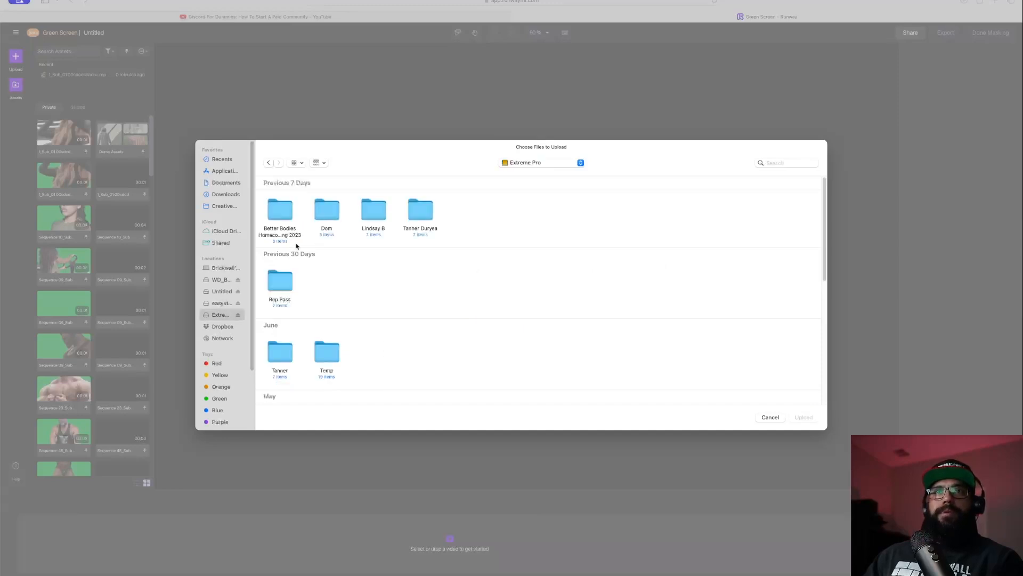
pyautogui.doubleClick(327, 351)
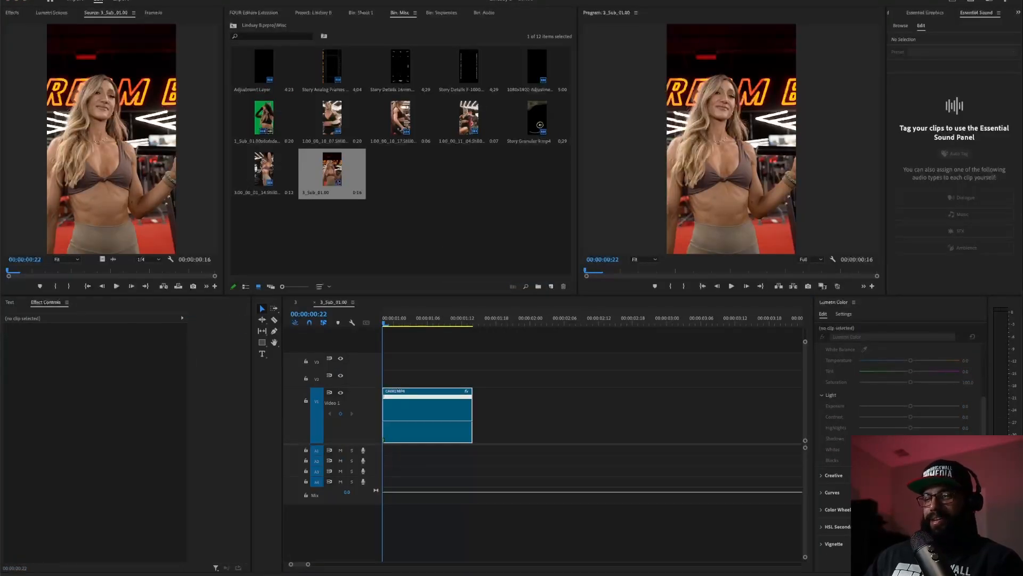
pyautogui.press('super+Tab')
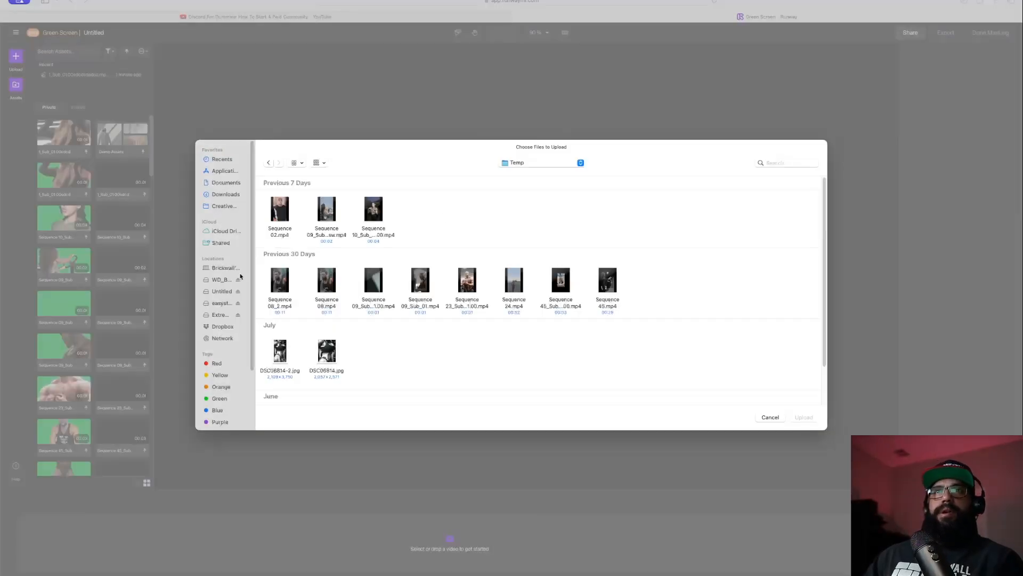
# - Upload 3_Sub_01.00.mp4 from the WD_BLACK TEMP folder
pyautogui.click(233, 279)
pyautogui.doubleClick(281, 280)
pyautogui.click(280, 213)
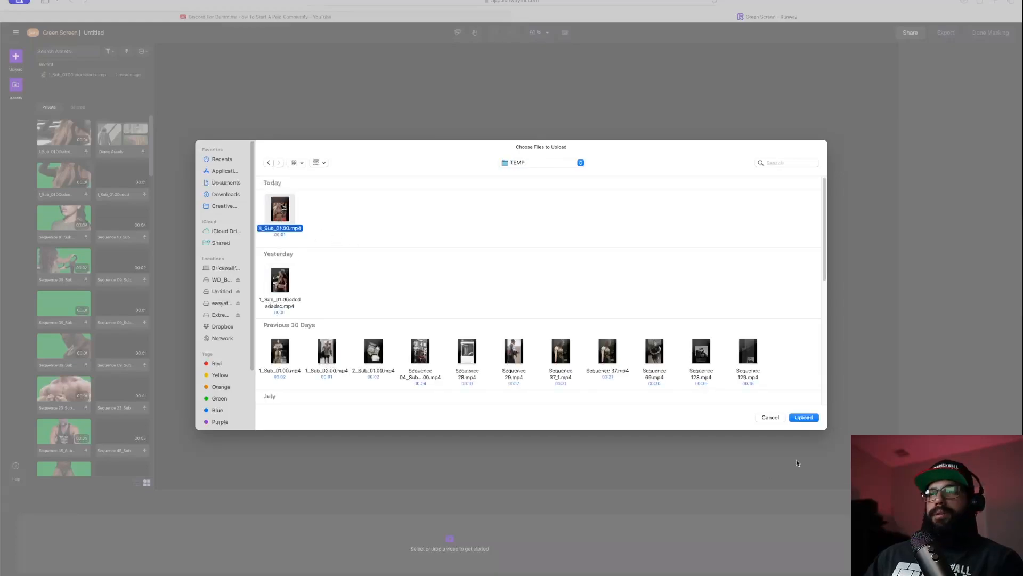
pyautogui.click(803, 417)
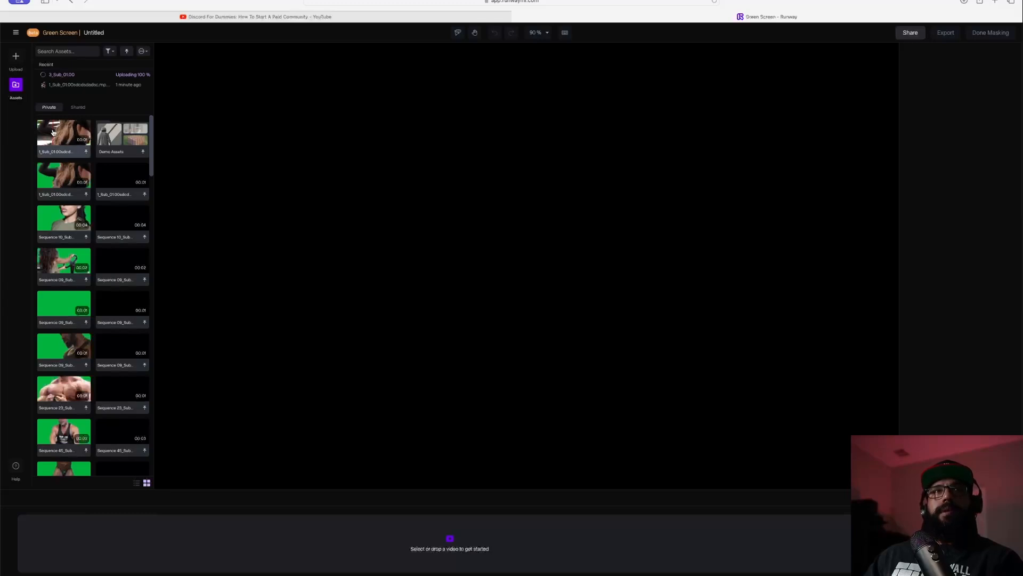
# - Place 3_Sub_01.00 on the canvas and mark the woman's face, chest, abdomen, side and arm for masking
pyautogui.moveTo(76, 142); pyautogui.dragTo(464, 533)
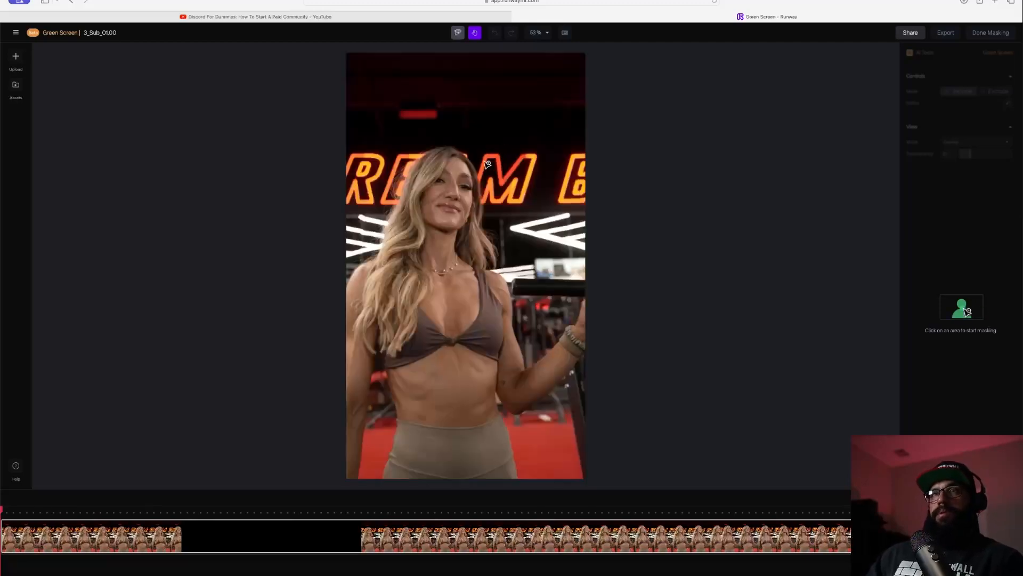
pyautogui.click(445, 193)
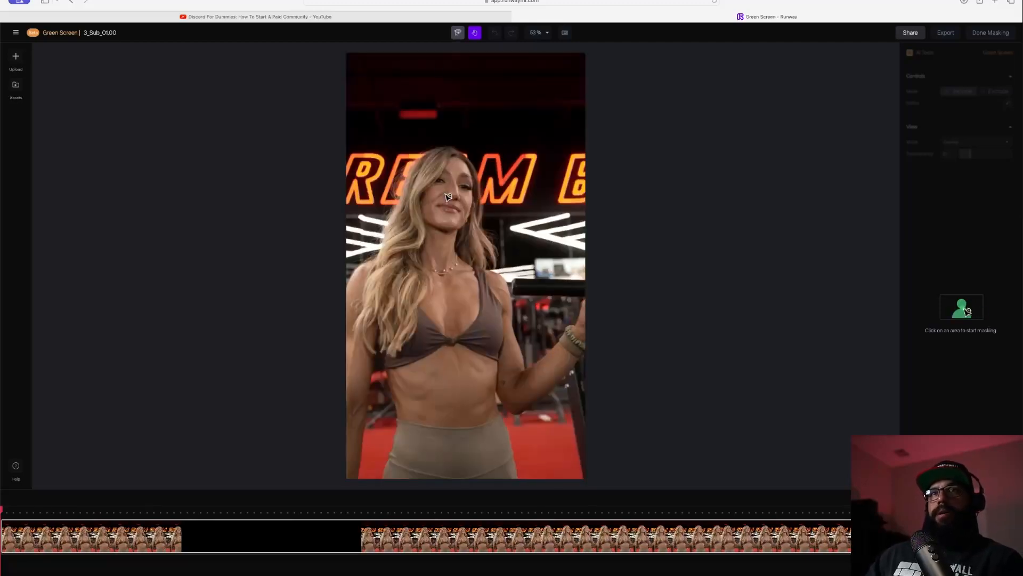
pyautogui.click(446, 300)
pyautogui.click(450, 459)
pyautogui.click(358, 352)
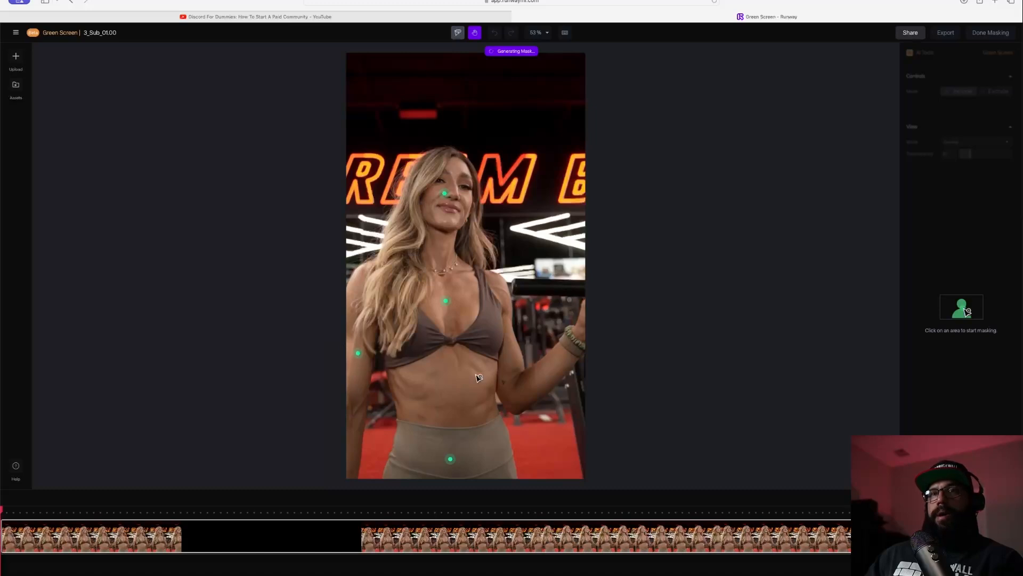
pyautogui.click(540, 378)
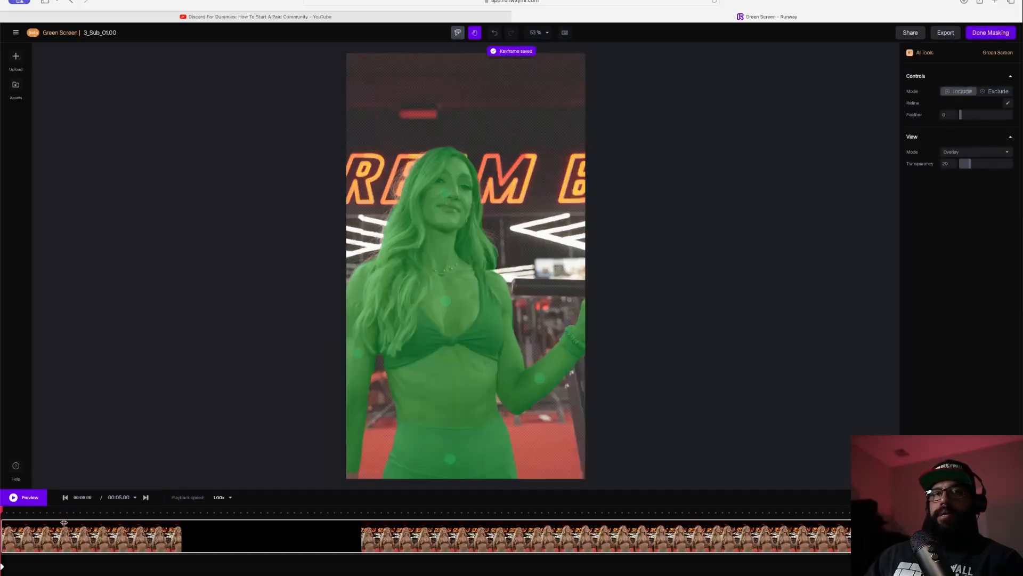
# - Preview the masked clip, finish masking, and export it as a 1080p MP4
pyautogui.press('space')
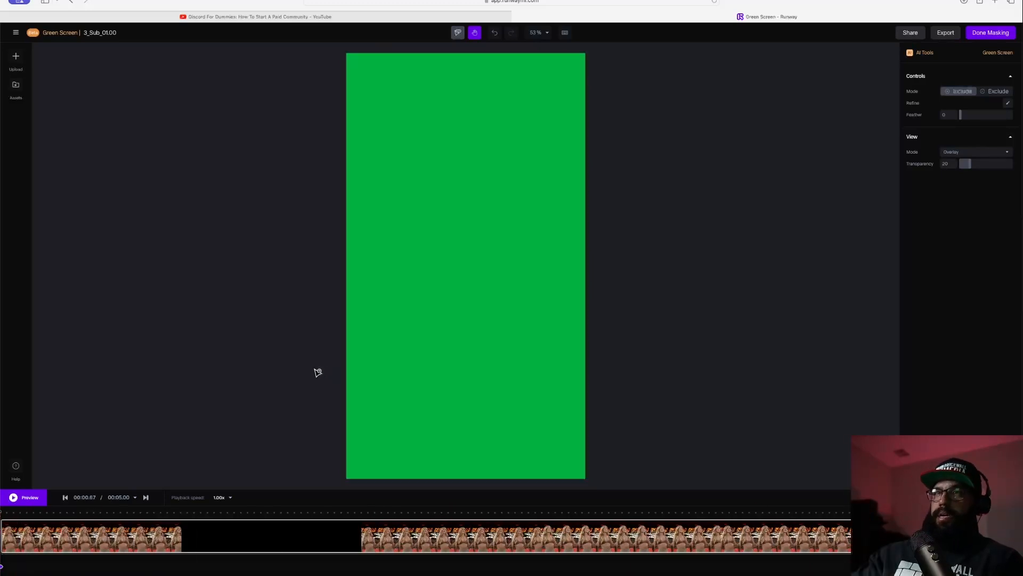
pyautogui.press('space')
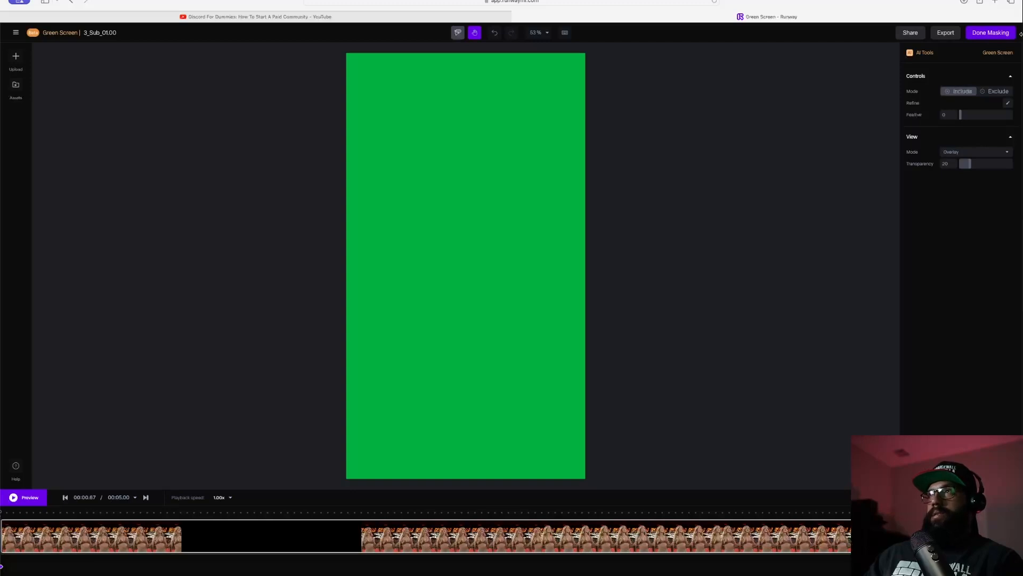
pyautogui.click(990, 32)
pyautogui.click(1000, 33)
pyautogui.click(952, 187)
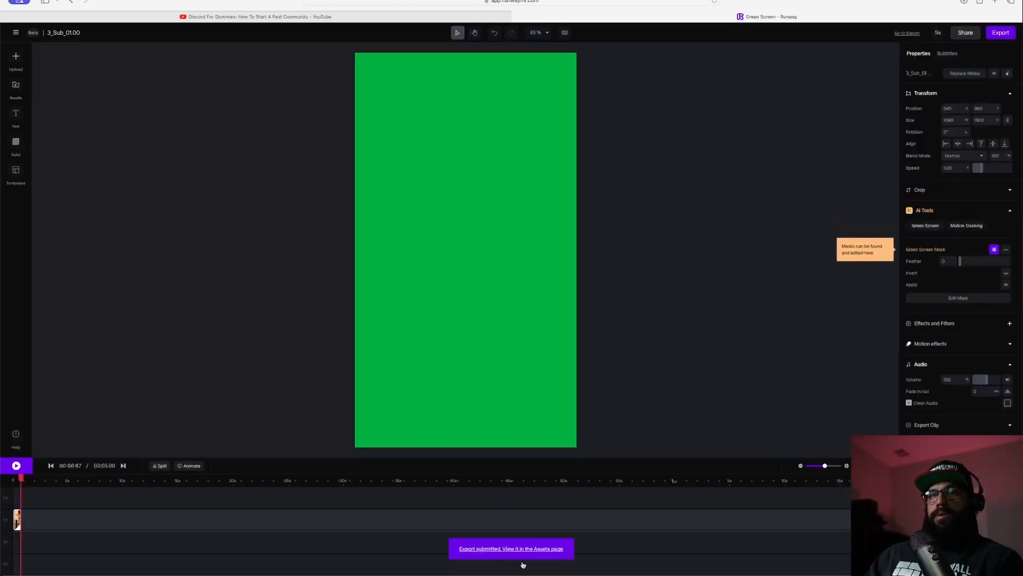
# - Open the export on the Assets page, download 3_Sub_01.00 1080p.mp4, and close the preview
pyautogui.click(509, 549)
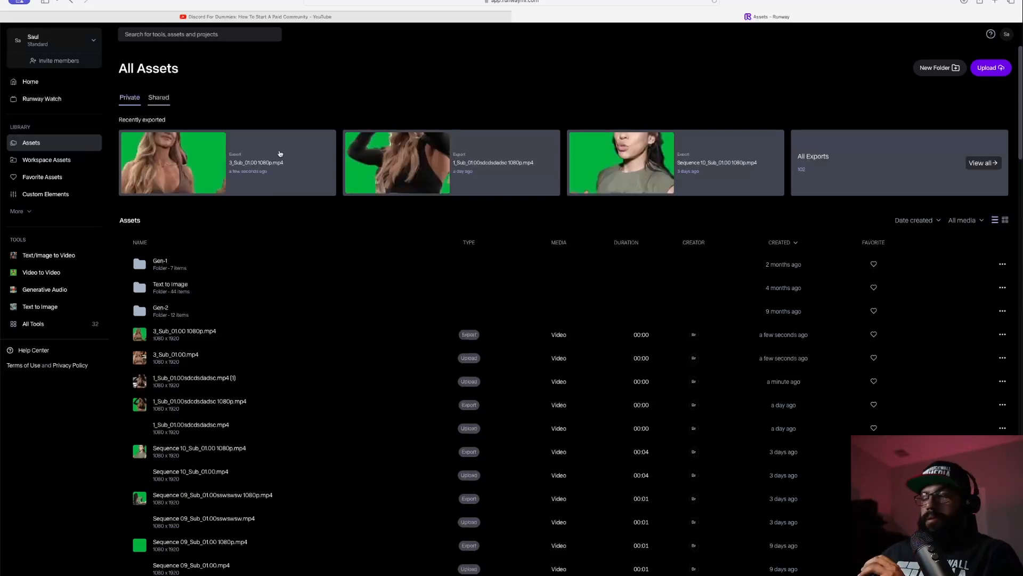
pyautogui.click(280, 153)
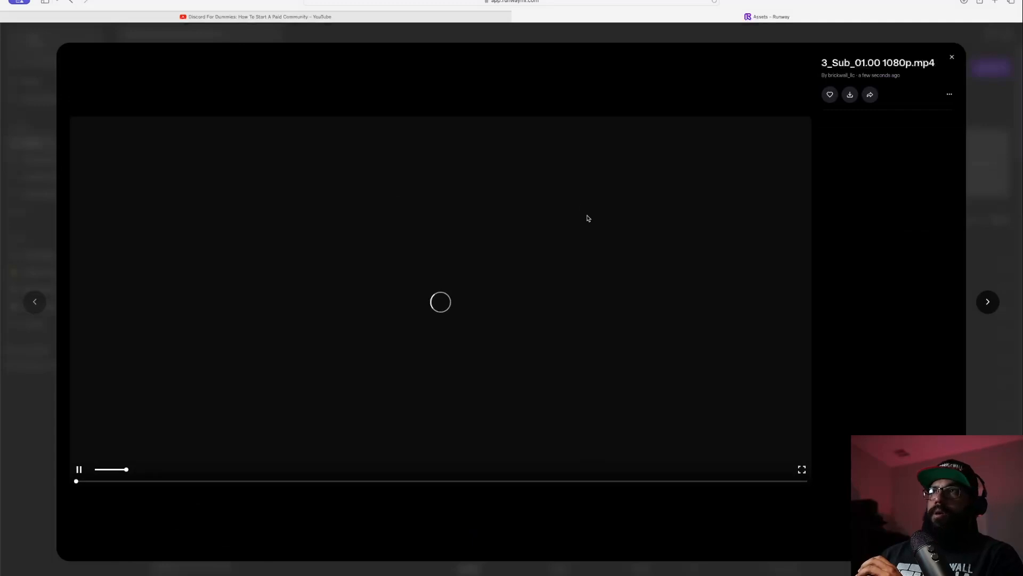
pyautogui.click(850, 95)
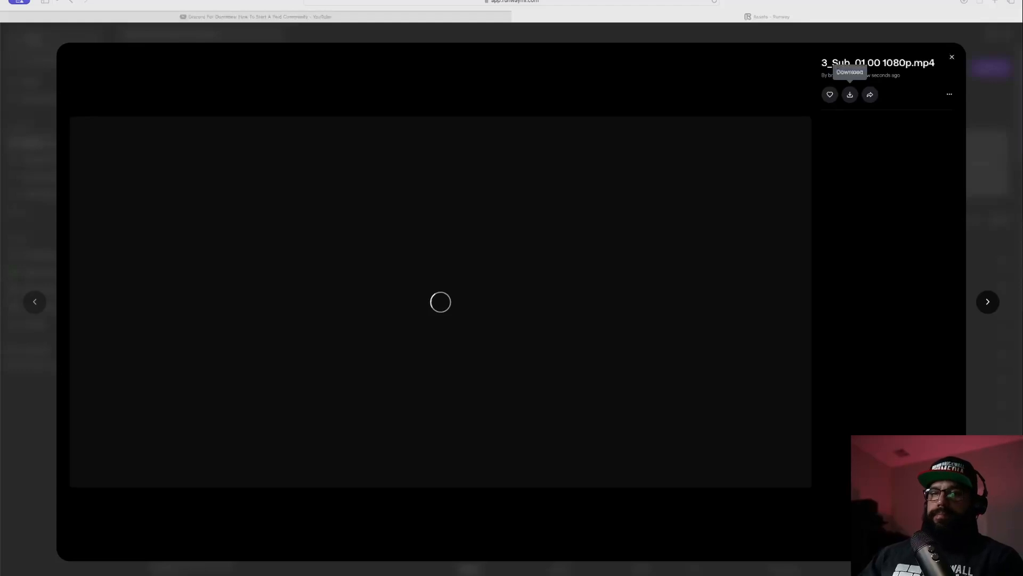
pyautogui.click(953, 57)
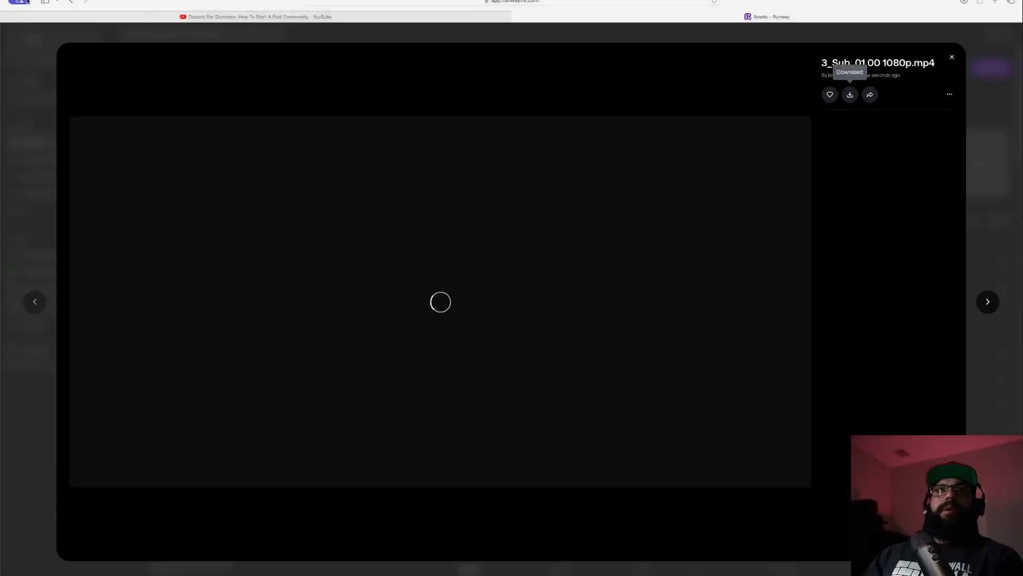
pyautogui.click(952, 57)
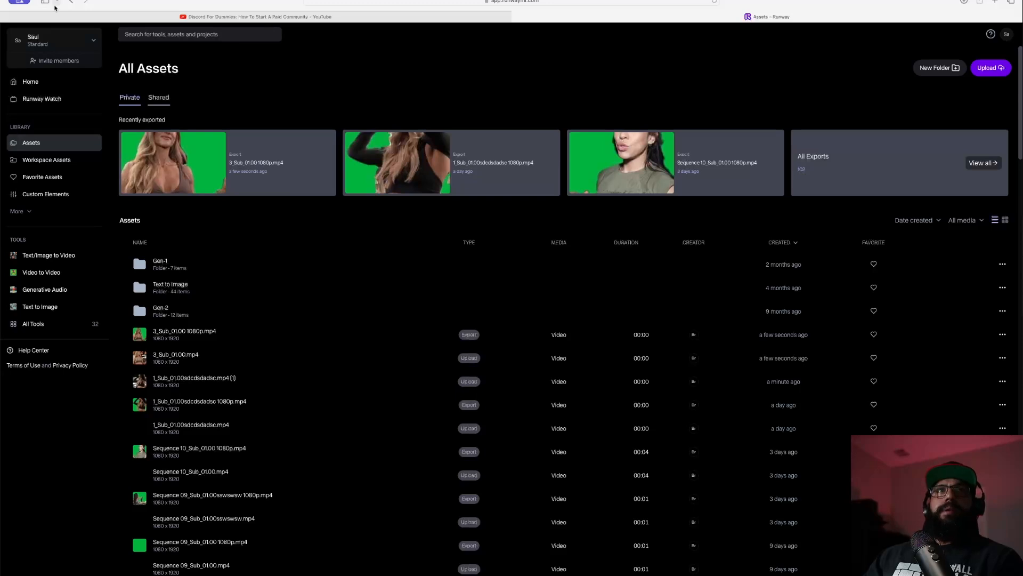
pyautogui.click(24, 2)
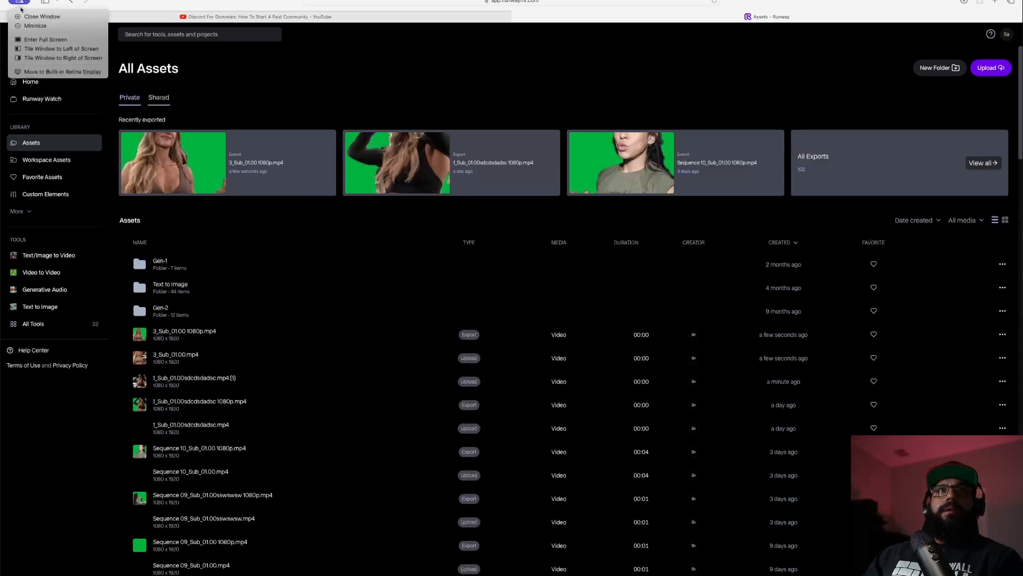
pyautogui.click(33, 25)
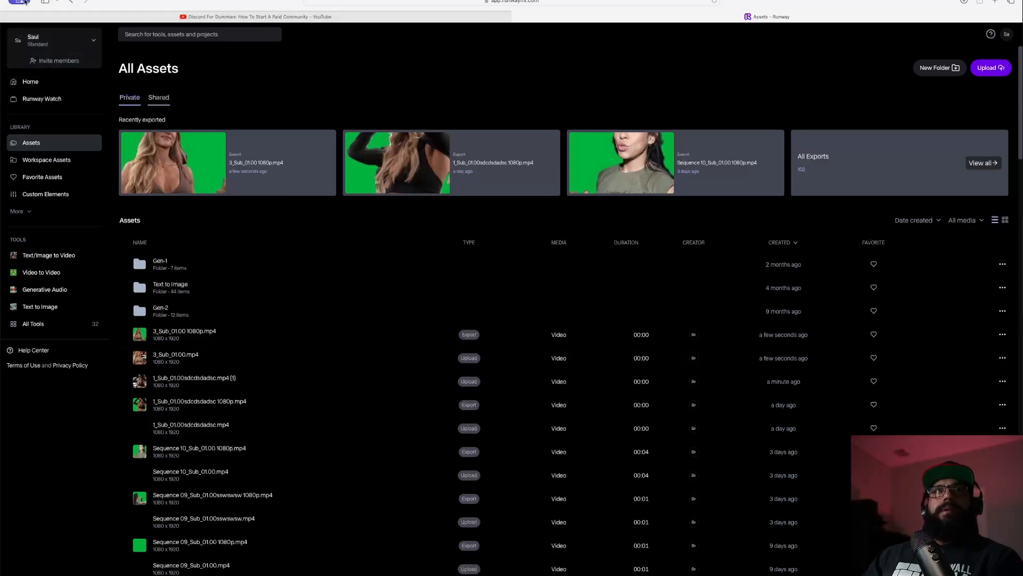
pyautogui.click(24, 2)
pyautogui.click(35, 25)
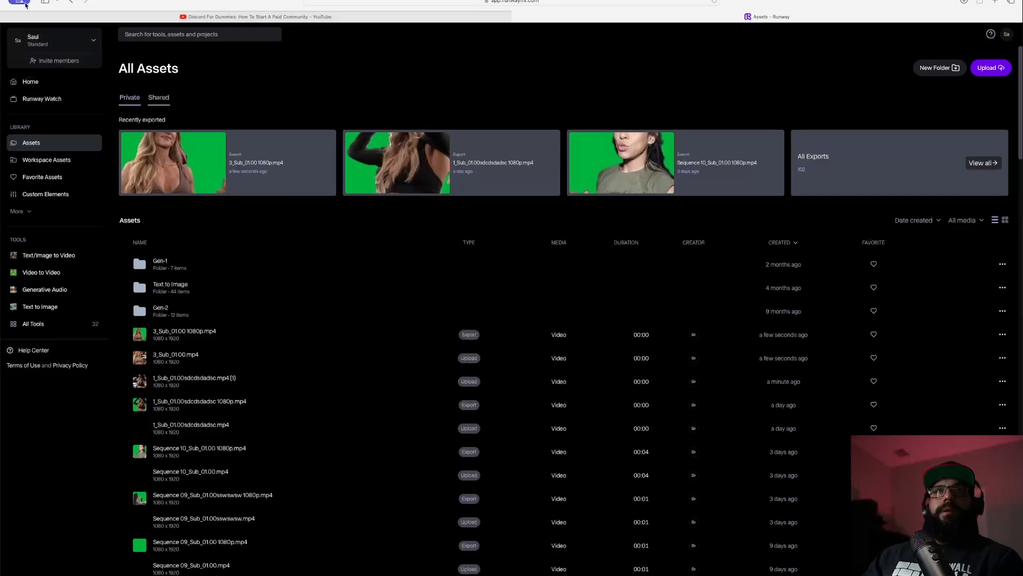
pyautogui.click(24, 3)
pyautogui.click(31, 20)
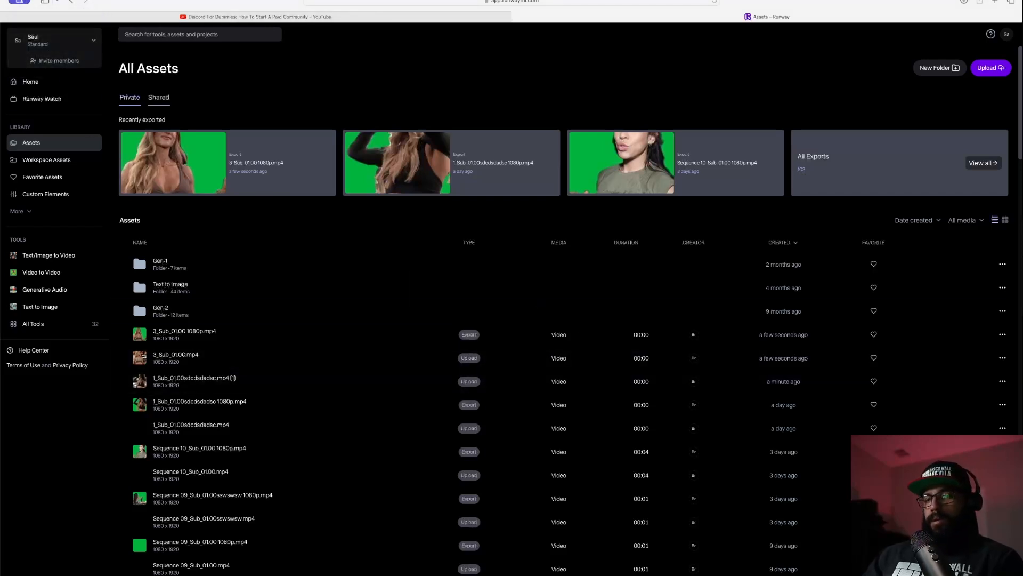
pyautogui.press('super+Tab')
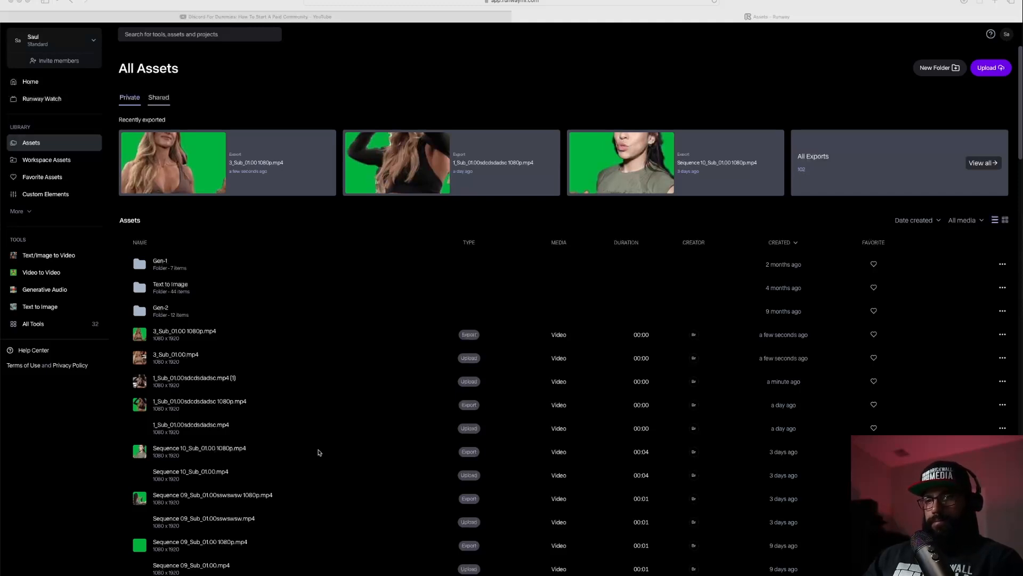
pyautogui.click(12, 3)
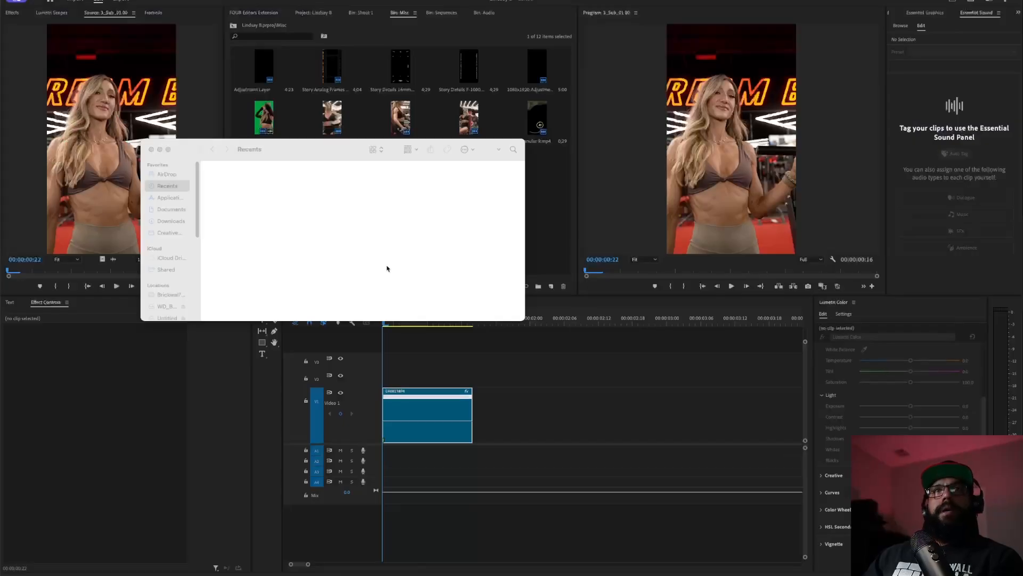
# - Import the downloaded 3_Sub_01.00 1080p.mp4 green-screen clip into the Misc bin
pyautogui.click(150, 150)
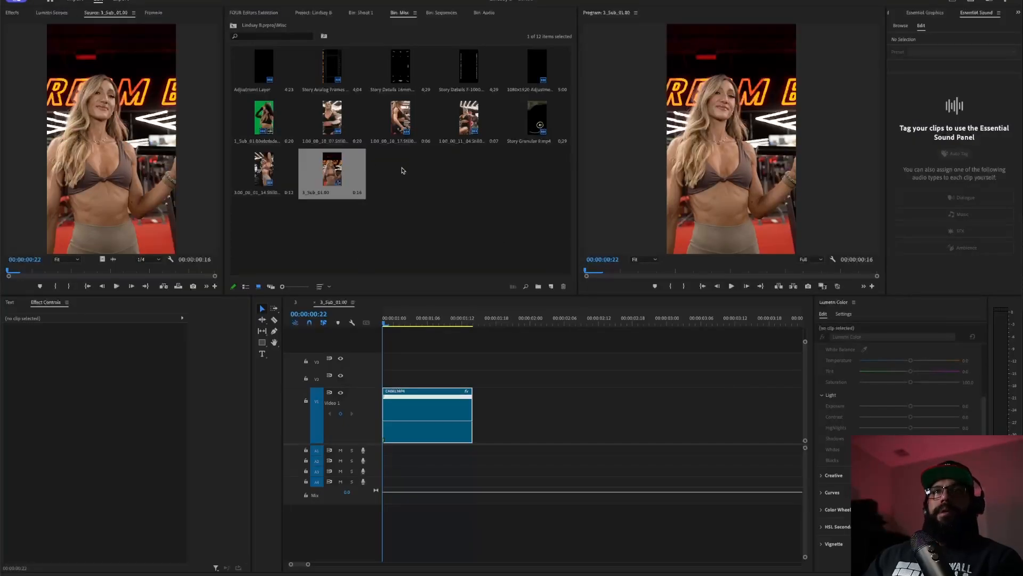
pyautogui.doubleClick(404, 169)
pyautogui.click(541, 121)
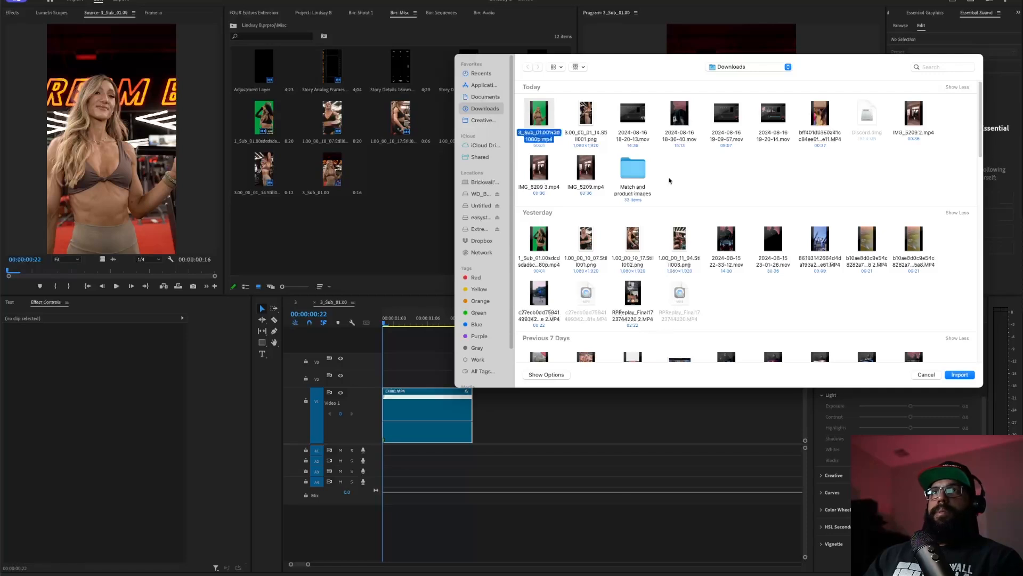
pyautogui.click(960, 375)
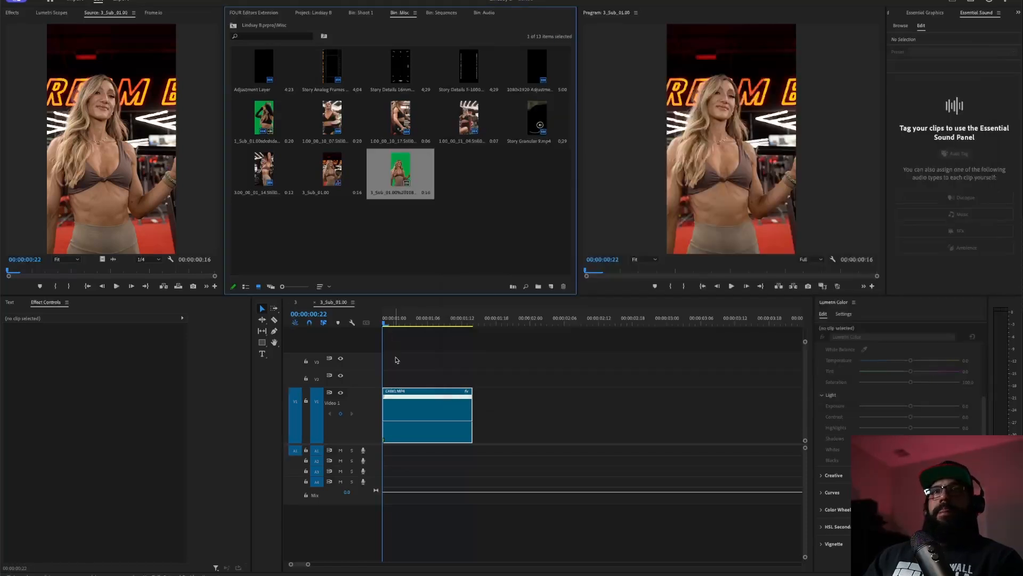
# - Clear the old 3_Sub_01.00 sequence and preview the green-screen clip in the Source monitor
pyautogui.rightClick(308, 170)
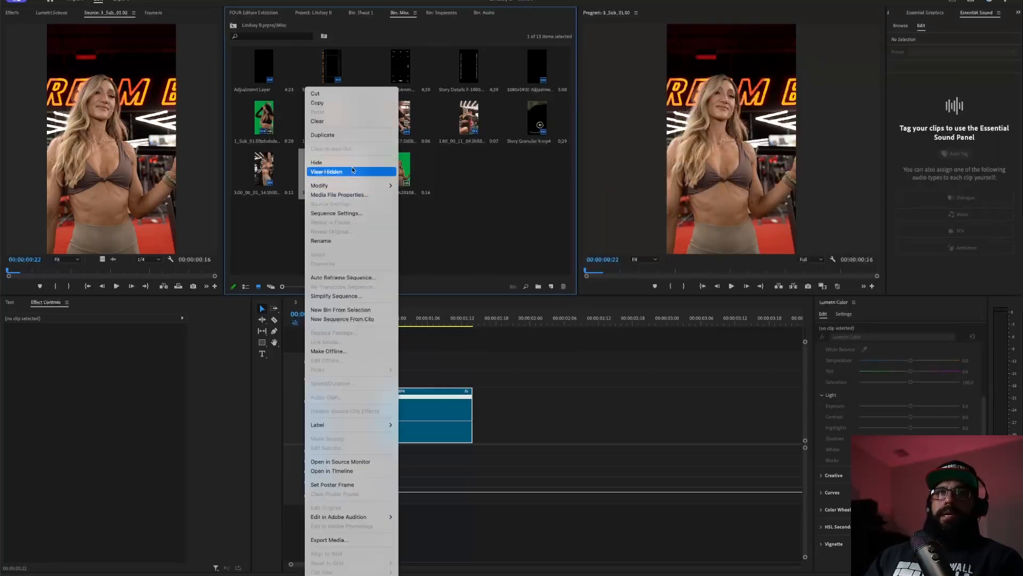
pyautogui.click(350, 121)
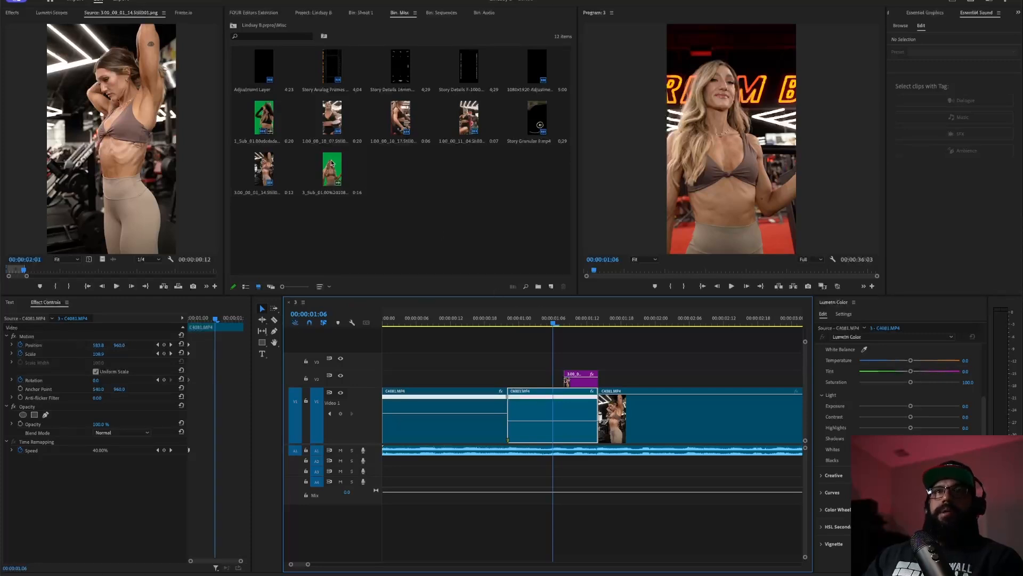
pyautogui.doubleClick(331, 163)
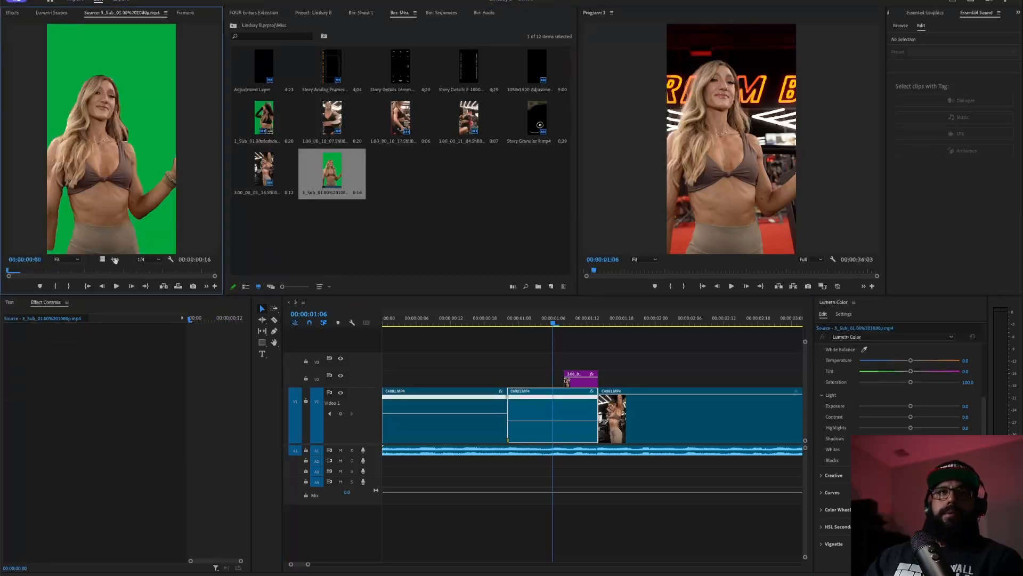
# - Place the green-screen clip in the sequence and move the still onto the track above it
pyautogui.moveTo(104, 260); pyautogui.dragTo(516, 360)
pyautogui.moveTo(584, 380)
pyautogui.mouseDown()
pyautogui.moveTo(584, 346)
pyautogui.moveTo(578, 383)
pyautogui.mouseUp()
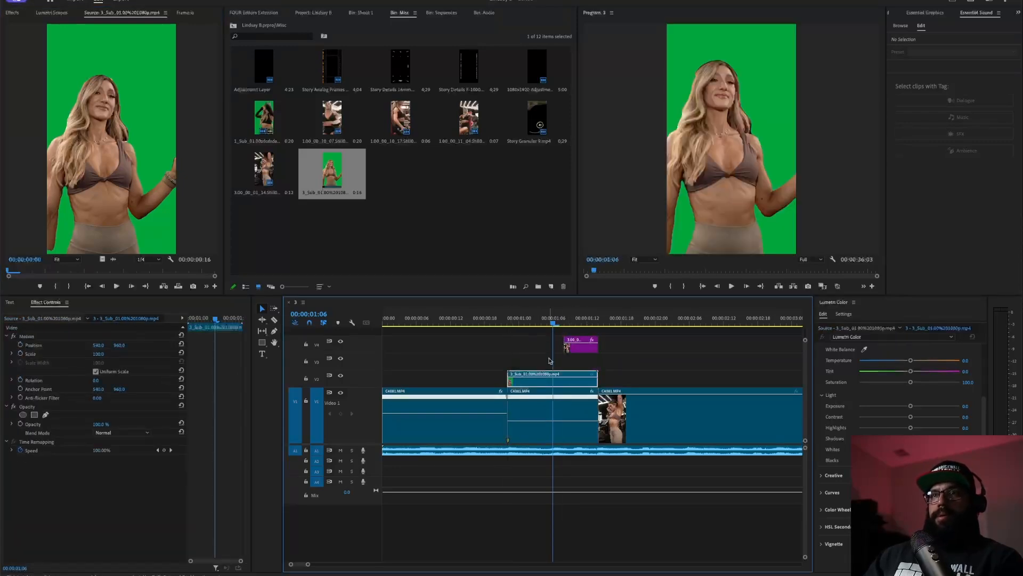
pyautogui.moveTo(589, 345); pyautogui.dragTo(589, 360)
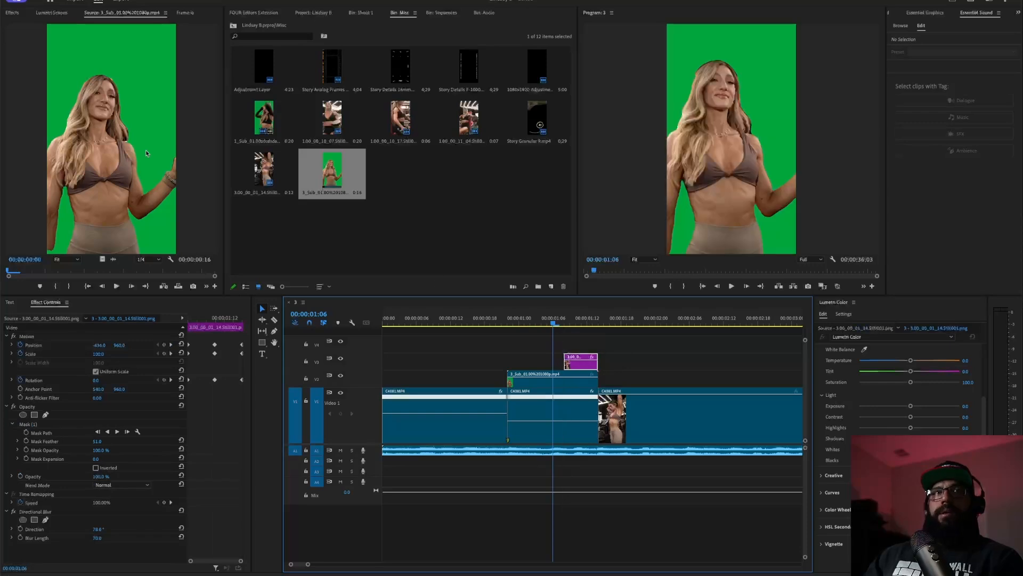
# - Apply Ultra Key to the green-screen clip, sampling the green backdrop as the key colour
pyautogui.click(14, 13)
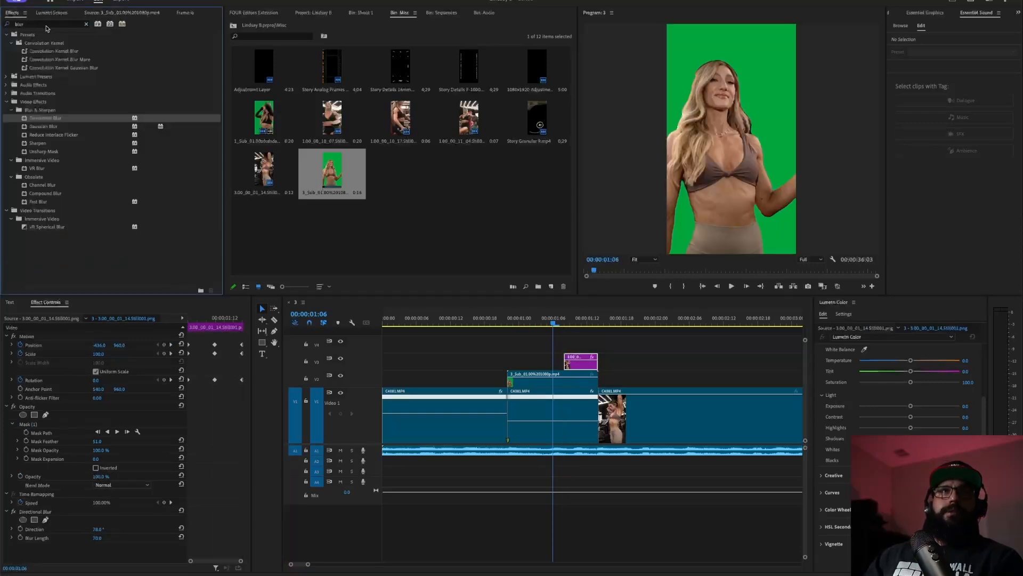
pyautogui.doubleClick(47, 24)
pyautogui.write('ultra')
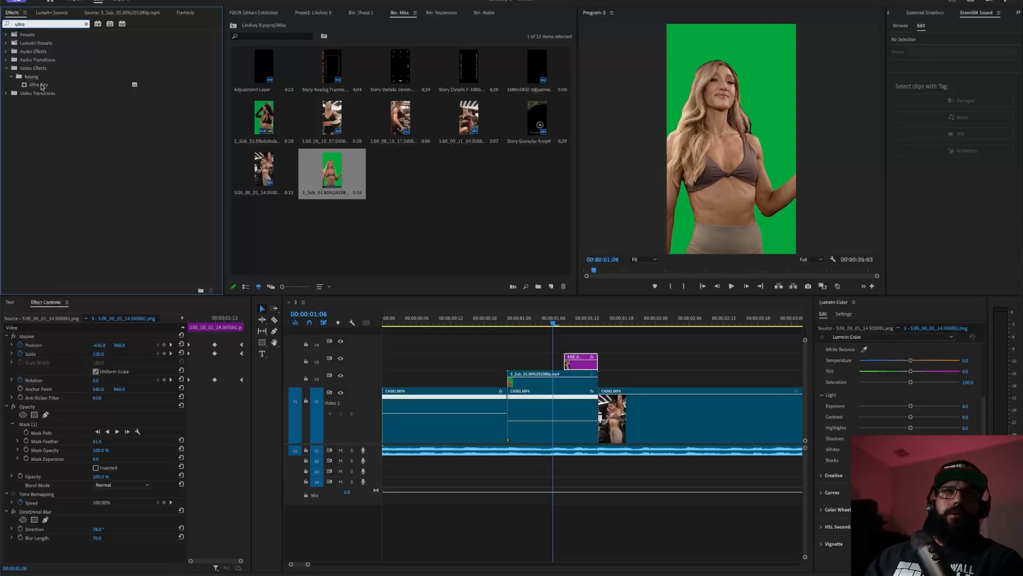
pyautogui.moveTo(42, 86); pyautogui.dragTo(544, 383)
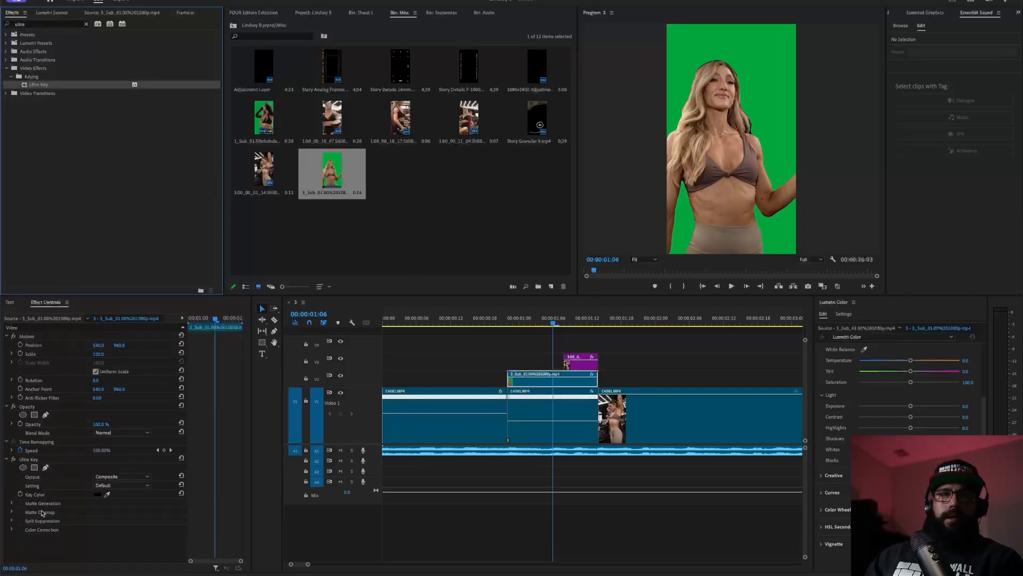
pyautogui.click(107, 495)
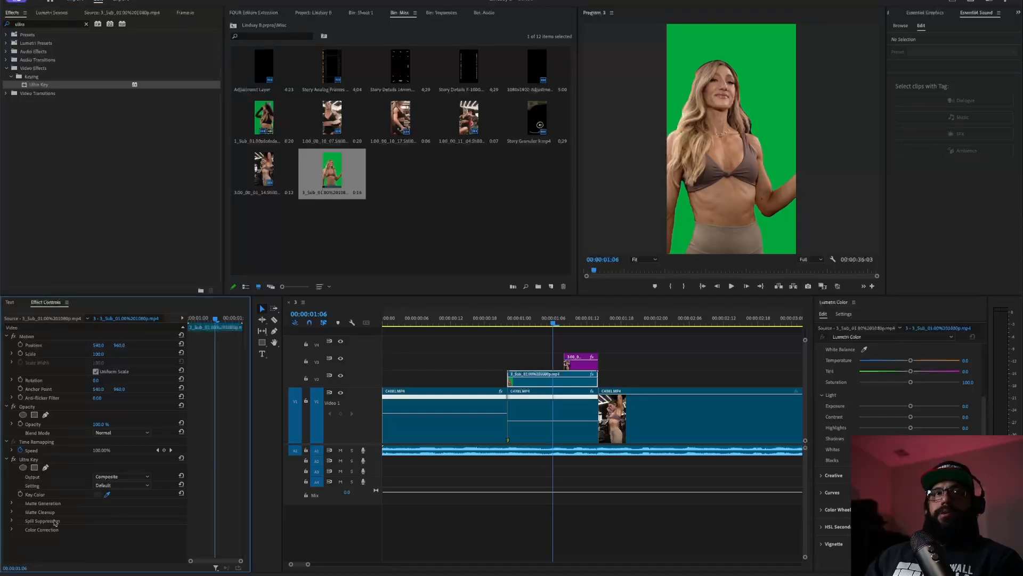
pyautogui.click(773, 104)
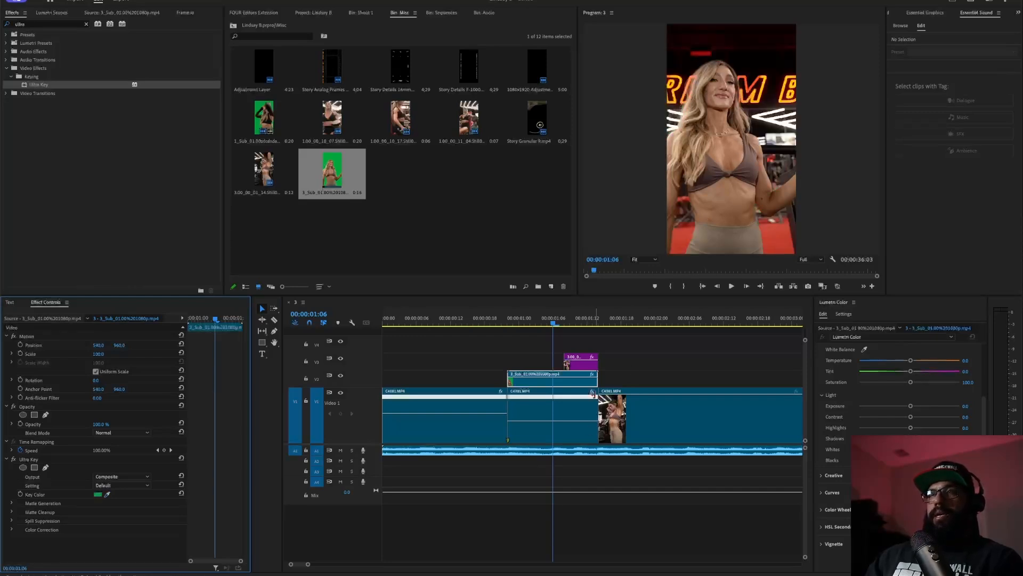
# - Add the Story Granular overlay from the Misc bin beneath the cutout
pyautogui.moveTo(625, 376); pyautogui.dragTo(588, 351)
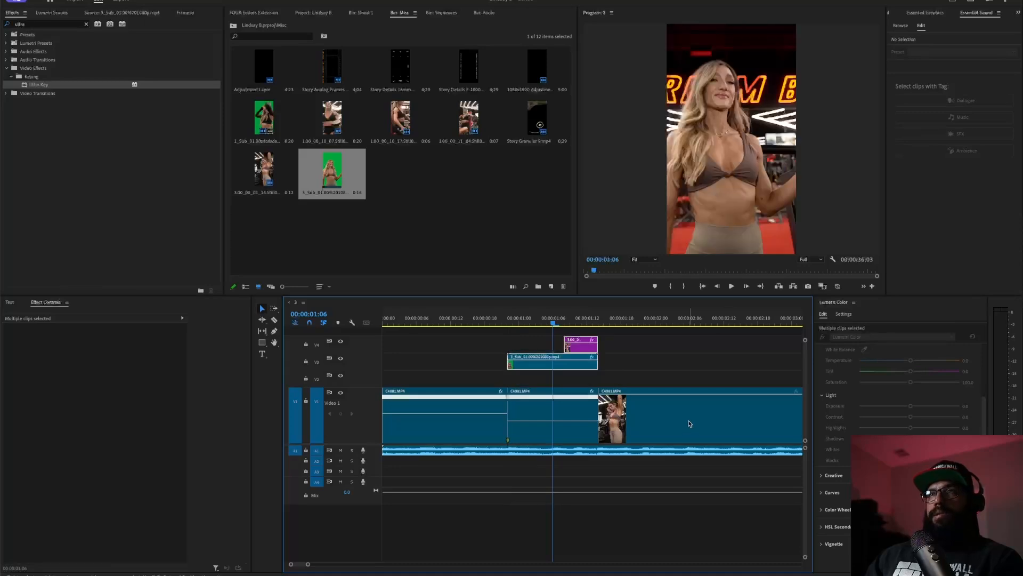
pyautogui.click(271, 12)
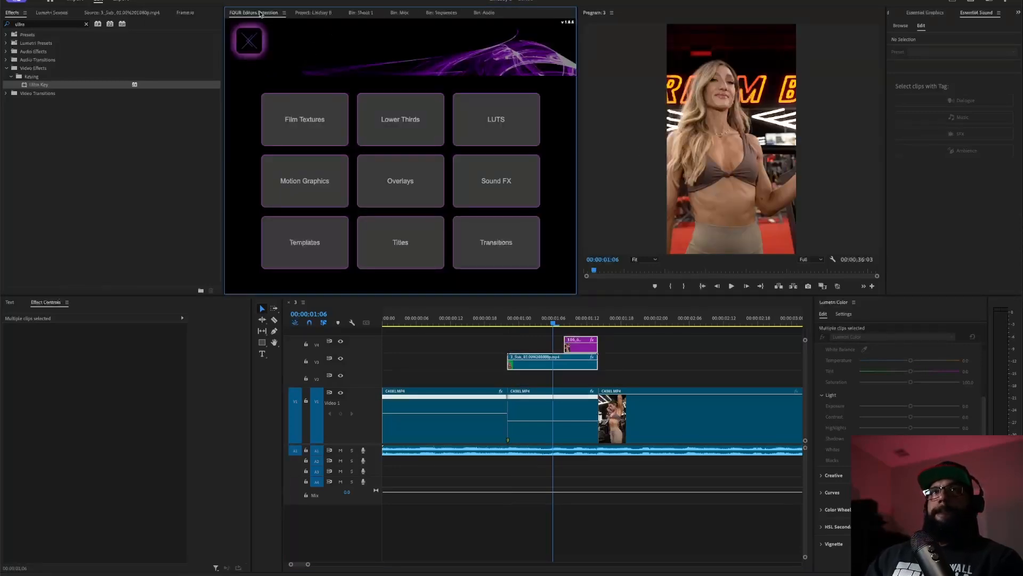
pyautogui.click(320, 13)
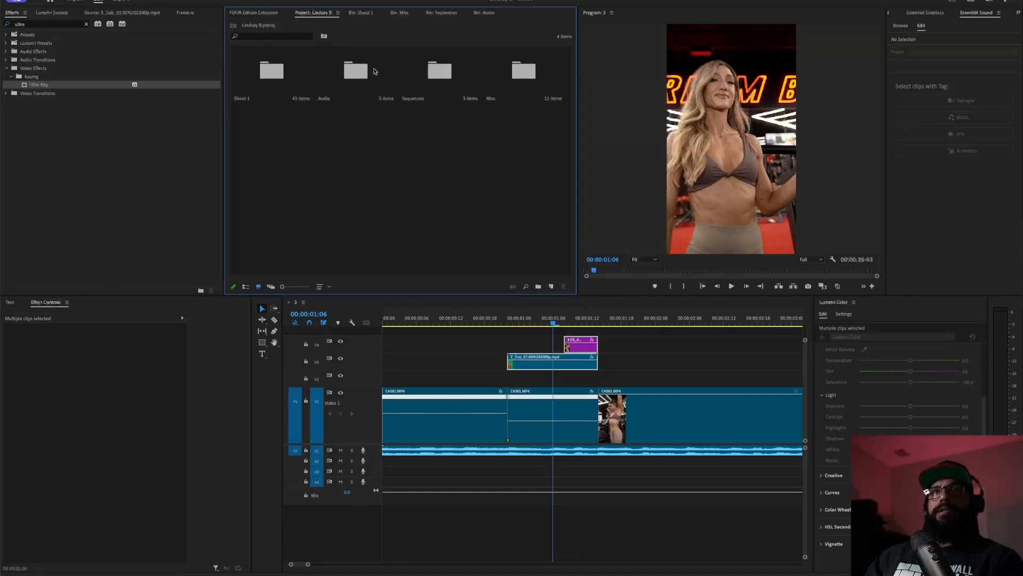
pyautogui.click(524, 72)
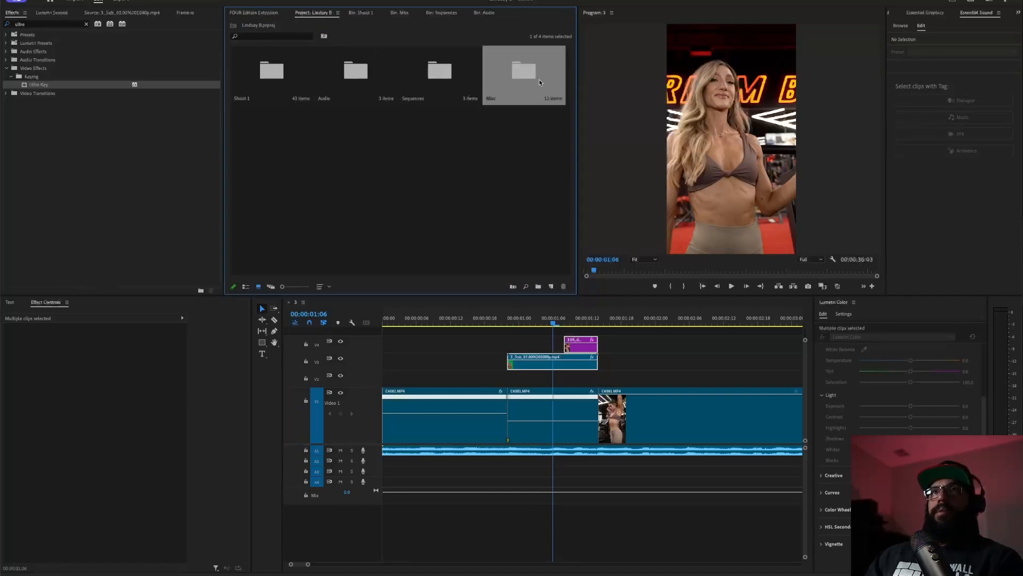
pyautogui.doubleClick(524, 72)
pyautogui.moveTo(540, 119); pyautogui.dragTo(510, 375)
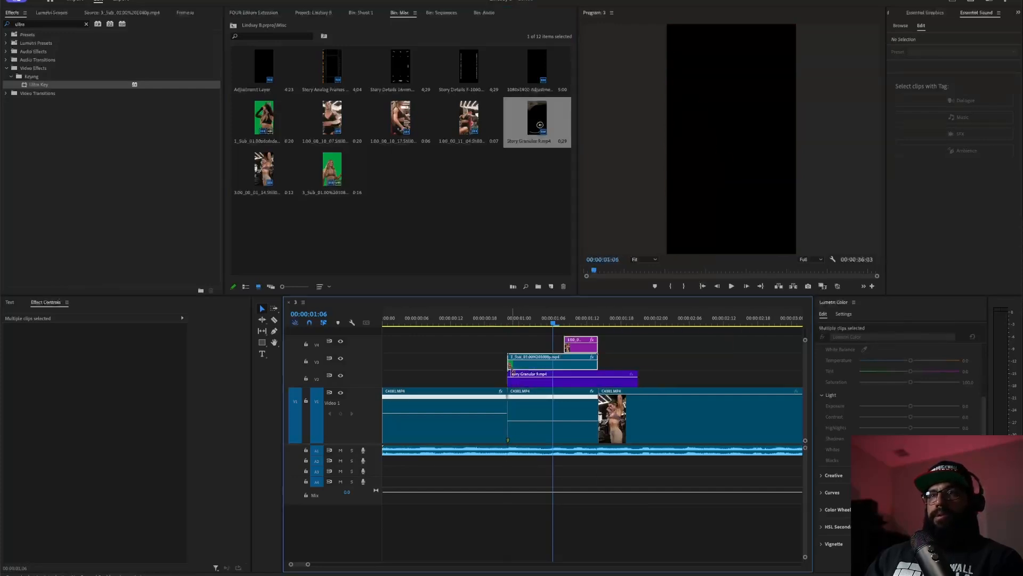
# - Trim the granular overlay to end with the clip above and set its blend mode to Lighten
pyautogui.moveTo(637, 379); pyautogui.dragTo(598, 383)
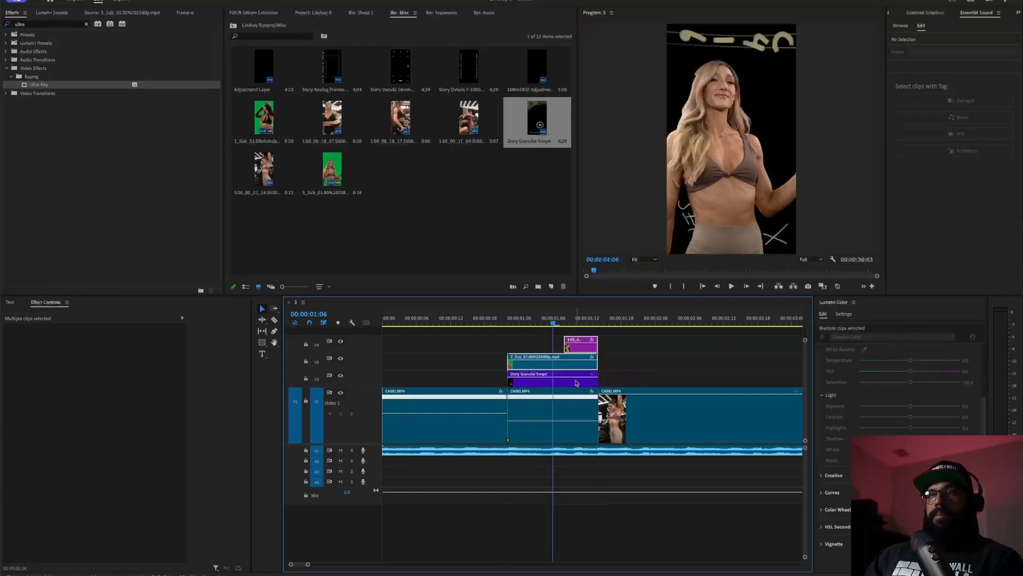
pyautogui.click(585, 383)
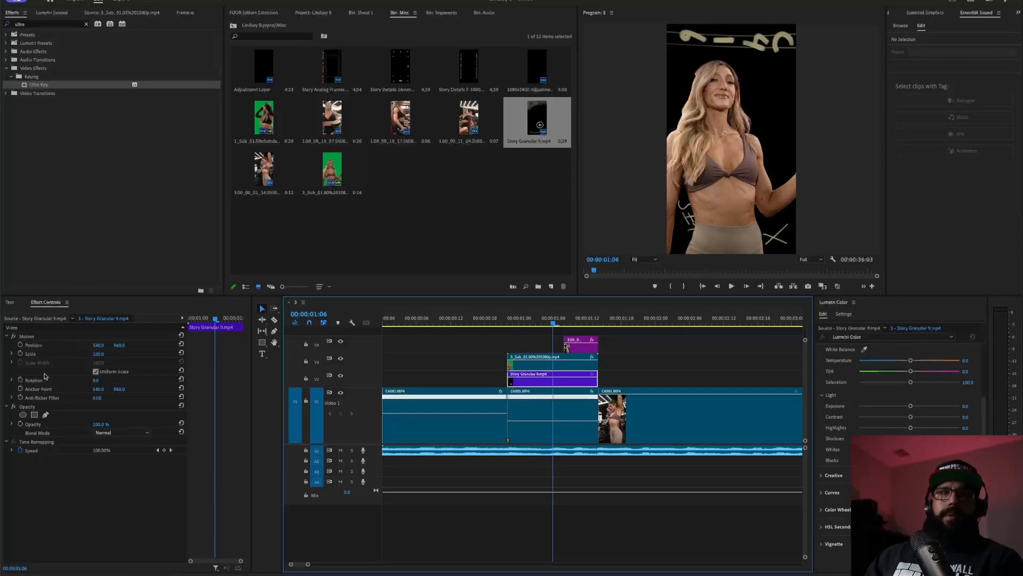
pyautogui.click(121, 432)
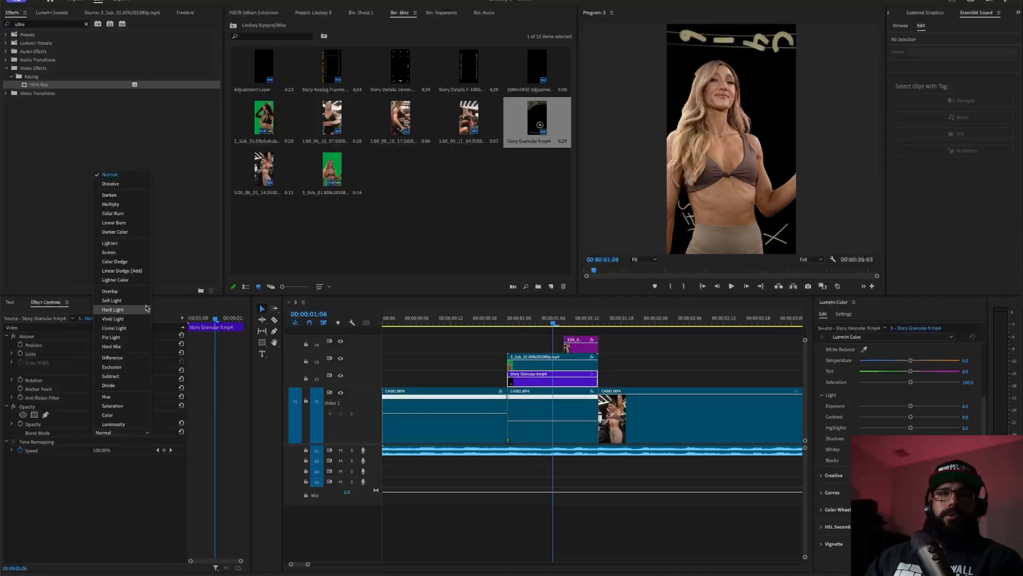
pyautogui.click(136, 243)
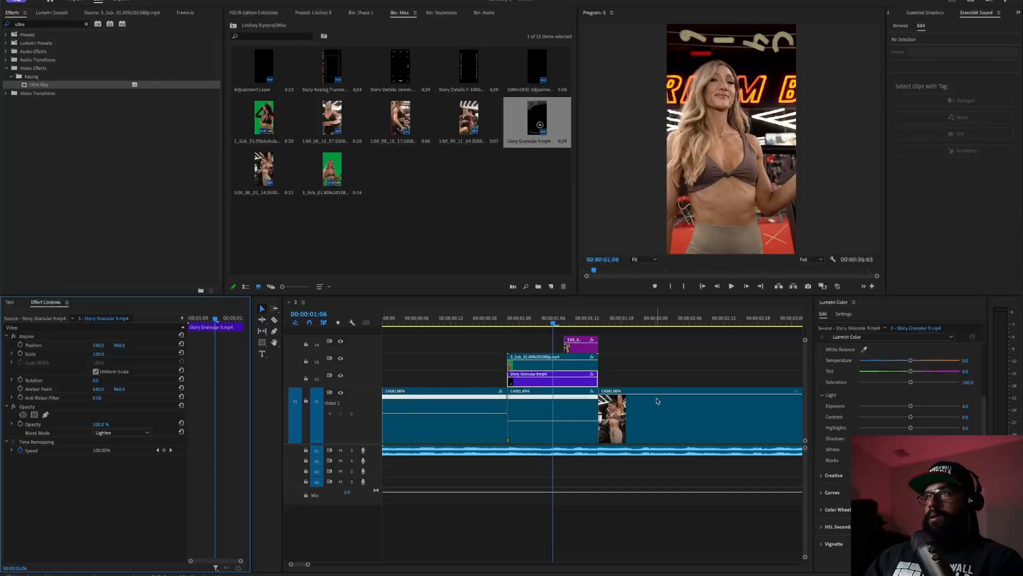
pyautogui.moveTo(469, 323); pyautogui.dragTo(457, 324)
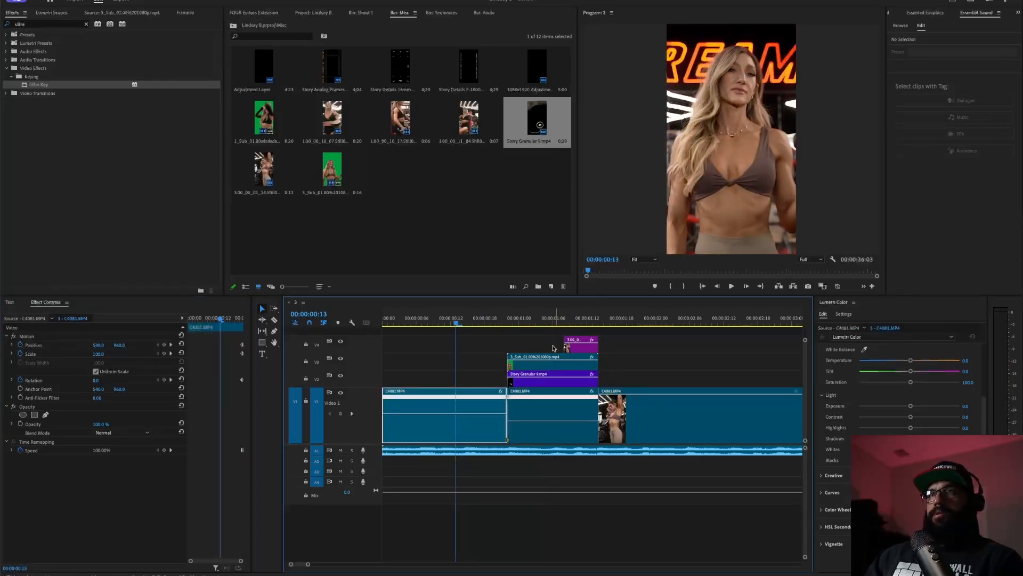
# - After reviewing playback, set the Story Granular overlay's opacity to 60%
pyautogui.press('space')
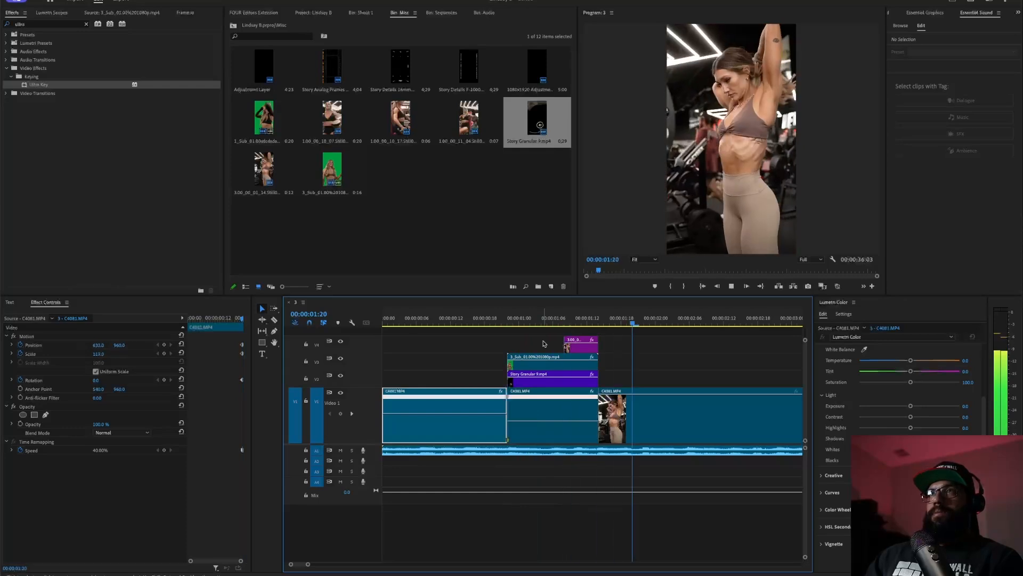
pyautogui.press('space')
pyautogui.click(451, 322)
pyautogui.press('space')
pyautogui.press('space')
pyautogui.click(543, 379)
pyautogui.click(96, 423)
pyautogui.write('60')
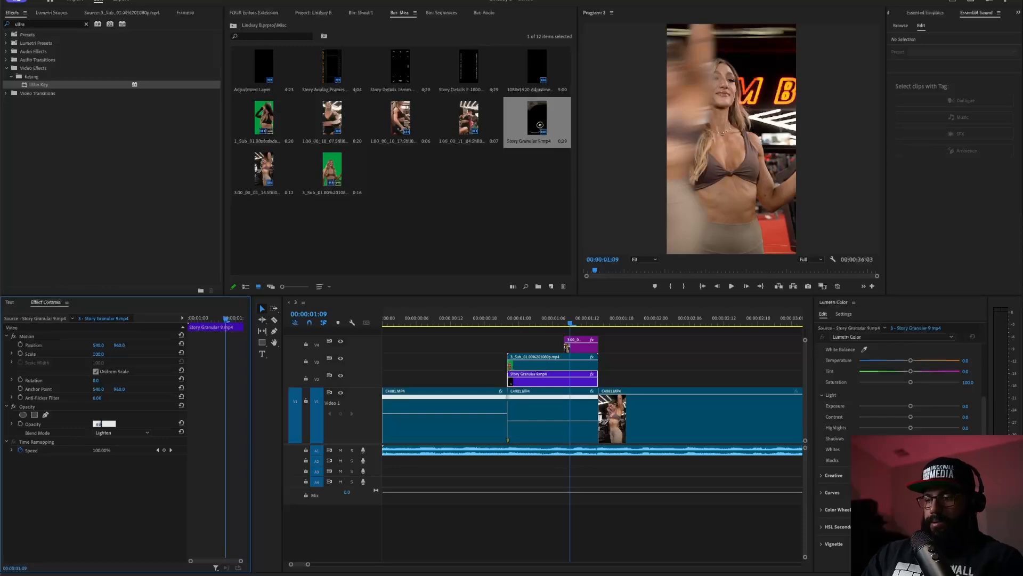
pyautogui.press('Return')
# - Replay the sequence from the start, then bring up the FOUR Editors extension panel
pyautogui.moveTo(537, 316); pyautogui.dragTo(161, 332)
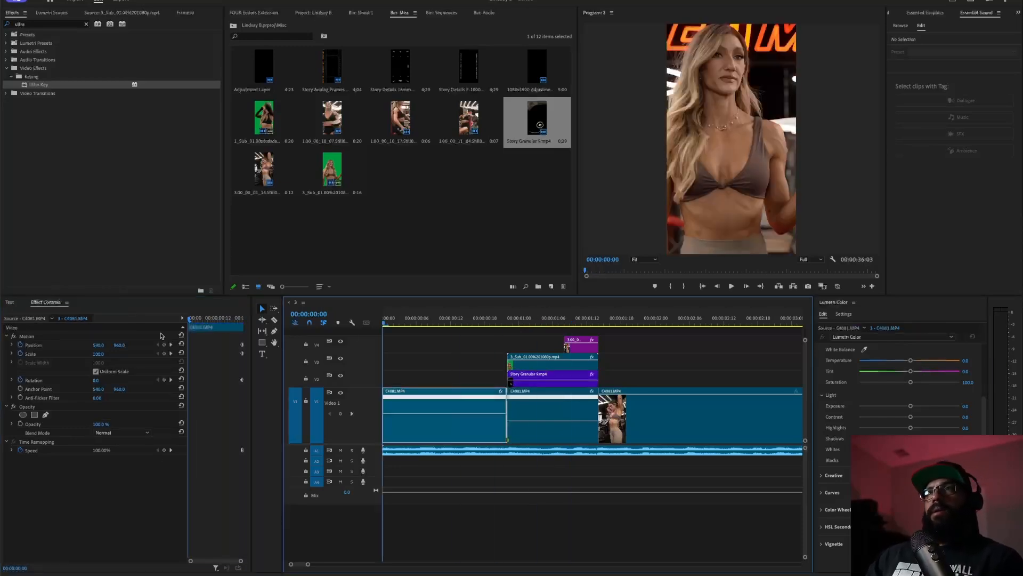
pyautogui.press('space')
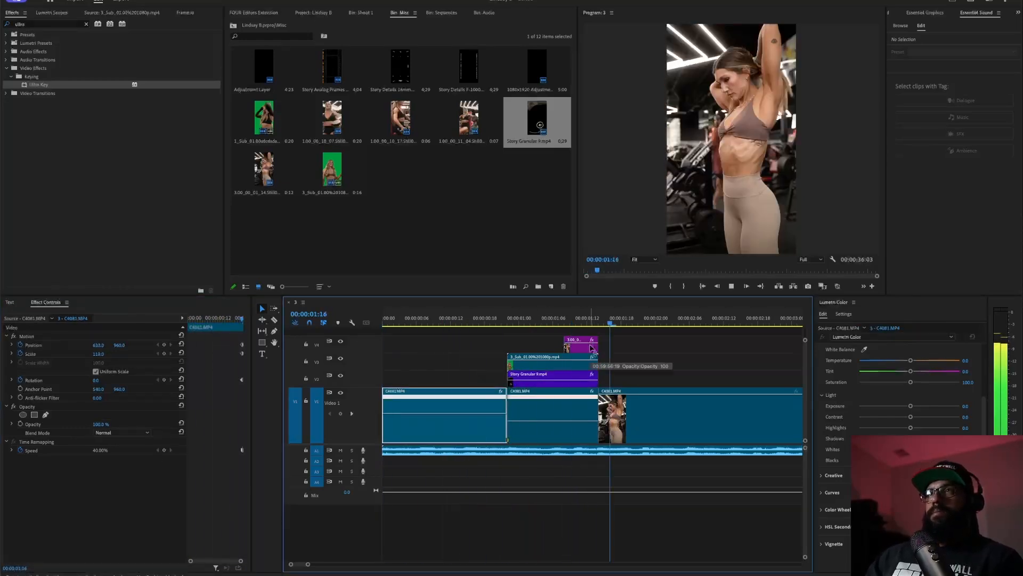
pyautogui.press('space')
pyautogui.press('Home')
pyautogui.press('space')
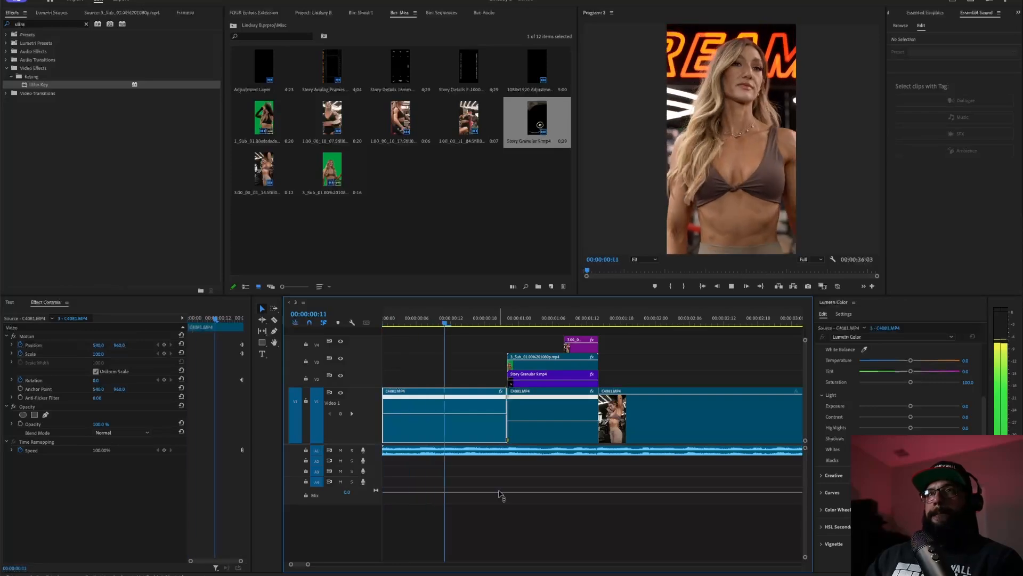
pyautogui.press('space')
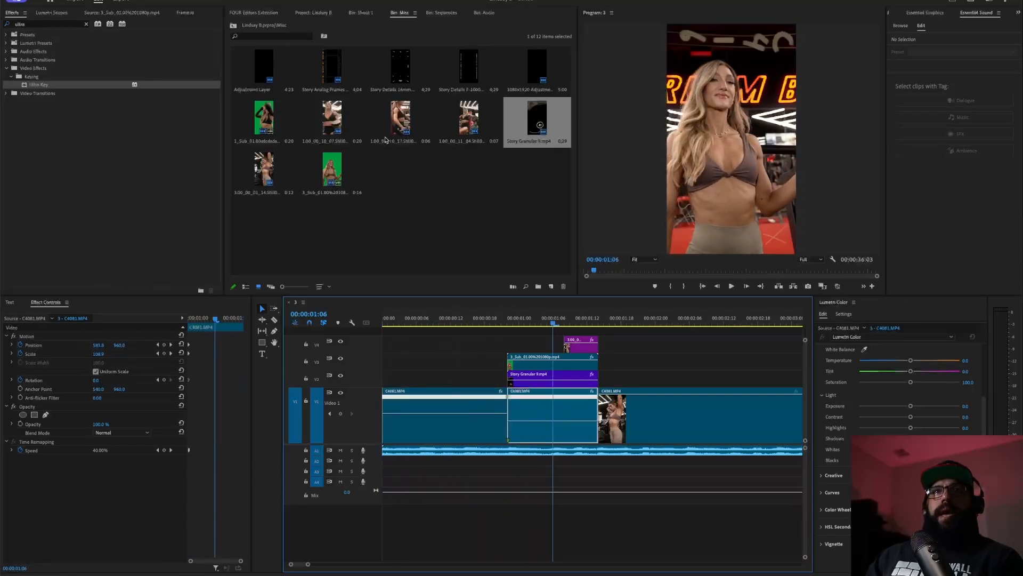
pyautogui.click(254, 12)
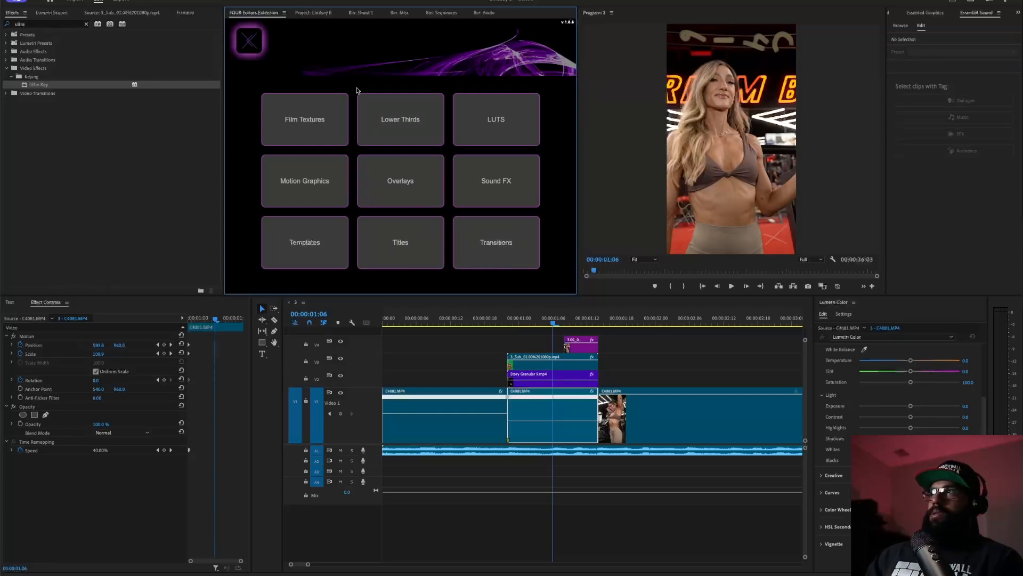
# - Load the Adjustment Transitions preset from FOUR Editors and dismiss the missing-fonts warning
pyautogui.click(525, 254)
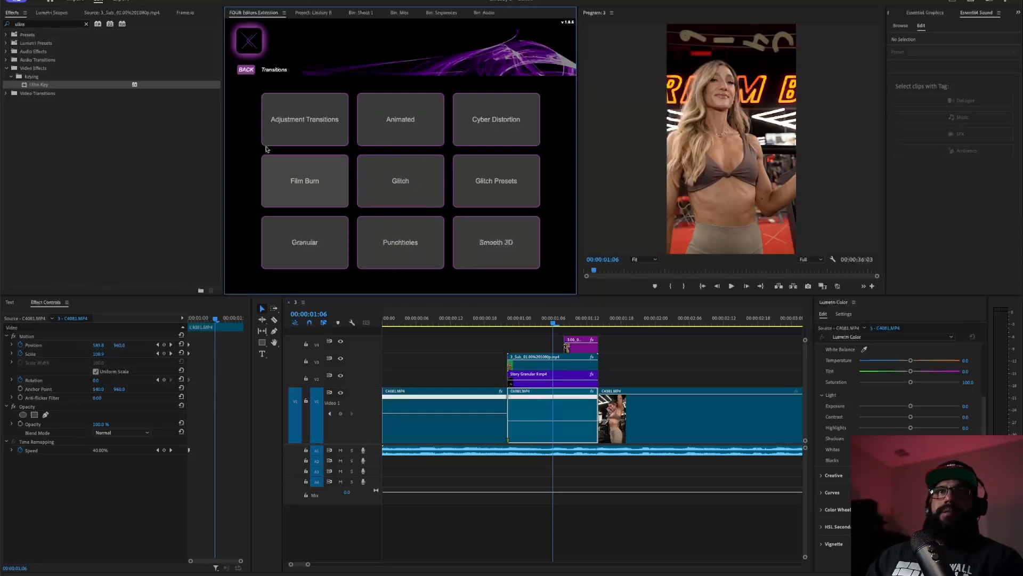
pyautogui.click(306, 110)
pyautogui.click(436, 113)
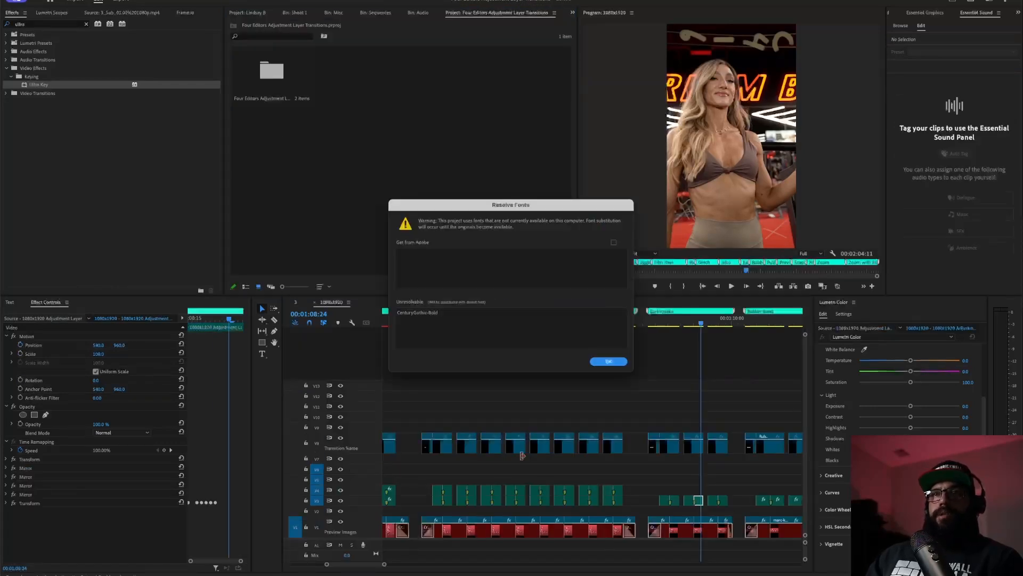
pyautogui.click(608, 361)
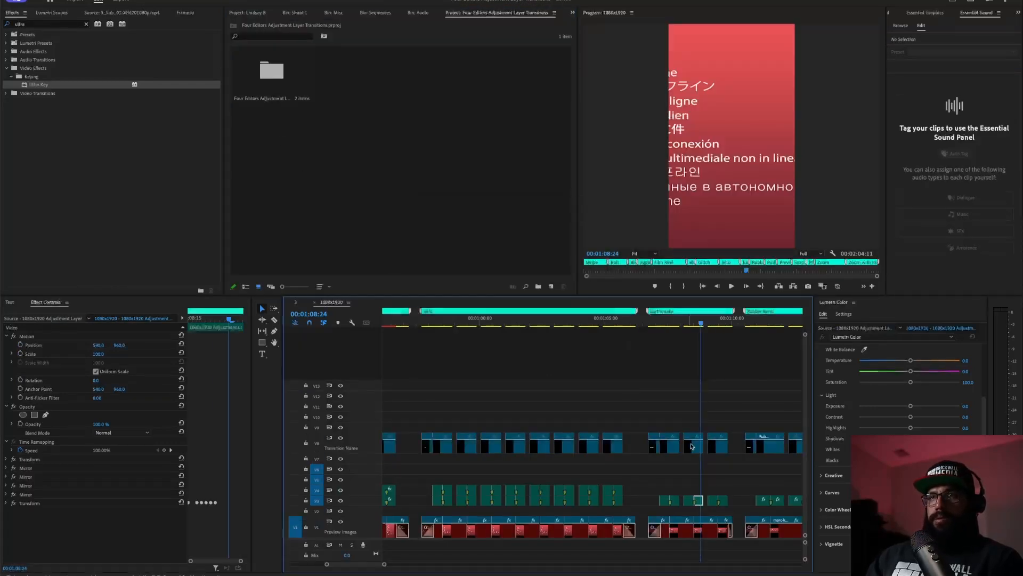
# - Select the adjustment-layer transition clips and place them on an upper track of sequence 3
pyautogui.moveTo(678, 504)
pyautogui.mouseDown()
pyautogui.moveTo(658, 470)
pyautogui.moveTo(672, 508)
pyautogui.mouseUp()
pyautogui.click(677, 500)
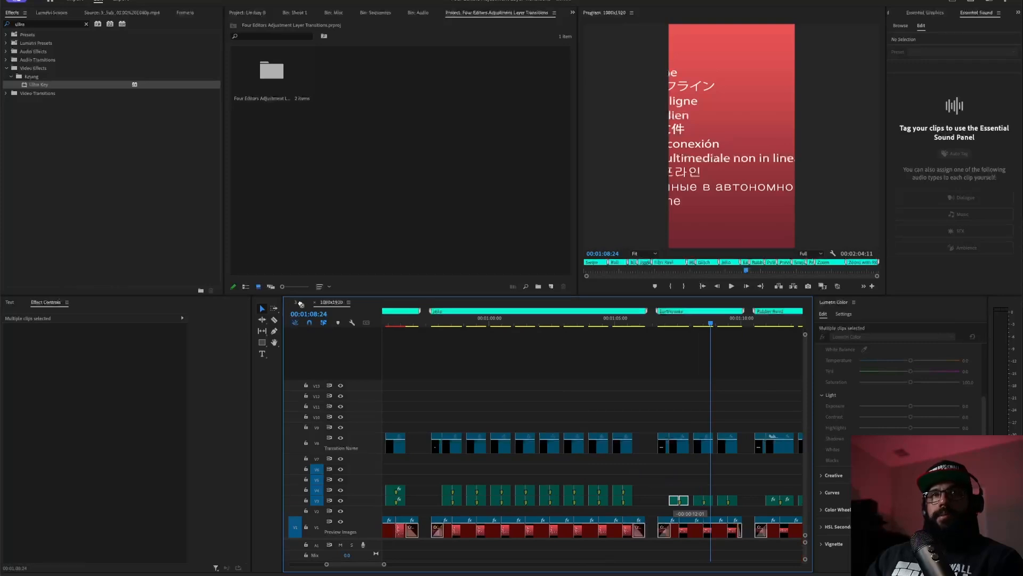
pyautogui.click(298, 303)
pyautogui.moveTo(301, 304); pyautogui.dragTo(529, 352)
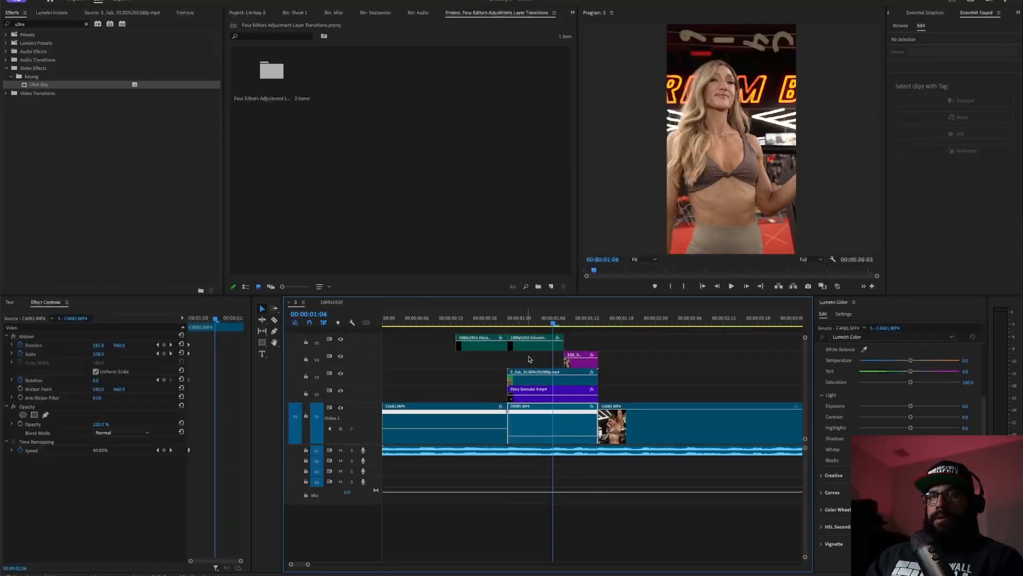
# - Trim both ends of the first adjustment-layer transition and play it back
pyautogui.moveTo(451, 347); pyautogui.dragTo(495, 347)
pyautogui.moveTo(566, 345); pyautogui.dragTo(520, 346)
pyautogui.click(478, 318)
pyautogui.press('space')
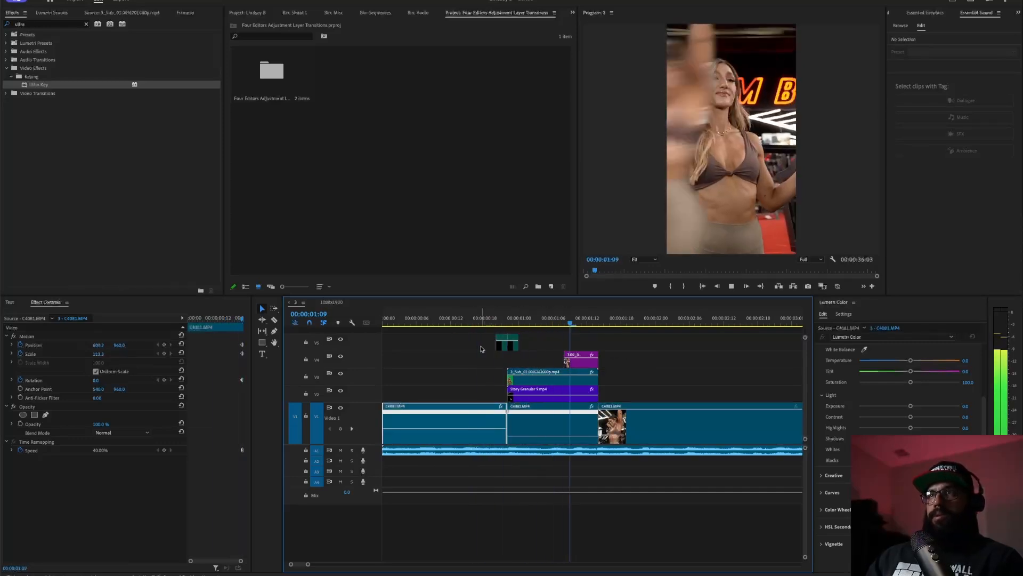
# - Slide the second adjustment-layer transition 14 frames later onto the edit point
pyautogui.click(515, 346)
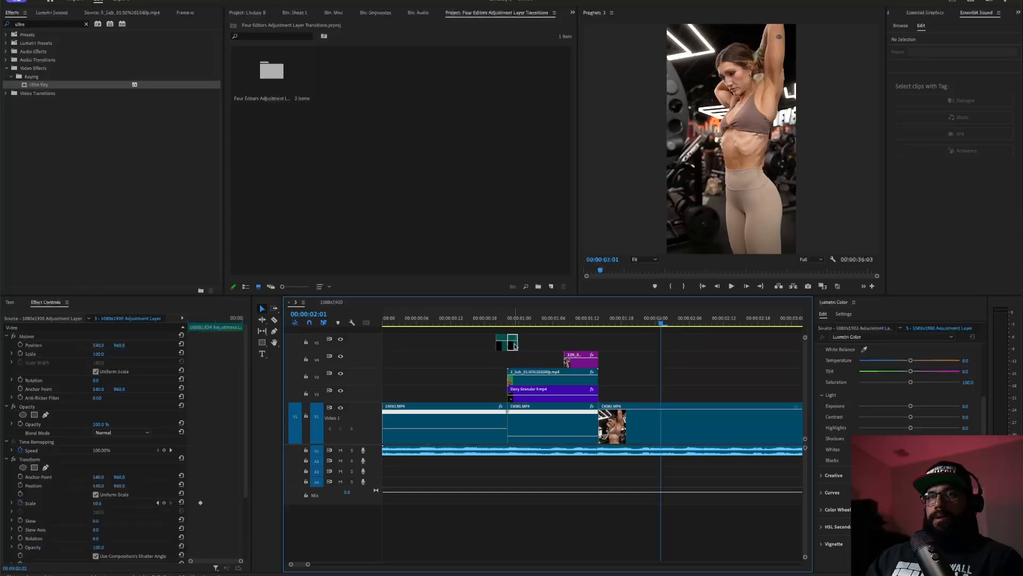
pyautogui.moveTo(515, 345); pyautogui.dragTo(608, 343)
pyautogui.click(470, 318)
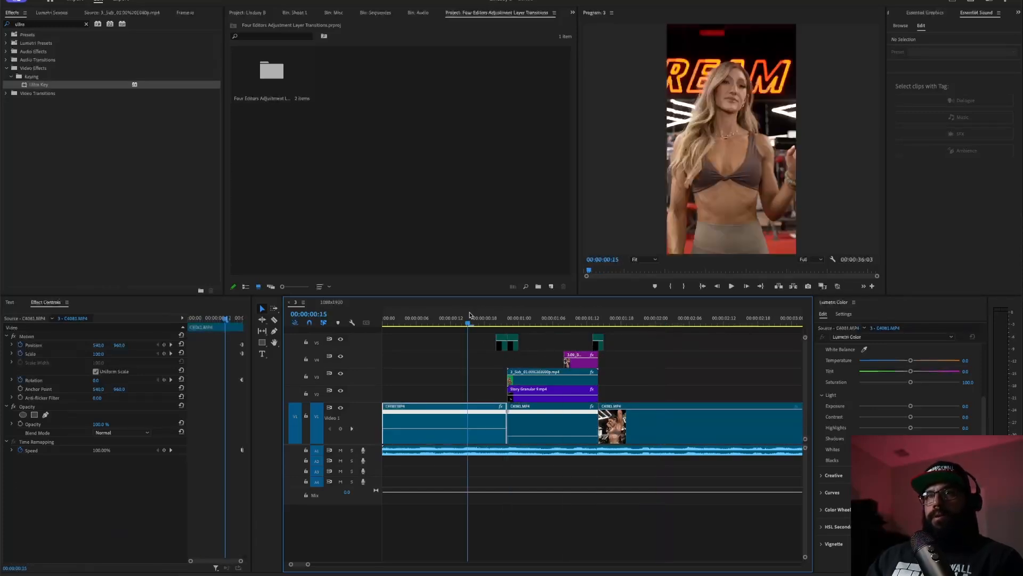
pyautogui.press('space')
pyautogui.press('space')
pyautogui.moveTo(572, 322); pyautogui.dragTo(592, 327)
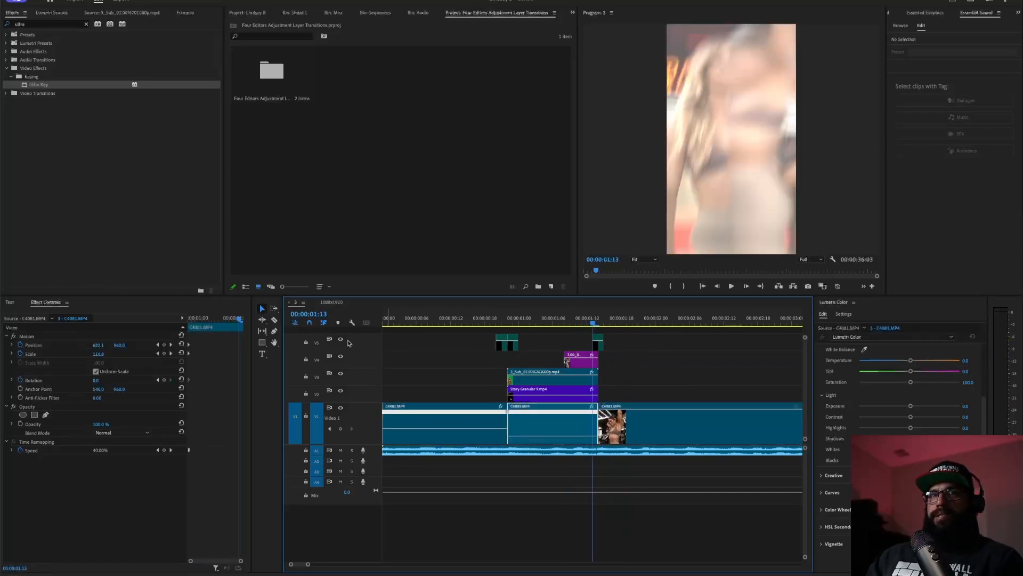
pyautogui.click(341, 340)
pyautogui.click(513, 319)
pyautogui.press('space')
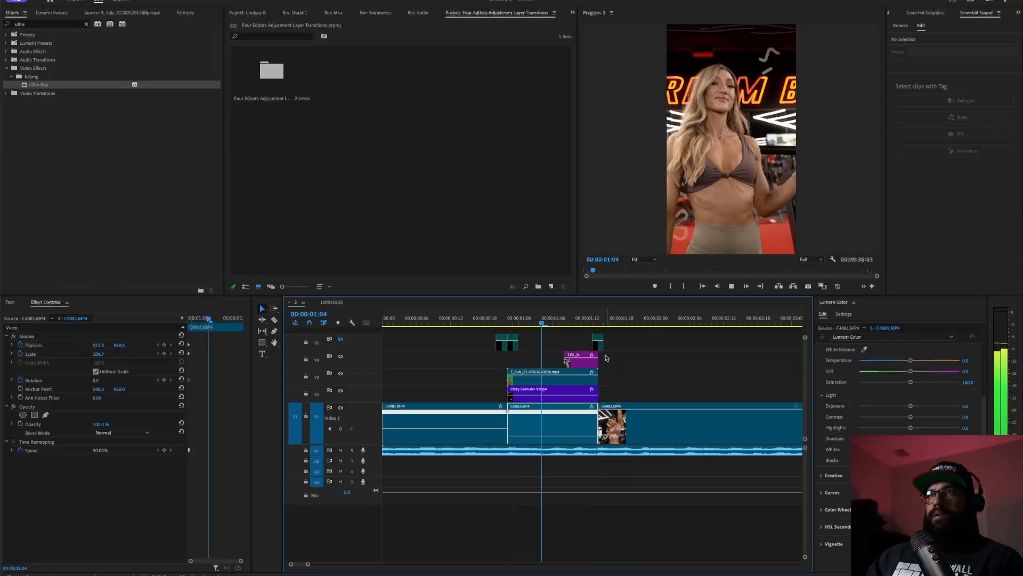
pyautogui.press('space')
pyautogui.click(340, 339)
pyautogui.press('space')
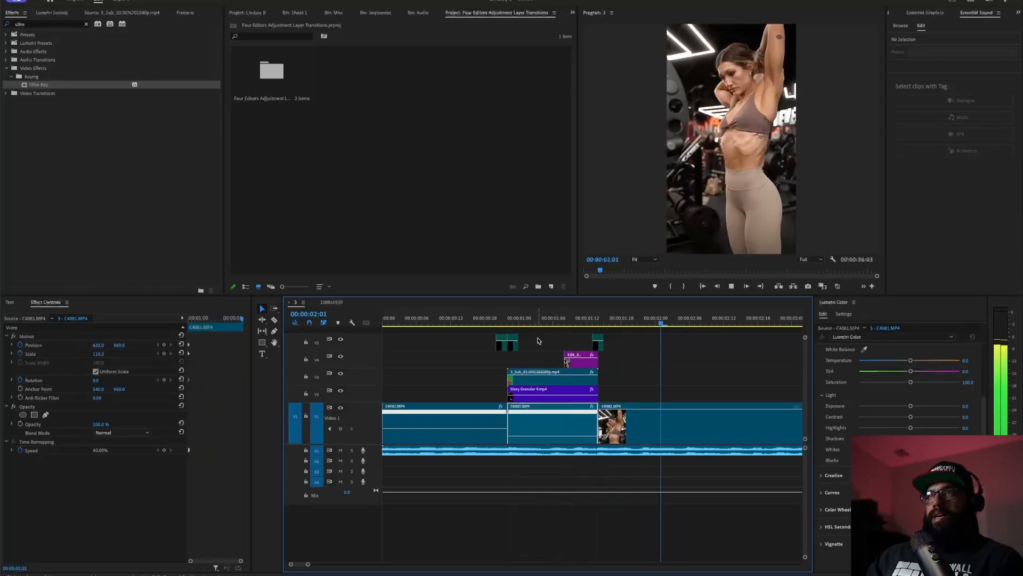
pyautogui.click(482, 320)
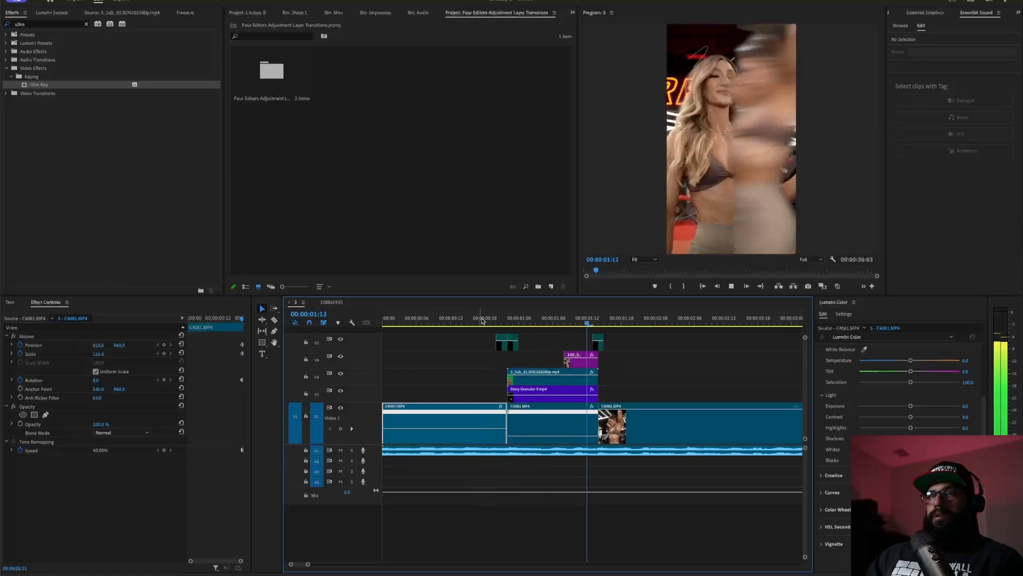
pyautogui.press('space')
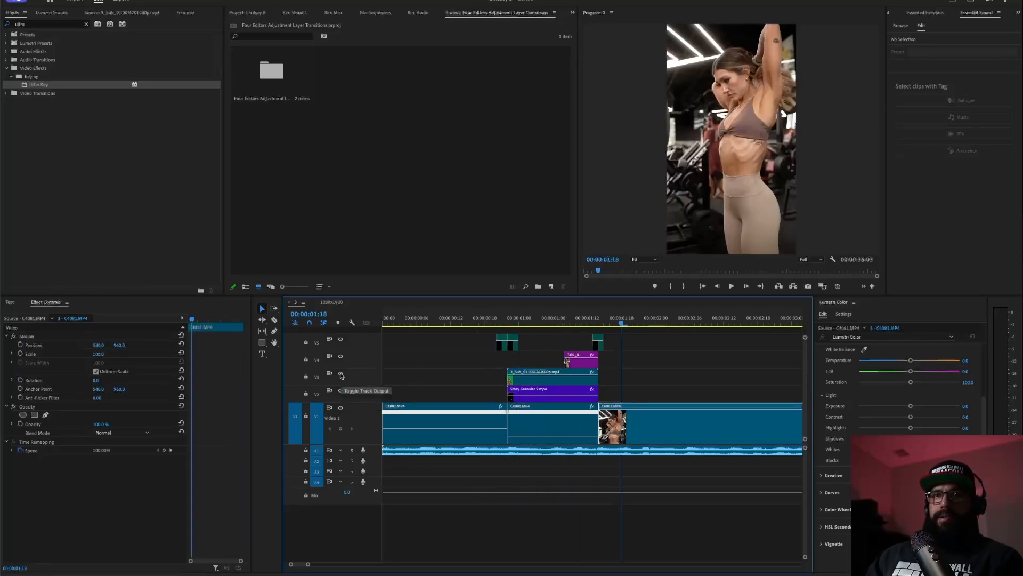
pyautogui.moveTo(394, 319); pyautogui.dragTo(331, 343)
pyautogui.press('space')
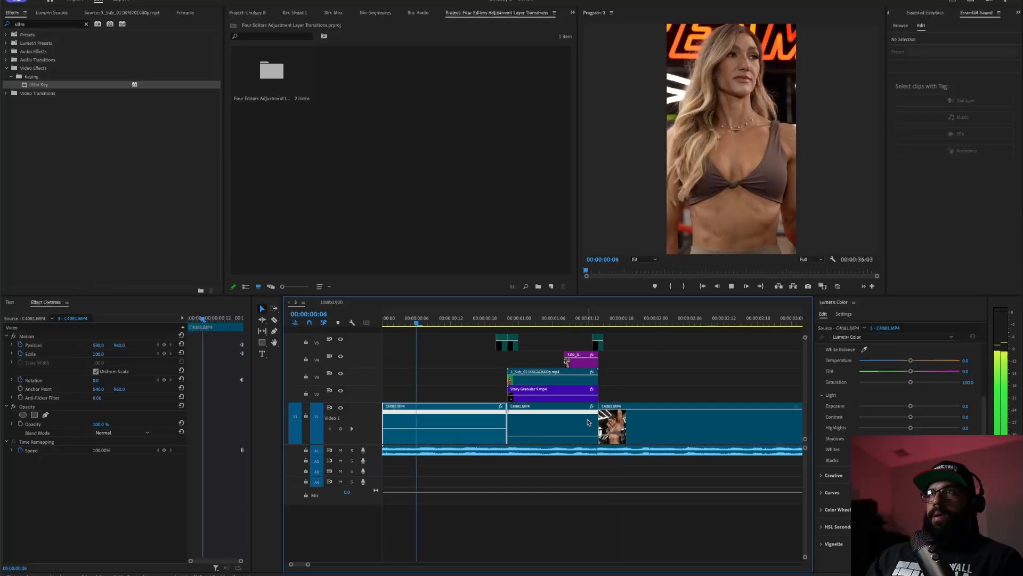
pyautogui.press('space')
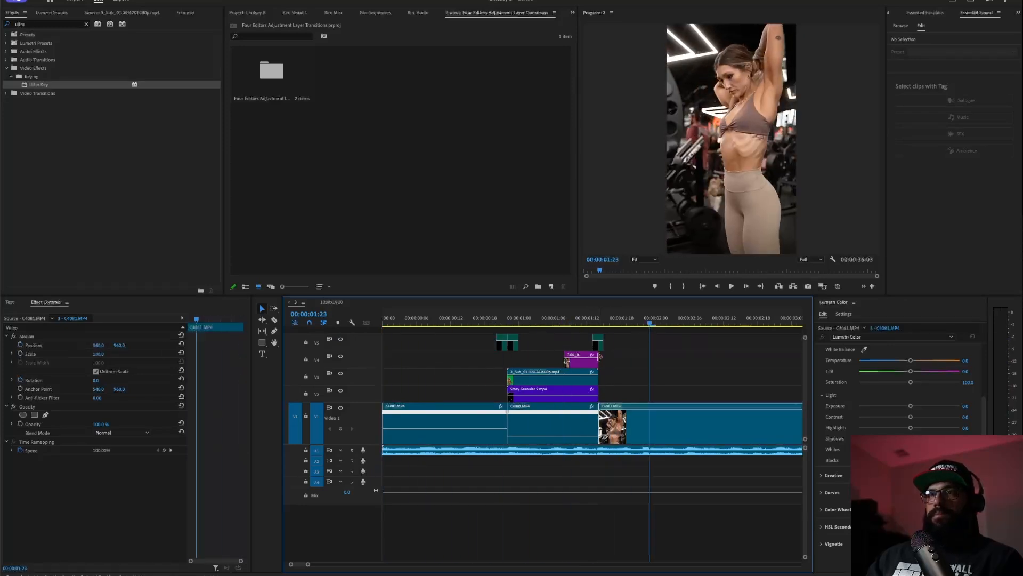
pyautogui.click(597, 342)
pyautogui.moveTo(597, 342); pyautogui.dragTo(360, 340)
pyautogui.moveTo(412, 320); pyautogui.dragTo(104, 333)
pyautogui.press('space')
pyautogui.press('space')
pyautogui.hotkey('ctrl', 'z')
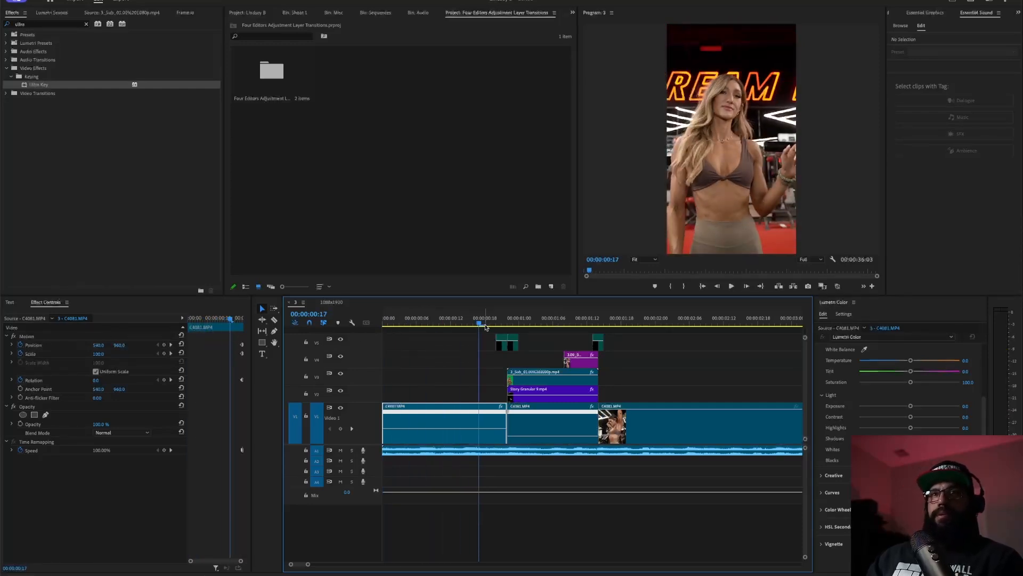
pyautogui.moveTo(484, 320); pyautogui.dragTo(375, 337)
pyautogui.press('space')
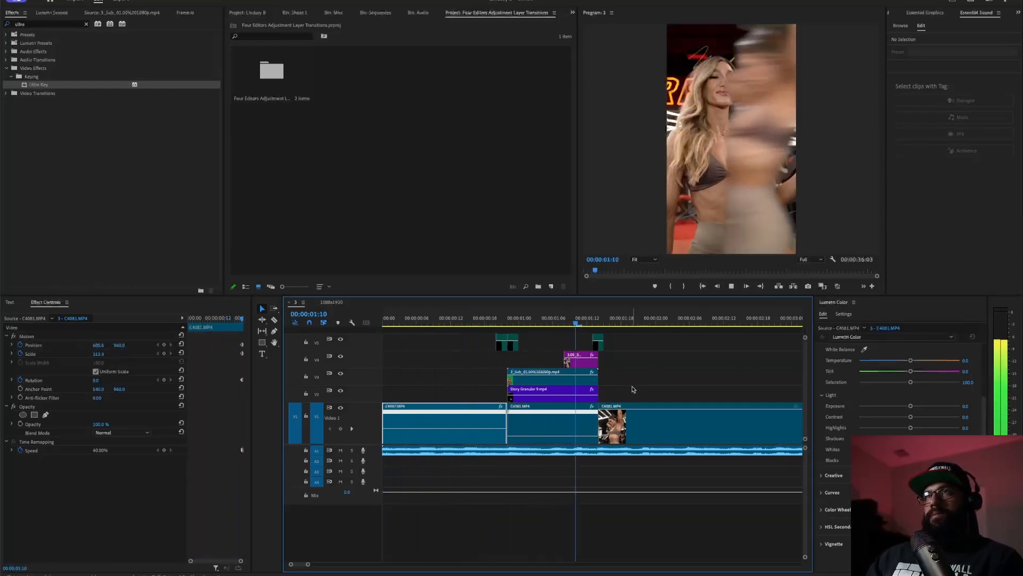
pyautogui.press('space')
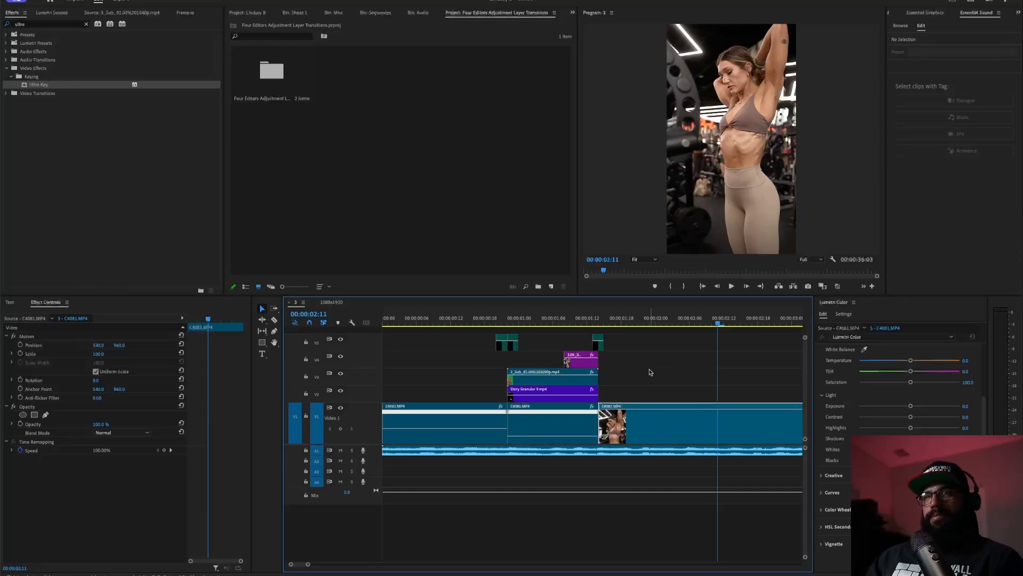
pyautogui.press('-')
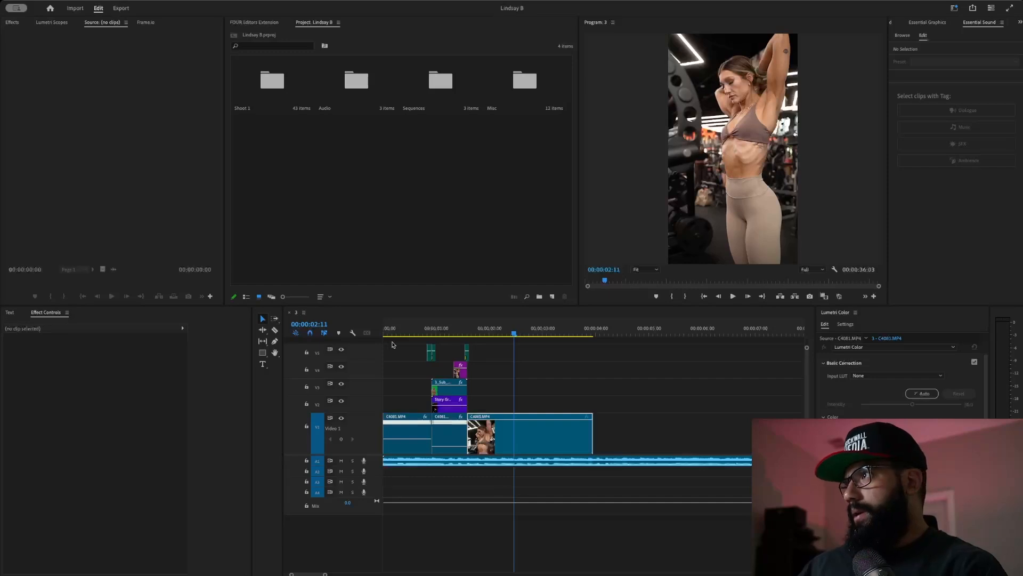
# - In the Lindsay B project, play sequence 3 from the start and replay the second transition
pyautogui.click(108, 316)
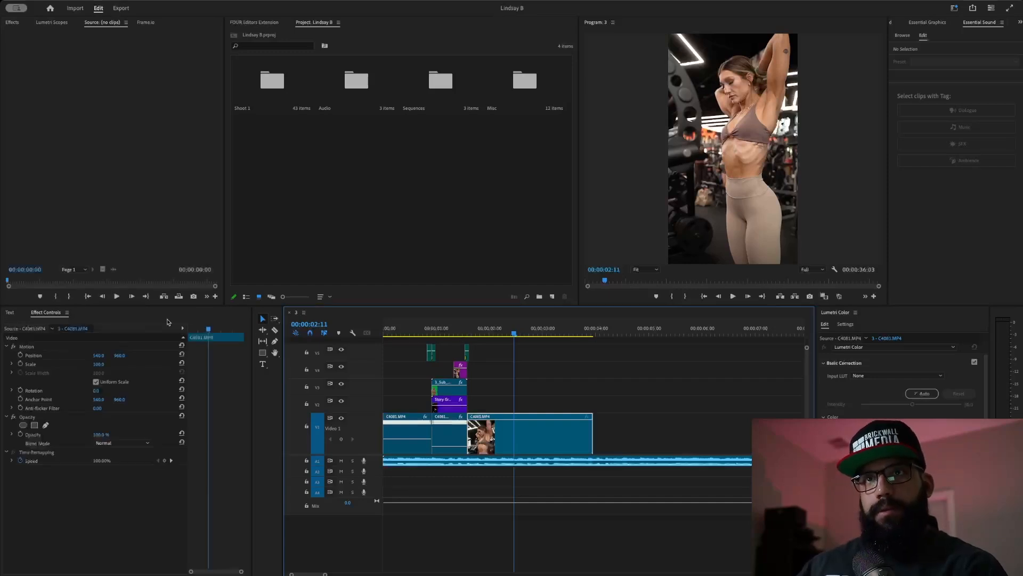
pyautogui.press('Home')
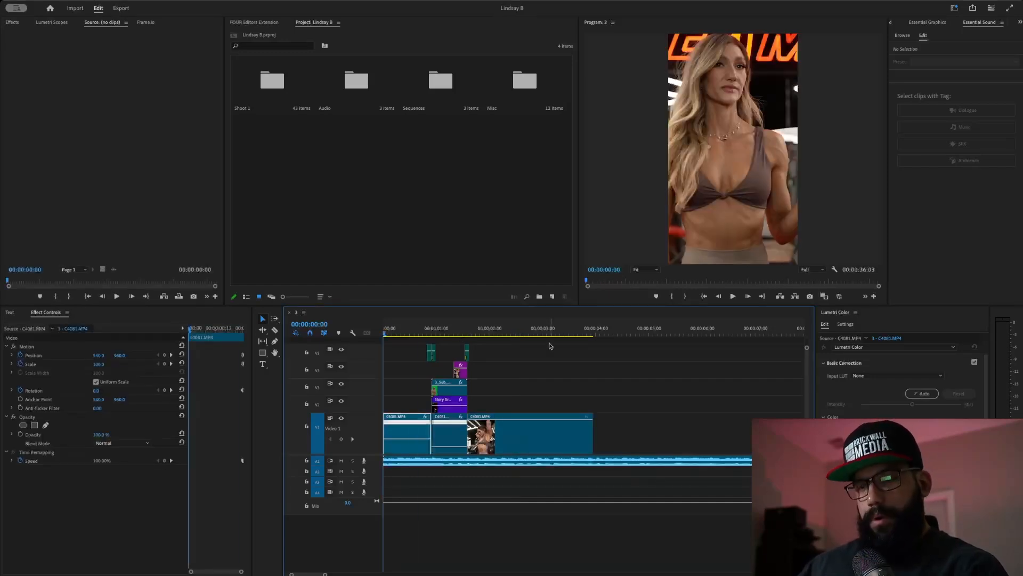
pyautogui.press('space')
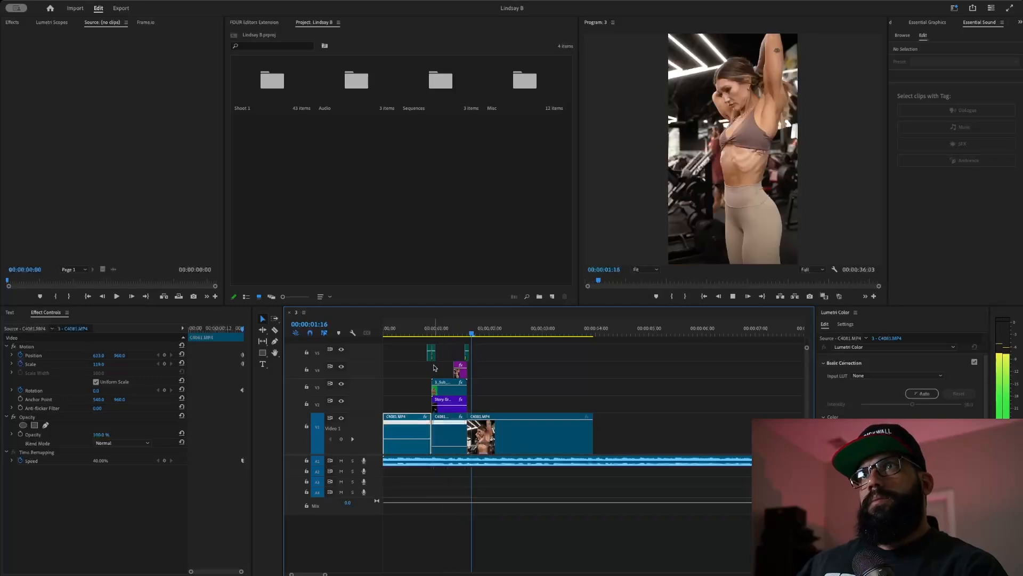
pyautogui.press('space')
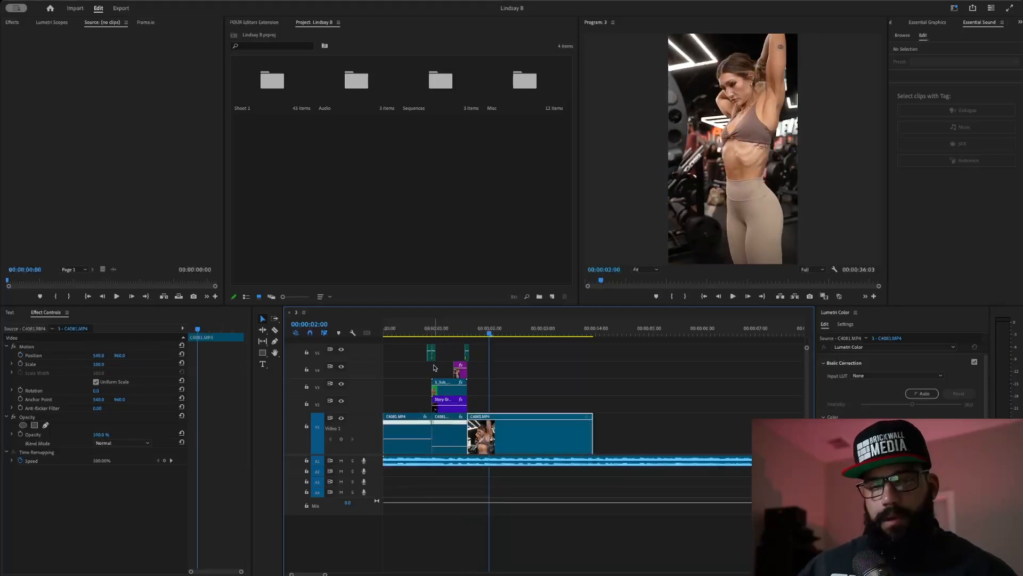
pyautogui.click(442, 335)
pyautogui.press('space')
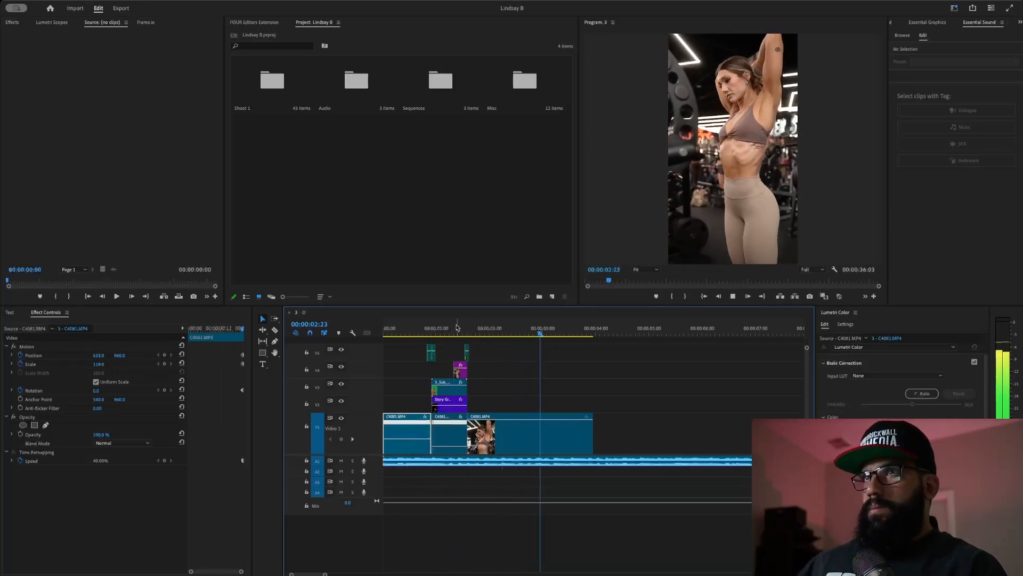
pyautogui.press('space')
# - Play sequence 3 again from the start, then scrub back to rewatch the second transition
pyautogui.press('Home')
pyautogui.press('space')
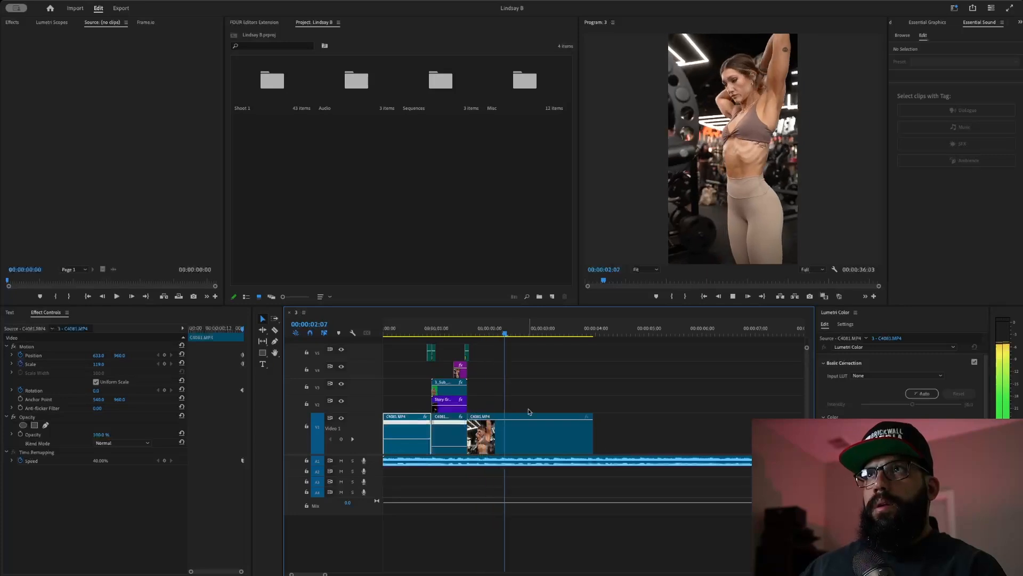
pyautogui.press('space')
pyautogui.moveTo(514, 333); pyautogui.dragTo(345, 334)
pyautogui.press('space')
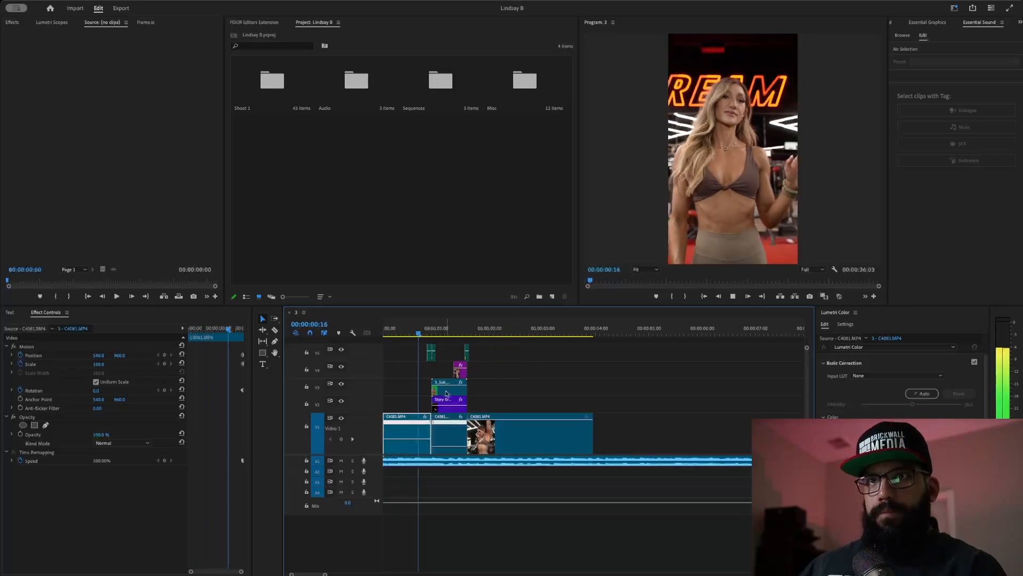
pyautogui.press('space')
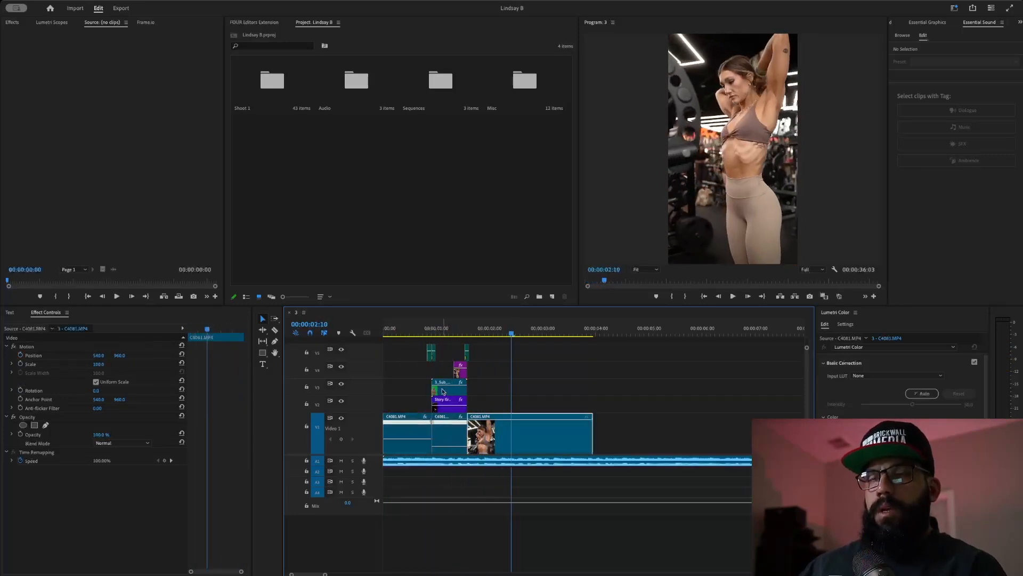
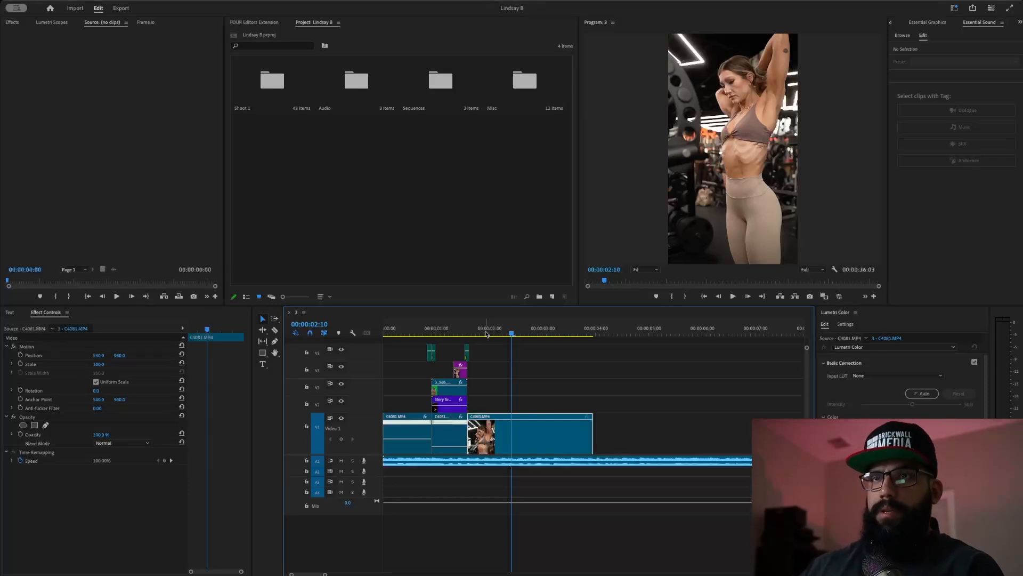
# - Play the sequence from the start three times to review the edit
pyautogui.press('Home')
pyautogui.press('space')
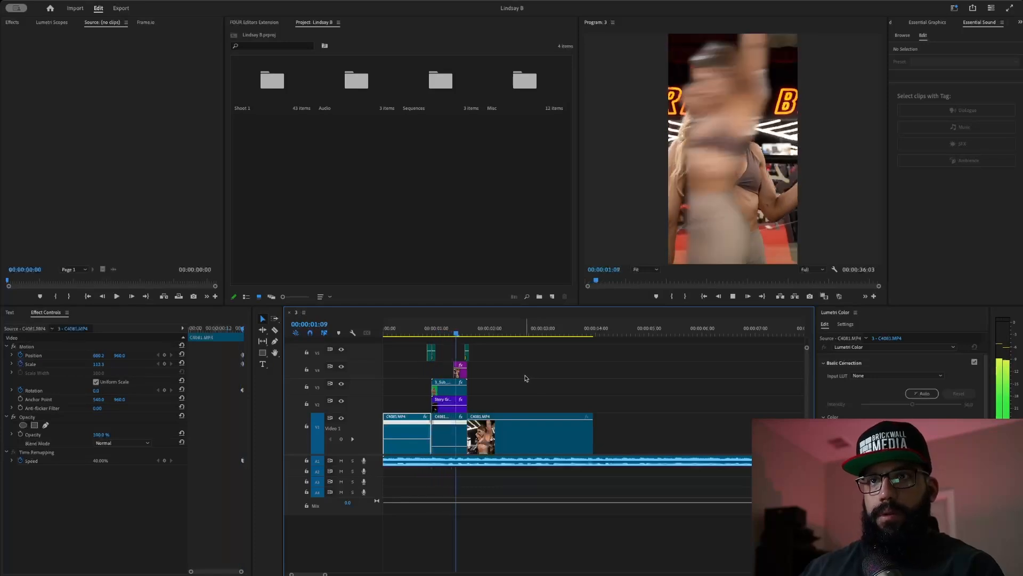
pyautogui.press('space')
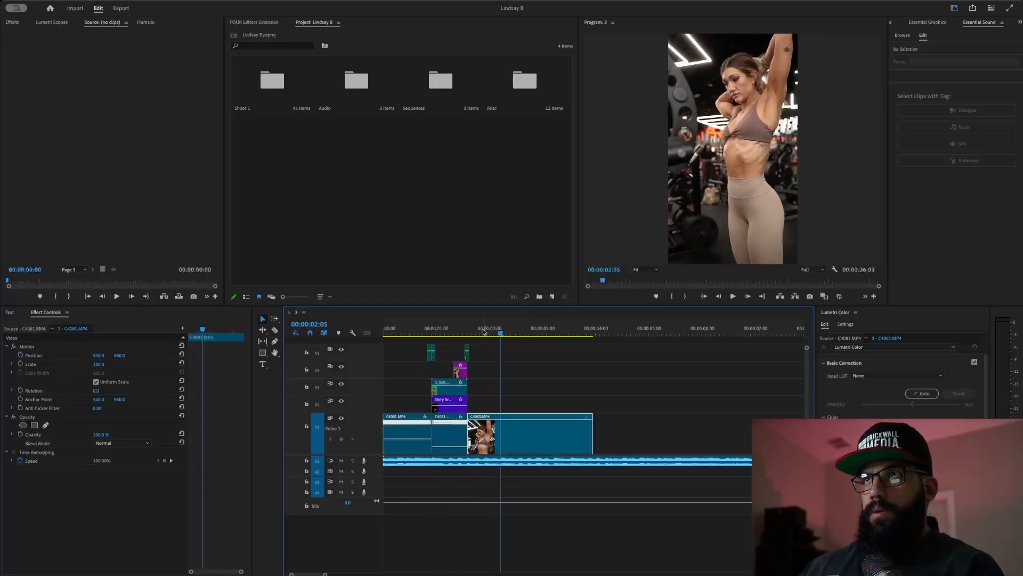
pyautogui.press('Home')
pyautogui.press('space')
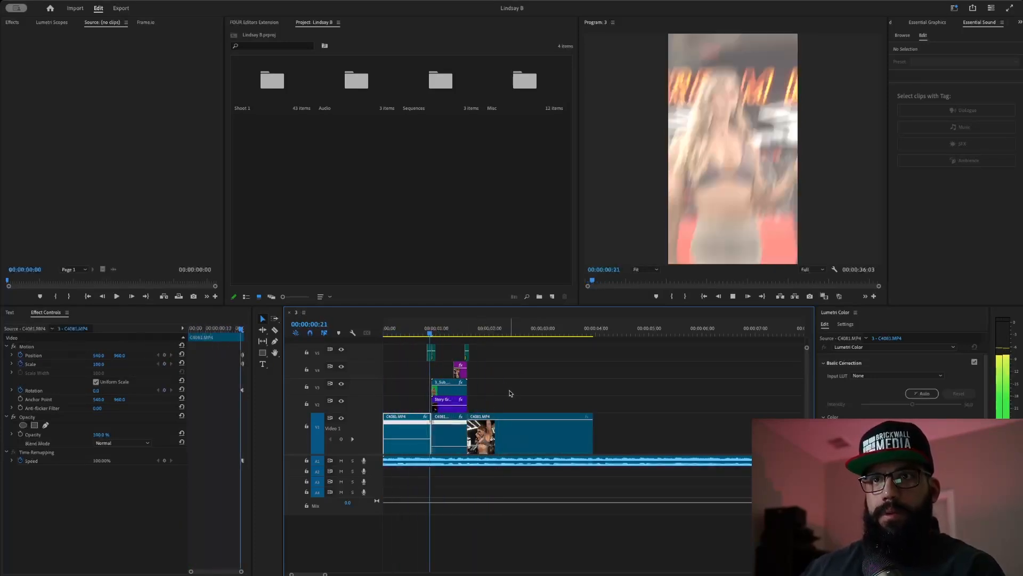
pyautogui.press('space')
pyautogui.press('Home')
pyautogui.press('space')
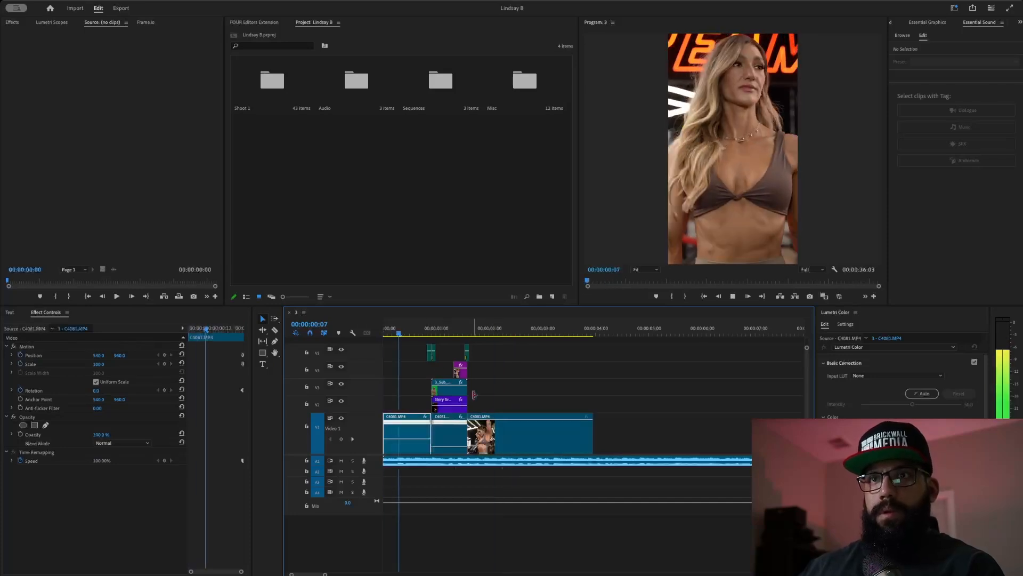
pyautogui.press('space')
# - Razor-cut the third V1 clip at 01:21 and scale the later piece to 110%
pyautogui.click(484, 421)
pyautogui.press('c')
pyautogui.click(483, 433)
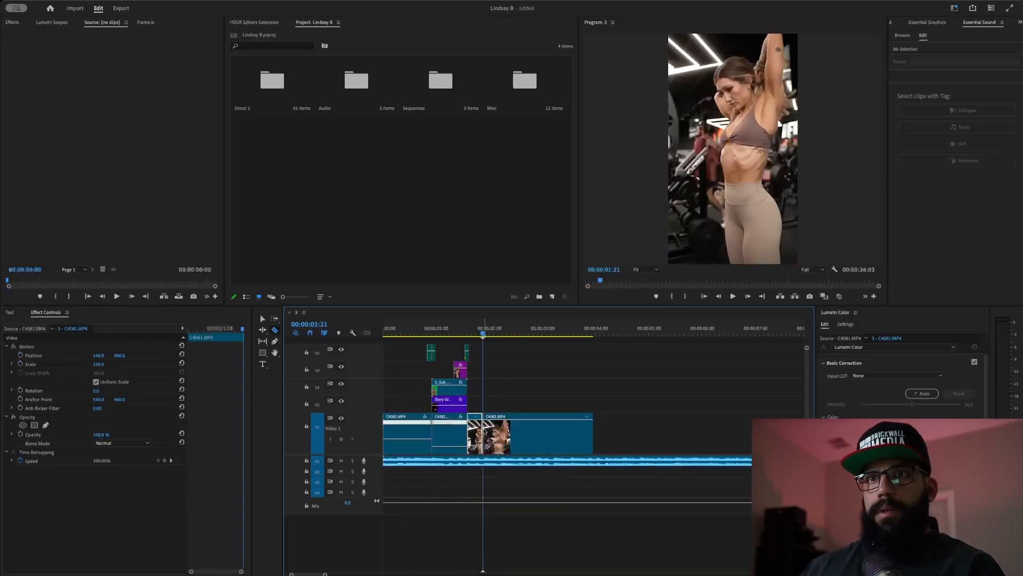
pyautogui.press('v')
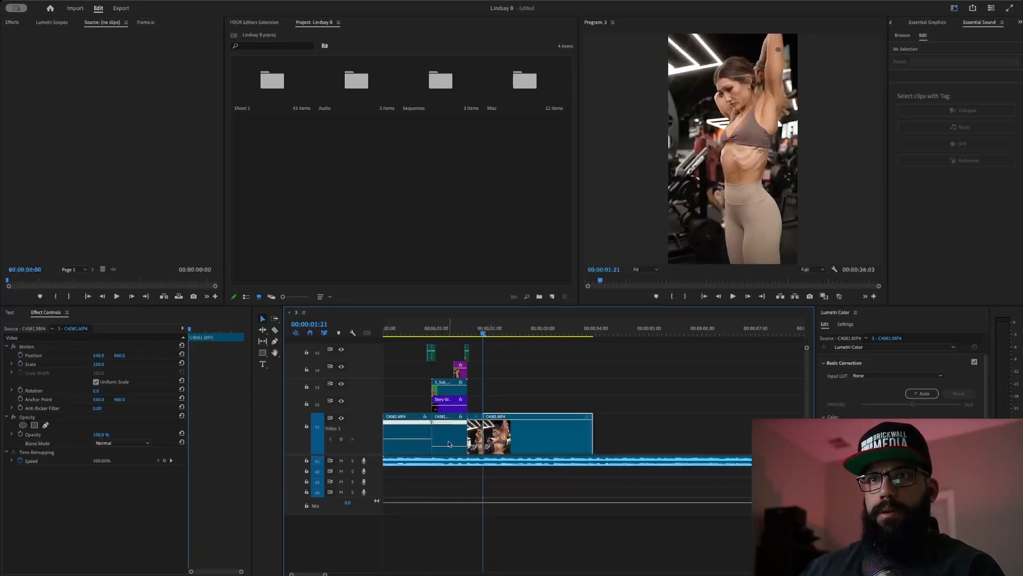
pyautogui.click(100, 364)
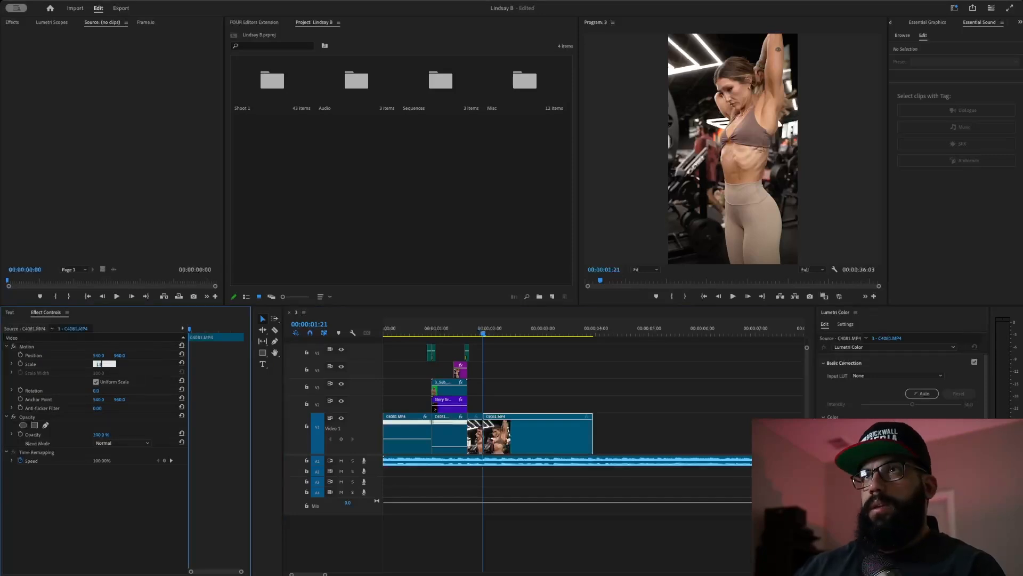
pyautogui.write('110')
pyautogui.press('Return')
# - Cut the clip again at 02:05 and scale the newest piece to 120%
pyautogui.click(442, 330)
pyautogui.press('space')
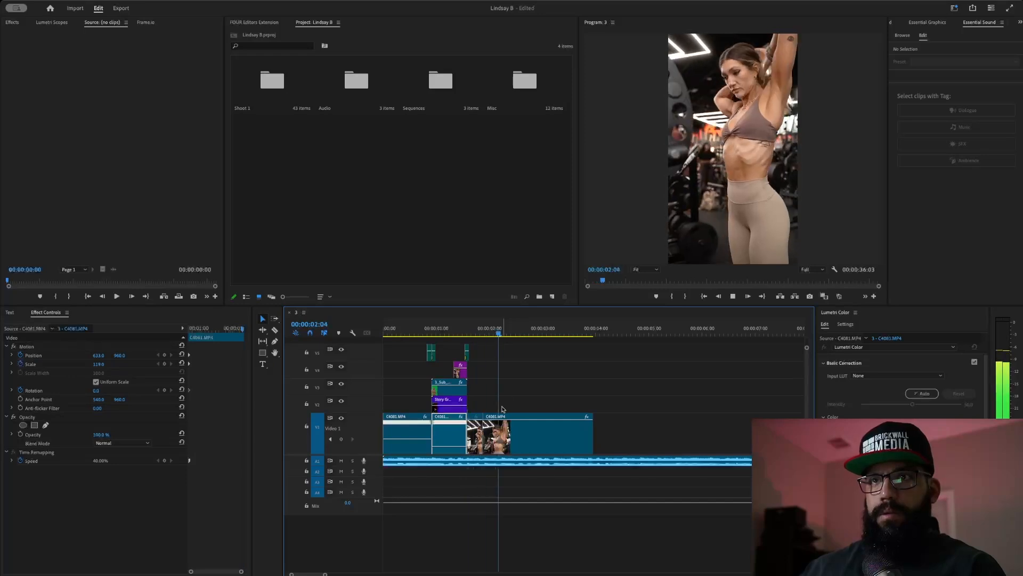
pyautogui.press('space')
pyautogui.press('c')
pyautogui.click(502, 432)
pyautogui.press('v')
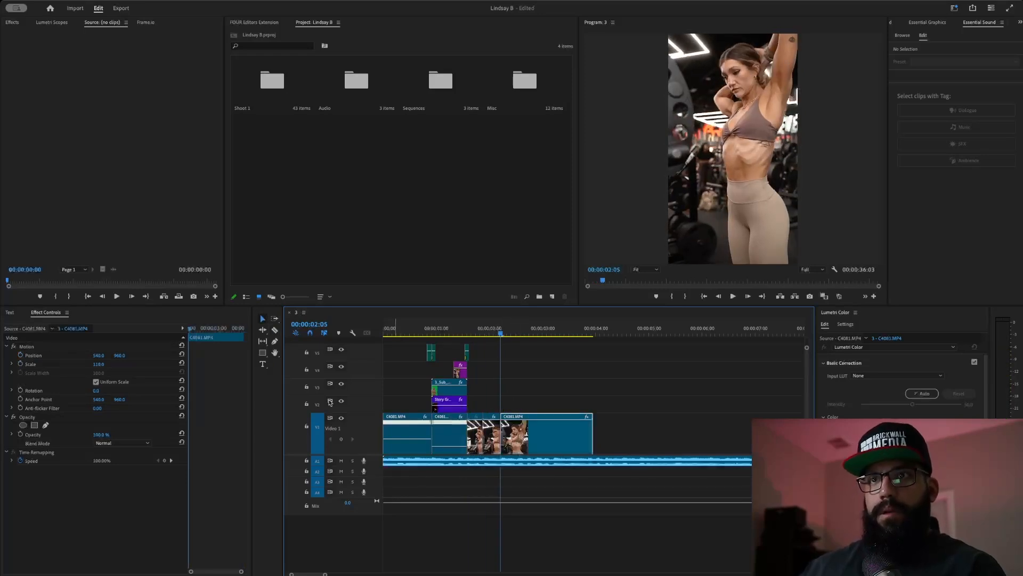
pyautogui.click(101, 363)
pyautogui.write('120')
pyautogui.press('Return')
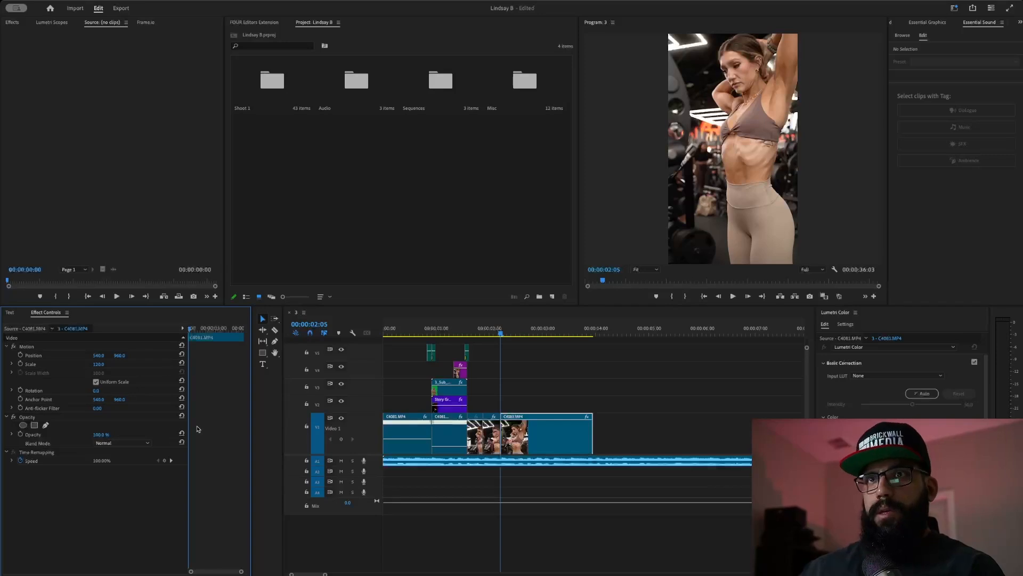
# - Play back the punch-in cuts to review them
pyautogui.click(448, 331)
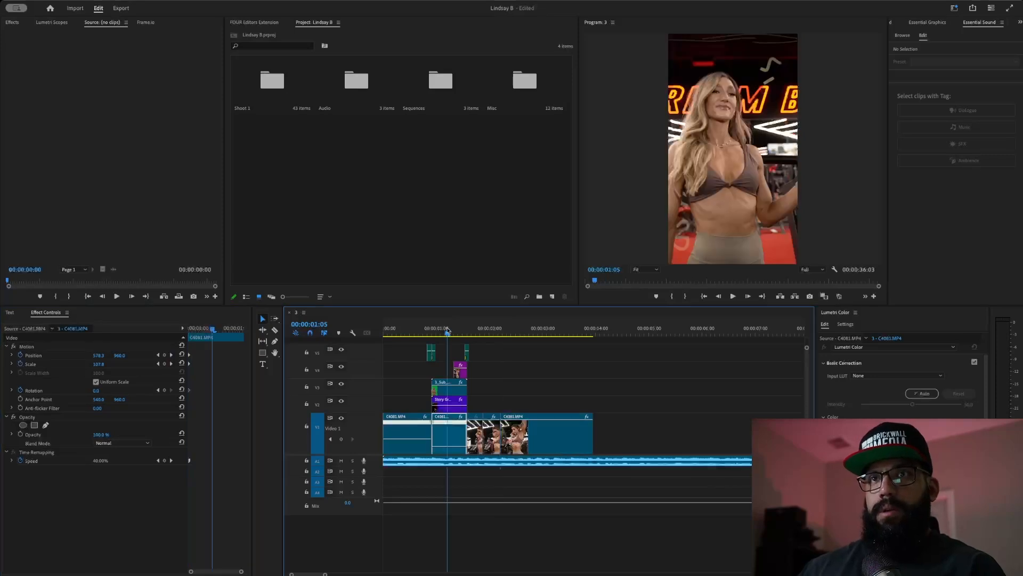
pyautogui.press('space')
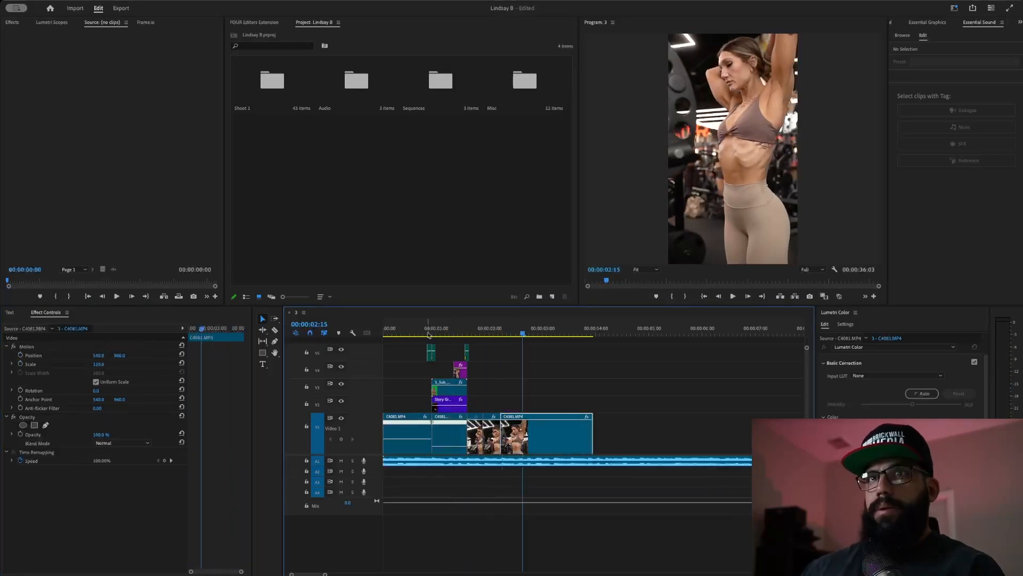
pyautogui.click(428, 334)
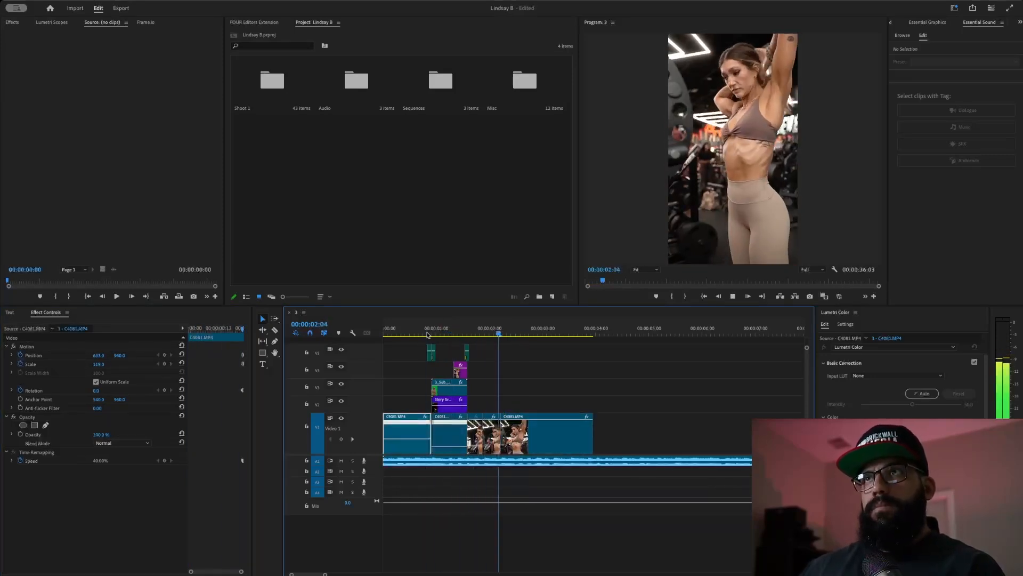
pyautogui.click(426, 334)
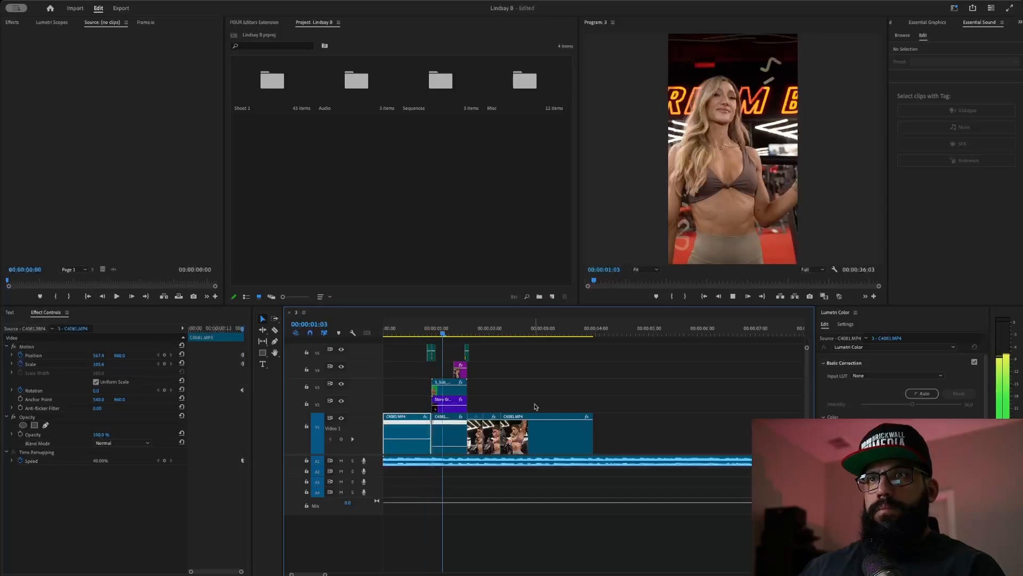
pyautogui.press('space')
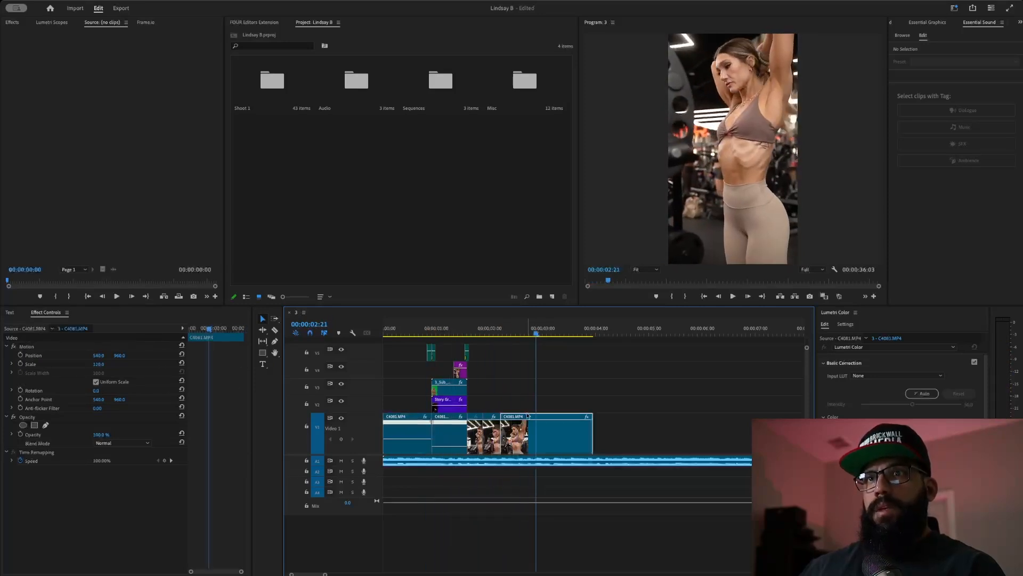
# - Select the C4081.MP4 clip at 1:23 and scrub forward to 2:11
pyautogui.click(487, 330)
pyautogui.click(543, 415)
pyautogui.moveTo(492, 336); pyautogui.dragTo(512, 351)
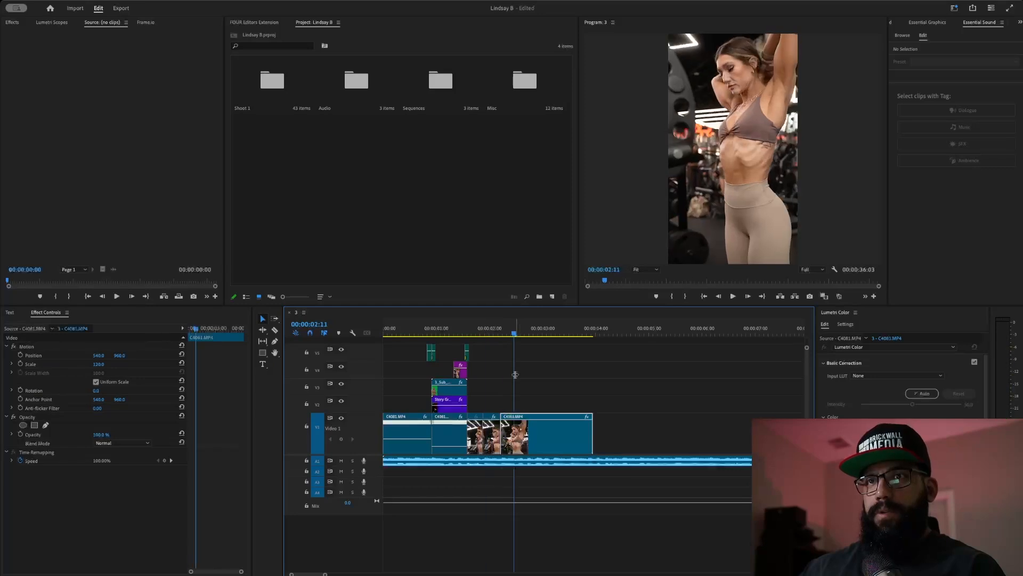
# - Trim the slowed 40% C4081.MP4 clip's end back to the playhead at 00:00:02:21
pyautogui.click(531, 474)
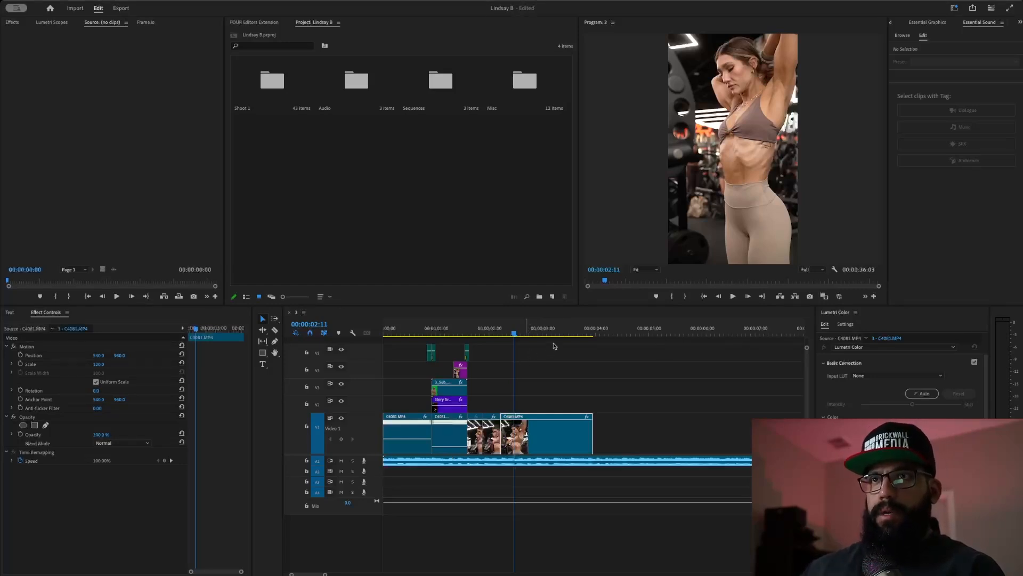
pyautogui.moveTo(490, 327); pyautogui.dragTo(387, 334)
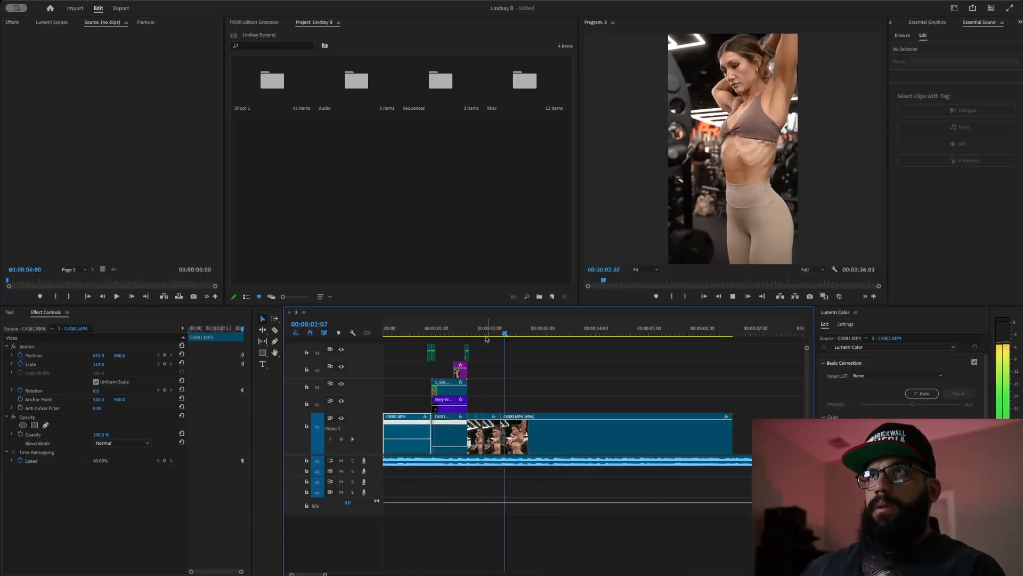
pyautogui.click(719, 424)
pyautogui.moveTo(462, 326); pyautogui.dragTo(383, 329)
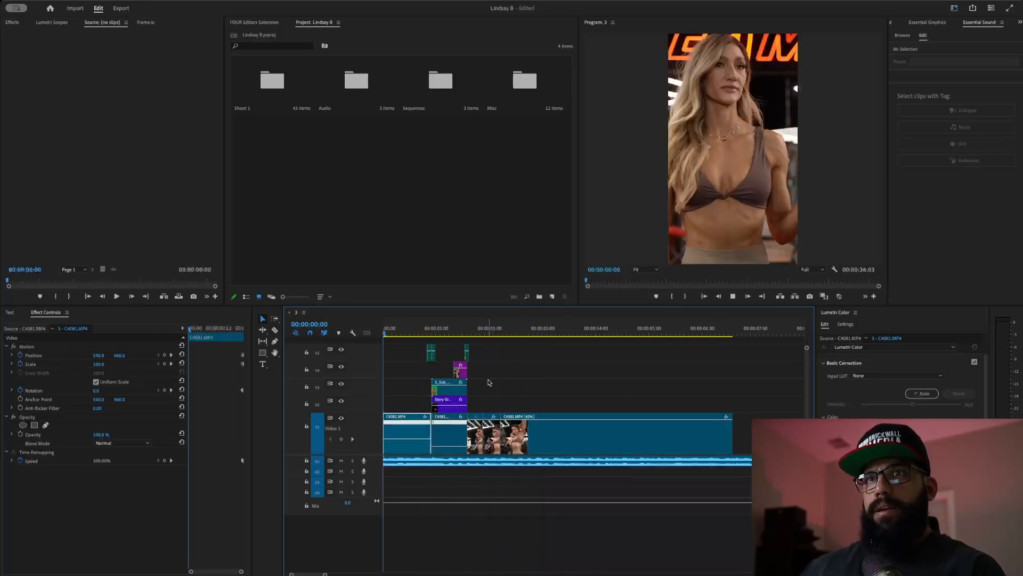
pyautogui.press('space')
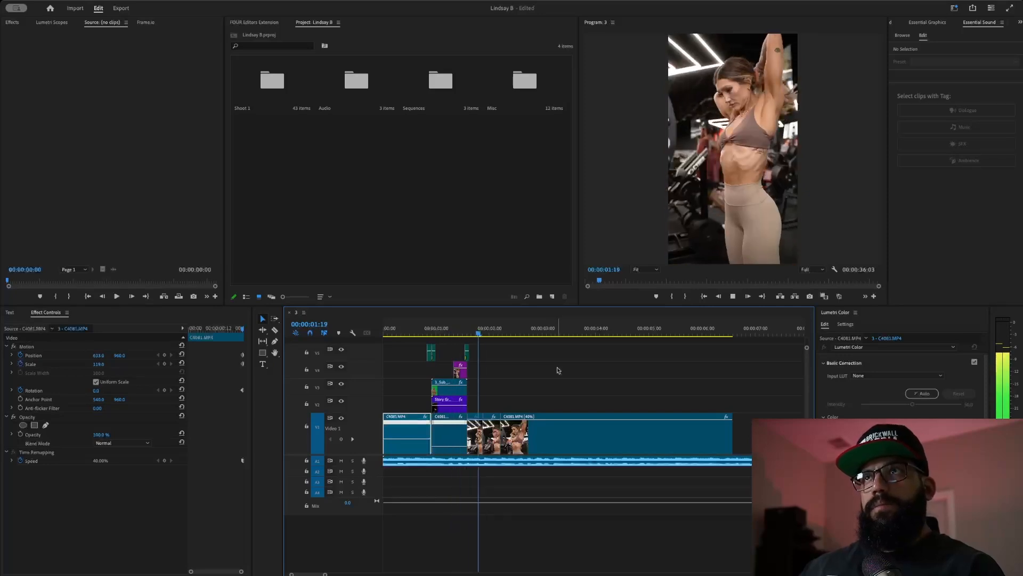
pyautogui.click(731, 436)
pyautogui.moveTo(740, 437); pyautogui.dragTo(536, 453)
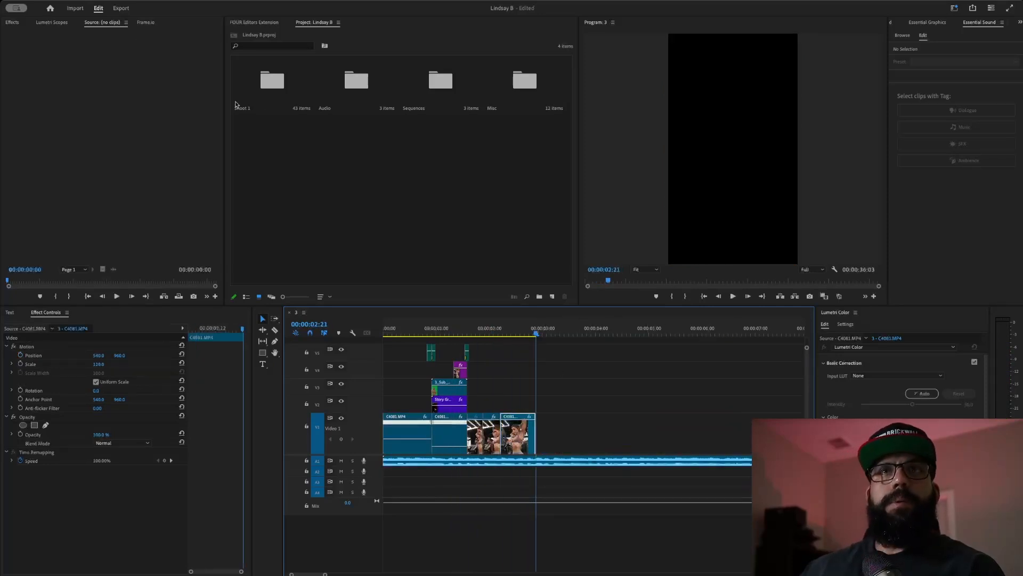
# - Open the Shoot 1 bin, enlarge its thumbnails, and load C4081.MP4 into the Source monitor
pyautogui.doubleClick(272, 82)
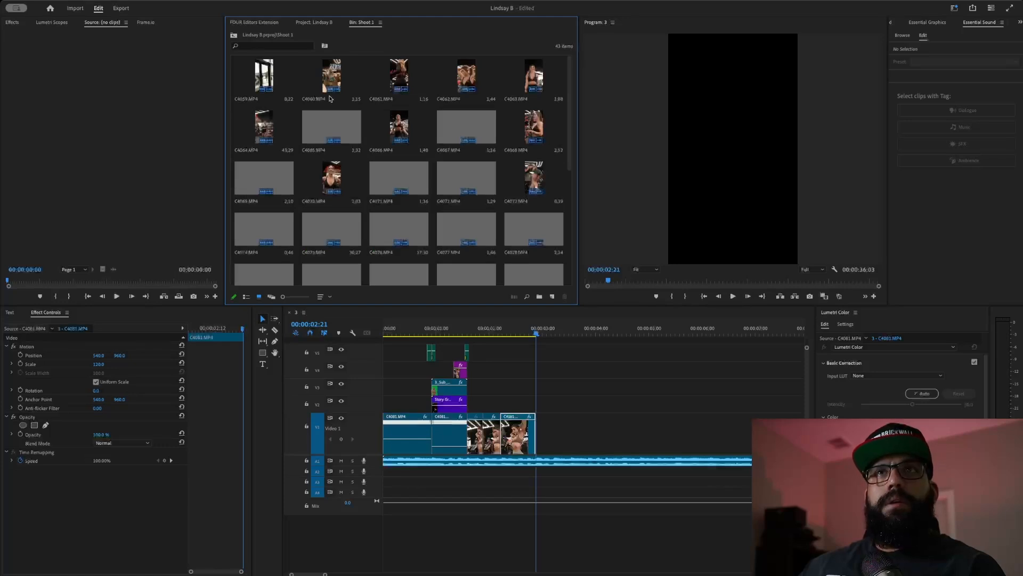
pyautogui.moveTo(283, 297); pyautogui.dragTo(301, 298)
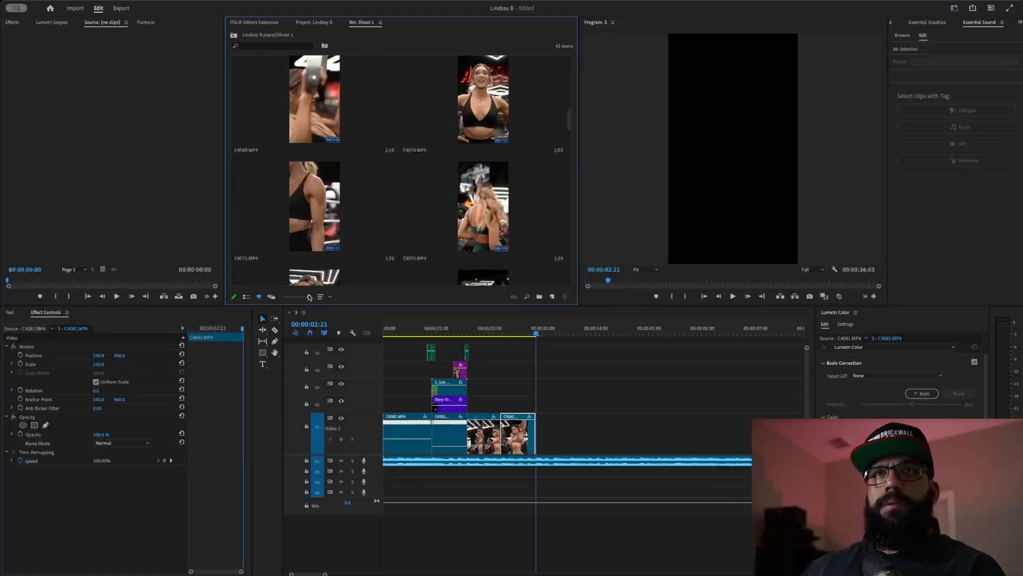
pyautogui.scroll(-6, 400, 138)
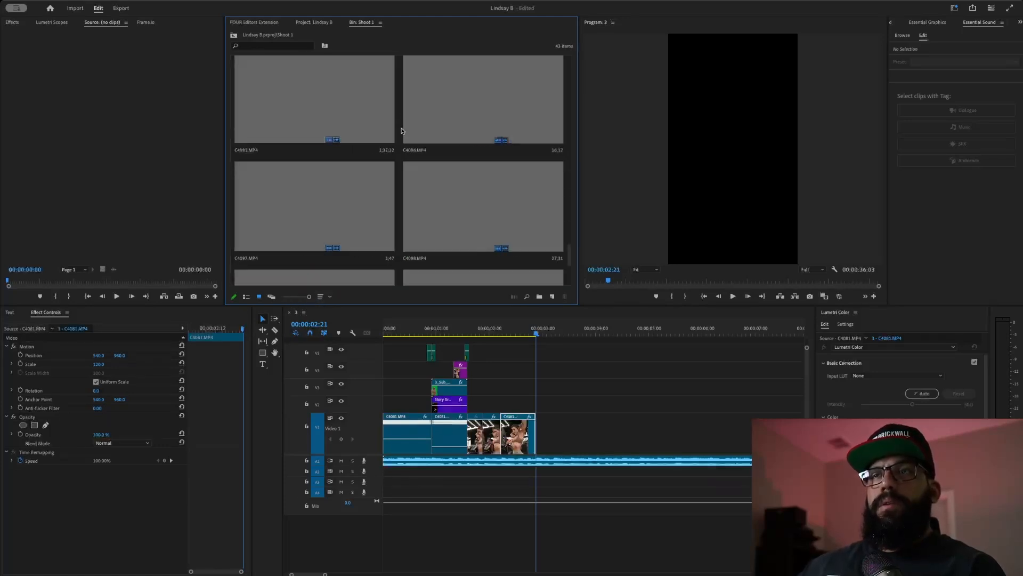
pyautogui.scroll(2, 402, 131)
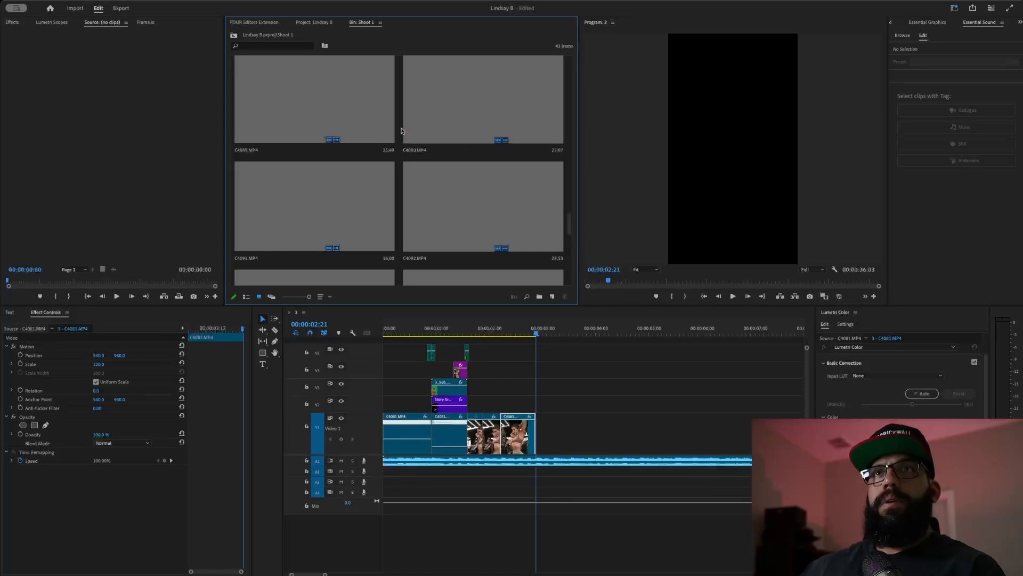
pyautogui.scroll(5, 402, 130)
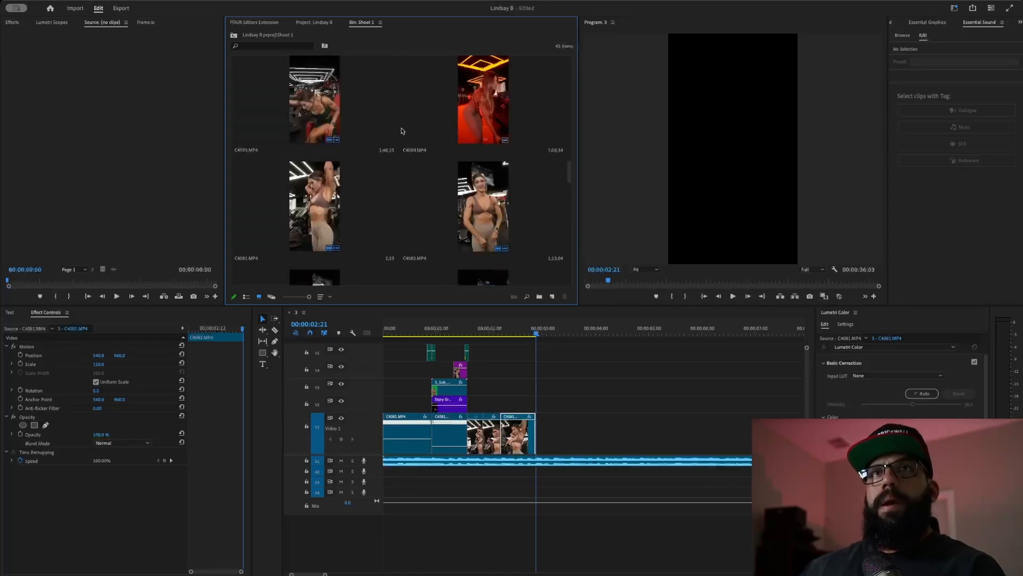
pyautogui.scroll(1, 403, 131)
pyautogui.scroll(-2, 402, 131)
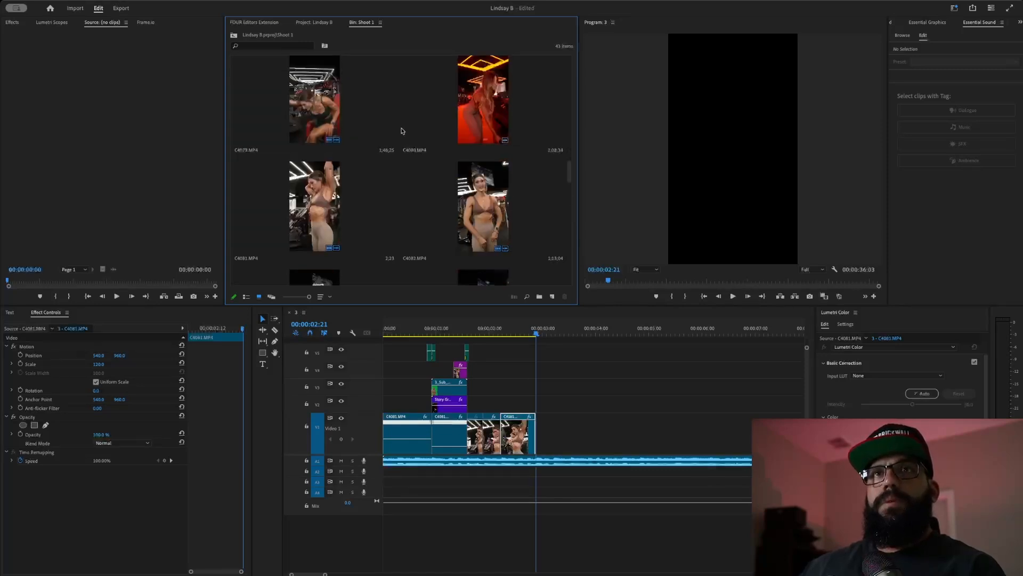
pyautogui.doubleClick(327, 186)
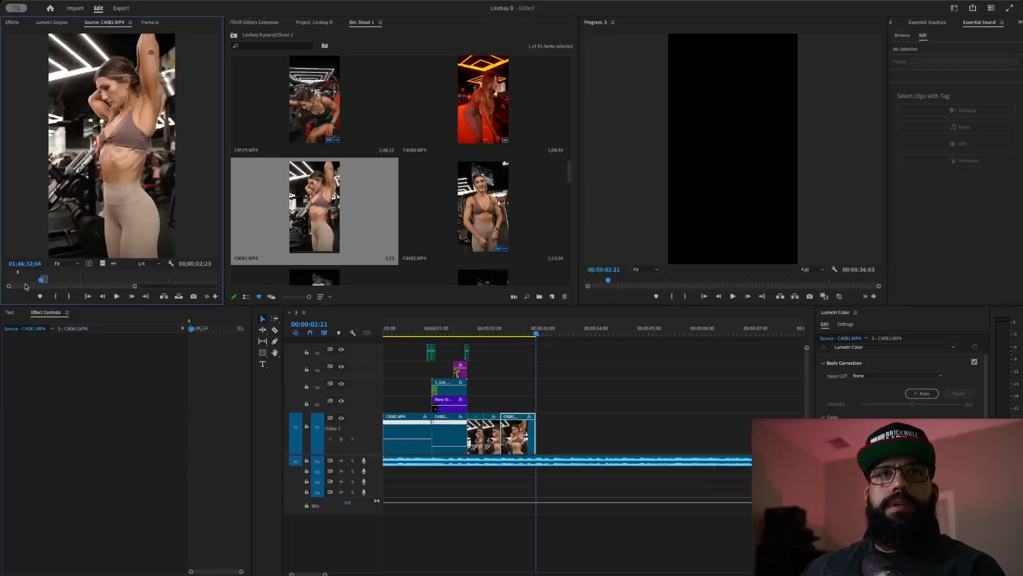
# - Mark In and Out on C4081.MP4 and drag its video only onto the end of V1
pyautogui.moveTo(43, 281); pyautogui.dragTo(77, 299)
pyautogui.press('i')
pyautogui.press('space')
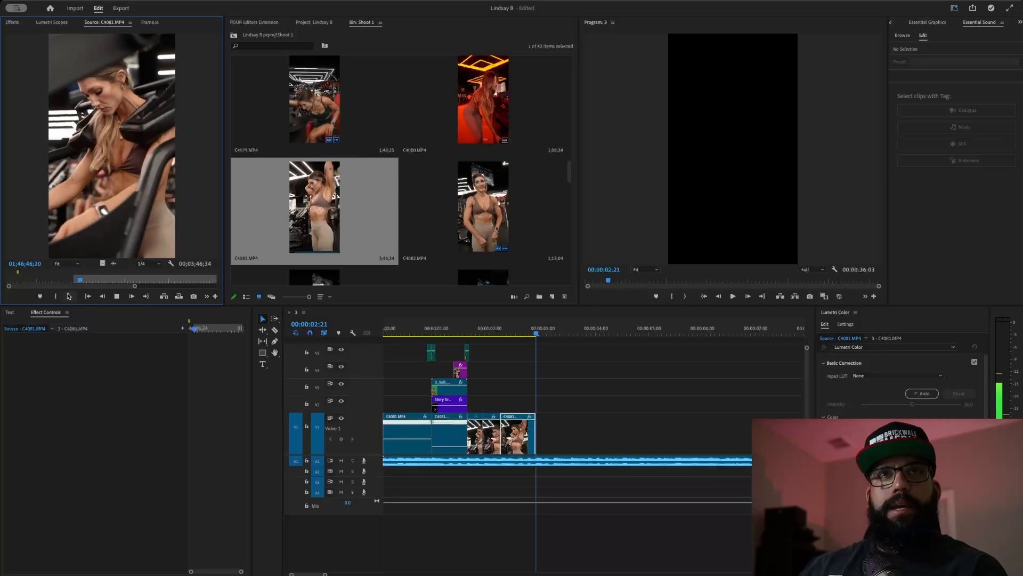
pyautogui.click(69, 296)
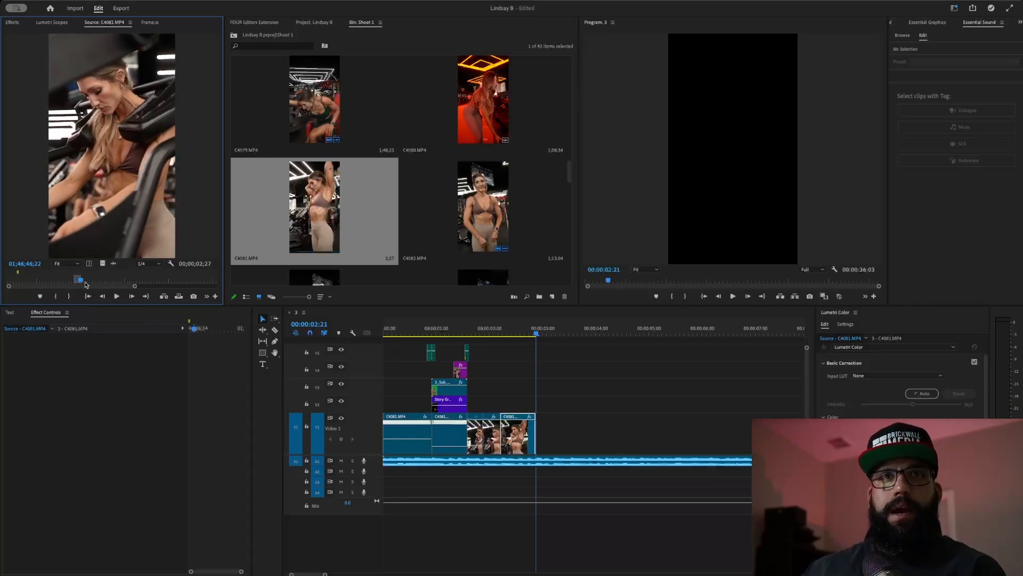
pyautogui.moveTo(103, 263); pyautogui.dragTo(544, 433)
pyautogui.click(496, 330)
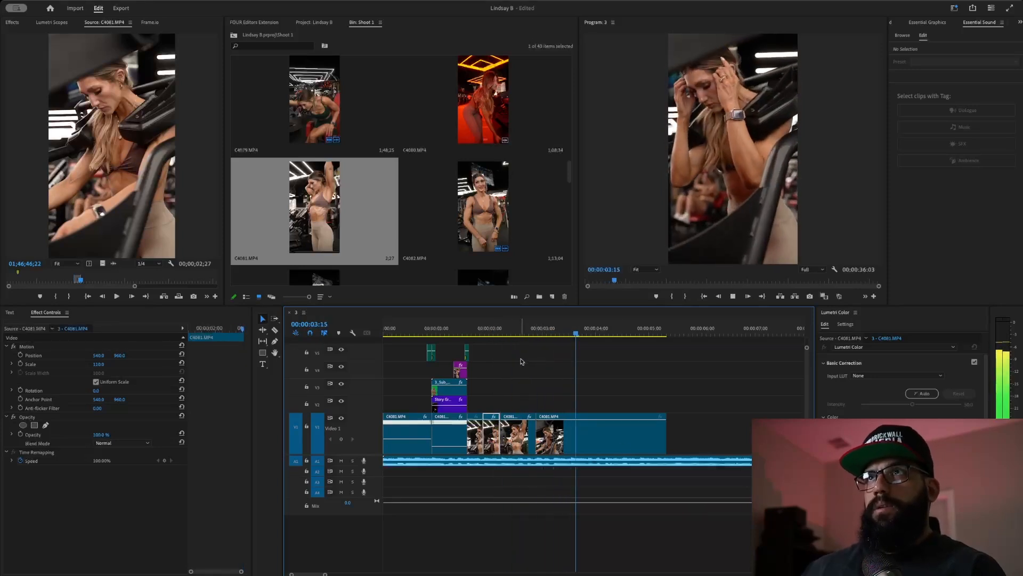
# - Ripple-trim the new C4081 clip's start 11 frames later
pyautogui.press('space')
pyautogui.click(500, 331)
pyautogui.press('space')
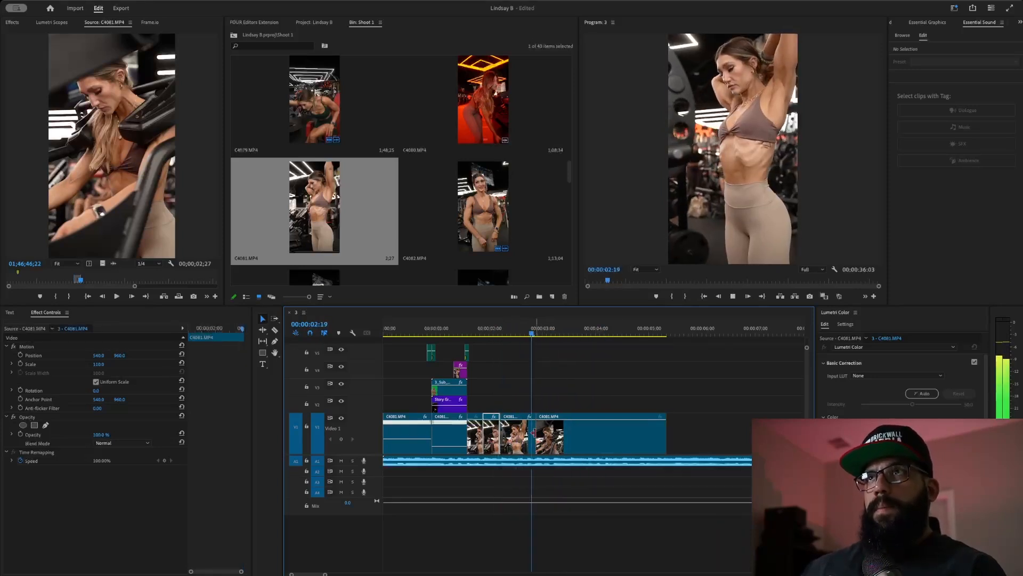
pyautogui.press('space')
pyautogui.moveTo(541, 437); pyautogui.dragTo(538, 437)
pyautogui.moveTo(530, 336); pyautogui.dragTo(561, 361)
pyautogui.moveTo(541, 441); pyautogui.dragTo(568, 441)
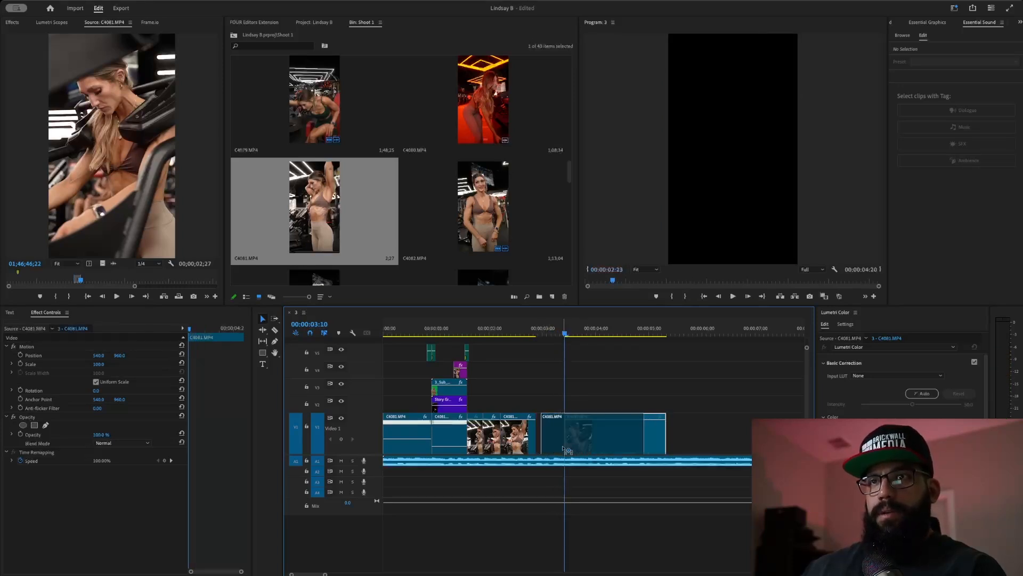
# - Enlarge the trimmed clip to 120% scale and replay the cut several times
pyautogui.click(507, 337)
pyautogui.press('space')
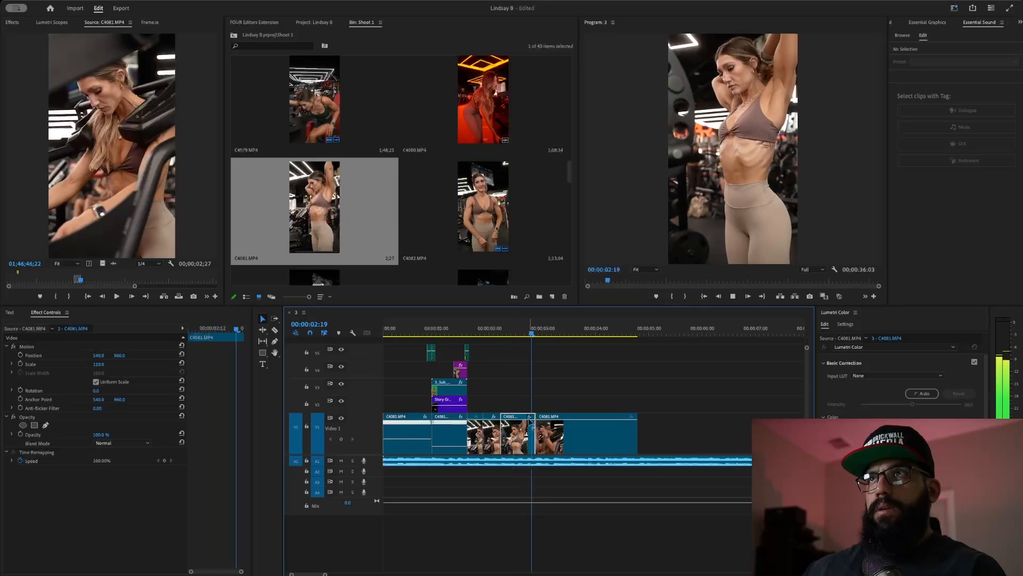
pyautogui.press('space')
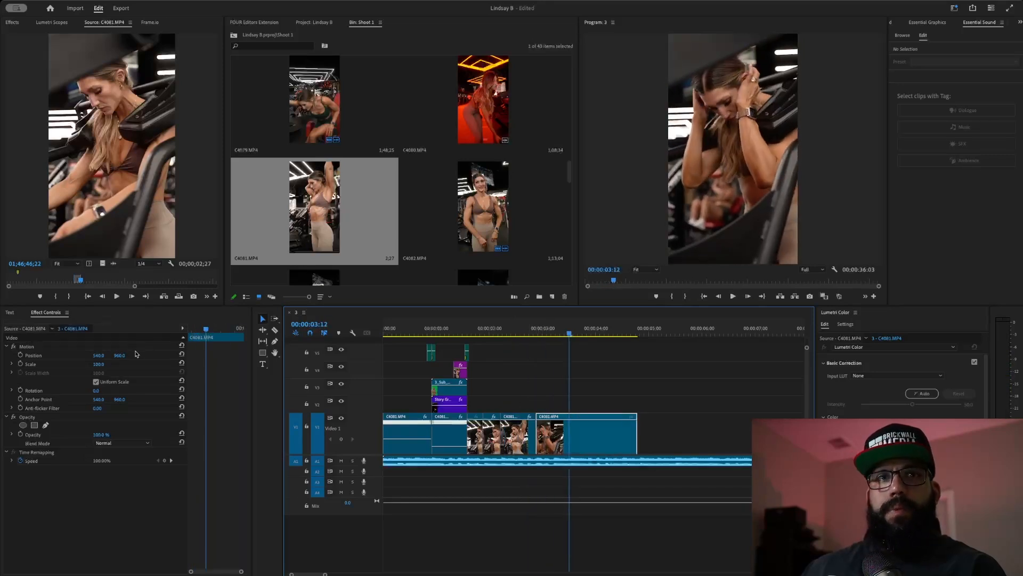
pyautogui.moveTo(100, 364); pyautogui.dragTo(111, 364)
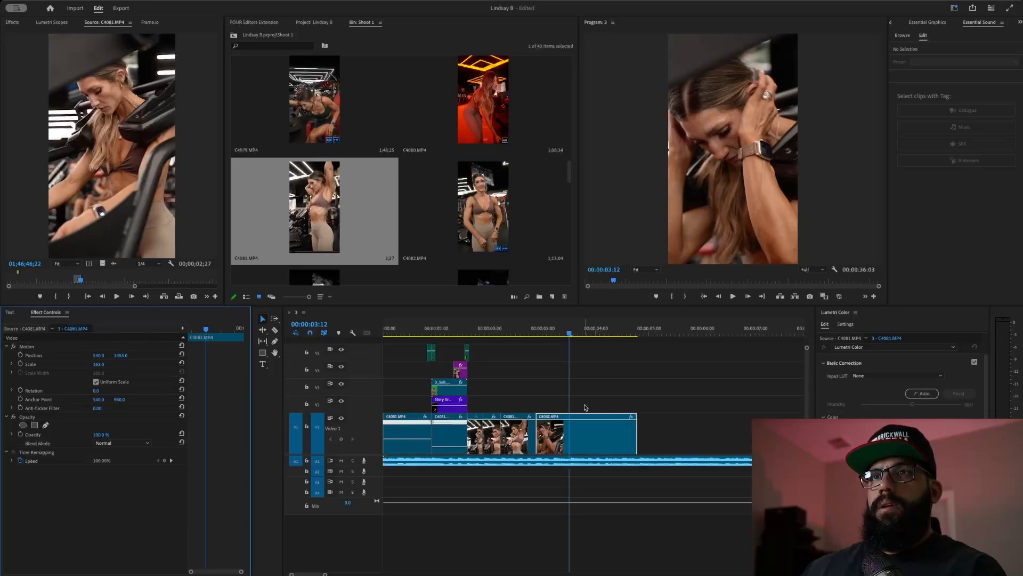
pyautogui.click(490, 329)
pyautogui.press('space')
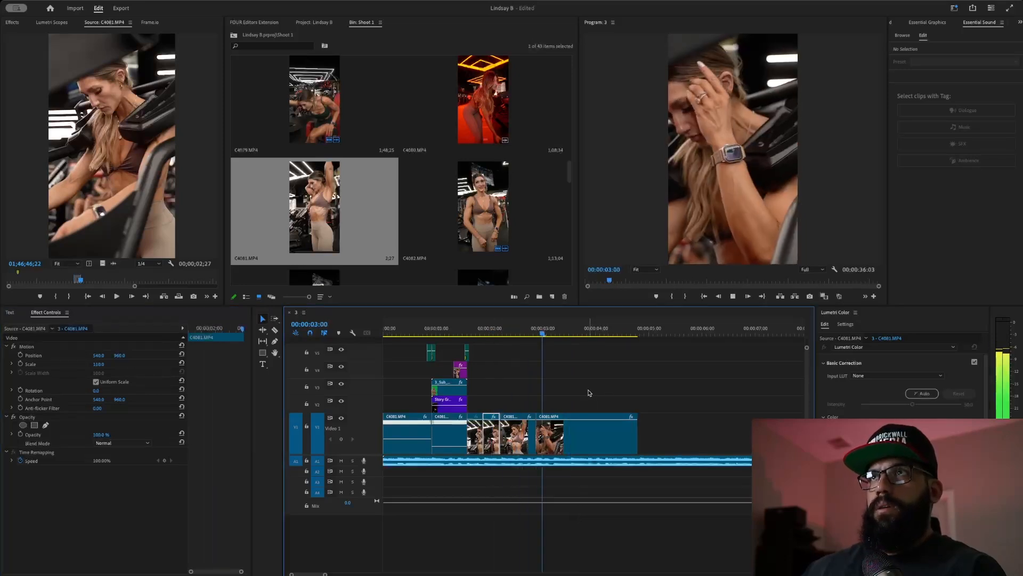
pyautogui.press('space')
pyautogui.click(496, 335)
pyautogui.press('space')
pyautogui.click(485, 328)
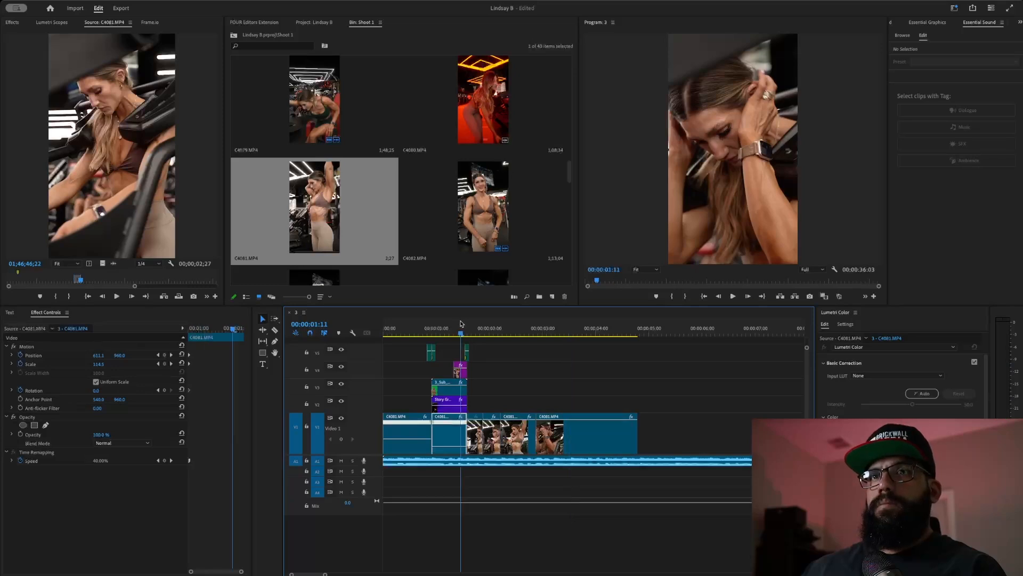
pyautogui.press('space')
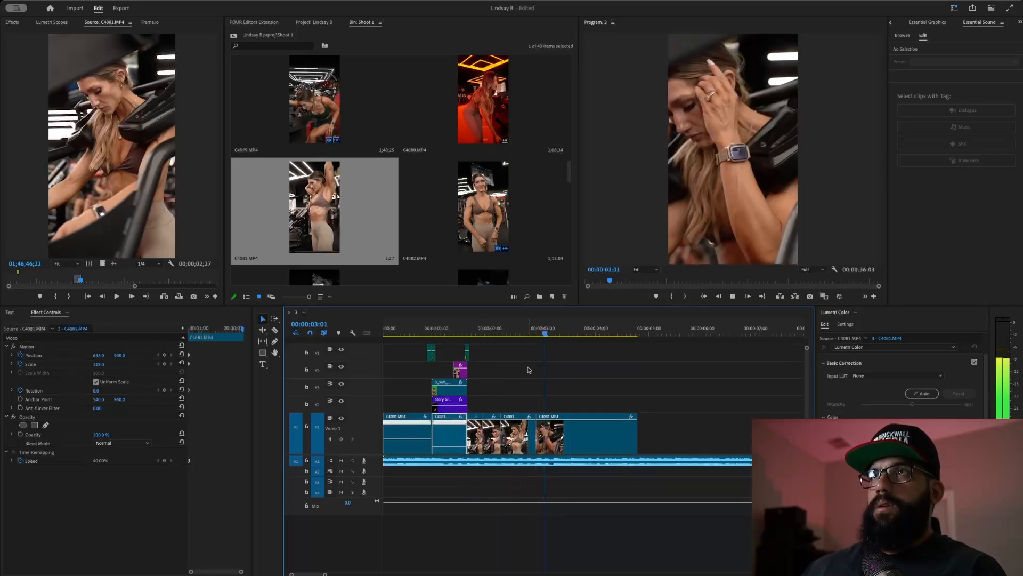
pyautogui.press('space')
# - Trim the last clip's end back so the sequence ends at 00:00:03:04
pyautogui.click(472, 332)
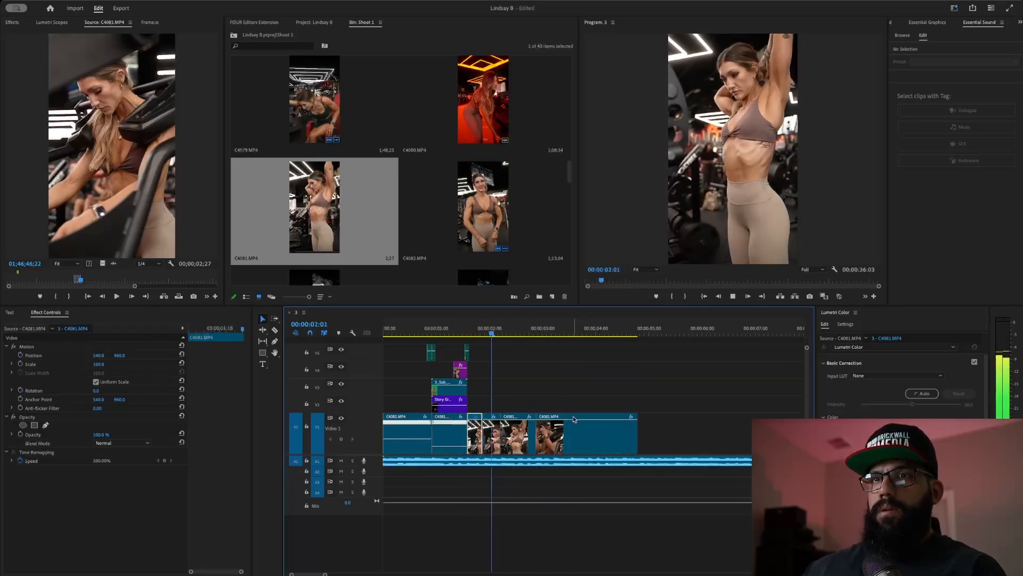
pyautogui.press('space')
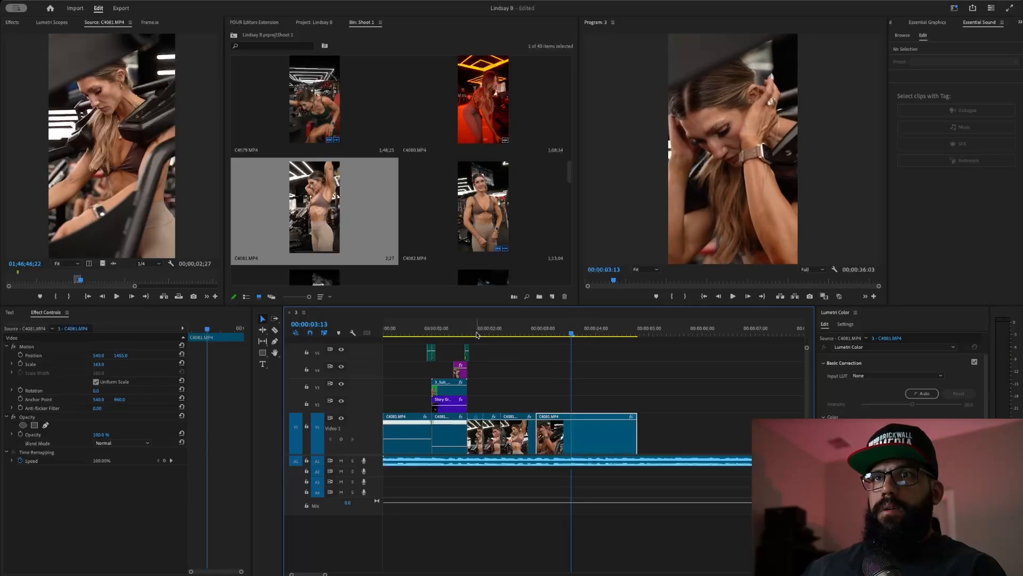
pyautogui.click(469, 330)
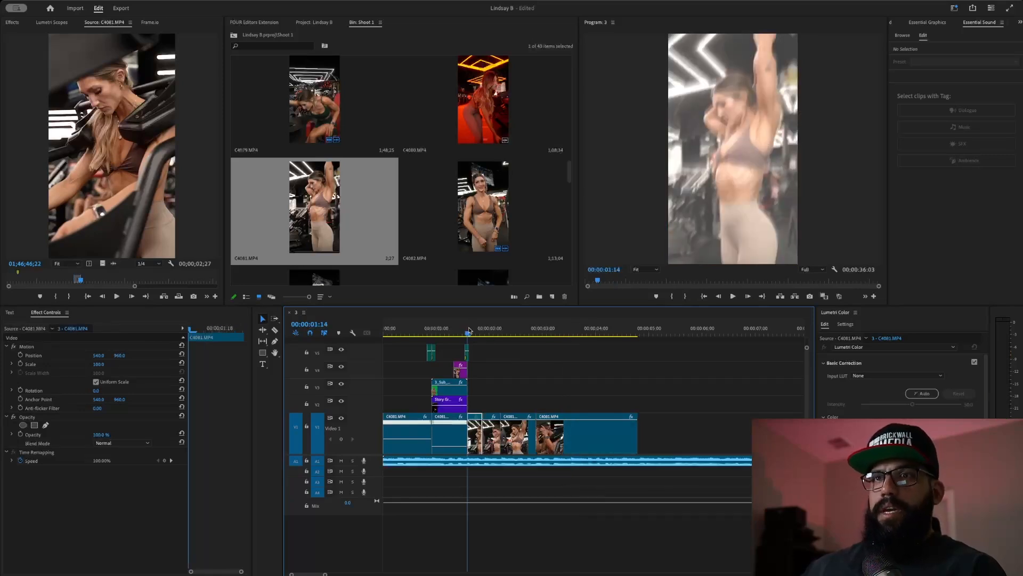
pyautogui.press('space')
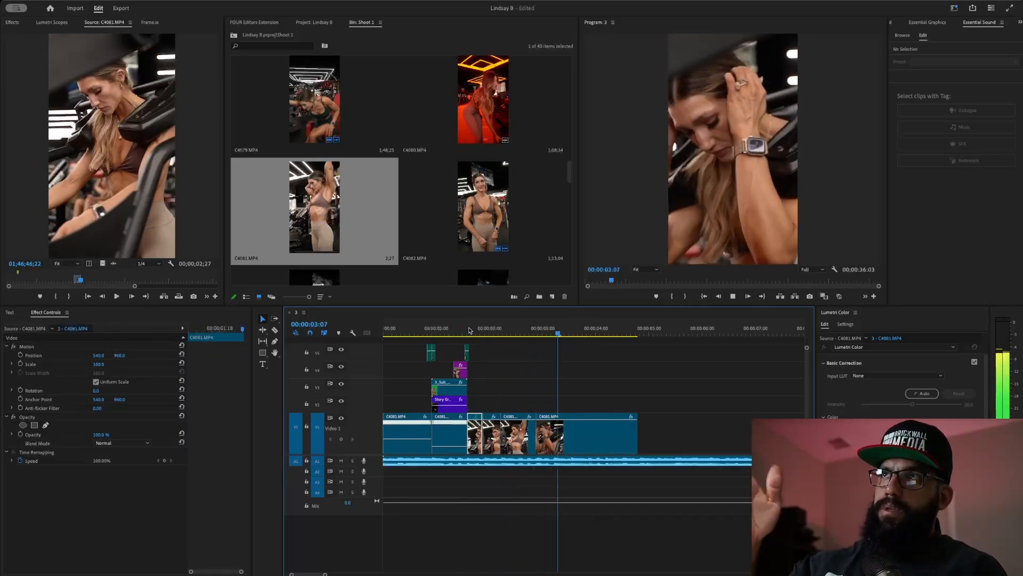
pyautogui.press('space')
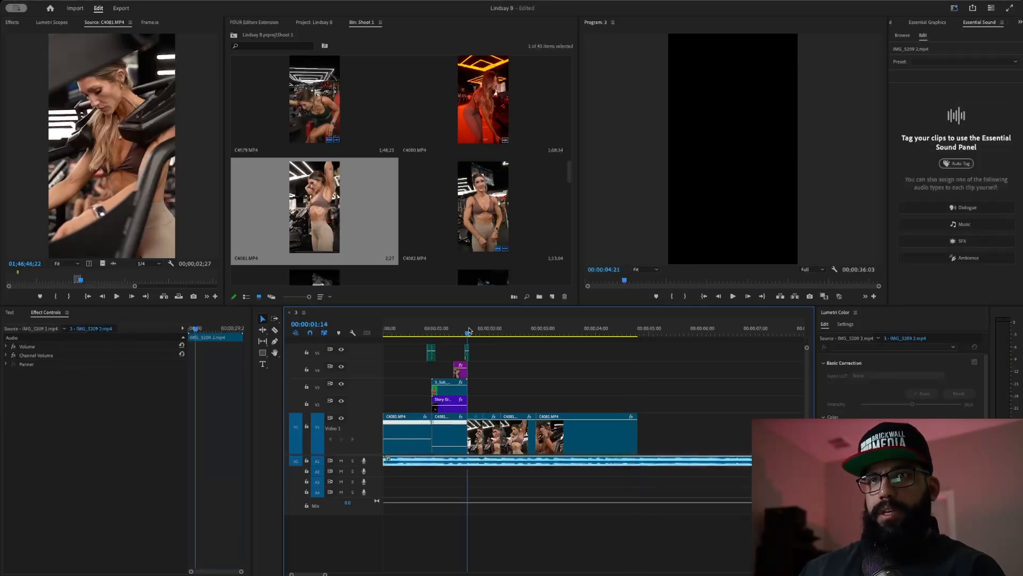
pyautogui.click(469, 330)
pyautogui.press('space')
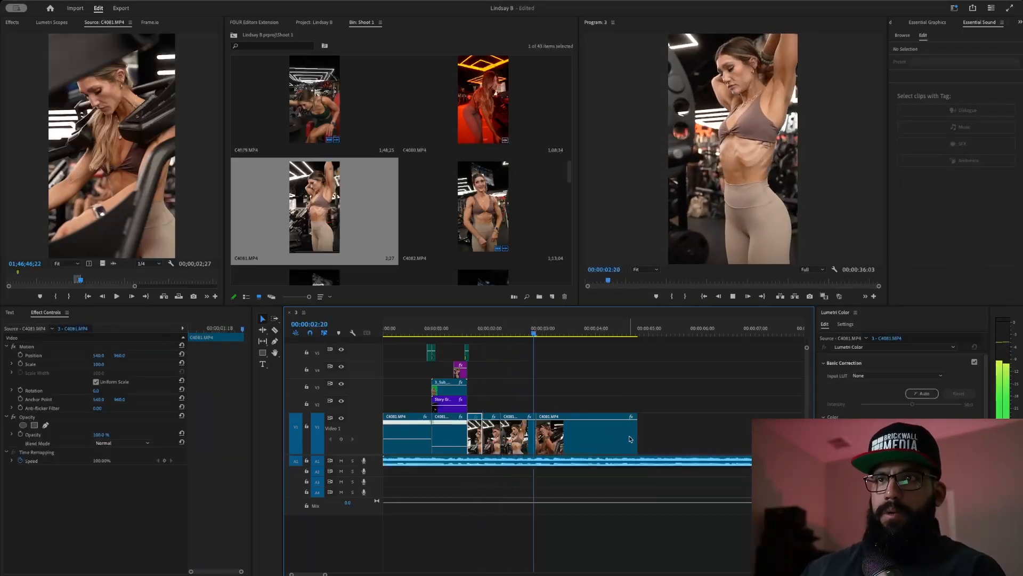
pyautogui.press('space')
pyautogui.moveTo(637, 435); pyautogui.dragTo(548, 463)
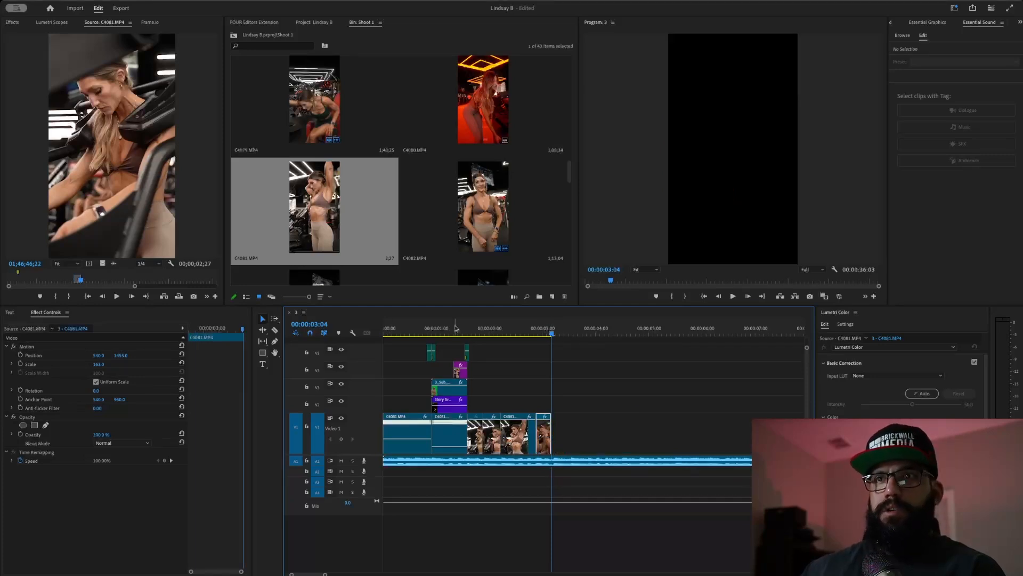
pyautogui.moveTo(81, 280)
pyautogui.mouseDown()
pyautogui.moveTo(101, 282)
pyautogui.moveTo(90, 297)
pyautogui.mouseUp()
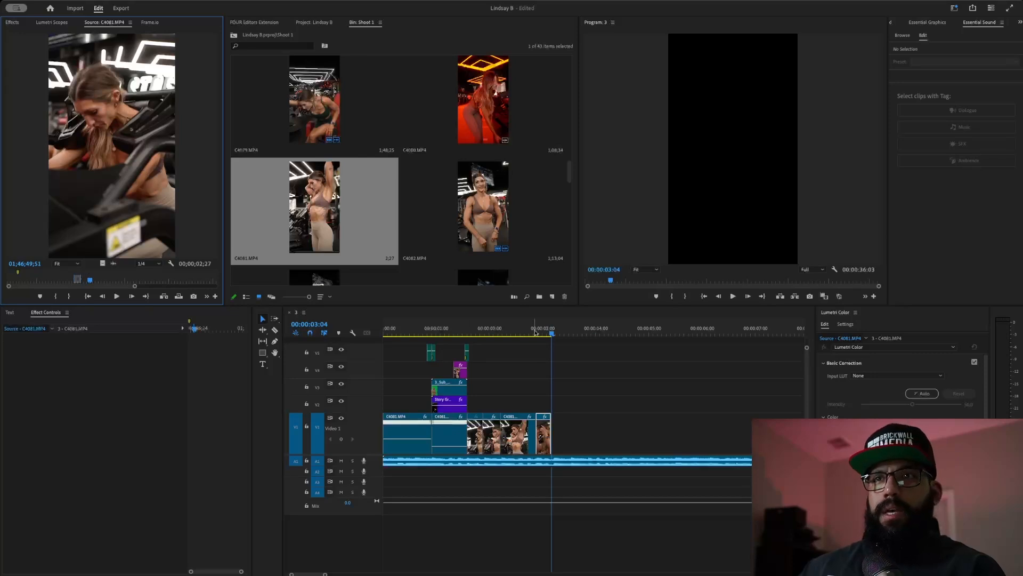
# - Mark a 43-frame padded-machine shot in C4081 and overwrite it at the end of V1
pyautogui.click(480, 331)
pyautogui.moveTo(480, 331); pyautogui.dragTo(539, 342)
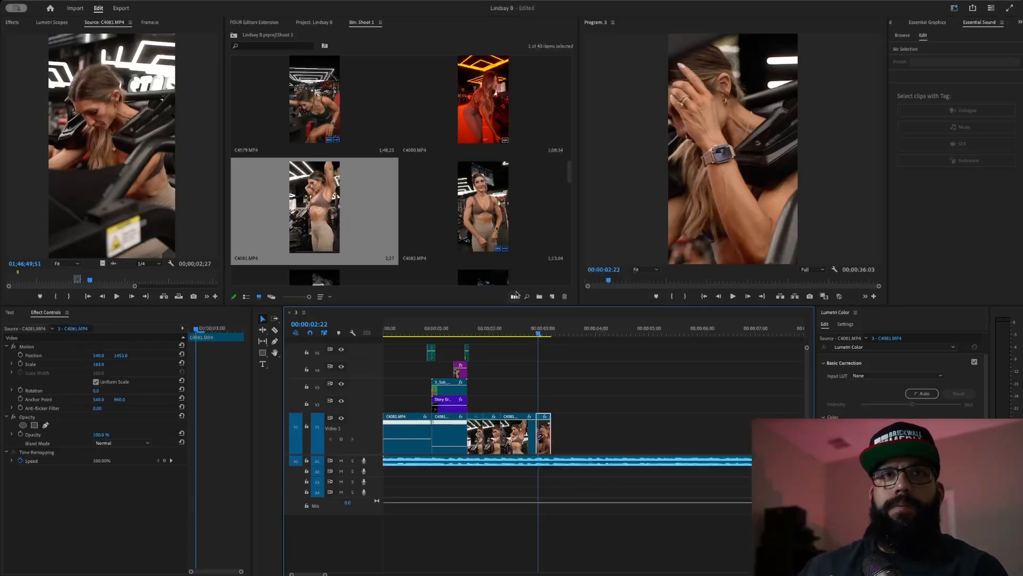
pyautogui.moveTo(91, 281); pyautogui.dragTo(98, 283)
pyautogui.press('i')
pyautogui.press('space')
pyautogui.press('o')
pyautogui.press('space')
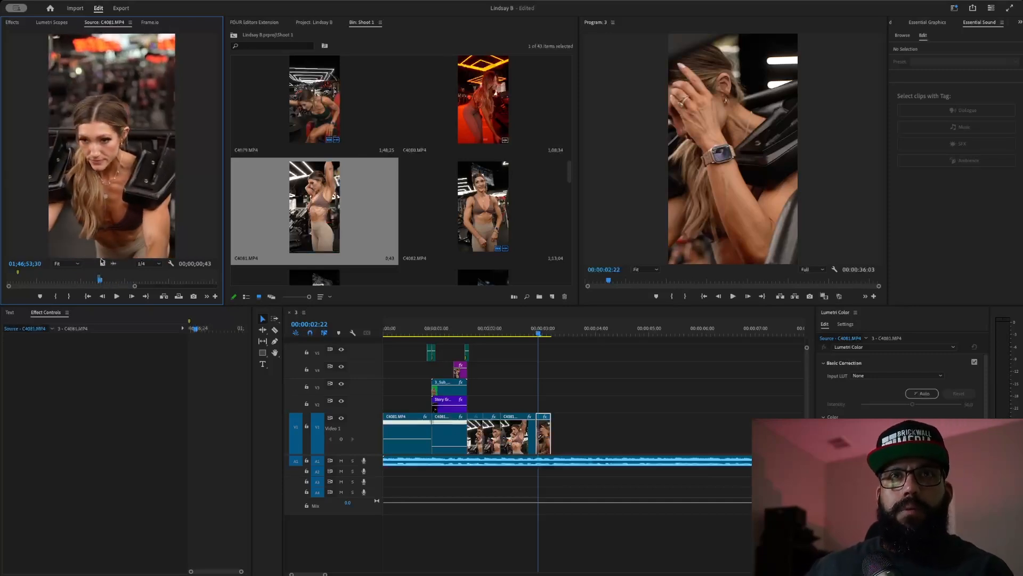
pyautogui.press('.')
# - Trim the new last clip's end back to the playhead and check it at 00:00:03:08
pyautogui.click(494, 331)
pyautogui.press('space')
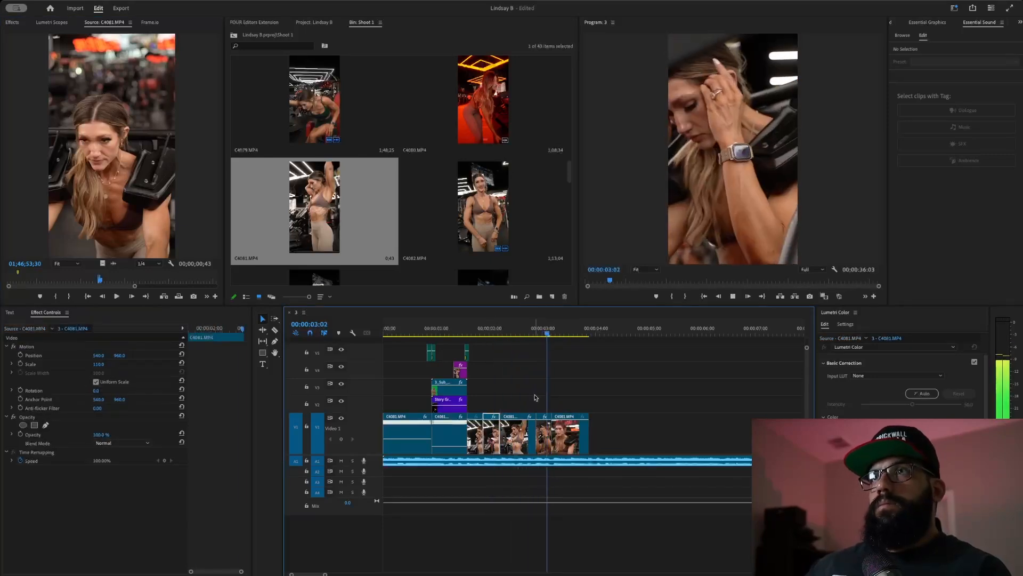
pyautogui.click(515, 331)
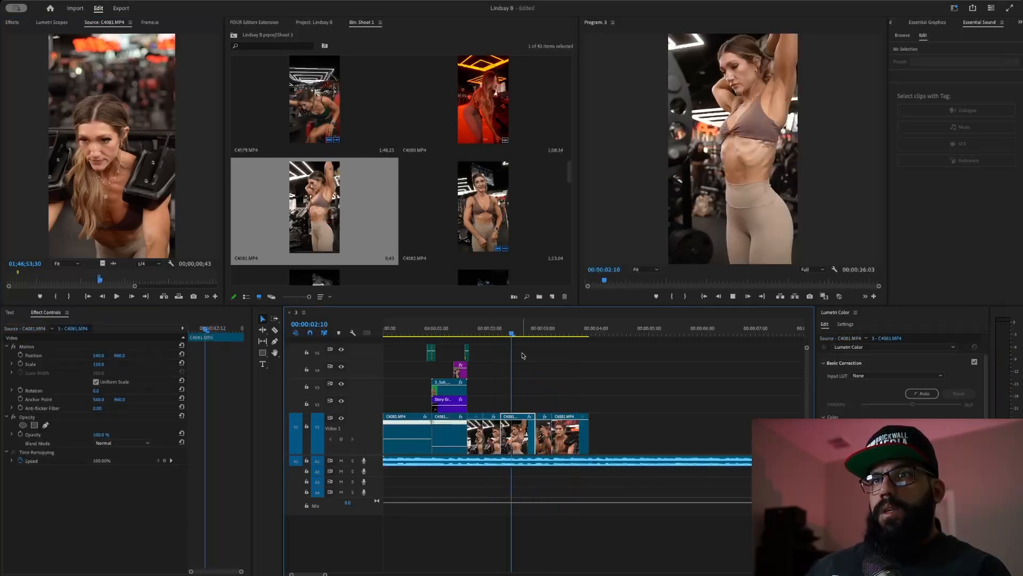
pyautogui.click(583, 441)
pyautogui.moveTo(593, 436); pyautogui.dragTo(576, 435)
pyautogui.moveTo(543, 332); pyautogui.dragTo(561, 335)
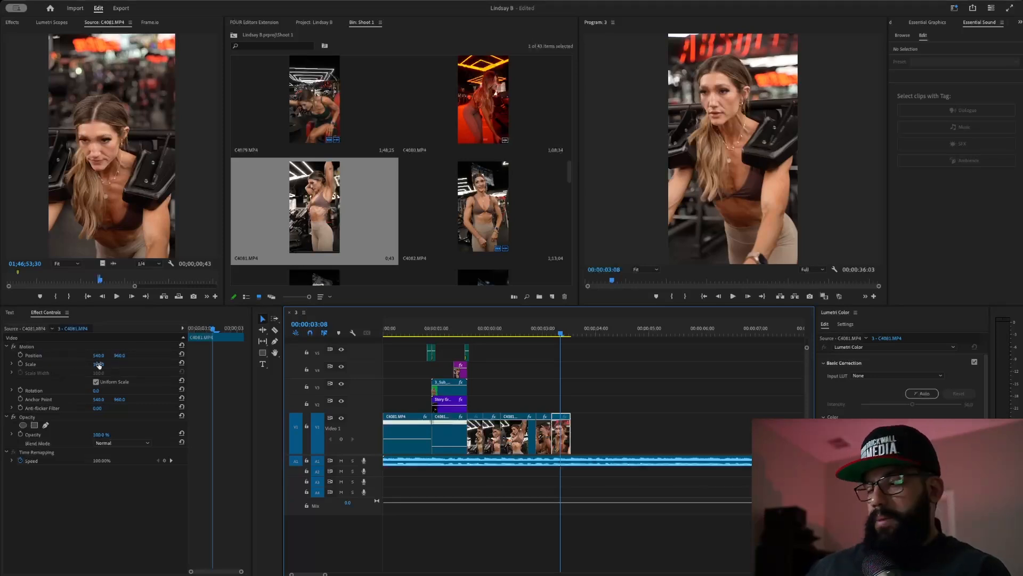
pyautogui.moveTo(99, 364); pyautogui.dragTo(123, 364)
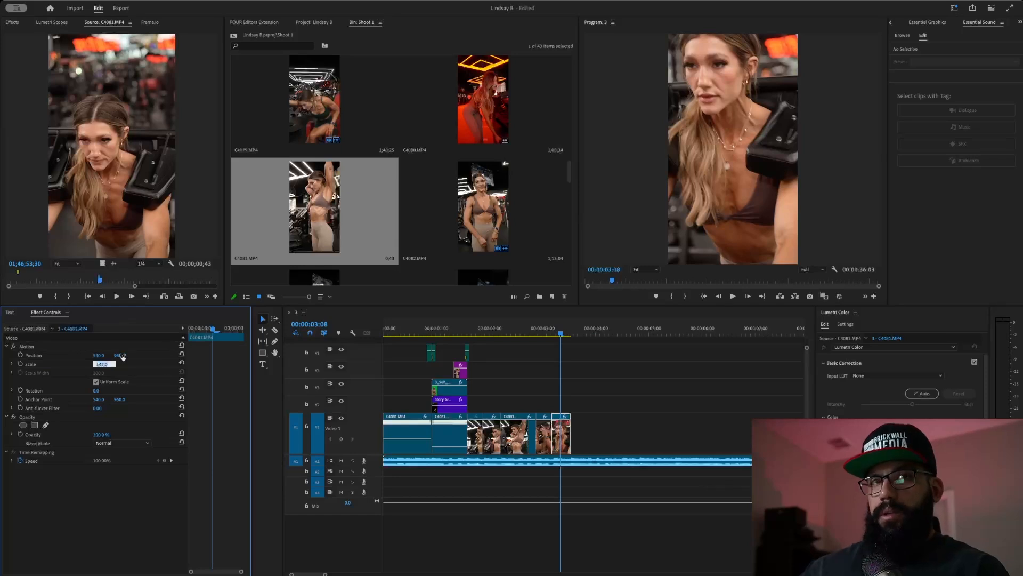
pyautogui.click(136, 368)
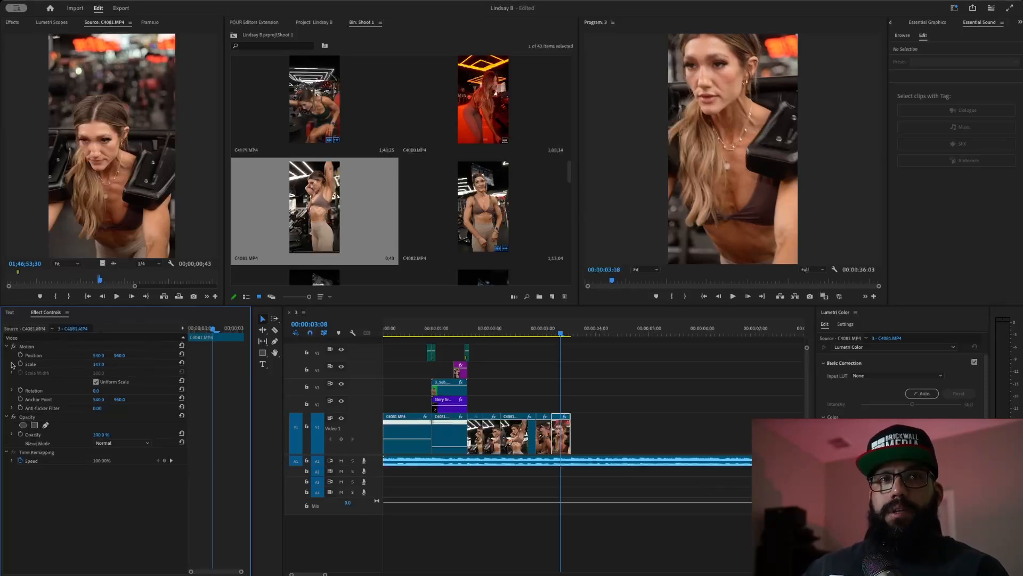
pyautogui.click(34, 365)
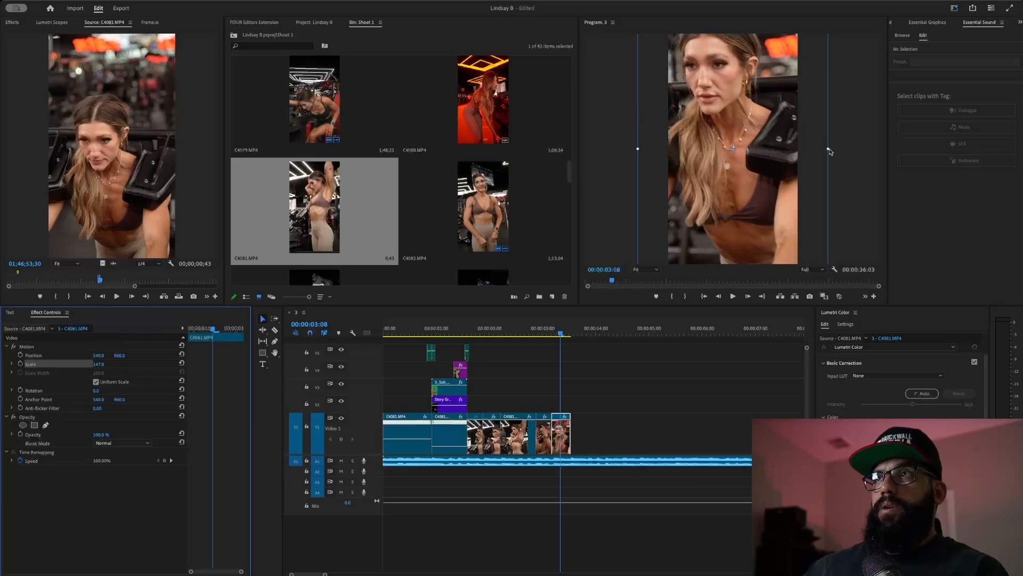
pyautogui.moveTo(828, 148); pyautogui.dragTo(823, 163)
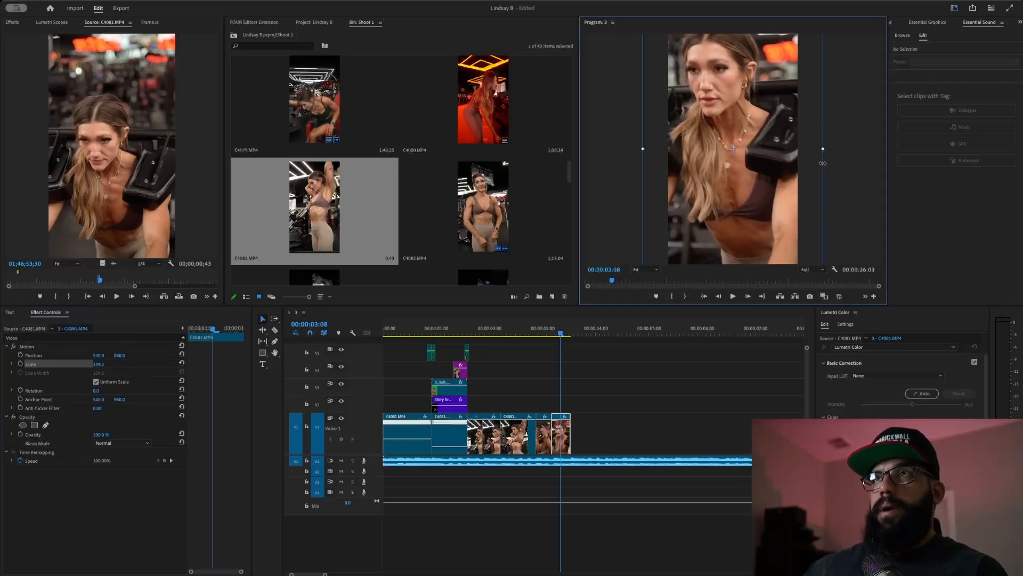
pyautogui.moveTo(752, 142); pyautogui.dragTo(755, 163)
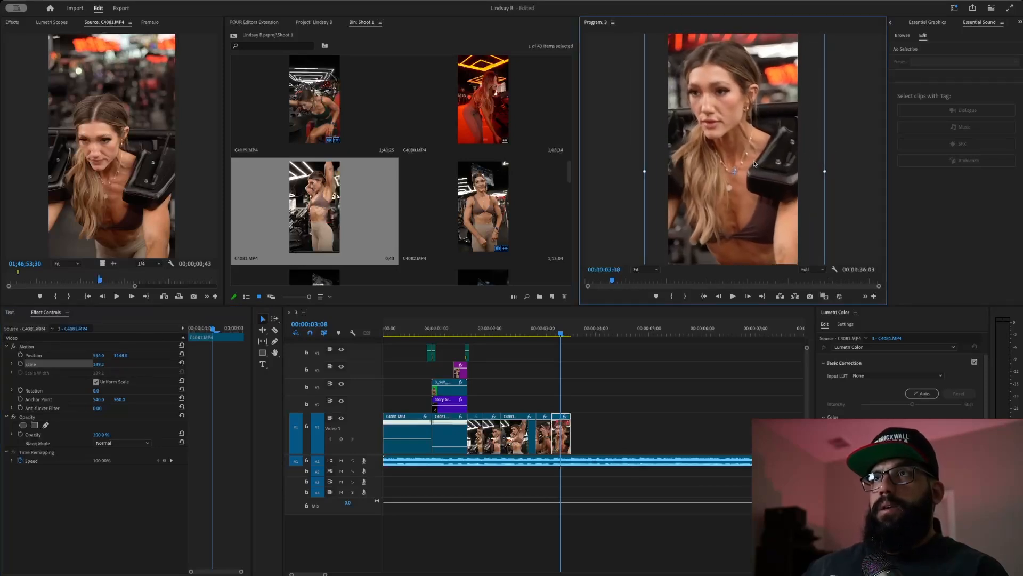
pyautogui.click(523, 335)
pyautogui.press('space')
pyautogui.press('space')
pyautogui.click(505, 336)
pyautogui.press('space')
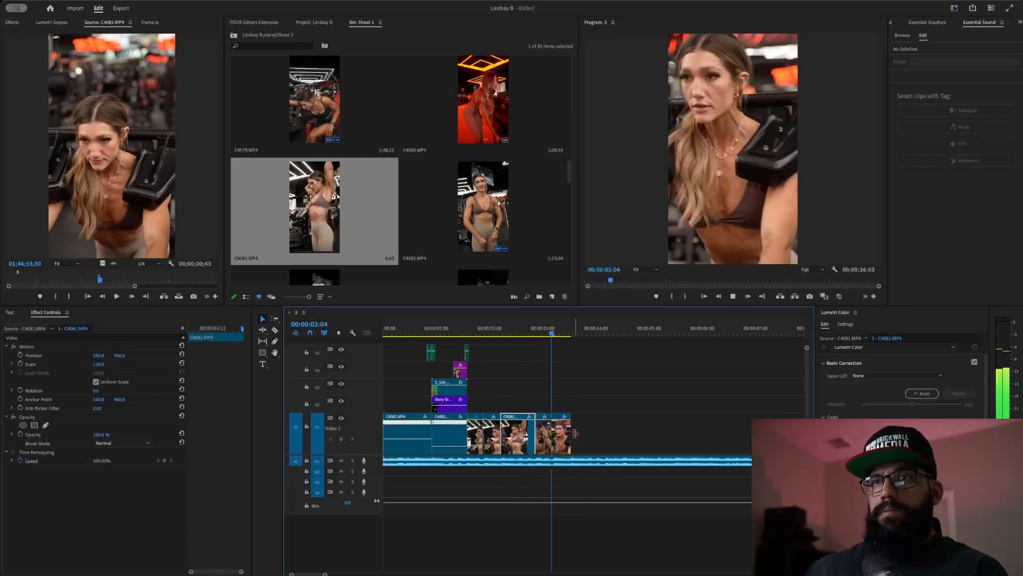
pyautogui.press('space')
pyautogui.click(508, 335)
pyautogui.press('space')
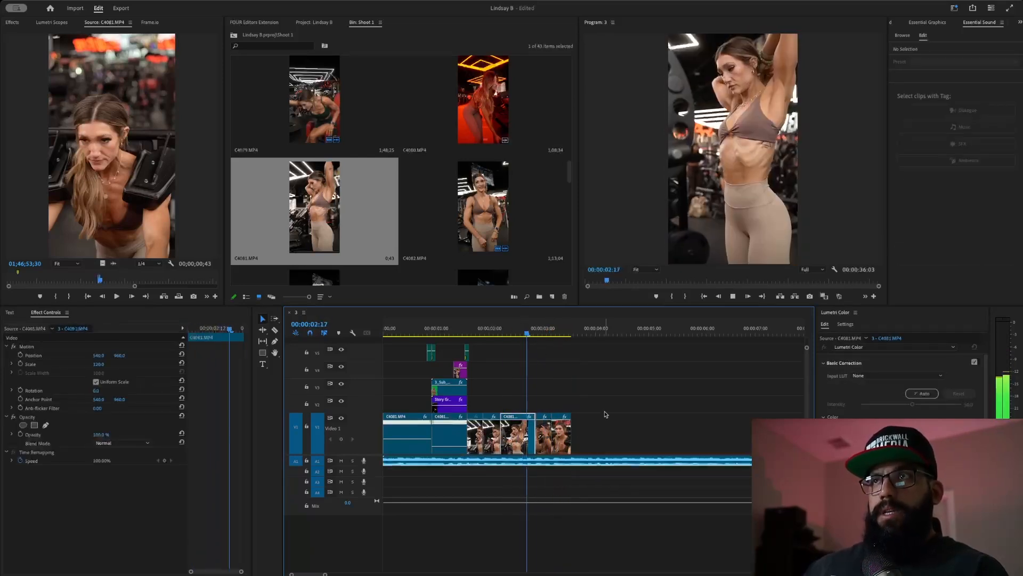
pyautogui.press('space')
pyautogui.click(516, 334)
pyautogui.press('space')
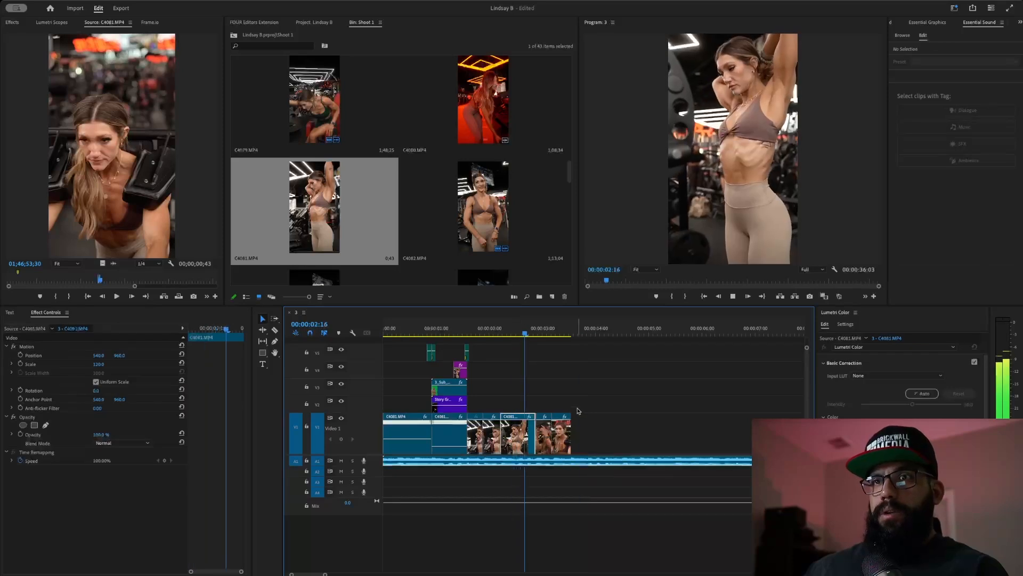
pyautogui.press('space')
pyautogui.click(516, 331)
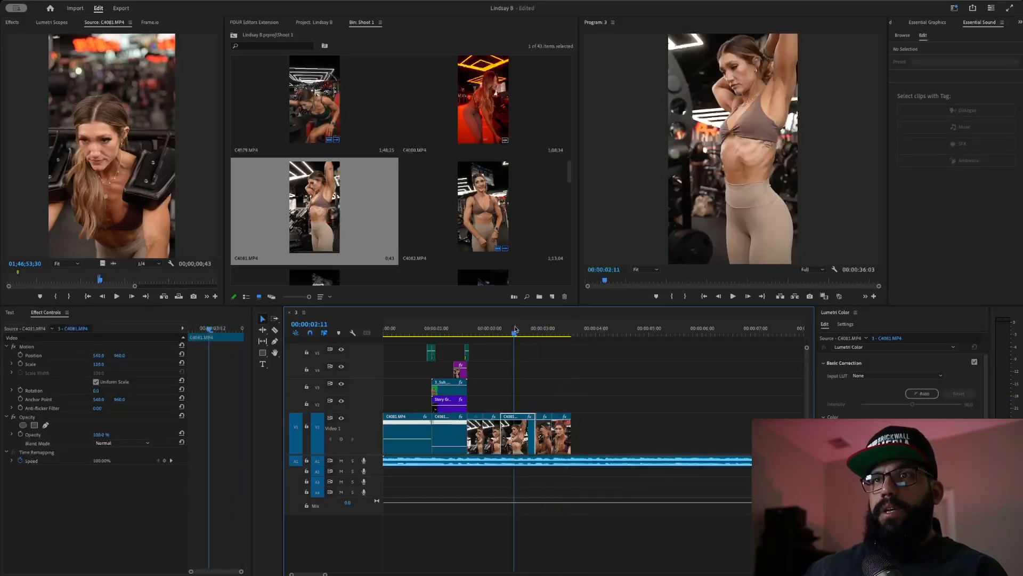
pyautogui.press('space')
pyautogui.press('space')
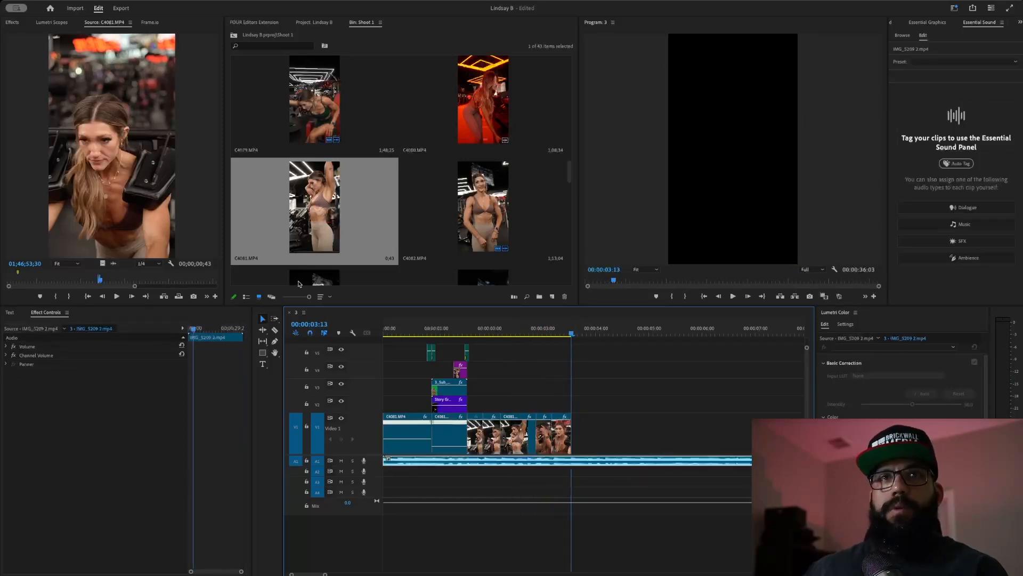
# - Mark In and Out on a C4081 lunge shot and drag it to V1's end
pyautogui.moveTo(102, 281); pyautogui.dragTo(123, 281)
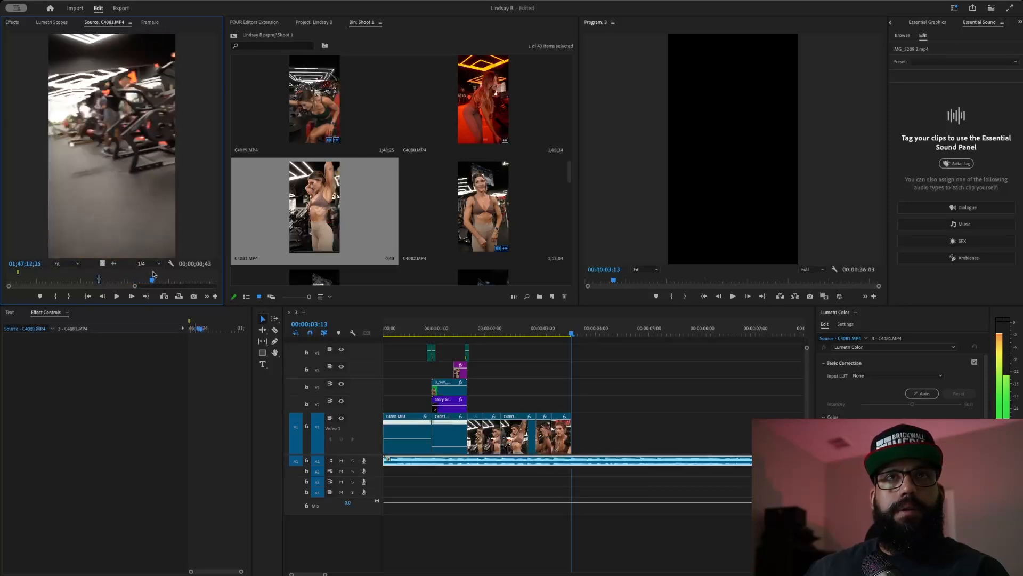
pyautogui.moveTo(152, 277); pyautogui.dragTo(148, 280)
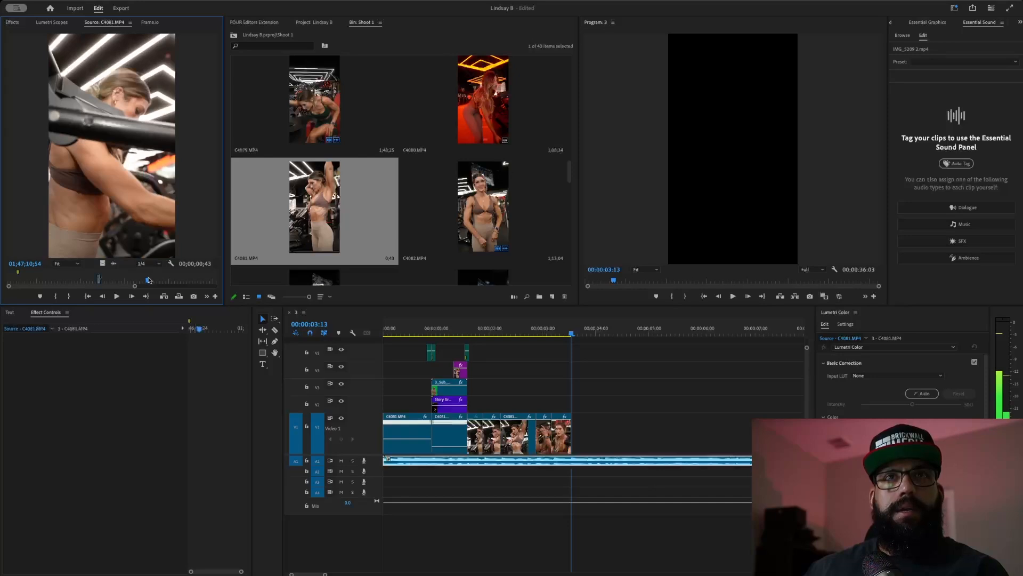
pyautogui.press('i')
pyautogui.press('space')
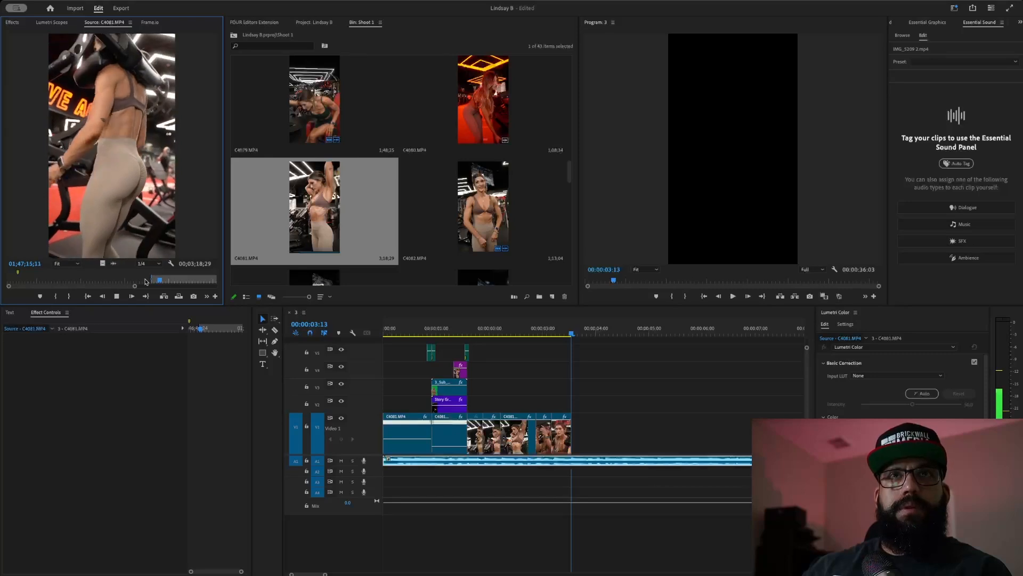
pyautogui.press('o')
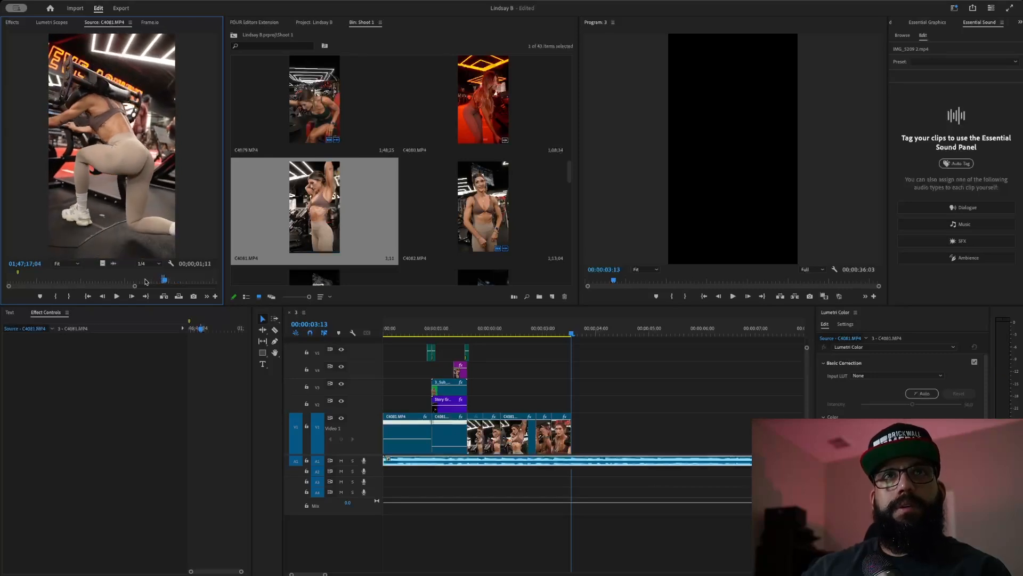
pyautogui.moveTo(102, 264); pyautogui.dragTo(603, 435)
# - Preview the lunge shot and trim its tail back to the playhead
pyautogui.click(526, 334)
pyautogui.press('space')
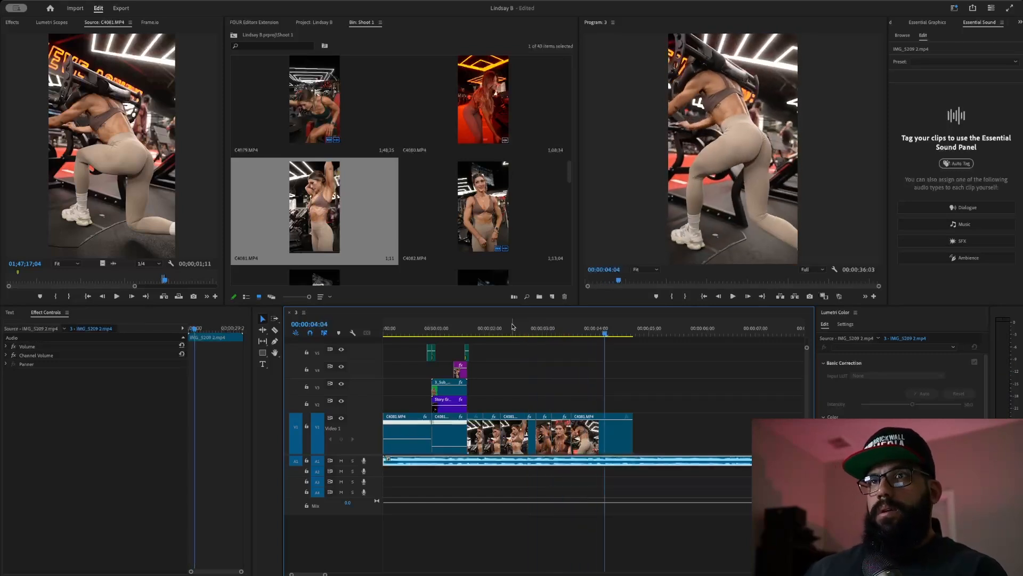
pyautogui.click(529, 333)
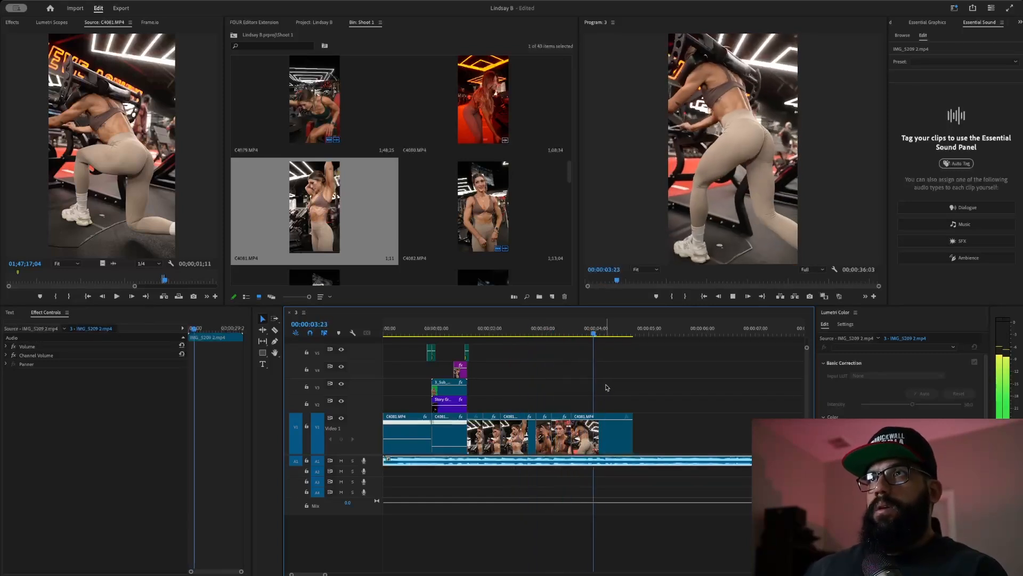
pyautogui.press('space')
pyautogui.click(532, 333)
pyautogui.press('space')
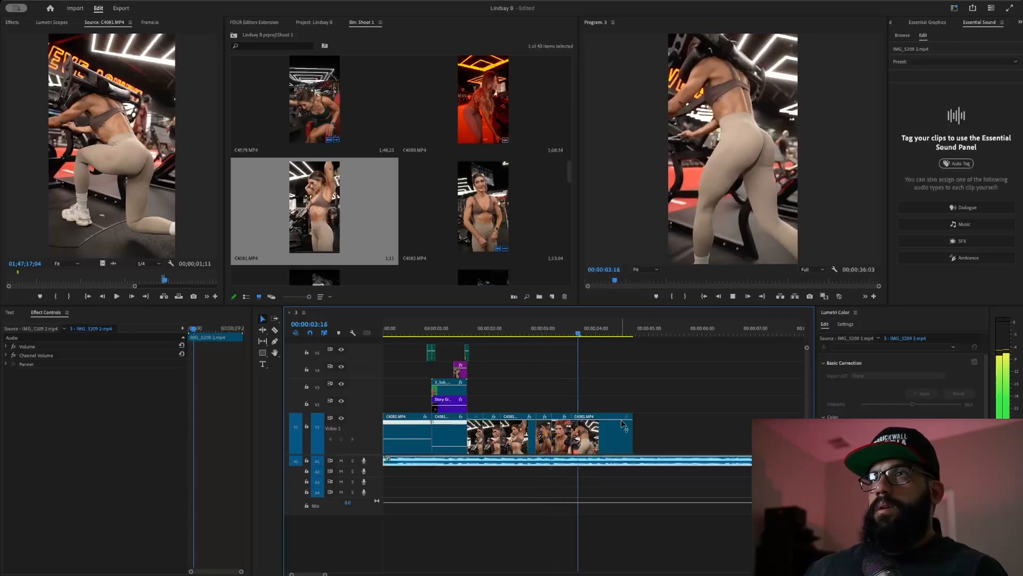
pyautogui.press('space')
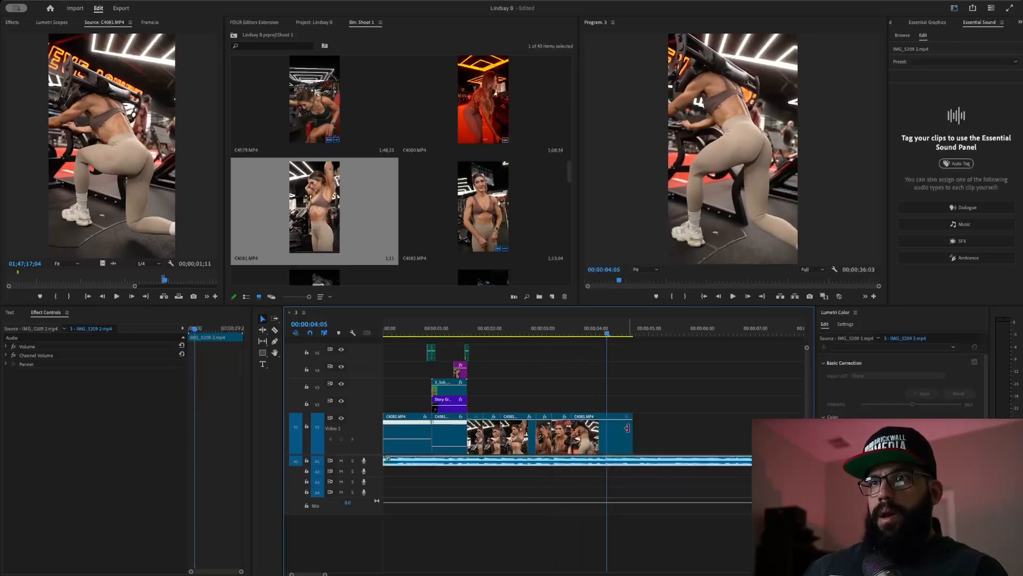
pyautogui.moveTo(632, 433); pyautogui.dragTo(607, 433)
pyautogui.click(545, 334)
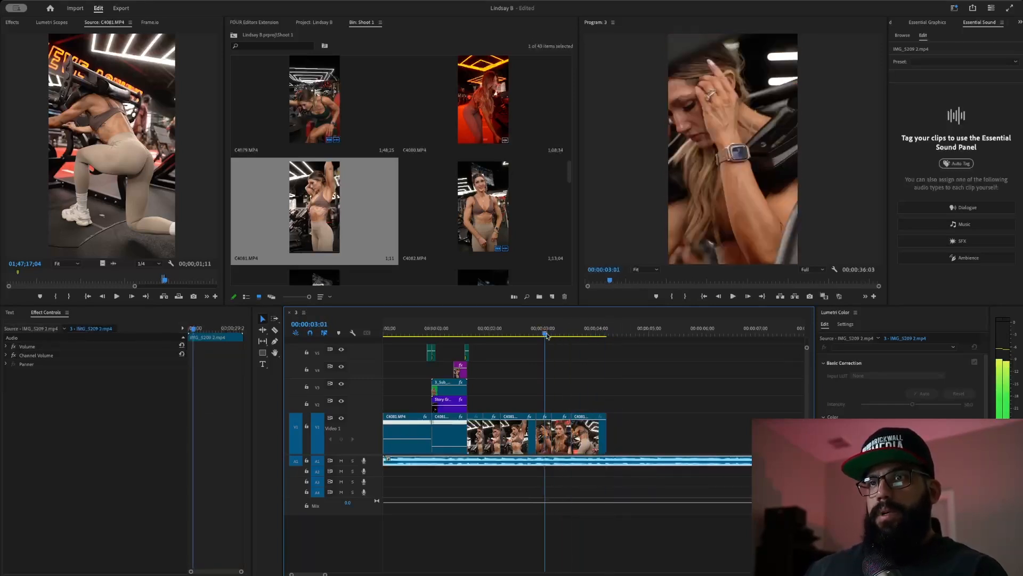
pyautogui.moveTo(546, 335); pyautogui.dragTo(589, 353)
# - Keyframe Position and Scale on the last lunge clip, zooming Scale from 100 to 113
pyautogui.click(593, 421)
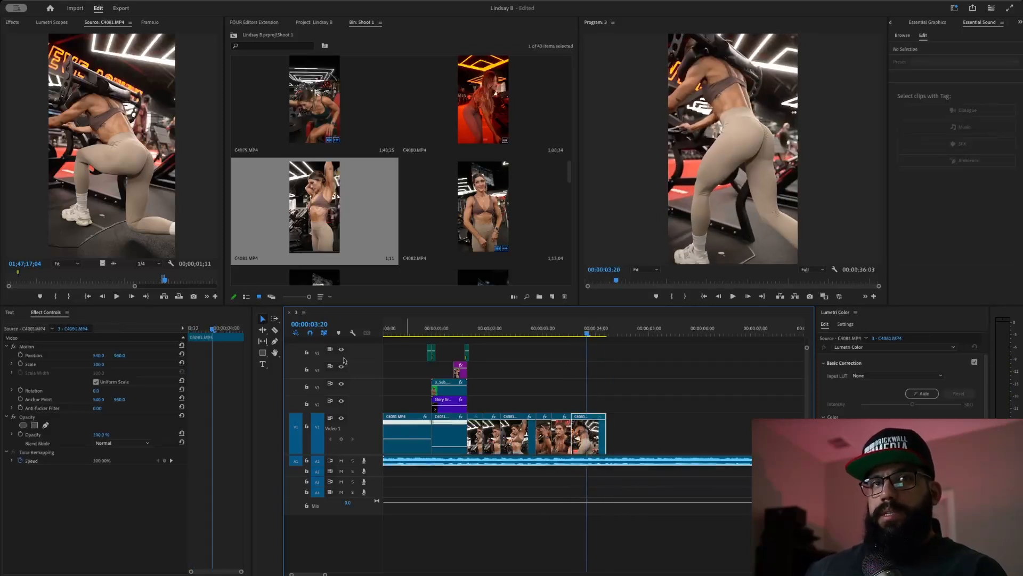
pyautogui.click(21, 355)
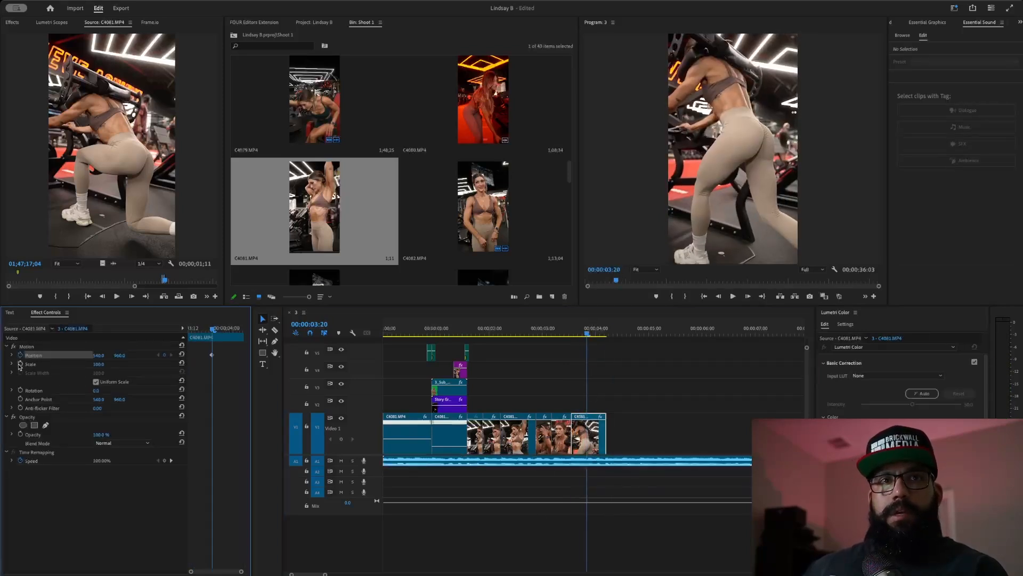
pyautogui.click(20, 363)
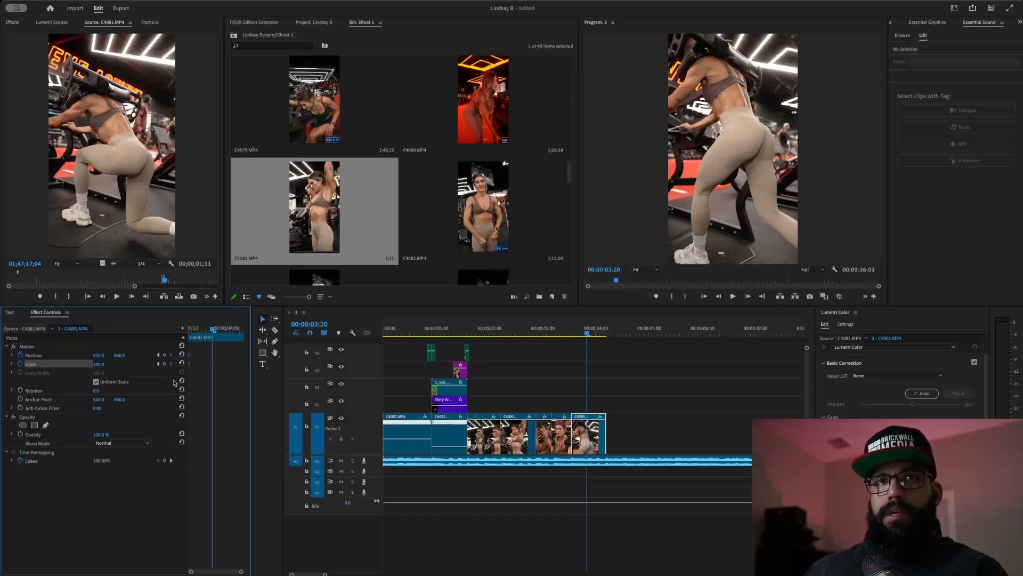
pyautogui.click(237, 329)
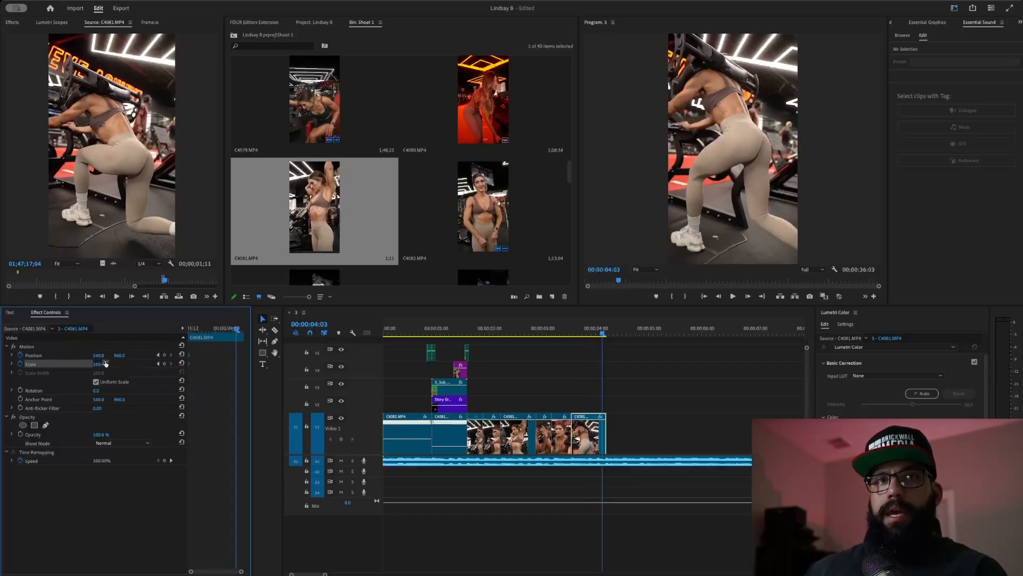
pyautogui.moveTo(102, 365); pyautogui.dragTo(120, 356)
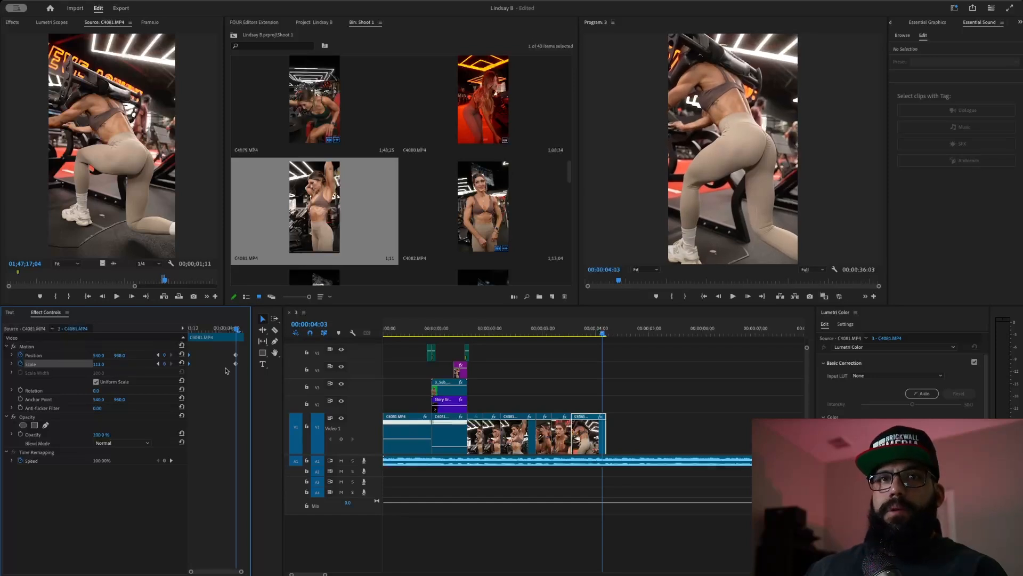
pyautogui.moveTo(228, 345)
pyautogui.mouseDown()
pyautogui.moveTo(243, 372)
pyautogui.moveTo(243, 355)
pyautogui.mouseUp()
pyautogui.click(560, 334)
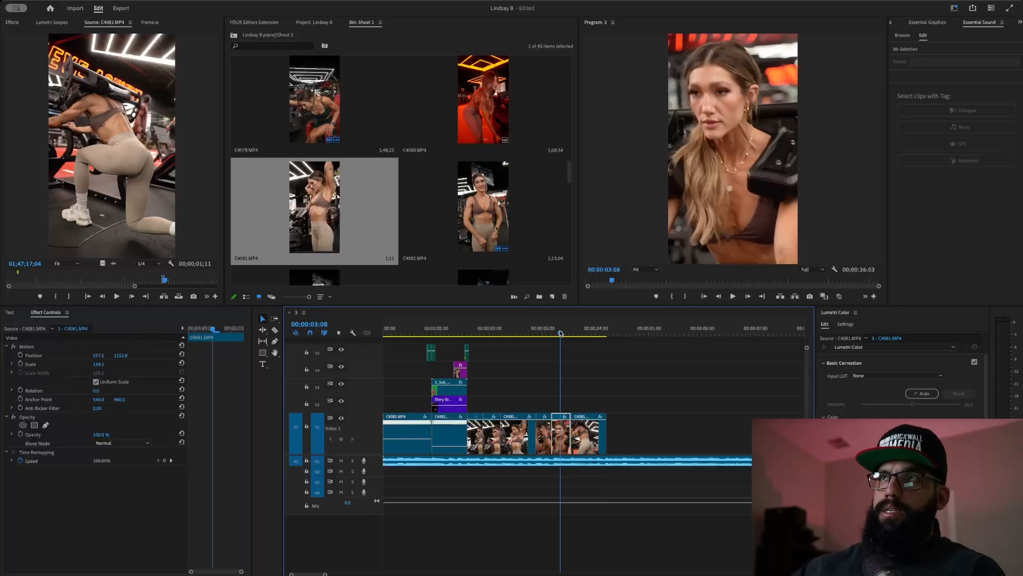
pyautogui.press('space')
pyautogui.moveTo(565, 333)
pyautogui.mouseDown()
pyautogui.moveTo(590, 332)
pyautogui.moveTo(550, 335)
pyautogui.mouseUp()
pyautogui.press('space')
# - Replay the sequence ending and scrub further into the C4081 source footage
pyautogui.press('space')
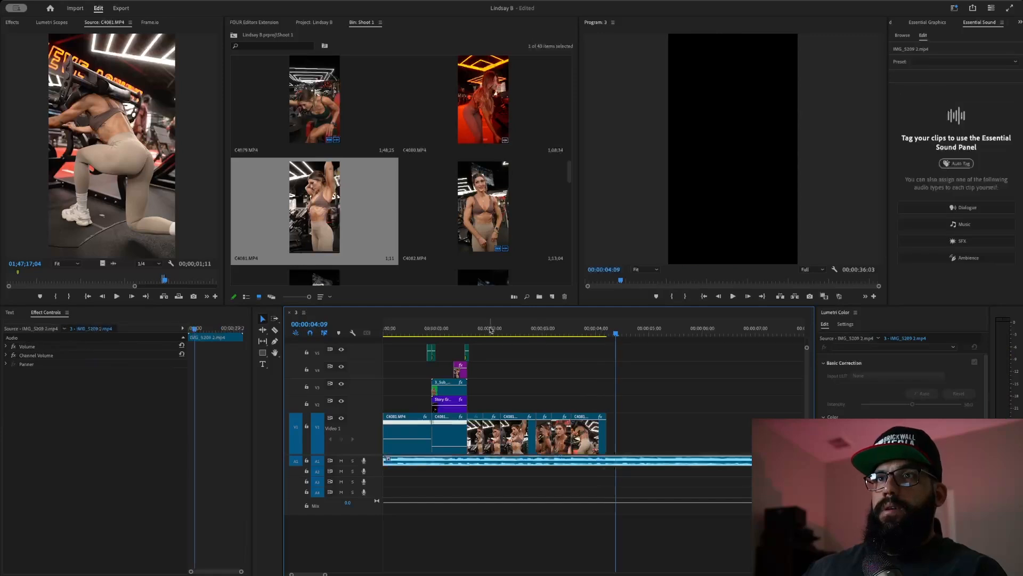
pyautogui.click(493, 329)
pyautogui.press('space')
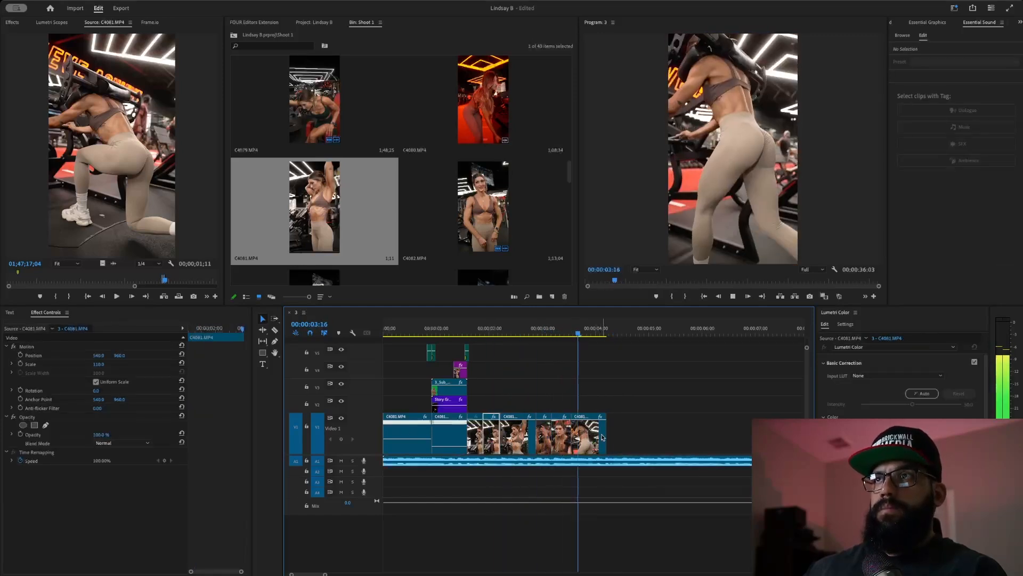
pyautogui.press('space')
pyautogui.click(552, 327)
pyautogui.press('space')
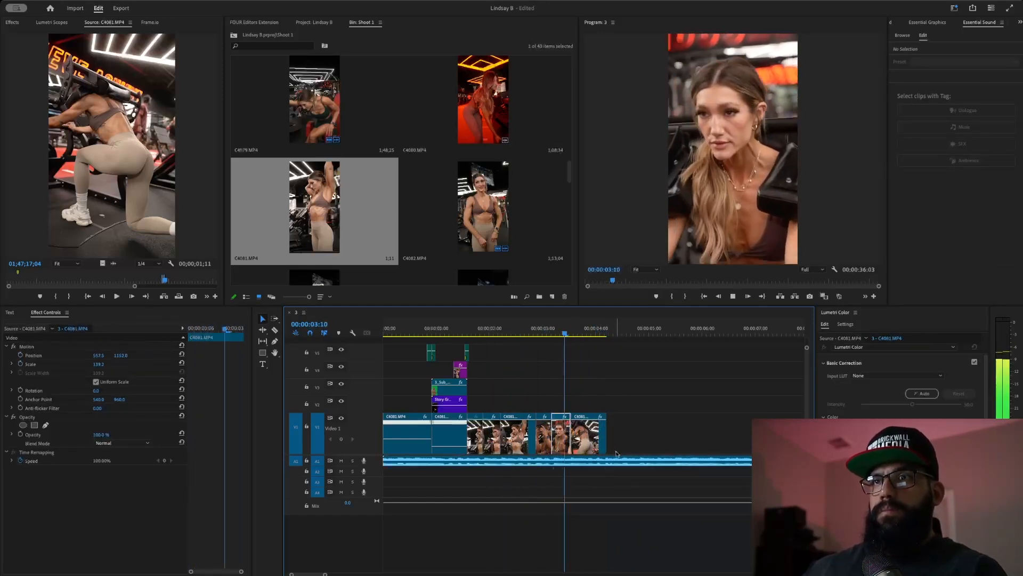
pyautogui.press('space')
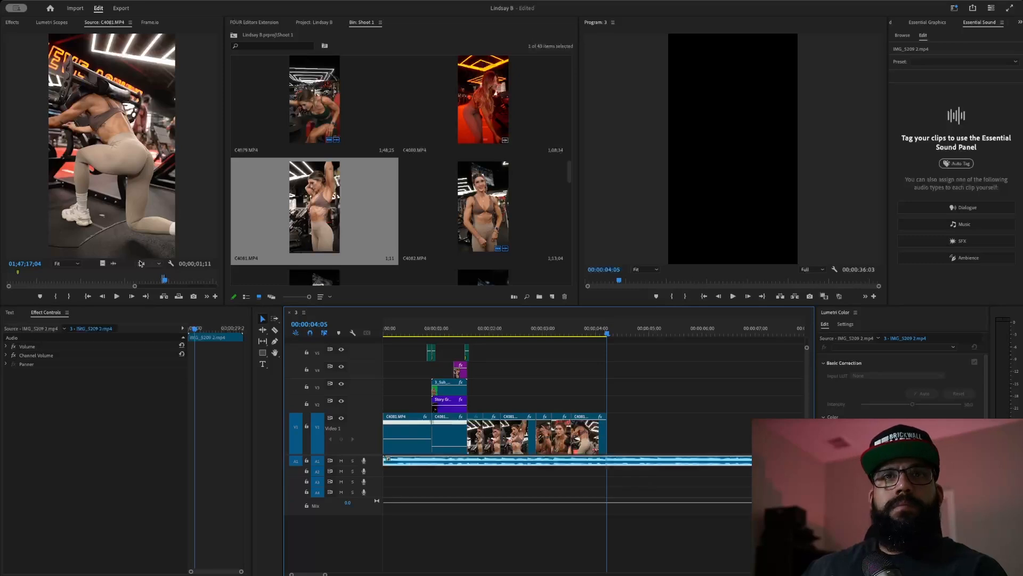
pyautogui.moveTo(165, 279)
pyautogui.mouseDown()
pyautogui.moveTo(202, 282)
pyautogui.moveTo(174, 281)
pyautogui.mouseUp()
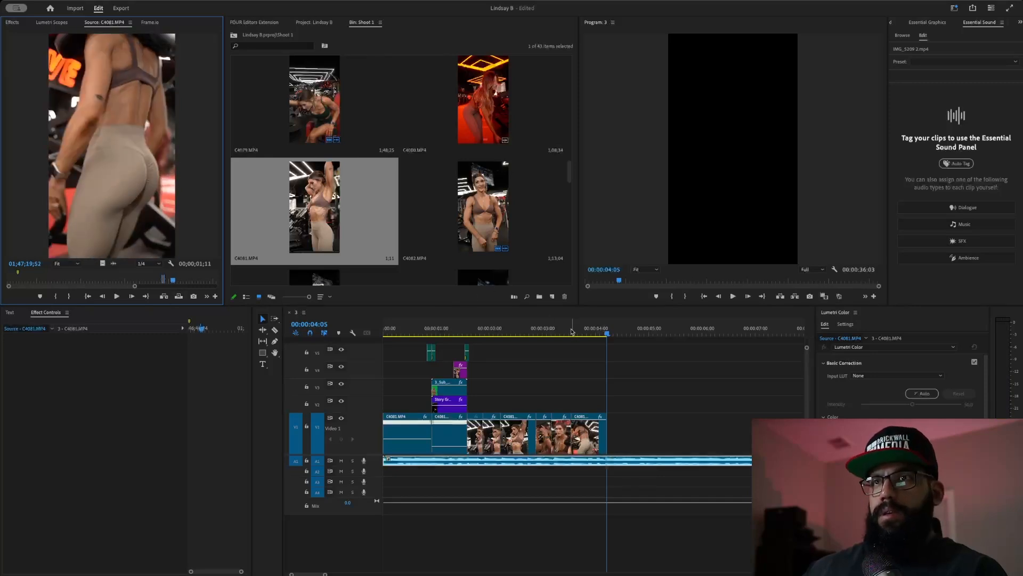
# - Mark In and Out points around the next one-second shot in the C4081 source
pyautogui.click(578, 333)
pyautogui.press('space')
pyautogui.press('space')
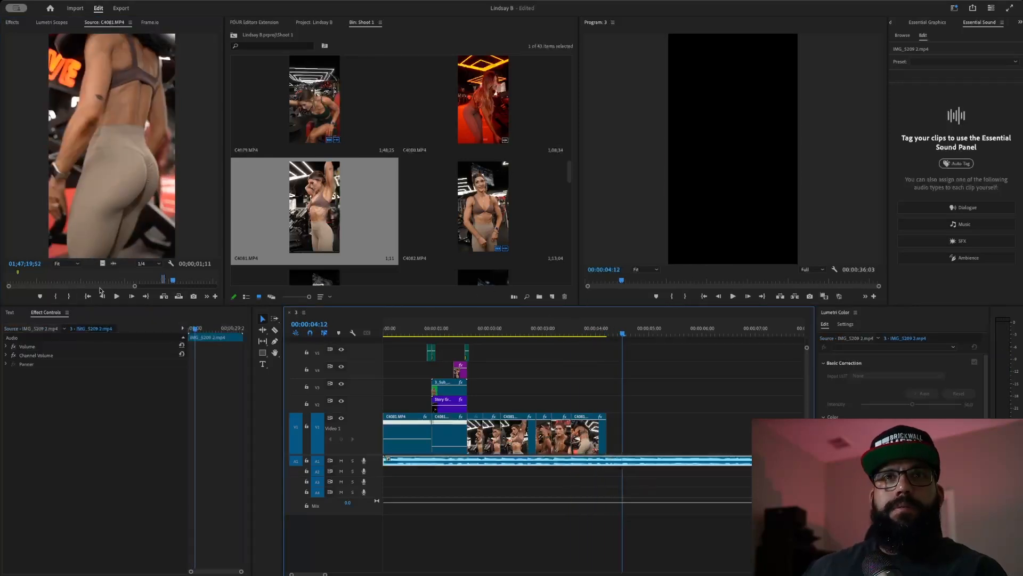
pyautogui.moveTo(171, 281); pyautogui.dragTo(178, 287)
pyautogui.press('i')
pyautogui.press('space')
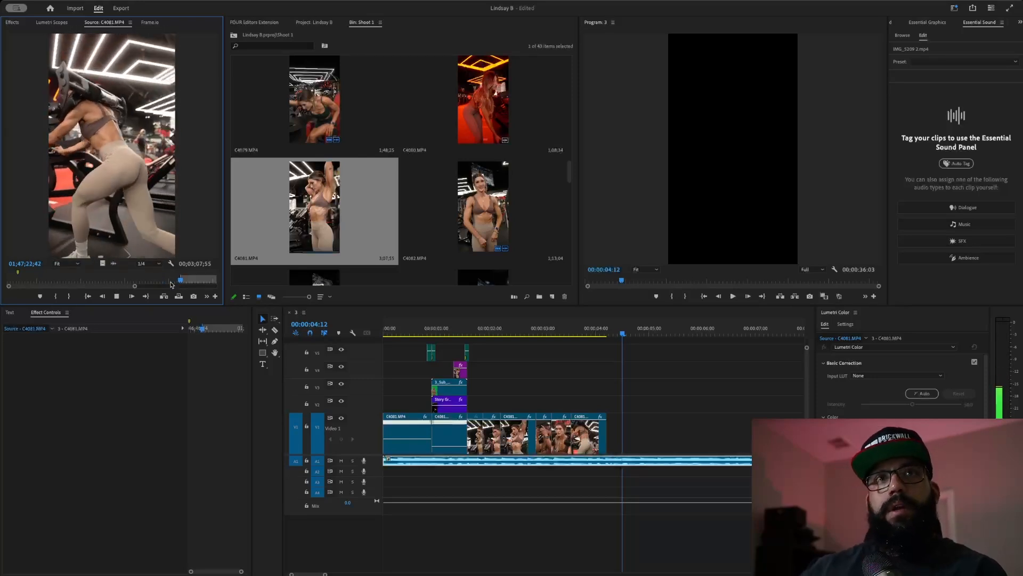
# - Drag the new C4081 shot to the end of Video 1
pyautogui.press('space')
pyautogui.press('o')
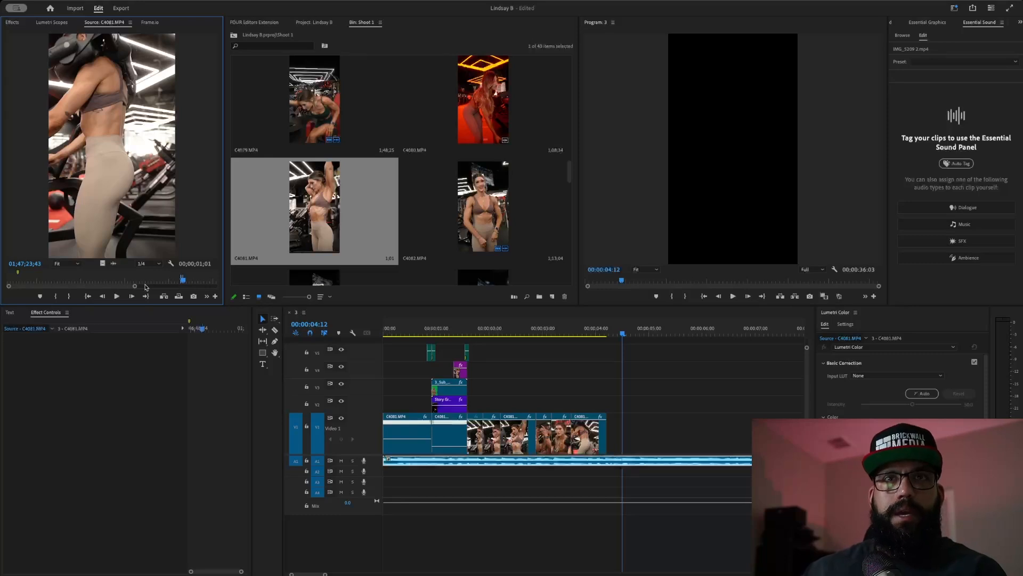
pyautogui.moveTo(105, 264); pyautogui.dragTo(576, 429)
pyautogui.click(557, 327)
# - Trim the last clip's start so it butts directly against the previous clip
pyautogui.press('space')
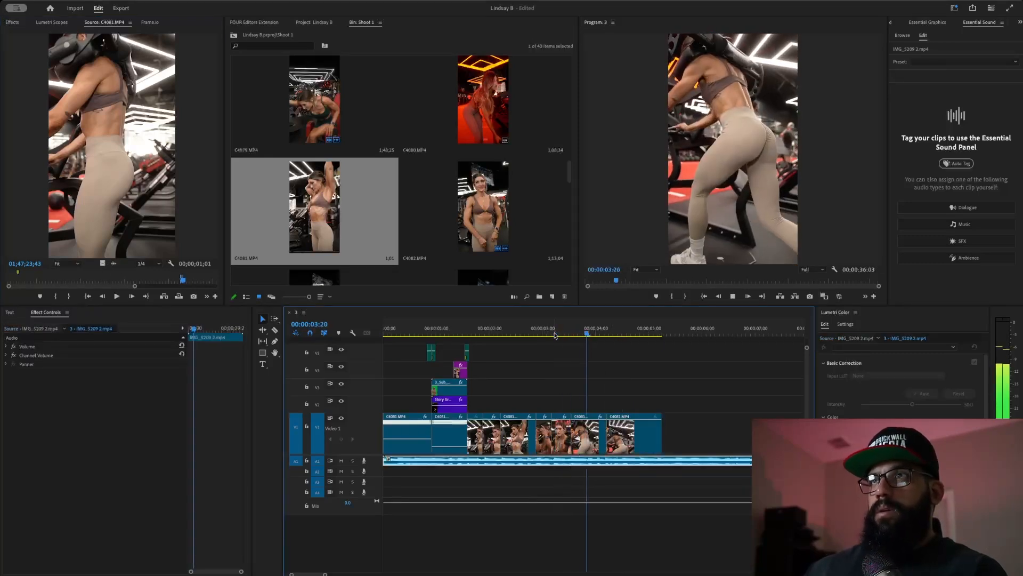
pyautogui.moveTo(622, 434)
pyautogui.mouseDown()
pyautogui.moveTo(636, 434)
pyautogui.moveTo(605, 430)
pyautogui.mouseUp()
pyautogui.click(579, 328)
pyautogui.press('space')
pyautogui.press('space')
pyautogui.click(557, 328)
pyautogui.press('space')
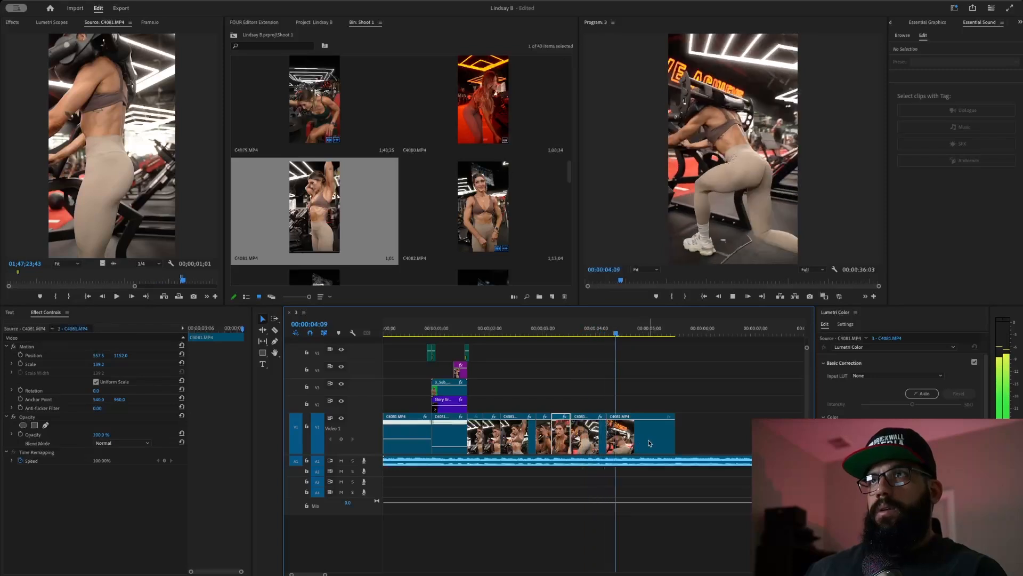
# - Select the new last clip and review the slowed ending
pyautogui.click(654, 441)
pyautogui.click(570, 330)
pyautogui.press('space')
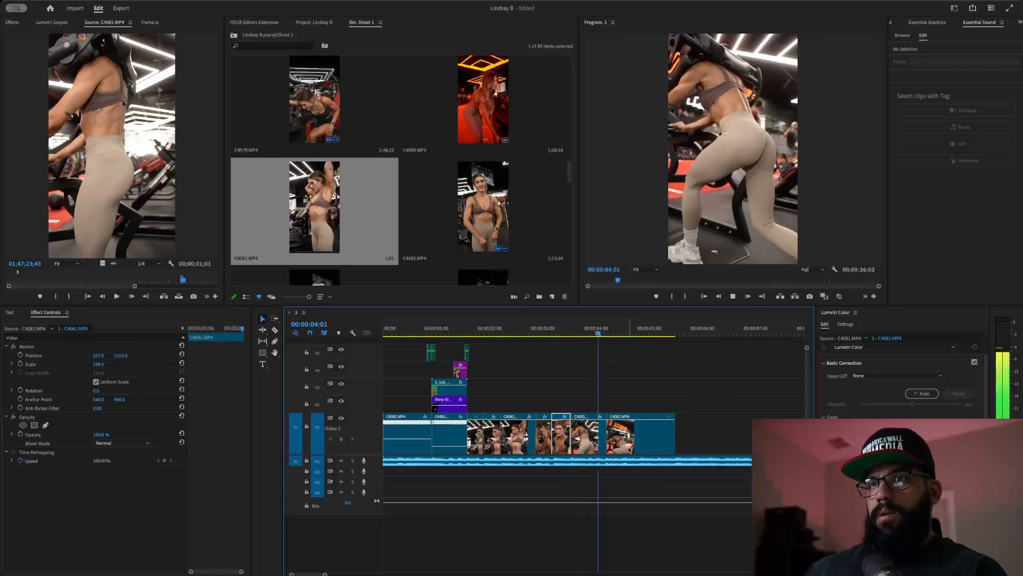
pyautogui.press('space')
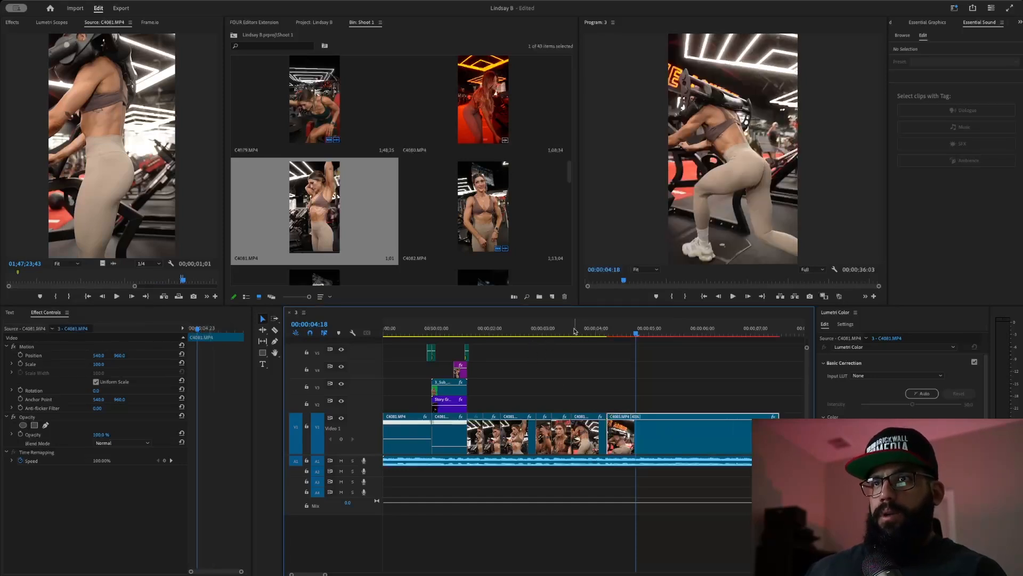
pyautogui.click(571, 331)
pyautogui.press('space')
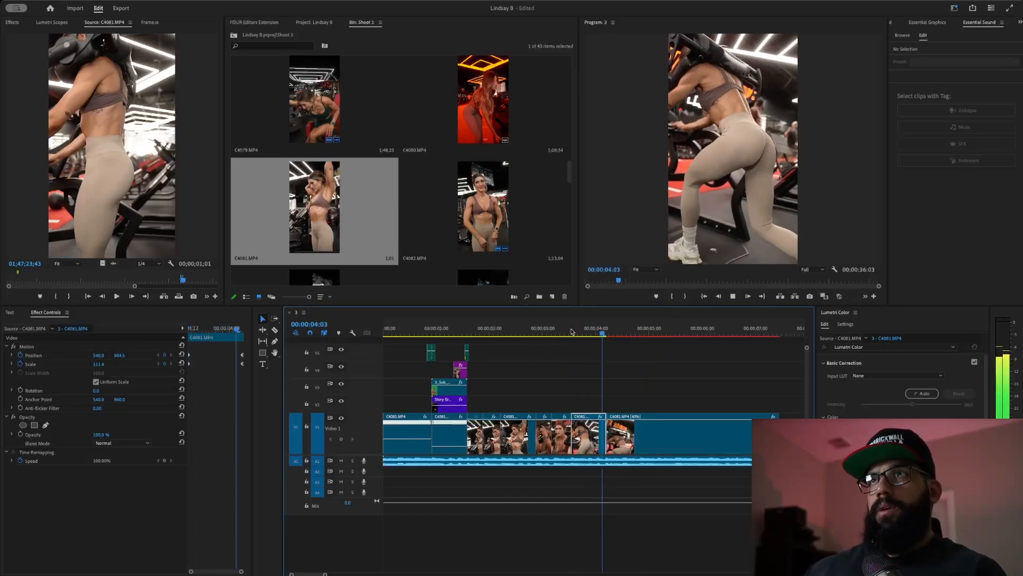
# - Trim the slowed C4081 clip to end at 00:00:04:20 and replay the ending
pyautogui.click(743, 414)
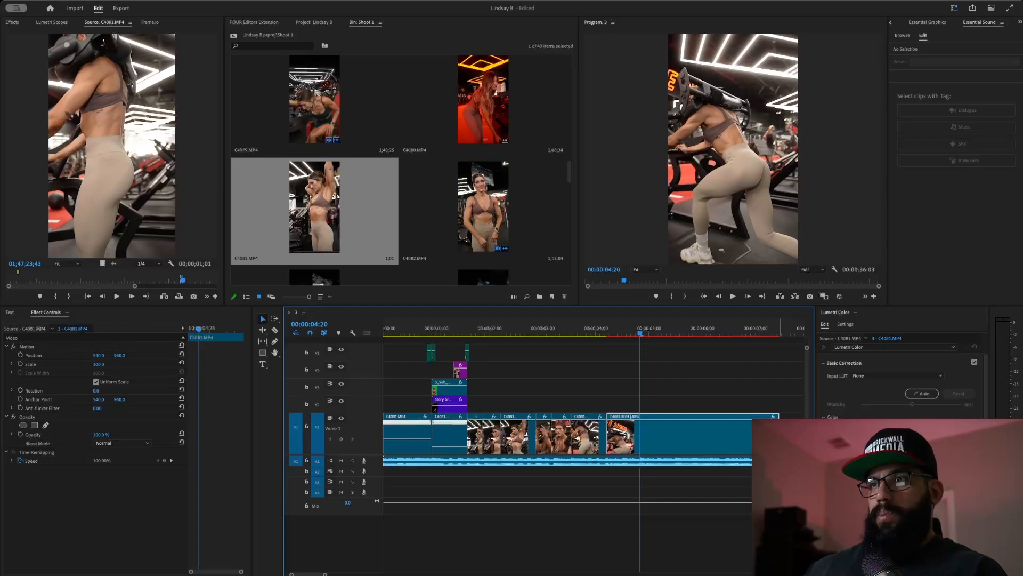
pyautogui.press('w')
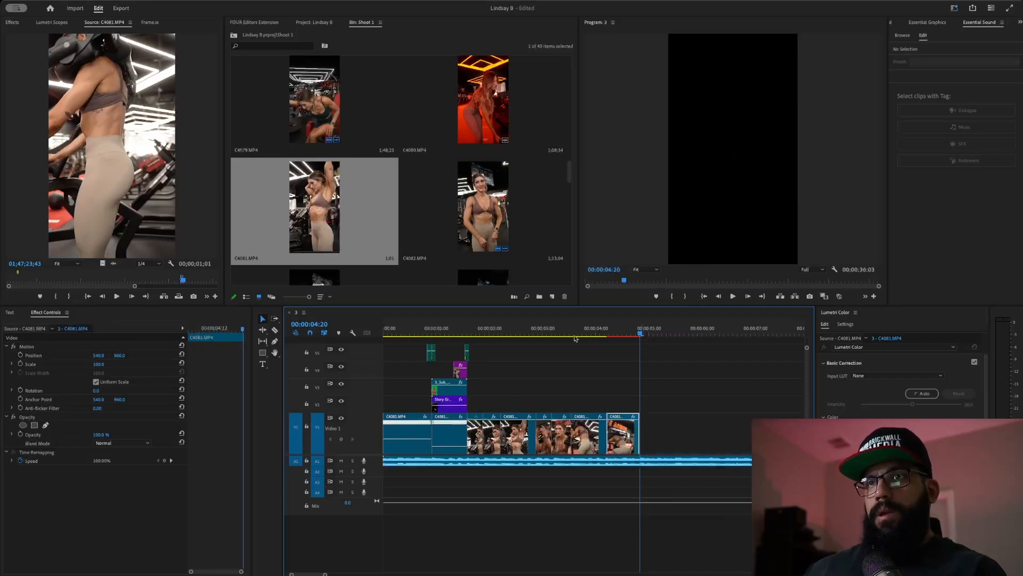
pyautogui.click(569, 334)
pyautogui.press('space')
pyautogui.click(569, 334)
pyautogui.press('space')
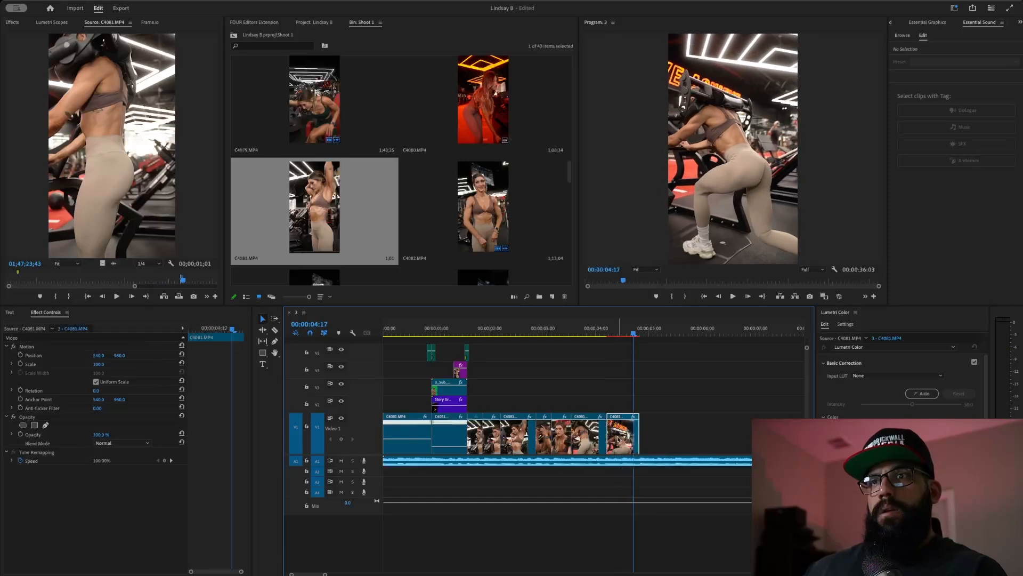
# - Enlarge the last clip to 142% scale and review the reframed ending
pyautogui.moveTo(100, 365); pyautogui.dragTo(105, 364)
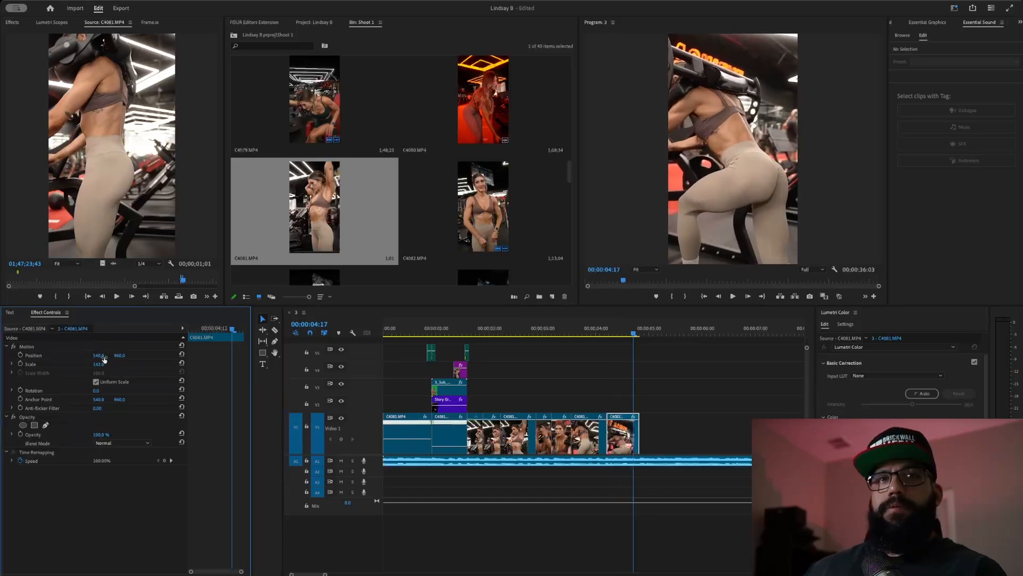
pyautogui.click(573, 336)
pyautogui.press('space')
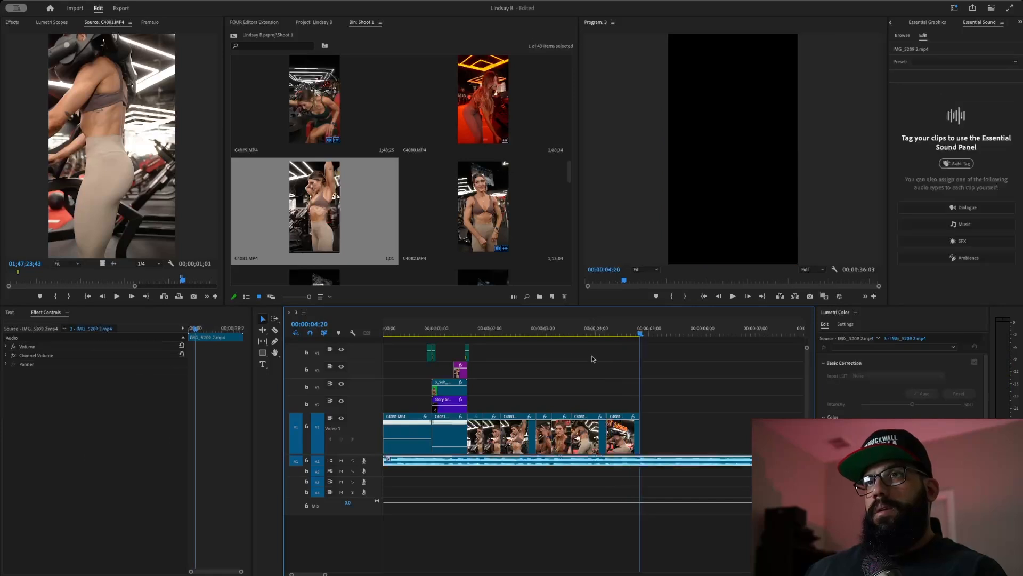
pyautogui.click(566, 328)
pyautogui.press('space')
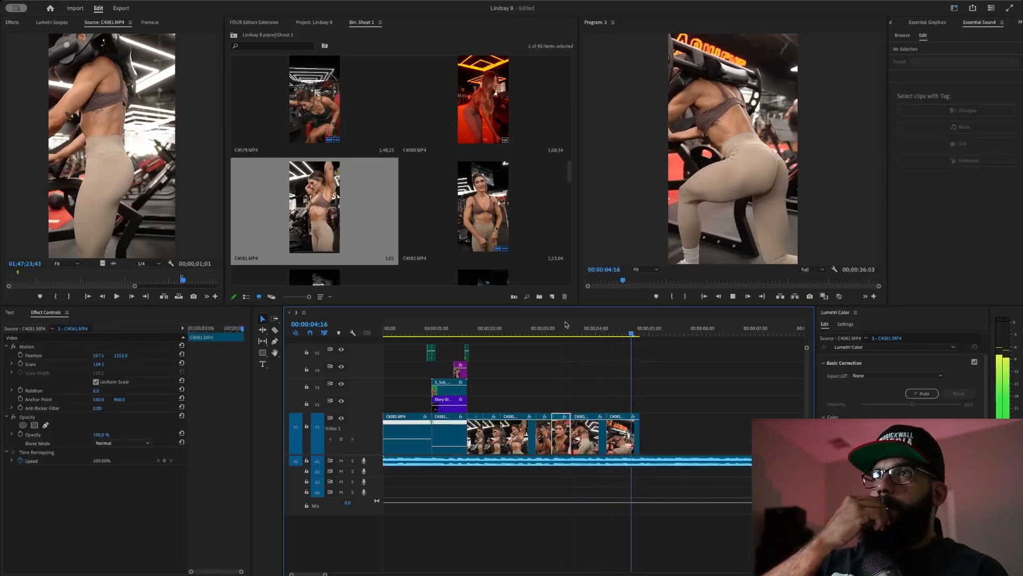
# - Replay the C4081 clip and check the cut around 3:08 to 3:23
pyautogui.click(566, 326)
pyautogui.press('space')
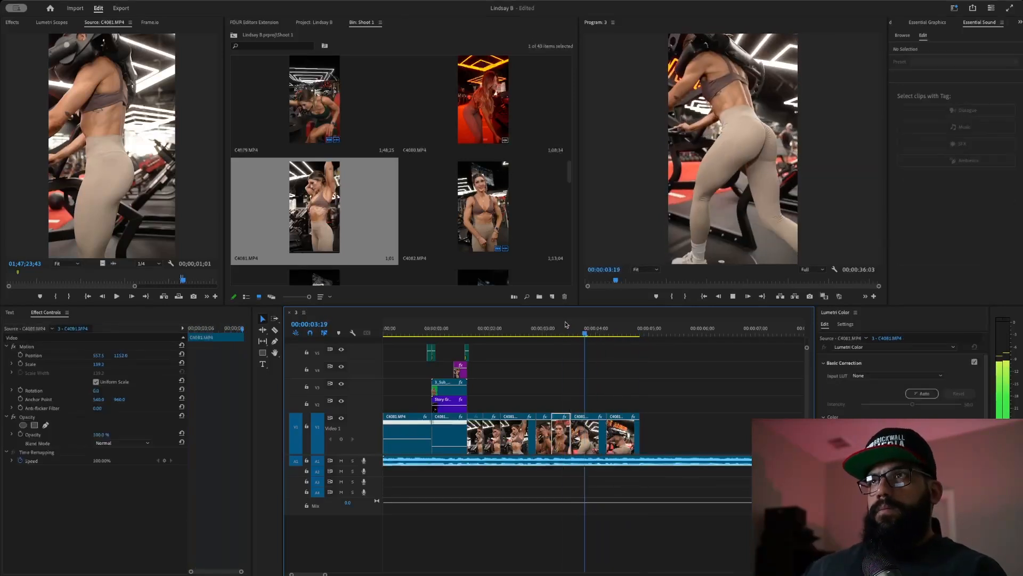
pyautogui.click(566, 328)
pyautogui.press('space')
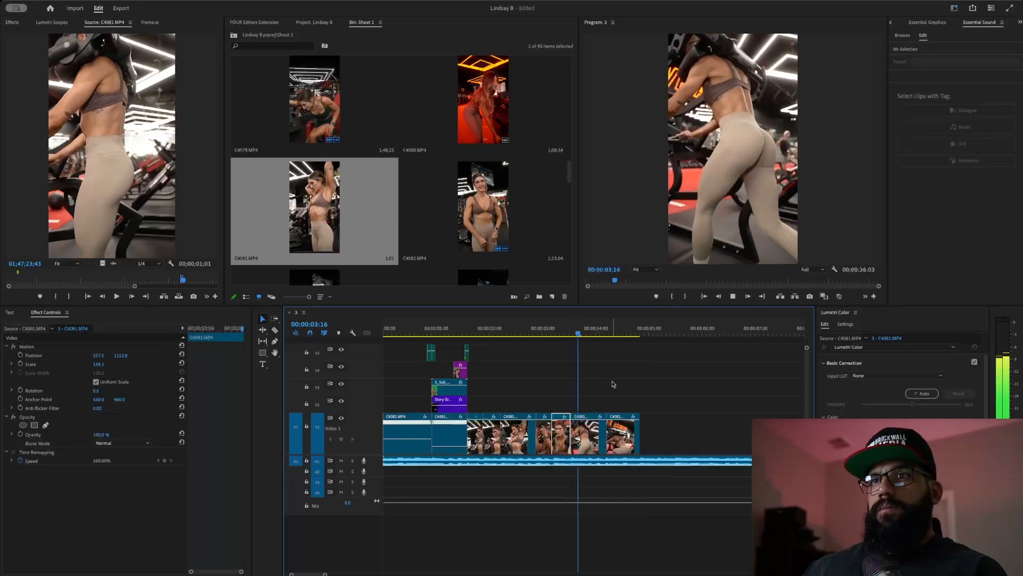
pyautogui.moveTo(618, 328); pyautogui.dragTo(561, 332)
pyautogui.press('space')
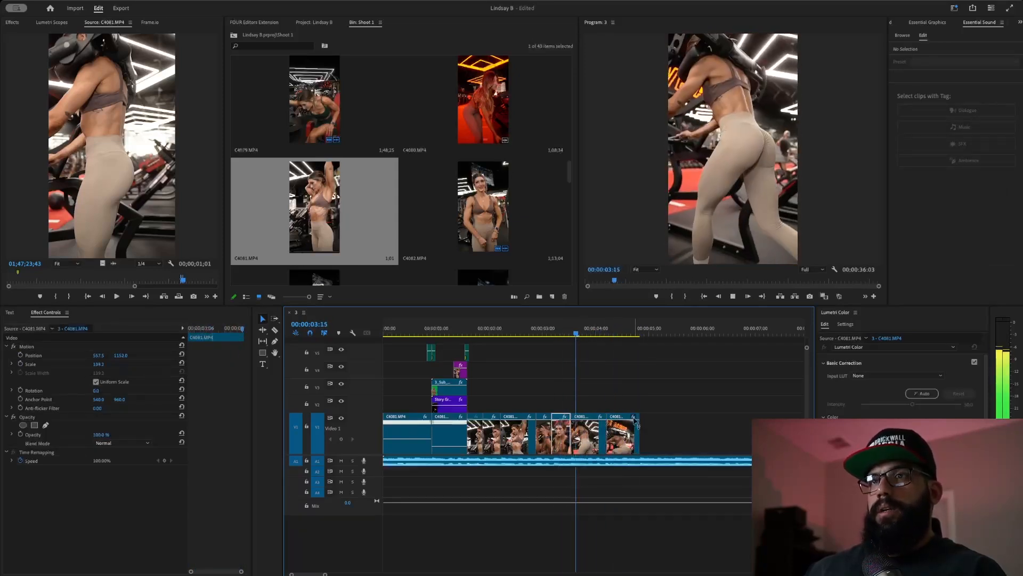
pyautogui.moveTo(589, 330); pyautogui.dragTo(626, 377)
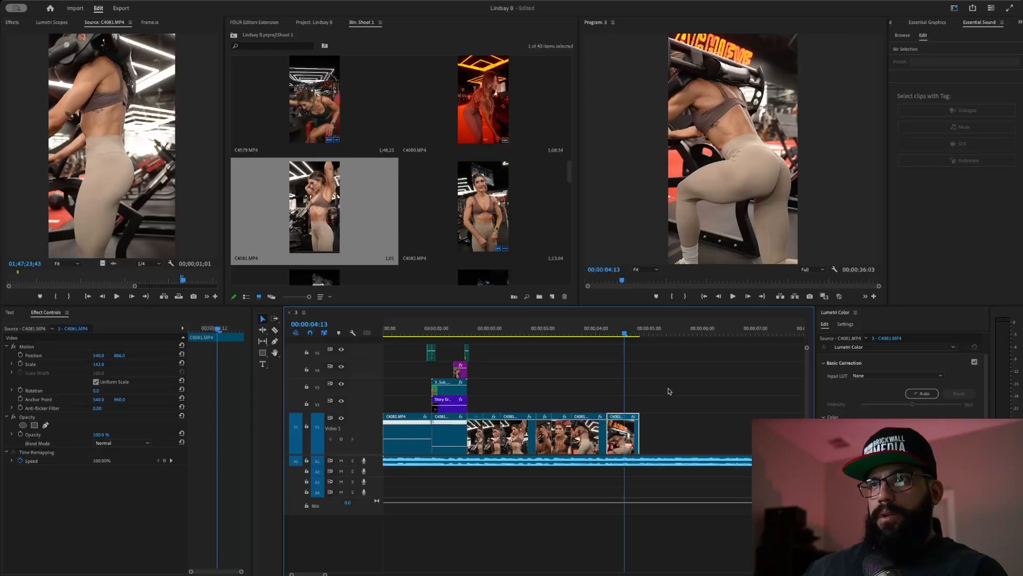
# - Nest the last clip as subsequence 3_Sub_01.00, open it, and export it as H.264
pyautogui.hotkey('shift', 'u')
pyautogui.doubleClick(450, 206)
pyautogui.click(541, 483)
pyautogui.press('super+m')
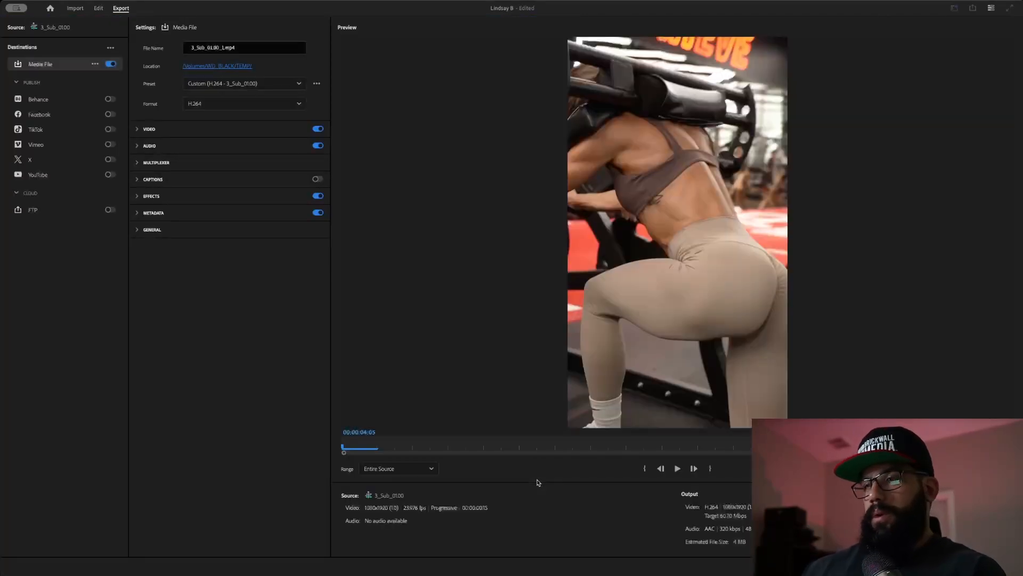
pyautogui.press('Escape')
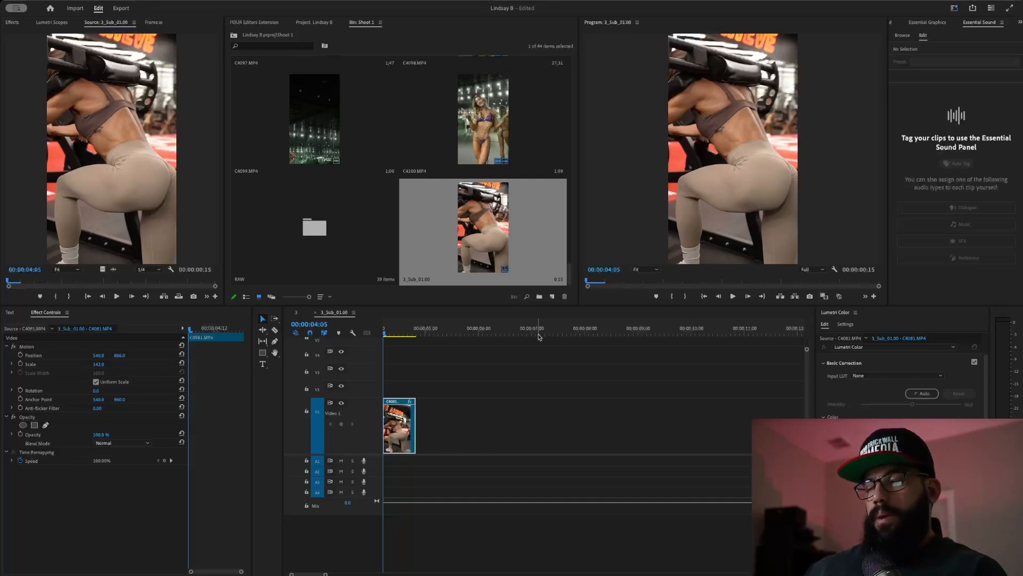
pyautogui.press('super+m')
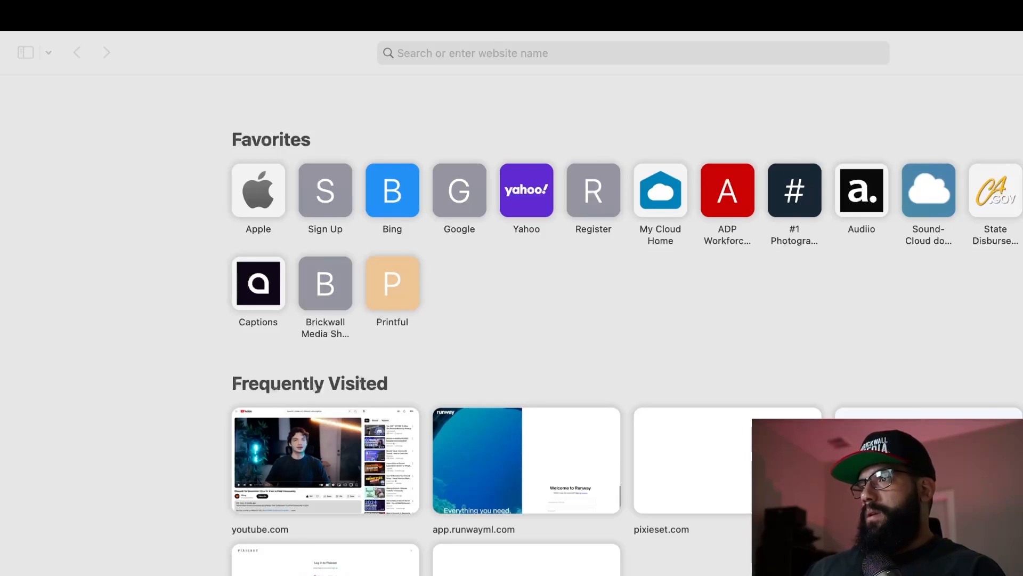
# - Bring Safari forward and into view, ready to enter a web address
pyautogui.click(633, 53)
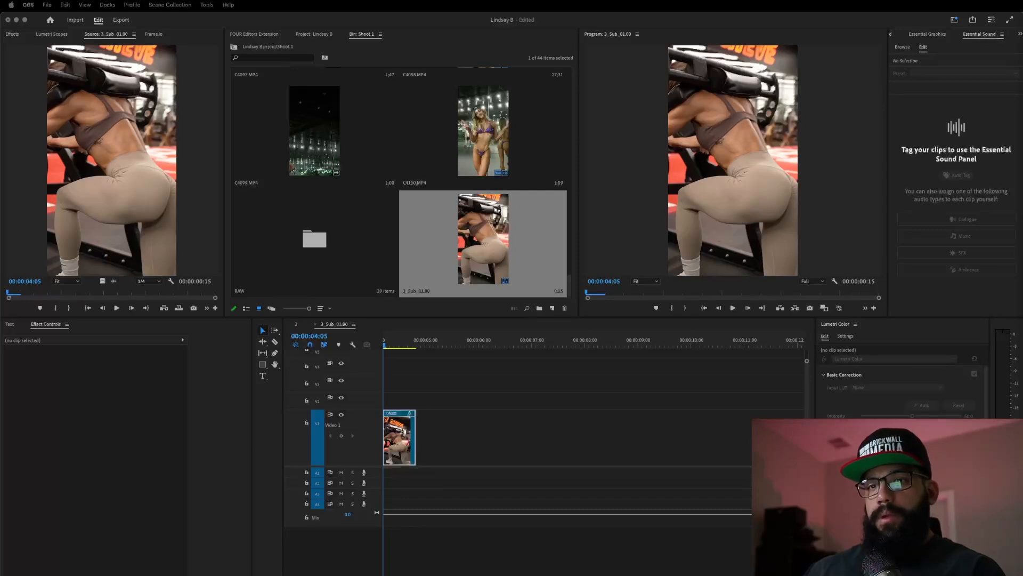
pyautogui.moveTo(512, 575); pyautogui.dragTo(295, 99)
pyautogui.click(399, 102)
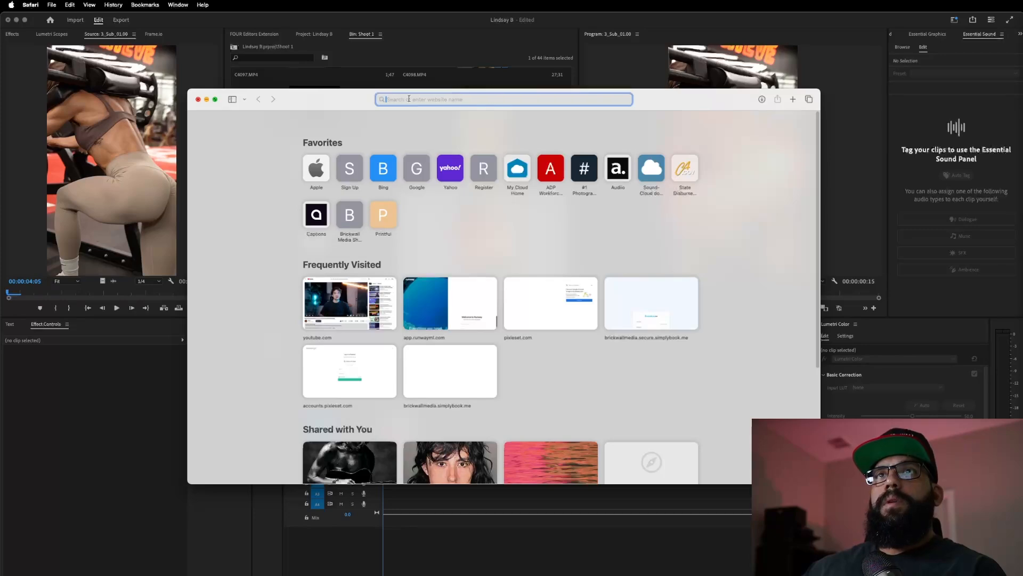
# - Load app.runwayml.com and open Runway's Remove Background tool
pyautogui.write('runwayml.com')
pyautogui.press('Return')
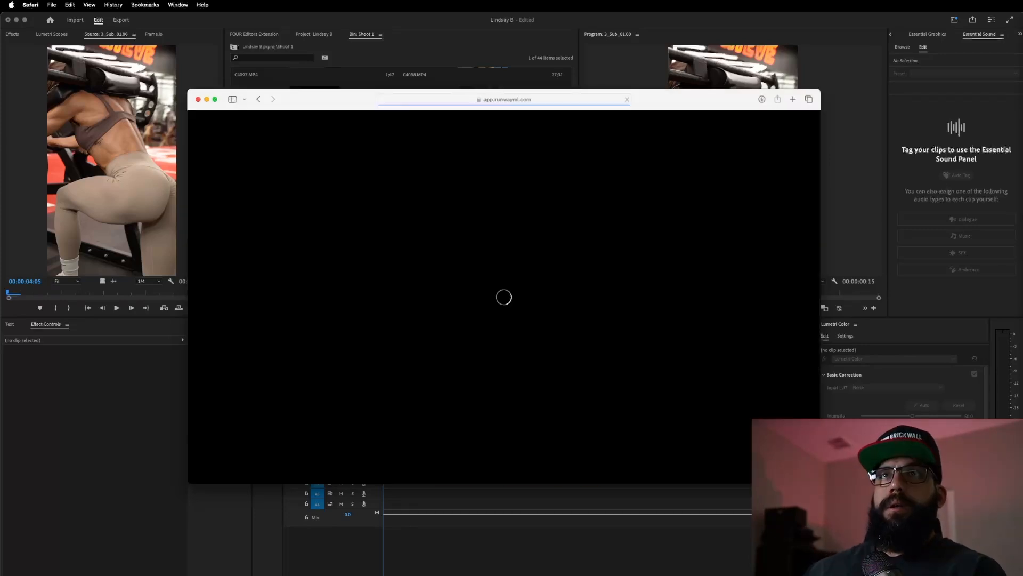
pyautogui.scroll(-5, 516, 329)
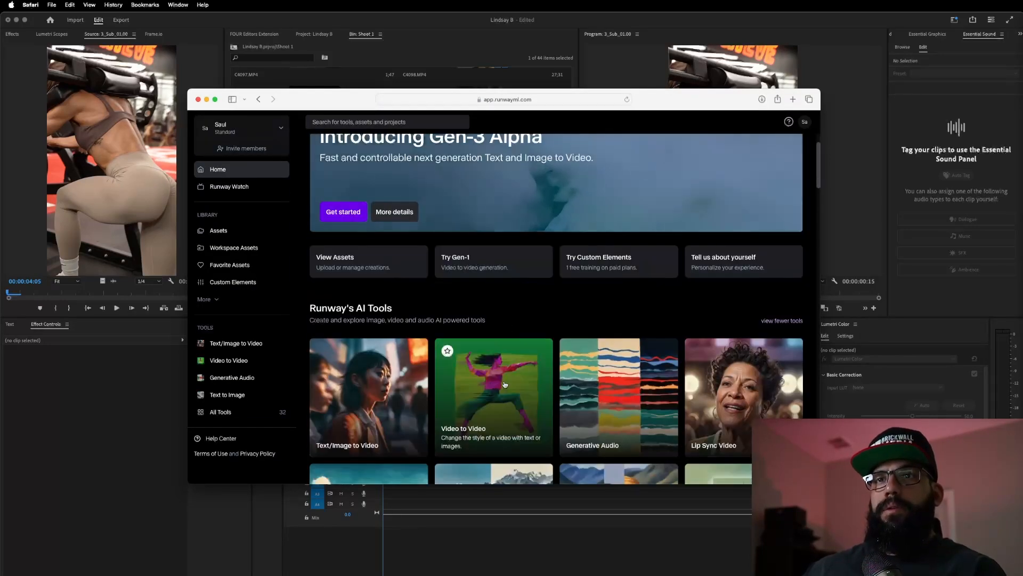
pyautogui.click(398, 332)
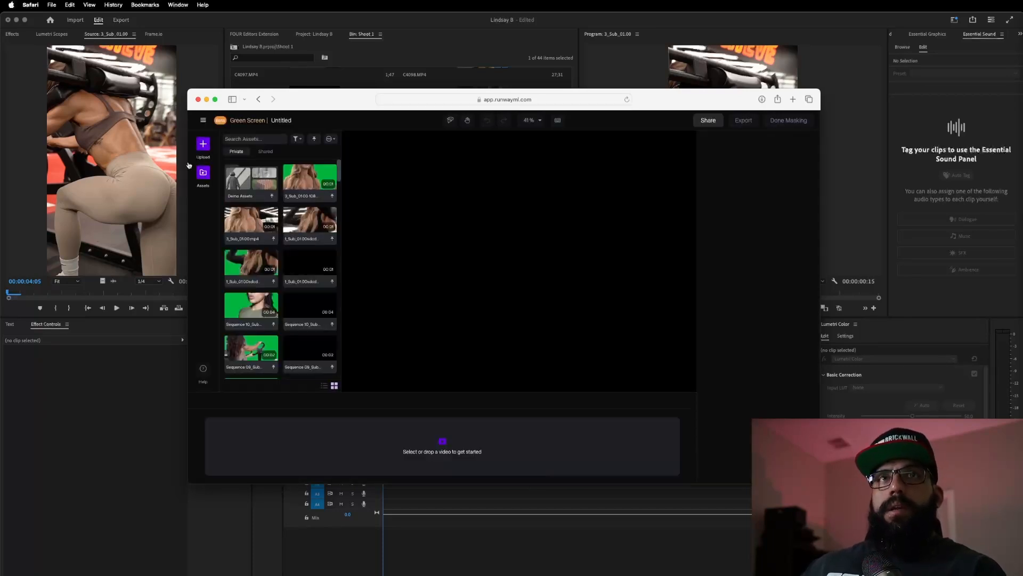
# - Upload 3_Sub_01.00_1.mp4 and drop it into the Green Screen project
pyautogui.click(203, 143)
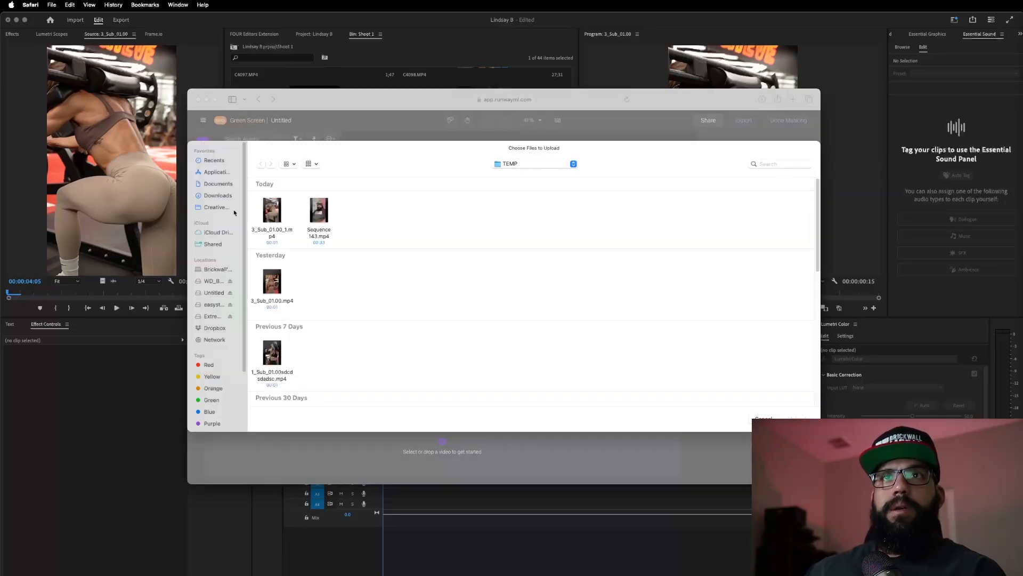
pyautogui.click(271, 209)
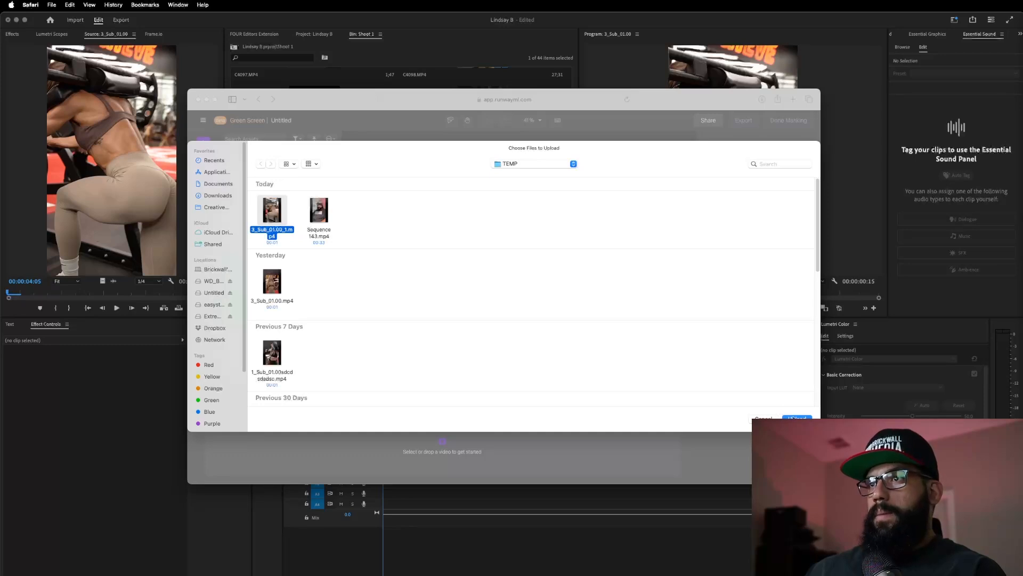
pyautogui.click(794, 418)
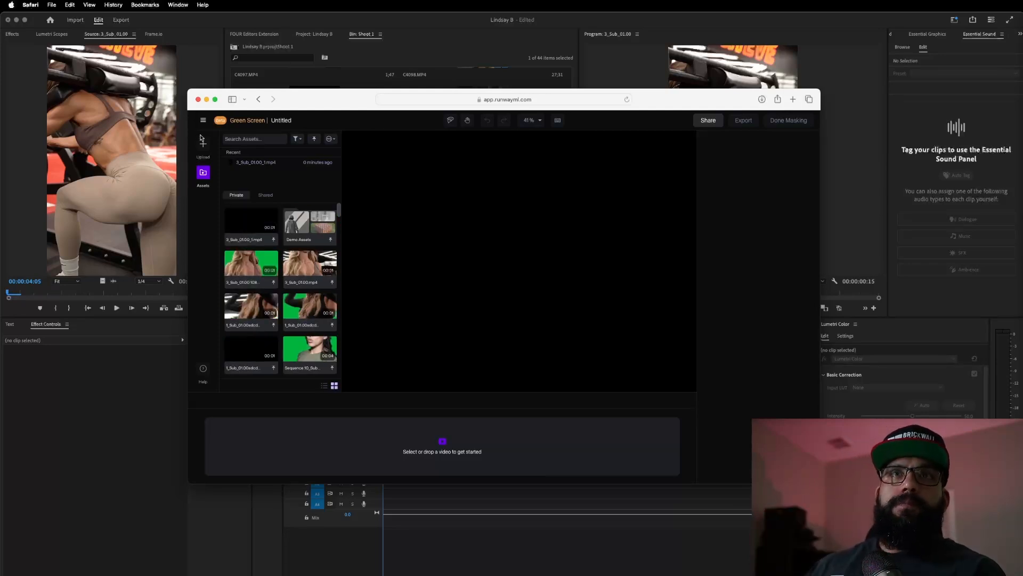
pyautogui.moveTo(244, 212); pyautogui.dragTo(369, 458)
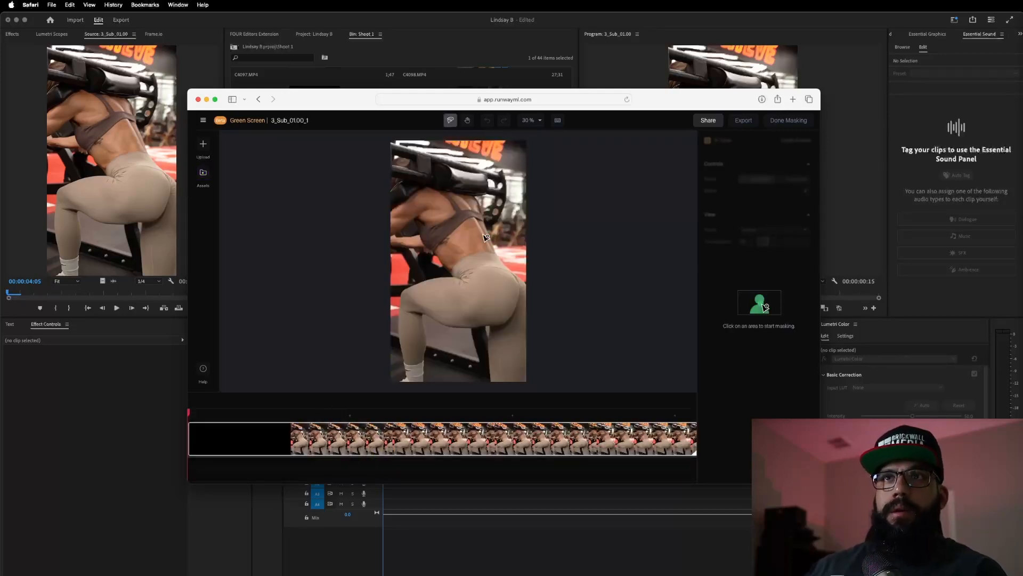
# - Mask the woman by marking her body and legs, preview it, and finish masking
pyautogui.click(444, 217)
pyautogui.click(473, 294)
pyautogui.click(514, 340)
pyautogui.click(412, 336)
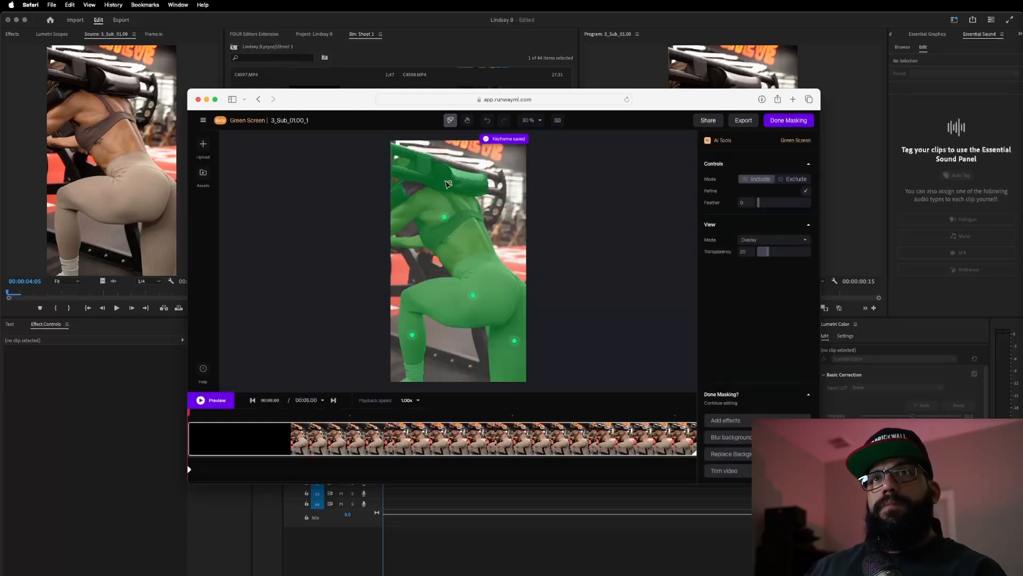
pyautogui.click(212, 403)
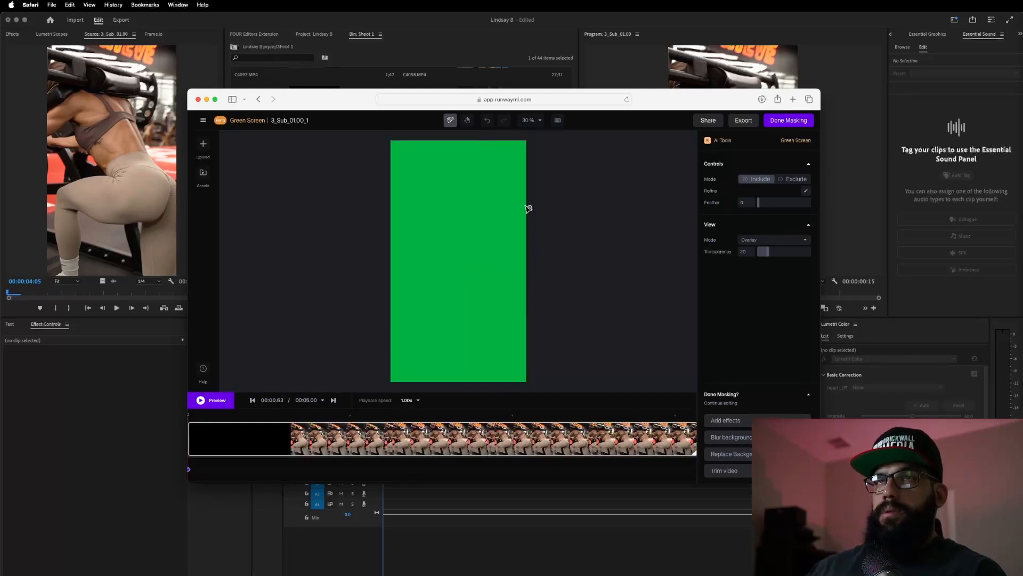
pyautogui.click(793, 125)
# - Export the green-screen clip as a 1080p MP4 and open it from Assets
pyautogui.click(792, 125)
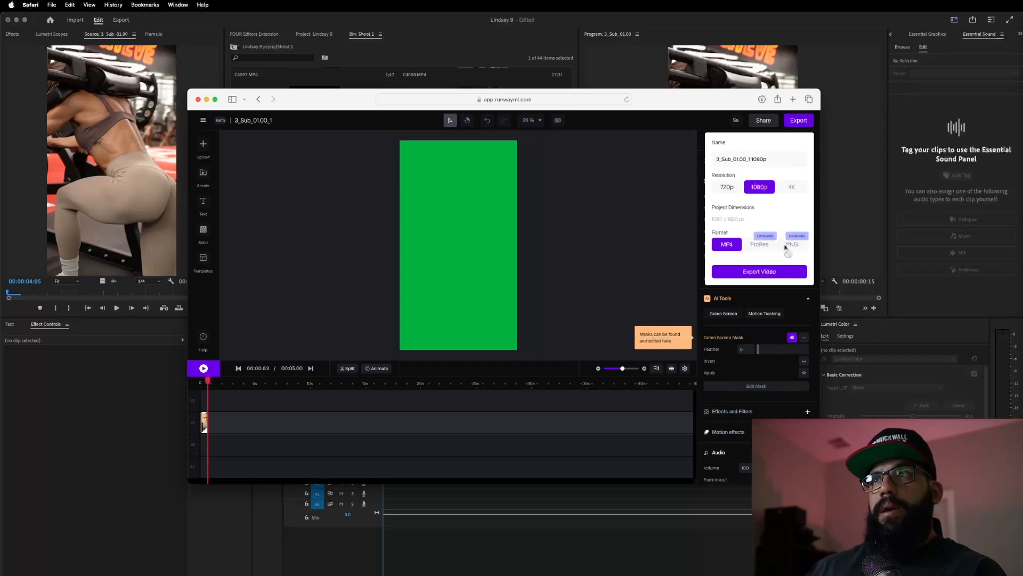
pyautogui.click(777, 271)
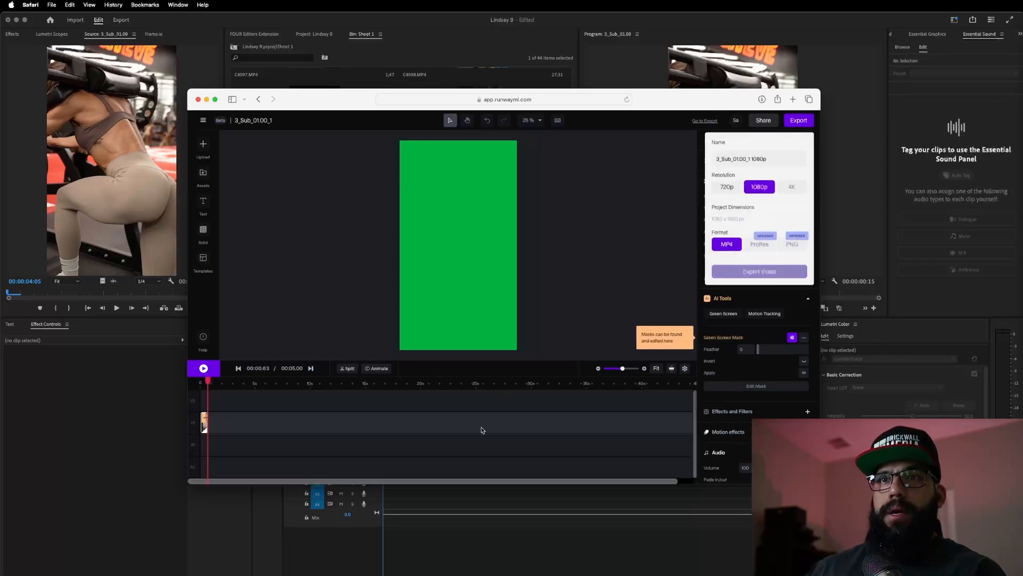
pyautogui.click(502, 452)
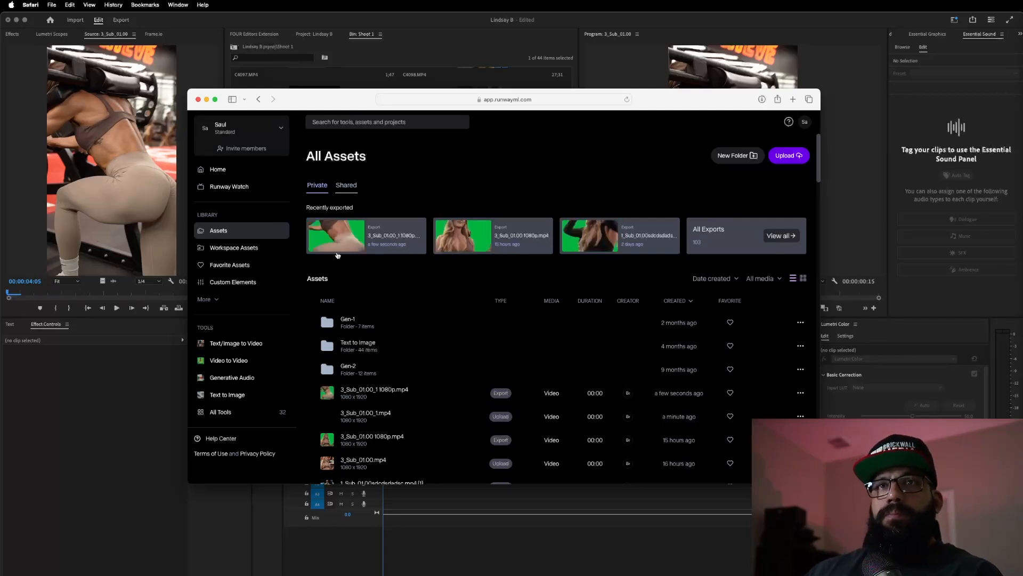
pyautogui.click(341, 245)
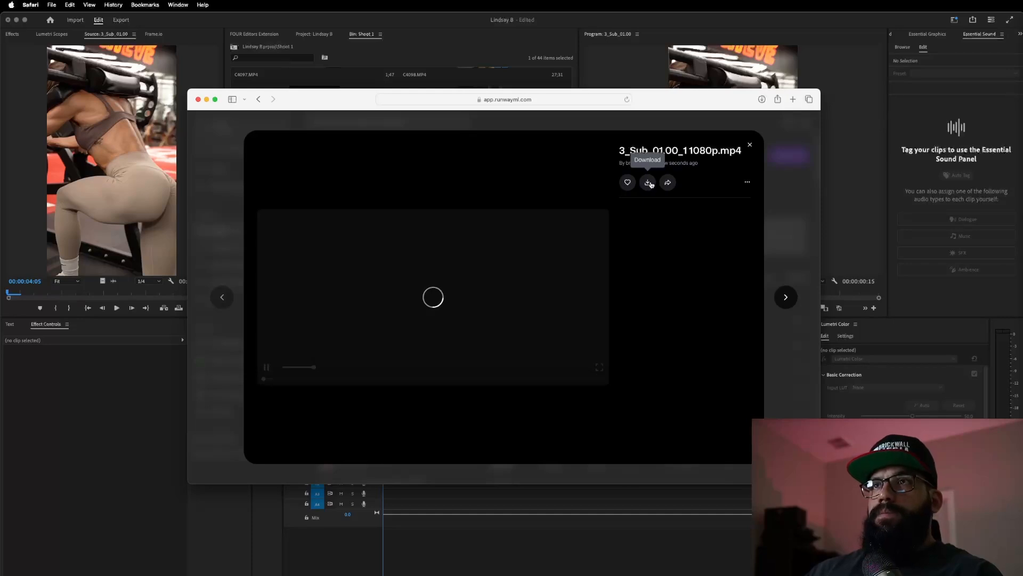
pyautogui.press('super+Tab')
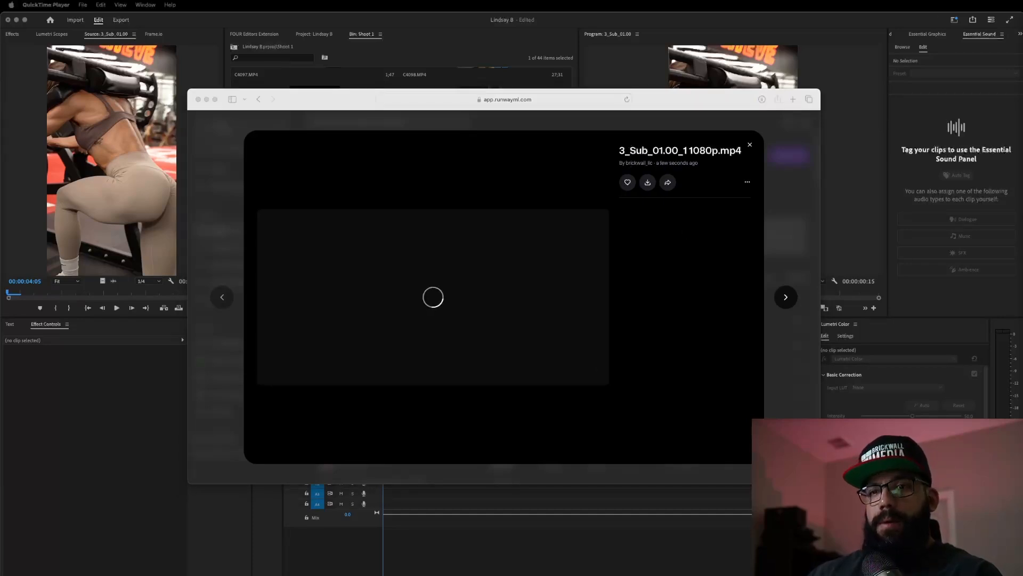
pyautogui.click(199, 100)
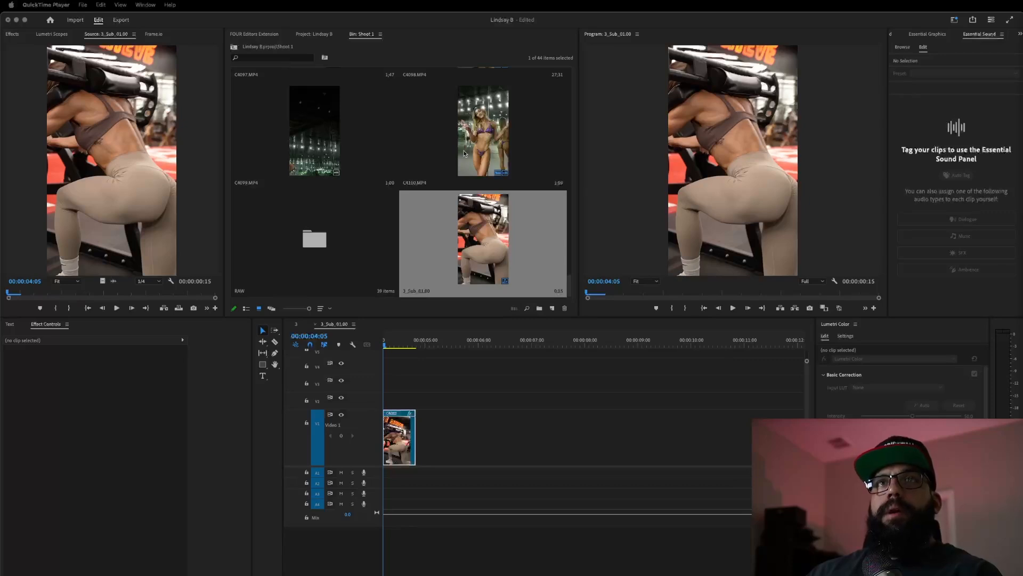
# - Delete the old 3_Sub cutout sequence from the Premiere Pro project
pyautogui.click(302, 37)
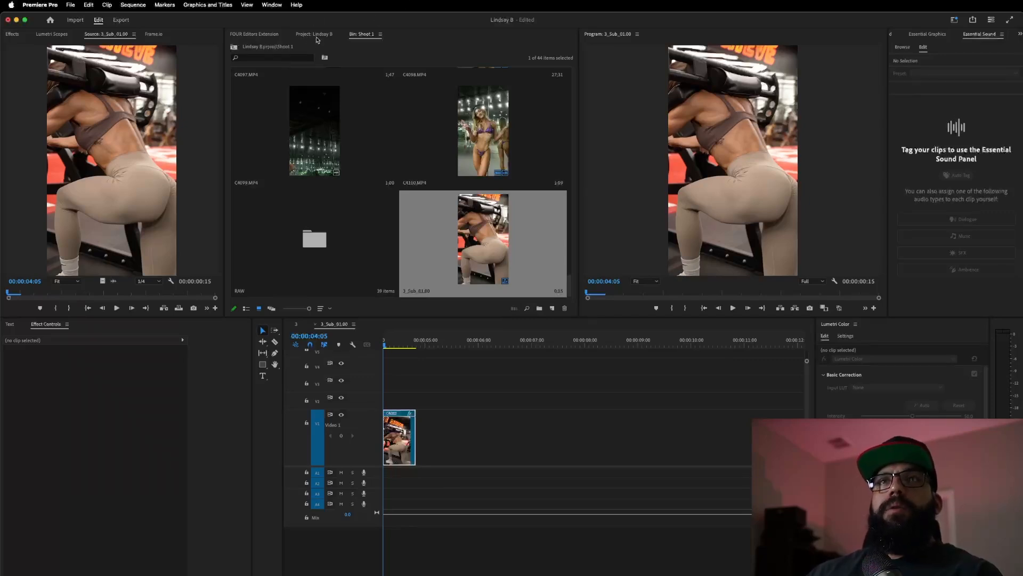
pyautogui.rightClick(427, 245)
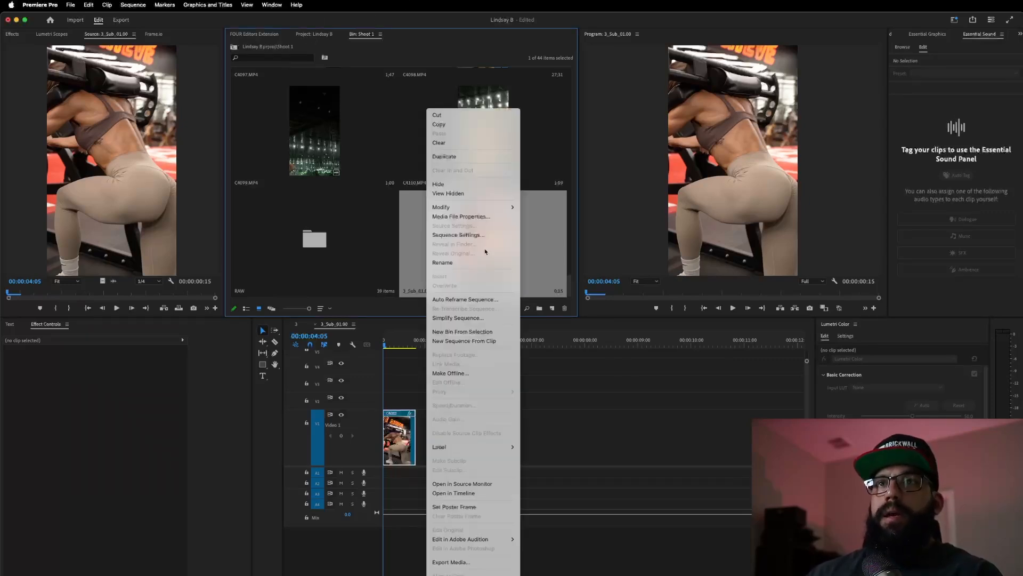
pyautogui.click(476, 141)
# - Import the downloaded 1080p green-screen clip from Downloads into the Misc bin
pyautogui.click(315, 35)
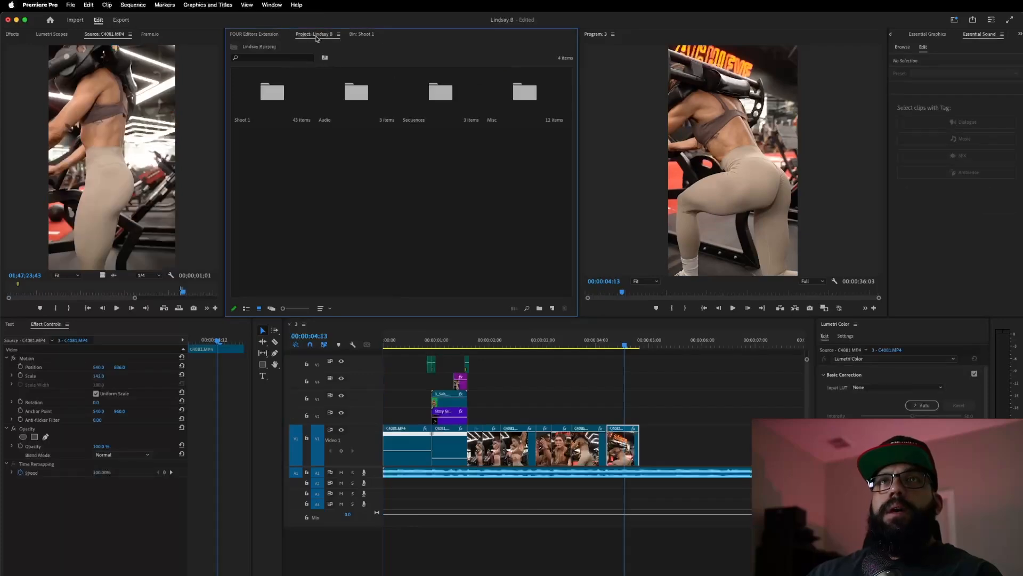
pyautogui.doubleClick(508, 104)
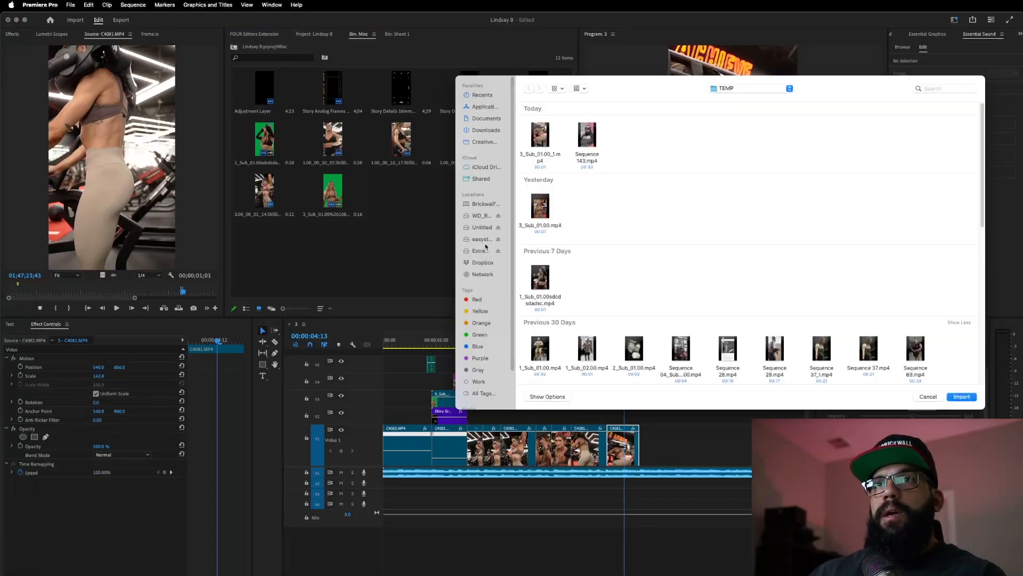
pyautogui.click(483, 130)
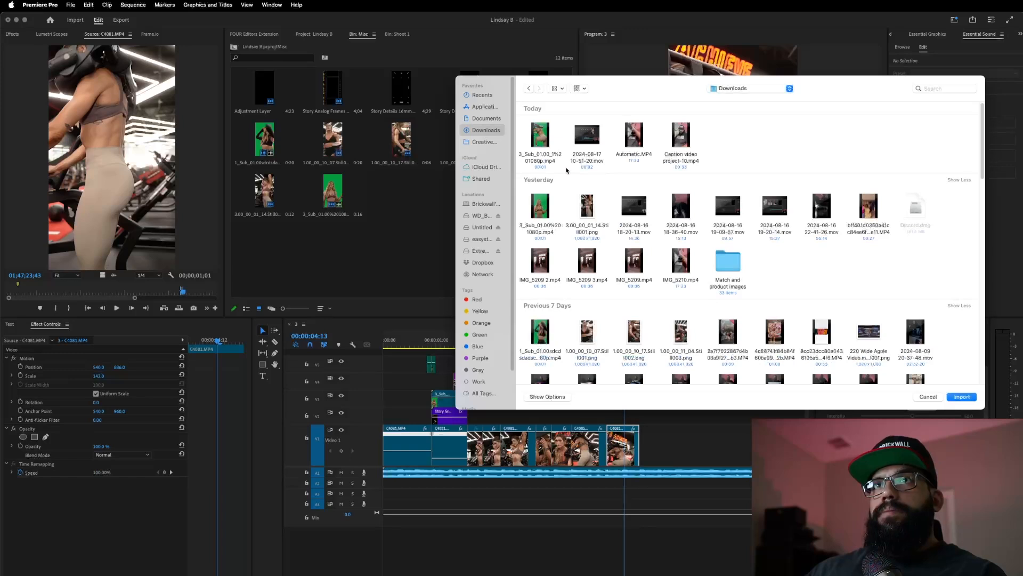
pyautogui.click(541, 139)
pyautogui.click(963, 397)
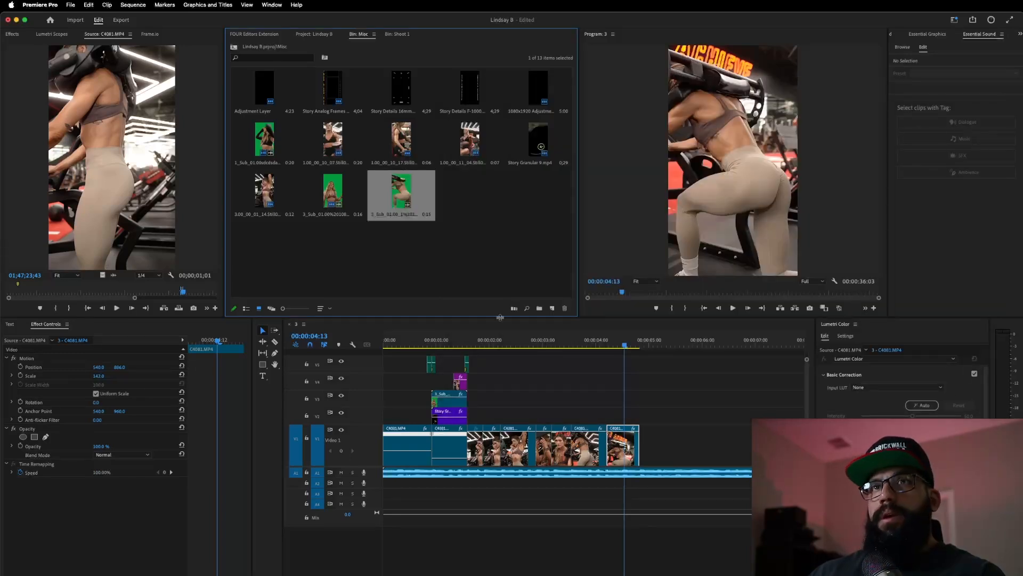
# - Place the green-screen clip's video on V3 at the playhead and select it
pyautogui.moveTo(412, 200)
pyautogui.mouseDown()
pyautogui.moveTo(652, 400)
pyautogui.moveTo(629, 416)
pyautogui.moveTo(519, 281)
pyautogui.moveTo(427, 202)
pyautogui.mouseUp()
pyautogui.doubleClick(421, 200)
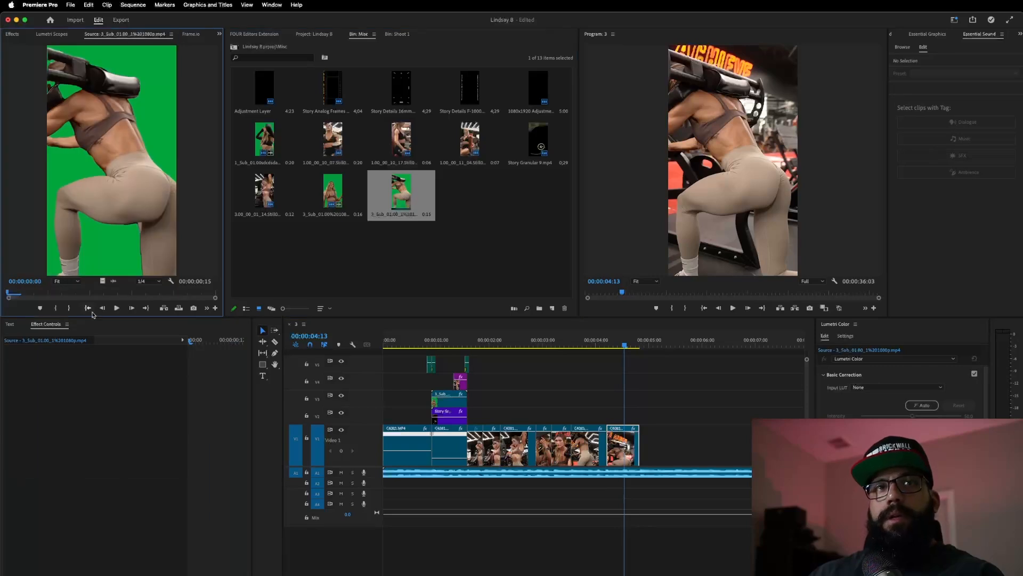
pyautogui.moveTo(104, 282); pyautogui.dragTo(641, 404)
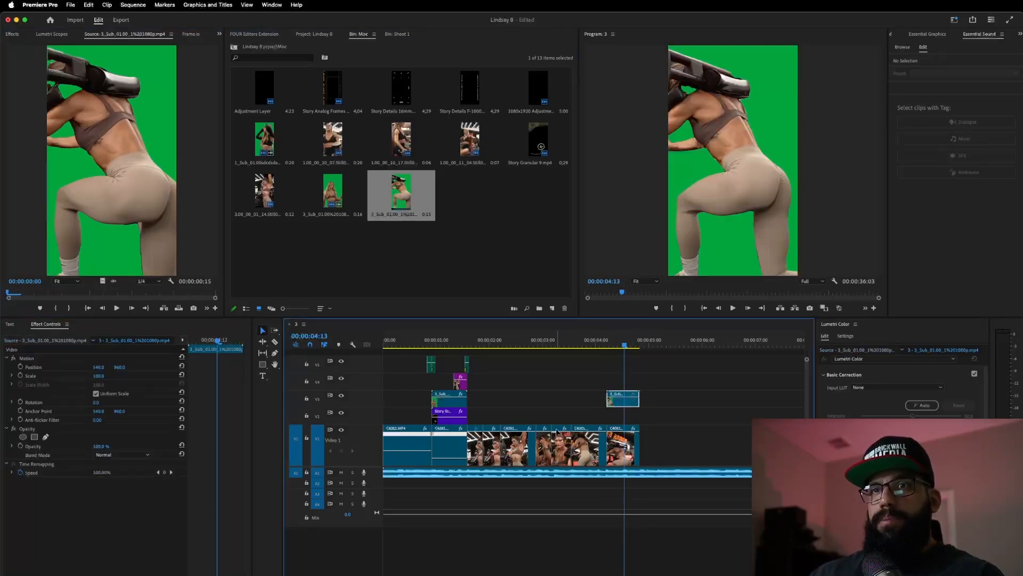
pyautogui.click(439, 420)
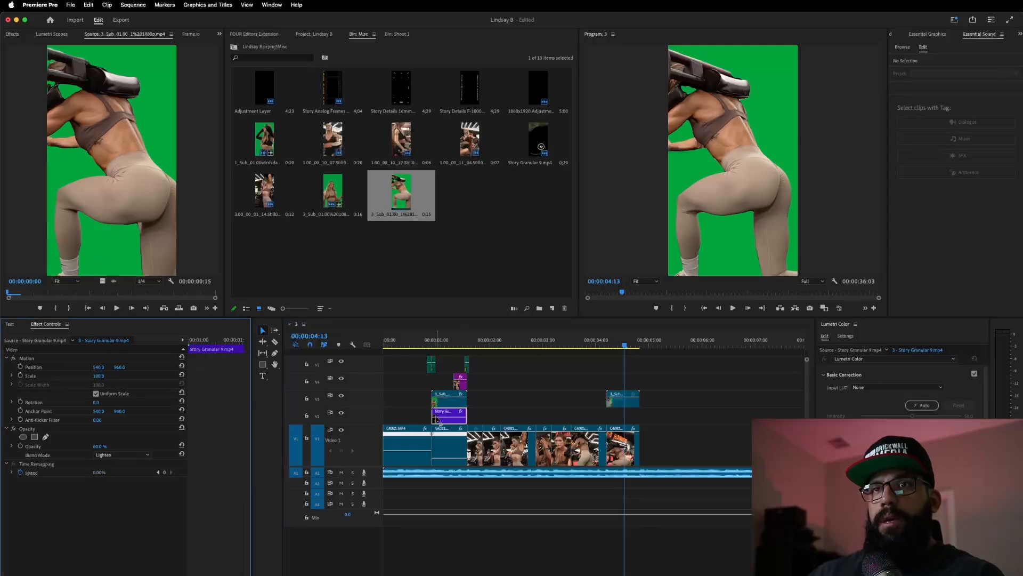
pyautogui.click(609, 344)
pyautogui.click(628, 403)
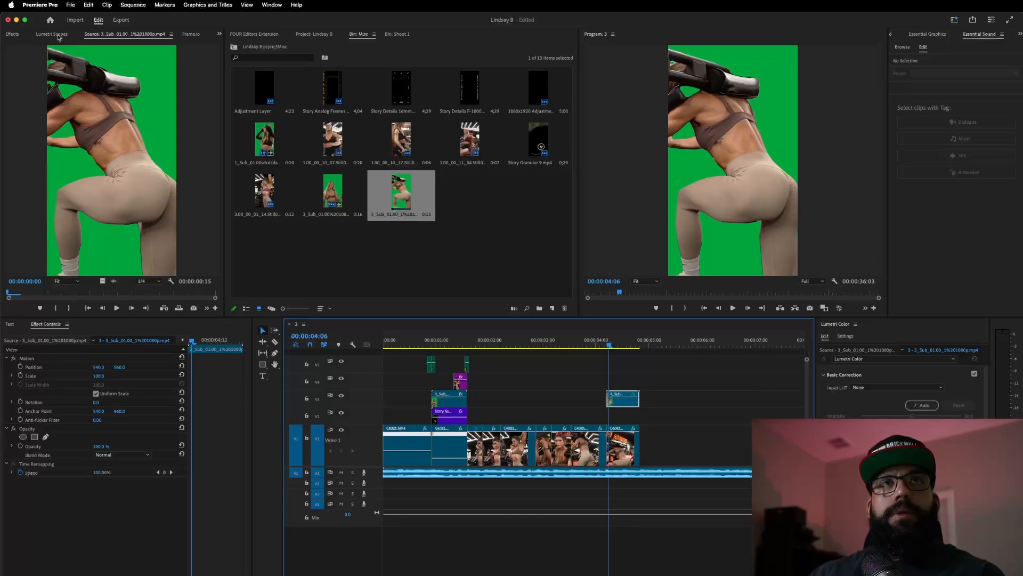
# - Key out the V3 clip's green backdrop with Ultra Key, then browse the FOUR Editors transitions
pyautogui.click(8, 34)
pyautogui.click(43, 46)
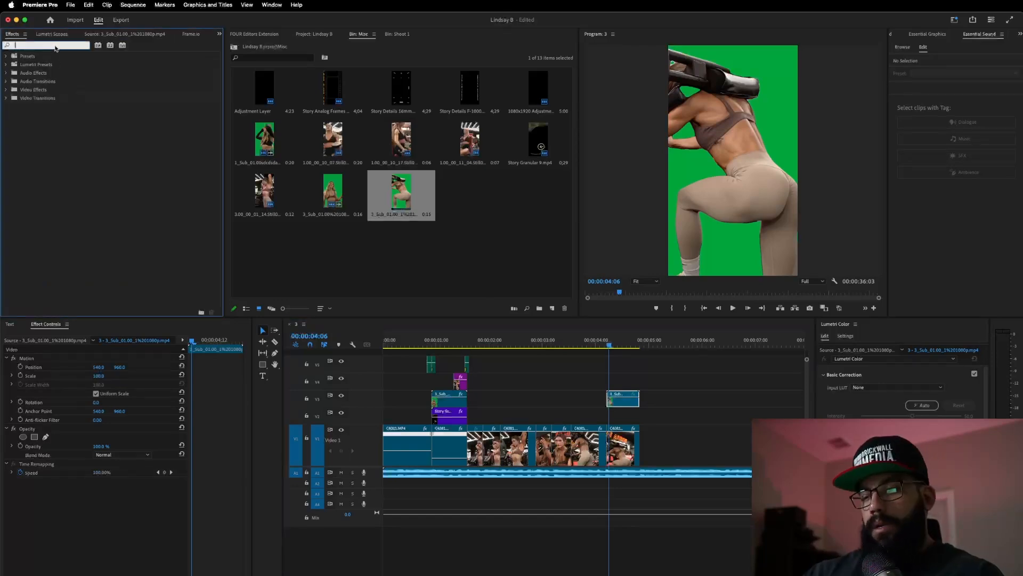
pyautogui.write('ult')
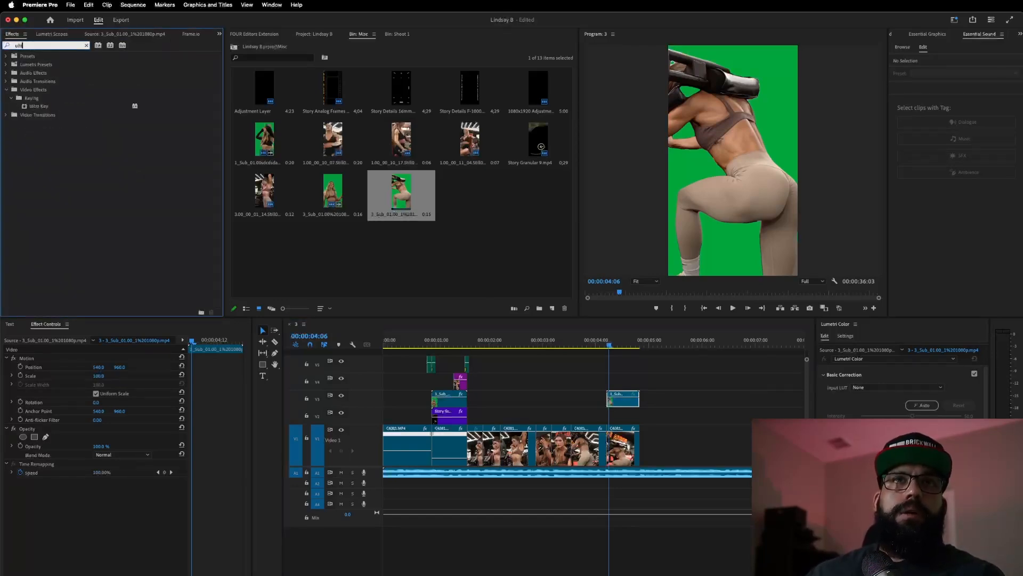
pyautogui.moveTo(37, 107); pyautogui.dragTo(622, 394)
pyautogui.click(107, 516)
pyautogui.click(767, 112)
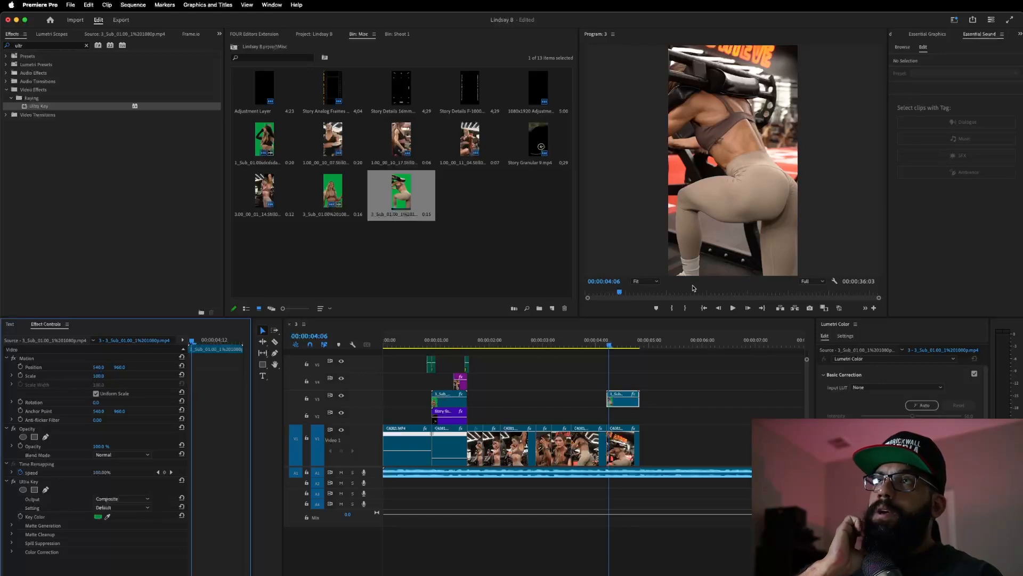
pyautogui.click(271, 35)
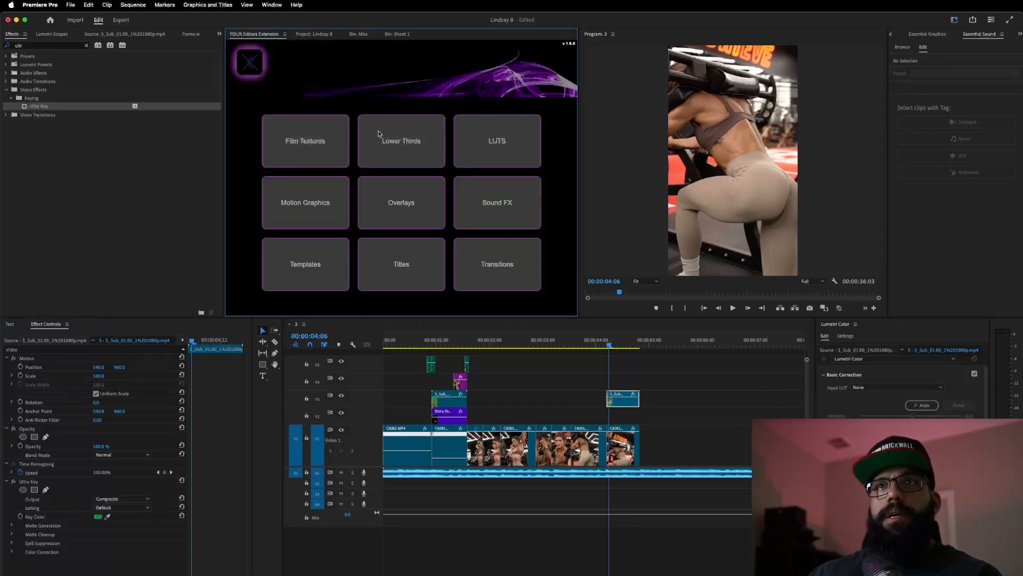
pyautogui.click(499, 272)
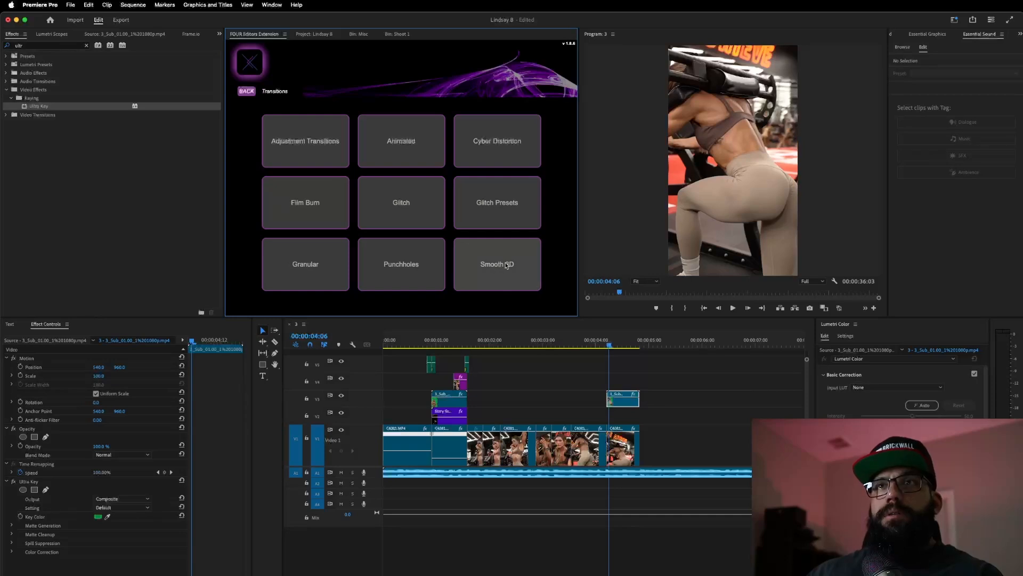
# - Add Story Granular 5 from Granular > Story to V2, nudged one frame earlier
pyautogui.click(291, 262)
pyautogui.click(417, 203)
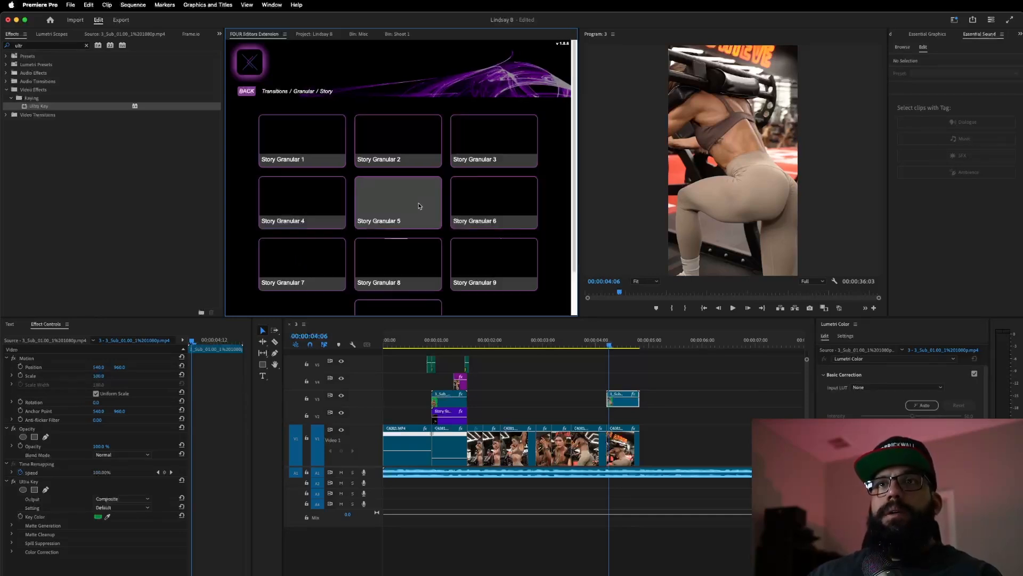
pyautogui.click(402, 201)
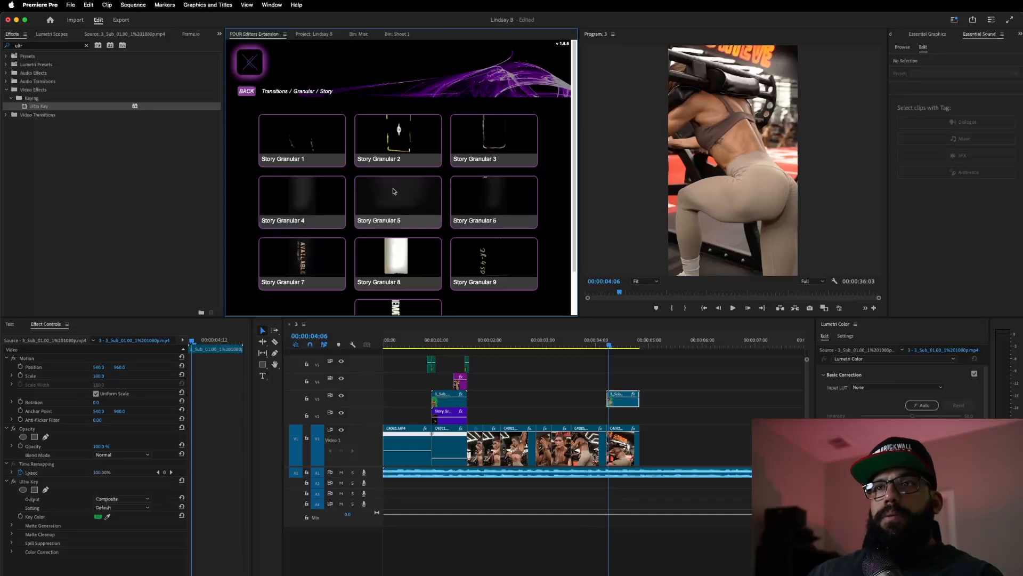
pyautogui.moveTo(628, 420); pyautogui.dragTo(642, 426)
# - Set the overlay's blend mode to Lighten and play back the transition
pyautogui.click(621, 345)
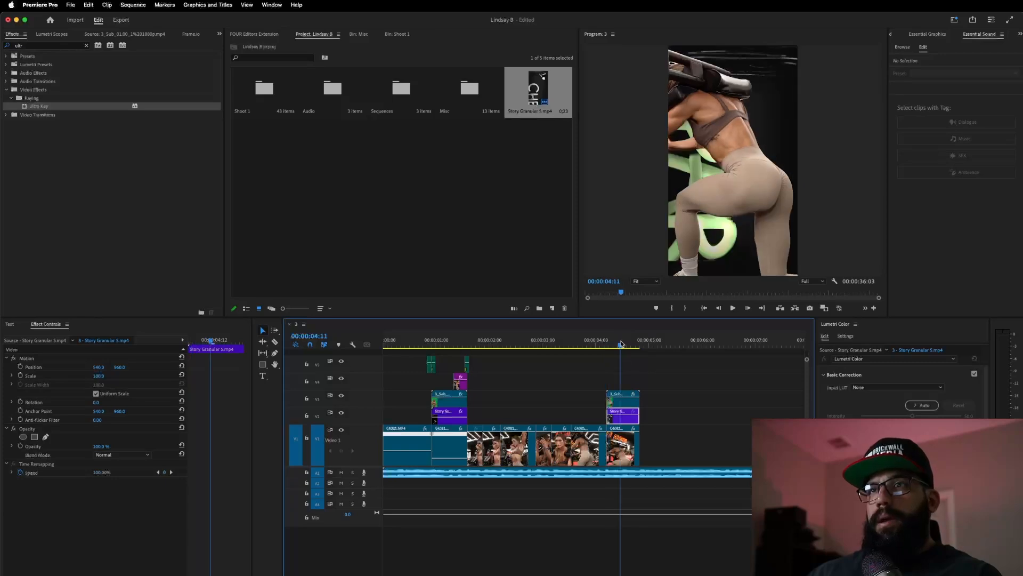
pyautogui.click(123, 455)
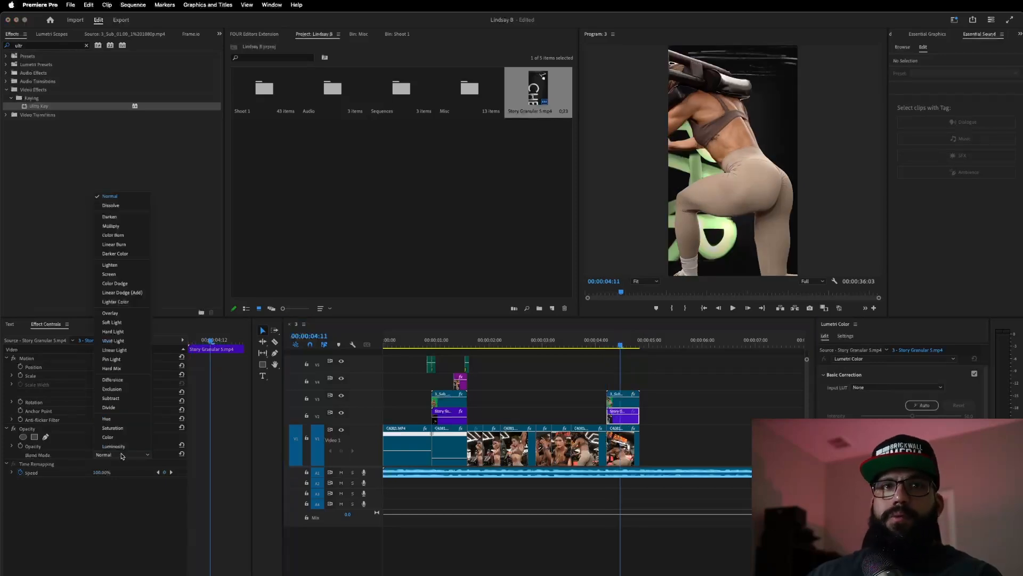
pyautogui.click(129, 267)
pyautogui.press('space')
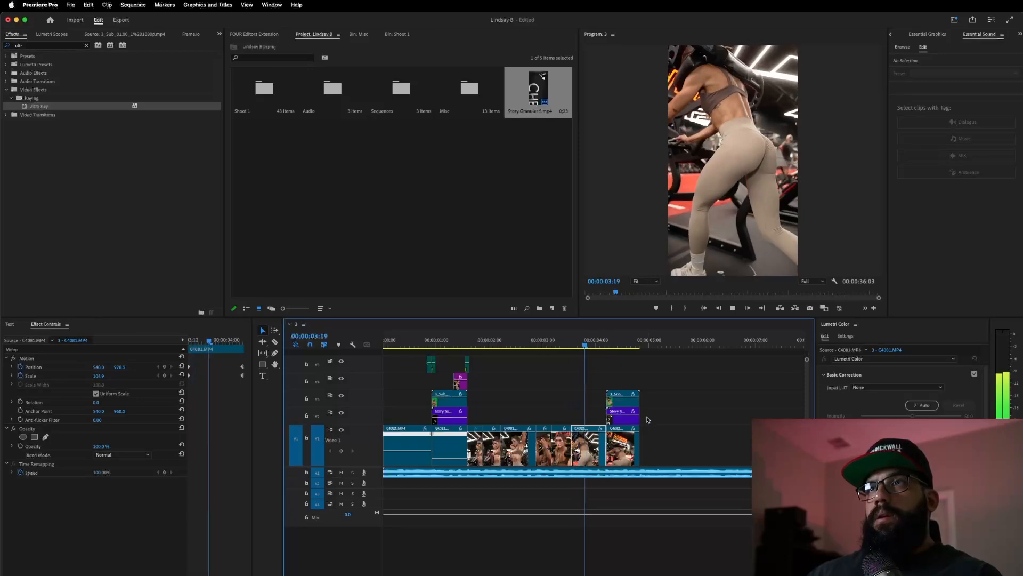
# - Replay the transition from about 00:00:03:16
pyautogui.click(567, 342)
pyautogui.press('space')
pyautogui.click(569, 341)
pyautogui.press('space')
# - Move the small adjustment layer from V5 onto V4 at the playhead, one frame earlier
pyautogui.click(467, 366)
pyautogui.moveTo(467, 367); pyautogui.dragTo(613, 381)
pyautogui.scroll(5, 636, 379)
pyautogui.moveTo(484, 387); pyautogui.dragTo(472, 387)
pyautogui.scroll(-2, 483, 388)
pyautogui.scroll(-8, 484, 387)
# - Play back the sequence ending from about 00:00:03:04
pyautogui.click(478, 343)
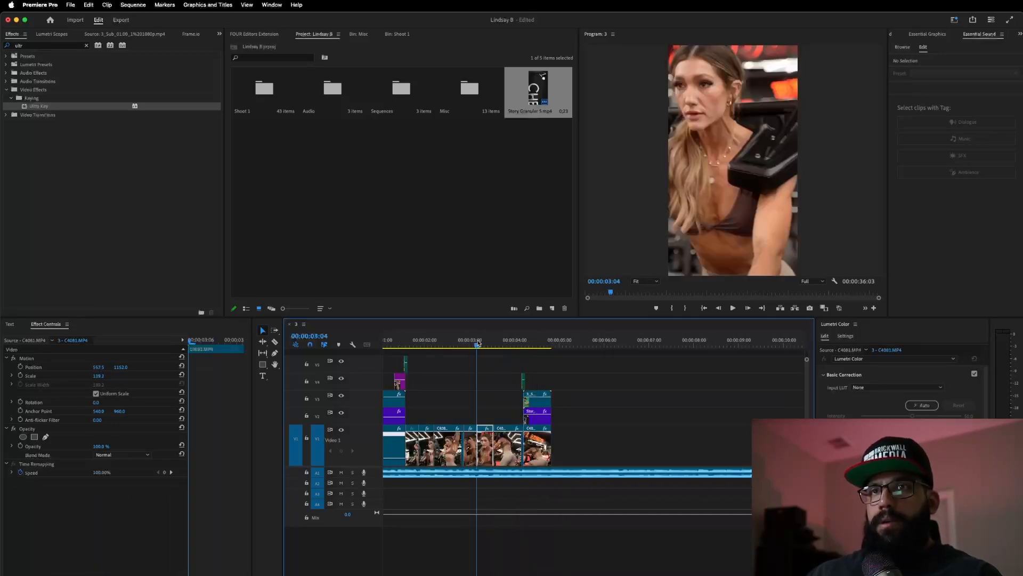
pyautogui.press('space')
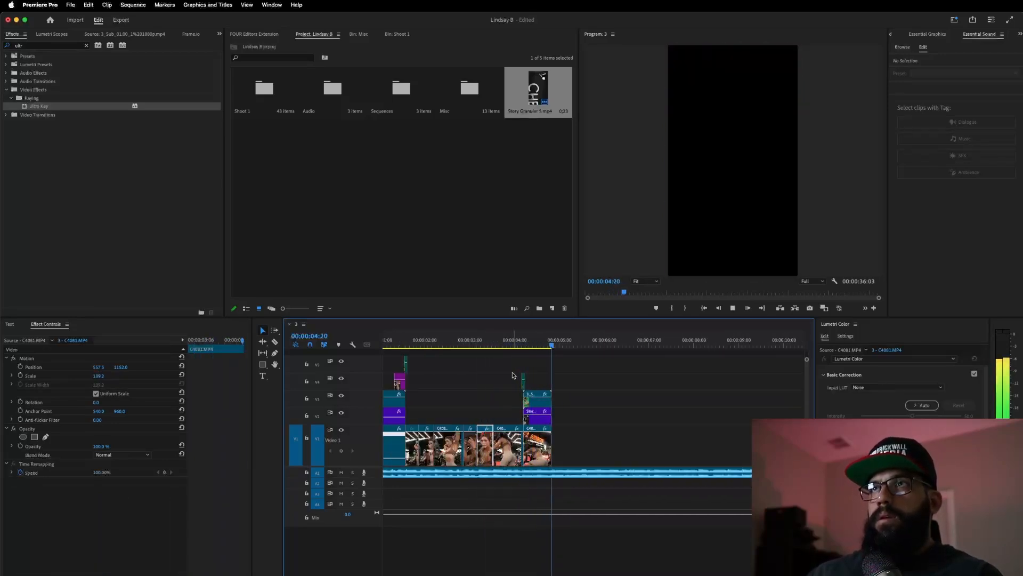
pyautogui.press('space')
pyautogui.click(485, 343)
pyautogui.press('space')
pyautogui.press('space')
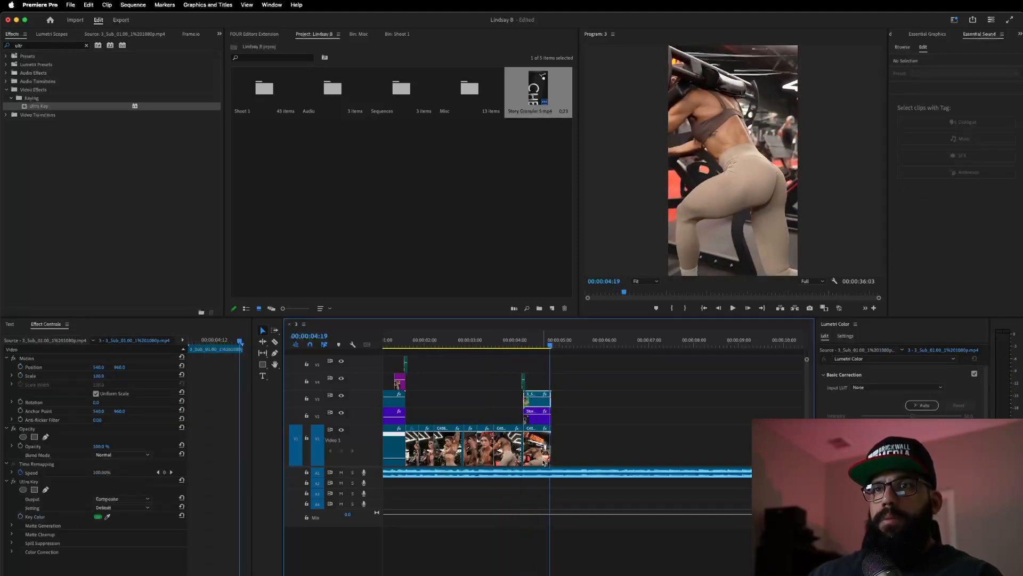
pyautogui.click(98, 376)
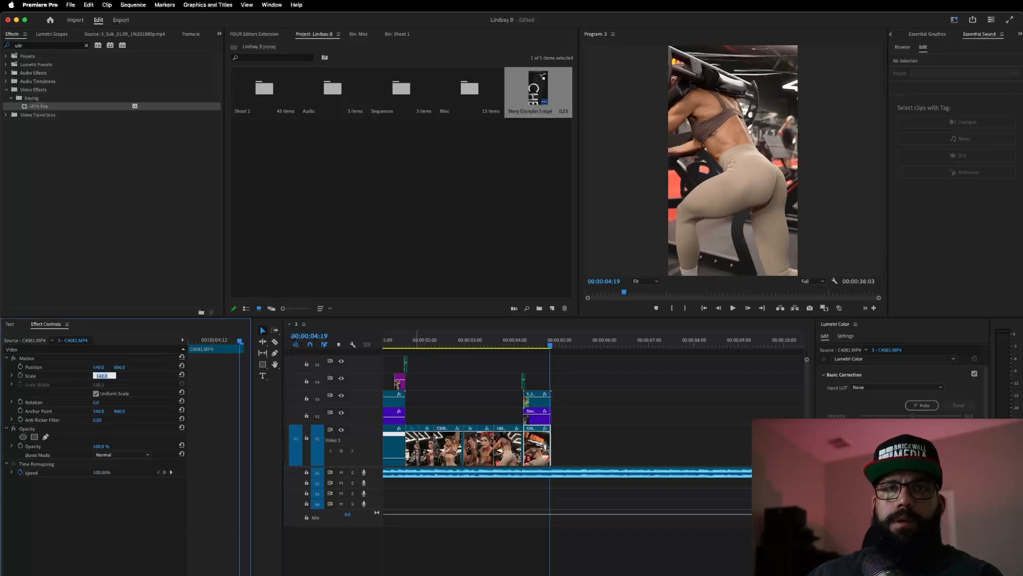
pyautogui.write('175')
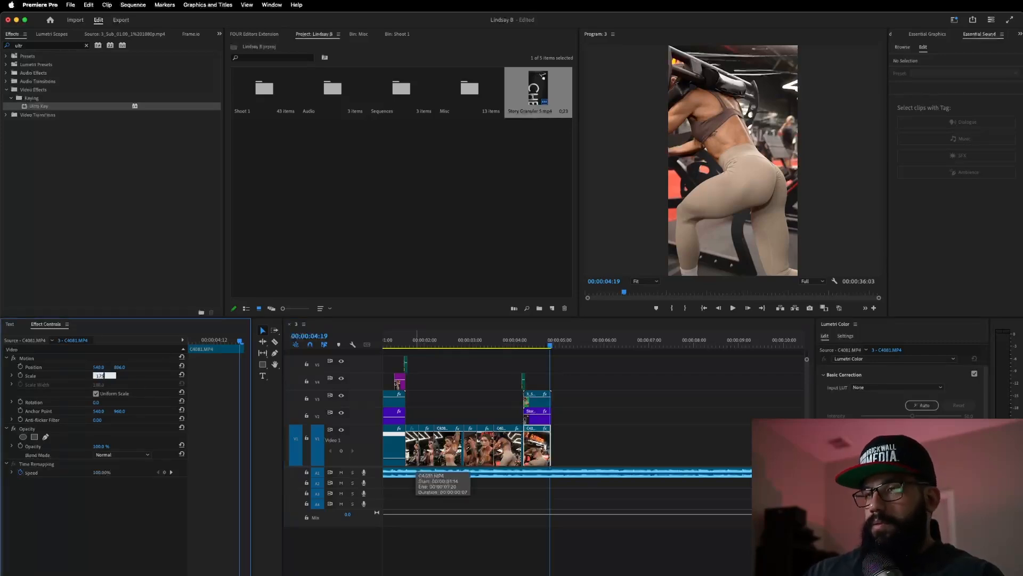
pyautogui.press('Return')
pyautogui.click(539, 406)
pyautogui.click(103, 376)
pyautogui.write('175')
pyautogui.press('Return')
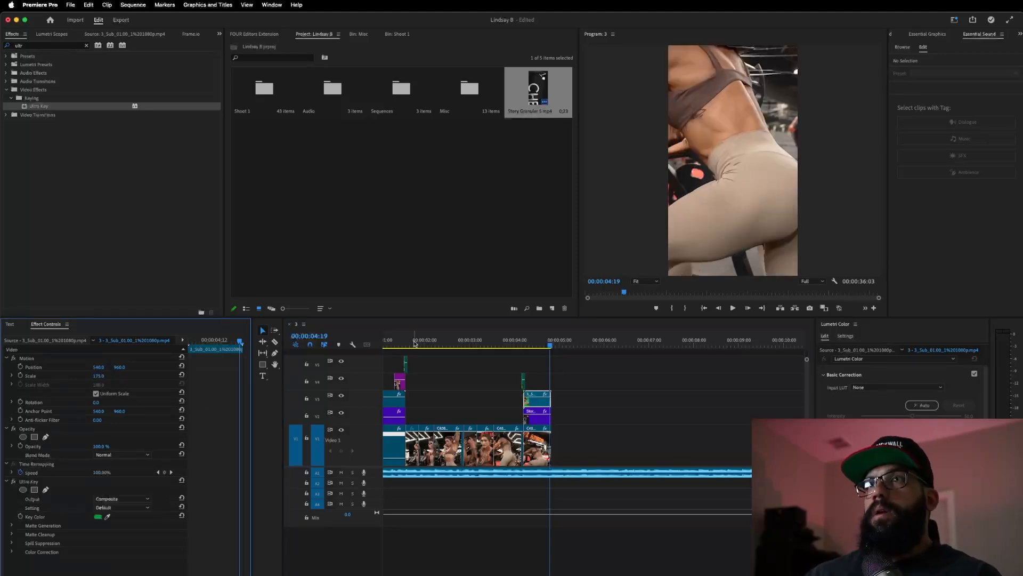
pyautogui.click(507, 364)
pyautogui.press('space')
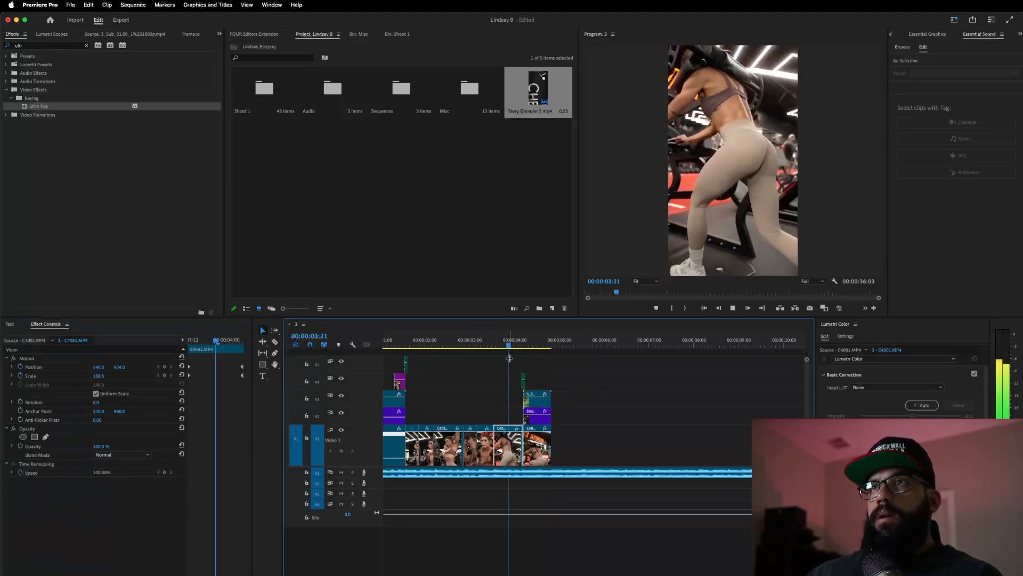
pyautogui.click(551, 346)
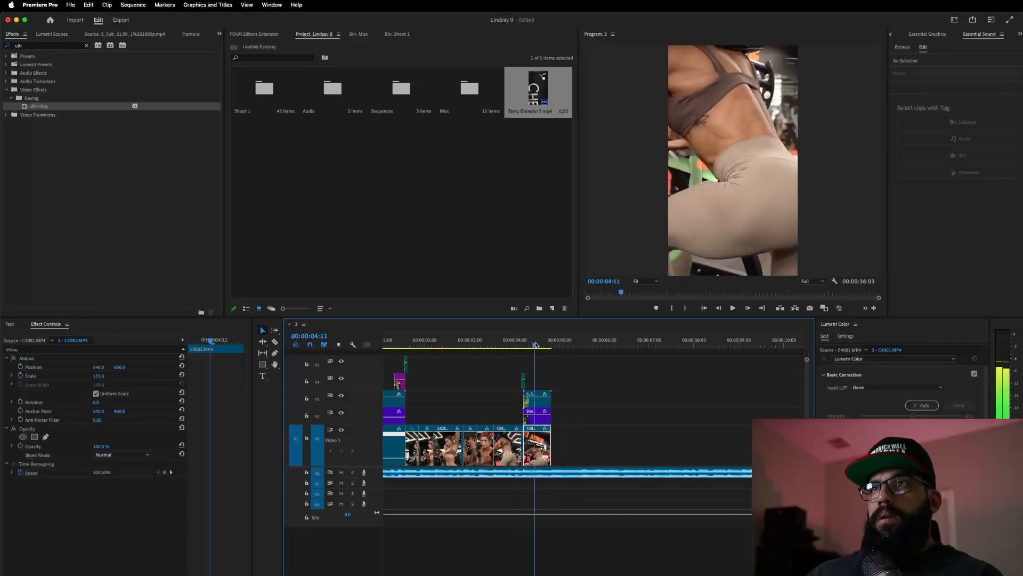
pyautogui.moveTo(550, 346); pyautogui.dragTo(544, 346)
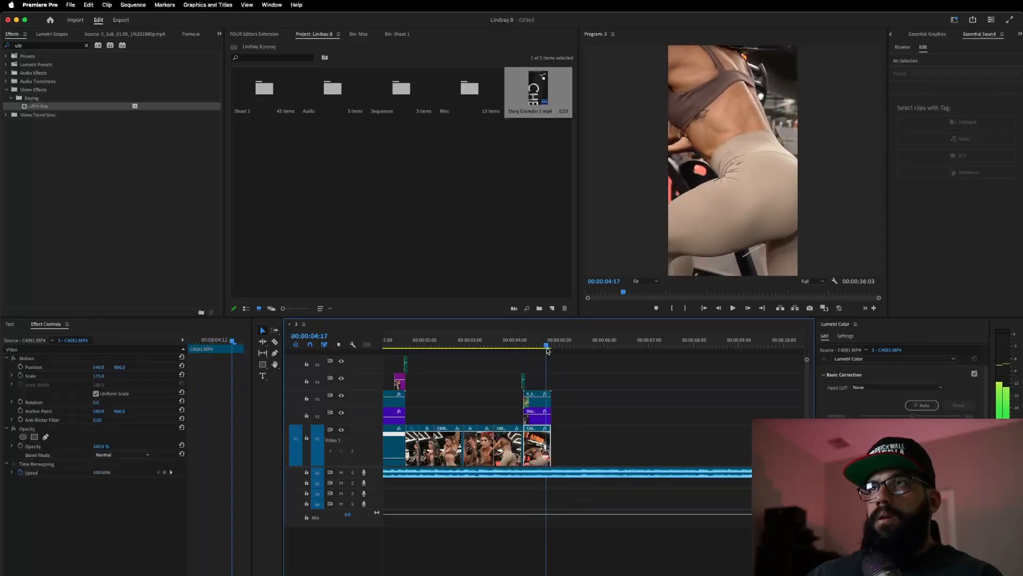
pyautogui.click(537, 400)
pyautogui.moveTo(103, 376); pyautogui.dragTo(78, 376)
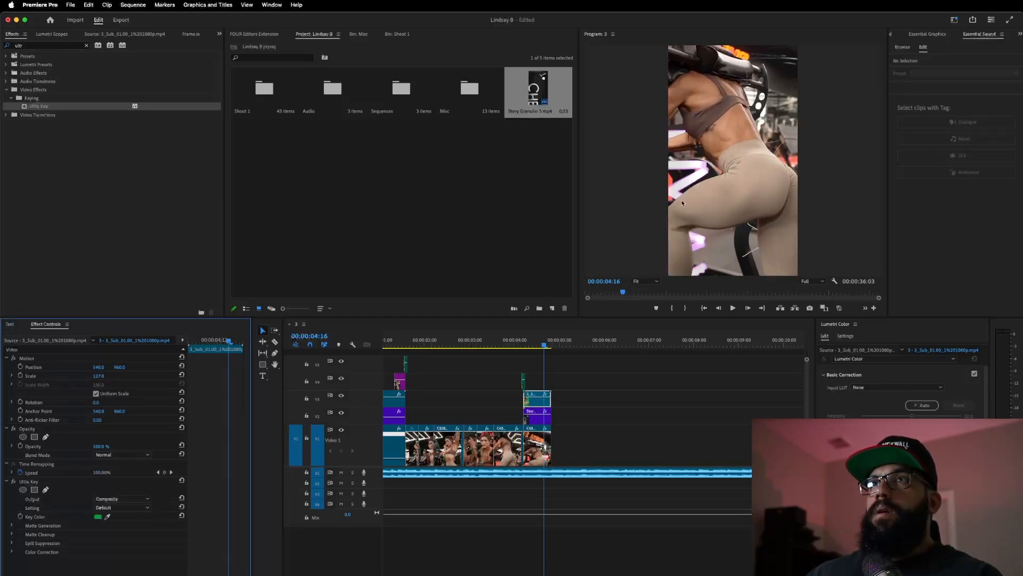
pyautogui.click(740, 189)
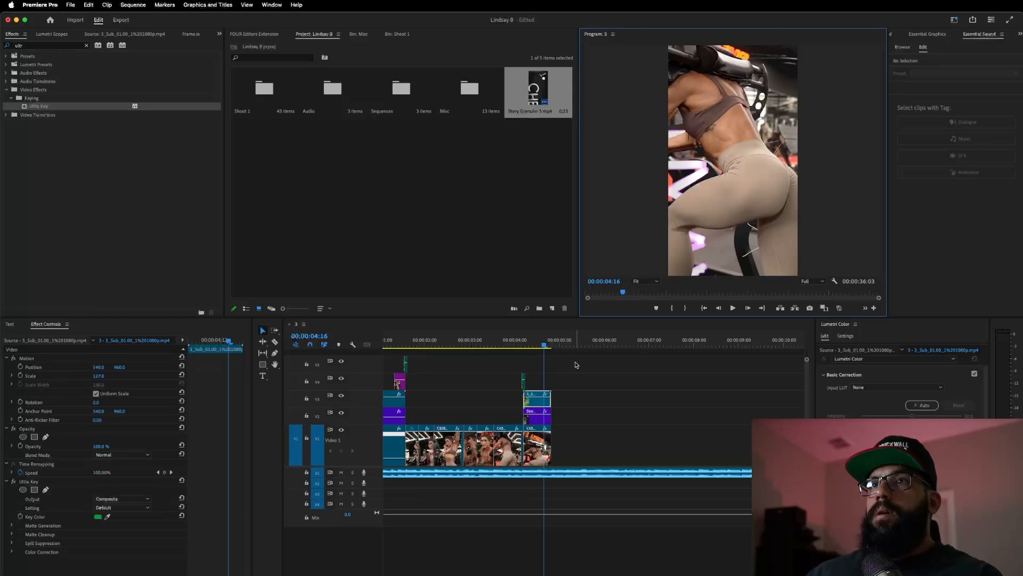
pyautogui.click(536, 455)
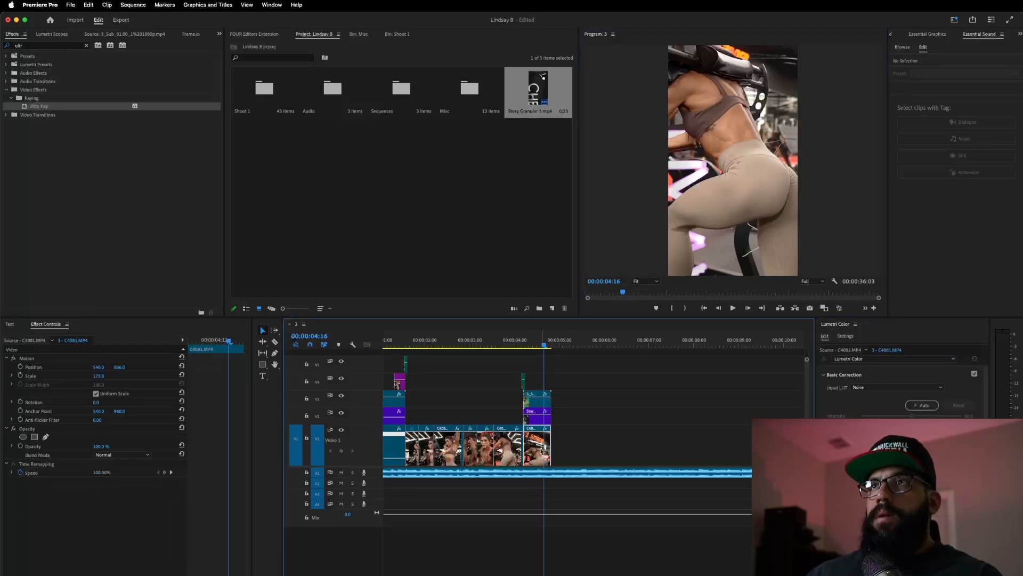
pyautogui.click(494, 340)
pyautogui.press('space')
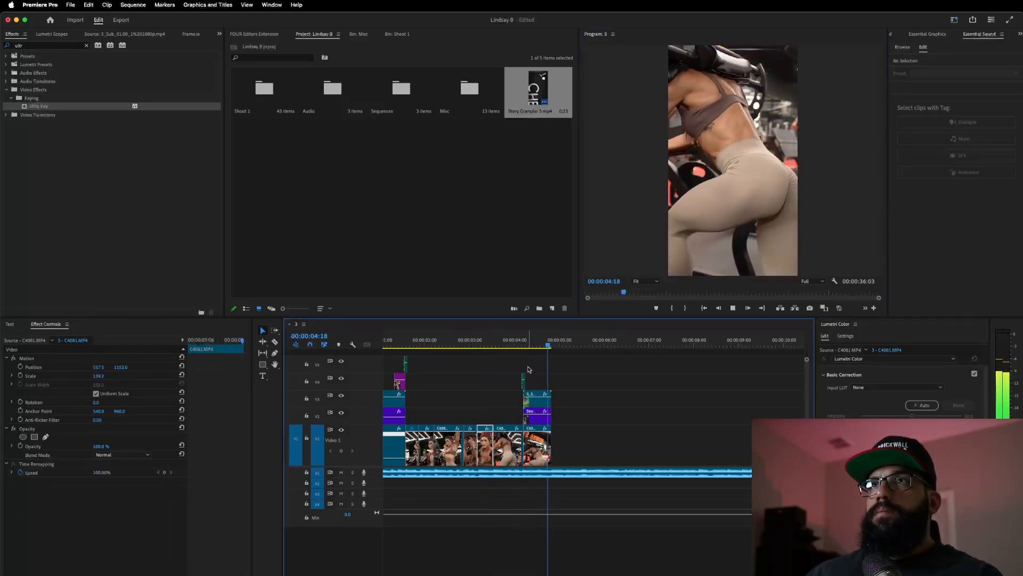
pyautogui.click(541, 340)
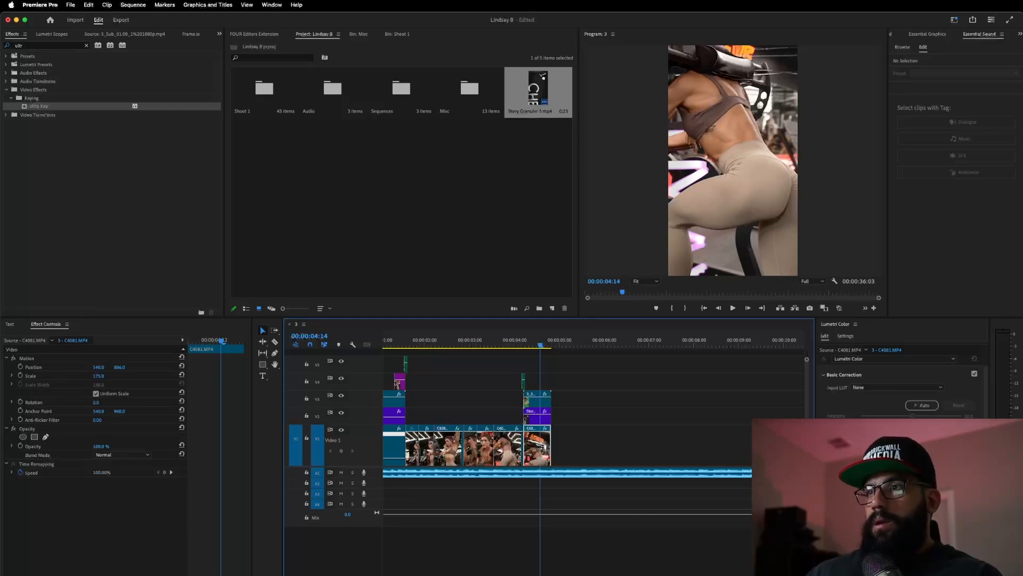
# - Apply Lumetri Color to the final C4081 clip and preview the ending
pyautogui.click(913, 458)
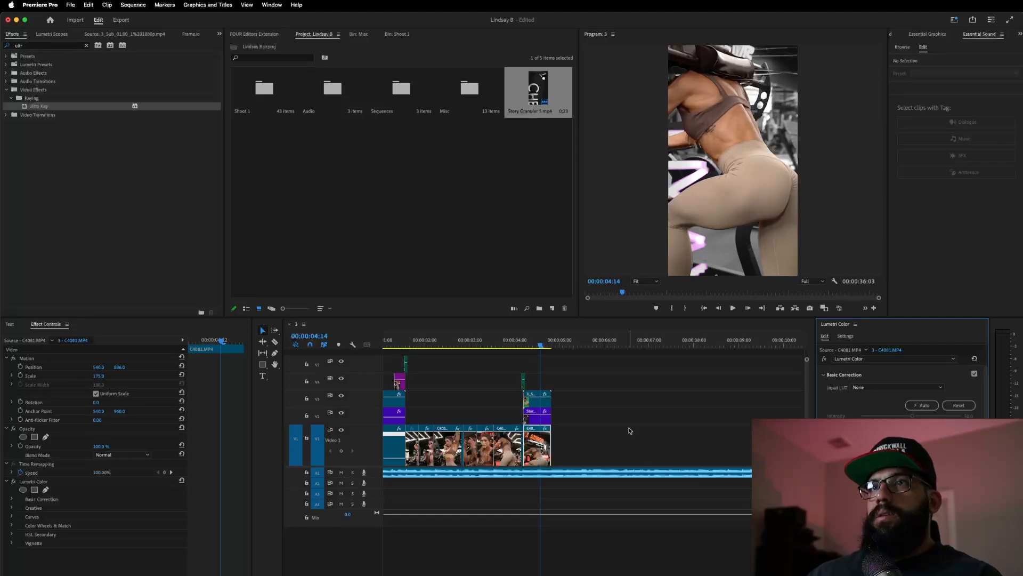
pyautogui.click(501, 344)
pyautogui.press('space')
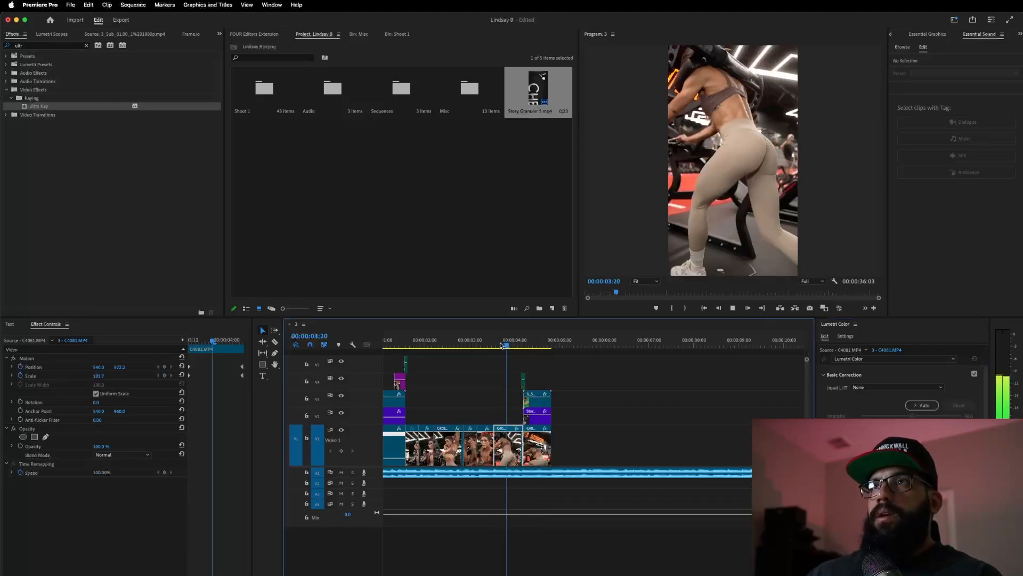
pyautogui.click(480, 342)
pyautogui.press('space')
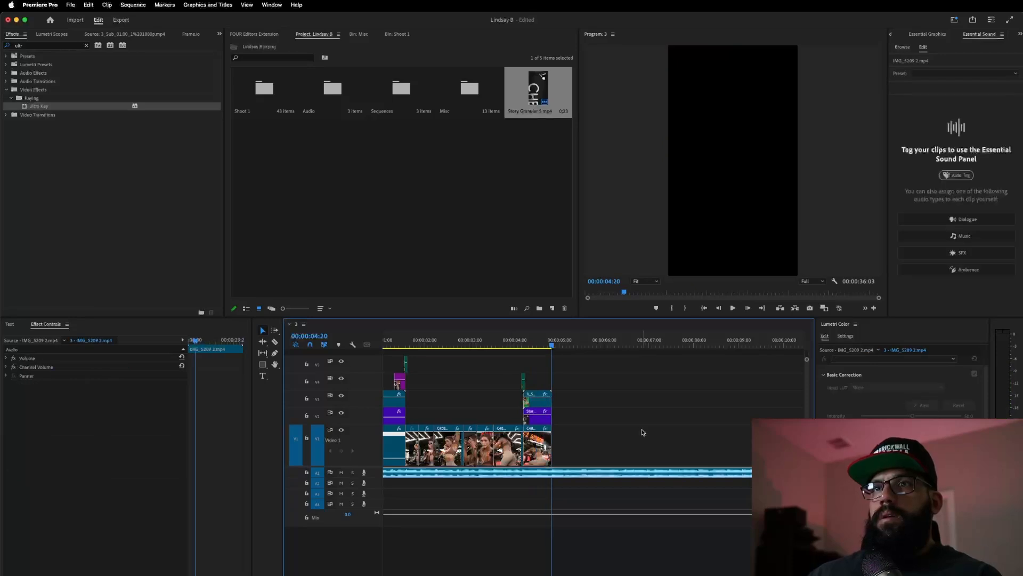
# - Scale the keyed 3_Sub cutout down to about 108% and enlarge the C4081 background
pyautogui.click(535, 344)
pyautogui.click(530, 412)
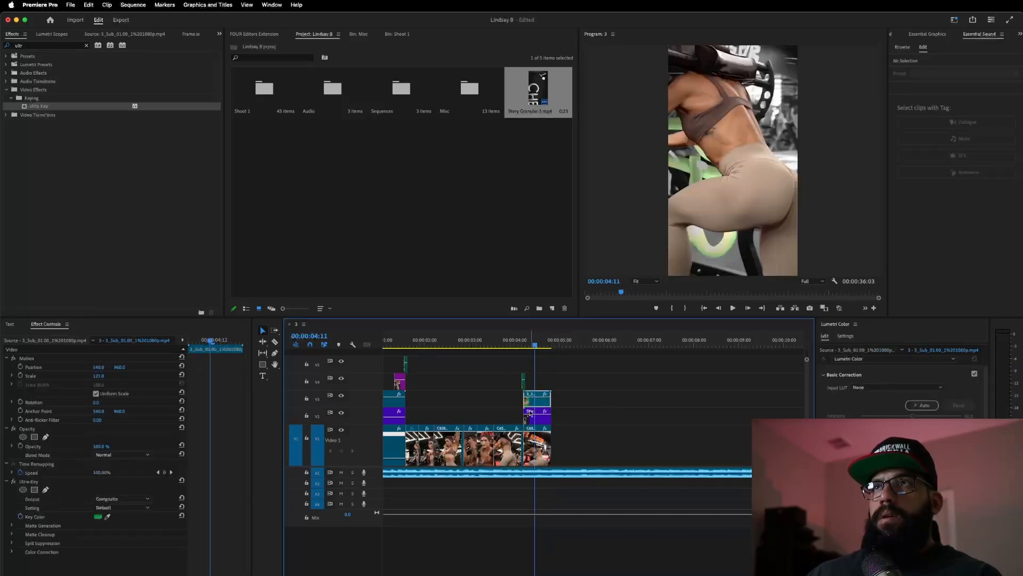
pyautogui.moveTo(98, 371); pyautogui.dragTo(85, 372)
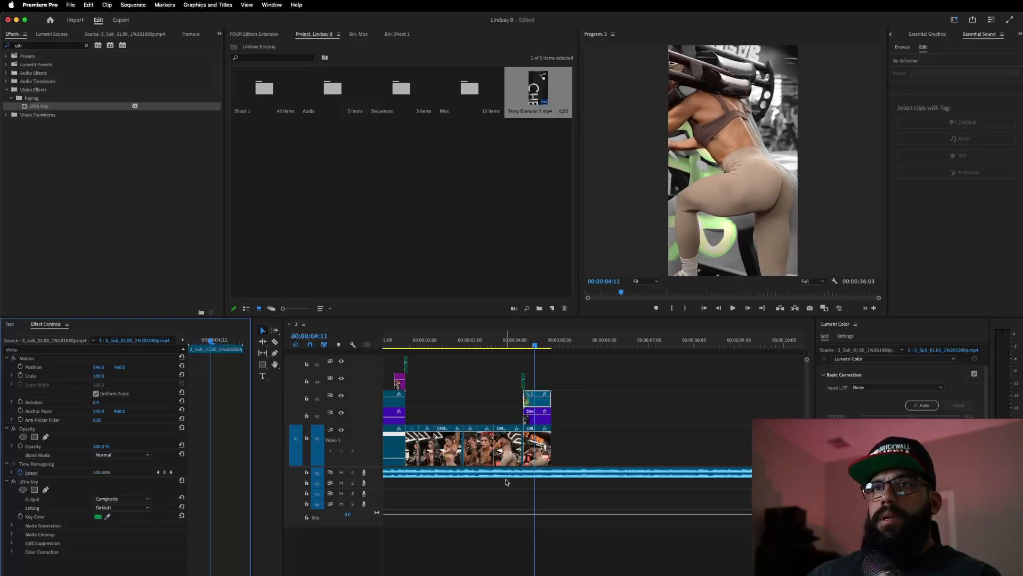
pyautogui.click(531, 452)
pyautogui.moveTo(100, 375)
pyautogui.mouseDown()
pyautogui.moveTo(127, 376)
pyautogui.moveTo(111, 376)
pyautogui.mouseUp()
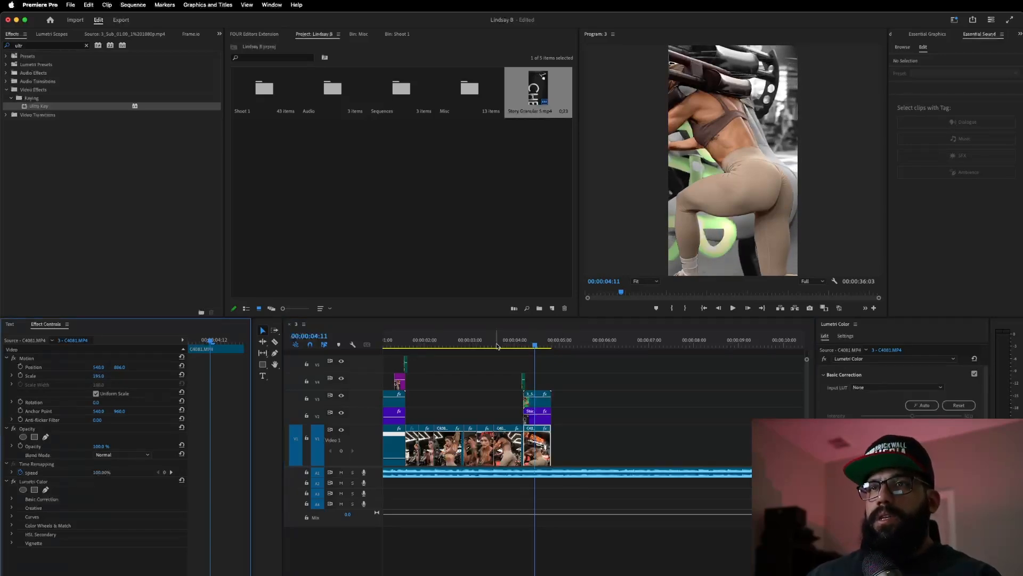
# - Review the rescaled ending, then return to the Lumetri Color settings and the 3_Sub clip
pyautogui.click(497, 345)
pyautogui.press('space')
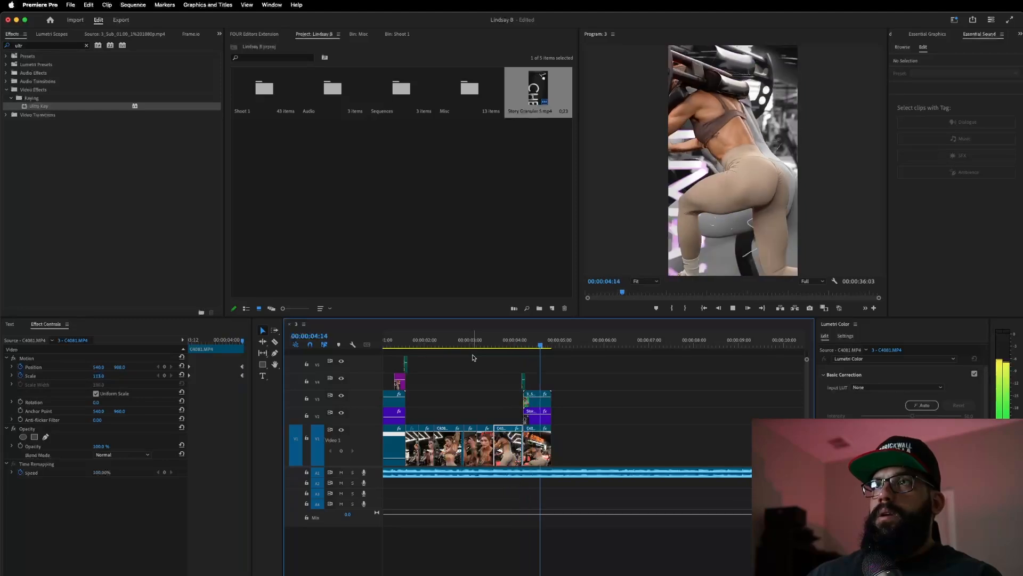
pyautogui.click(475, 345)
pyautogui.press('space')
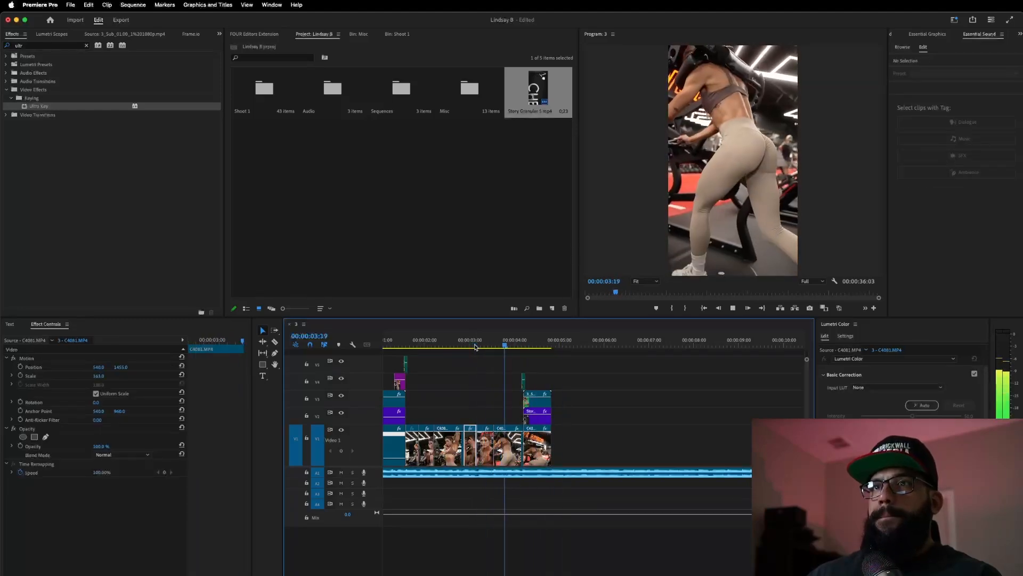
pyautogui.click(475, 345)
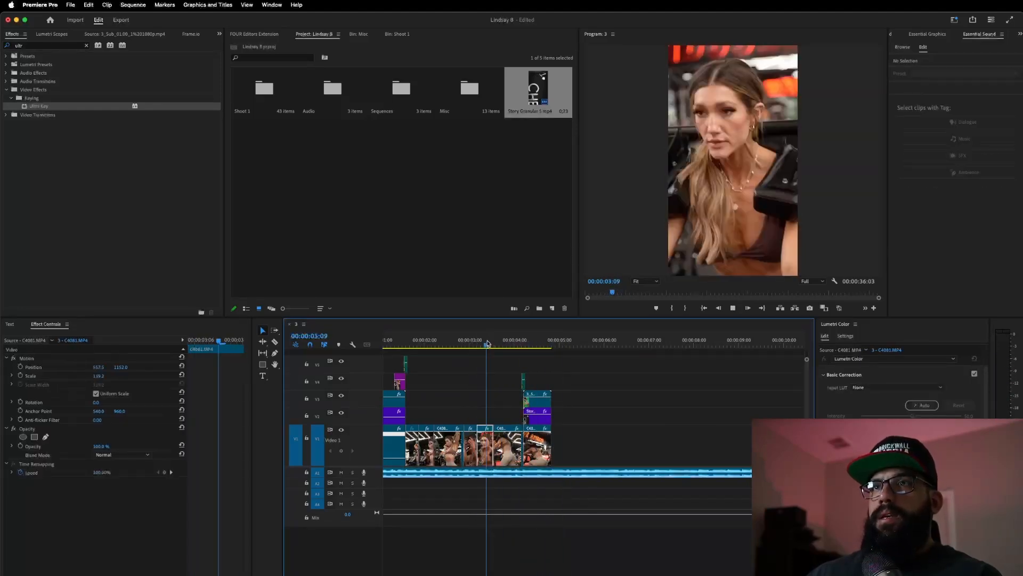
pyautogui.click(534, 344)
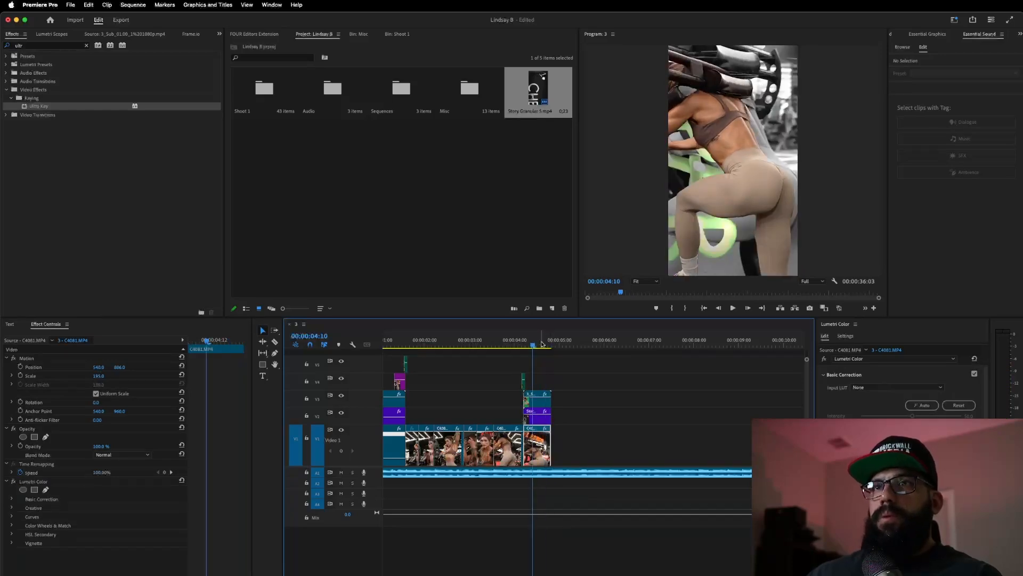
pyautogui.click(541, 344)
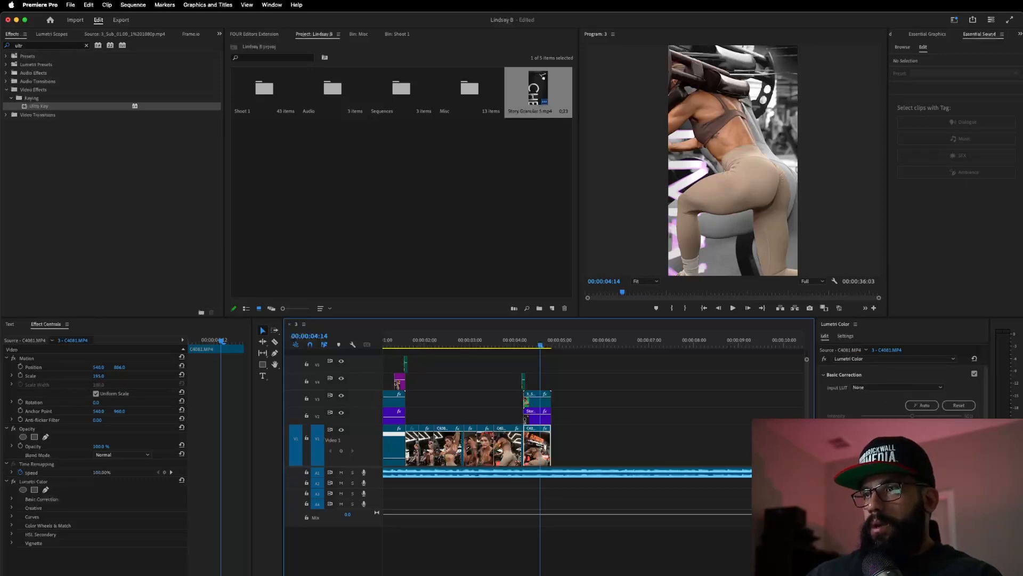
pyautogui.click(910, 464)
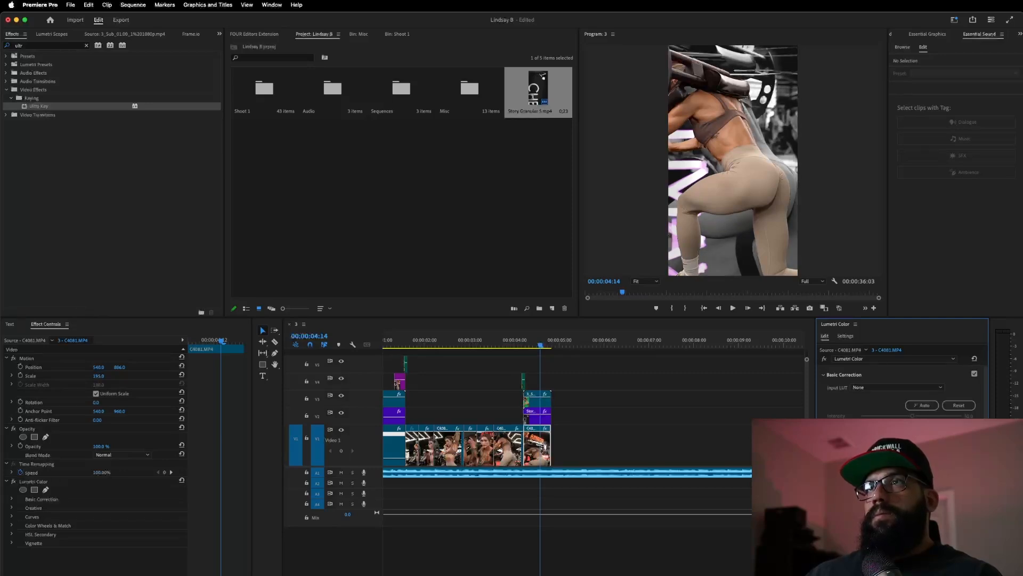
pyautogui.click(538, 400)
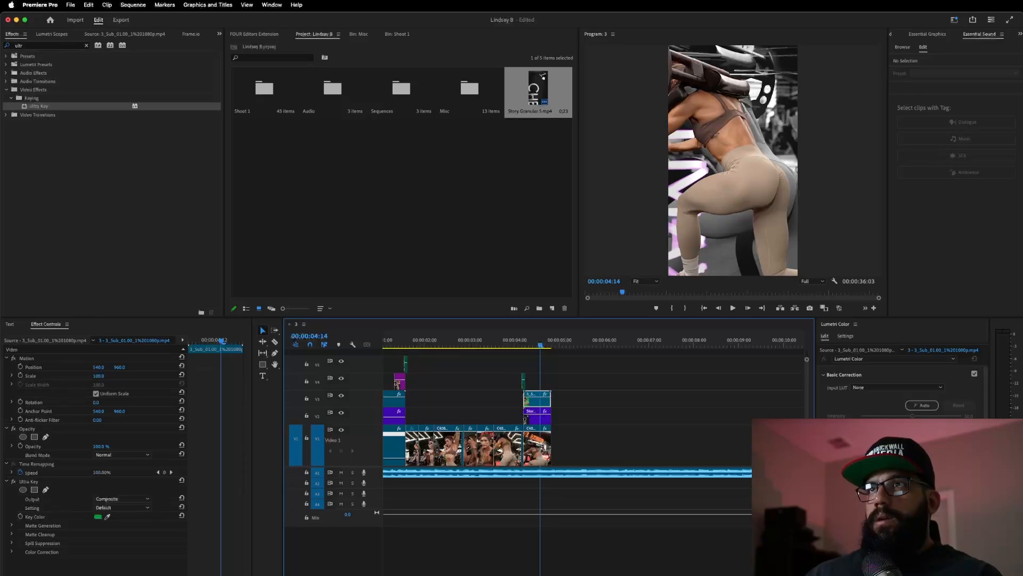
# - Replay the graded ending from around 03:04 several times to review it
pyautogui.click(478, 339)
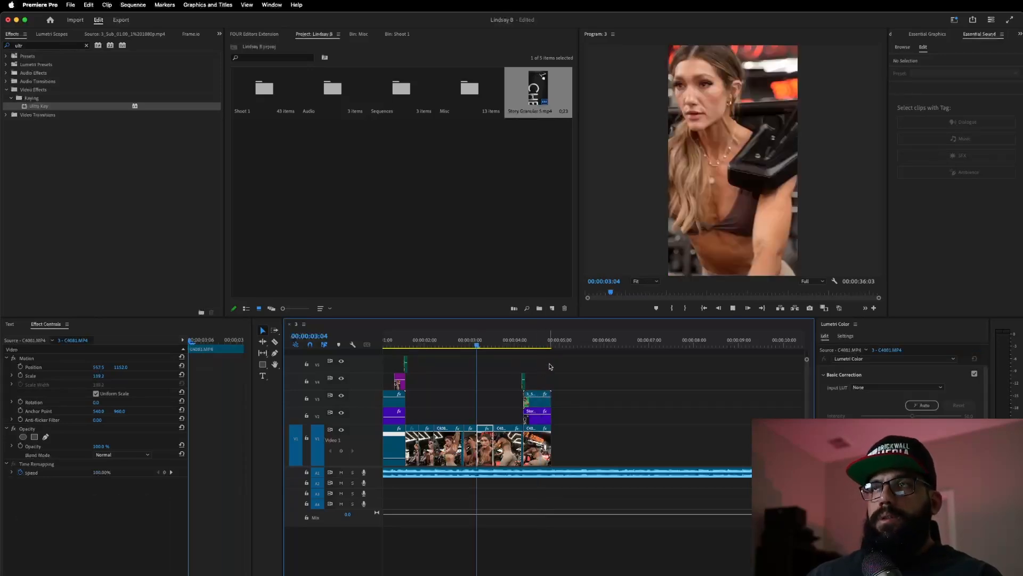
pyautogui.press('space')
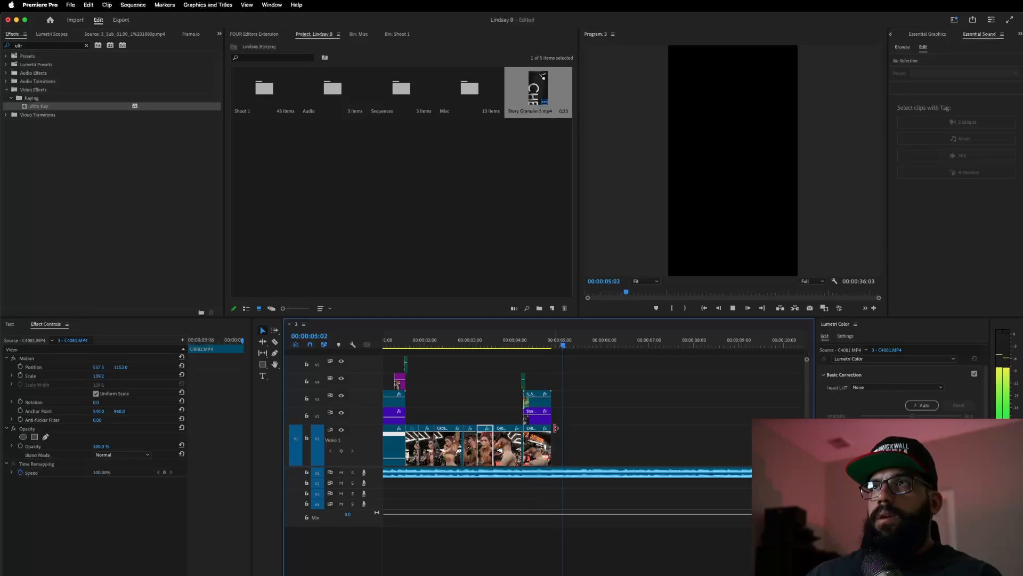
pyautogui.click(495, 341)
pyautogui.press('space')
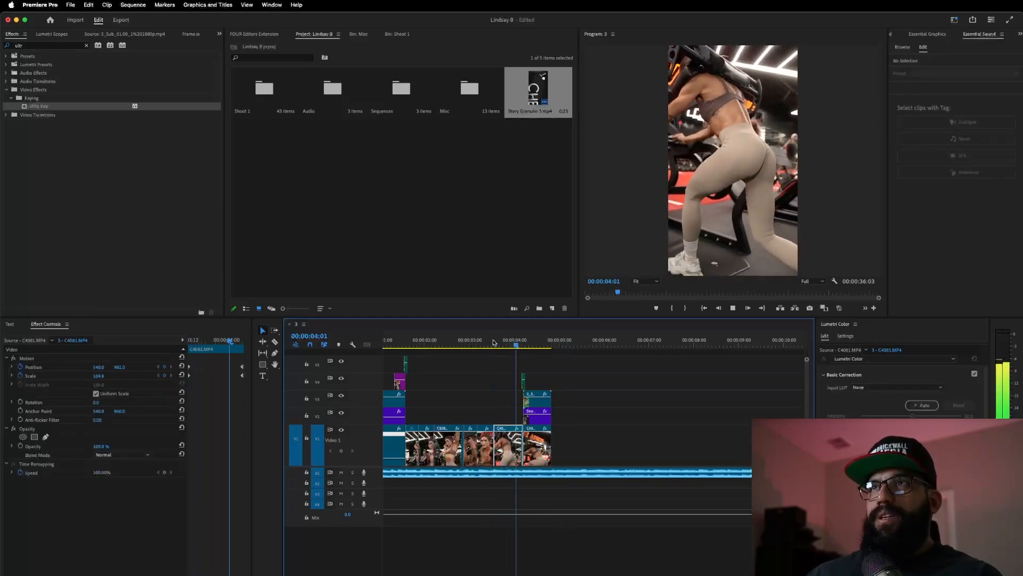
pyautogui.click(494, 341)
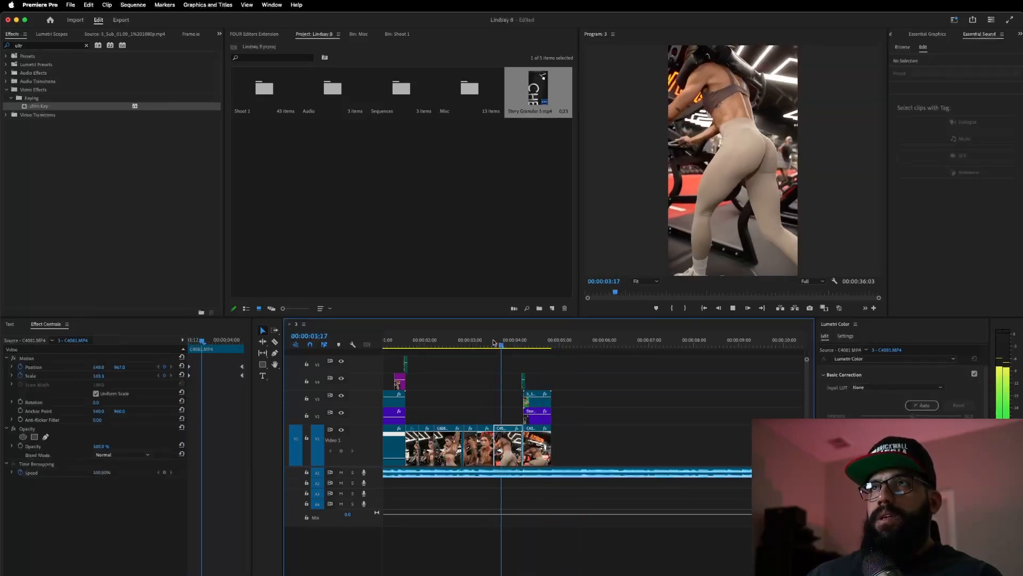
pyautogui.click(494, 341)
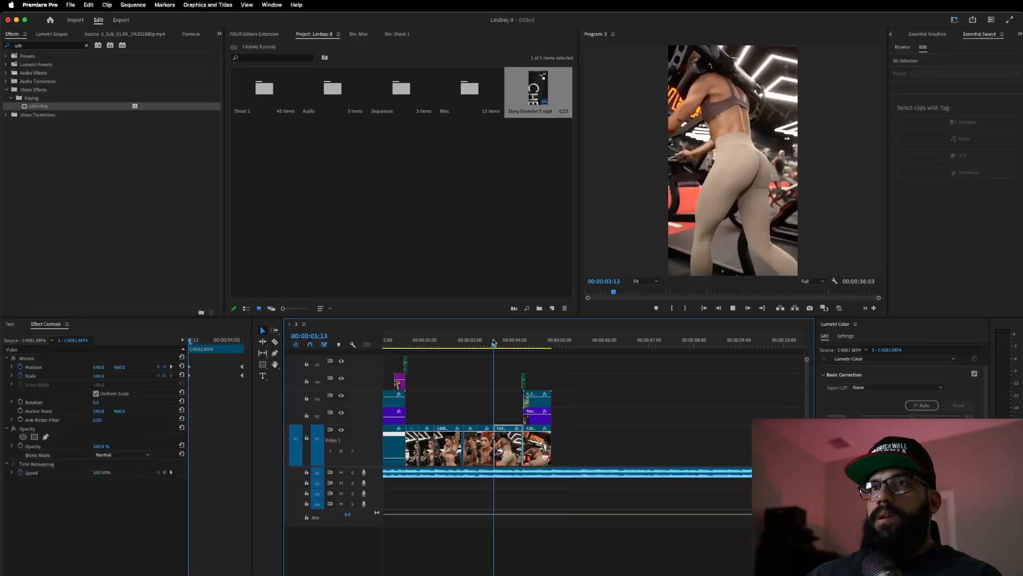
pyautogui.press('space')
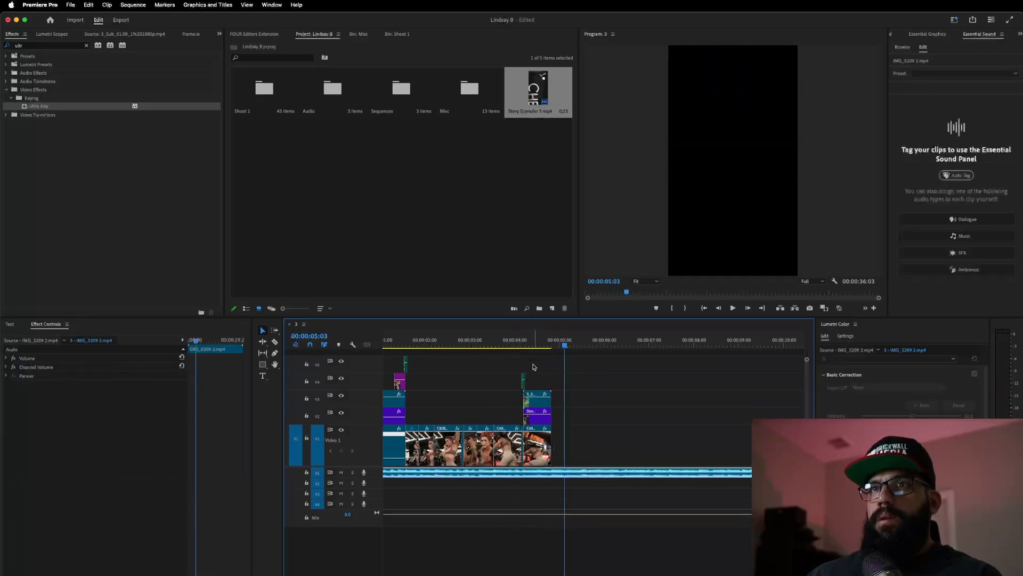
pyautogui.click(500, 344)
pyautogui.press('space')
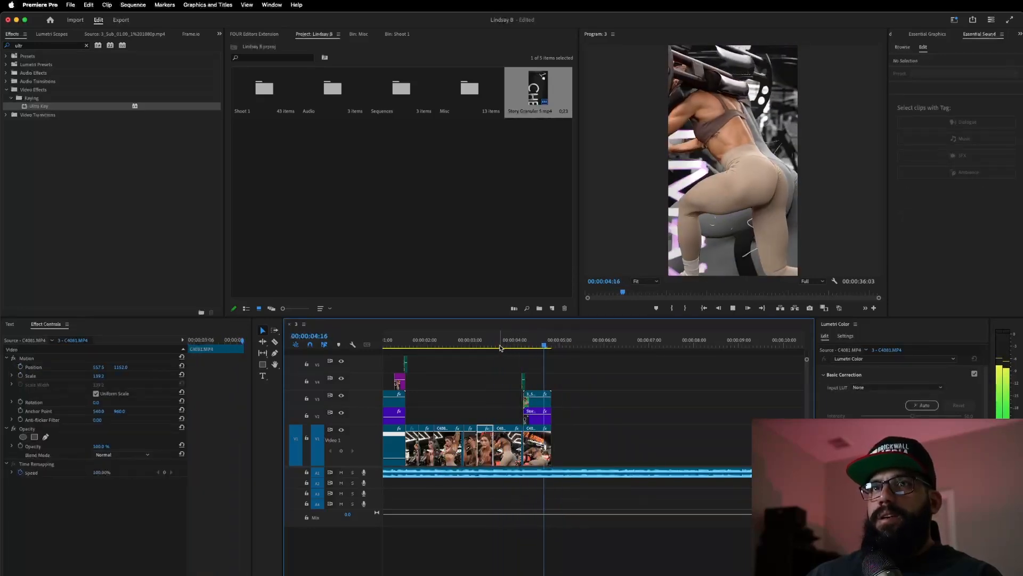
# - Save the project, clear the selection and zoom the timeline out
pyautogui.press('super+s')
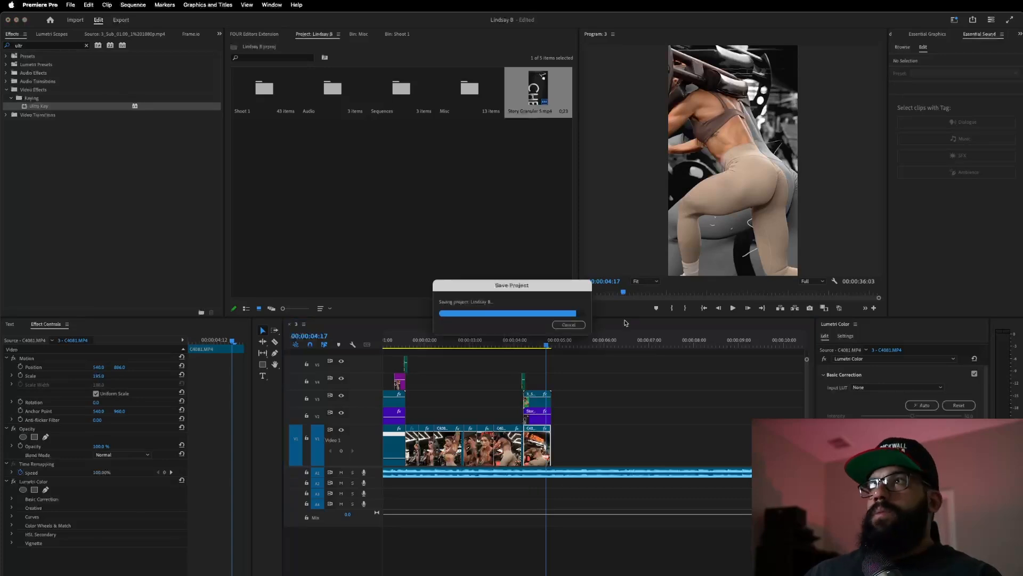
pyautogui.click(632, 407)
pyautogui.click(496, 341)
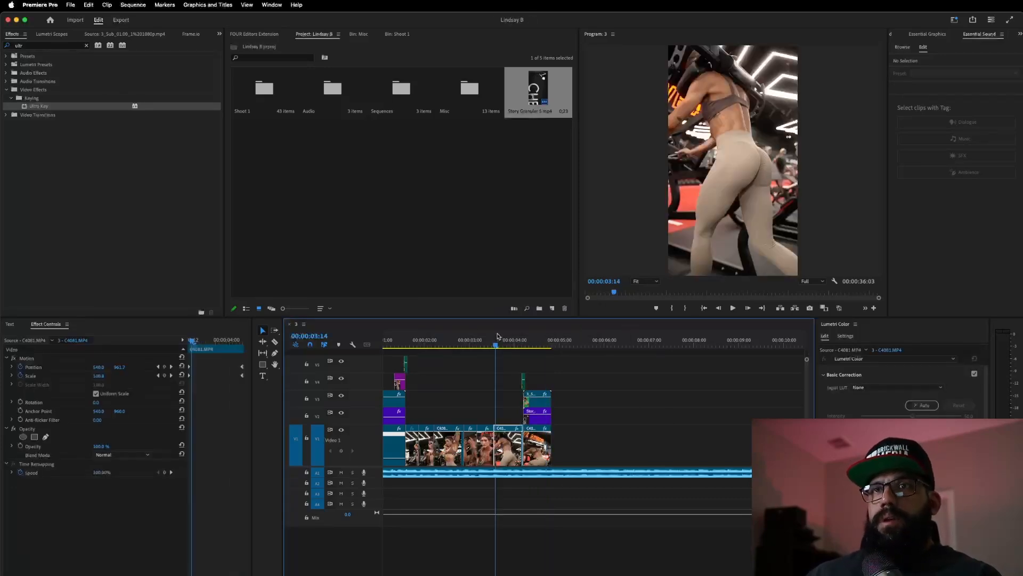
pyautogui.press('-')
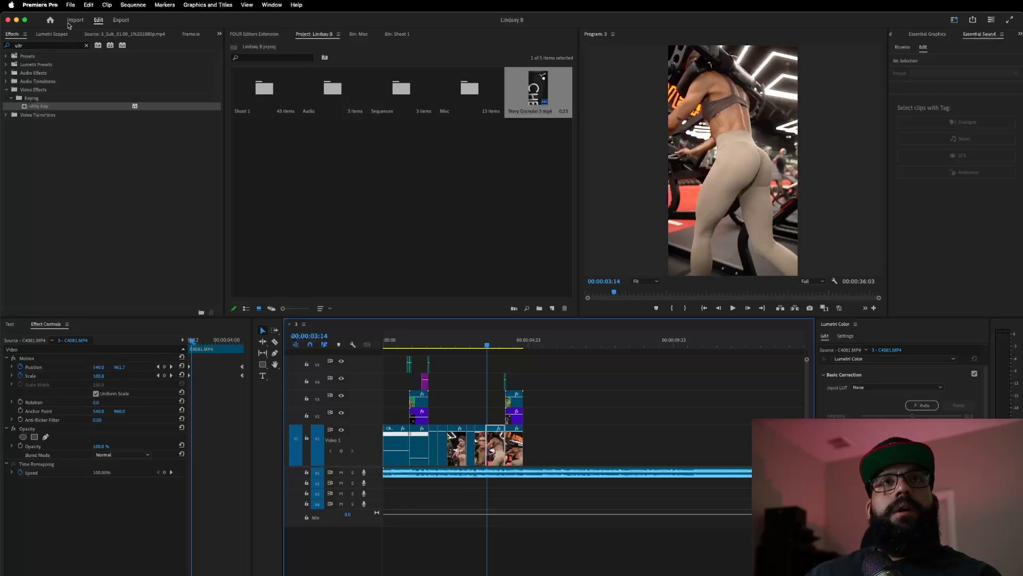
pyautogui.click(132, 5)
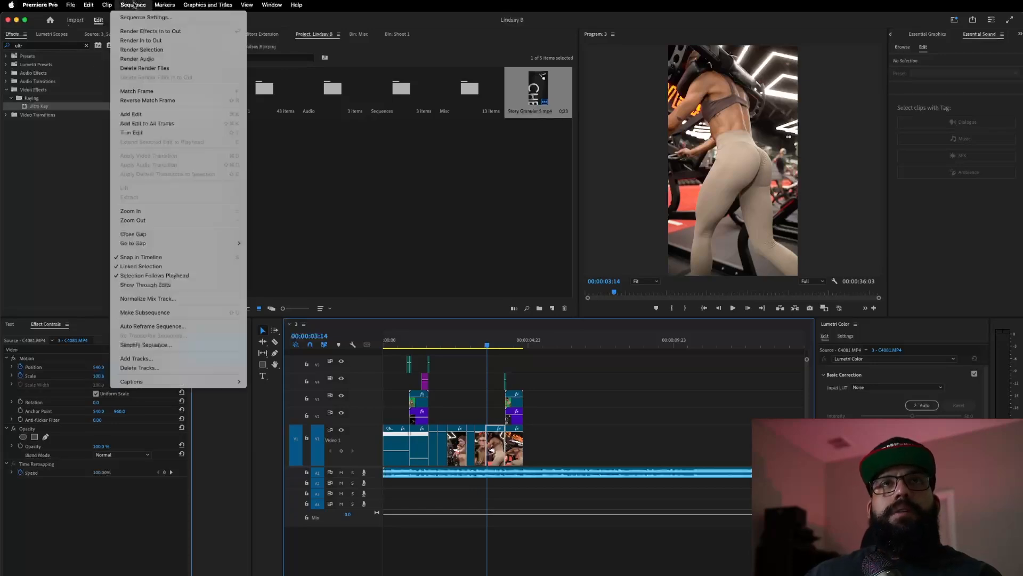
pyautogui.click(128, 41)
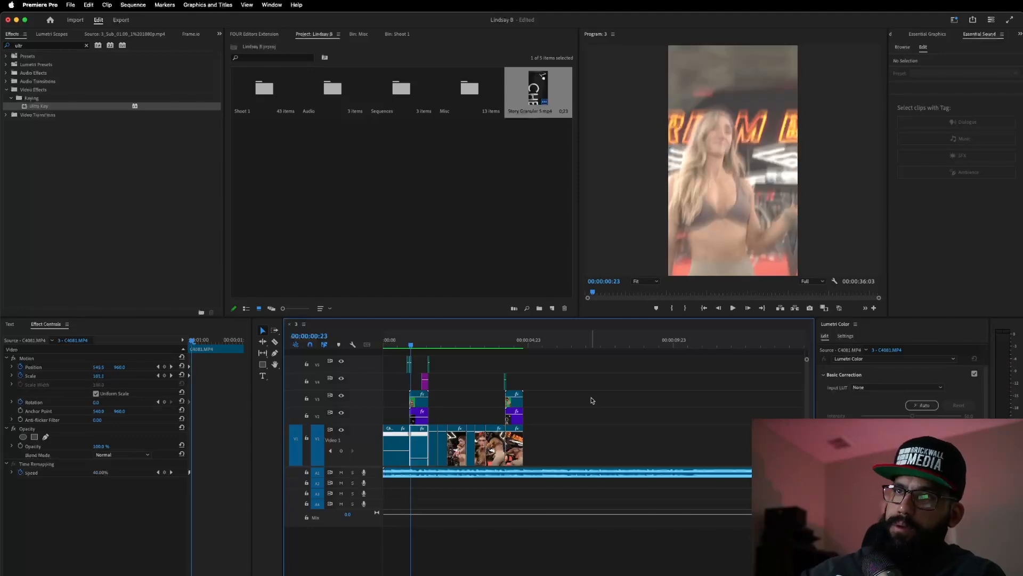
pyautogui.press('Home')
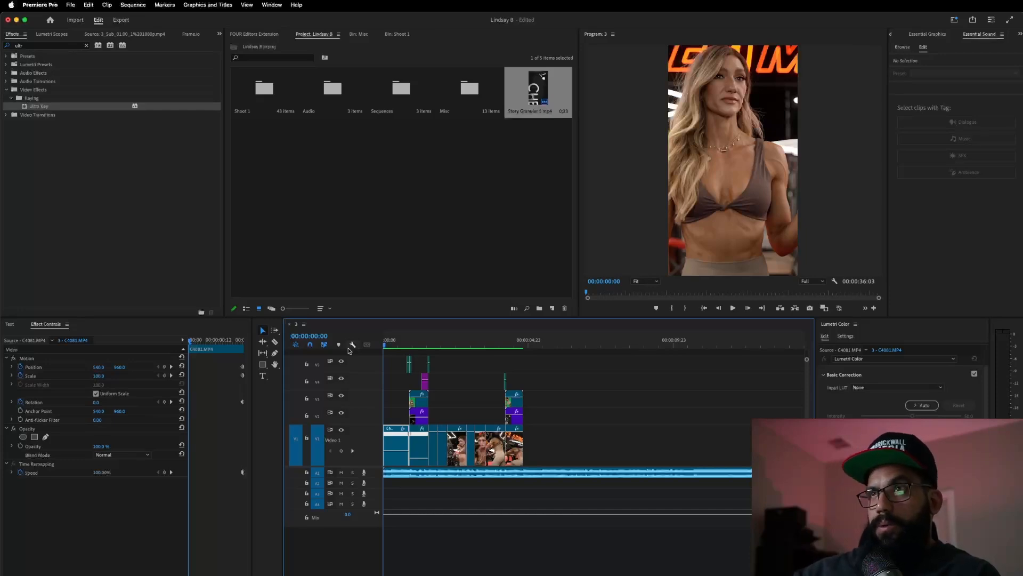
pyautogui.press('space')
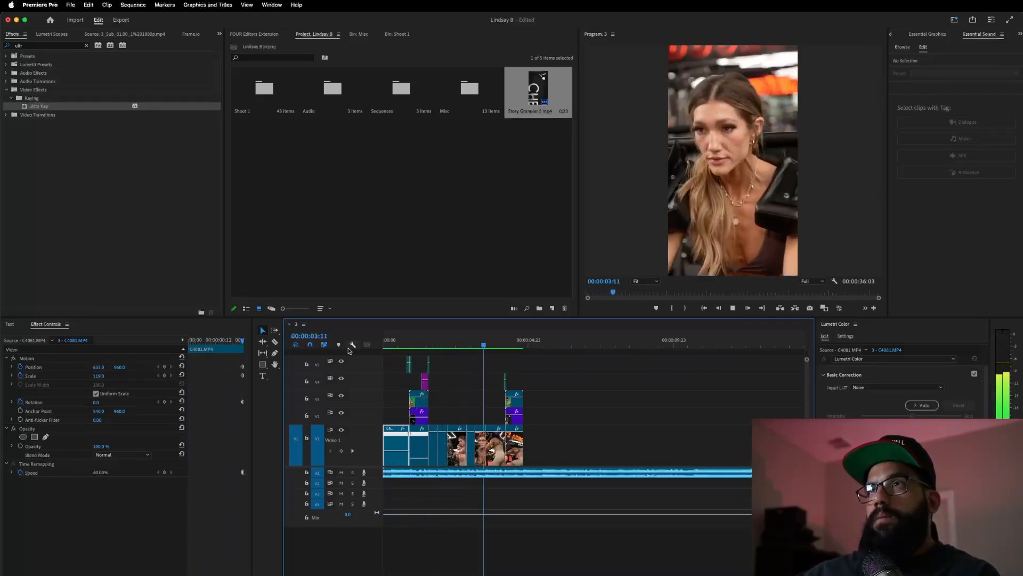
pyautogui.press('space')
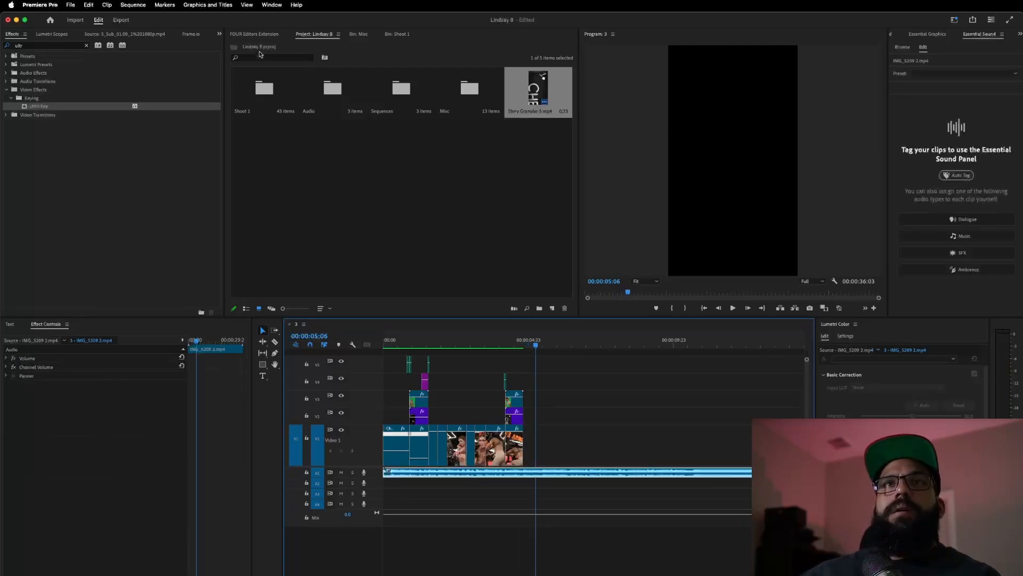
# - Load C4081.MP4 from the Shoot 1 bin into the Source monitor and mark a 00;00;01;43 In/Out range
pyautogui.click(397, 34)
pyautogui.scroll(10, 326, 160)
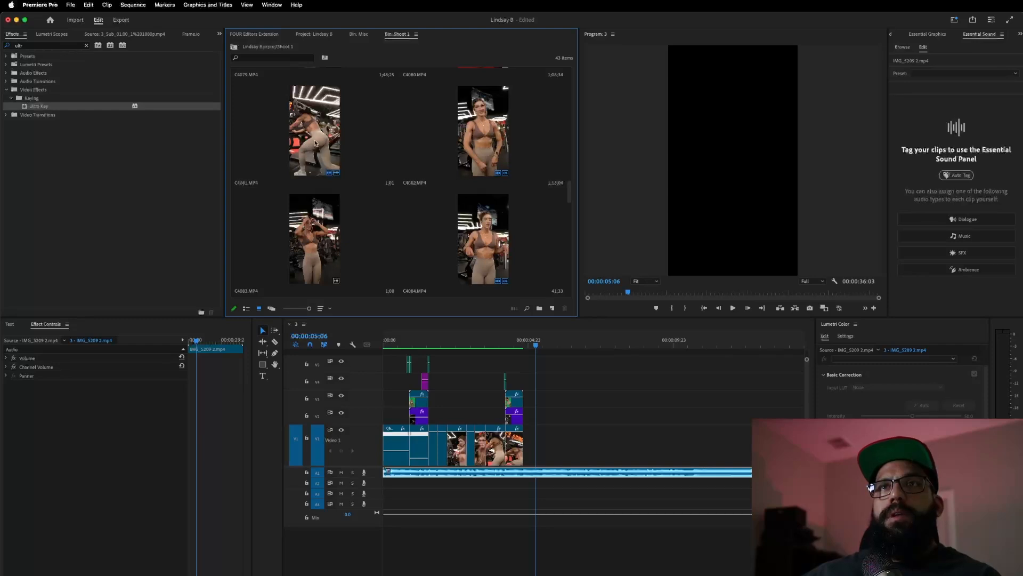
pyautogui.doubleClick(315, 143)
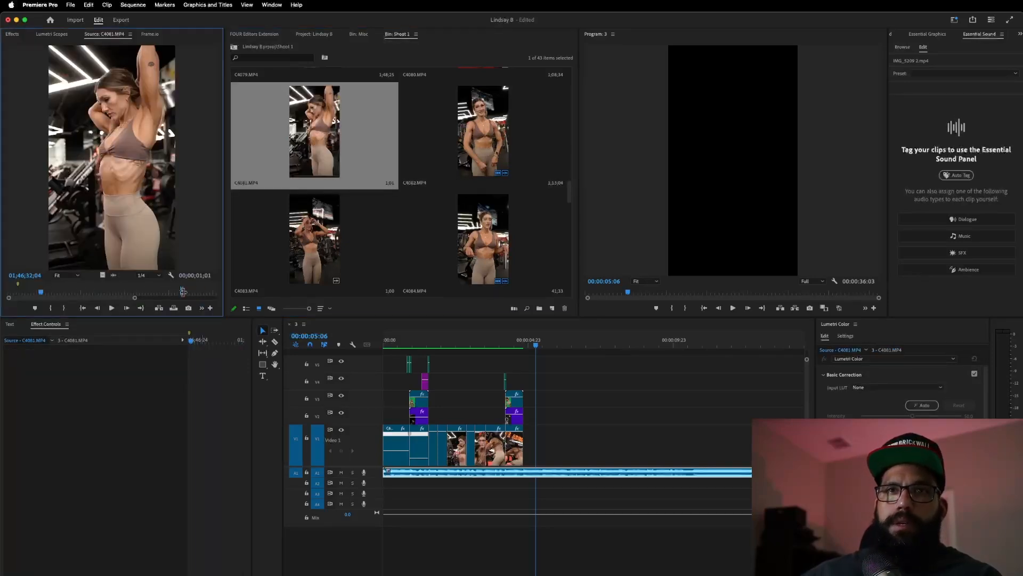
pyautogui.click(185, 292)
pyautogui.moveTo(185, 292); pyautogui.dragTo(213, 291)
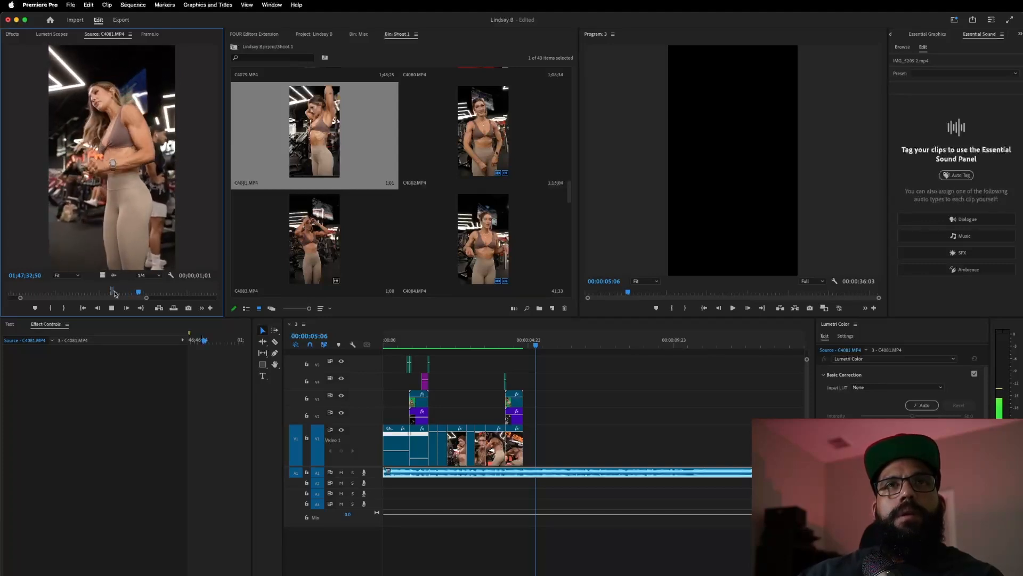
pyautogui.press('i')
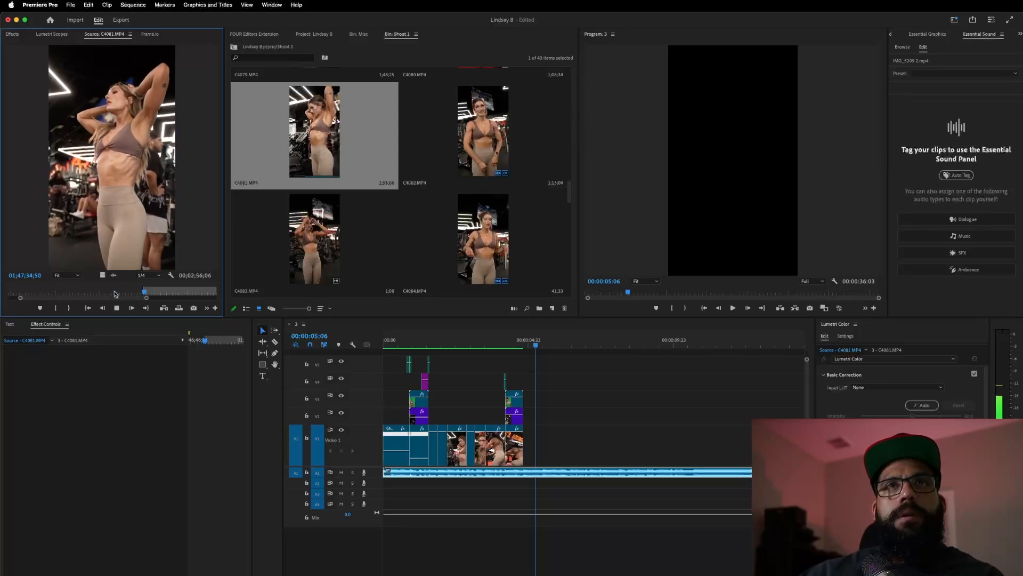
pyautogui.press('o')
pyautogui.press('space')
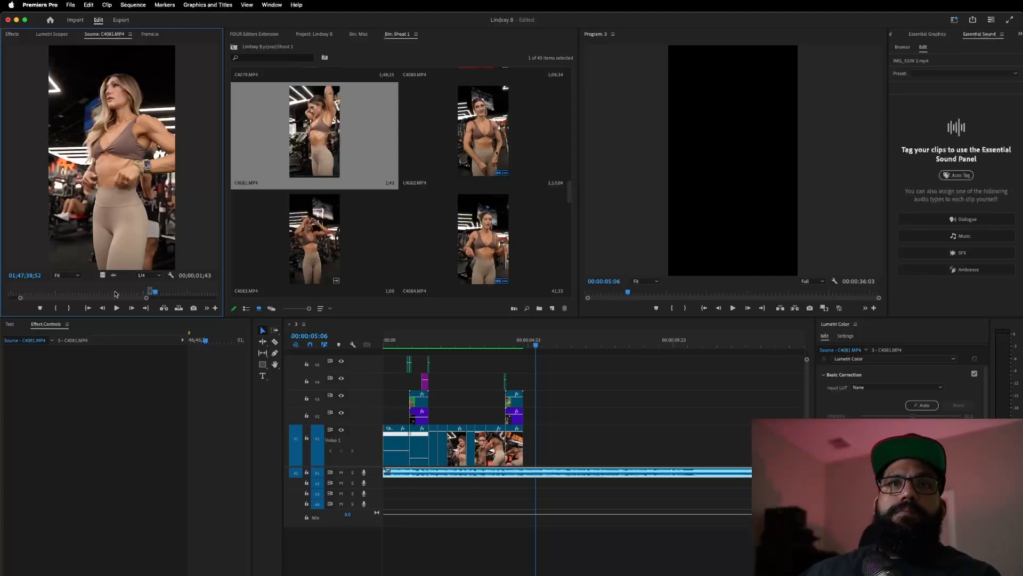
# - Add the marked C4081 range to the end of V1, then re-place it with an earlier In point
pyautogui.moveTo(104, 274); pyautogui.dragTo(544, 445)
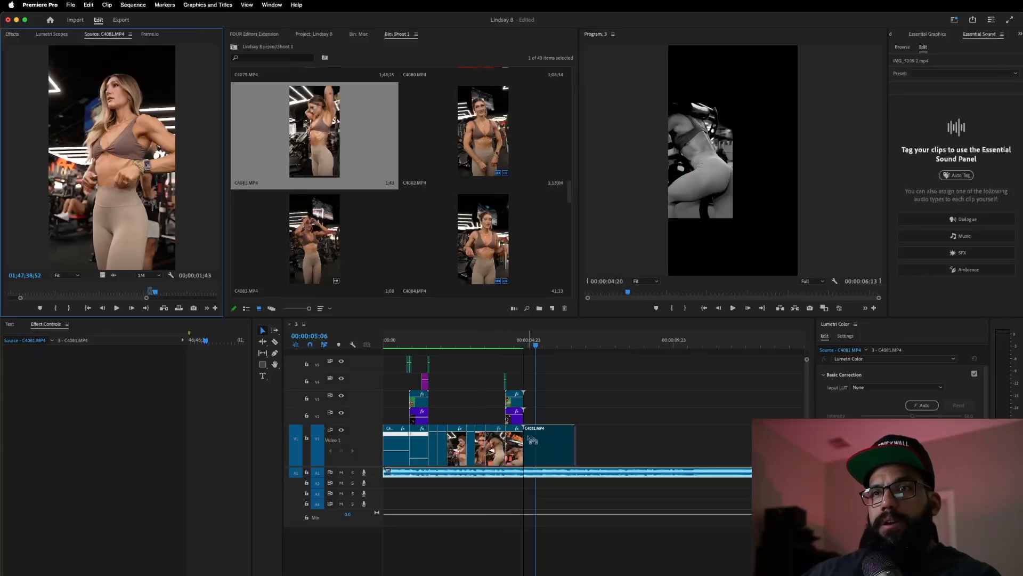
pyautogui.click(484, 345)
pyautogui.press('space')
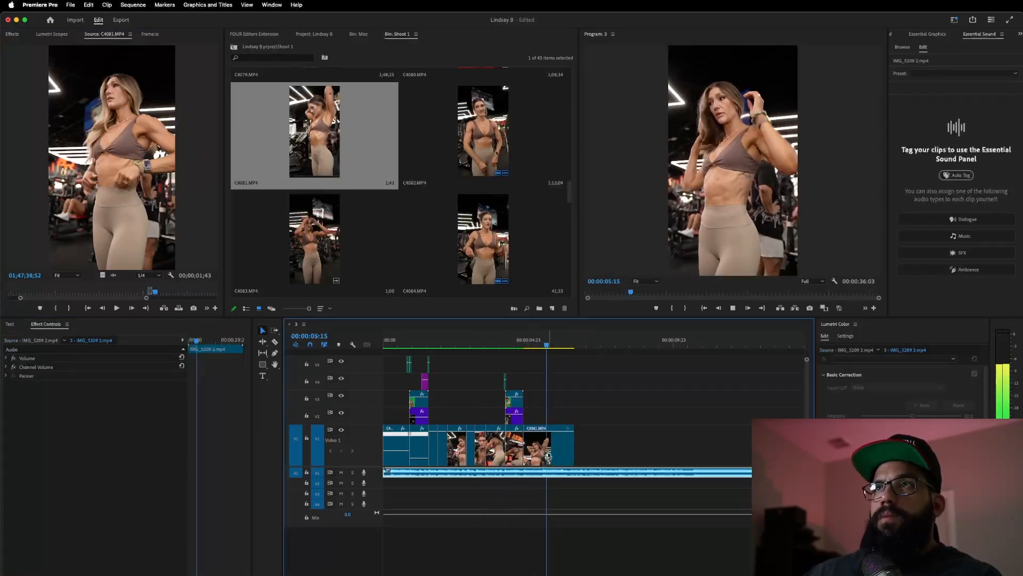
pyautogui.press('space')
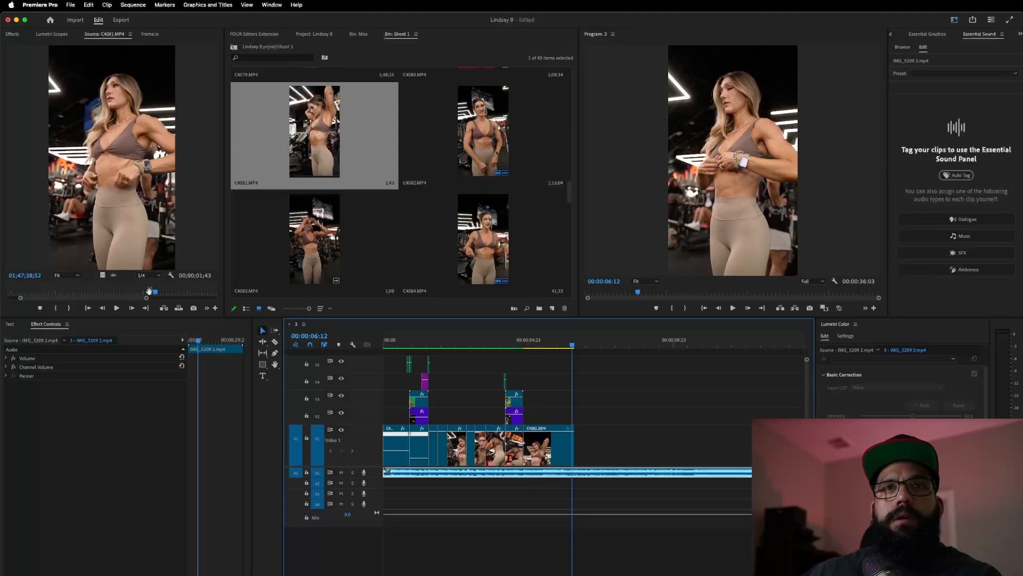
pyautogui.click(145, 295)
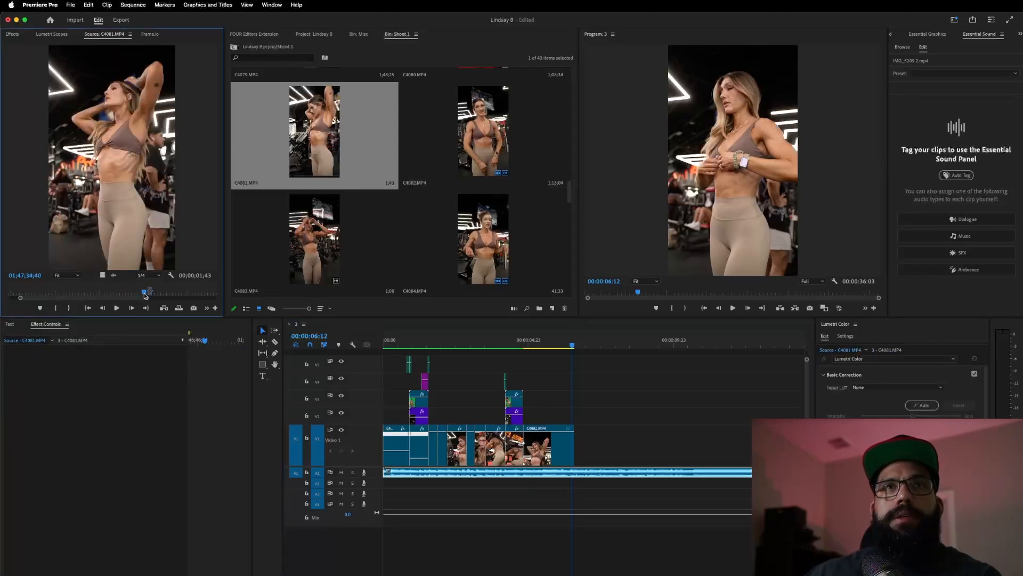
pyautogui.press('i')
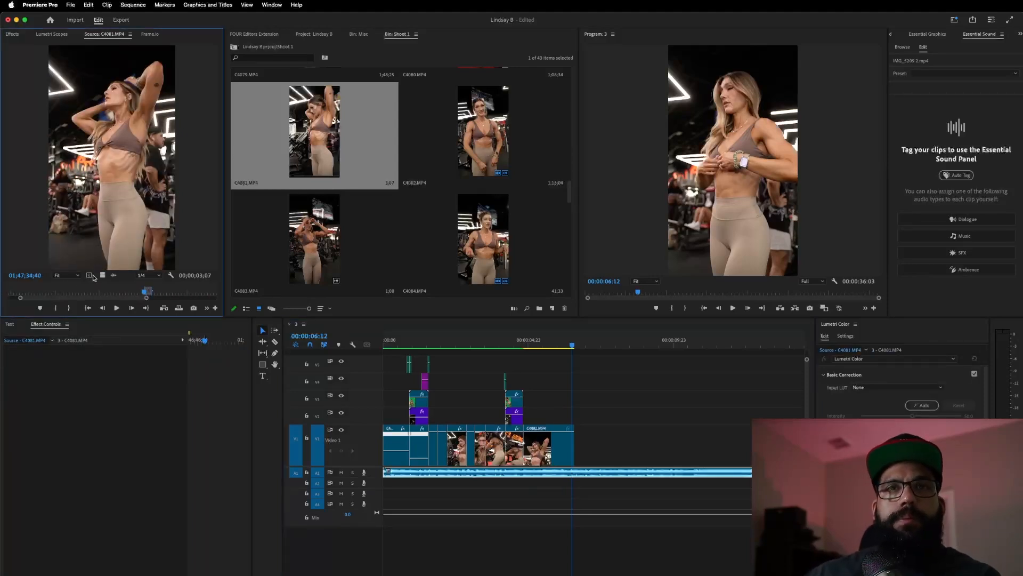
pyautogui.click(102, 275)
pyautogui.click(494, 344)
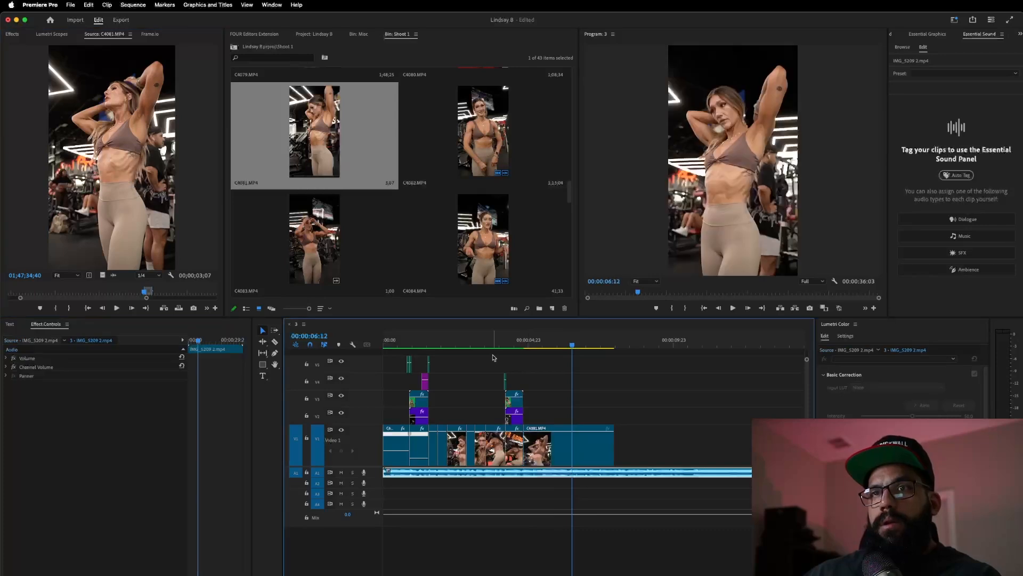
pyautogui.press('space')
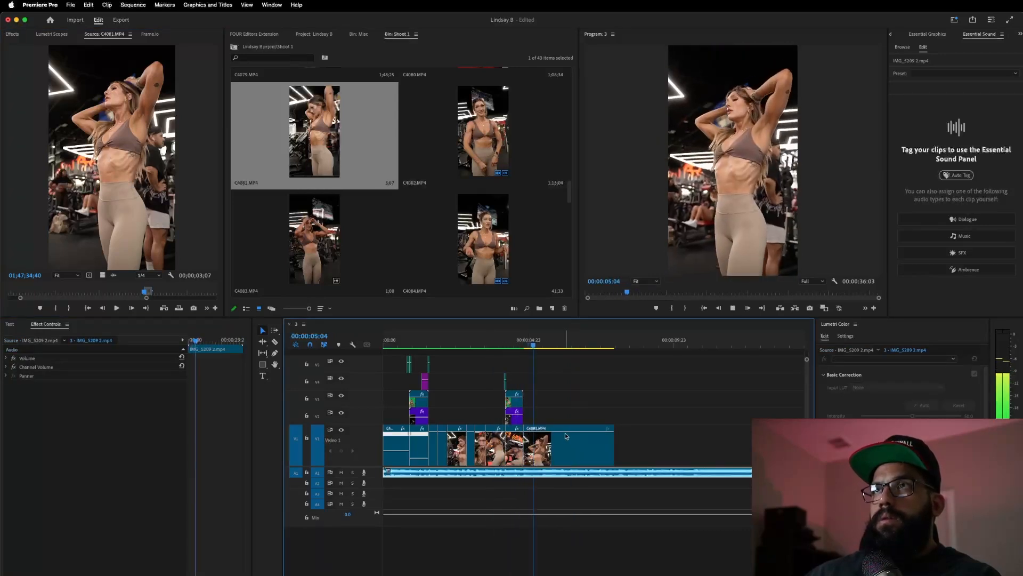
# - Slow the new C4081 clip to 40% speed via Speed/Duration
pyautogui.rightClick(559, 437)
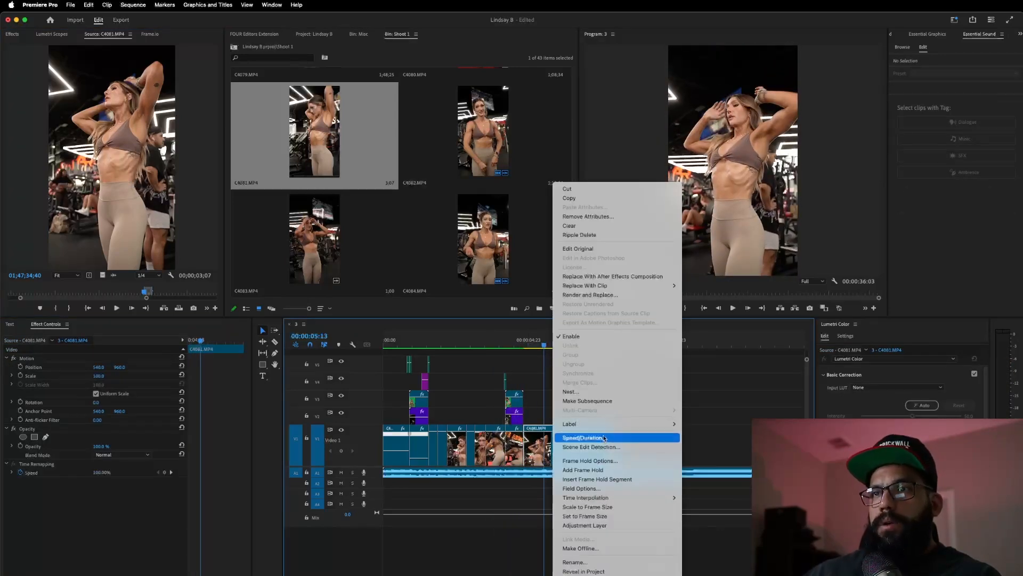
pyautogui.click(604, 436)
pyautogui.write('40')
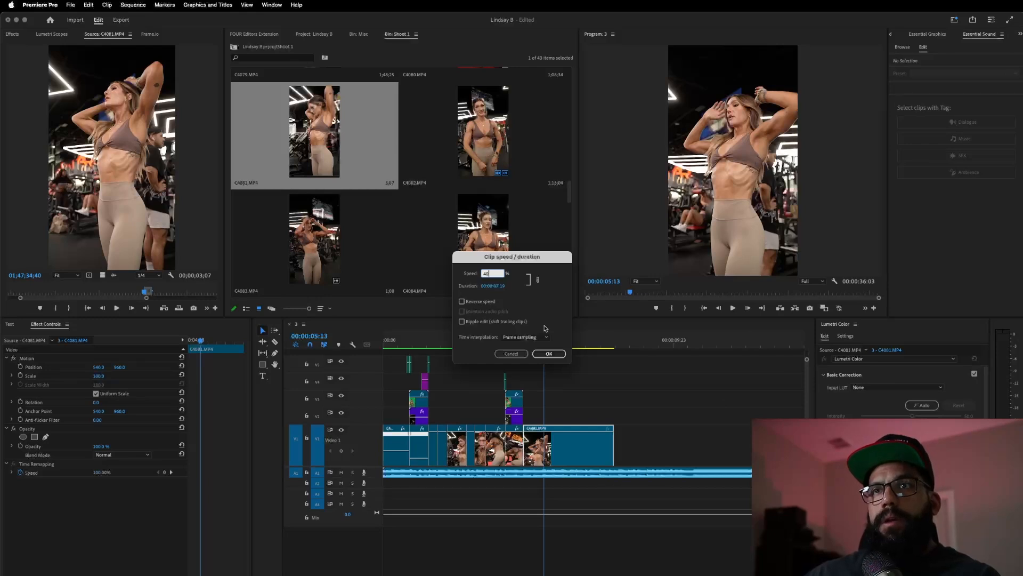
pyautogui.click(548, 353)
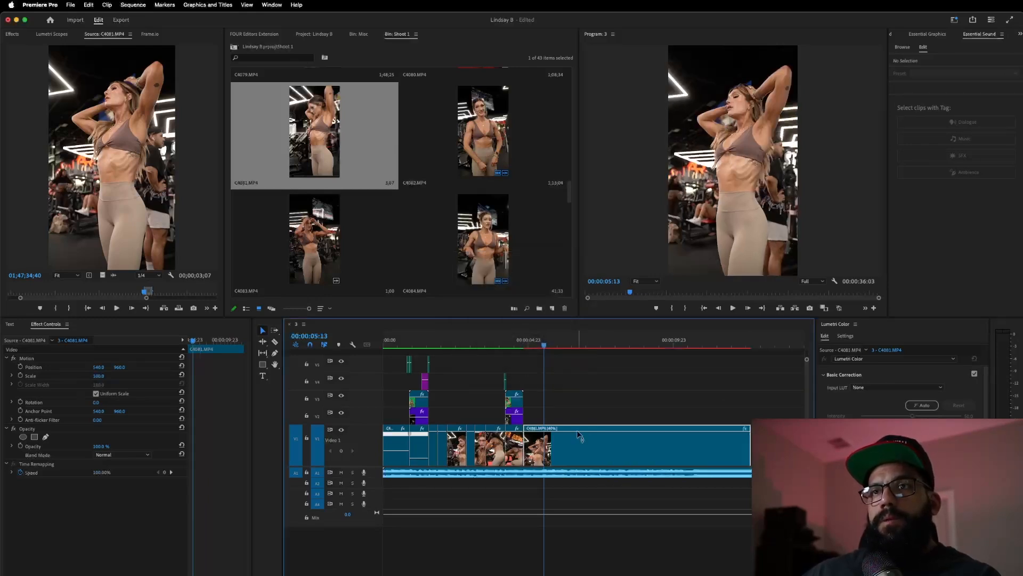
pyautogui.press('space')
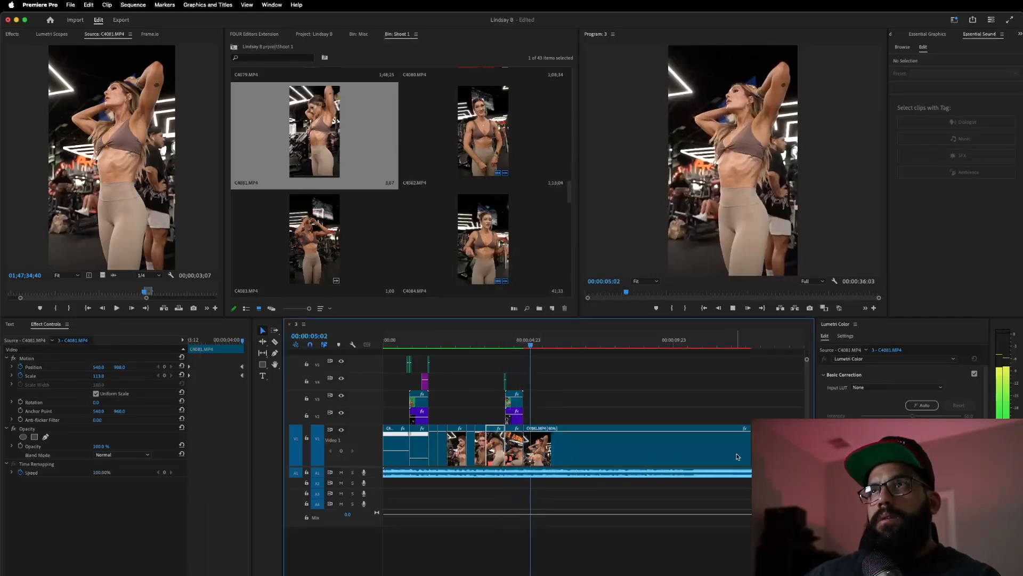
pyautogui.press('space')
# - Enlarge the slowed clip to about 189% scale and move it lower in the vertical frame
pyautogui.moveTo(94, 377); pyautogui.dragTo(100, 375)
pyautogui.click(56, 367)
pyautogui.moveTo(720, 186); pyautogui.dragTo(709, 243)
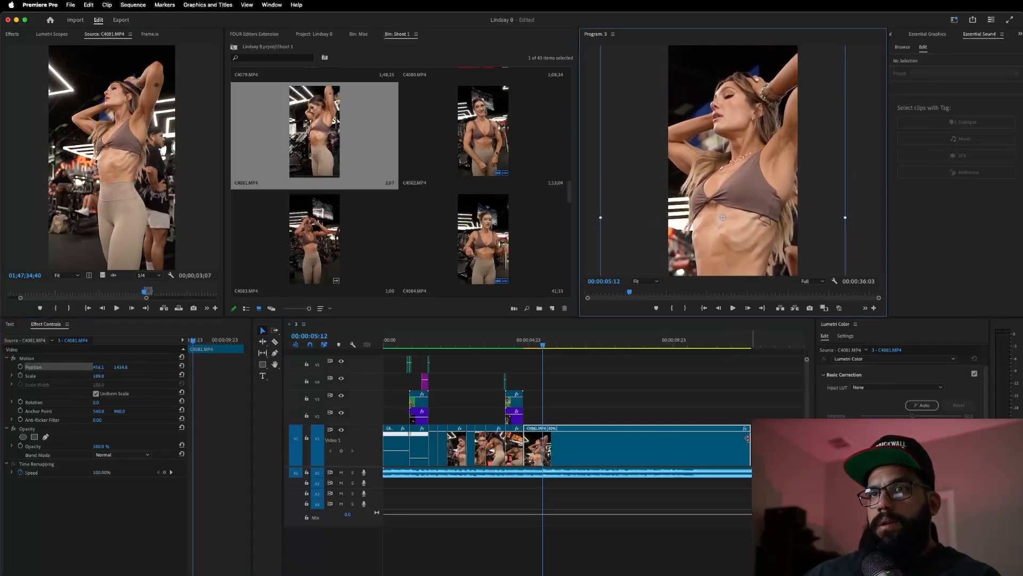
pyautogui.click(484, 340)
pyautogui.press('space')
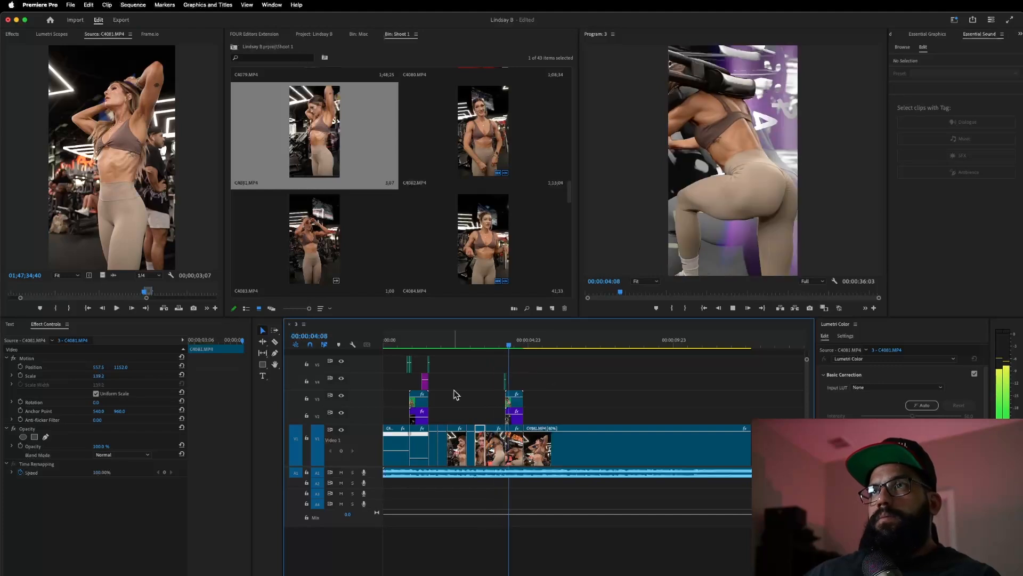
# - Copy the adjustment layer further along V4 so it ends with the V3 clip
pyautogui.press('space')
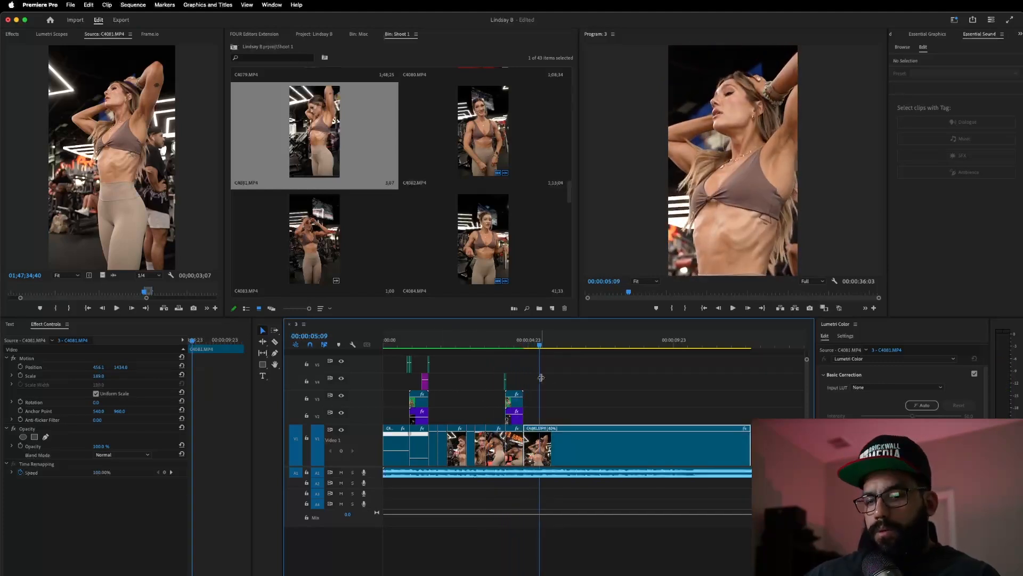
pyautogui.press('=')
pyautogui.moveTo(437, 386); pyautogui.dragTo(493, 386)
pyautogui.press('=')
pyautogui.press('-')
pyautogui.press('-')
pyautogui.press('-')
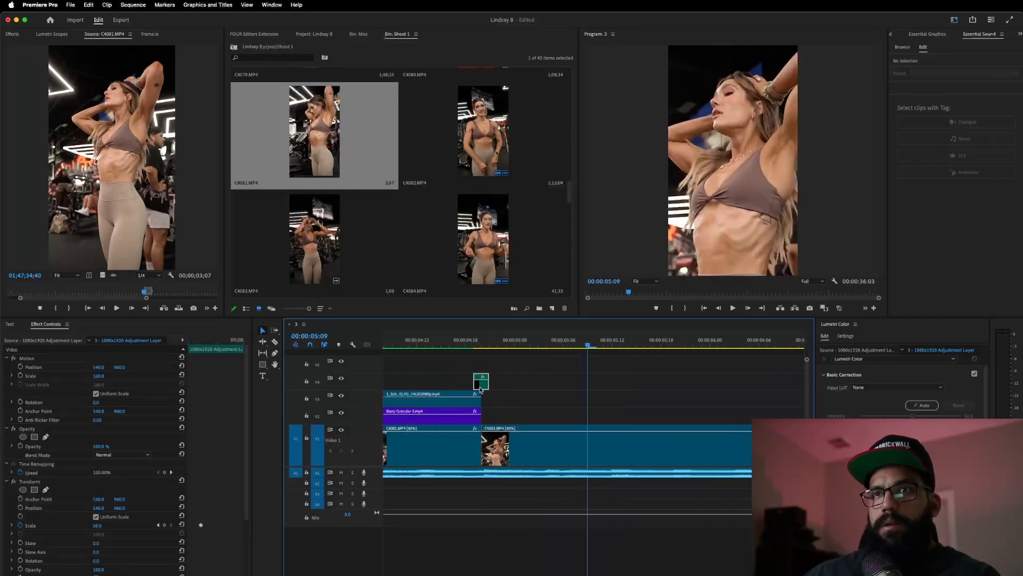
# - Play back the transition and slowed clip to review them
pyautogui.click(481, 344)
pyautogui.press('space')
pyautogui.press('-')
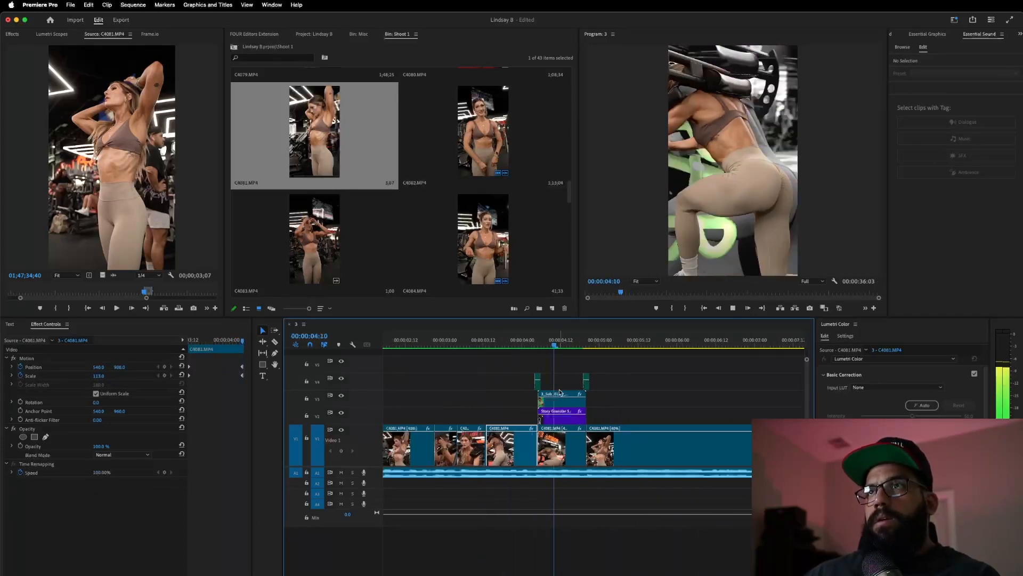
pyautogui.press('space')
pyautogui.click(510, 344)
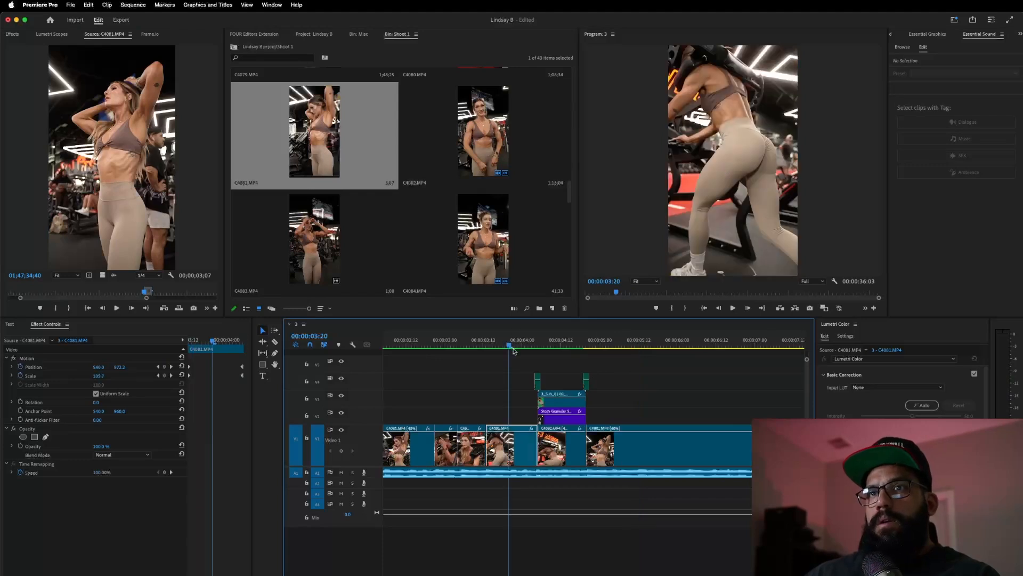
pyautogui.press('space')
pyautogui.press('-')
pyautogui.press('-')
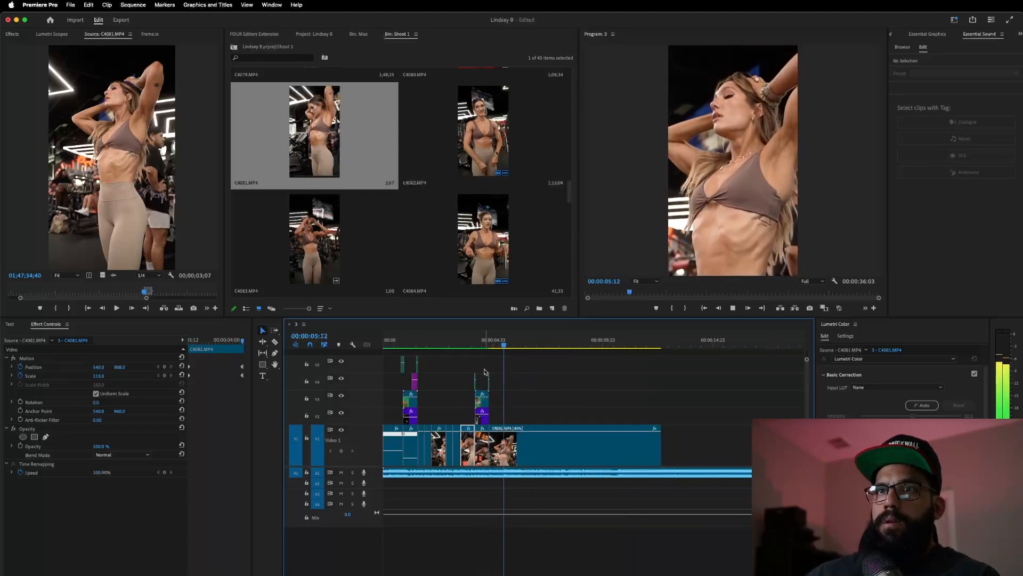
pyautogui.press('space')
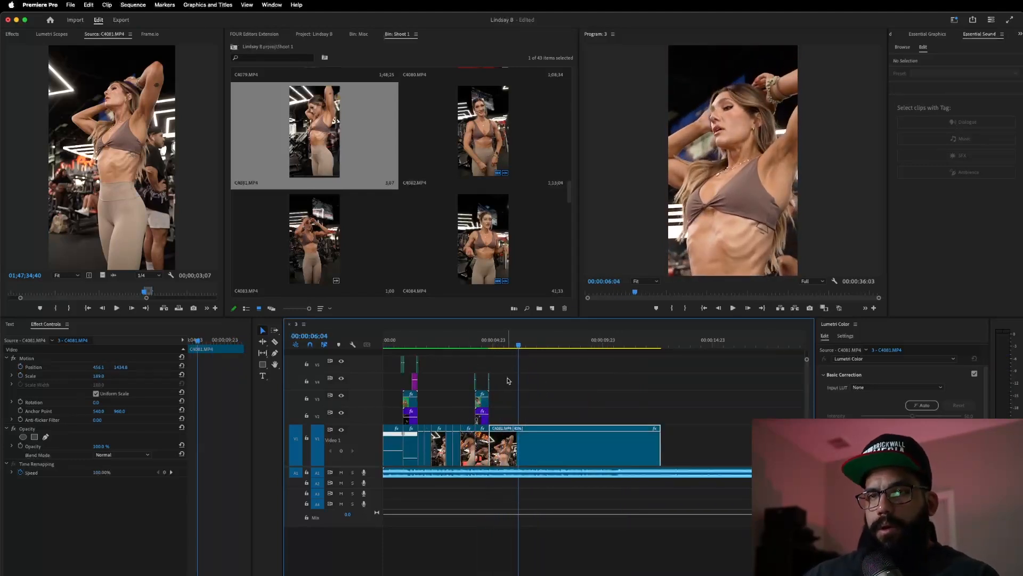
pyautogui.press('=')
pyautogui.press('=')
# - Deselect the V1 clip and scrub near the start of the sequence
pyautogui.click(449, 404)
pyautogui.press('-')
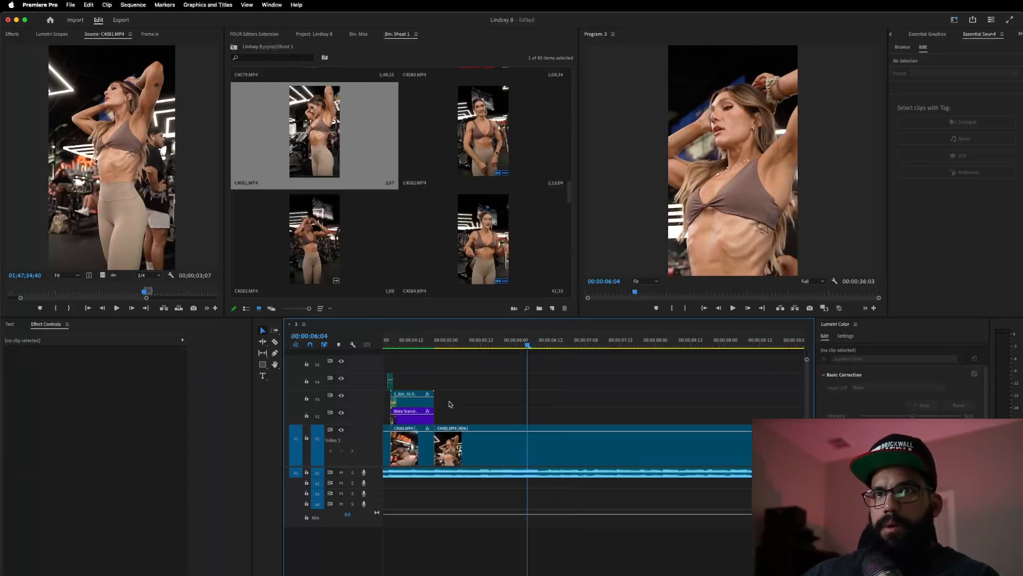
pyautogui.press('=')
pyautogui.hscroll(-10, 450, 404)
pyautogui.moveTo(434, 350)
pyautogui.mouseDown()
pyautogui.moveTo(462, 350)
pyautogui.moveTo(427, 358)
pyautogui.mouseUp()
pyautogui.press('space')
pyautogui.press('-')
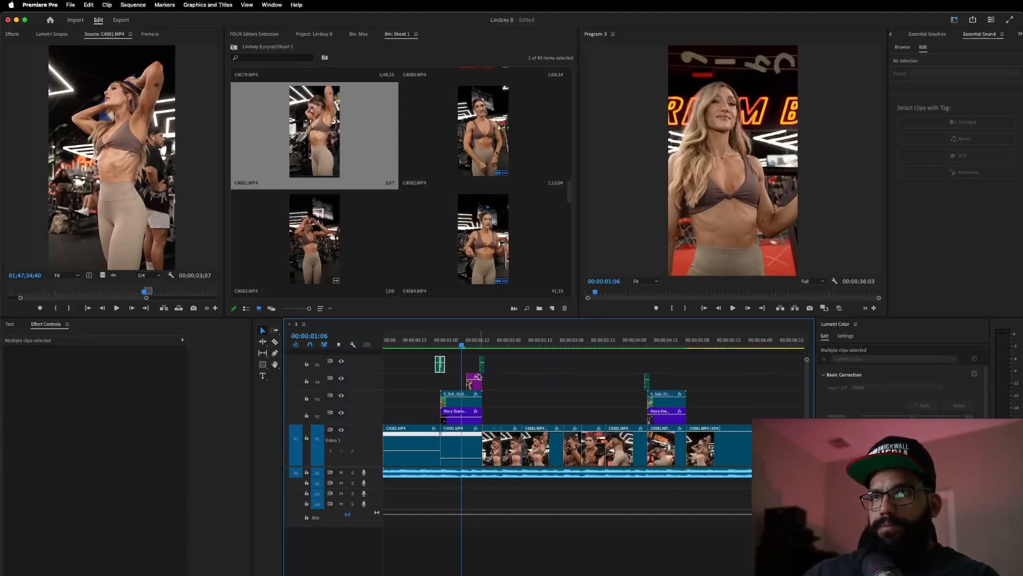
# - Move the two V5 clips later to around 00:00:05:00 and check them
pyautogui.moveTo(442, 368); pyautogui.dragTo(687, 379)
pyautogui.scroll(5, 688, 384)
pyautogui.click(599, 342)
pyautogui.press('space')
pyautogui.press('space')
pyautogui.scroll(-5, 494, 398)
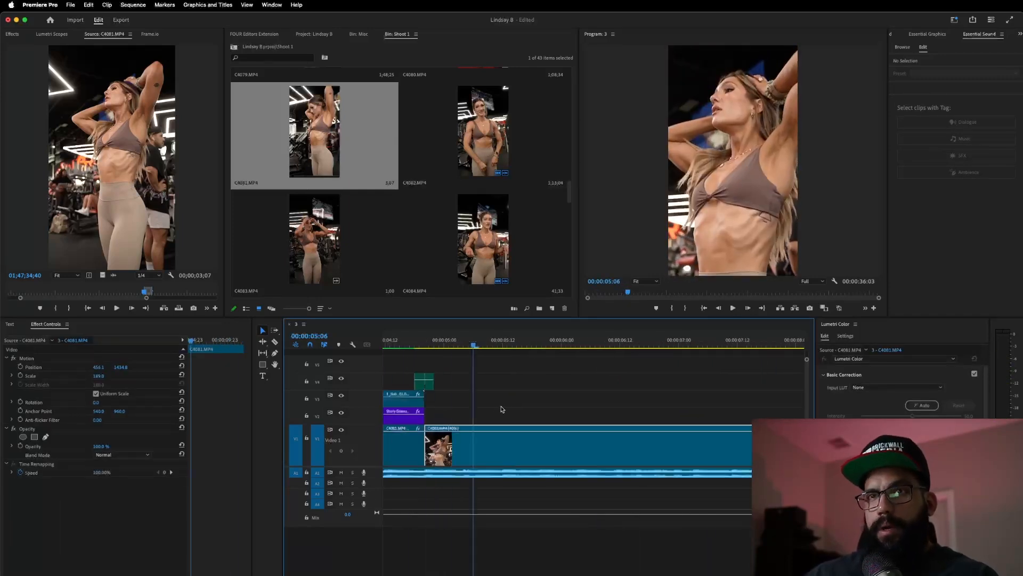
# - Ripple-trim the last V1 clip with W so the sequence ends at 00:00:05:11
pyautogui.click(423, 347)
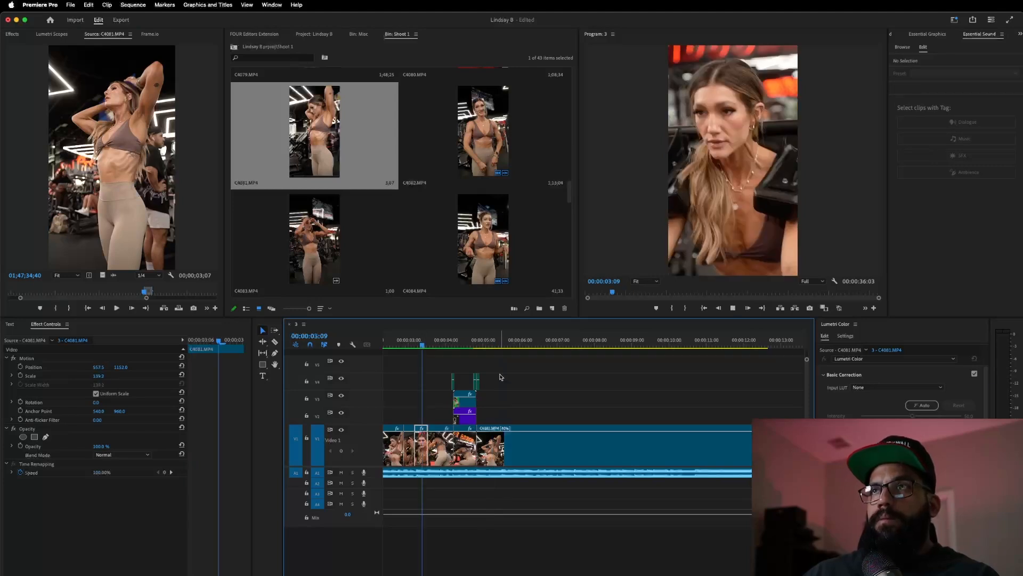
pyautogui.press('space')
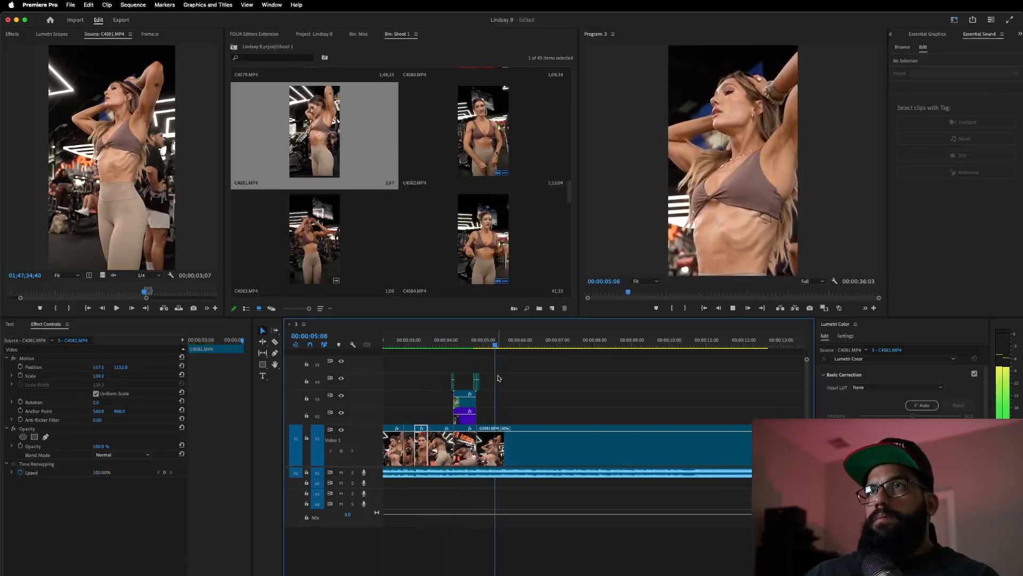
pyautogui.press('space')
pyautogui.click(415, 344)
pyautogui.press('space')
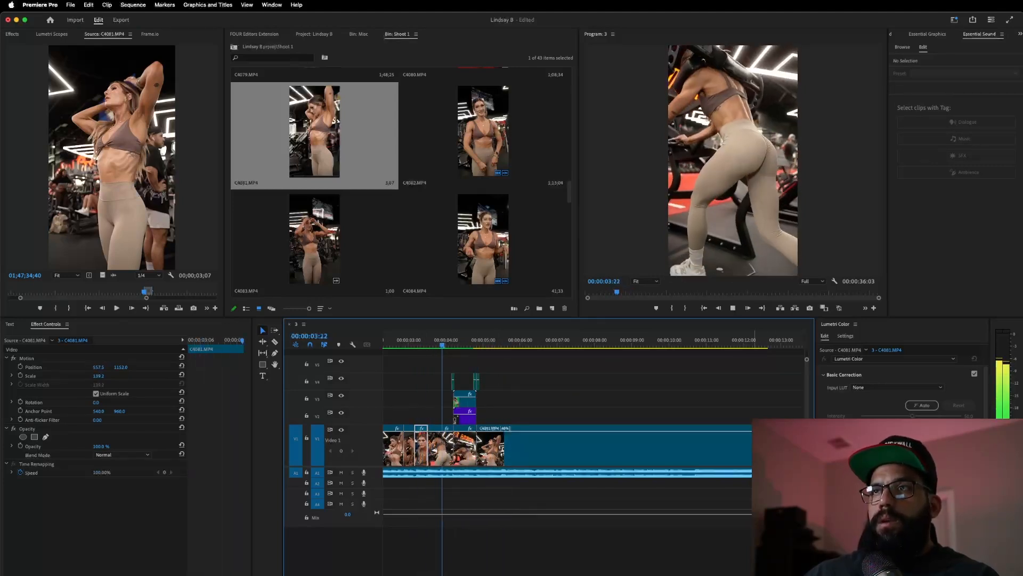
pyautogui.press('space')
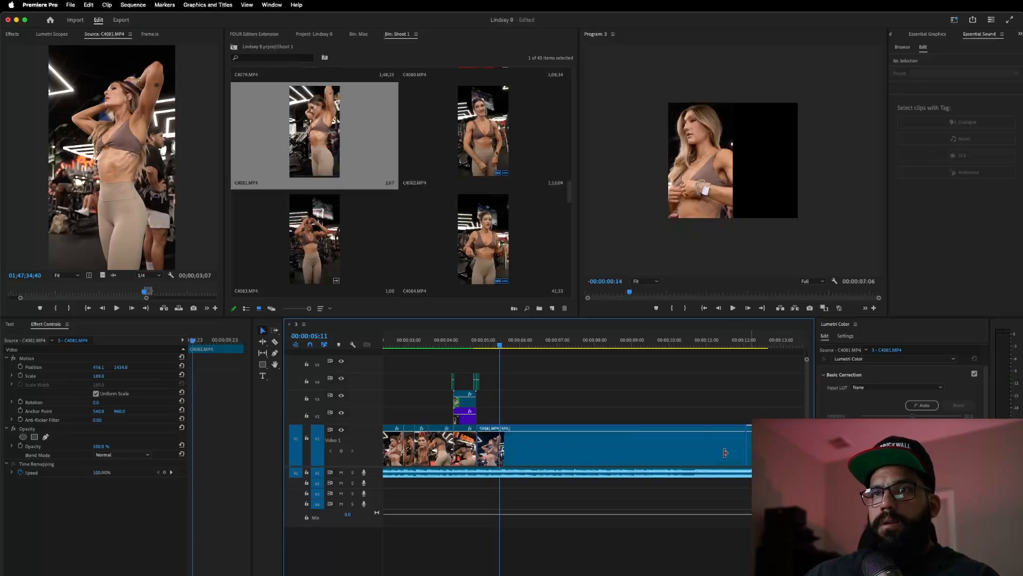
pyautogui.press('w')
pyautogui.press('-')
pyautogui.press('-')
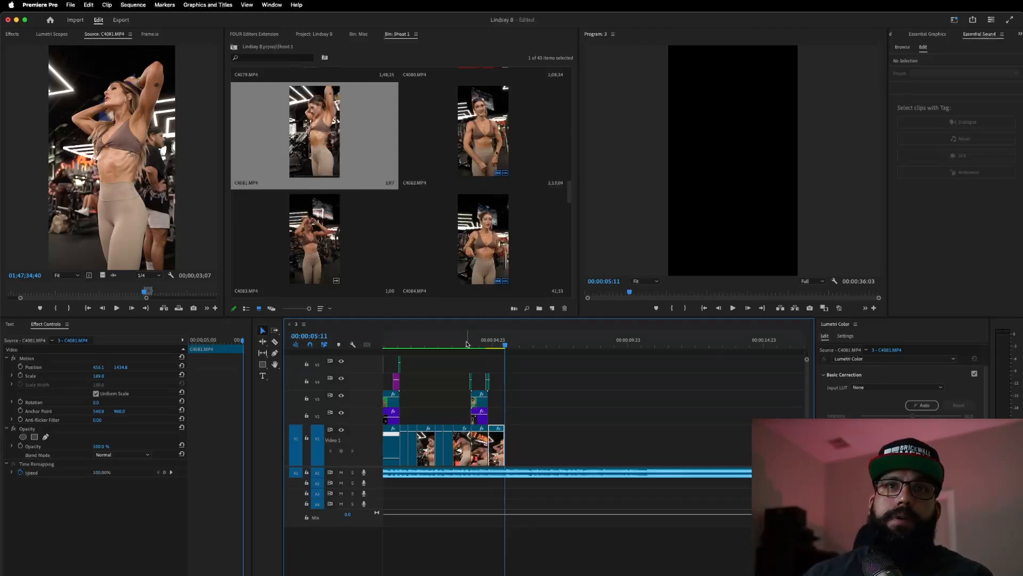
# - Mark a short hands-on-hips shot in the source and place it at the end of Video 1
pyautogui.moveTo(147, 295); pyautogui.dragTo(165, 294)
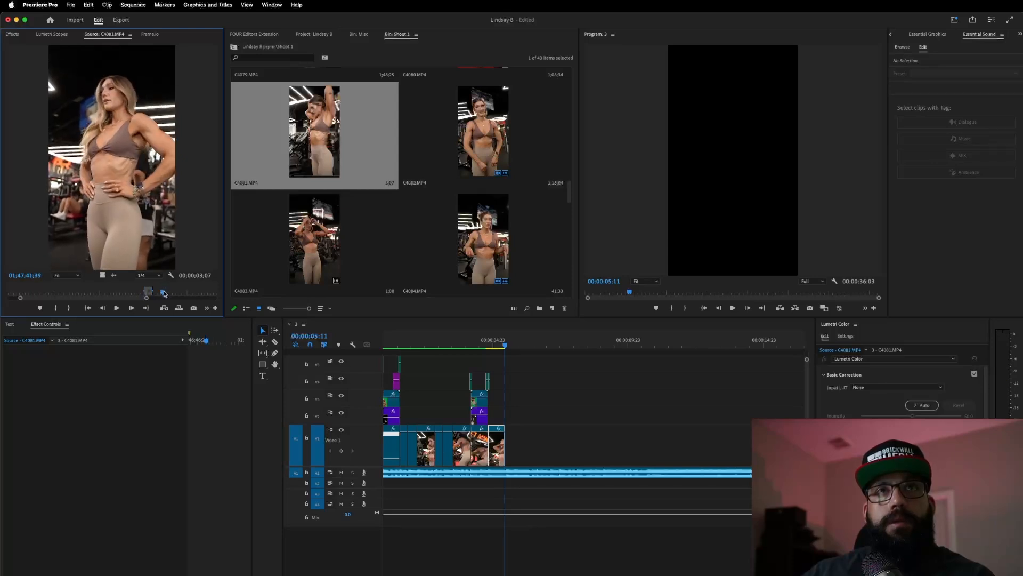
pyautogui.press('i')
pyautogui.press('space')
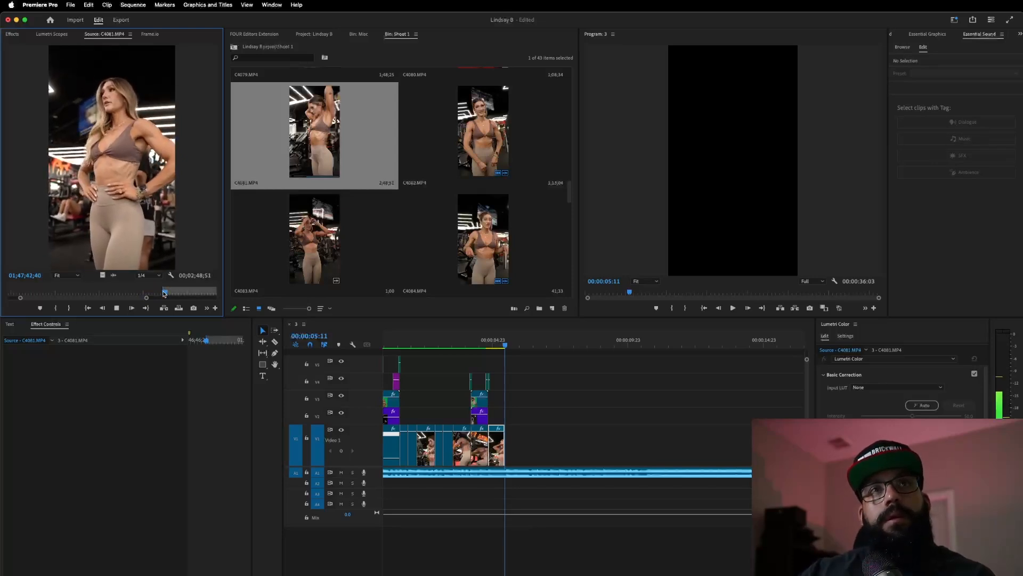
pyautogui.press('o')
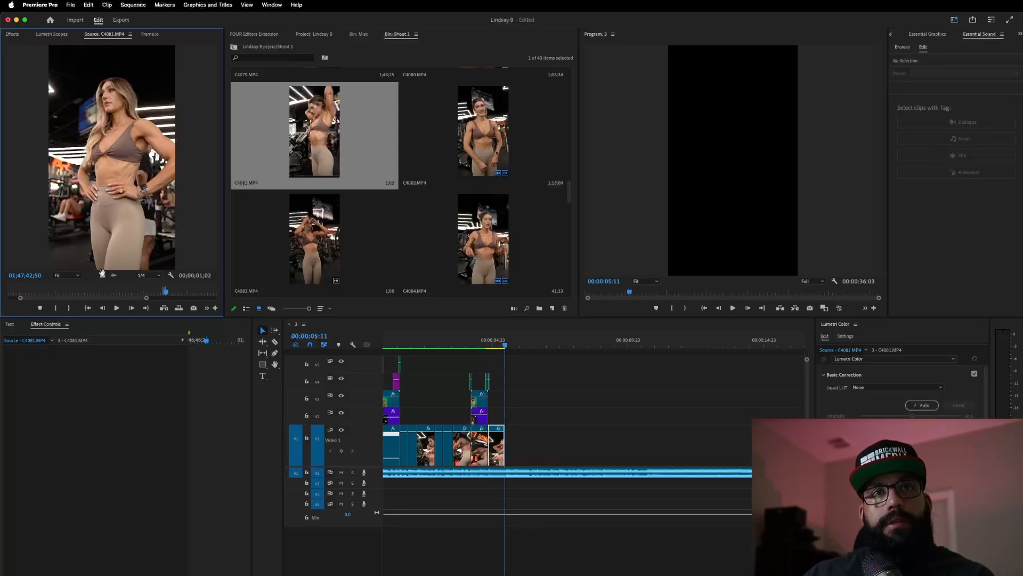
pyautogui.moveTo(50, 88); pyautogui.dragTo(513, 439)
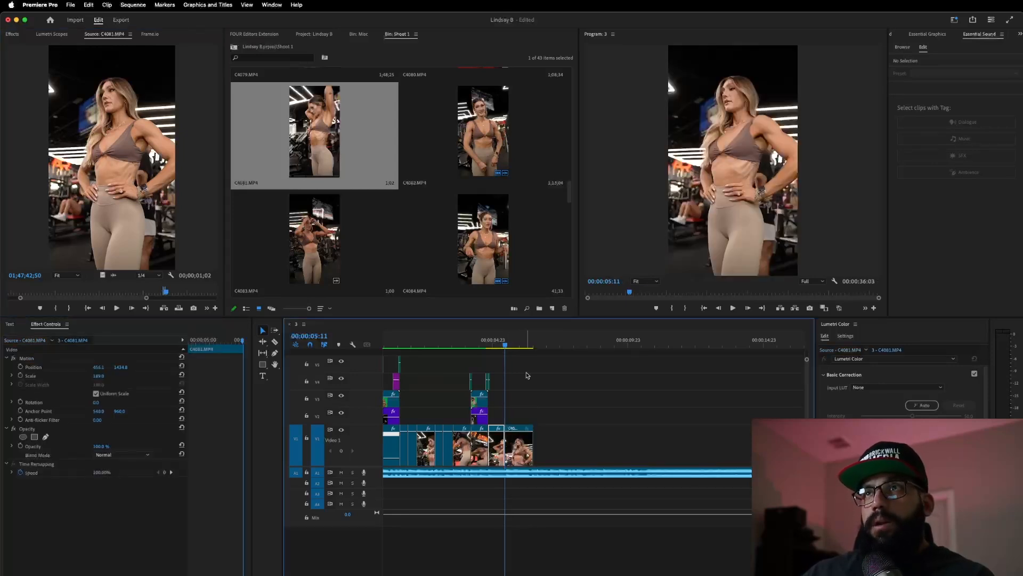
pyautogui.click(482, 345)
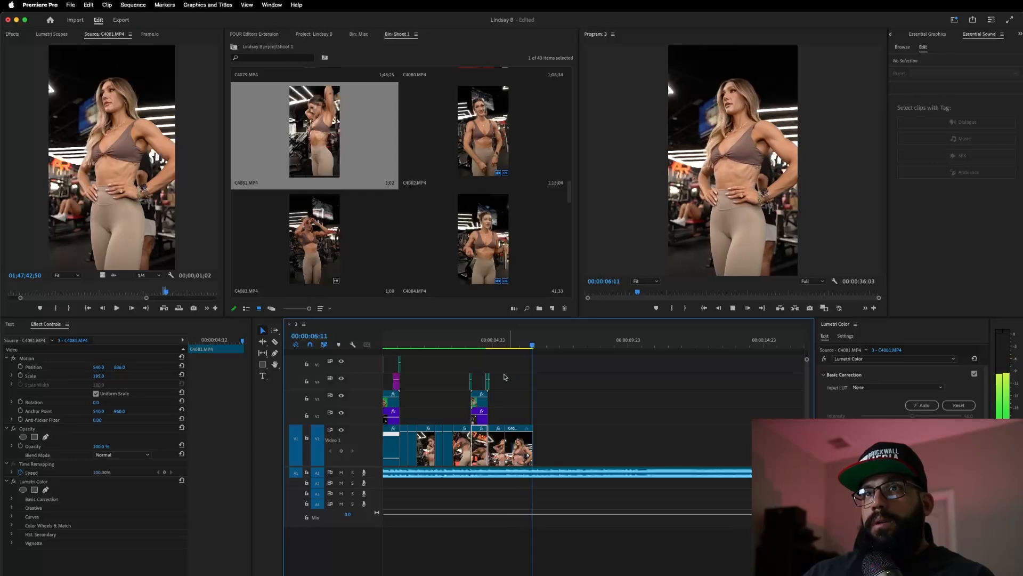
pyautogui.click(482, 345)
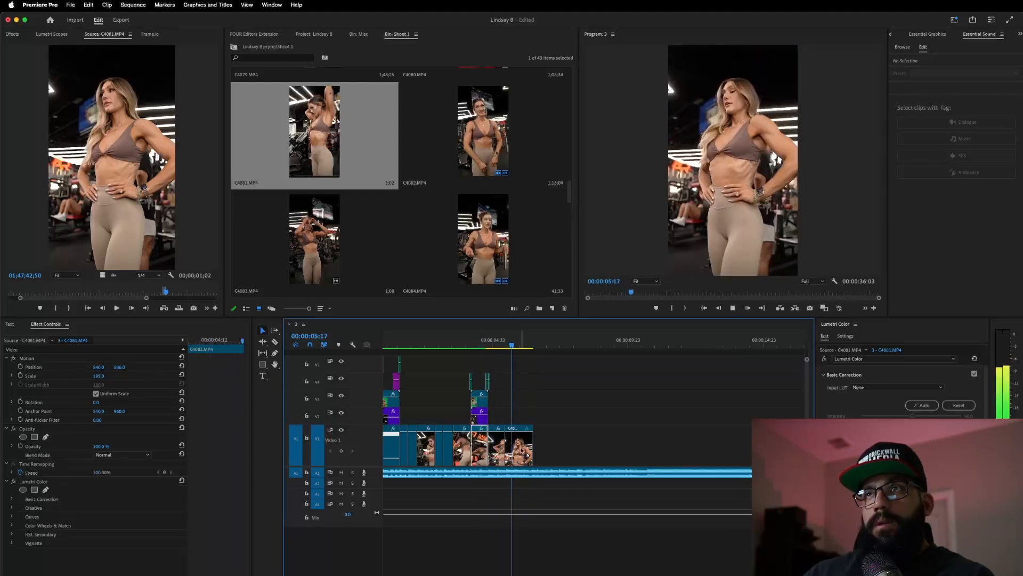
pyautogui.press('space')
# - Trim about three frames off the new clip's head and adjust its start point
pyautogui.scroll(5, 520, 450)
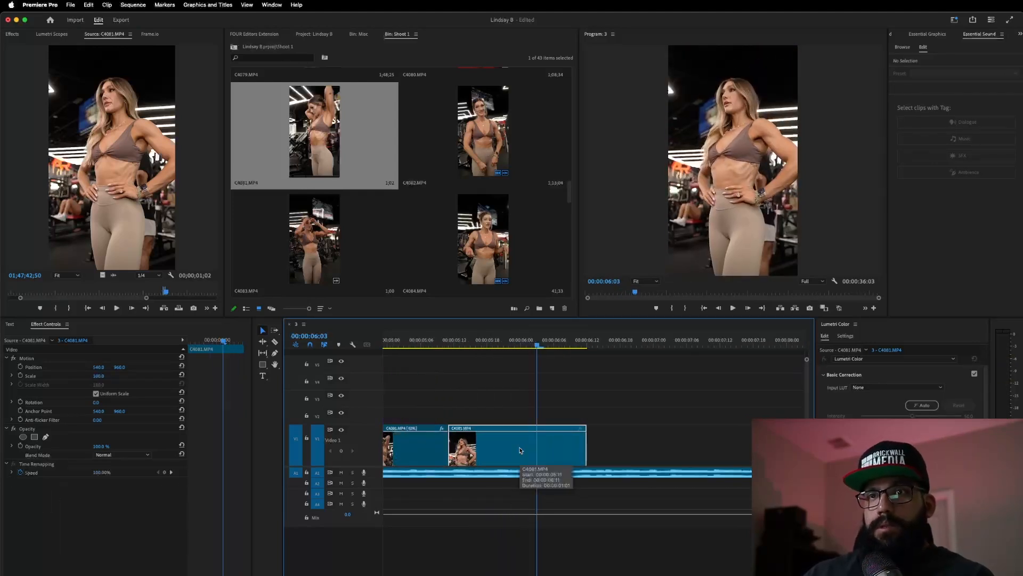
pyautogui.hscroll(2, 518, 450)
pyautogui.scroll(-5, 469, 442)
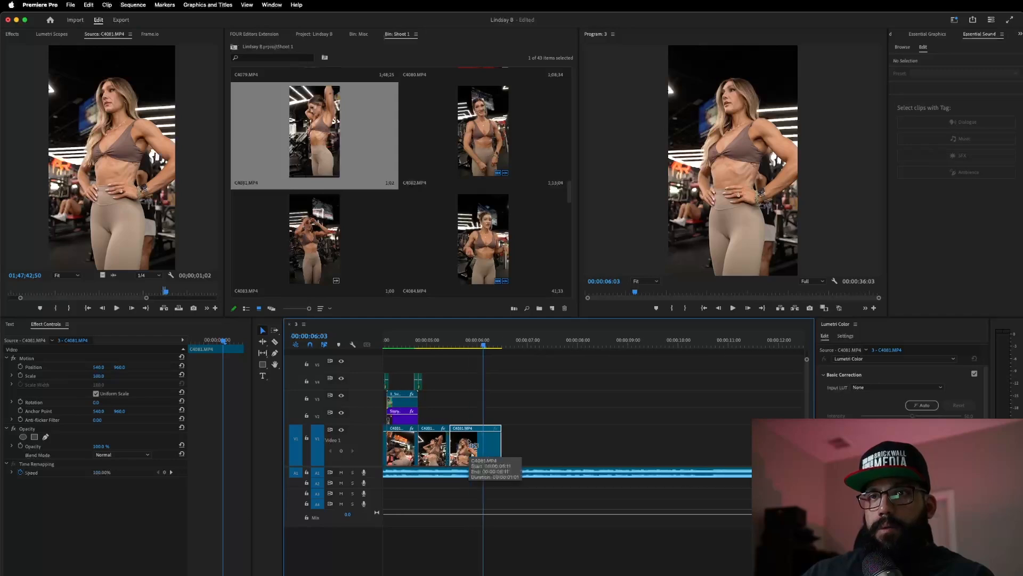
pyautogui.moveTo(491, 443); pyautogui.dragTo(504, 447)
pyautogui.click(453, 346)
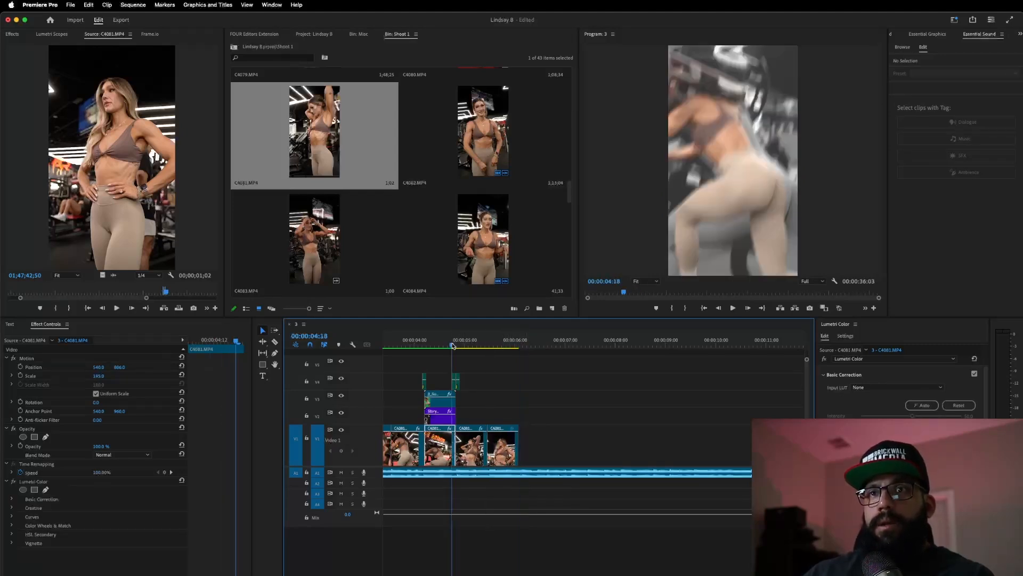
pyautogui.press('space')
pyautogui.press('space')
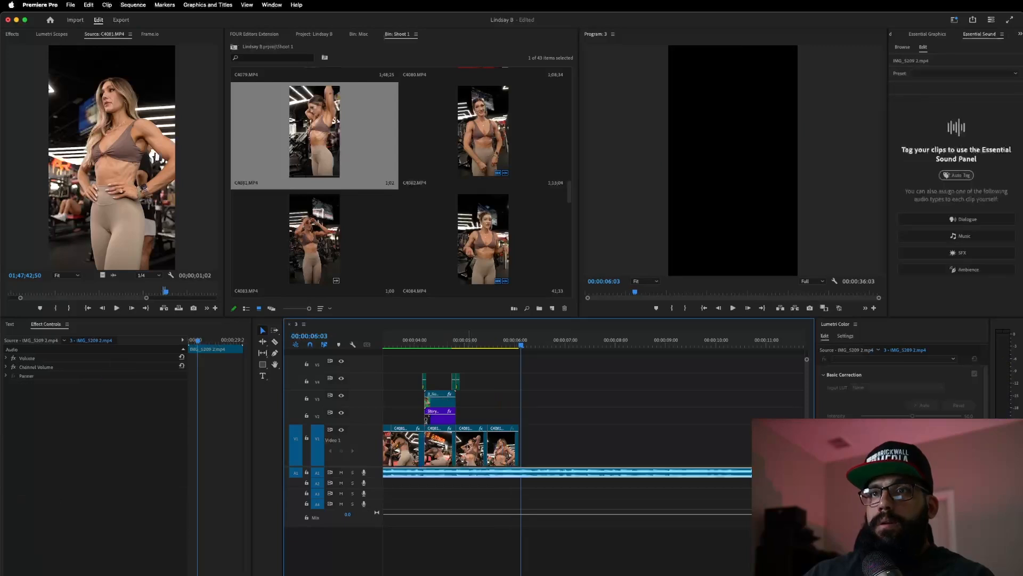
pyautogui.press('super+z')
pyautogui.moveTo(510, 452)
pyautogui.mouseDown()
pyautogui.moveTo(494, 462)
pyautogui.moveTo(515, 455)
pyautogui.mouseUp()
# - Close the gap before the last clip and delete the final clip on Video 1
pyautogui.click(446, 345)
pyautogui.press('space')
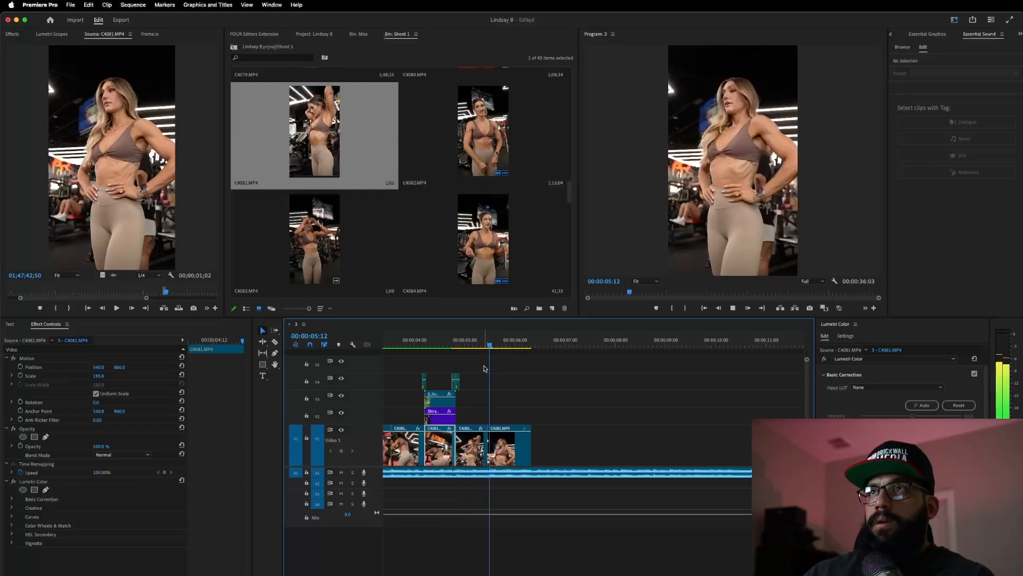
pyautogui.click(447, 346)
pyautogui.click(458, 438)
pyautogui.click(508, 445)
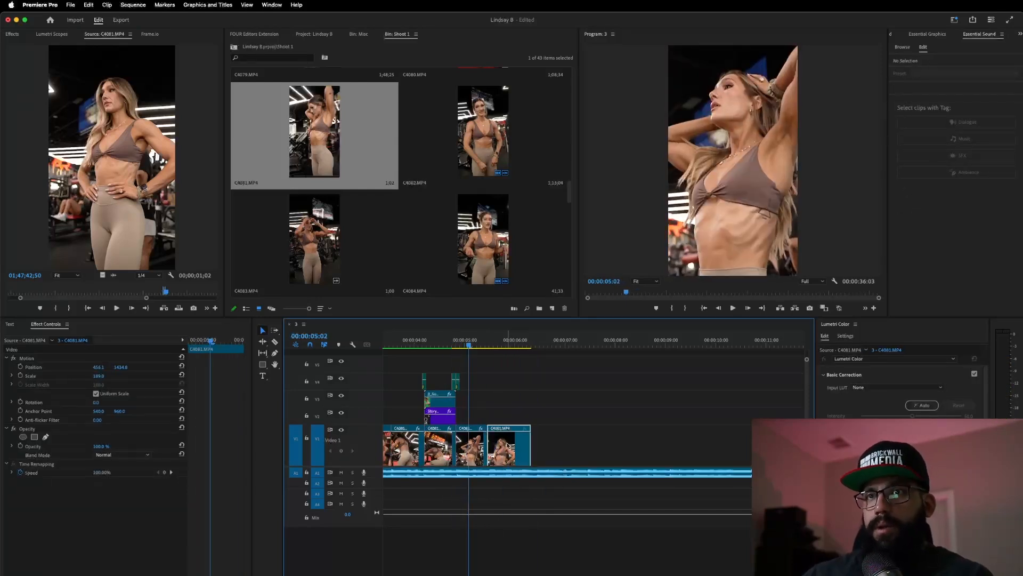
pyautogui.press('Delete')
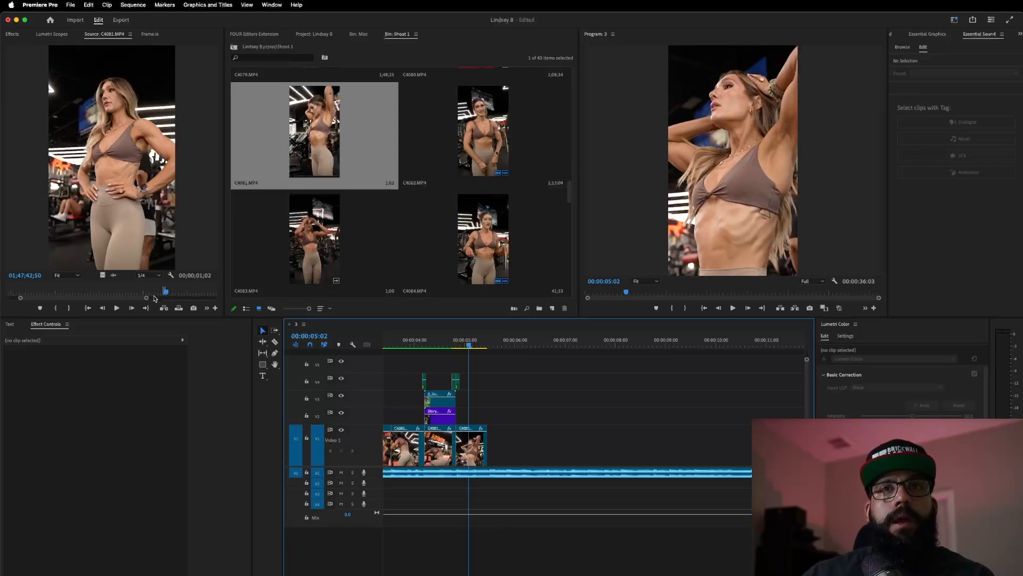
# - Mark a new C4081 shot in the source and place it at the end of Video 1
pyautogui.moveTo(166, 293); pyautogui.dragTo(173, 299)
pyautogui.press('i')
pyautogui.press('space')
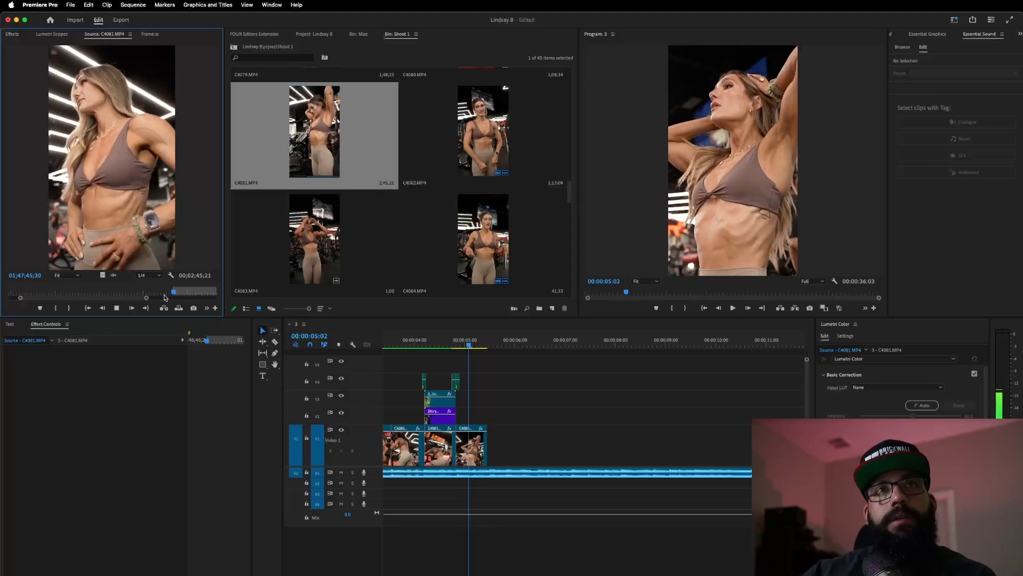
pyautogui.press('o')
pyautogui.press('space')
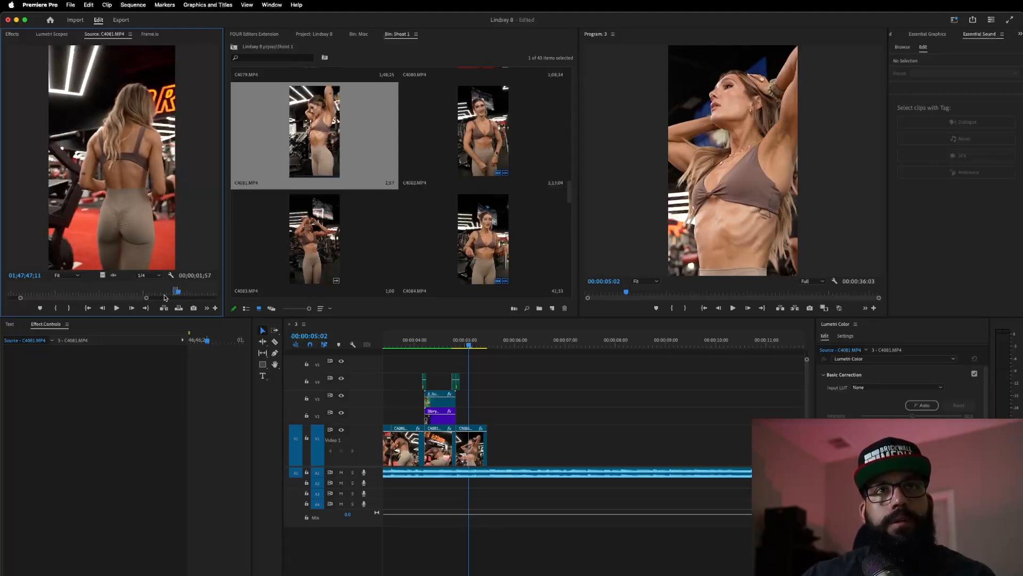
pyautogui.moveTo(103, 276); pyautogui.dragTo(498, 438)
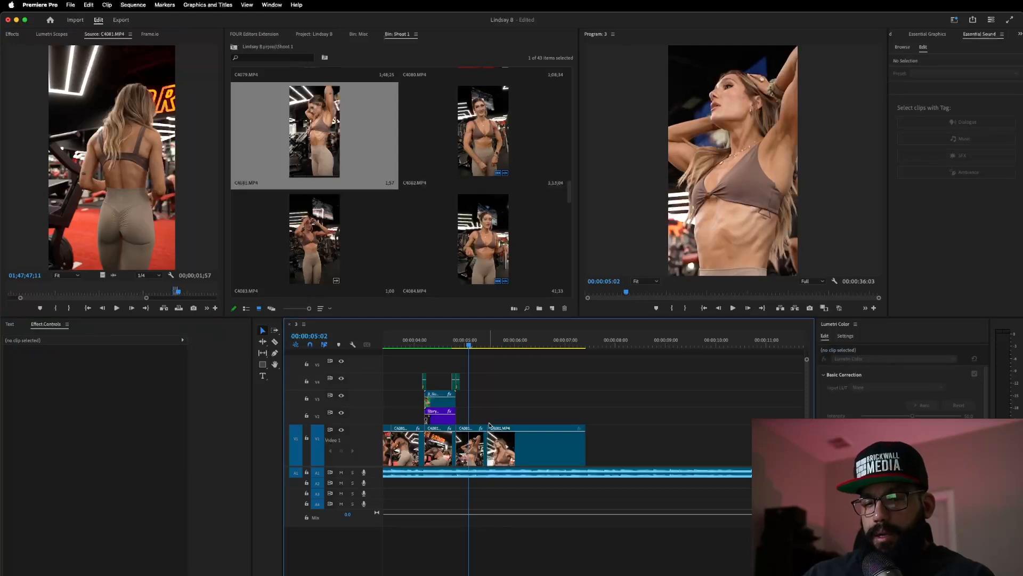
pyautogui.scroll(-3, 489, 425)
pyautogui.scroll(-4, 489, 425)
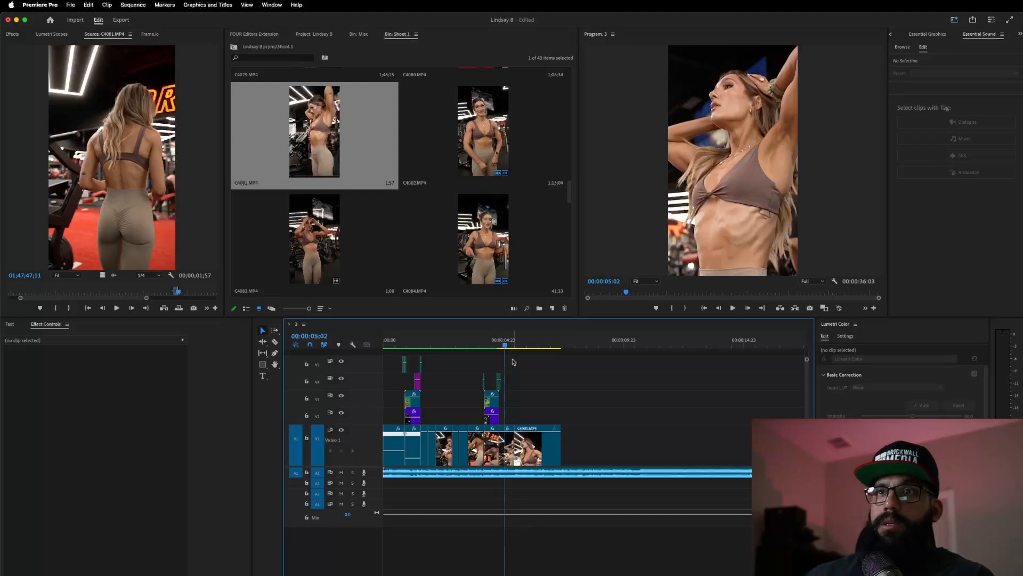
pyautogui.click(491, 341)
pyautogui.press('space')
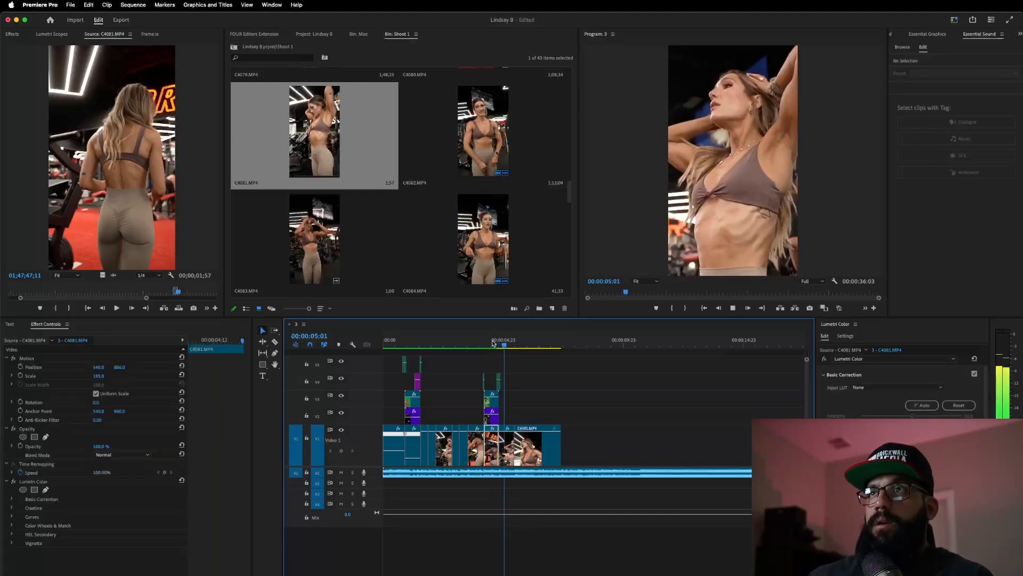
pyautogui.click(493, 341)
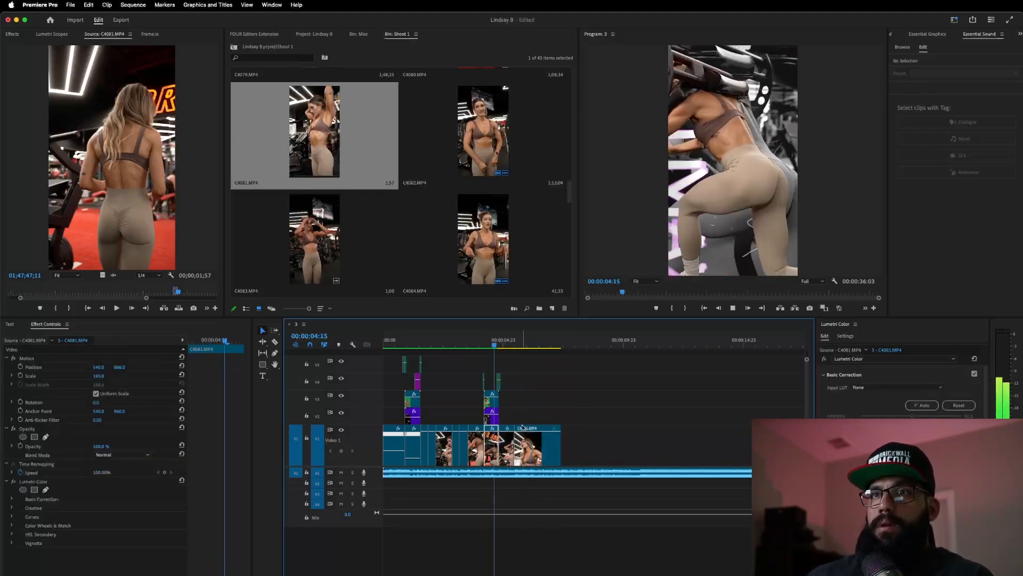
# - Slow the new final clip to 40% speed and play back the ending
pyautogui.rightClick(527, 445)
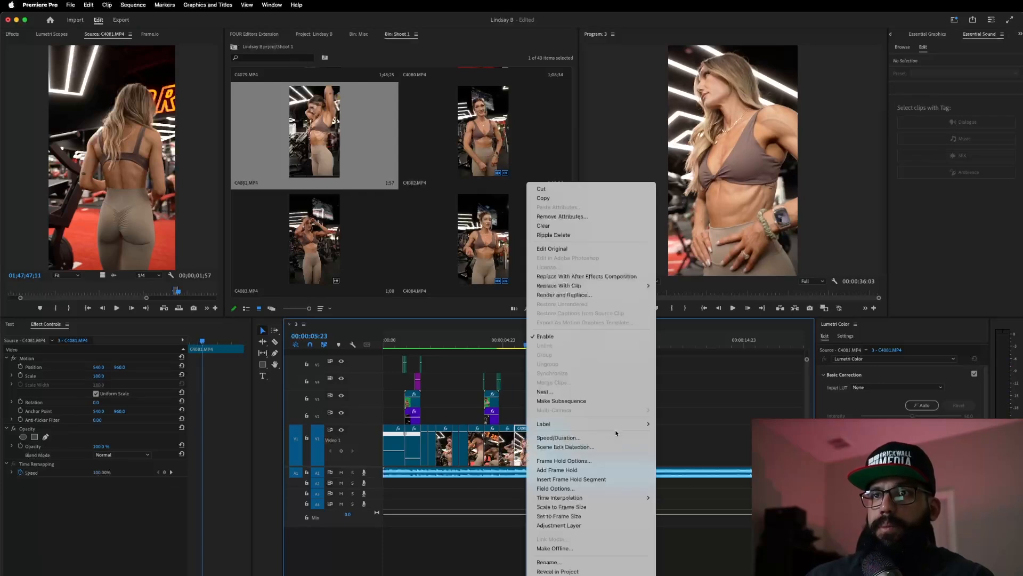
pyautogui.click(601, 437)
pyautogui.write('40')
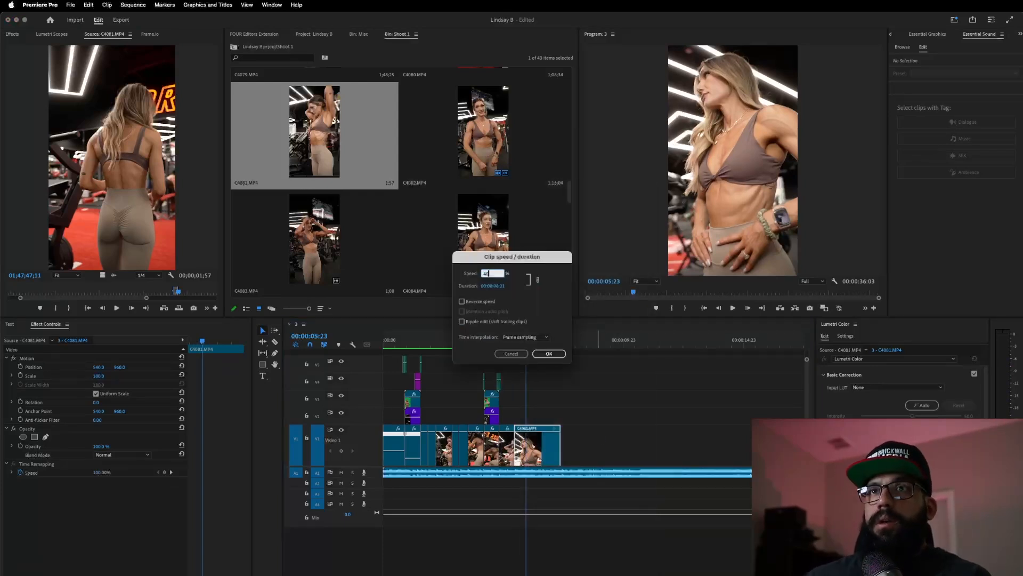
pyautogui.click(548, 354)
pyautogui.click(496, 342)
pyautogui.press('space')
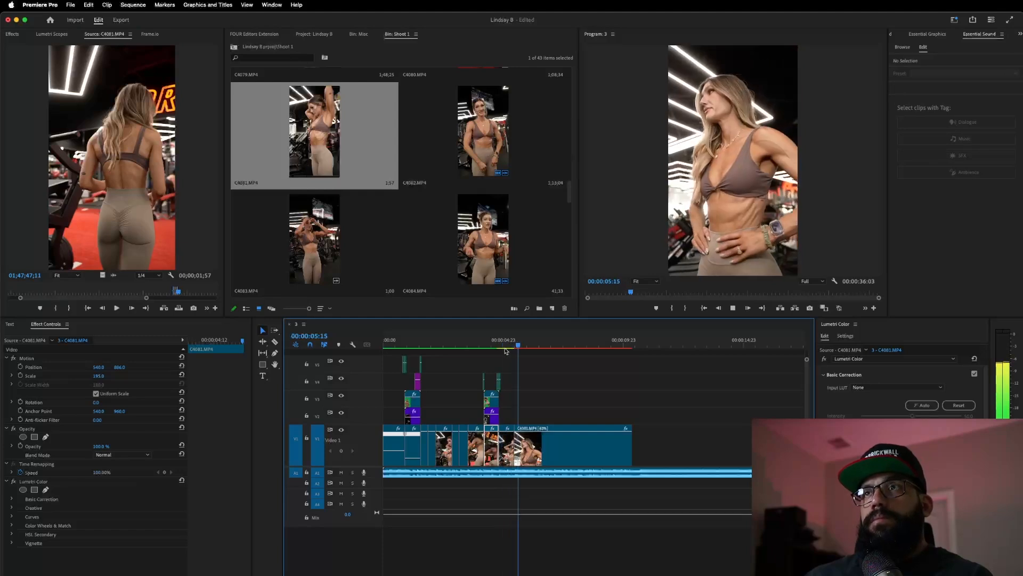
# - Split the slowed clip at the playhead, try a 110% punch-in and review it
pyautogui.press('space')
pyautogui.click(479, 342)
pyautogui.press('space')
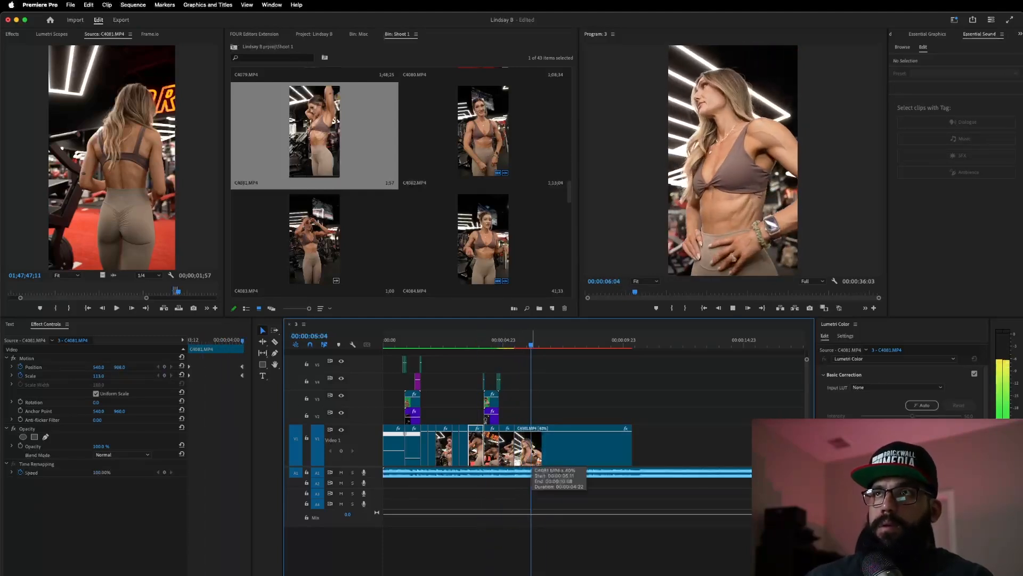
pyautogui.press('c')
pyautogui.click(531, 453)
pyautogui.press('v')
pyautogui.click(100, 376)
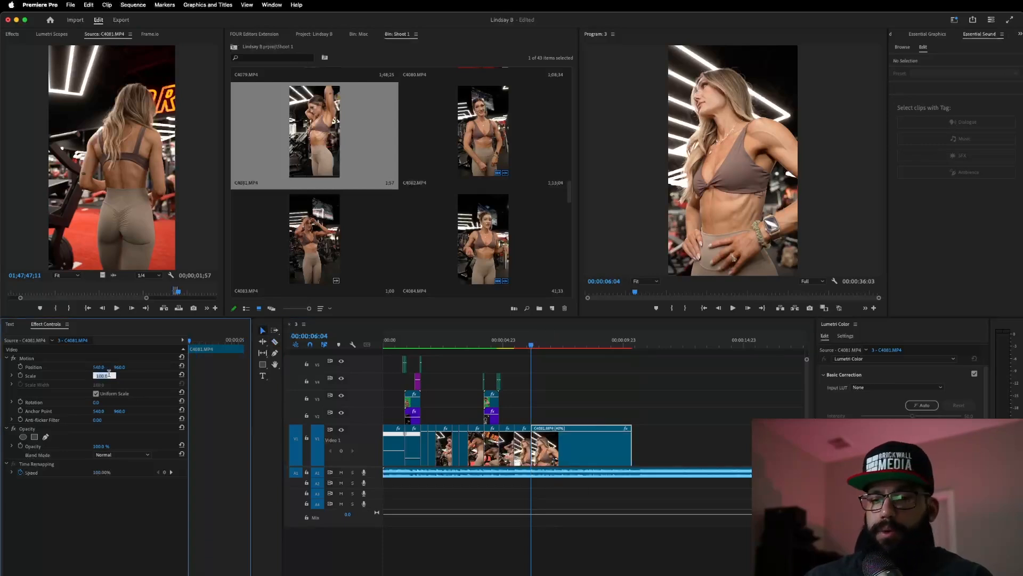
pyautogui.press('Return')
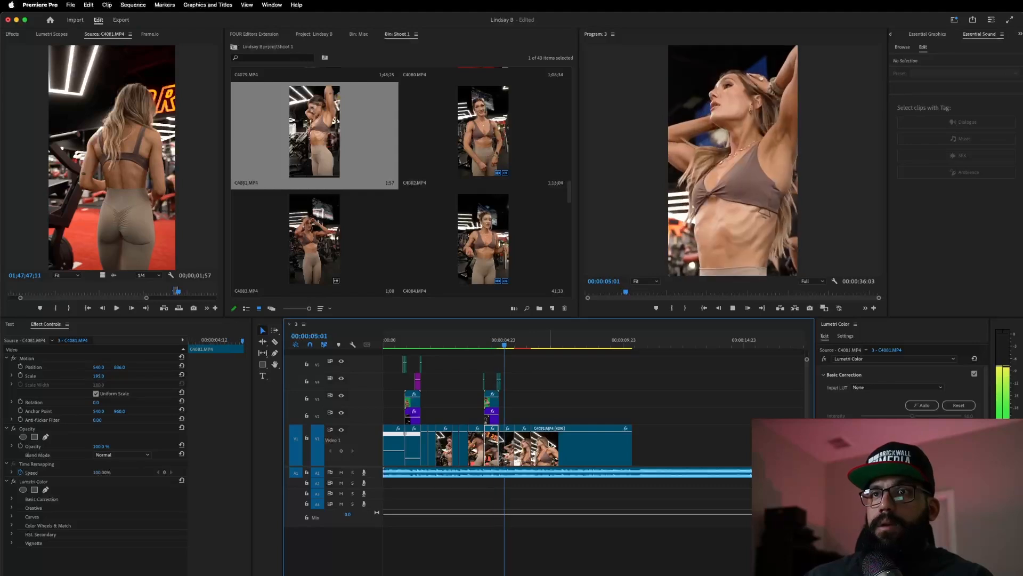
pyautogui.press('space')
pyautogui.click(496, 342)
pyautogui.press('space')
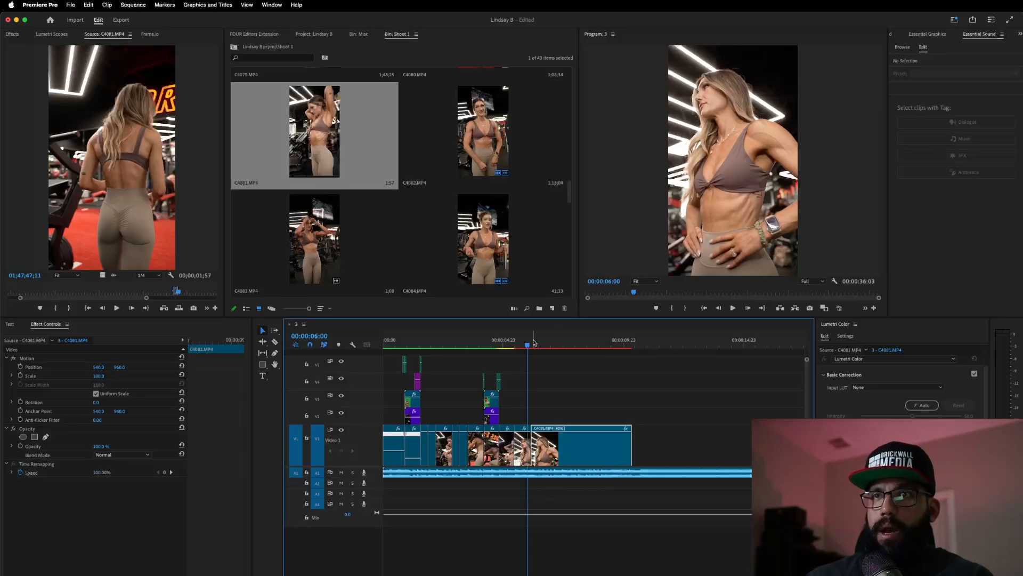
# - Undo the cut and the 40% slowdown, returning the last C4081 clip to normal speed
pyautogui.press('super+z')
pyautogui.click(493, 346)
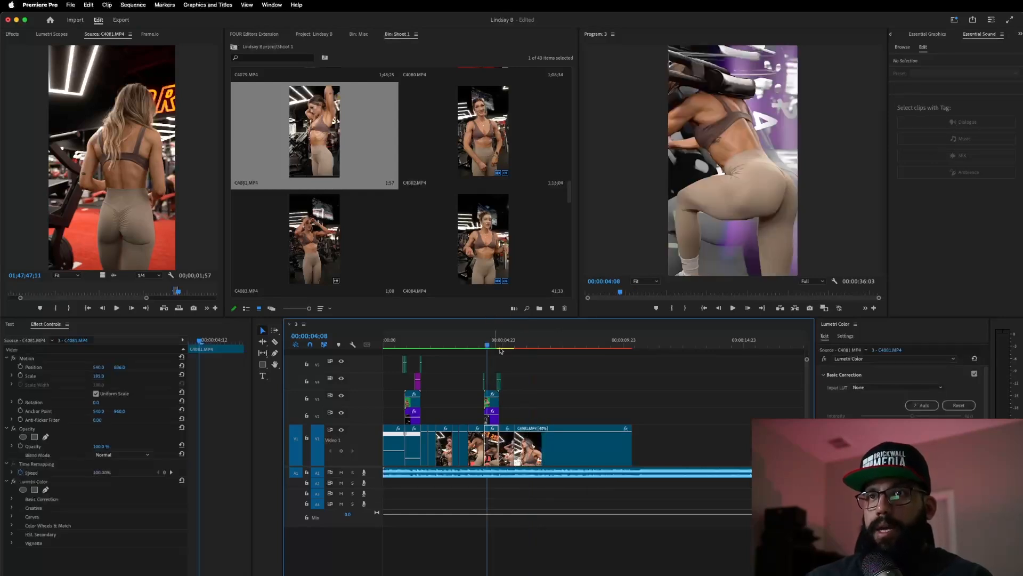
pyautogui.press('space')
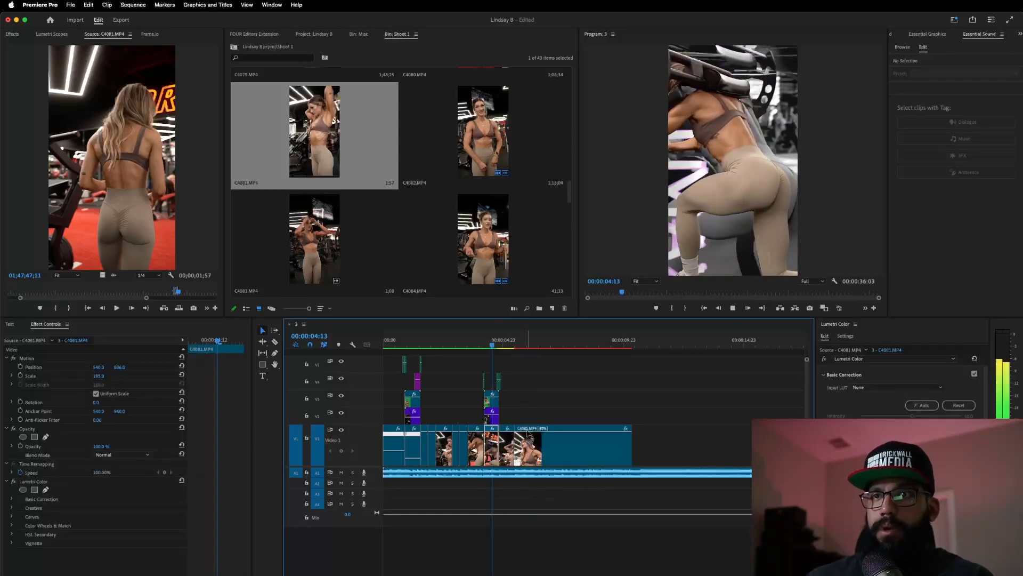
pyautogui.click(543, 463)
pyautogui.press('c')
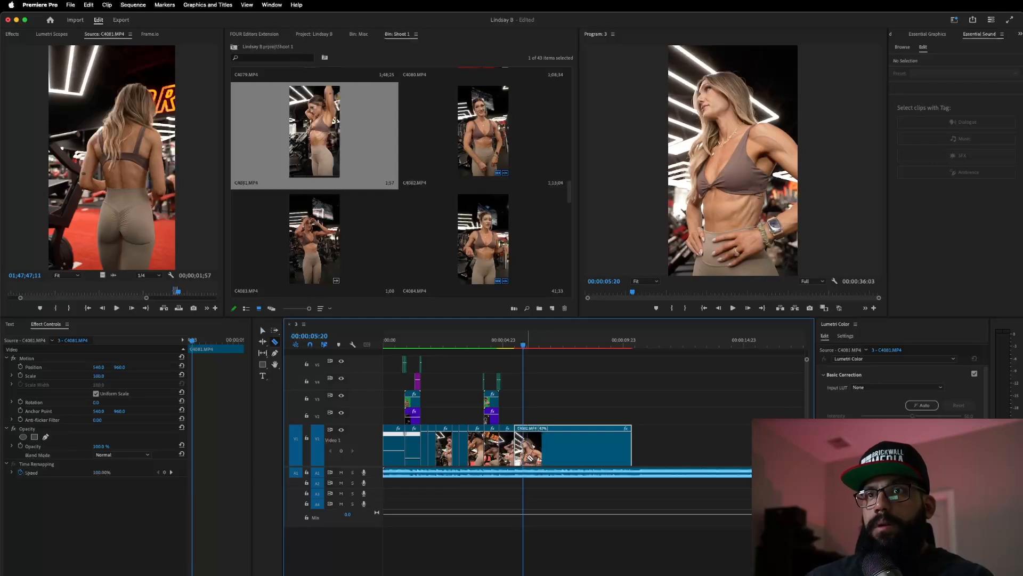
pyautogui.moveTo(525, 344); pyautogui.dragTo(498, 345)
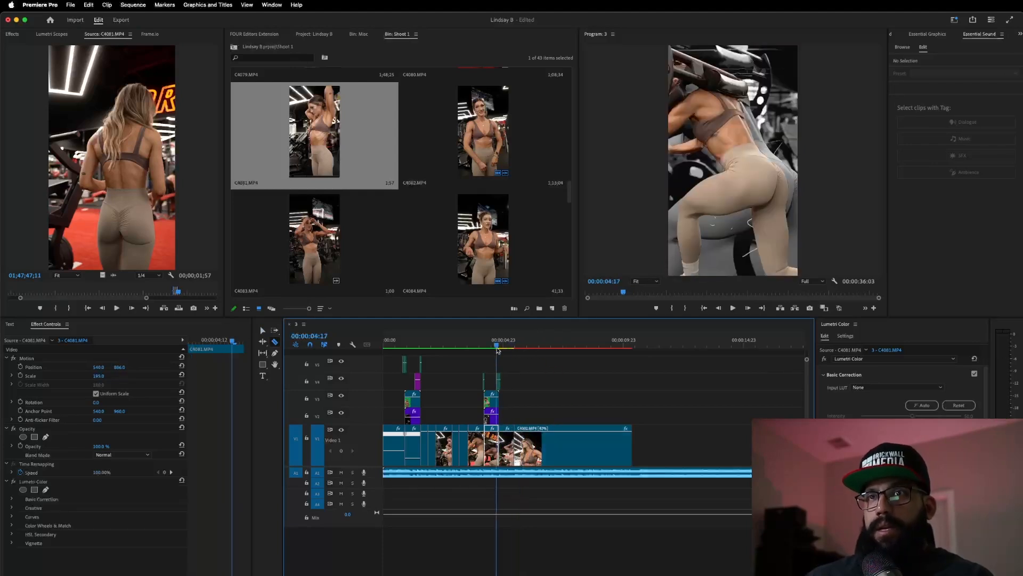
pyautogui.press('super+z')
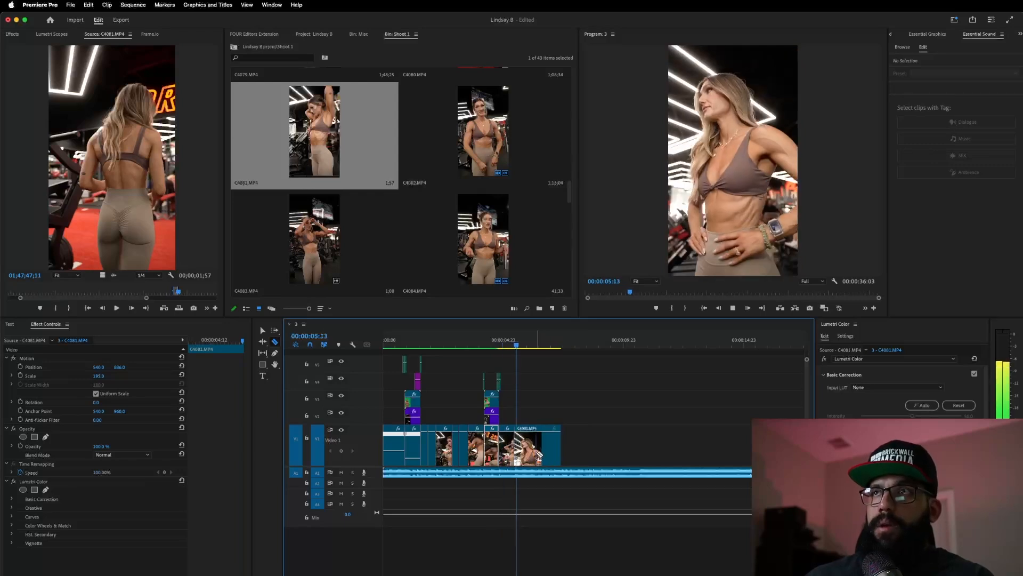
pyautogui.press('space')
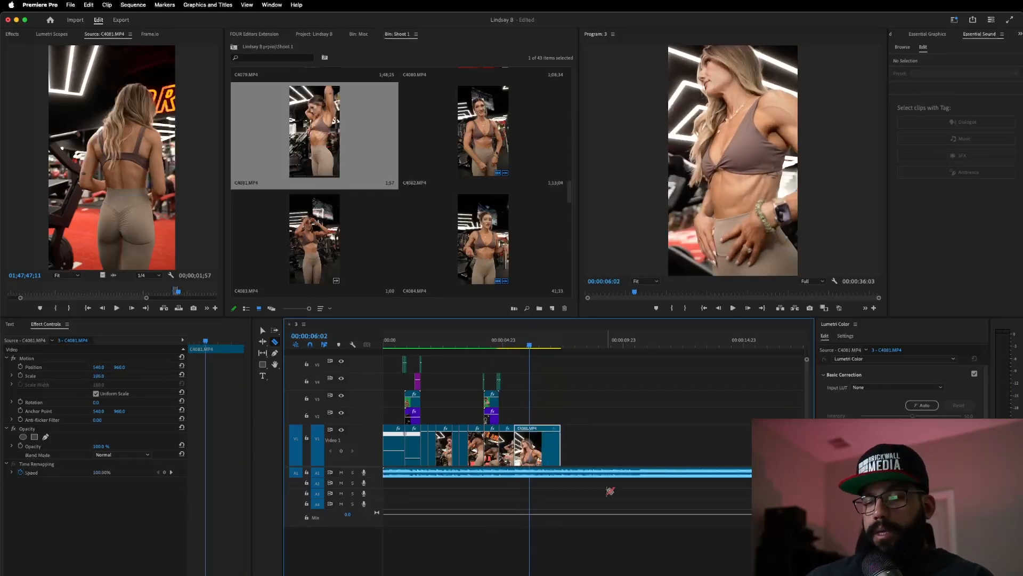
pyautogui.press('v')
# - Cut the last C4081 clip at 05:20 and scale the new piece to 110%
pyautogui.click(413, 343)
pyautogui.press('space')
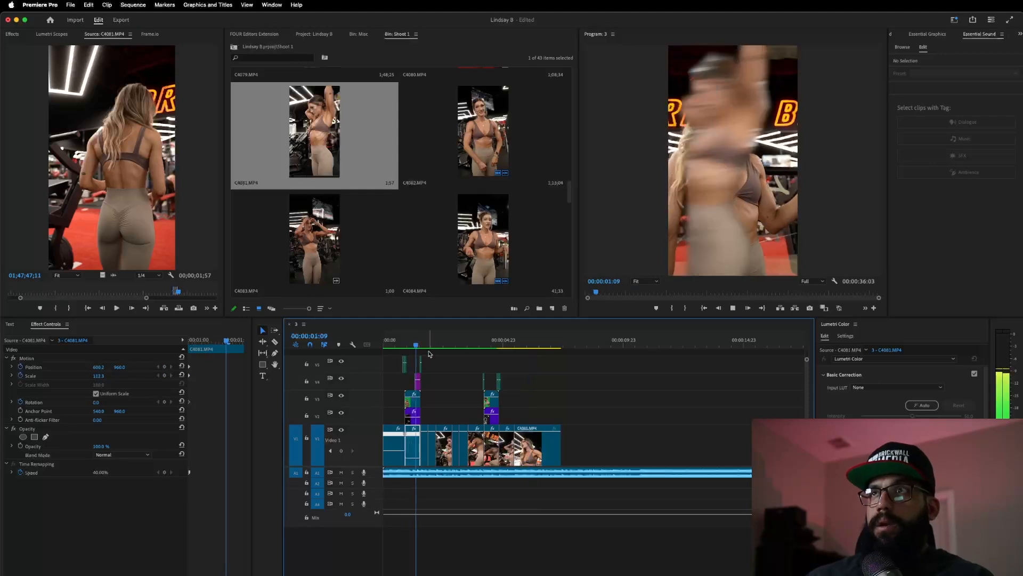
pyautogui.press('space')
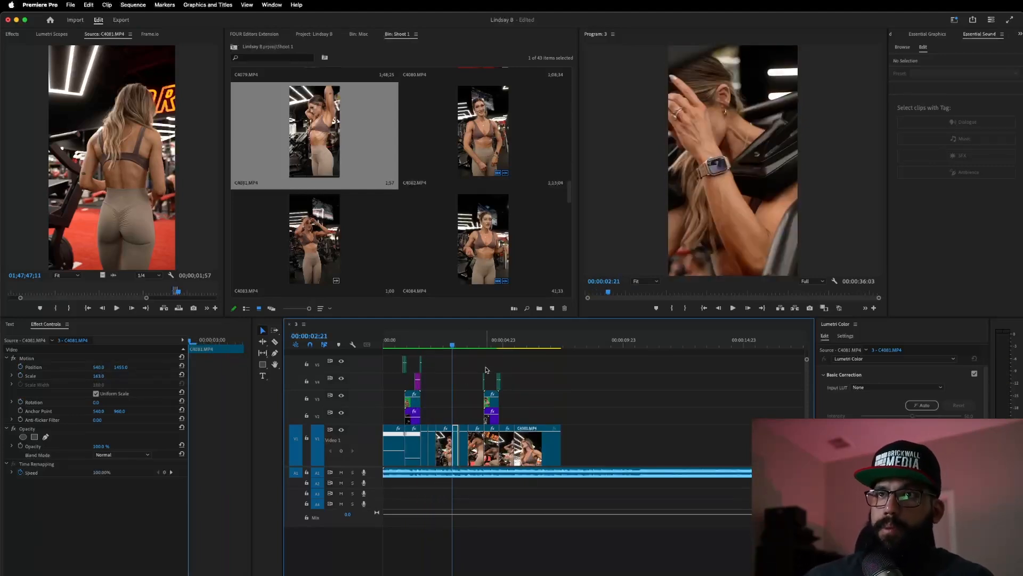
pyautogui.click(509, 346)
pyautogui.press('space')
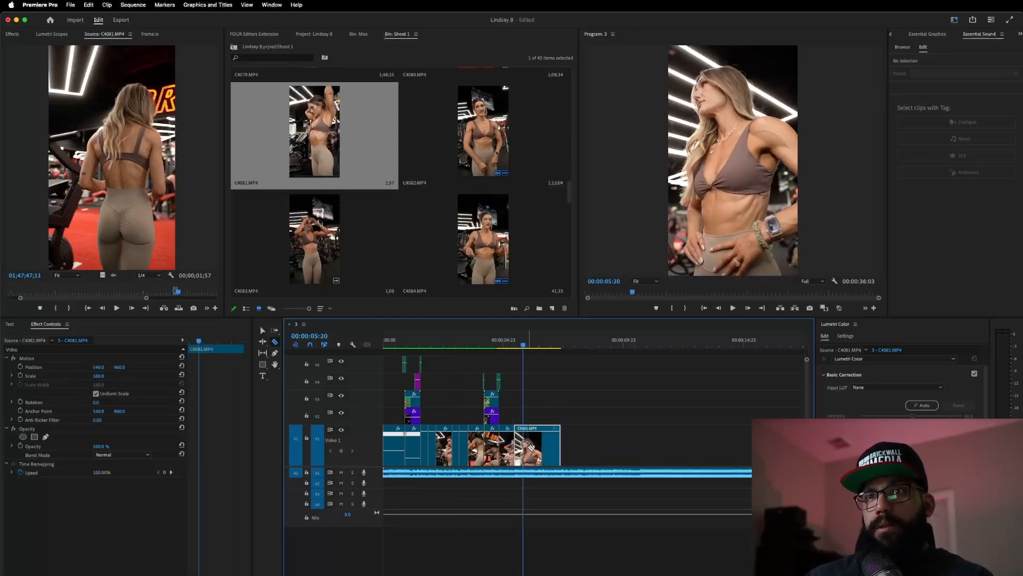
pyautogui.click(523, 442)
pyautogui.press('v')
pyautogui.click(101, 376)
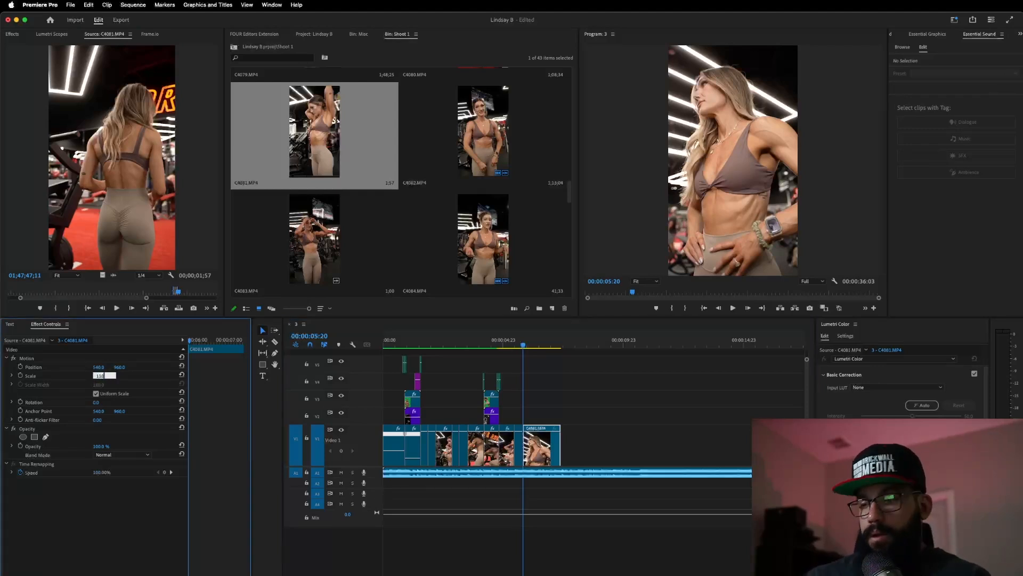
pyautogui.write('110')
pyautogui.press('Return')
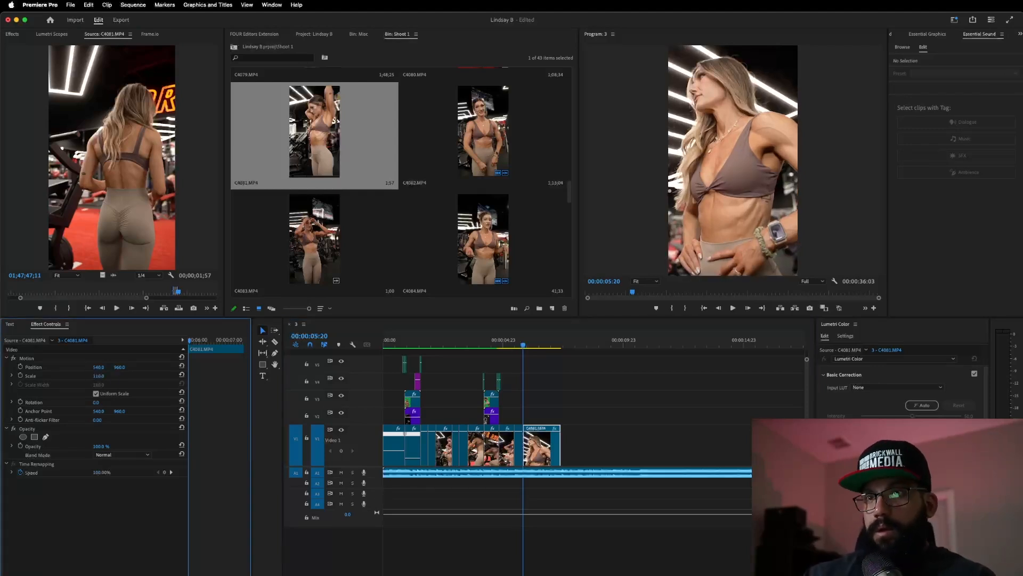
# - Cut the clip again at 06:04 and scale the final piece to 120%
pyautogui.click(510, 344)
pyautogui.moveTo(510, 344); pyautogui.dragTo(530, 345)
pyautogui.click(531, 445)
pyautogui.press('v')
pyautogui.click(101, 375)
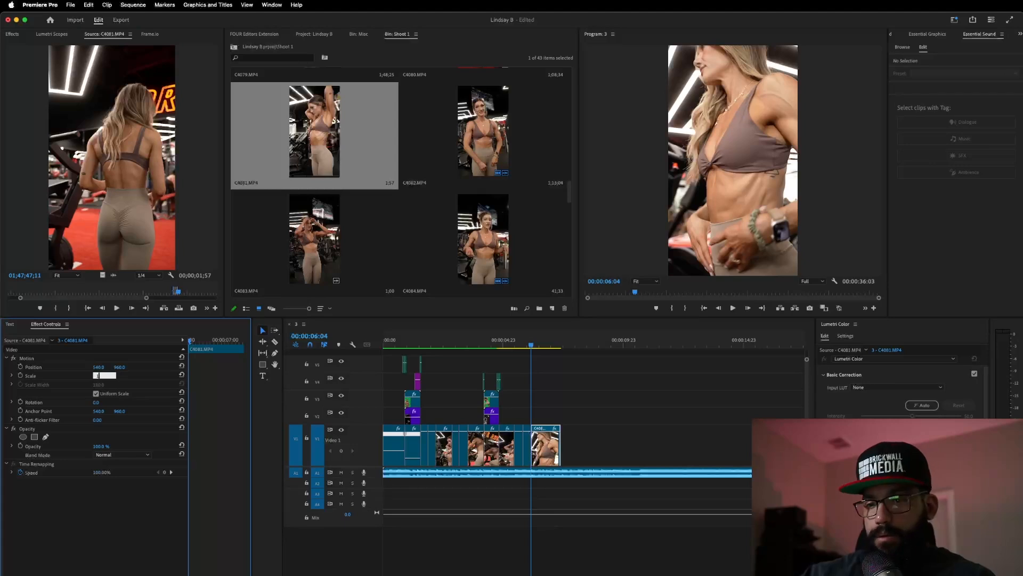
pyautogui.press('Return')
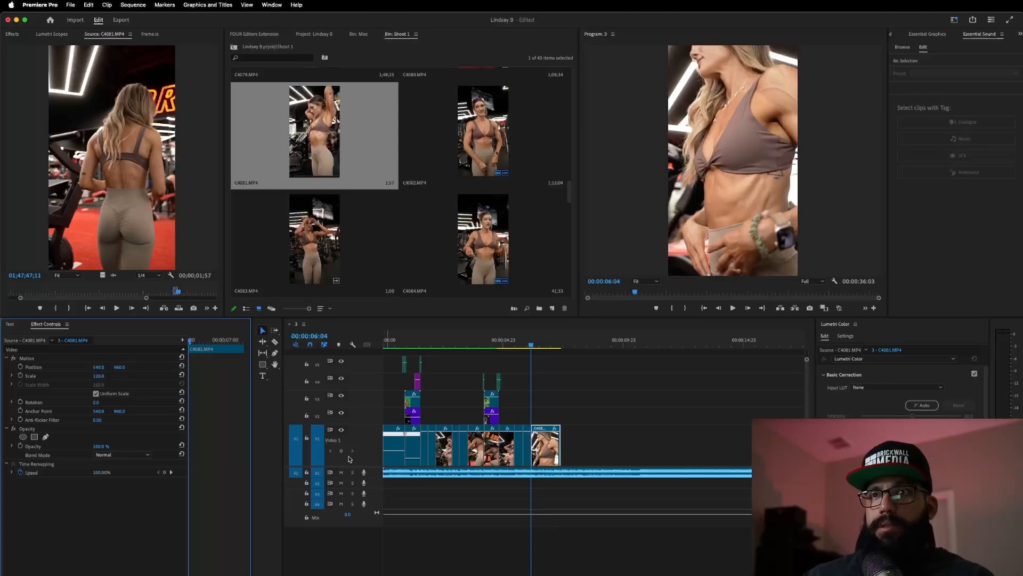
# - Slow the last C4081 piece to 40% speed with Optical Flow interpolation
pyautogui.rightClick(548, 453)
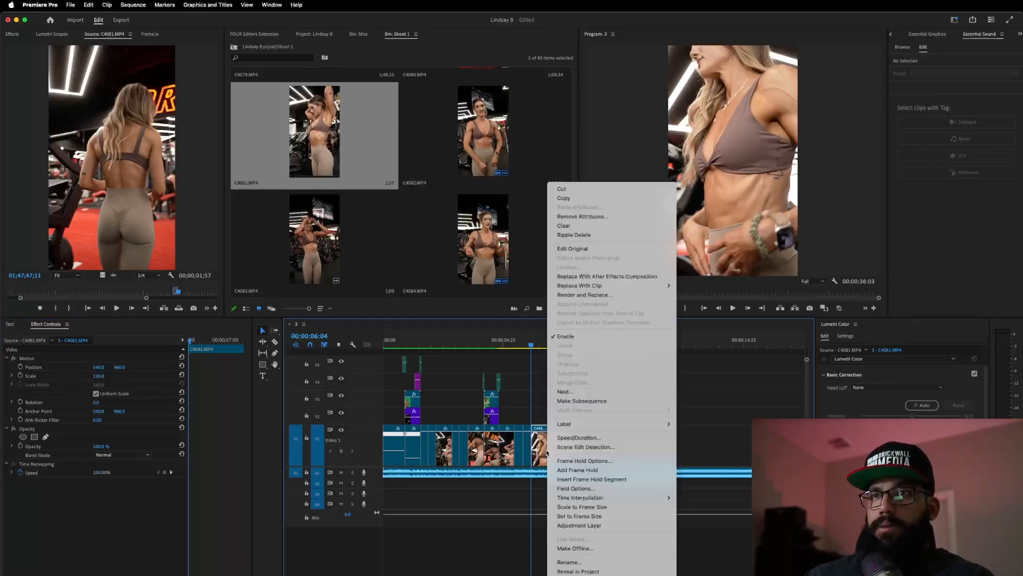
pyautogui.click(581, 436)
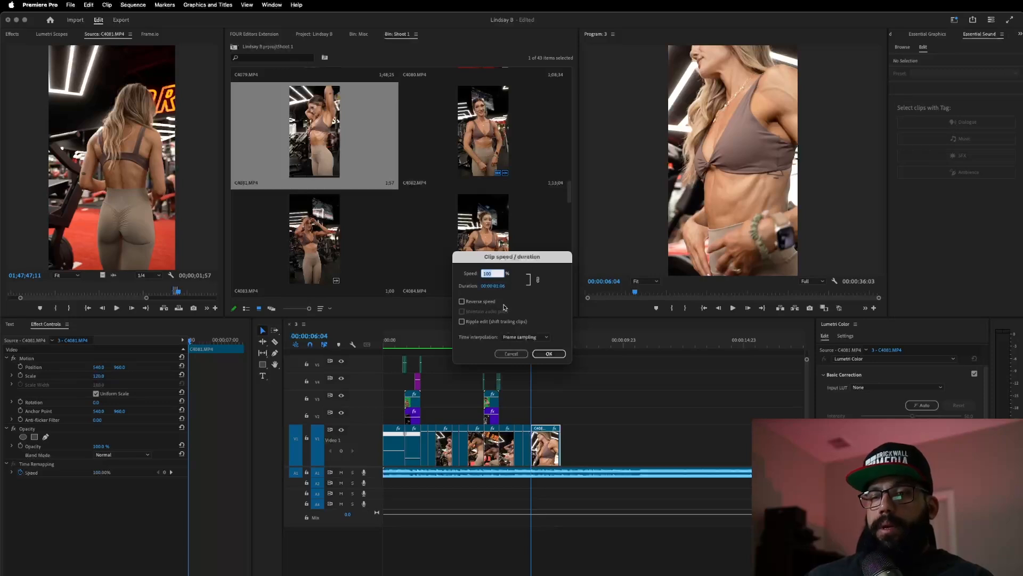
pyautogui.click(537, 338)
pyautogui.click(545, 362)
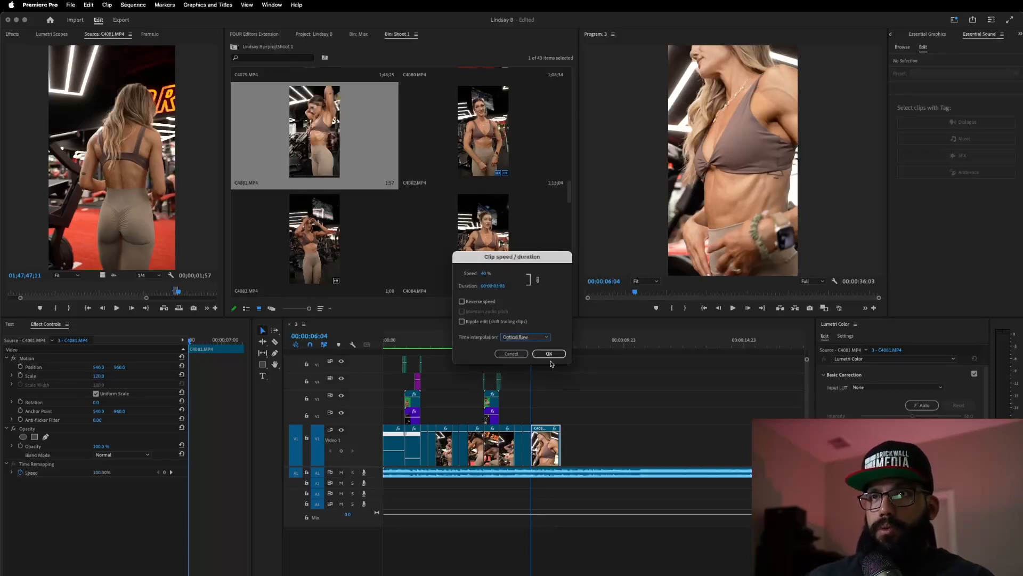
pyautogui.click(549, 354)
# - Replay the slowed ending several times from around 4:08 to 5:01 to judge it
pyautogui.click(487, 345)
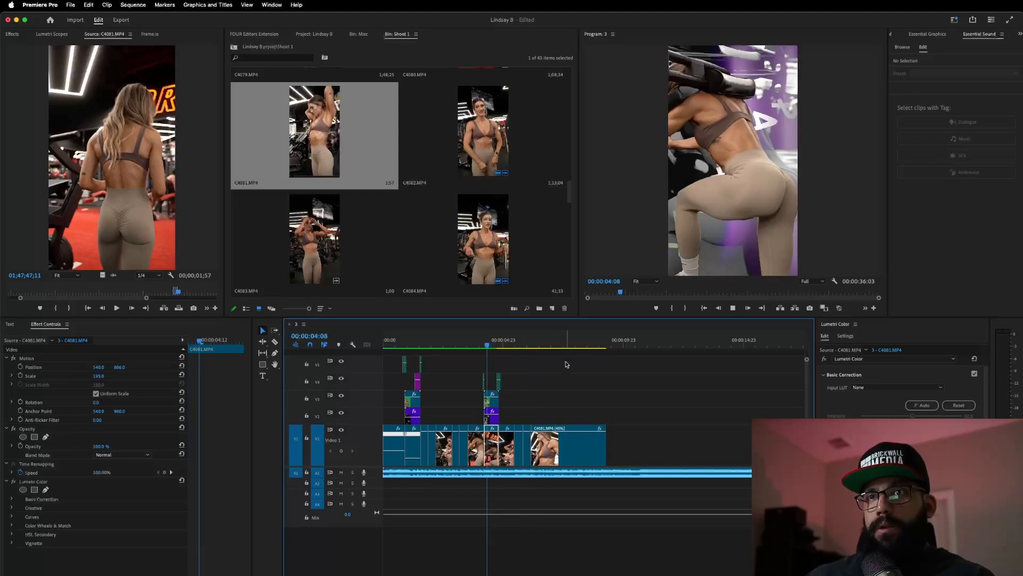
pyautogui.press('space')
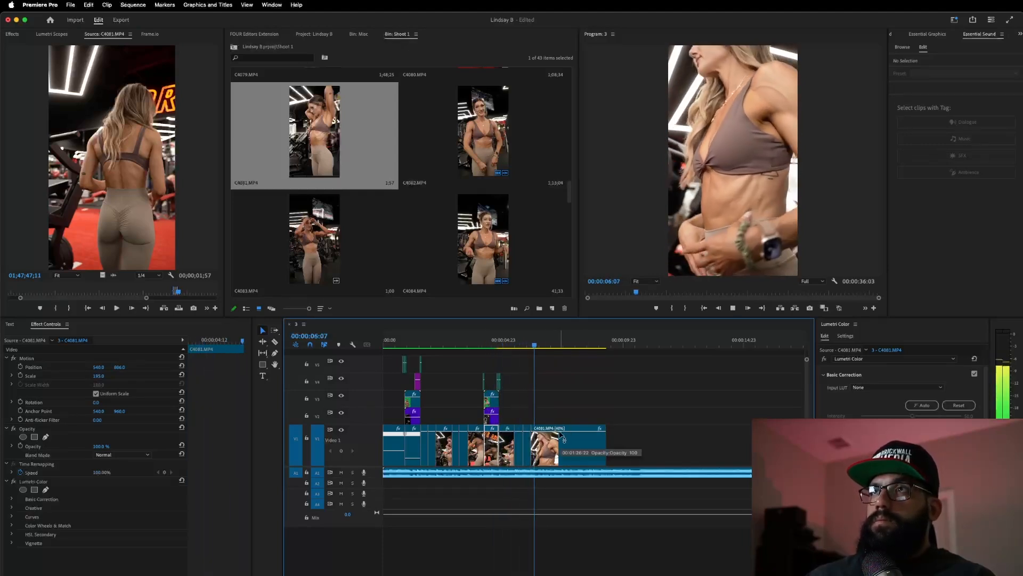
pyautogui.press('space')
pyautogui.click(504, 344)
pyautogui.press('space')
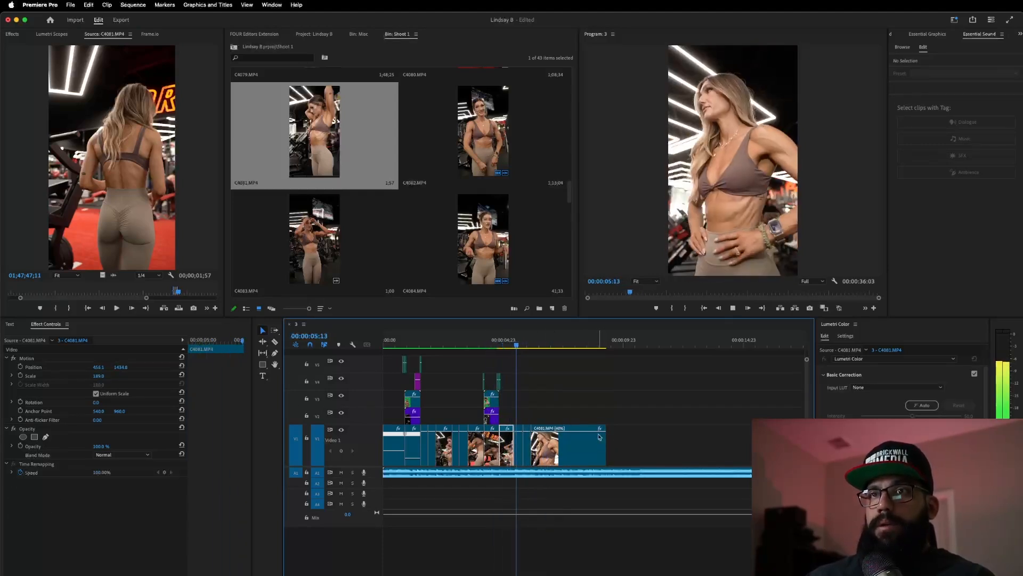
pyautogui.press('space')
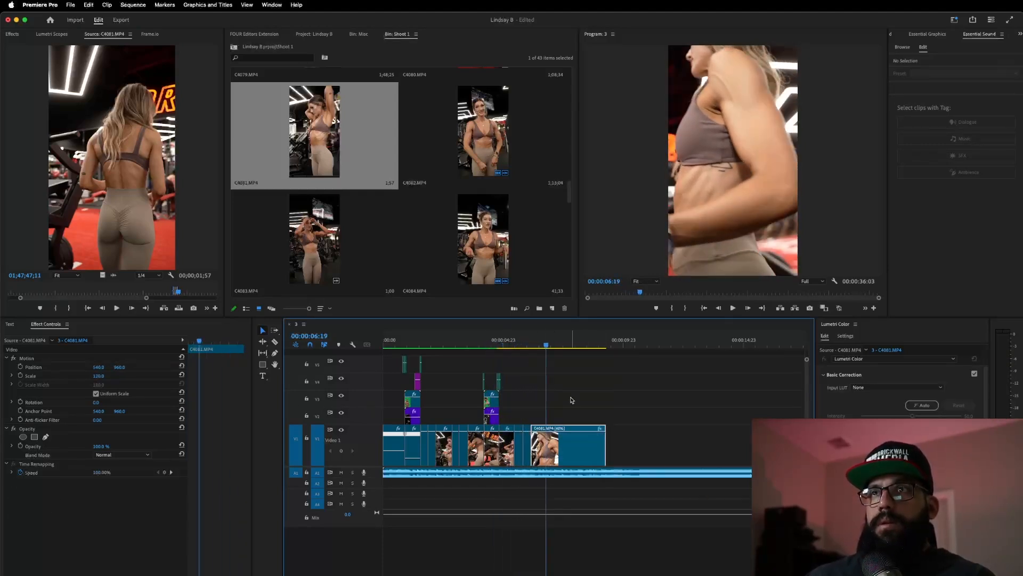
pyautogui.click(500, 344)
pyautogui.press('space')
pyautogui.press('space')
pyautogui.click(502, 341)
pyautogui.press('space')
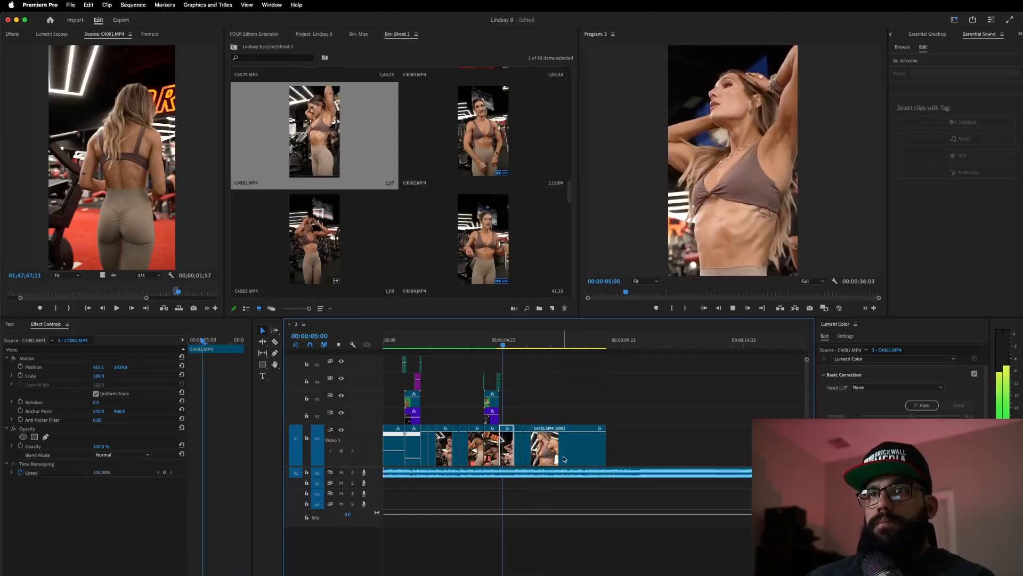
pyautogui.press('space')
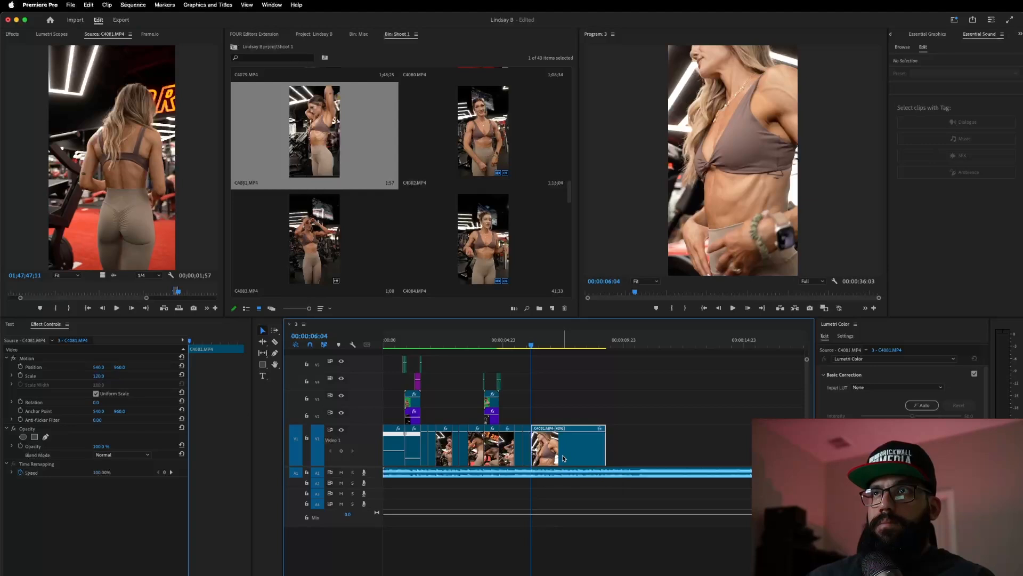
pyautogui.click(506, 341)
pyautogui.press('space')
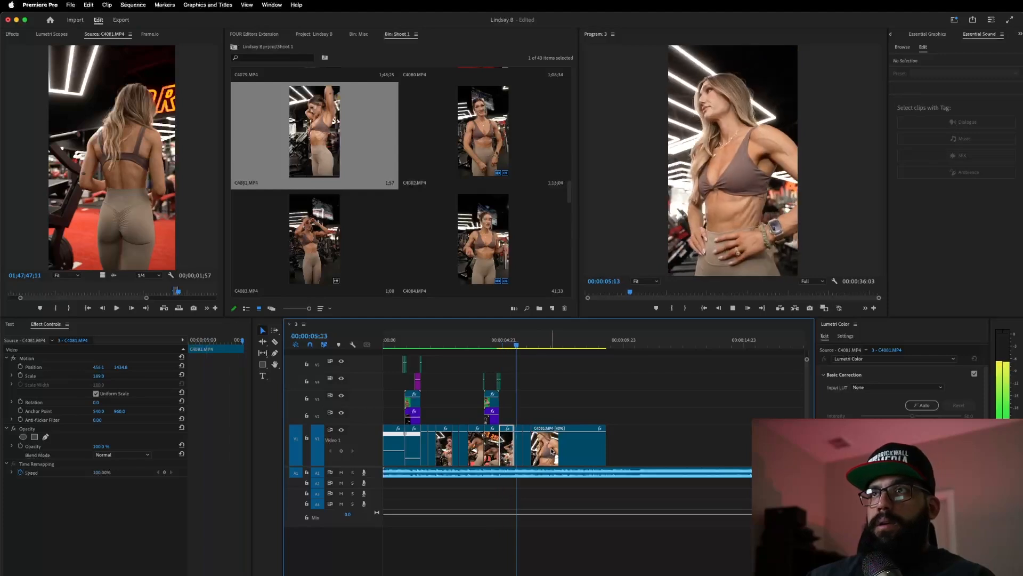
pyautogui.press('space')
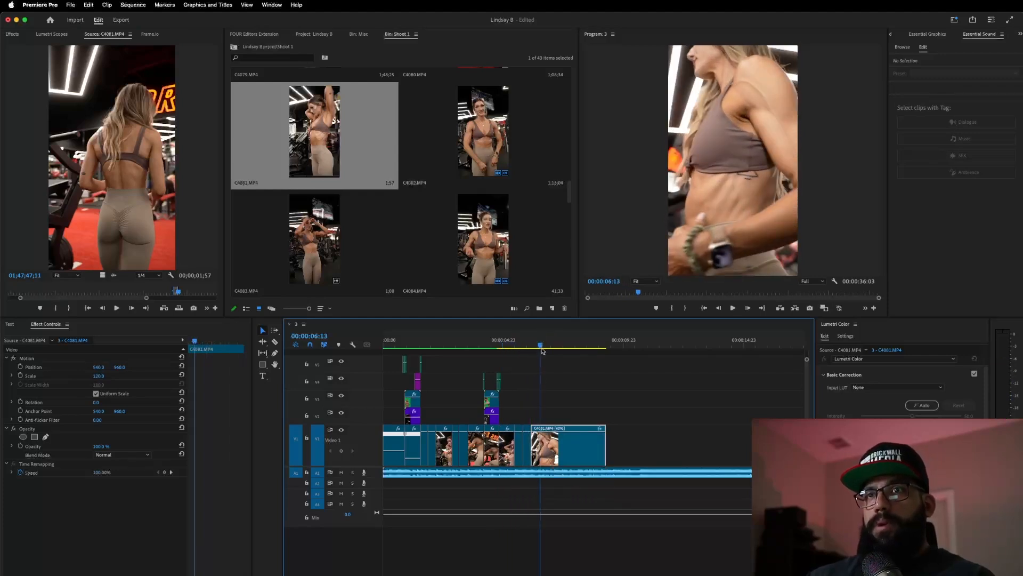
pyautogui.moveTo(540, 349); pyautogui.dragTo(549, 406)
# - Delete the slowed final piece and play later footage of C4081.MP4 in the Source Monitor
pyautogui.press('Delete')
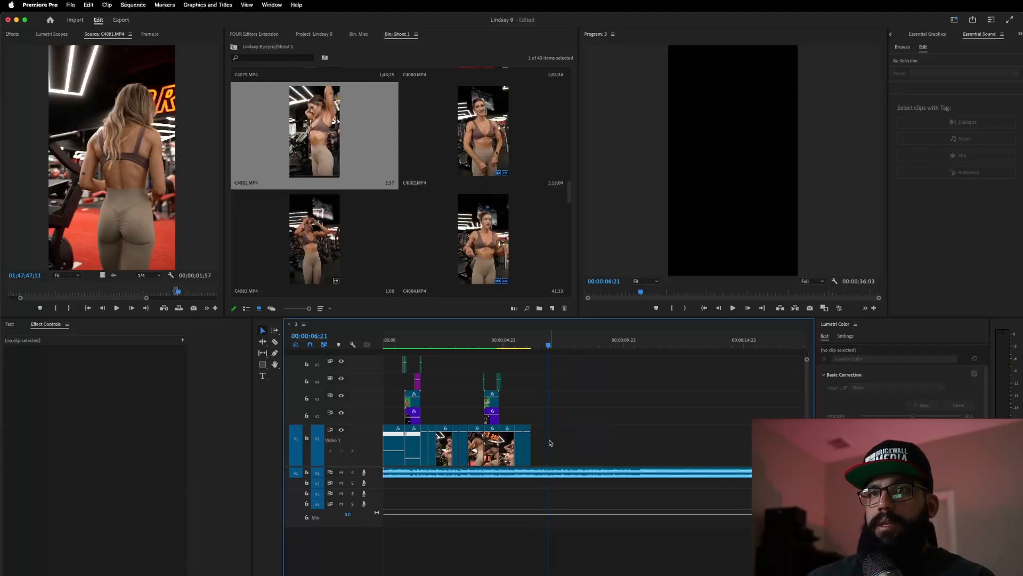
pyautogui.click(179, 293)
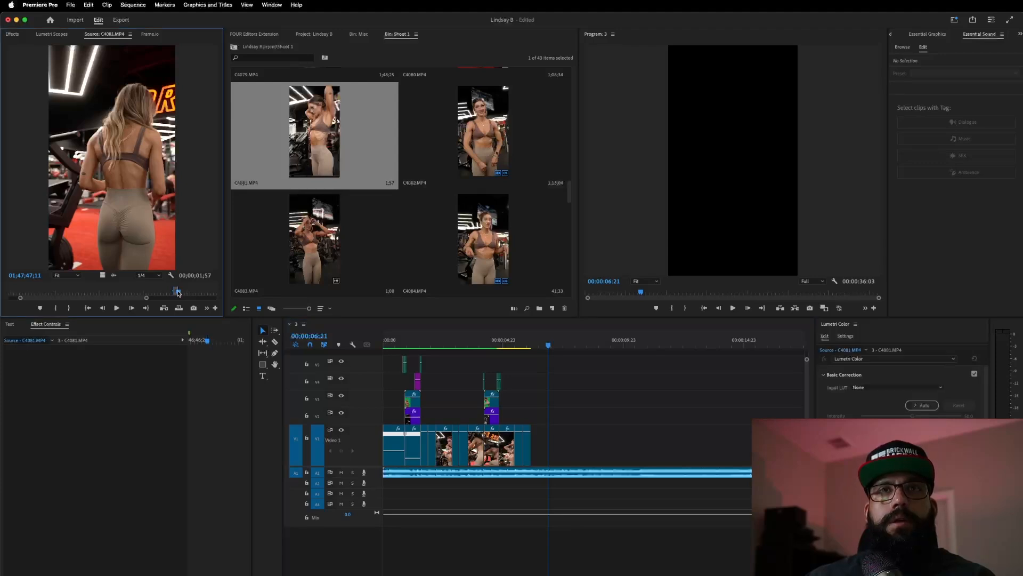
pyautogui.moveTo(182, 296); pyautogui.dragTo(184, 297)
pyautogui.press('space')
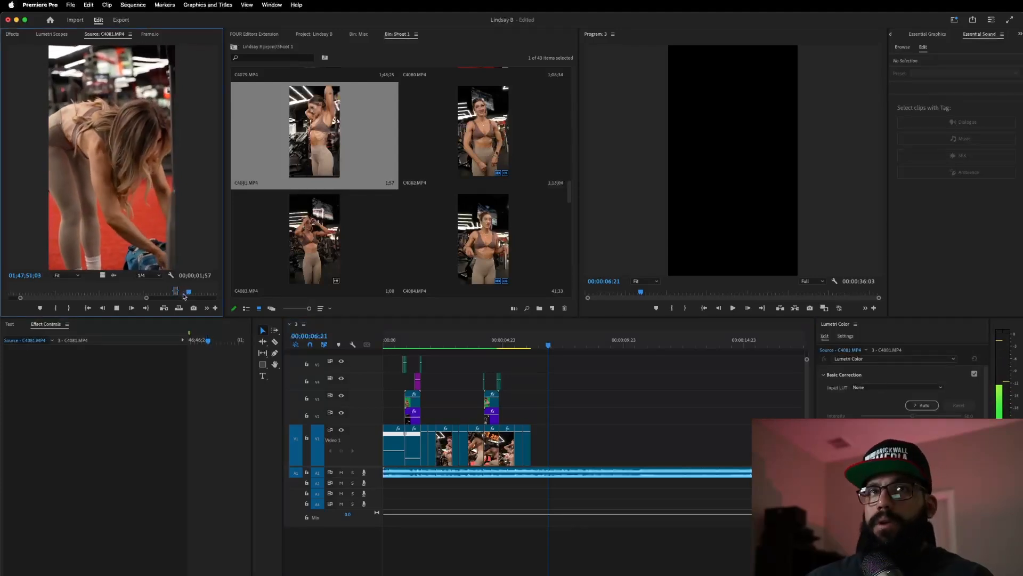
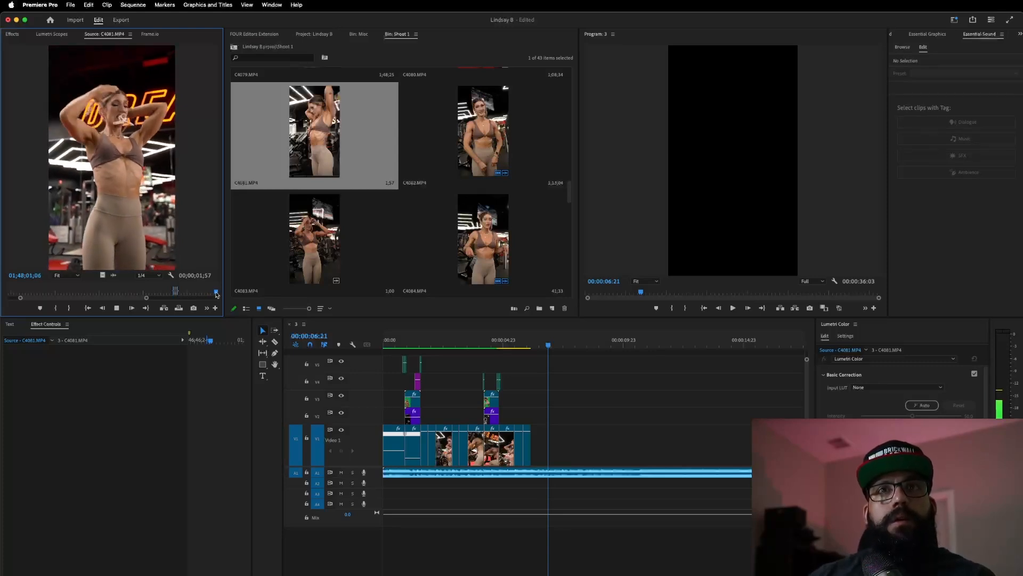
# - Mark a new In point in C4081 and place that video section after the last clip on V1
pyautogui.hotkey('alt', 'x')
pyautogui.press('space')
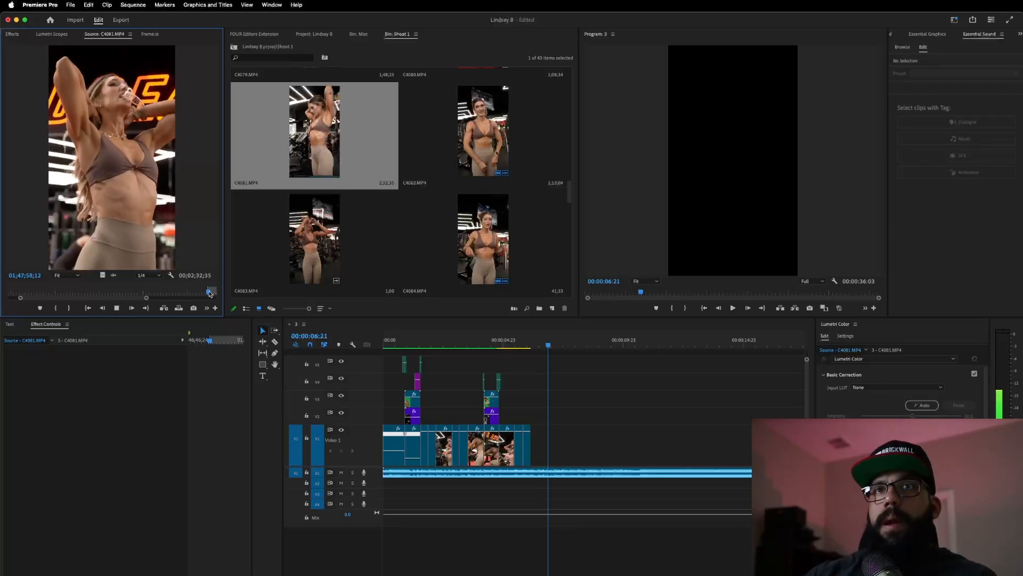
pyautogui.press('i')
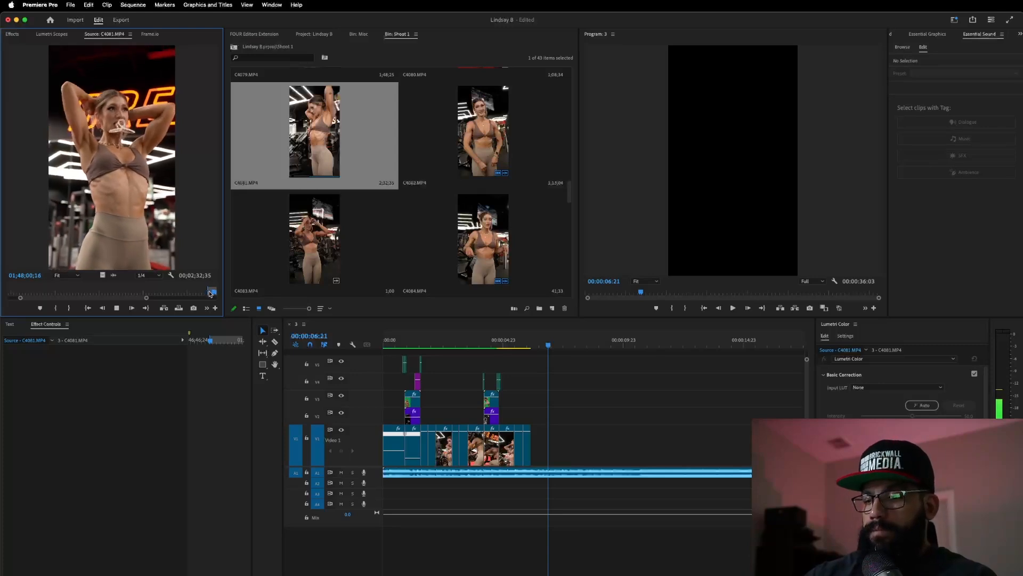
pyautogui.moveTo(104, 274); pyautogui.dragTo(556, 456)
pyautogui.click(487, 347)
# - Review the new ending and trim the C4081 clip's end back to about 6:19
pyautogui.press('space')
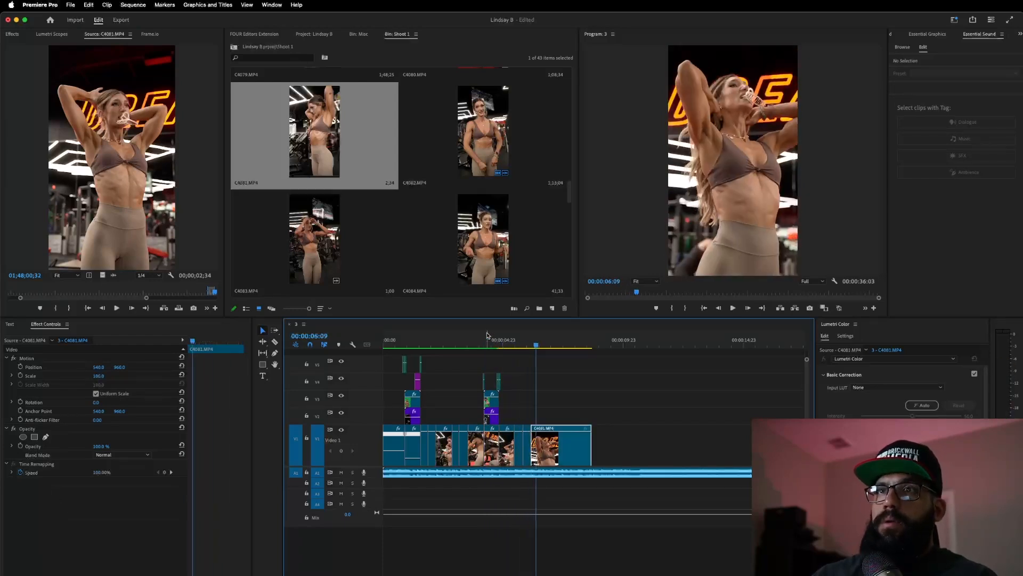
pyautogui.click(526, 346)
pyautogui.moveTo(526, 356); pyautogui.dragTo(479, 388)
pyautogui.press('space')
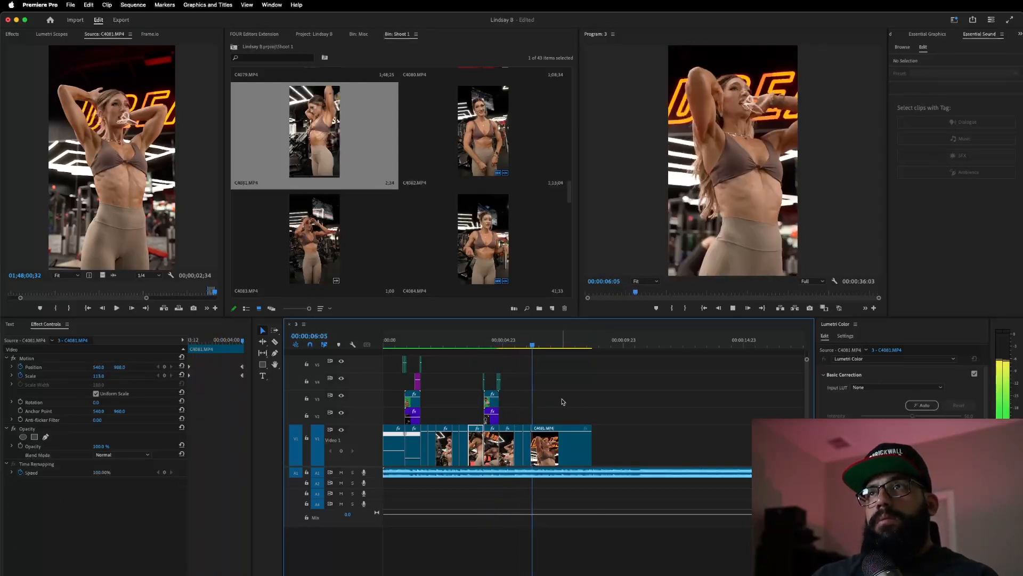
pyautogui.press('space')
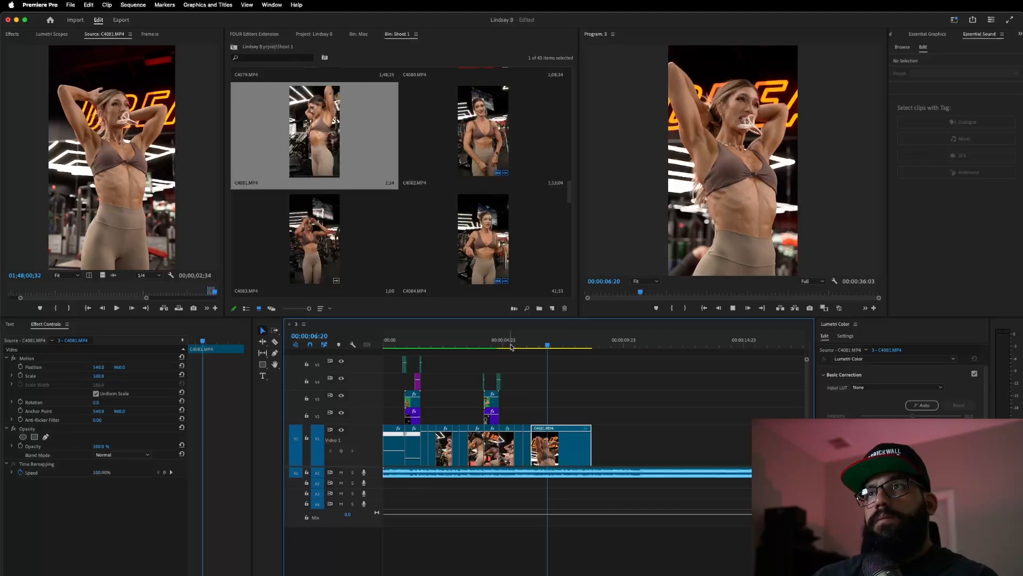
pyautogui.click(509, 340)
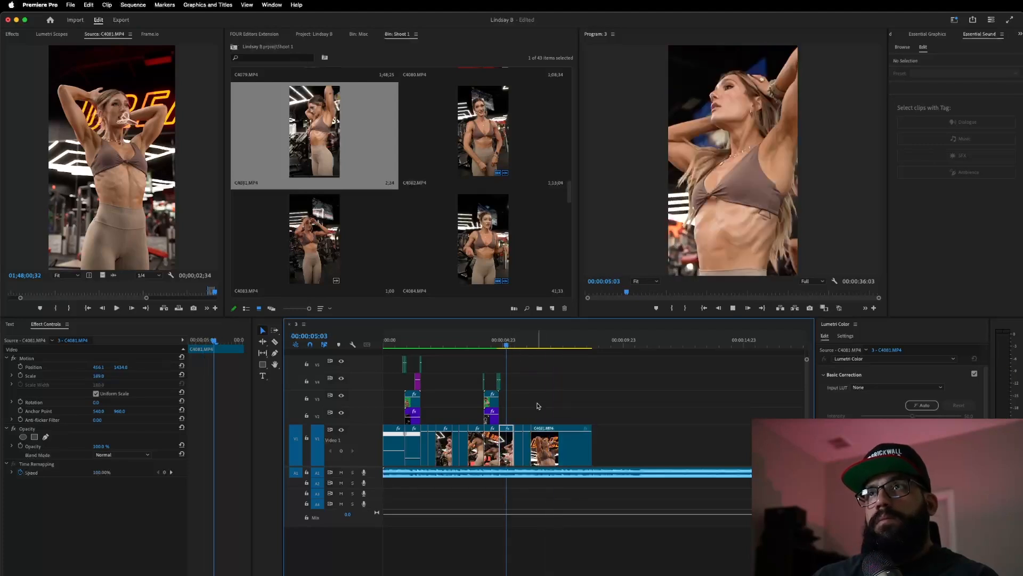
pyautogui.click(585, 449)
pyautogui.moveTo(590, 448); pyautogui.dragTo(546, 448)
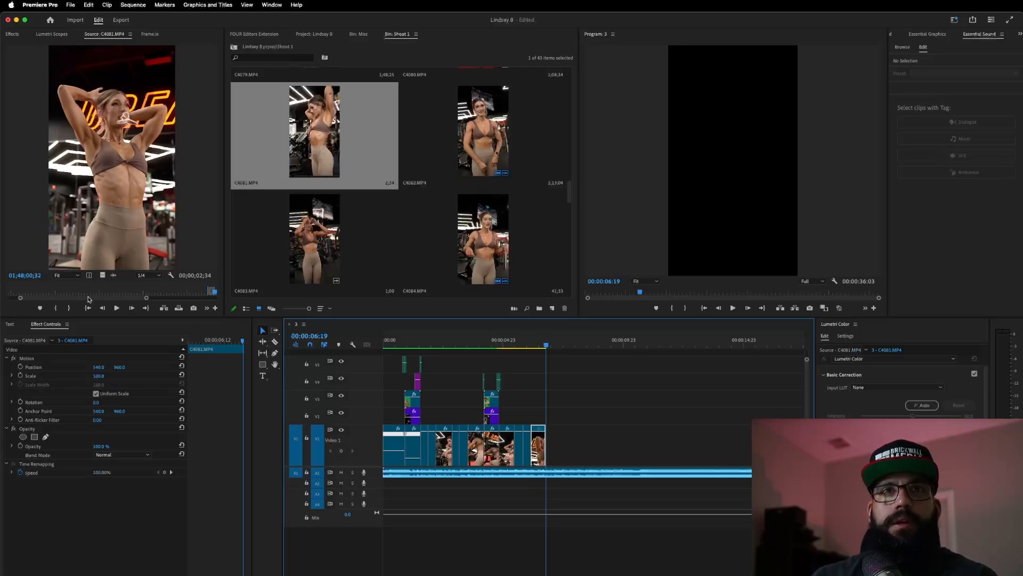
# - Mark a roughly 2-second In/Out range in C4081 and drop it on V1 after 6:19
pyautogui.moveTo(89, 300); pyautogui.dragTo(98, 301)
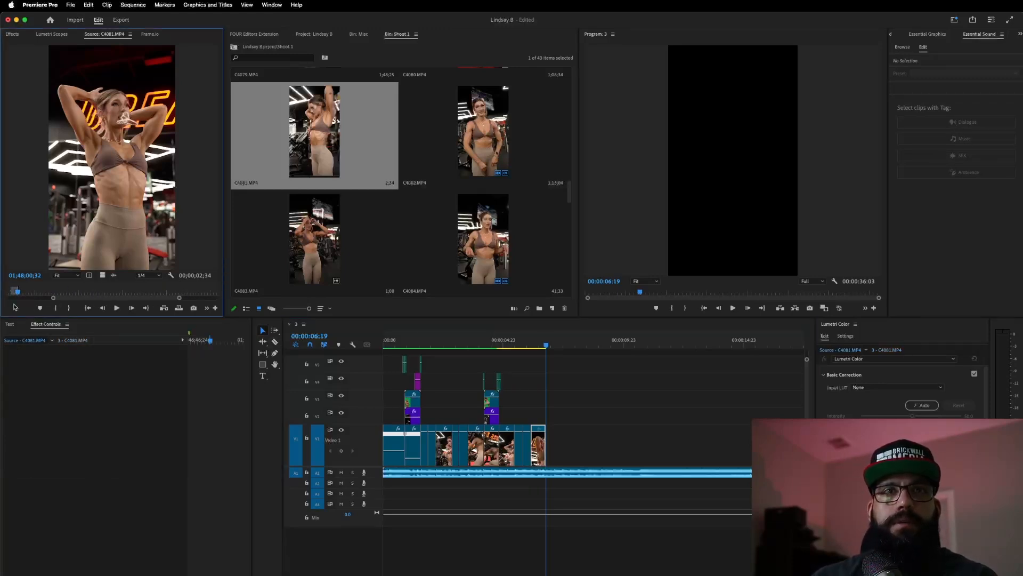
pyautogui.moveTo(17, 292); pyautogui.dragTo(63, 308)
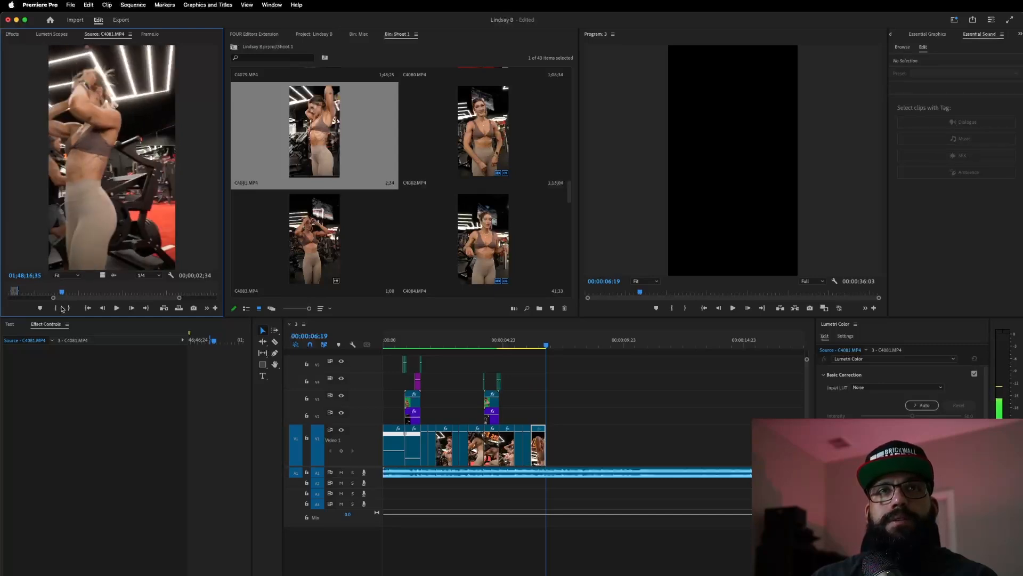
pyautogui.moveTo(61, 307); pyautogui.dragTo(61, 307)
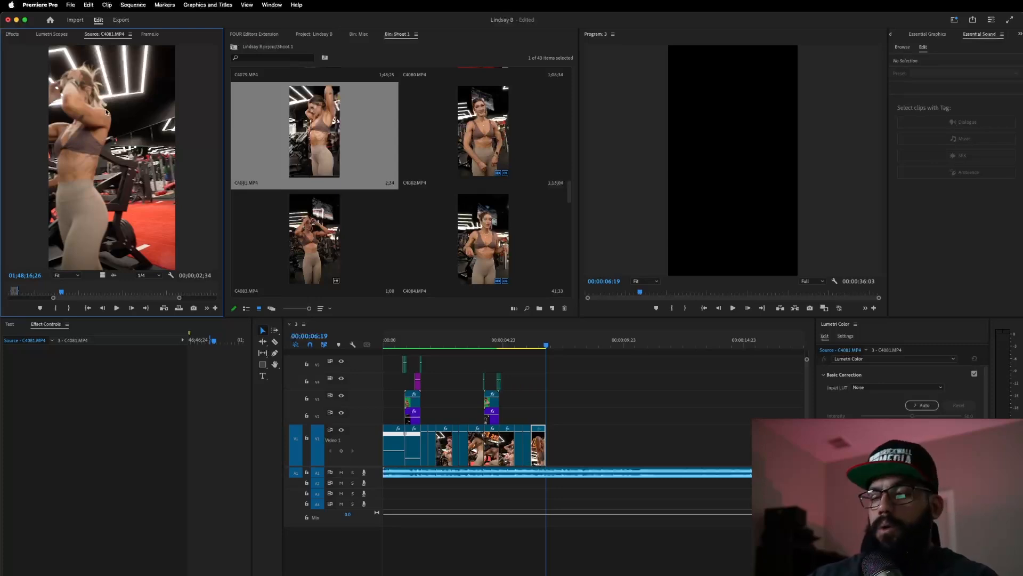
pyautogui.hotkey('alt', 'x')
pyautogui.press('space')
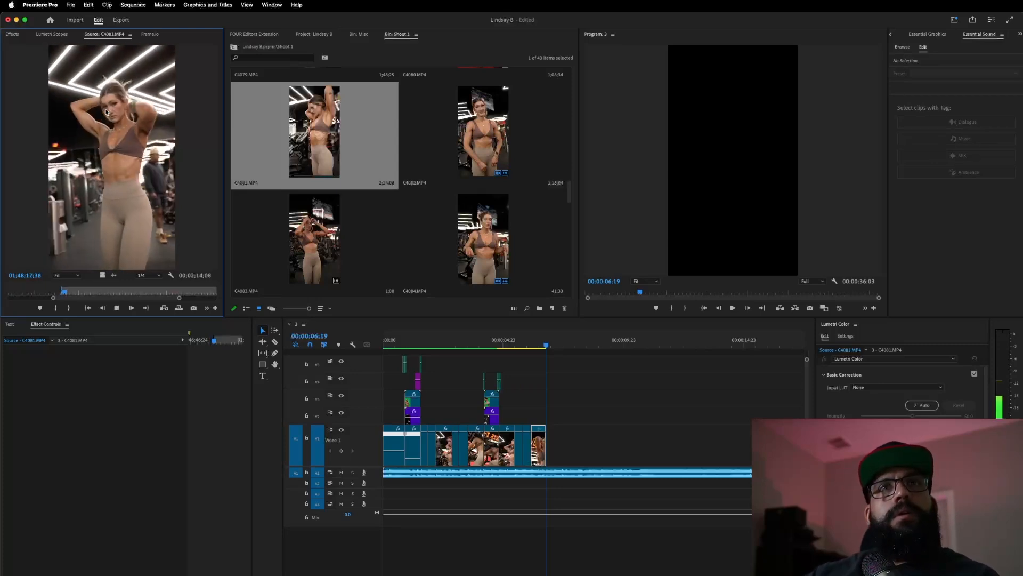
pyautogui.press('space')
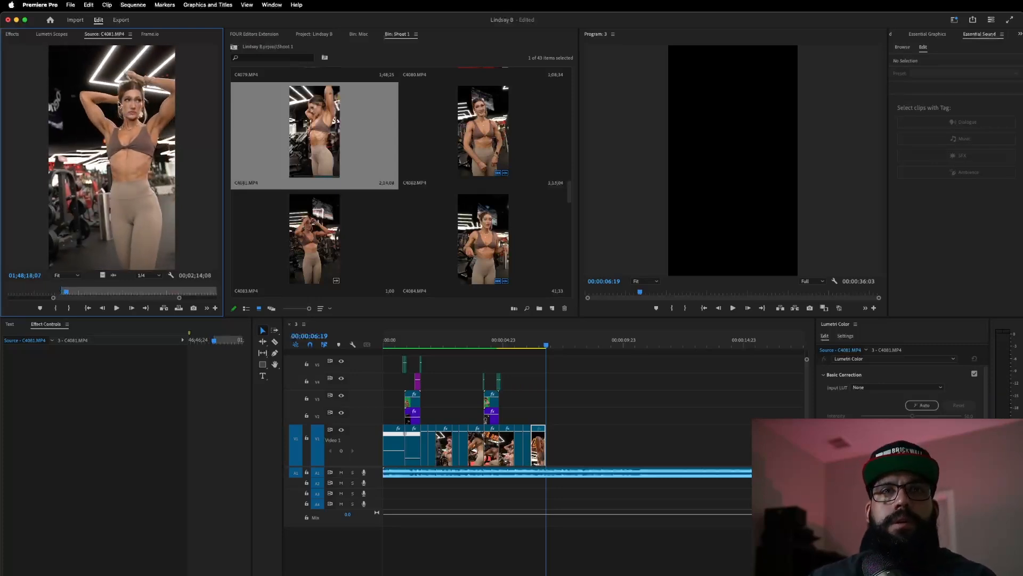
pyautogui.click(88, 308)
pyautogui.moveTo(60, 293); pyautogui.dragTo(66, 309)
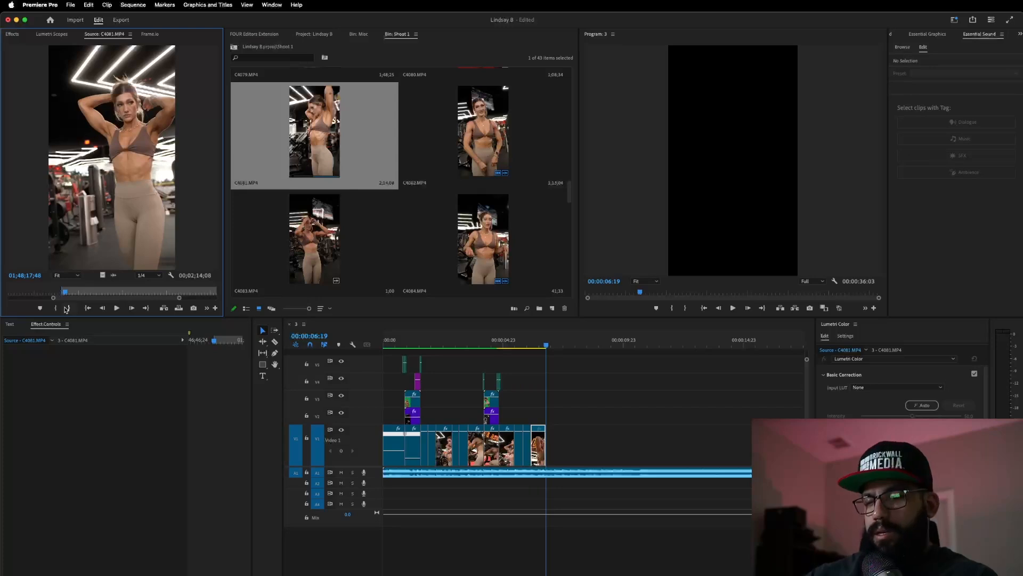
pyautogui.press('space')
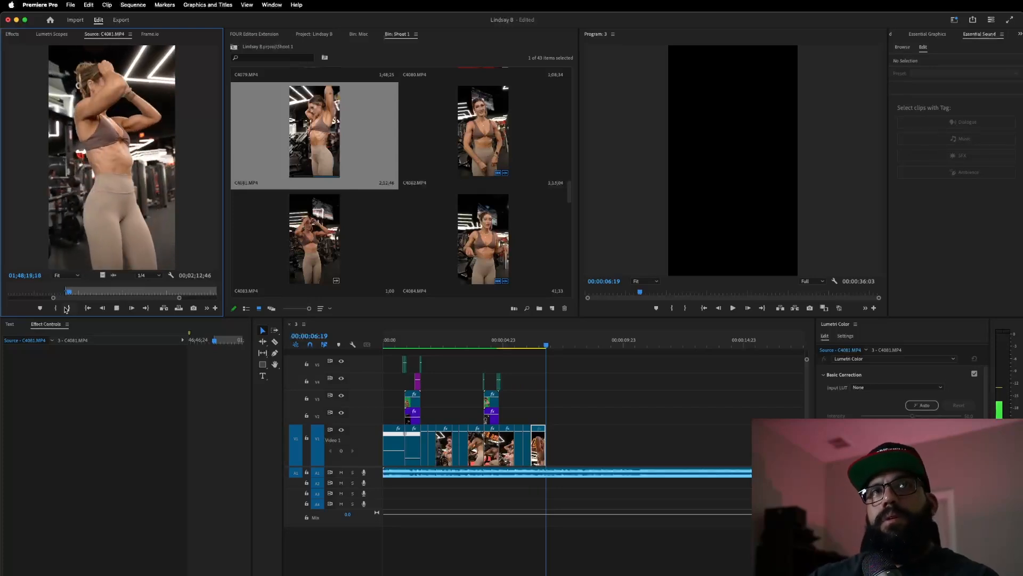
pyautogui.click(67, 308)
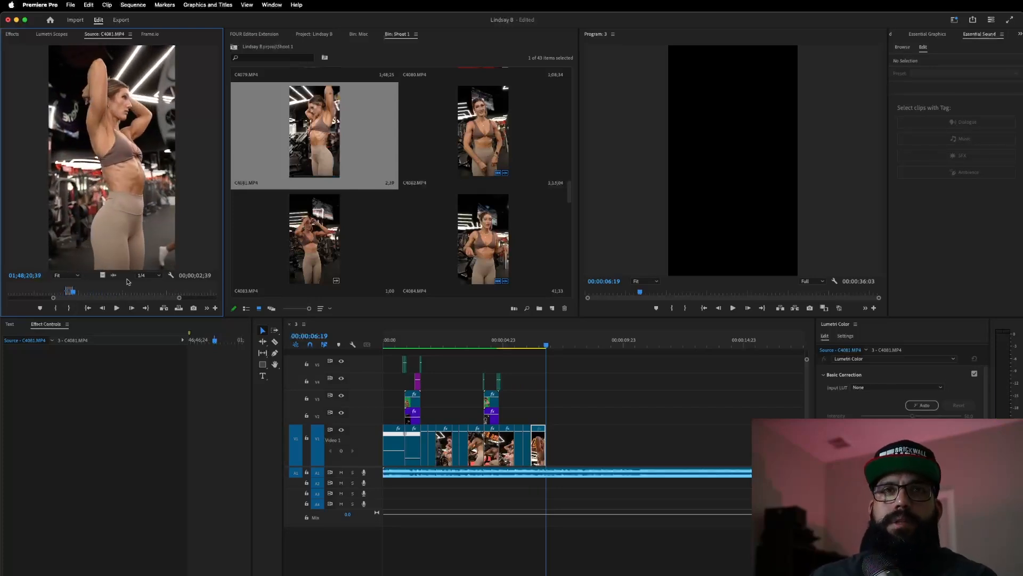
pyautogui.moveTo(104, 273); pyautogui.dragTo(552, 442)
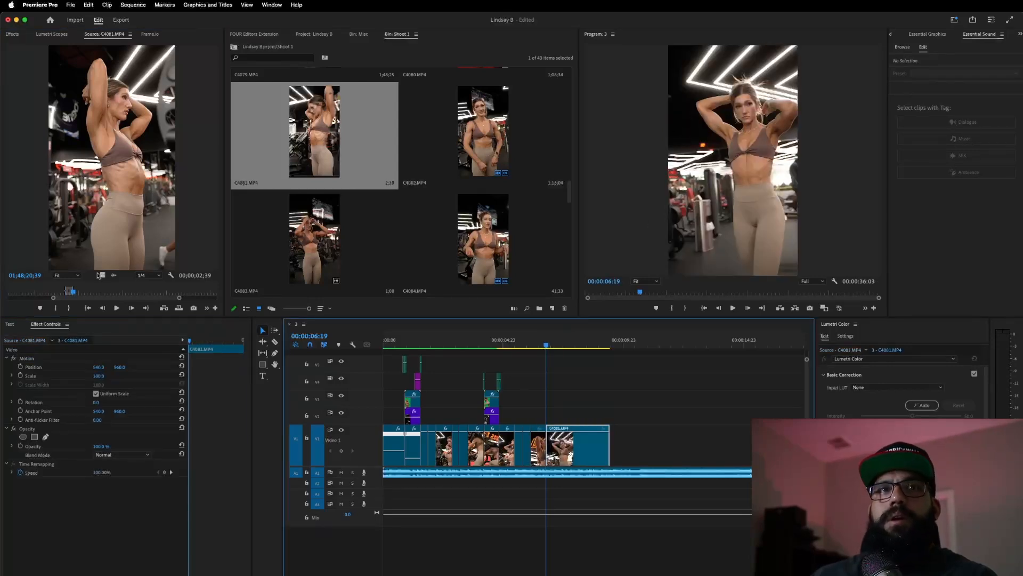
# - Scale the new C4081 clip to 128.5 and shift its picture left and slightly down
pyautogui.click(67, 374)
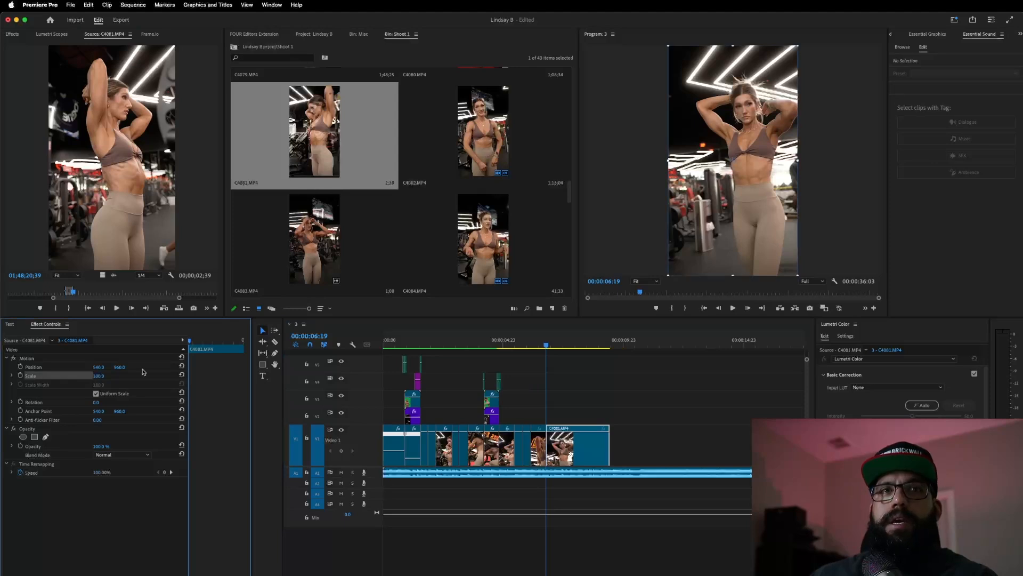
pyautogui.moveTo(668, 161); pyautogui.dragTo(650, 161)
pyautogui.moveTo(759, 182); pyautogui.dragTo(743, 193)
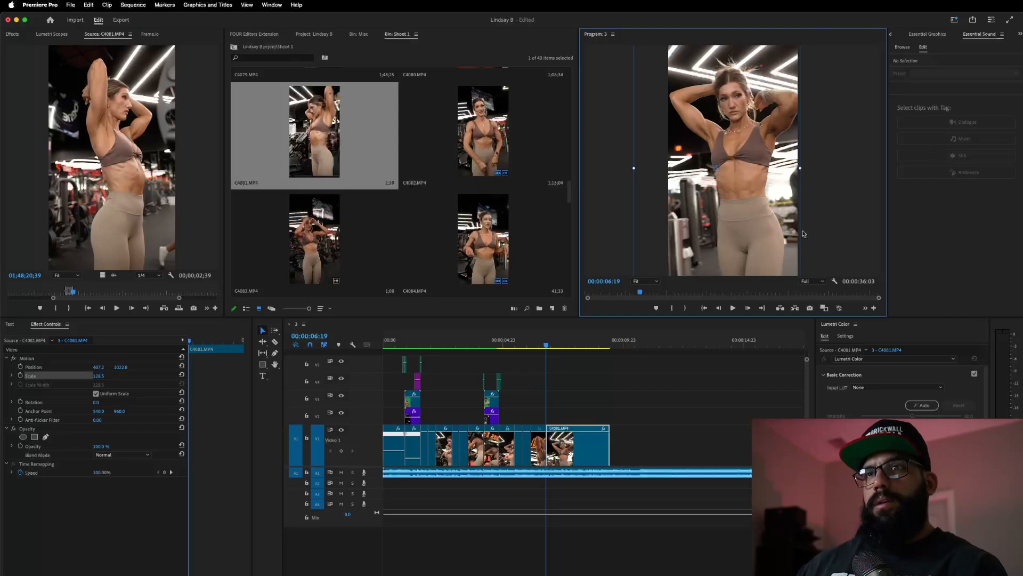
# - Slow the new clip to 40% speed
pyautogui.rightClick(584, 443)
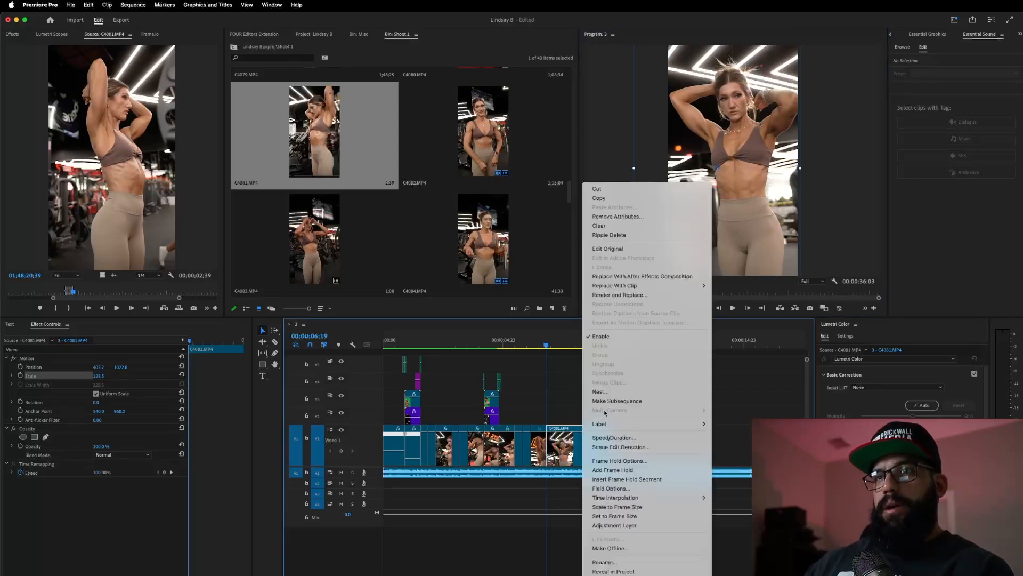
pyautogui.click(616, 441)
pyautogui.write('40')
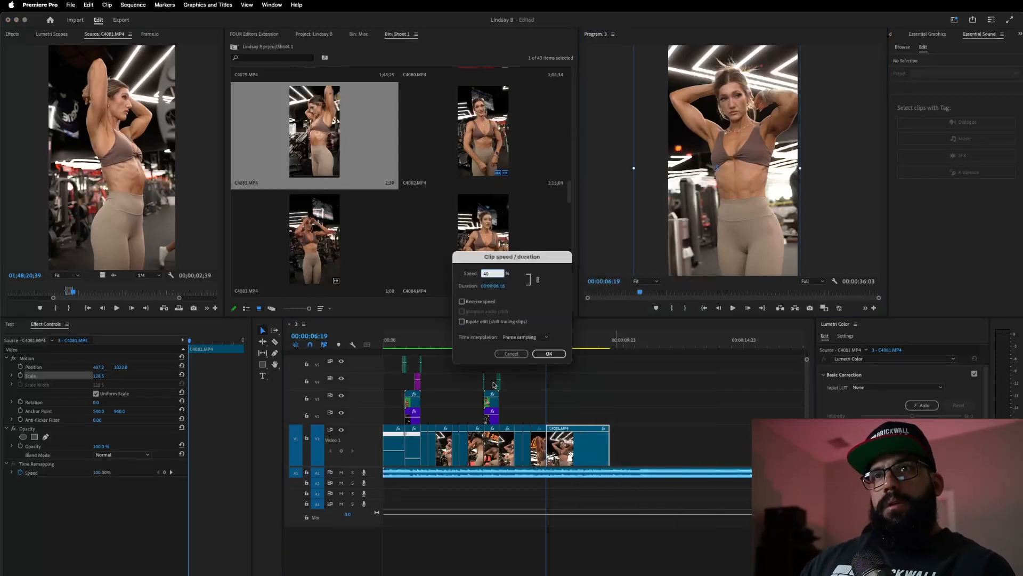
pyautogui.click(545, 354)
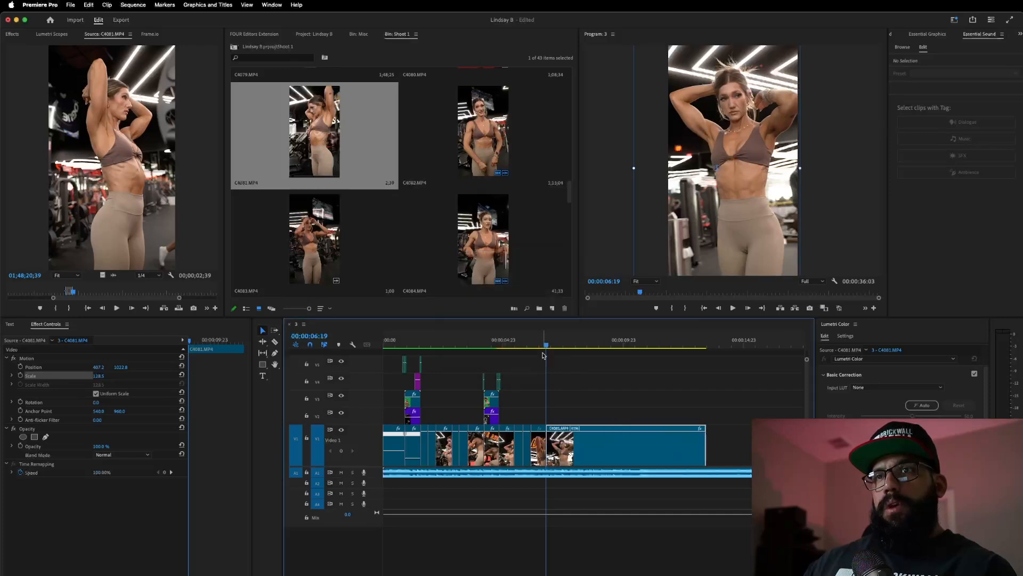
# - Review the slowed clip and trim its end back to 7:12
pyautogui.click(514, 340)
pyautogui.press('space')
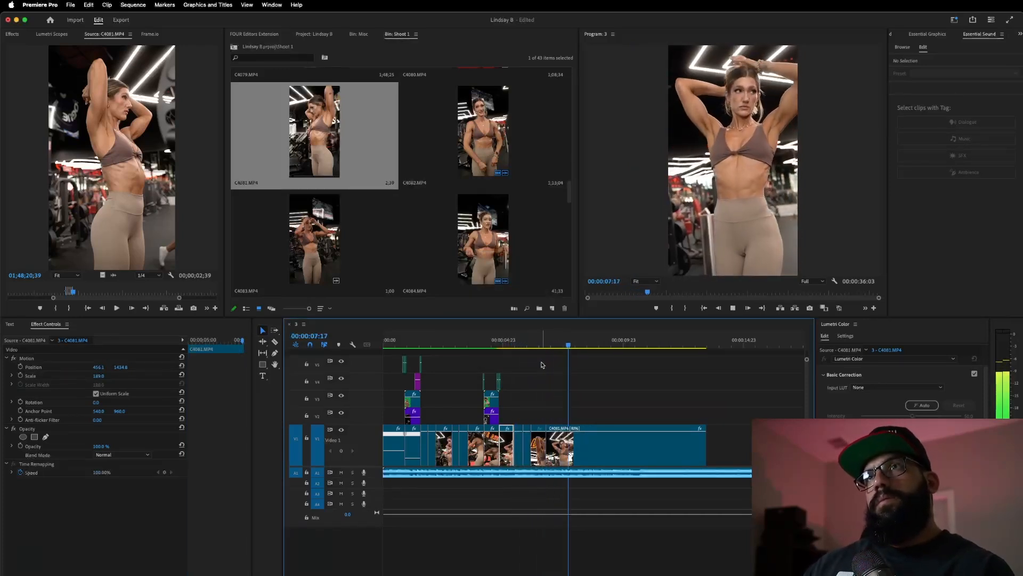
pyautogui.press('space')
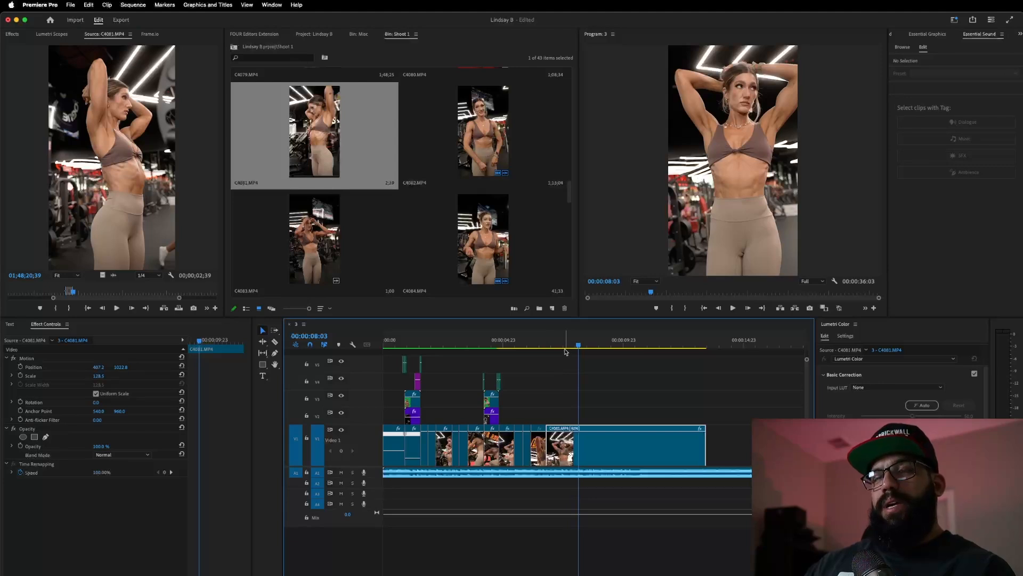
pyautogui.click(531, 342)
pyautogui.press('space')
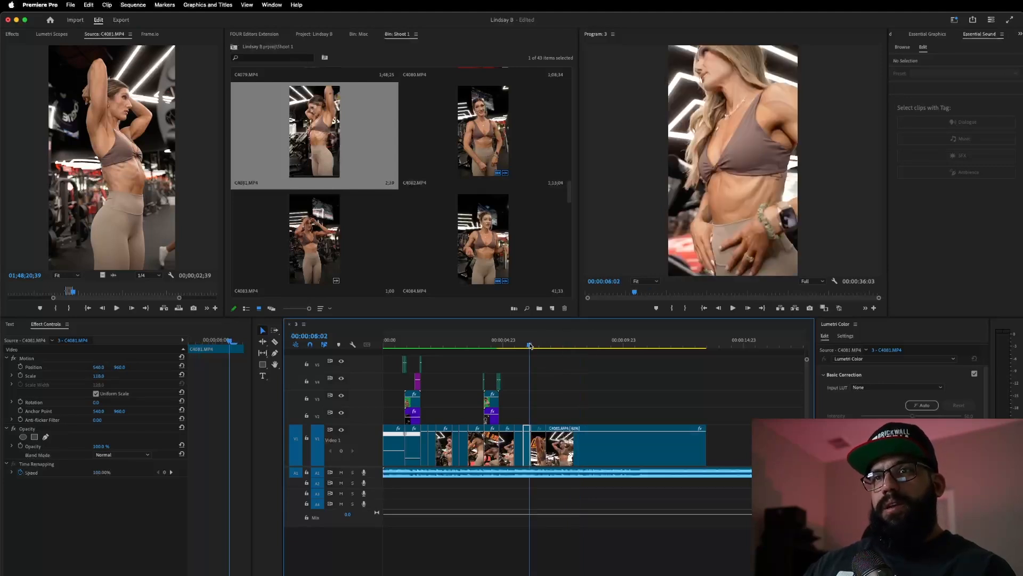
pyautogui.press('space')
pyautogui.moveTo(706, 454); pyautogui.dragTo(563, 487)
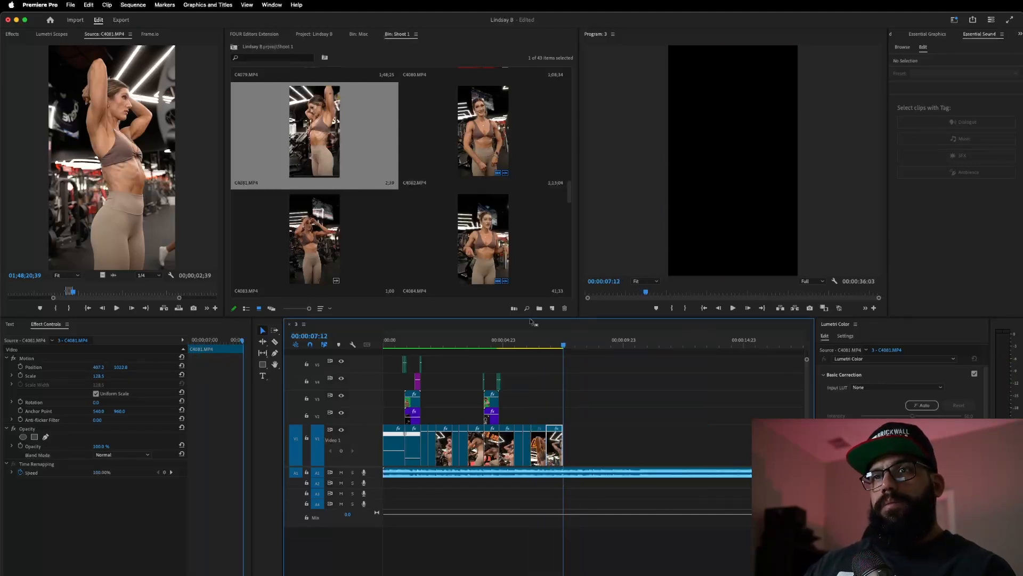
# - Select the last C4081 clip and start Position and Scale keyframing
pyautogui.click(552, 342)
pyautogui.click(561, 452)
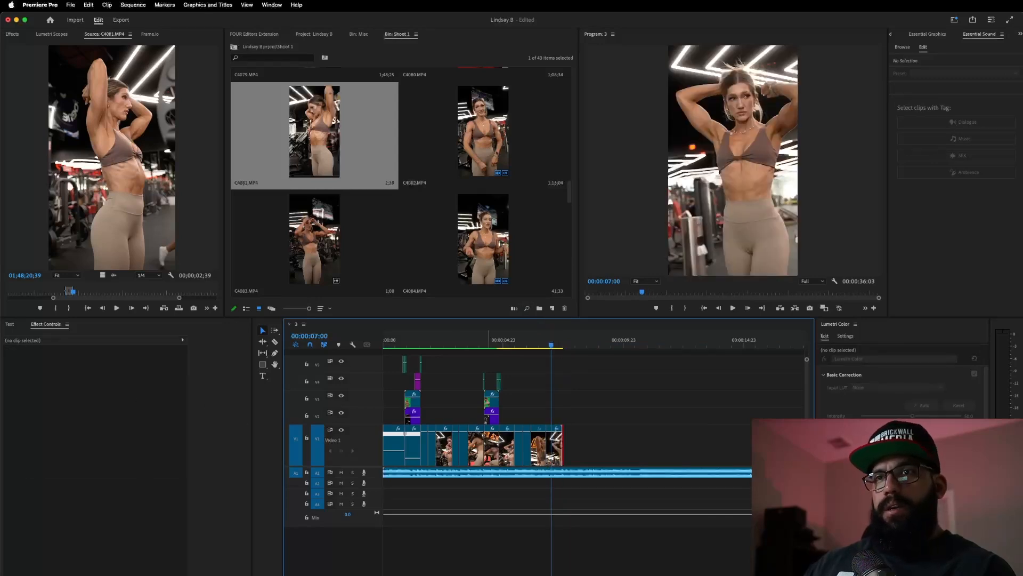
pyautogui.click(554, 451)
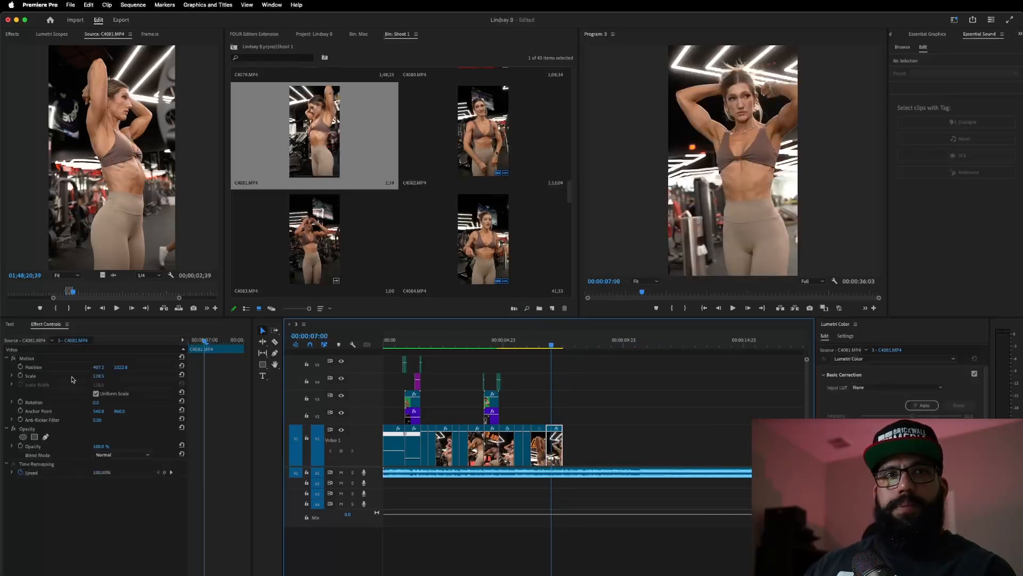
pyautogui.click(20, 367)
pyautogui.click(20, 375)
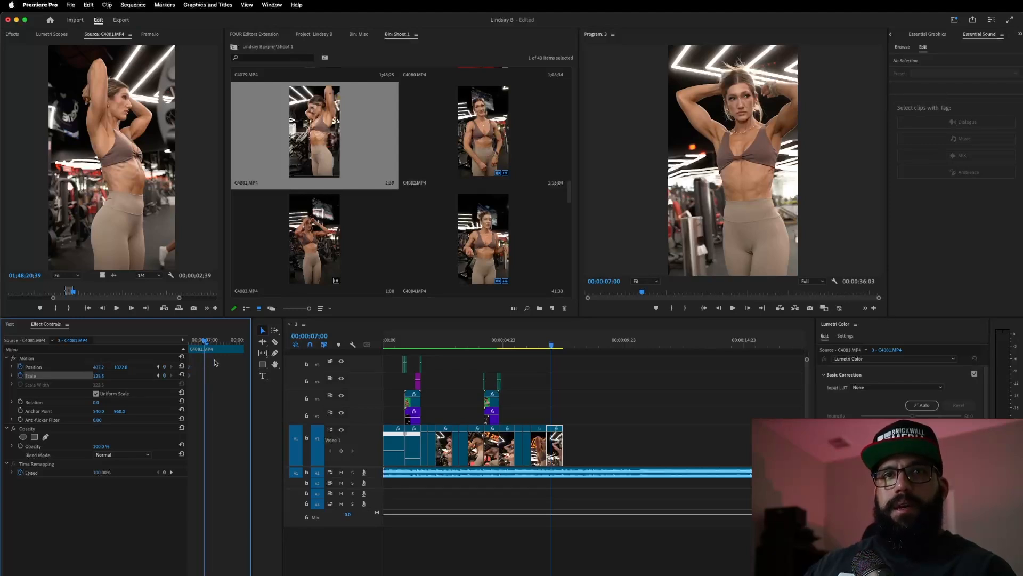
# - At the clip's end, zoom to 144.5, move the picture left and down, and shift those keyframes slightly later
pyautogui.click(242, 341)
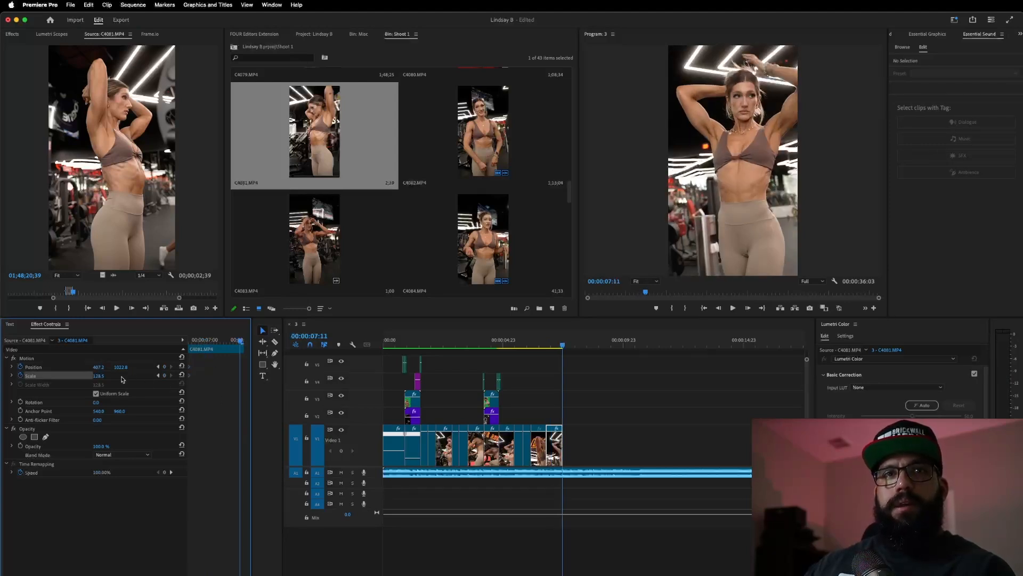
pyautogui.moveTo(98, 376); pyautogui.dragTo(107, 376)
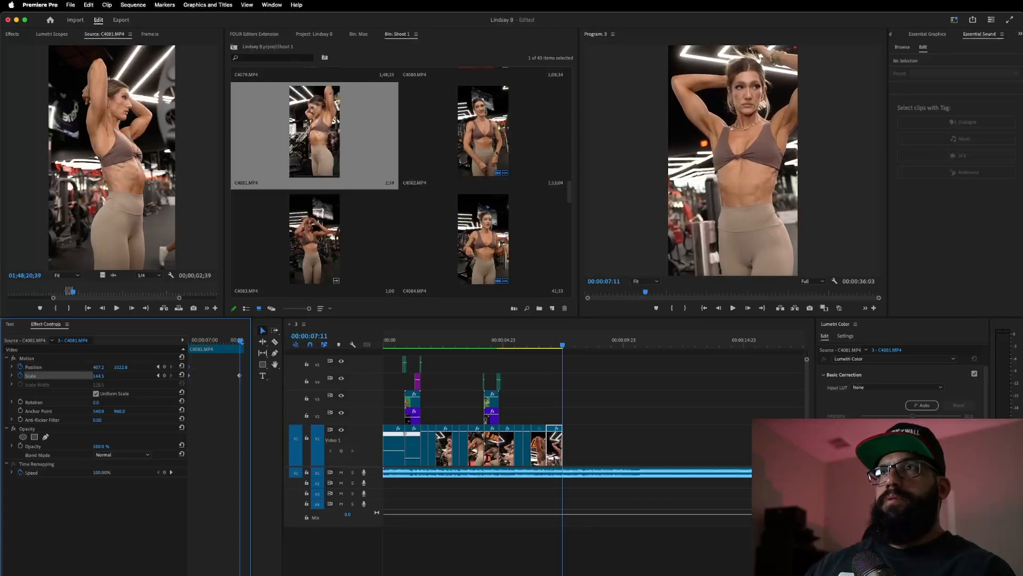
pyautogui.click(89, 359)
pyautogui.moveTo(719, 197); pyautogui.dragTo(717, 201)
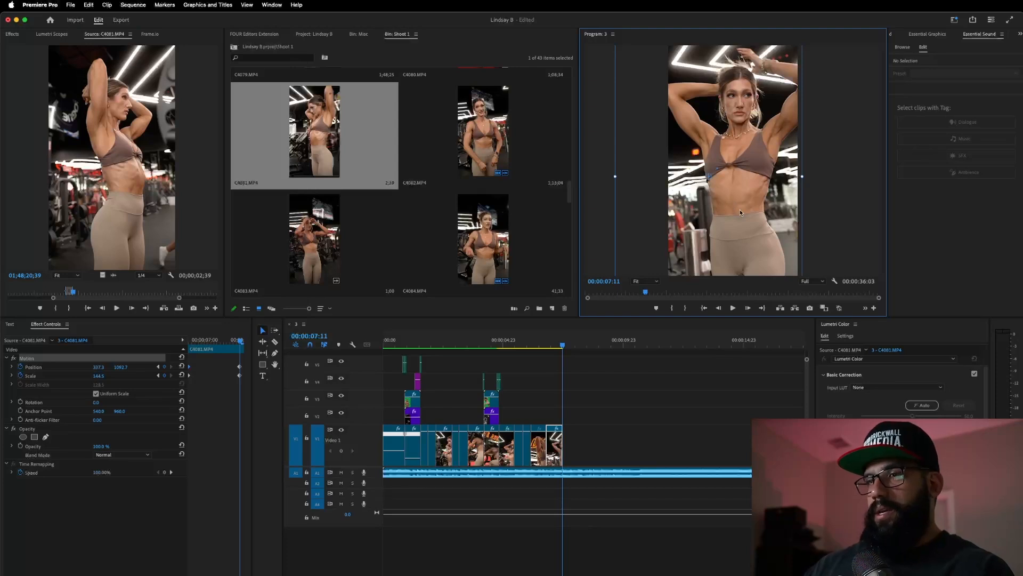
pyautogui.click(224, 363)
pyautogui.moveTo(239, 367); pyautogui.dragTo(243, 368)
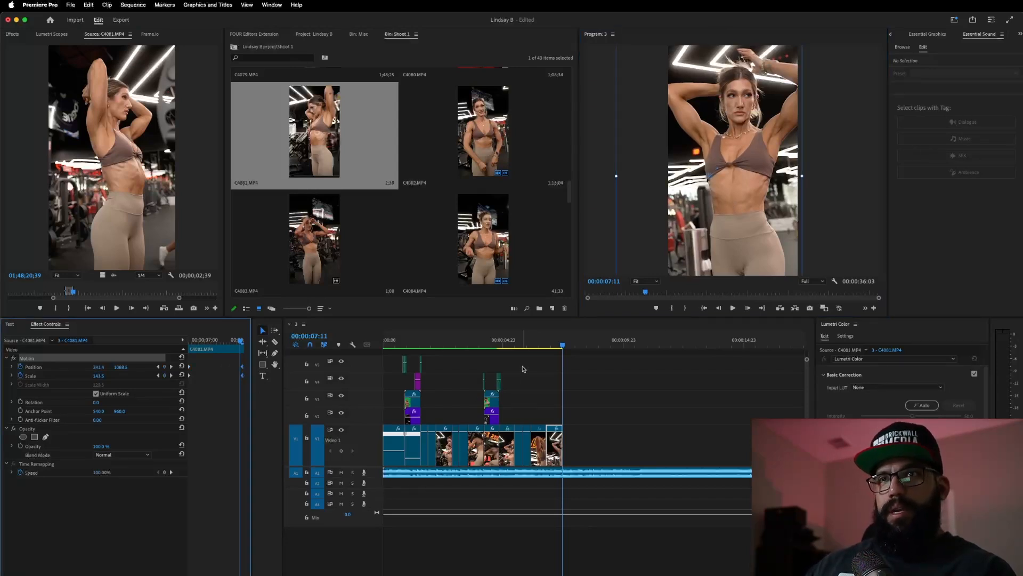
# - Review the zoom, then delete the ending Position and Scale keyframes
pyautogui.click(529, 341)
pyautogui.press('space')
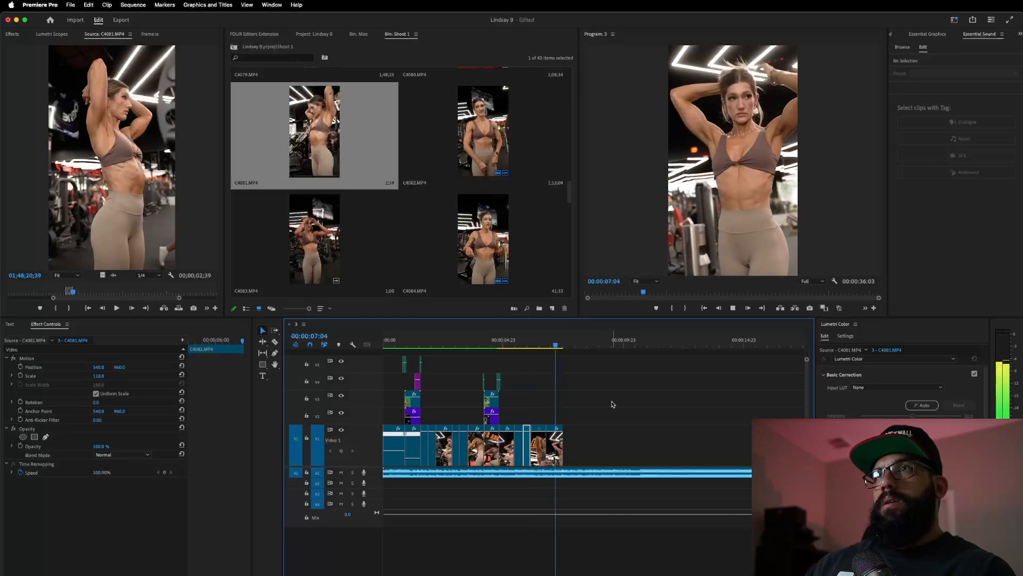
pyautogui.press('space')
pyautogui.click(559, 344)
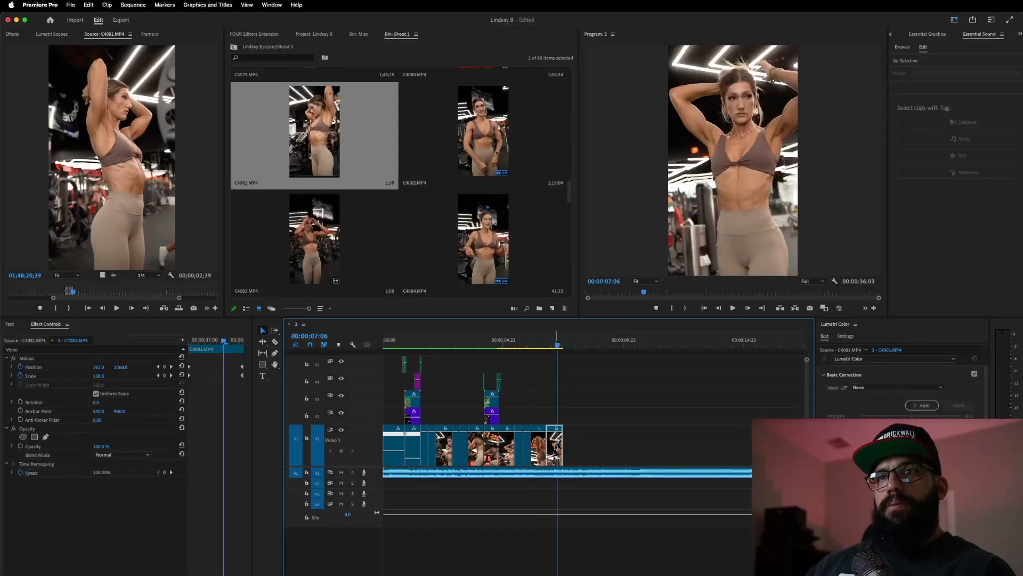
pyautogui.click(235, 360)
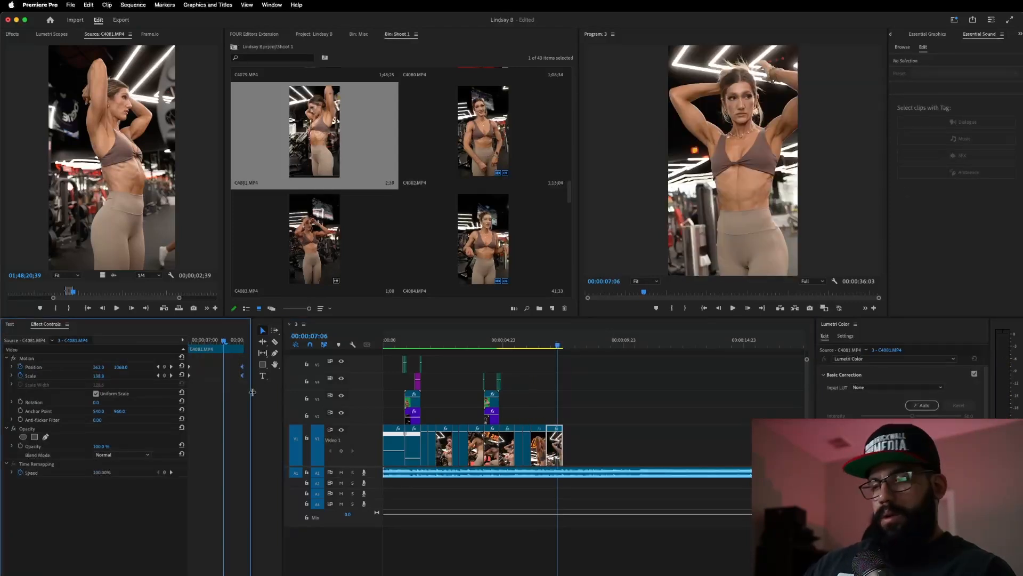
pyautogui.press('Delete')
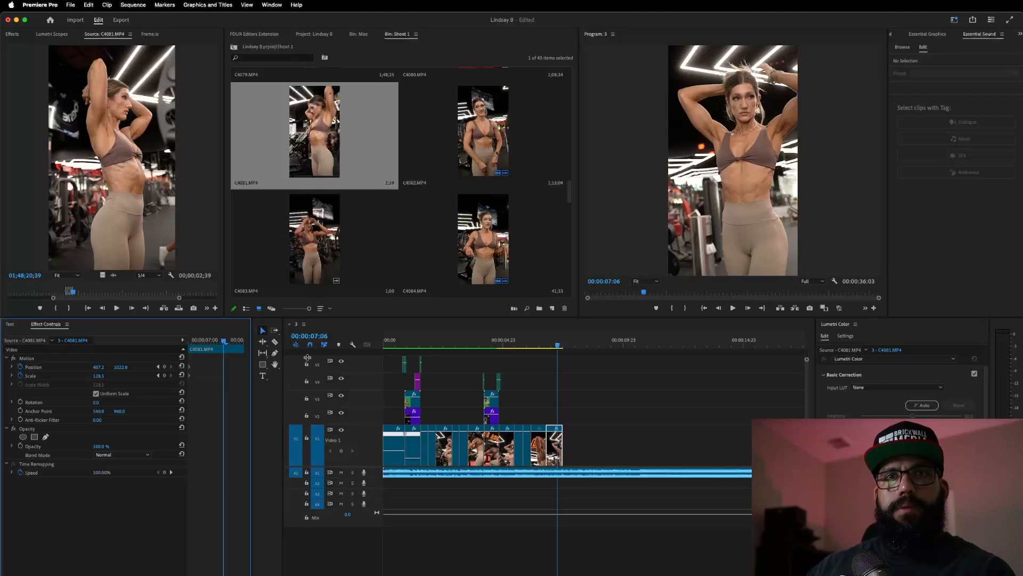
# - Add a later Scale keyframe at 165.5, reframe the image, and nudge the keyframe later
pyautogui.click(239, 344)
pyautogui.moveTo(97, 375); pyautogui.dragTo(104, 375)
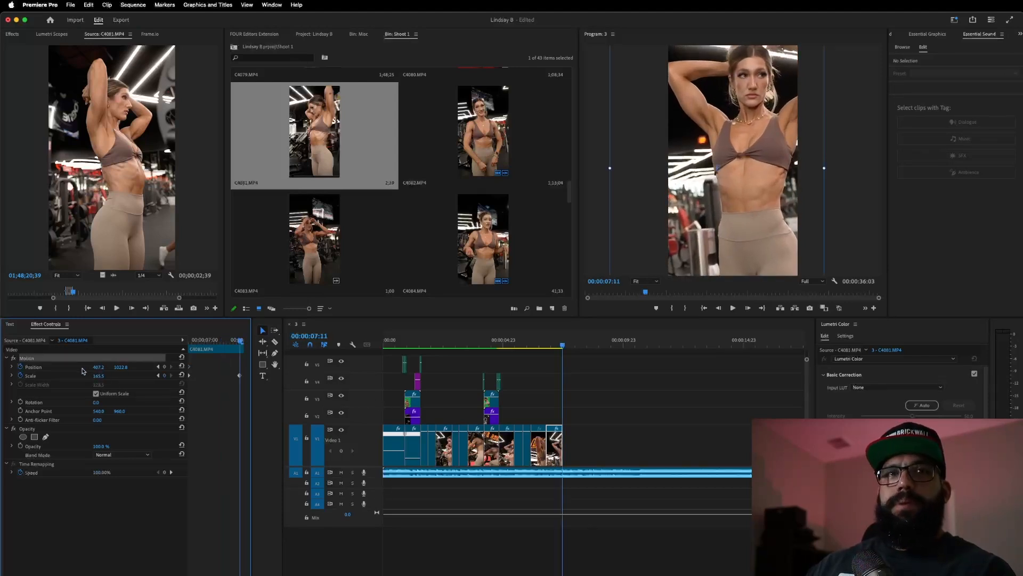
pyautogui.moveTo(771, 229); pyautogui.dragTo(764, 208)
pyautogui.click(233, 363)
pyautogui.moveTo(239, 369); pyautogui.dragTo(243, 367)
# - Replay the ending several times from around 5:14 to 6:07 to check the new zoom
pyautogui.click(516, 342)
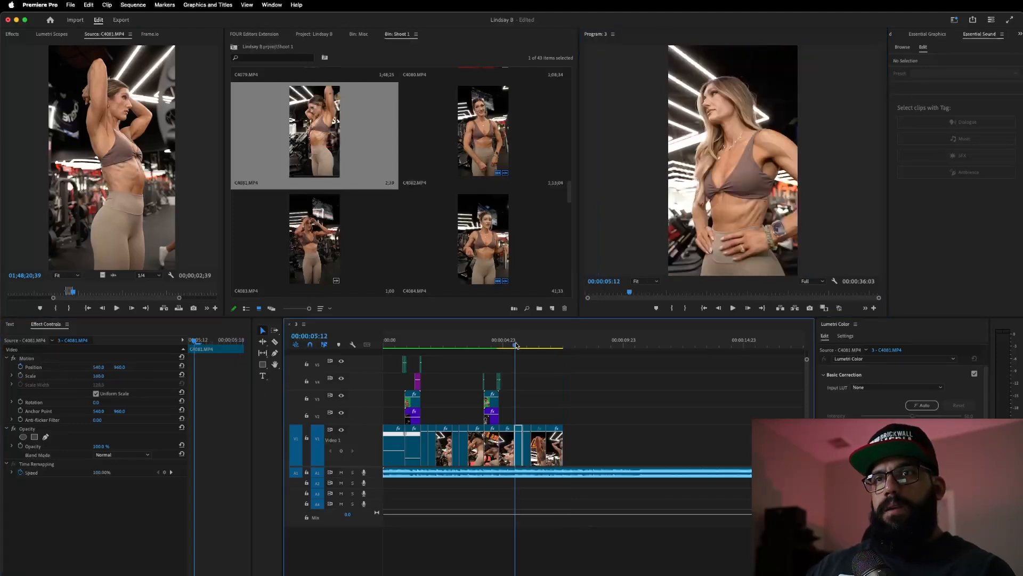
pyautogui.press('space')
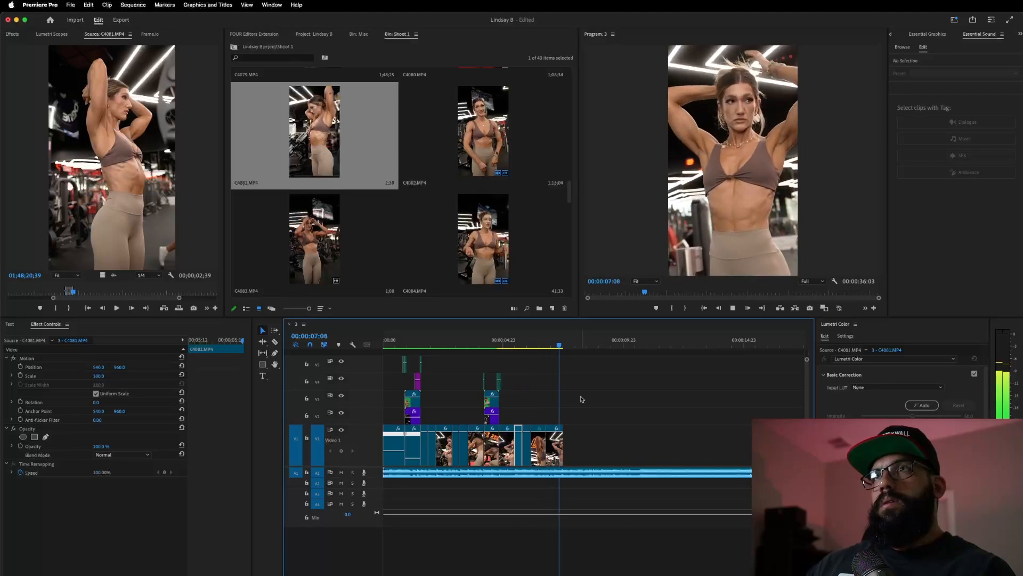
pyautogui.click(535, 345)
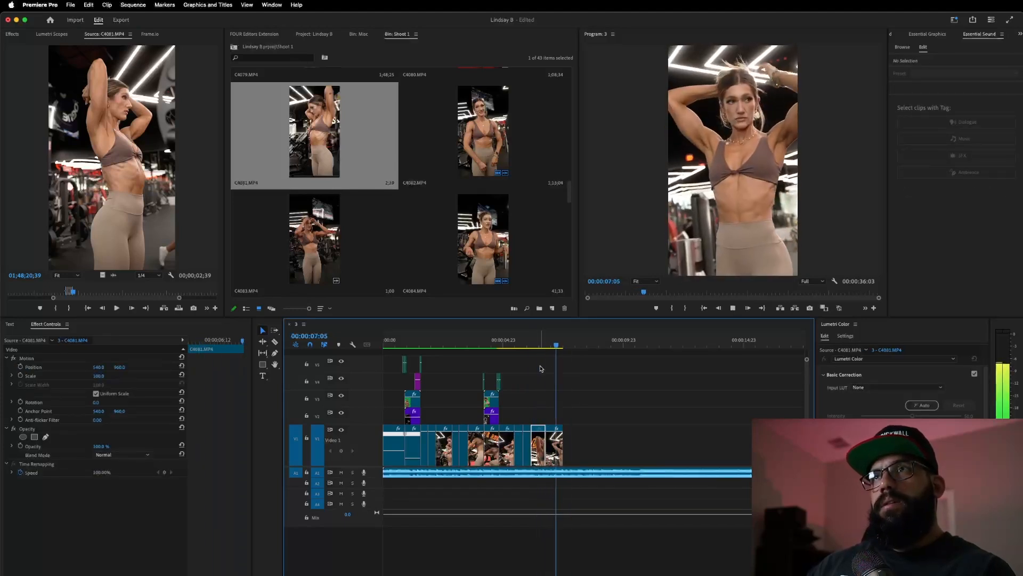
pyautogui.press('space')
pyautogui.click(522, 345)
pyautogui.press('space')
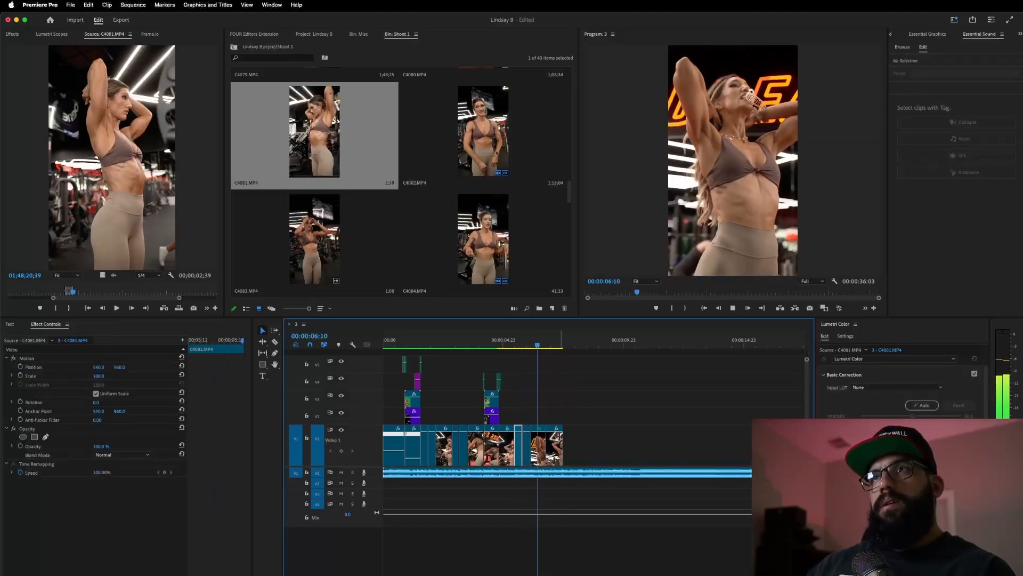
pyautogui.press('space')
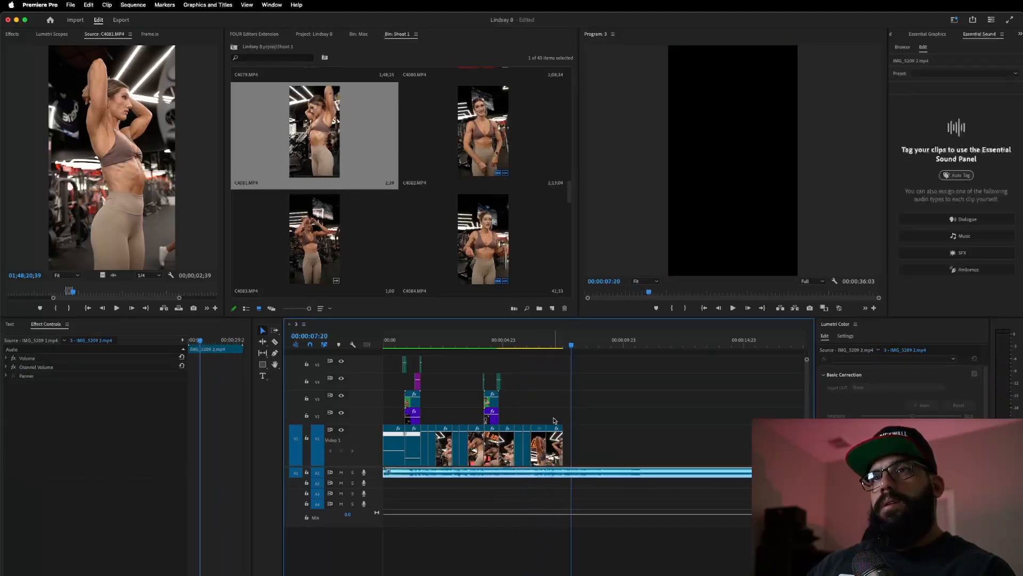
# - Mark In and Out around a lunge in C4081 and place it at the end of V1
pyautogui.click(530, 345)
pyautogui.press('space')
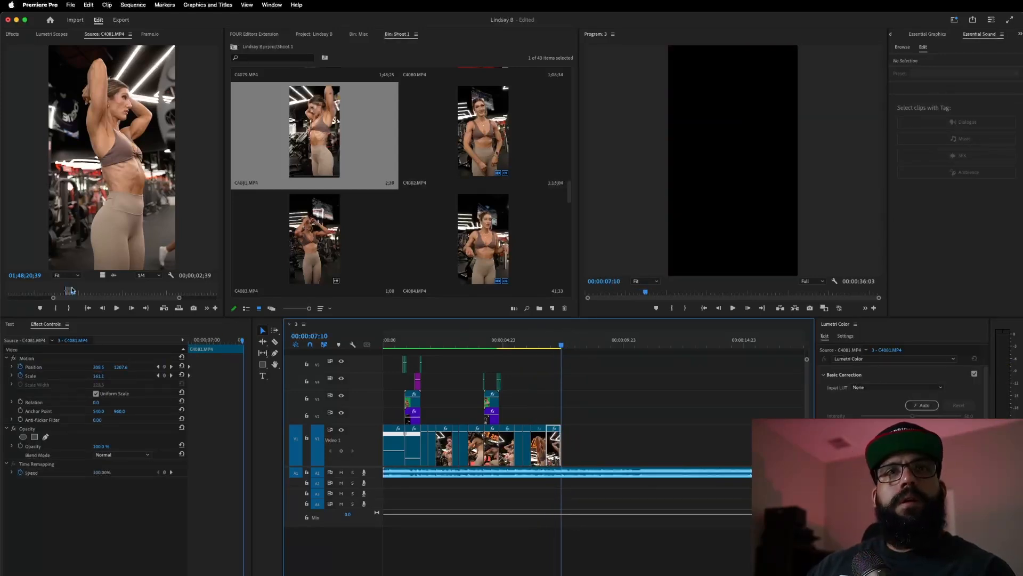
pyautogui.moveTo(74, 292); pyautogui.dragTo(109, 299)
pyautogui.press('i')
pyautogui.press('space')
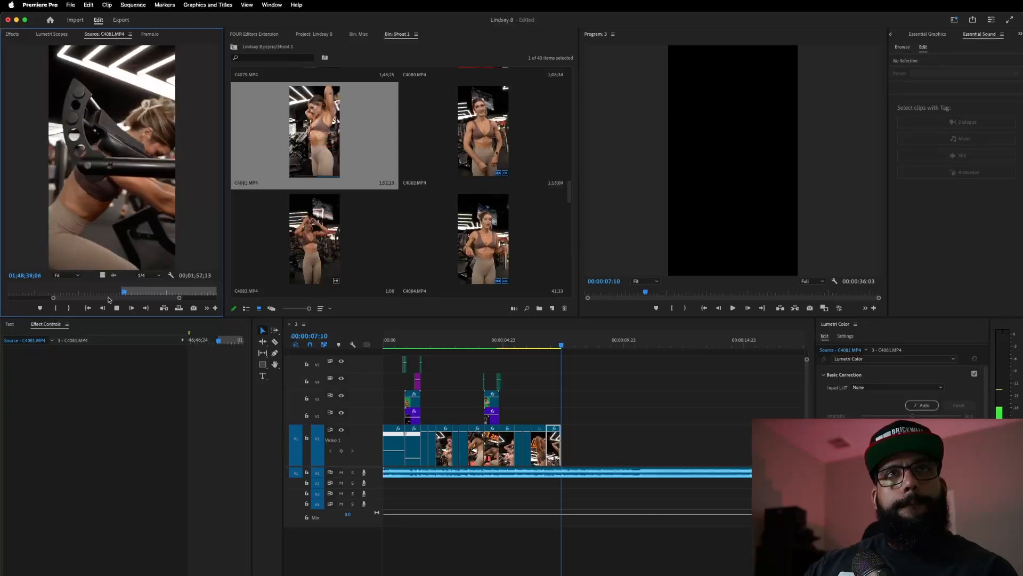
pyautogui.press('space')
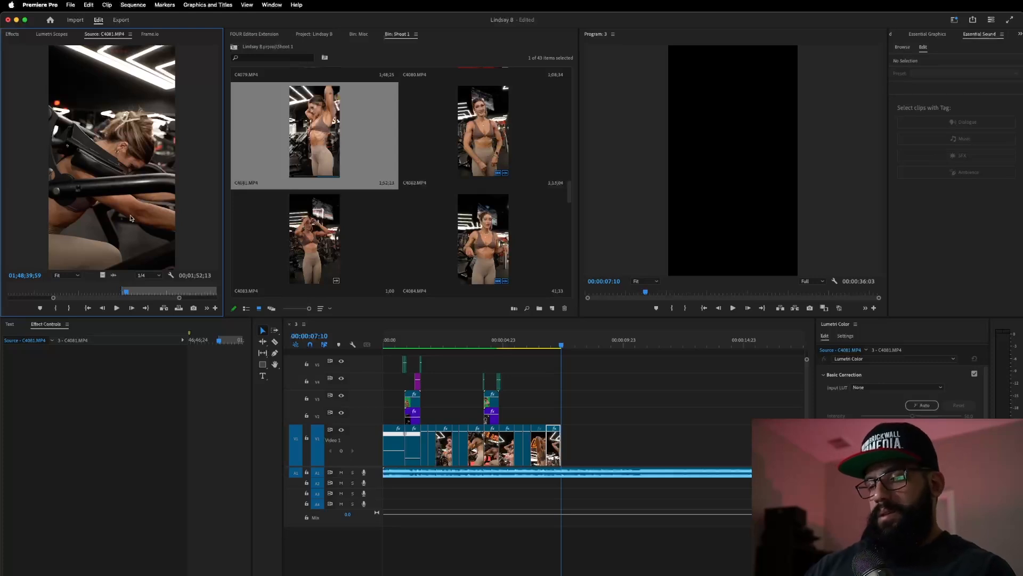
pyautogui.press('space')
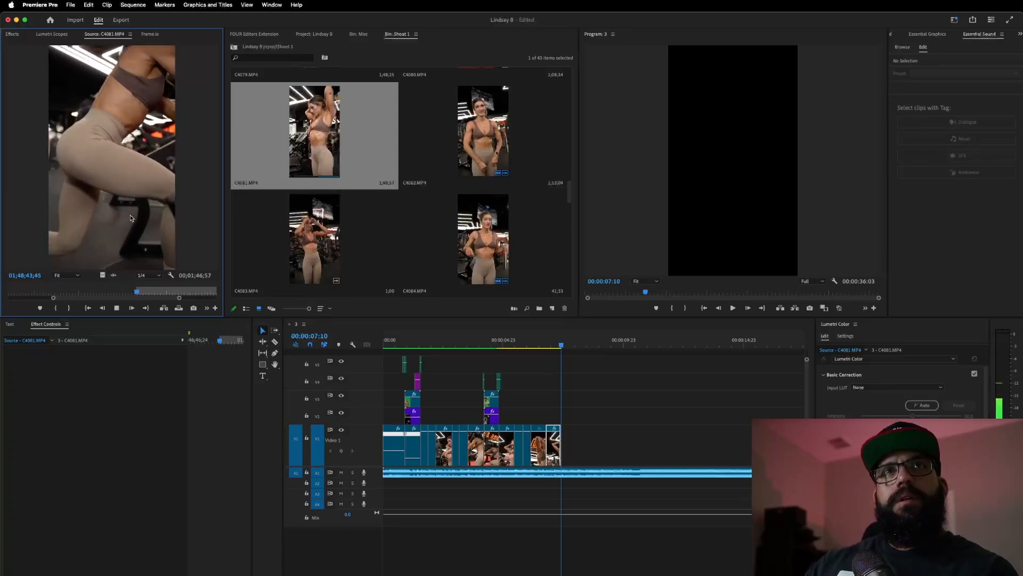
pyautogui.press('o')
pyautogui.press('space')
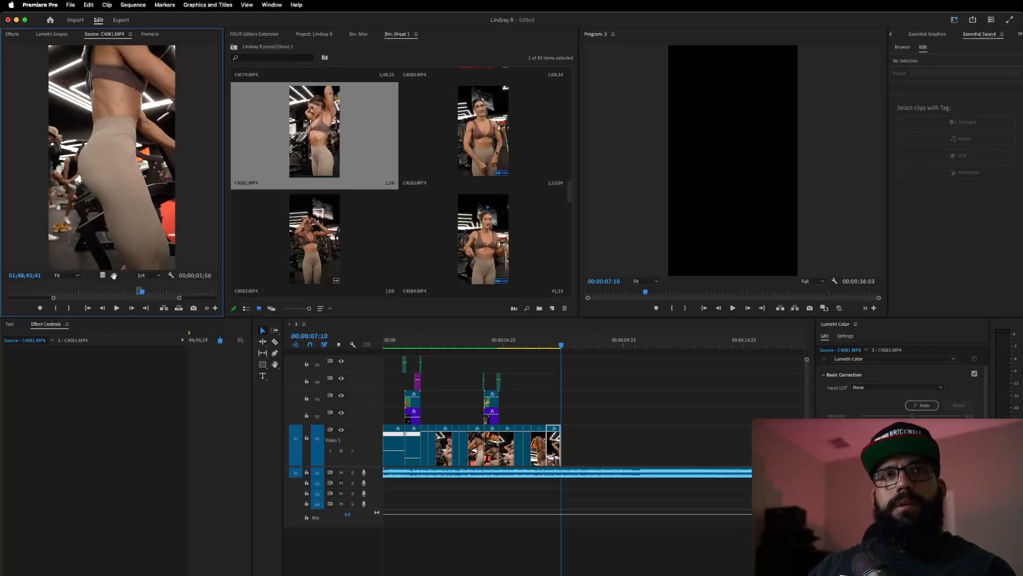
pyautogui.moveTo(102, 276); pyautogui.dragTo(563, 438)
pyautogui.click(533, 342)
# - Review the ending and trim the lunge clip's end down to 21 frames
pyautogui.press('space')
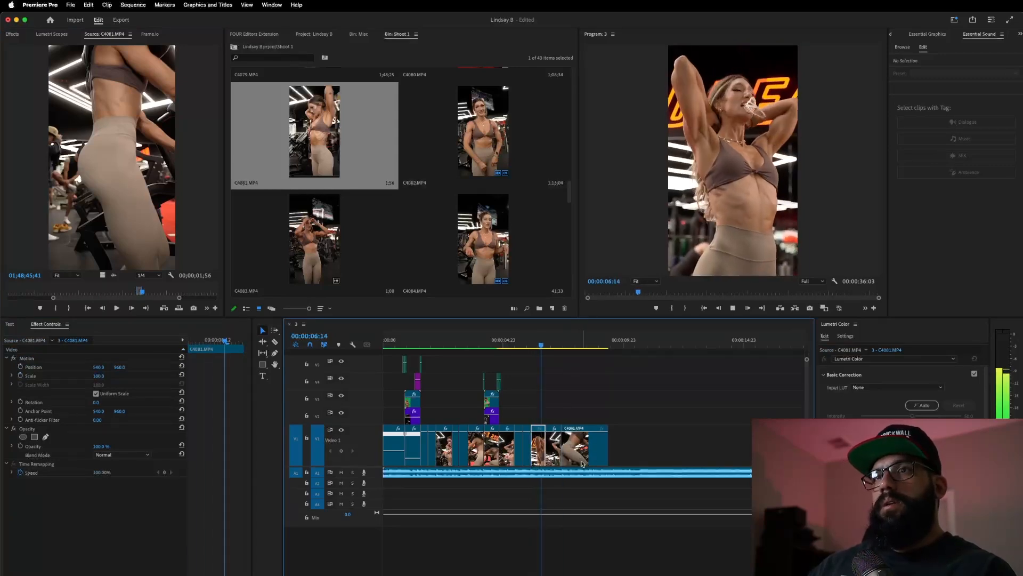
pyautogui.click(507, 342)
pyautogui.press('space')
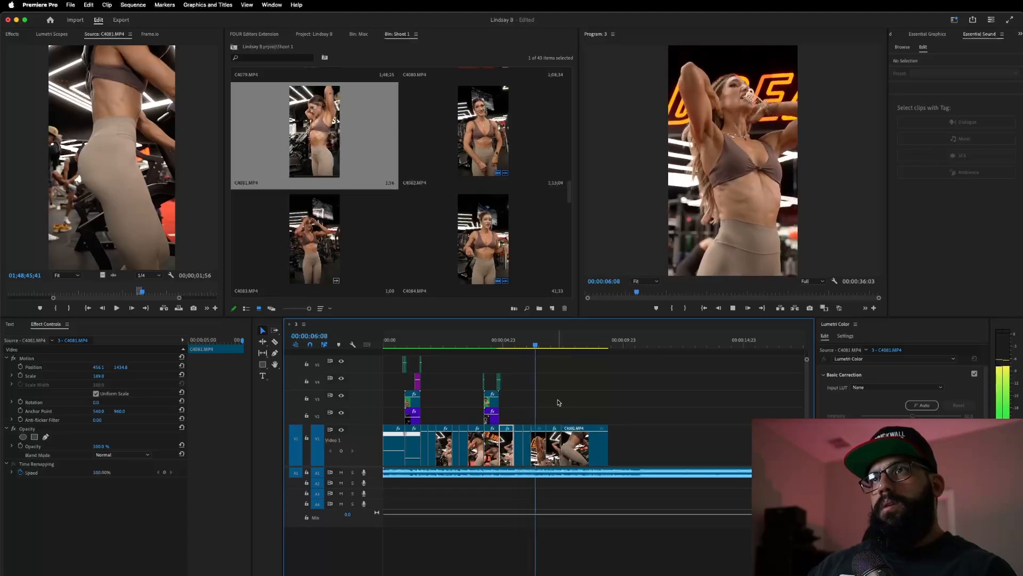
pyautogui.press('space')
pyautogui.click(538, 337)
pyautogui.press('space')
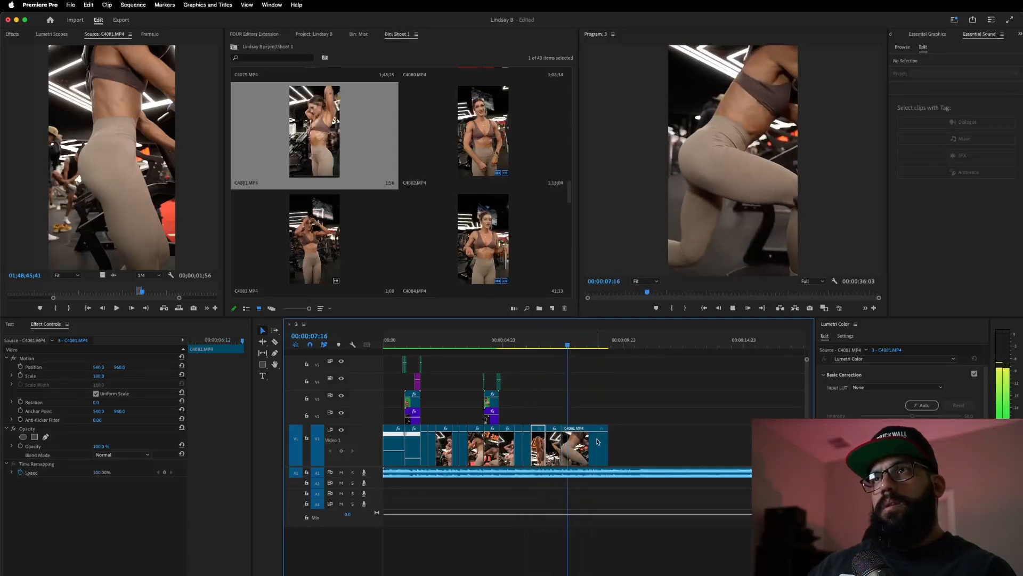
pyautogui.moveTo(607, 442); pyautogui.dragTo(576, 466)
pyautogui.click(552, 344)
pyautogui.press('space')
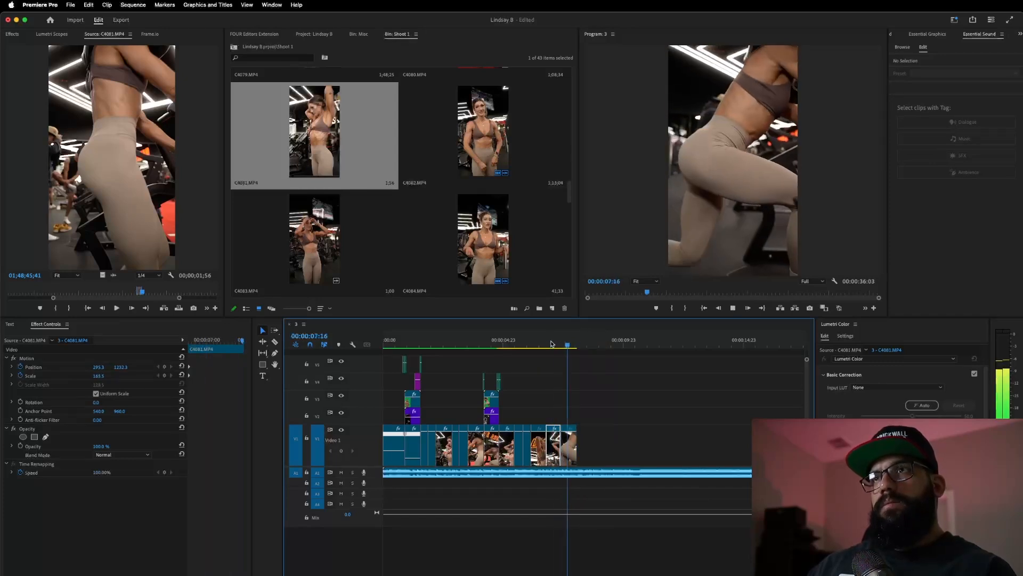
pyautogui.click(572, 346)
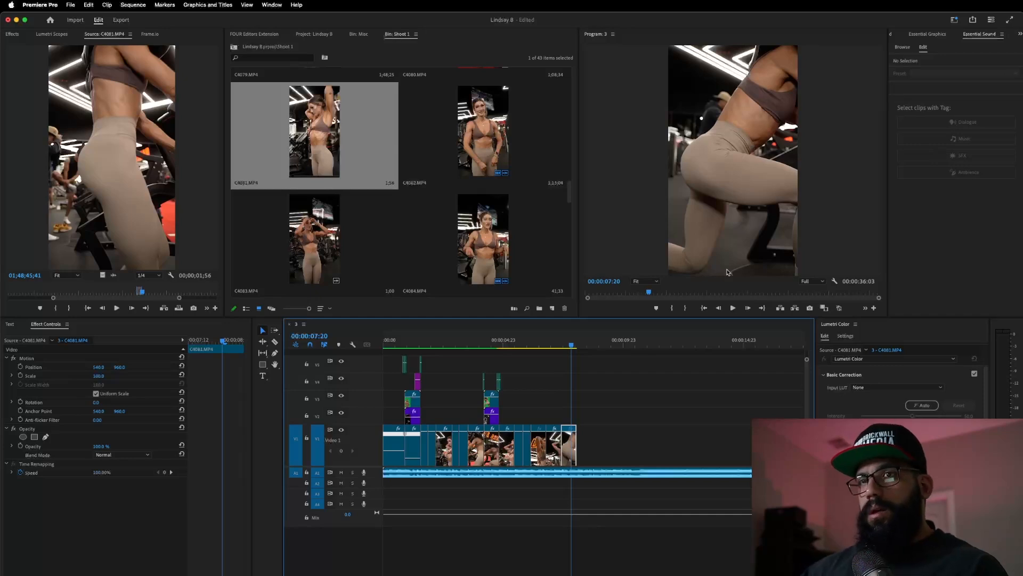
# - Mark a 1;08-long lunge shot in C4081 and append it to the end of V1
pyautogui.click(547, 342)
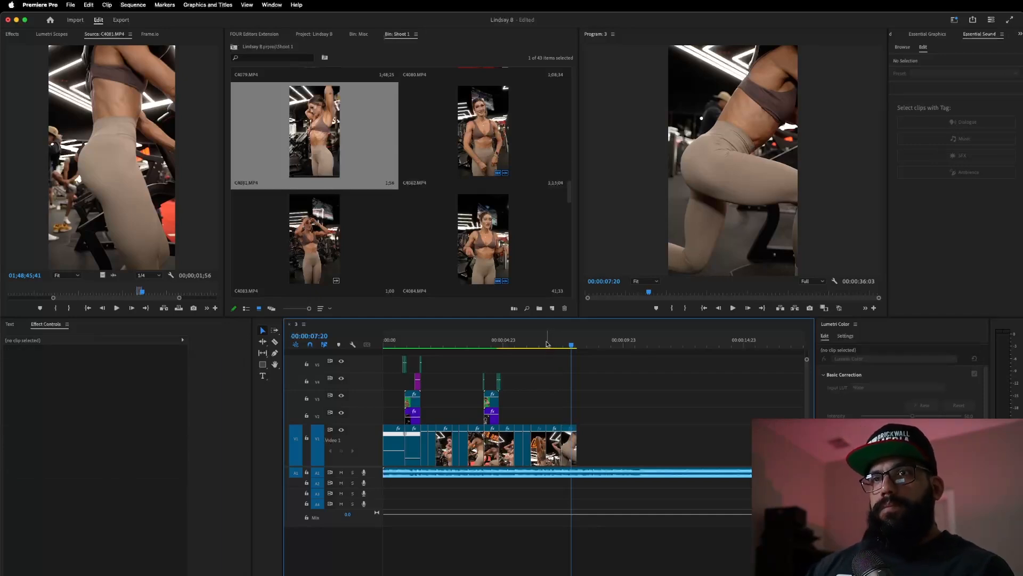
pyautogui.press('space')
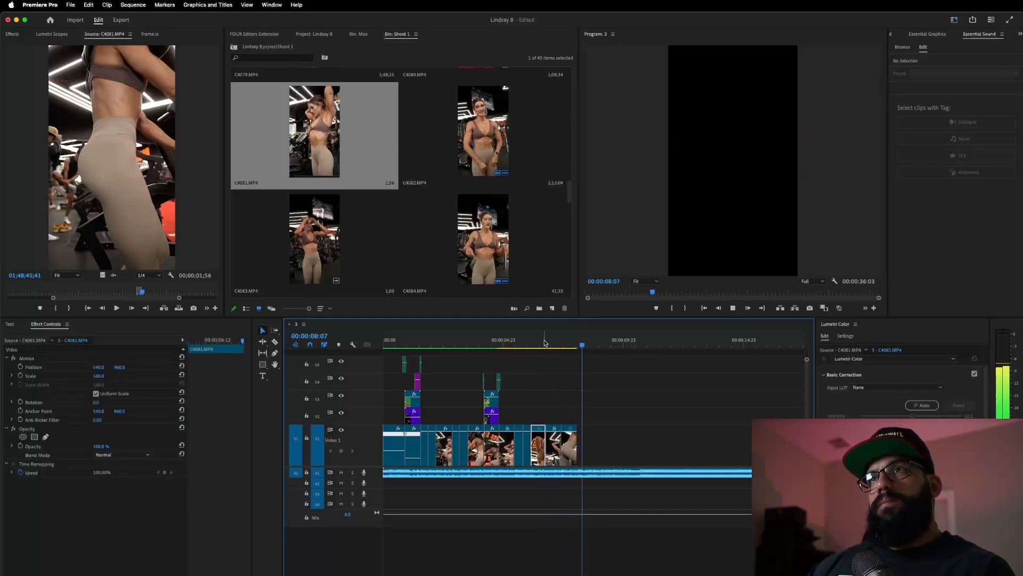
pyautogui.press('space')
pyautogui.moveTo(146, 294); pyautogui.dragTo(157, 296)
pyautogui.press('space')
pyautogui.press('i')
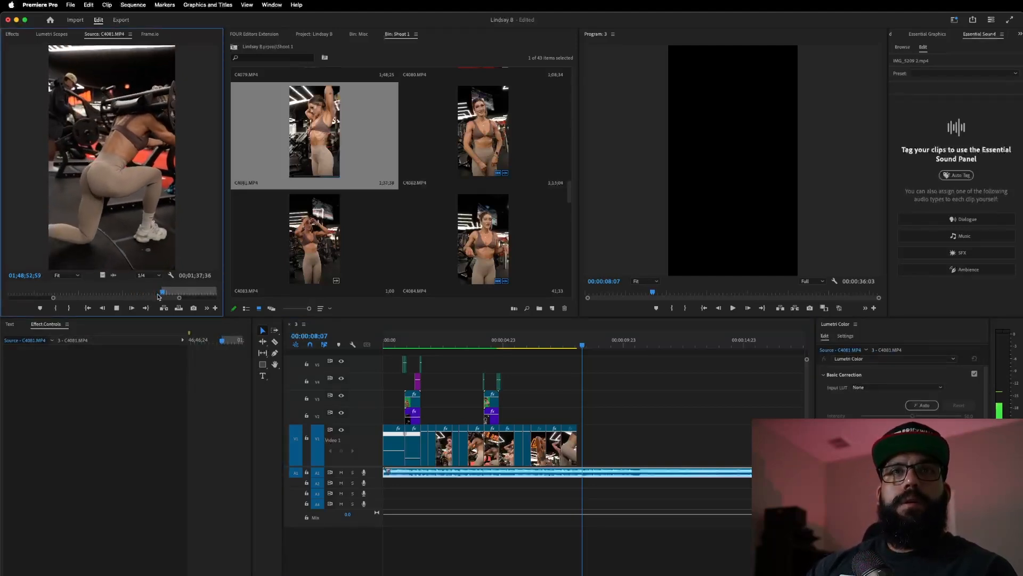
pyautogui.press('o')
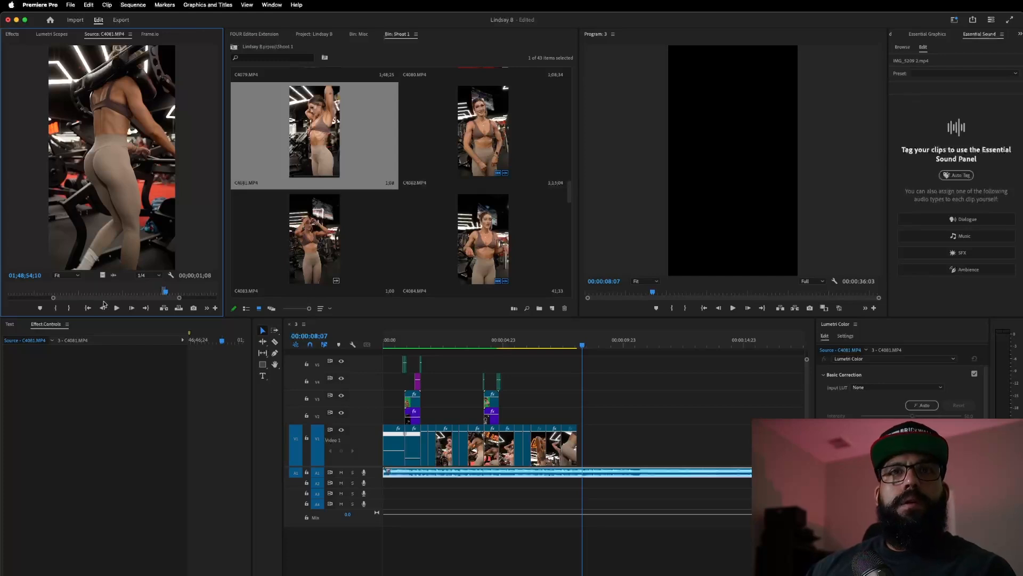
pyautogui.moveTo(100, 274); pyautogui.dragTo(587, 441)
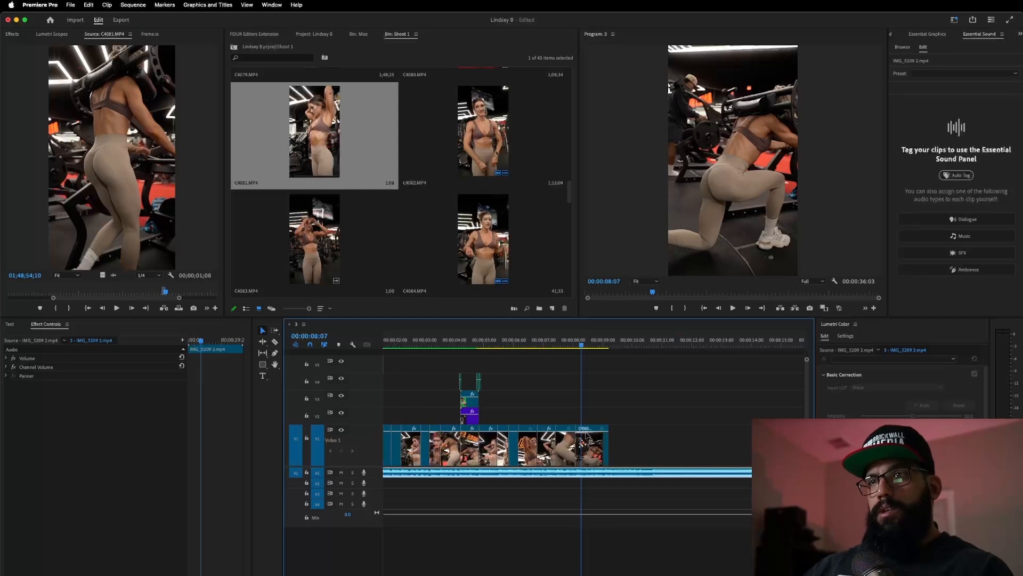
# - Review the new ending and trim seven frames off the last clip's end
pyautogui.click(542, 344)
pyautogui.press('space')
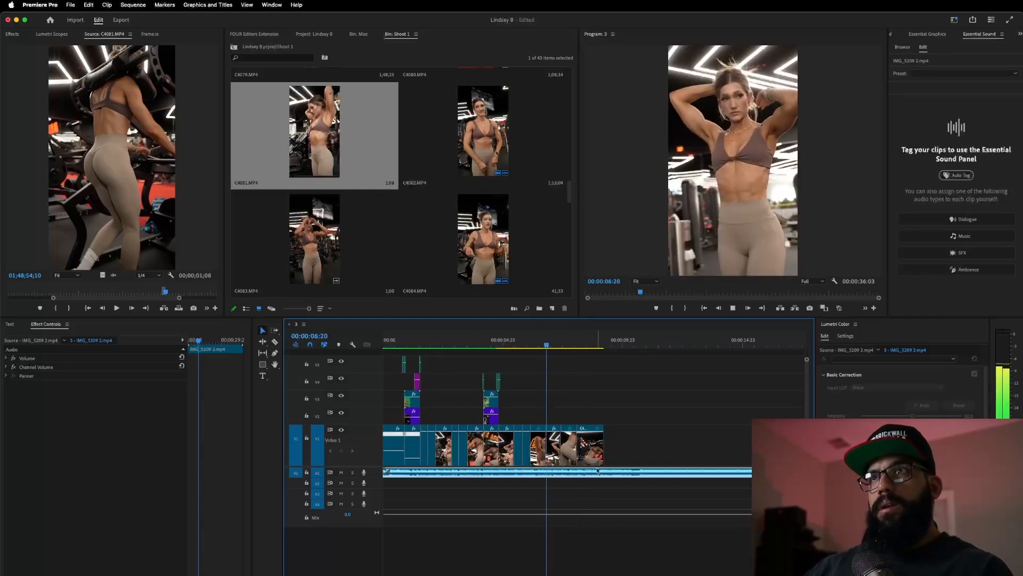
pyautogui.press('space')
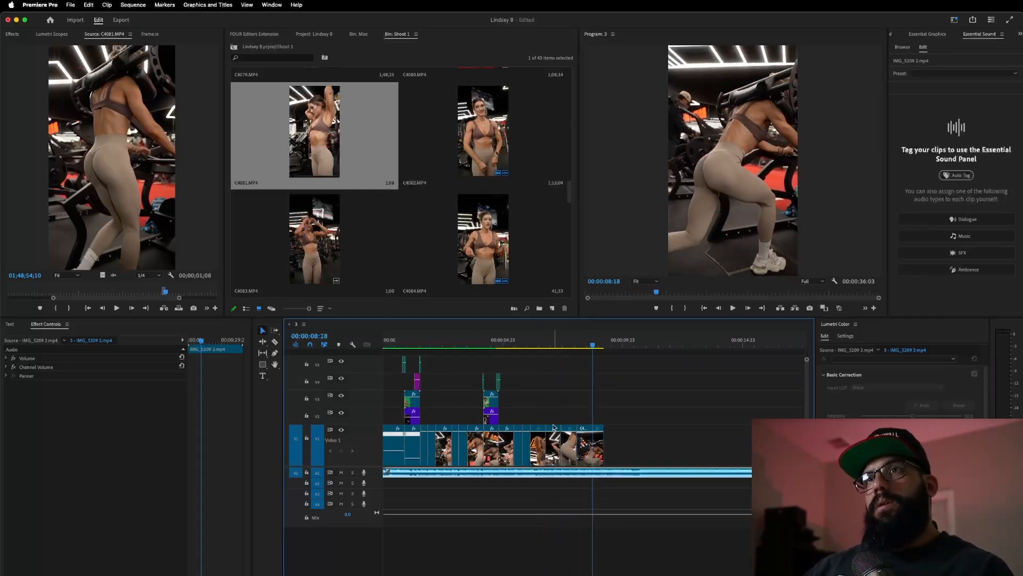
pyautogui.click(561, 344)
pyautogui.press('space')
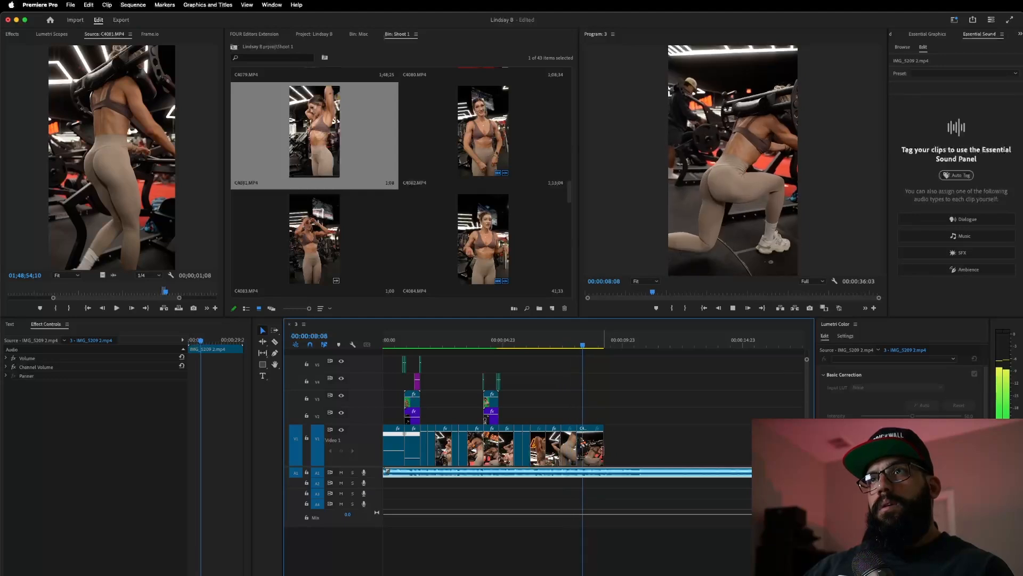
pyautogui.press('space')
pyautogui.click(544, 344)
pyautogui.press('space')
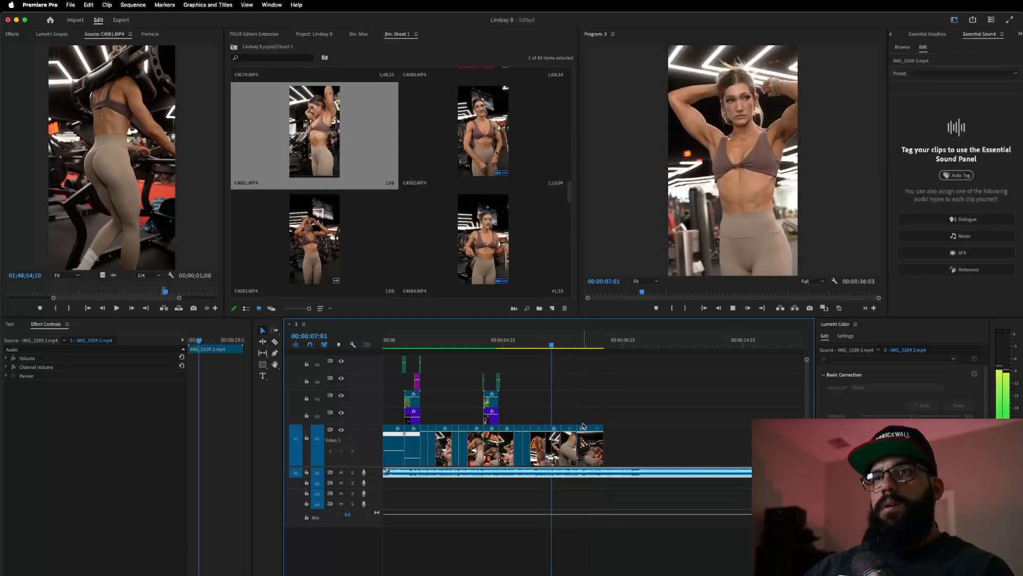
pyautogui.press('space')
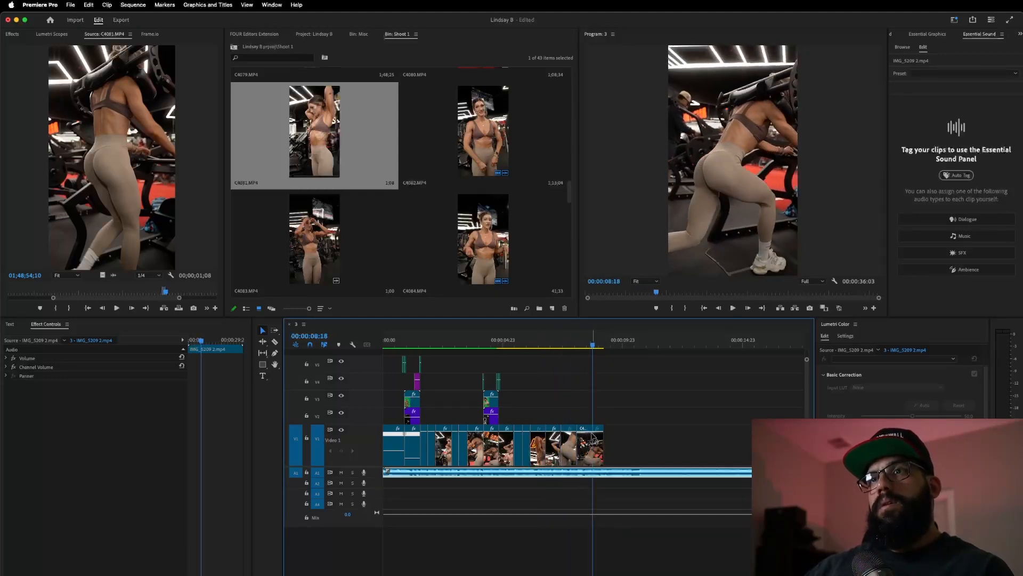
pyautogui.moveTo(606, 438); pyautogui.dragTo(592, 439)
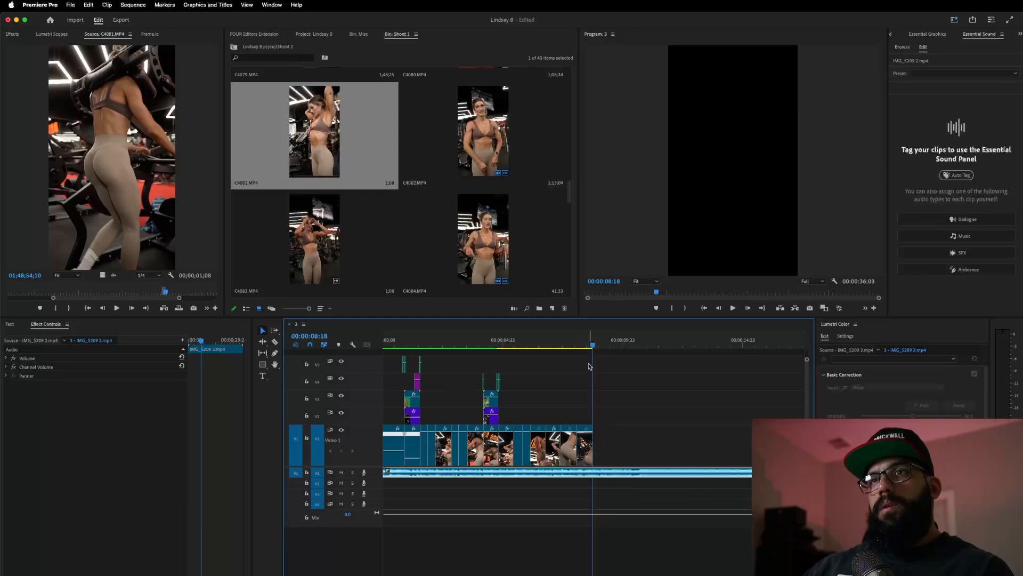
pyautogui.click(586, 345)
# - Scale the last V1 clip to 124% and shift its framing upward
pyautogui.click(584, 448)
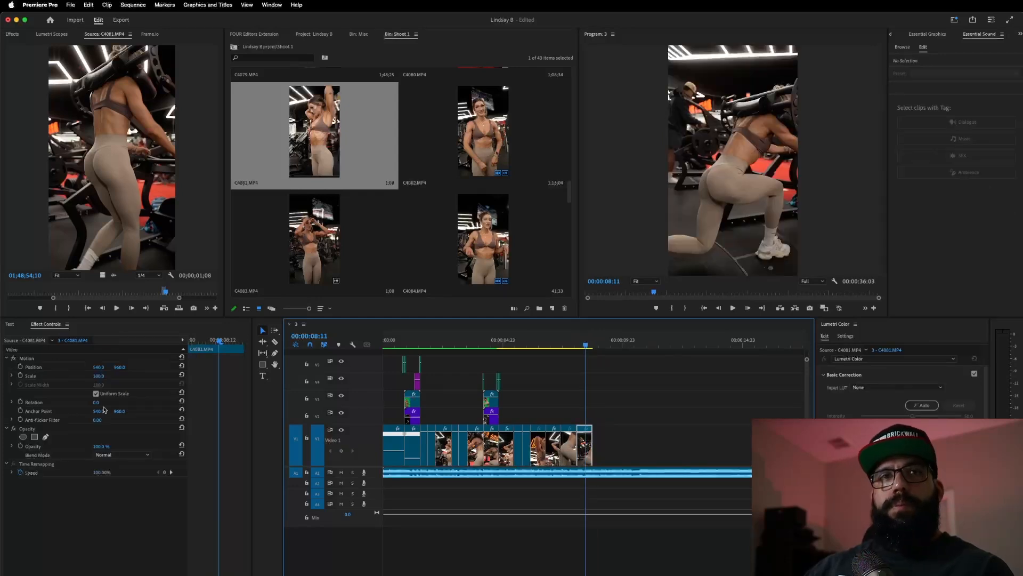
pyautogui.moveTo(99, 376); pyautogui.dragTo(105, 375)
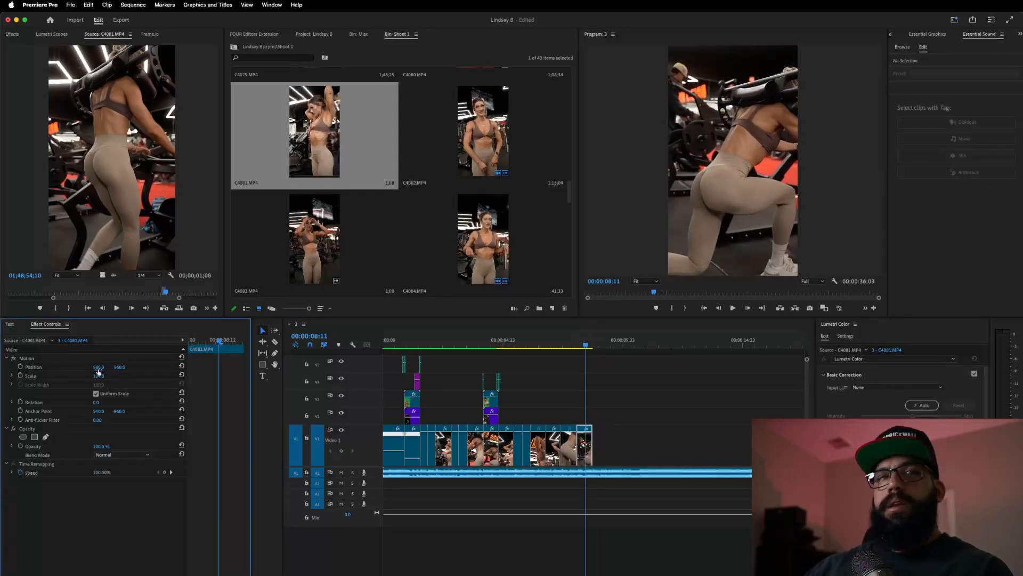
pyautogui.moveTo(705, 195); pyautogui.dragTo(721, 173)
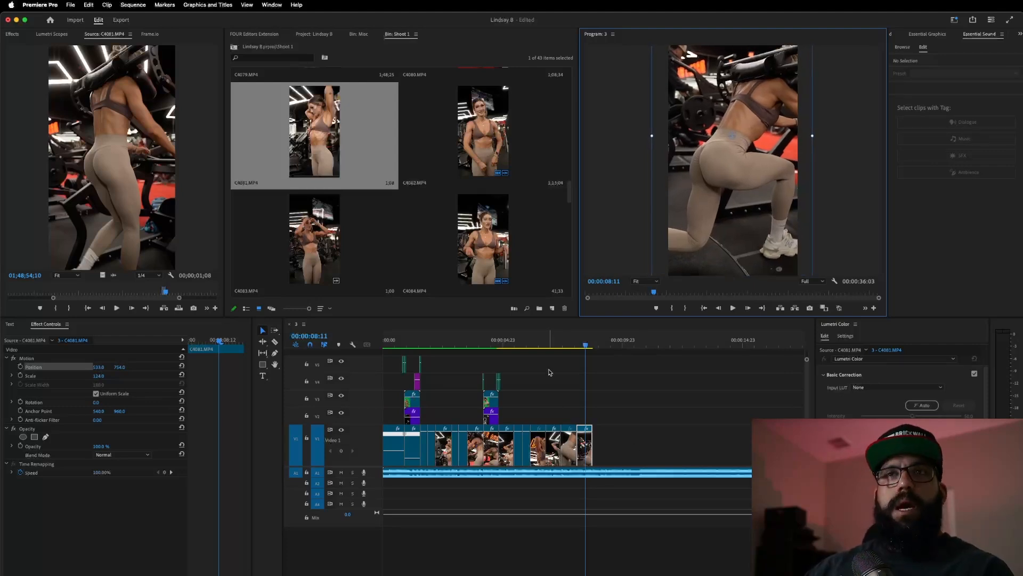
# - Play back and step through the end of the sequence to check the reframed clip
pyautogui.click(551, 339)
pyautogui.press('space')
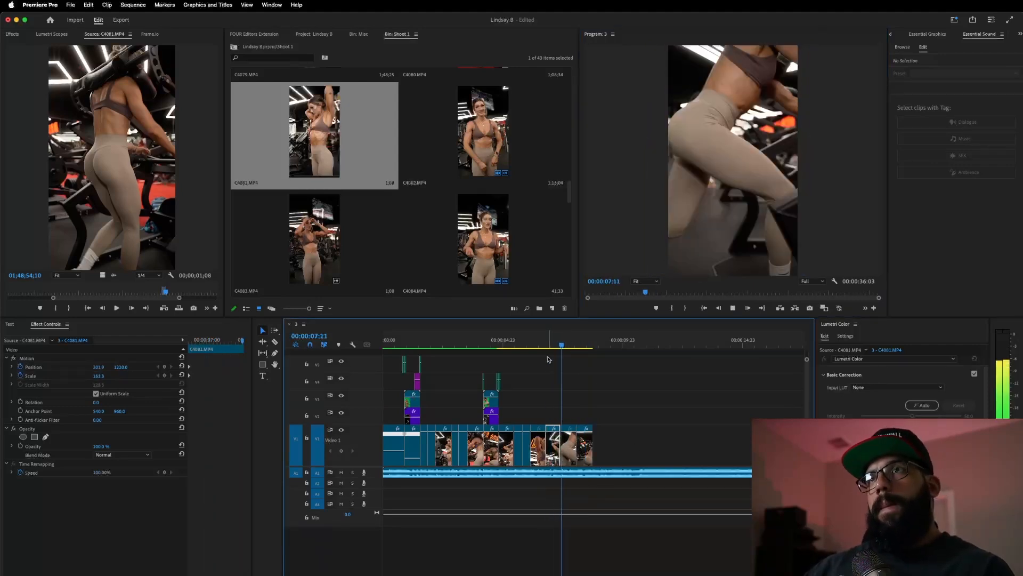
pyautogui.press('space')
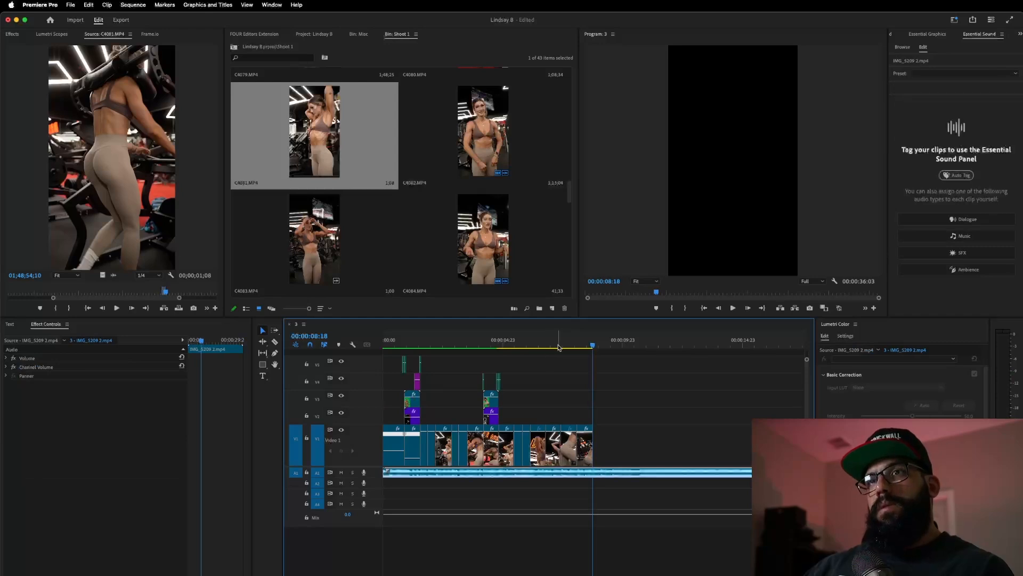
pyautogui.click(573, 346)
pyautogui.moveTo(574, 349); pyautogui.dragTo(575, 349)
pyautogui.press('Right')
pyautogui.press('Right')
pyautogui.press('Right')
pyautogui.press('Right')
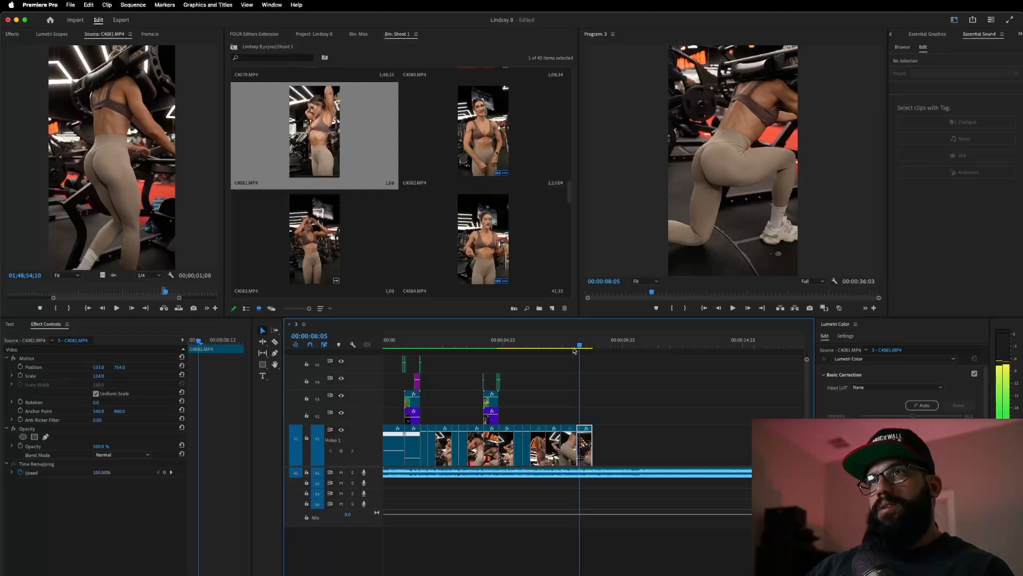
pyautogui.press('Left')
pyautogui.press('Left')
pyautogui.press('Left')
pyautogui.press('Left')
pyautogui.press('Left')
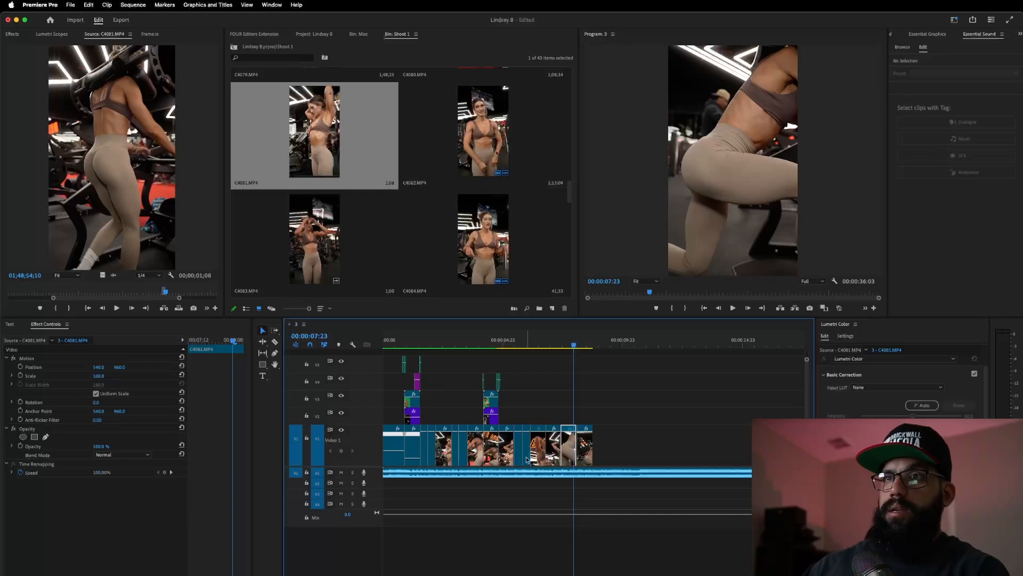
# - Mark a short 00;00;00;40 lunge section in C4081 and append it to the end of V1
pyautogui.press('space')
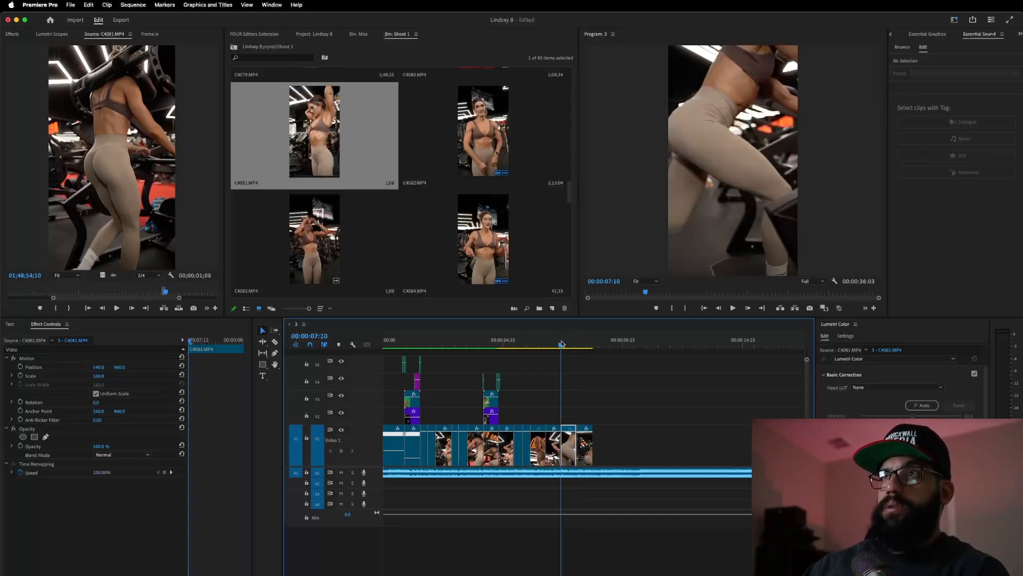
pyautogui.press('space')
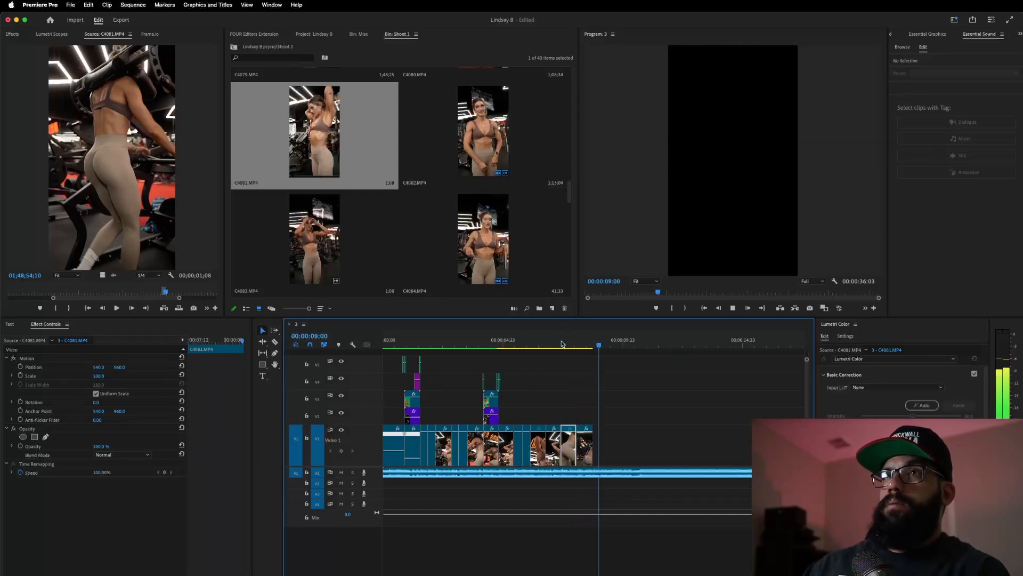
pyautogui.click(172, 295)
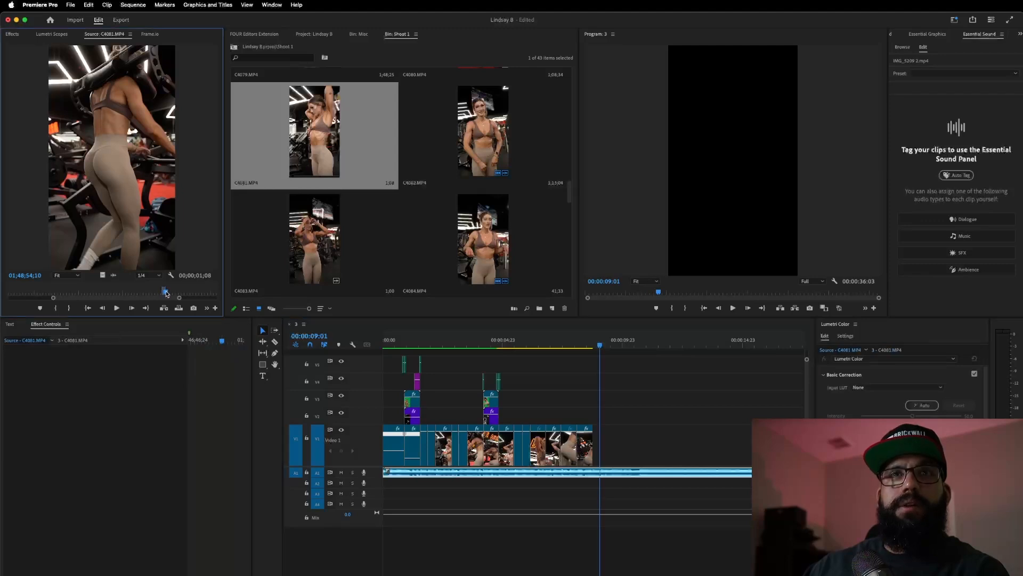
pyautogui.press('space')
pyautogui.moveTo(170, 297); pyautogui.dragTo(187, 299)
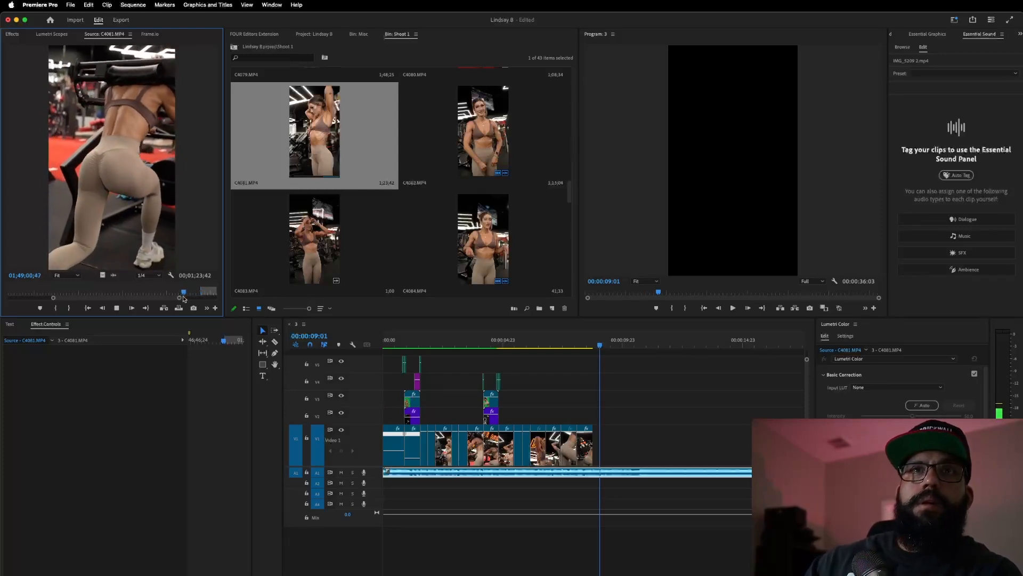
pyautogui.press('i')
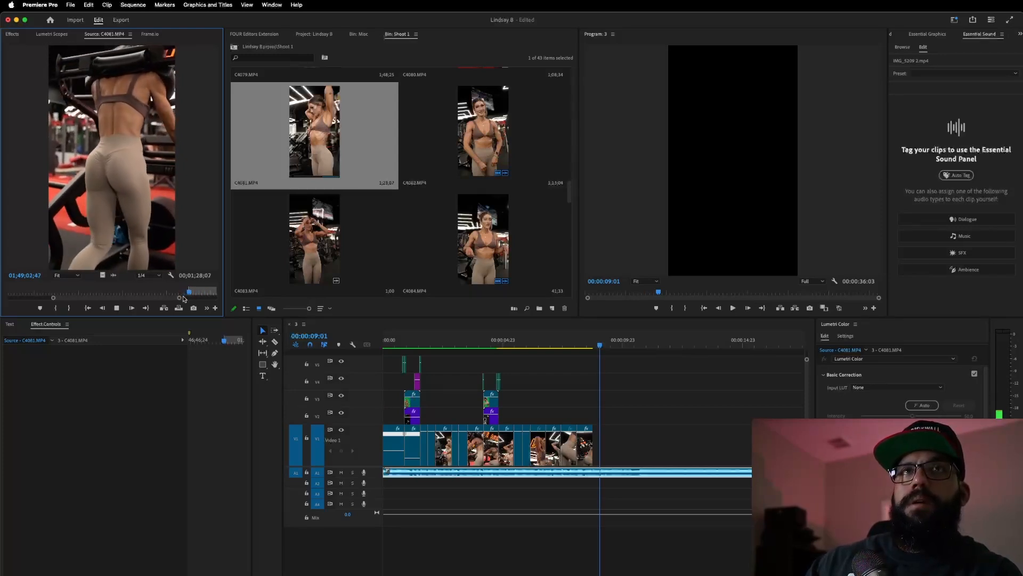
pyautogui.press('o')
pyautogui.press('space')
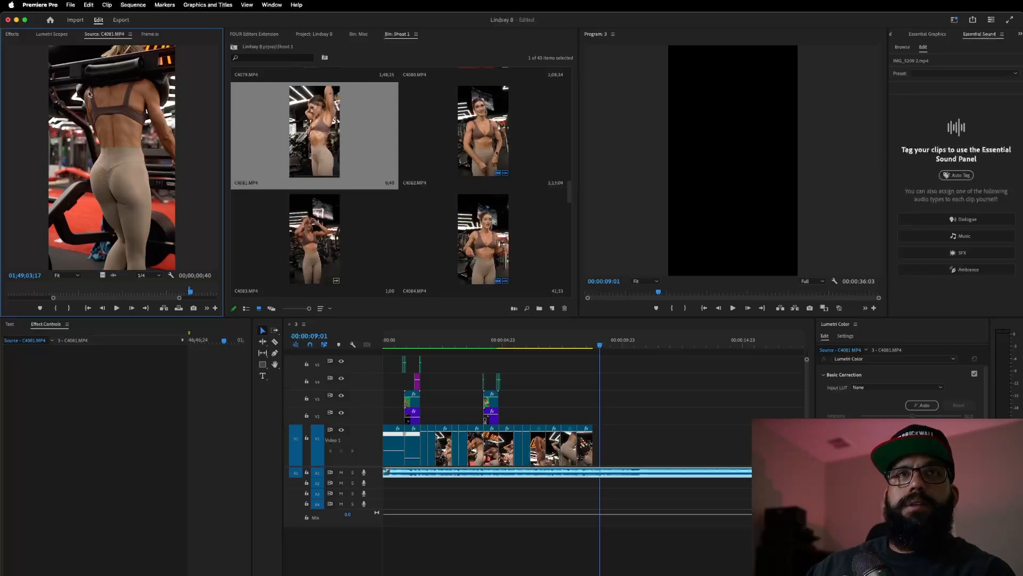
pyautogui.moveTo(103, 275); pyautogui.dragTo(598, 435)
pyautogui.click(568, 345)
# - Play the new ending, zoom the timeline in on the last cut, and try then undo a two-frame head trim
pyautogui.press('space')
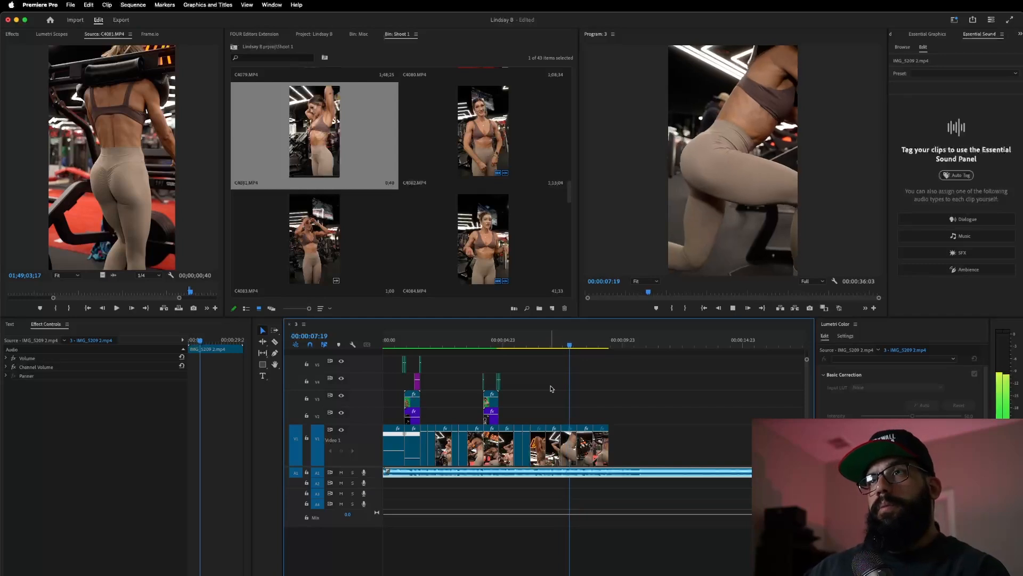
pyautogui.press('space')
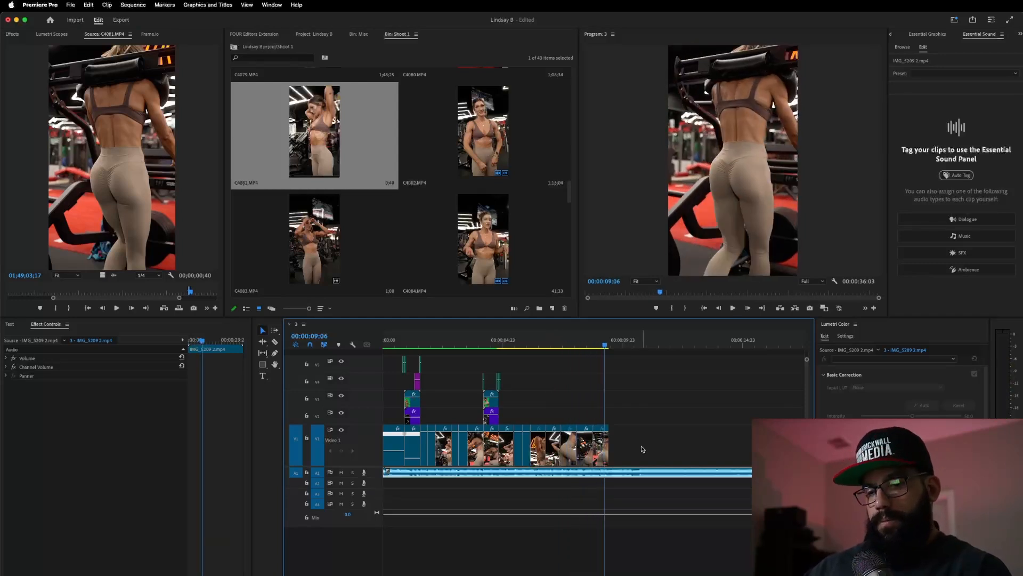
pyautogui.scroll(5, 621, 442)
pyautogui.hscroll(-5, 620, 450)
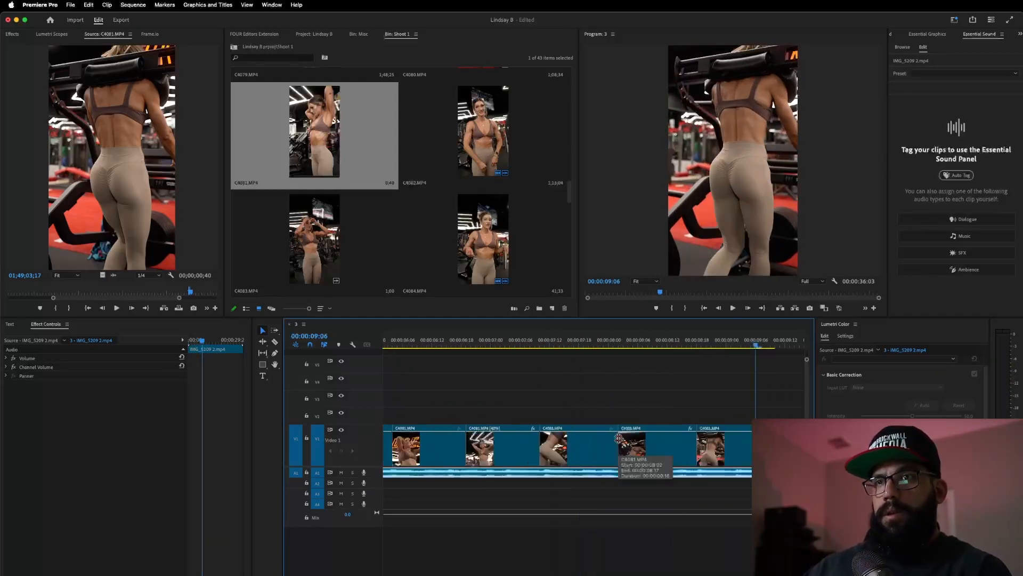
pyautogui.press('Left')
pyautogui.press('Left')
pyautogui.press('Left')
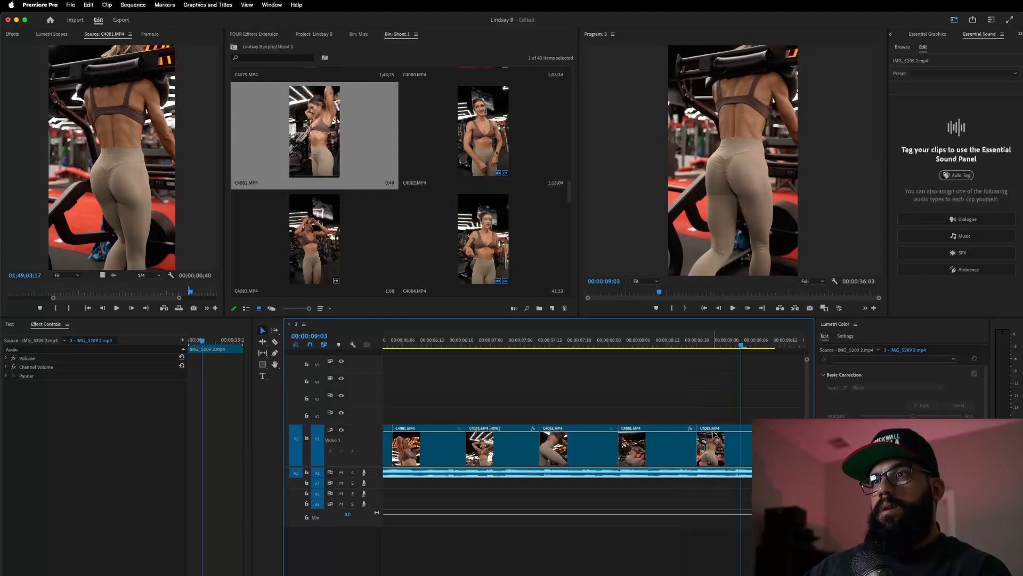
pyautogui.moveTo(716, 442); pyautogui.dragTo(725, 444)
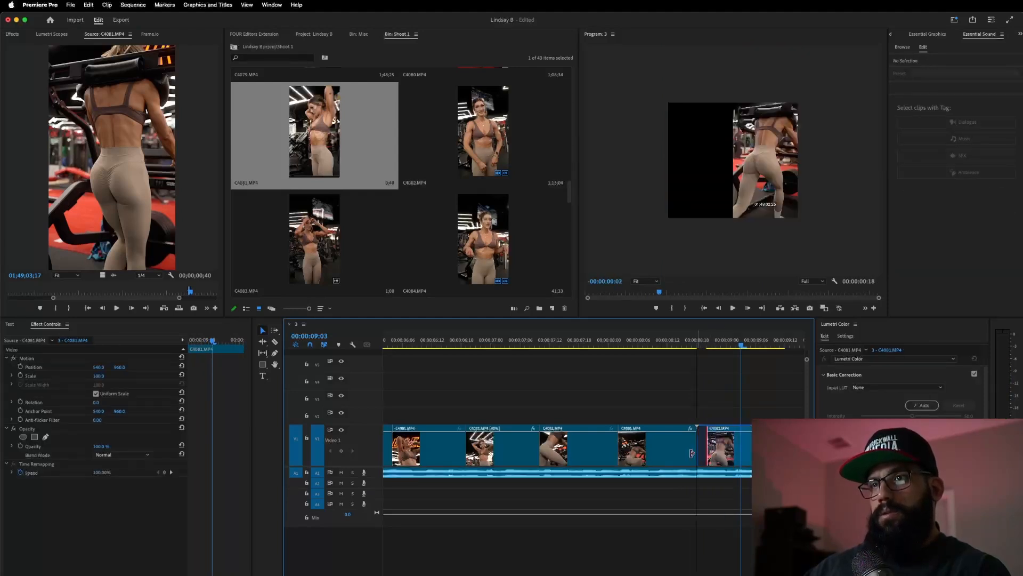
pyautogui.press('super+z')
# - Start the last clip two frames later without leaving a gap, and replay the cut
pyautogui.click(666, 348)
pyautogui.press('space')
pyautogui.press('space')
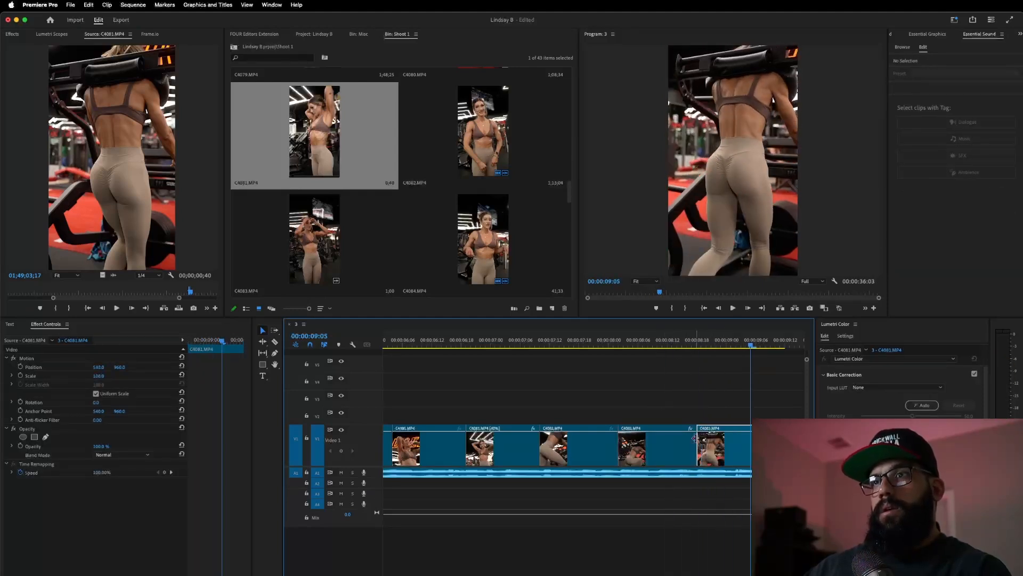
pyautogui.moveTo(714, 453)
pyautogui.mouseDown()
pyautogui.moveTo(723, 452)
pyautogui.moveTo(698, 449)
pyautogui.mouseUp()
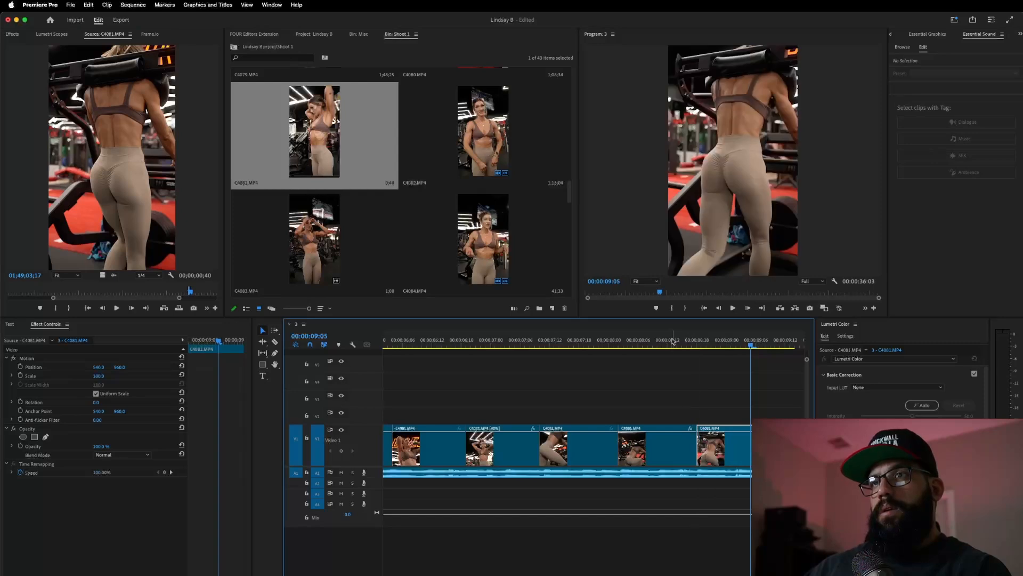
pyautogui.click(670, 346)
pyautogui.press('space')
pyautogui.press('space')
pyautogui.click(582, 345)
pyautogui.press('space')
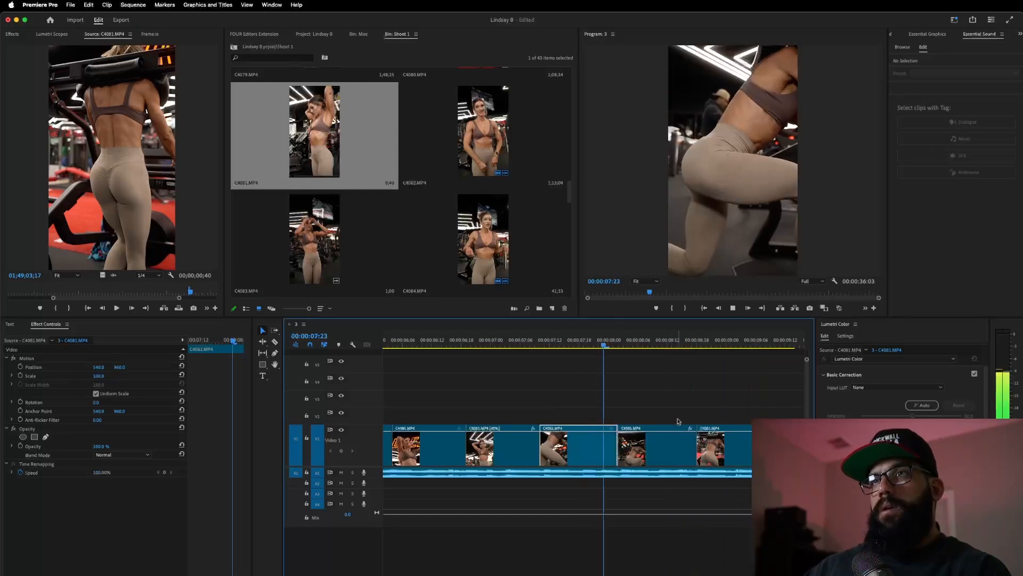
# - Review the cut again and nudge the start of the fifth clip slightly
pyautogui.press('space')
pyautogui.click(606, 345)
pyautogui.press('space')
pyautogui.press('space')
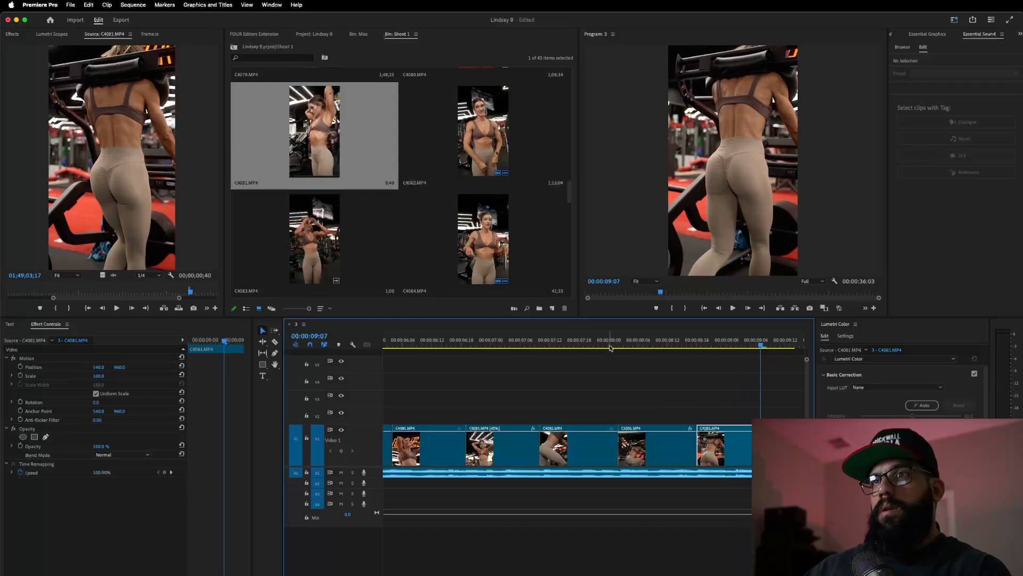
pyautogui.click(600, 346)
pyautogui.press('space')
pyautogui.press('space')
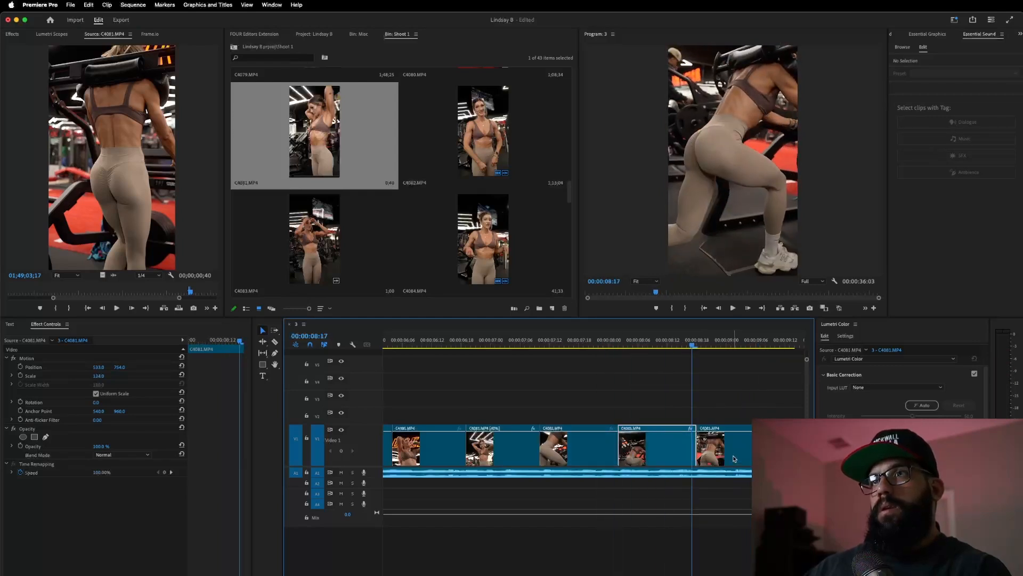
pyautogui.click(592, 345)
pyautogui.press('space')
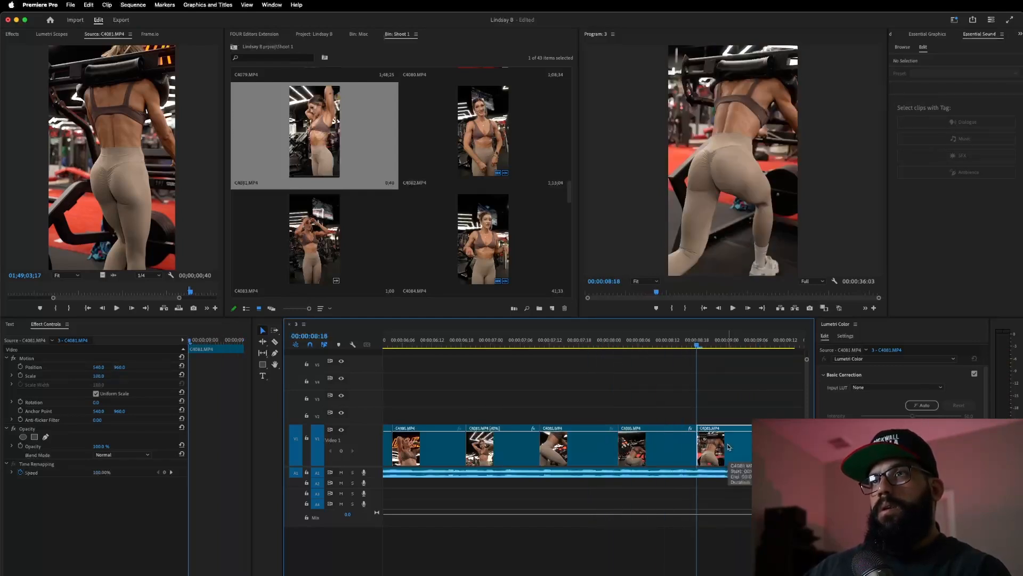
pyautogui.moveTo(698, 447); pyautogui.dragTo(697, 447)
pyautogui.click(663, 345)
pyautogui.press('space')
pyautogui.press('space')
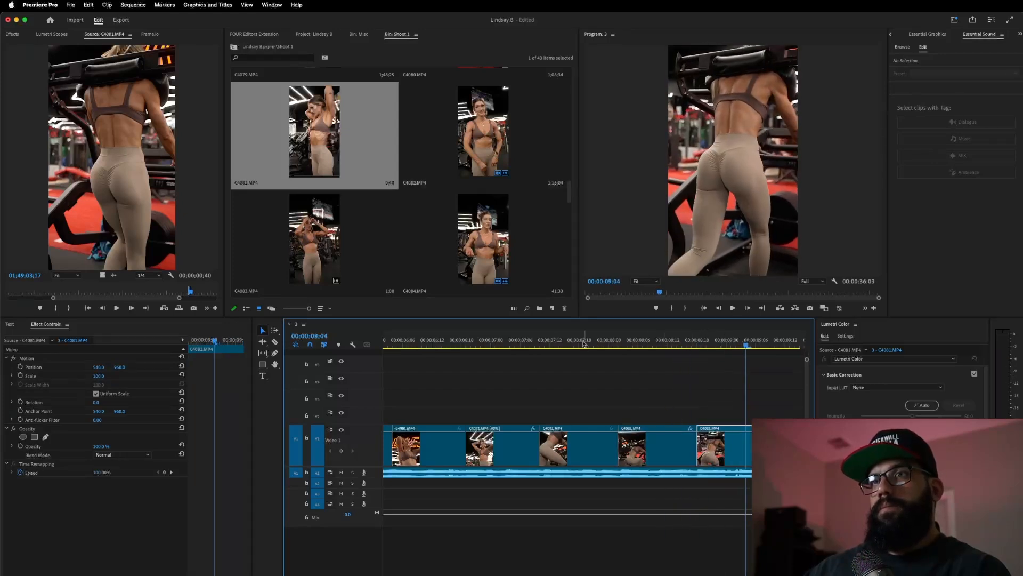
pyautogui.click(584, 345)
pyautogui.press('space')
pyautogui.press('space')
# - Trim the fifth clip to start a bit later, delete the gap before it, and replay the ending
pyautogui.moveTo(698, 448); pyautogui.dragTo(704, 453)
pyautogui.click(703, 454)
pyautogui.press('Delete')
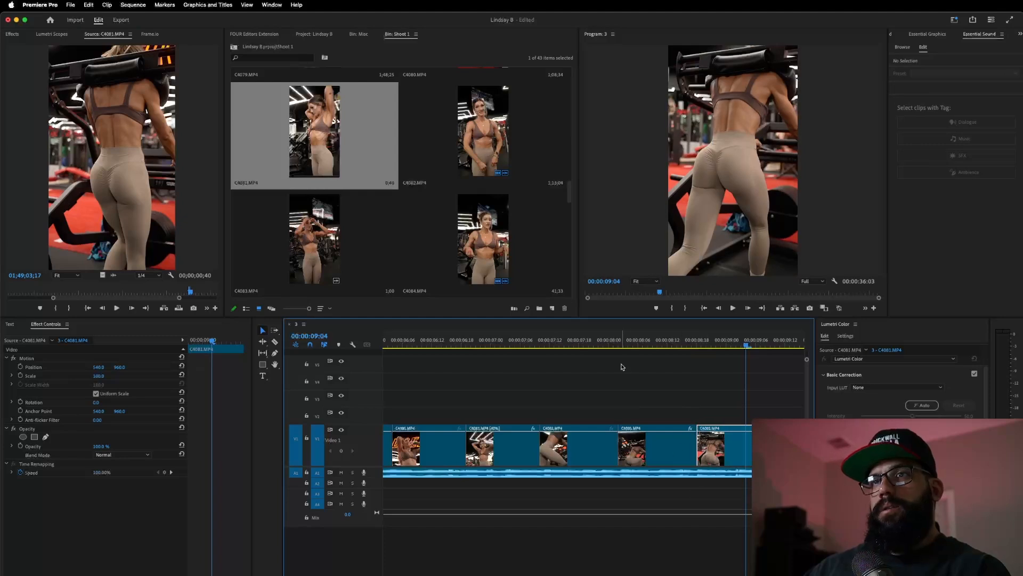
pyautogui.click(605, 346)
pyautogui.press('space')
pyautogui.press('space')
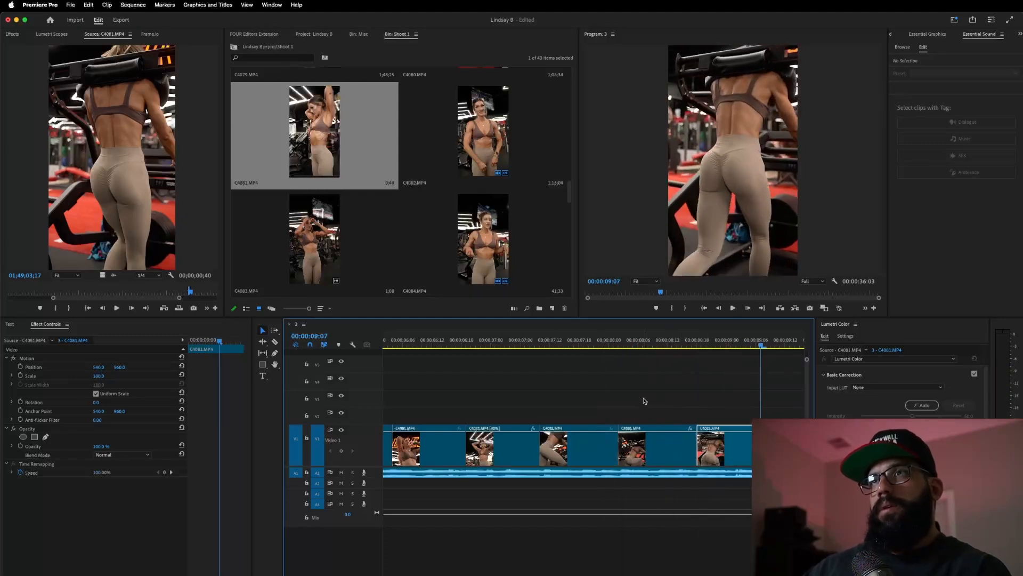
pyautogui.click(591, 341)
pyautogui.press('space')
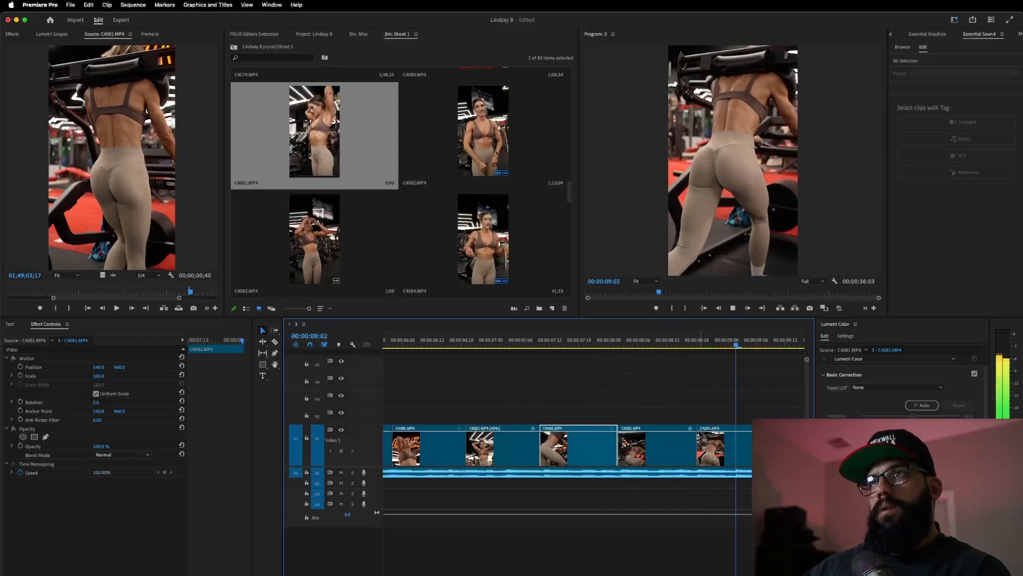
pyautogui.press('space')
# - Set the final C4081.MP4 clip to 40% speed with Optical Flow interpolation and play it back
pyautogui.rightClick(734, 449)
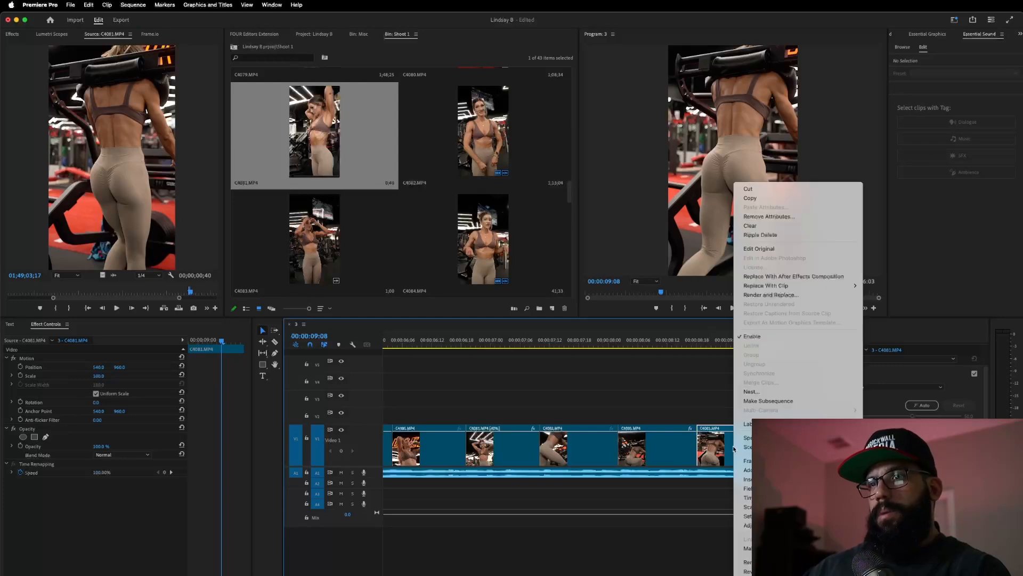
pyautogui.click(746, 438)
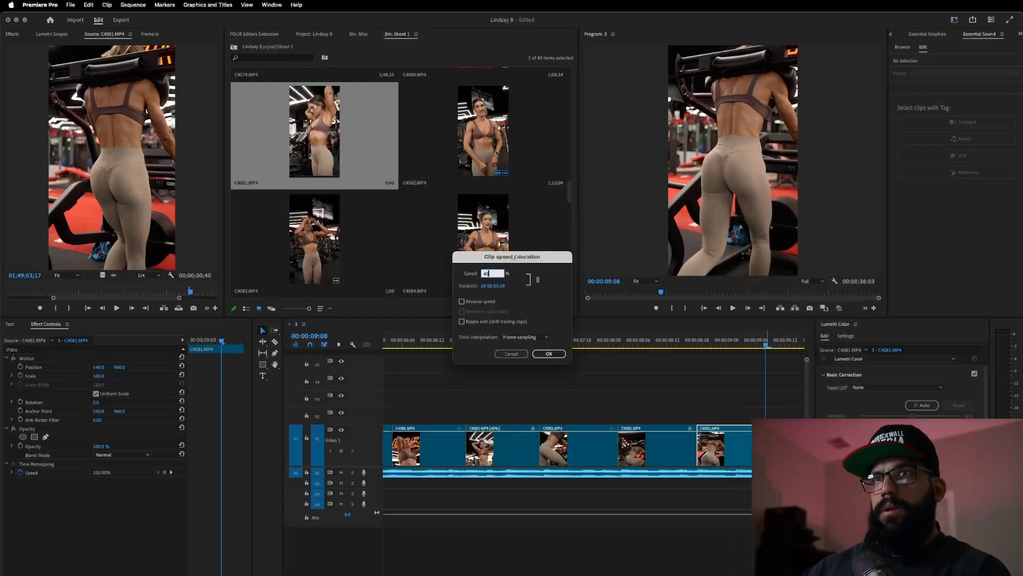
pyautogui.click(534, 337)
pyautogui.click(533, 363)
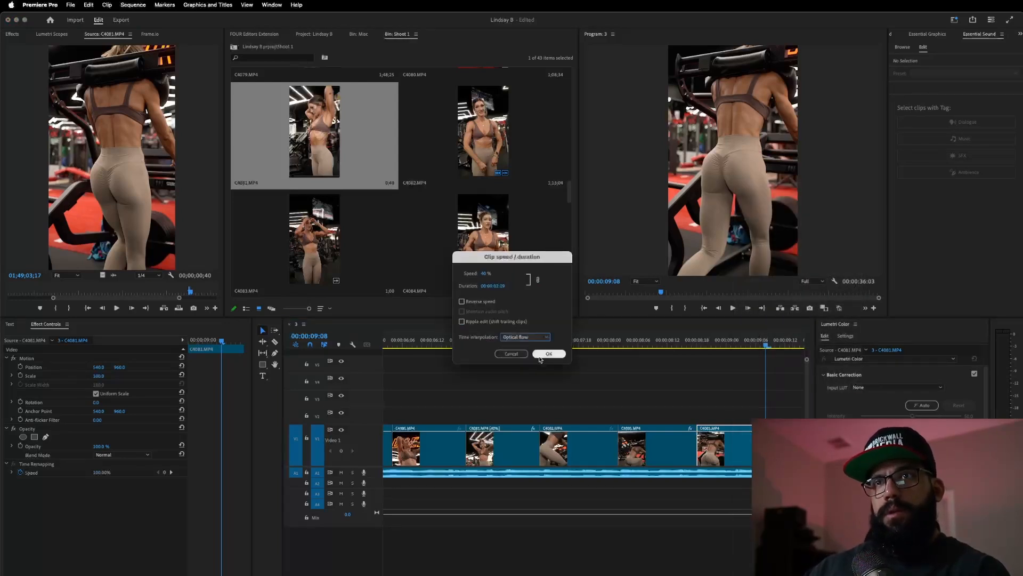
pyautogui.click(549, 354)
pyautogui.click(554, 343)
pyautogui.press('space')
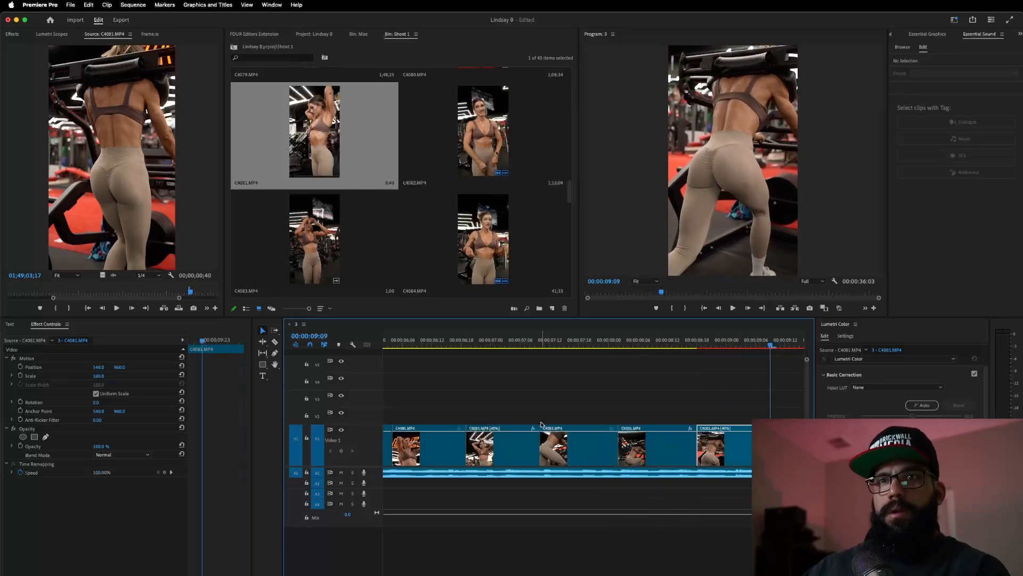
pyautogui.hscroll(1, 541, 425)
pyautogui.scroll(-3, 541, 425)
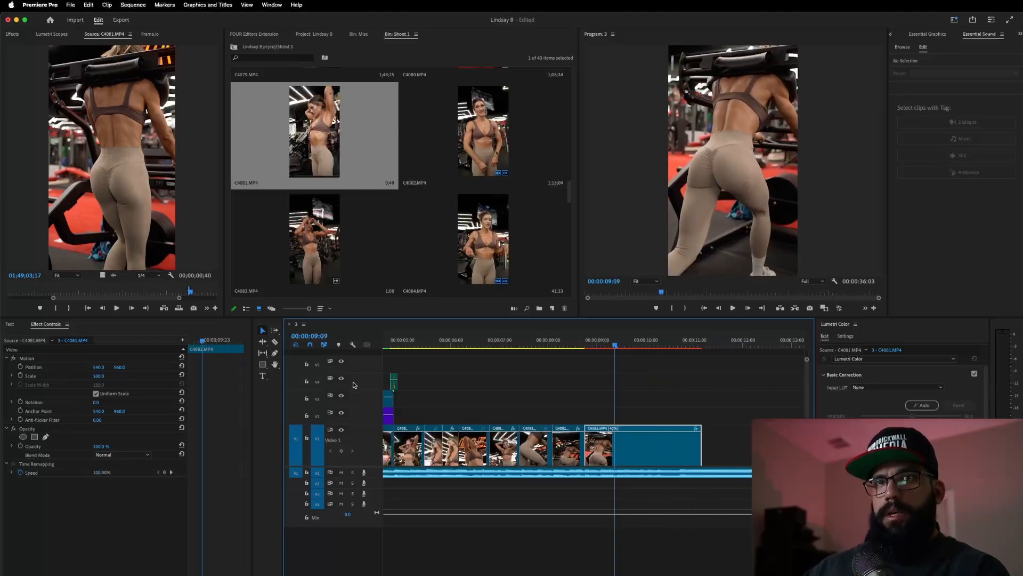
# - Copy the small adjustment layer onto V2 and shift it across the later cut
pyautogui.hscroll(-3, 436, 387)
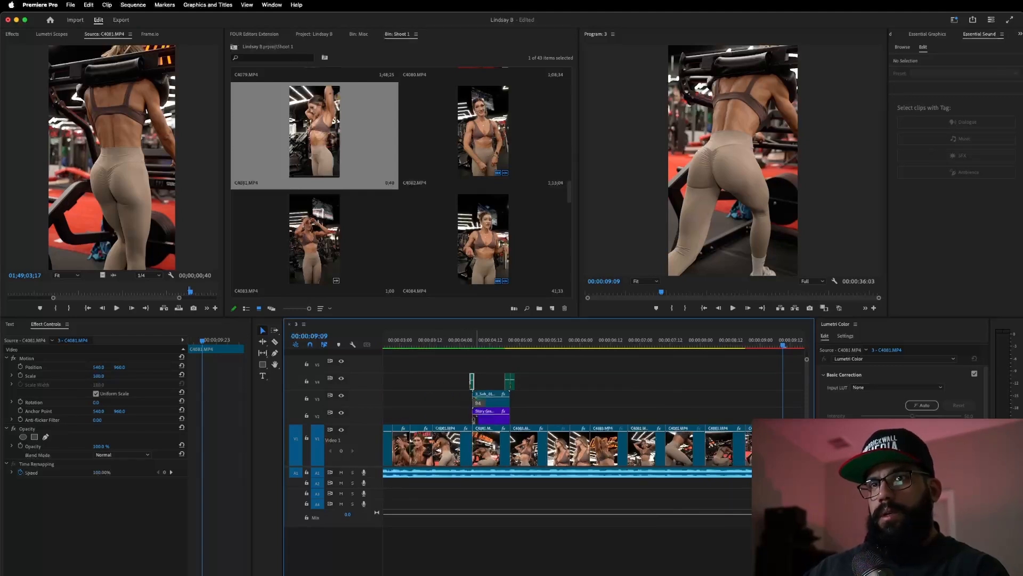
pyautogui.click(476, 388)
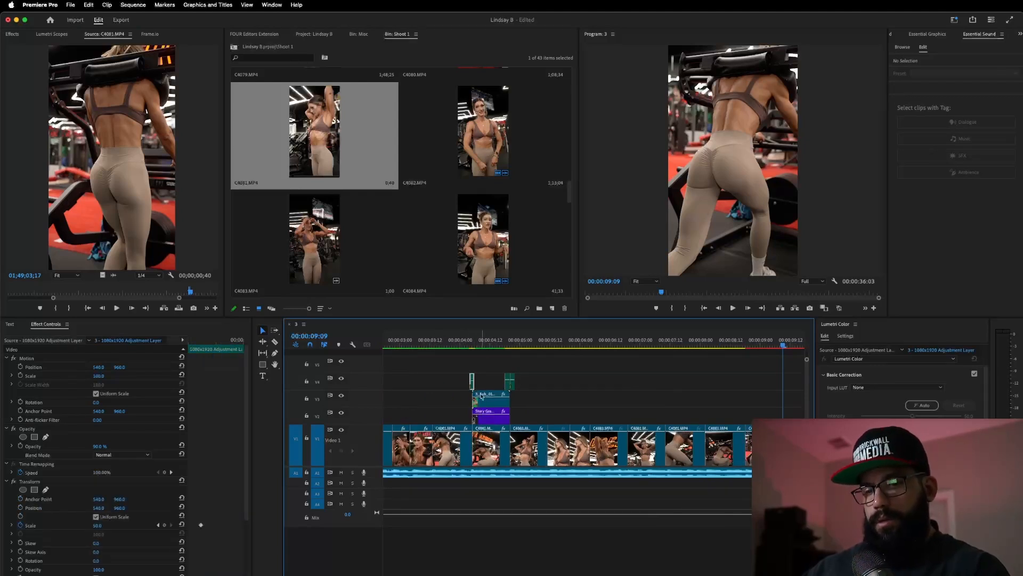
pyautogui.moveTo(471, 385); pyautogui.dragTo(710, 414)
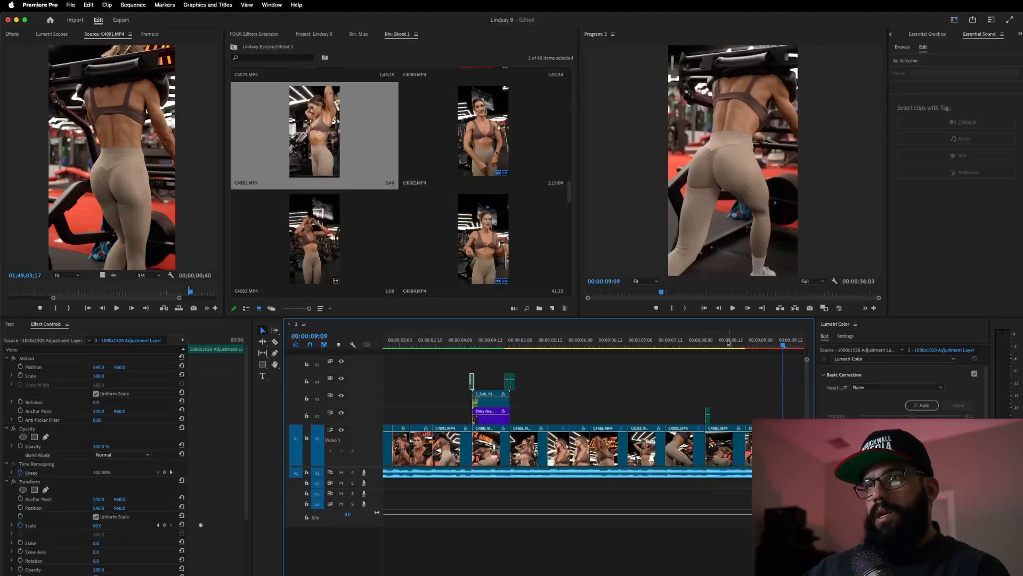
pyautogui.scroll(-3, 725, 391)
pyautogui.hscroll(-2, 700, 397)
pyautogui.scroll(5, 718, 398)
pyautogui.hscroll(5, 720, 398)
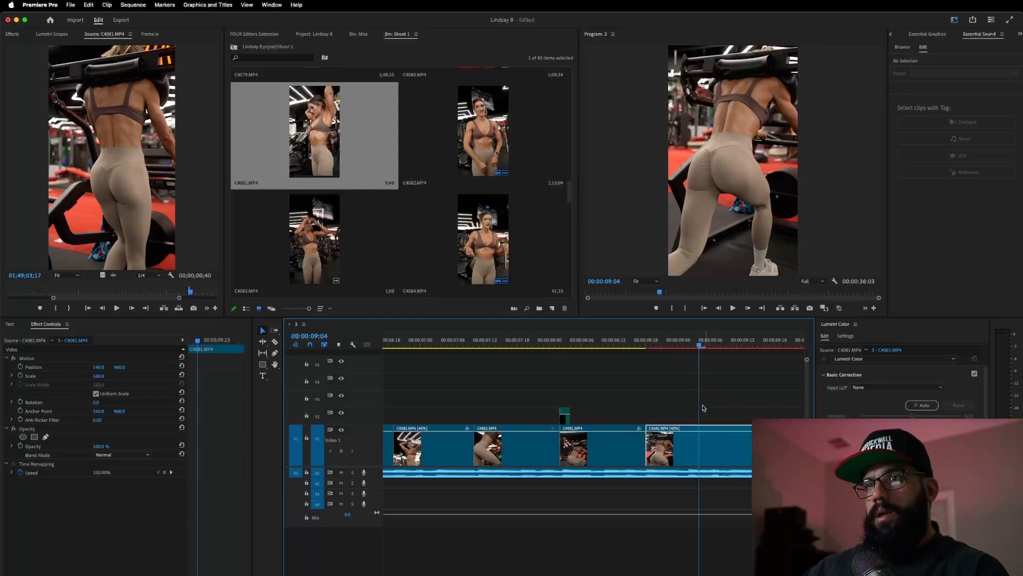
pyautogui.moveTo(514, 421); pyautogui.dragTo(597, 419)
# - Preview the new zoom from about 8:08, then delete the short adjustment clip from V2
pyautogui.scroll(3, 592, 418)
pyautogui.click(473, 347)
pyautogui.press('space')
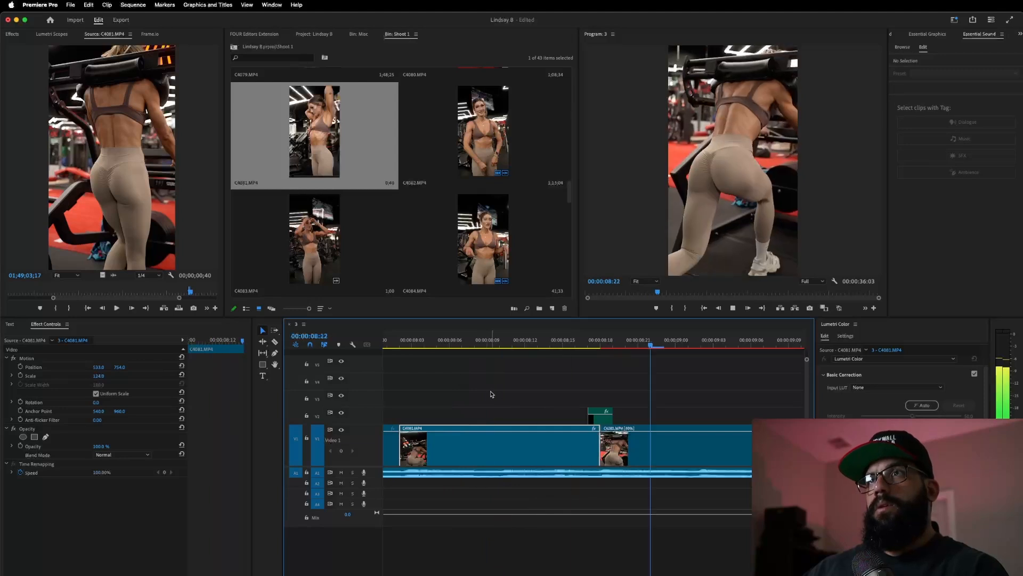
pyautogui.press('space')
pyautogui.click(605, 419)
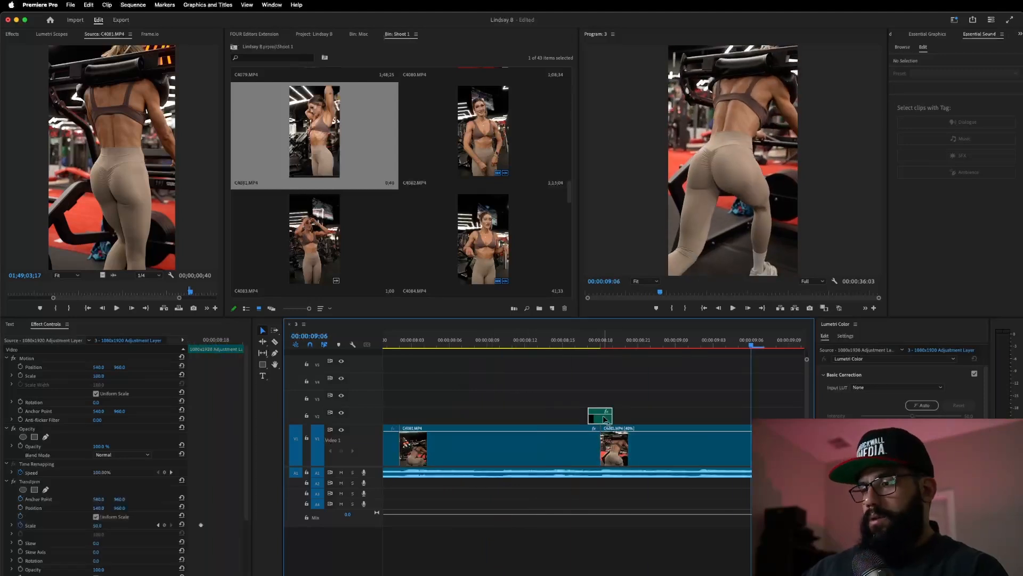
pyautogui.press('Delete')
# - Review the edit from about 7:08 and extend the final C4081 [40%] clip's end slightly
pyautogui.scroll(-6, 590, 368)
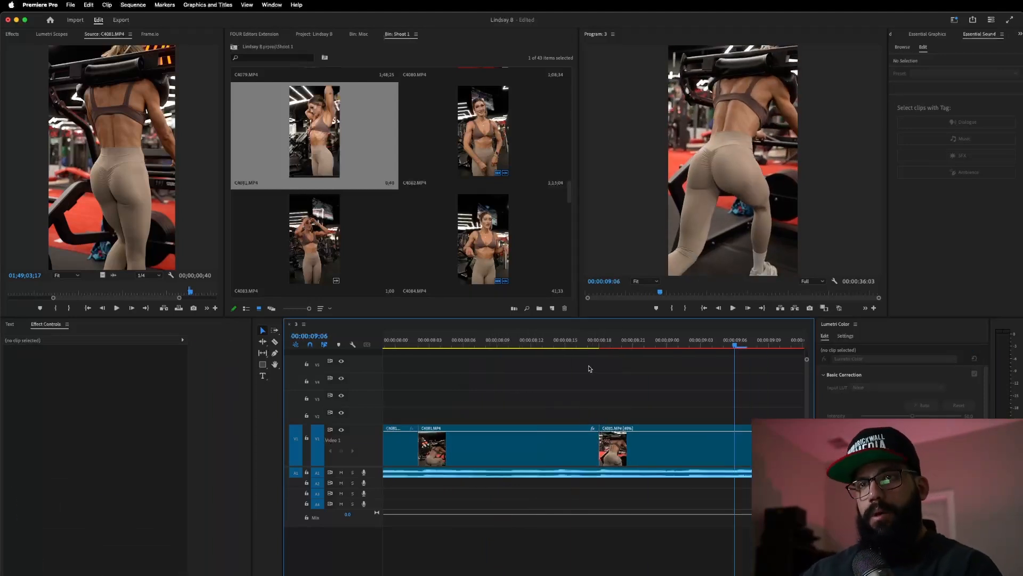
pyautogui.click(541, 342)
pyautogui.press('space')
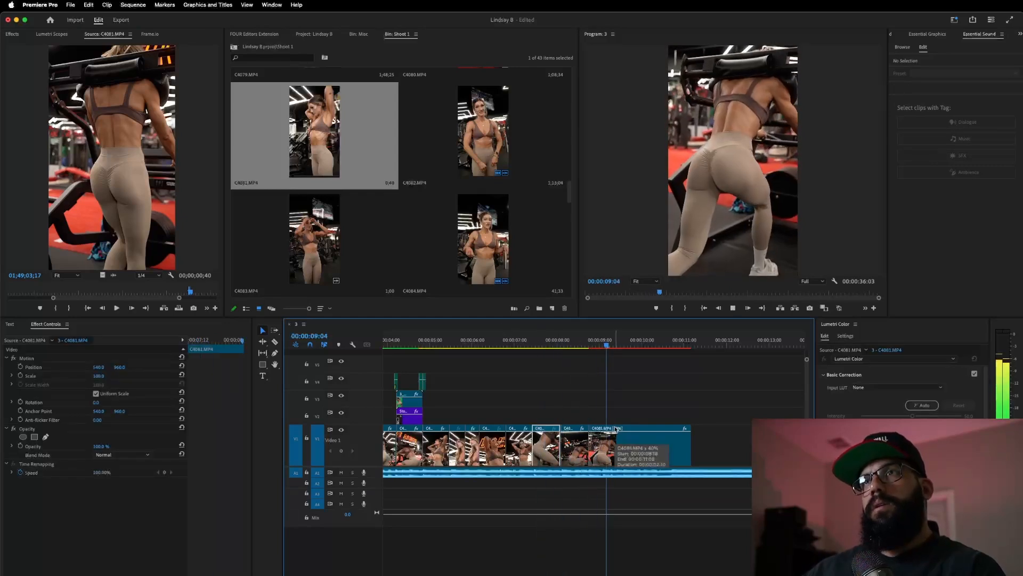
pyautogui.press('space')
pyautogui.click(545, 342)
pyautogui.press('space')
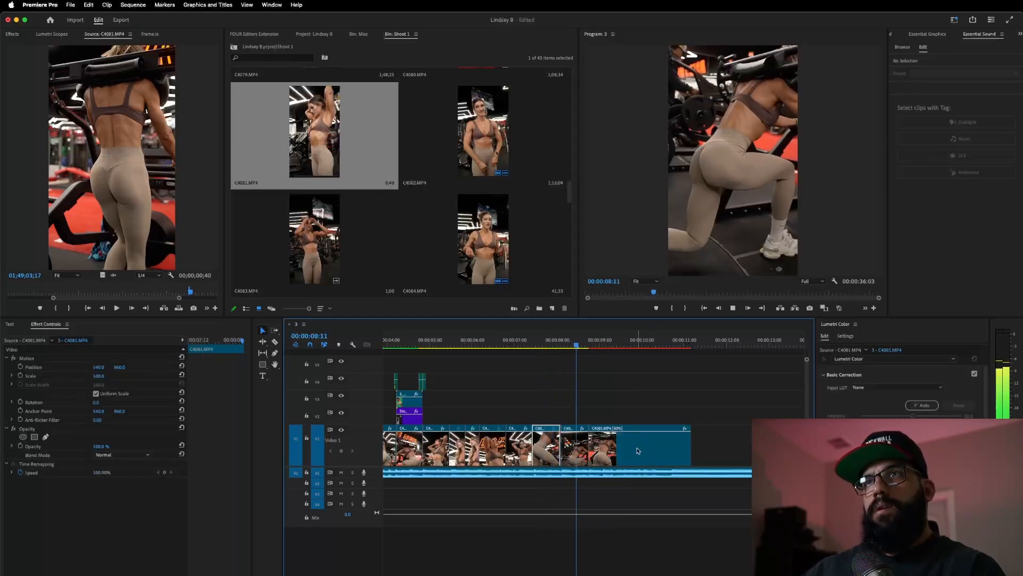
pyautogui.click(631, 444)
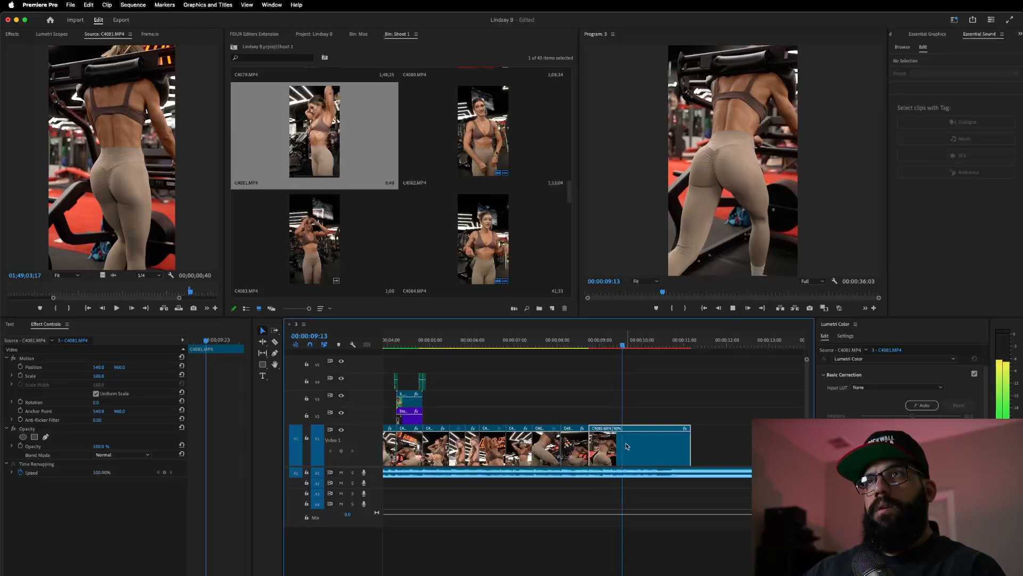
pyautogui.moveTo(620, 445); pyautogui.dragTo(589, 444)
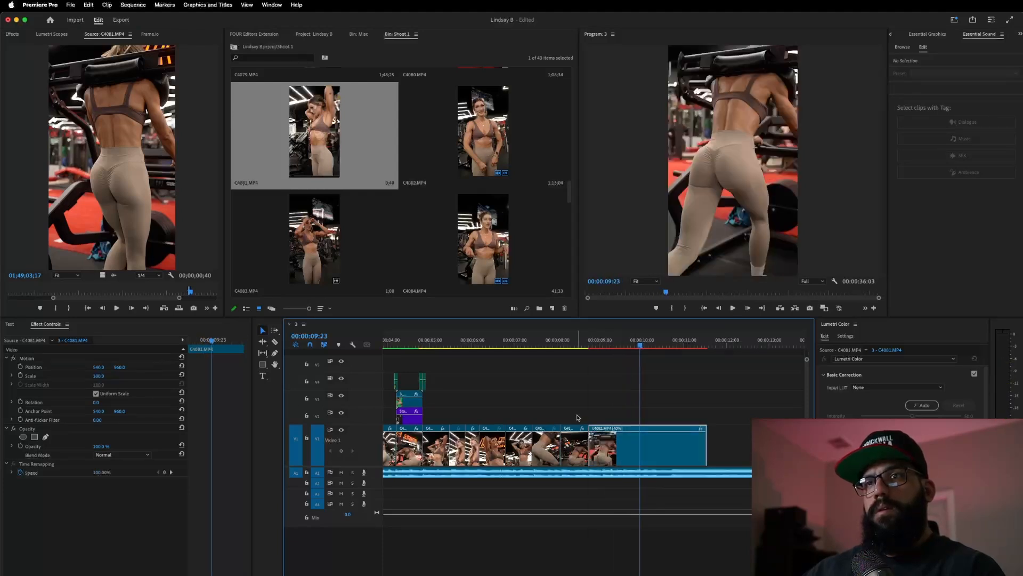
pyautogui.click(549, 342)
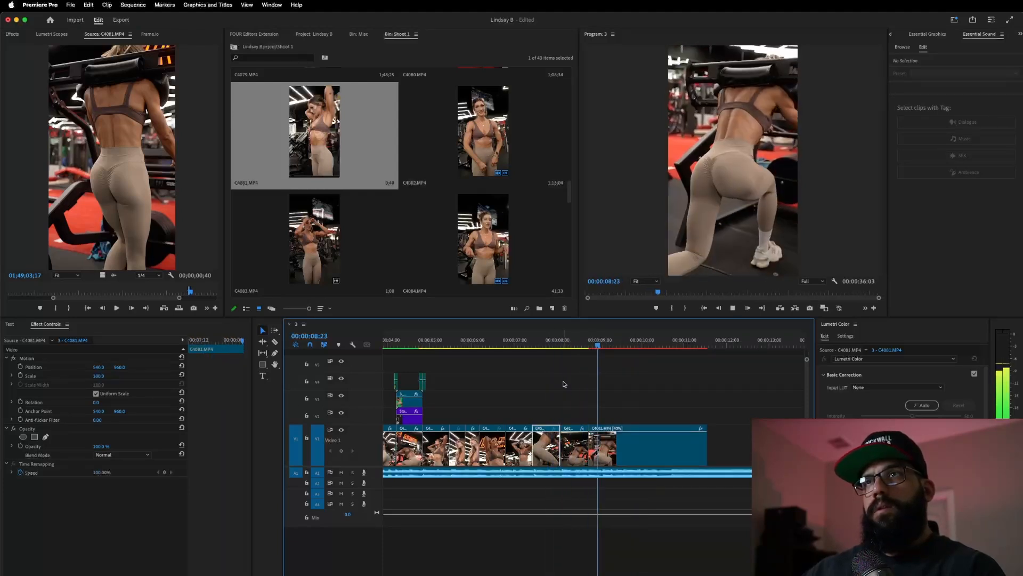
pyautogui.click(534, 341)
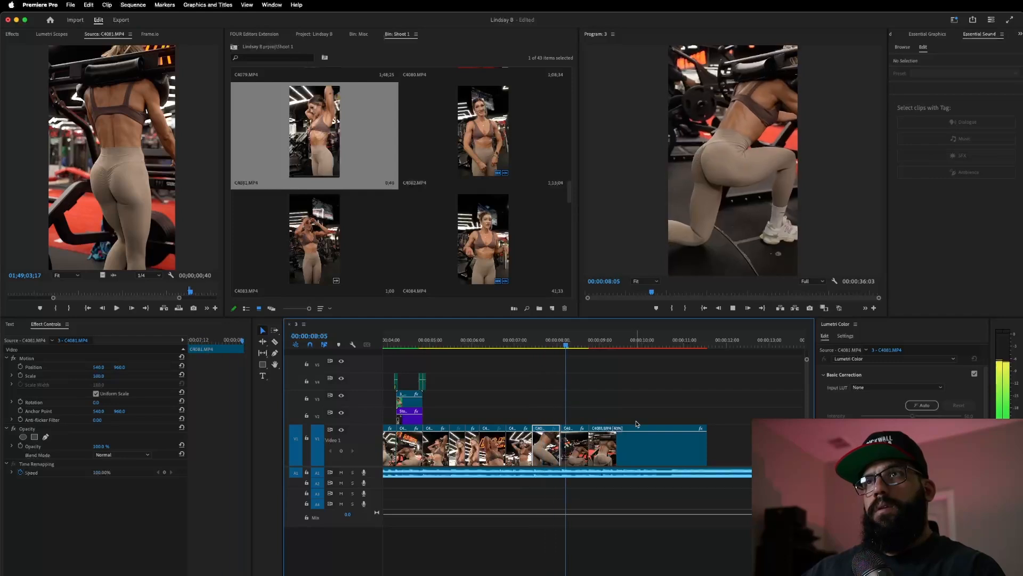
pyautogui.click(392, 364)
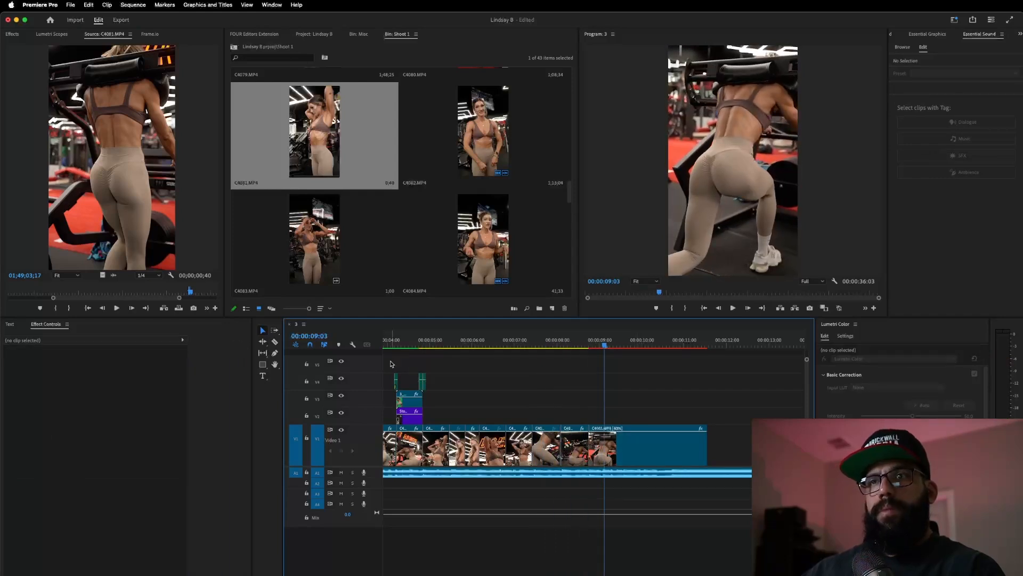
# - Scale the final C4081 [40%] clip up to 147% and review the punch-in from 7:00
pyautogui.click(614, 434)
pyautogui.moveTo(98, 376); pyautogui.dragTo(116, 376)
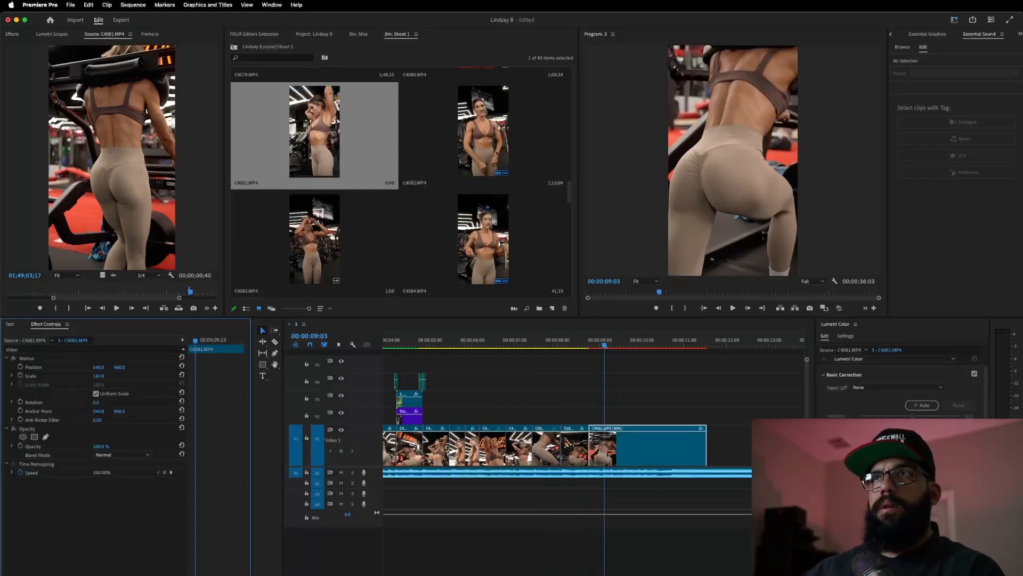
pyautogui.click(527, 344)
pyautogui.press('space')
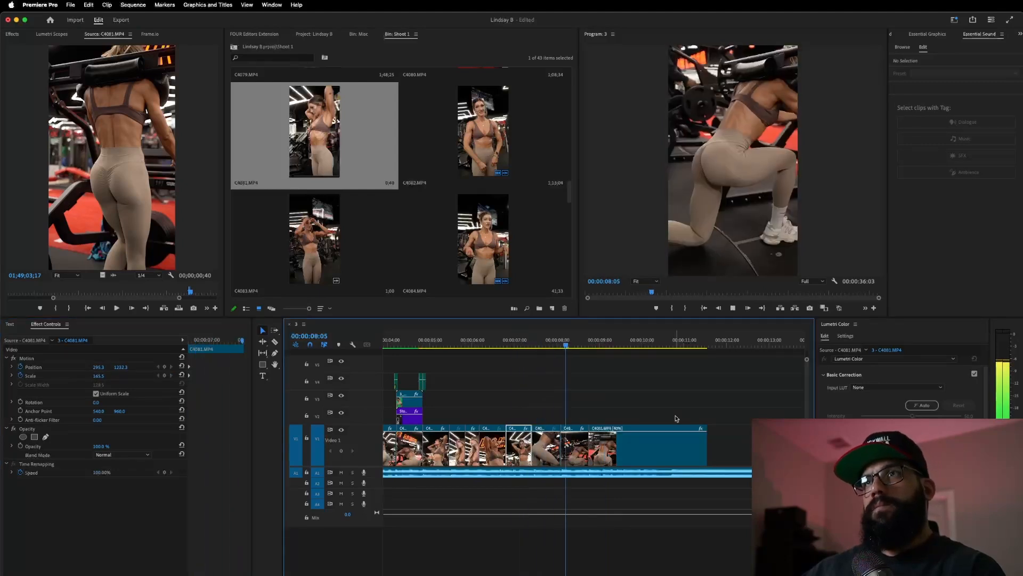
pyautogui.press('space')
pyautogui.click(548, 344)
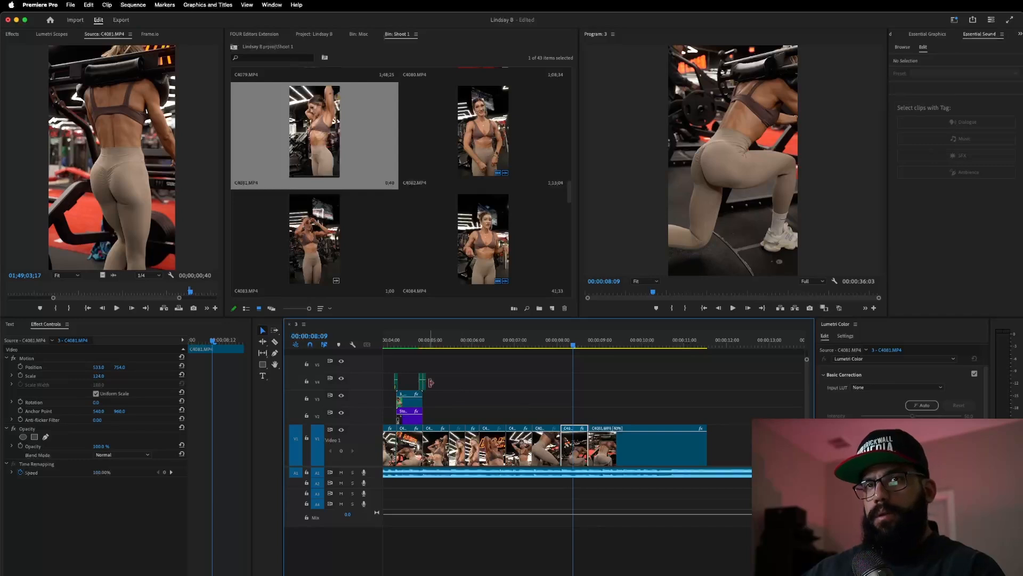
# - Copy the group of adjustment layer clips to the cut near 8.7 seconds and preview the zoom
pyautogui.scroll(2, 431, 382)
pyautogui.moveTo(437, 387); pyautogui.dragTo(613, 416)
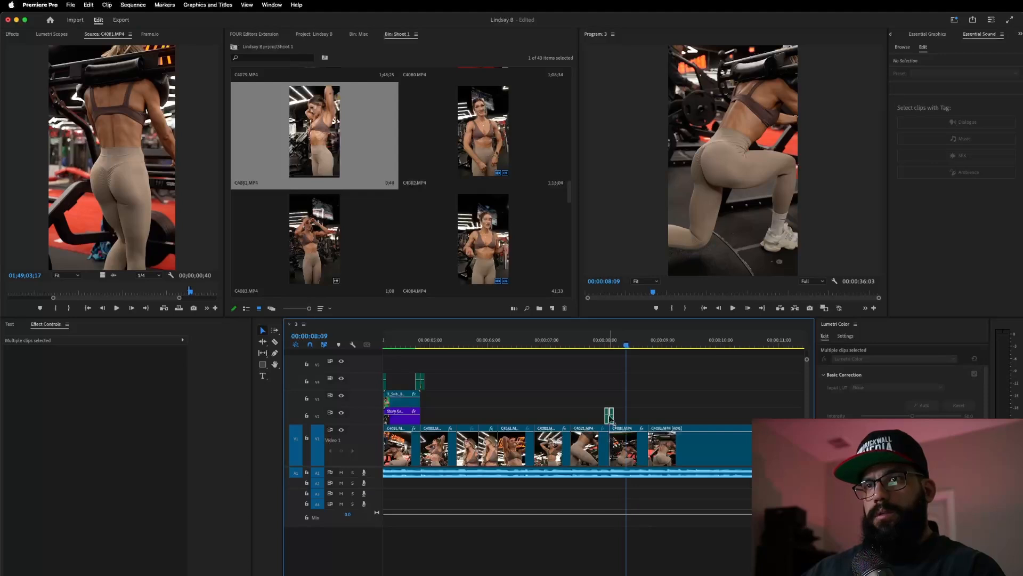
pyautogui.moveTo(609, 420); pyautogui.dragTo(648, 416)
pyautogui.click(576, 342)
pyautogui.press('space')
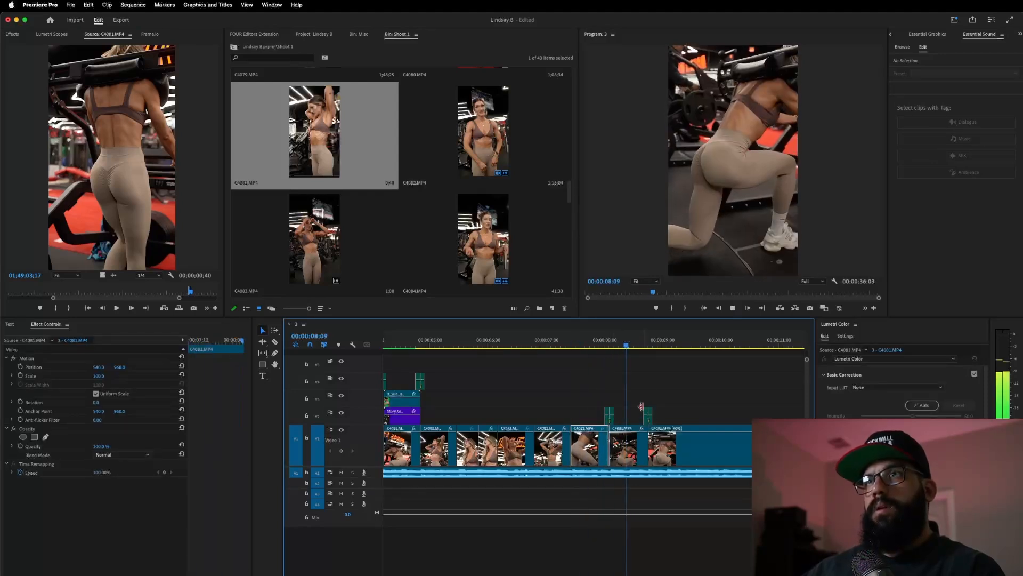
# - Try trimming the short adjustment clip's start and end, then undo both trims
pyautogui.keyDown('alt'); pyautogui.scroll(3, 613, 414); pyautogui.keyUp('alt')
pyautogui.moveTo(571, 421); pyautogui.dragTo(593, 424)
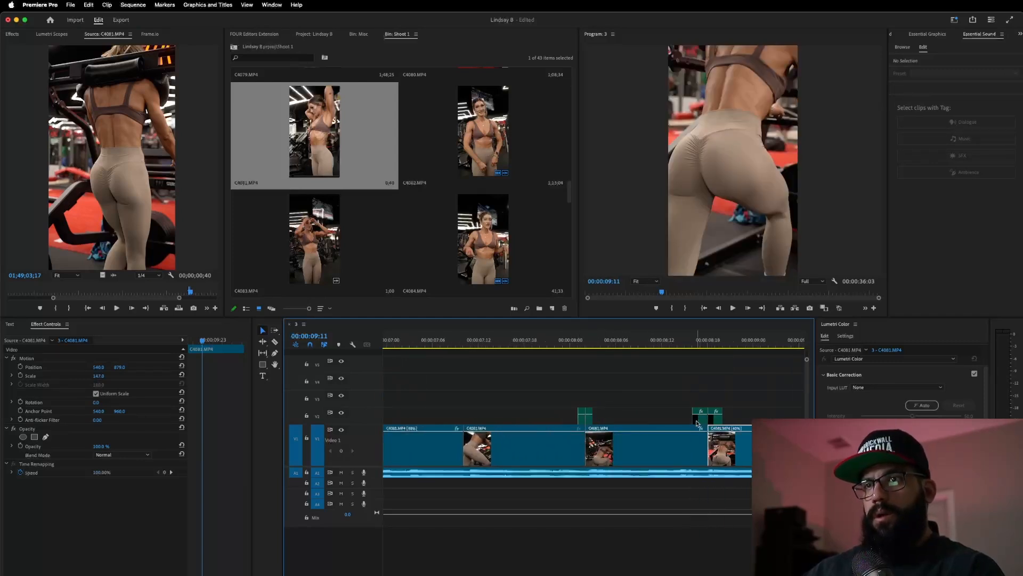
pyautogui.moveTo(691, 421); pyautogui.dragTo(717, 421)
pyautogui.press('space')
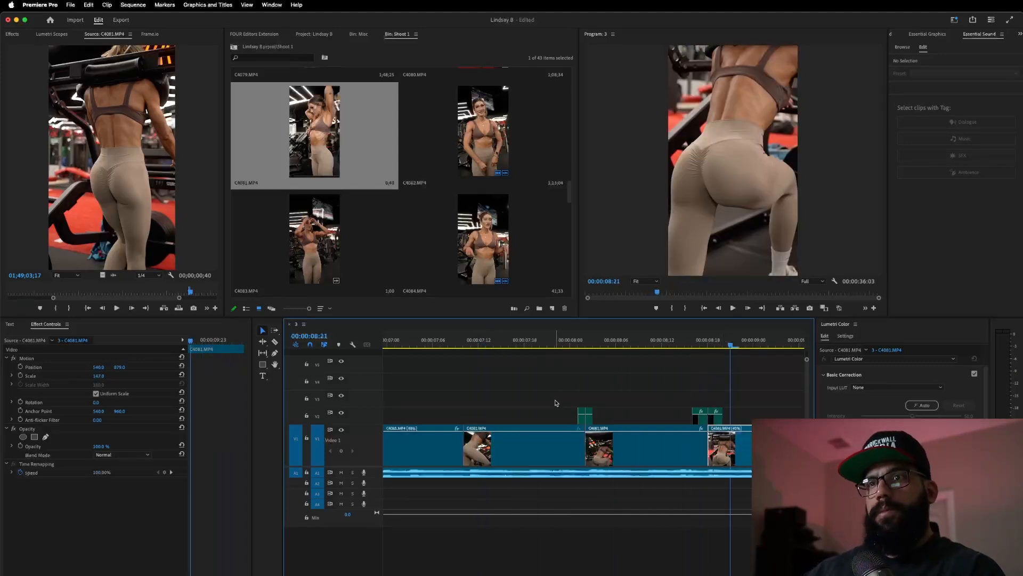
pyautogui.press('super+z')
pyautogui.press('super+z')
pyautogui.press('space')
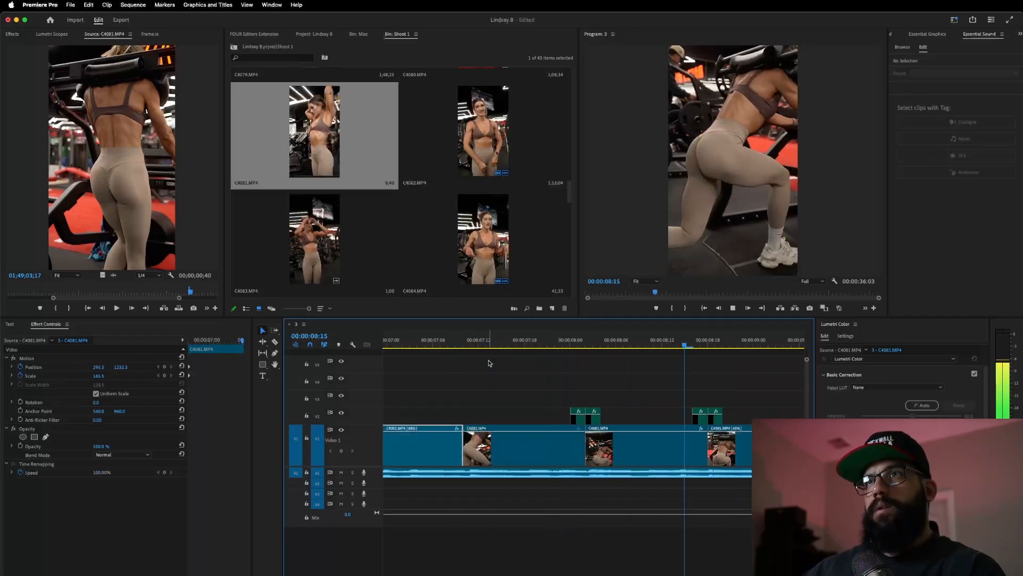
# - Trim the final clip's end shorter so the sequence ends near 00:00:09:09
pyautogui.scroll(-5, 563, 391)
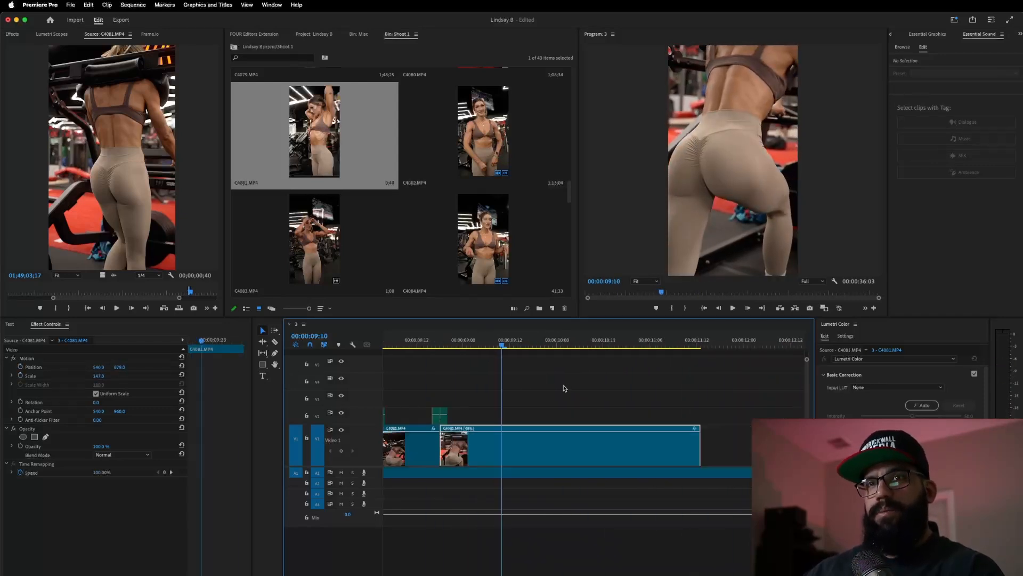
pyautogui.hscroll(-3, 555, 389)
pyautogui.click(567, 345)
pyautogui.press('space')
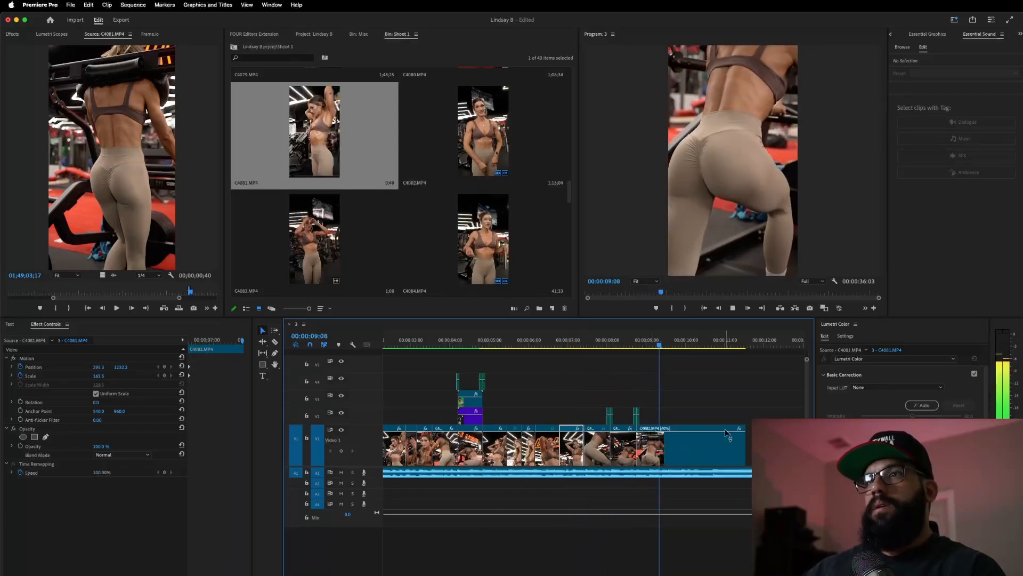
pyautogui.moveTo(745, 446); pyautogui.dragTo(661, 474)
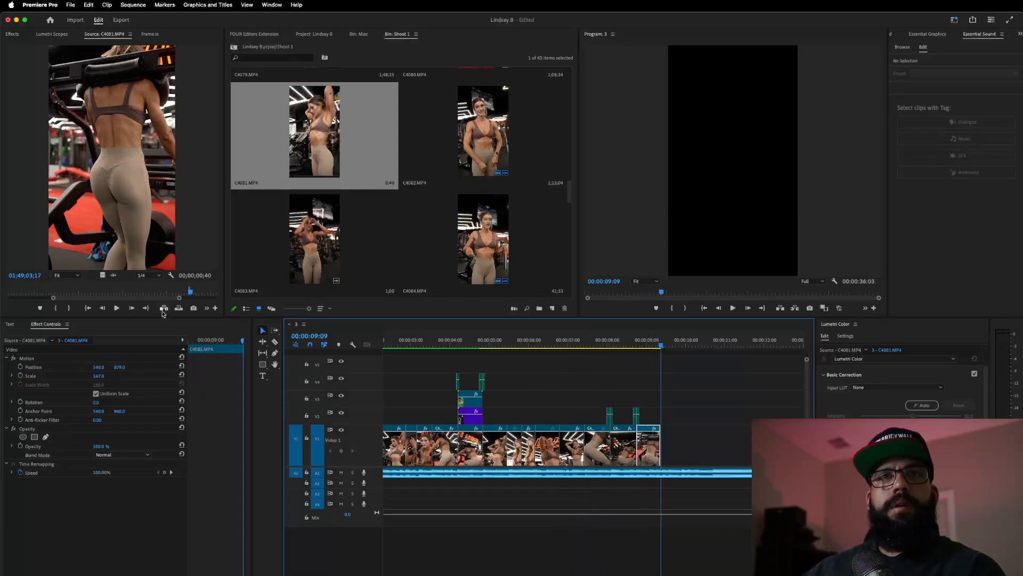
# - Scrub and play the C4081 source footage, marking a first In point
pyautogui.click(164, 303)
pyautogui.moveTo(169, 302)
pyautogui.mouseDown()
pyautogui.moveTo(204, 300)
pyautogui.moveTo(195, 304)
pyautogui.mouseUp()
pyautogui.moveTo(29, 292); pyautogui.dragTo(65, 292)
pyautogui.press('space')
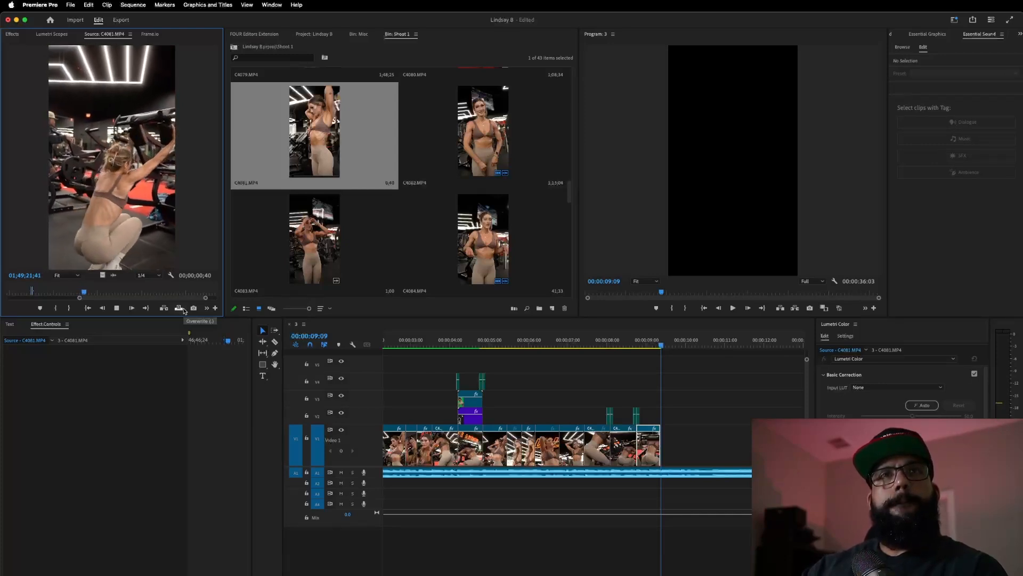
pyautogui.press('i')
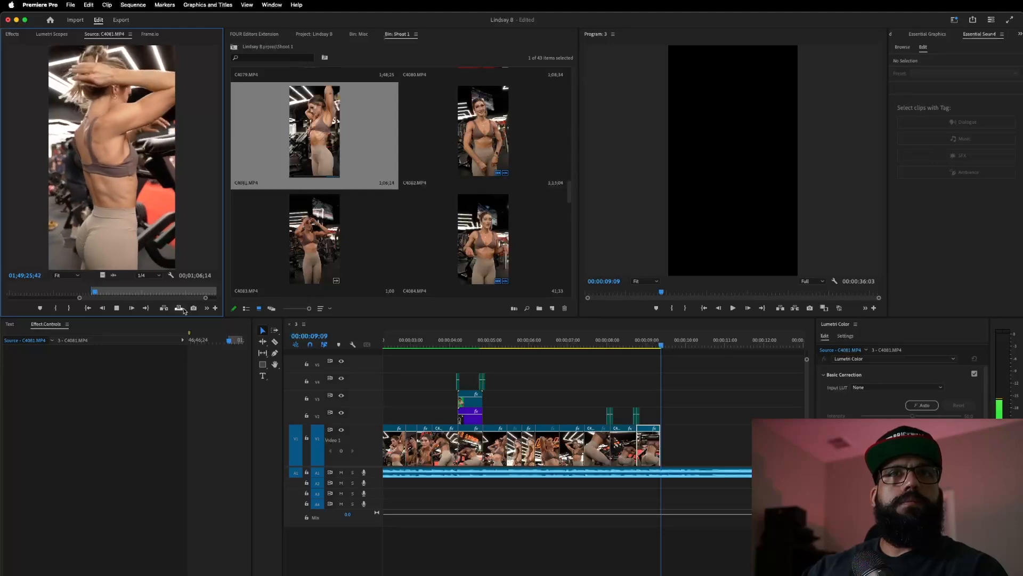
pyautogui.press('space')
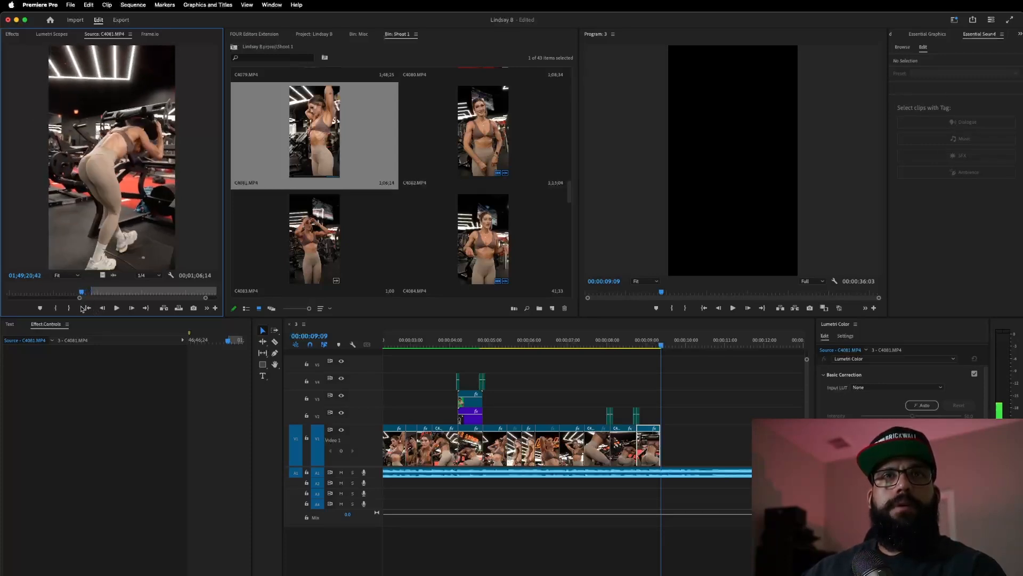
# - Mark In and Out around her adjusting her hair and add it after the last clip
pyautogui.moveTo(98, 304); pyautogui.dragTo(103, 302)
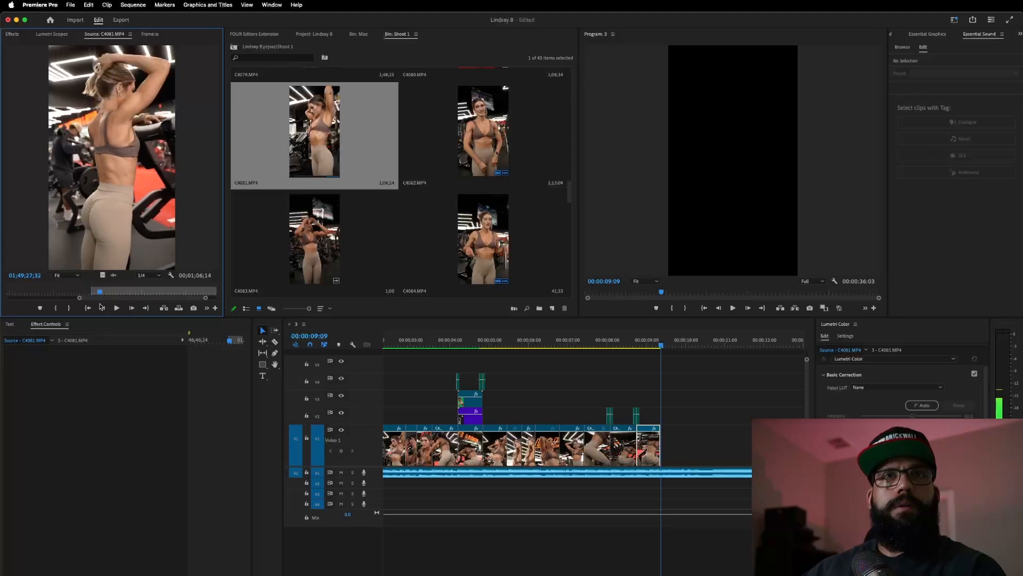
pyautogui.press('i')
pyautogui.press('space')
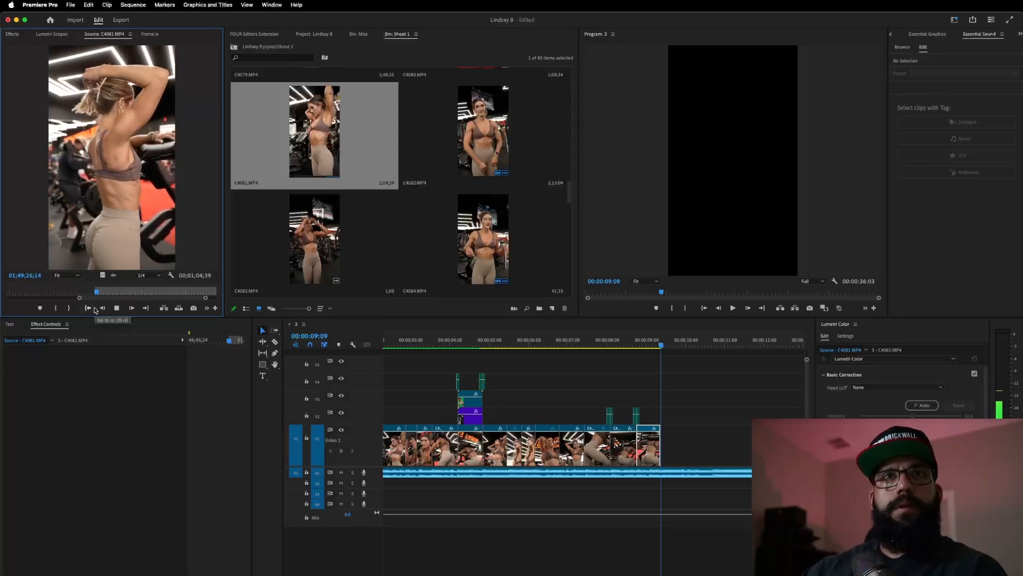
pyautogui.press('o')
pyautogui.press('space')
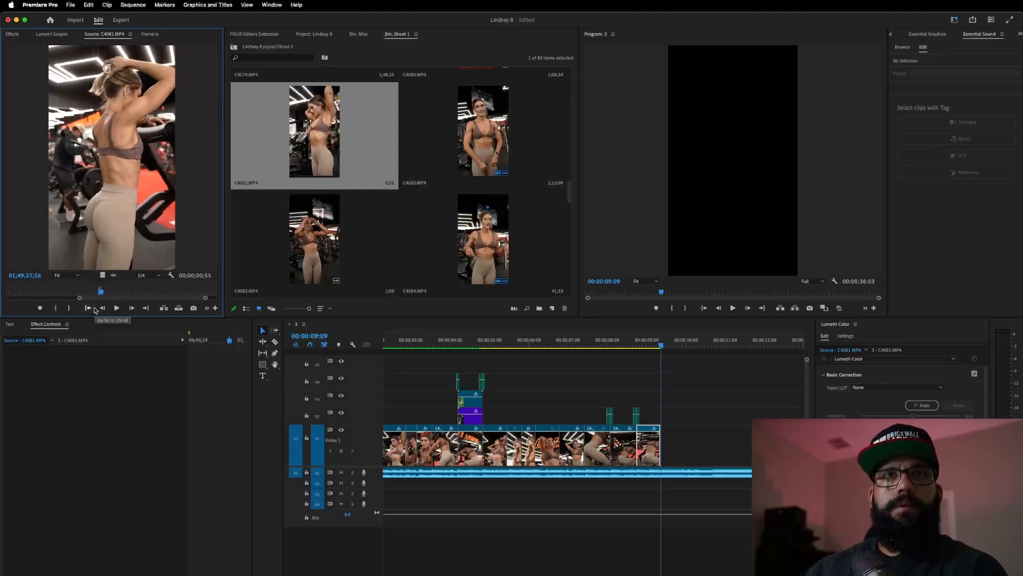
pyautogui.moveTo(103, 276); pyautogui.dragTo(670, 443)
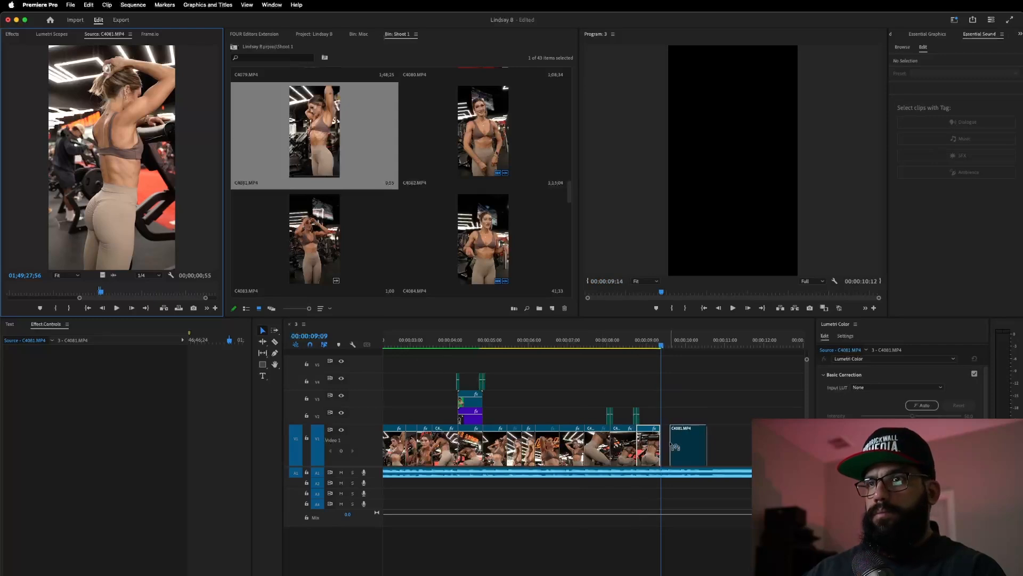
# - Review the ending, then mark In and Out around her smiling moment in the C4081 source
pyautogui.click(614, 345)
pyautogui.press('space')
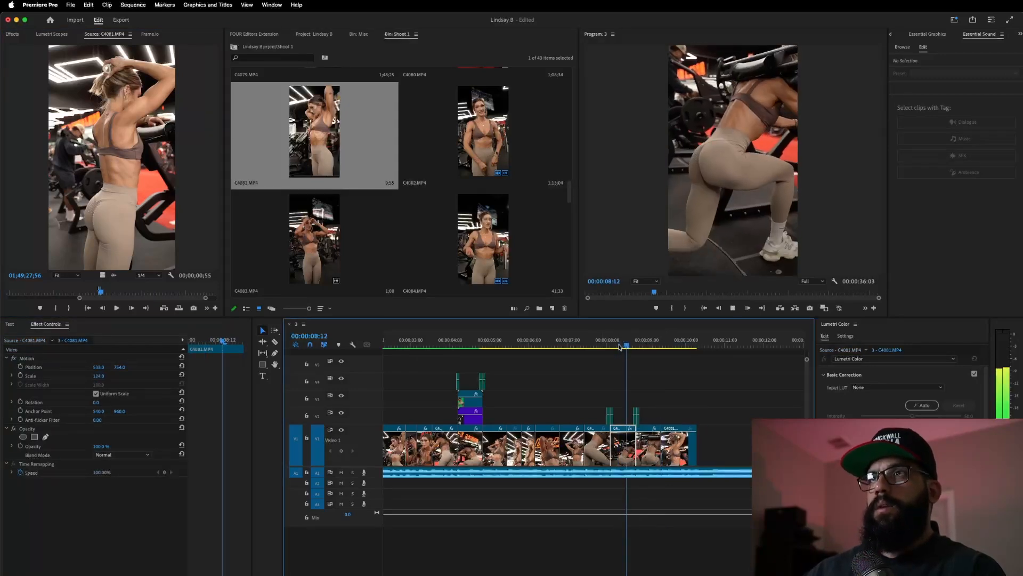
pyautogui.press('space')
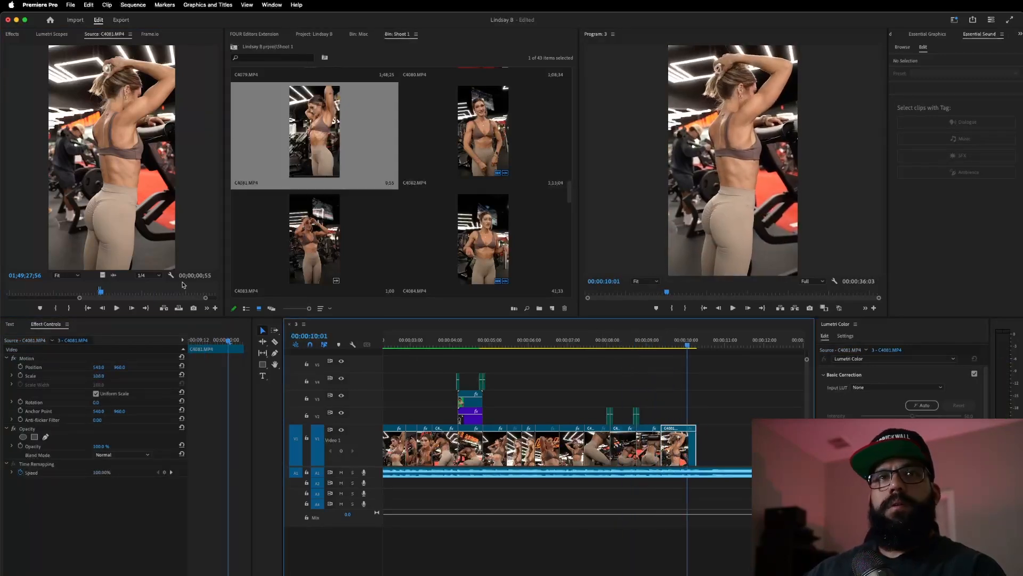
pyautogui.moveTo(102, 292); pyautogui.dragTo(105, 293)
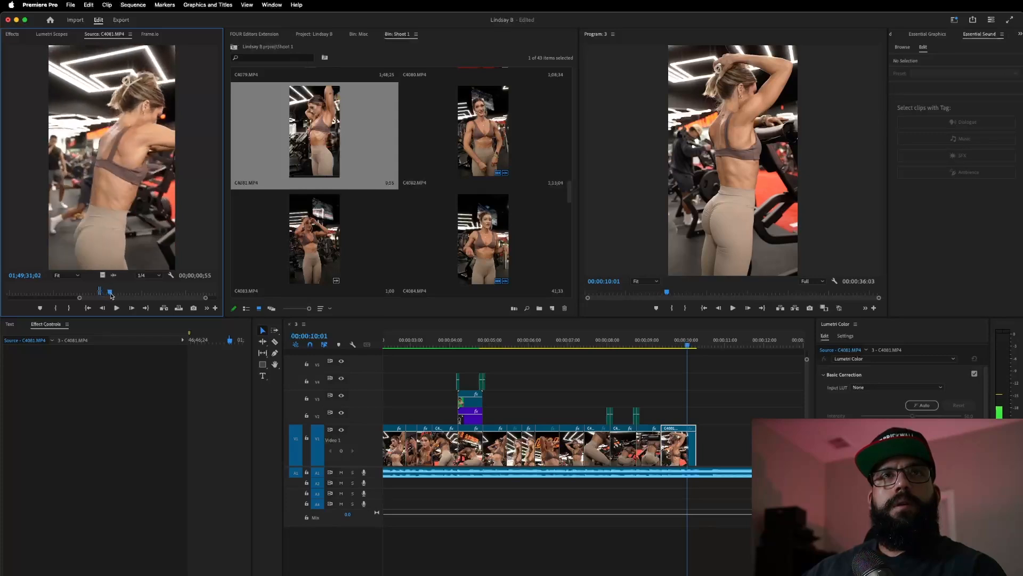
pyautogui.moveTo(122, 299); pyautogui.dragTo(134, 317)
pyautogui.press('j')
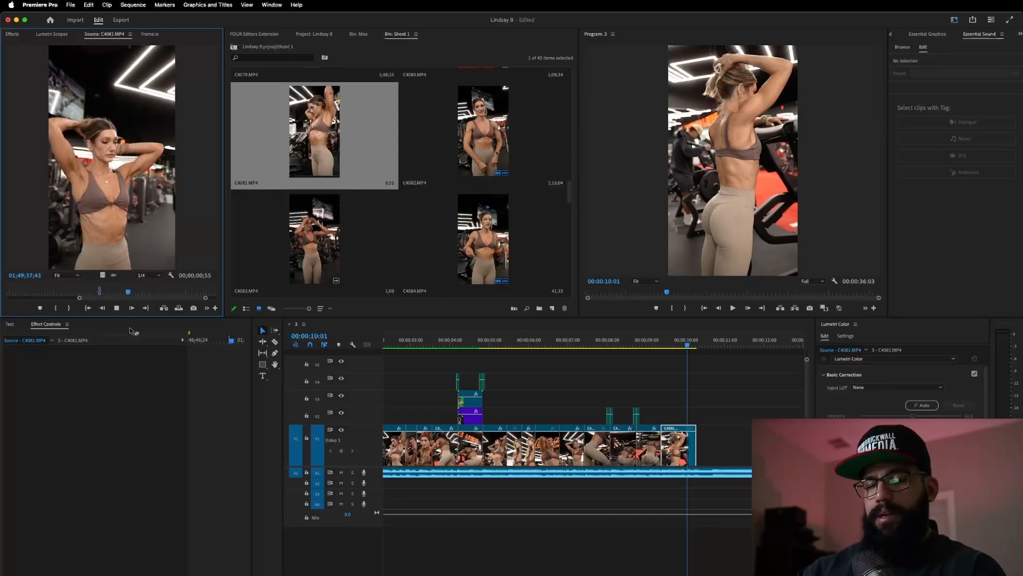
pyautogui.press('l')
pyautogui.press('i')
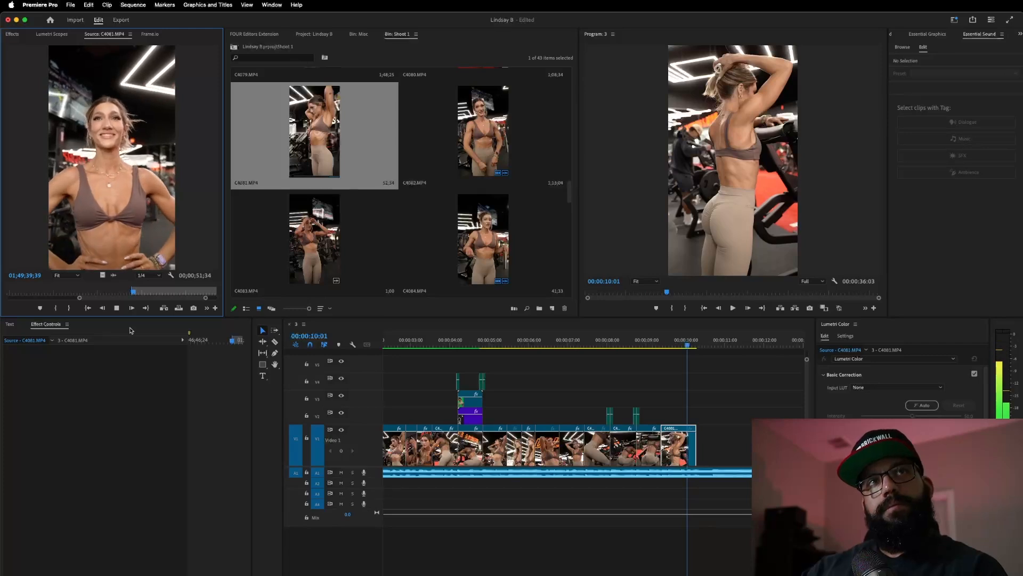
pyautogui.press('o')
pyautogui.press('k')
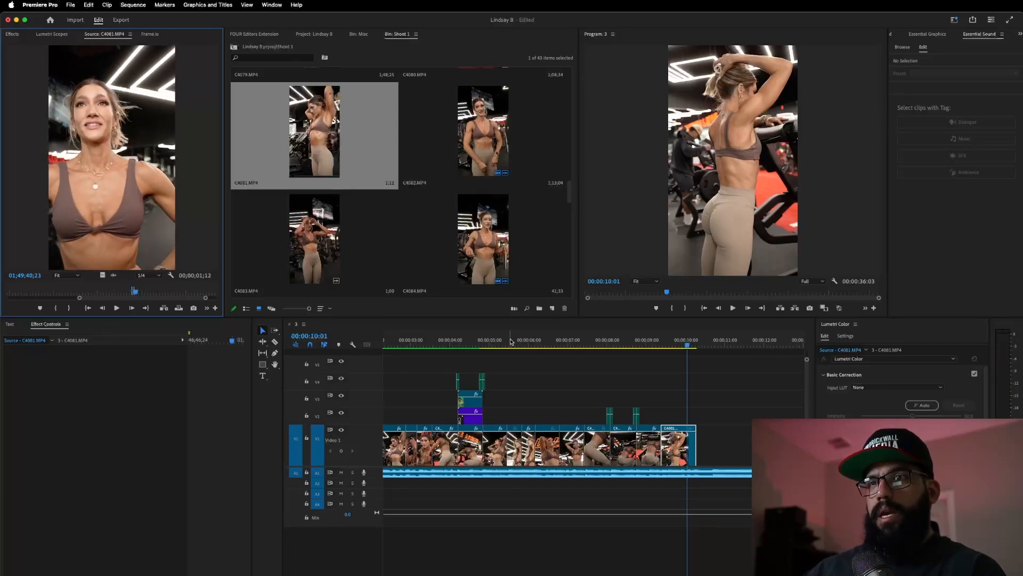
# - Delete the old final clip and drop the marked smiling section into the end gap
pyautogui.moveTo(580, 343); pyautogui.dragTo(668, 411)
pyautogui.press('Delete')
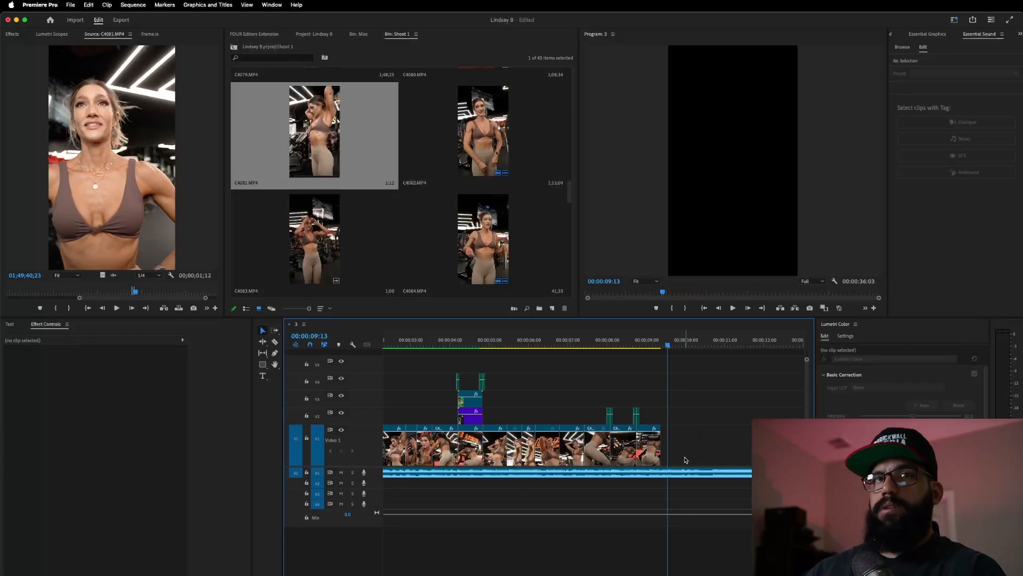
pyautogui.moveTo(101, 275); pyautogui.dragTo(670, 436)
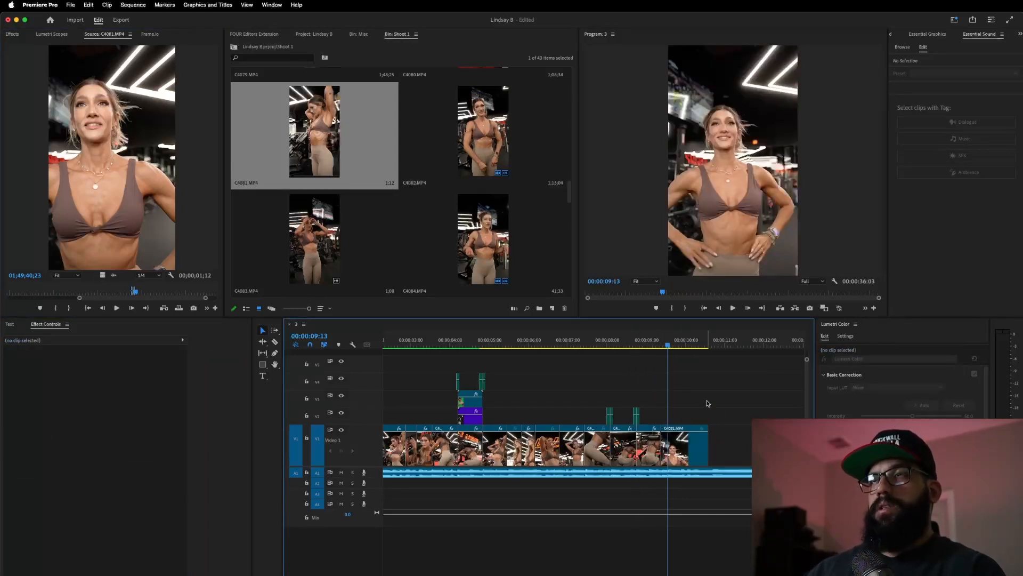
# - Enlarge the final smiling clip and shift it right and up in the Program monitor to centre her
pyautogui.click(685, 453)
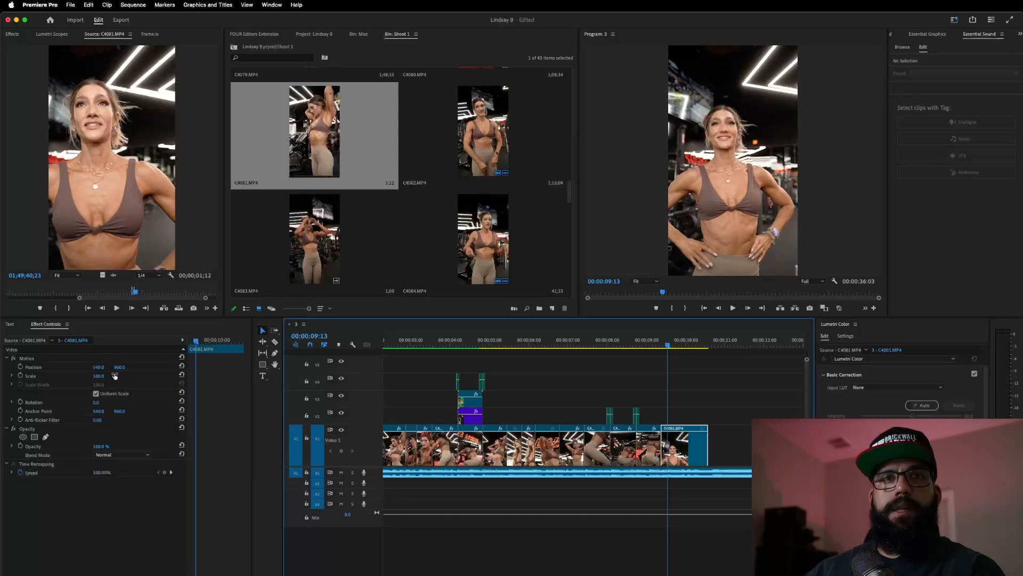
pyautogui.moveTo(98, 376); pyautogui.dragTo(104, 377)
pyautogui.click(73, 368)
pyautogui.moveTo(699, 230); pyautogui.dragTo(710, 216)
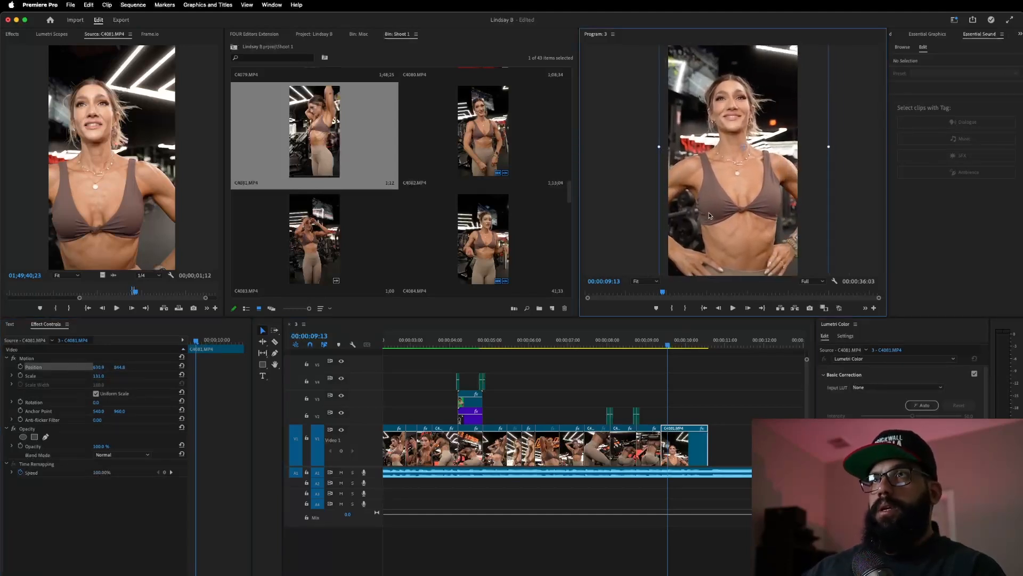
# - Play the source footage and the sequence from around eight seconds to check the framing
pyautogui.click(136, 293)
pyautogui.press('space')
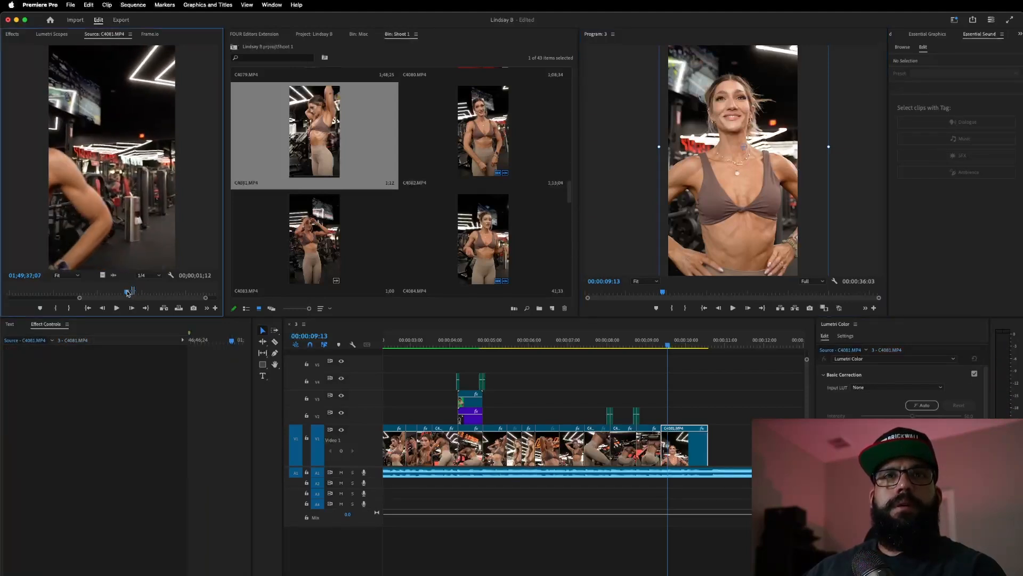
pyautogui.click(127, 292)
pyautogui.press('space')
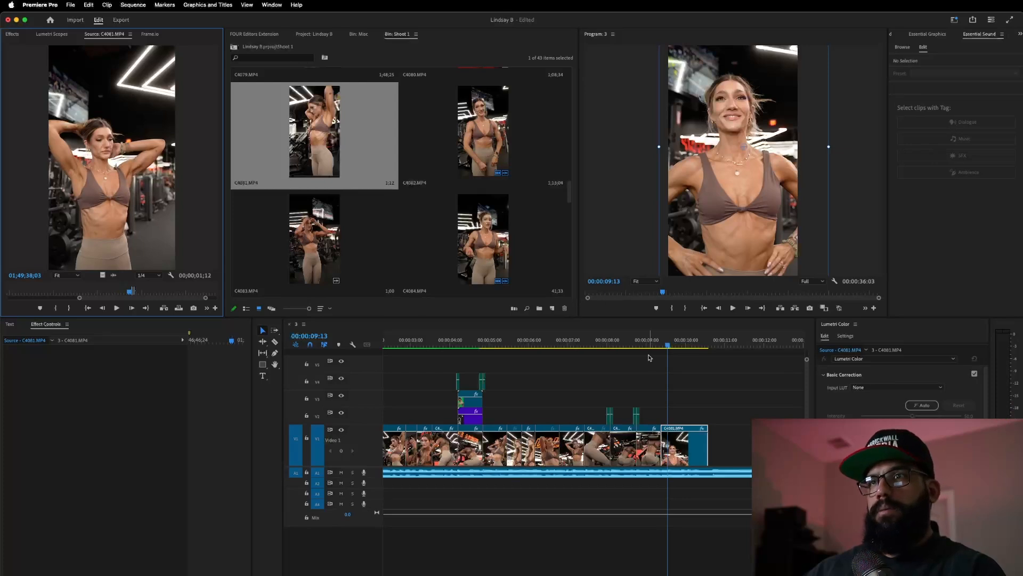
pyautogui.click(605, 343)
pyautogui.press('space')
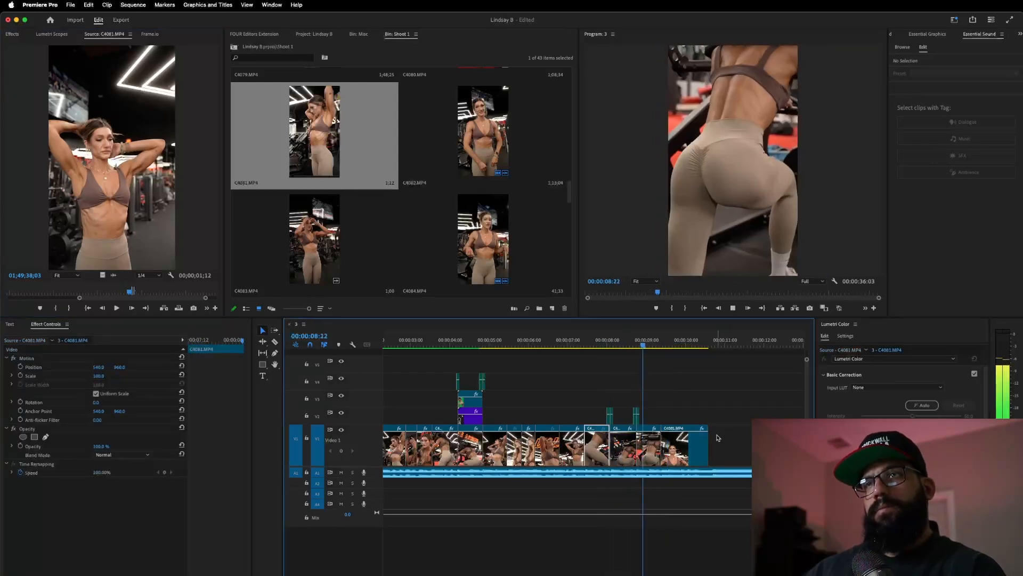
# - Rewatch the ending and open Speed/Duration for the final smiling clip
pyautogui.click(681, 435)
pyautogui.click(600, 341)
pyautogui.press('space')
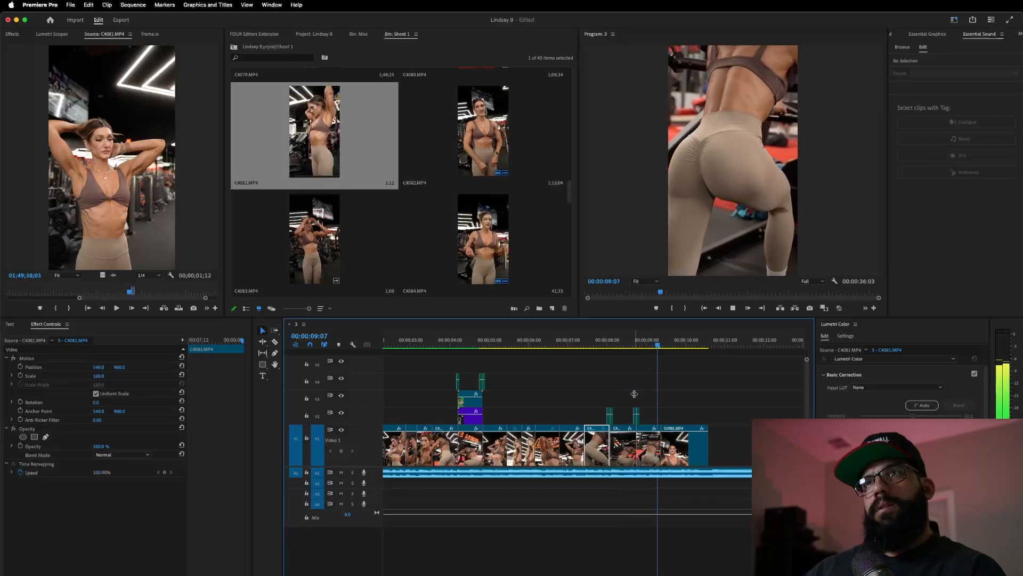
pyautogui.press('space')
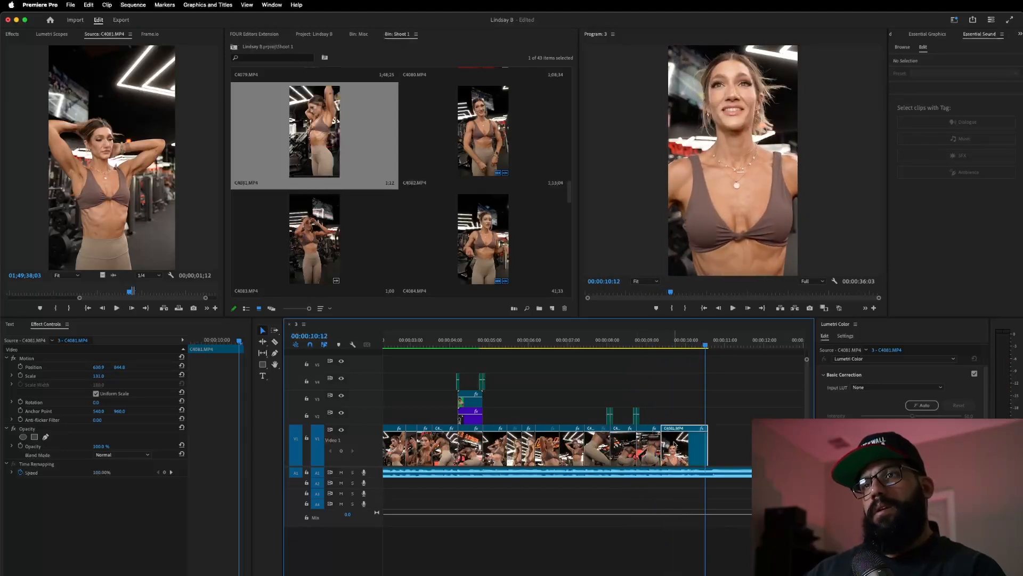
pyautogui.rightClick(674, 443)
pyautogui.click(709, 438)
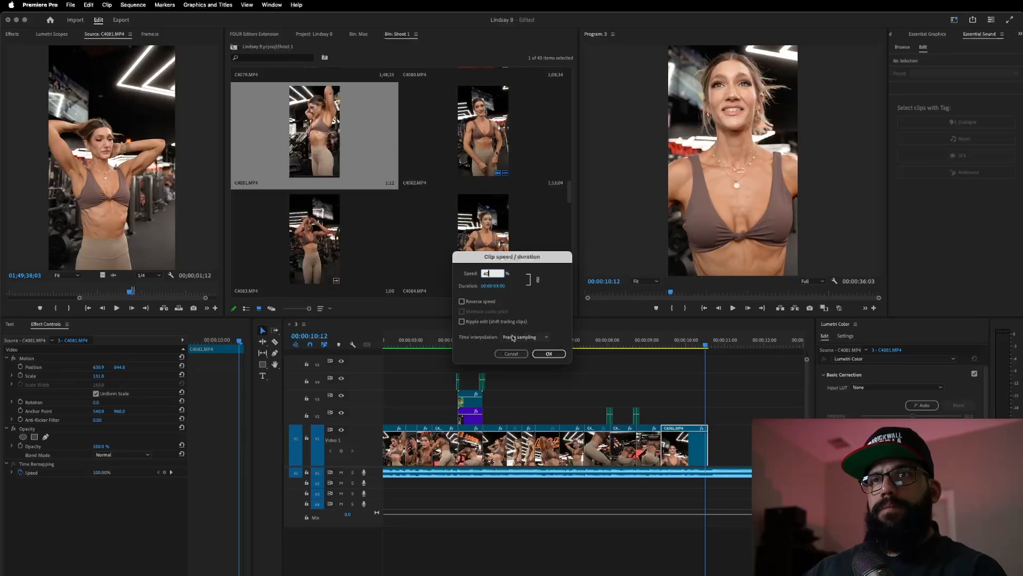
# - Slow the final smiling clip to 40% speed and preview the ending twice
pyautogui.click(548, 353)
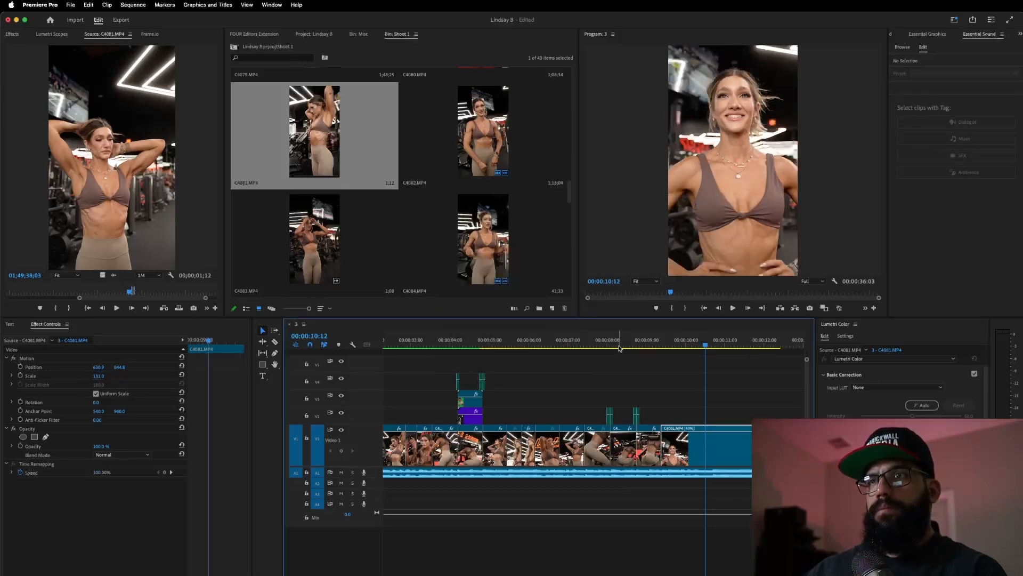
pyautogui.click(620, 347)
pyautogui.press('space')
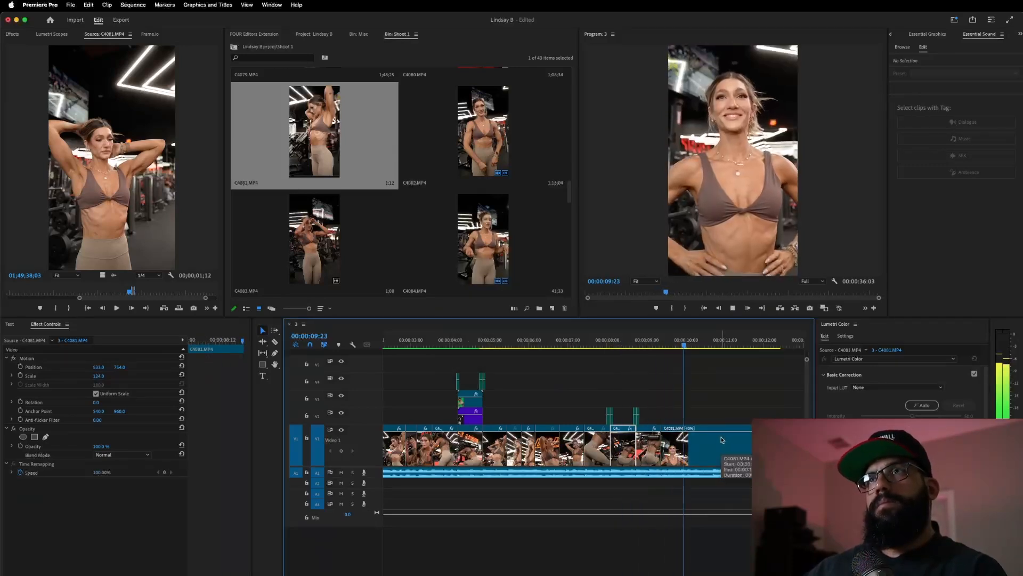
pyautogui.press('space')
pyautogui.click(639, 347)
pyautogui.press('space')
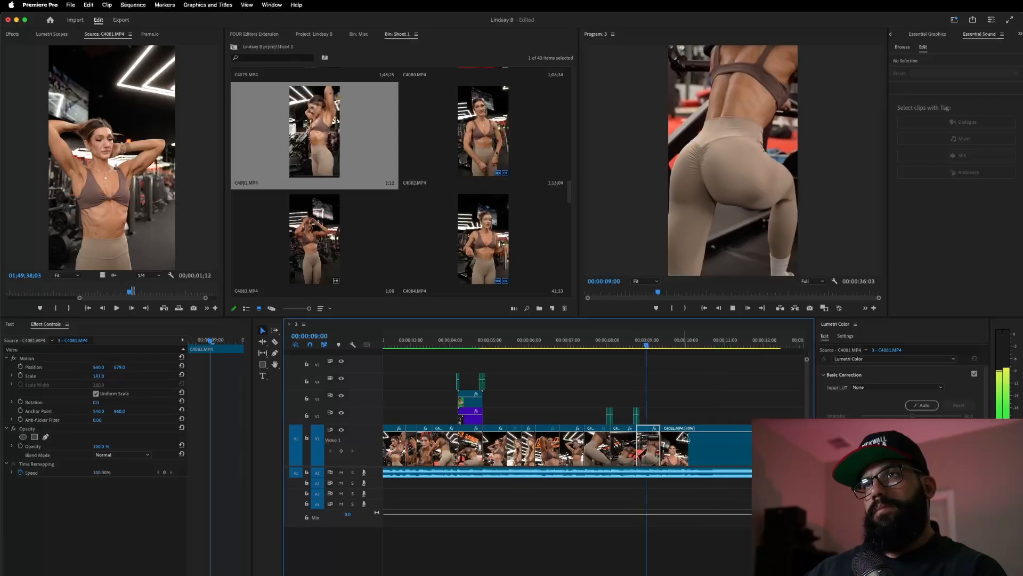
pyautogui.press('space')
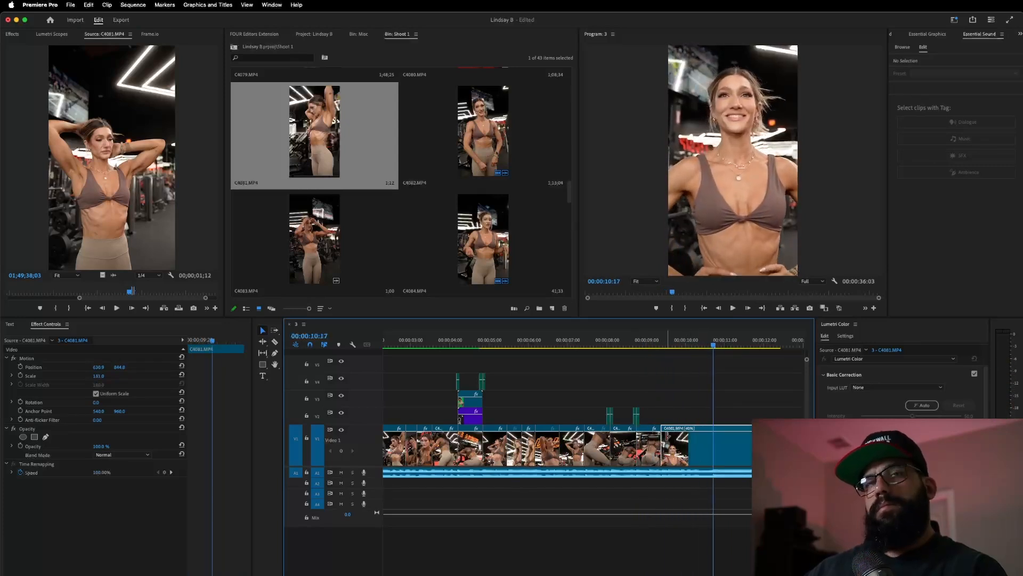
# - Undo an oversized scale, then enlarge the final clip slightly and raise it higher in frame
pyautogui.moveTo(99, 377); pyautogui.dragTo(130, 376)
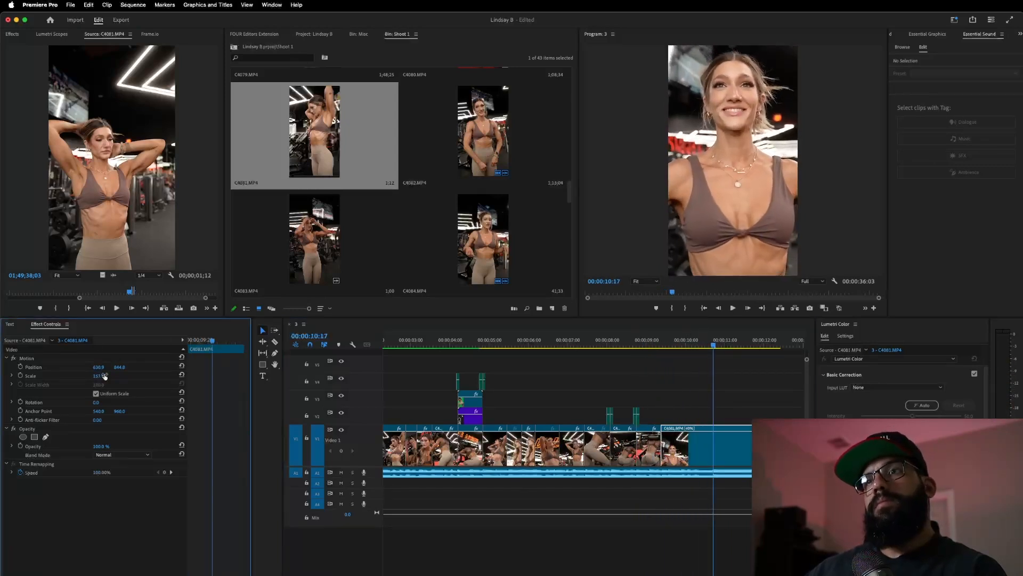
pyautogui.press('super+z')
pyautogui.press('super+z')
pyautogui.click(693, 344)
pyautogui.moveTo(102, 380); pyautogui.dragTo(104, 366)
pyautogui.click(625, 345)
pyautogui.press('space')
# - Preview clips C4082 and C4085 from the shoot bin in the Source Monitor
pyautogui.scroll(-3, 643, 374)
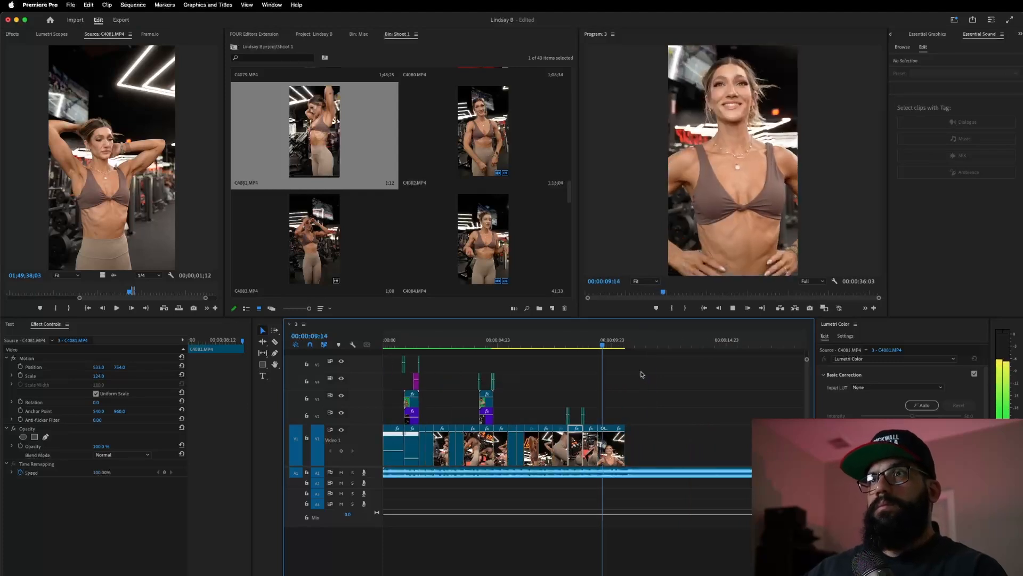
pyautogui.press('space')
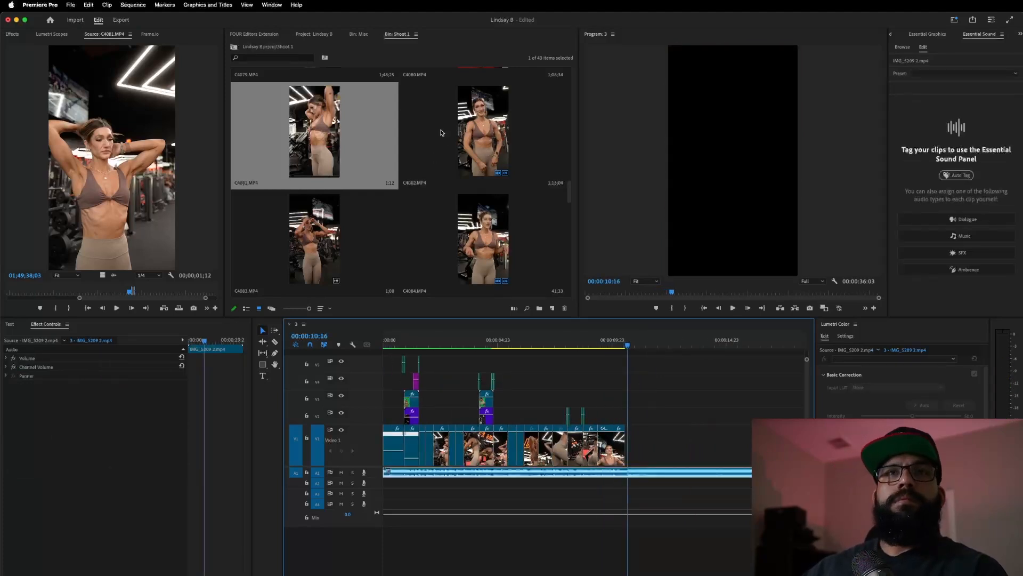
pyautogui.moveTo(140, 292); pyautogui.dragTo(214, 294)
pyautogui.doubleClick(468, 141)
pyautogui.press('space')
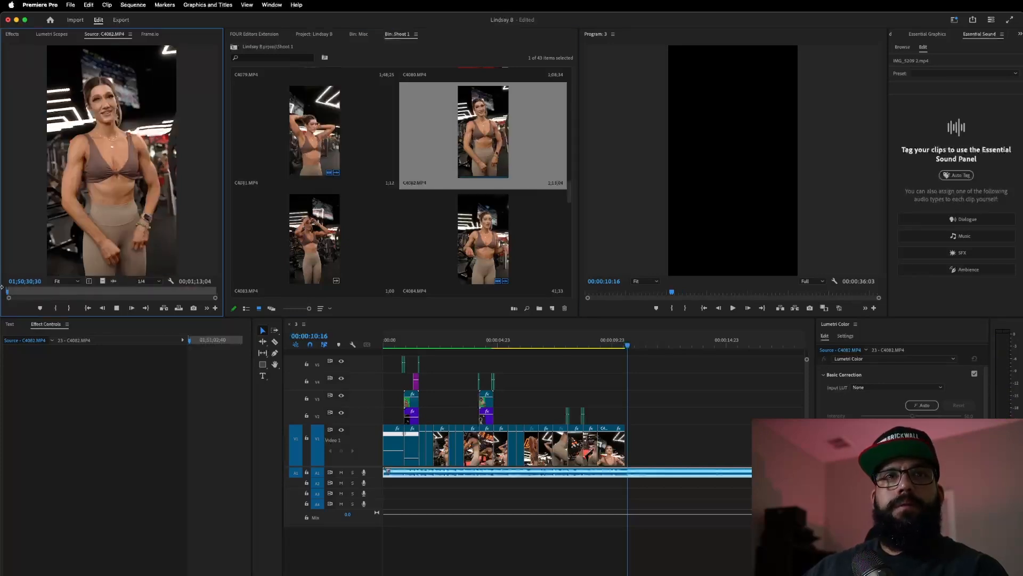
pyautogui.press('space')
pyautogui.scroll(-2, 468, 141)
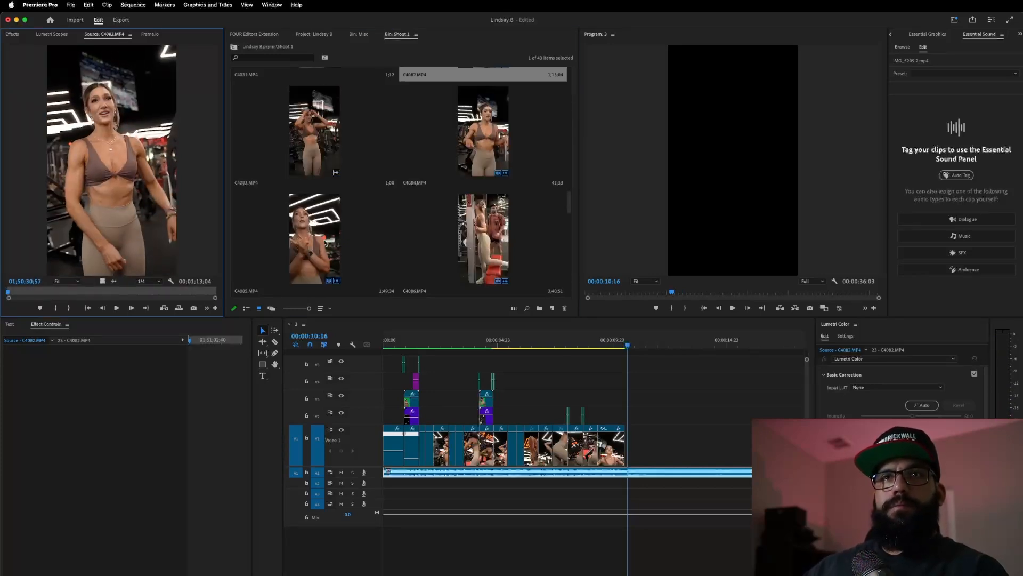
pyautogui.doubleClick(302, 249)
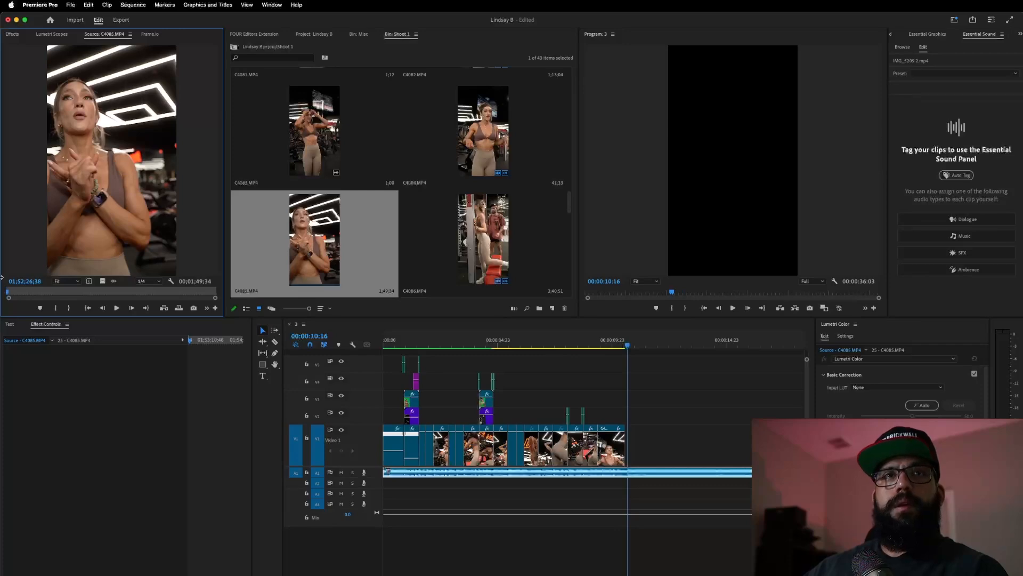
pyautogui.click(111, 290)
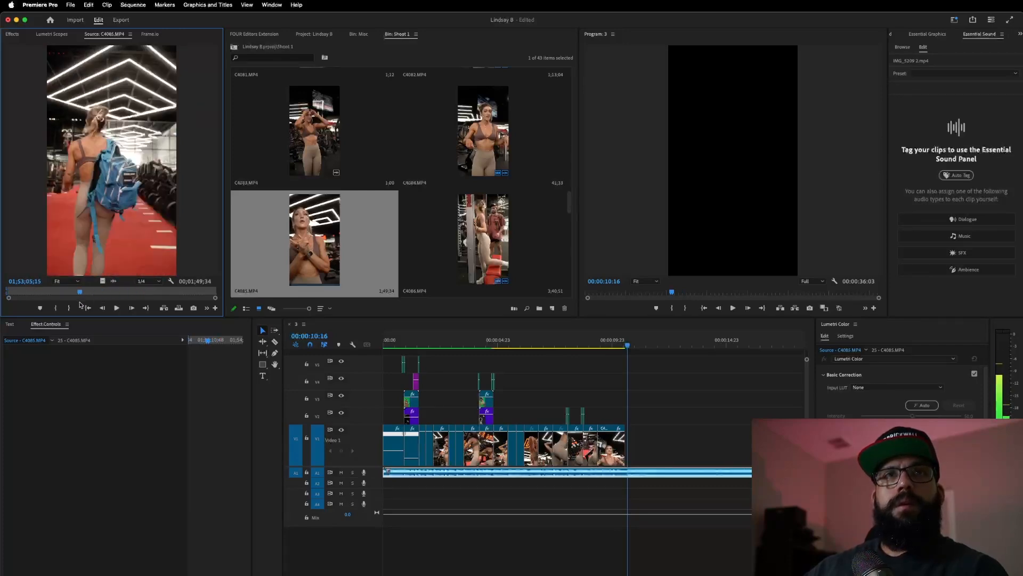
pyautogui.moveTo(23, 314); pyautogui.dragTo(149, 305)
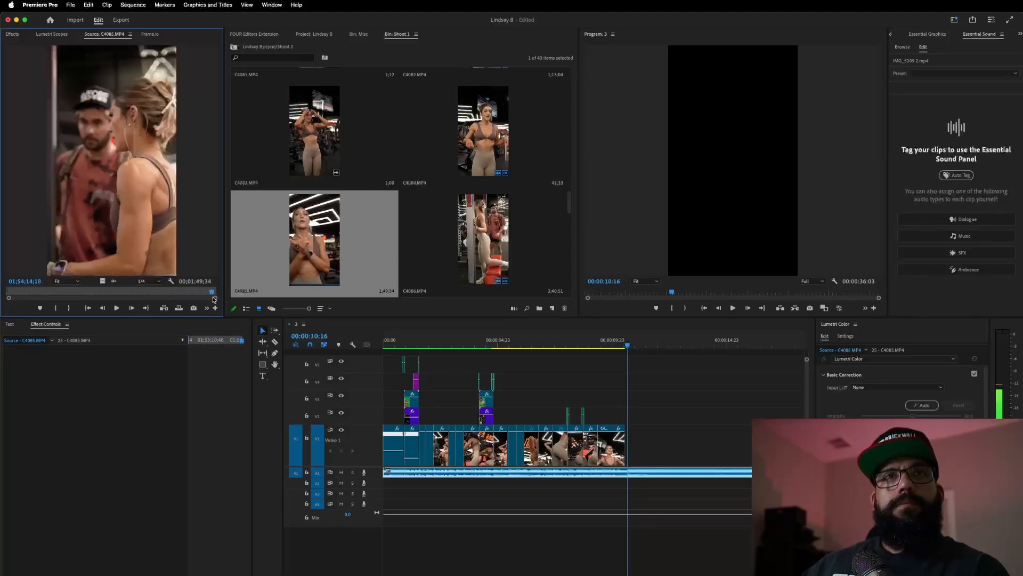
# - Load C4086 and mark a 00;00;01;27-long In/Out section in it
pyautogui.doubleClick(506, 216)
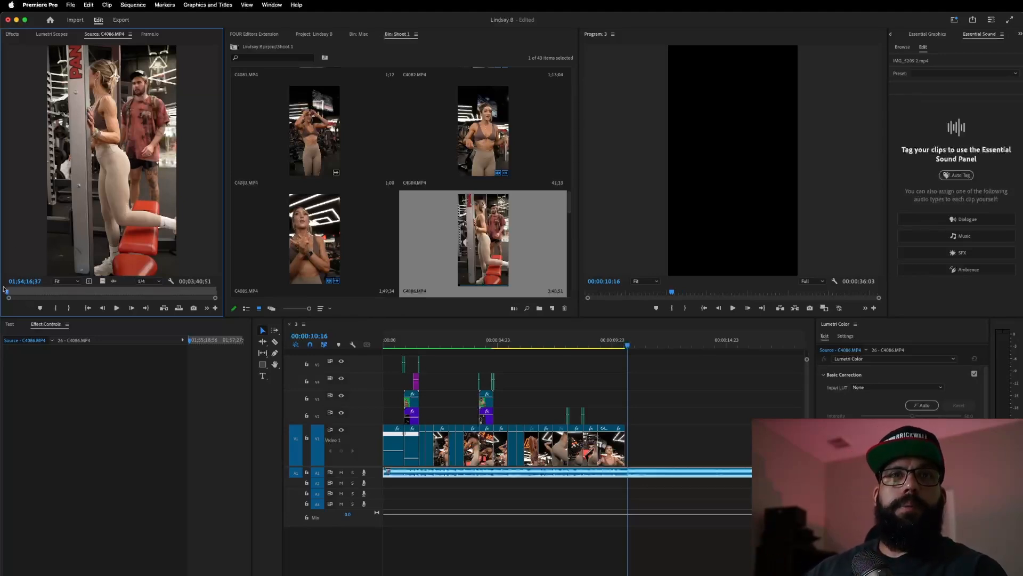
pyautogui.moveTo(8, 294); pyautogui.dragTo(17, 305)
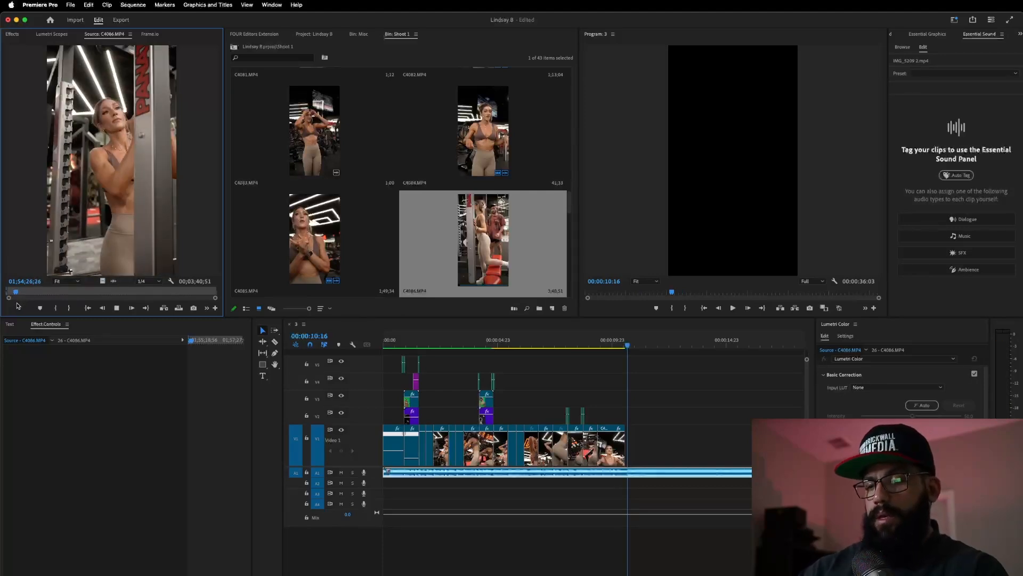
pyautogui.press('i')
pyautogui.press('space')
pyautogui.press('o')
pyautogui.press('space')
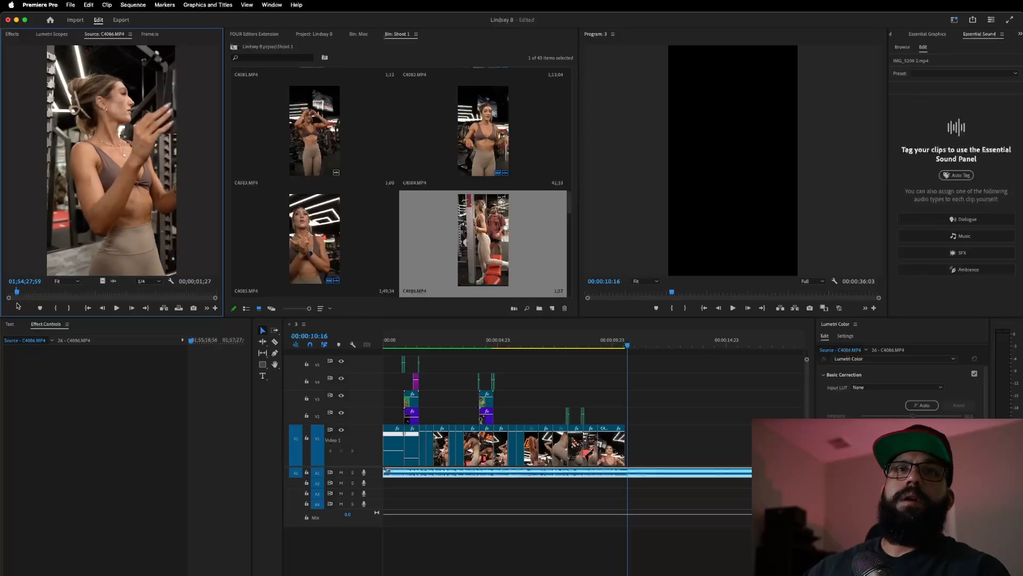
# - Place the marked C4086 section on the track above the main video and review from about 8 seconds
pyautogui.moveTo(103, 283); pyautogui.dragTo(606, 419)
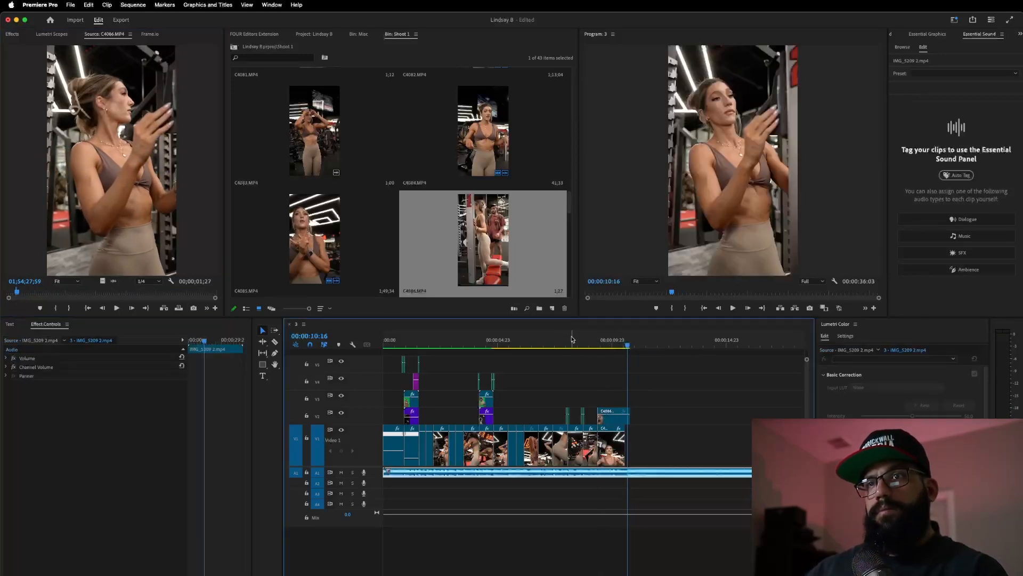
pyautogui.click(573, 342)
pyautogui.press('space')
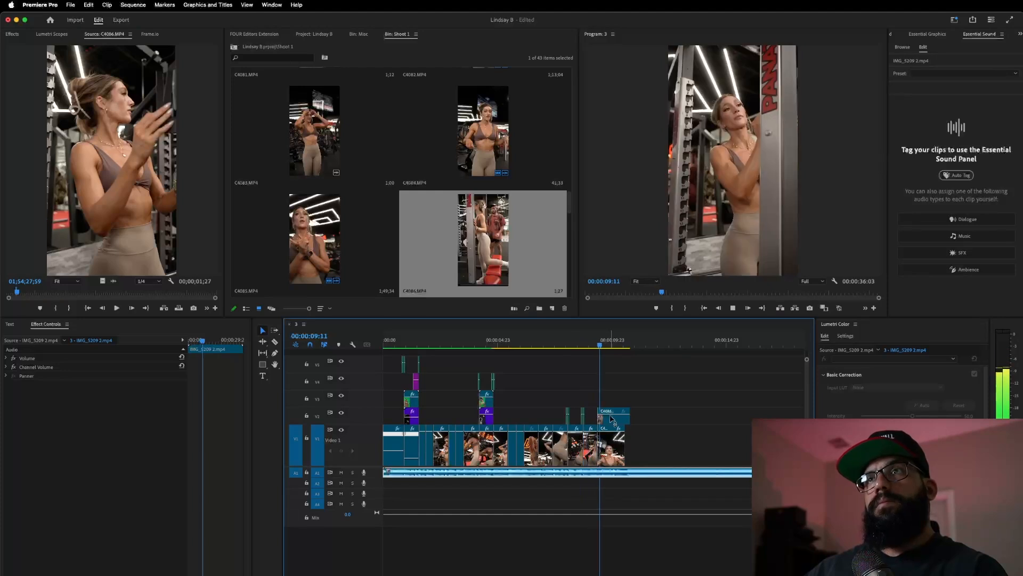
pyautogui.press('space')
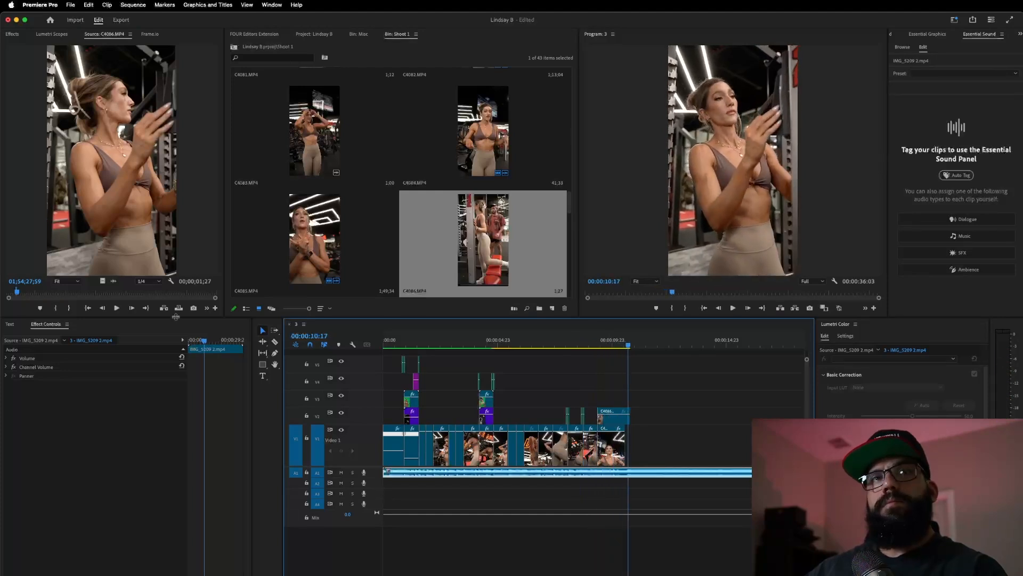
# - Review the C4086 source footage and set a new In point for the next shot
pyautogui.moveTo(16, 292); pyautogui.dragTo(24, 293)
pyautogui.press('space')
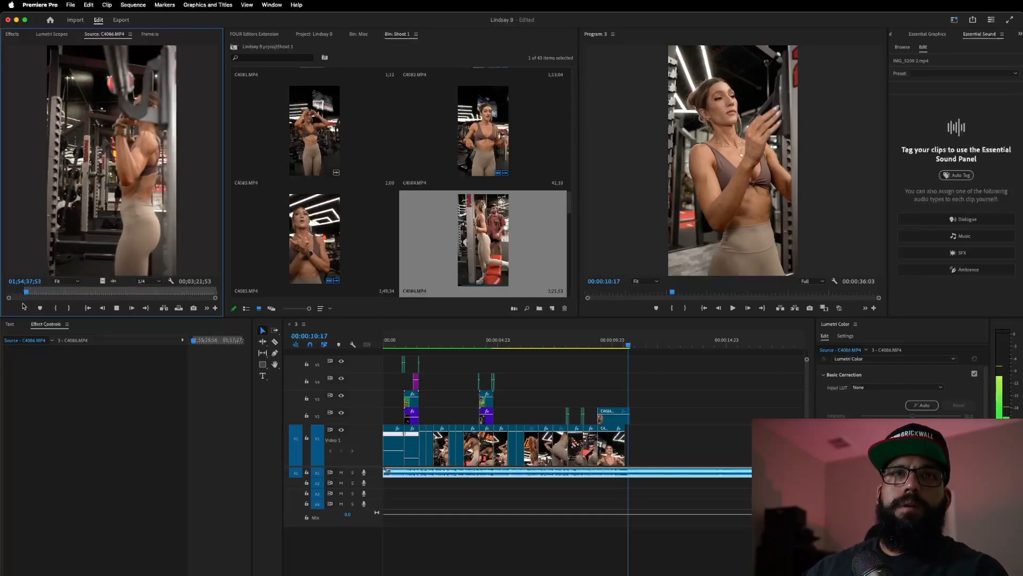
pyautogui.press('space')
pyautogui.moveTo(26, 292); pyautogui.dragTo(29, 295)
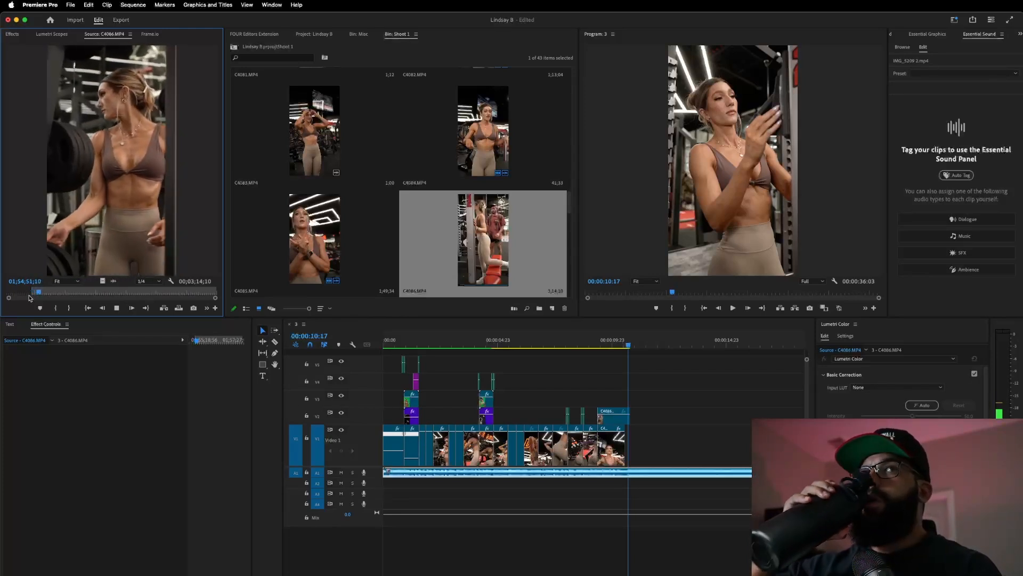
pyautogui.press('space')
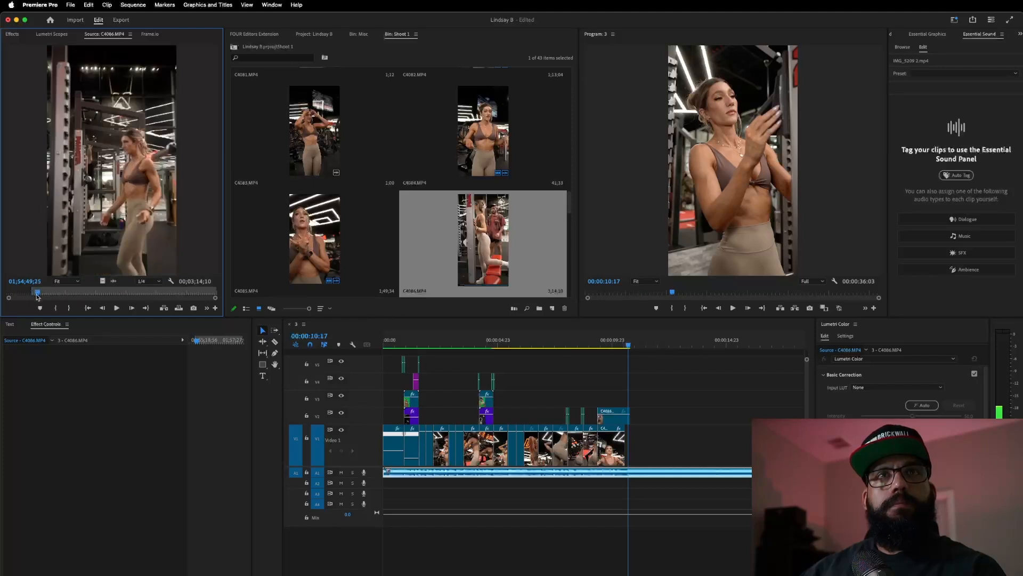
pyautogui.press('i')
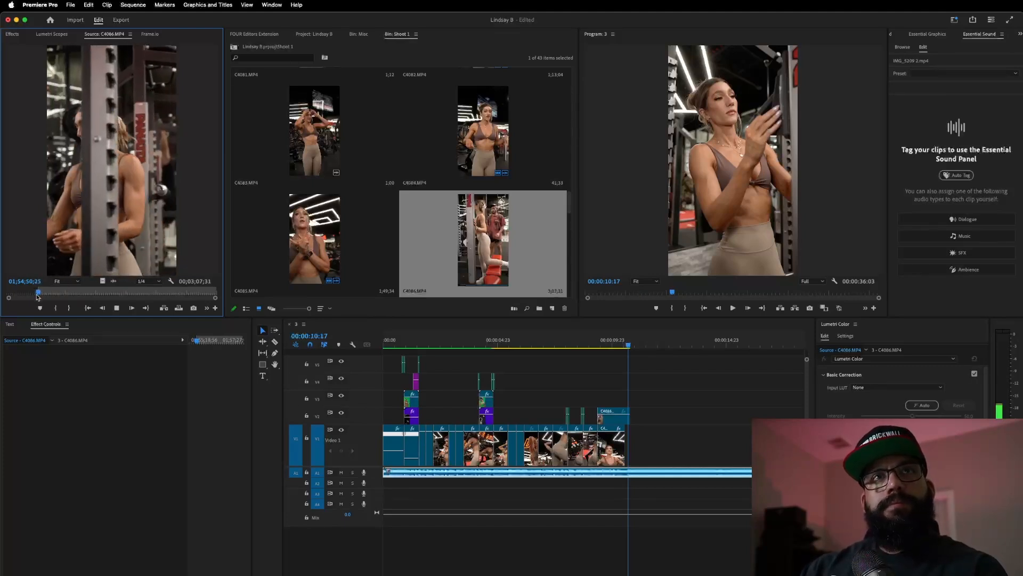
pyautogui.press('i')
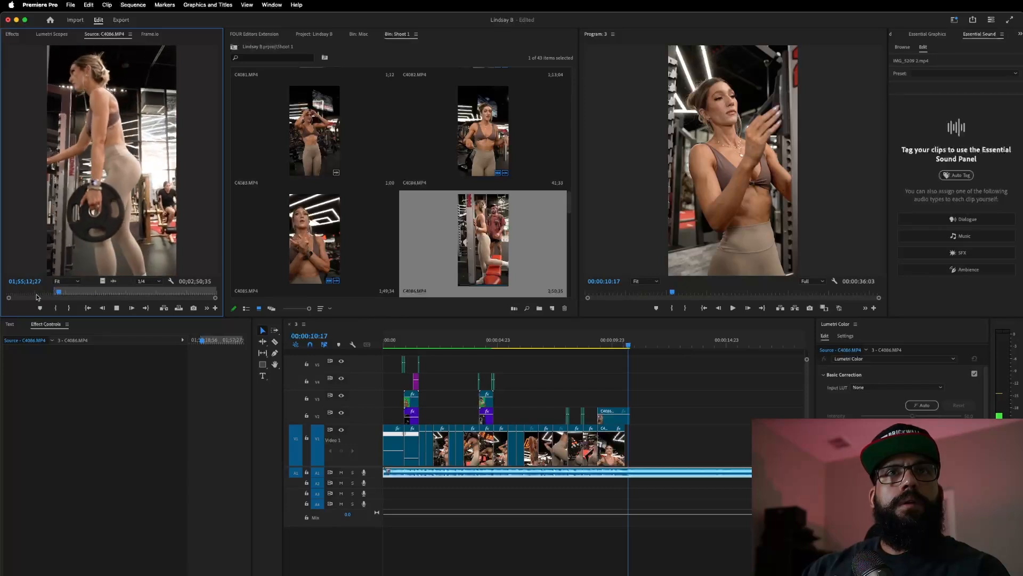
pyautogui.press('space')
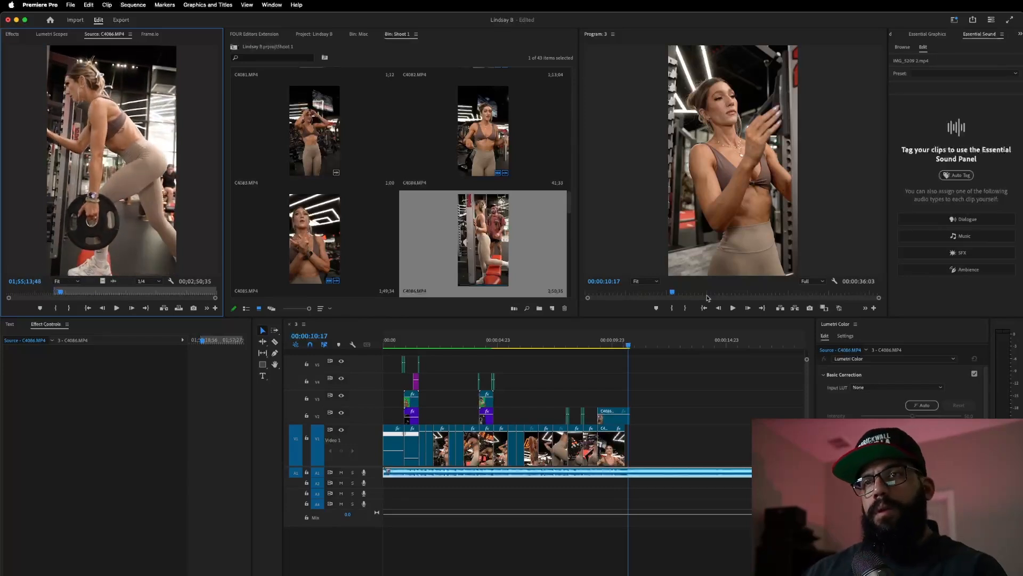
# - Move the C4086 clip from V2 down into V1 at the sequence end
pyautogui.moveTo(608, 422); pyautogui.dragTo(637, 438)
pyautogui.click(589, 338)
pyautogui.moveTo(589, 338); pyautogui.dragTo(625, 361)
pyautogui.click(590, 340)
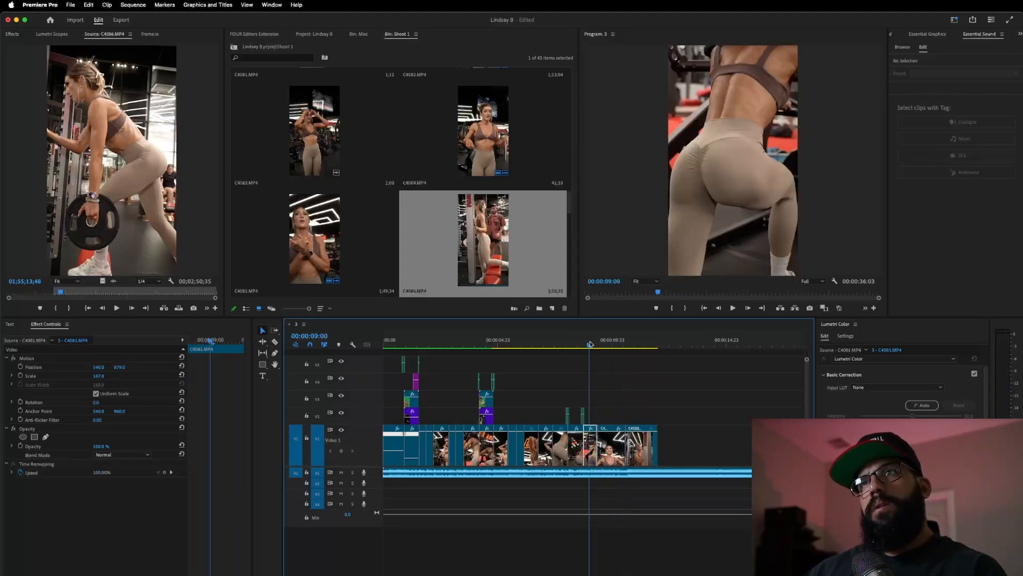
pyautogui.press('space')
# - Slide the last C4086 clip 13 frames earlier and replay the sequence ending
pyautogui.press('space')
pyautogui.moveTo(650, 451); pyautogui.dragTo(629, 456)
pyautogui.click(593, 340)
pyautogui.press('space')
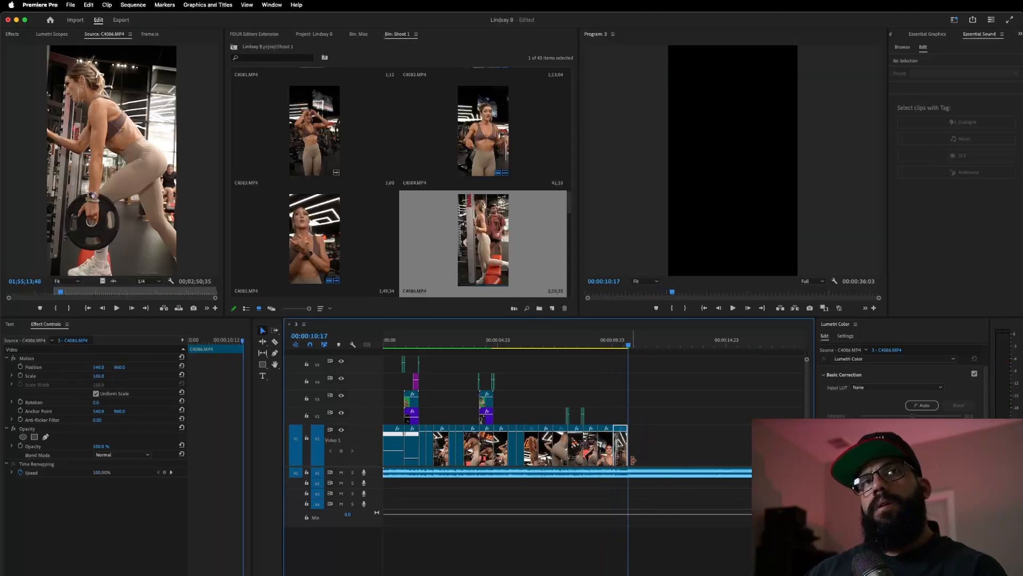
pyautogui.moveTo(41, 296); pyautogui.dragTo(40, 297)
pyautogui.press('space')
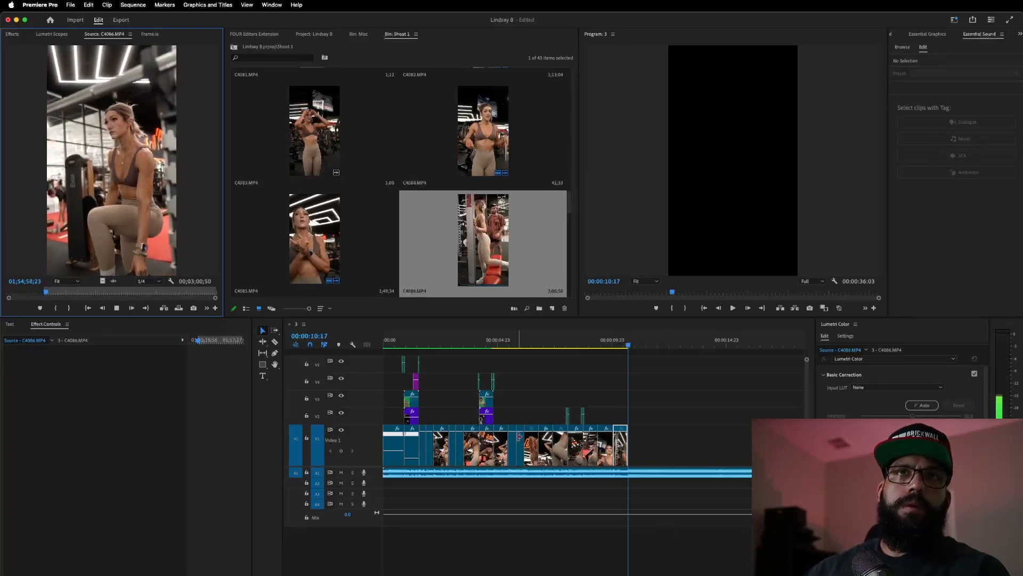
pyautogui.press('space')
pyautogui.click(581, 349)
pyautogui.press('space')
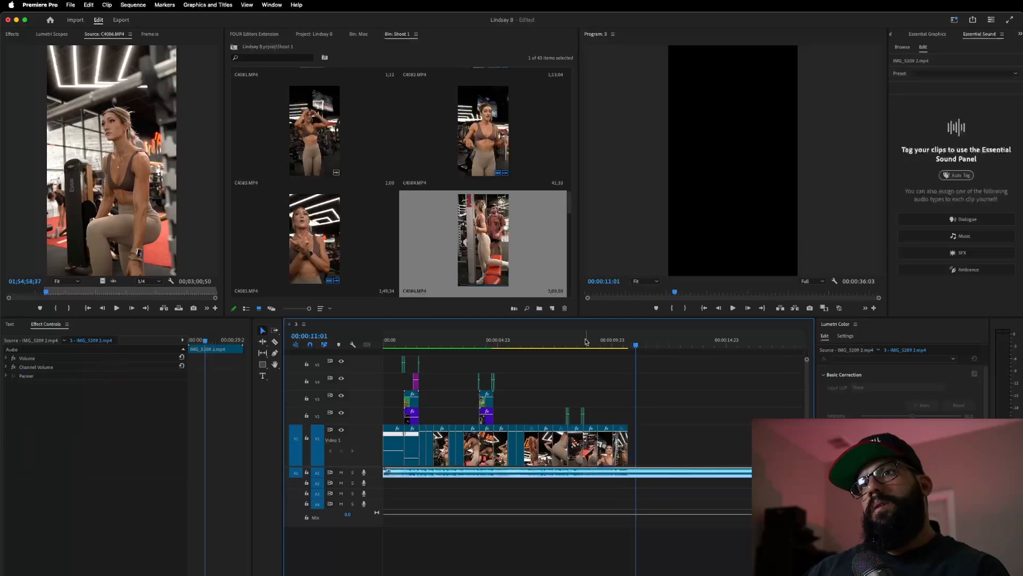
pyautogui.click(619, 345)
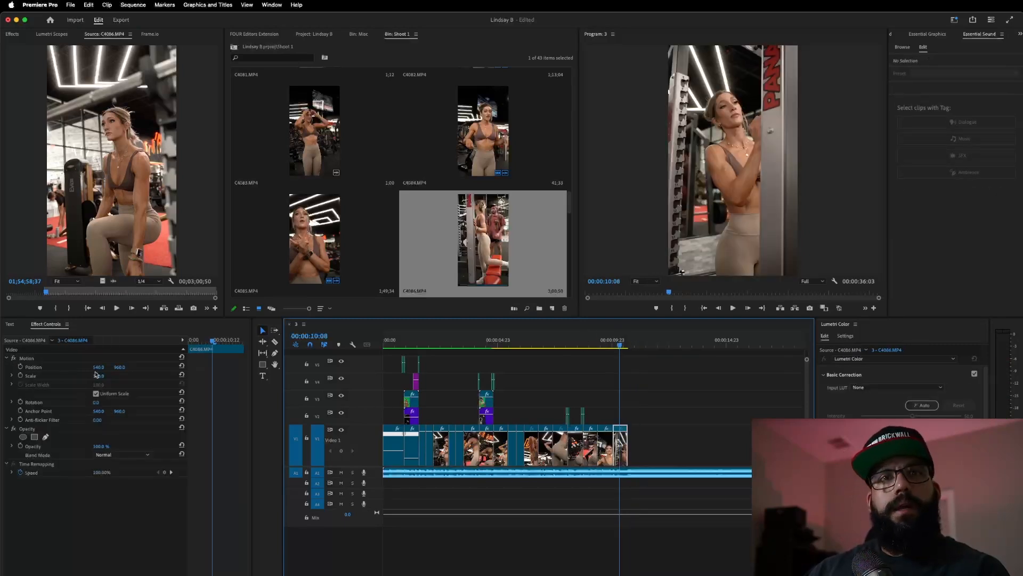
# - Scale the last clip up to about 136% and replay the sequence end
pyautogui.moveTo(104, 379); pyautogui.dragTo(123, 379)
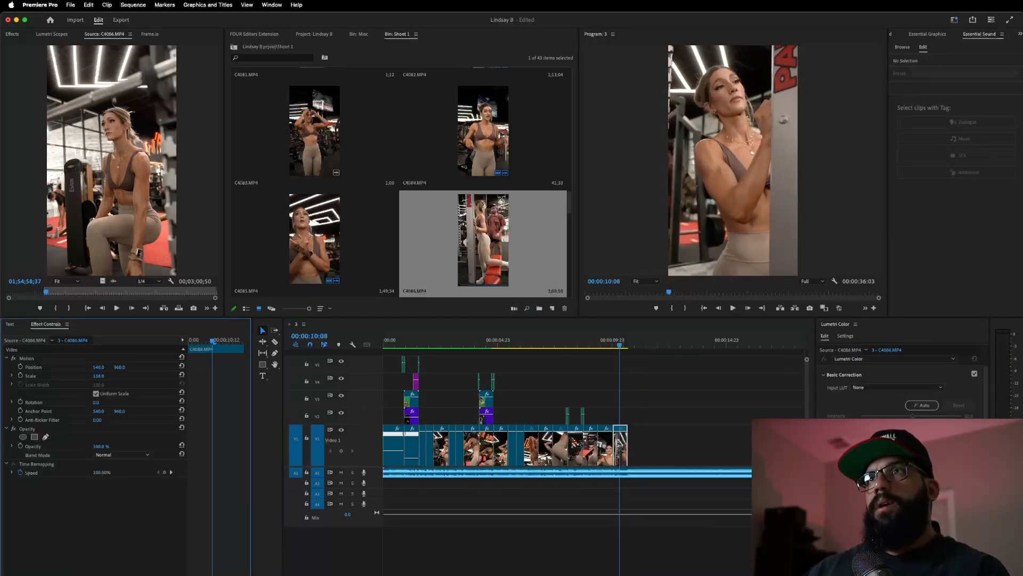
pyautogui.click(557, 343)
pyautogui.press('space')
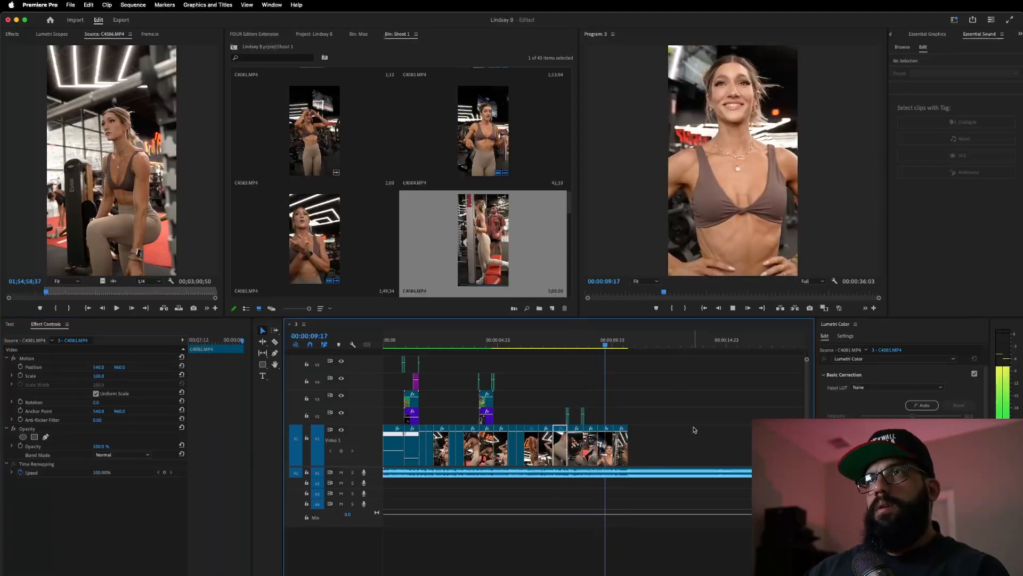
pyautogui.click(582, 343)
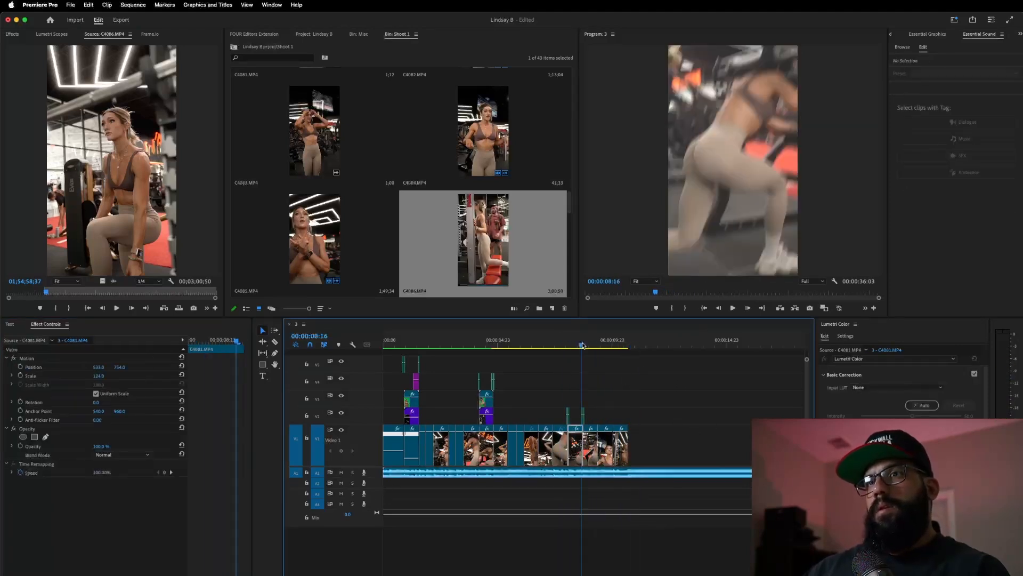
pyautogui.press('space')
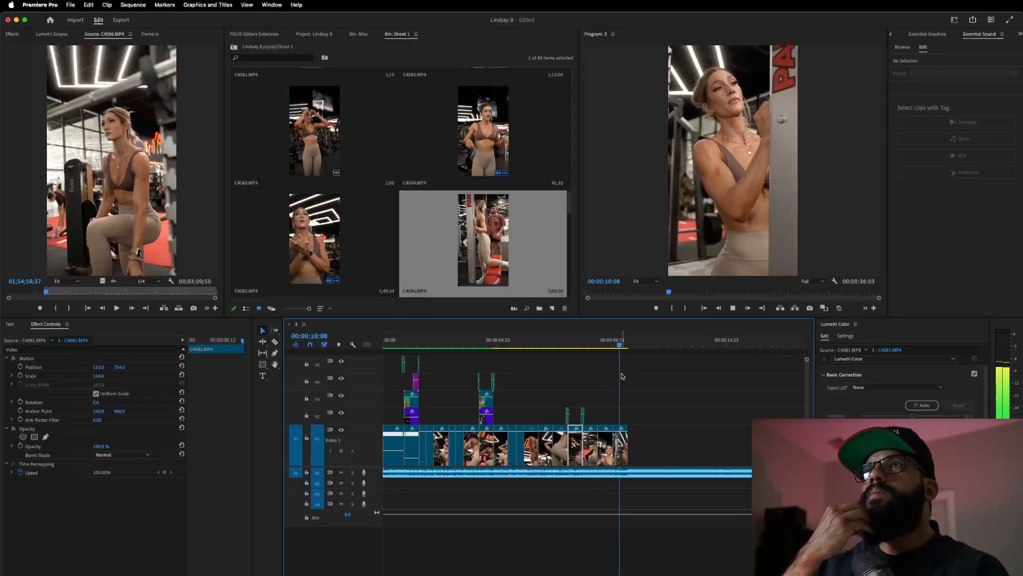
pyautogui.press('space')
# - Review the ending from the lunge clip and skim forward through the C4086 source
pyautogui.moveTo(603, 344); pyautogui.dragTo(576, 385)
pyautogui.press('space')
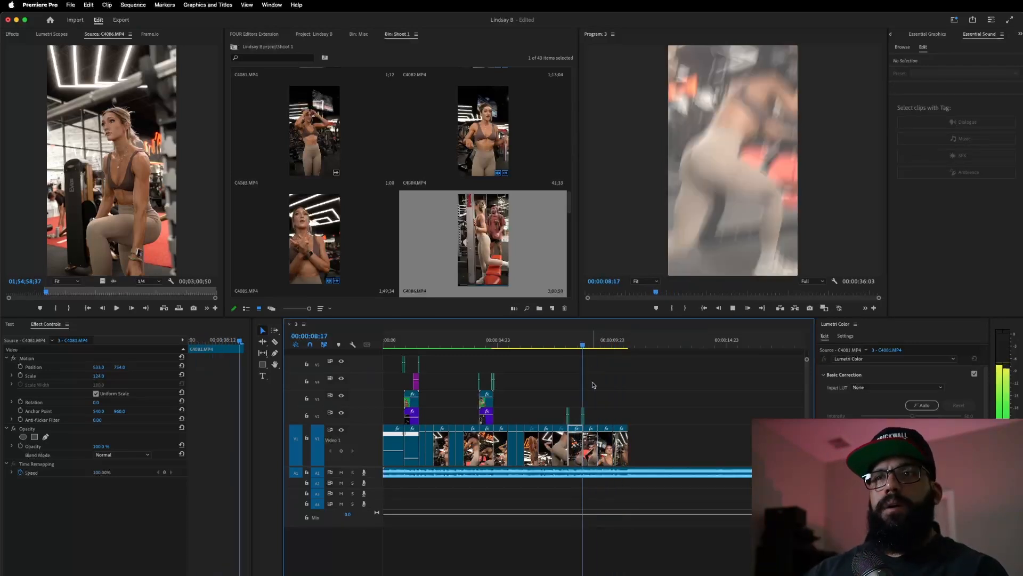
pyautogui.press('space')
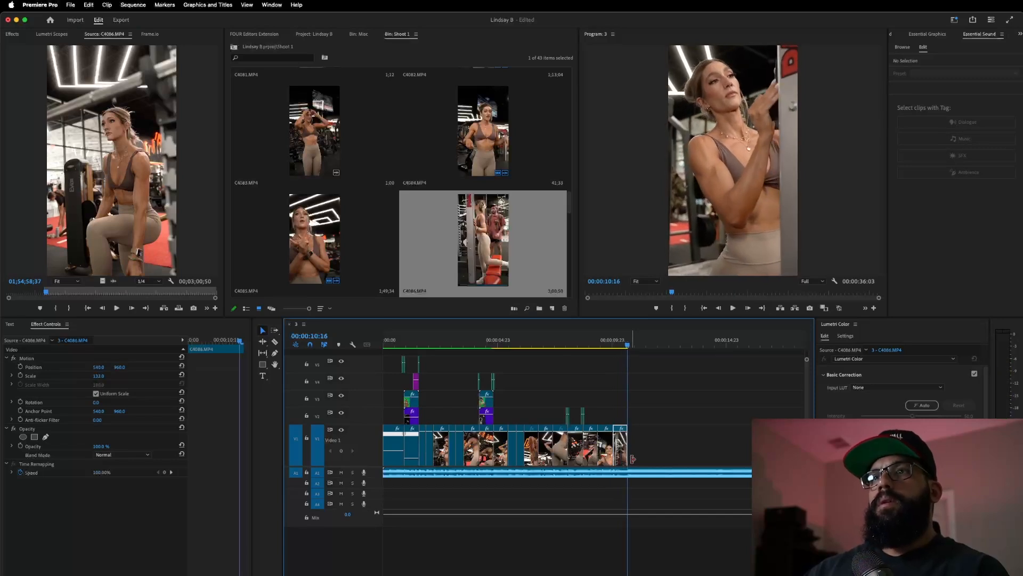
pyautogui.moveTo(47, 291); pyautogui.dragTo(63, 298)
pyautogui.press('space')
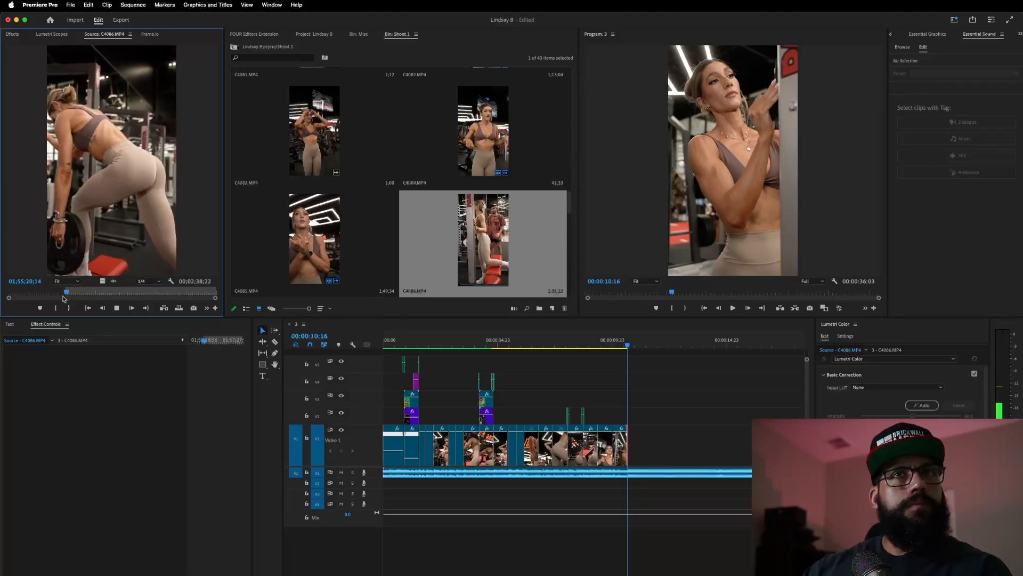
# - Mark an Out point in C4086, add its video after the last V1 clip, and trim its end to the playhead
pyautogui.press('o')
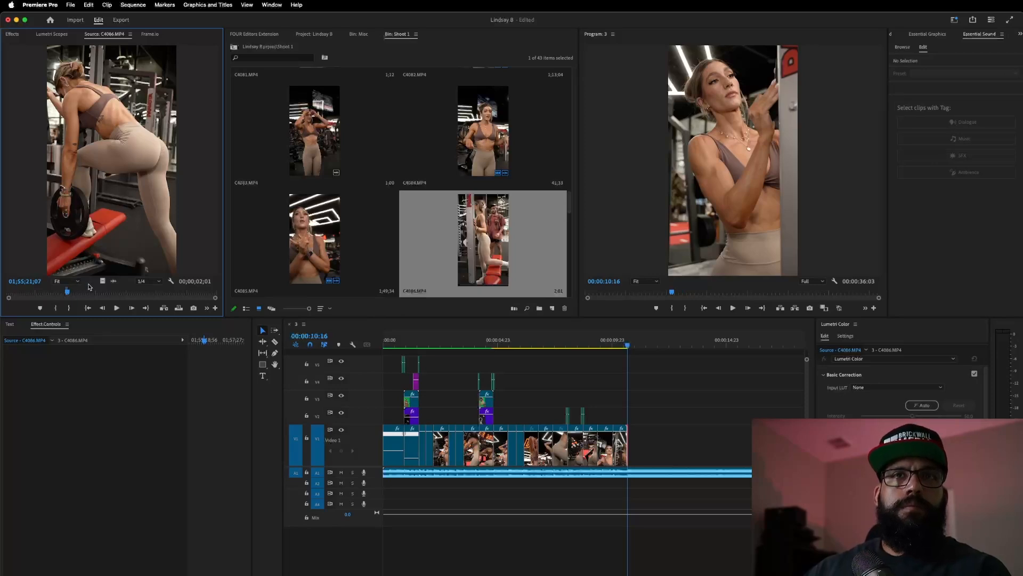
pyautogui.moveTo(101, 281); pyautogui.dragTo(637, 444)
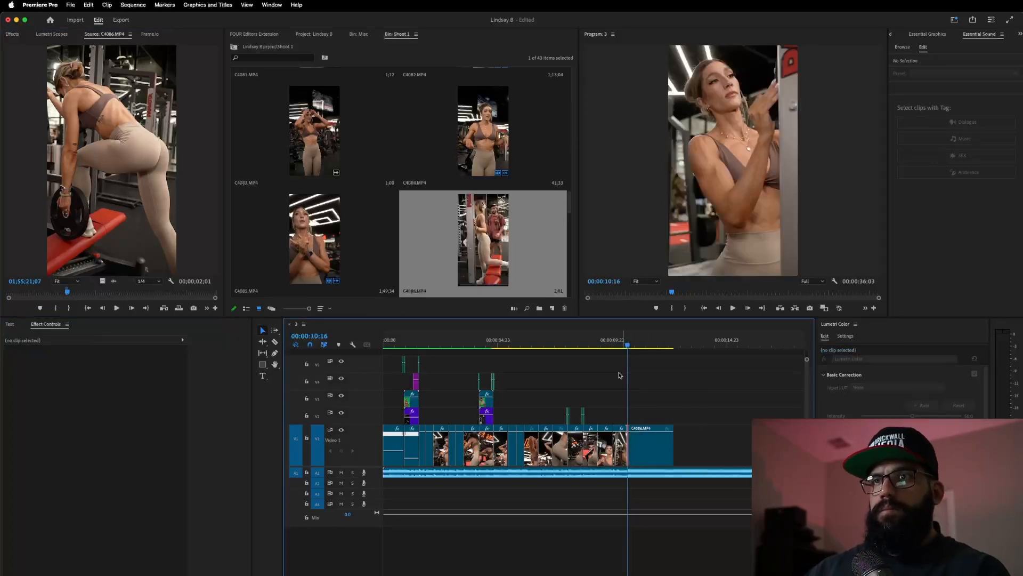
pyautogui.click(608, 346)
pyautogui.press('space')
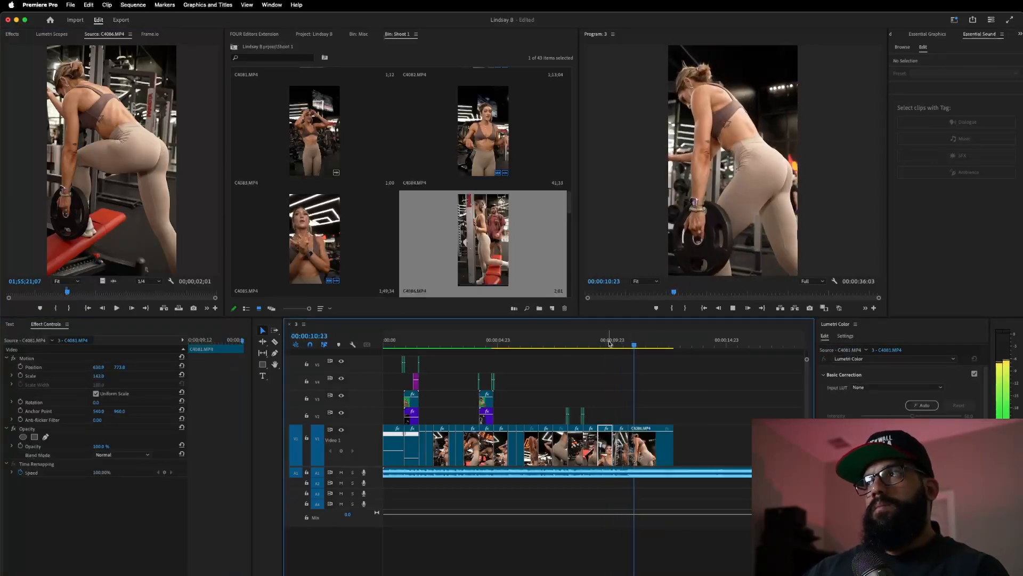
pyautogui.moveTo(672, 451)
pyautogui.mouseDown()
pyautogui.moveTo(681, 449)
pyautogui.moveTo(662, 457)
pyautogui.mouseUp()
pyautogui.moveTo(67, 292); pyautogui.dragTo(82, 294)
pyautogui.moveTo(648, 341); pyautogui.dragTo(657, 345)
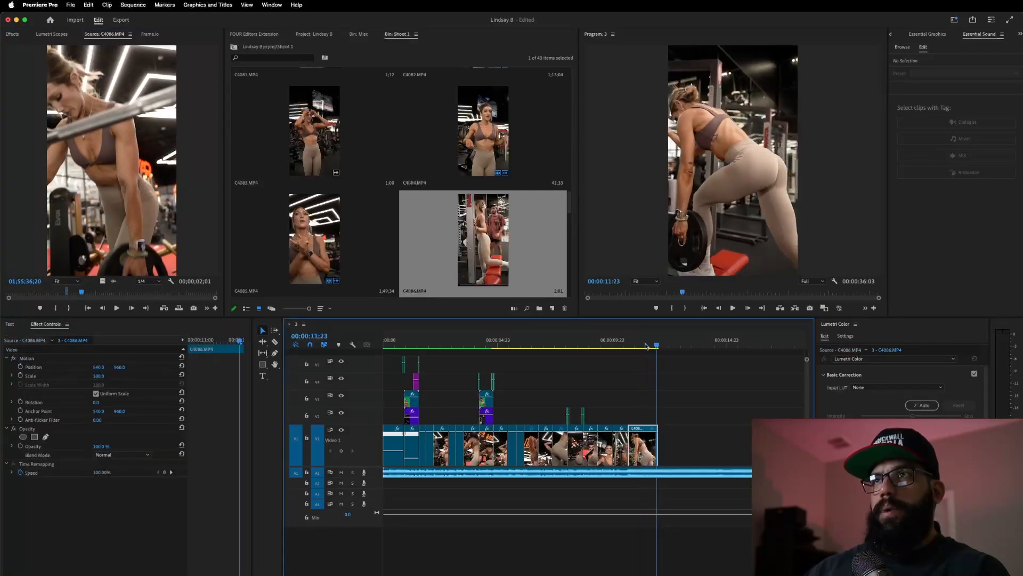
# - Mark an Out point in C4086 and add that video-only shot to the end of V1
pyautogui.click(117, 309)
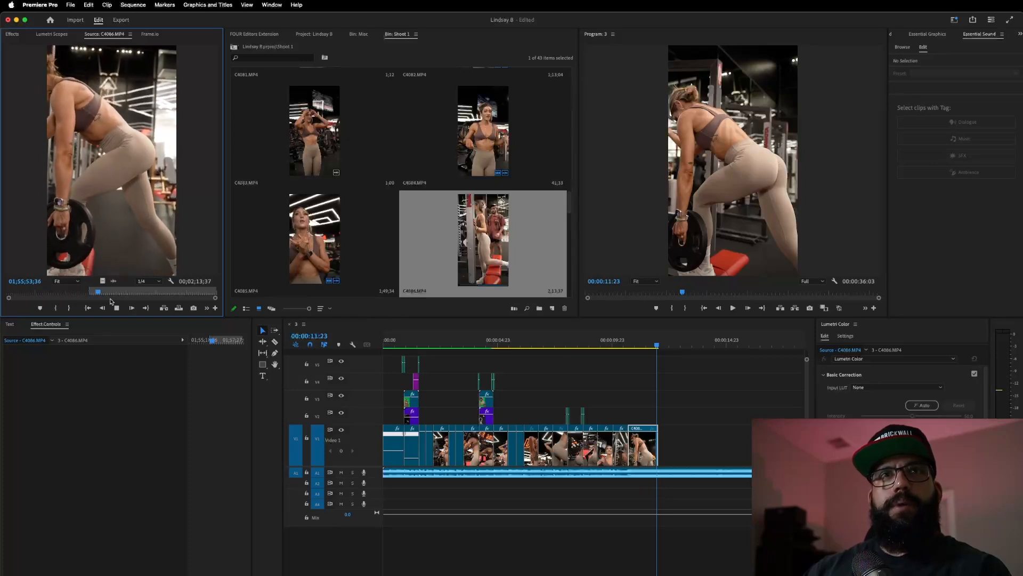
pyautogui.press('space')
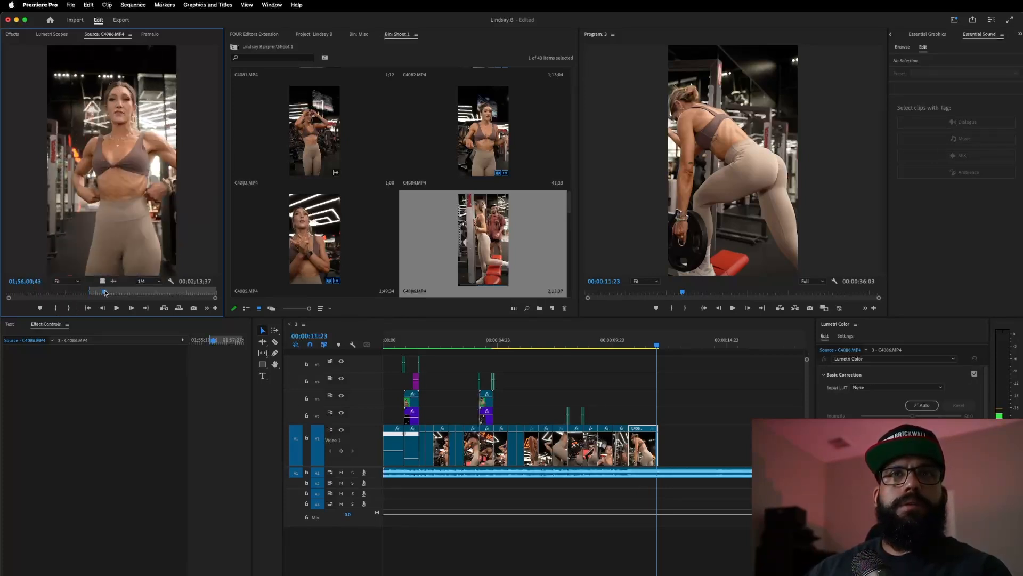
pyautogui.moveTo(105, 295); pyautogui.dragTo(120, 292)
pyautogui.press('space')
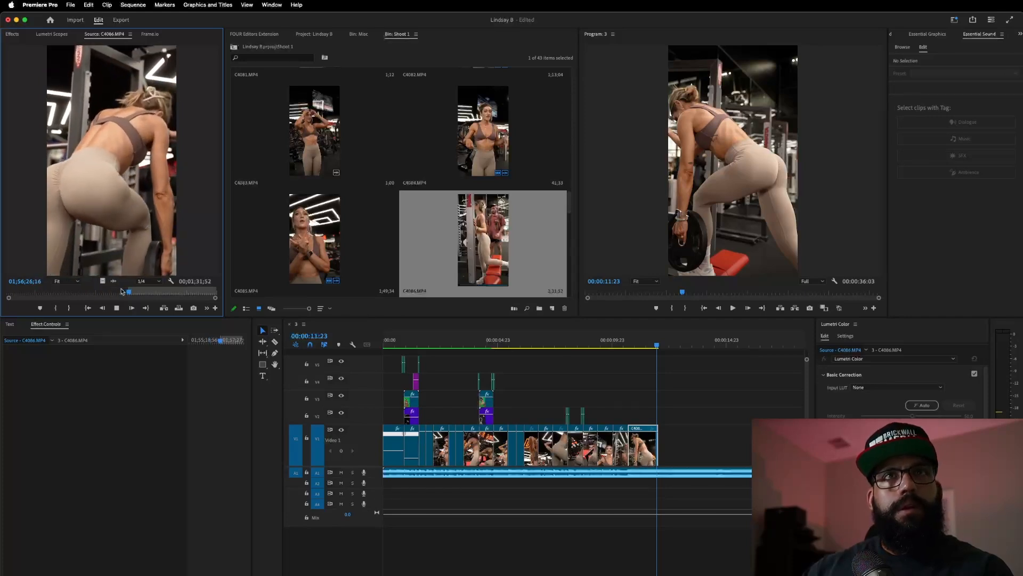
pyautogui.press('o')
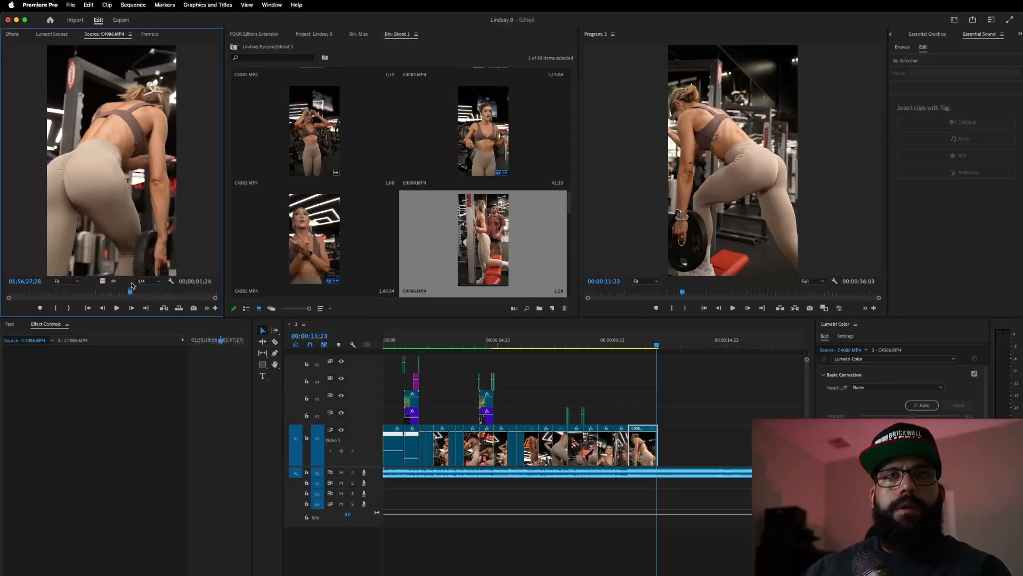
pyautogui.moveTo(105, 282); pyautogui.dragTo(659, 445)
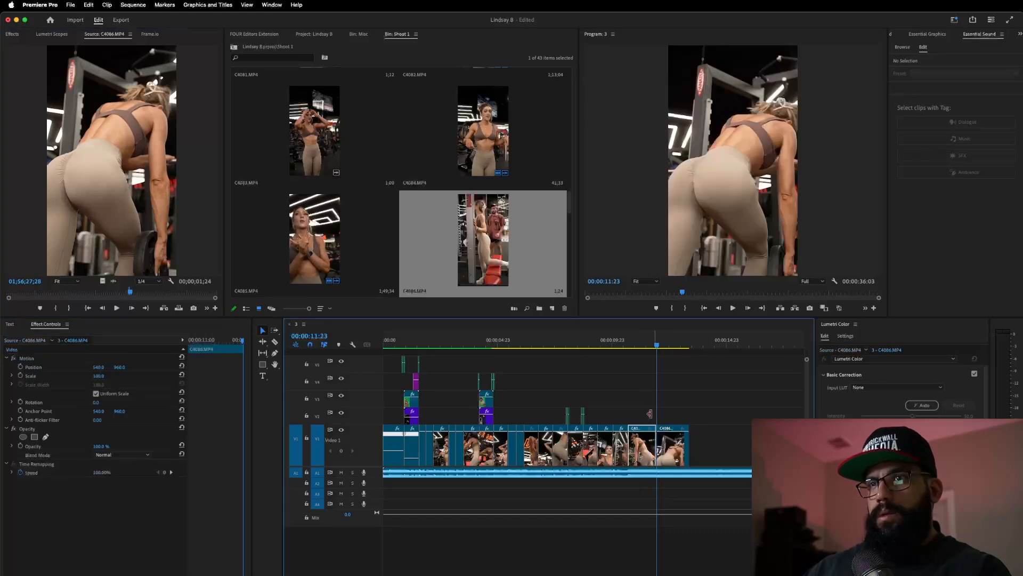
# - Review the new shot and shorten the last clip by 18 frames
pyautogui.click(627, 341)
pyautogui.press('space')
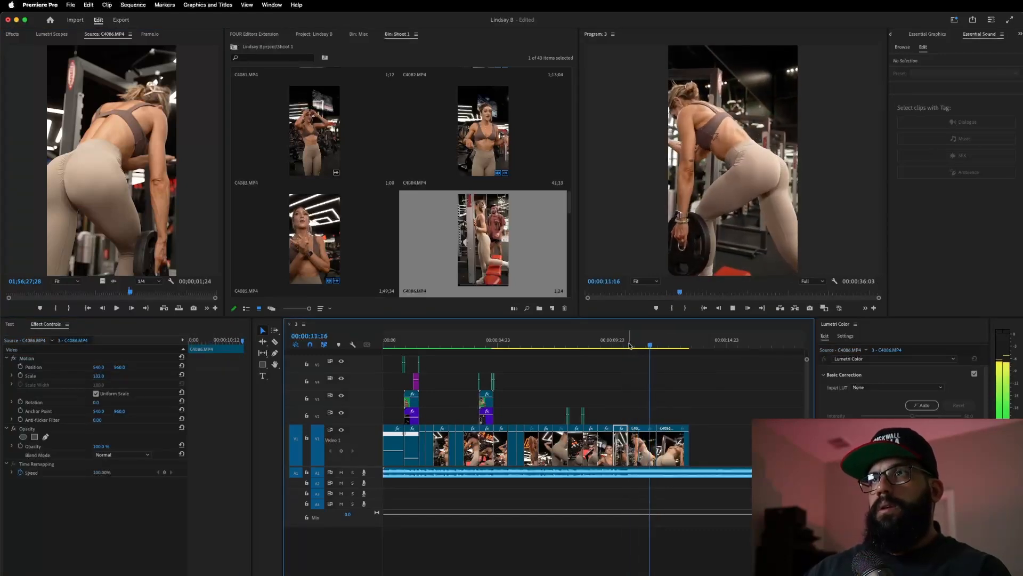
pyautogui.click(644, 345)
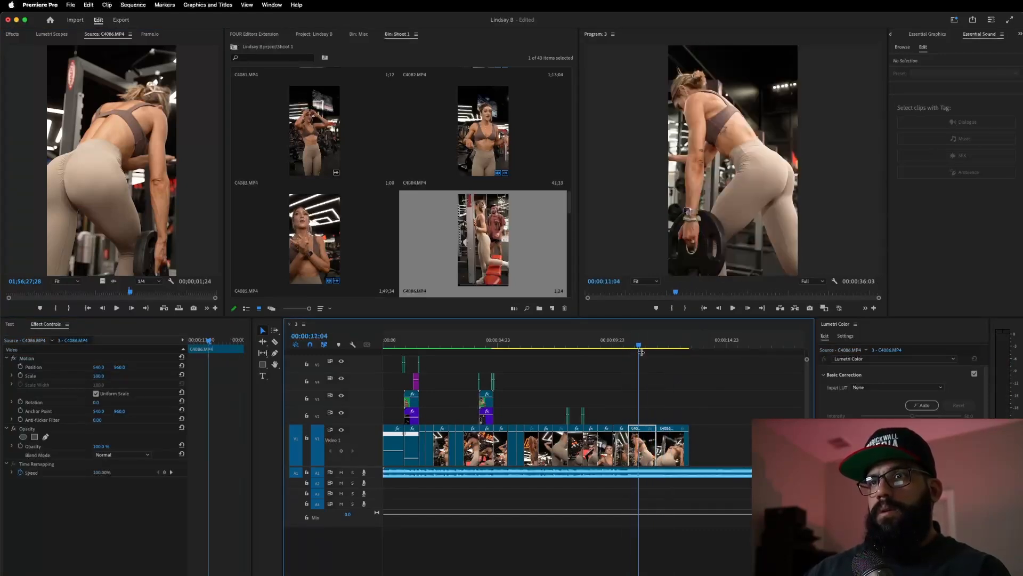
pyautogui.moveTo(688, 445); pyautogui.dragTo(673, 463)
# - Mark In and Out on the weight-plate section of C4086 and place it at the sequence end
pyautogui.moveTo(131, 294); pyautogui.dragTo(147, 298)
pyautogui.press('space')
pyautogui.press('i')
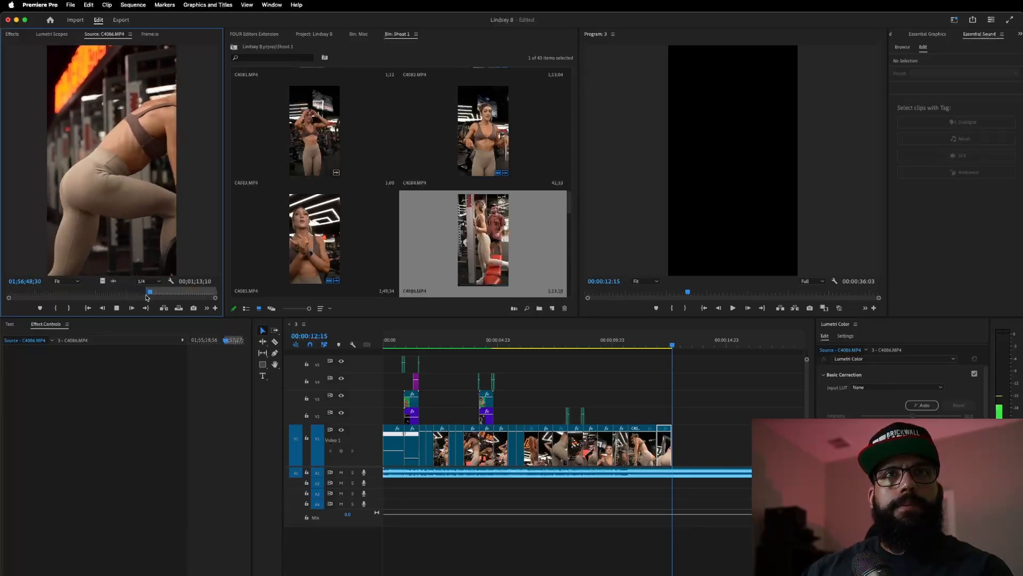
pyautogui.press('i')
pyautogui.press('o')
pyautogui.press('space')
pyautogui.moveTo(102, 281); pyautogui.dragTo(678, 438)
# - Trim the weight-plate clip's end to the playhead, ending the sequence near 13:08, and review it
pyautogui.press('space')
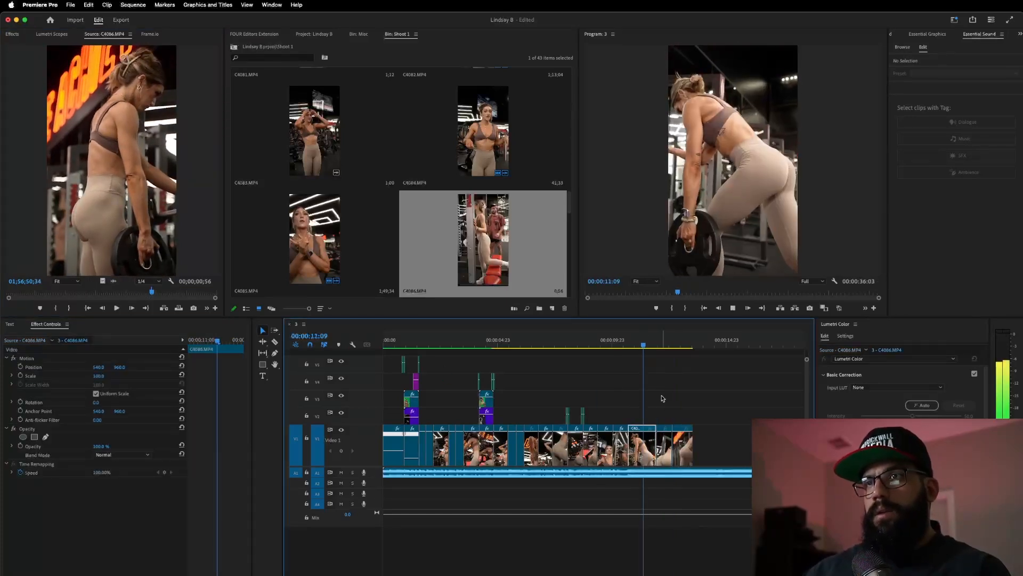
pyautogui.press('space')
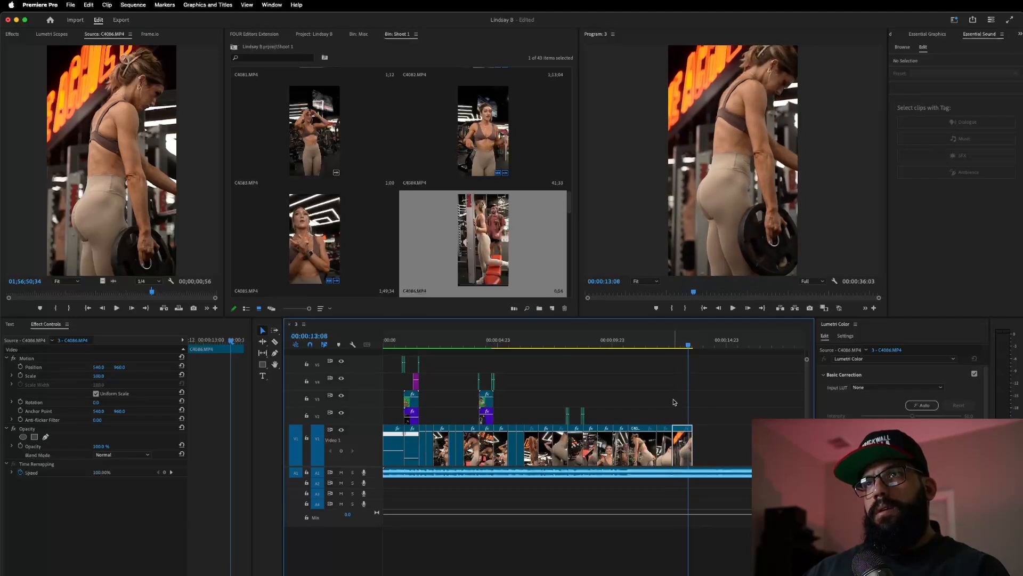
pyautogui.moveTo(698, 444); pyautogui.dragTo(693, 440)
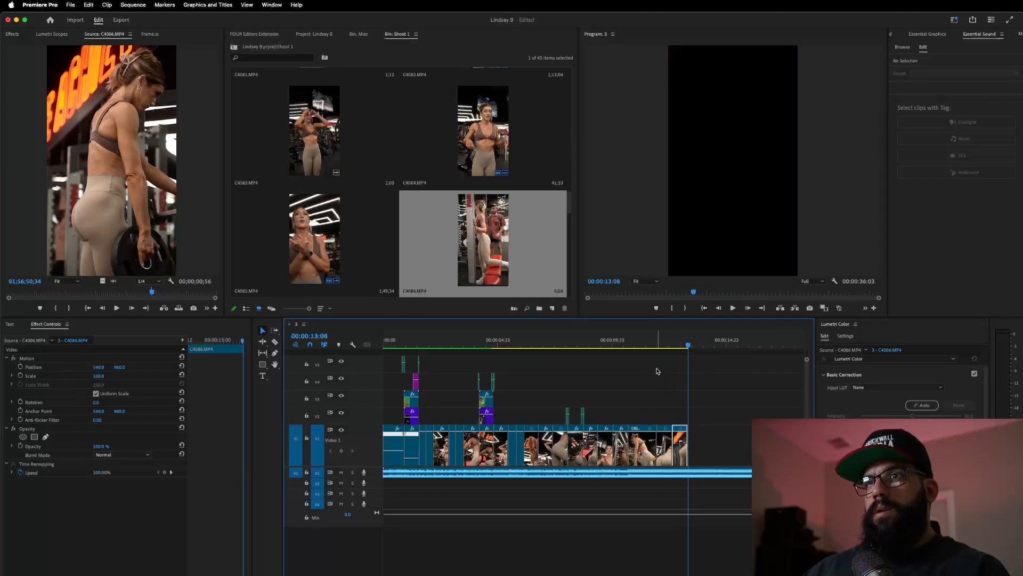
pyautogui.click(634, 344)
pyautogui.press('space')
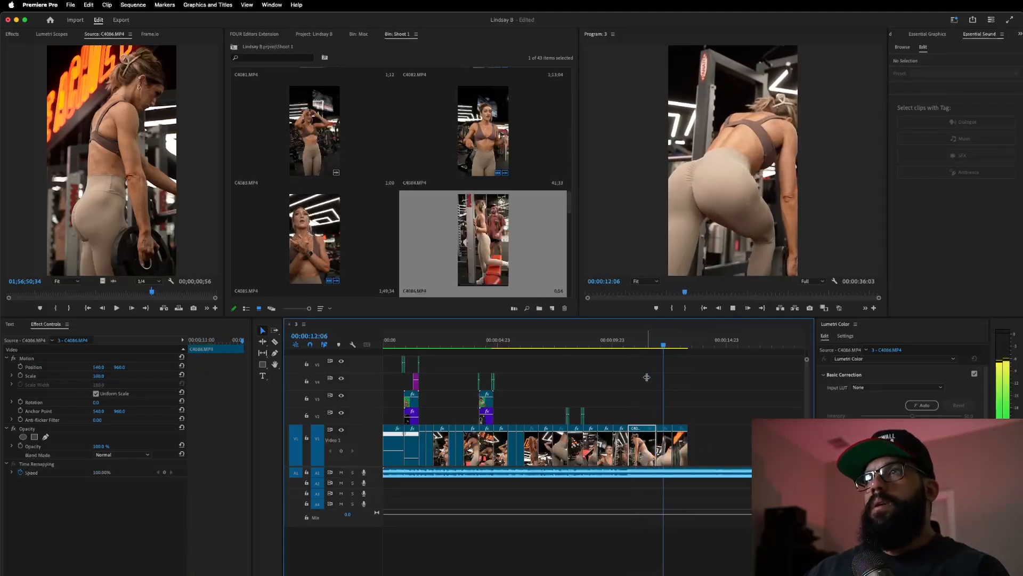
pyautogui.press('space')
pyautogui.click(625, 341)
pyautogui.press('space')
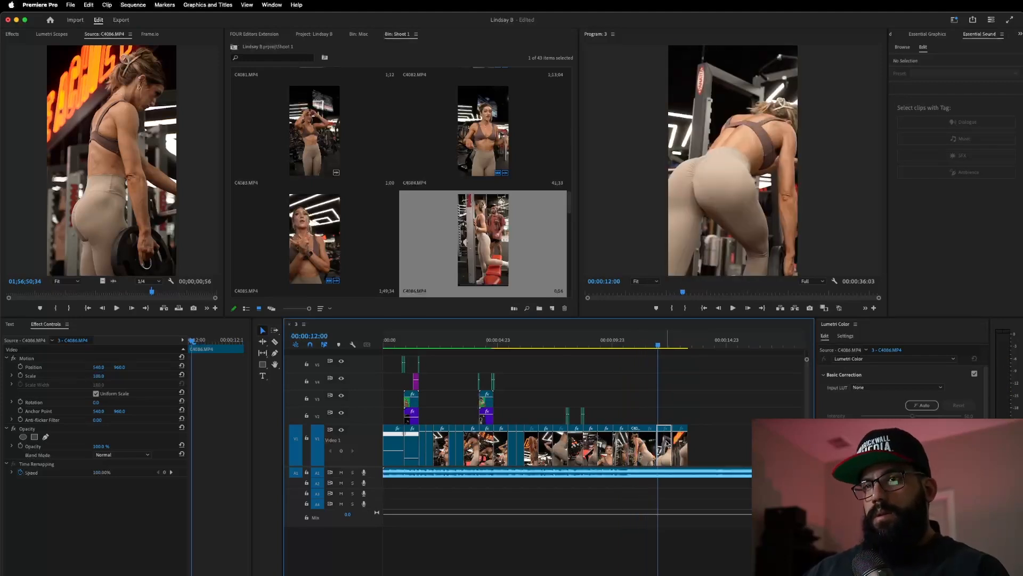
pyautogui.scroll(4, 667, 444)
# - Trim the weight-plate clip's start to the playhead and review from 00:00:11:03
pyautogui.moveTo(642, 446); pyautogui.dragTo(644, 446)
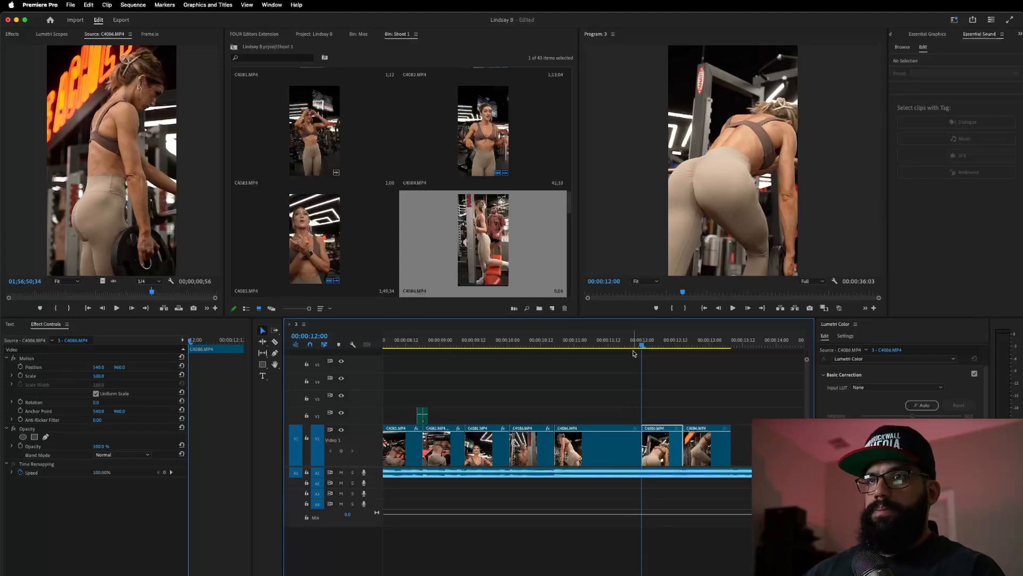
pyautogui.click(583, 346)
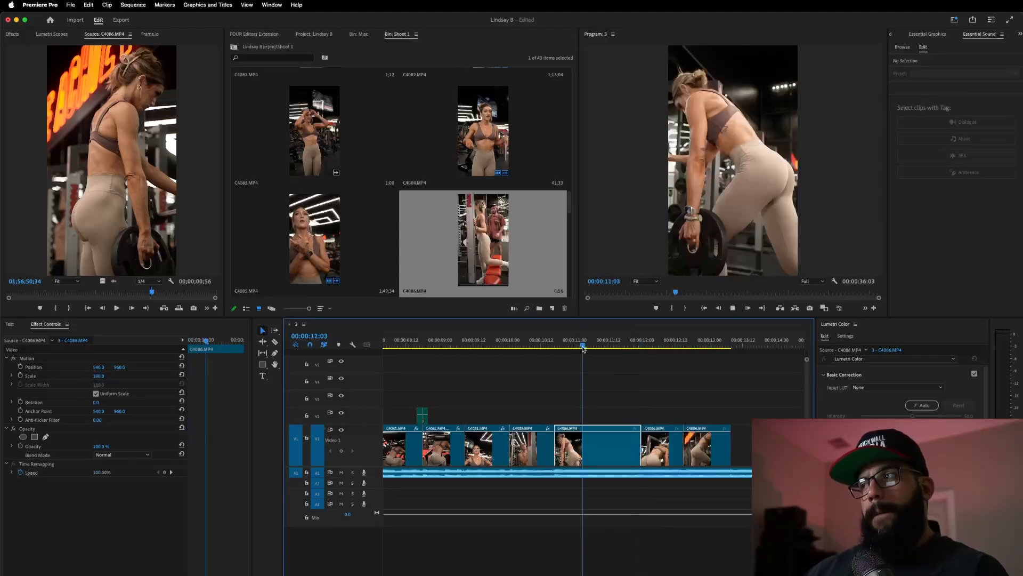
pyautogui.press('space')
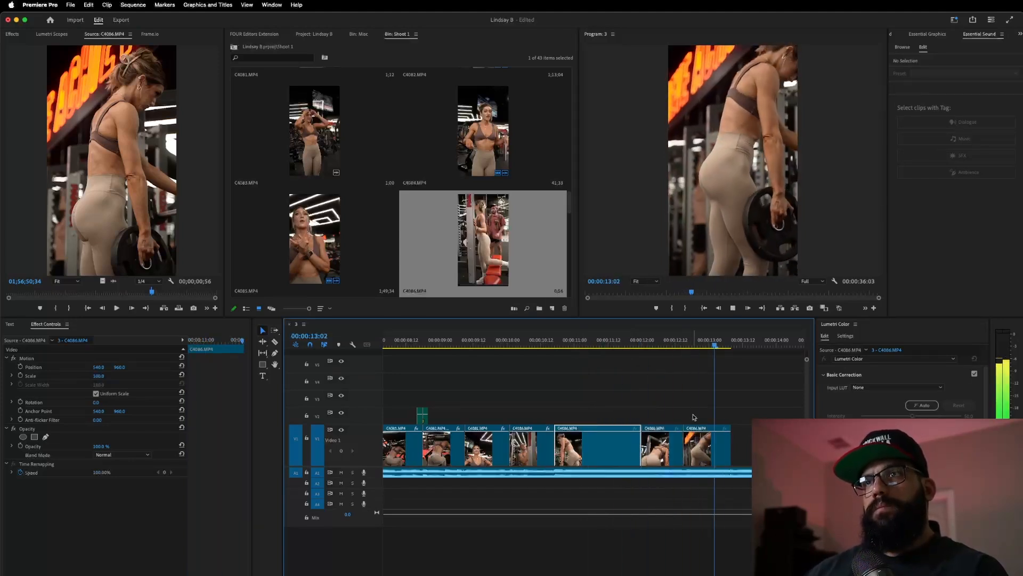
pyautogui.press('space')
# - Replay from about 00:00:09:18 and cue a later section of the C4086 source
pyautogui.click(490, 348)
pyautogui.press('space')
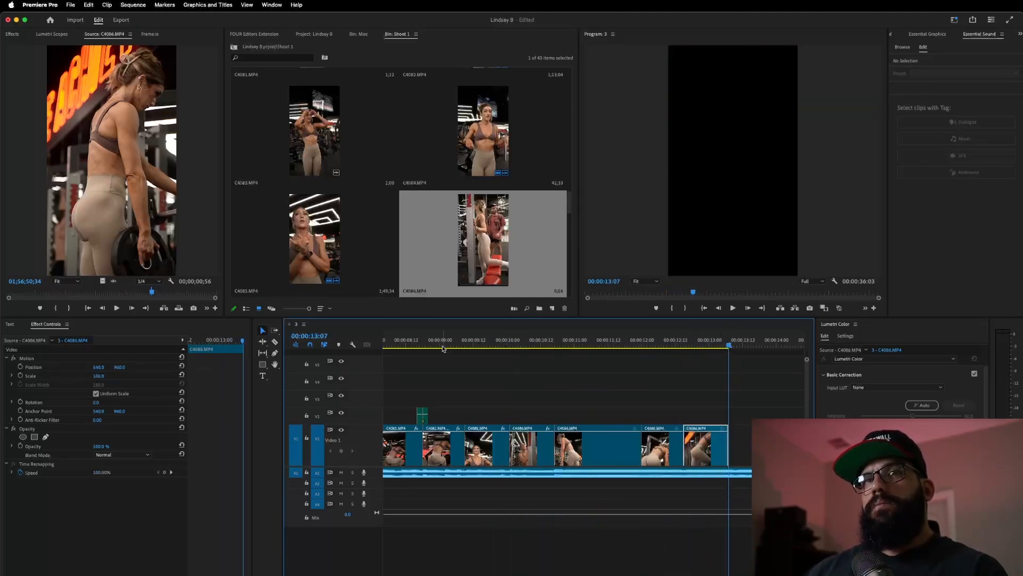
pyautogui.moveTo(153, 292); pyautogui.dragTo(186, 290)
pyautogui.press('space')
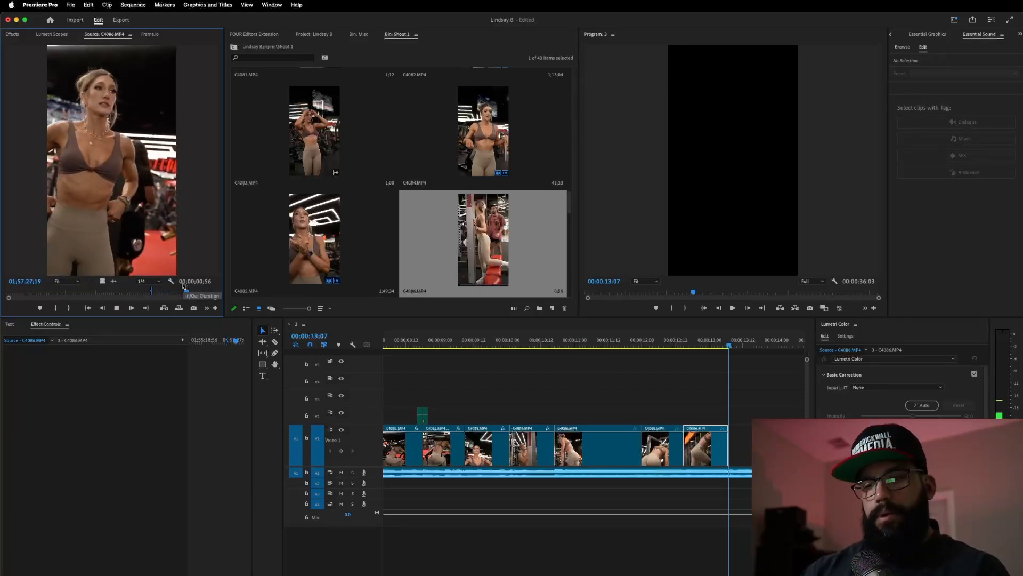
# - Mark In and Out on the next C4086 shot and add it after the last V1 clip
pyautogui.press('i')
pyautogui.press('i')
pyautogui.press('o')
pyautogui.moveTo(101, 281); pyautogui.dragTo(728, 428)
pyautogui.click(604, 340)
pyautogui.press('space')
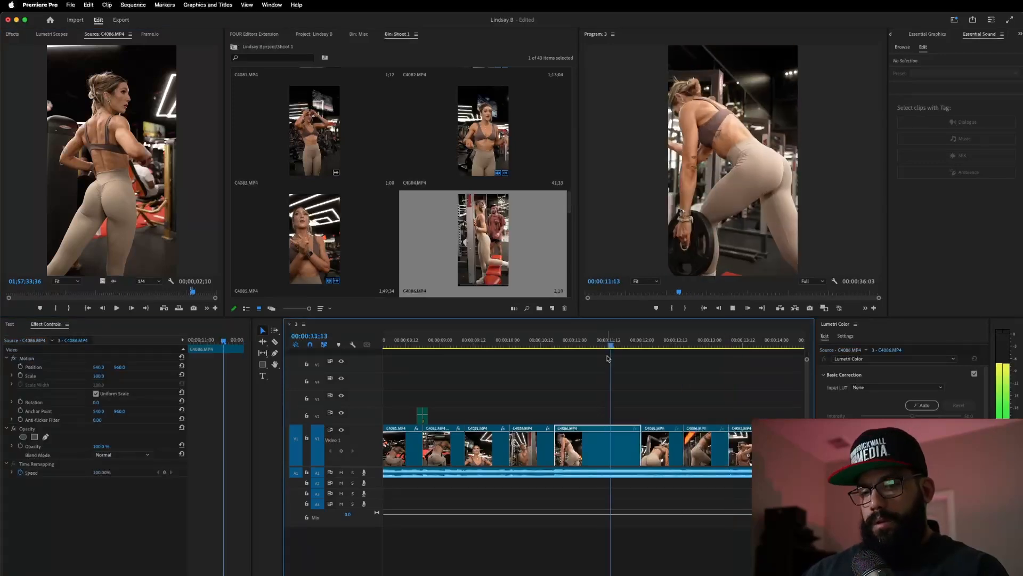
pyautogui.scroll(-1, 613, 422)
pyautogui.scroll(-2, 614, 422)
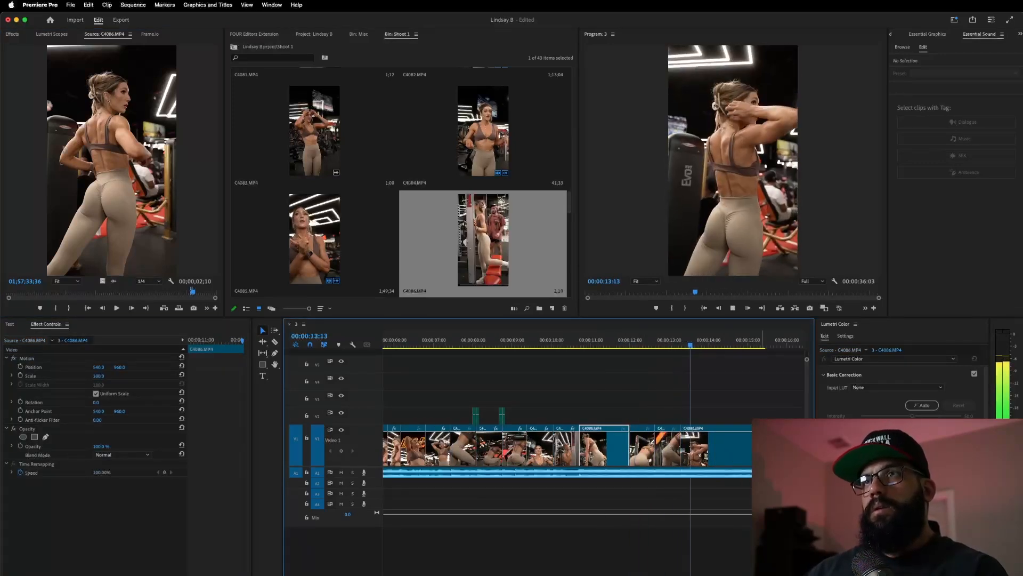
pyautogui.press('space')
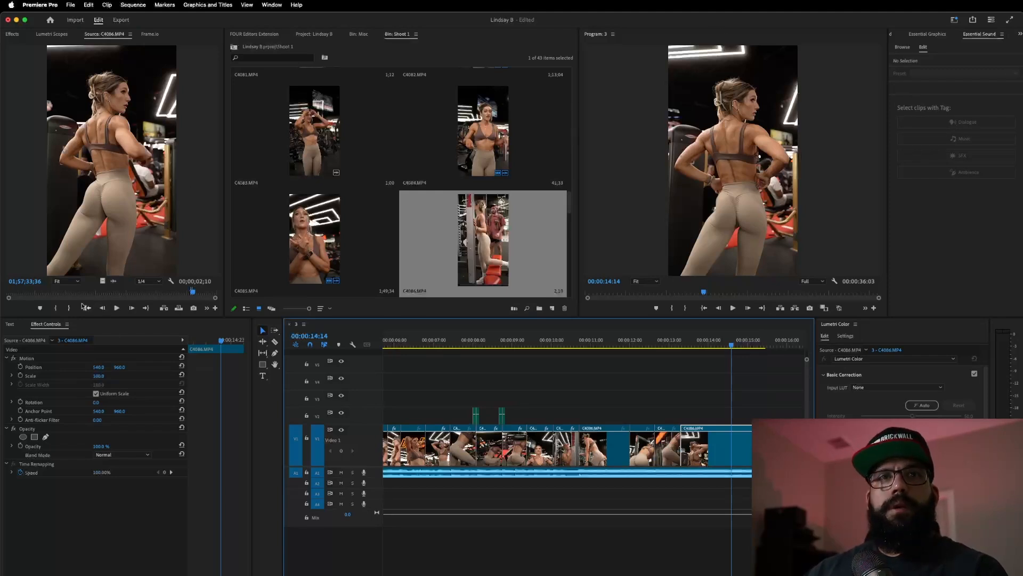
# - Scale the new clip up to 114.2 in Effect Controls
pyautogui.click(56, 375)
pyautogui.moveTo(799, 159); pyautogui.dragTo(765, 192)
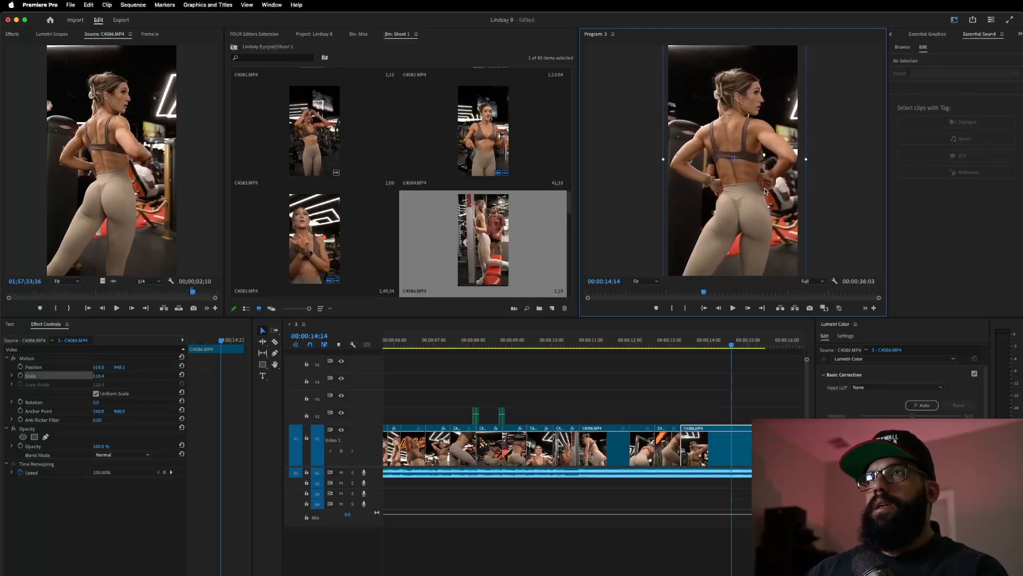
pyautogui.click(638, 344)
pyautogui.press('space')
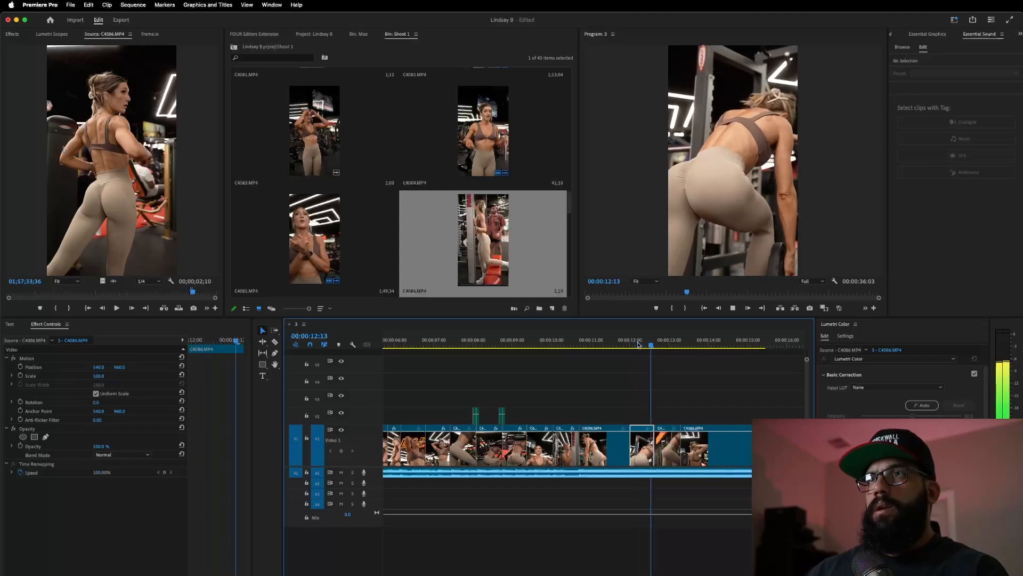
pyautogui.press('space')
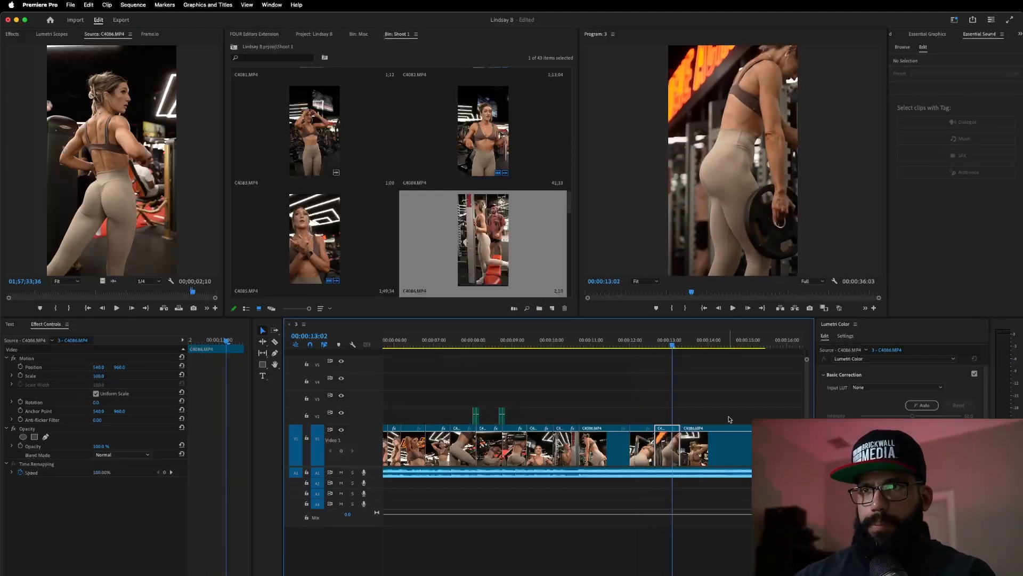
# - Trim the last clip's end to 00:00:14:14
pyautogui.click(590, 344)
pyautogui.press('space')
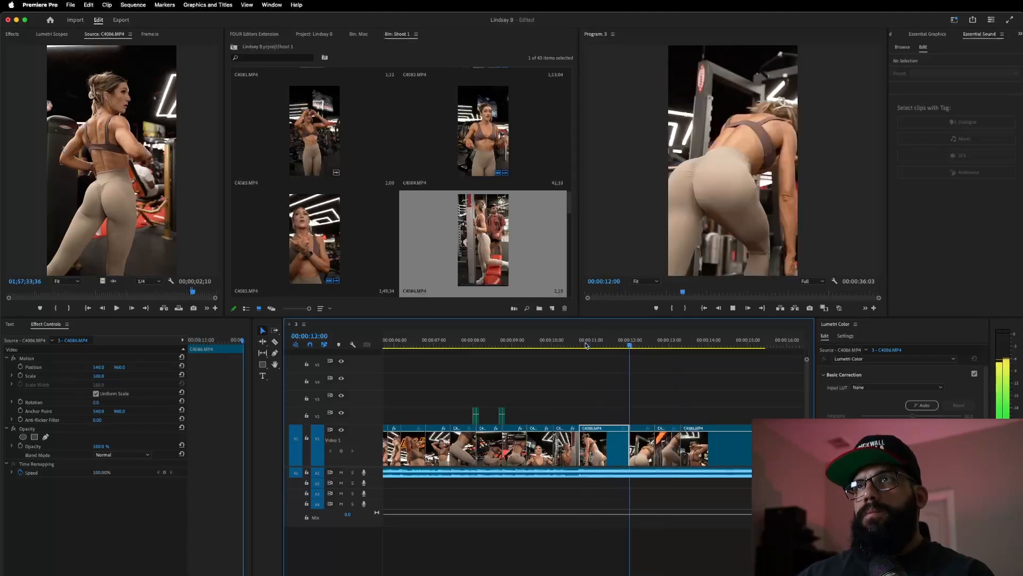
pyautogui.press('space')
pyautogui.moveTo(765, 452); pyautogui.dragTo(731, 461)
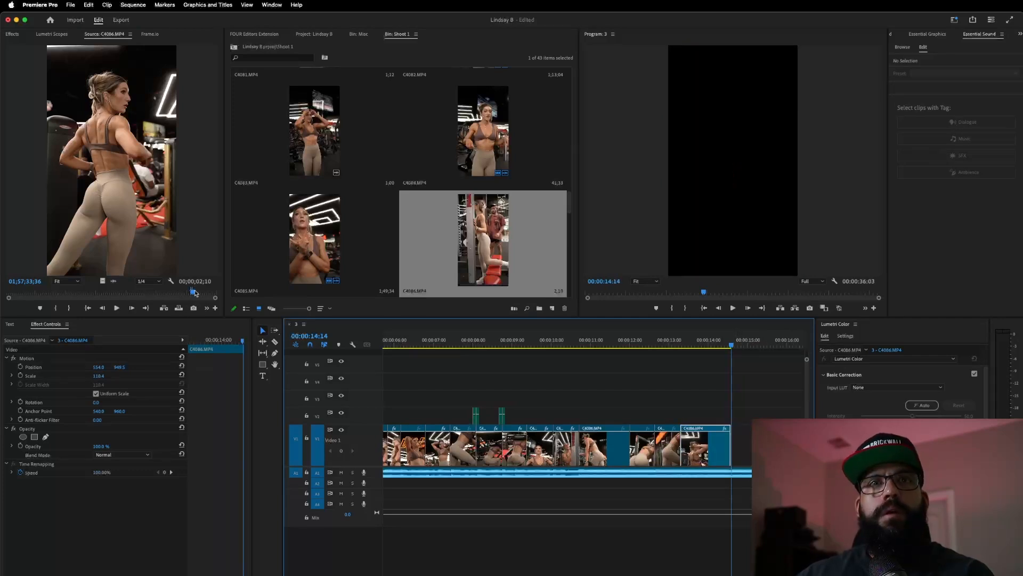
# - Mark an Out point at the pose in C4086 and add the posing shot to the end of V1
pyautogui.click(178, 299)
pyautogui.moveTo(193, 294); pyautogui.dragTo(195, 299)
pyautogui.press('space')
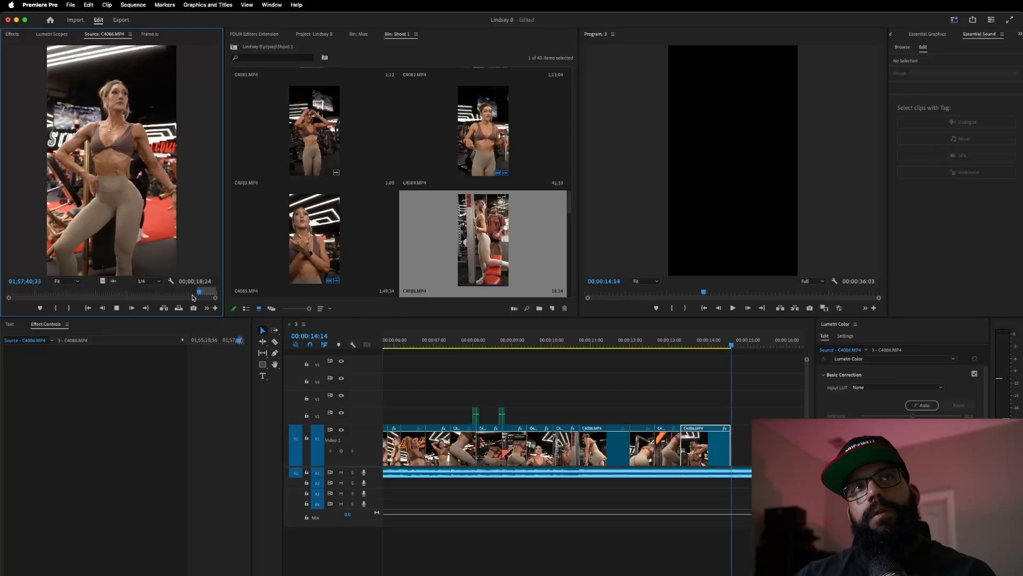
pyautogui.press('o')
pyautogui.press('space')
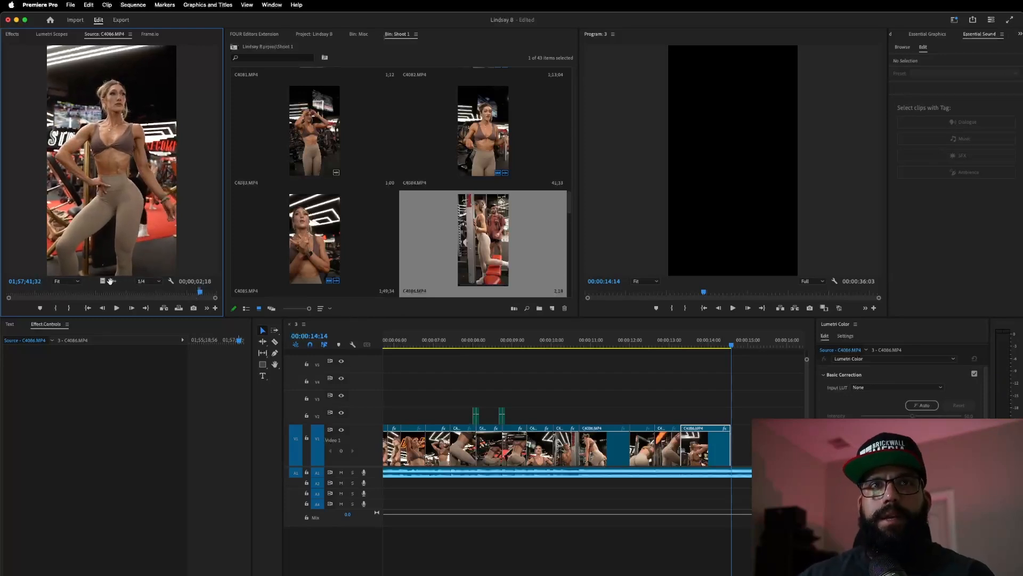
pyautogui.moveTo(104, 282); pyautogui.dragTo(733, 445)
pyautogui.click(657, 341)
pyautogui.press('space')
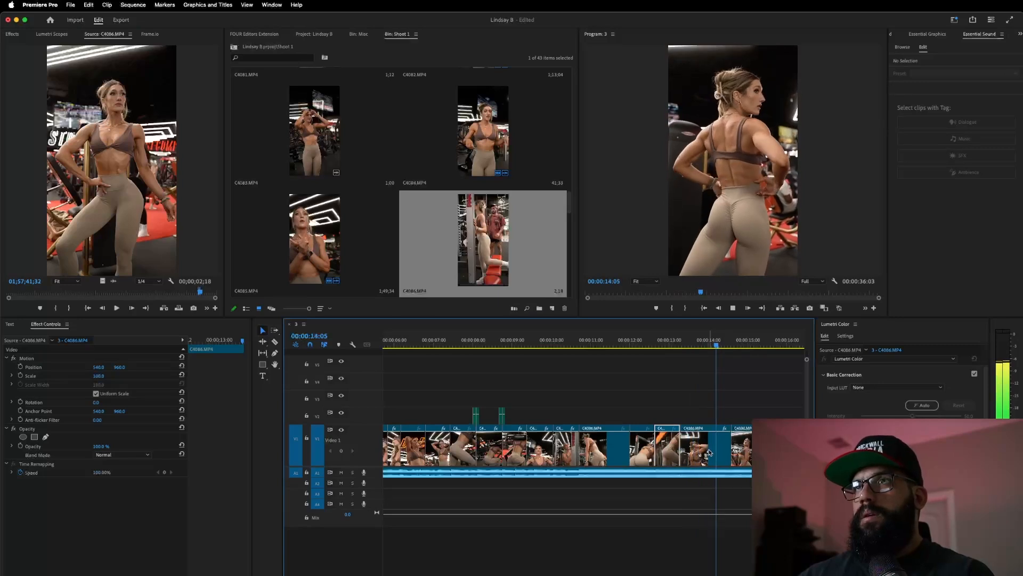
pyautogui.press('space')
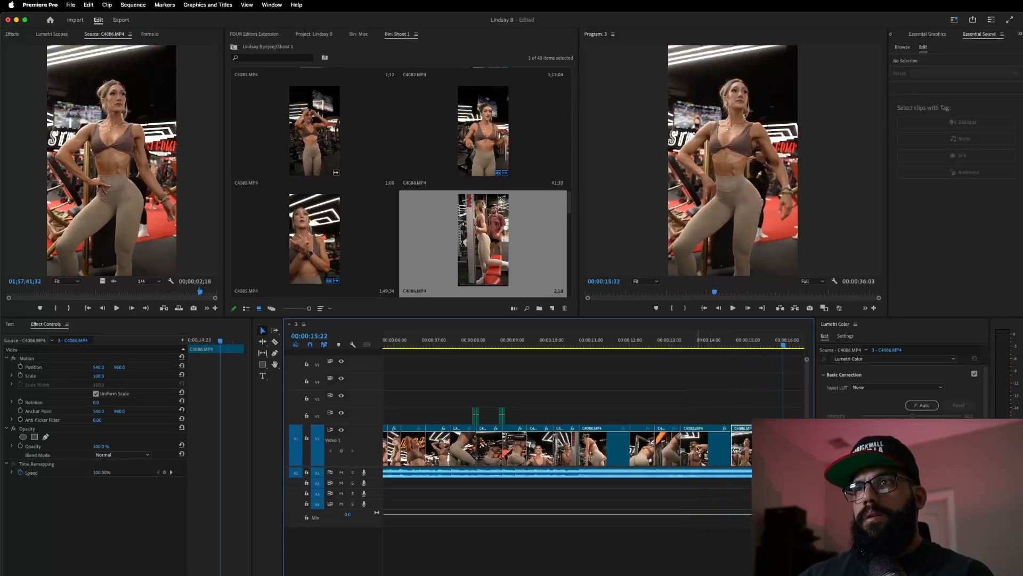
# - Trim the posing clip's start and cut its end at 00:00:15:22
pyautogui.moveTo(736, 445)
pyautogui.mouseDown()
pyautogui.moveTo(766, 445)
pyautogui.moveTo(740, 444)
pyautogui.mouseUp()
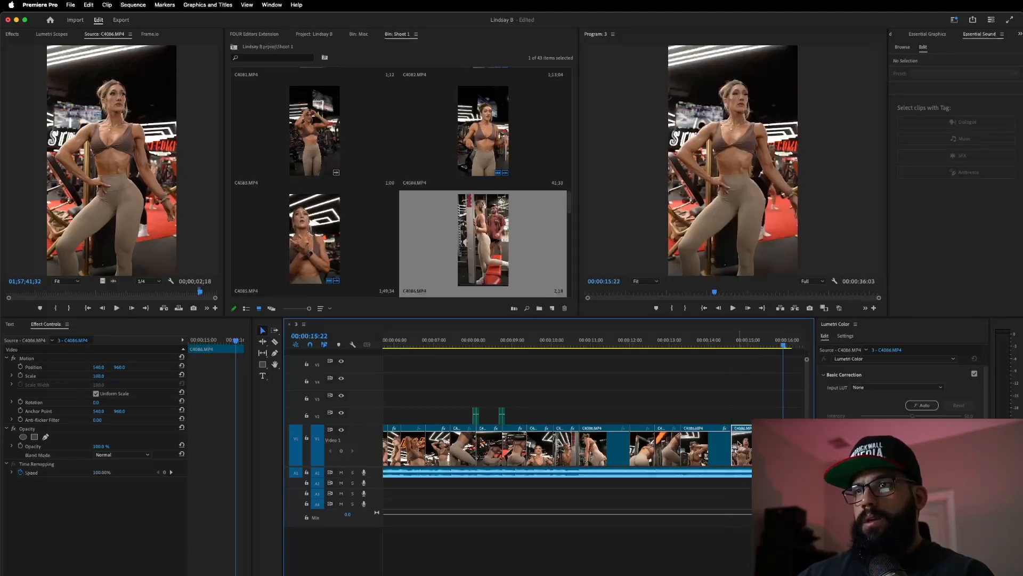
pyautogui.click(717, 347)
pyautogui.press('space')
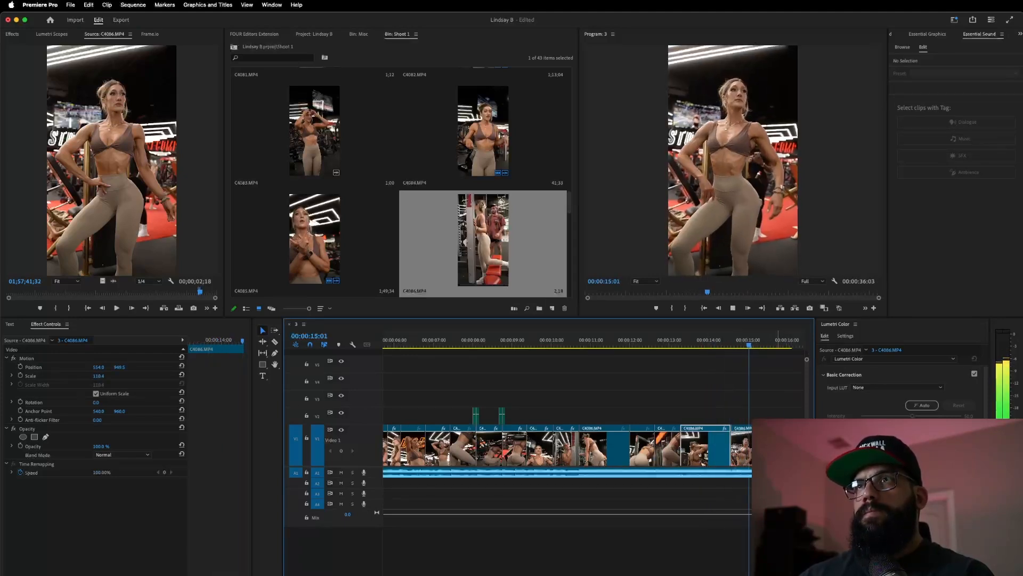
pyautogui.press('space')
pyautogui.moveTo(792, 445); pyautogui.dragTo(783, 445)
pyautogui.moveTo(201, 292); pyautogui.dragTo(216, 296)
pyautogui.scroll(-2, 385, 232)
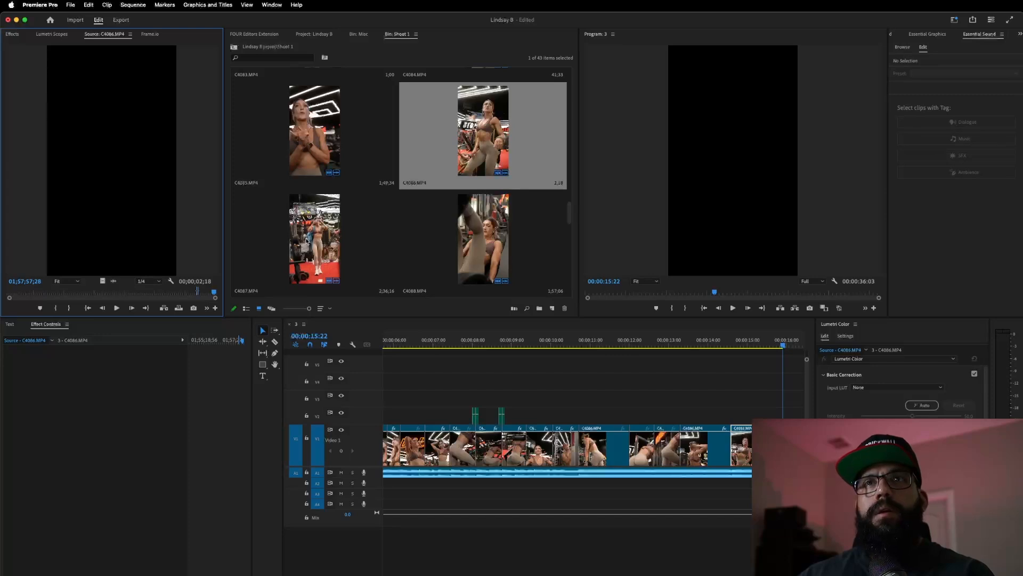
# - Preview the C4087 and C4088 source clips to look for usable footage
pyautogui.doubleClick(307, 240)
pyautogui.moveTo(12, 288); pyautogui.dragTo(17, 292)
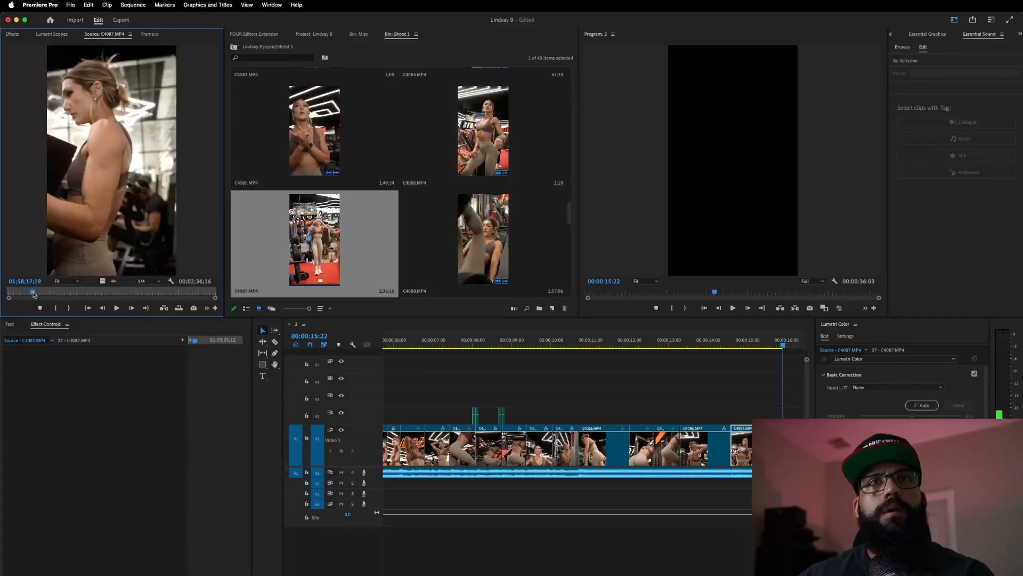
pyautogui.moveTo(37, 295); pyautogui.dragTo(39, 296)
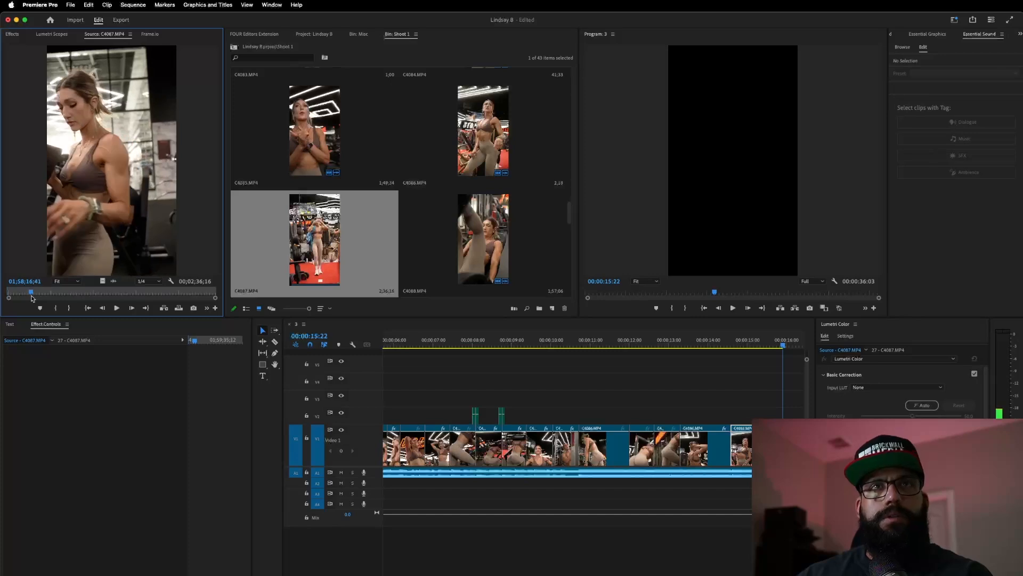
pyautogui.moveTo(32, 296); pyautogui.dragTo(35, 293)
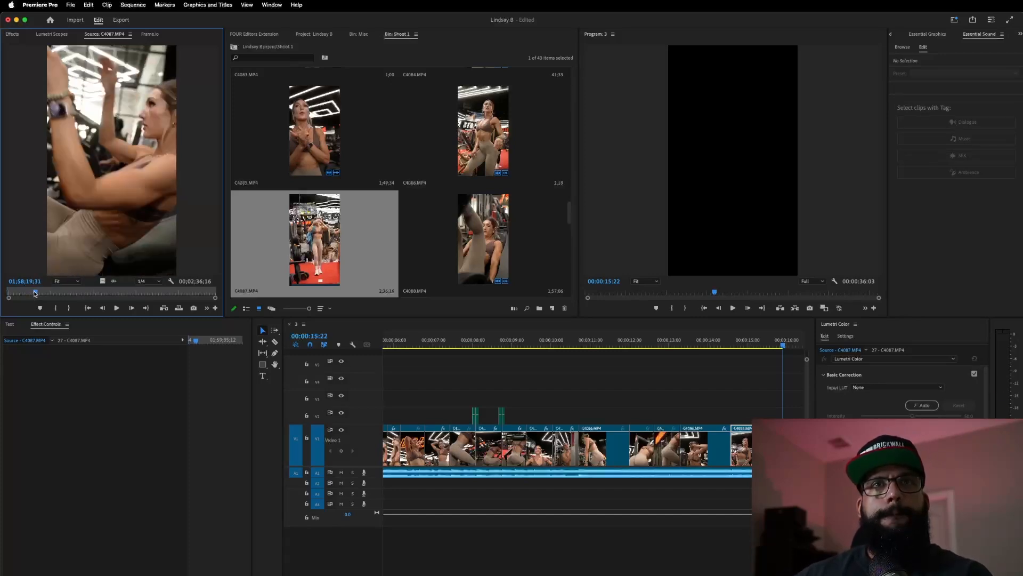
pyautogui.doubleClick(491, 220)
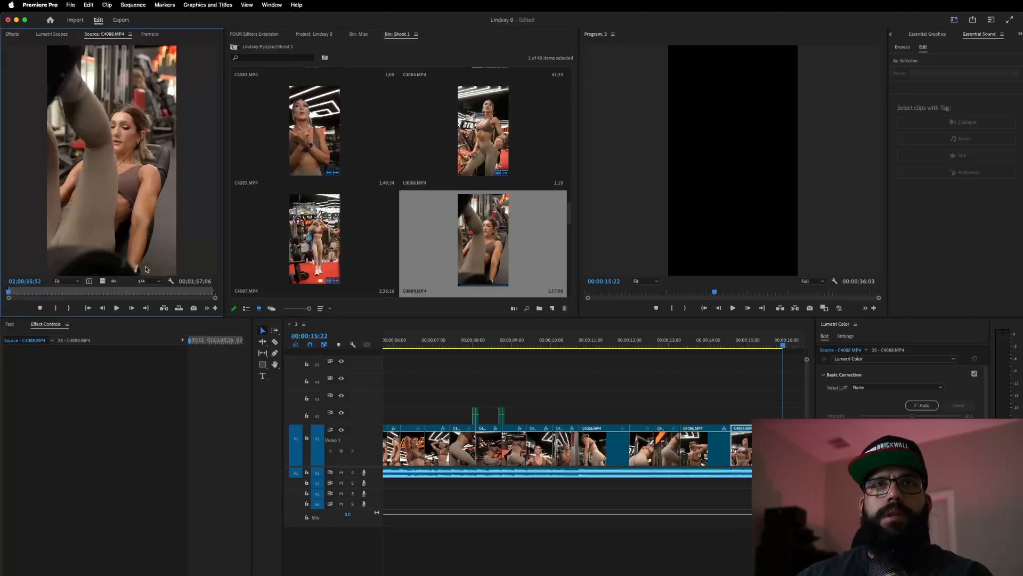
pyautogui.moveTo(9, 294); pyautogui.dragTo(40, 290)
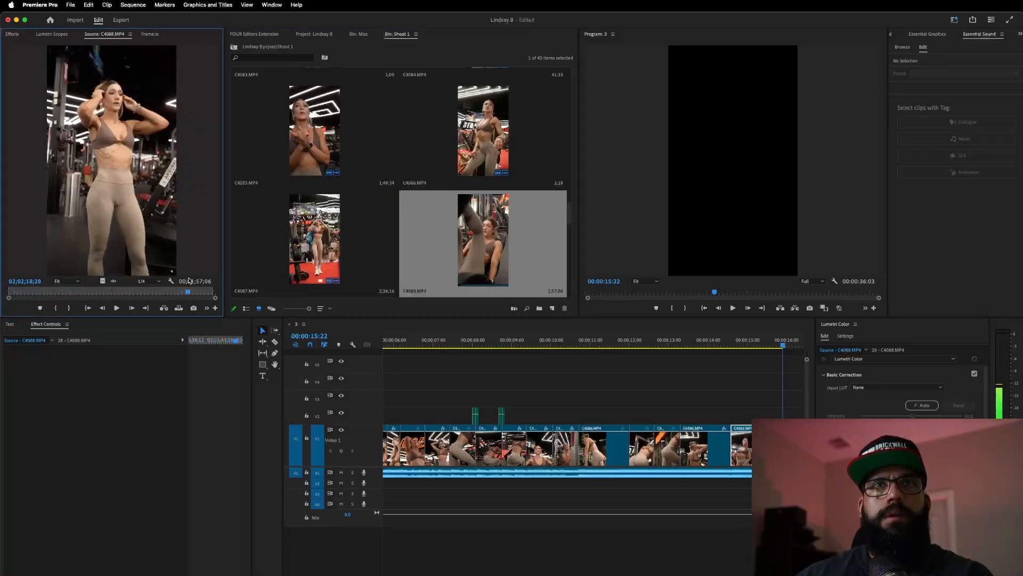
pyautogui.moveTo(164, 288); pyautogui.dragTo(136, 291)
pyautogui.scroll(-2, 377, 218)
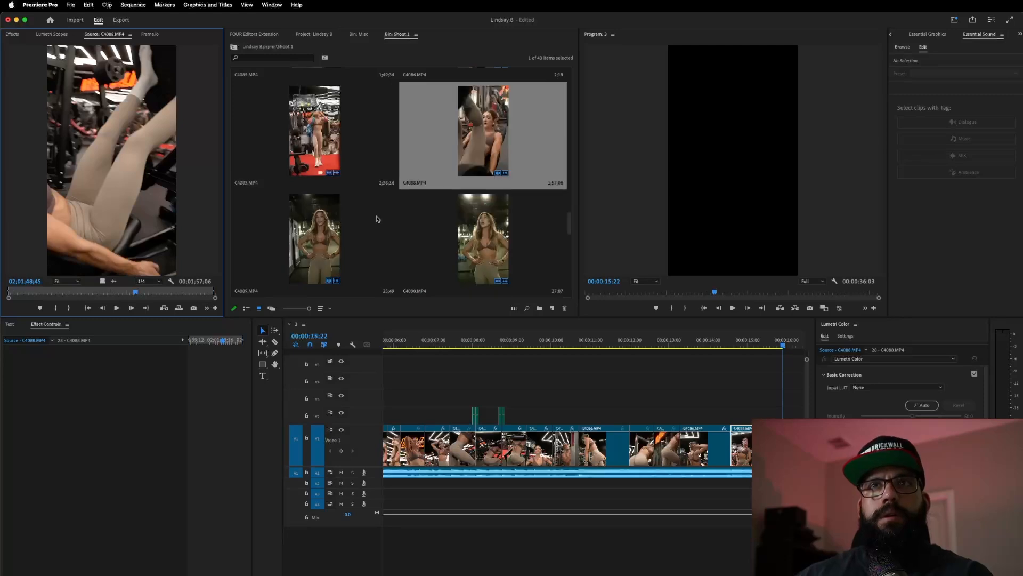
pyautogui.scroll(2, 377, 217)
# - Mark a roughly 1;49-long In/Out range in C4087 and place it at the sequence end
pyautogui.doubleClick(256, 233)
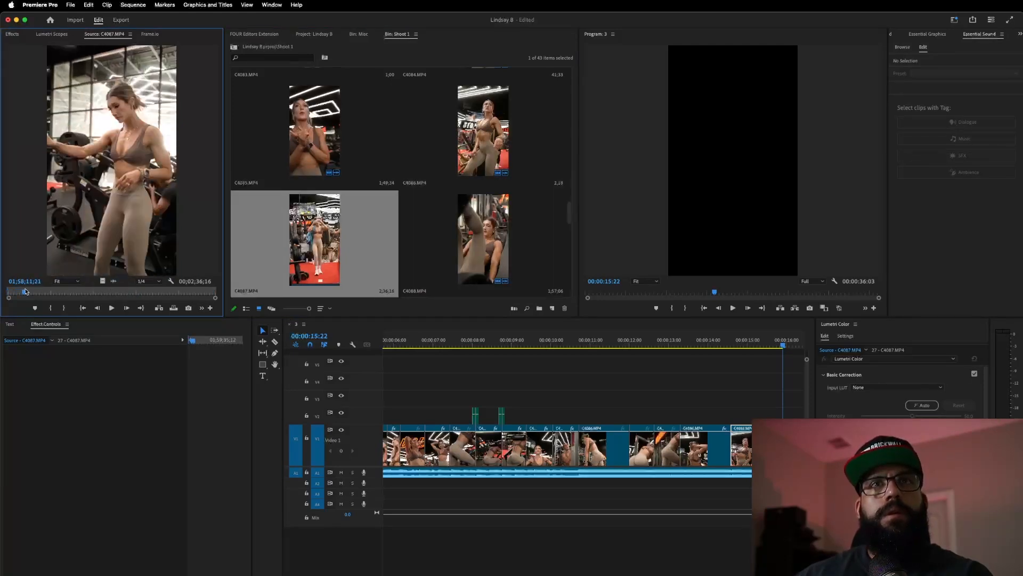
pyautogui.moveTo(33, 291); pyautogui.dragTo(35, 291)
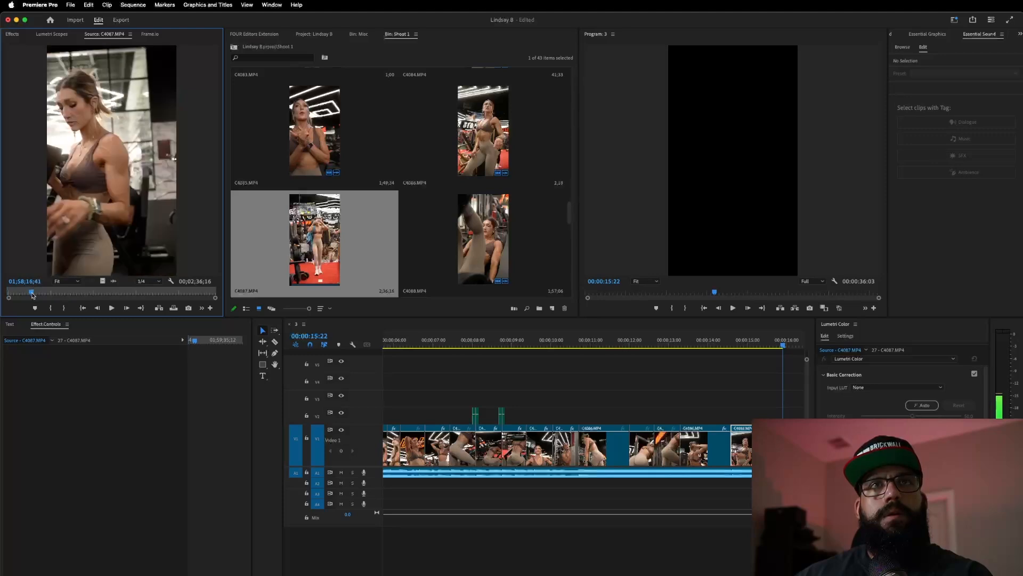
pyautogui.press('i')
pyautogui.press('space')
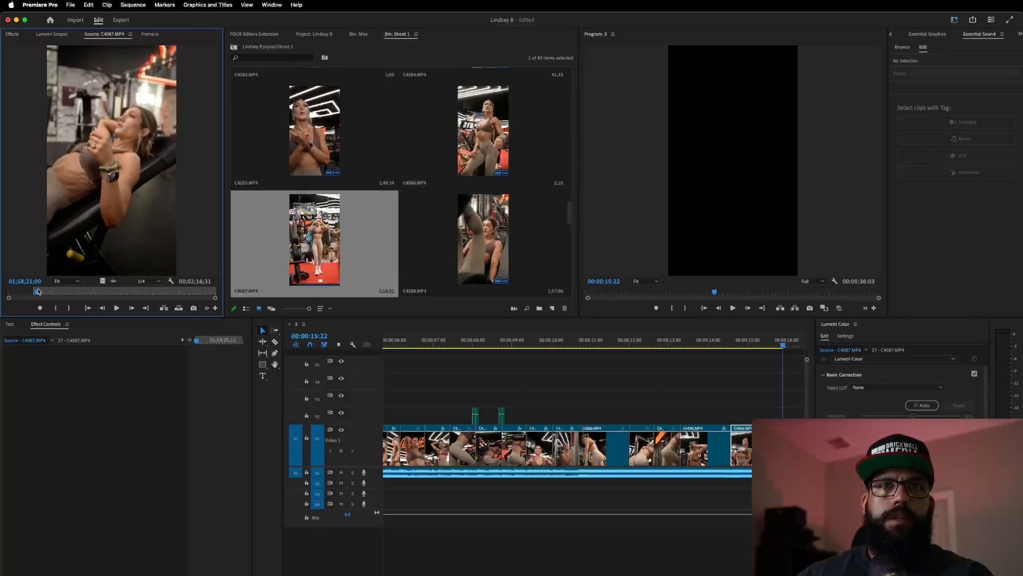
pyautogui.press('space')
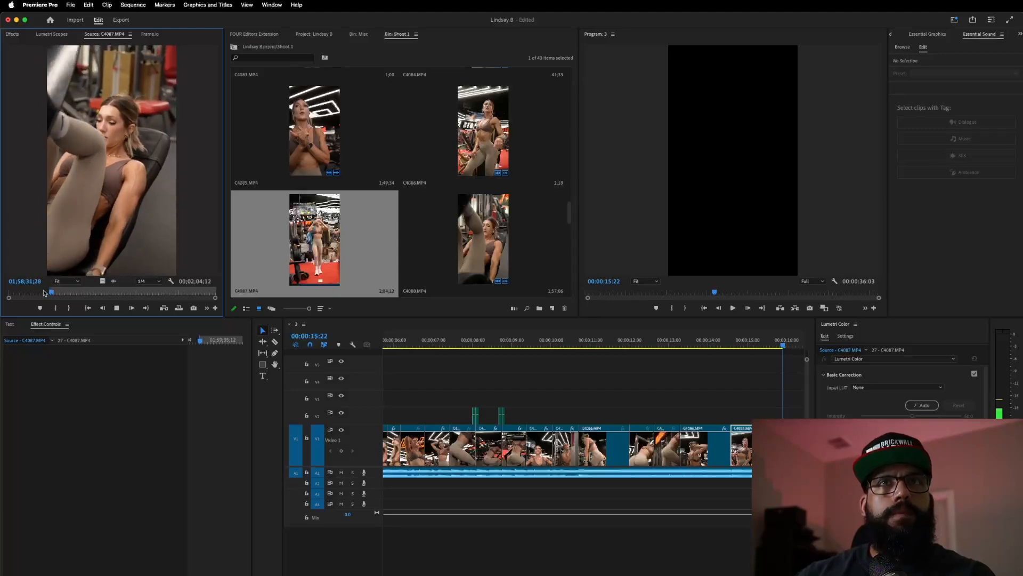
pyautogui.press('o')
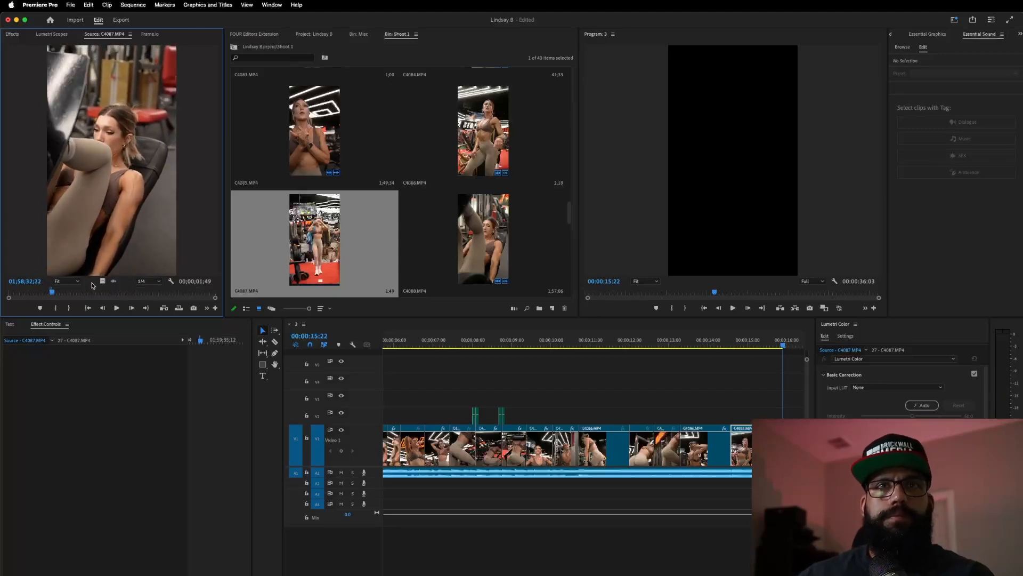
pyautogui.moveTo(756, 350); pyautogui.dragTo(777, 447)
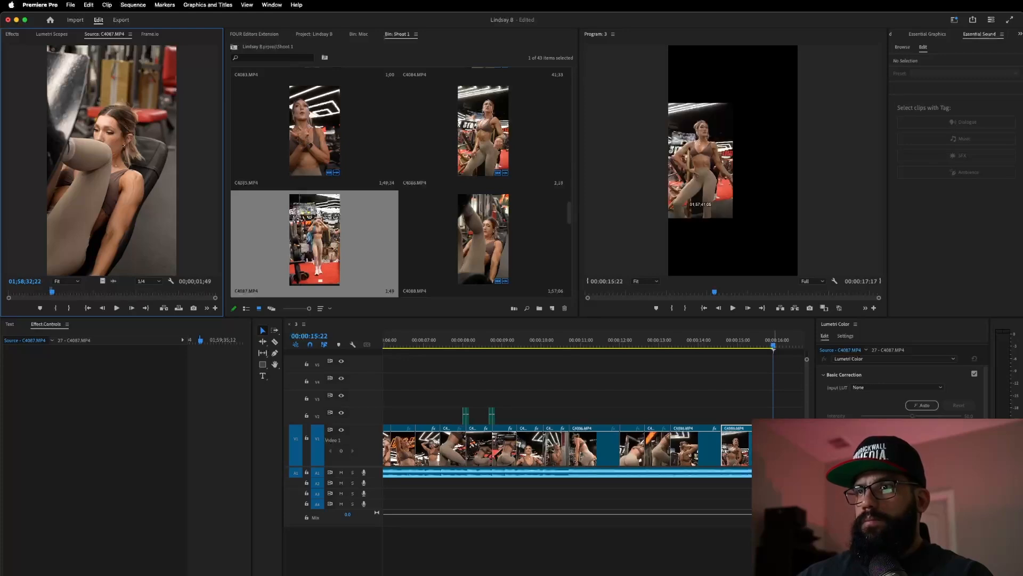
pyautogui.click(658, 344)
pyautogui.press('space')
pyautogui.press('-')
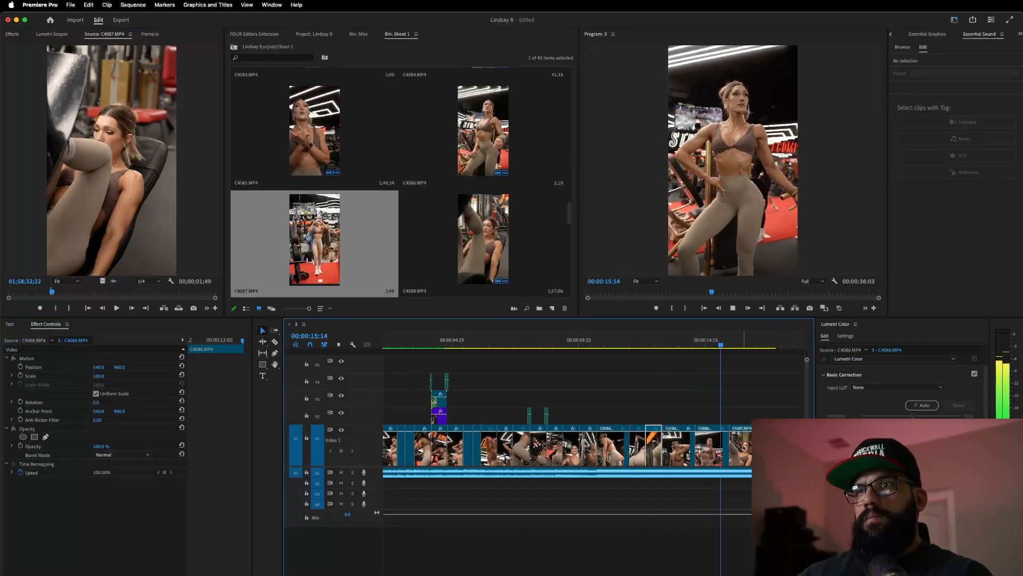
pyautogui.click(602, 344)
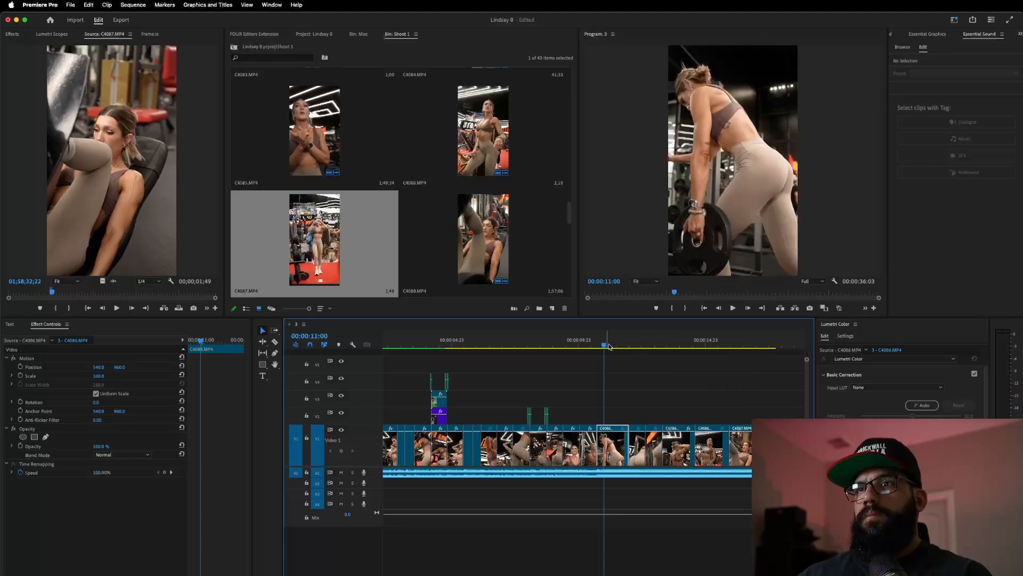
pyautogui.click(581, 344)
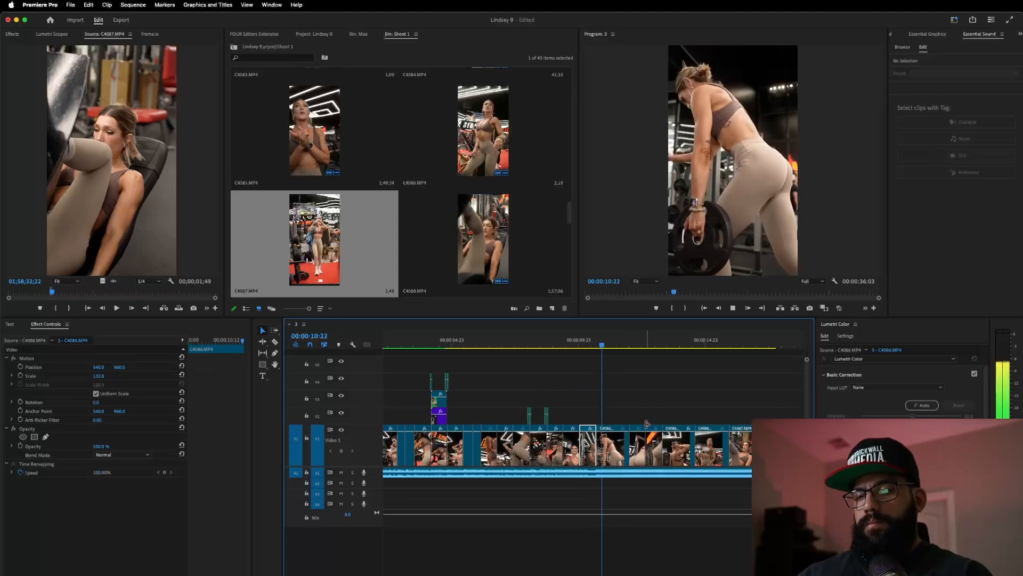
pyautogui.press('=')
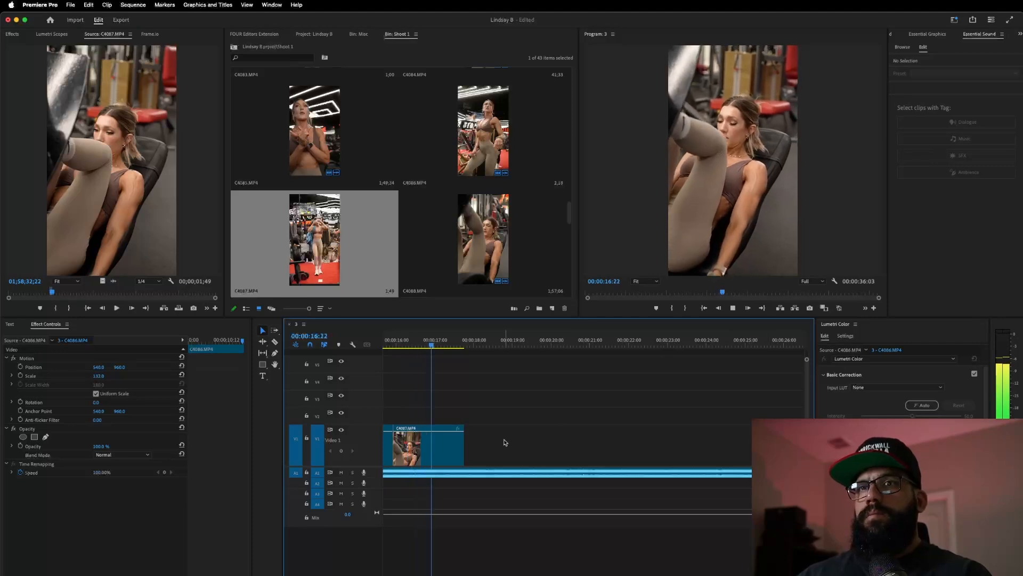
# - Trim 12 frames off the end of C4087 and mark a new In/Out range in the source
pyautogui.moveTo(464, 445); pyautogui.dragTo(445, 454)
pyautogui.moveTo(56, 292); pyautogui.dragTo(96, 293)
pyautogui.press('i')
pyautogui.press('space')
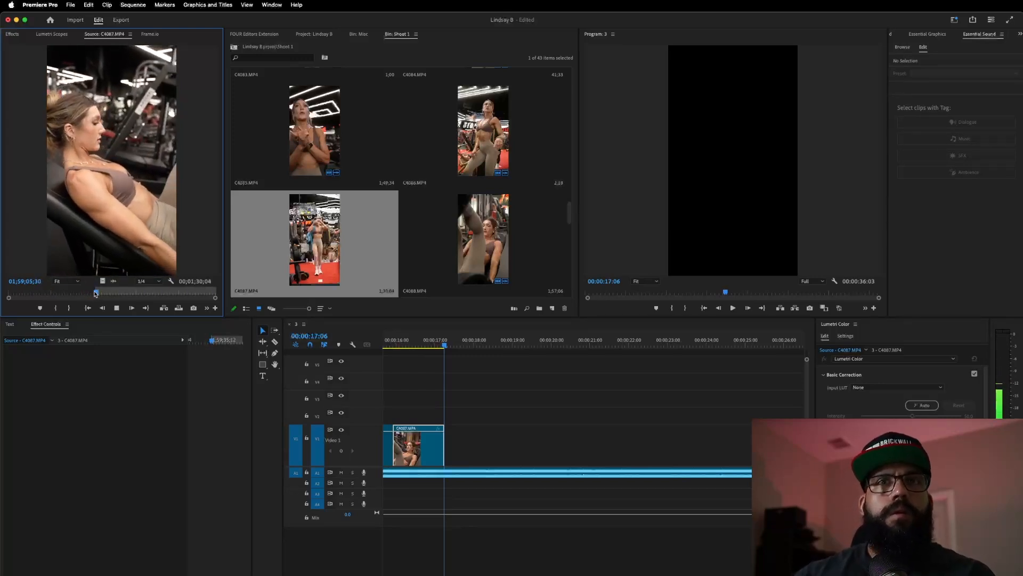
pyautogui.press('space')
pyautogui.moveTo(97, 293); pyautogui.dragTo(100, 296)
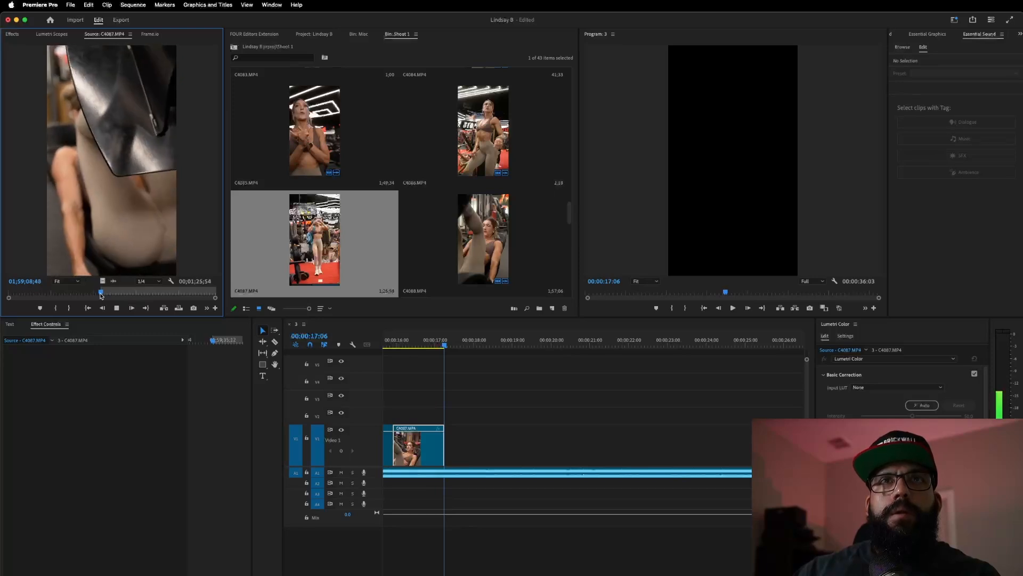
pyautogui.press('o')
pyautogui.press('space')
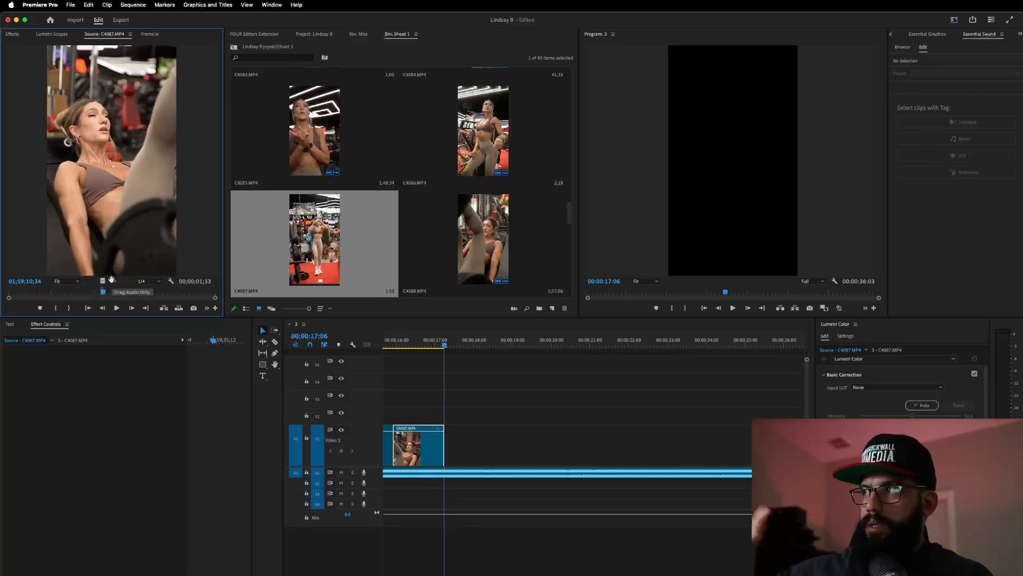
# - Place the new C4087 range right after the previous clip and review it from about 14 seconds
pyautogui.moveTo(521, 398); pyautogui.dragTo(456, 438)
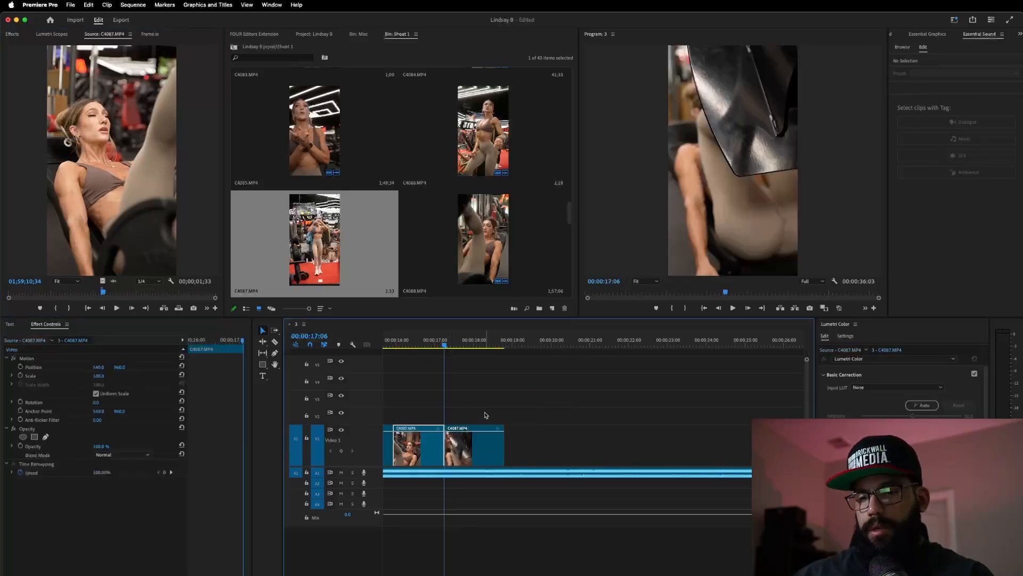
pyautogui.press('space')
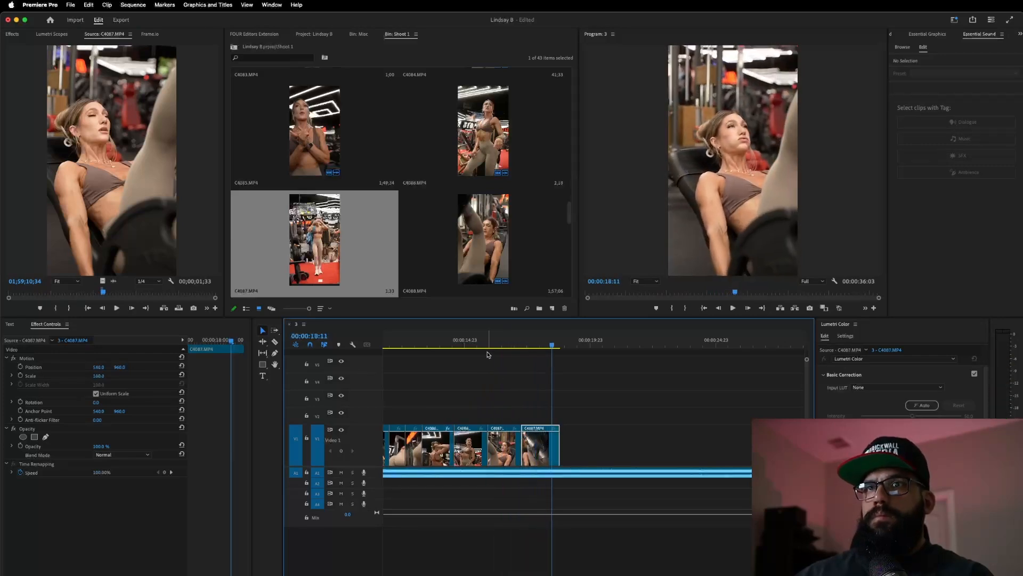
pyautogui.click(442, 343)
pyautogui.press('space')
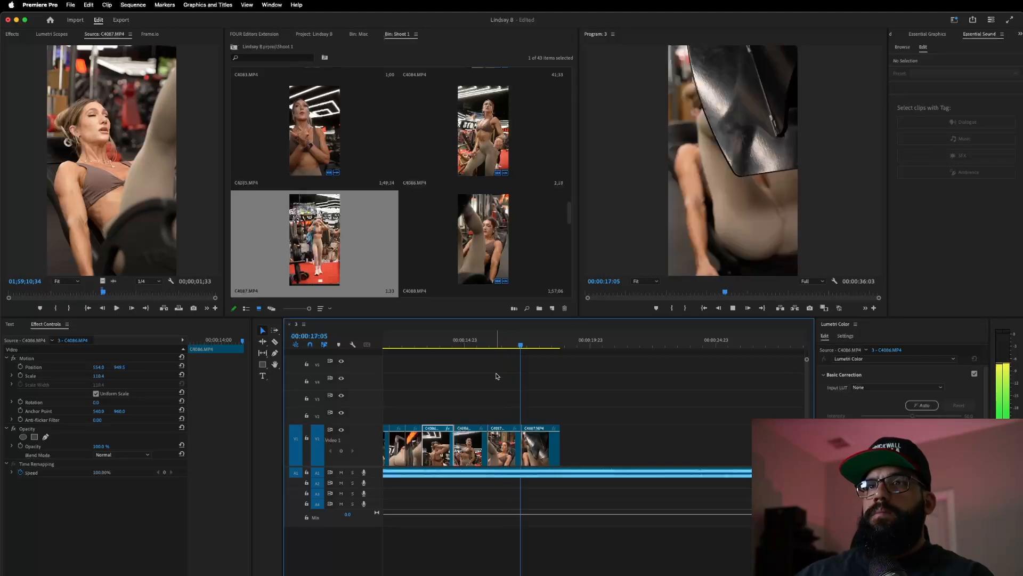
pyautogui.scroll(-2, 513, 396)
# - Play the sequence from the start and stop at the cut point past 9 seconds
pyautogui.hscroll(-5, 513, 395)
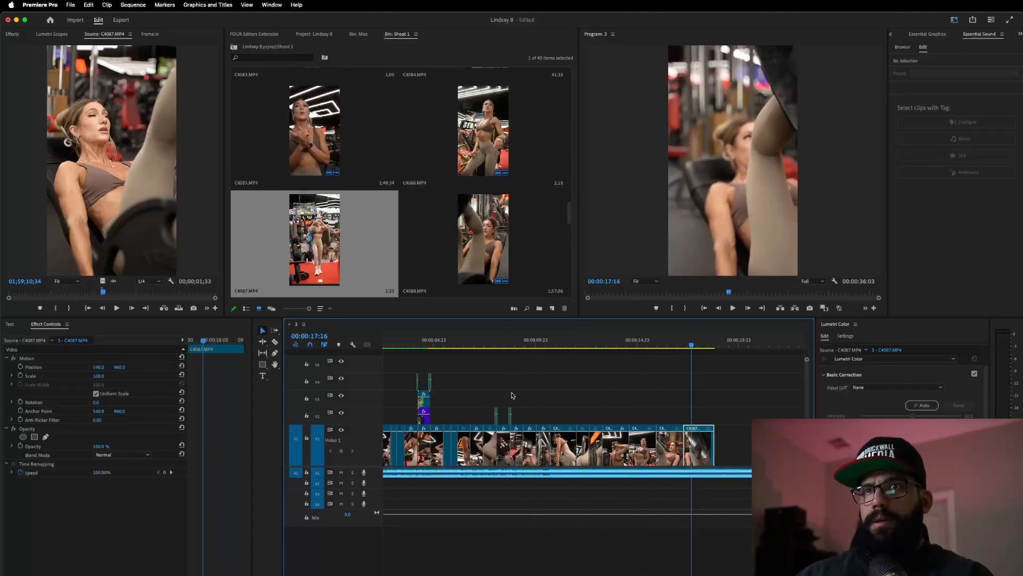
pyautogui.scroll(2, 562, 393)
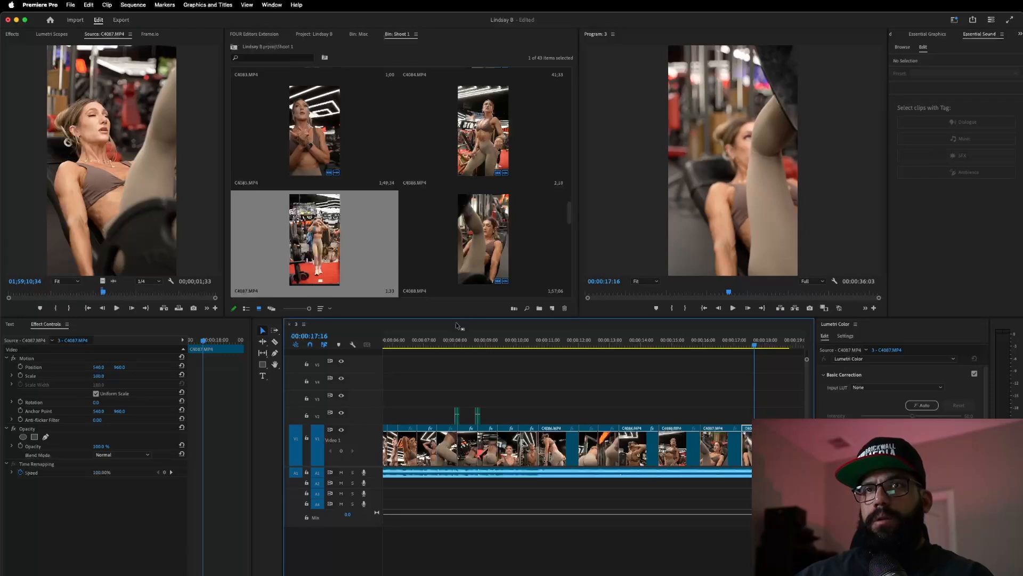
pyautogui.press('Home')
pyautogui.press('space')
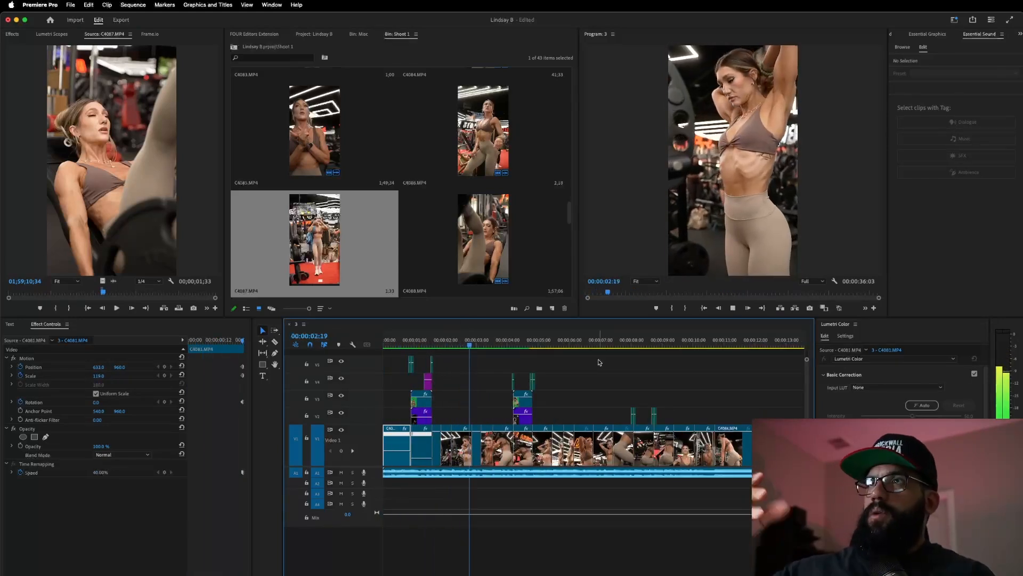
pyautogui.click(663, 341)
pyautogui.press('space')
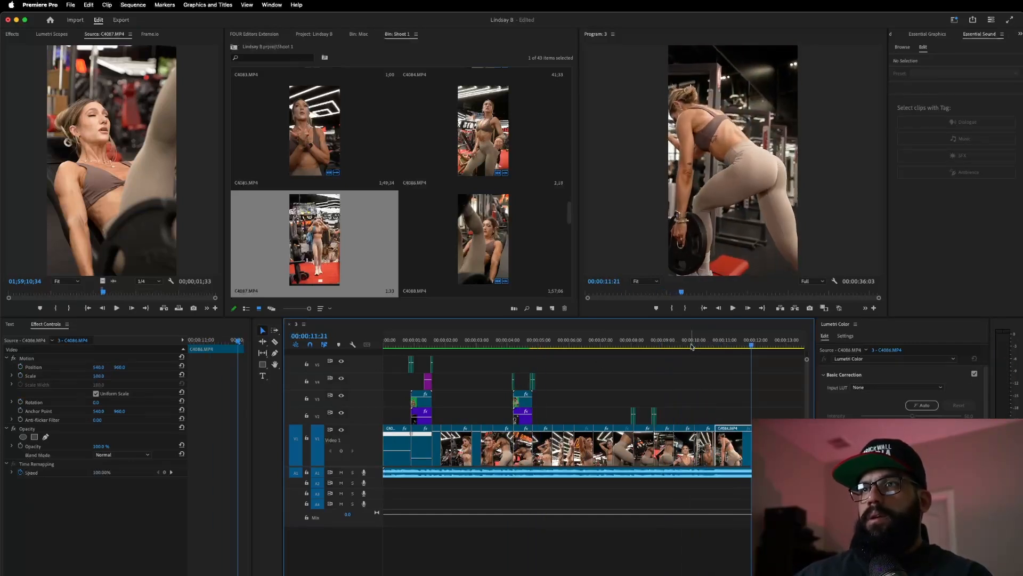
pyautogui.press('space')
pyautogui.scroll(3, 714, 405)
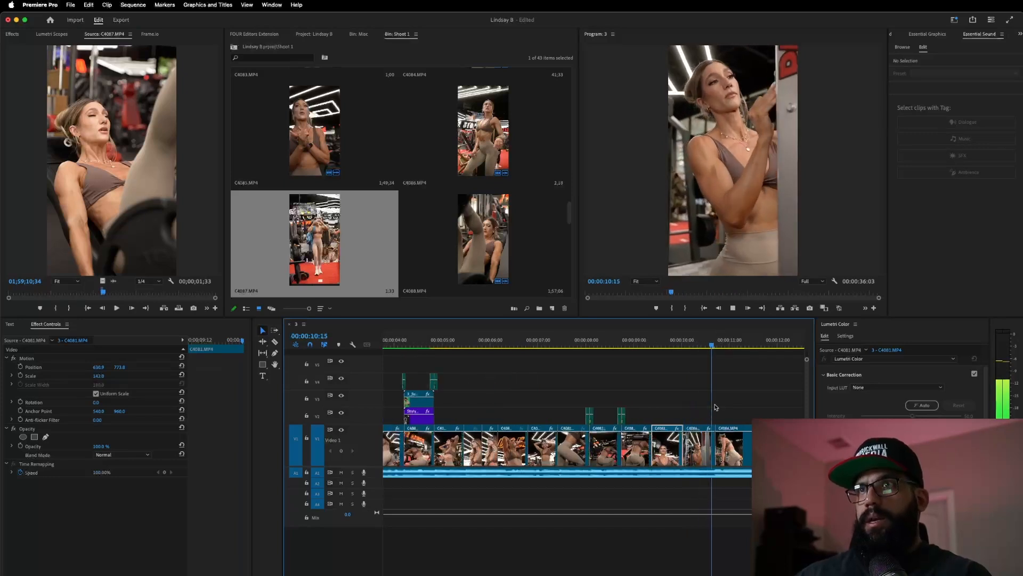
pyautogui.press('space')
# - Pull the next clip left to shorten C4086 and review the tightened cut from 10:19
pyautogui.moveTo(789, 446); pyautogui.dragTo(755, 445)
pyautogui.click(720, 341)
pyautogui.press('space')
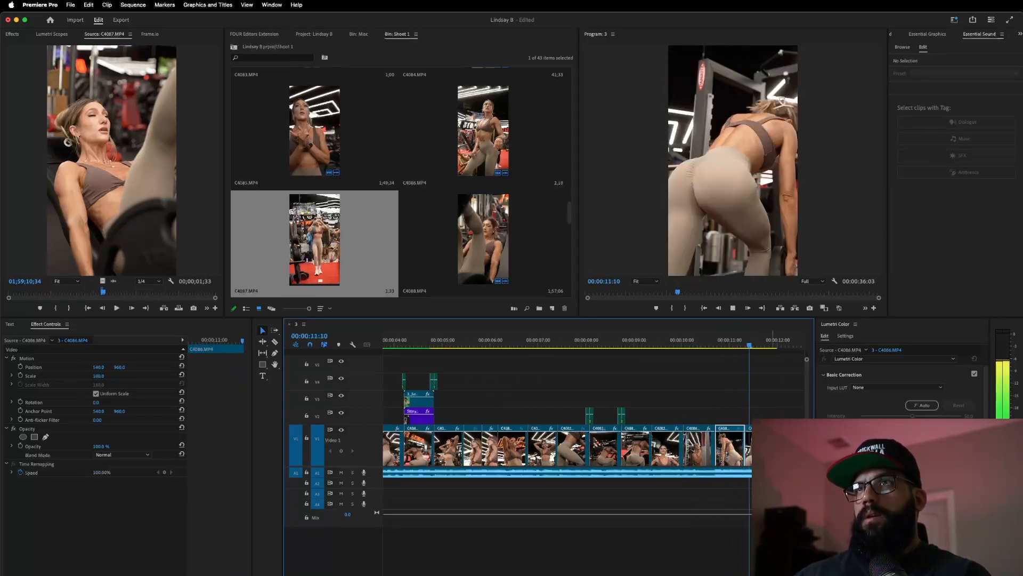
pyautogui.press('space')
pyautogui.scroll(-1, 736, 411)
pyautogui.hscroll(-2, 734, 409)
pyautogui.hscroll(5, 734, 407)
pyautogui.hscroll(1, 732, 407)
# - Slide C4086 8 frames earlier and replay the adjusted cut from about 10:07
pyautogui.click(516, 341)
pyautogui.press('space')
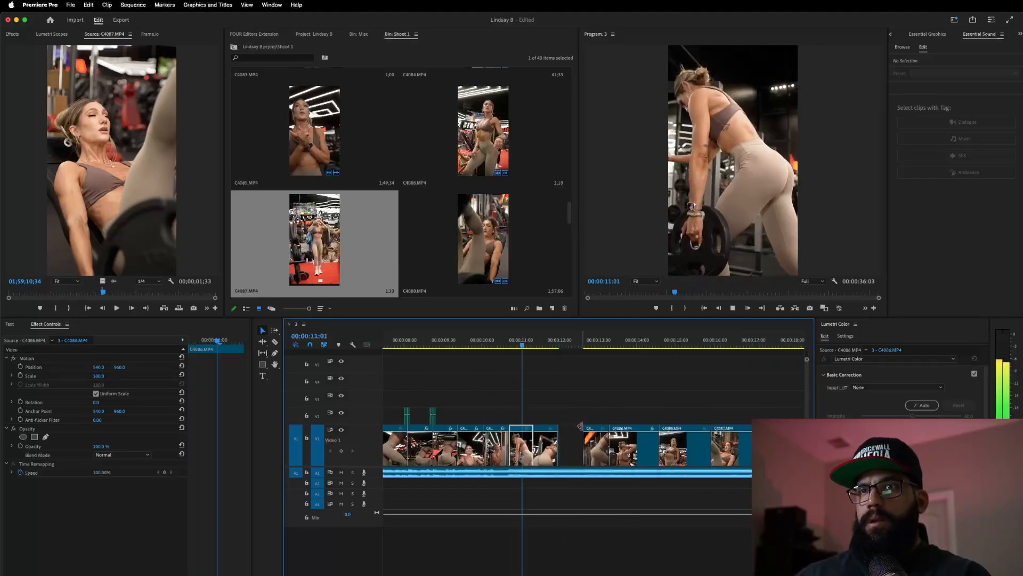
pyautogui.moveTo(604, 454); pyautogui.dragTo(564, 447)
pyautogui.click(495, 340)
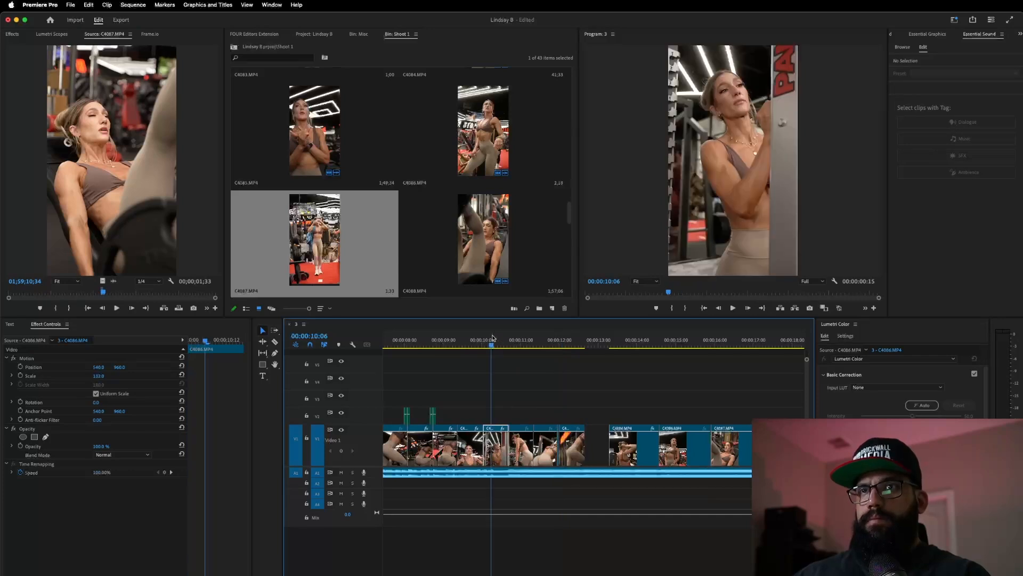
pyautogui.press('space')
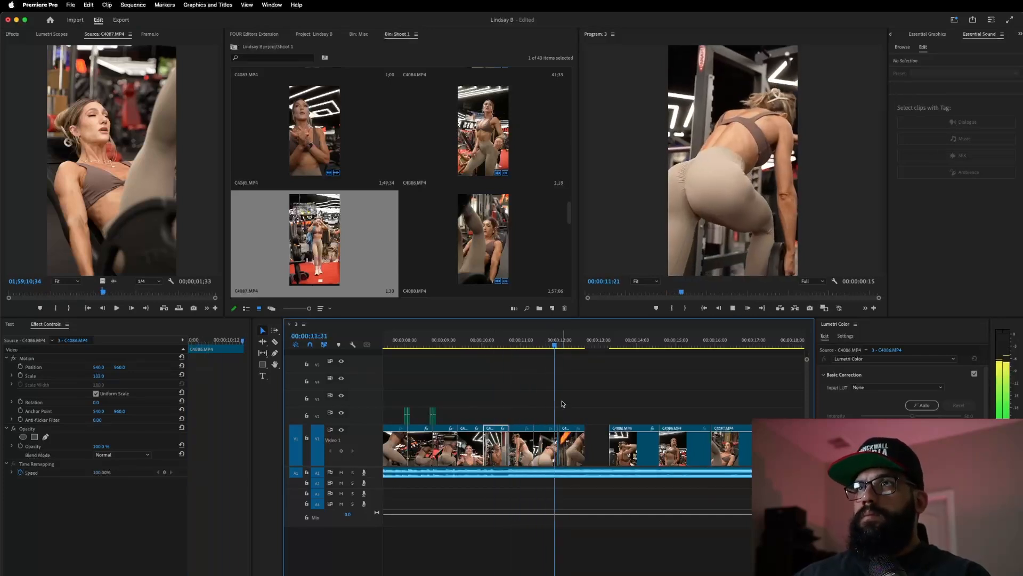
# - Review from 11:00 and try trimming the fourth clip's start later, stopping at 12:15
pyautogui.scroll(4, 568, 427)
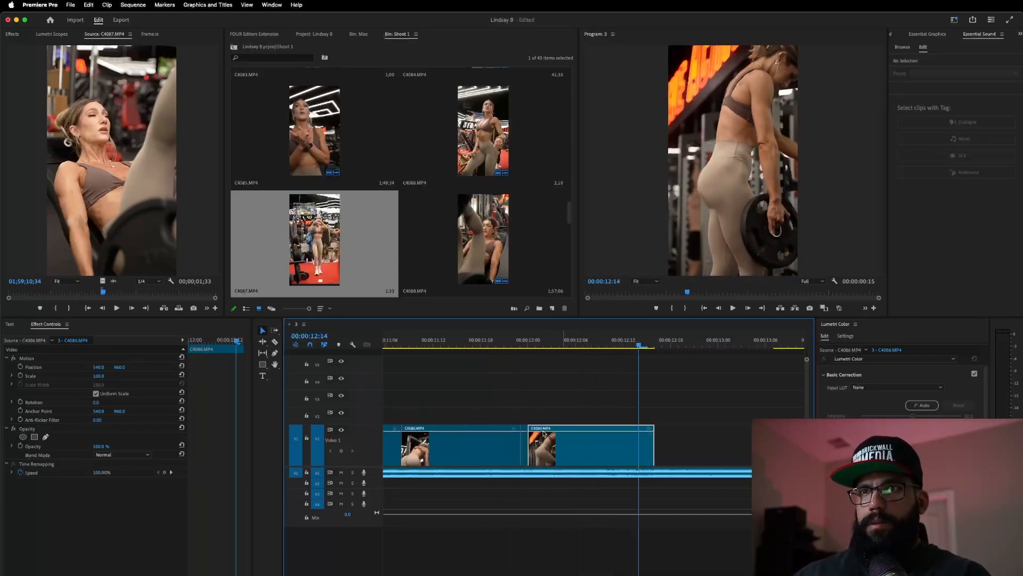
pyautogui.click(525, 445)
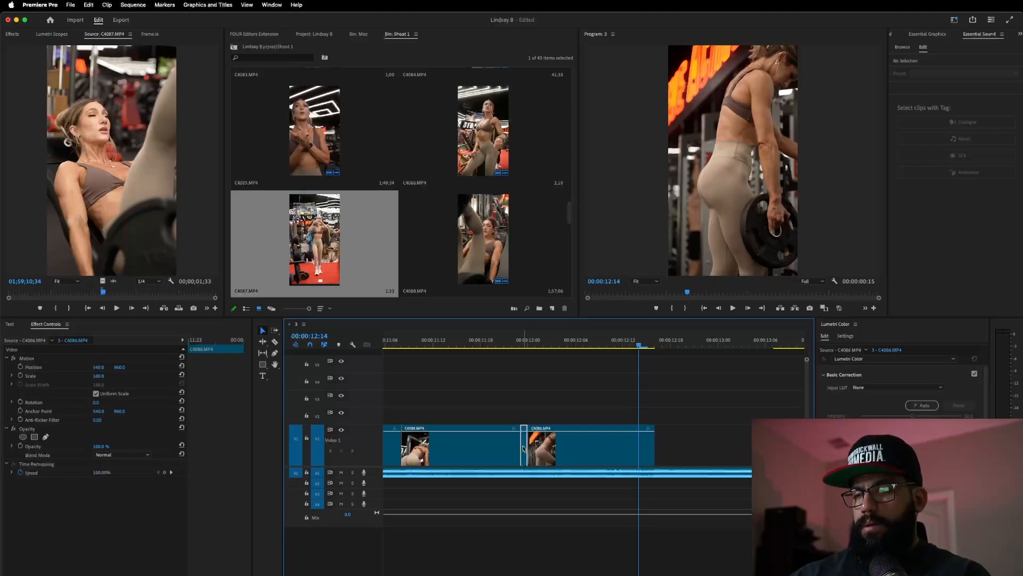
pyautogui.scroll(-2, 525, 448)
pyautogui.click(469, 343)
pyautogui.press('space')
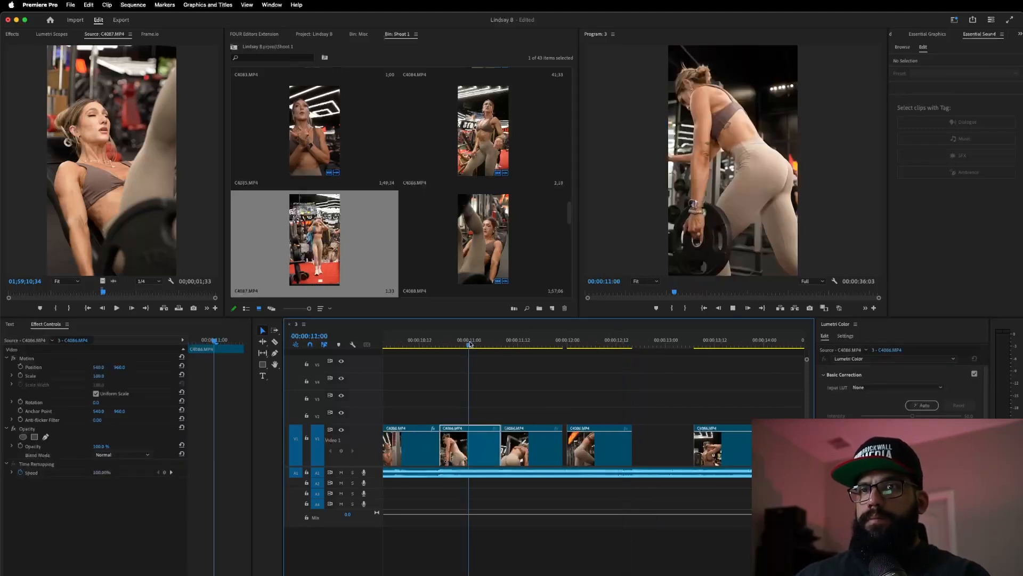
pyautogui.moveTo(559, 450); pyautogui.dragTo(621, 457)
pyautogui.press('space')
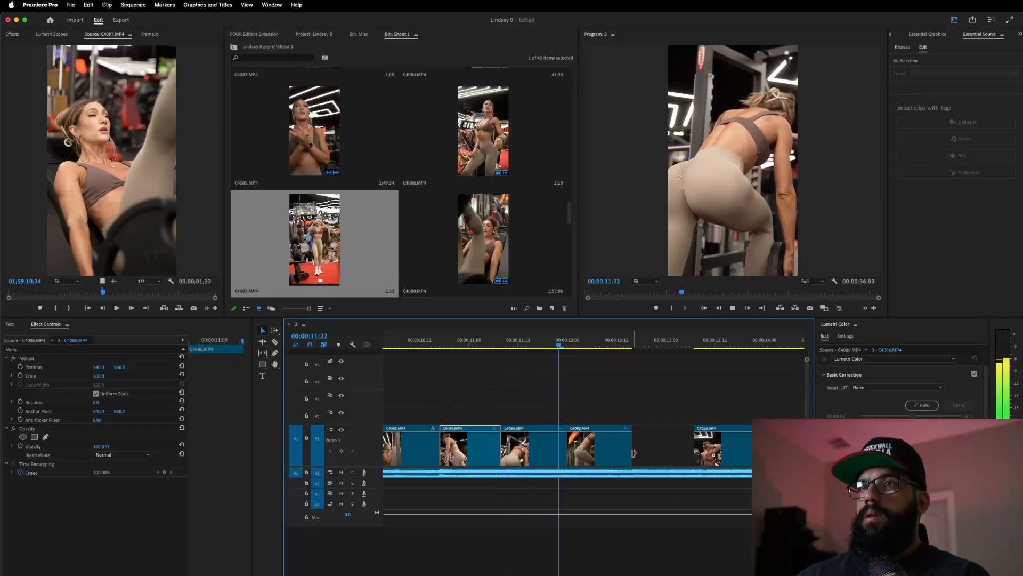
pyautogui.press('space')
# - Slide the last clip left to close the gap and replay from 10:12
pyautogui.moveTo(733, 455); pyautogui.dragTo(669, 453)
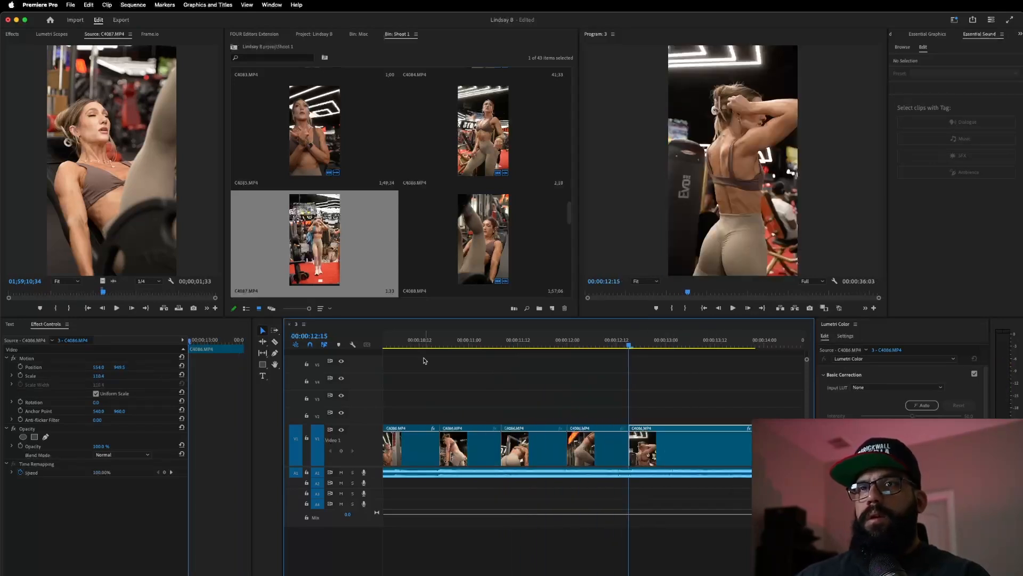
pyautogui.click(419, 345)
pyautogui.press('space')
pyautogui.press('-')
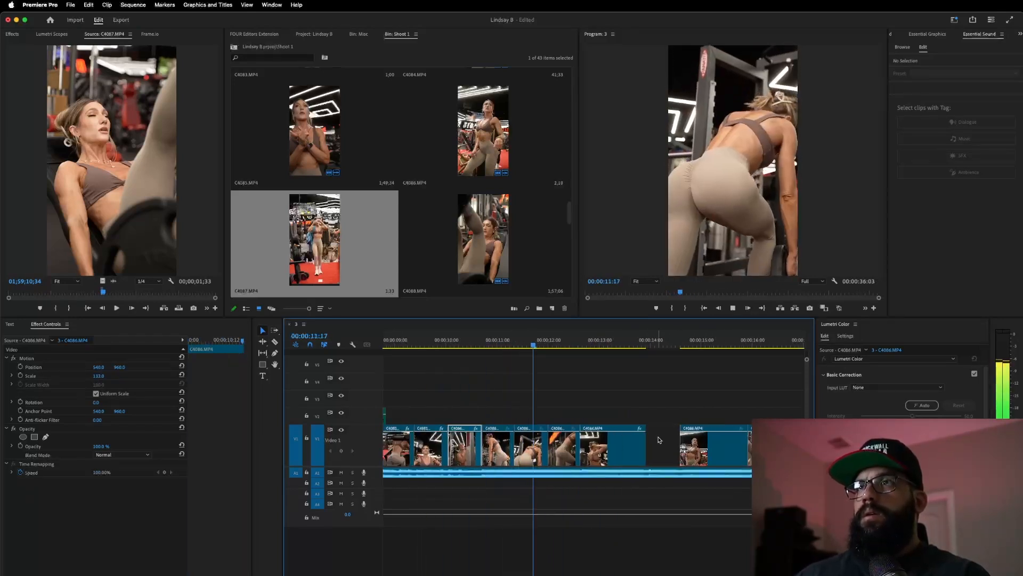
pyautogui.press('space')
# - Pull the C4086 and C4087 clips left to close the remaining gaps, ending near 16:14
pyautogui.moveTo(736, 451); pyautogui.dragTo(670, 457)
pyautogui.press('space')
pyautogui.press('space')
pyautogui.moveTo(770, 457); pyautogui.dragTo(700, 462)
pyautogui.press('space')
pyautogui.press('-')
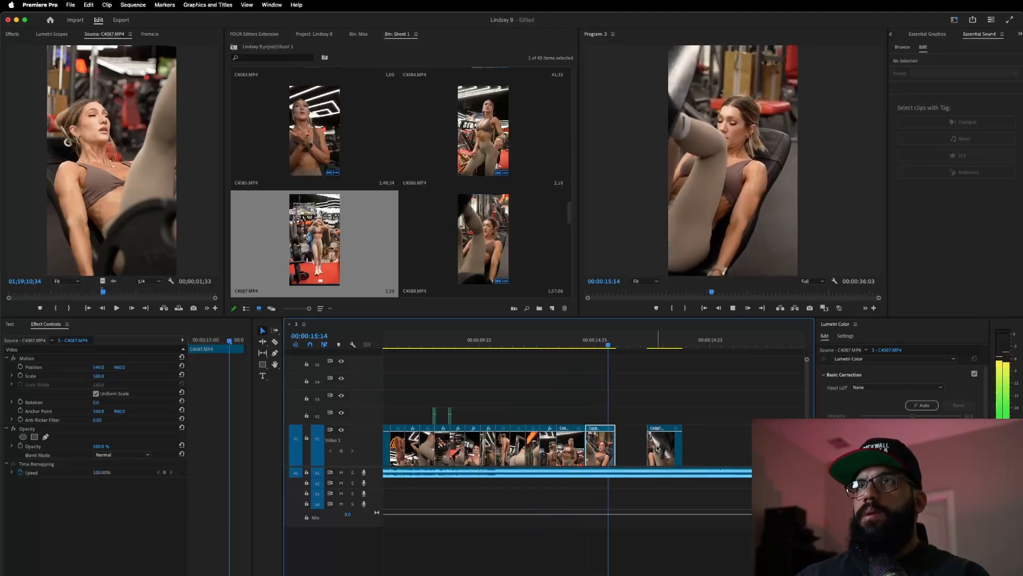
pyautogui.moveTo(651, 447); pyautogui.dragTo(631, 449)
pyautogui.press('space')
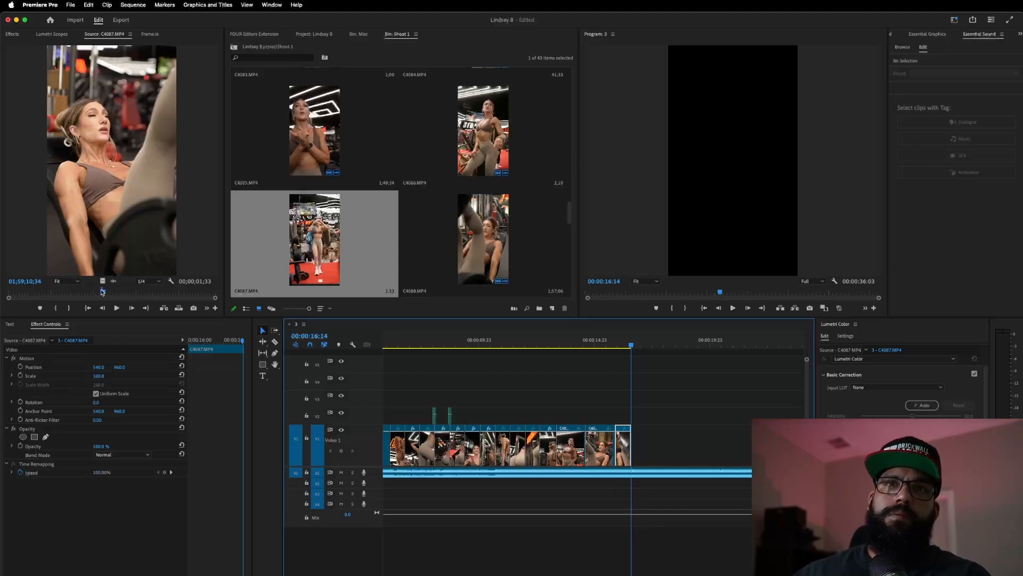
# - Mark a new In/Out range in C4087 and add it to the end of the sequence
pyautogui.moveTo(103, 292); pyautogui.dragTo(111, 293)
pyautogui.press('i')
pyautogui.press('i')
pyautogui.press('o')
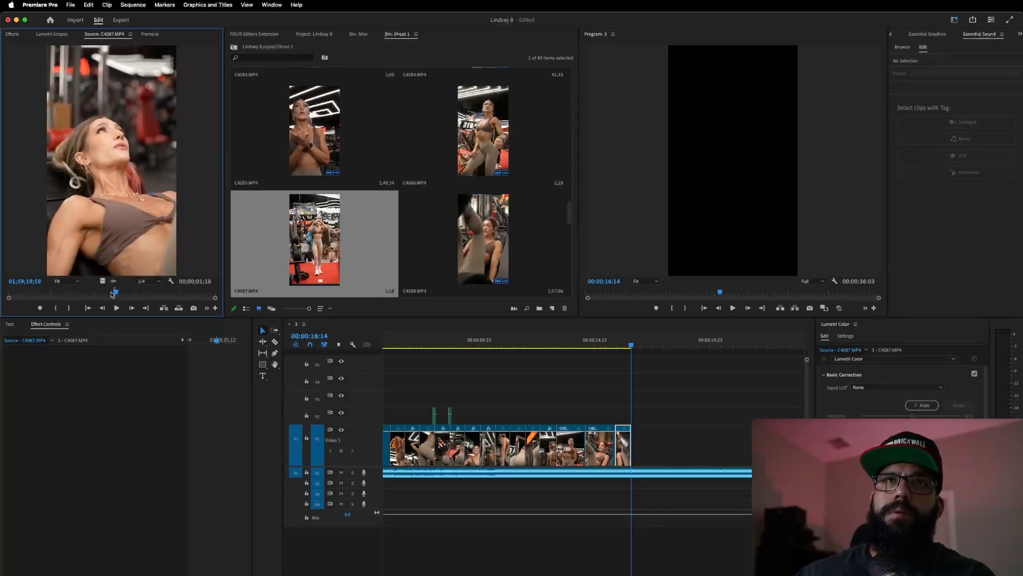
pyautogui.moveTo(644, 427); pyautogui.dragTo(640, 441)
pyautogui.click(623, 345)
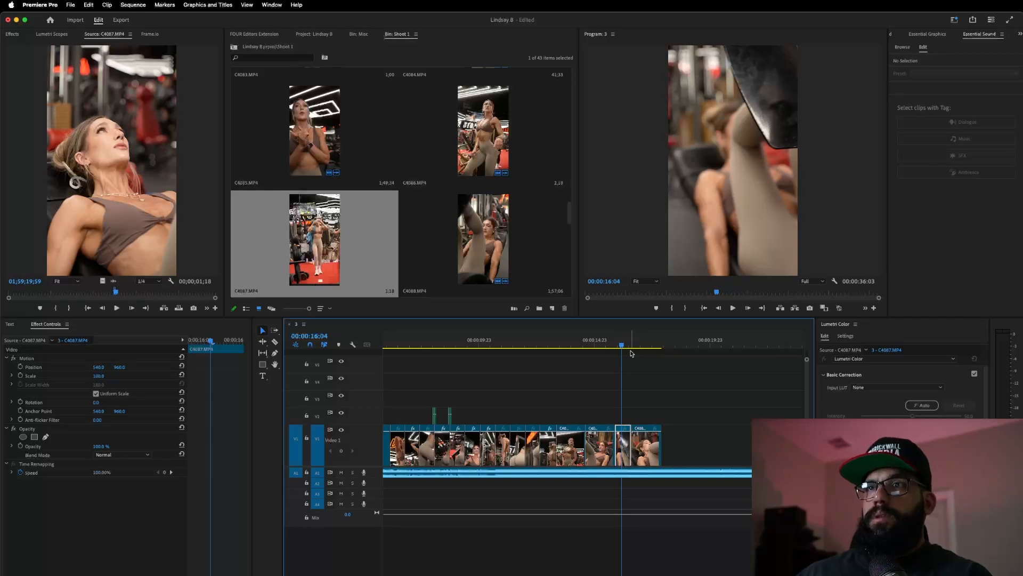
pyautogui.click(642, 347)
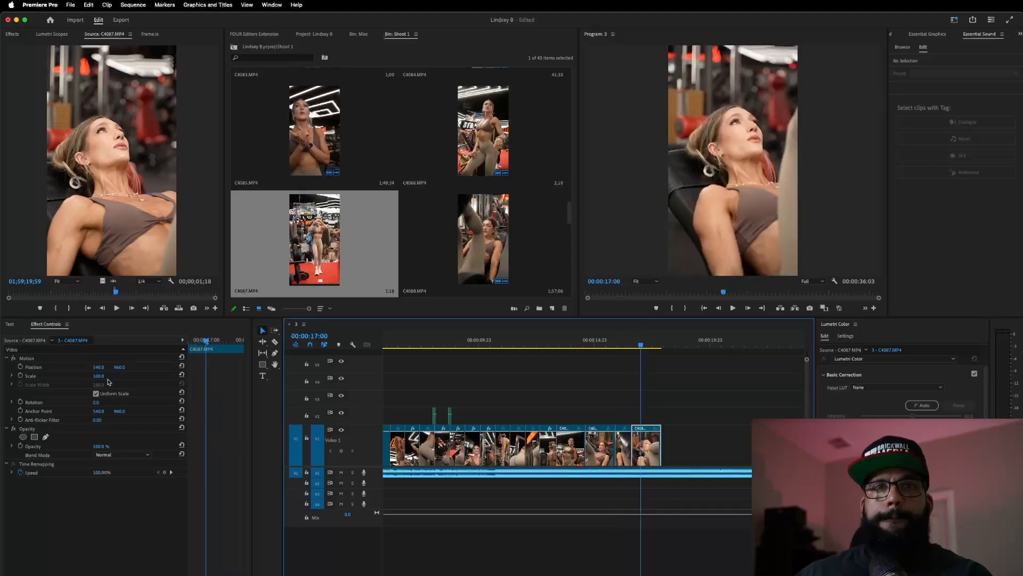
# - Zoom the new last clip in to scale 161, undoing an accidental clip move
pyautogui.moveTo(100, 376)
pyautogui.mouseDown()
pyautogui.moveTo(131, 376)
pyautogui.moveTo(93, 368)
pyautogui.mouseUp()
pyautogui.click(582, 345)
pyautogui.press('space')
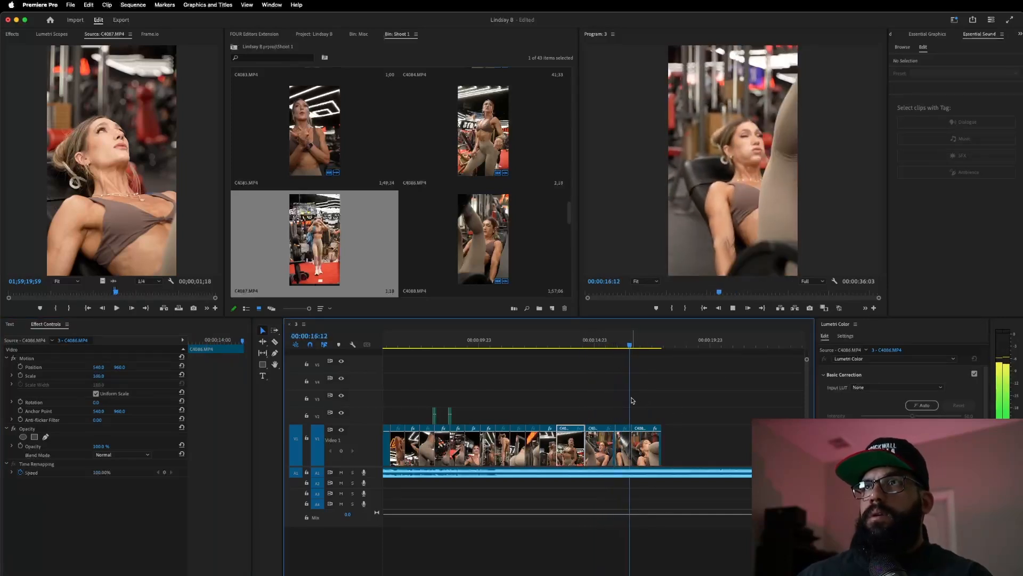
pyautogui.press('space')
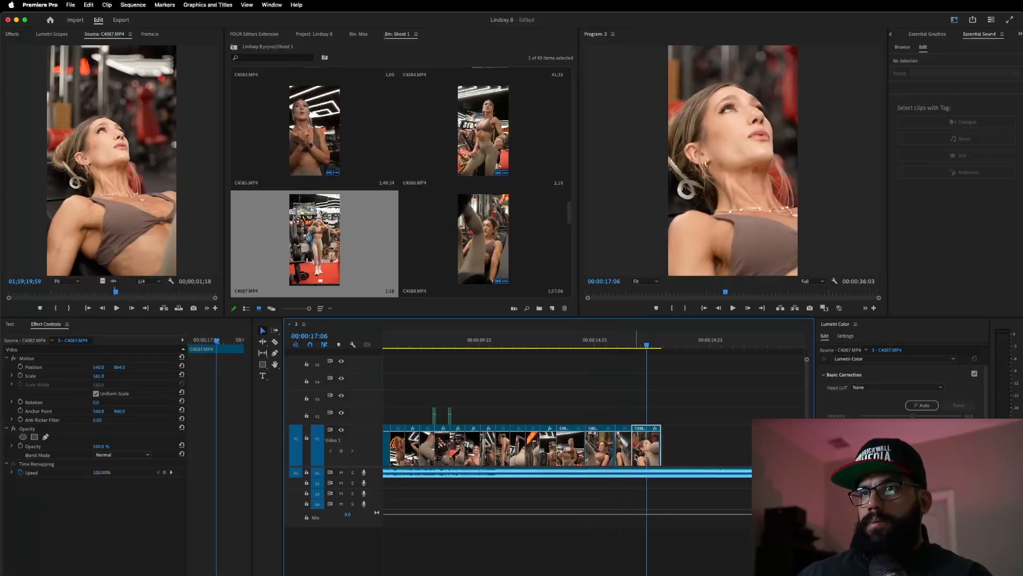
pyautogui.moveTo(655, 452); pyautogui.dragTo(670, 453)
pyautogui.press('super+z')
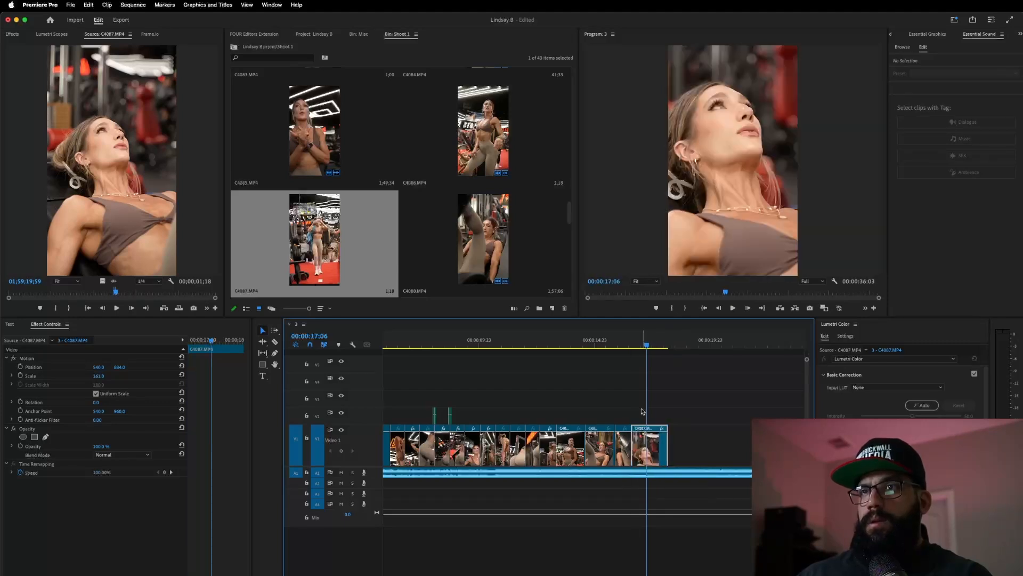
# - Raise the clip's framing to position 540, 657 and trim its end shorter
pyautogui.click(600, 345)
pyautogui.press('space')
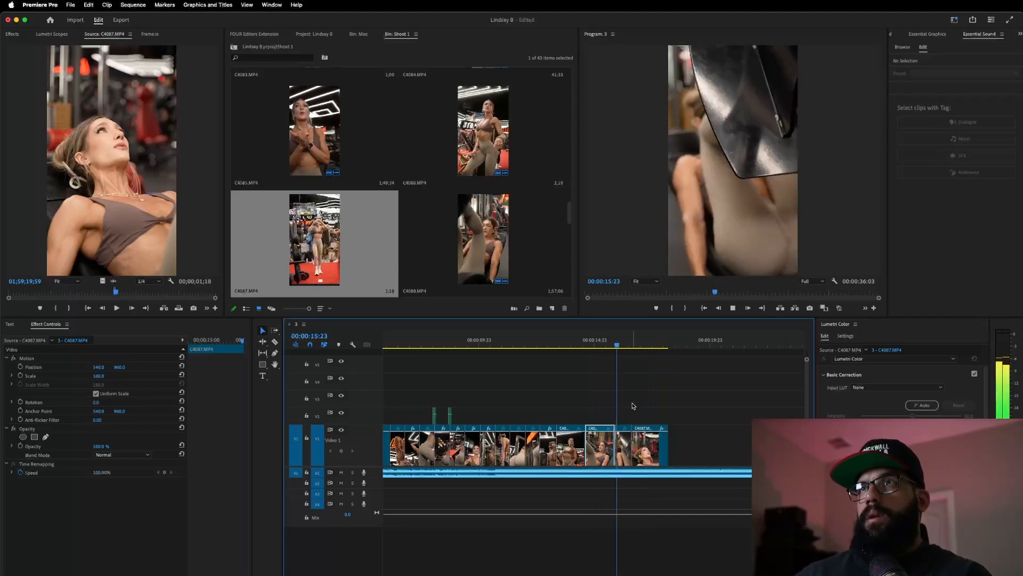
pyautogui.press('space')
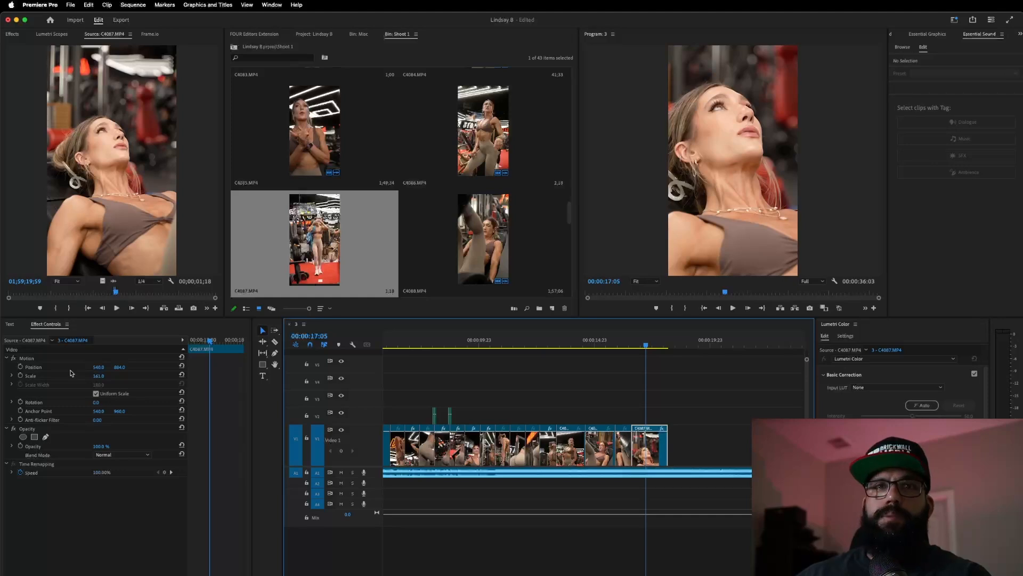
pyautogui.moveTo(120, 370); pyautogui.dragTo(372, 425)
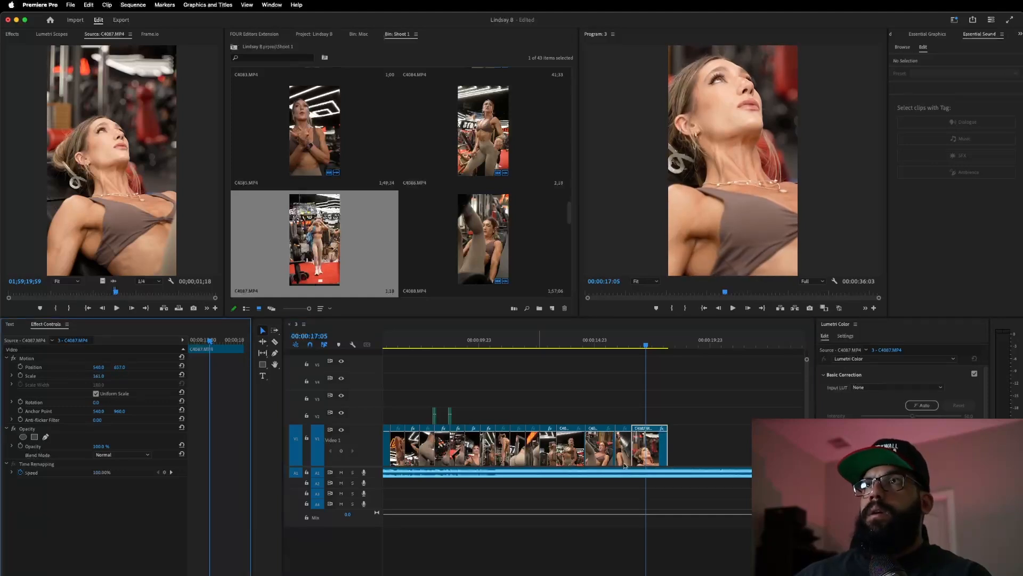
pyautogui.click(569, 341)
pyautogui.press('space')
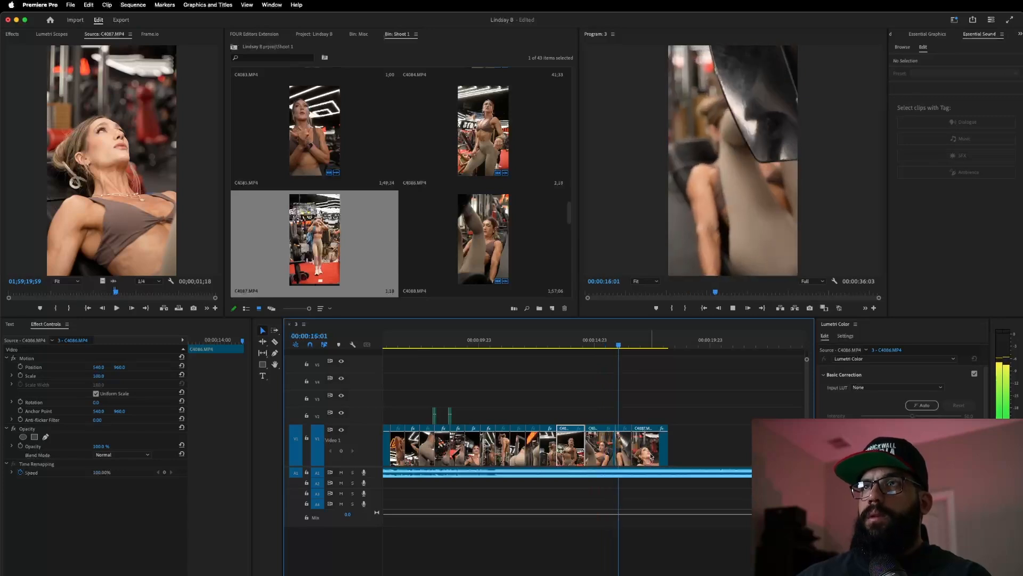
pyautogui.press('space')
pyautogui.moveTo(674, 444); pyautogui.dragTo(647, 455)
# - Enlarge the C4087 bench clip to 124.6 and shift it right in the Program monitor
pyautogui.click(585, 340)
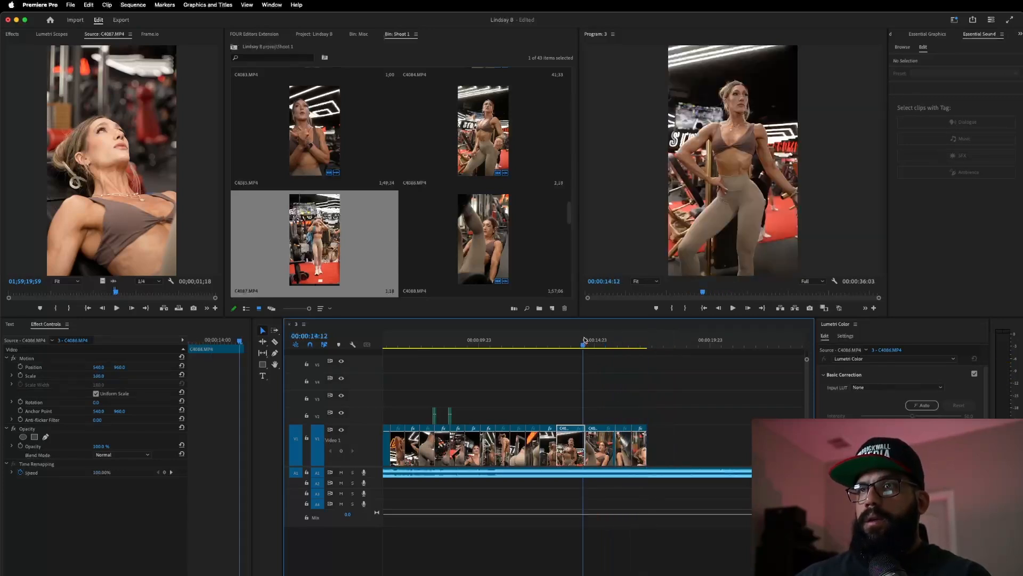
pyautogui.press('space')
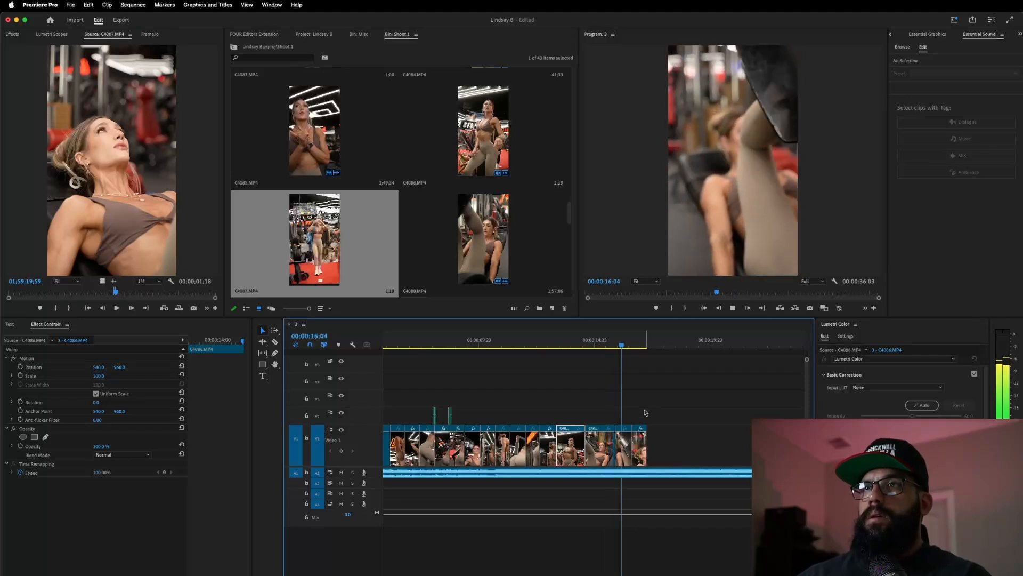
pyautogui.click(599, 412)
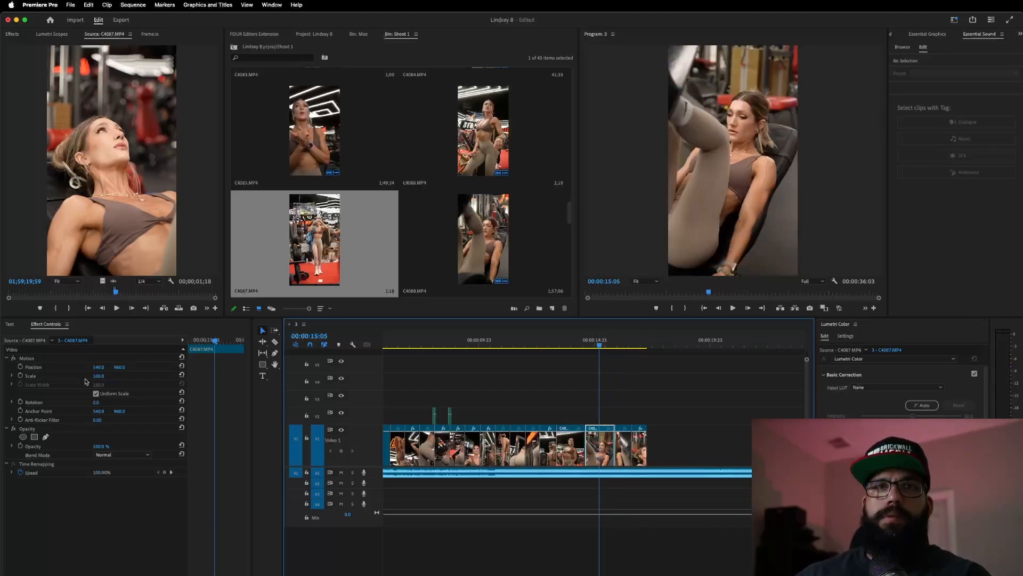
pyautogui.click(68, 376)
pyautogui.moveTo(798, 159); pyautogui.dragTo(779, 170)
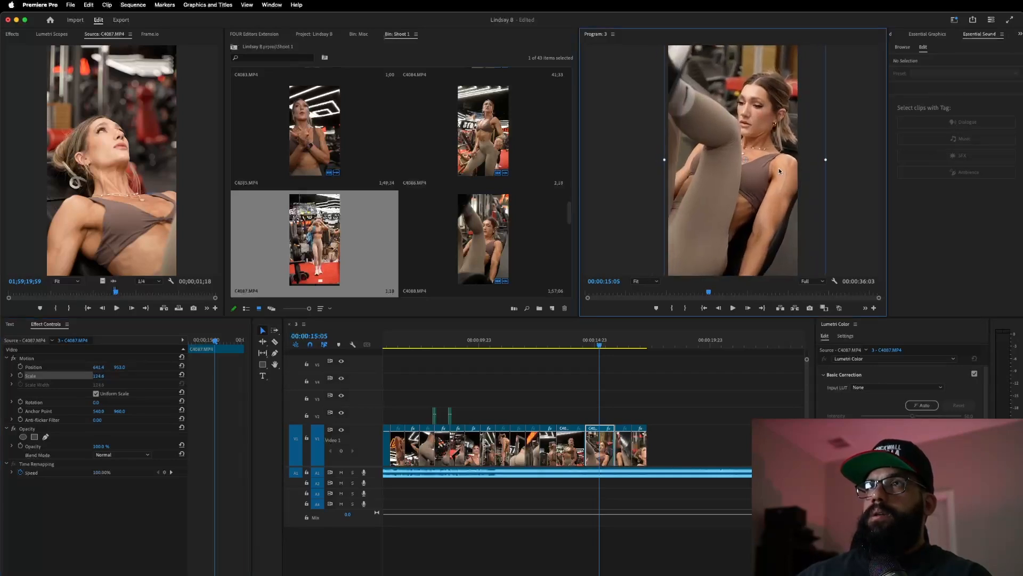
# - Scale the C4086 standing clip to 118.1, move it to 627.4, 932.1, and tilt it -1.5°
pyautogui.click(568, 344)
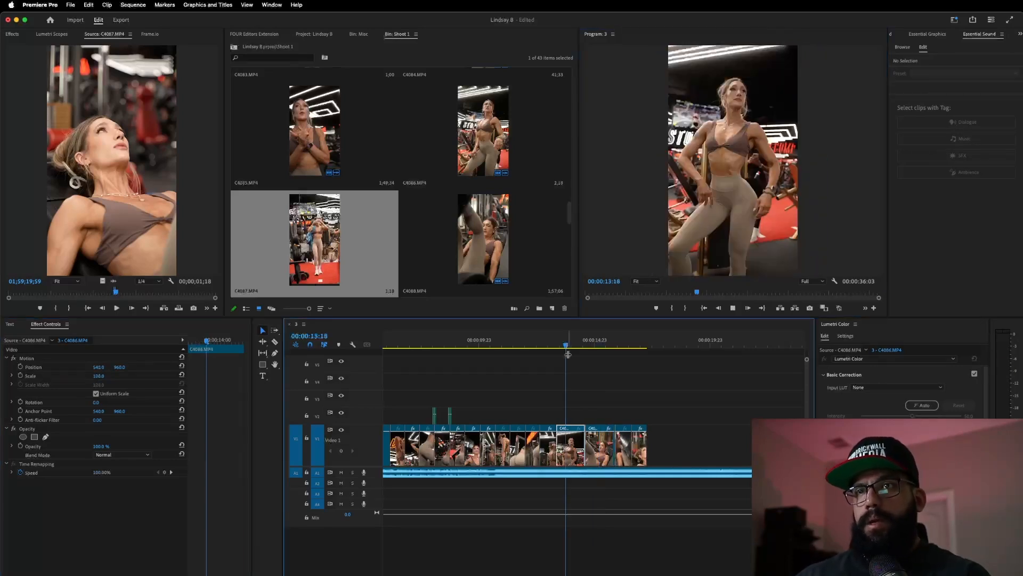
pyautogui.press('space')
pyautogui.click(561, 344)
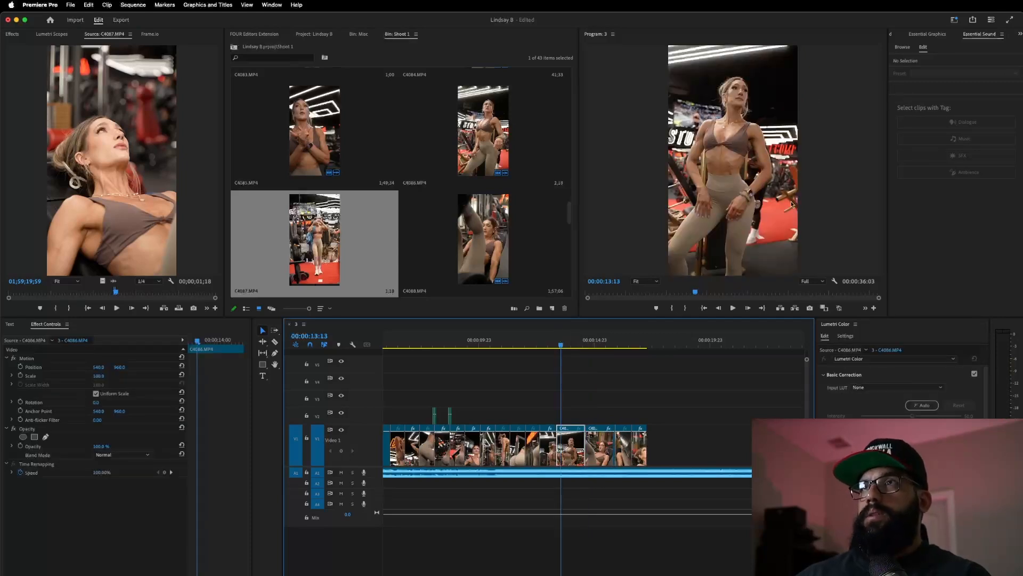
pyautogui.click(79, 375)
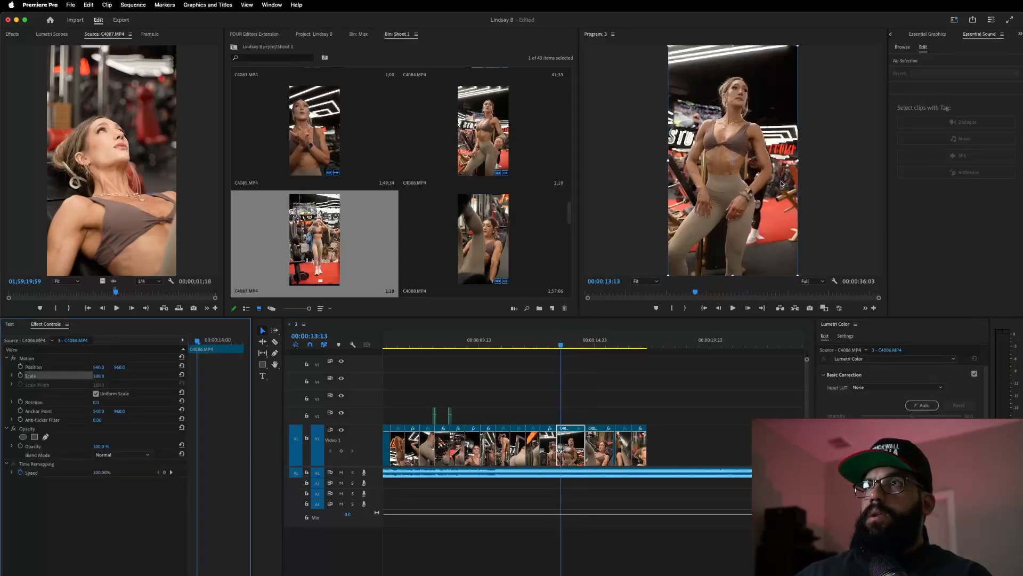
pyautogui.click(807, 161)
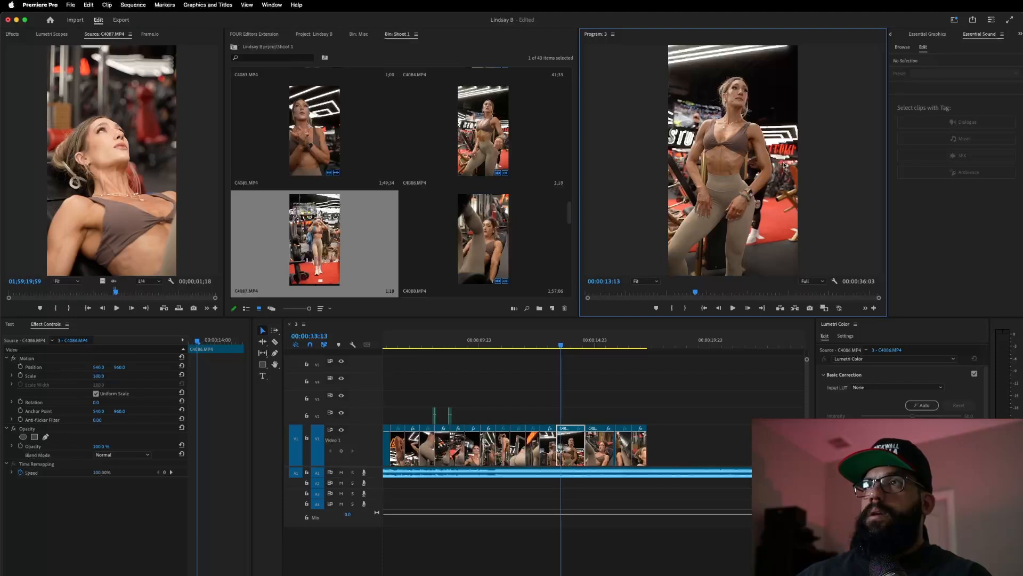
pyautogui.click(764, 171)
pyautogui.moveTo(798, 160); pyautogui.dragTo(809, 160)
pyautogui.moveTo(753, 180); pyautogui.dragTo(800, 172)
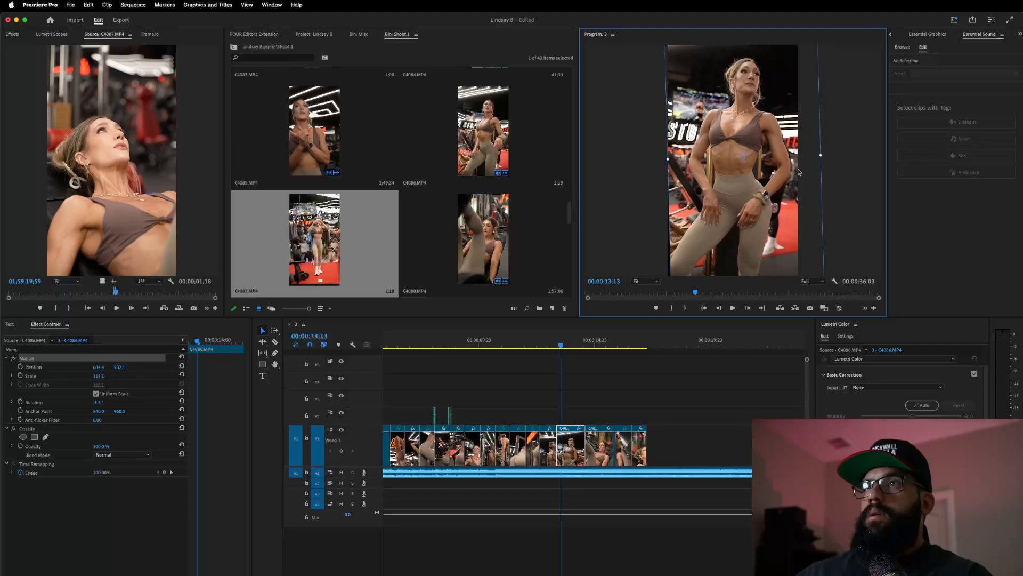
pyautogui.moveTo(667, 159); pyautogui.dragTo(665, 165)
pyautogui.press('super+z')
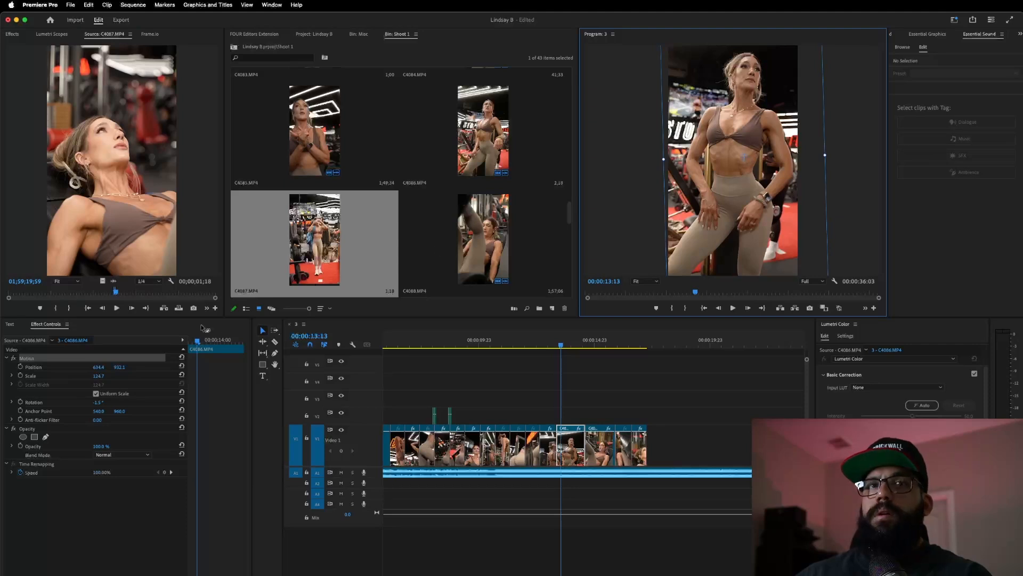
pyautogui.click(457, 340)
pyautogui.press('space')
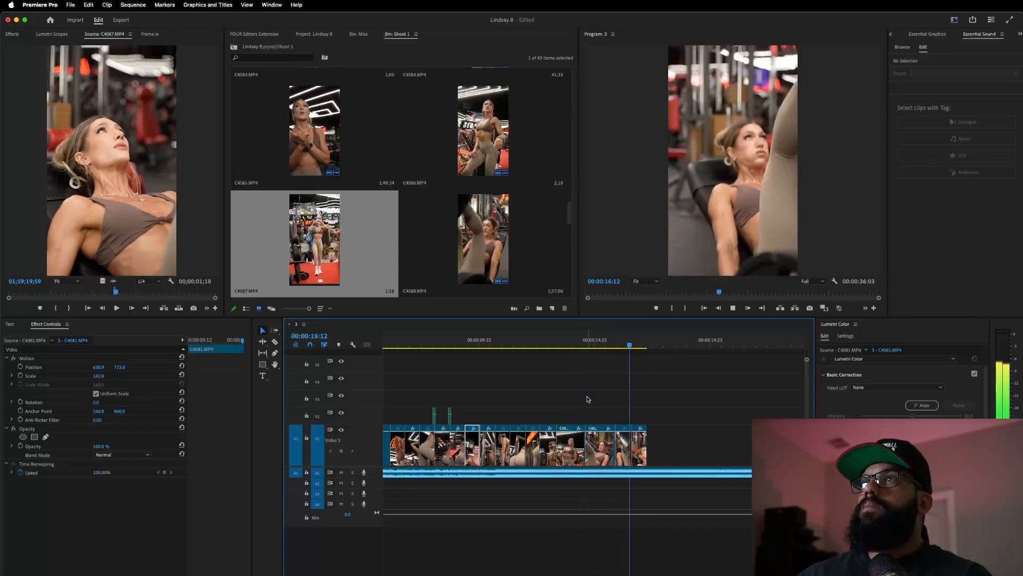
# - Set a C4087 Out point about 1;53 in and append its video only to V1's end
pyautogui.press('space')
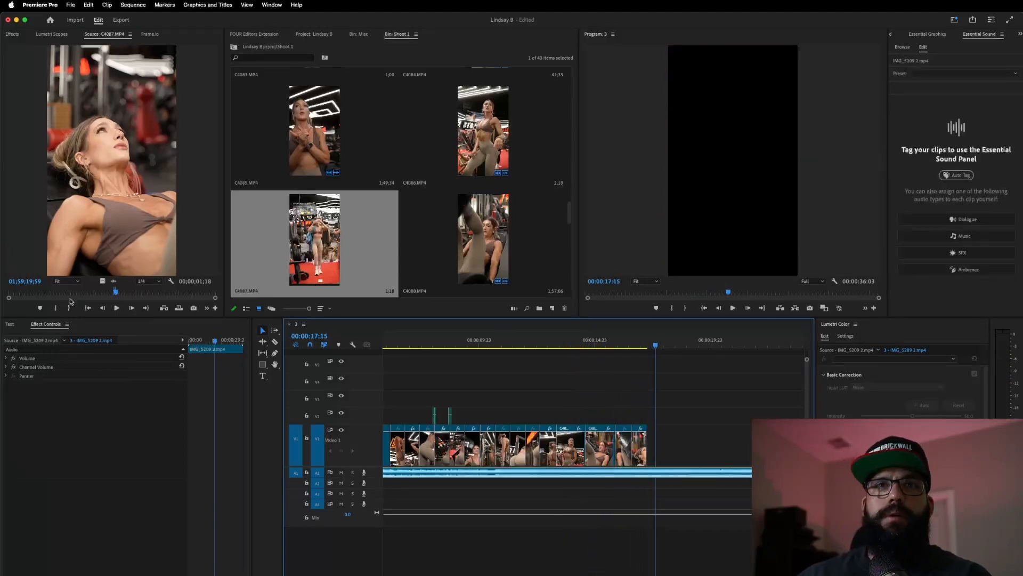
pyautogui.moveTo(117, 292); pyautogui.dragTo(149, 295)
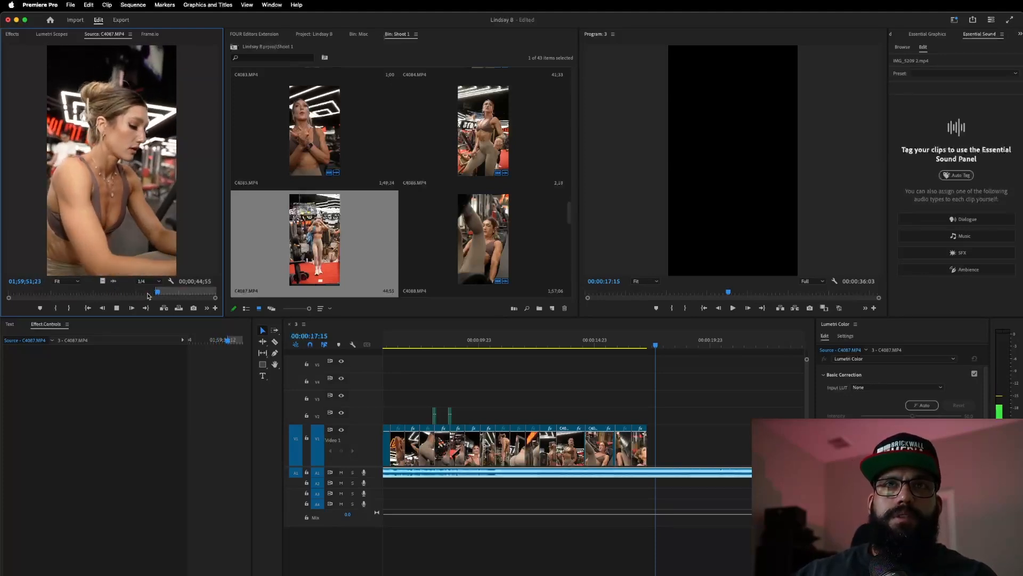
pyautogui.press('o')
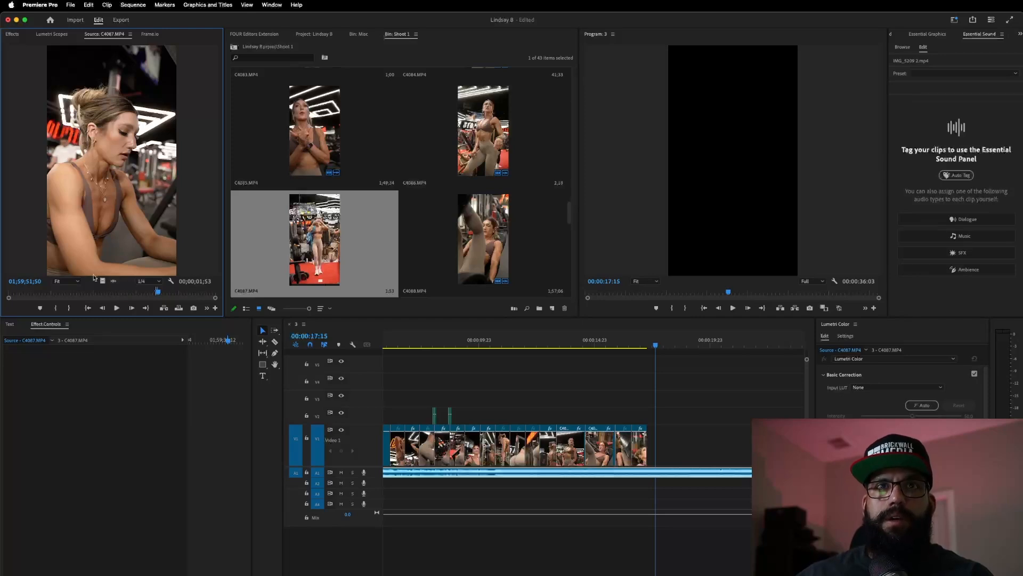
pyautogui.moveTo(103, 281); pyautogui.dragTo(650, 446)
pyautogui.click(602, 340)
pyautogui.press('space')
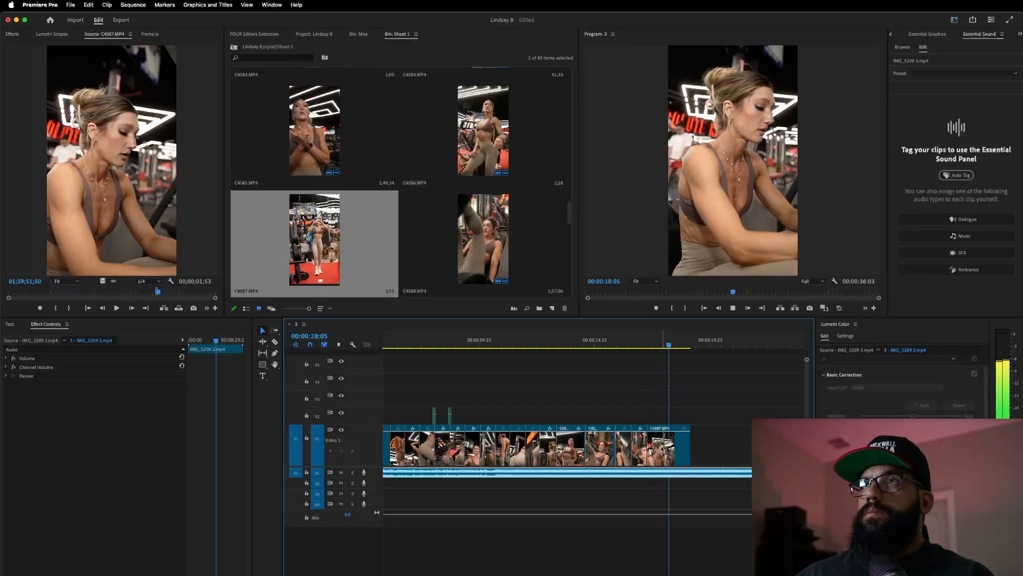
pyautogui.press('space')
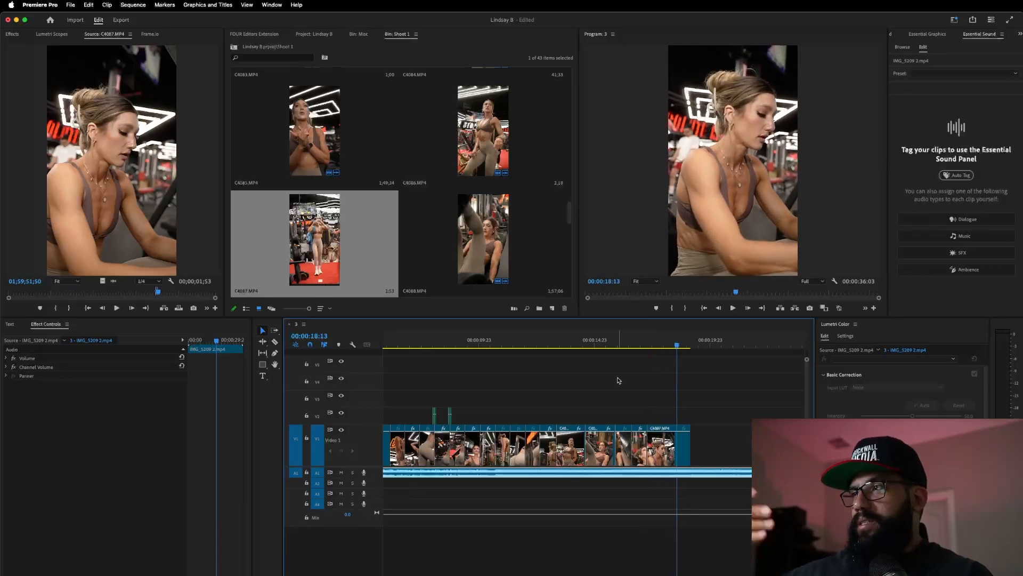
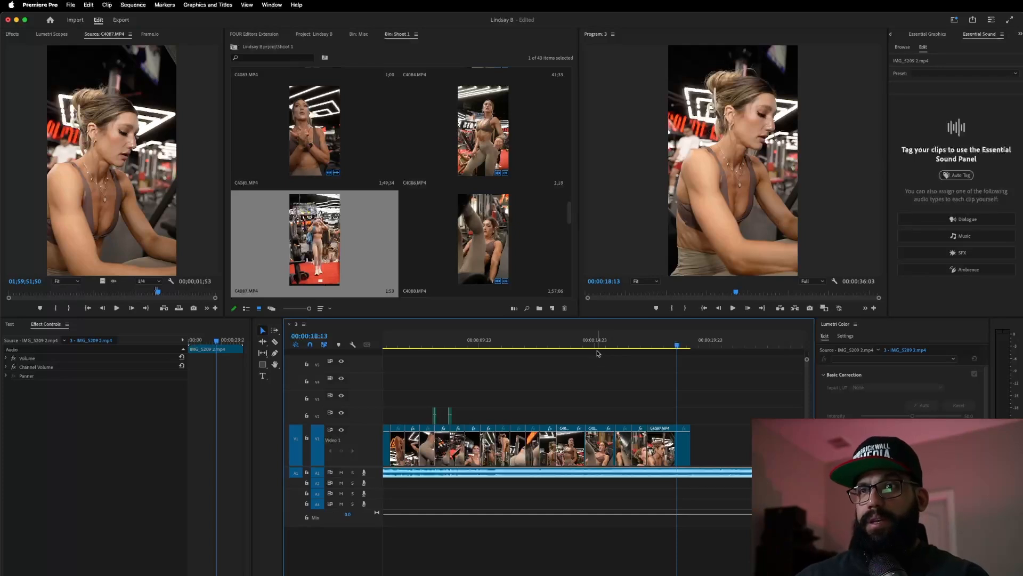
# - Mark an Out point in C4087 and append that shot to the end of V1
pyautogui.click(579, 341)
pyautogui.press('space')
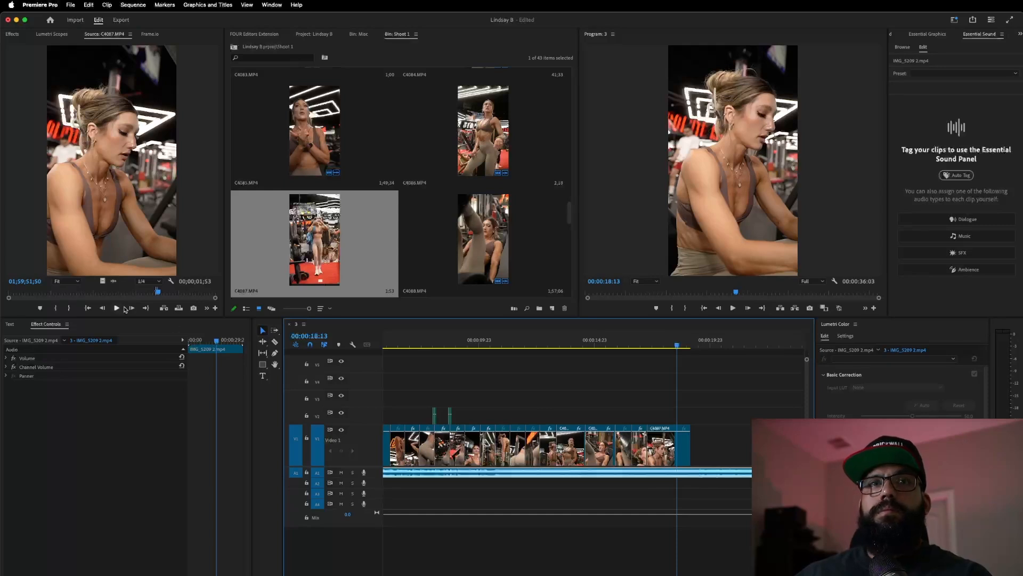
pyautogui.click(159, 292)
pyautogui.press('space')
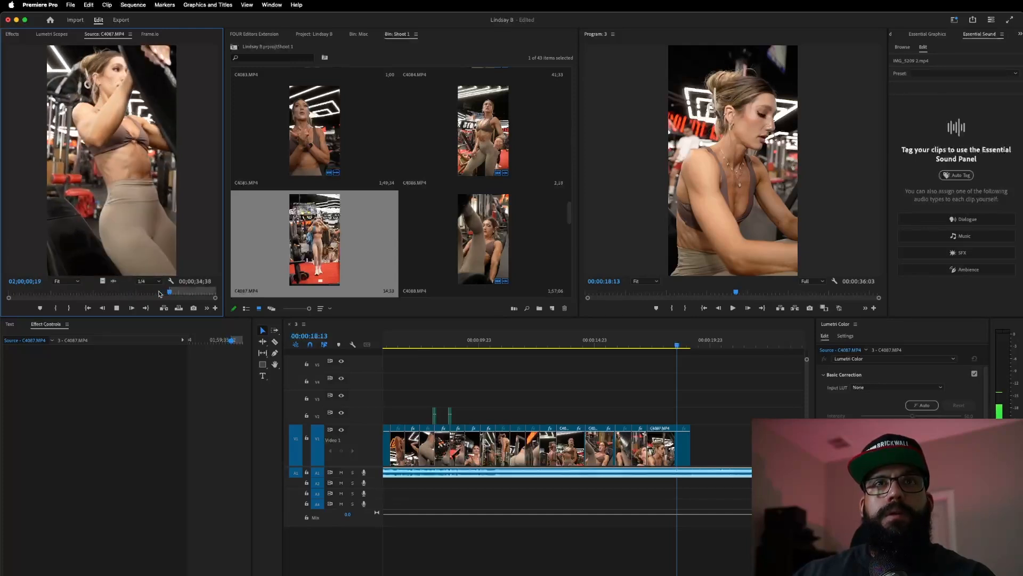
pyautogui.press('o')
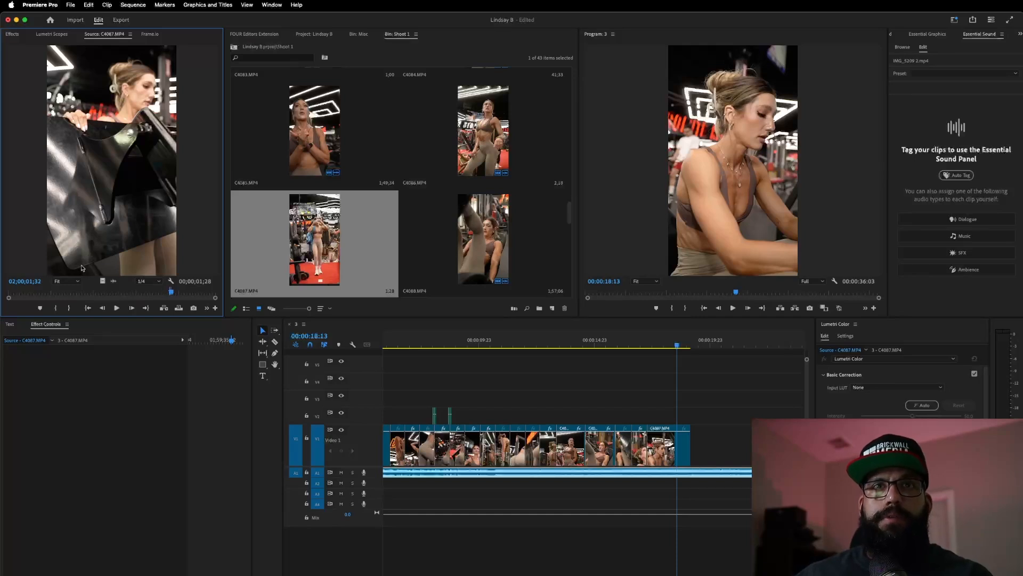
pyautogui.moveTo(101, 281); pyautogui.dragTo(685, 445)
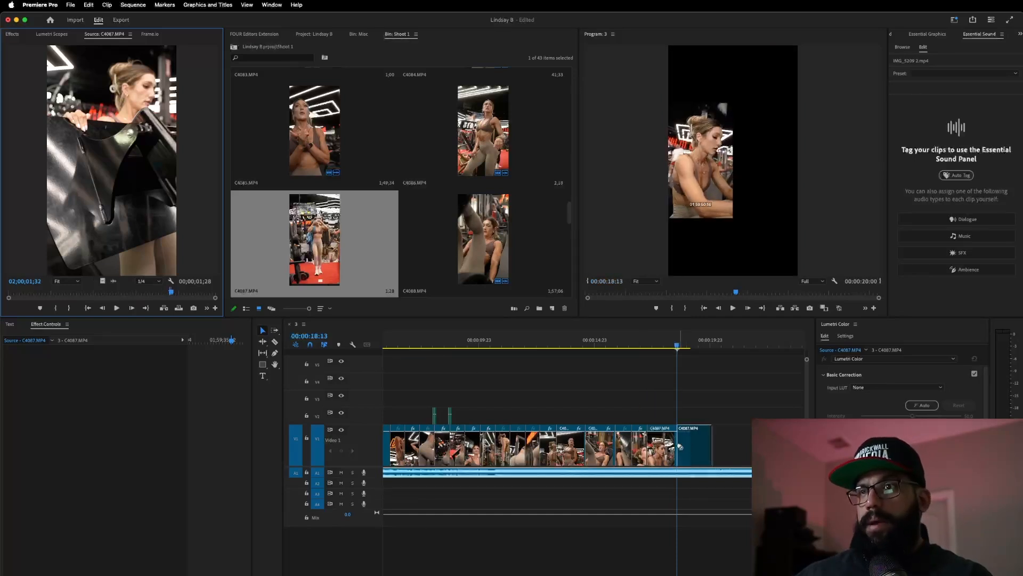
# - Set the new C4087 clip to 40% speed with Optical Flow interpolation
pyautogui.rightClick(692, 450)
pyautogui.click(714, 438)
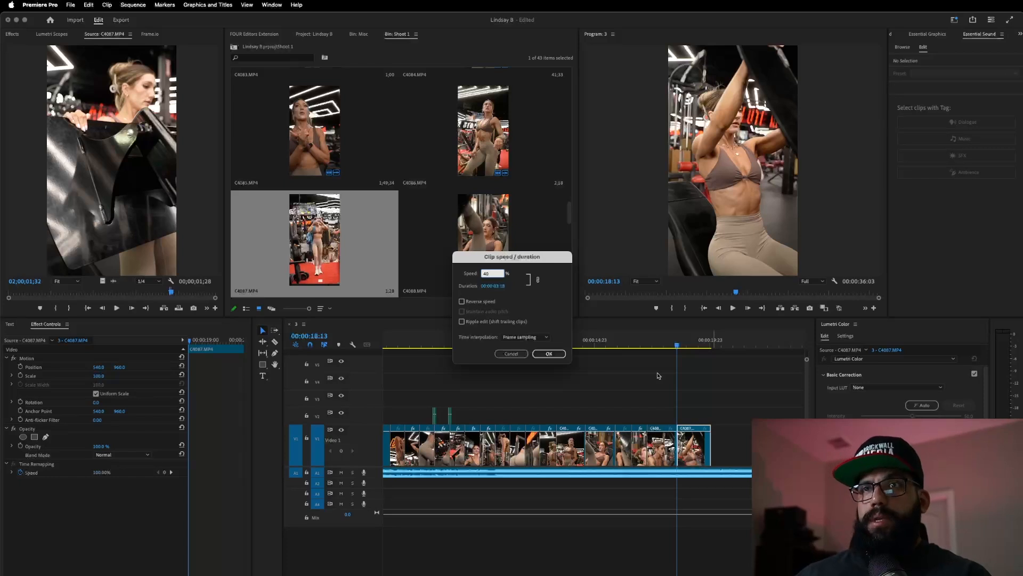
pyautogui.click(532, 337)
pyautogui.click(533, 370)
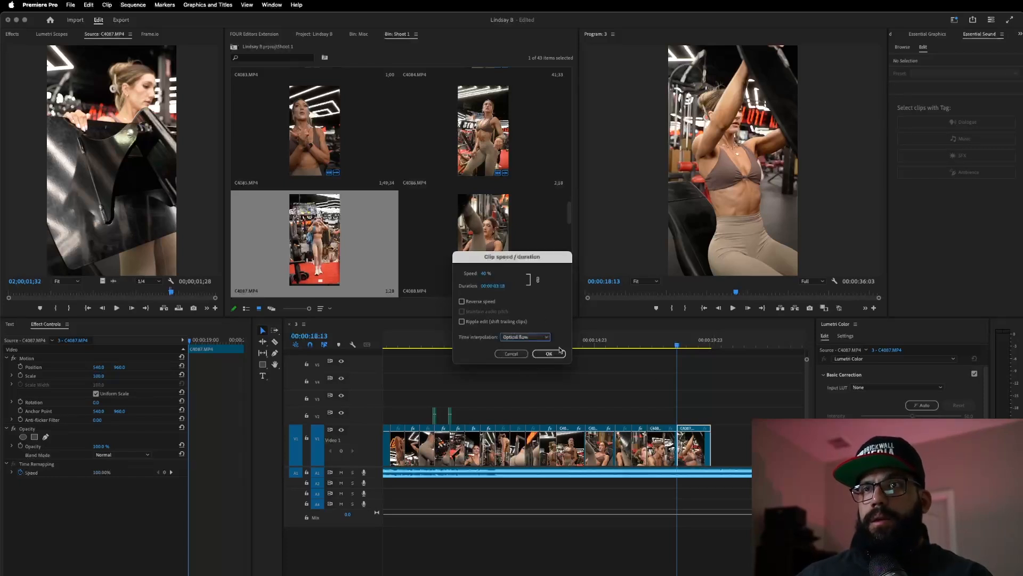
pyautogui.click(549, 354)
pyautogui.press('space')
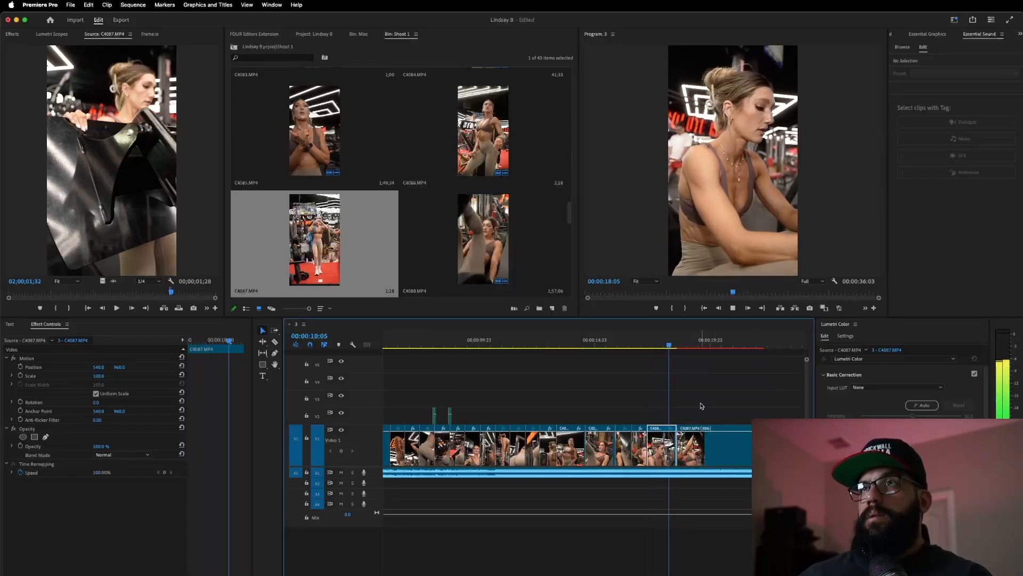
# - Trim the slowed clip's end to 00:00:19:19 and review the sequence ending
pyautogui.click(608, 344)
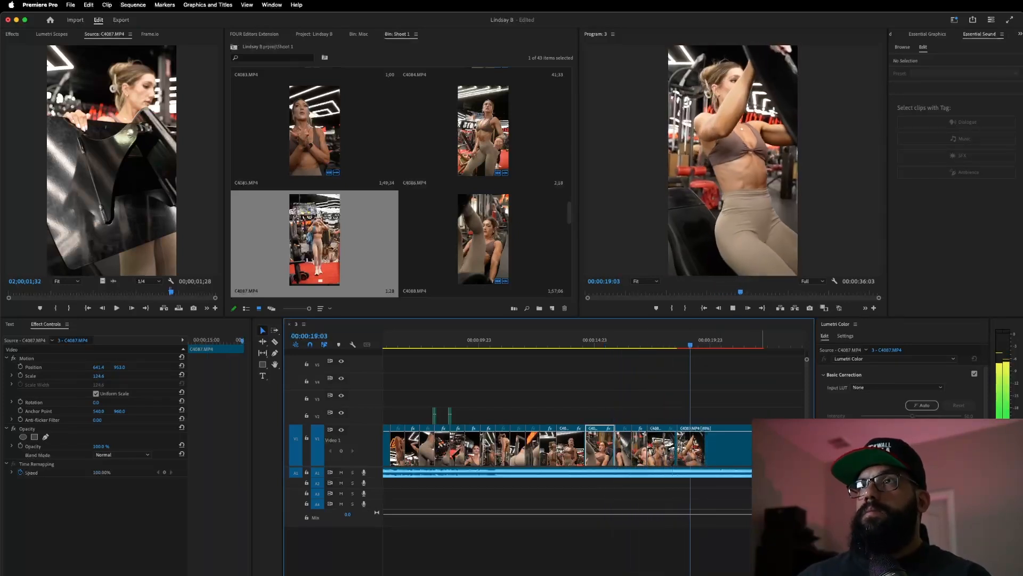
pyautogui.press('space')
pyautogui.moveTo(765, 458); pyautogui.dragTo(708, 465)
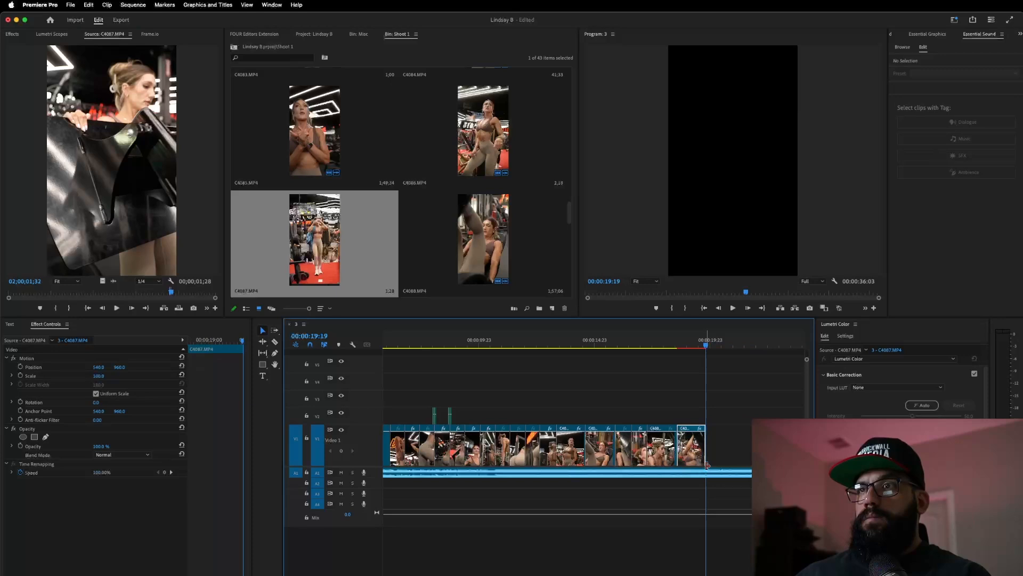
pyautogui.click(642, 341)
pyautogui.press('space')
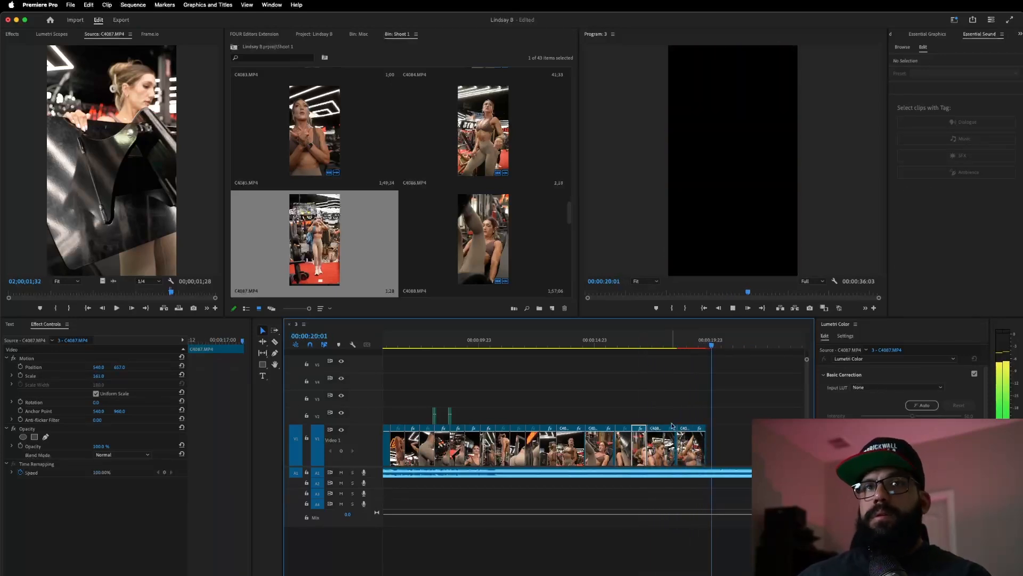
pyautogui.press('space')
# - Mark the C4087 plate-loading shot with In and Out, append it to V1, and trim its end
pyautogui.click(172, 292)
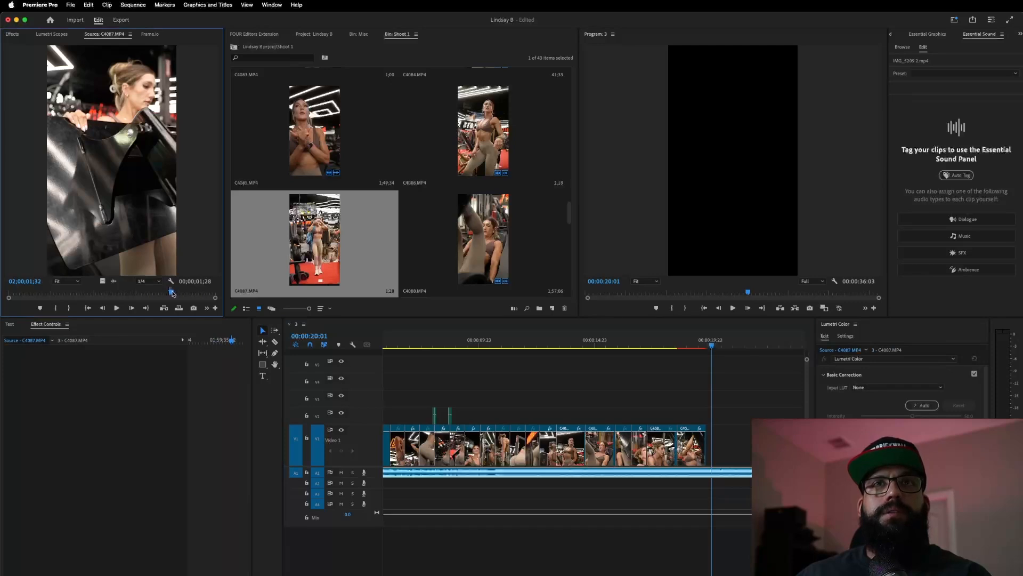
pyautogui.press('space')
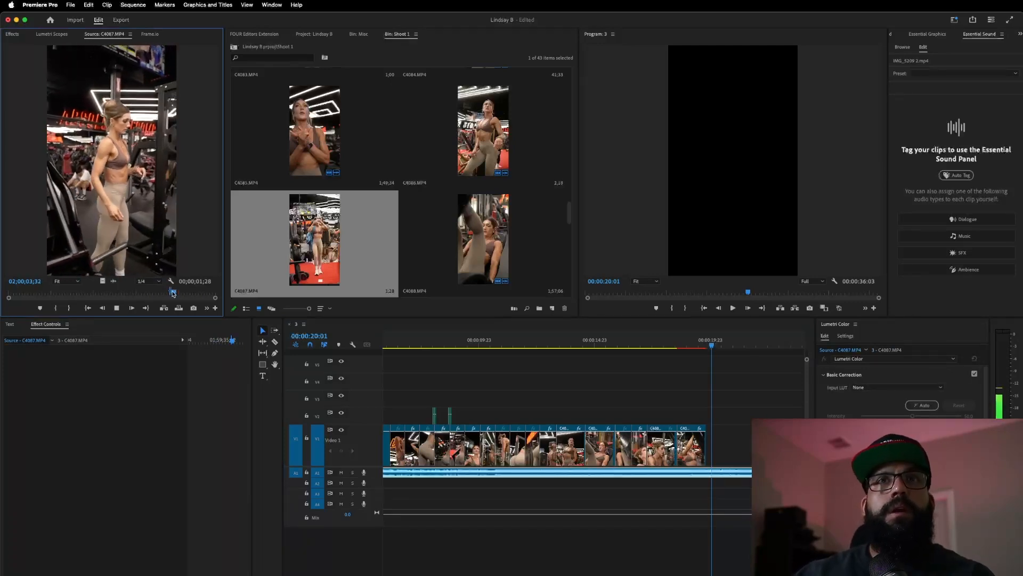
pyautogui.press('i')
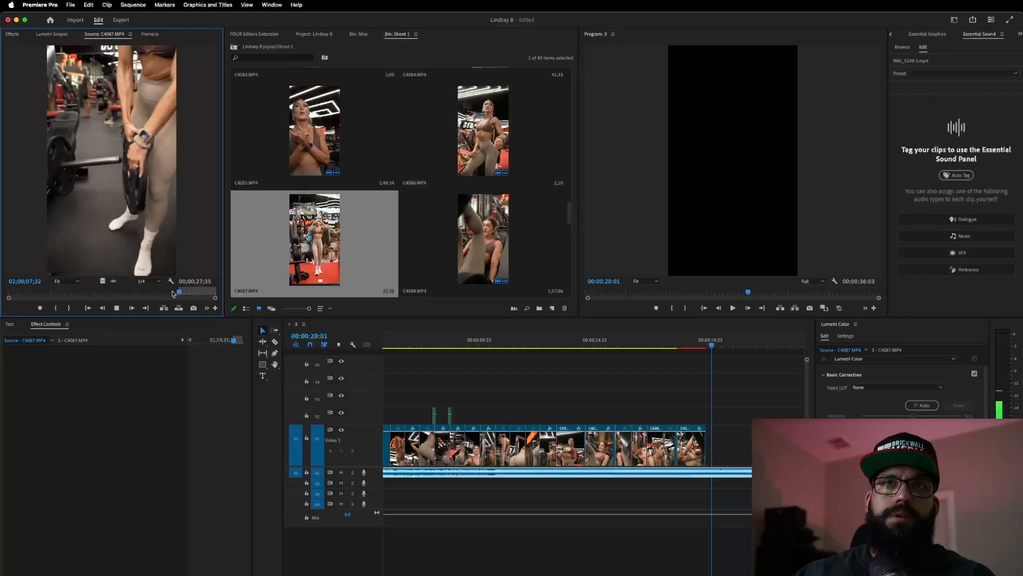
pyautogui.press('i')
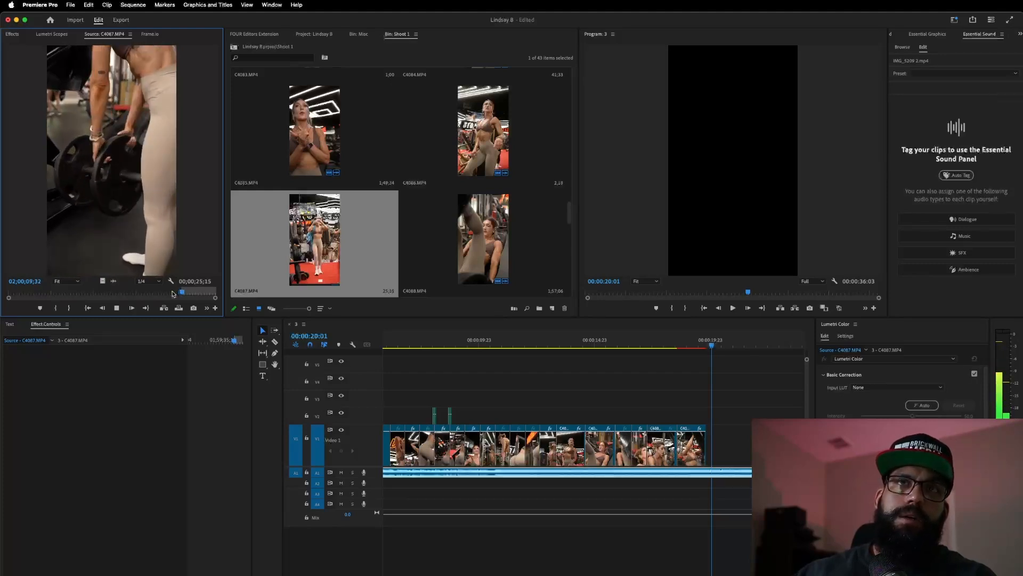
pyautogui.press('o')
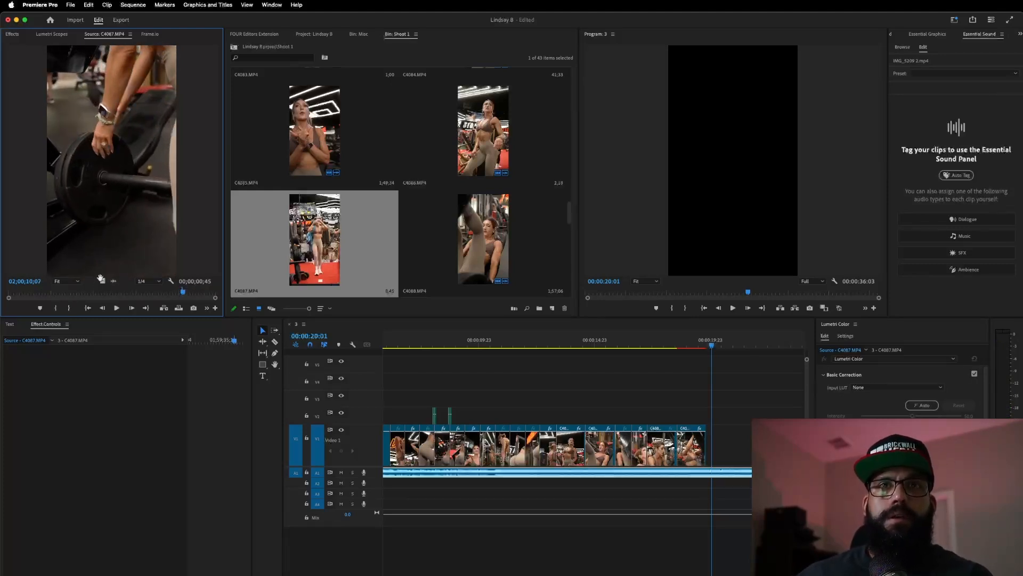
pyautogui.moveTo(468, 384); pyautogui.dragTo(712, 445)
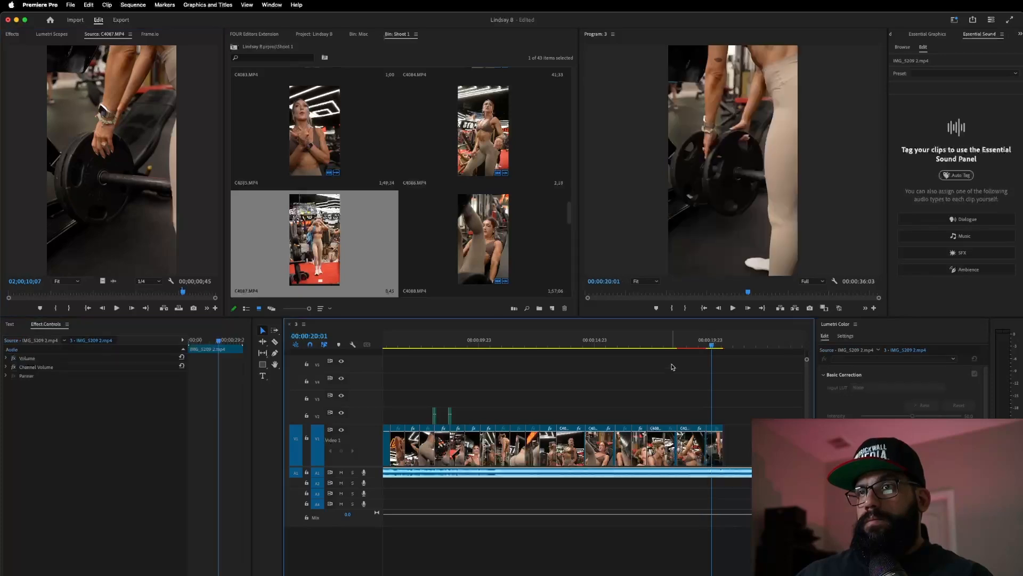
pyautogui.click(655, 346)
pyautogui.press('space')
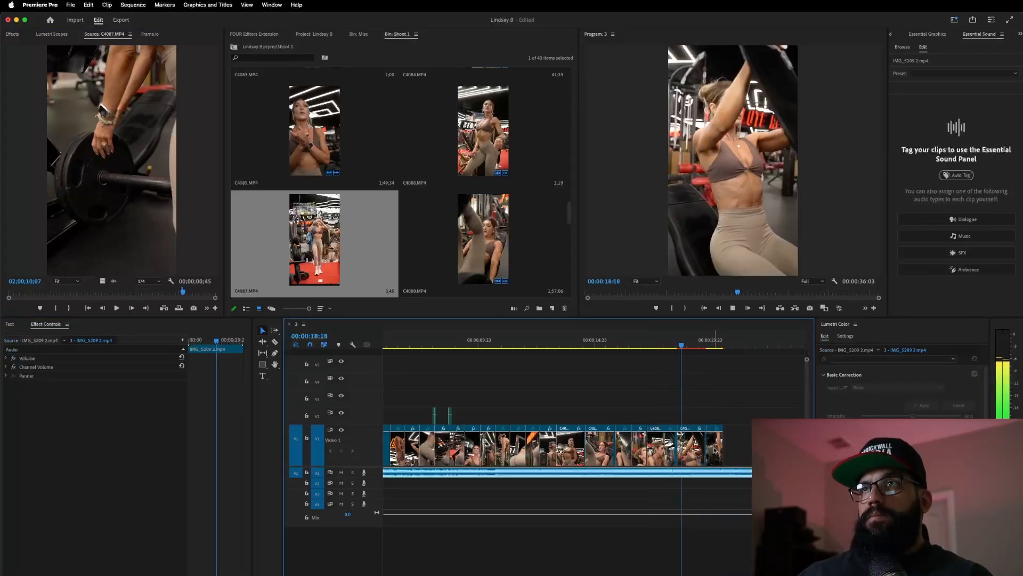
pyautogui.press('space')
pyautogui.moveTo(726, 443); pyautogui.dragTo(721, 443)
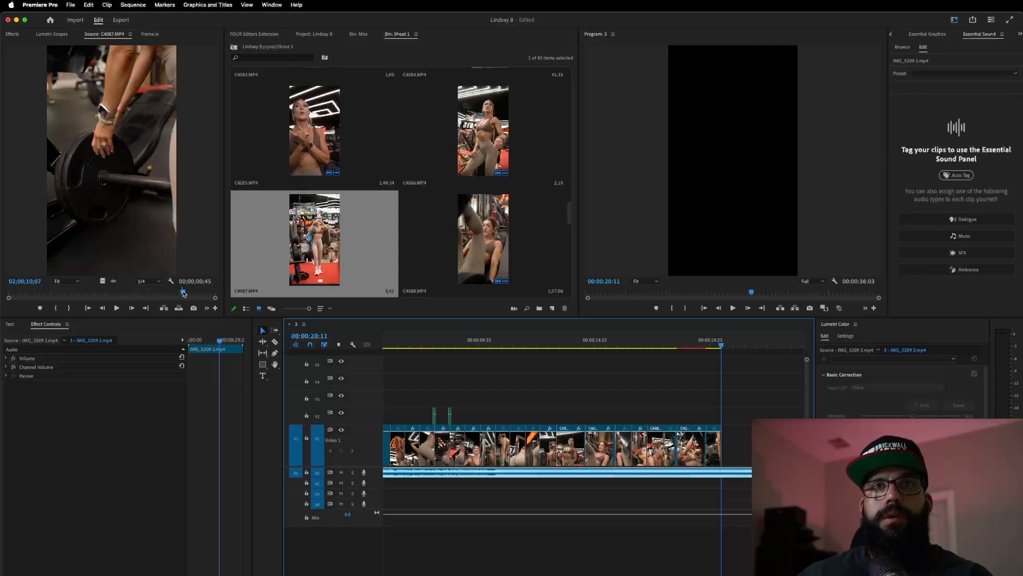
# - Mark an Out point on the C4087 walking shot and append it after the last clip
pyautogui.click(183, 294)
pyautogui.press('space')
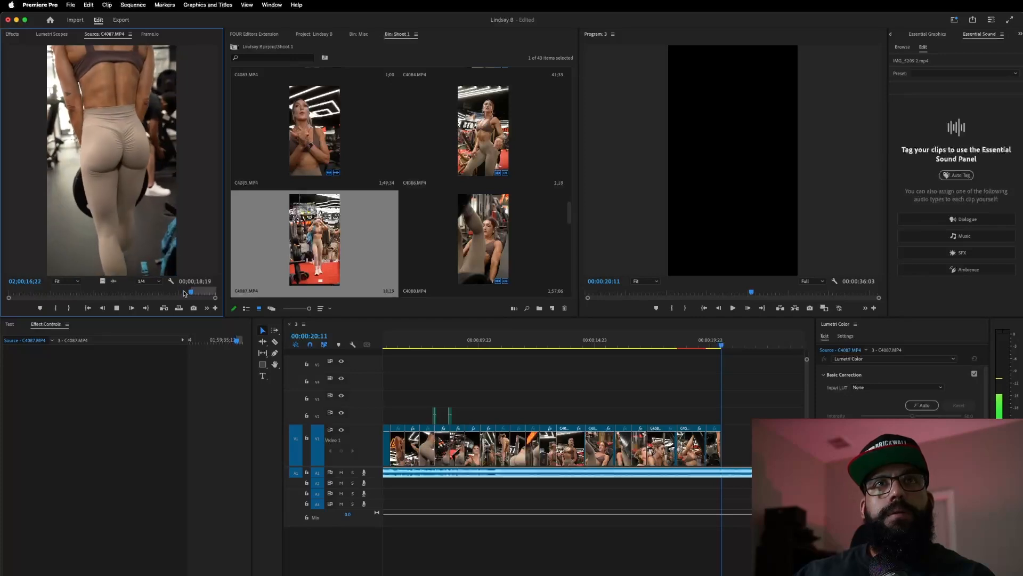
pyautogui.press('o')
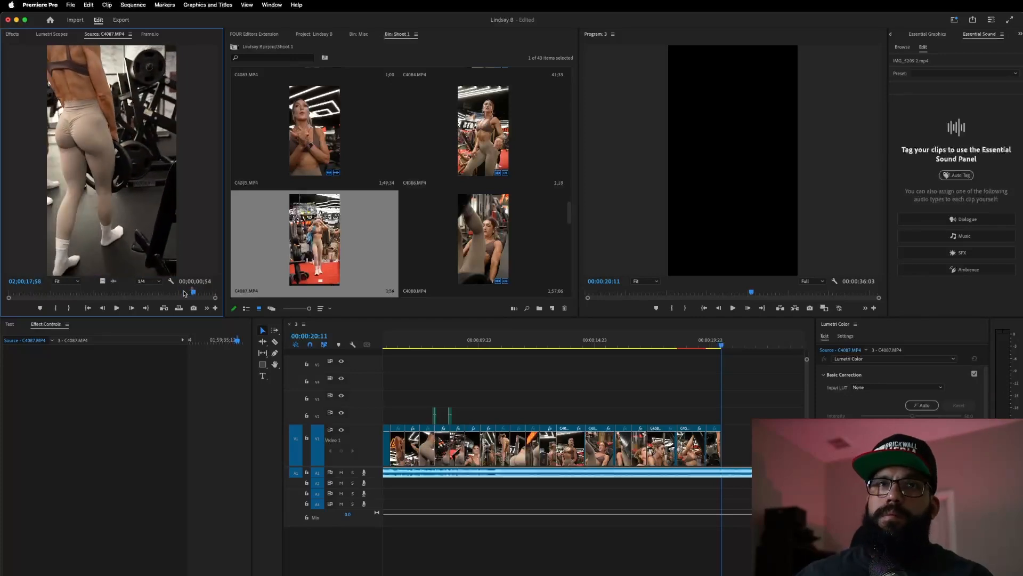
pyautogui.moveTo(698, 413); pyautogui.dragTo(726, 435)
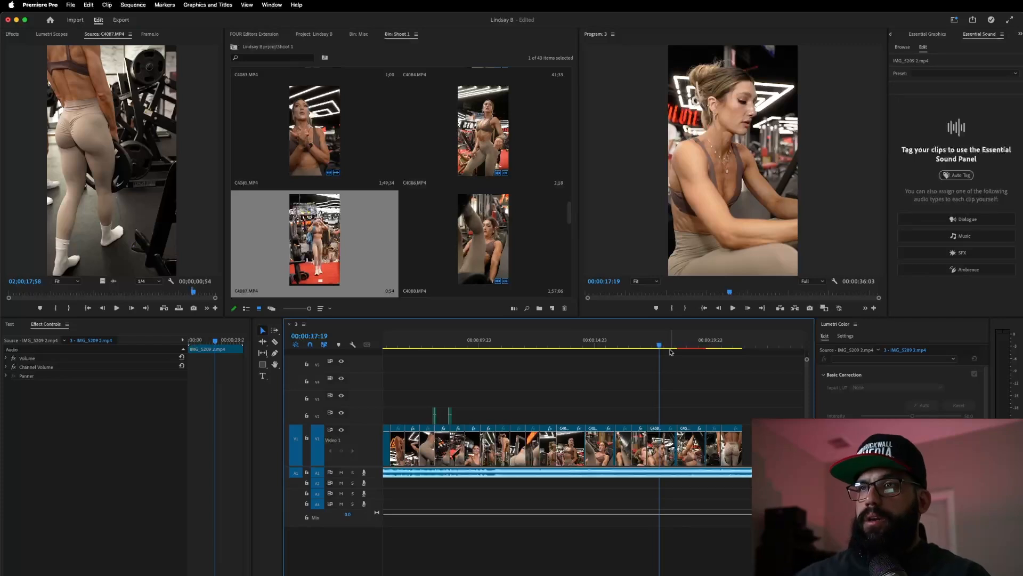
pyautogui.click(703, 343)
pyautogui.press('space')
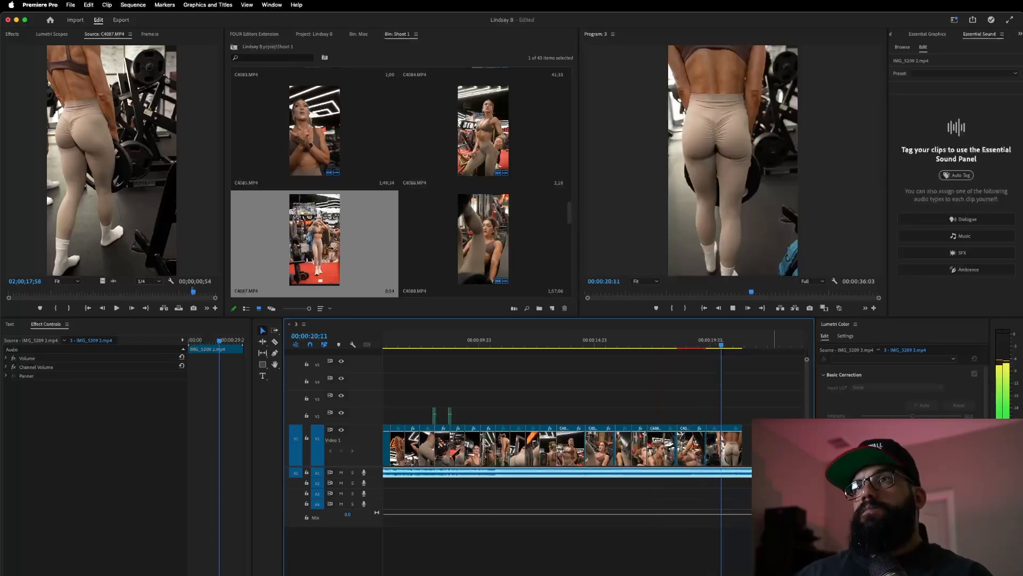
# - Delete the closing walking shot from the end of V1
pyautogui.press('space')
pyautogui.click(734, 449)
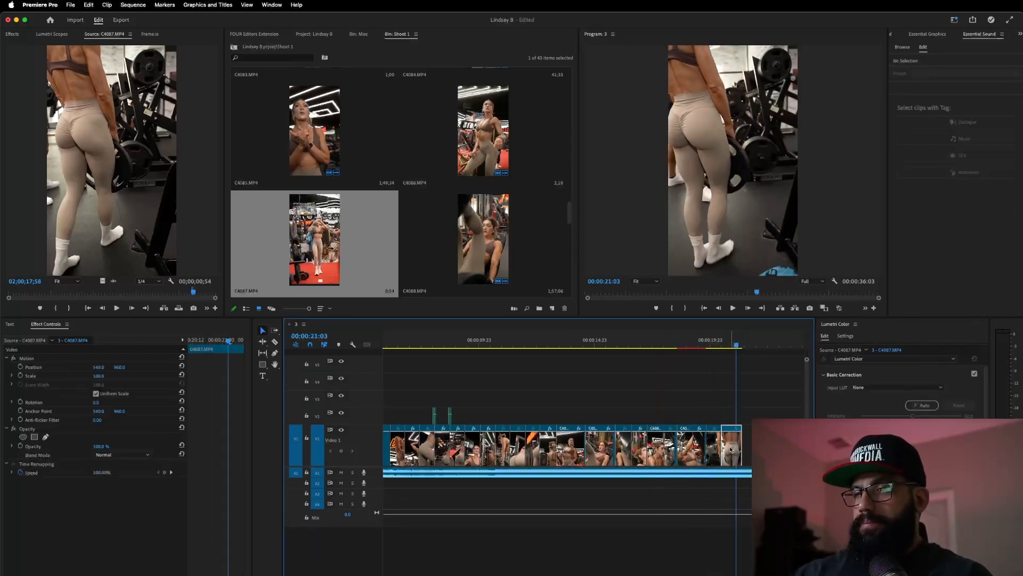
pyautogui.press('Delete')
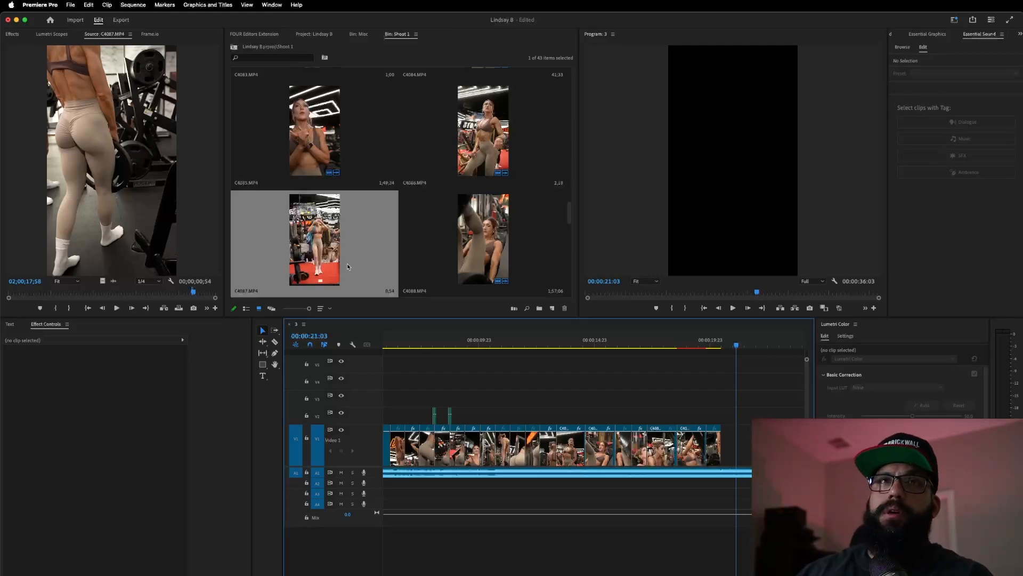
# - Load C4088 into the Source monitor and scrub to the leg-press shot
pyautogui.moveTo(194, 293); pyautogui.dragTo(198, 298)
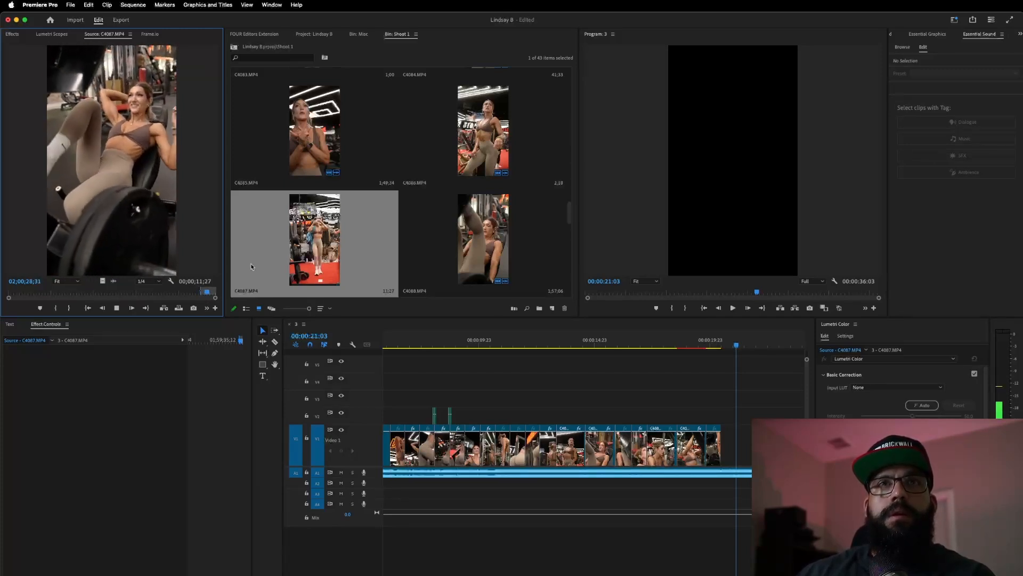
pyautogui.doubleClick(447, 265)
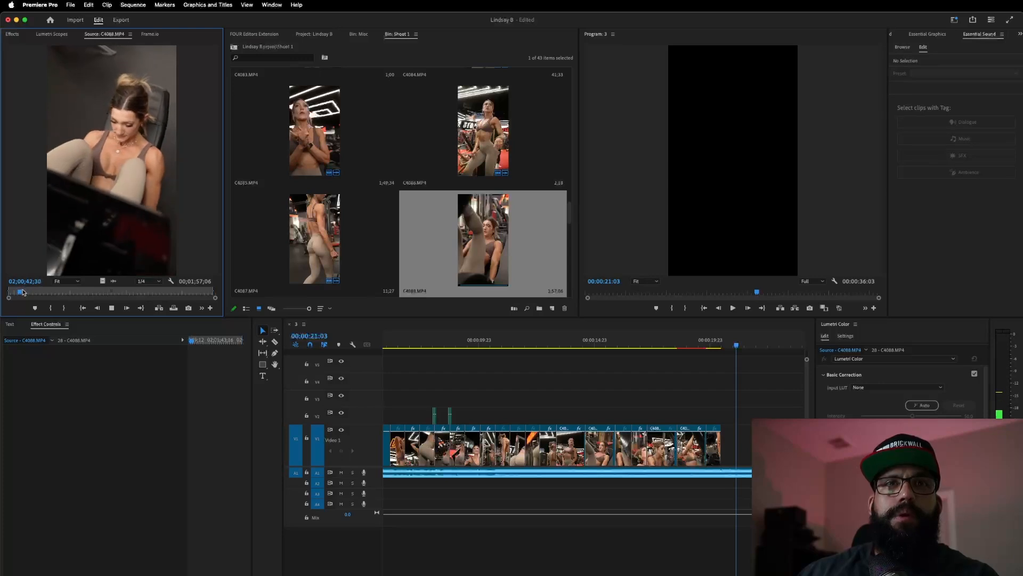
pyautogui.moveTo(23, 291); pyautogui.dragTo(25, 294)
pyautogui.press('space')
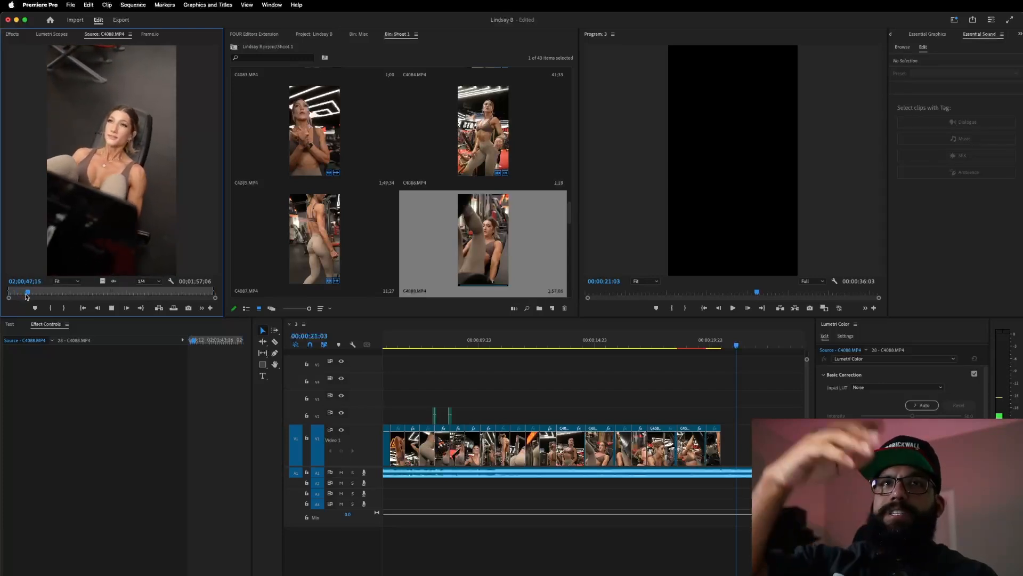
pyautogui.moveTo(30, 295); pyautogui.dragTo(48, 297)
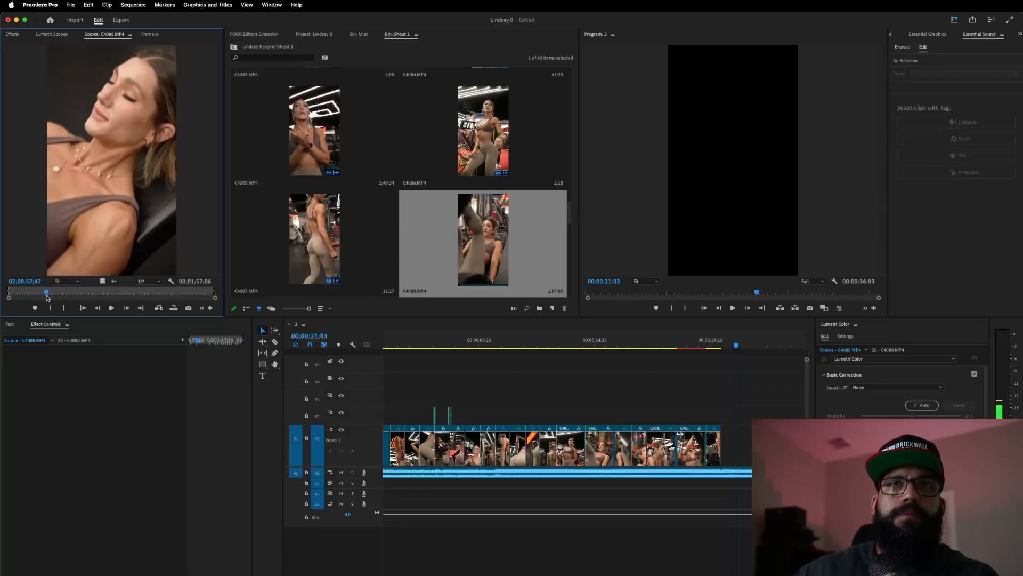
pyautogui.press('space')
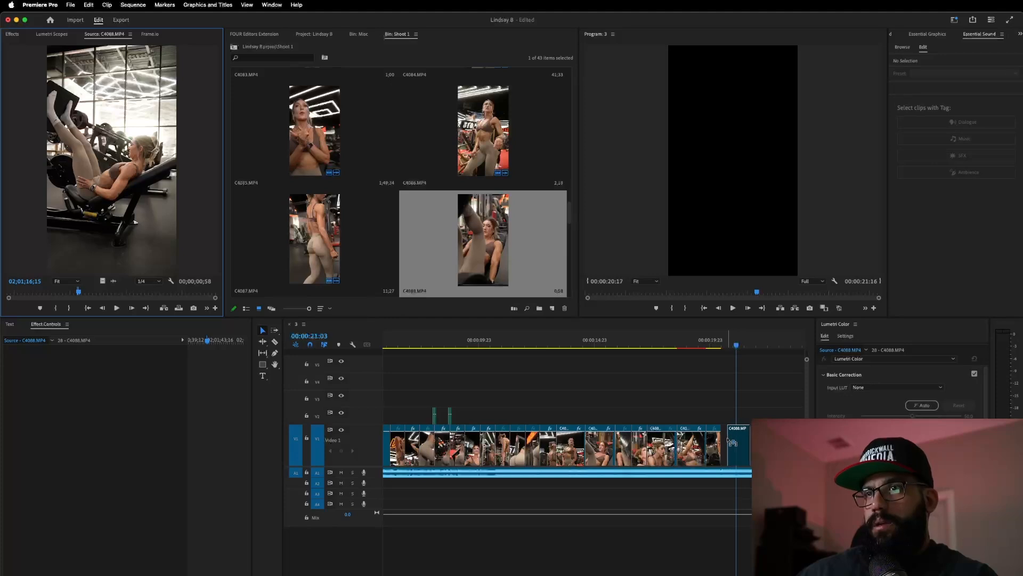
# - Append the C4088 leg-press shot to V1's end and trim its out point to the playhead
pyautogui.moveTo(731, 442); pyautogui.dragTo(722, 423)
pyautogui.click(683, 346)
pyautogui.press('space')
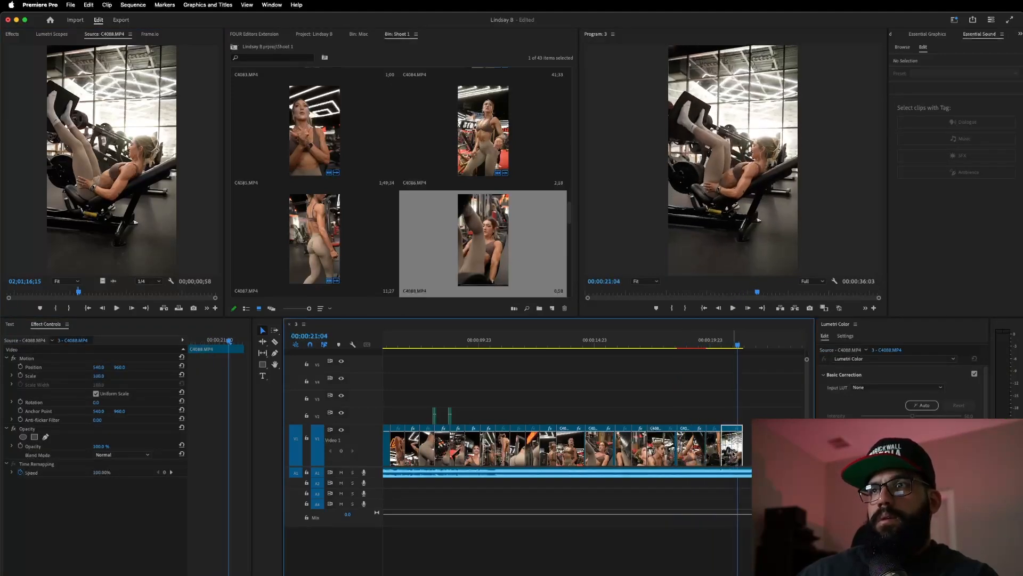
pyautogui.moveTo(742, 449); pyautogui.dragTo(737, 449)
pyautogui.click(726, 346)
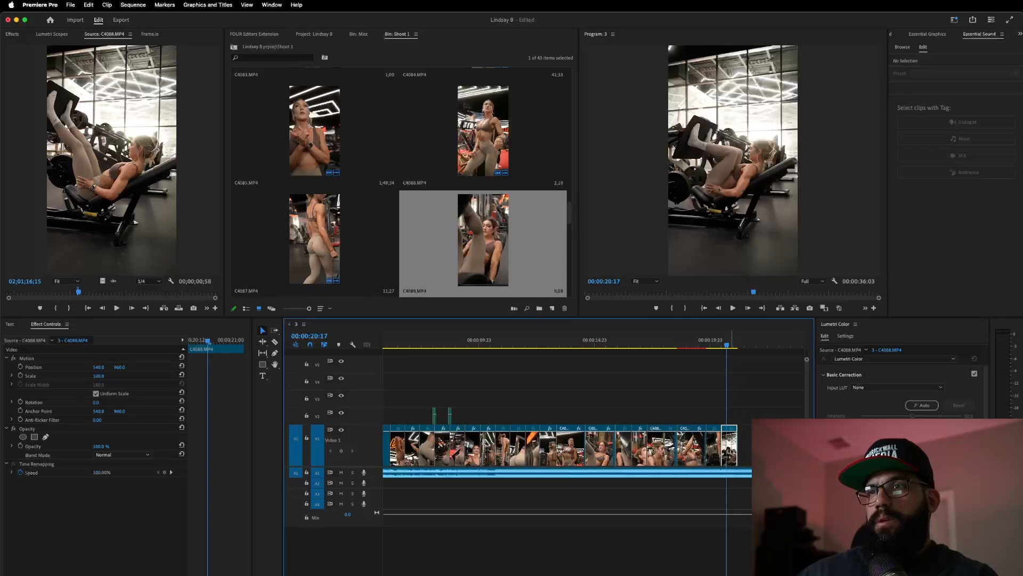
# - Scale the leg-press clip to about 120.1% and shift it toward the right
pyautogui.click(67, 376)
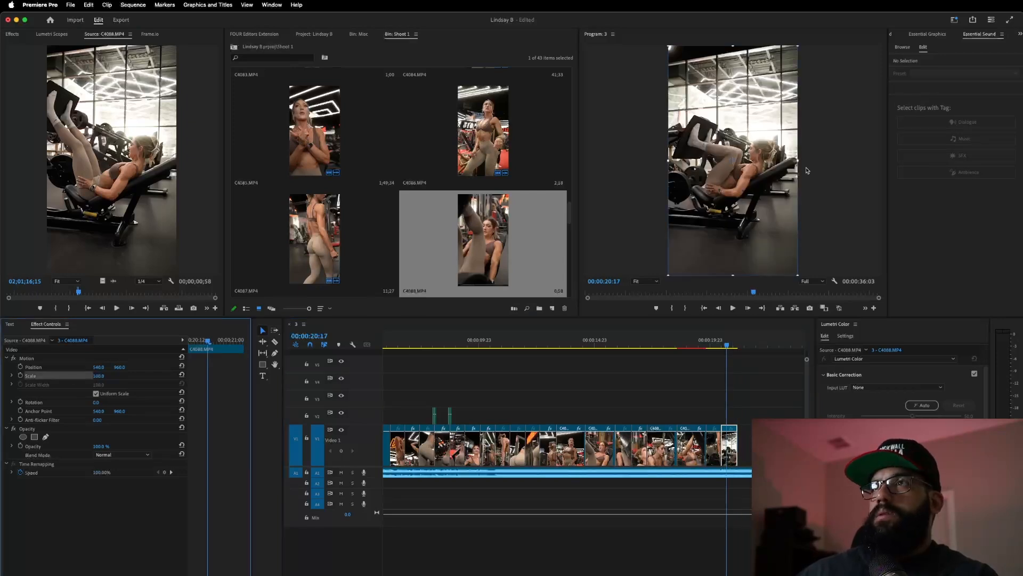
pyautogui.moveTo(798, 160); pyautogui.dragTo(779, 182)
pyautogui.click(664, 344)
pyautogui.press('space')
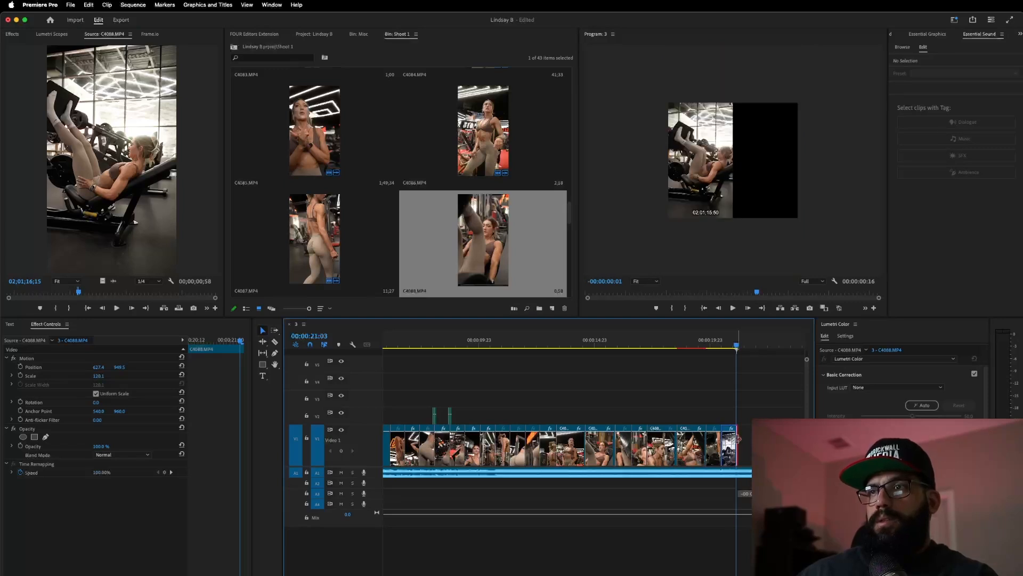
pyautogui.moveTo(79, 294); pyautogui.dragTo(113, 293)
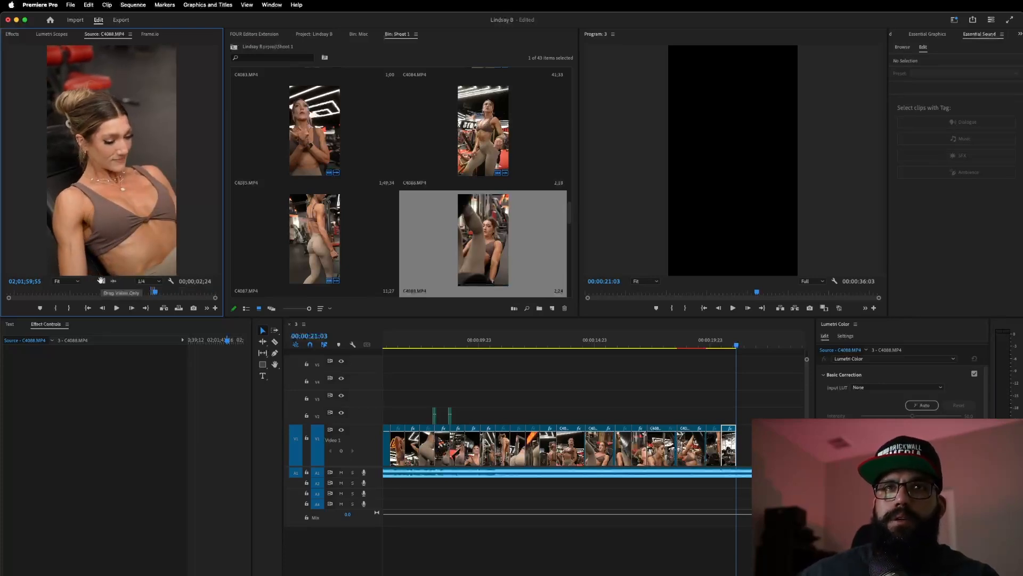
# - Append the seated C4088 leg-press close-up to V1's end and play back the new ending
pyautogui.moveTo(749, 421); pyautogui.dragTo(743, 446)
pyautogui.click(578, 345)
pyautogui.press('space')
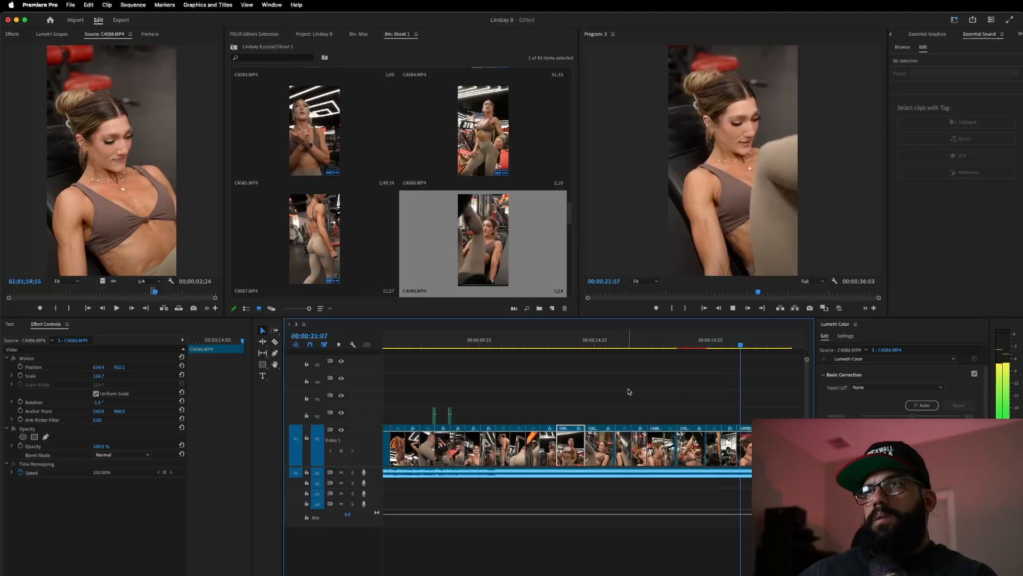
pyautogui.press('space')
pyautogui.click(705, 344)
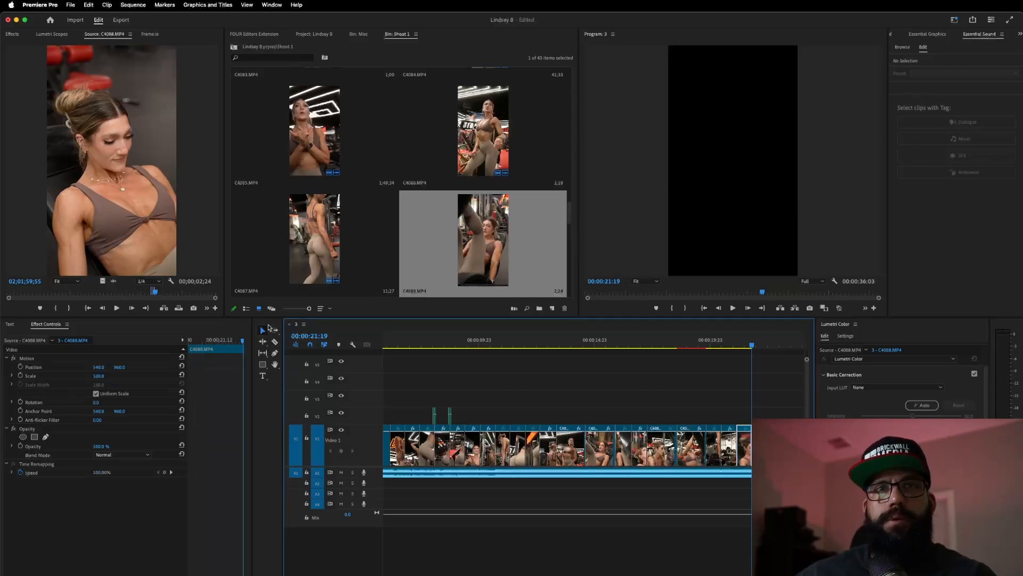
pyautogui.click(155, 291)
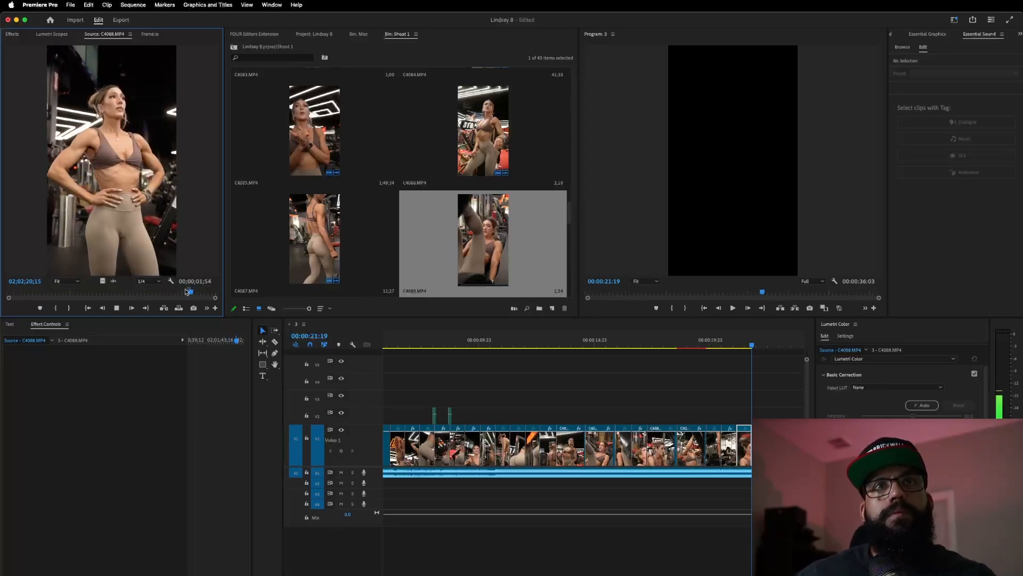
# - Append the standing hands-on-hips shot's video only to V1's end and review it
pyautogui.press('space')
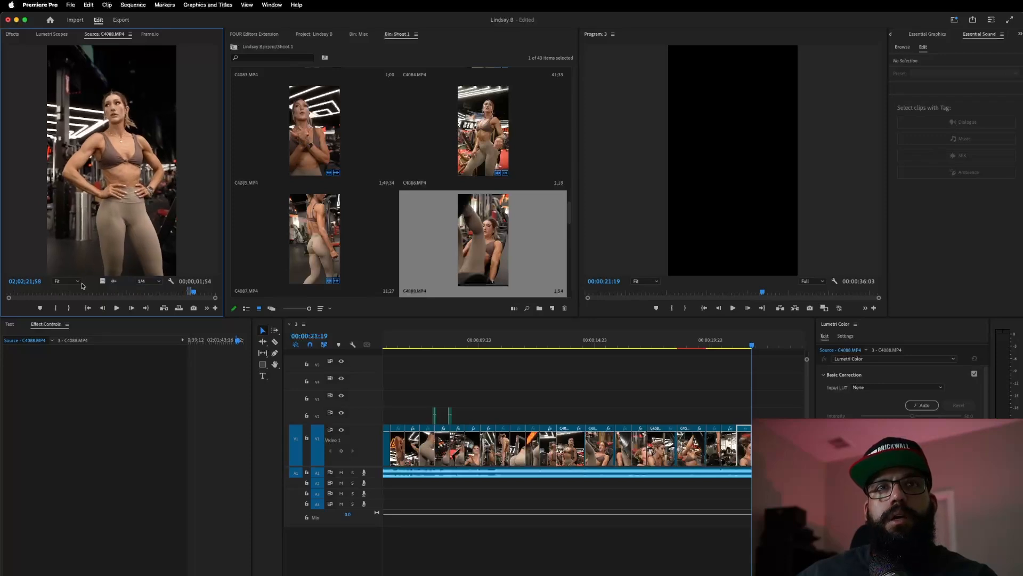
pyautogui.moveTo(103, 281); pyautogui.dragTo(751, 445)
pyautogui.click(711, 344)
pyautogui.press('space')
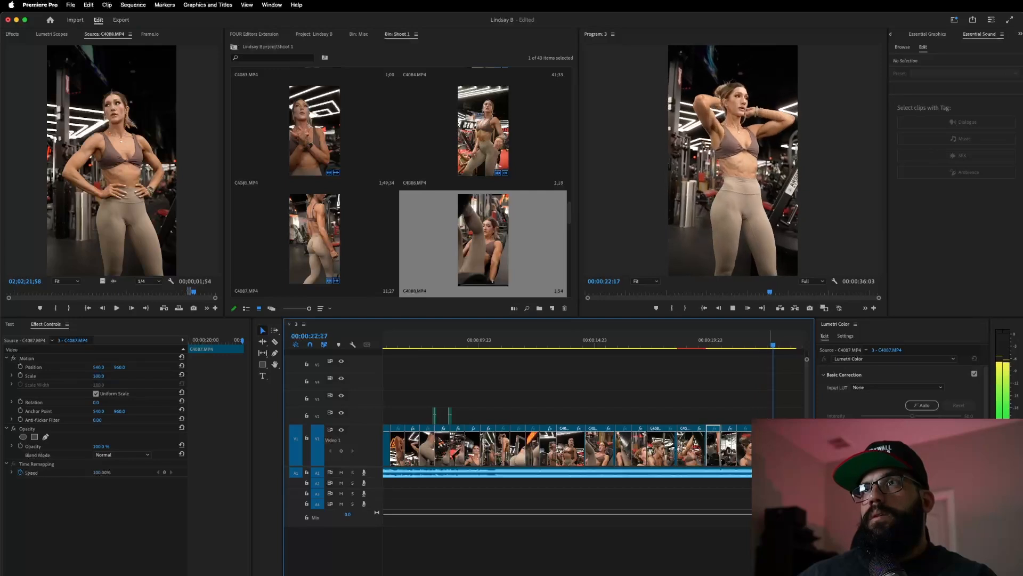
pyautogui.press('space')
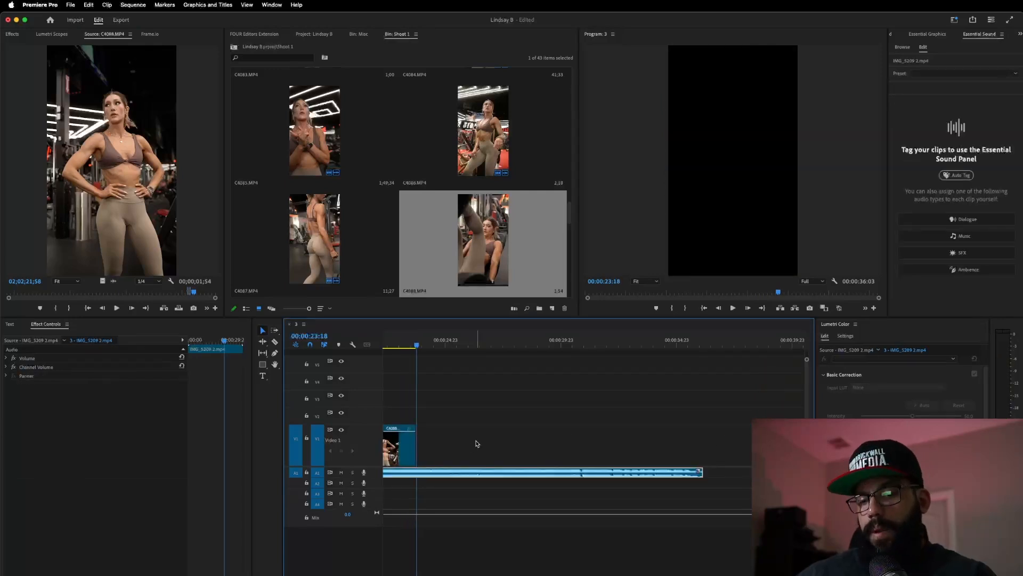
pyautogui.scroll(4, 477, 443)
pyautogui.hscroll(-5, 477, 444)
pyautogui.click(437, 345)
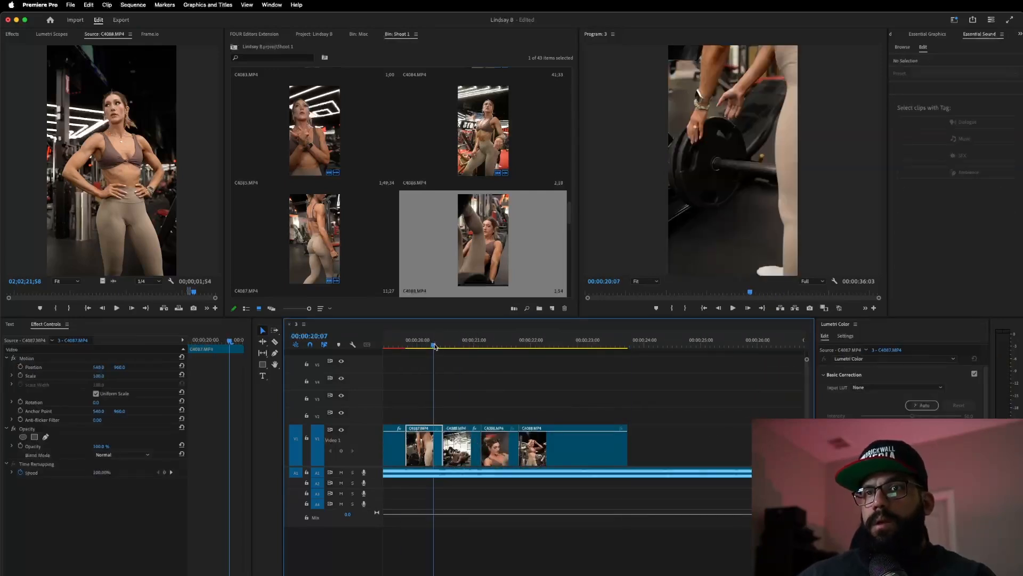
pyautogui.press('space')
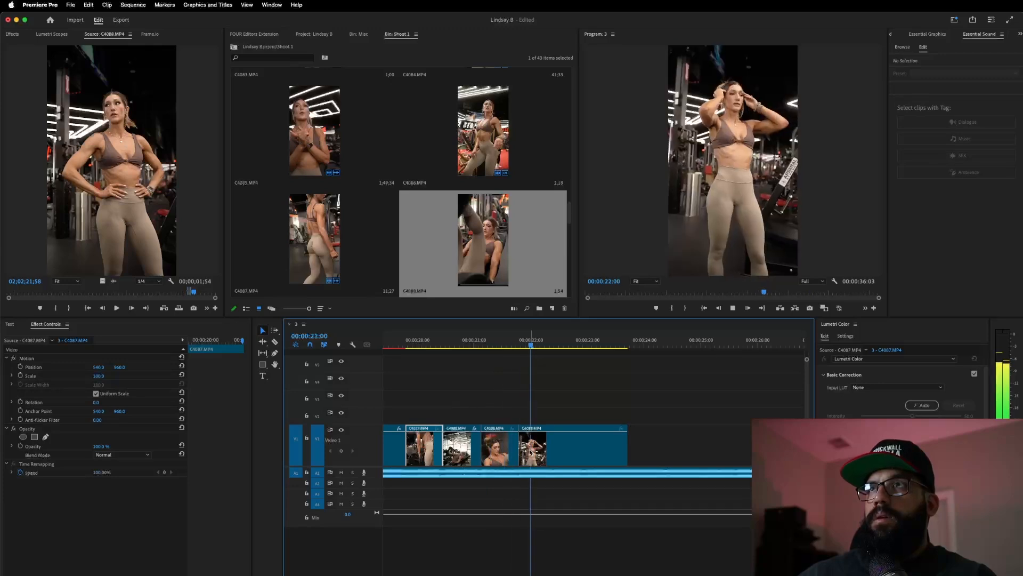
# - Close the gap before the hands-on-hips clip and shorten its end
pyautogui.click(521, 456)
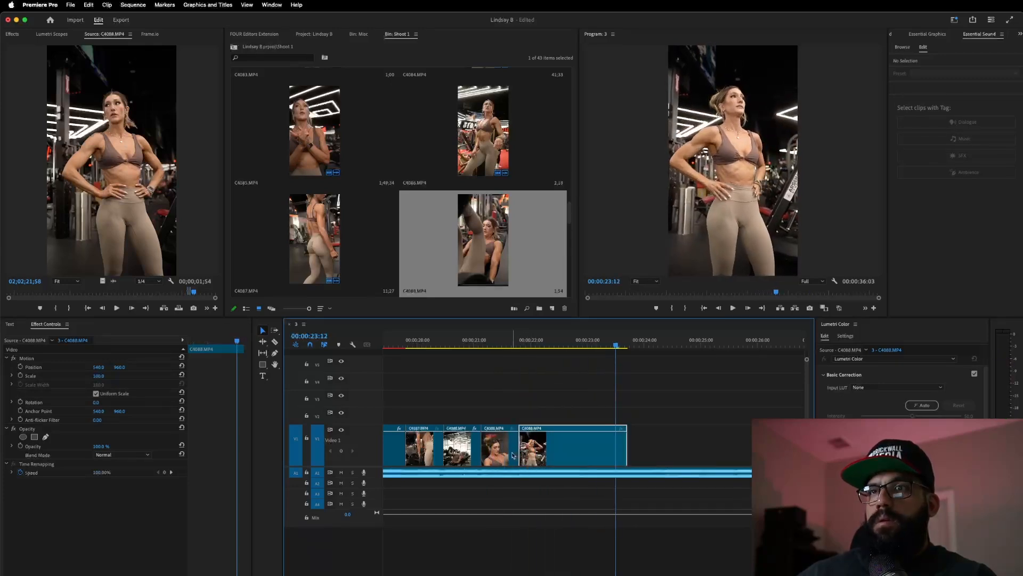
pyautogui.moveTo(596, 450)
pyautogui.mouseDown()
pyautogui.moveTo(688, 463)
pyautogui.moveTo(598, 463)
pyautogui.mouseUp()
pyautogui.moveTo(470, 344); pyautogui.dragTo(453, 346)
pyautogui.press('space')
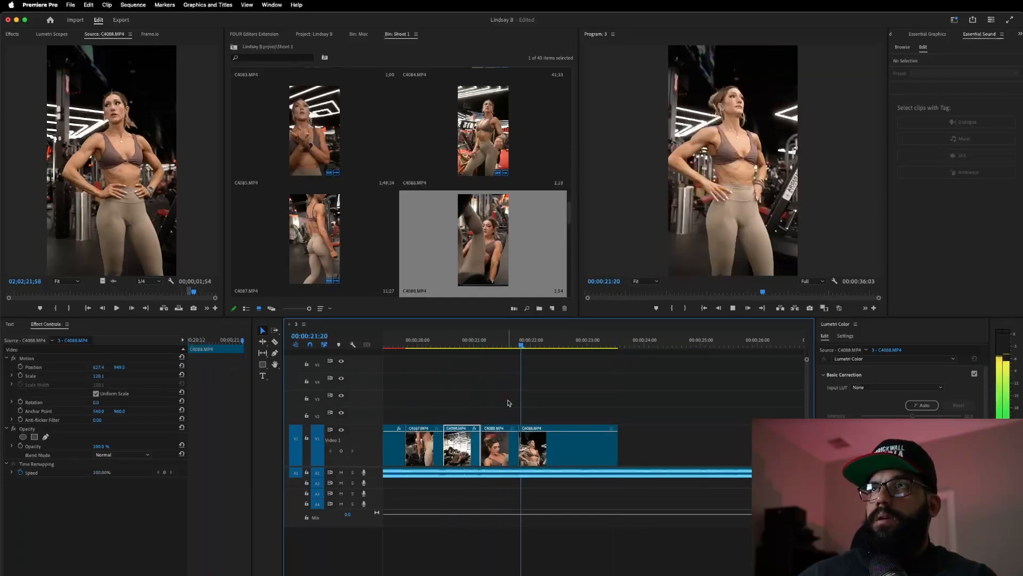
pyautogui.click(579, 454)
pyautogui.moveTo(624, 449); pyautogui.dragTo(552, 439)
pyautogui.click(538, 343)
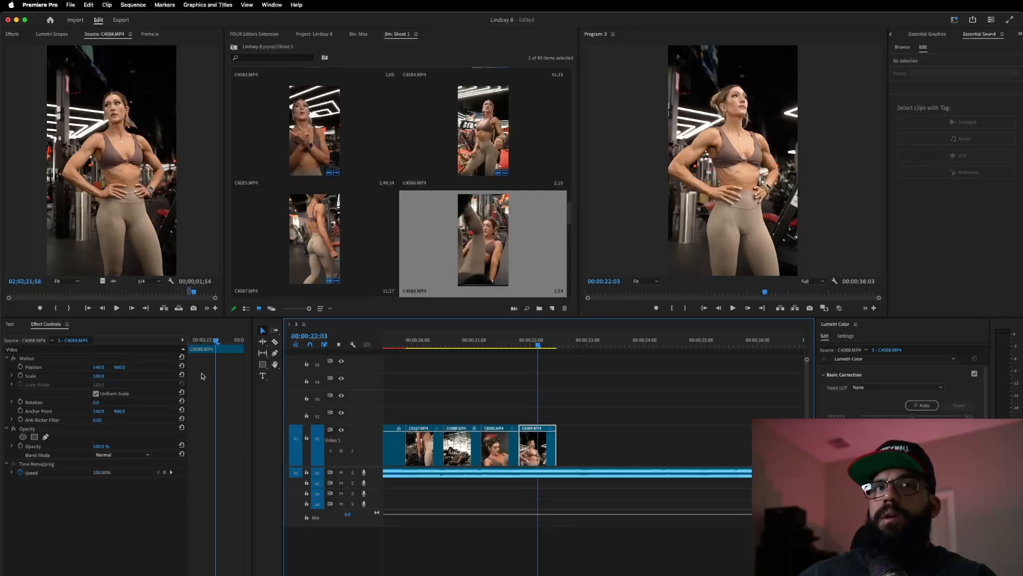
# - Scale the hands-on-hips clip to 123.9 and move it to 585.9, 876.2
pyautogui.click(76, 377)
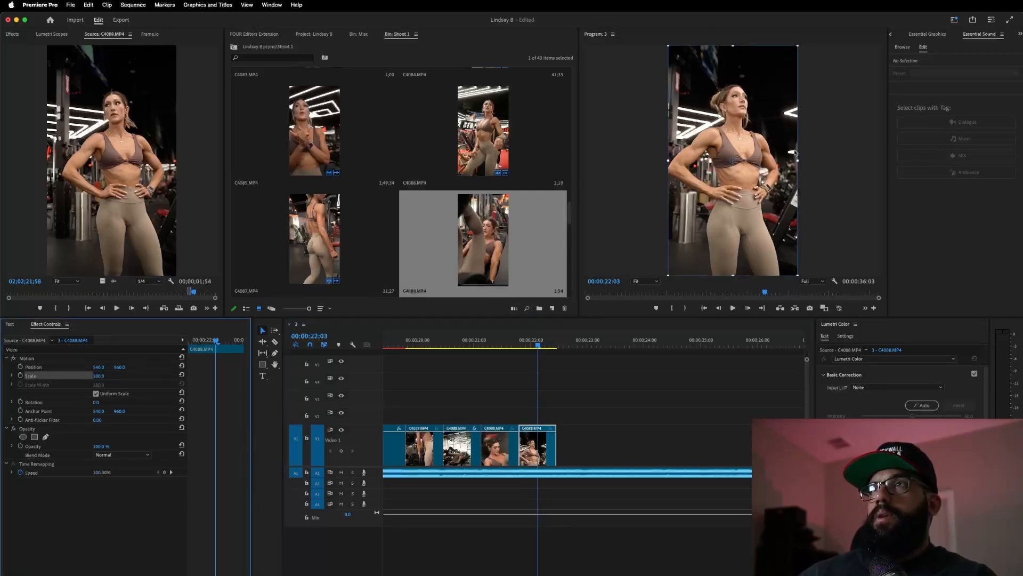
pyautogui.click(798, 161)
pyautogui.moveTo(799, 161); pyautogui.dragTo(813, 161)
pyautogui.moveTo(735, 196); pyautogui.dragTo(739, 184)
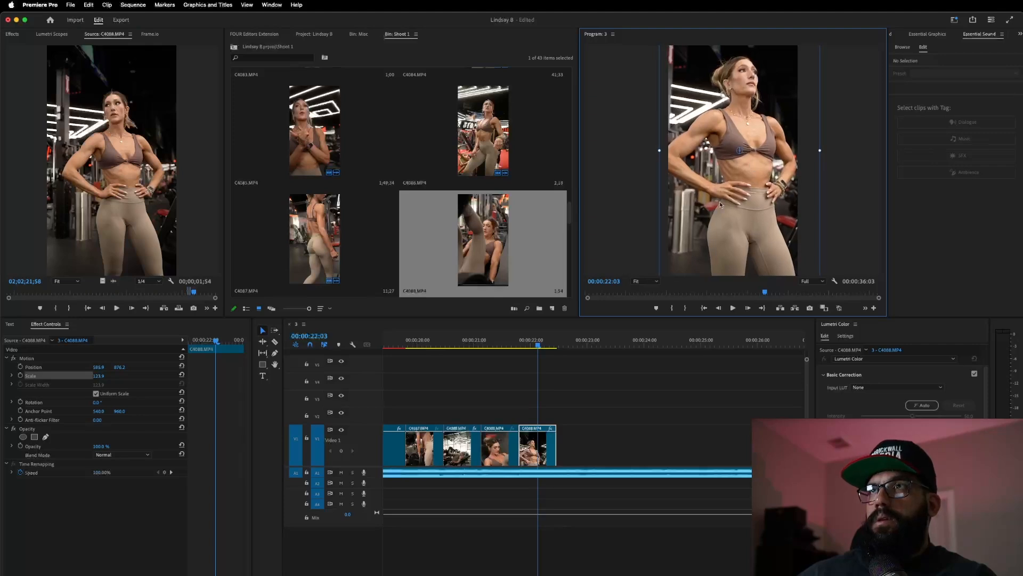
pyautogui.click(116, 308)
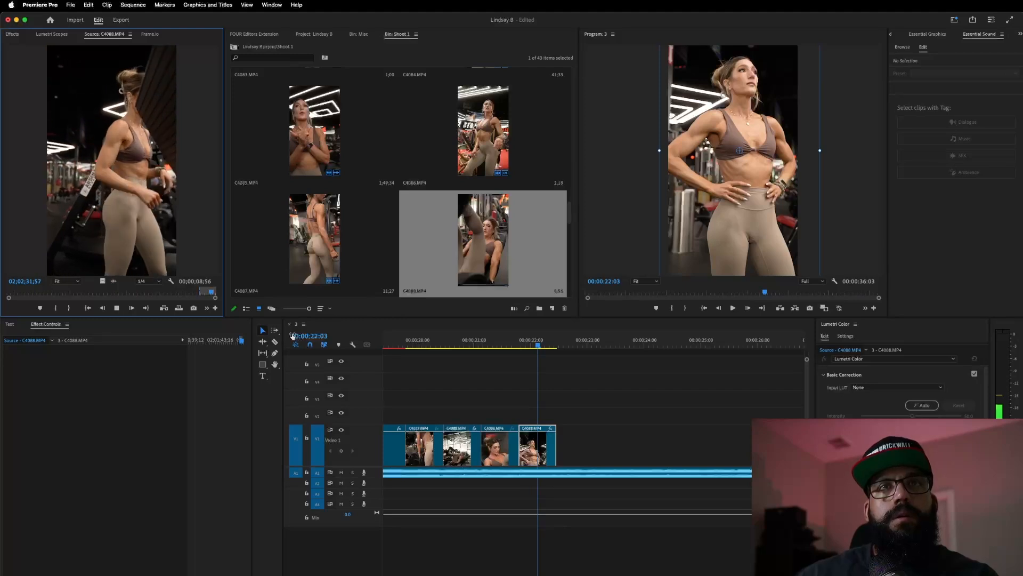
# - Mark an Out point on the waistband-adjusting shot and append it to V1's end
pyautogui.click(204, 295)
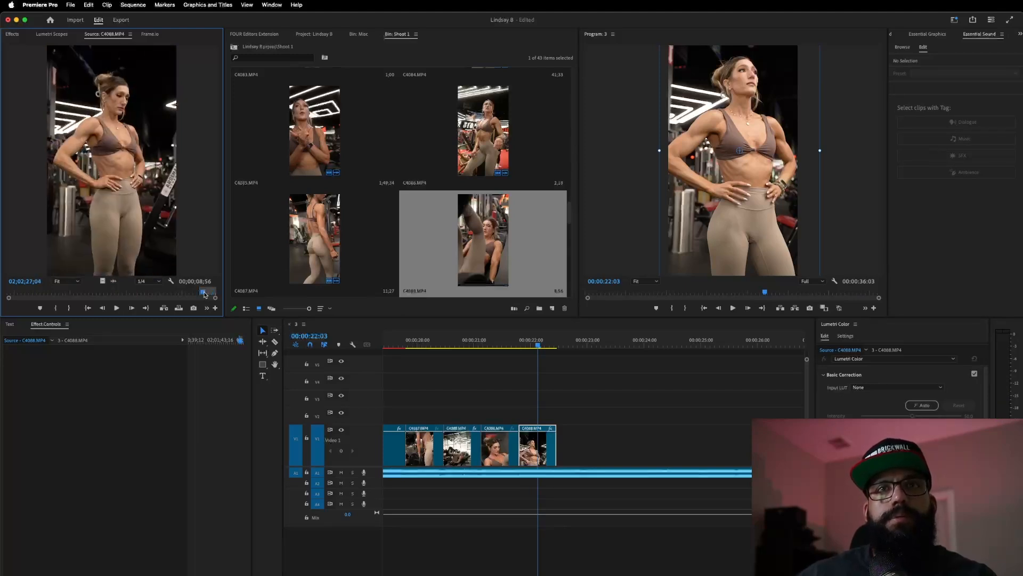
pyautogui.press('space')
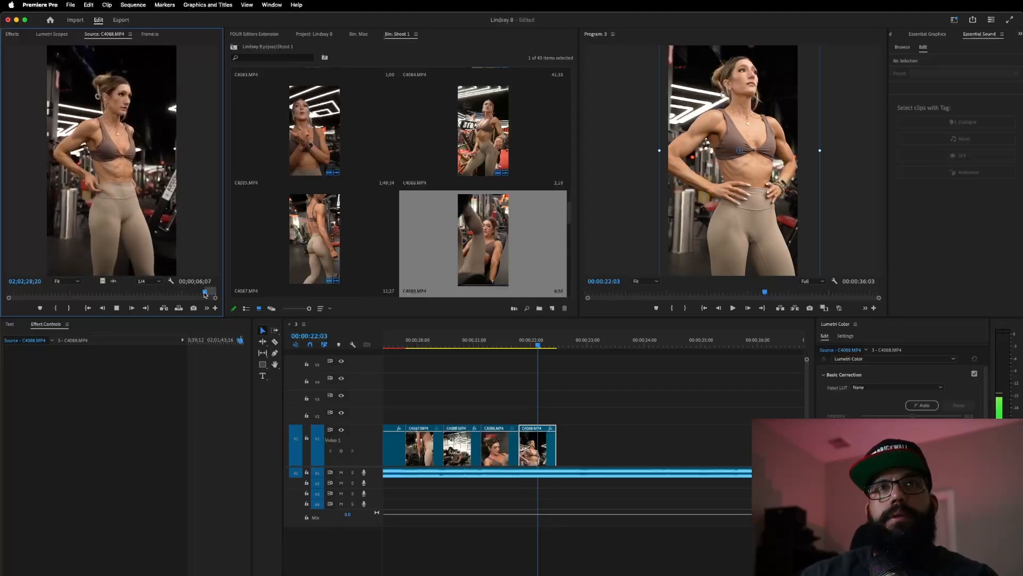
pyautogui.press('o')
pyautogui.press('space')
pyautogui.moveTo(101, 281); pyautogui.dragTo(598, 448)
pyautogui.click(598, 449)
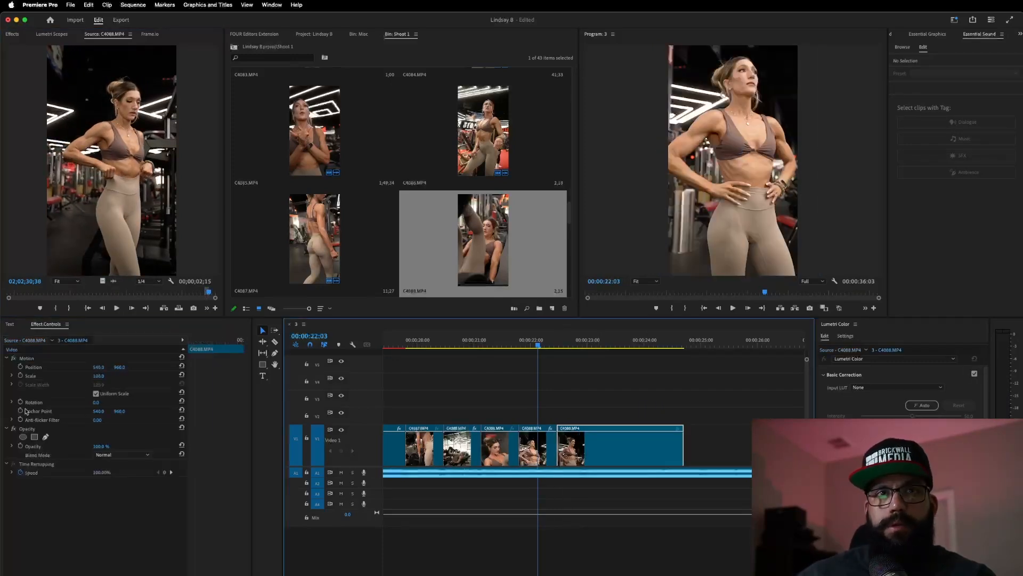
# - Scale the waistband clip to about 164.7% and shift it up and right onto the torso
pyautogui.click(99, 377)
pyautogui.click(70, 374)
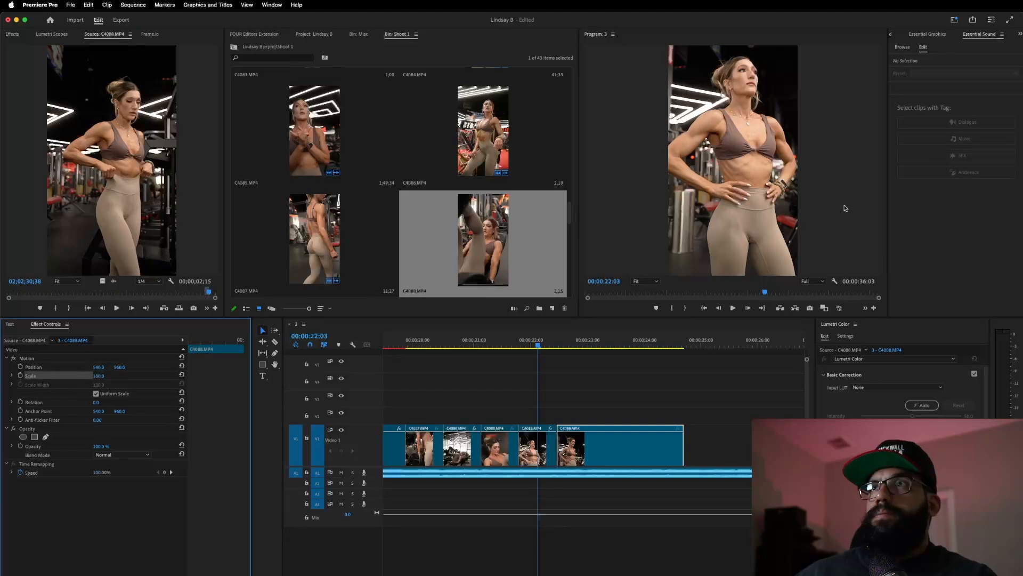
pyautogui.click(92, 376)
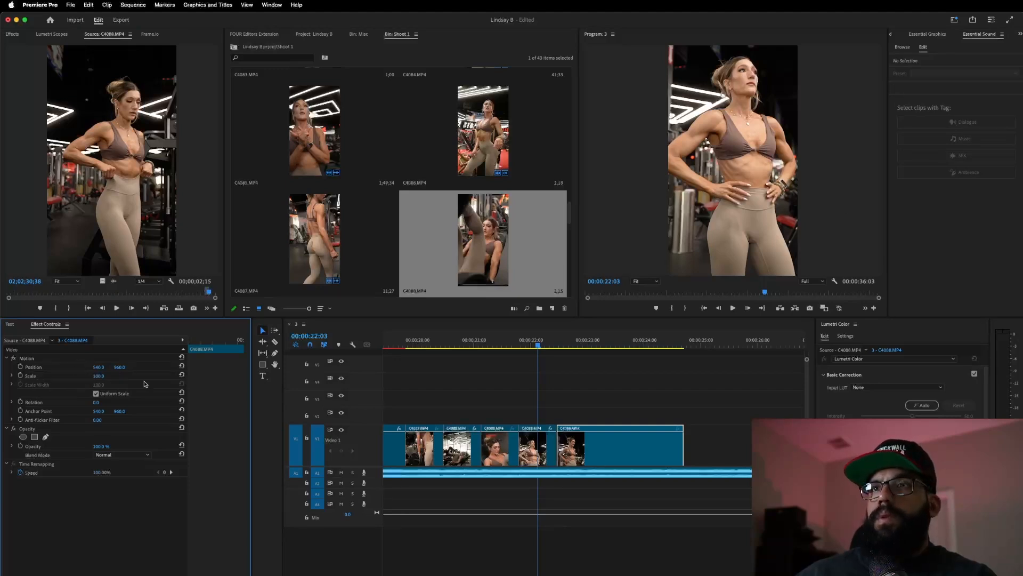
pyautogui.click(590, 340)
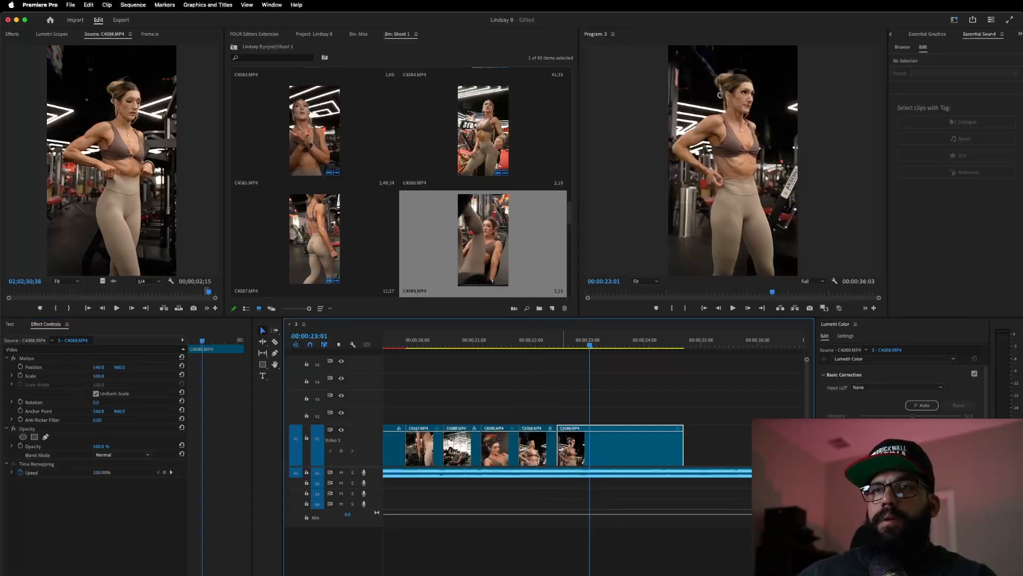
pyautogui.click(753, 194)
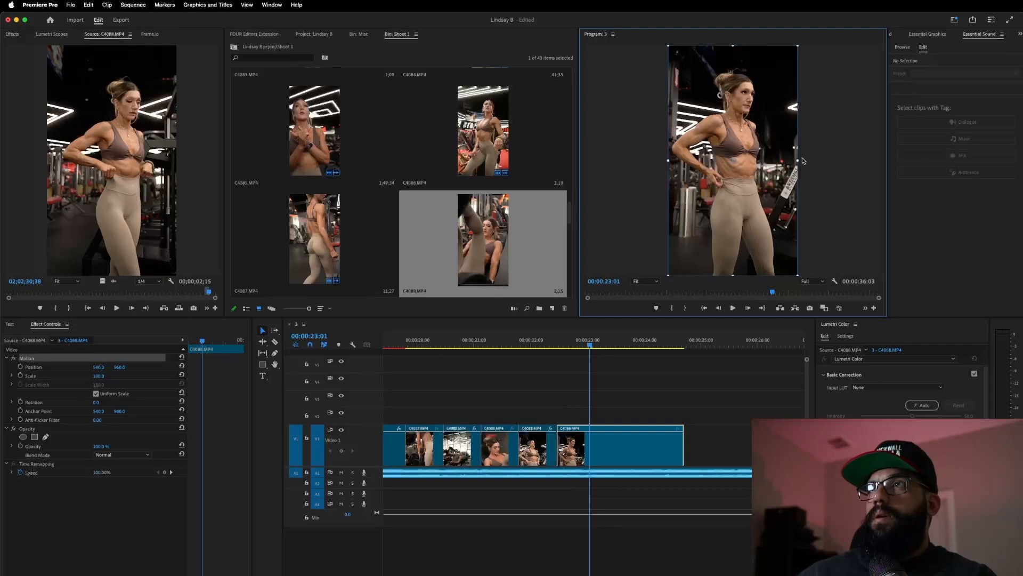
pyautogui.moveTo(798, 166); pyautogui.dragTo(841, 168)
pyautogui.moveTo(689, 200); pyautogui.dragTo(697, 188)
pyautogui.click(491, 340)
pyautogui.press('space')
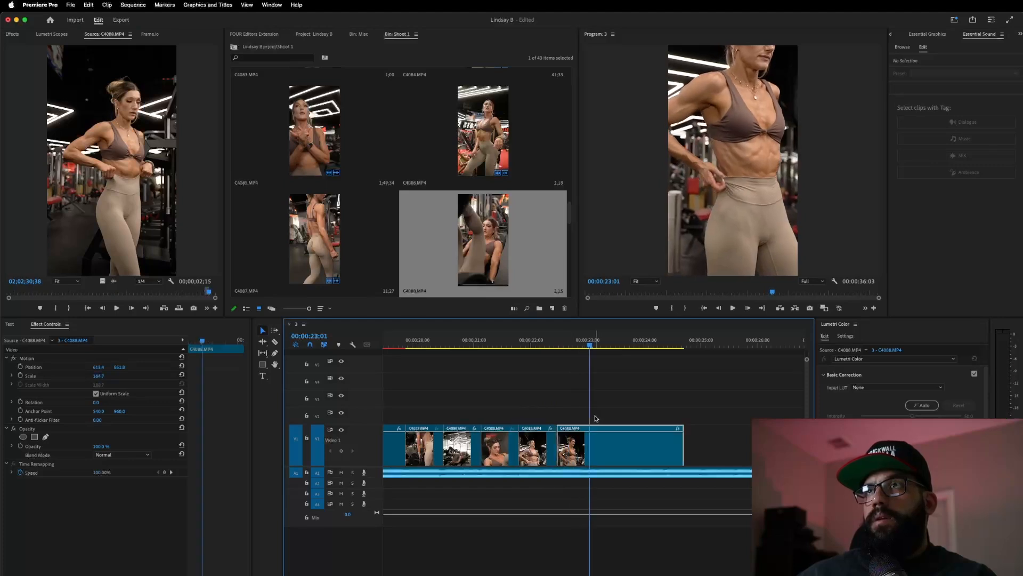
# - Set the closing waistband clip to 40% speed with Optical Flow and play it back
pyautogui.rightClick(612, 447)
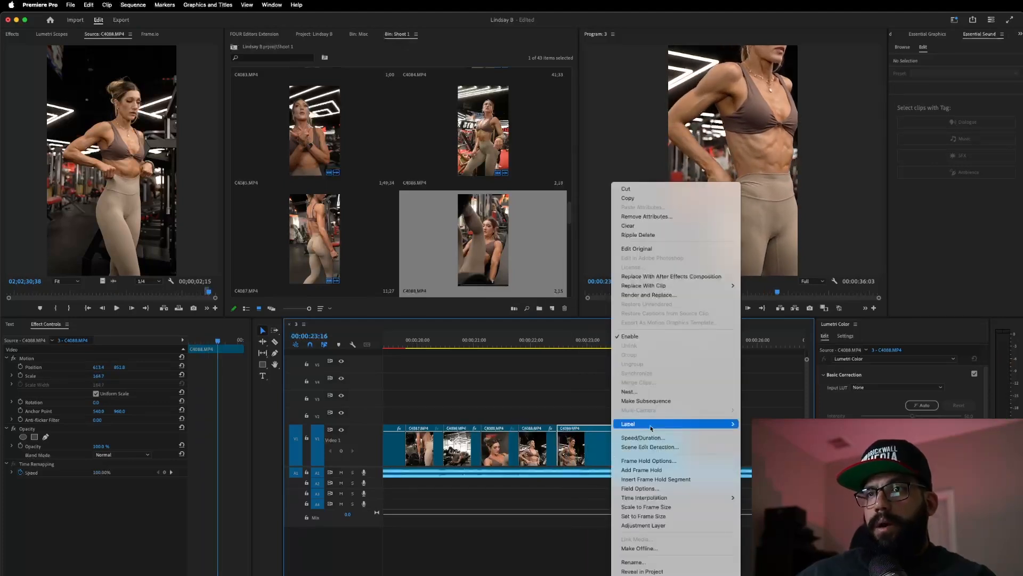
pyautogui.click(643, 438)
pyautogui.write('40')
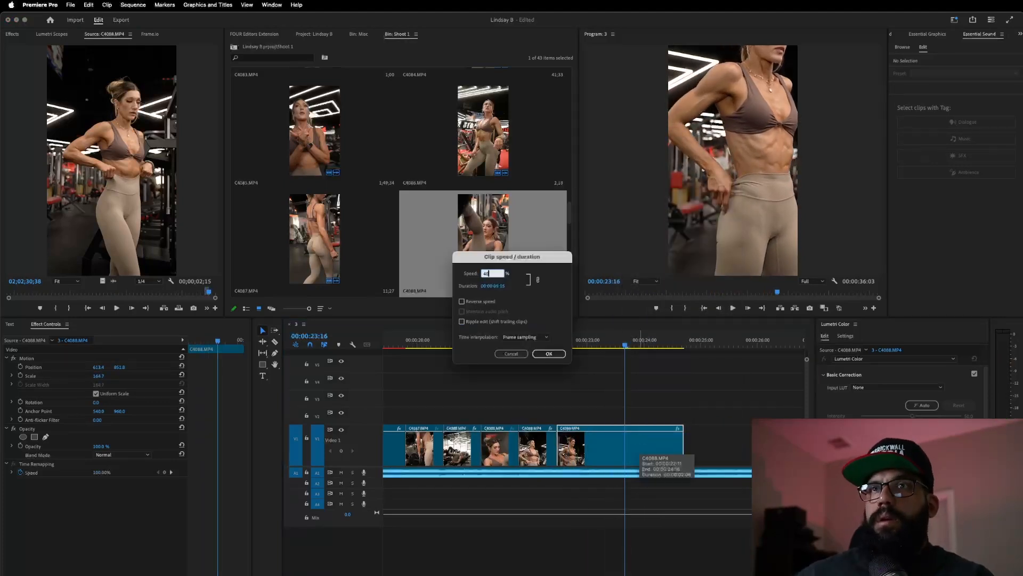
pyautogui.click(544, 338)
pyautogui.click(523, 365)
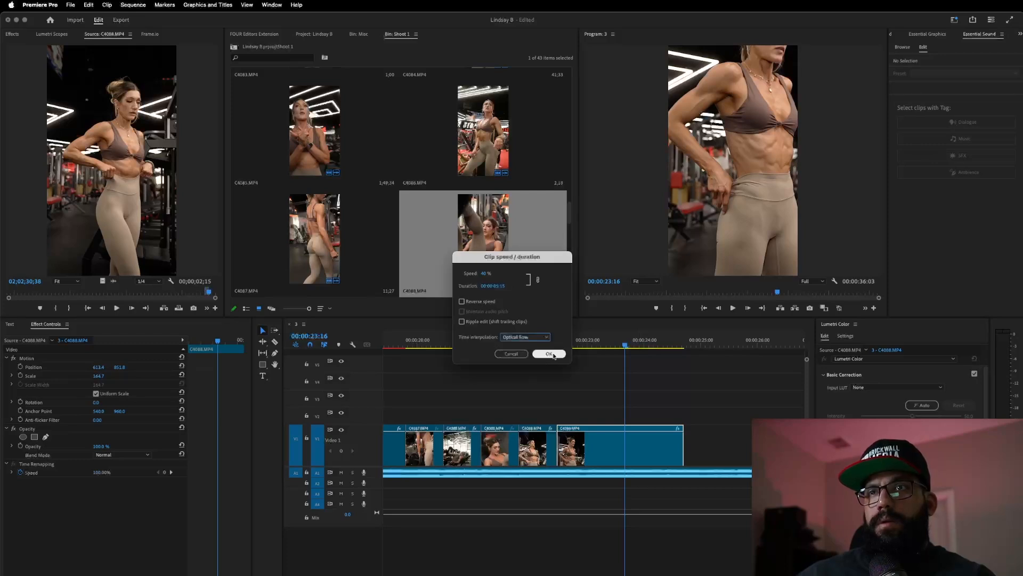
pyautogui.click(558, 353)
pyautogui.click(502, 345)
pyautogui.press('space')
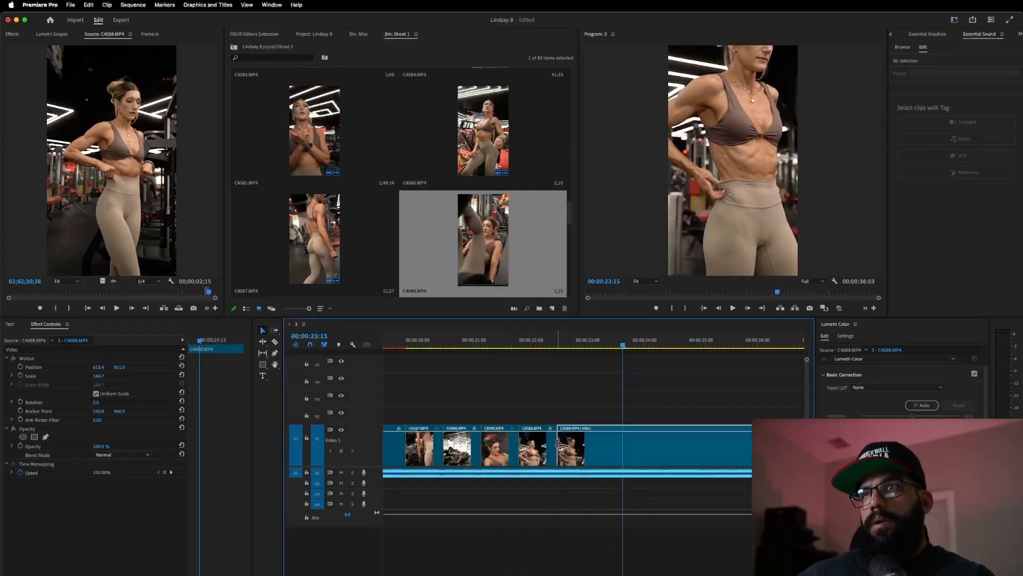
# - Retrim both edges of the 40% C4088 clip and play back the result
pyautogui.moveTo(589, 454); pyautogui.dragTo(638, 462)
pyautogui.moveTo(736, 460); pyautogui.dragTo(665, 462)
pyautogui.click(467, 343)
pyautogui.press('space')
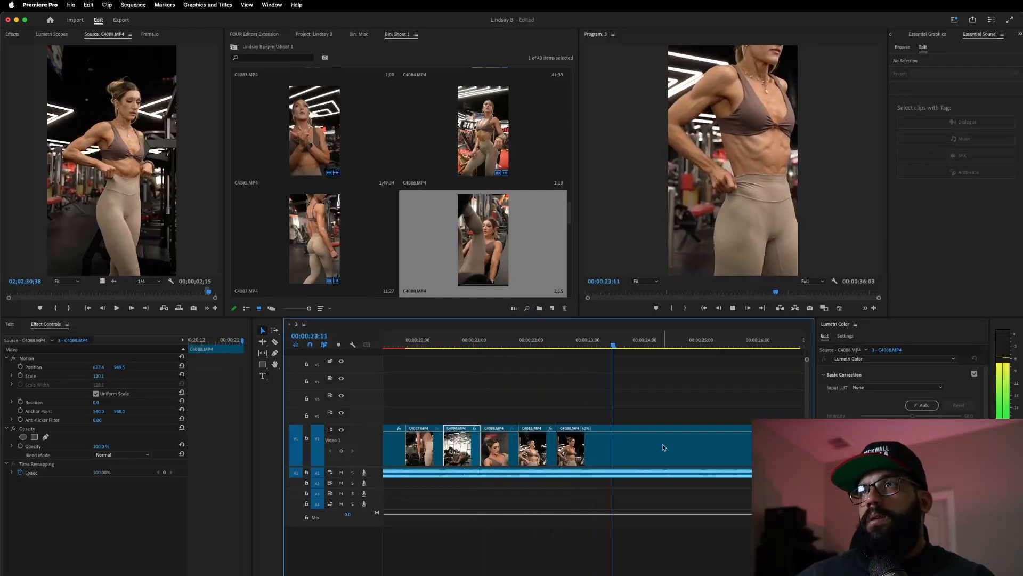
# - Replay from the fourth clip, then delete the 40% C4088 clip from the sequence end
pyautogui.click(724, 443)
pyautogui.click(528, 343)
pyautogui.press('space')
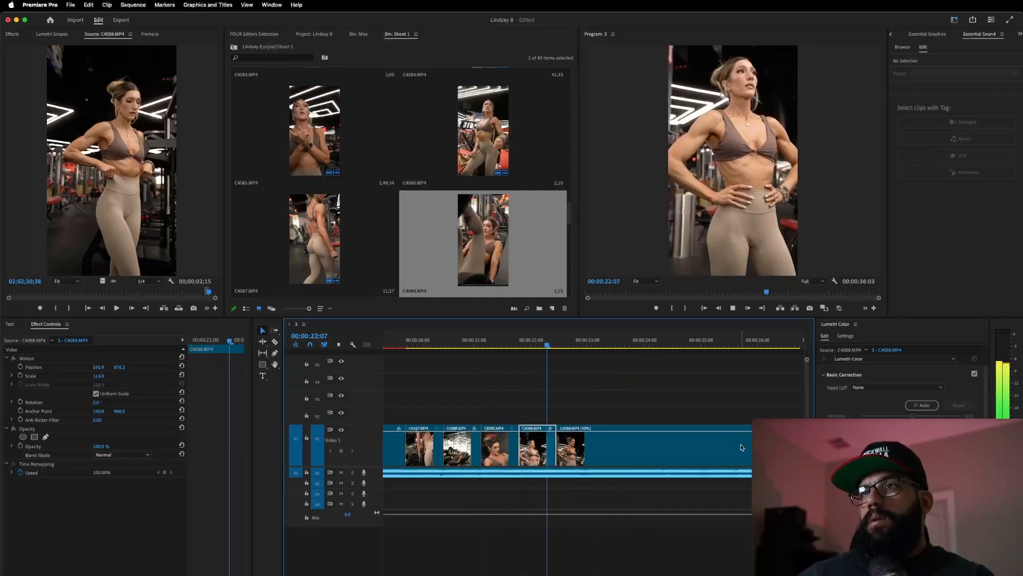
pyautogui.click(706, 448)
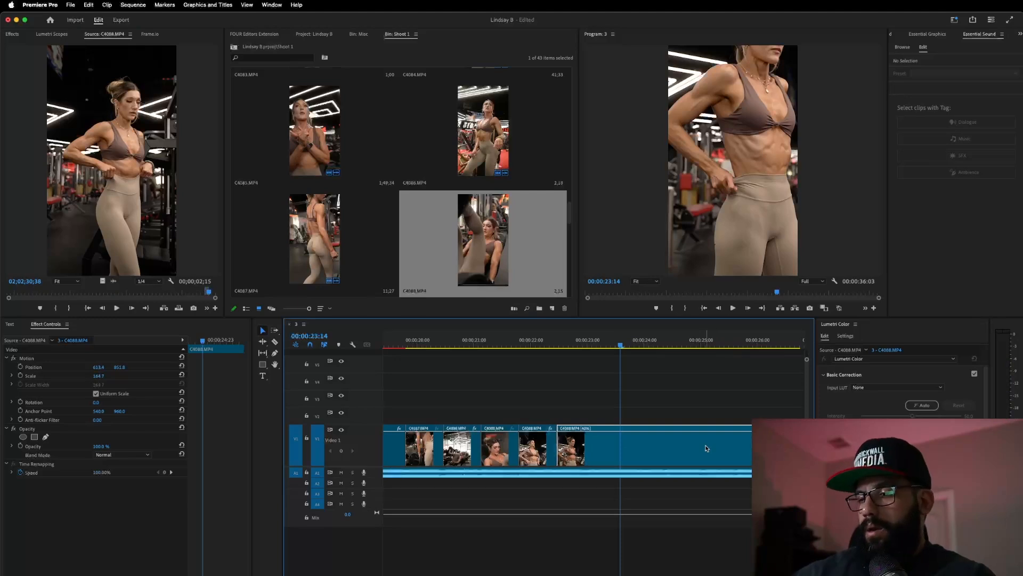
pyautogui.press('Delete')
pyautogui.scroll(-2, 451, 199)
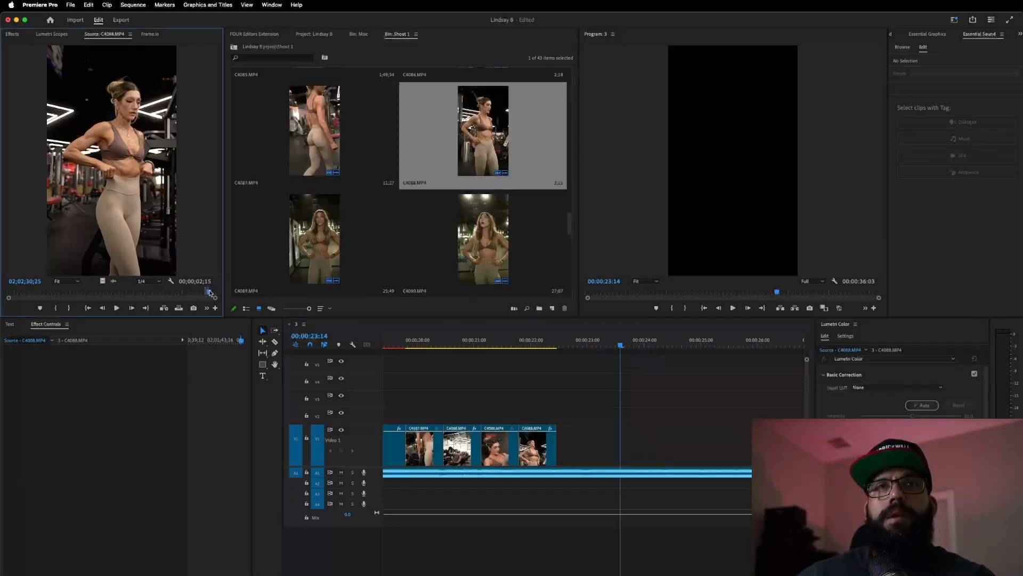
# - Play the sequence from the fourth clip around 00:00:20:08 to find where the last shot should start
pyautogui.moveTo(209, 292); pyautogui.dragTo(218, 293)
pyautogui.click(530, 340)
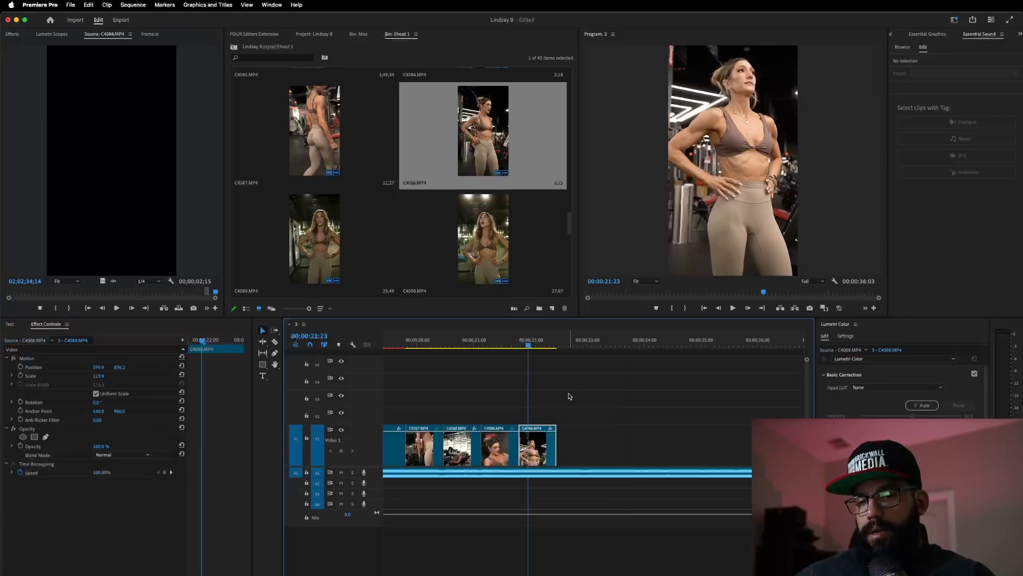
pyautogui.scroll(-3, 567, 402)
pyautogui.press('space')
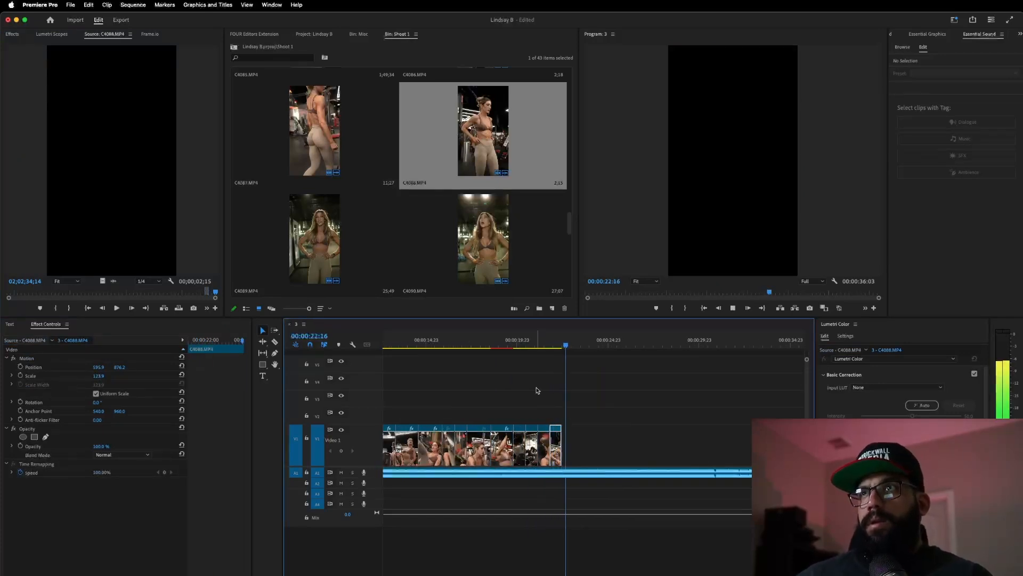
pyautogui.click(524, 342)
pyautogui.press('space')
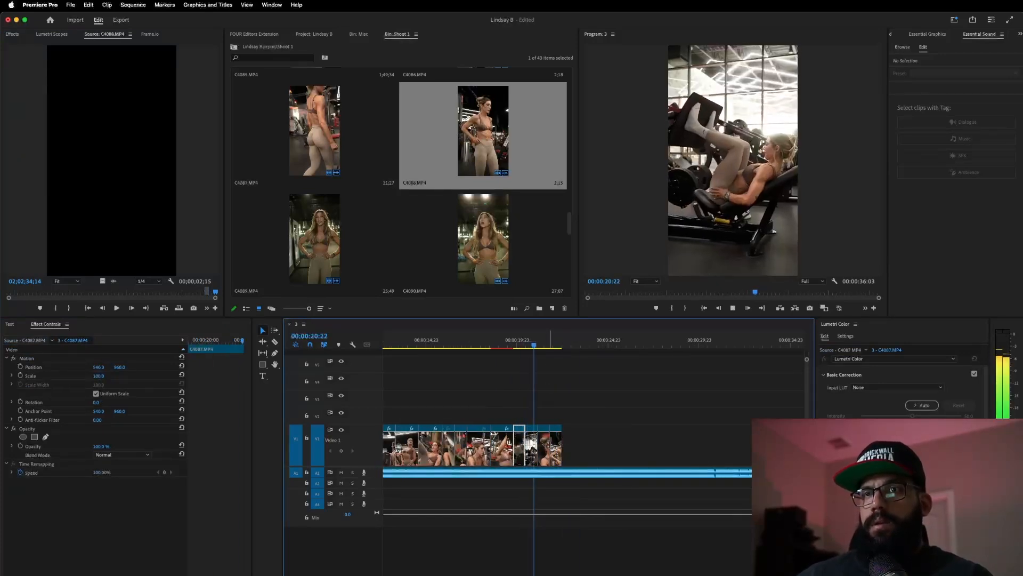
pyautogui.press('space')
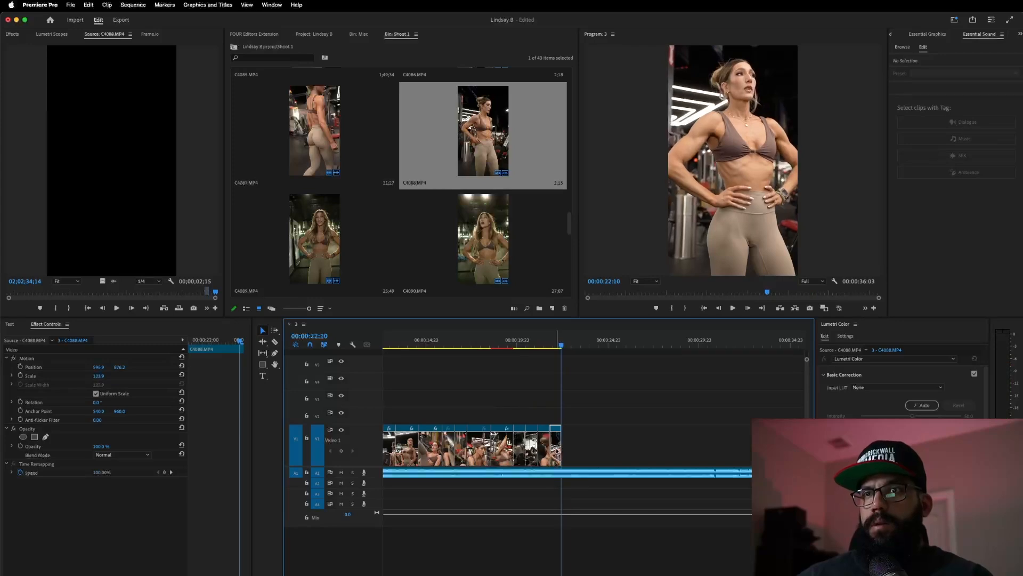
pyautogui.scroll(3, 581, 426)
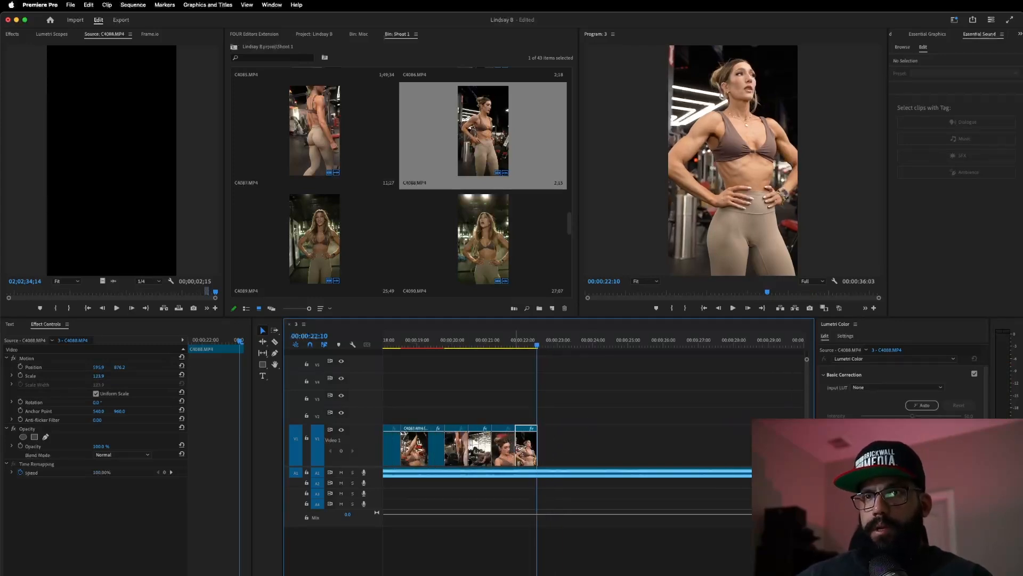
# - Move the last C4088 clip to start at the playhead and lengthen its end, reviewing the timing
pyautogui.moveTo(523, 451)
pyautogui.mouseDown()
pyautogui.moveTo(547, 452)
pyautogui.moveTo(537, 451)
pyautogui.mouseUp()
pyautogui.click(461, 344)
pyautogui.press('space')
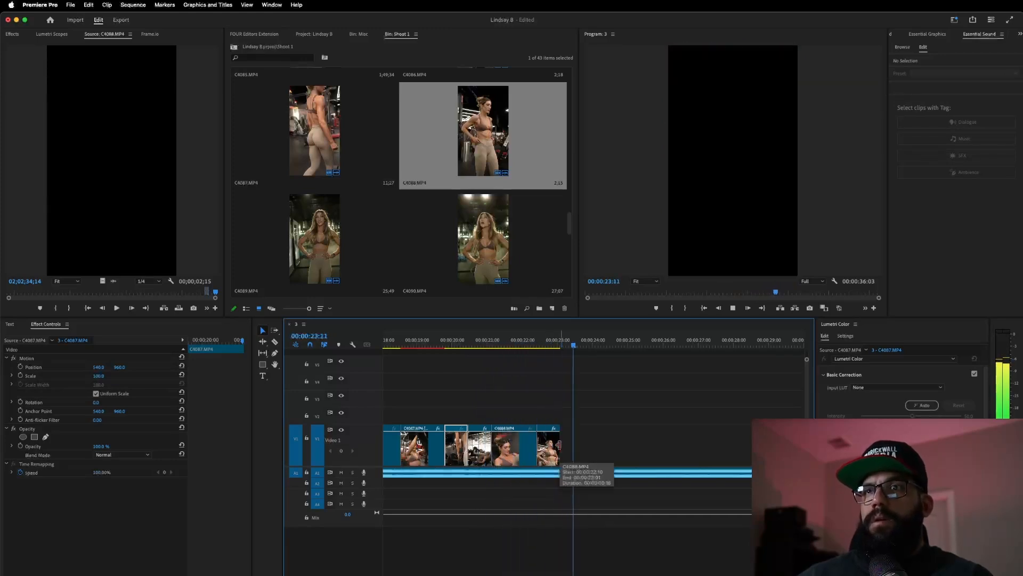
pyautogui.moveTo(558, 445); pyautogui.dragTo(581, 445)
pyautogui.click(508, 344)
pyautogui.press('space')
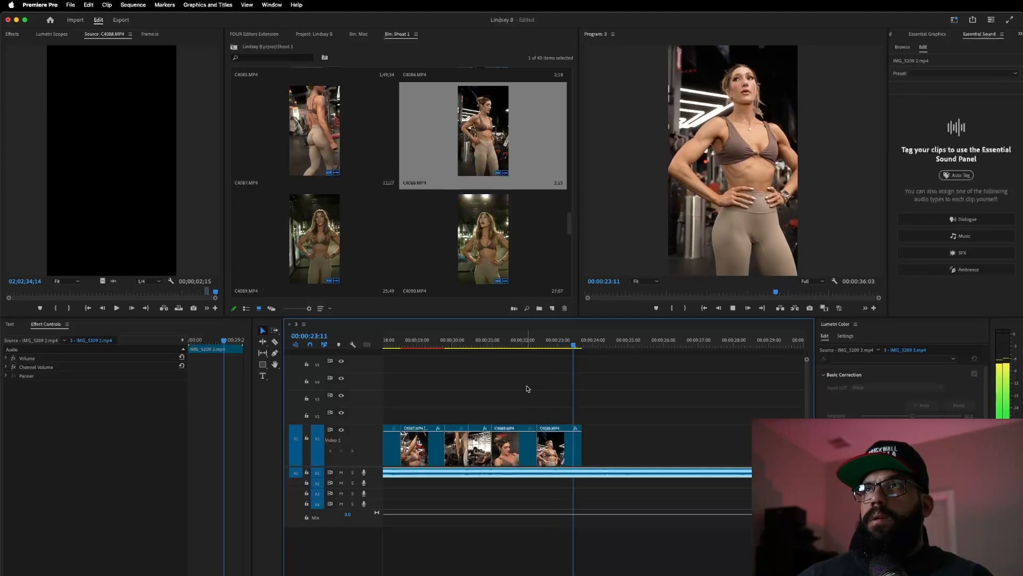
pyautogui.press('space')
pyautogui.moveTo(510, 346); pyautogui.dragTo(484, 372)
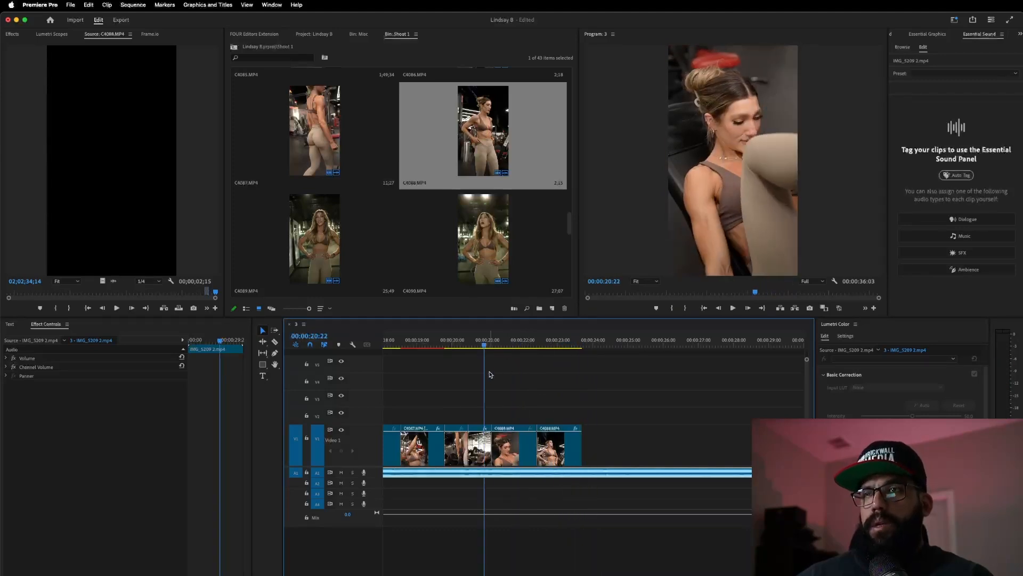
pyautogui.scroll(-3, 586, 408)
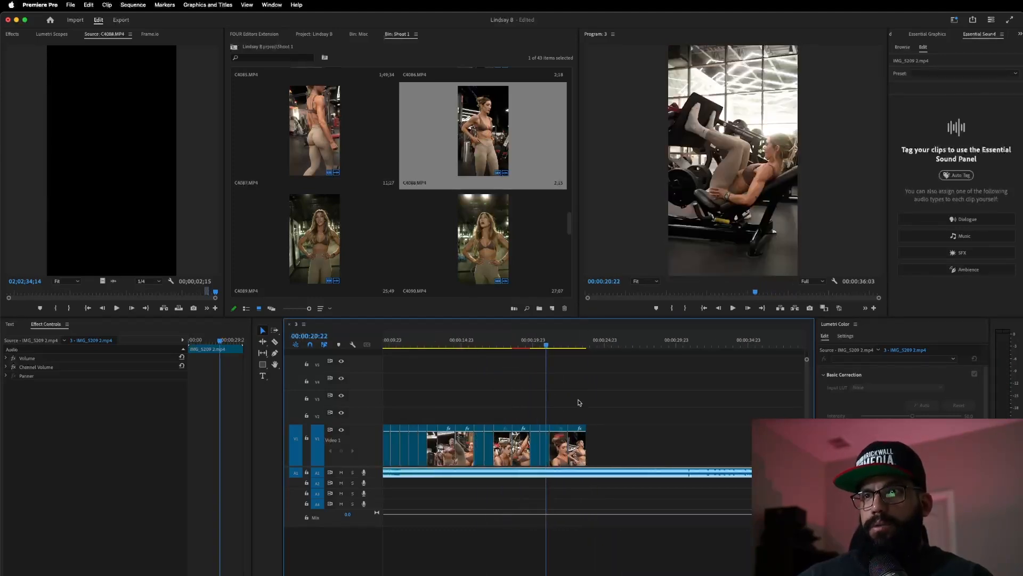
# - Play from about 00:00:20:06, split the music at 00:00:31:06 and delete everything after the cut
pyautogui.moveTo(588, 340); pyautogui.dragTo(542, 353)
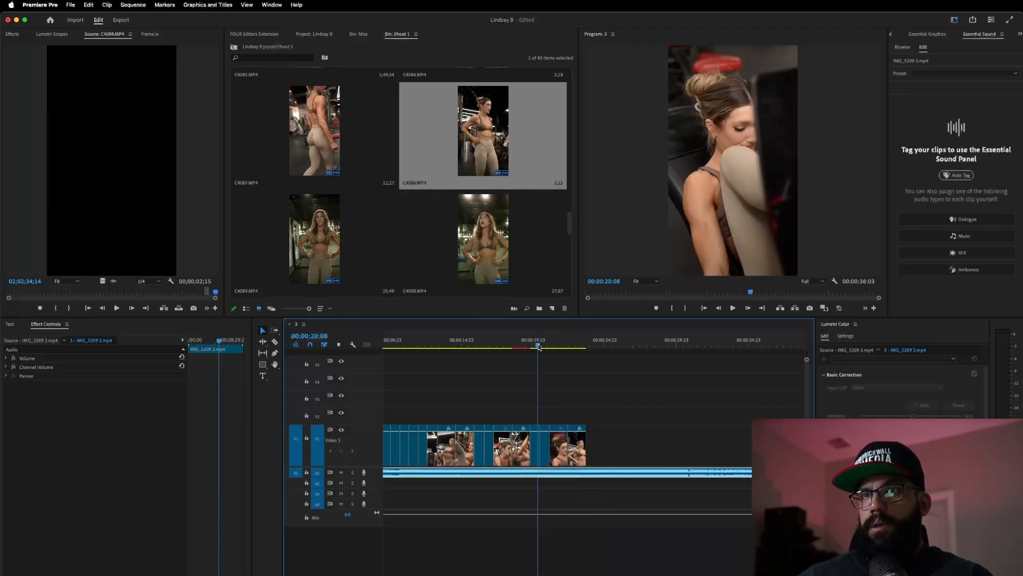
pyautogui.press('space')
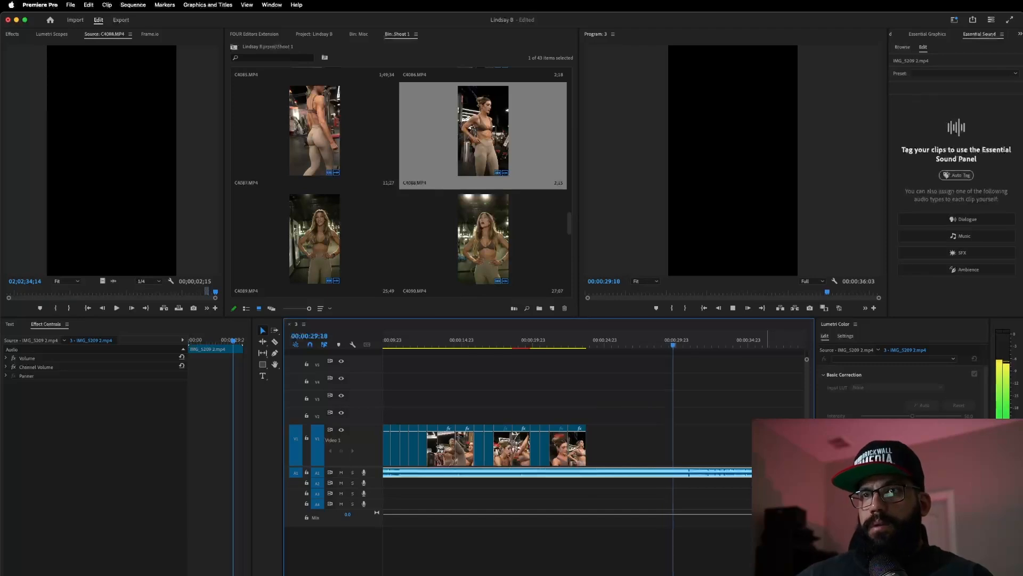
pyautogui.press('space')
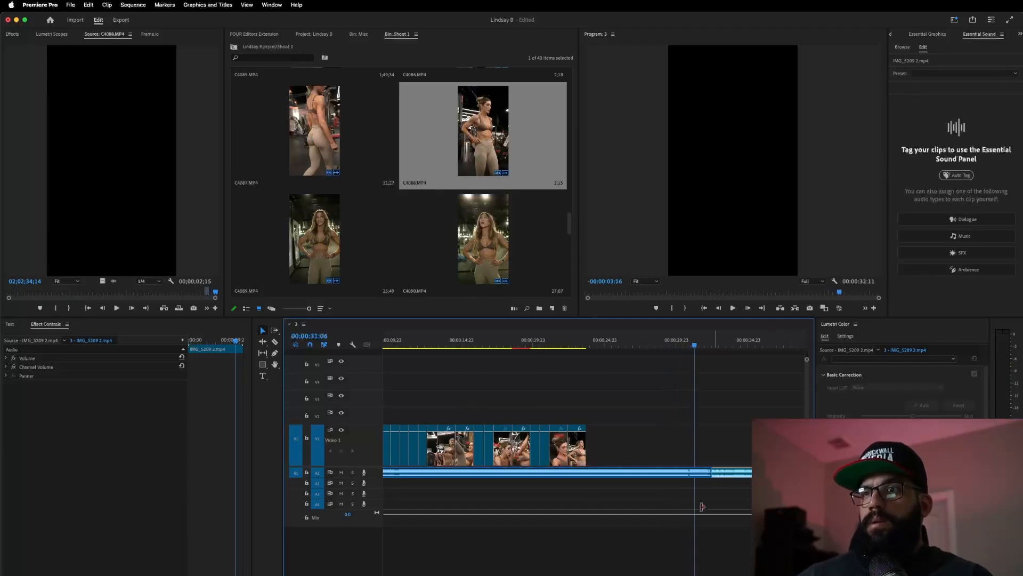
pyautogui.press('Delete')
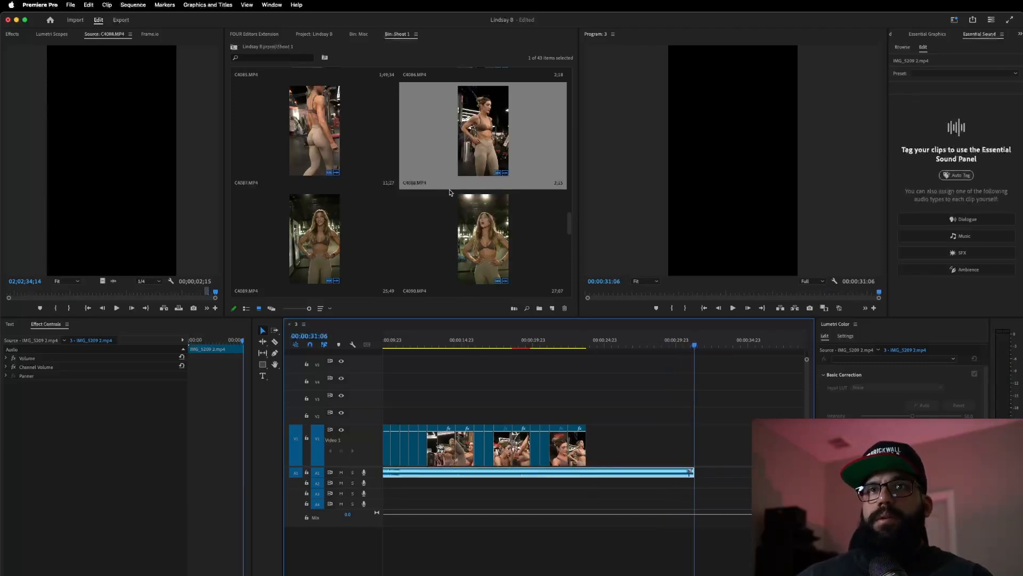
pyautogui.scroll(-5, 450, 192)
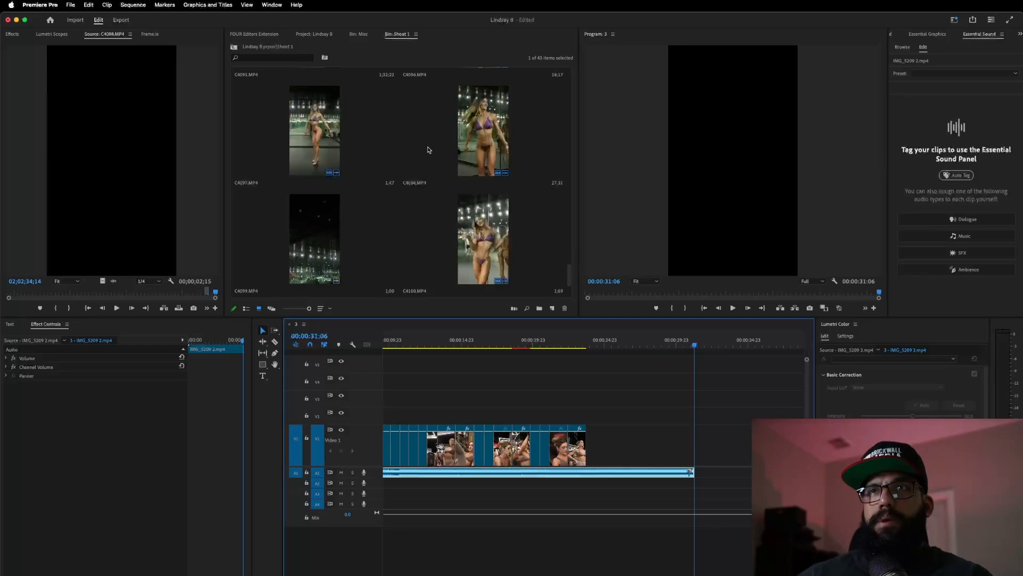
# - Load the C4098 posing clip into the Source Monitor, scrub through it and preview it
pyautogui.doubleClick(478, 132)
pyautogui.moveTo(13, 293); pyautogui.dragTo(49, 294)
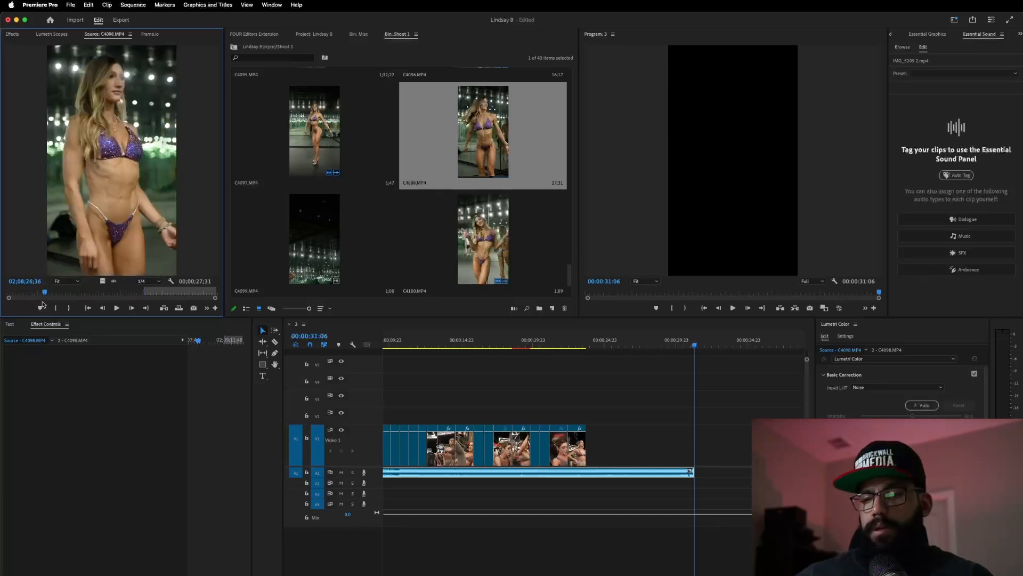
pyautogui.press('space')
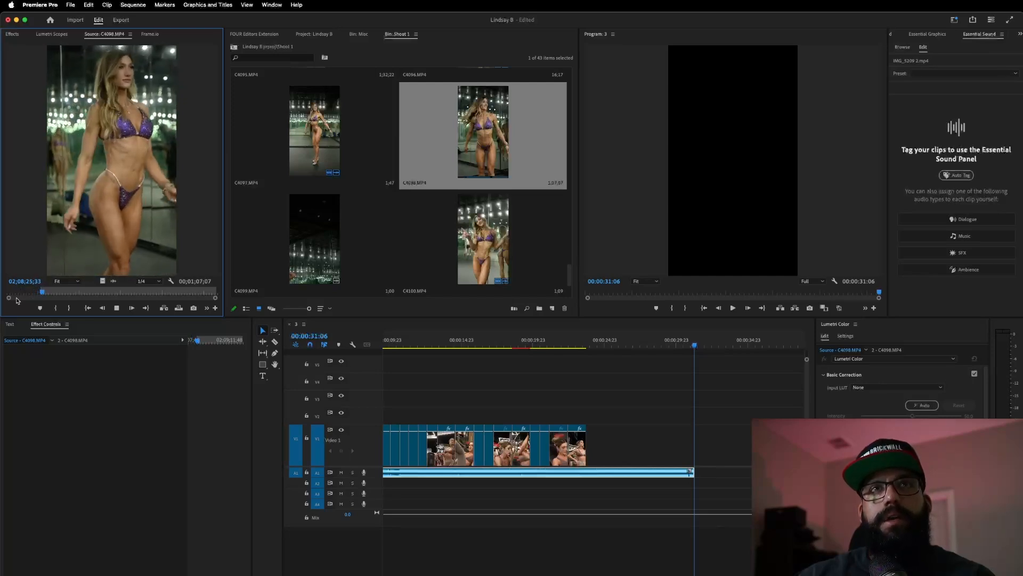
pyautogui.press('space')
# - Append the C4098 clip after the last clip and review the new ending from about 00:00:21:12
pyautogui.moveTo(103, 280); pyautogui.dragTo(589, 445)
pyautogui.click(555, 345)
pyautogui.press('space')
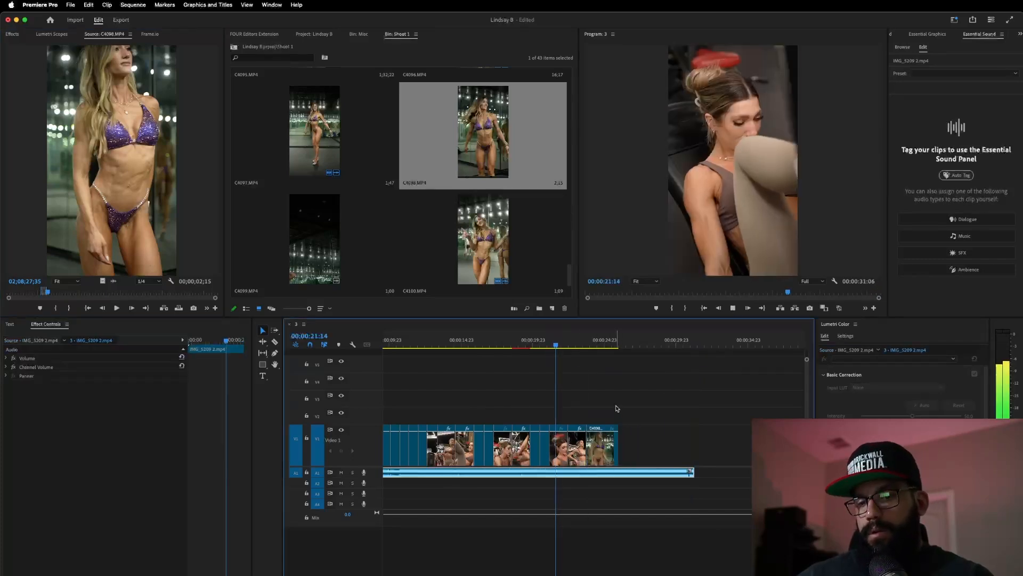
pyautogui.scroll(2, 611, 408)
pyautogui.scroll(-1, 611, 409)
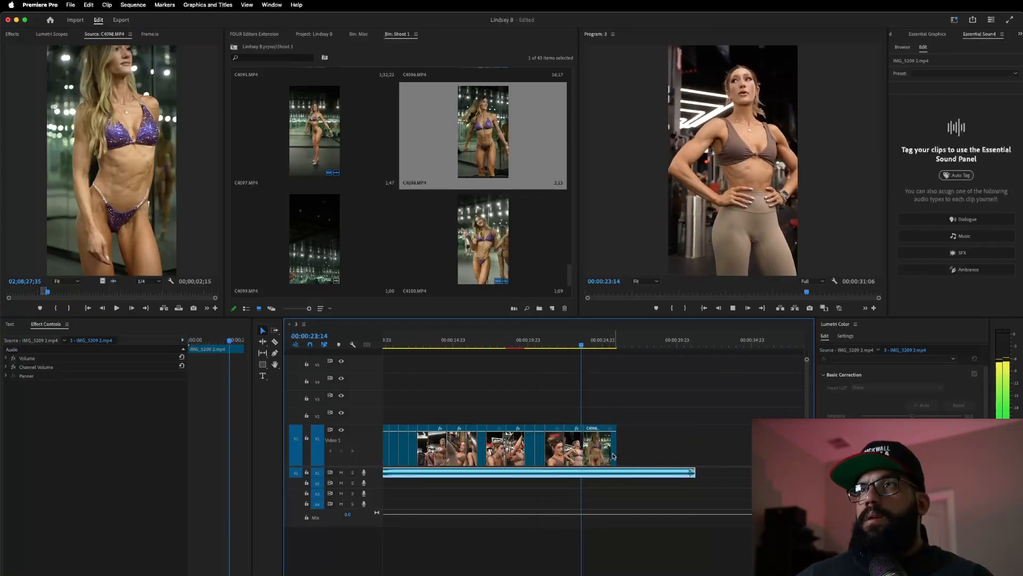
pyautogui.click(552, 344)
pyautogui.press('space')
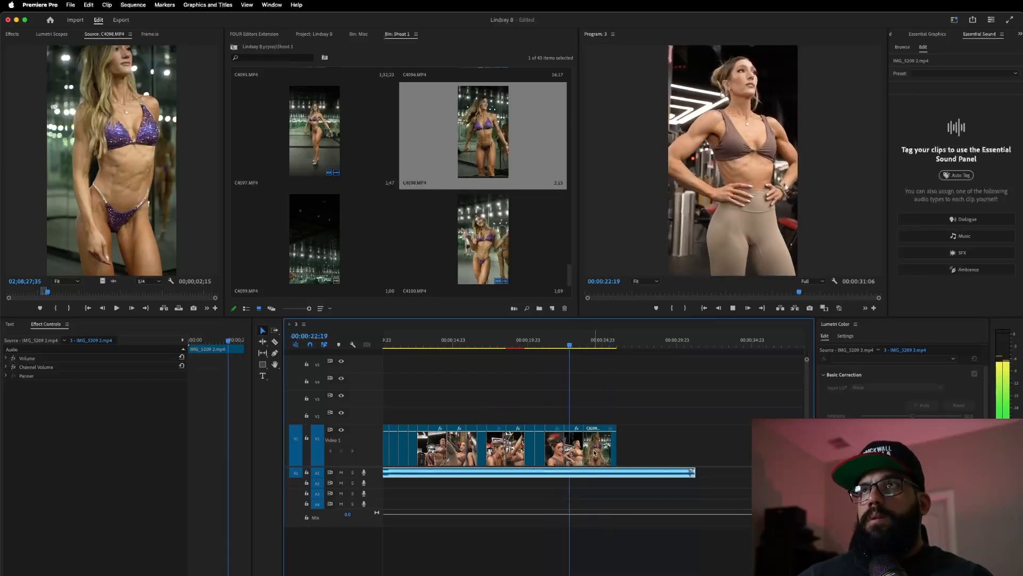
pyautogui.press('space')
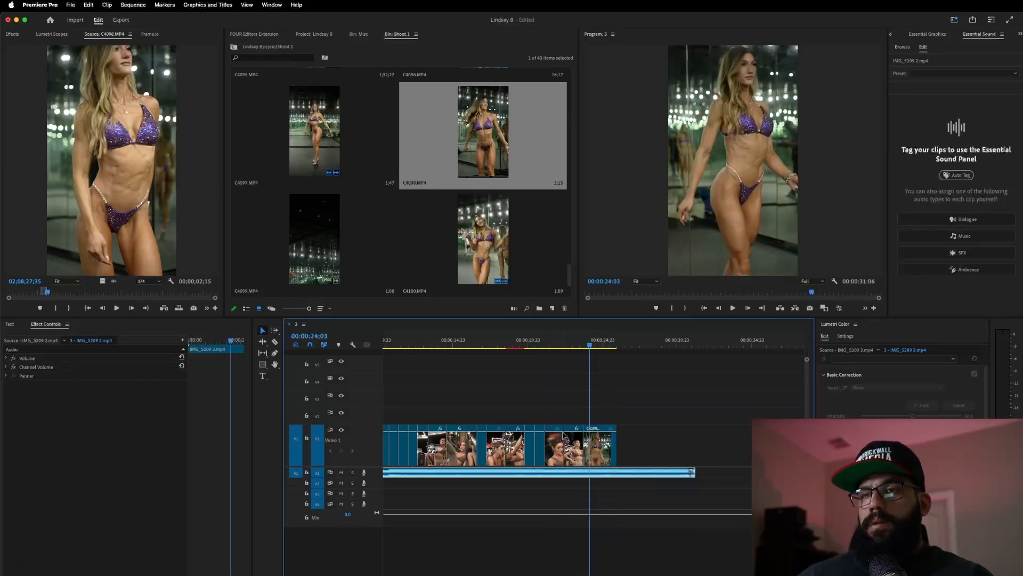
pyautogui.scroll(-3, 564, 437)
pyautogui.scroll(6, 464, 413)
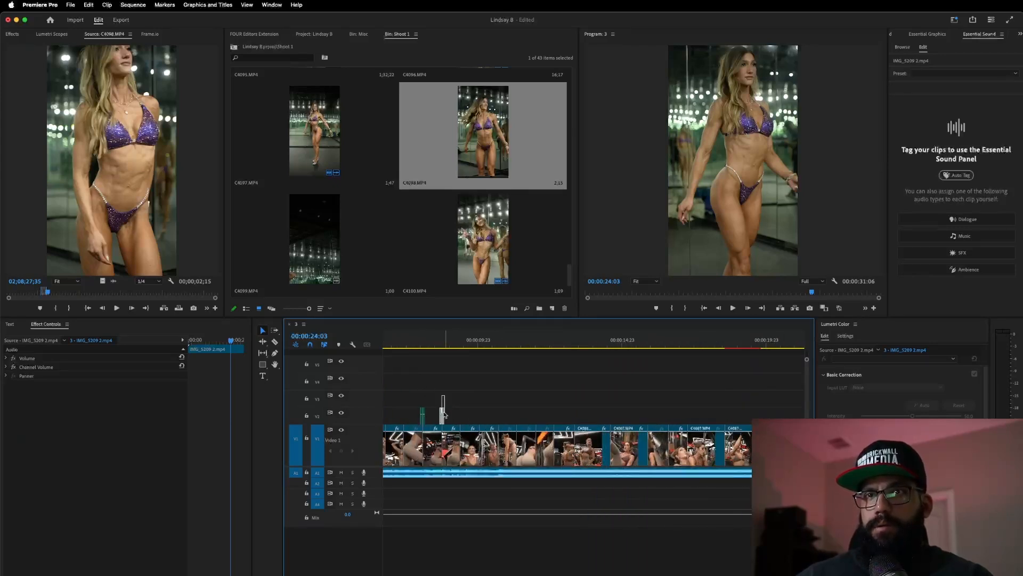
# - Shift the two small V2 clips later in the sequence
pyautogui.click(442, 416)
pyautogui.moveTo(442, 418); pyautogui.dragTo(761, 416)
pyautogui.scroll(-1, 762, 415)
pyautogui.scroll(5, 762, 415)
pyautogui.hscroll(4, 719, 409)
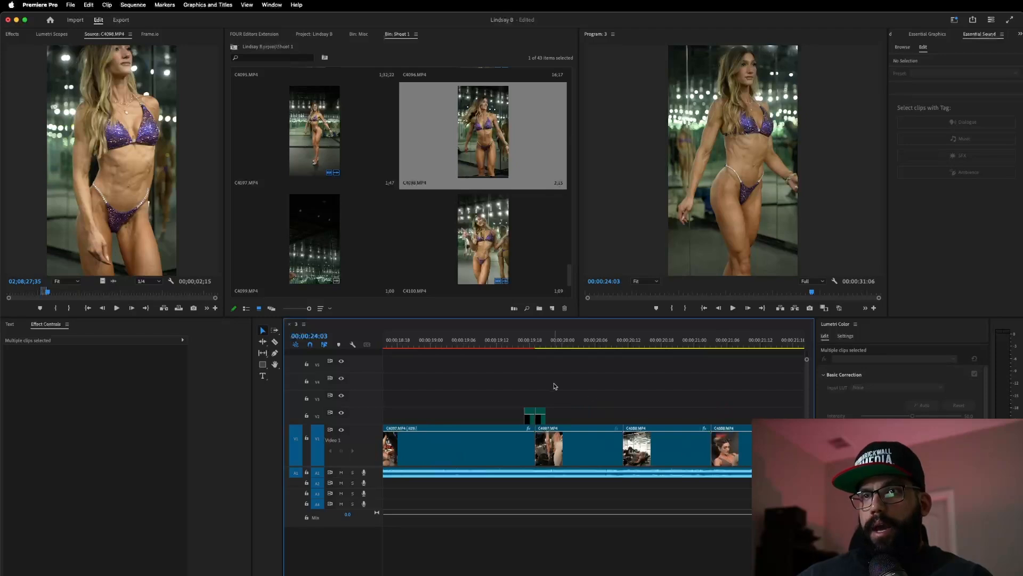
pyautogui.moveTo(527, 402); pyautogui.dragTo(711, 415)
pyautogui.scroll(-1, 710, 414)
pyautogui.scroll(-1, 711, 414)
pyautogui.hscroll(5, 677, 408)
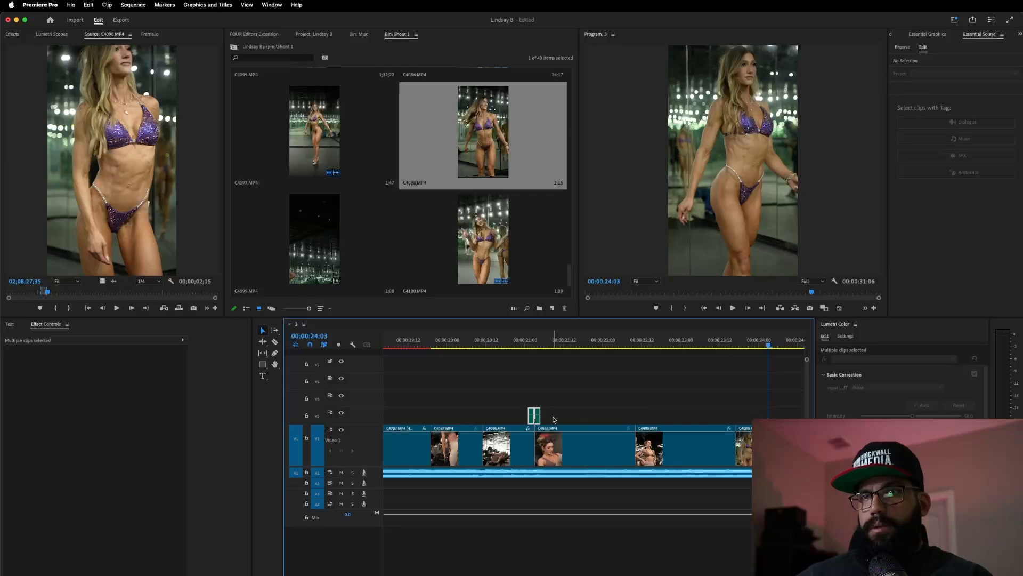
pyautogui.moveTo(539, 421); pyautogui.dragTo(739, 415)
# - Play from about 00:00:22:05 to check the timing of the V2 clips
pyautogui.click(621, 341)
pyautogui.press('space')
pyautogui.scroll(-1, 650, 387)
pyautogui.scroll(-2, 650, 387)
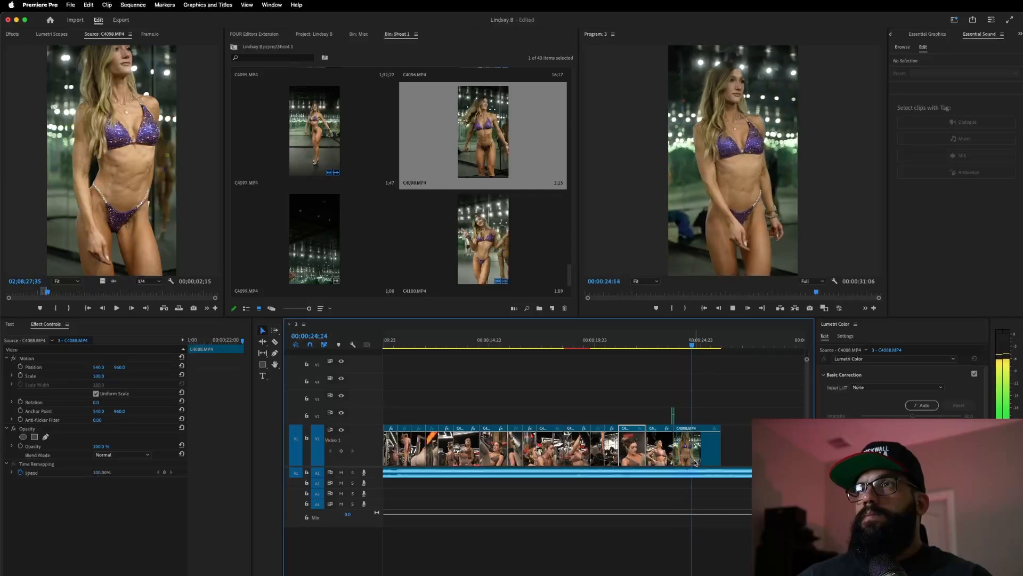
pyautogui.press('space')
# - Replay the final clip from about 00:00:23:01, then delete C4098.MP4 from the sequence end
pyautogui.click(659, 340)
pyautogui.press('space')
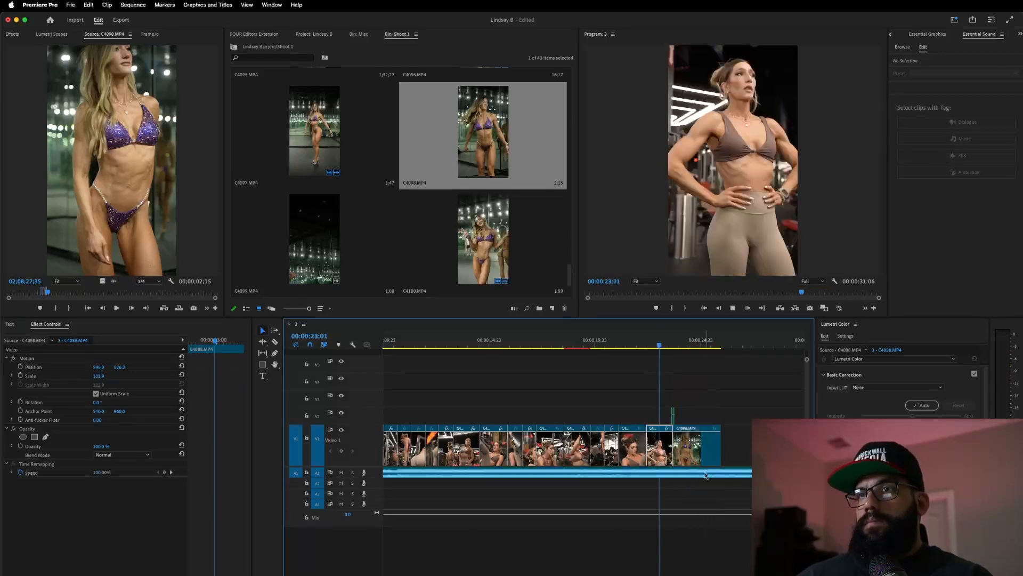
pyautogui.press('space')
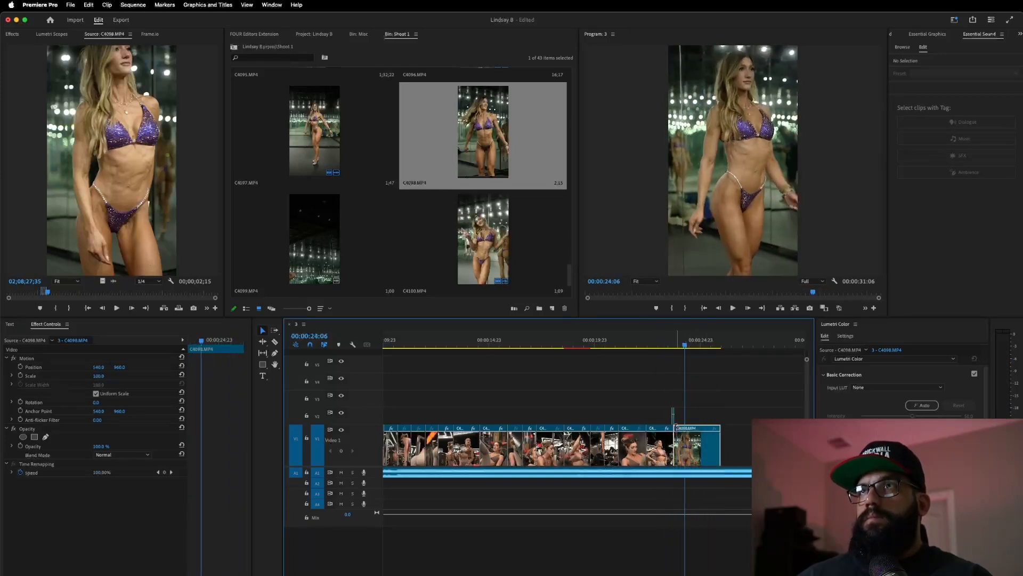
pyautogui.click(662, 344)
pyautogui.press('space')
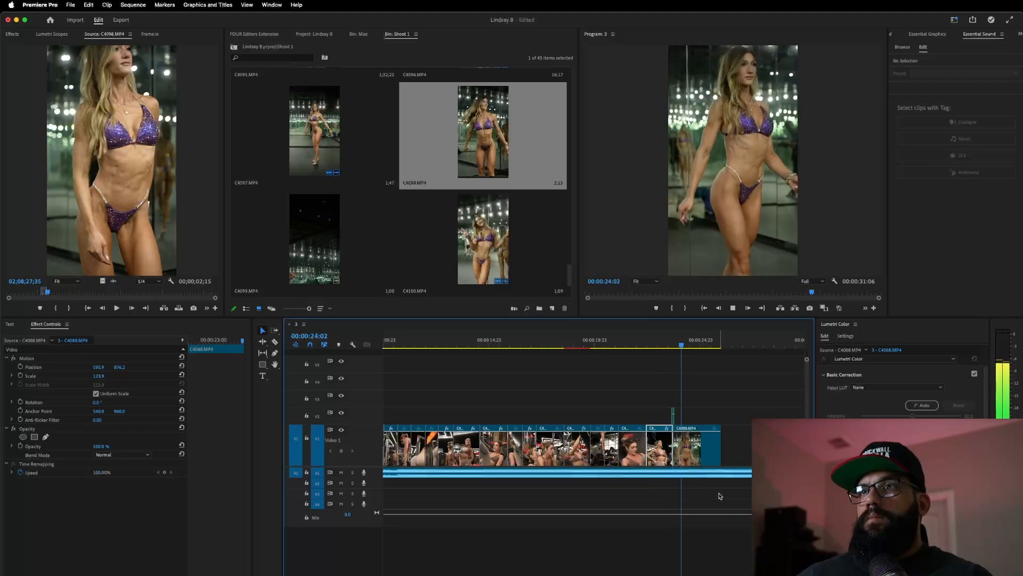
pyautogui.press('space')
pyautogui.press('Delete')
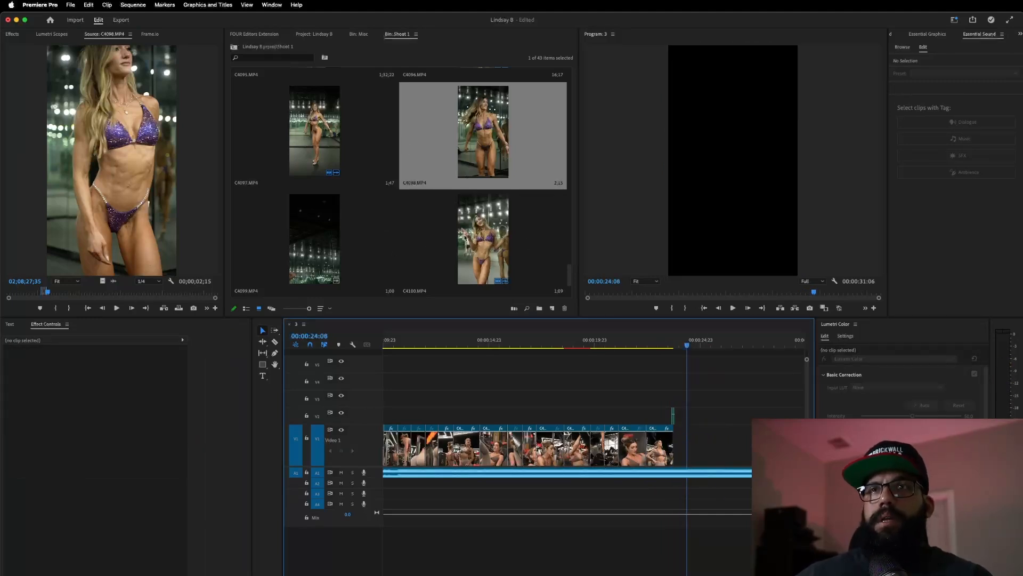
# - Mark an Out point in C4100.MP4 and add that section to the end of V1
pyautogui.doubleClick(442, 241)
pyautogui.click(15, 293)
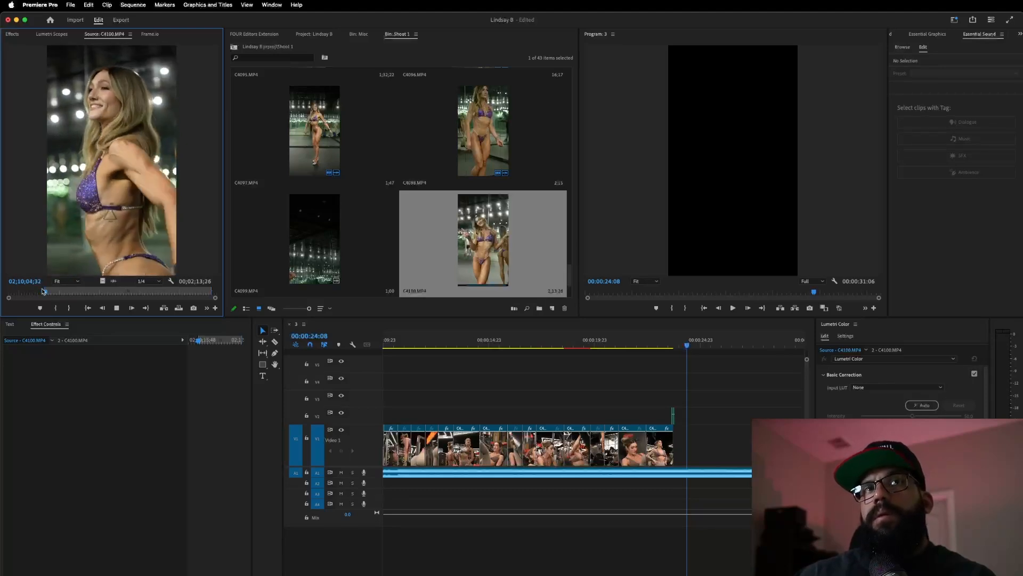
pyautogui.press('o')
pyautogui.press('space')
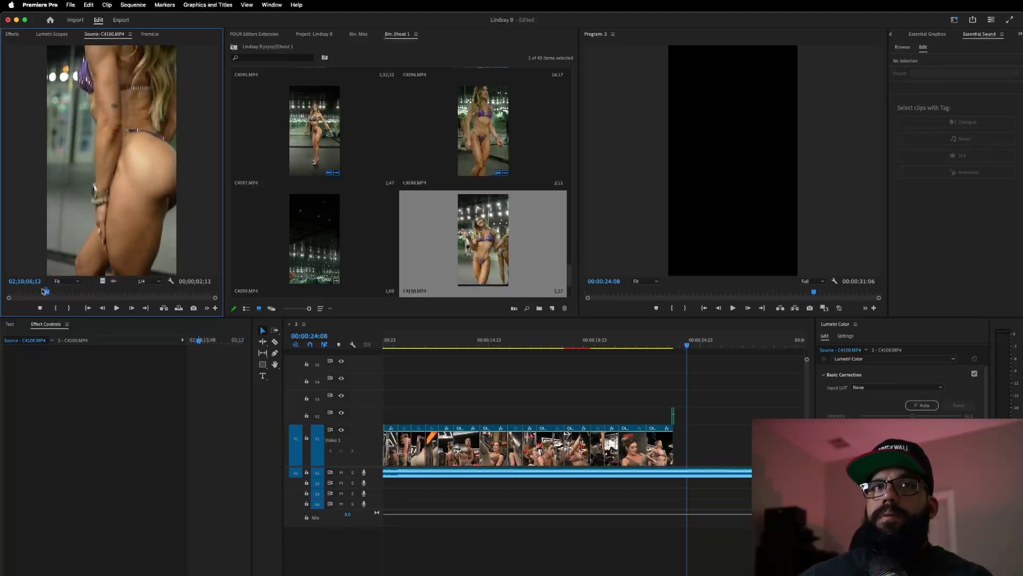
pyautogui.moveTo(173, 318); pyautogui.dragTo(668, 397)
# - Review the new clip and shift C4100.MP4 later to line up with the playhead at 26:10
pyautogui.click(657, 340)
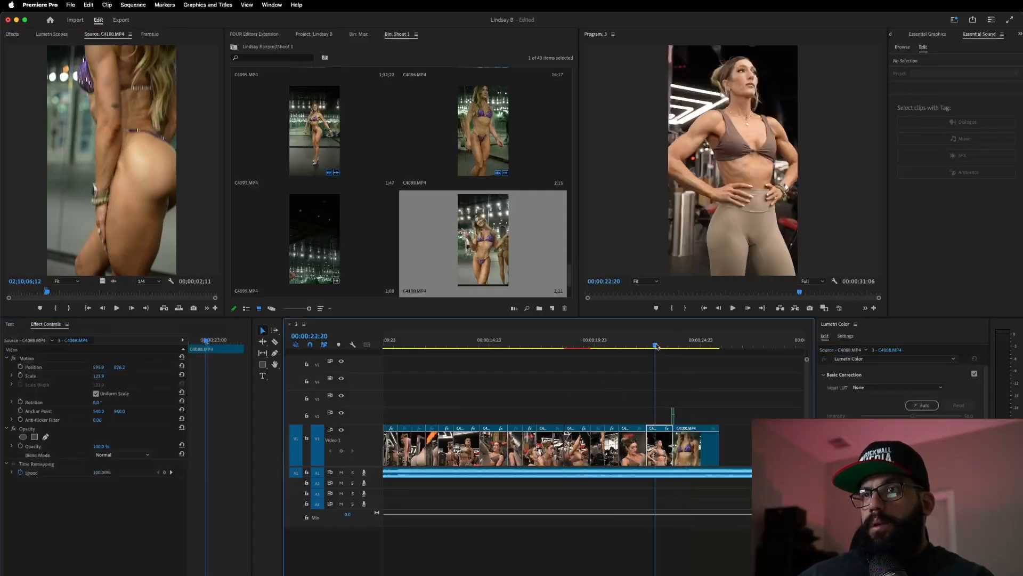
pyautogui.press('space')
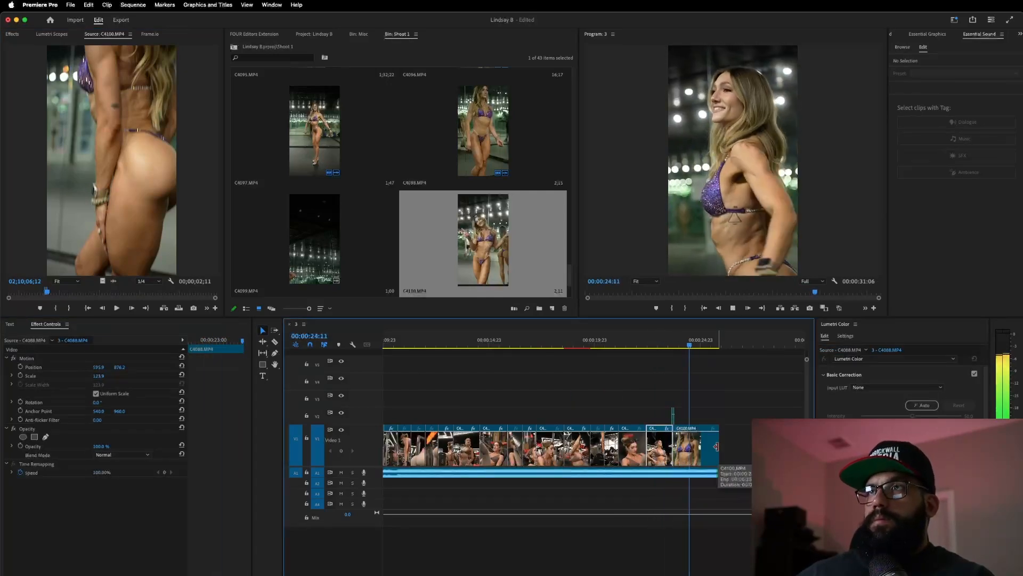
pyautogui.press('space')
pyautogui.moveTo(684, 454)
pyautogui.mouseDown()
pyautogui.moveTo(701, 454)
pyautogui.moveTo(673, 449)
pyautogui.mouseUp()
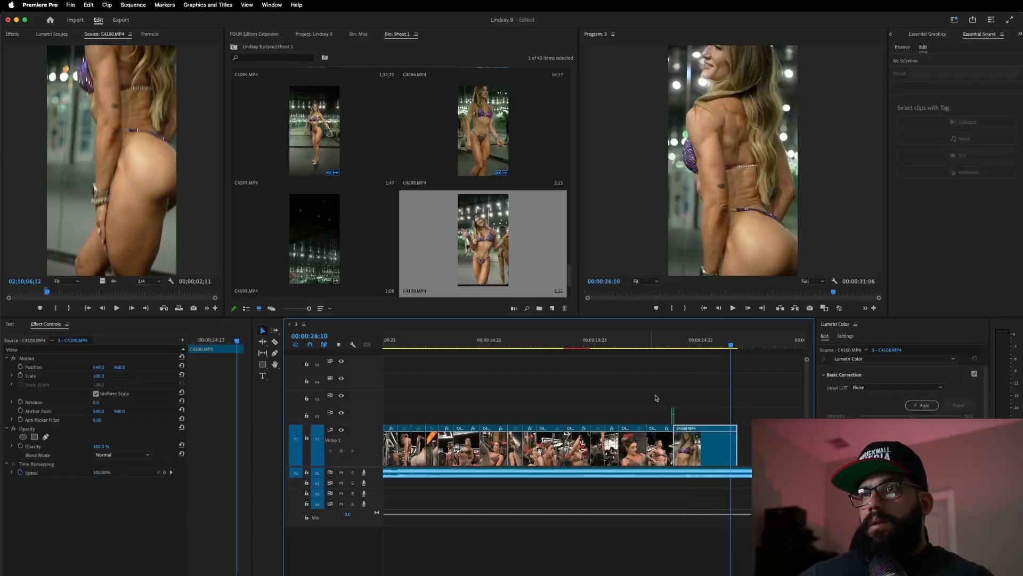
pyautogui.click(655, 337)
pyautogui.press('space')
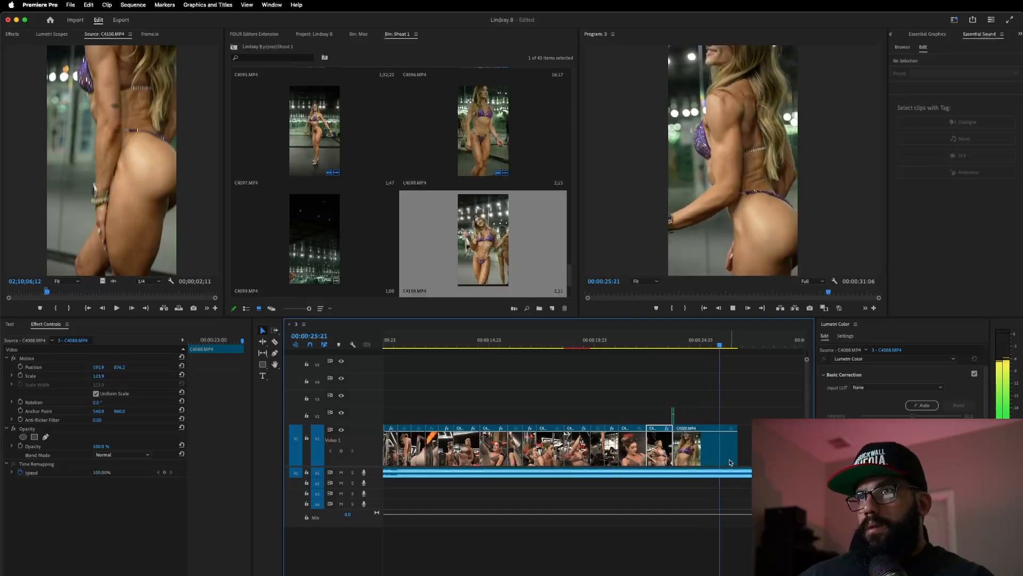
# - Trim C4100.MP4 to end at the playhead and play back the trimmed ending
pyautogui.click(726, 459)
pyautogui.moveTo(733, 449); pyautogui.dragTo(729, 449)
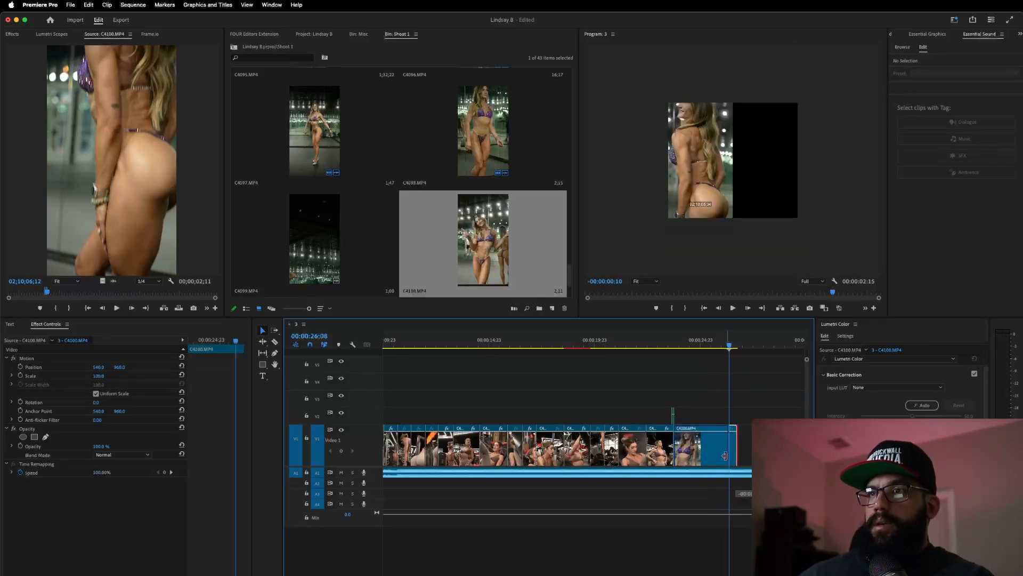
pyautogui.click(636, 340)
pyautogui.press('space')
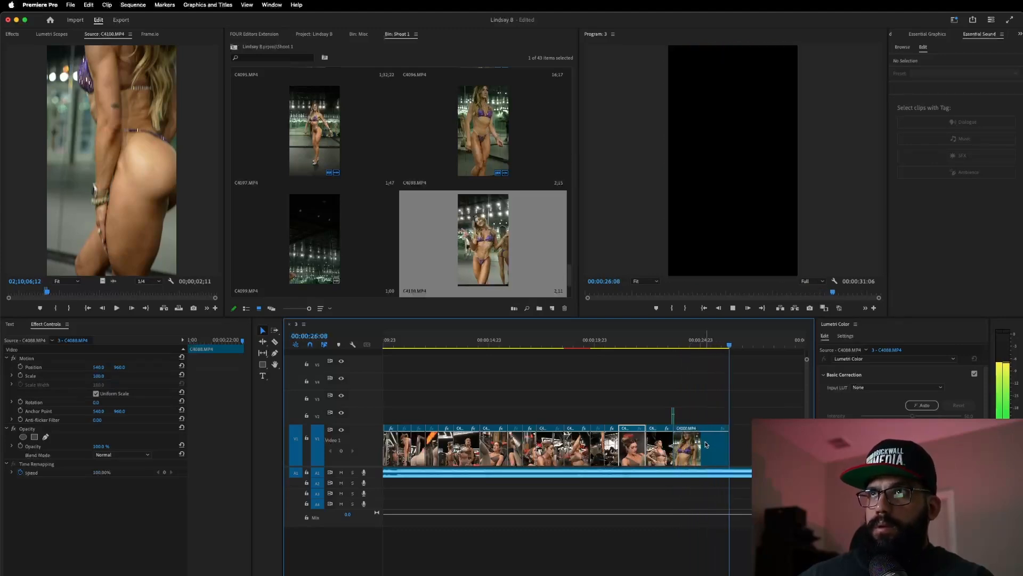
pyautogui.press('space')
# - Mark an Out point in C4098.MP4 and drop its 00:00:03;22 video section onto V1 after C4100
pyautogui.doubleClick(484, 145)
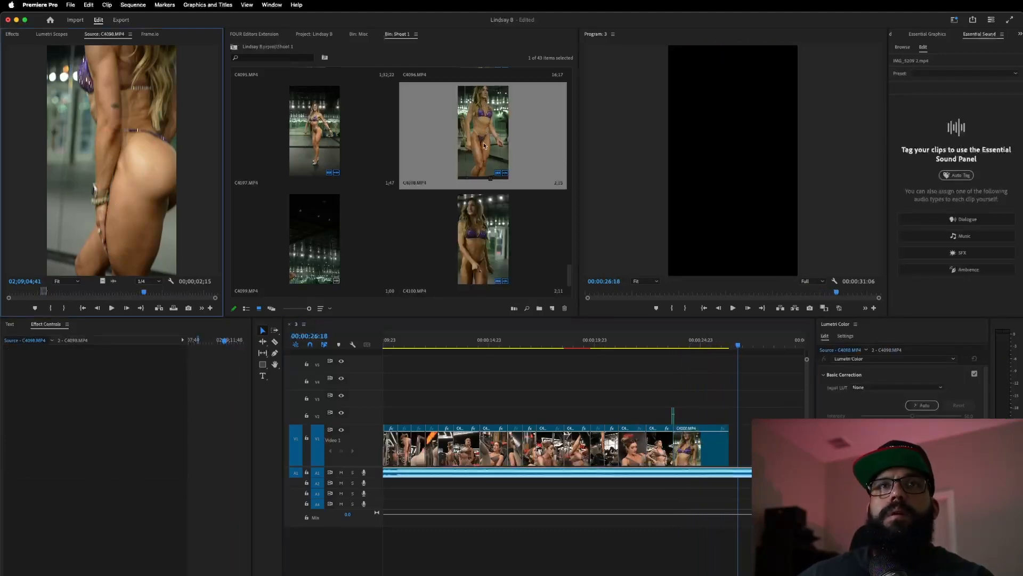
pyautogui.moveTo(55, 293); pyautogui.dragTo(86, 318)
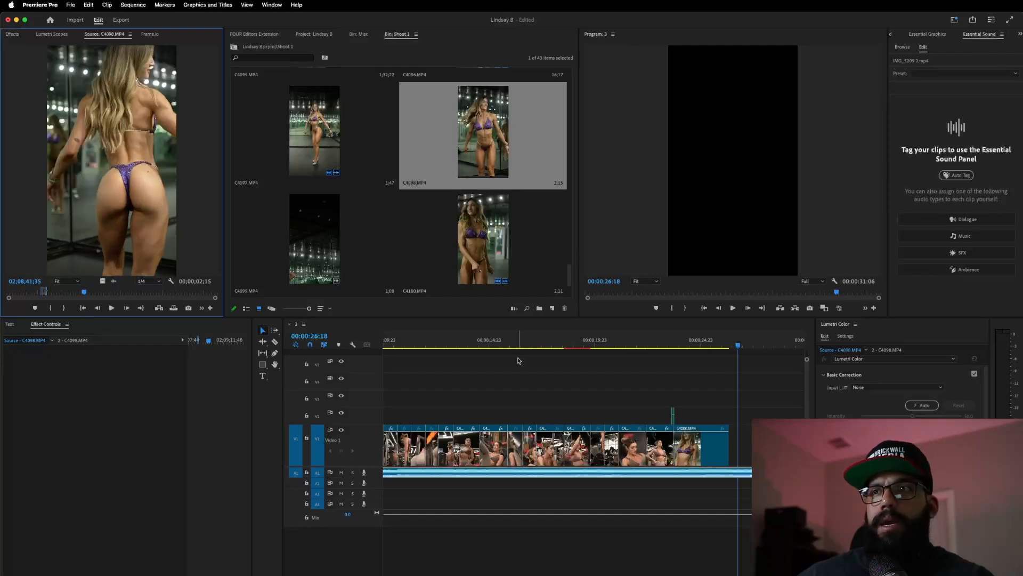
pyautogui.moveTo(703, 347)
pyautogui.mouseDown()
pyautogui.moveTo(727, 347)
pyautogui.moveTo(714, 346)
pyautogui.mouseUp()
pyautogui.click(24, 292)
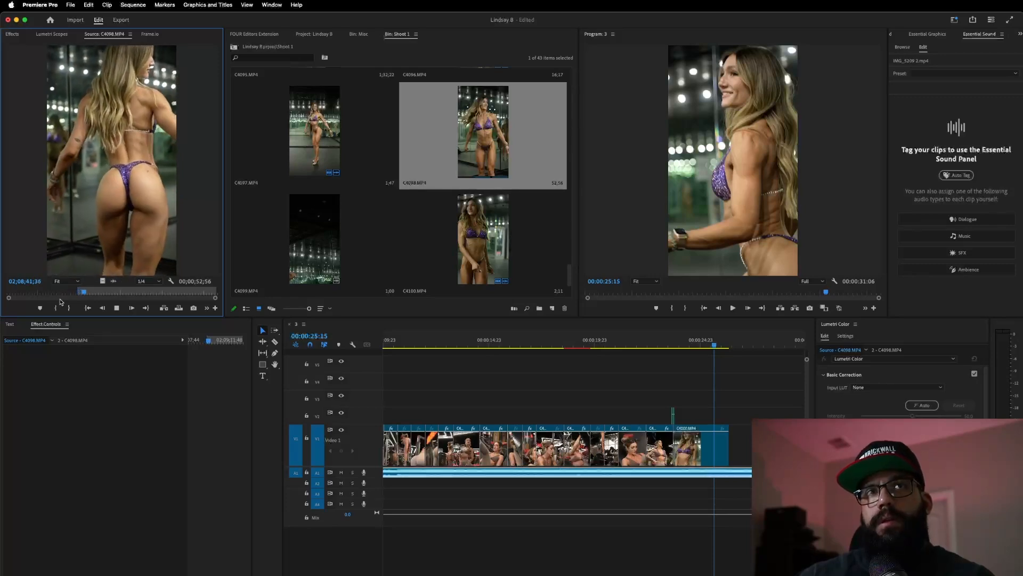
pyautogui.press('o')
pyautogui.press('space')
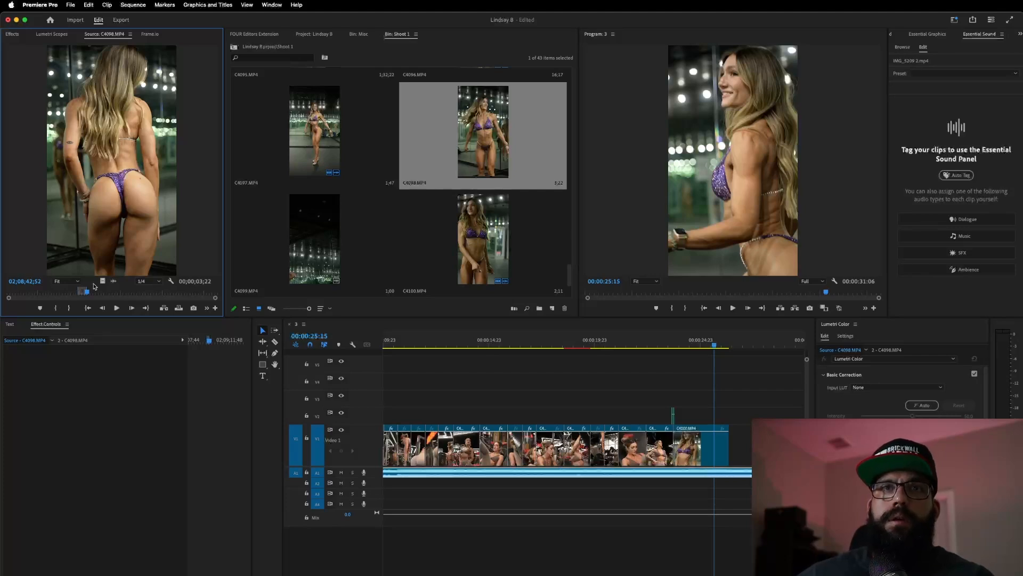
pyautogui.moveTo(104, 279); pyautogui.dragTo(734, 440)
pyautogui.hotkey('shift', 'k')
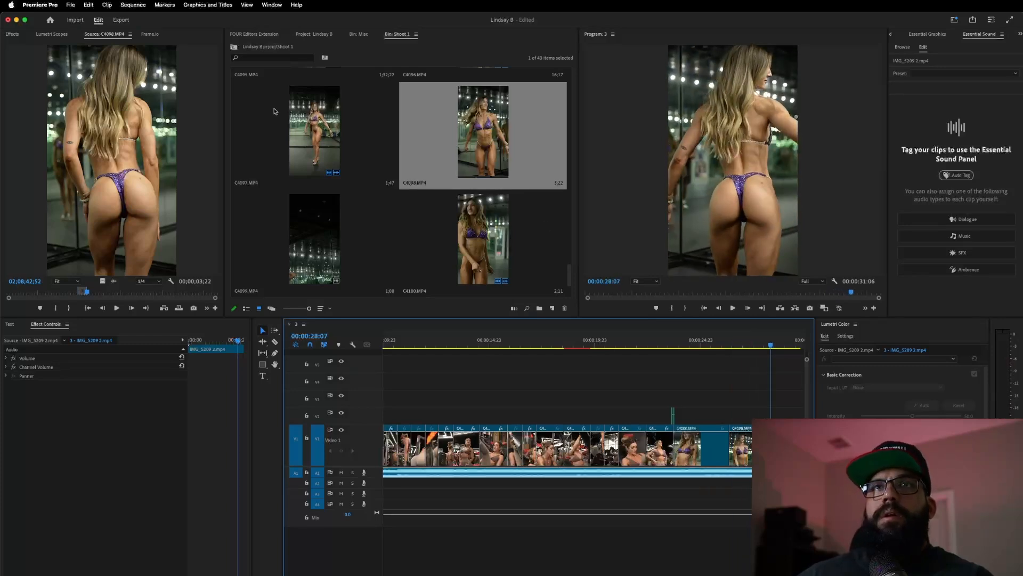
# - Mark In and Out points in C4097.MP4 and add that section to the sequence end
pyautogui.doubleClick(335, 131)
pyautogui.moveTo(52, 293); pyautogui.dragTo(102, 298)
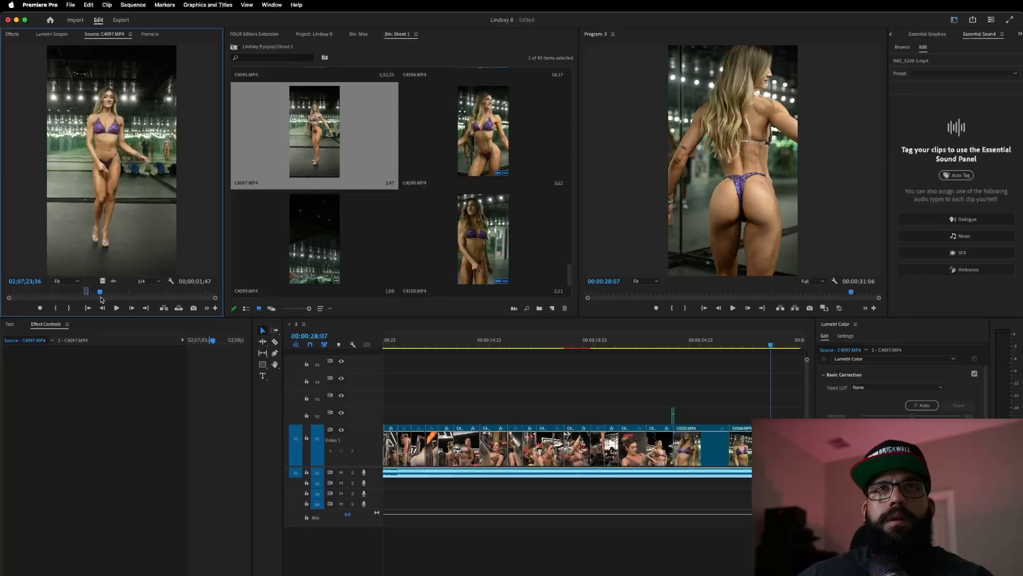
pyautogui.press('i')
pyautogui.press('space')
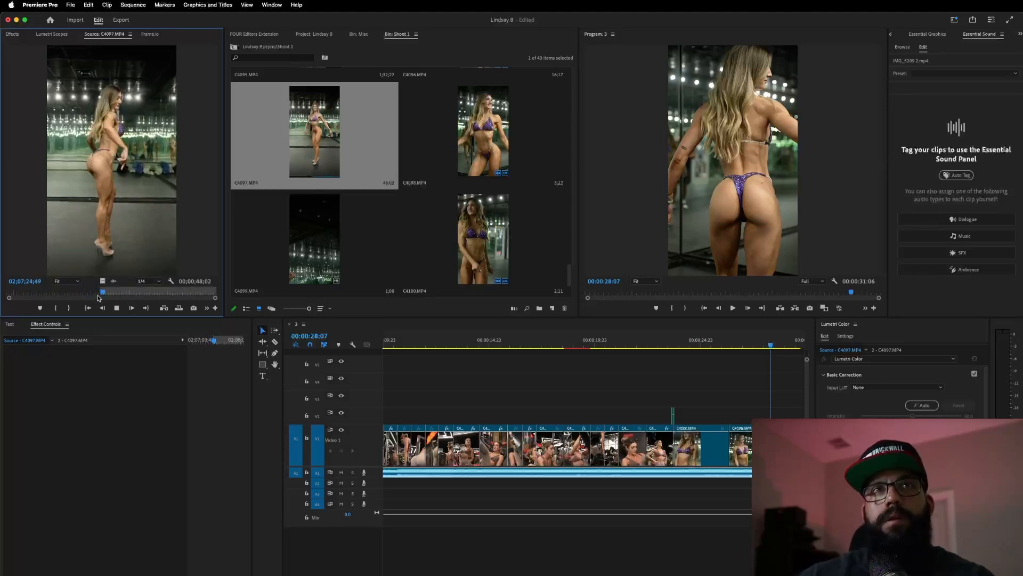
pyautogui.press('o')
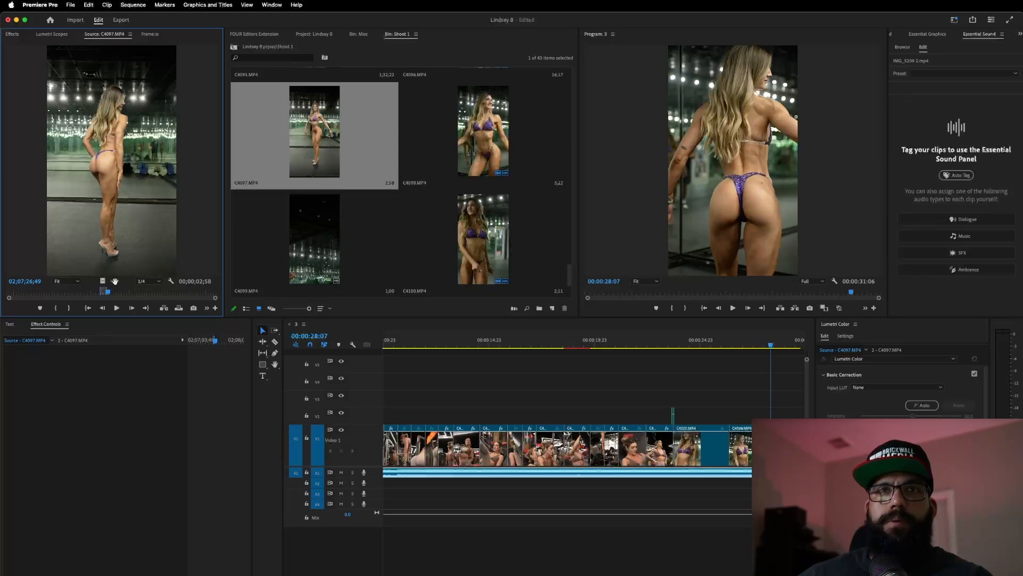
pyautogui.moveTo(104, 280); pyautogui.dragTo(733, 440)
# - Delete the closing C4098 clip and set C4097 to Scale 120 and Position 595.9/879.7
pyautogui.click(799, 447)
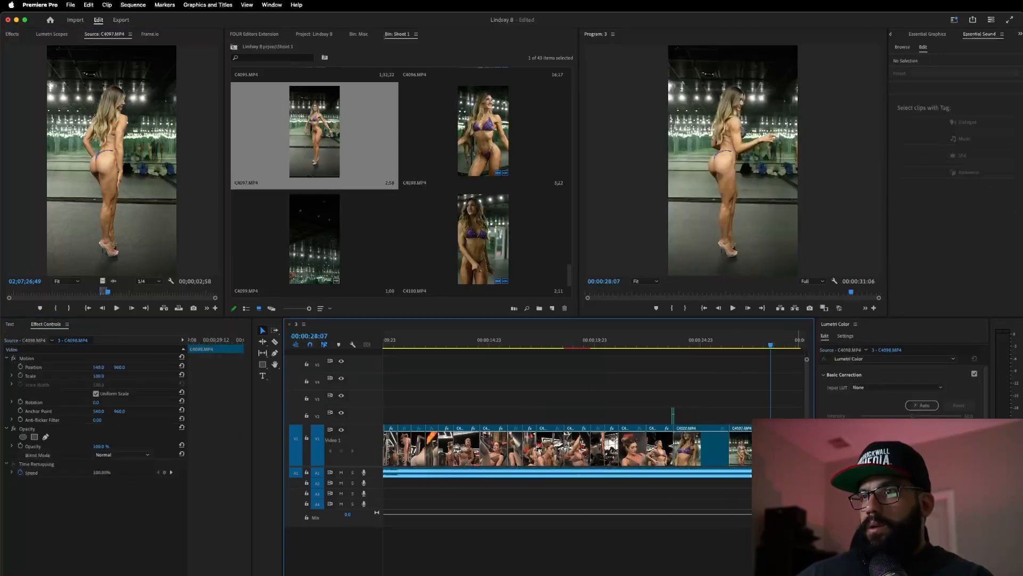
pyautogui.press('Delete')
pyautogui.click(777, 446)
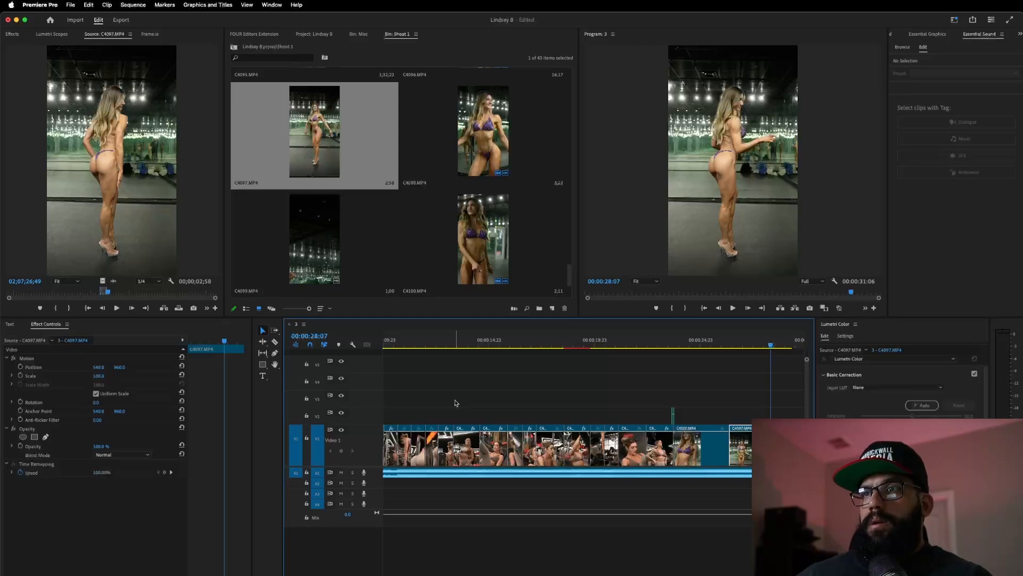
pyautogui.moveTo(97, 376); pyautogui.dragTo(107, 376)
pyautogui.moveTo(775, 186); pyautogui.dragTo(782, 178)
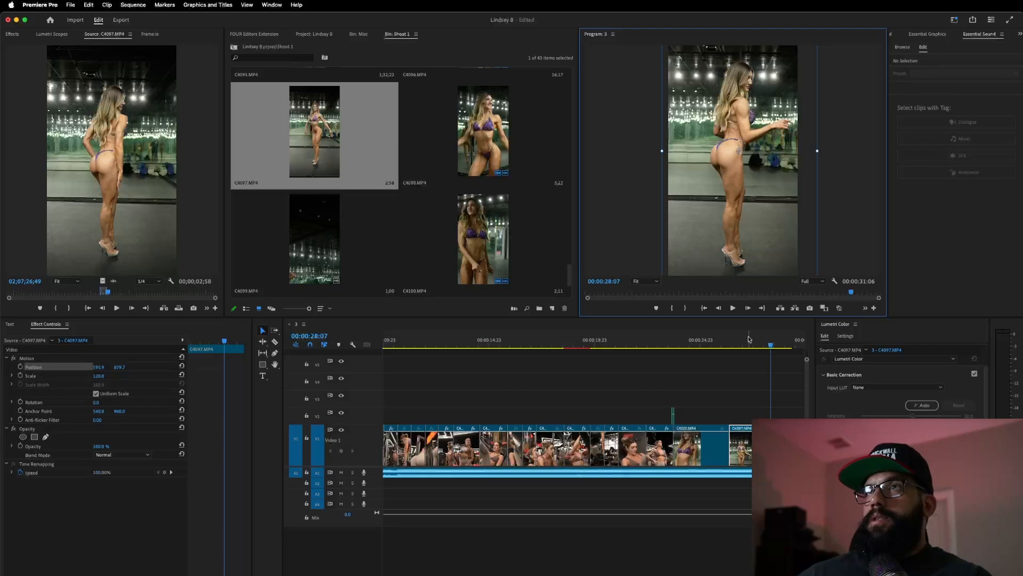
# - Review the new ending and trim C4097.MP4 to end at the playhead at 27:15
pyautogui.click(652, 341)
pyautogui.press('space')
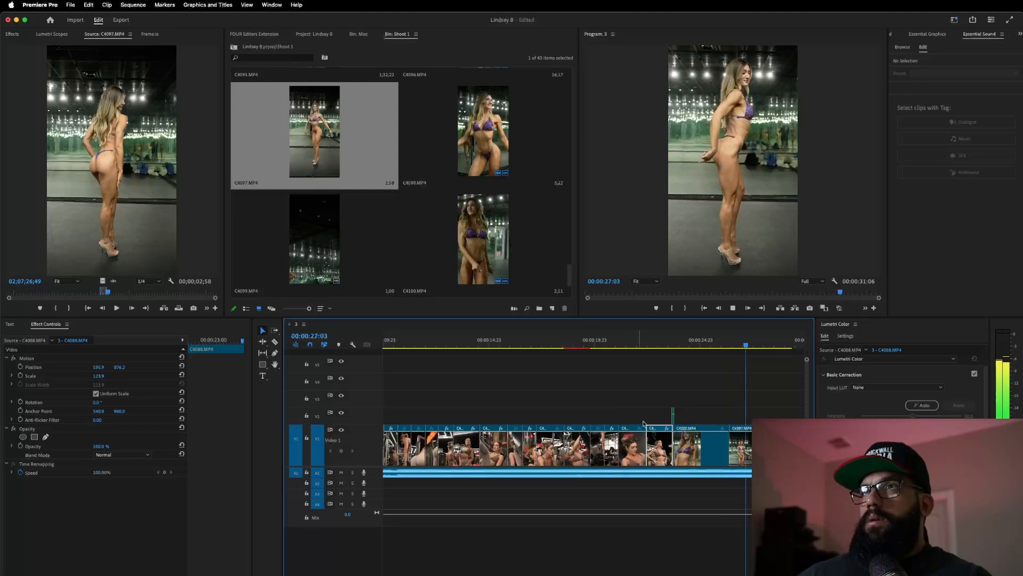
pyautogui.press('space')
pyautogui.moveTo(793, 447); pyautogui.dragTo(754, 447)
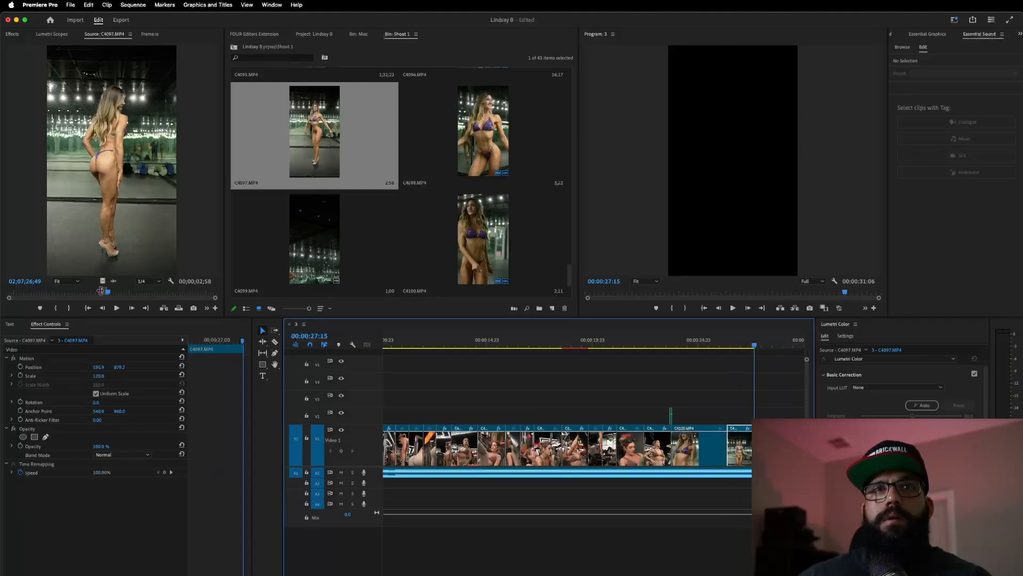
pyautogui.moveTo(107, 291); pyautogui.dragTo(112, 293)
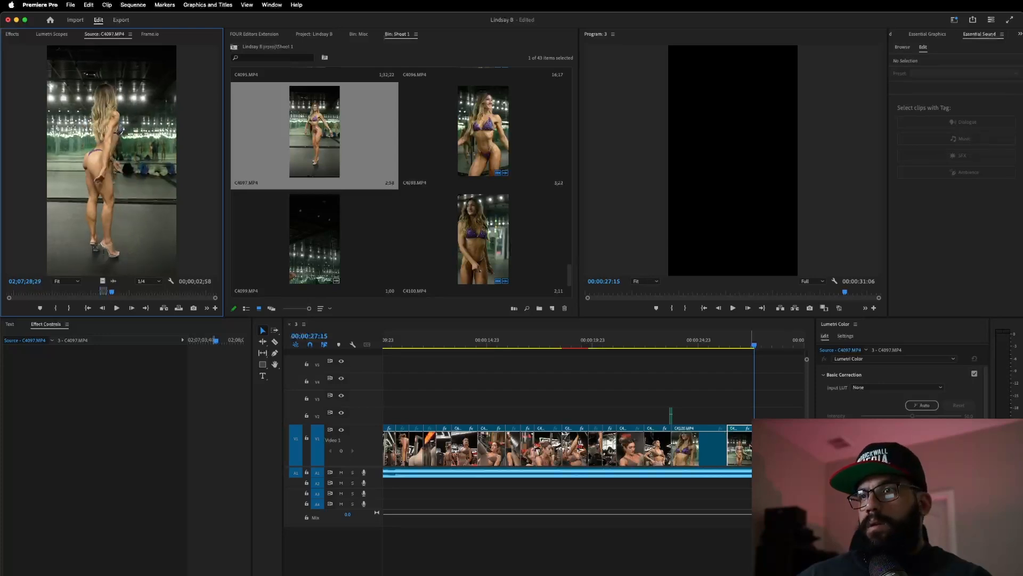
# - Review the ending from 25:15 and lengthen the last clip by about three seconds
pyautogui.scroll(-4, 742, 434)
pyautogui.scroll(5, 741, 434)
pyautogui.scroll(3, 567, 428)
pyautogui.hscroll(-5, 533, 430)
pyautogui.scroll(-4, 690, 416)
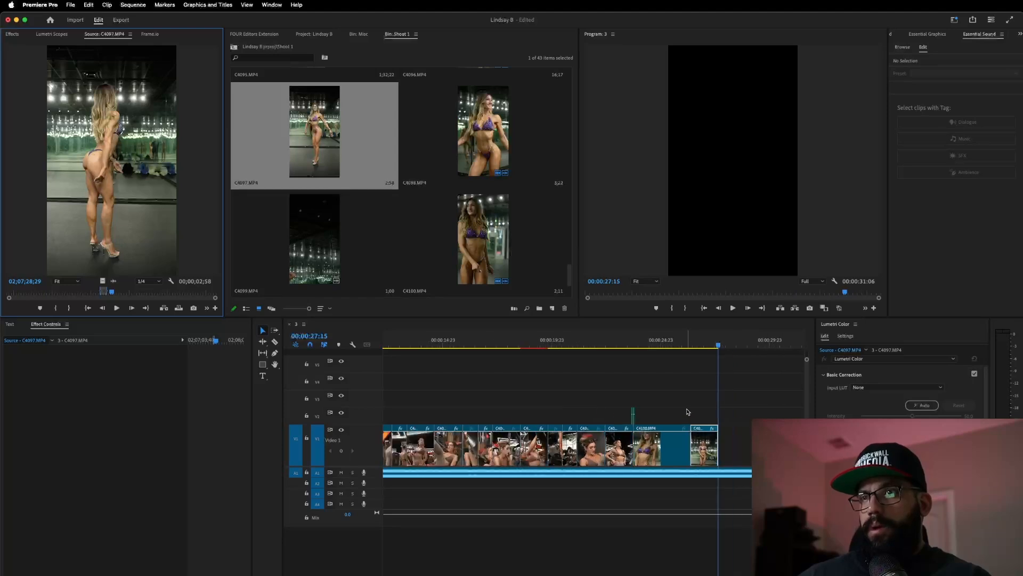
pyautogui.hscroll(3, 688, 412)
pyautogui.click(565, 340)
pyautogui.press('space')
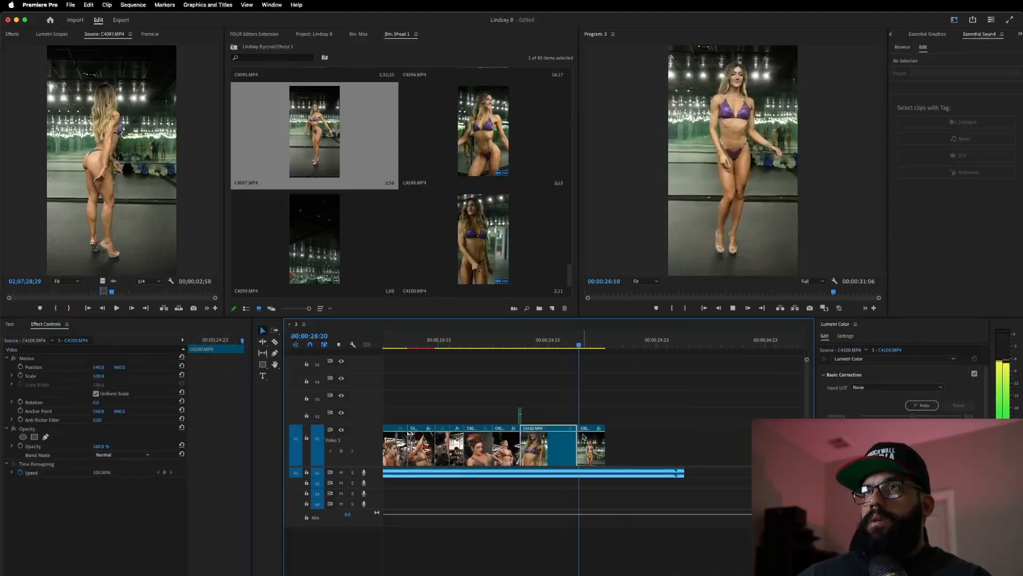
pyautogui.moveTo(605, 447)
pyautogui.mouseDown()
pyautogui.moveTo(716, 446)
pyautogui.moveTo(704, 458)
pyautogui.moveTo(592, 458)
pyautogui.mouseUp()
pyautogui.press('space')
# - Extend the end of C4097.MP4 by about 19 frames and review its join with C4100
pyautogui.click(615, 452)
pyautogui.click(525, 344)
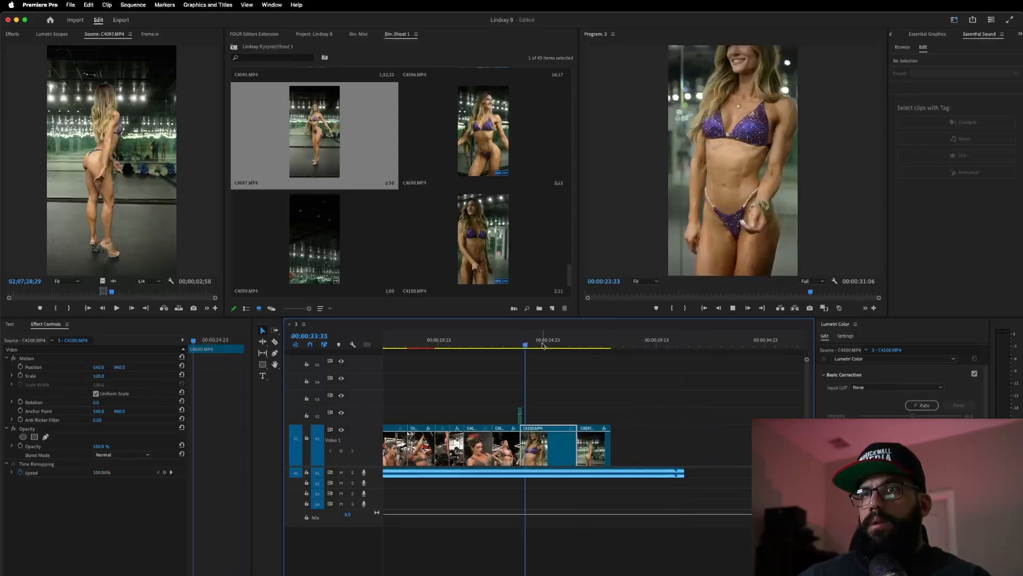
pyautogui.press('space')
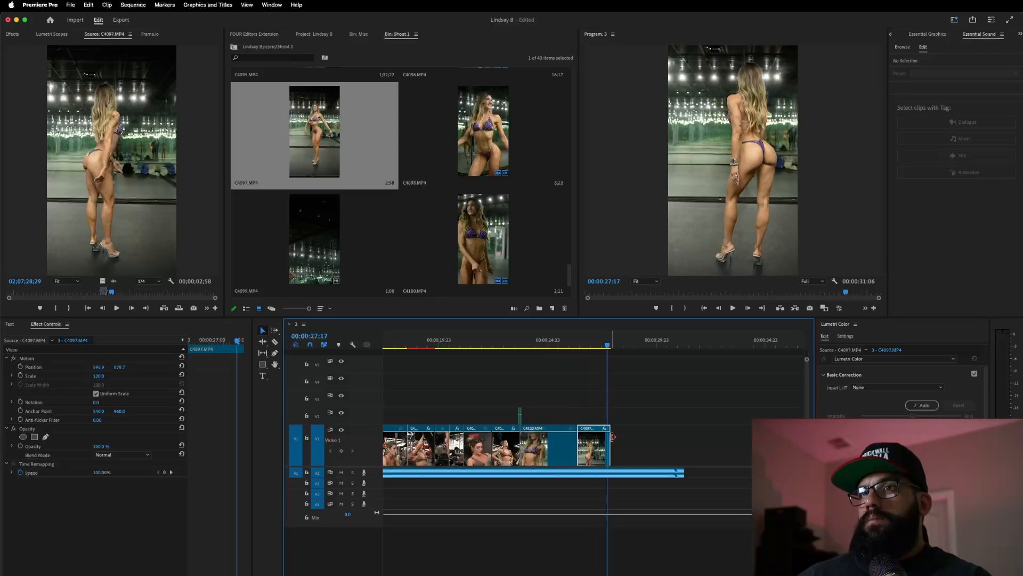
pyautogui.moveTo(615, 444); pyautogui.dragTo(616, 445)
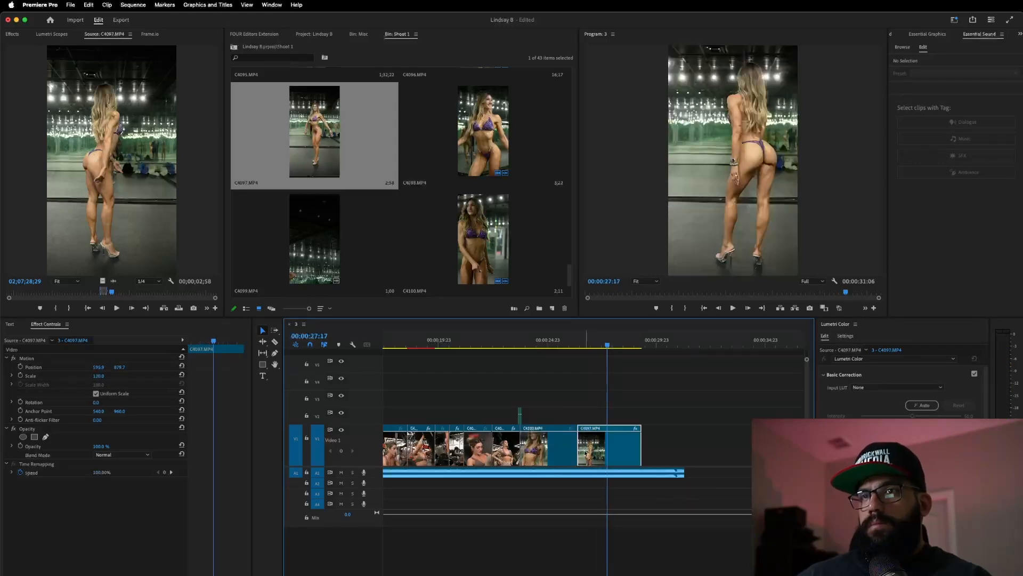
pyautogui.moveTo(585, 450); pyautogui.dragTo(649, 446)
pyautogui.click(551, 344)
pyautogui.press('space')
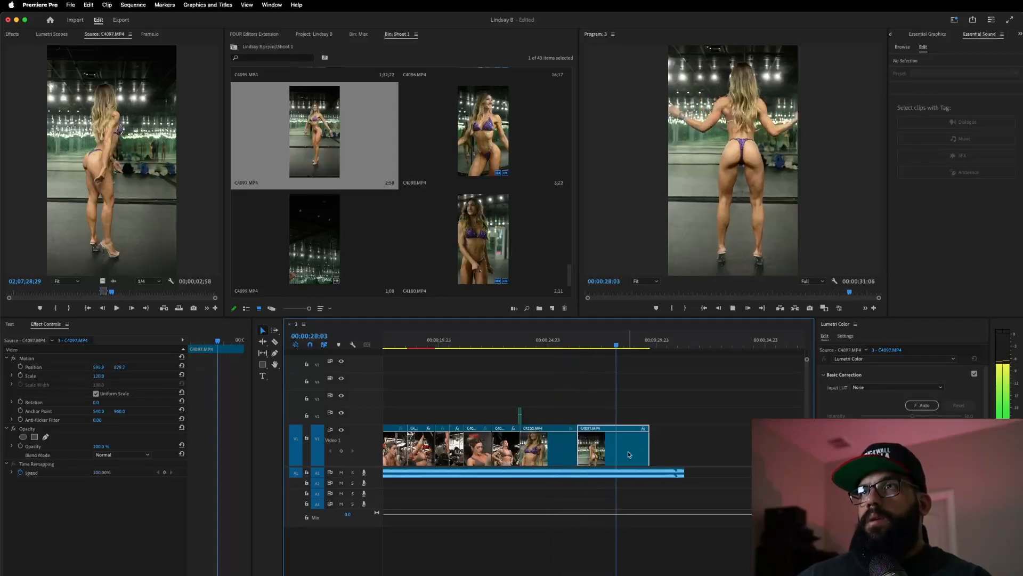
pyautogui.press('space')
# - Shorten the start of C4097, replay from about 24:23, then delete C4097 from the sequence
pyautogui.moveTo(581, 448); pyautogui.dragTo(617, 446)
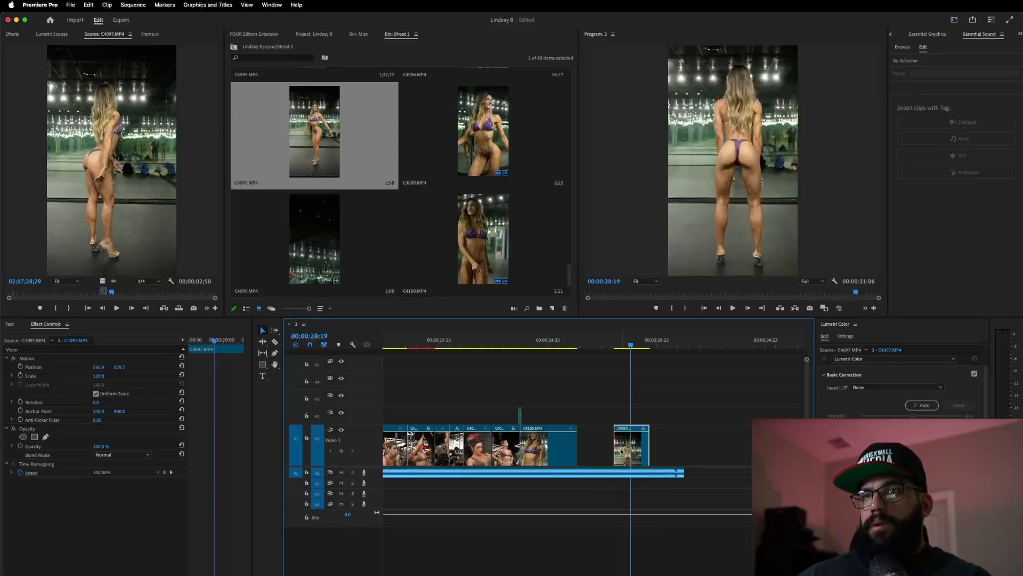
pyautogui.click(546, 345)
pyautogui.press('space')
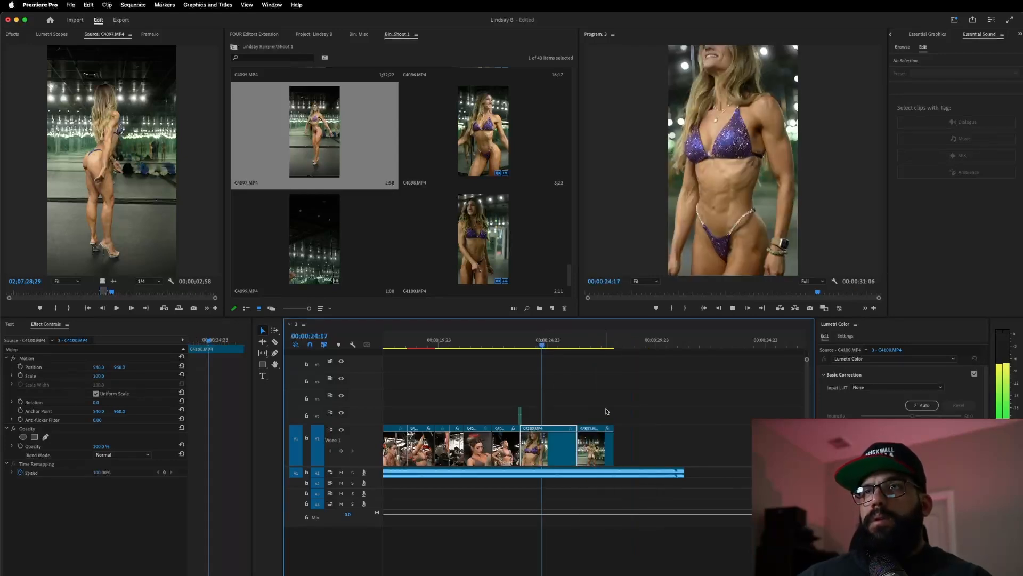
pyautogui.click(610, 457)
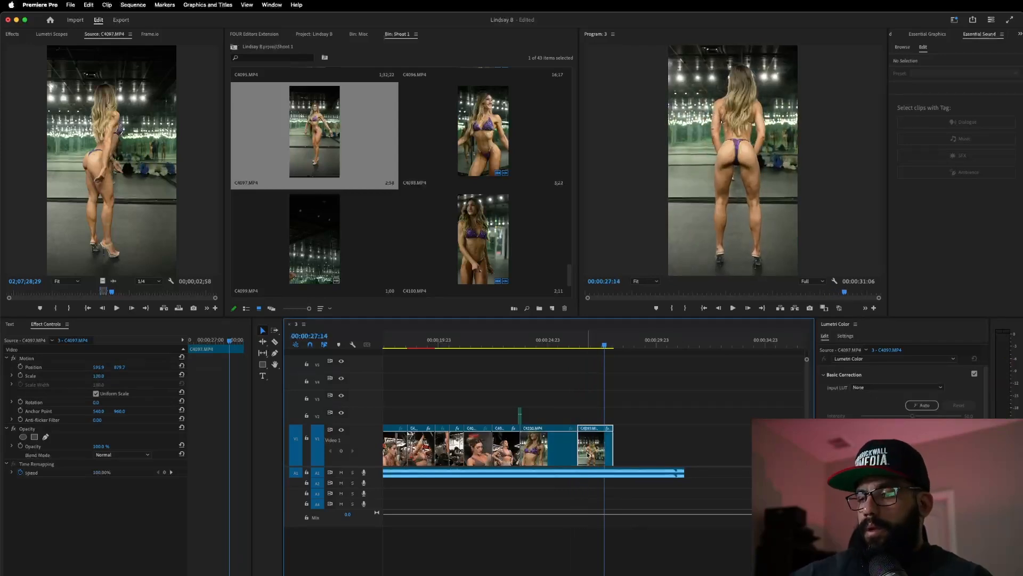
pyautogui.press('Delete')
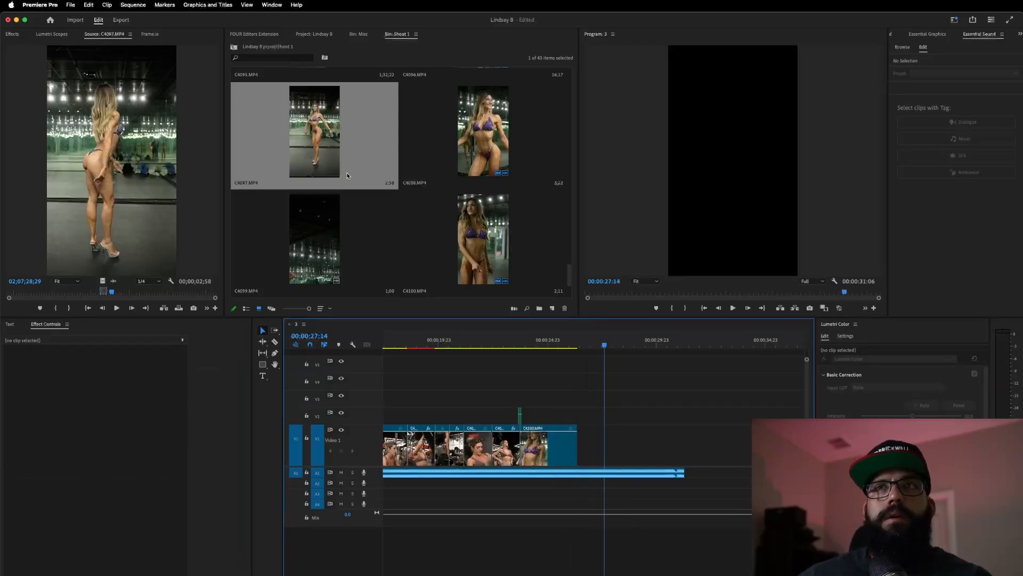
# - Mark a 2;38 range of C4098 and place its video only on V1 after C4100
pyautogui.doubleClick(499, 127)
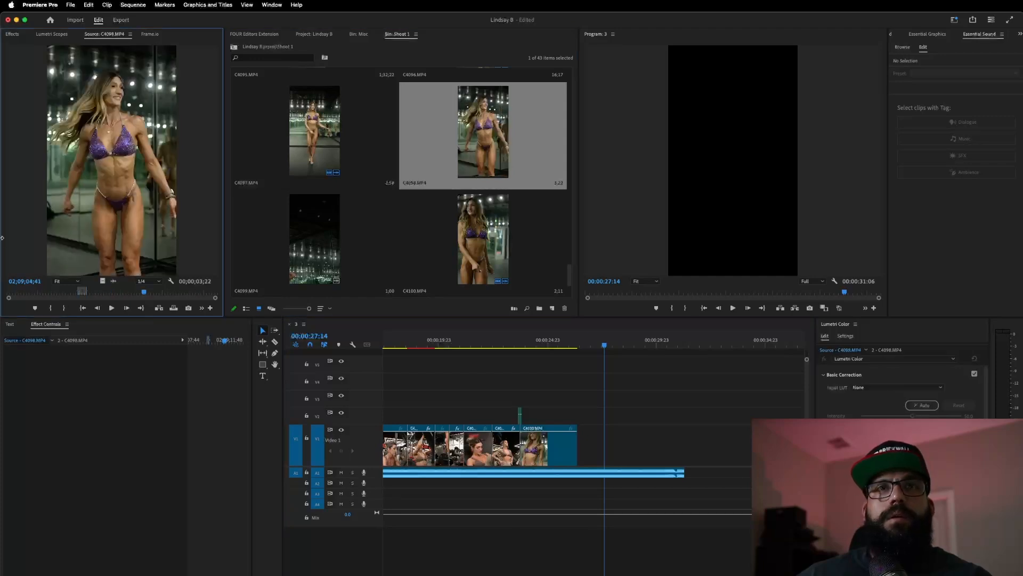
pyautogui.moveTo(97, 291); pyautogui.dragTo(81, 311)
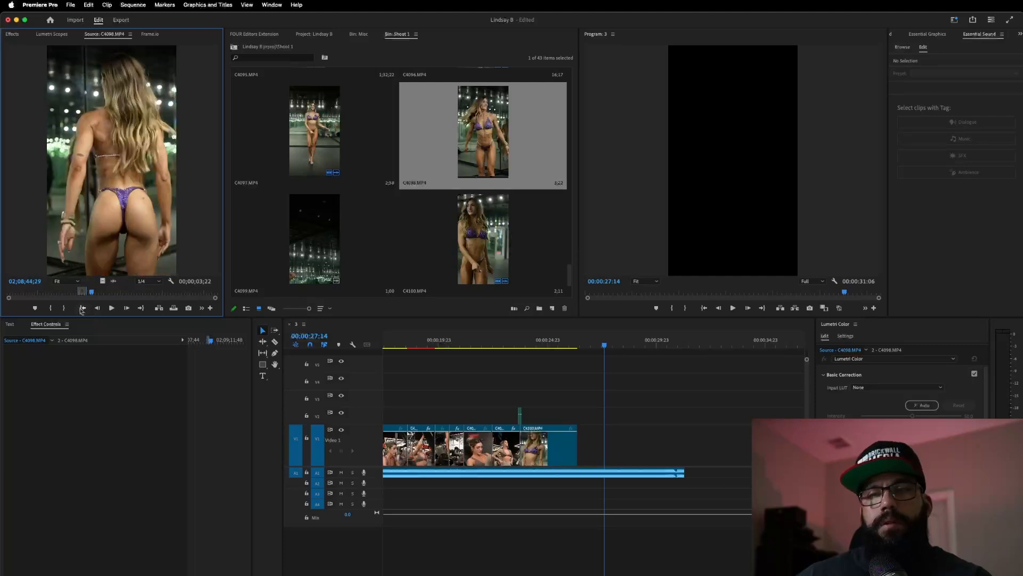
pyautogui.press('i')
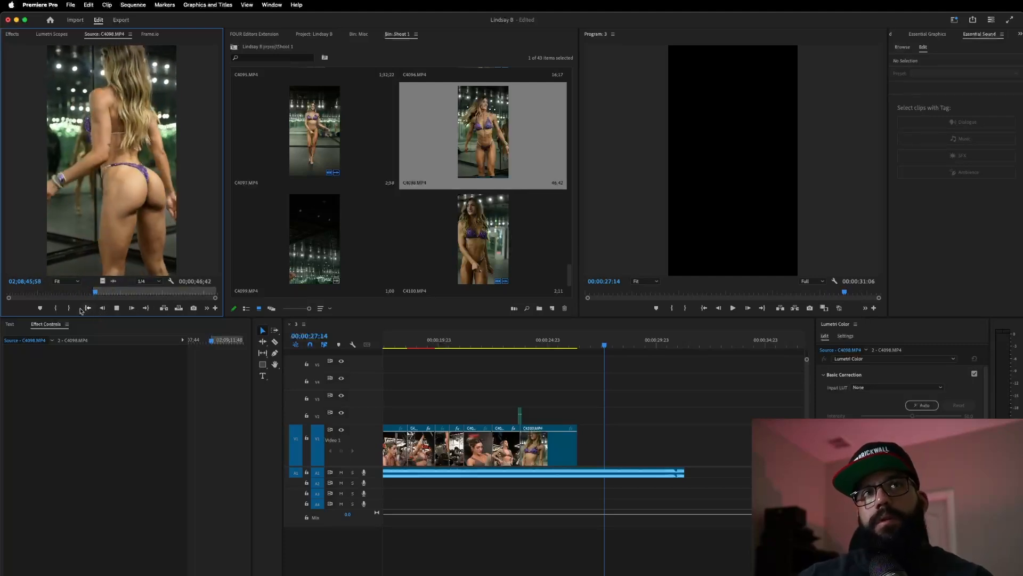
pyautogui.press('i')
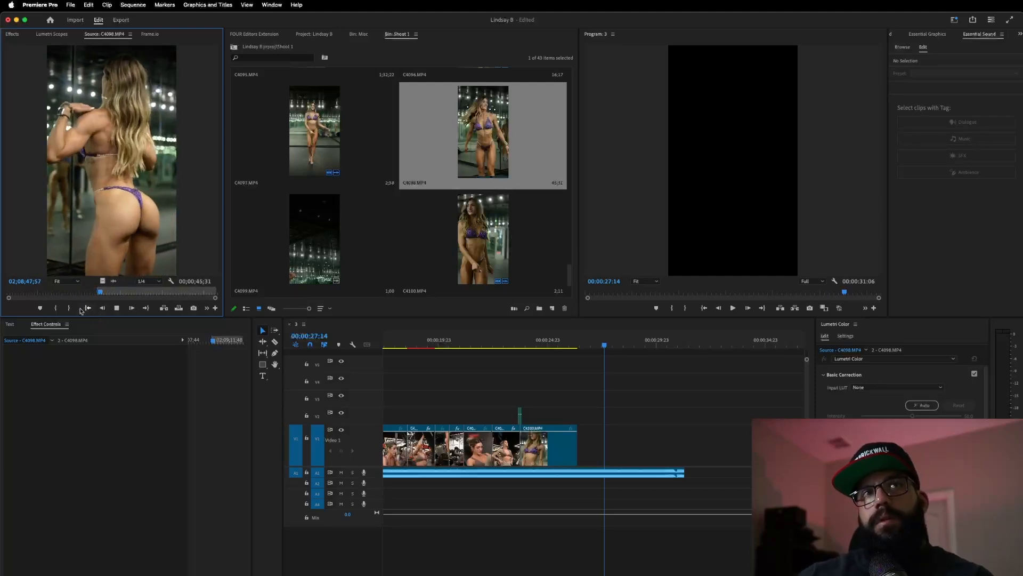
pyautogui.press('o')
pyautogui.press('space')
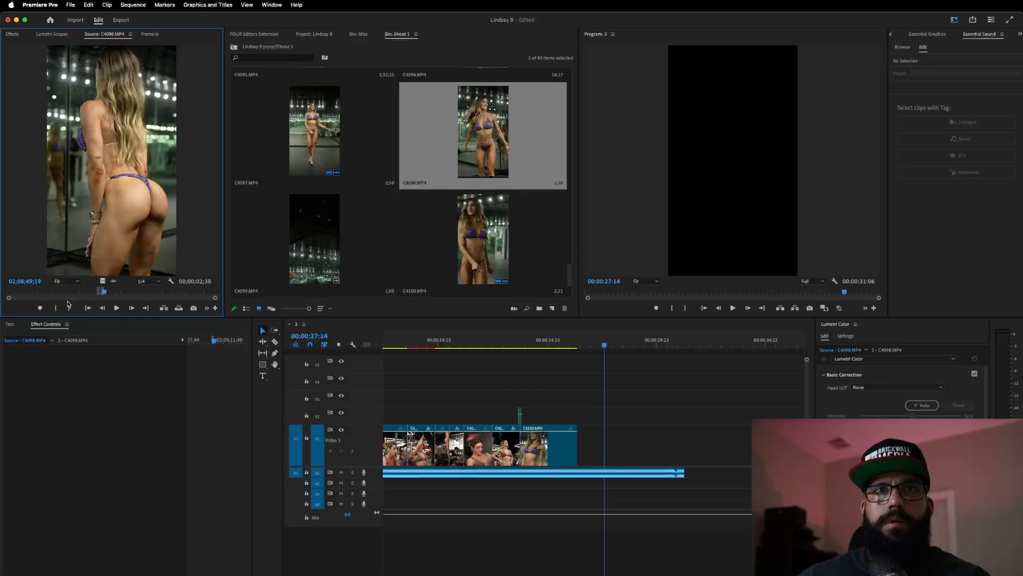
pyautogui.moveTo(101, 281); pyautogui.dragTo(586, 437)
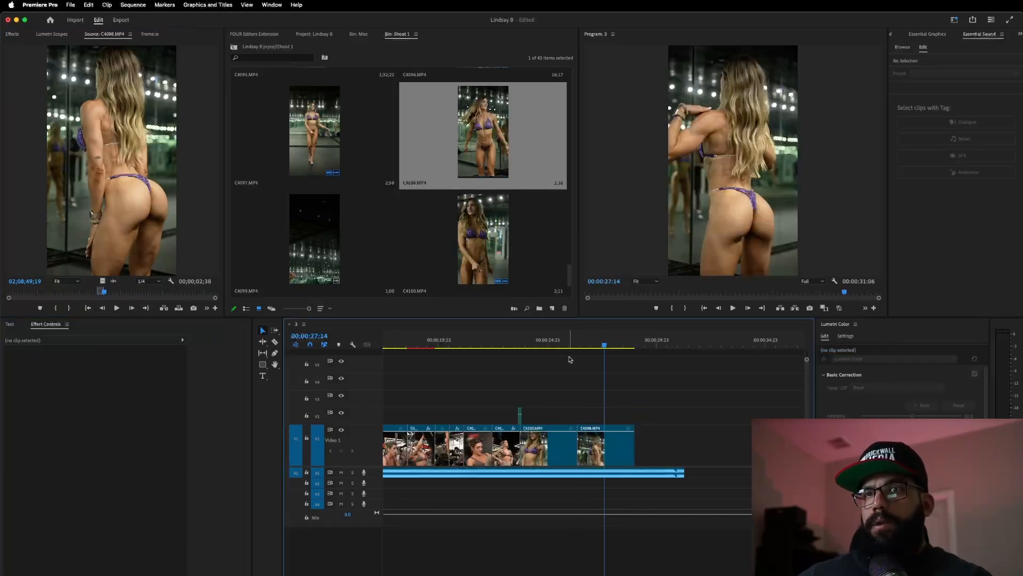
# - Trim the head and tail of the new C4098 clip so the visuals end around 00:00:27:16
pyautogui.click(553, 341)
pyautogui.press('space')
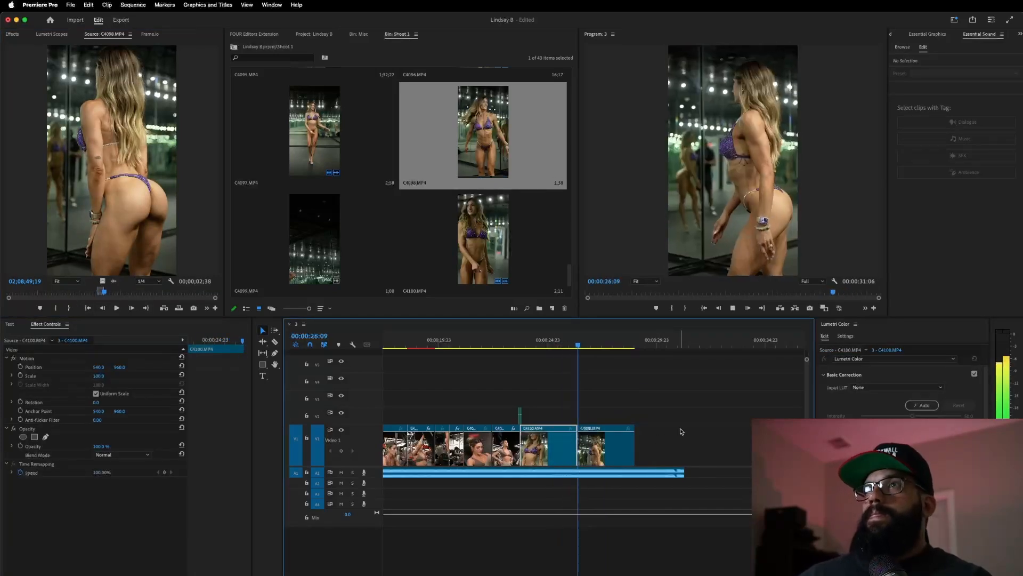
pyautogui.press('space')
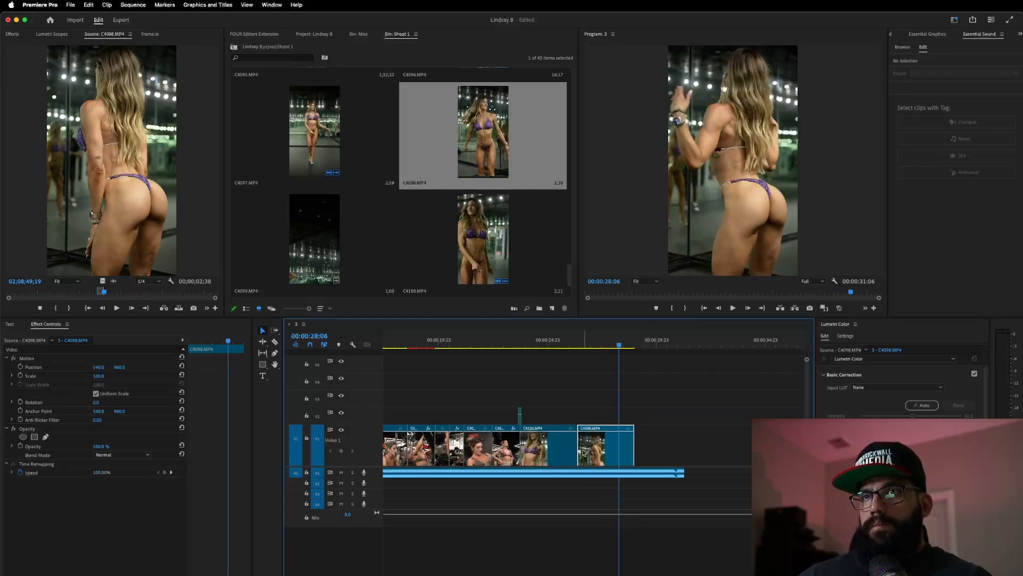
pyautogui.moveTo(582, 451); pyautogui.dragTo(603, 450)
pyautogui.click(554, 344)
pyautogui.press('space')
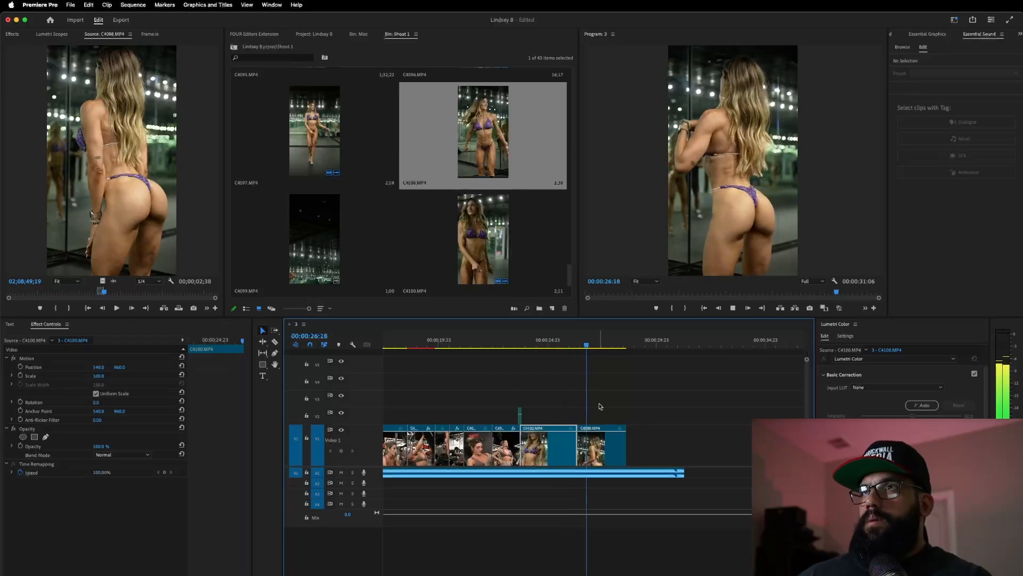
pyautogui.click(604, 439)
pyautogui.moveTo(626, 446); pyautogui.dragTo(606, 445)
pyautogui.click(476, 244)
# - Mark a 3;02 section of C4100 and drop it onto V1 after the C4098 piece
pyautogui.doubleClick(468, 233)
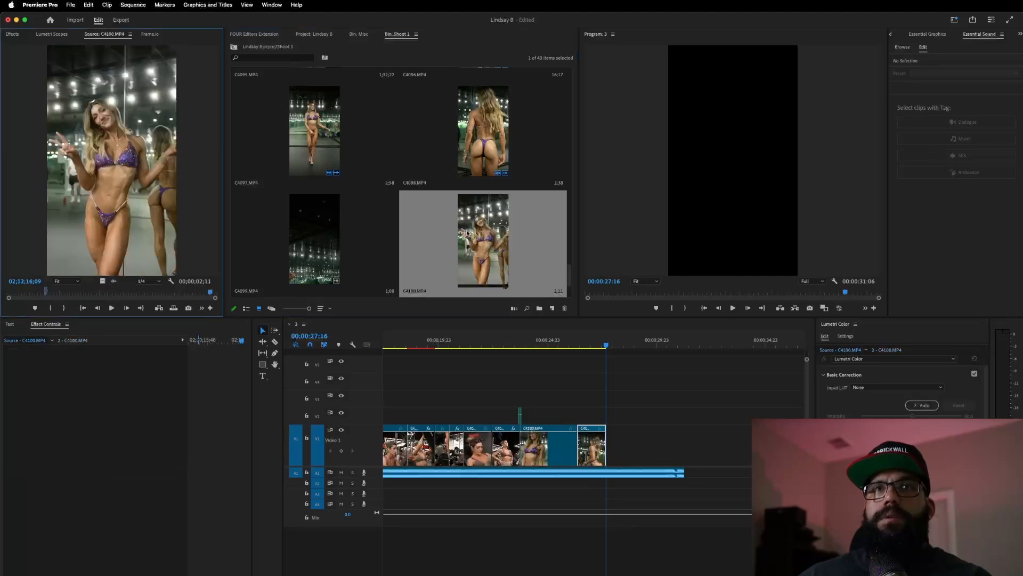
pyautogui.moveTo(113, 293)
pyautogui.mouseDown()
pyautogui.moveTo(96, 293)
pyautogui.moveTo(123, 296)
pyautogui.moveTo(82, 302)
pyautogui.moveTo(93, 296)
pyautogui.mouseUp()
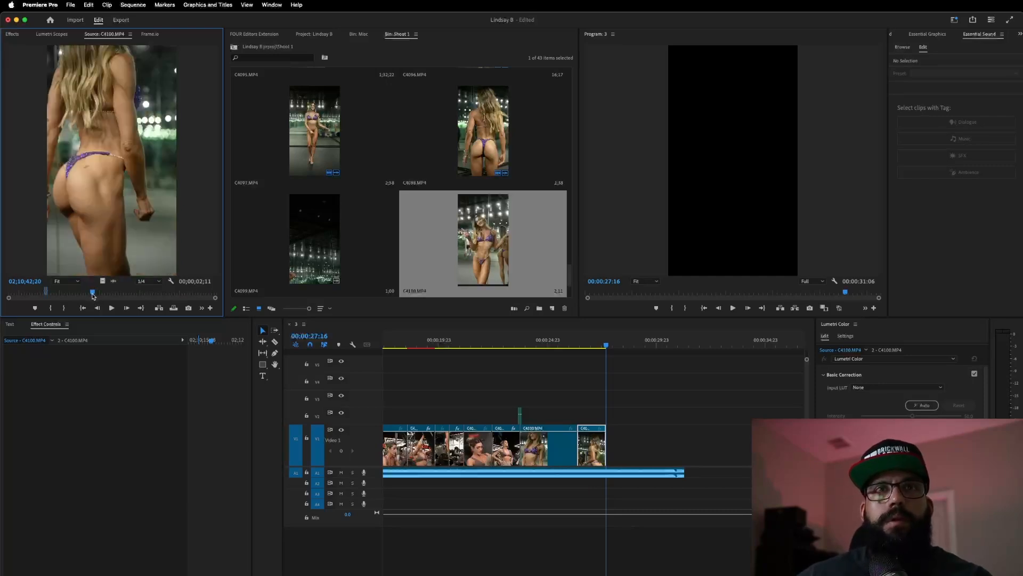
pyautogui.press('space')
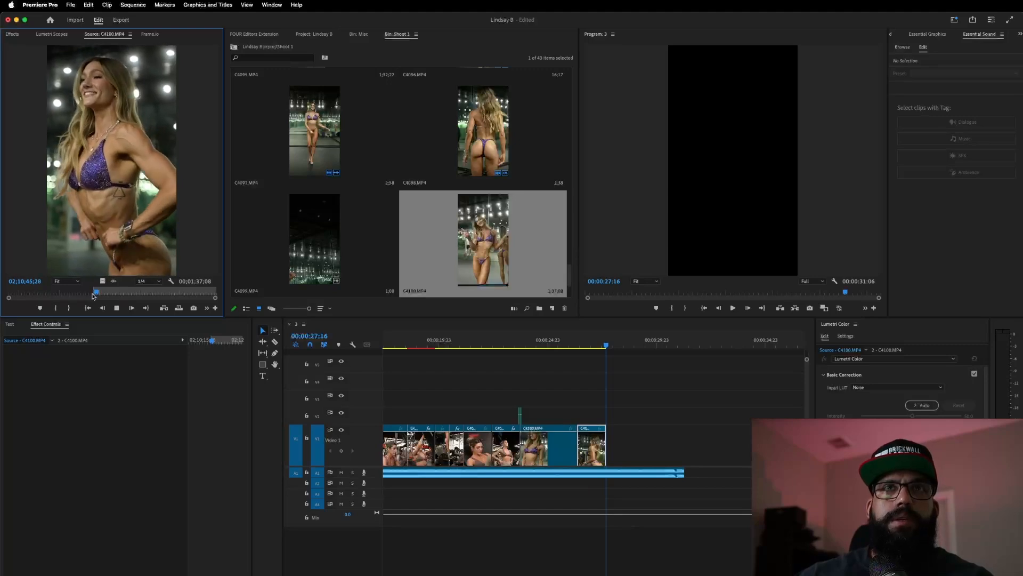
pyautogui.press('o')
pyautogui.press('space')
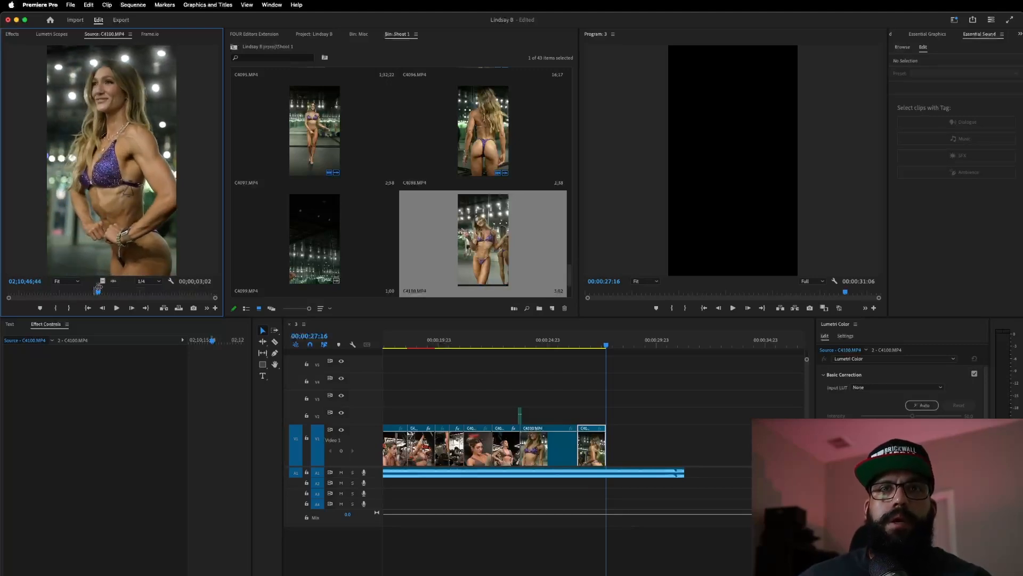
pyautogui.moveTo(137, 294); pyautogui.dragTo(608, 437)
# - Play back the sequence ending from about 00:00:25:01 to review the new C4100 clip
pyautogui.click(550, 342)
pyautogui.click(583, 344)
pyautogui.click(623, 343)
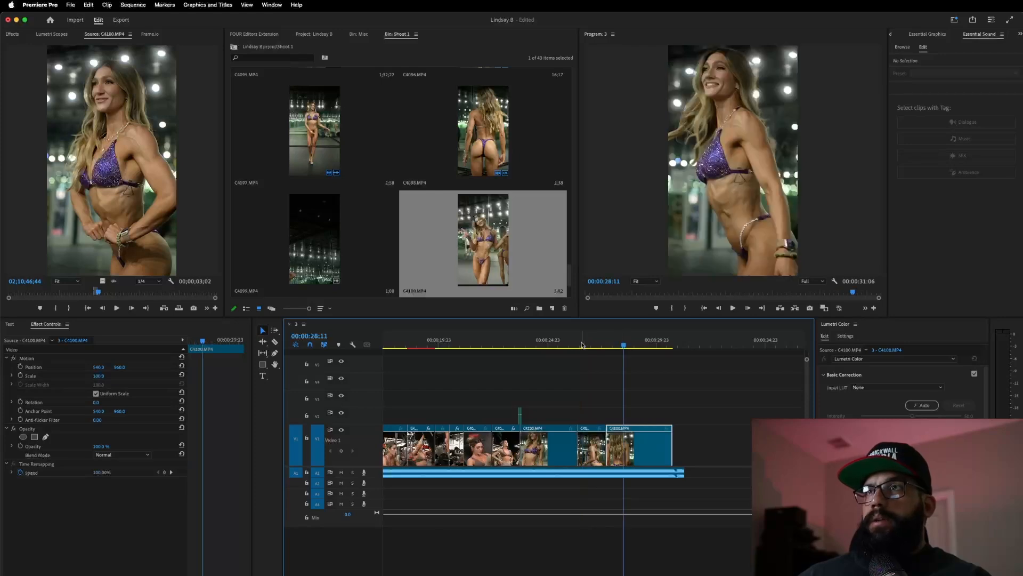
pyautogui.click(537, 343)
pyautogui.press('space')
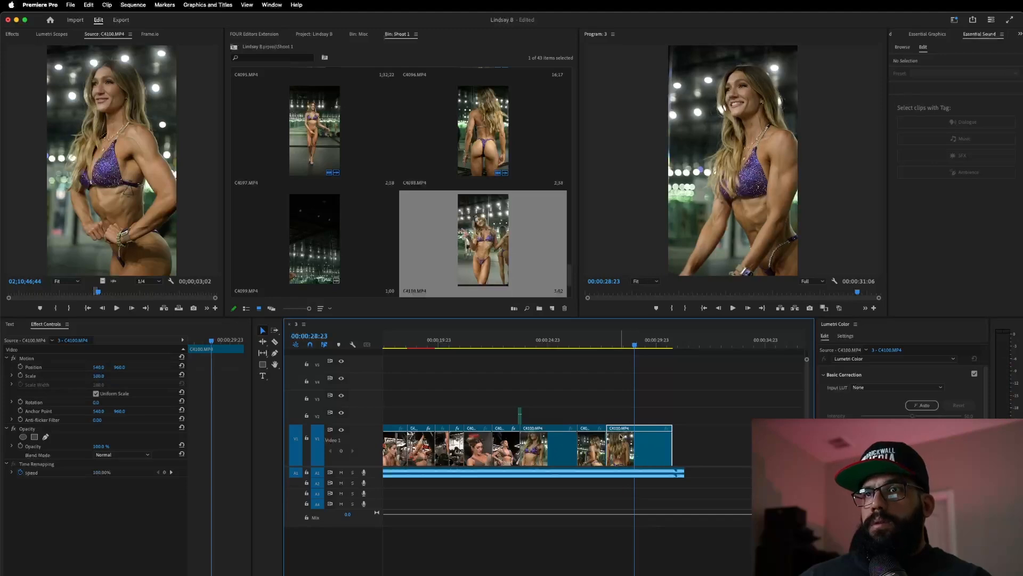
# - Set the final C4100 clip's speed to 40% with a chosen time interpolation
pyautogui.rightClick(620, 437)
pyautogui.click(667, 438)
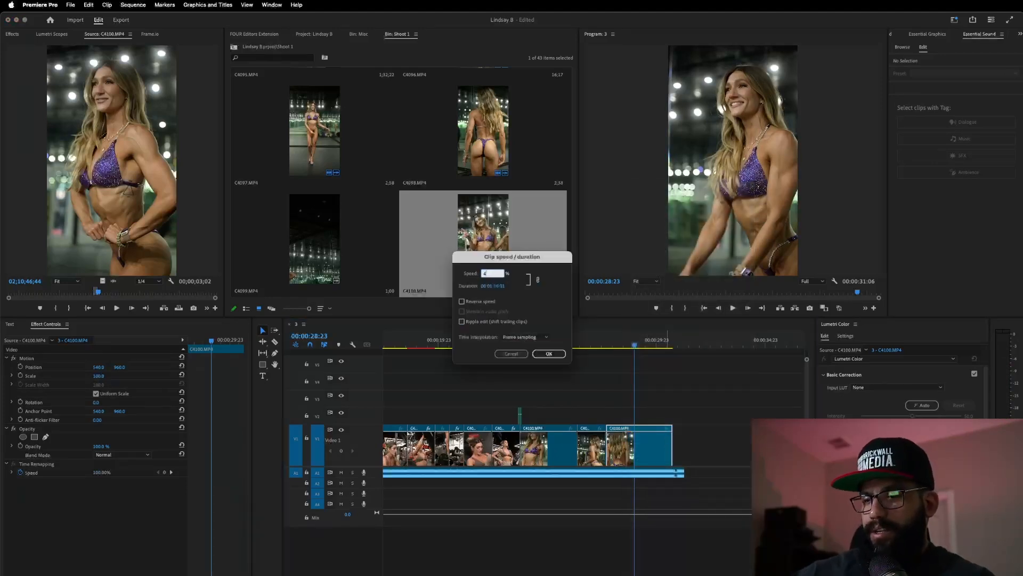
pyautogui.write('40')
pyautogui.click(539, 336)
pyautogui.click(525, 363)
pyautogui.click(549, 353)
# - Trim the slowed C4100 clip to end at 00:00:31:08 and replay the ending
pyautogui.click(572, 336)
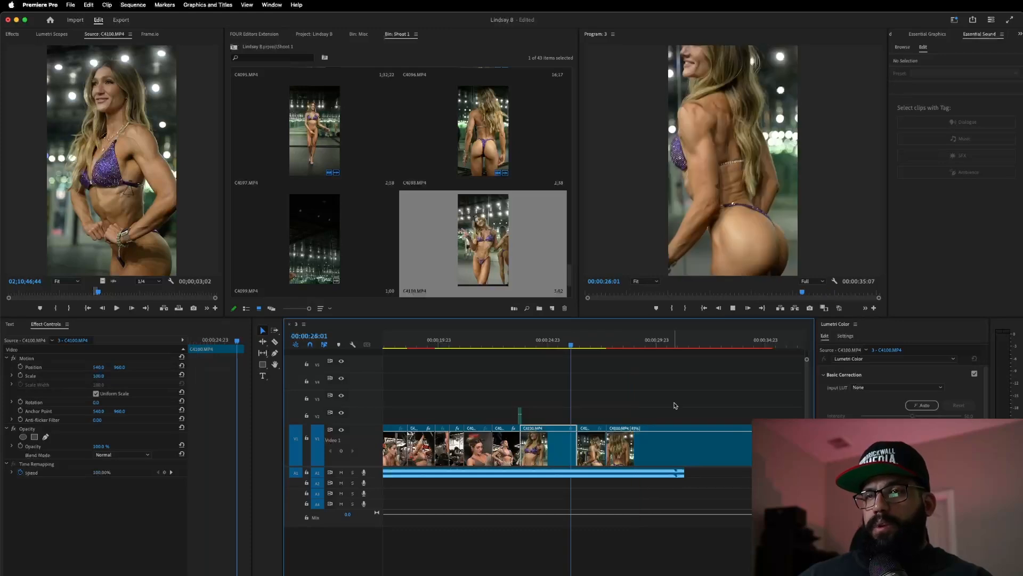
pyautogui.press('space')
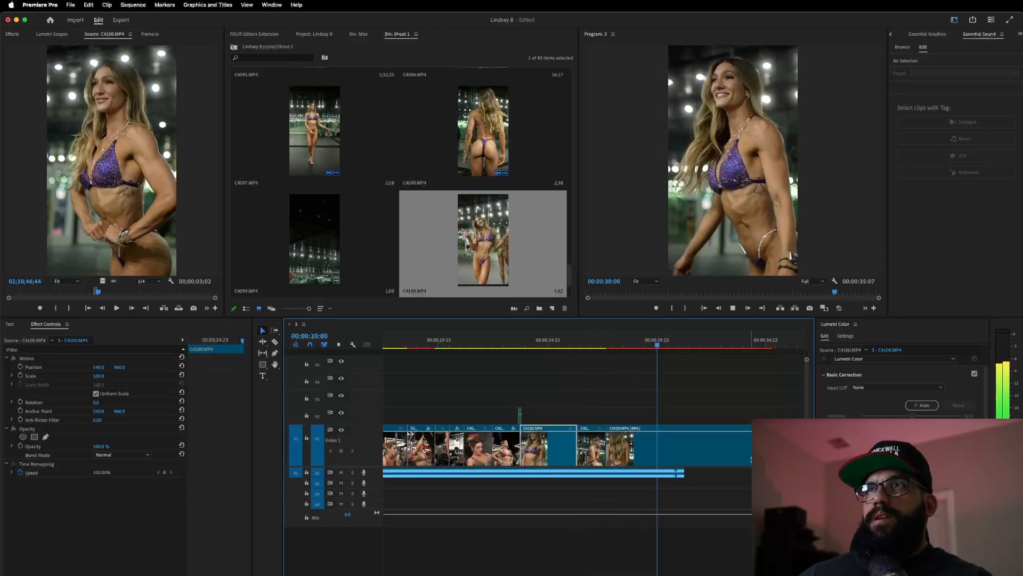
pyautogui.press('space')
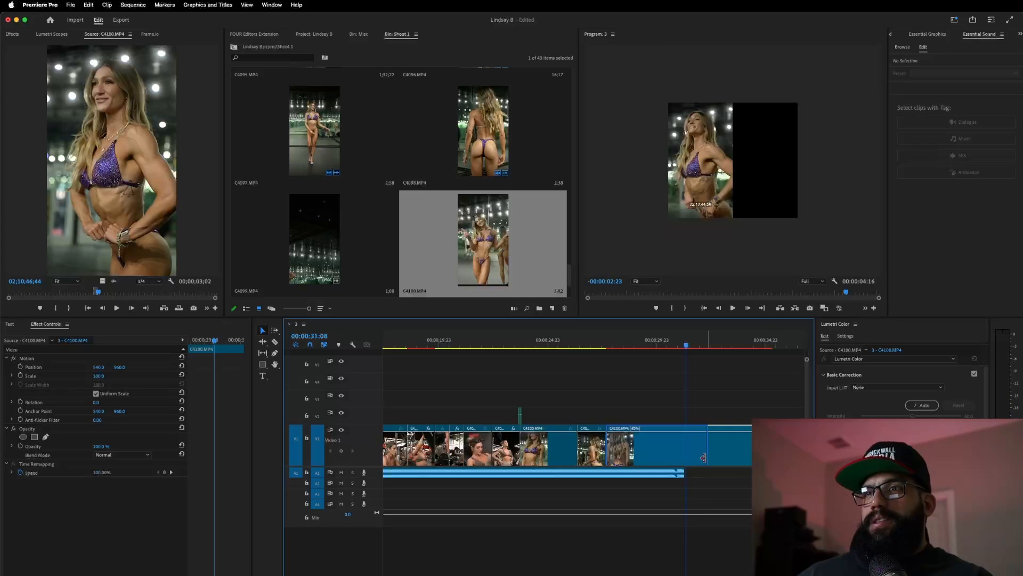
pyautogui.moveTo(684, 477); pyautogui.dragTo(685, 478)
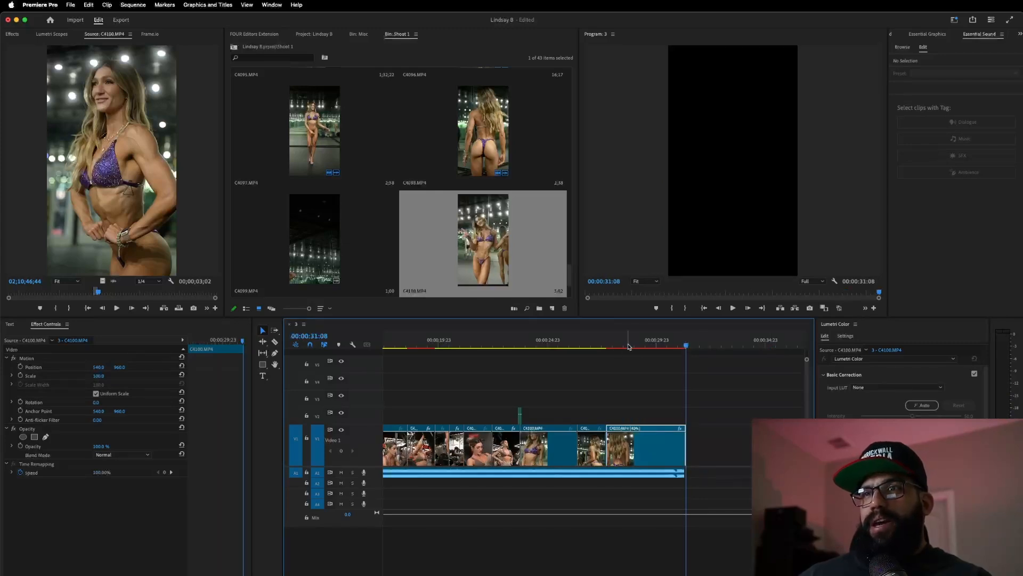
pyautogui.click(650, 343)
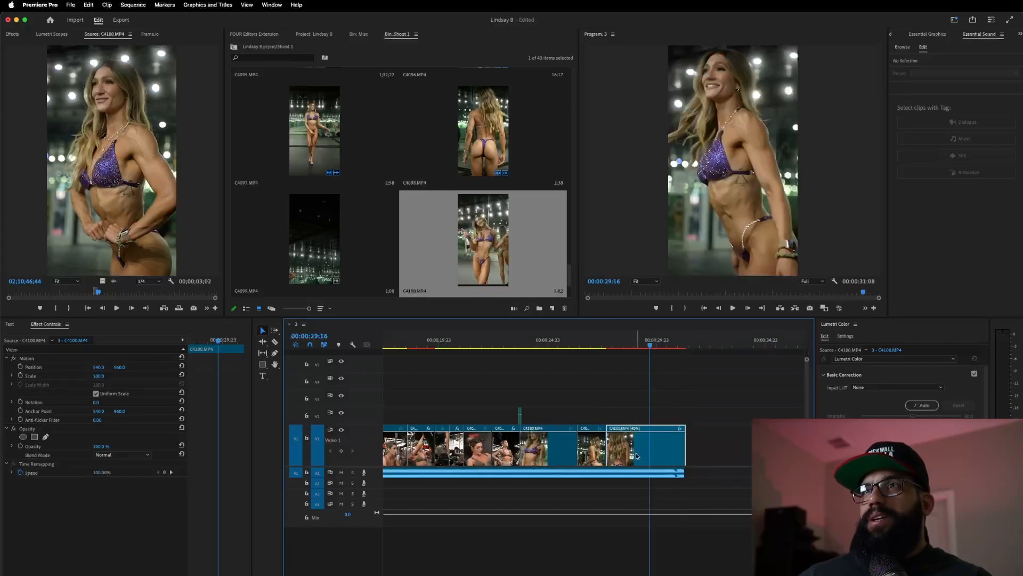
pyautogui.click(546, 344)
pyautogui.press('space')
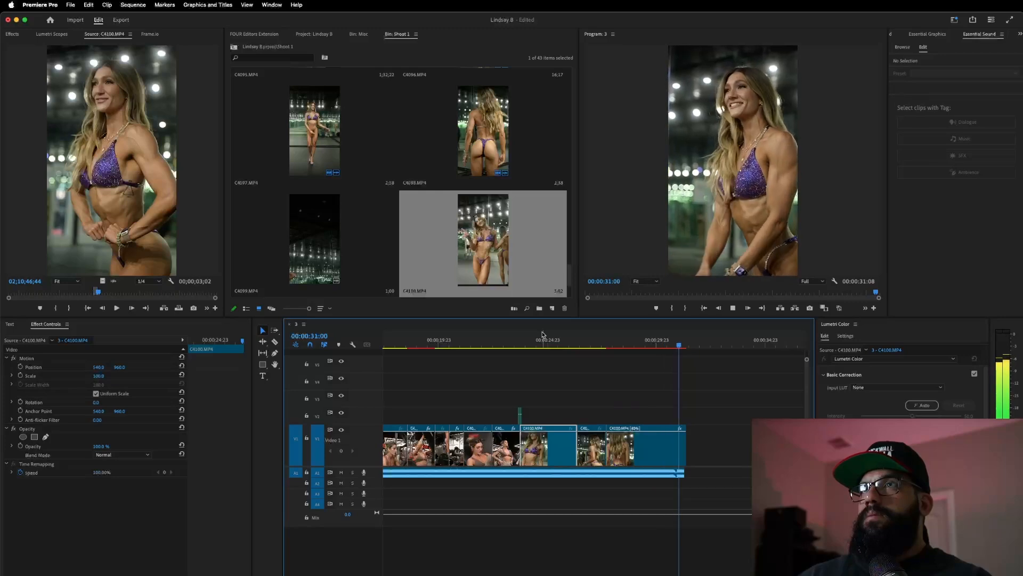
# - Keyframe the last clip's Position and Scale, then enlarge it and shift it up-left at 00:00:30:15
pyautogui.scroll(-5, 627, 402)
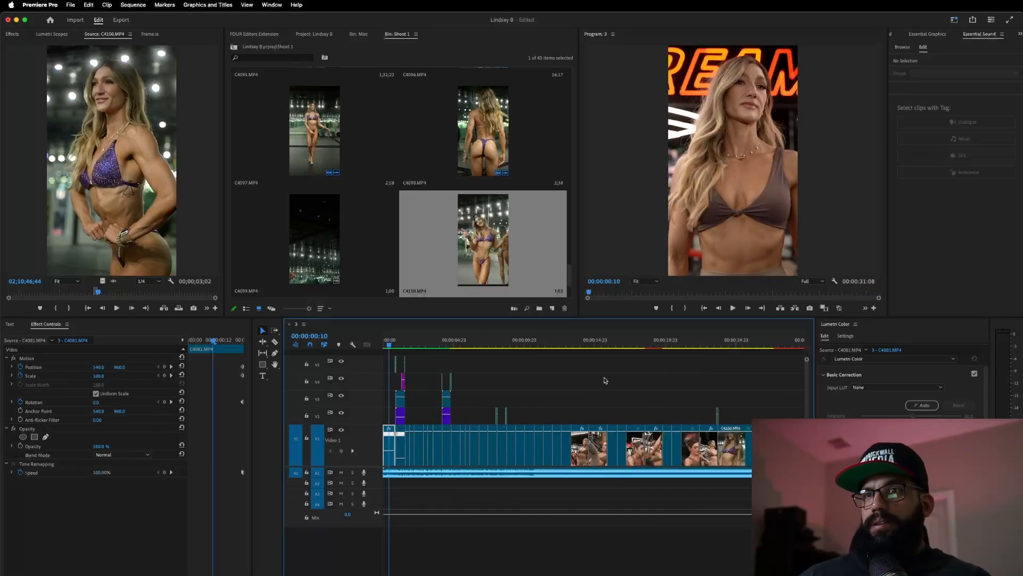
pyautogui.click(656, 339)
pyautogui.press('space')
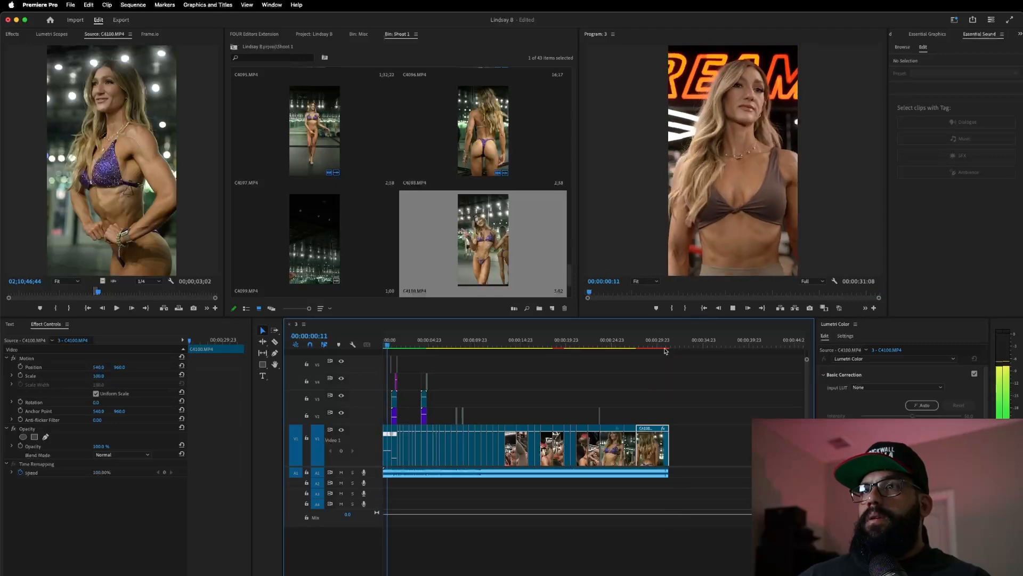
pyautogui.click(647, 344)
pyautogui.click(20, 367)
pyautogui.click(20, 375)
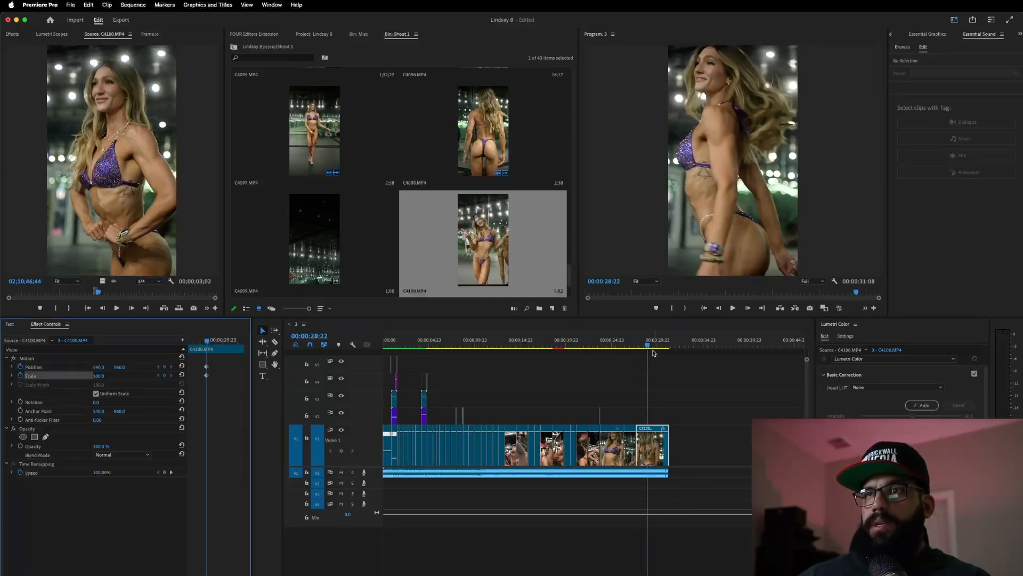
pyautogui.moveTo(648, 346); pyautogui.dragTo(663, 347)
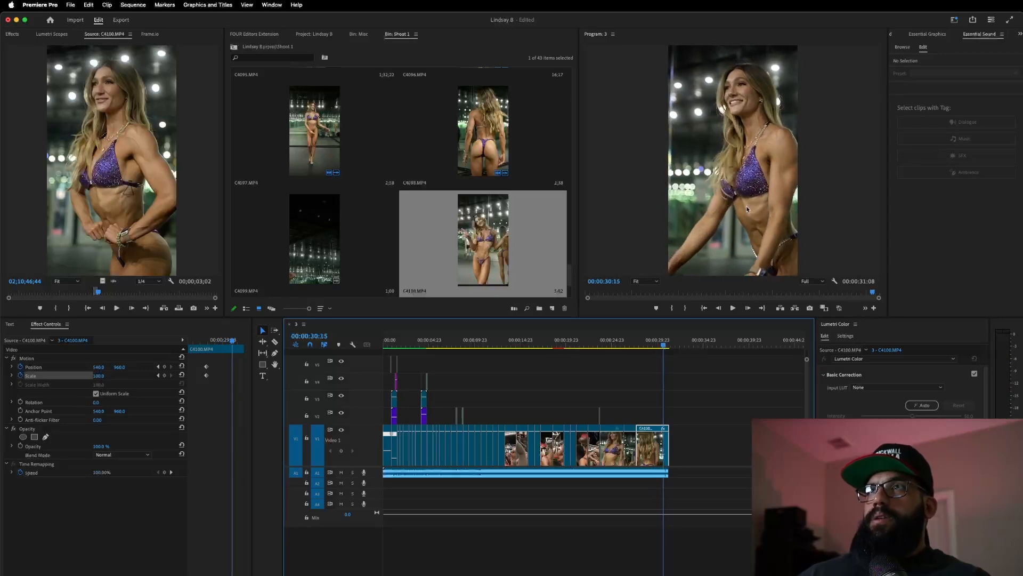
pyautogui.click(80, 359)
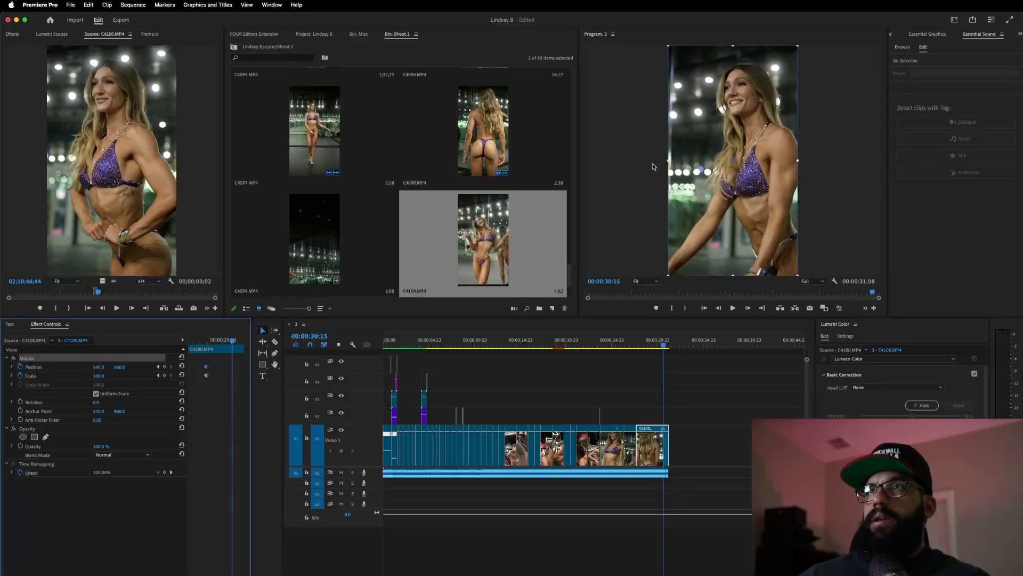
pyautogui.moveTo(667, 161); pyautogui.dragTo(653, 160)
pyautogui.moveTo(729, 206); pyautogui.dragTo(715, 198)
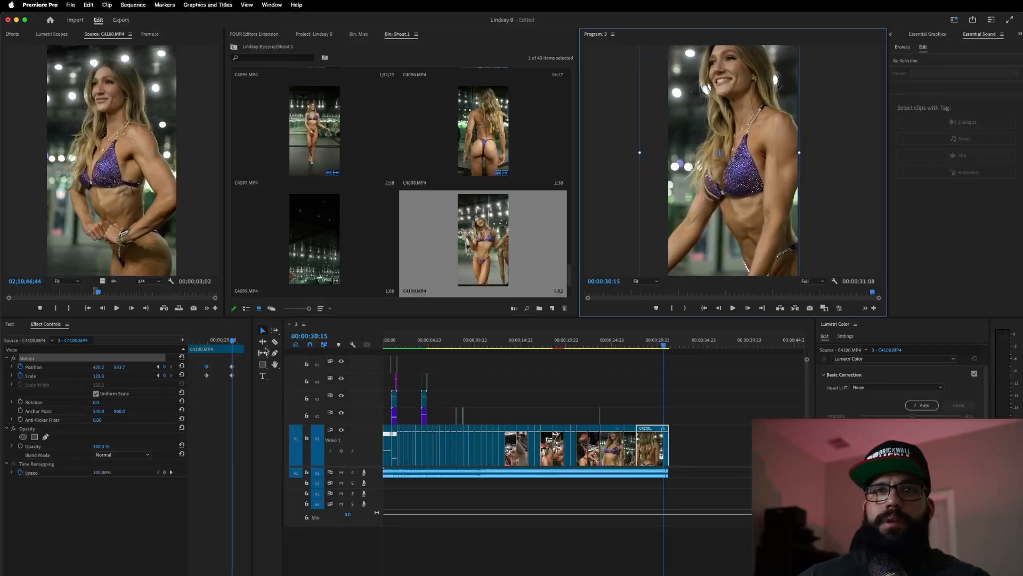
# - Move the end keyframes to the clip's last frame and preview the push-in
pyautogui.moveTo(226, 341); pyautogui.dragTo(169, 349)
pyautogui.press('space')
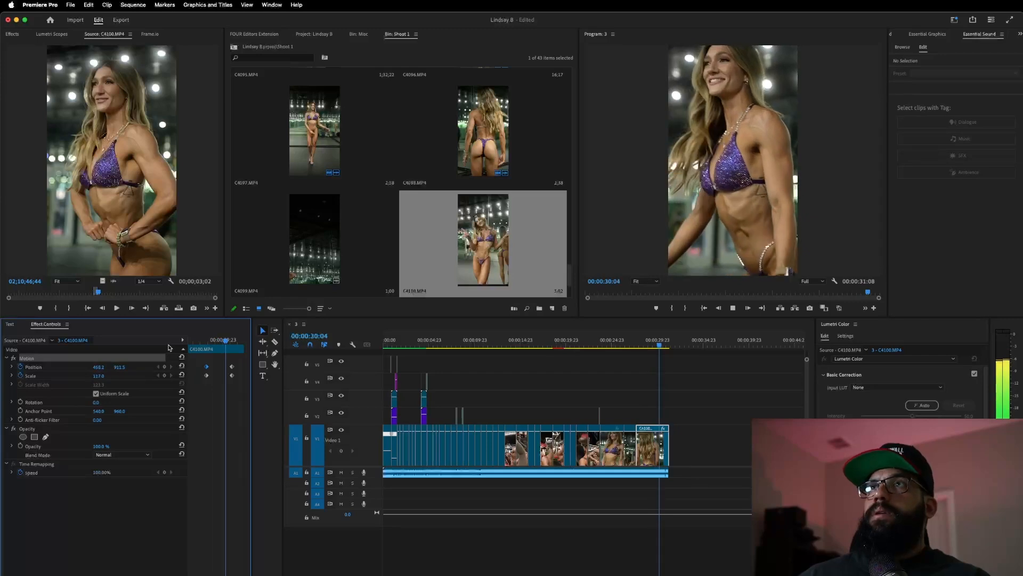
pyautogui.press('space')
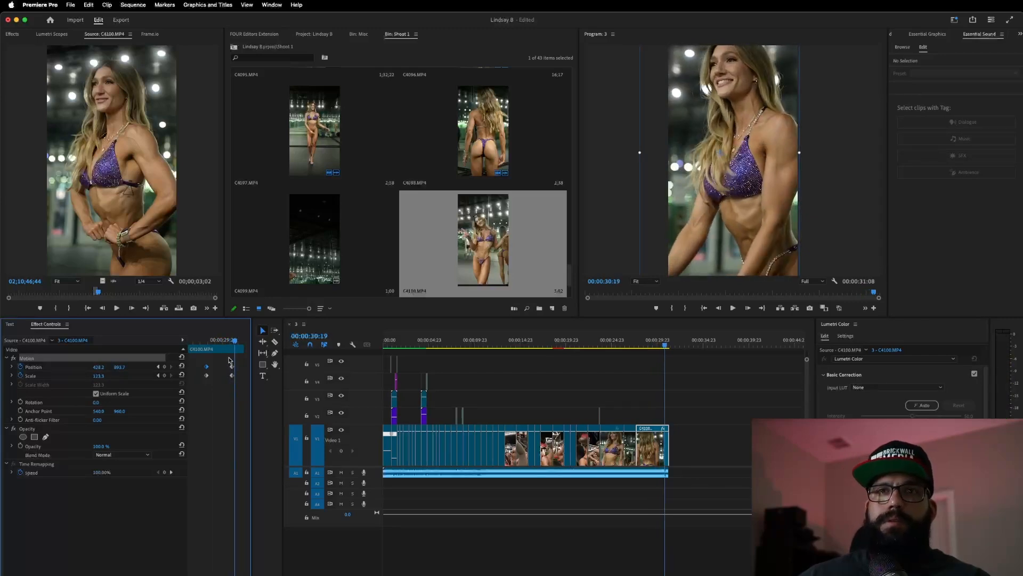
pyautogui.moveTo(232, 367); pyautogui.dragTo(372, 420)
pyautogui.click(638, 340)
pyautogui.press('space')
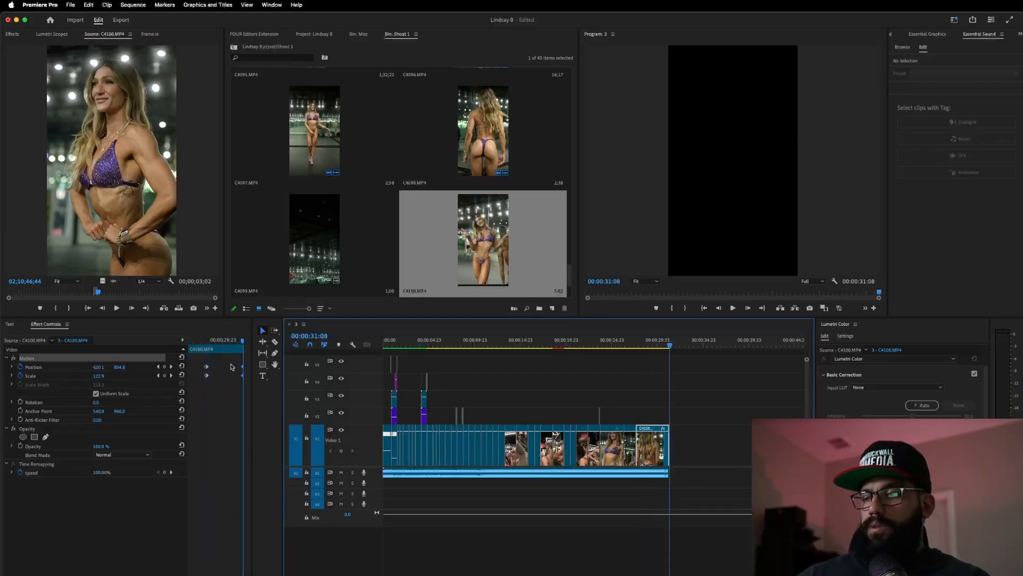
# - Restore the accidentally deleted clip and set its last frame to Scale 111% and Position 494.6, 865.7
pyautogui.press('Delete')
pyautogui.press('super+z')
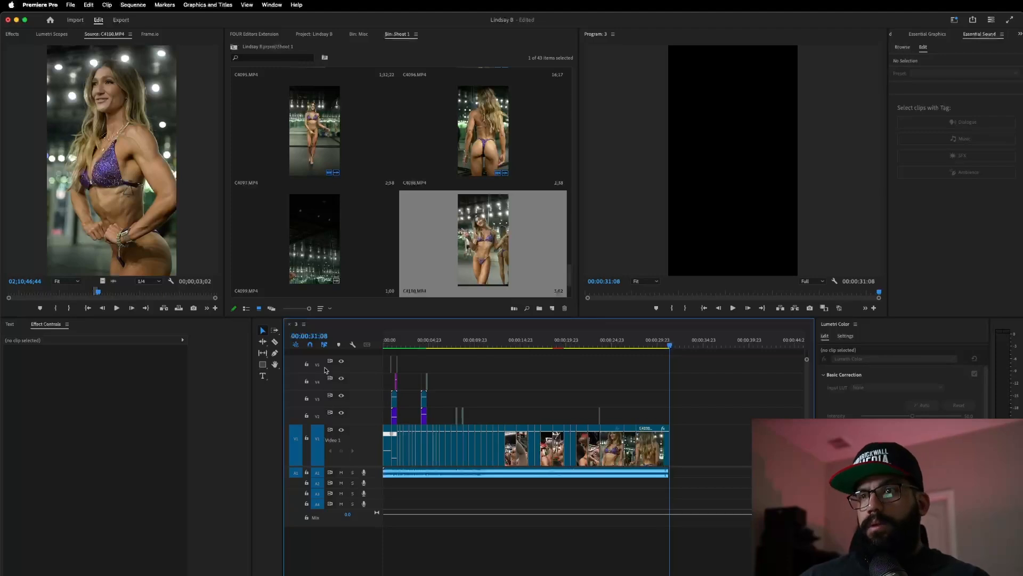
pyautogui.click(648, 445)
pyautogui.click(232, 364)
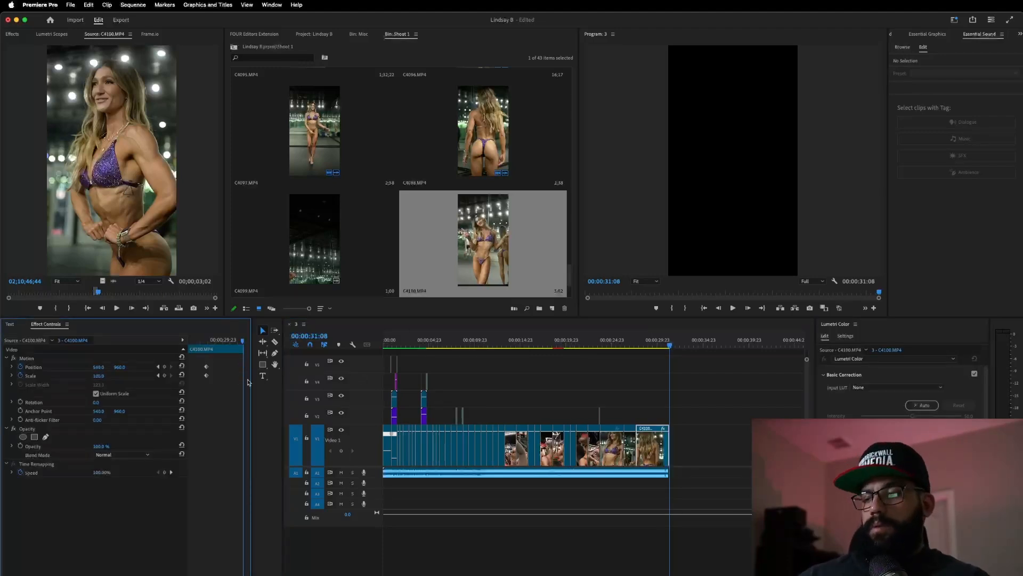
pyautogui.press('Left')
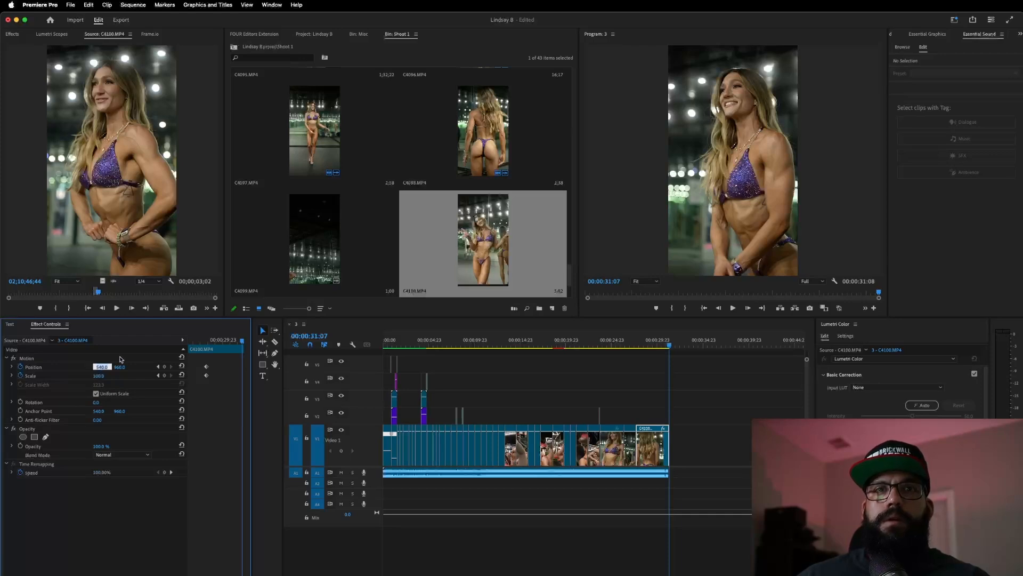
pyautogui.click(119, 360)
pyautogui.moveTo(667, 160); pyautogui.dragTo(661, 167)
pyautogui.moveTo(723, 196); pyautogui.dragTo(716, 186)
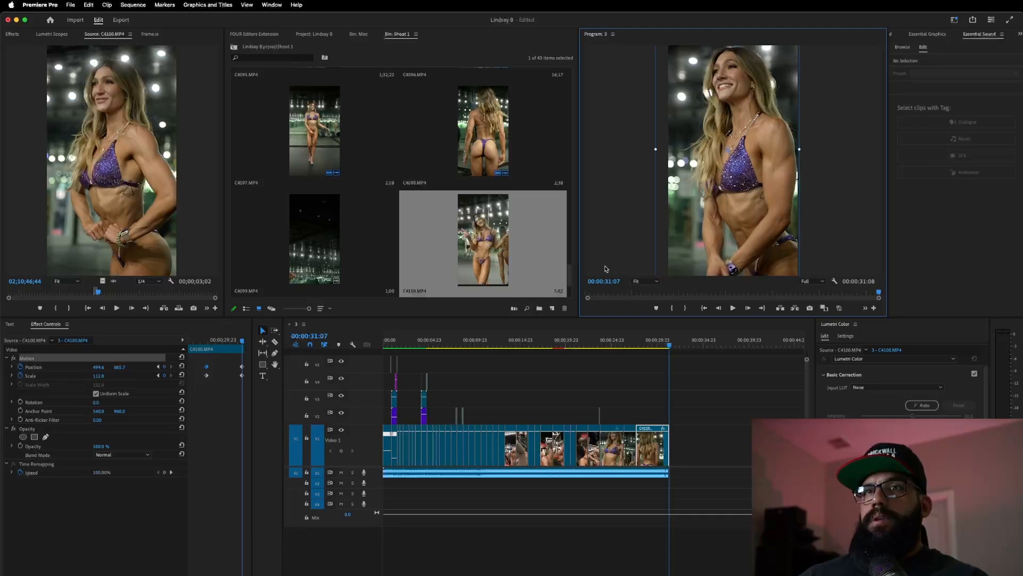
pyautogui.moveTo(227, 363); pyautogui.dragTo(265, 371)
# - Review the revised ending, then render the sequence previews from In to Out
pyautogui.click(630, 342)
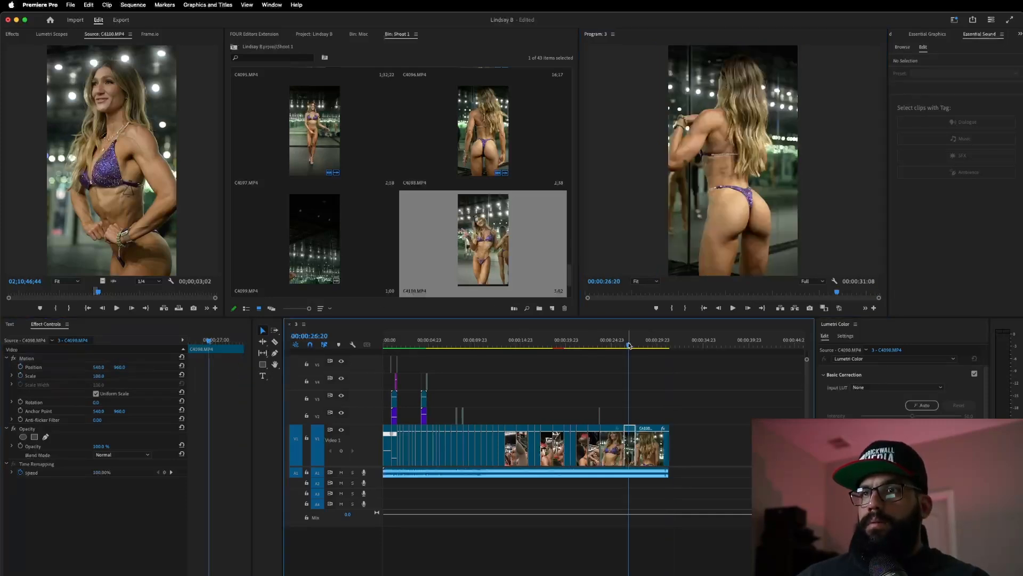
pyautogui.press('space')
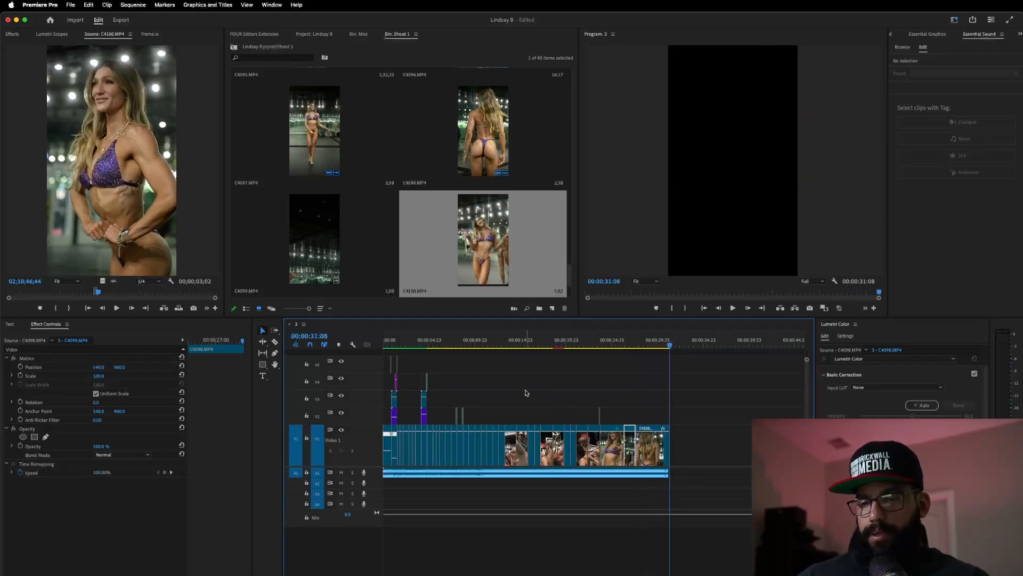
pyautogui.scroll(4, 526, 393)
pyautogui.scroll(-5, 526, 393)
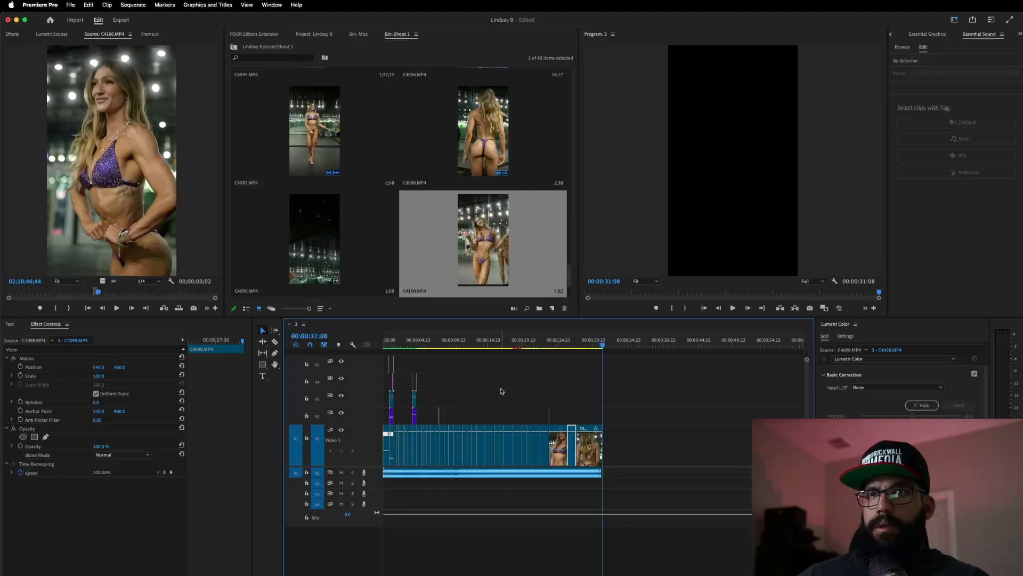
pyautogui.scroll(2, 501, 391)
pyautogui.click(139, 7)
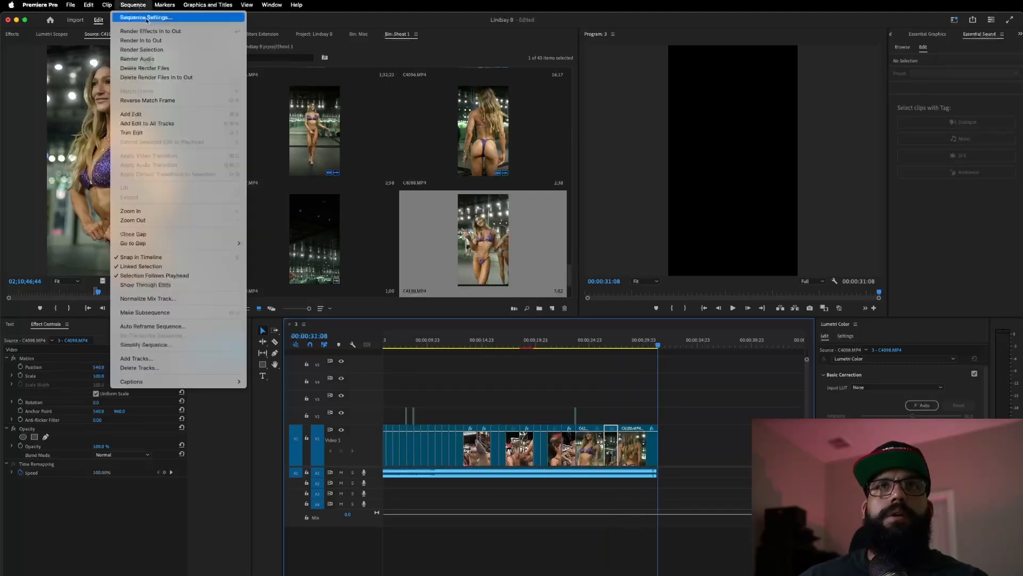
pyautogui.click(700, 460)
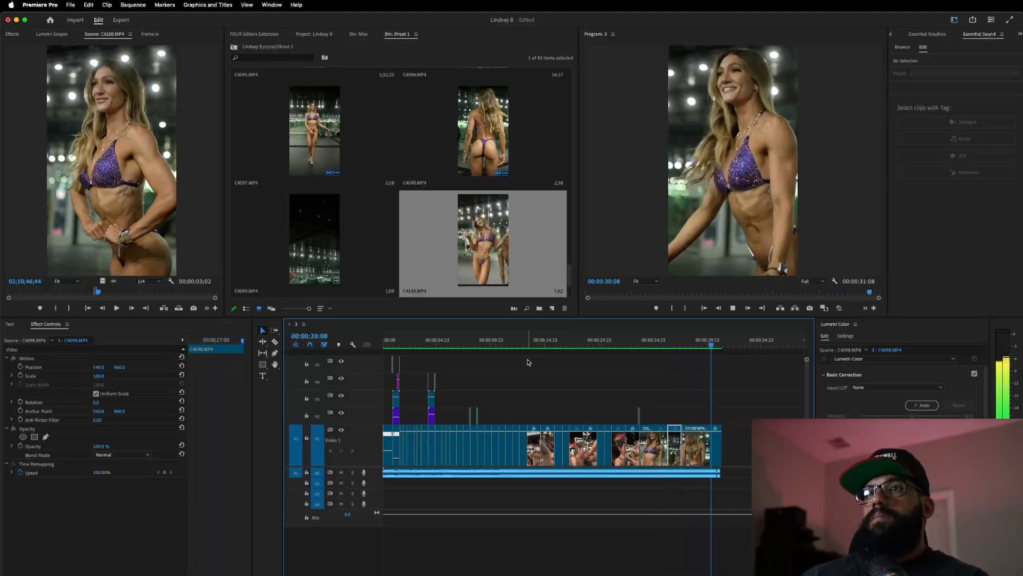
# - Play back sections between 9 and 17 seconds to find the frame at 10:17
pyautogui.click(570, 342)
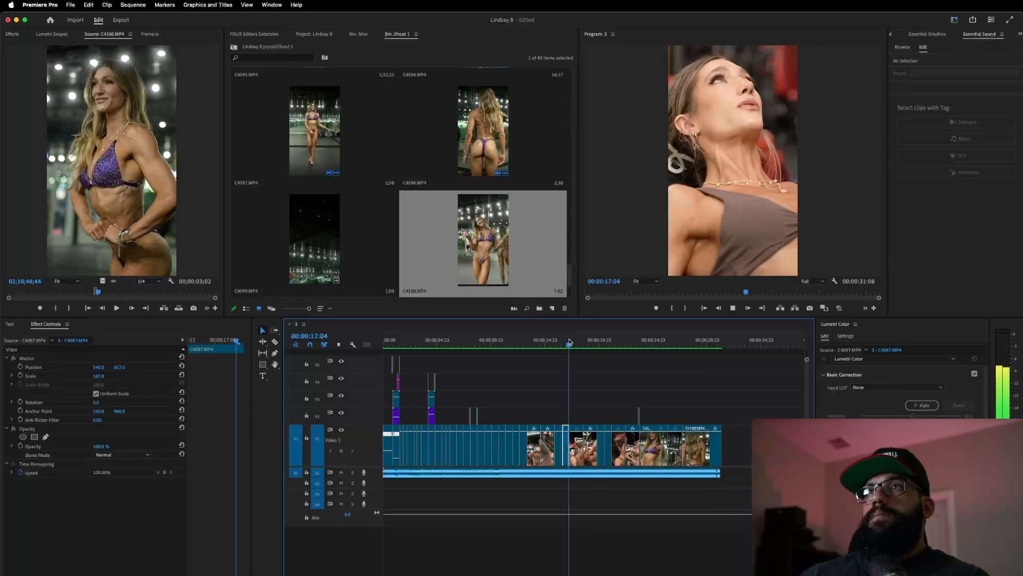
pyautogui.press('space')
pyautogui.click(530, 342)
pyautogui.press('space')
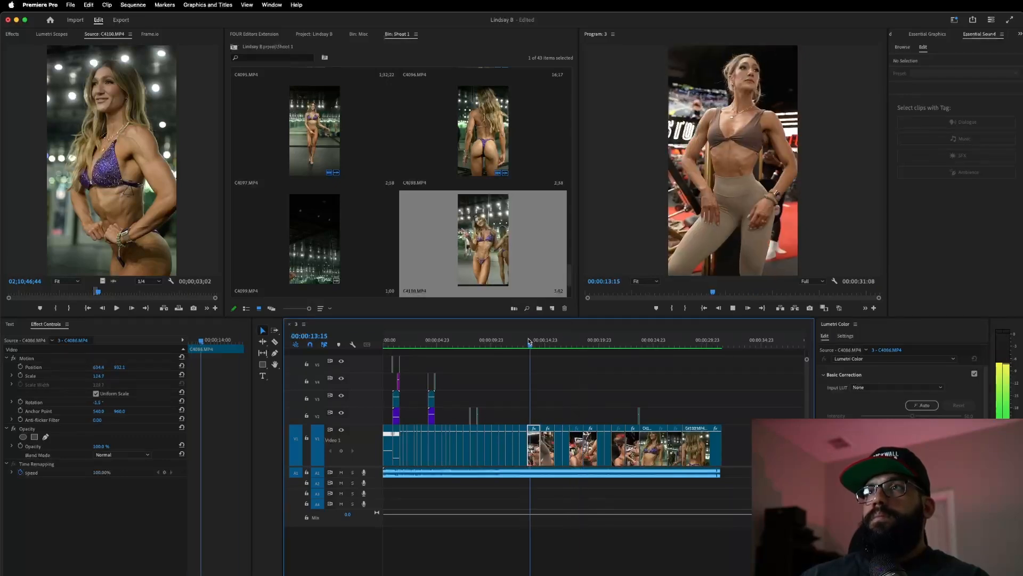
pyautogui.click(511, 342)
pyautogui.click(485, 341)
pyautogui.press('space')
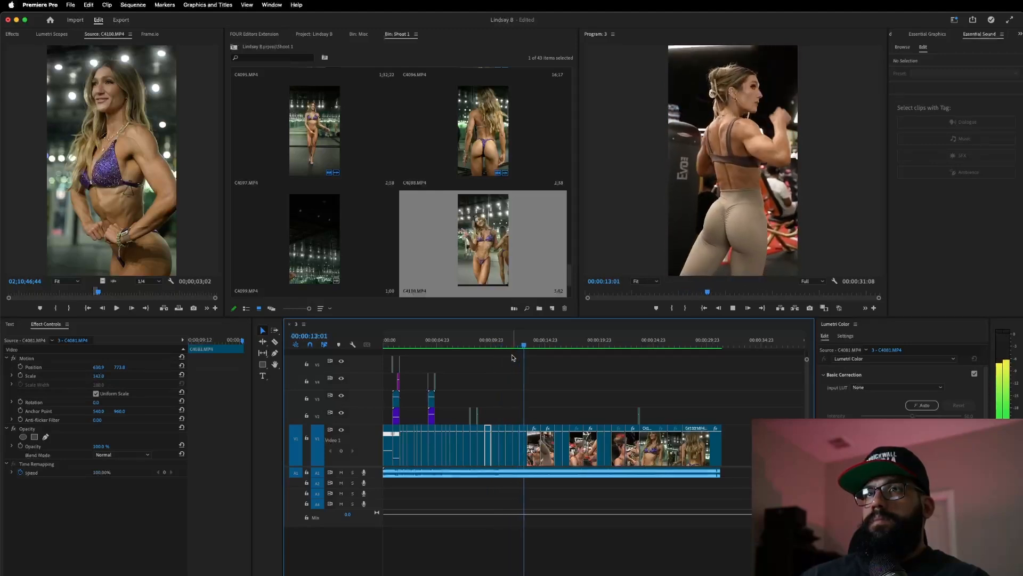
pyautogui.click(512, 343)
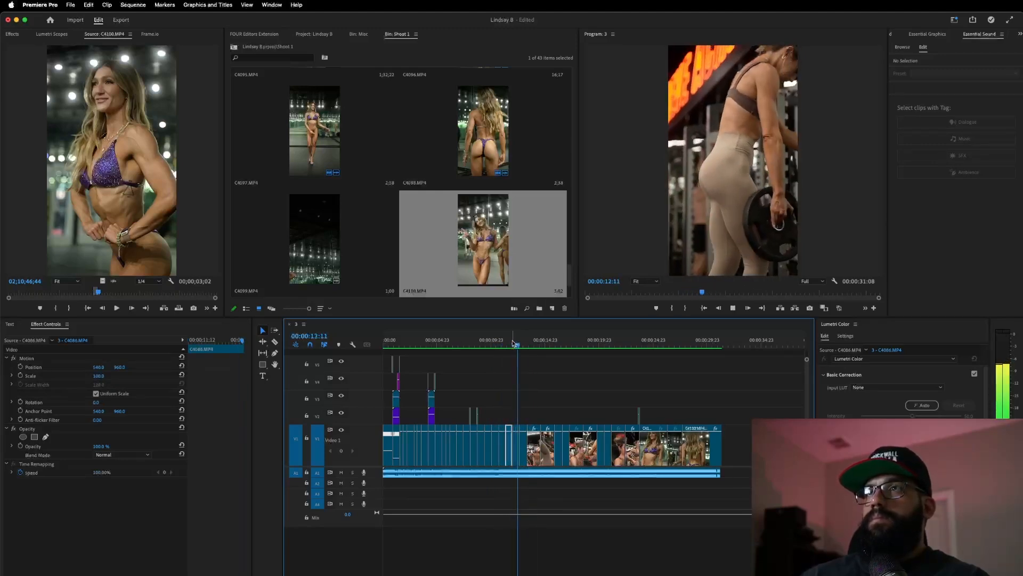
pyautogui.click(496, 342)
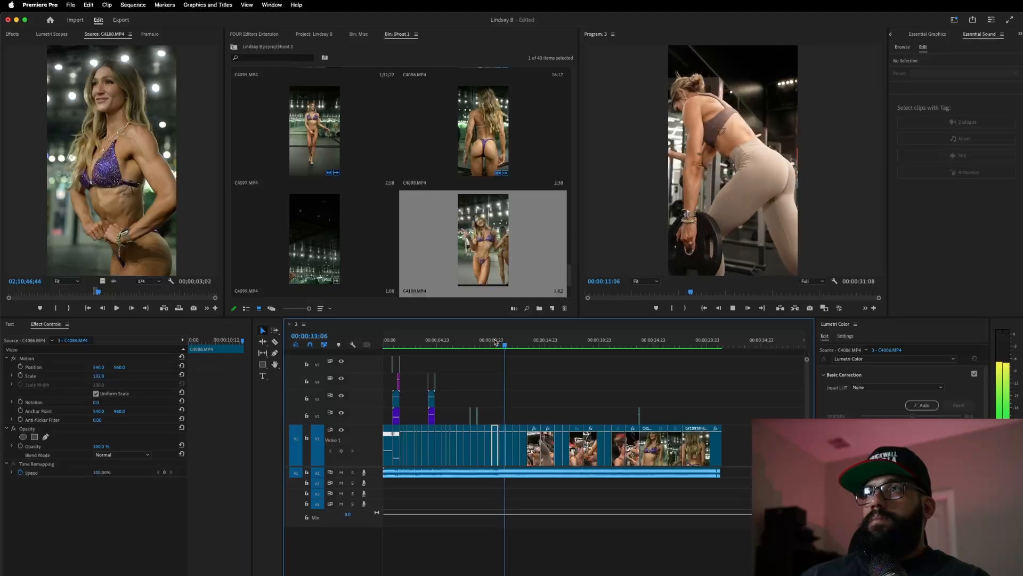
pyautogui.press('space')
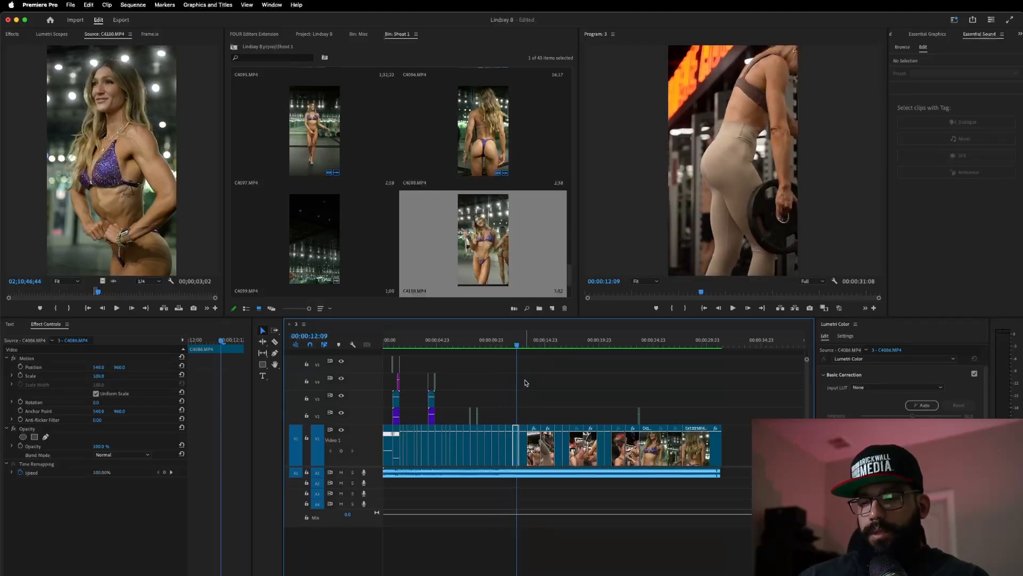
# - Scrub and replay the timeline from about 8 seconds to review the clips near 10:17
pyautogui.scroll(5, 525, 383)
pyautogui.hscroll(-4, 525, 382)
pyautogui.hscroll(1, 525, 382)
pyautogui.scroll(-5, 525, 383)
pyautogui.moveTo(483, 345); pyautogui.dragTo(491, 392)
pyautogui.scroll(5, 505, 386)
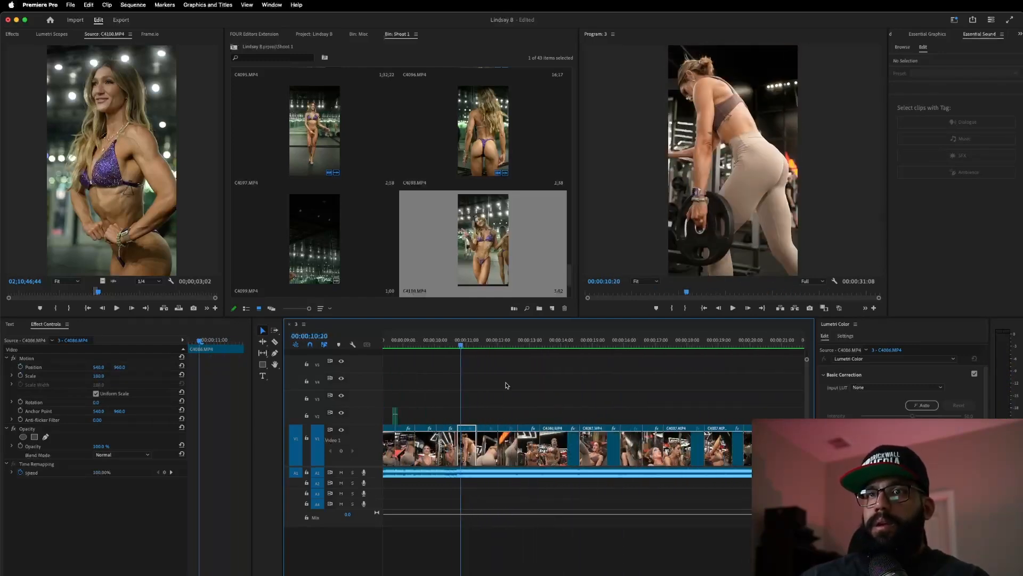
pyautogui.hscroll(-4, 505, 385)
pyautogui.hscroll(-2, 505, 385)
pyautogui.click(532, 345)
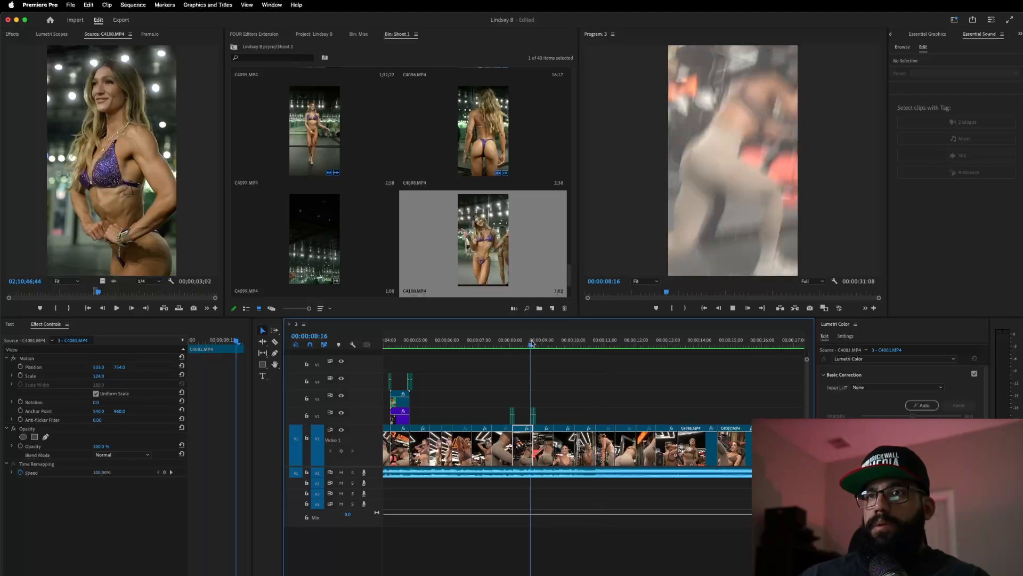
pyautogui.press('space')
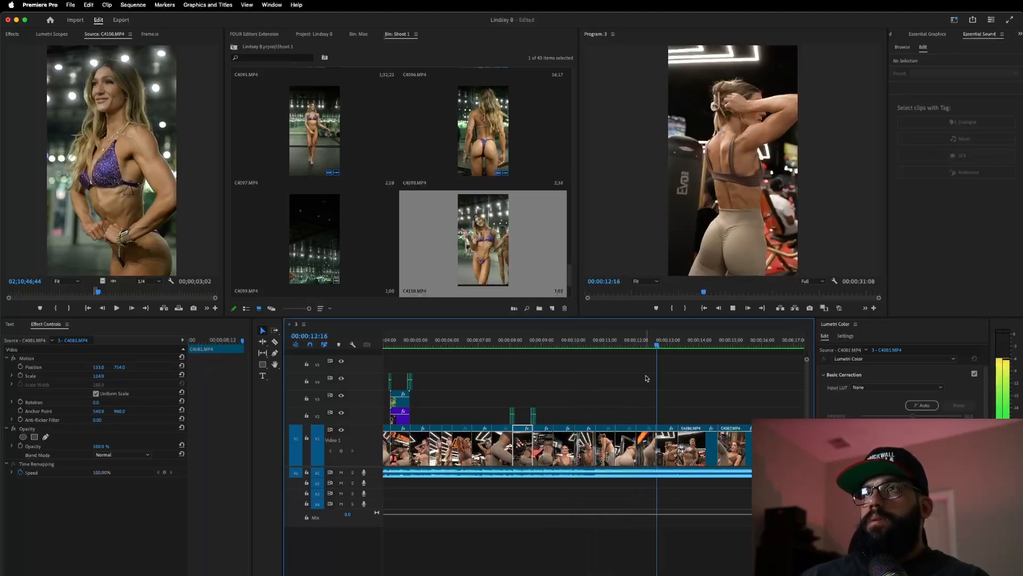
pyautogui.click(599, 346)
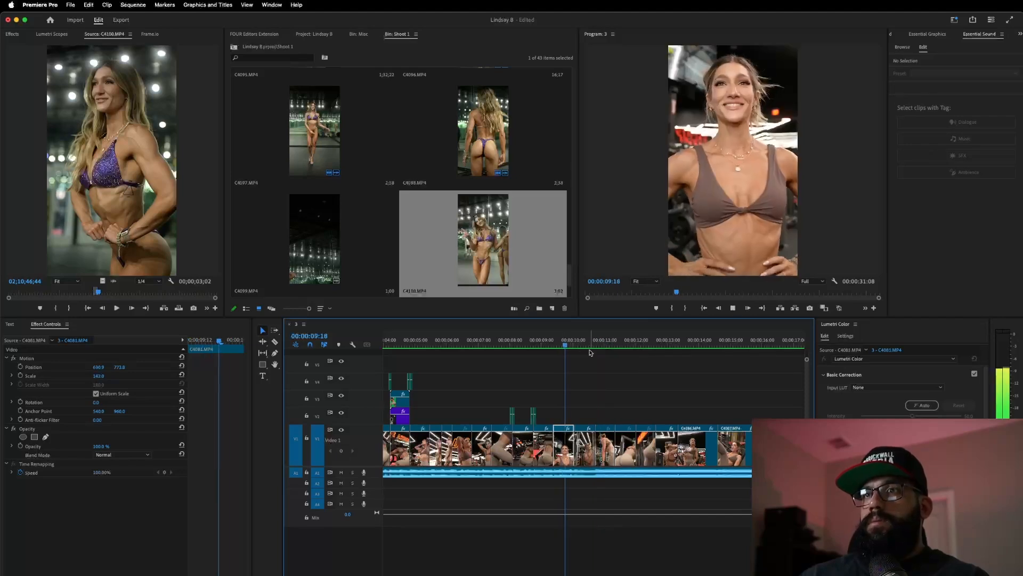
pyautogui.press('space')
# - Zoom into the timeline and park the playhead exactly on 00:00:10:17 beside the cut
pyautogui.press('=')
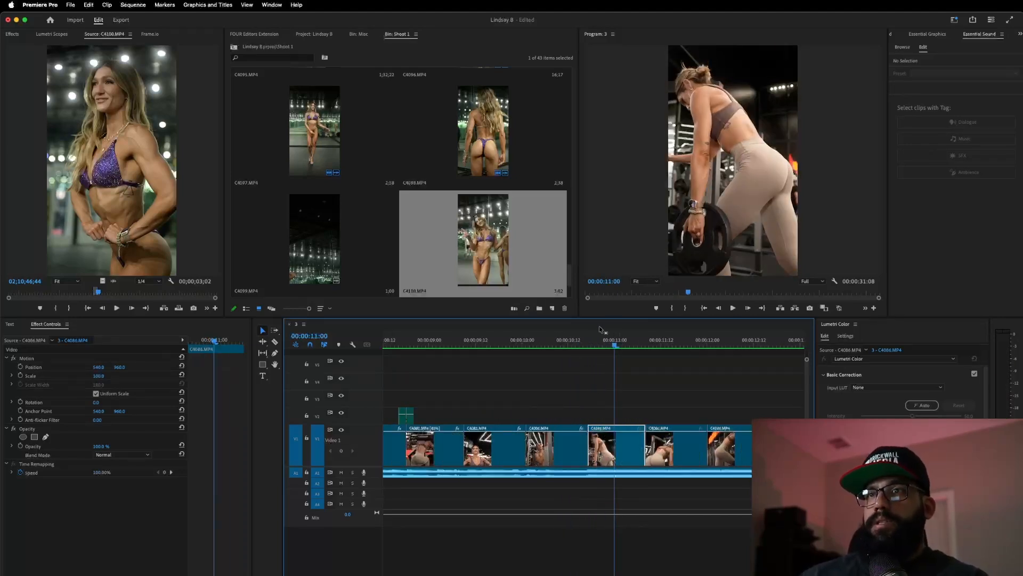
pyautogui.click(589, 342)
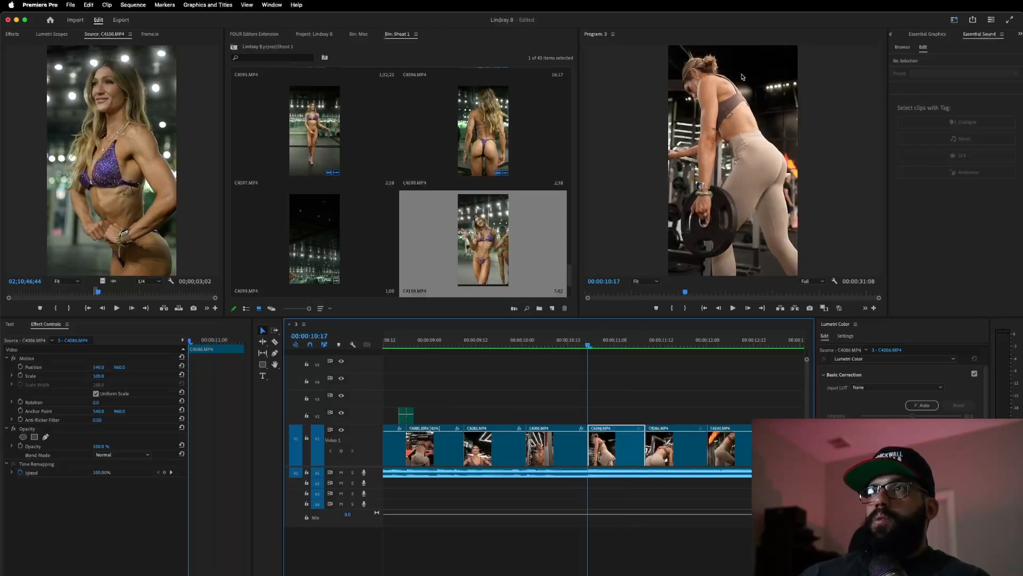
pyautogui.press('Left')
pyautogui.press('Right')
pyautogui.press('Left')
pyautogui.press('Right')
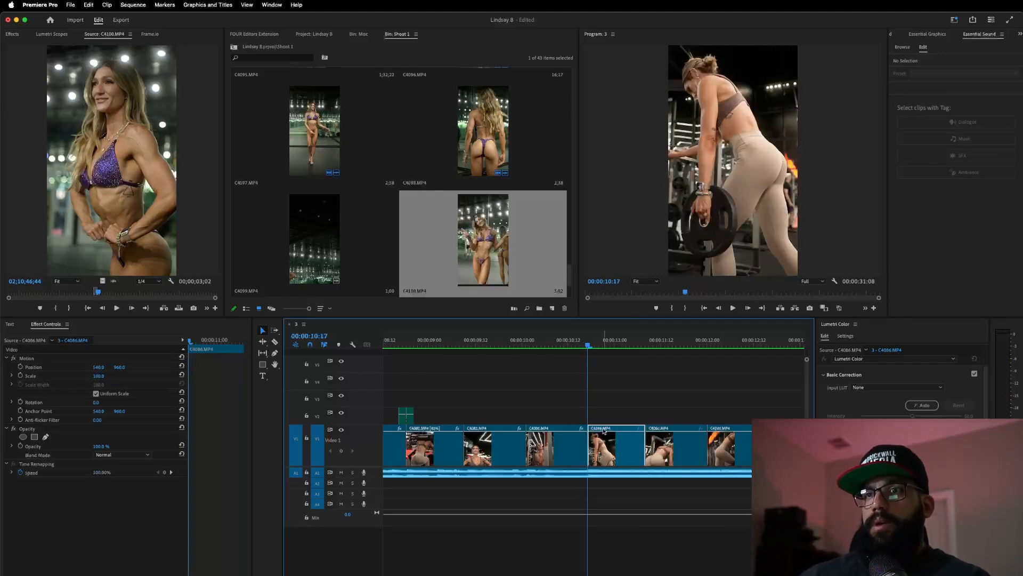
# - Export the 10:17 frame as the PNG still 3.00_00_10_17.Still002.png and move it into the Misc bin
pyautogui.click(809, 308)
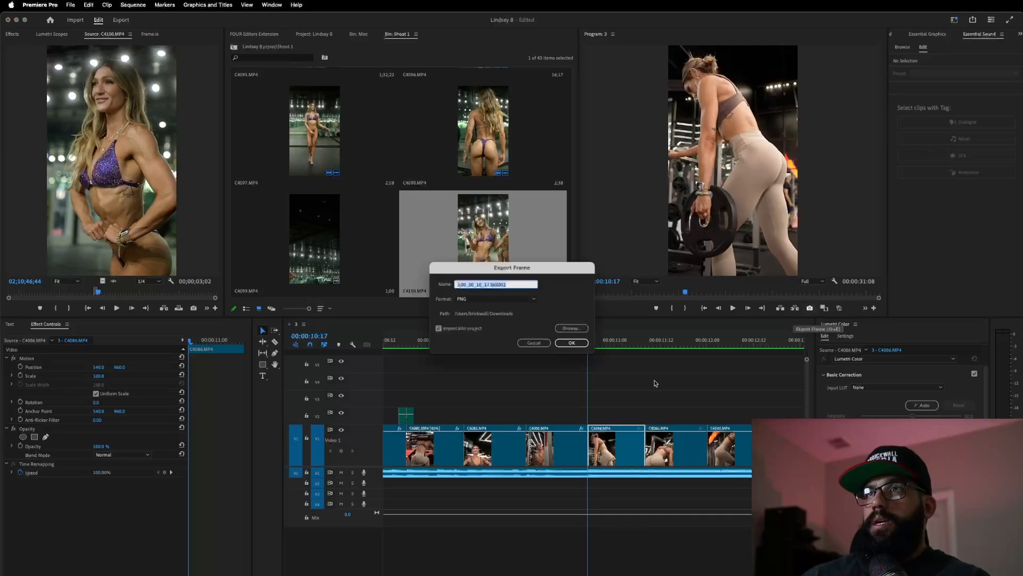
pyautogui.click(572, 343)
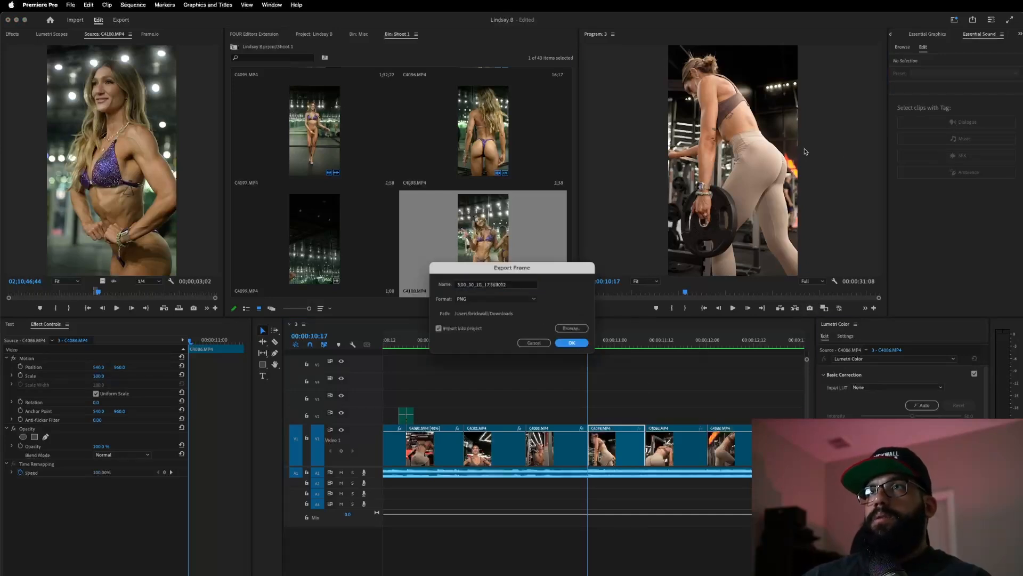
pyautogui.click(247, 34)
pyautogui.click(314, 34)
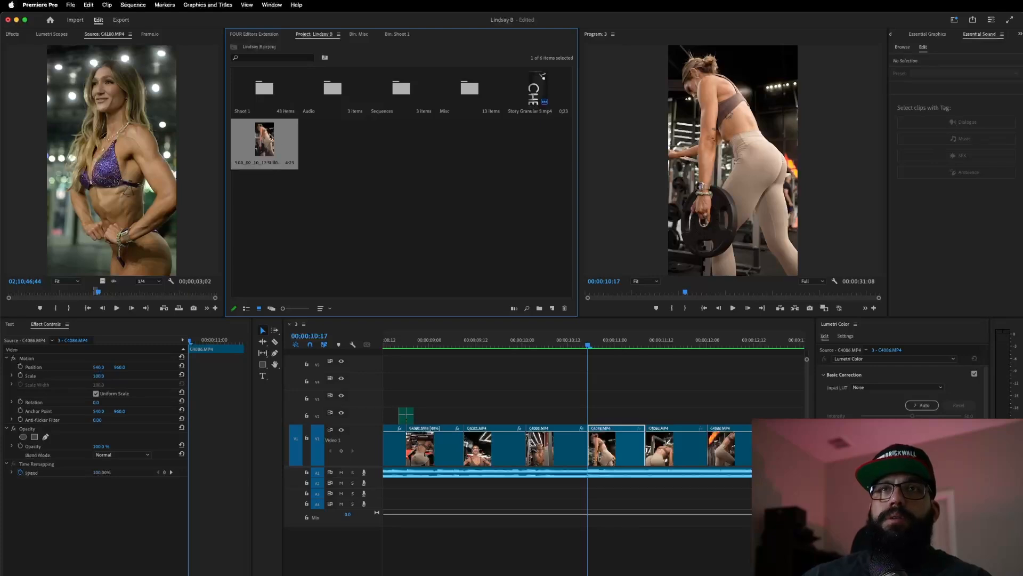
pyautogui.moveTo(343, 131); pyautogui.dragTo(470, 88)
pyautogui.doubleClick(469, 88)
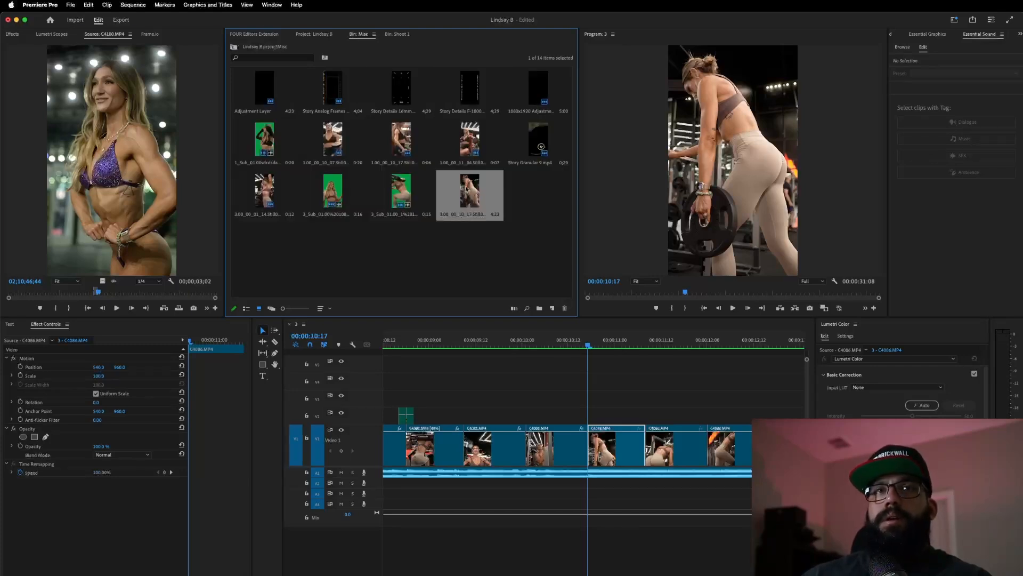
# - Place a 12-frame clip of the still on V2 near 00:00:10:13, trimming its start slightly later
pyautogui.moveTo(468, 188); pyautogui.dragTo(73, 261)
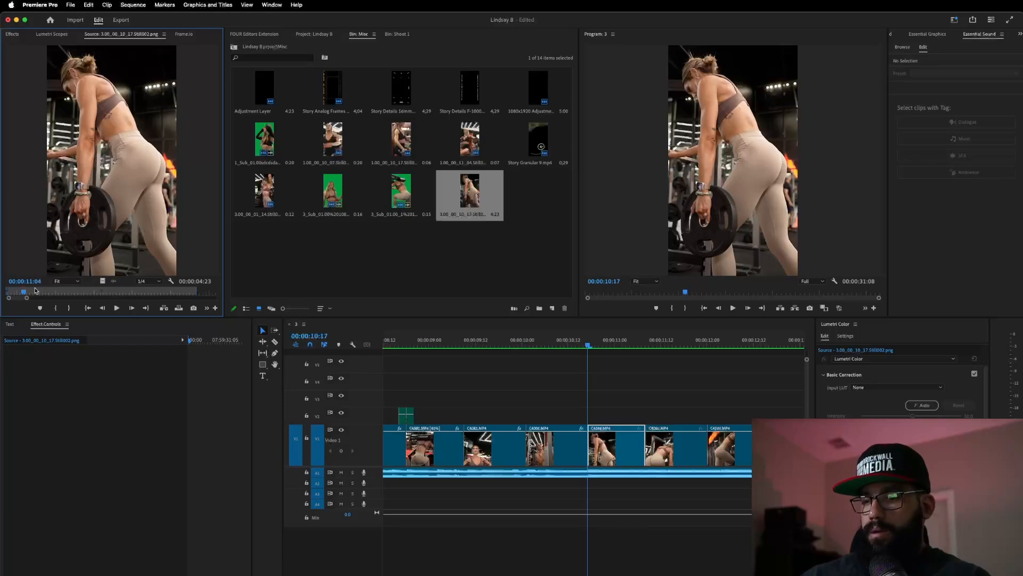
pyautogui.press('o')
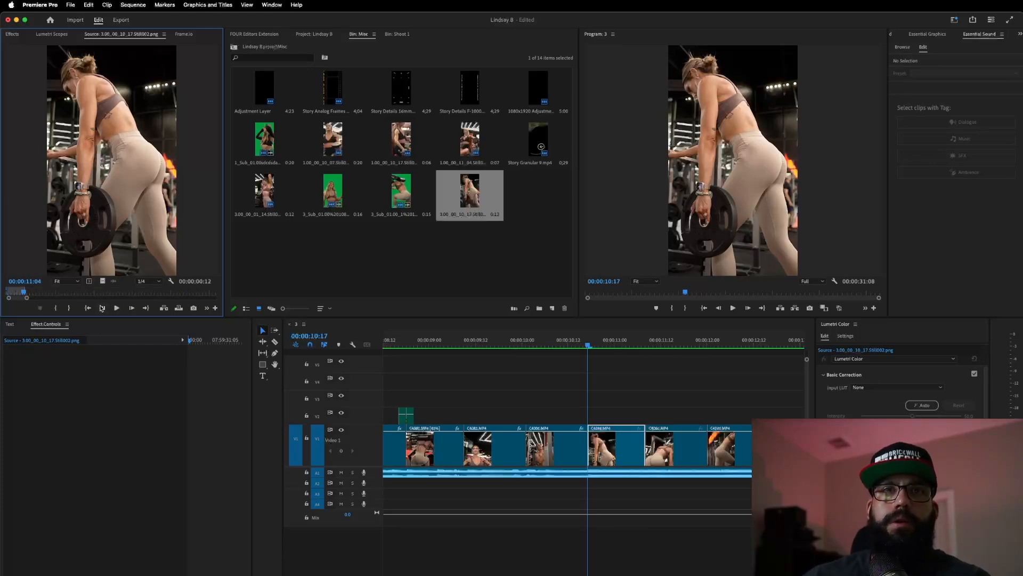
pyautogui.moveTo(102, 280); pyautogui.dragTo(570, 422)
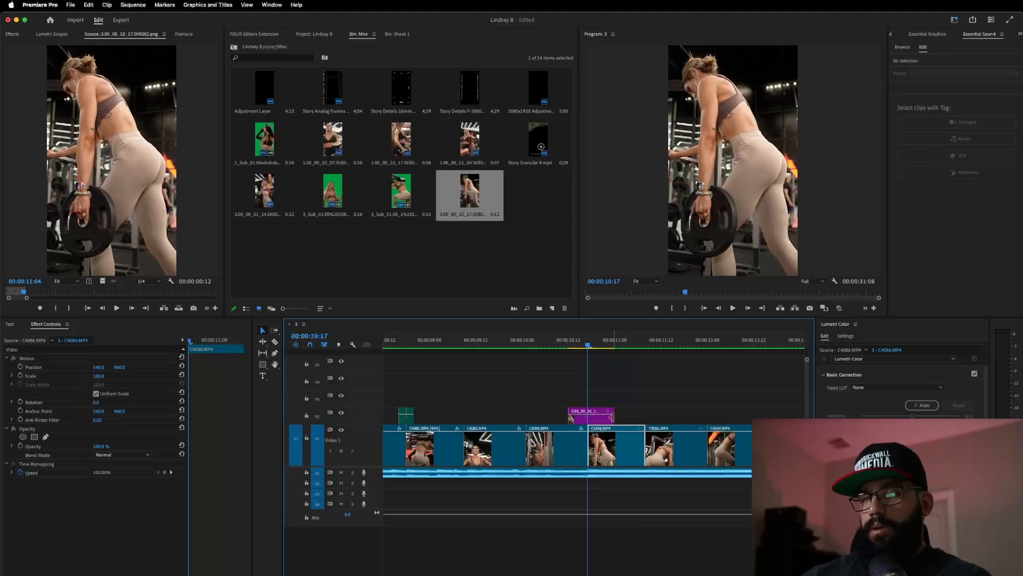
pyautogui.press('Left')
pyautogui.press('Left')
pyautogui.press('Left')
pyautogui.press('Left')
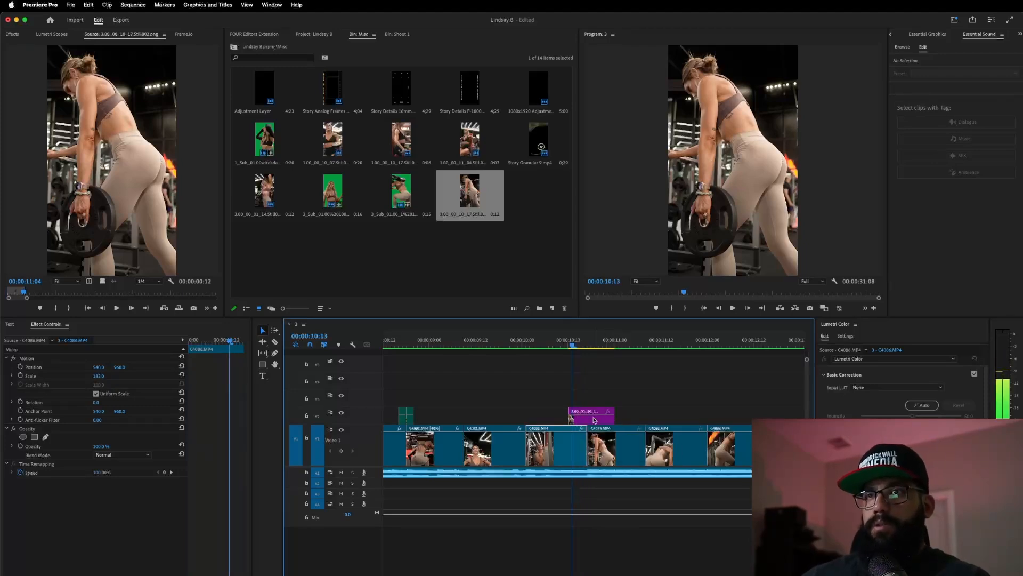
pyautogui.moveTo(570, 418)
pyautogui.mouseDown()
pyautogui.moveTo(600, 417)
pyautogui.moveTo(587, 418)
pyautogui.mouseUp()
pyautogui.press('Right')
pyautogui.press('Right')
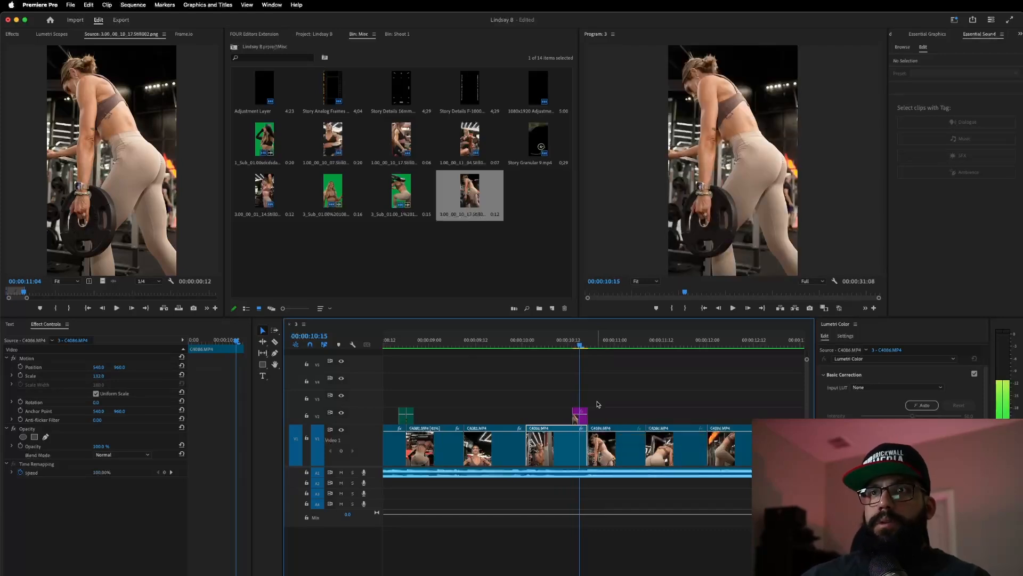
# - Add an Opacity pen mask to the V2 still, tracing from her head down both legs
pyautogui.click(583, 418)
pyautogui.click(45, 437)
pyautogui.click(728, 79)
pyautogui.click(766, 142)
pyautogui.click(774, 149)
pyautogui.click(782, 156)
pyautogui.click(787, 159)
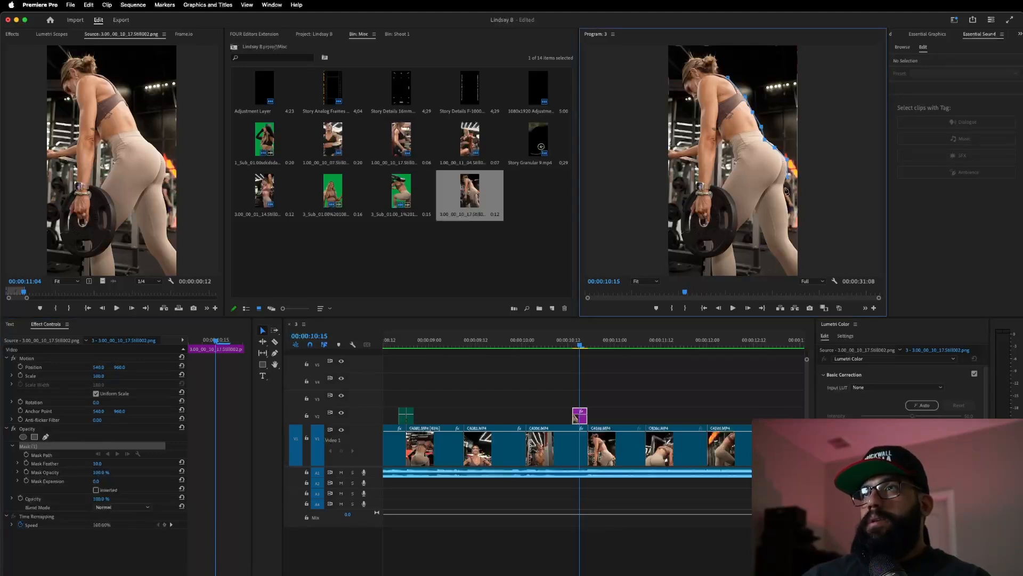
pyautogui.click(788, 238)
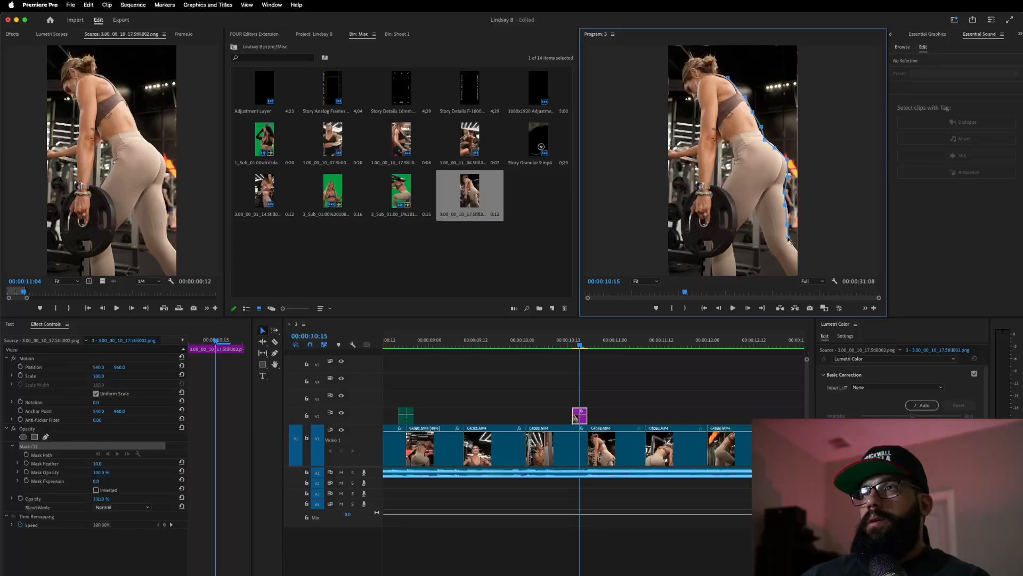
pyautogui.click(798, 274)
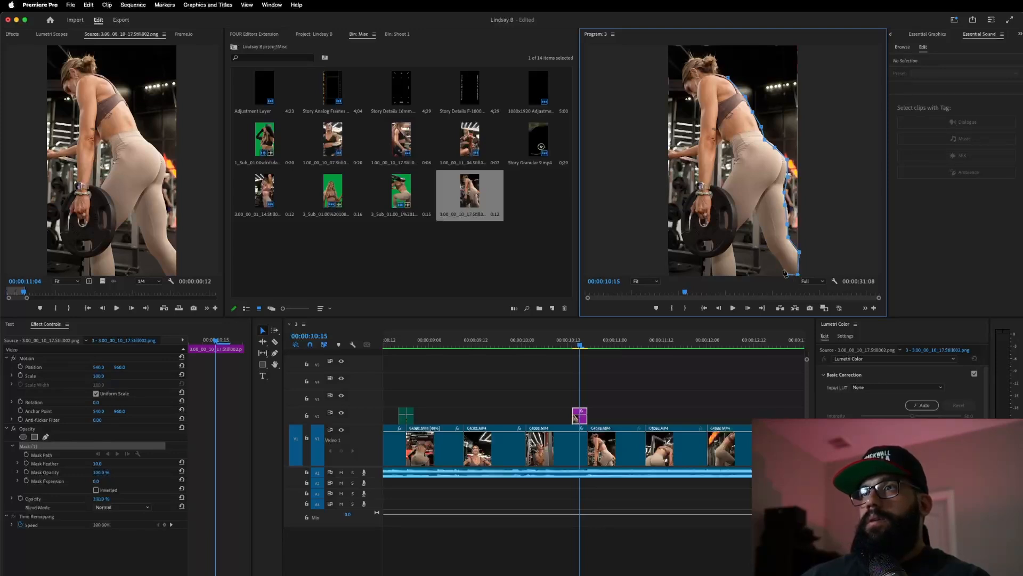
pyautogui.click(776, 260)
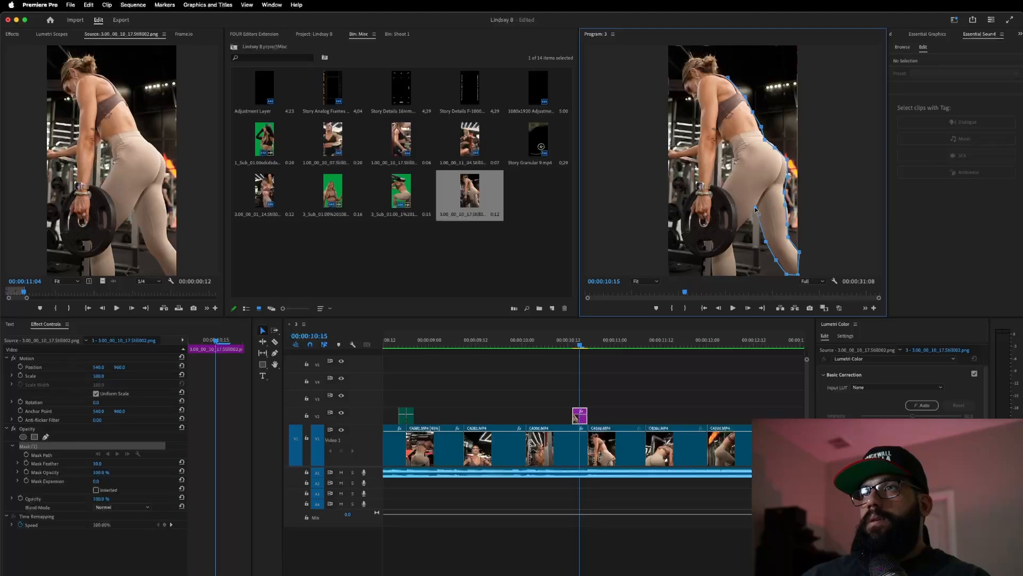
pyautogui.click(745, 220)
pyautogui.click(740, 233)
pyautogui.click(735, 246)
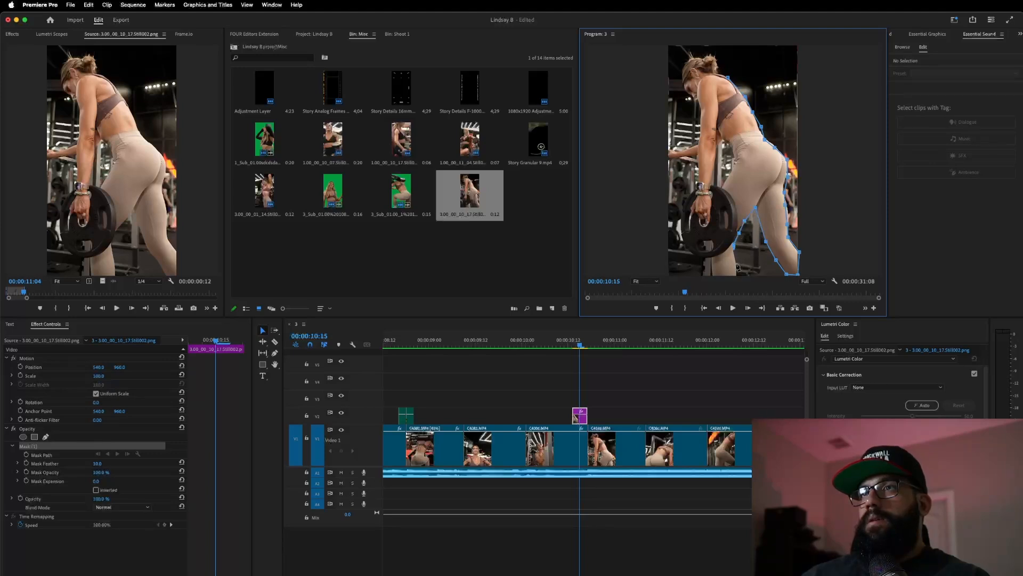
# - Continue the mask around the weight plate and up the arm, closing it over the head
pyautogui.click(713, 256)
pyautogui.click(693, 250)
pyautogui.click(682, 239)
pyautogui.click(676, 207)
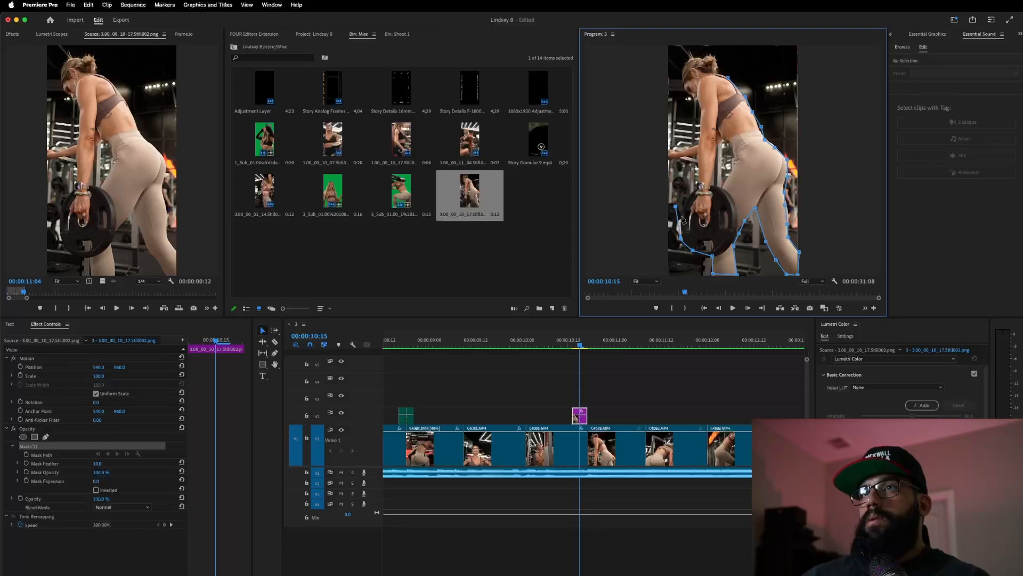
pyautogui.click(688, 198)
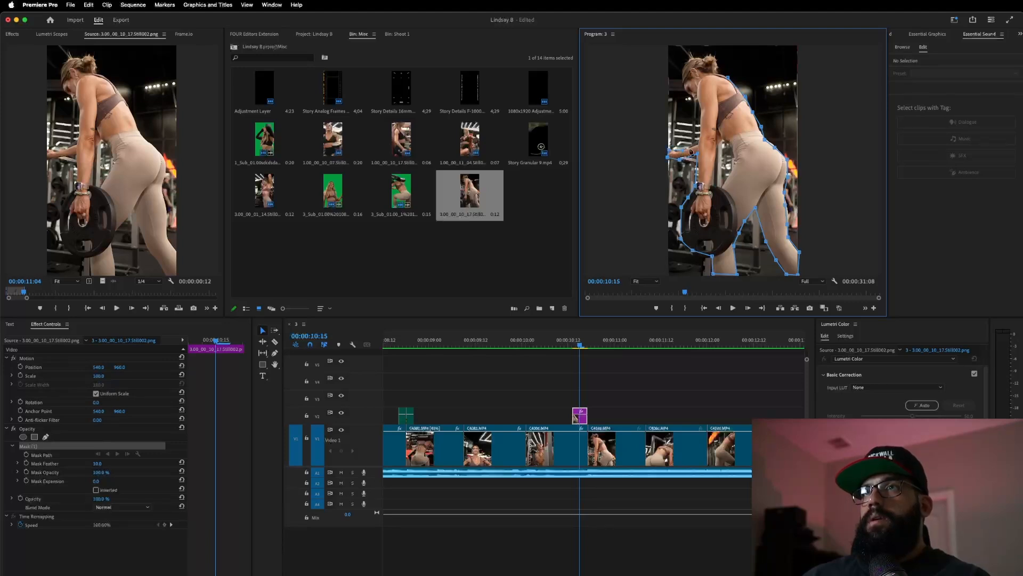
pyautogui.click(696, 99)
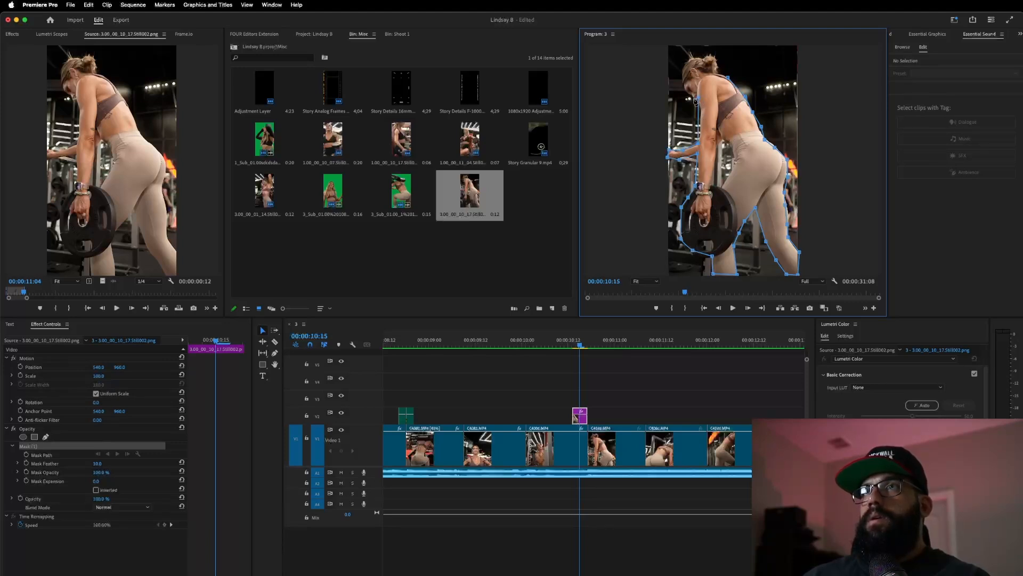
pyautogui.click(683, 71)
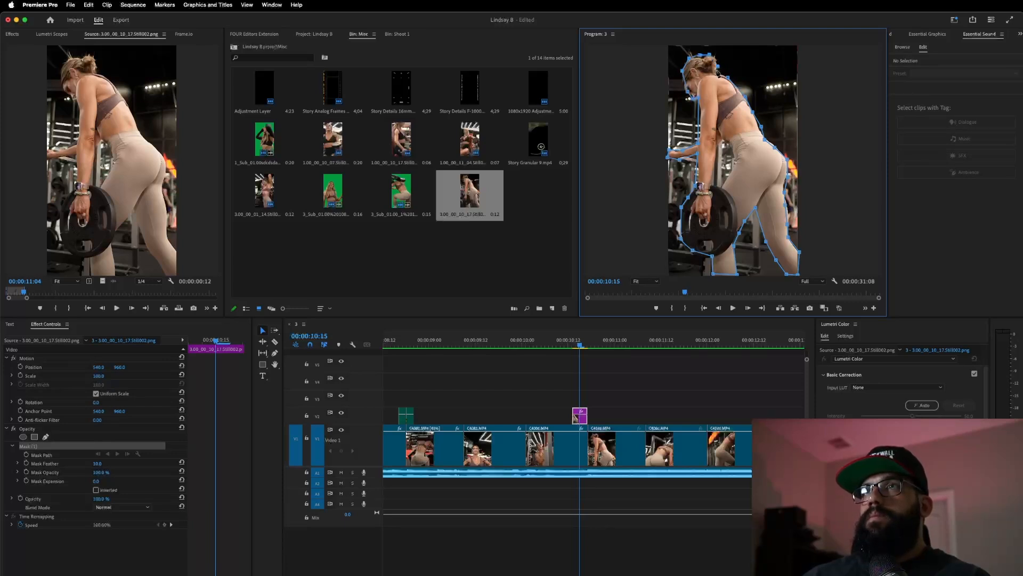
pyautogui.click(744, 80)
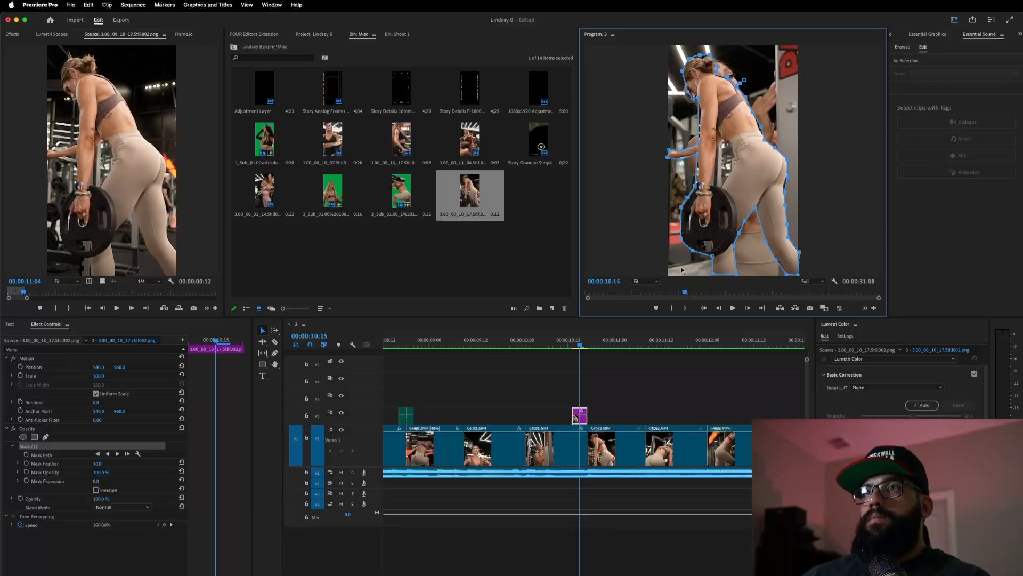
# - Enable Position, Scale and Rotation keyframes on the masked still and move them to the clip end
pyautogui.click(20, 366)
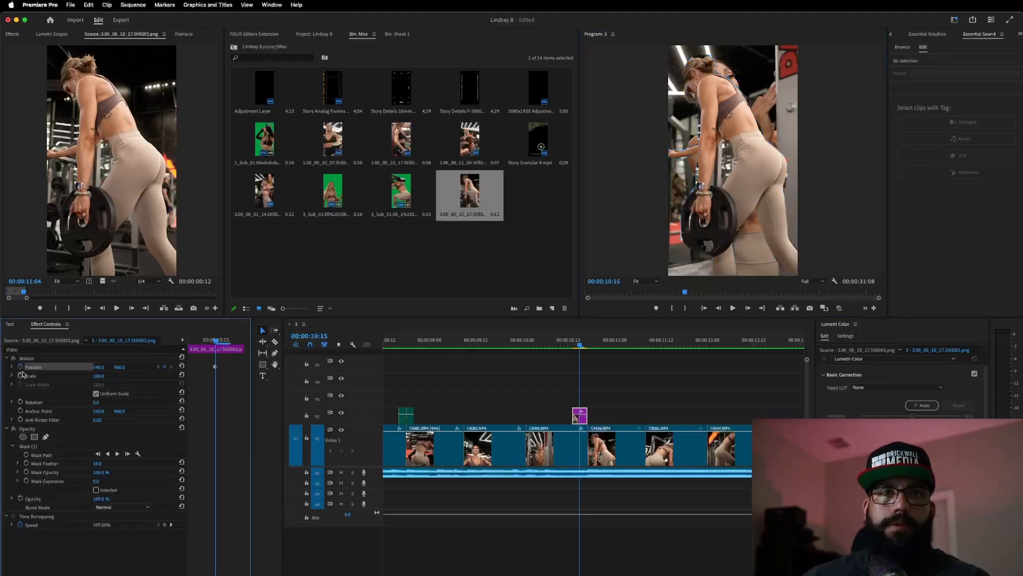
pyautogui.click(20, 375)
pyautogui.click(20, 401)
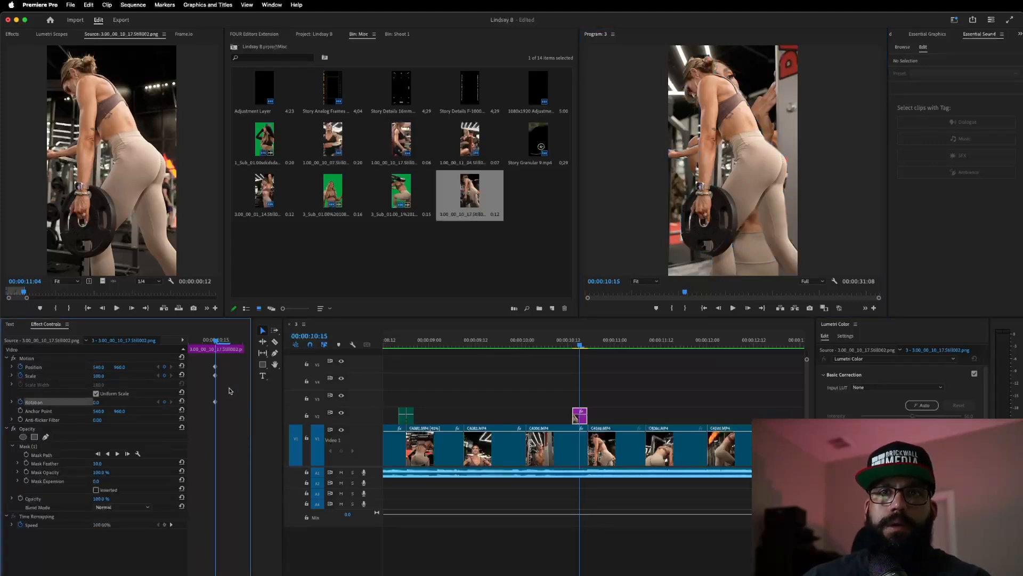
pyautogui.moveTo(216, 369); pyautogui.dragTo(306, 380)
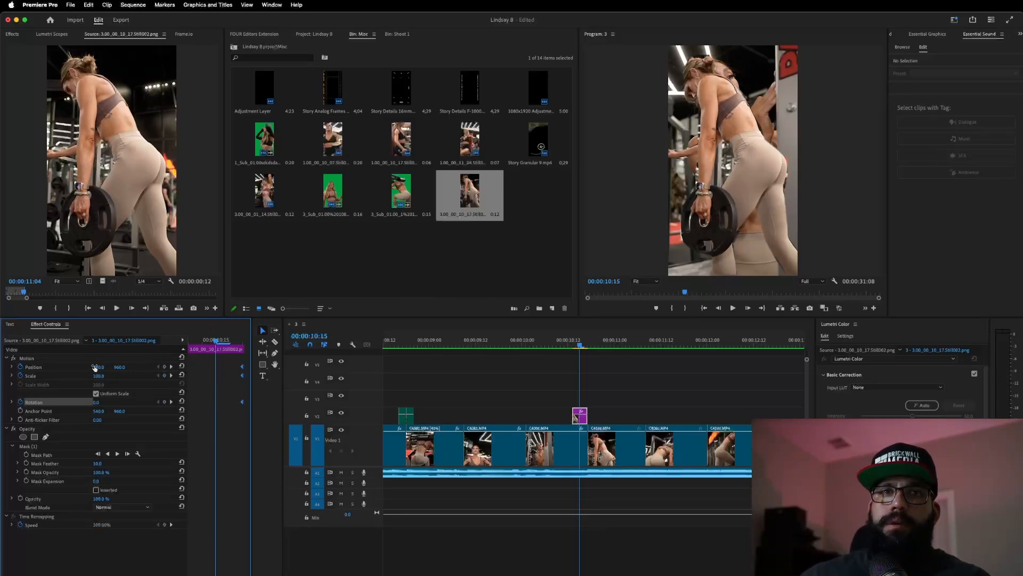
# - Keyframe the still to tilt and slide far off-screen to the left
pyautogui.moveTo(97, 367)
pyautogui.mouseDown()
pyautogui.moveTo(198, 368)
pyautogui.moveTo(90, 367)
pyautogui.mouseUp()
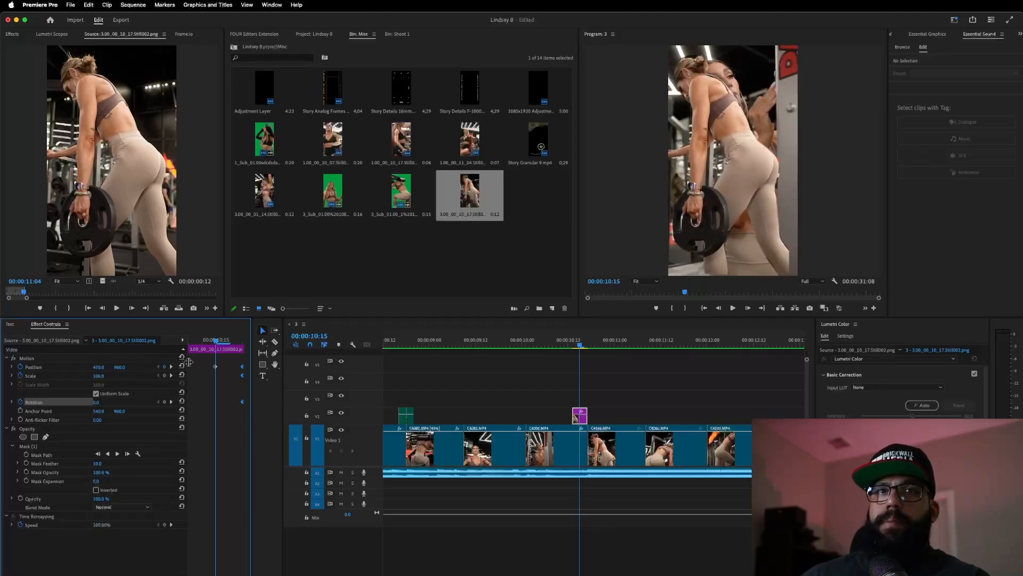
pyautogui.click(182, 366)
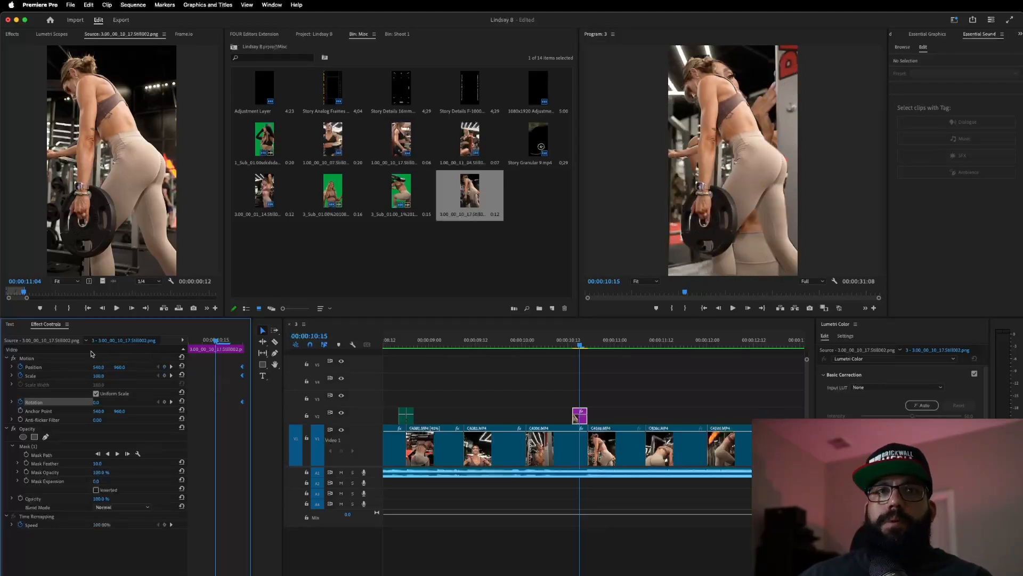
pyautogui.moveTo(95, 368); pyautogui.dragTo(103, 367)
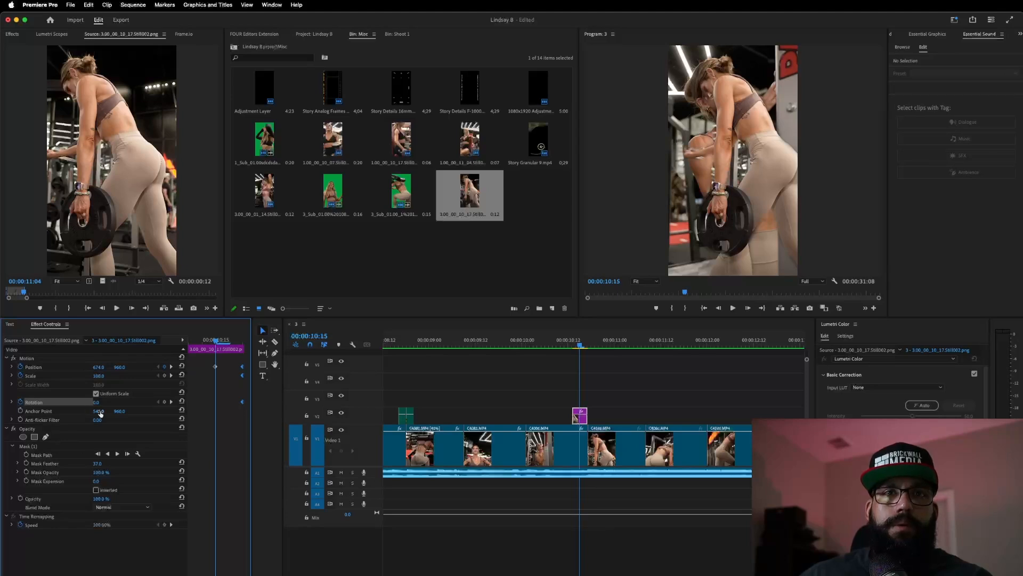
pyautogui.moveTo(96, 405); pyautogui.dragTo(109, 375)
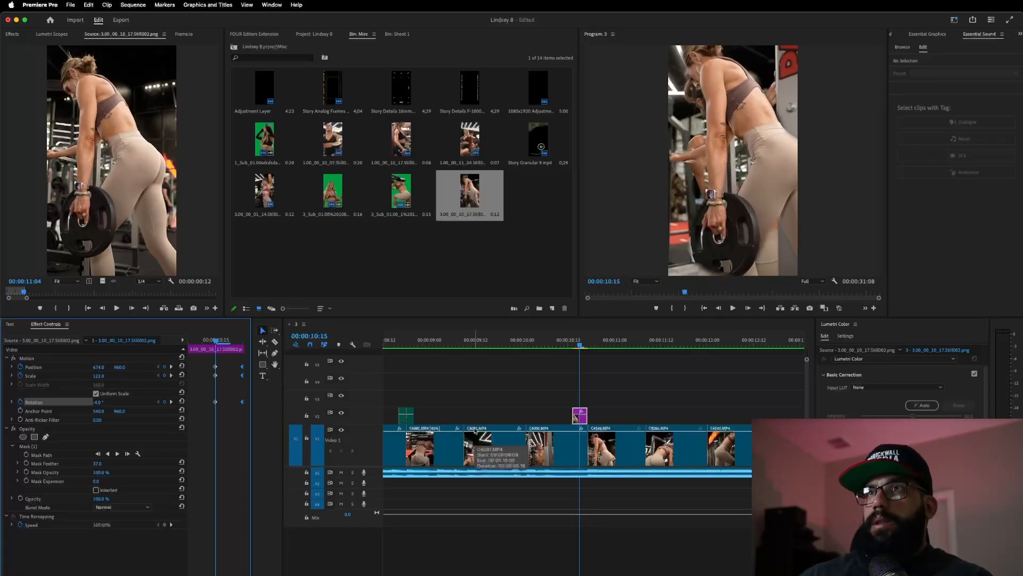
pyautogui.press('Left')
pyautogui.press('Left')
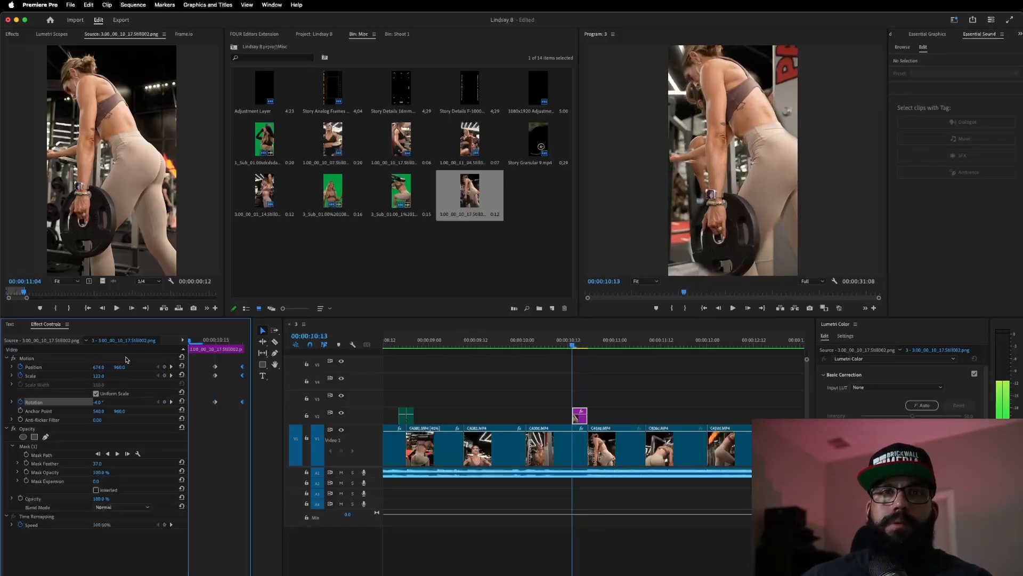
pyautogui.moveTo(98, 366); pyautogui.dragTo(32, 367)
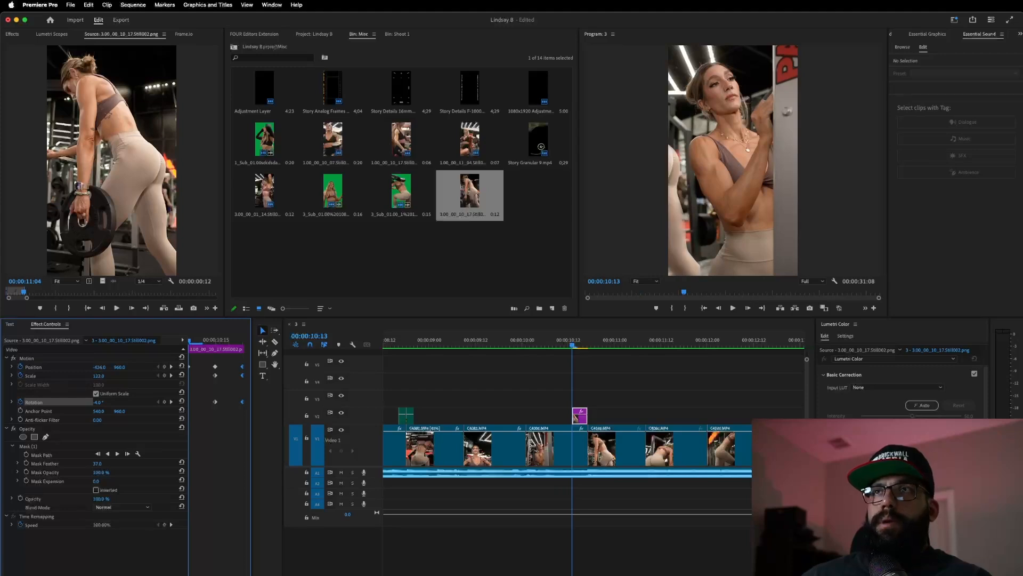
pyautogui.click(182, 366)
pyautogui.click(182, 374)
pyautogui.click(182, 401)
pyautogui.moveTo(99, 367); pyautogui.dragTo(37, 366)
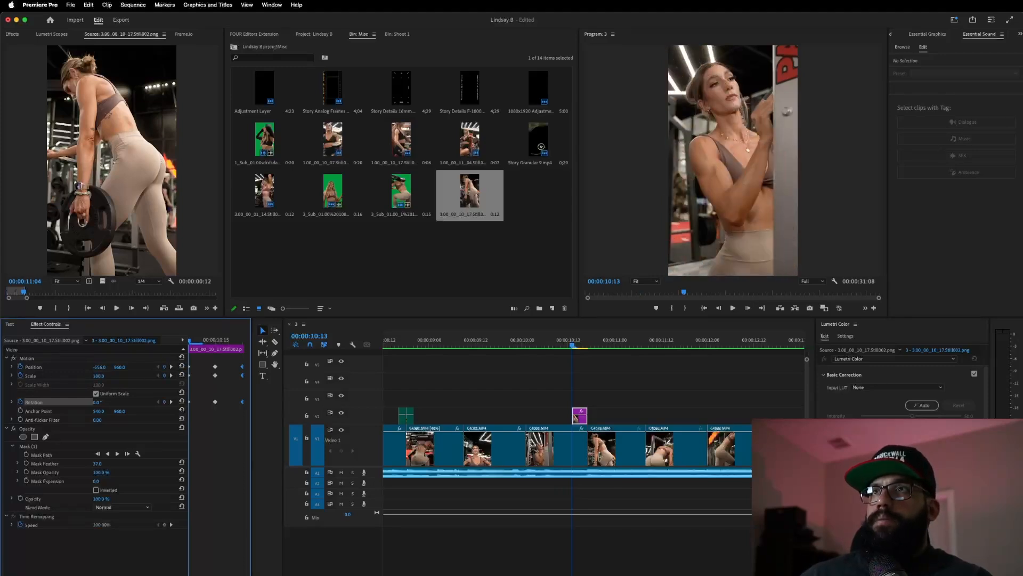
# - Preview the slide transition, then reselect the masked still at 10:14
pyautogui.click(530, 344)
pyautogui.press('space')
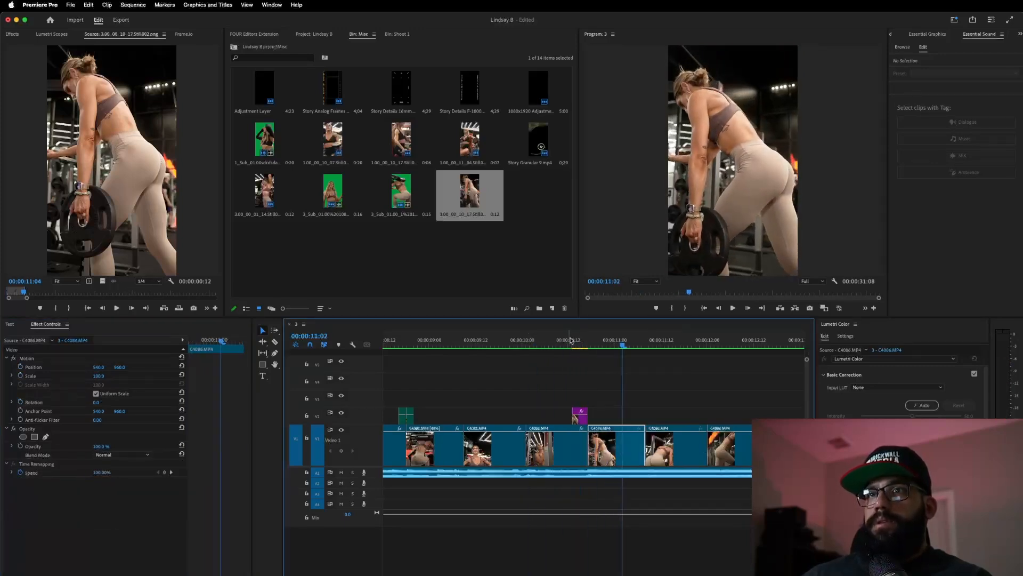
pyautogui.click(538, 344)
pyautogui.click(521, 344)
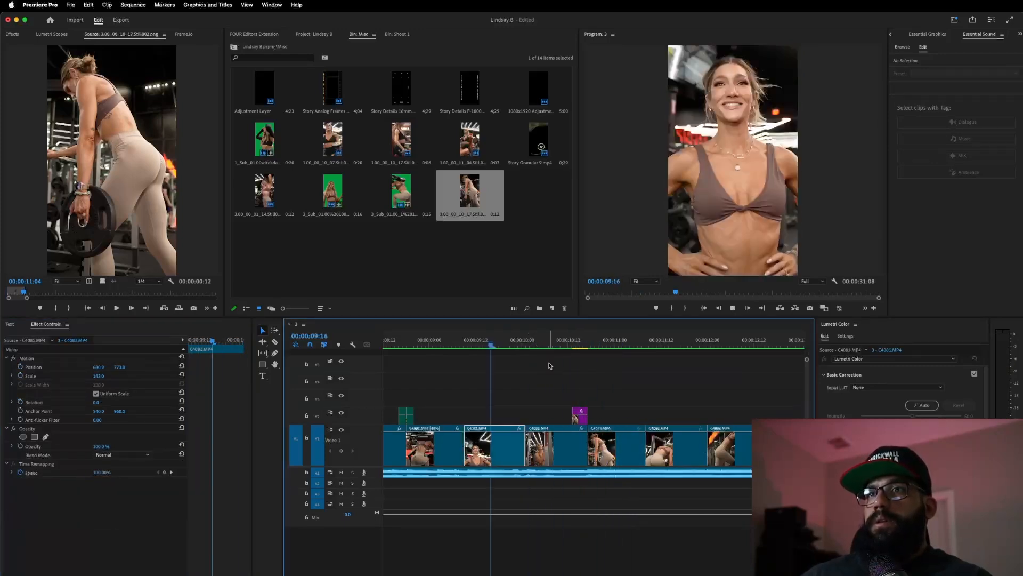
pyautogui.press('space')
pyautogui.click(576, 342)
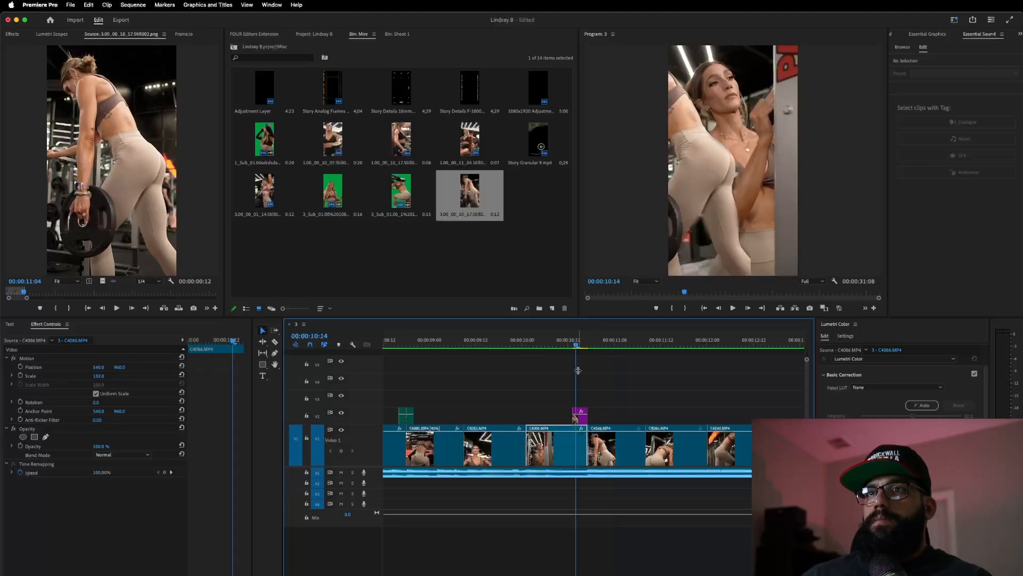
pyautogui.click(576, 411)
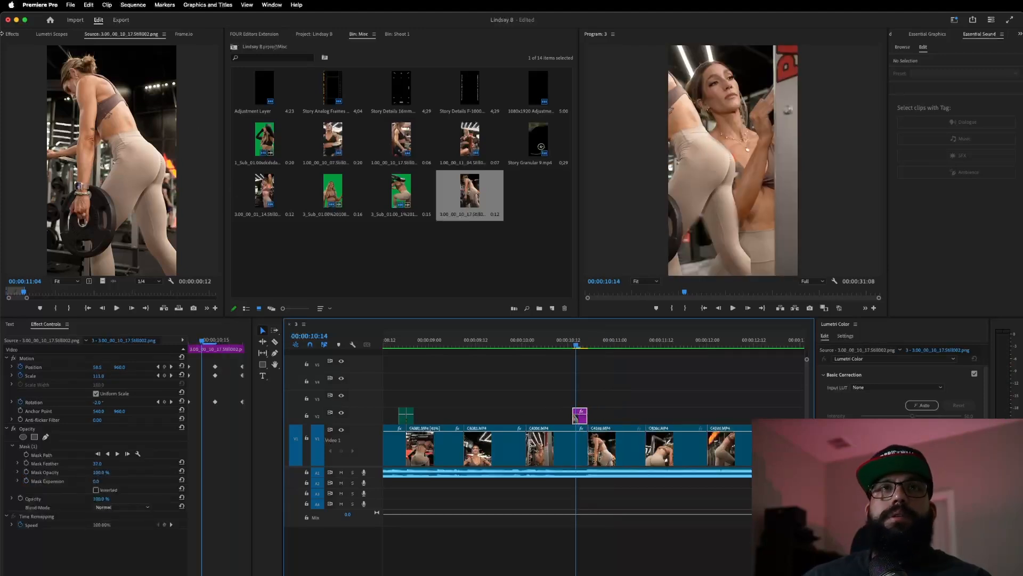
pyautogui.click(22, 34)
# - Search 'blu', apply Directional Blur to the purple V2 still, and set Blur Length to about 51
pyautogui.doubleClick(27, 46)
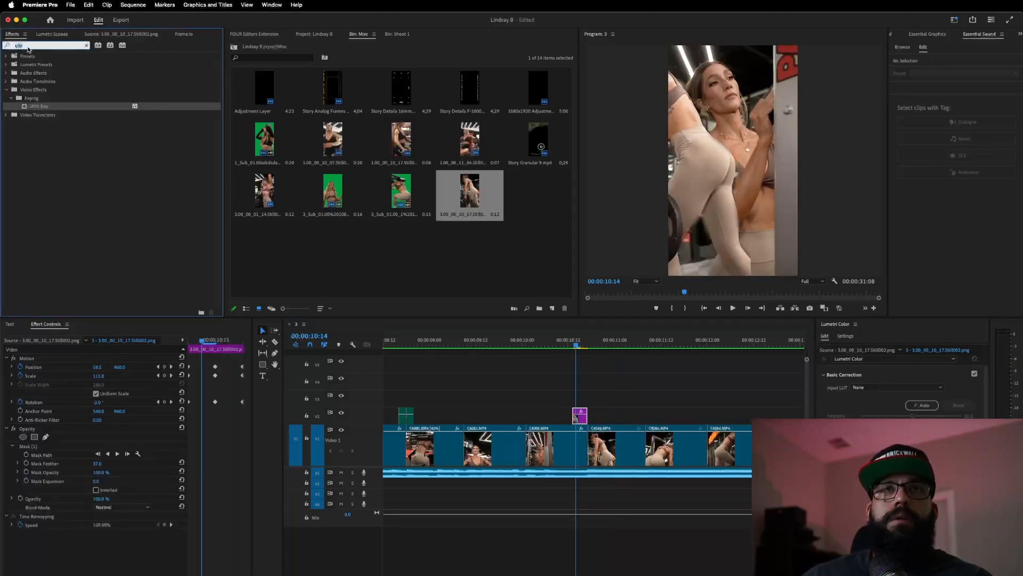
pyautogui.write('blu')
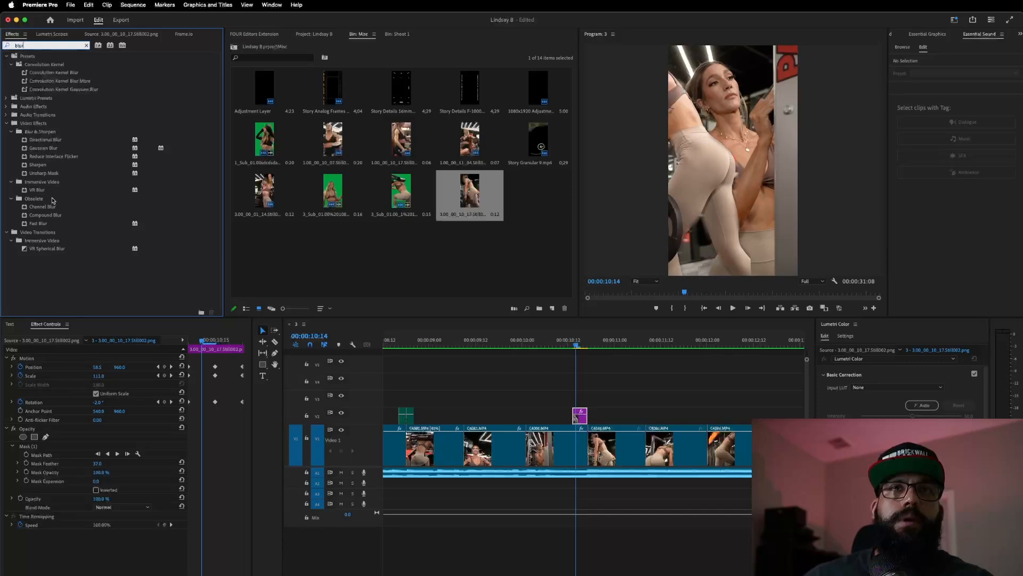
pyautogui.moveTo(66, 142); pyautogui.dragTo(482, 362)
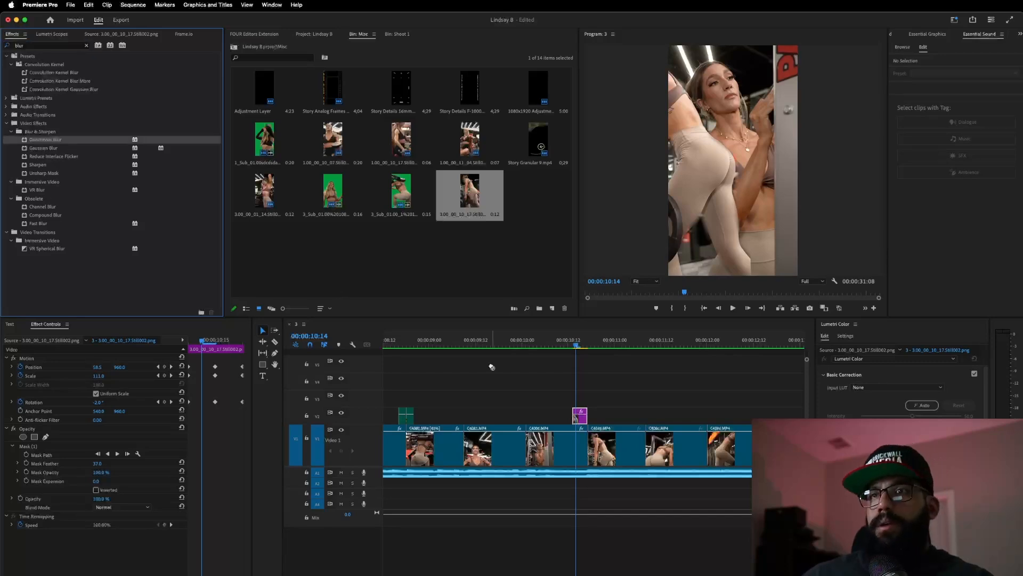
pyautogui.moveTo(556, 400); pyautogui.dragTo(580, 415)
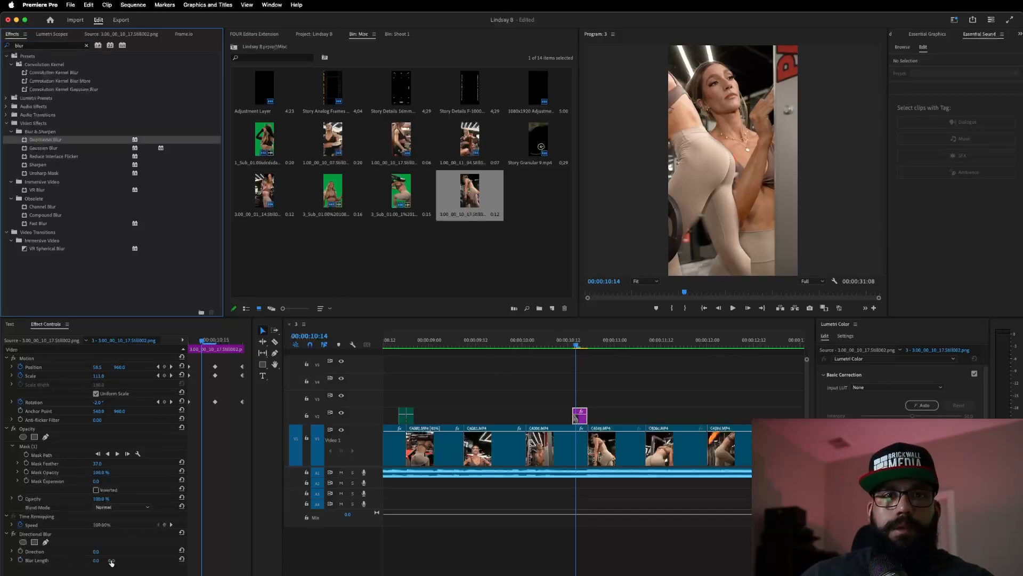
pyautogui.click(92, 561)
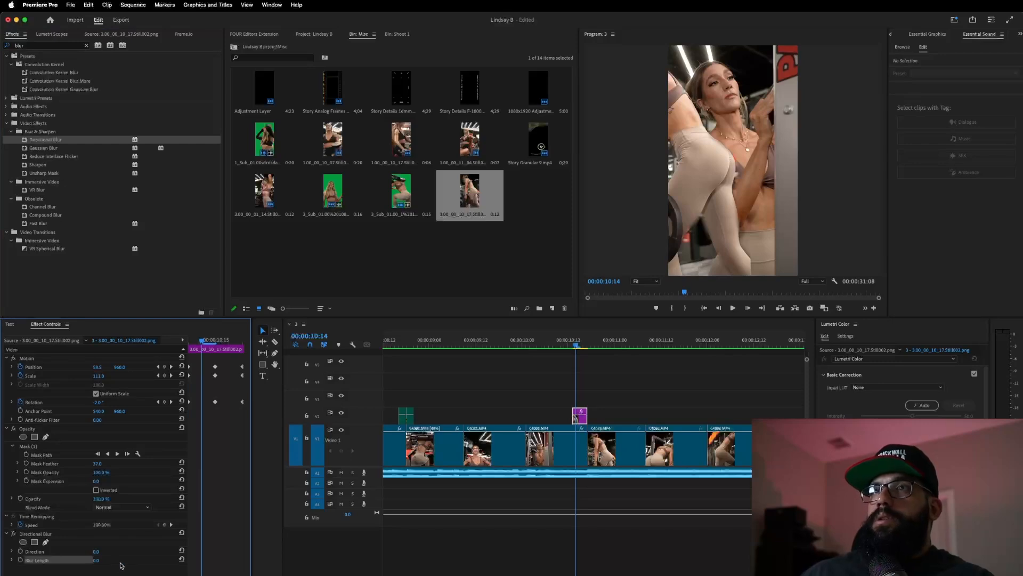
pyautogui.moveTo(100, 561); pyautogui.dragTo(126, 551)
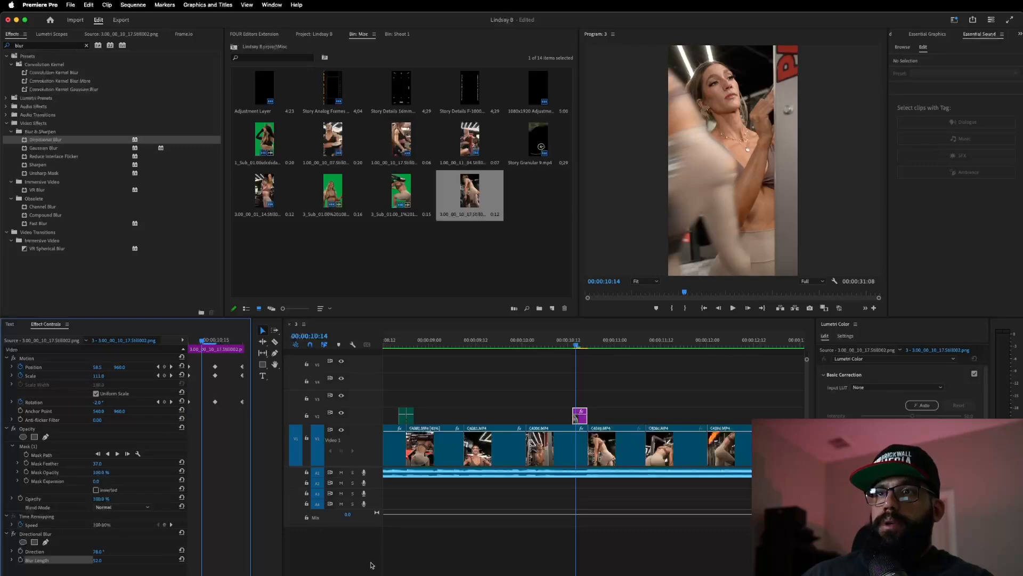
pyautogui.click(550, 345)
# - Preview the blurred transition, then export the frame at the 00:00:11:08 cut as a still
pyautogui.press('space')
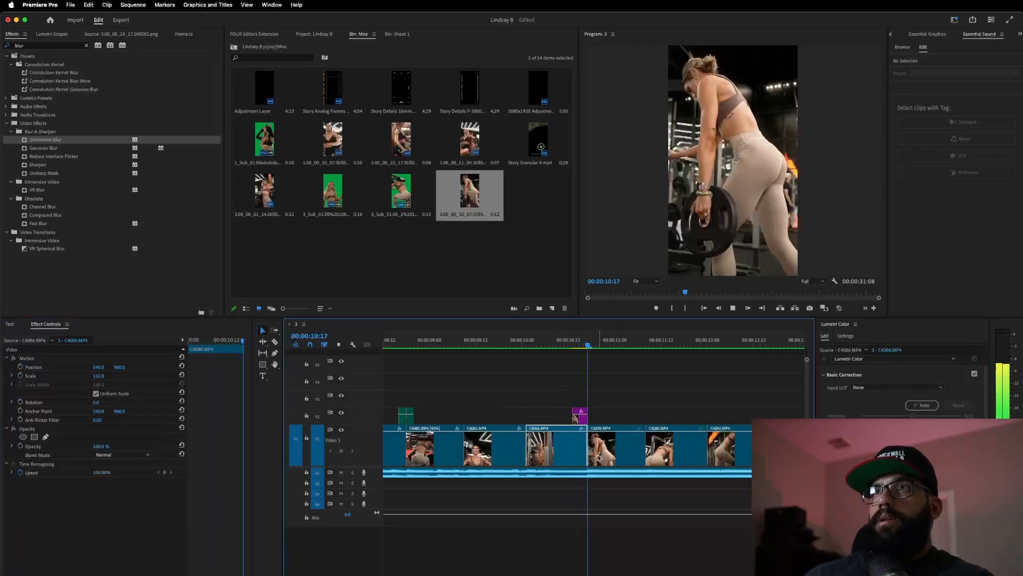
pyautogui.press('space')
pyautogui.click(495, 343)
pyautogui.press('space')
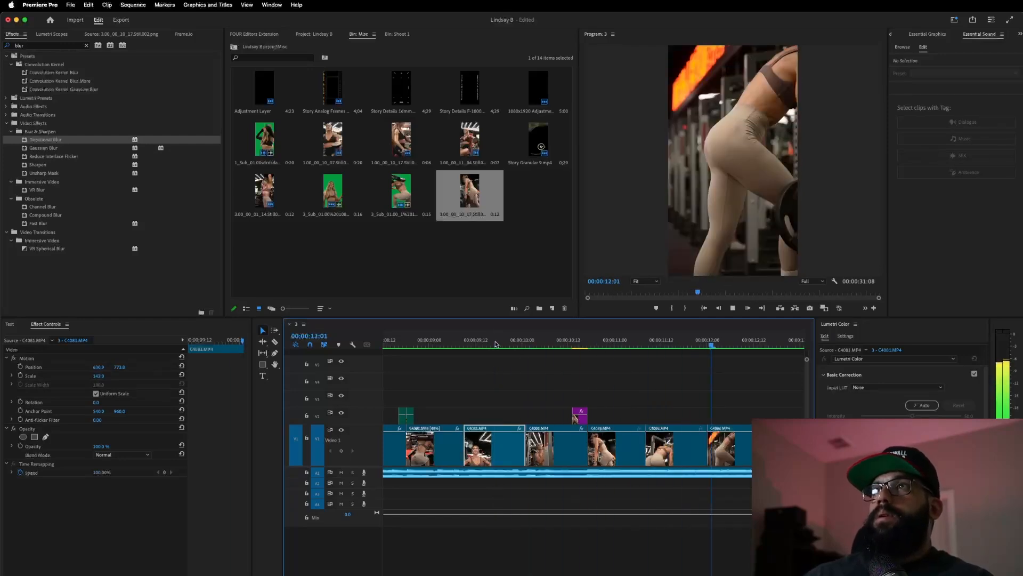
pyautogui.press('space')
pyautogui.click(634, 346)
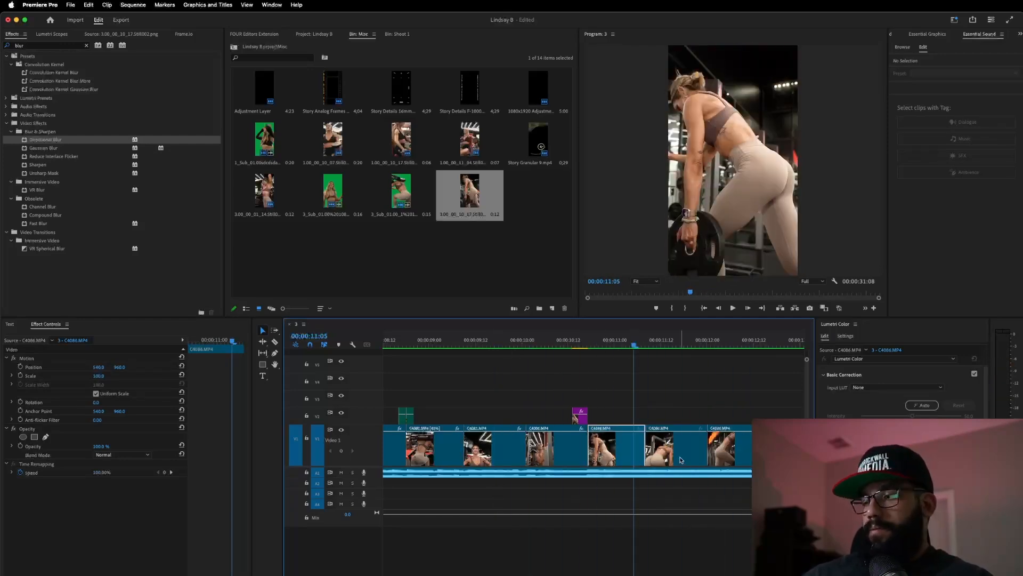
pyautogui.press('Down')
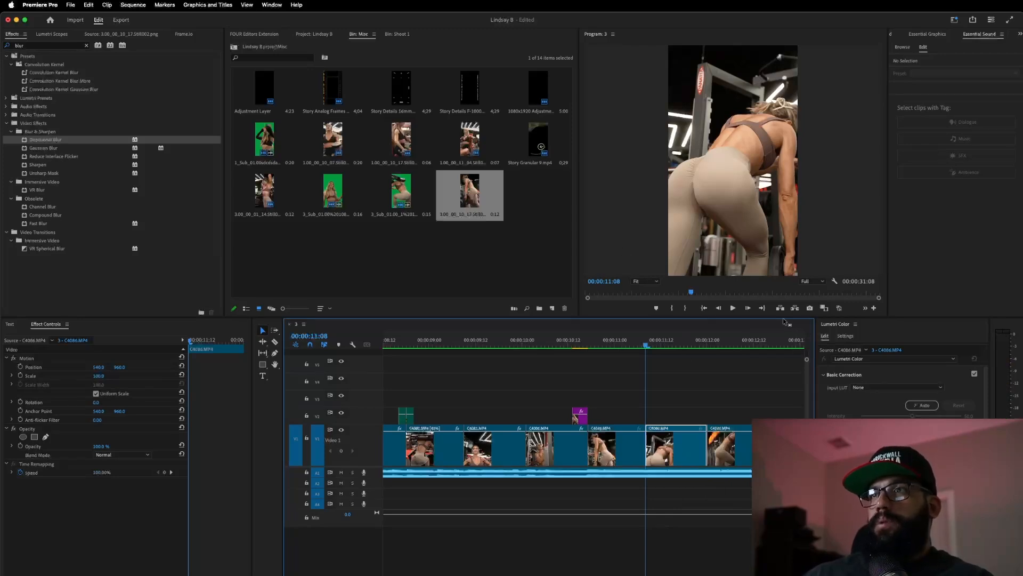
pyautogui.click(809, 309)
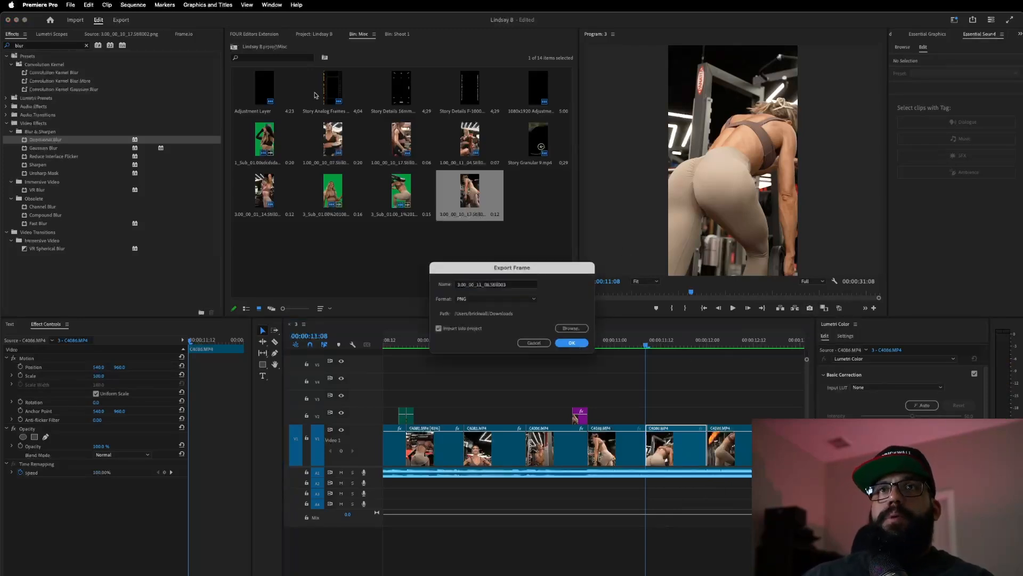
pyautogui.click(571, 343)
# - Open the new still from the Misc bin and give it a six-frame out point
pyautogui.click(312, 33)
pyautogui.click(470, 88)
pyautogui.doubleClick(469, 88)
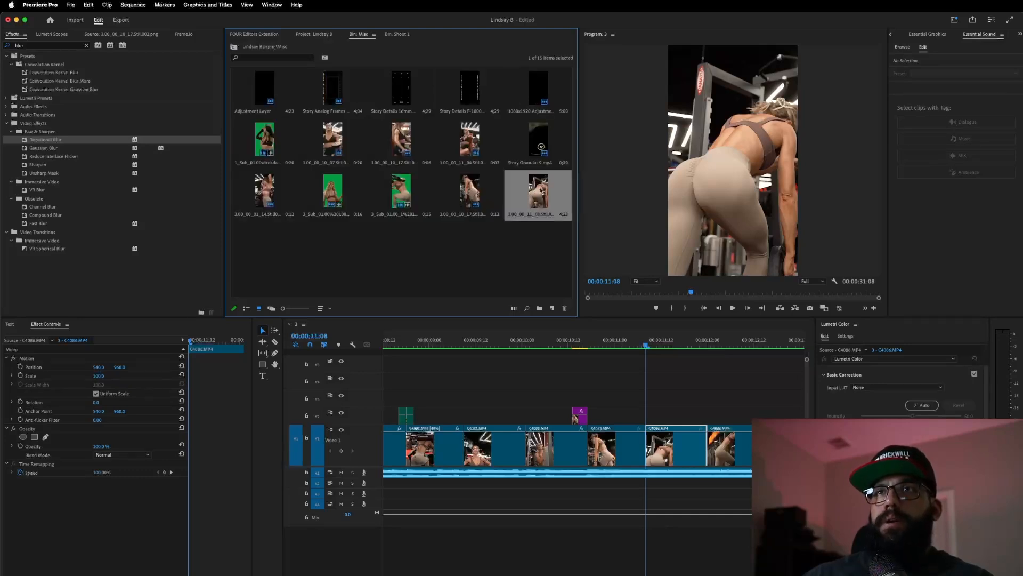
pyautogui.doubleClick(543, 191)
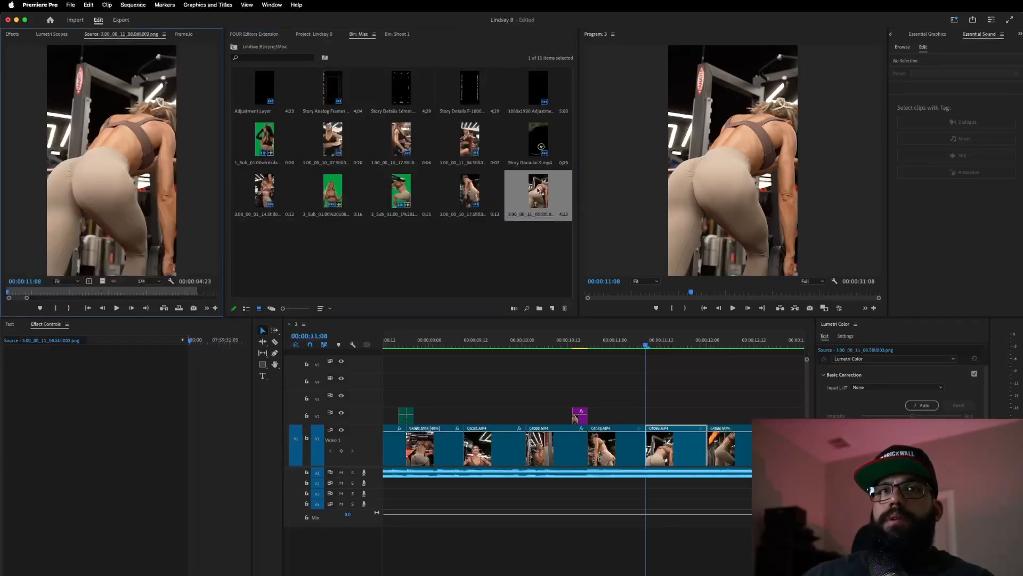
pyautogui.moveTo(543, 193)
pyautogui.mouseDown()
pyautogui.moveTo(659, 376)
pyautogui.moveTo(461, 362)
pyautogui.moveTo(552, 379)
pyautogui.moveTo(587, 362)
pyautogui.moveTo(548, 363)
pyautogui.moveTo(581, 395)
pyautogui.moveTo(557, 377)
pyautogui.moveTo(542, 207)
pyautogui.mouseUp()
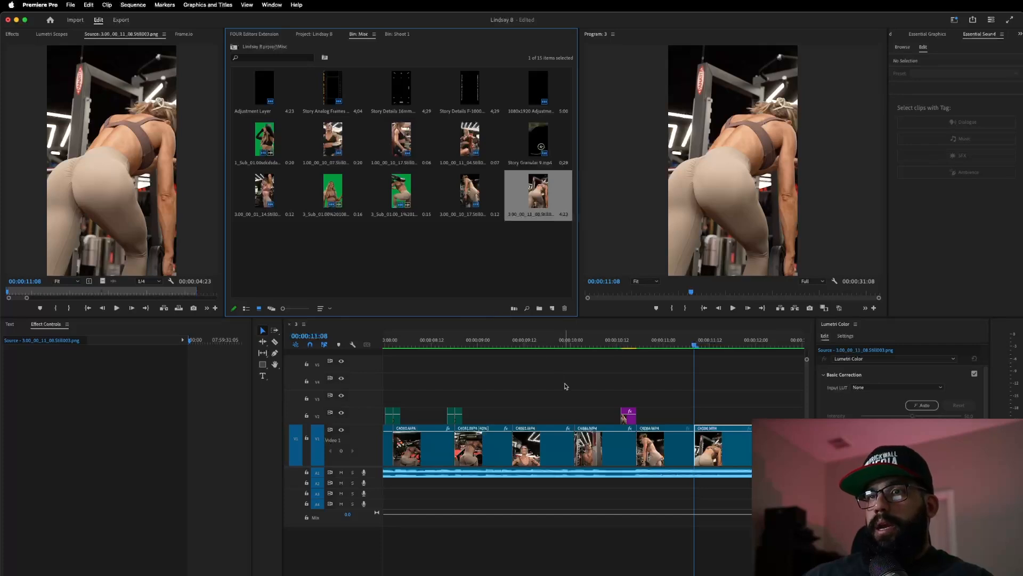
pyautogui.scroll(-5, 566, 383)
pyautogui.scroll(4, 580, 381)
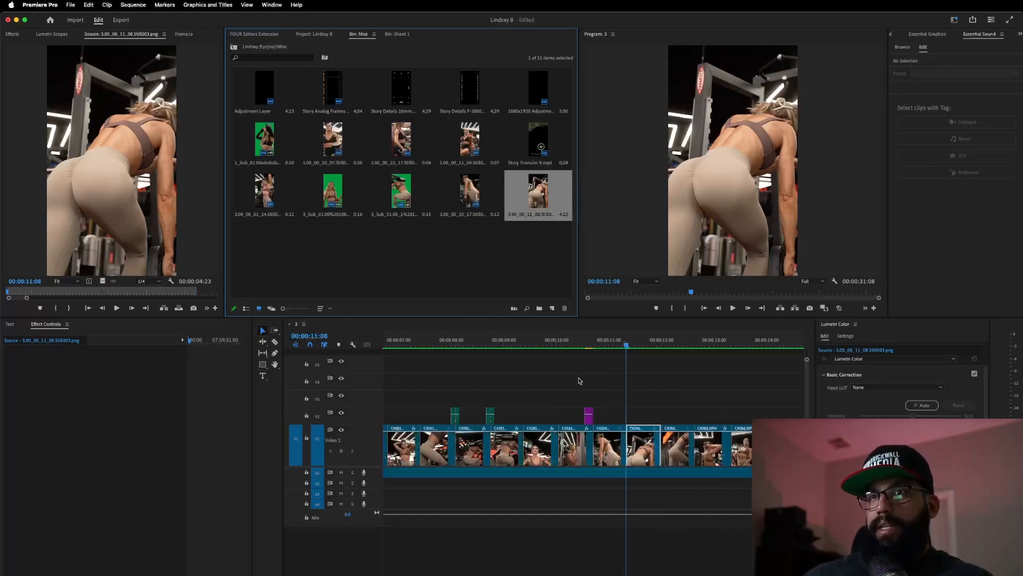
pyautogui.click(16, 292)
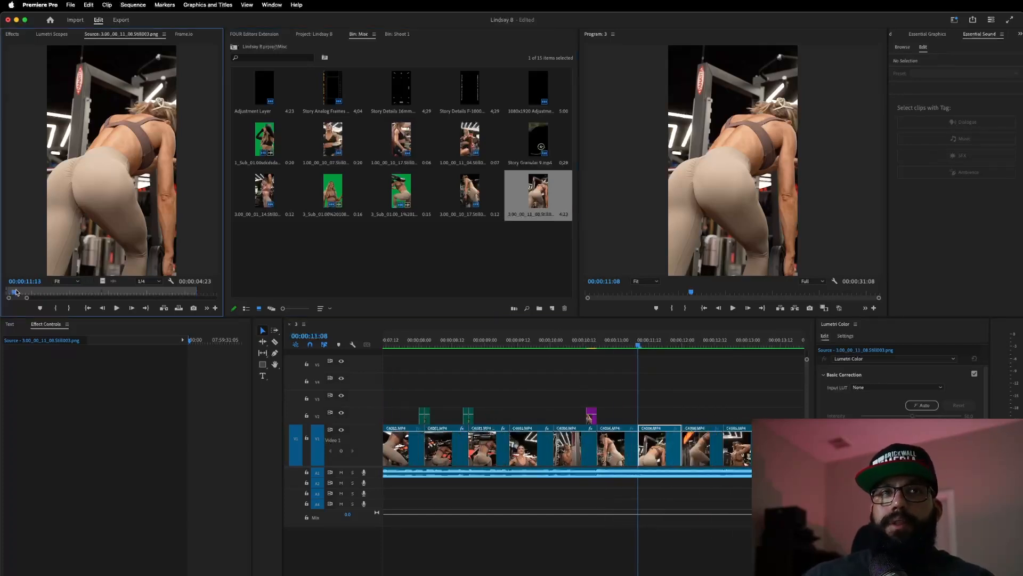
pyautogui.press('o')
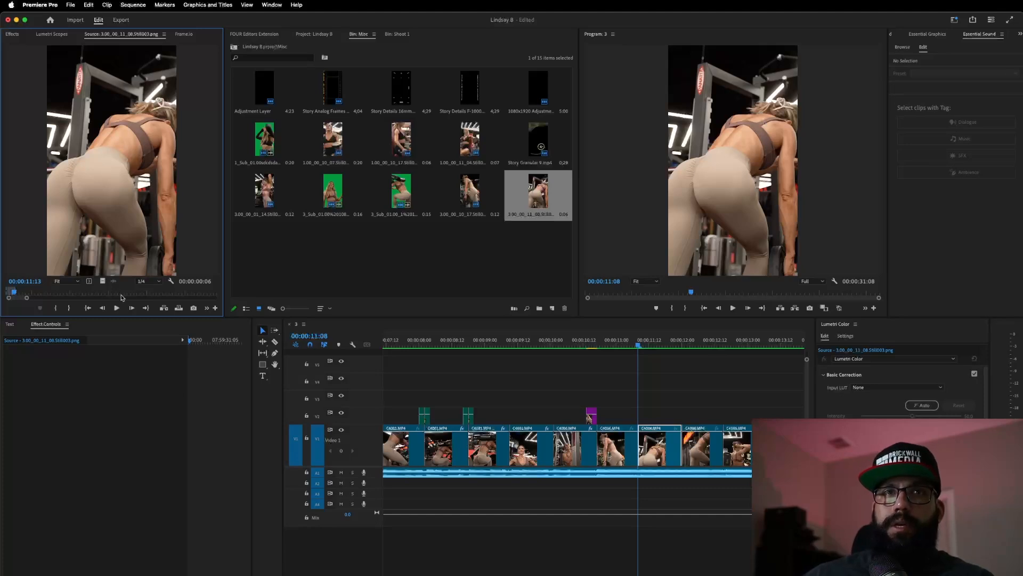
# - Place the still on V2 at the cut and trim its start to the playhead
pyautogui.moveTo(453, 382); pyautogui.dragTo(632, 416)
pyautogui.press('Left')
pyautogui.press('Left')
pyautogui.press('Left')
pyautogui.press('Left')
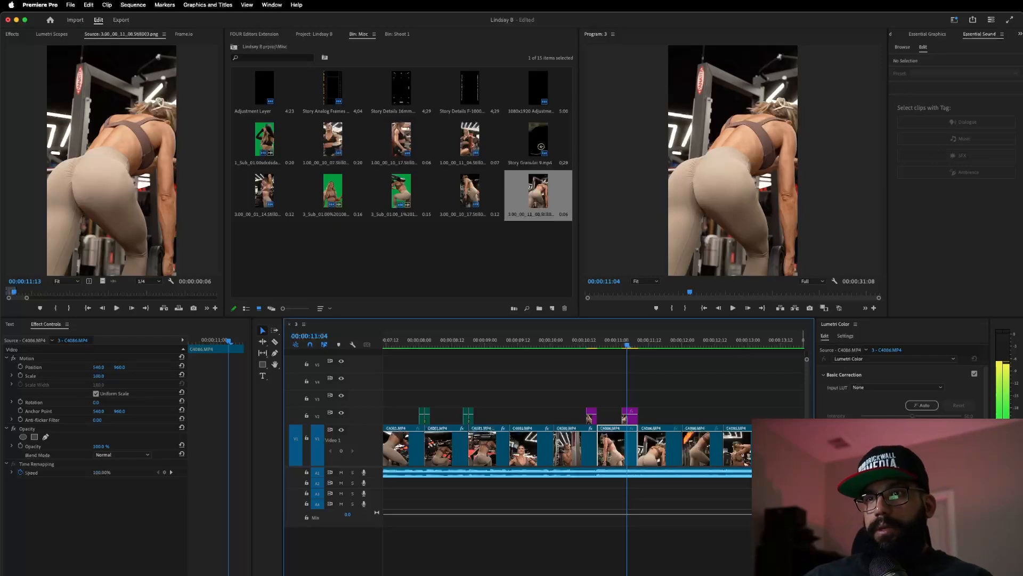
pyautogui.press('=')
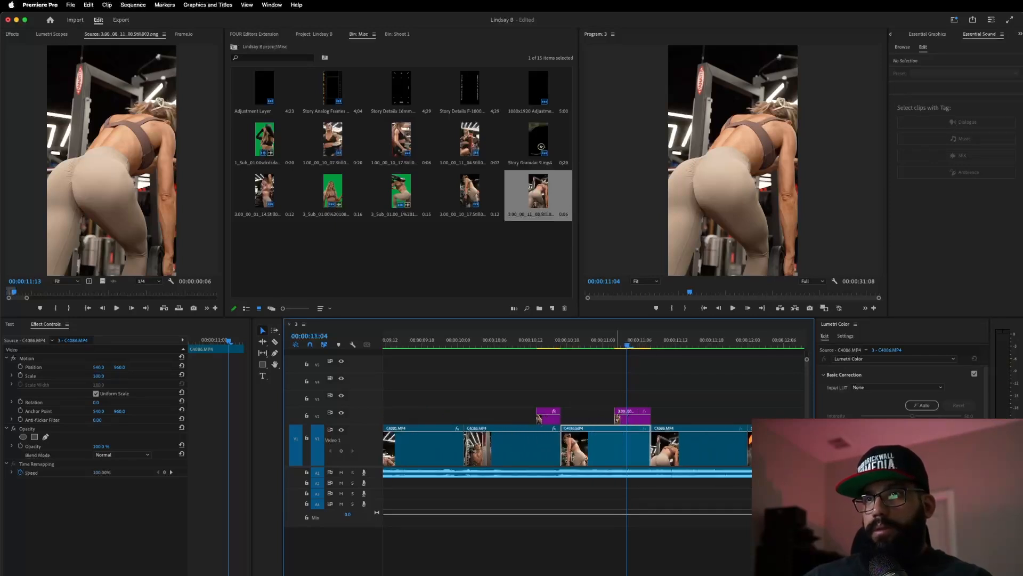
pyautogui.moveTo(618, 419); pyautogui.dragTo(627, 419)
pyautogui.click(640, 420)
pyautogui.press('Right')
pyautogui.press('Right')
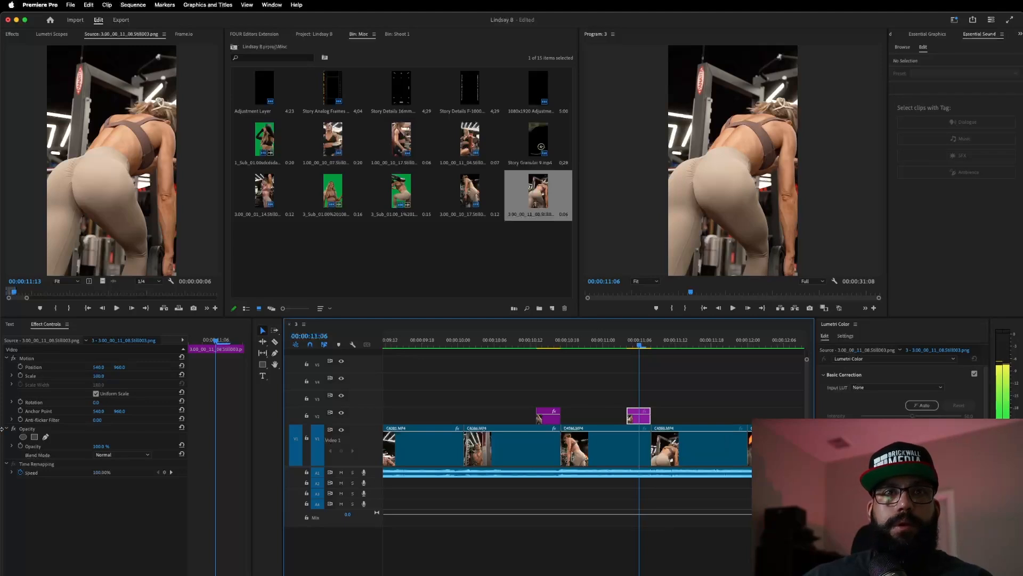
# - Start a pen mask on the still, tracing her back, shoulder and outer arm
pyautogui.click(46, 436)
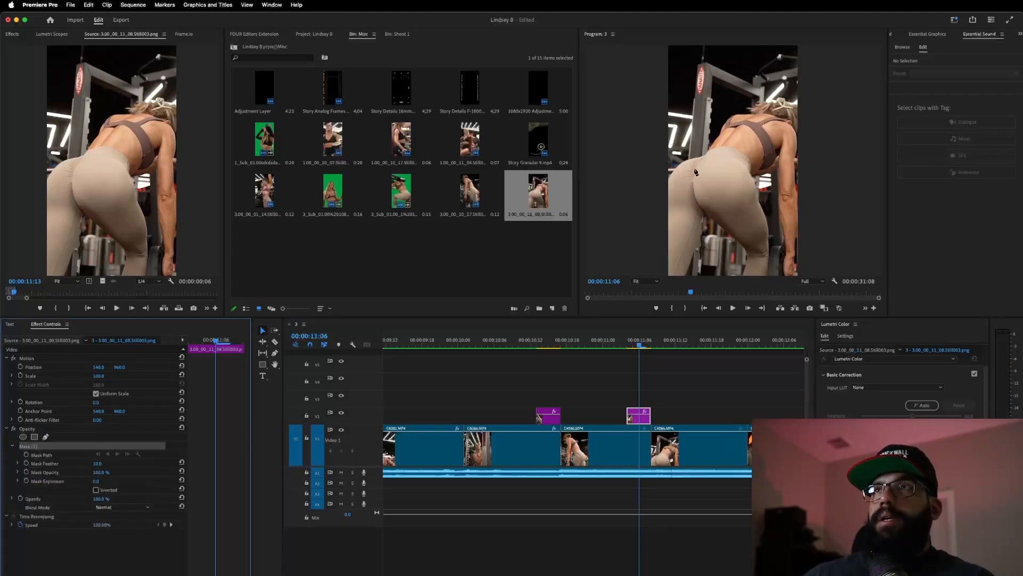
pyautogui.click(706, 153)
pyautogui.click(714, 137)
pyautogui.click(727, 121)
pyautogui.click(749, 110)
pyautogui.click(764, 101)
pyautogui.click(782, 102)
pyautogui.click(798, 111)
pyautogui.click(795, 129)
pyautogui.click(796, 157)
pyautogui.click(796, 177)
pyautogui.click(799, 217)
pyautogui.click(795, 248)
pyautogui.click(796, 274)
# - Trace the mask up the inner arm and around her legs, closing it at the left edge
pyautogui.click(785, 274)
pyautogui.click(782, 235)
pyautogui.click(782, 196)
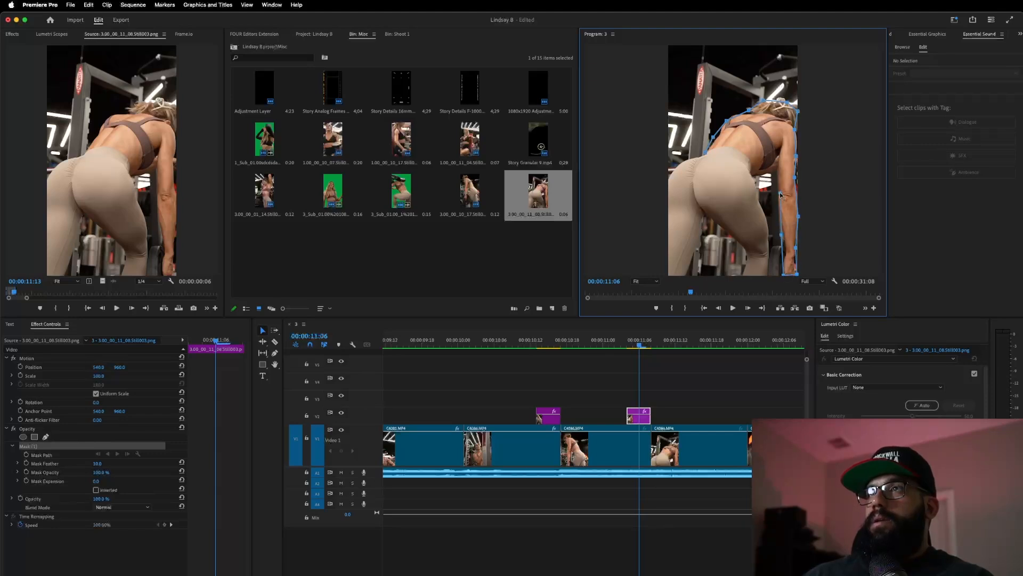
pyautogui.click(777, 166)
pyautogui.click(756, 173)
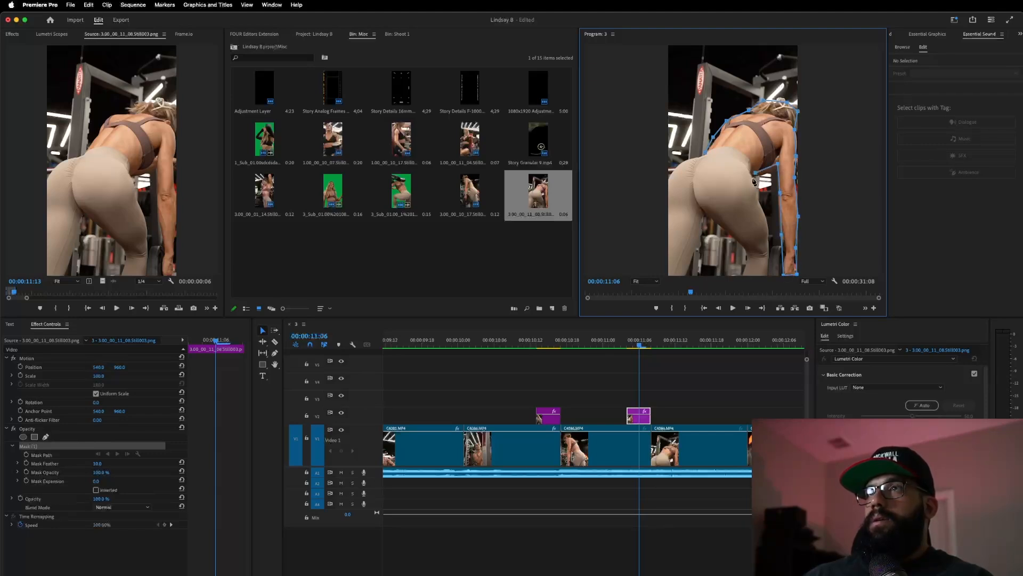
pyautogui.click(761, 203)
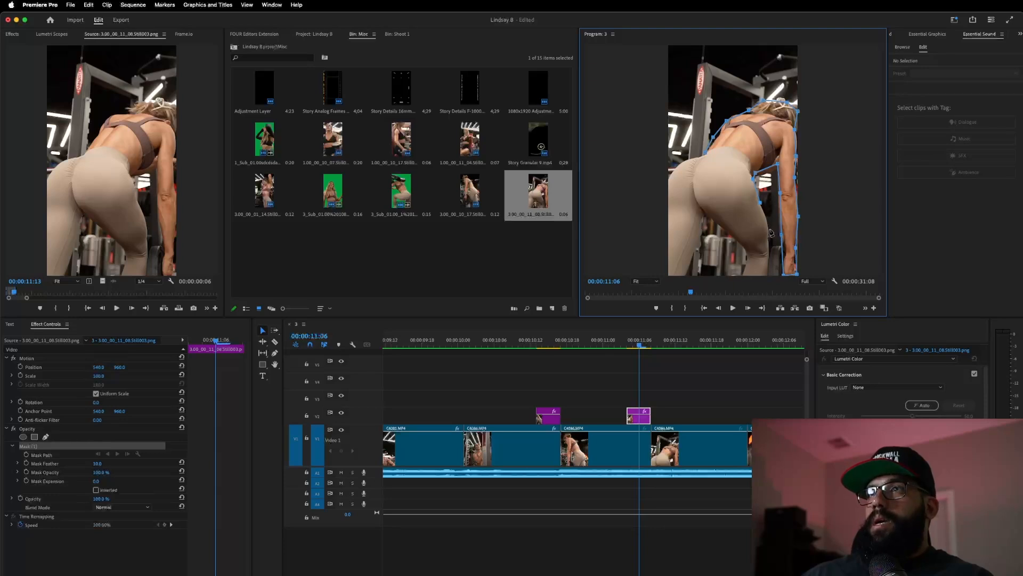
pyautogui.click(768, 266)
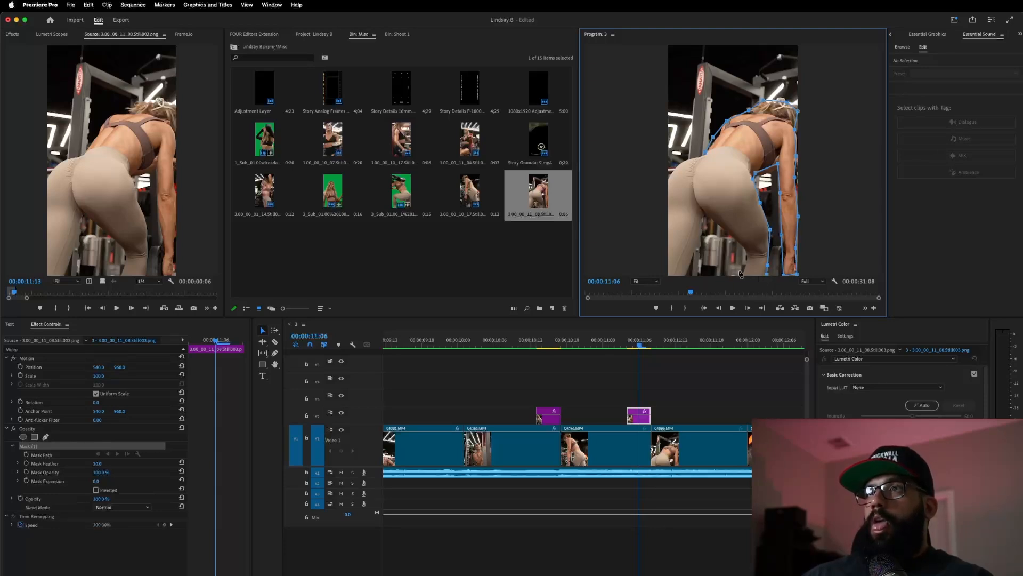
pyautogui.click(727, 232)
pyautogui.click(707, 215)
pyautogui.click(701, 223)
pyautogui.click(694, 254)
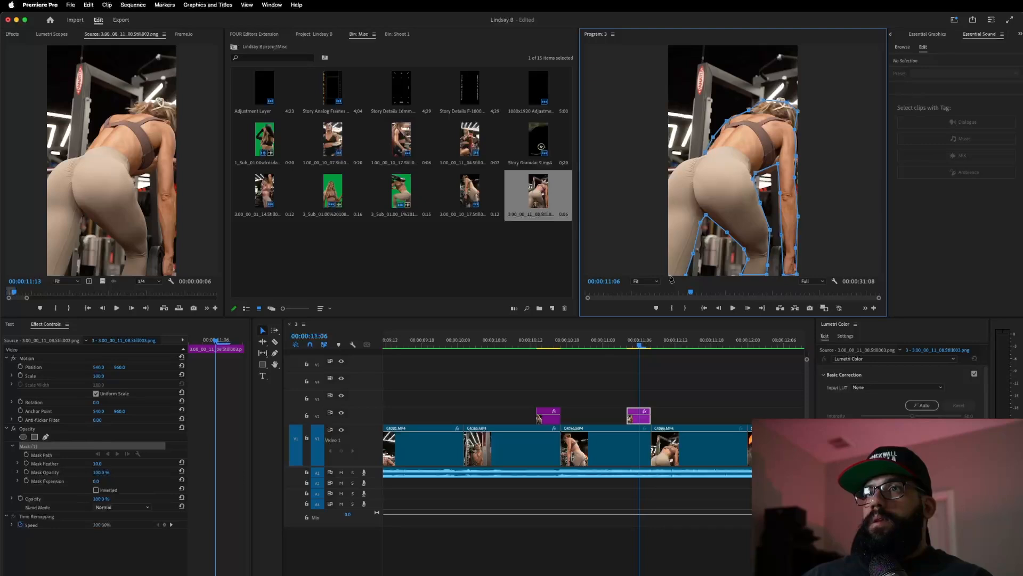
pyautogui.click(668, 181)
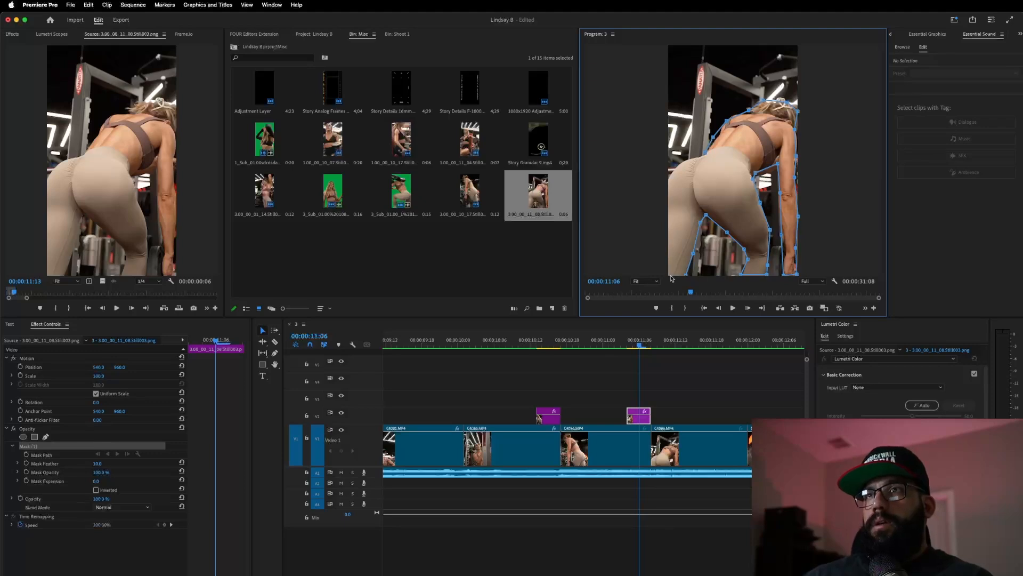
pyautogui.click(668, 181)
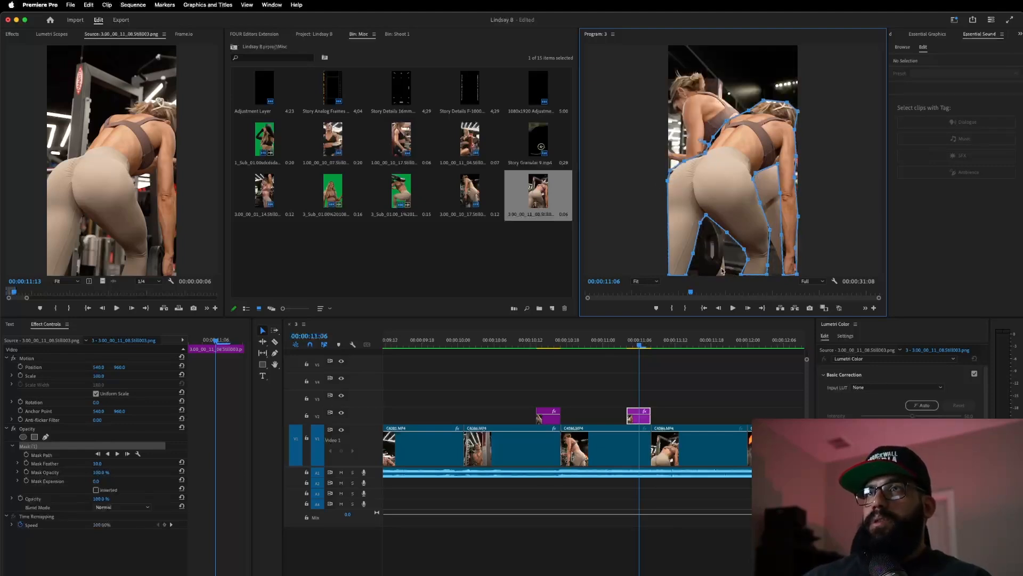
# - Enable Position, Scale and Rotation keyframes on the second still and select them
pyautogui.click(643, 419)
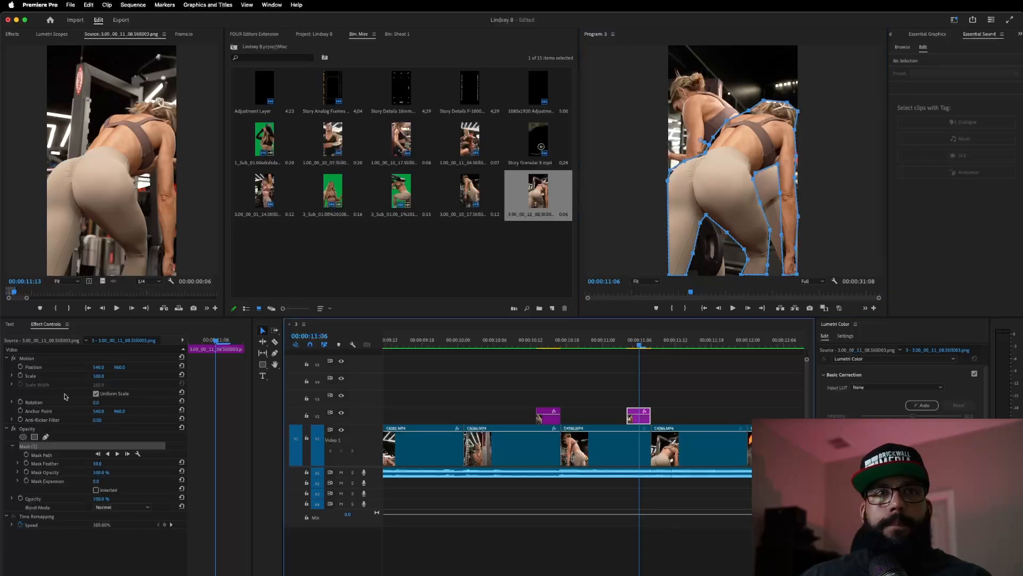
pyautogui.click(20, 367)
pyautogui.click(21, 375)
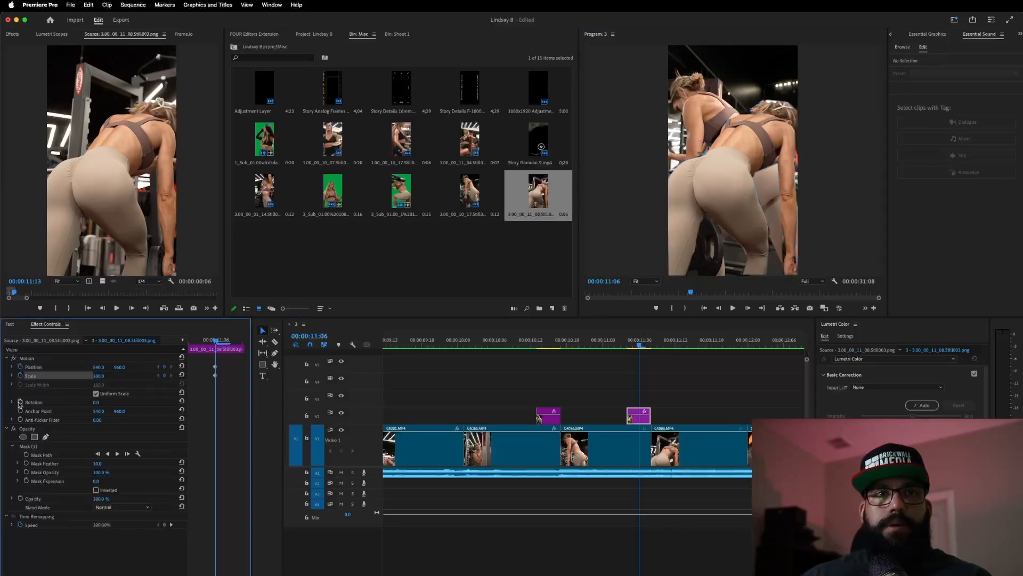
pyautogui.click(20, 402)
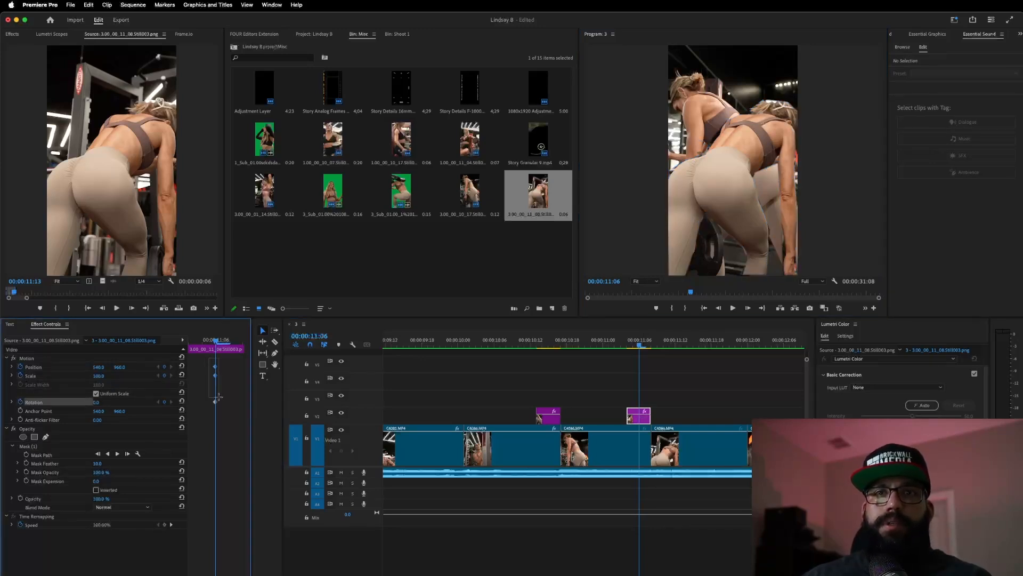
pyautogui.moveTo(207, 361); pyautogui.dragTo(224, 410)
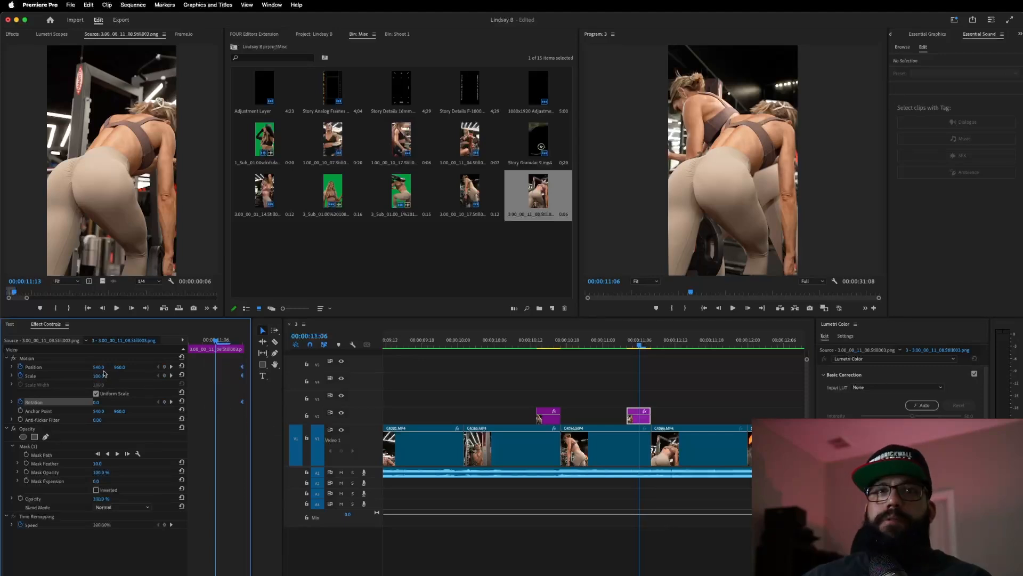
# - Shift the overlay slightly left, scale it to 123, and set mask feather to 33
pyautogui.moveTo(98, 367); pyautogui.dragTo(11, 367)
pyautogui.moveTo(99, 375); pyautogui.dragTo(111, 376)
pyautogui.moveTo(99, 459); pyautogui.dragTo(105, 464)
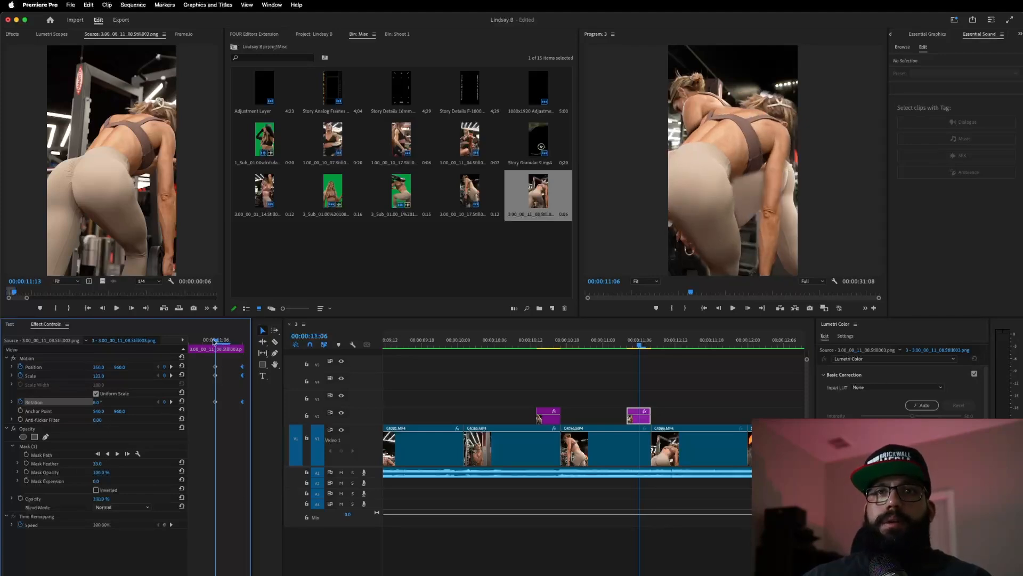
# - At the overlay's first frame, set Position X far right to about 1760
pyautogui.moveTo(216, 341); pyautogui.dragTo(174, 363)
pyautogui.moveTo(99, 367); pyautogui.dragTo(188, 367)
pyautogui.click(182, 366)
pyautogui.click(182, 375)
pyautogui.moveTo(98, 366); pyautogui.dragTo(165, 366)
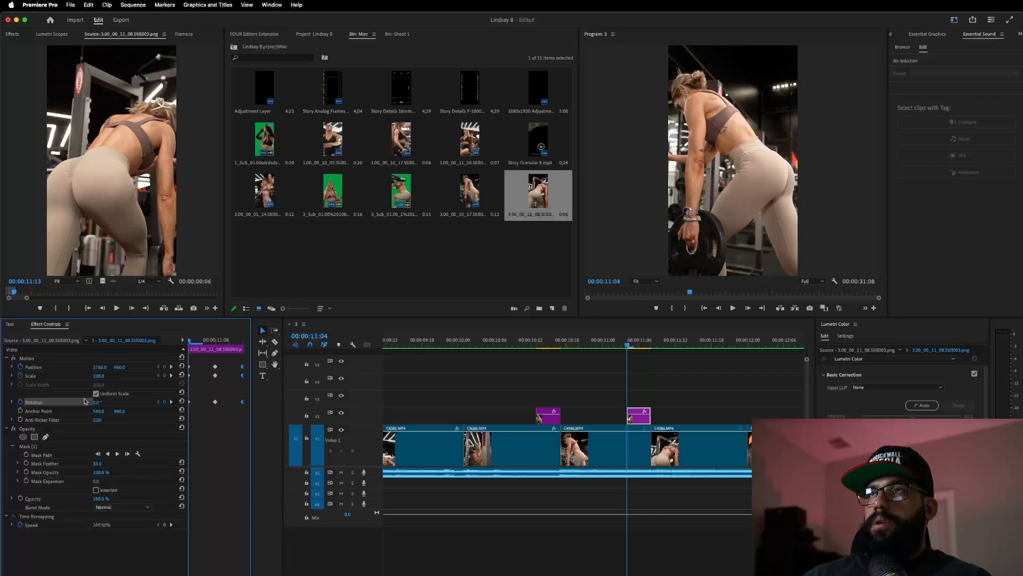
# - Preview the overlay's slide-in transition twice
pyautogui.click(593, 341)
pyautogui.press('space')
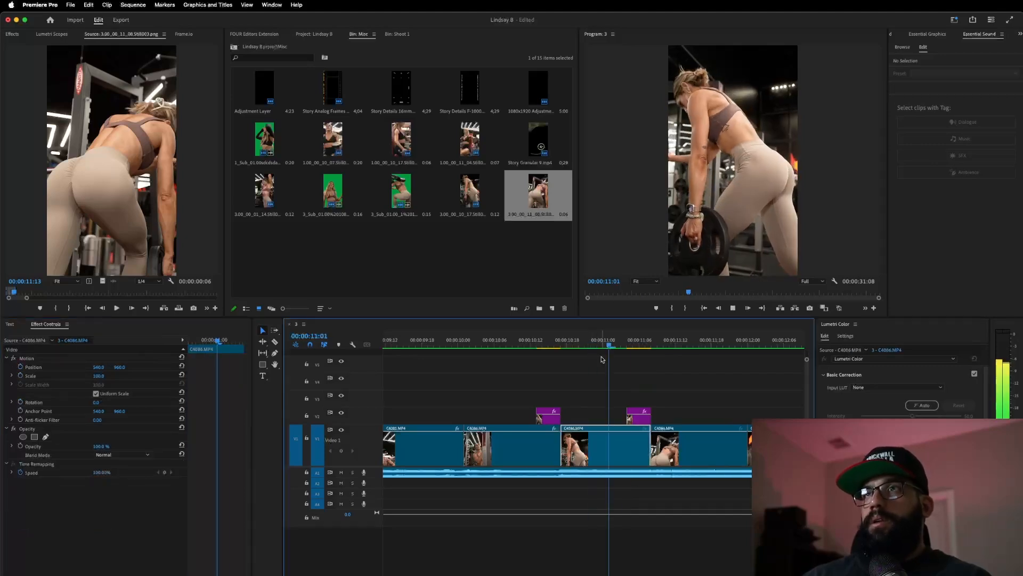
pyautogui.press('space')
pyautogui.click(508, 340)
pyautogui.press('space')
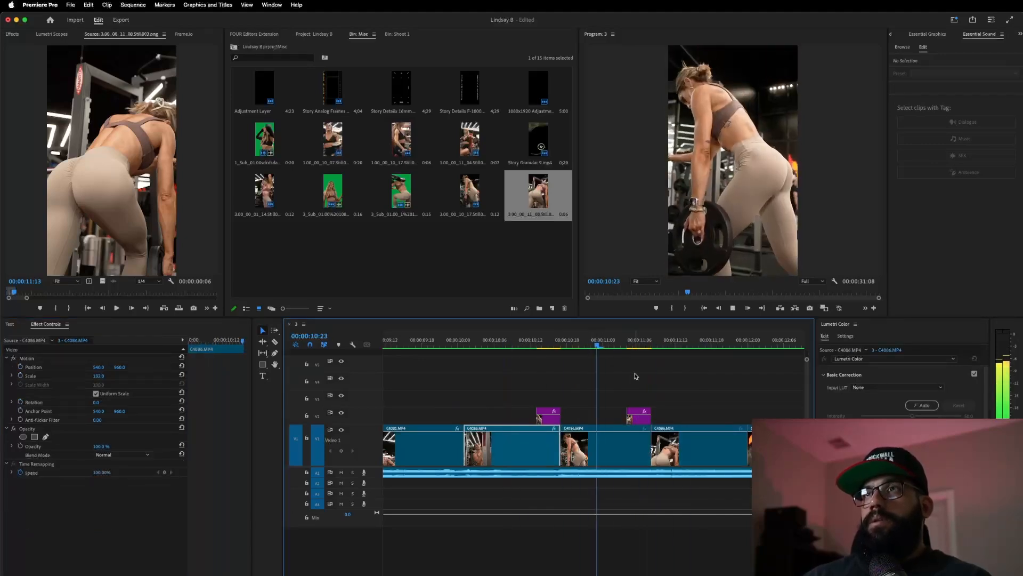
pyautogui.press('space')
pyautogui.click(633, 340)
# - Apply Directional Blur to the V2 overlay and raise Blur Length to 72
pyautogui.click(639, 416)
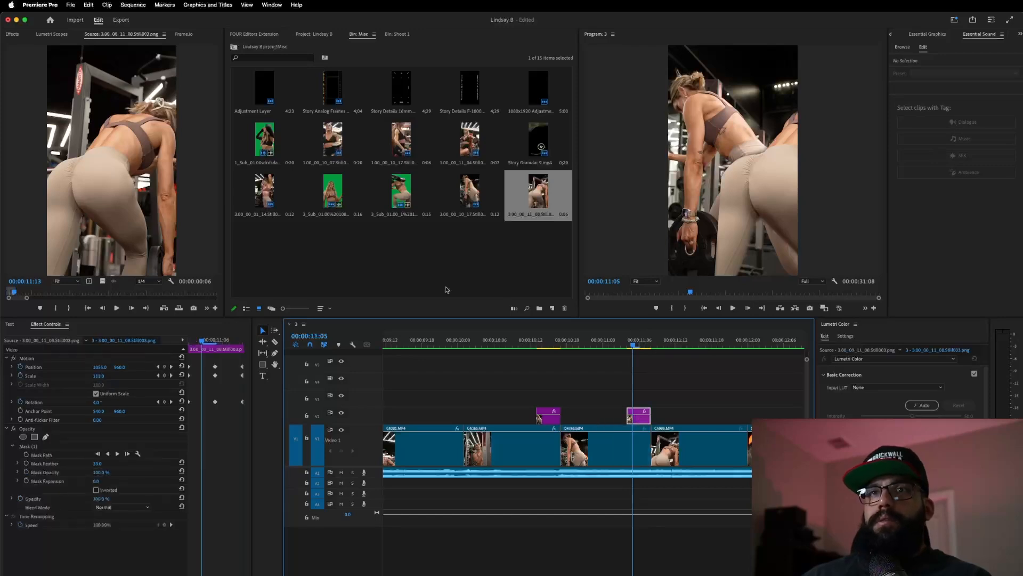
pyautogui.click(11, 33)
pyautogui.moveTo(42, 140); pyautogui.dragTo(641, 417)
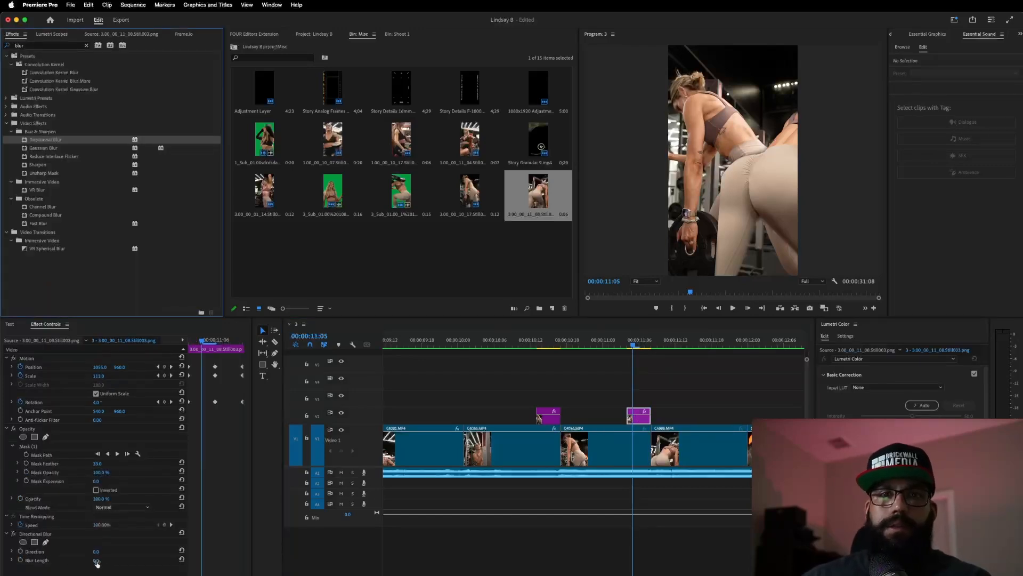
pyautogui.moveTo(96, 559); pyautogui.dragTo(121, 559)
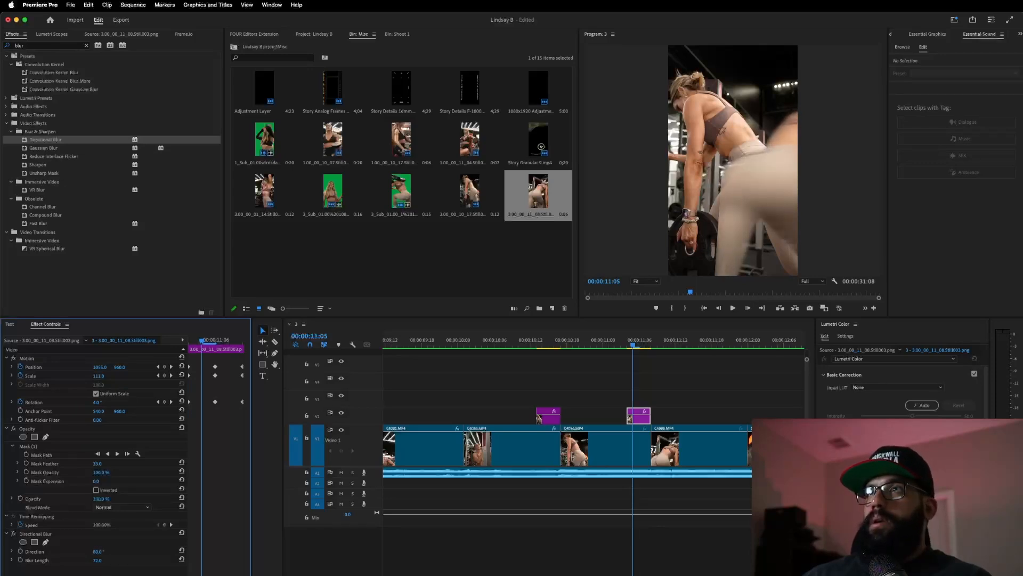
# - Play back the blurred transition, then move to 00:00:12:00
pyautogui.click(491, 340)
pyautogui.press('space')
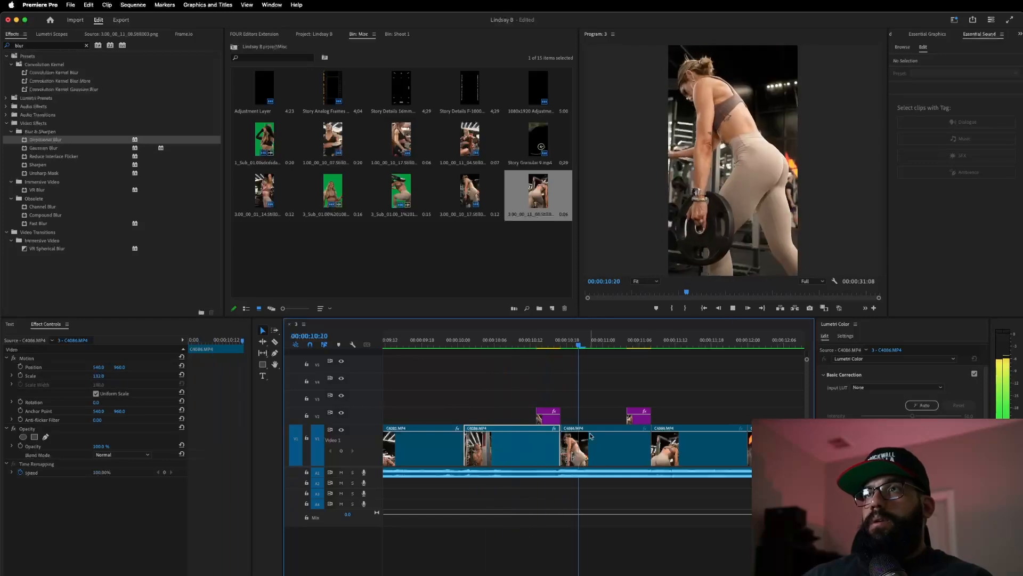
pyautogui.press('space')
pyautogui.click(496, 342)
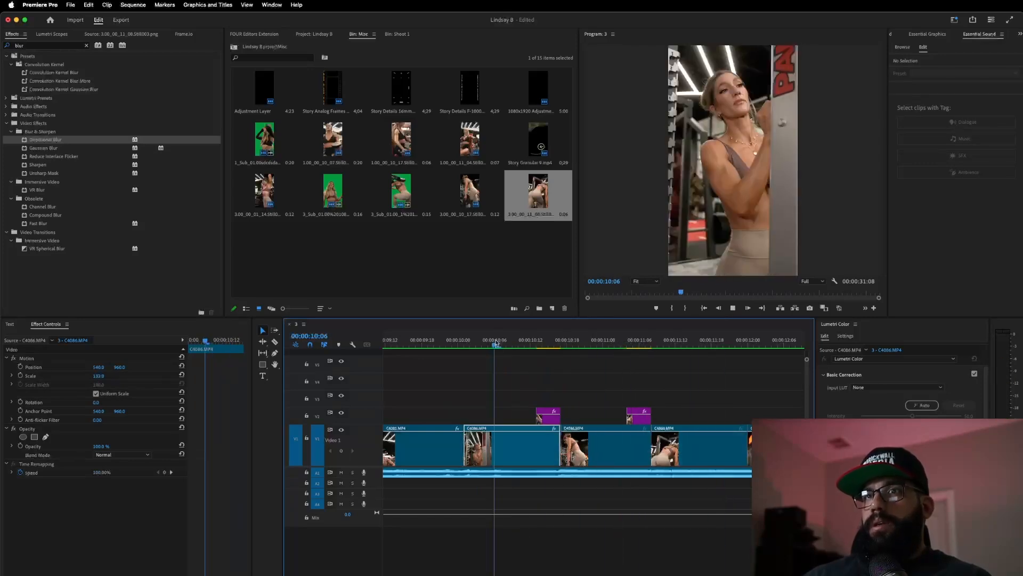
pyautogui.press('space')
pyautogui.press('space')
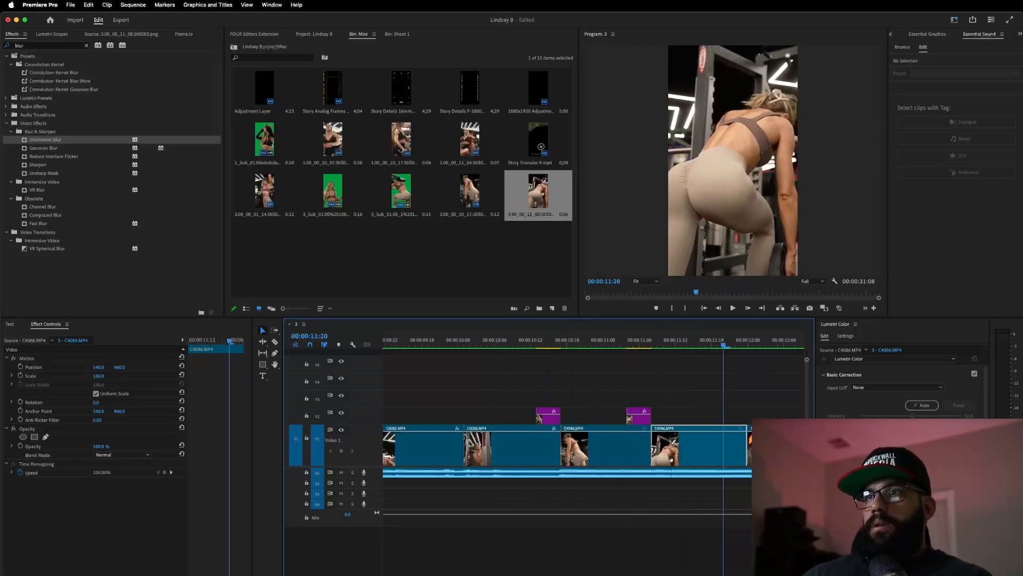
pyautogui.click(746, 341)
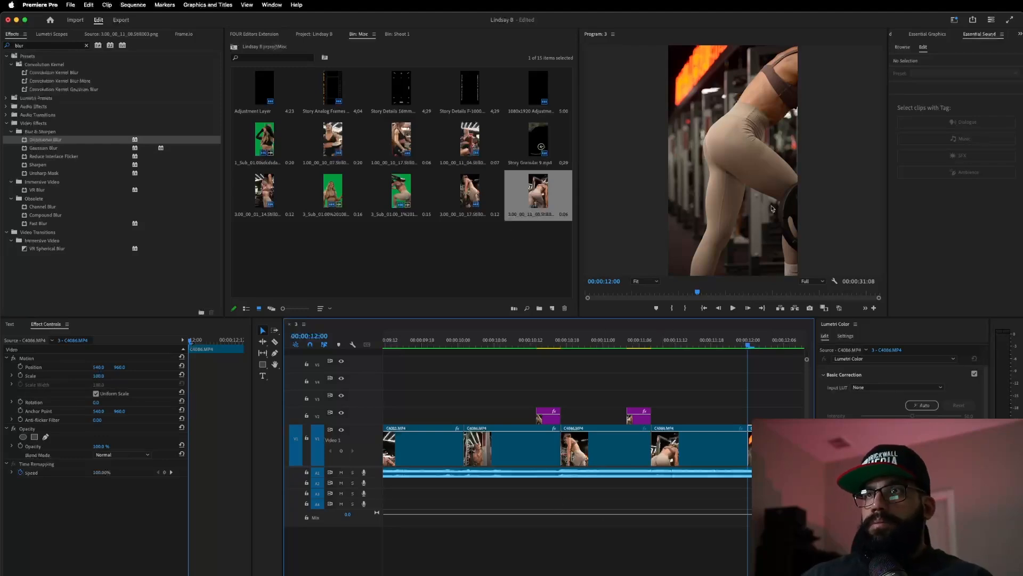
# - Export the 00:00:12:00 frame as a still and open the Misc bin
pyautogui.click(810, 308)
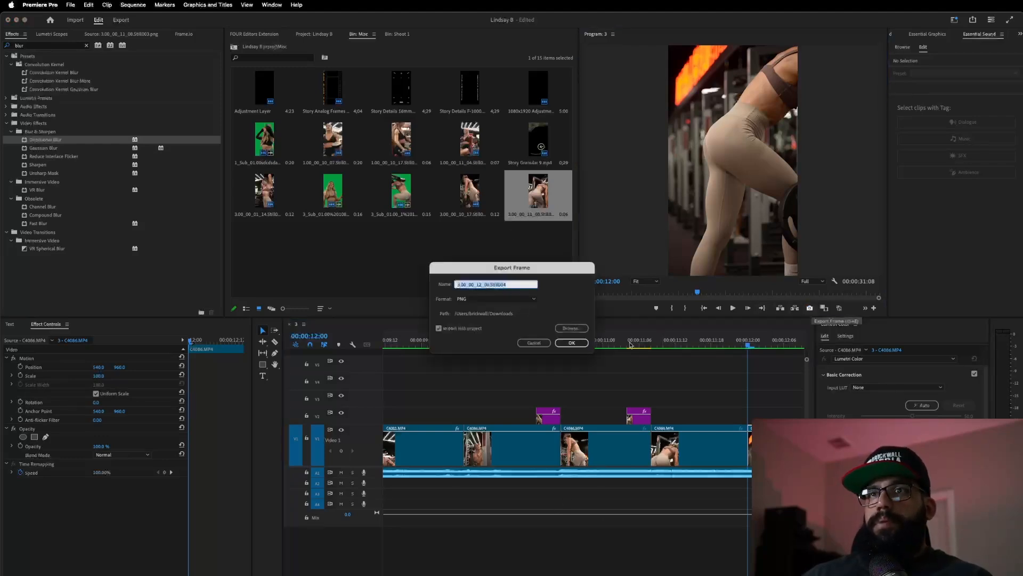
pyautogui.click(572, 343)
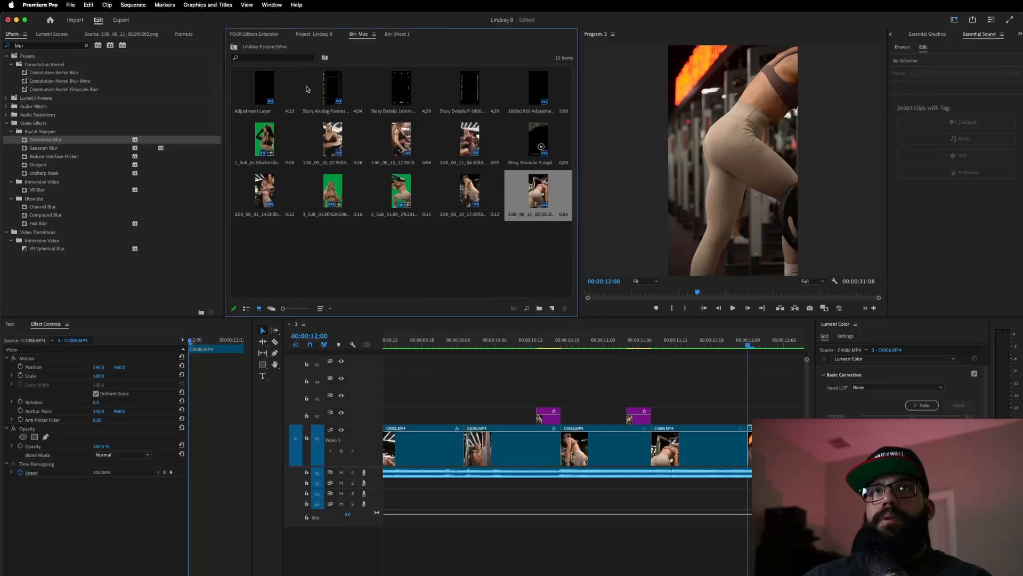
pyautogui.click(300, 34)
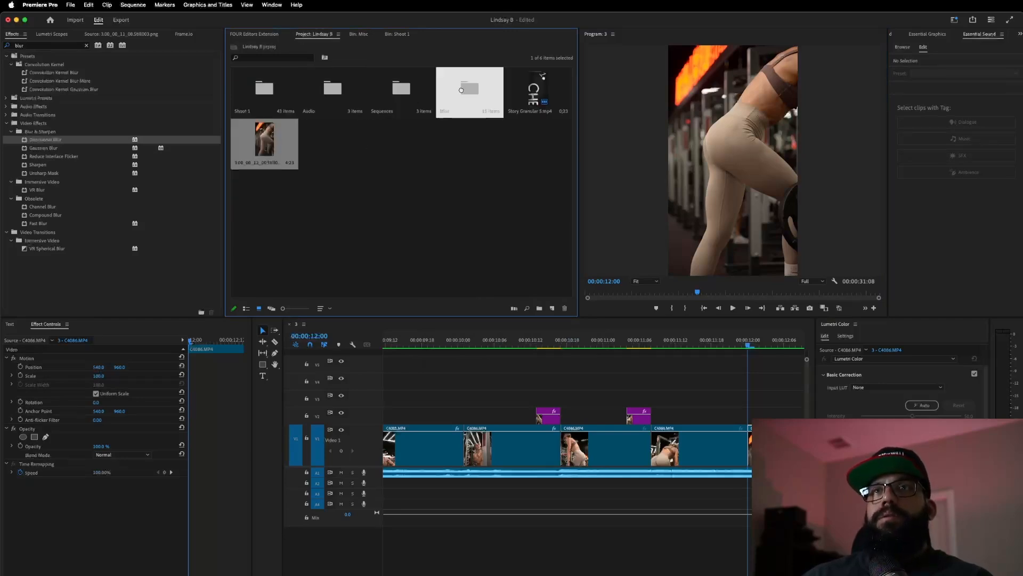
pyautogui.click(464, 91)
pyautogui.doubleClick(464, 91)
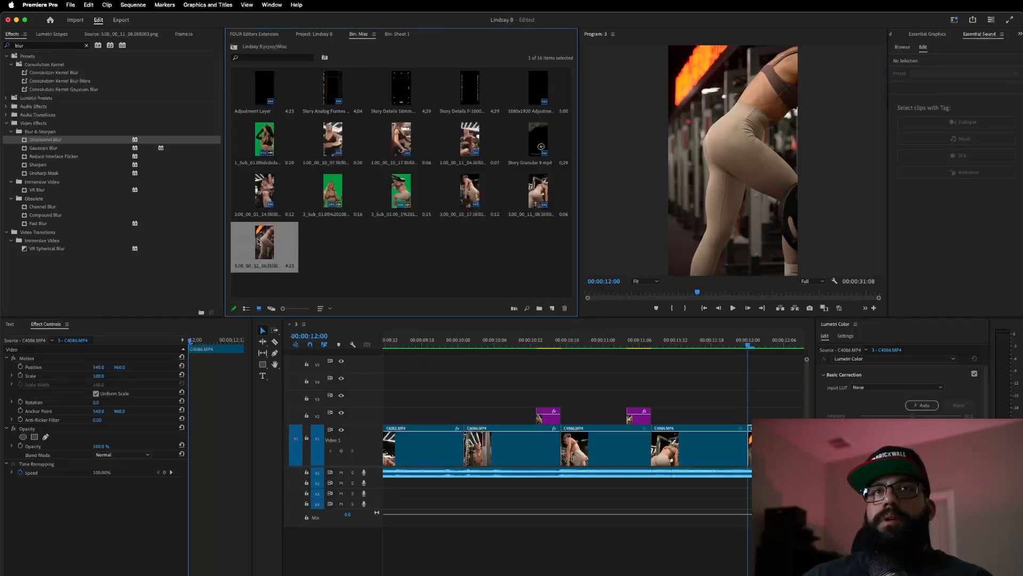
# - Place the new still on V2 near 00:00:11:14 and step back to 00:00:11:20
pyautogui.doubleClick(259, 242)
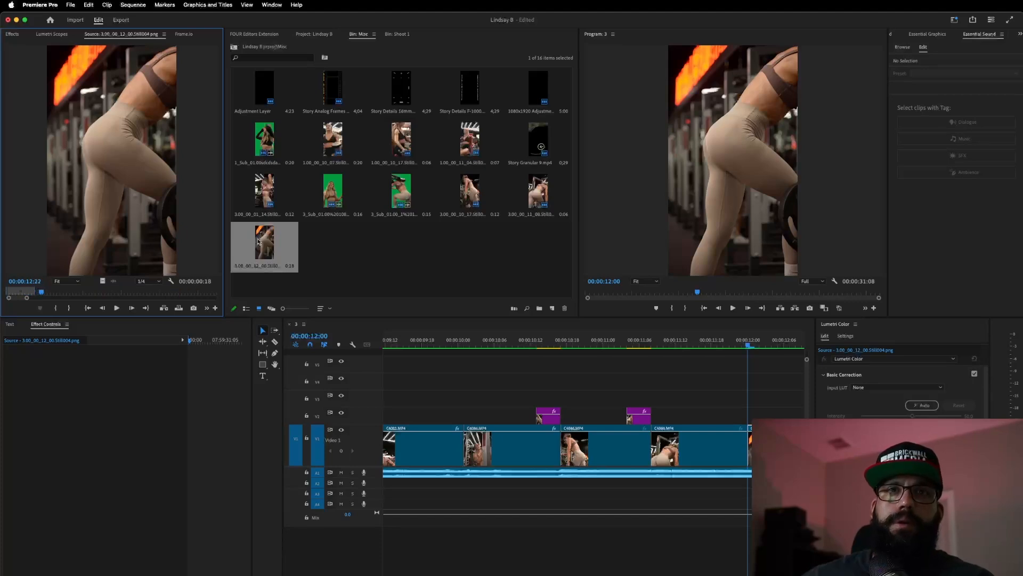
pyautogui.moveTo(103, 281); pyautogui.dragTo(690, 412)
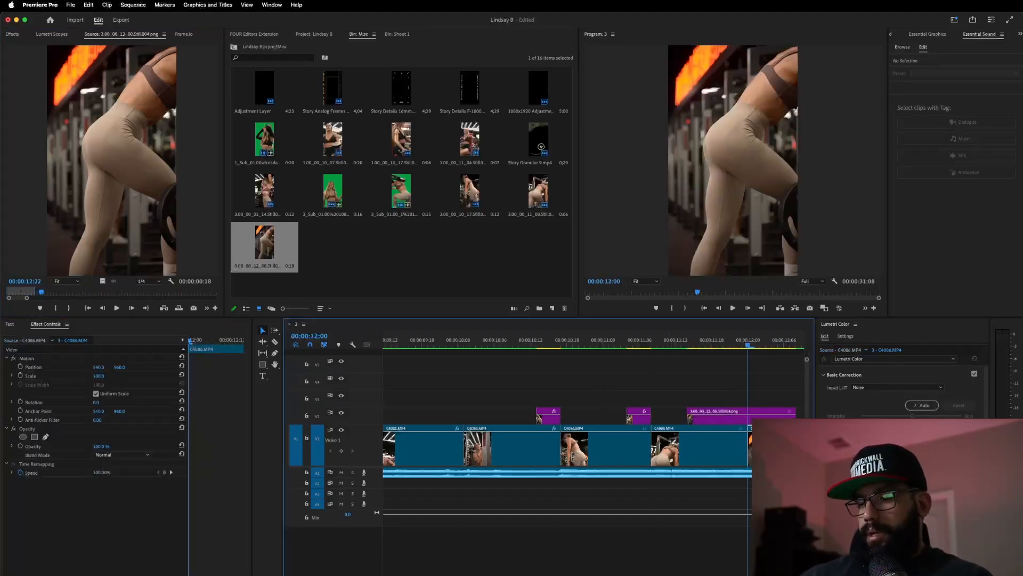
pyautogui.press('Left')
pyautogui.press('Left')
pyautogui.press('Left')
pyautogui.press('Left')
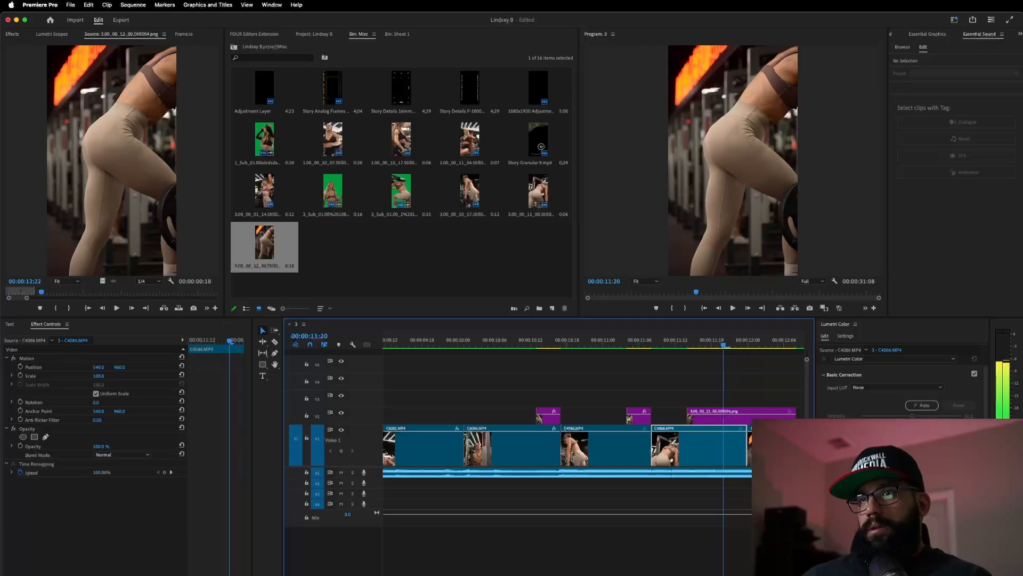
# - Trim the third still to a few frames ending at 00:00:12:00 and select it
pyautogui.moveTo(689, 418); pyautogui.dragTo(725, 418)
pyautogui.moveTo(797, 416); pyautogui.dragTo(745, 452)
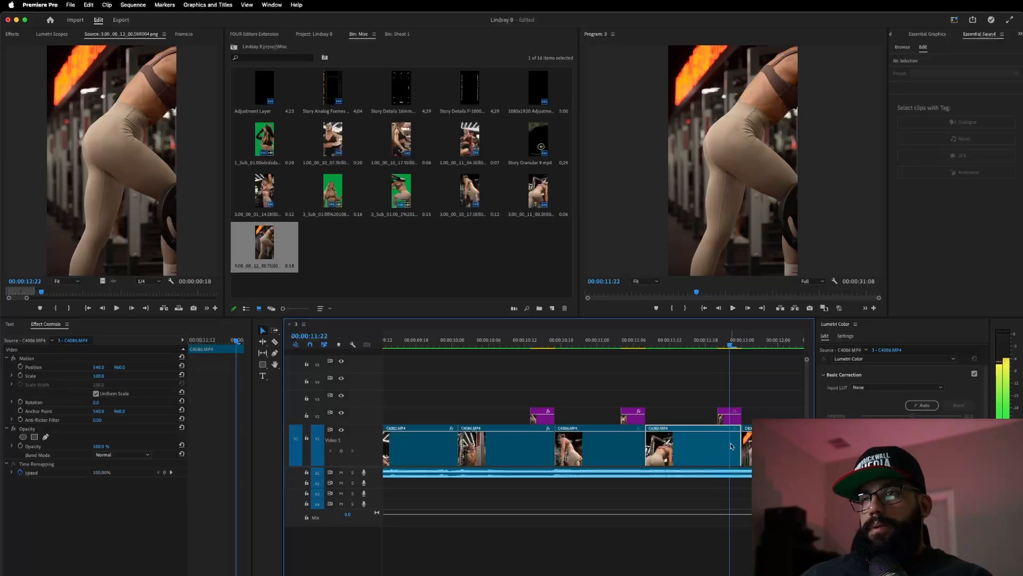
pyautogui.click(729, 415)
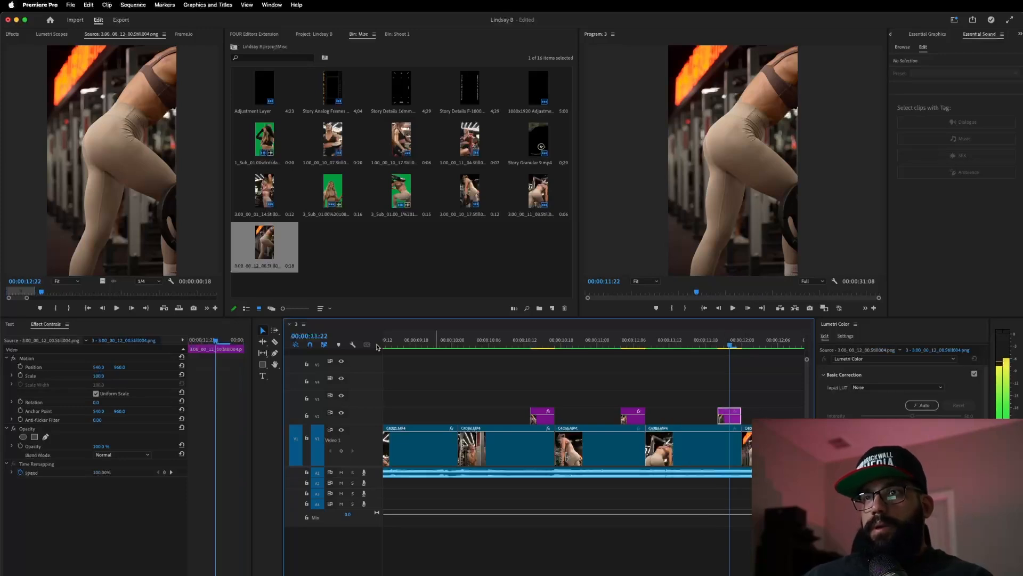
# - Start a pen mask on the still, placing points along the right leg up toward the hip
pyautogui.click(35, 437)
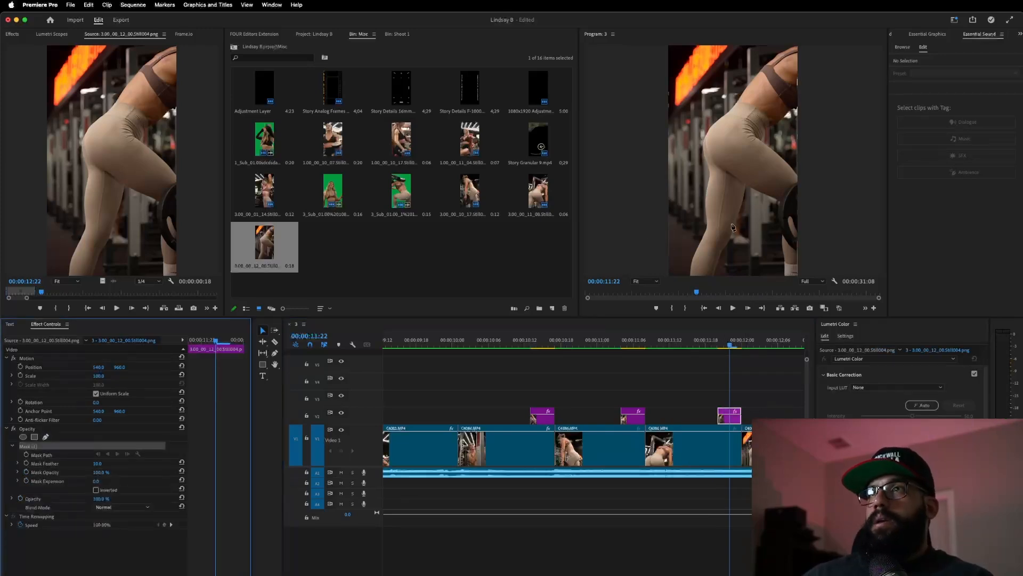
pyautogui.click(735, 228)
pyautogui.click(743, 209)
pyautogui.click(746, 185)
pyautogui.click(779, 201)
pyautogui.click(785, 229)
pyautogui.click(783, 274)
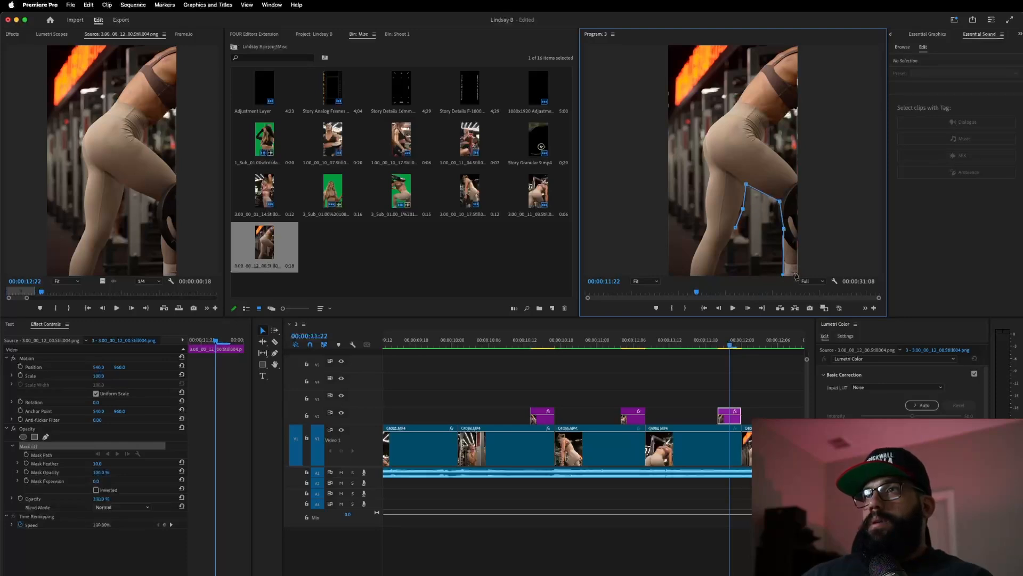
pyautogui.click(799, 179)
pyautogui.click(788, 158)
pyautogui.click(761, 138)
pyautogui.click(769, 126)
# - Close the mask across the top and down the figure's left edge, then enable Position and Scale keyframes
pyautogui.click(798, 108)
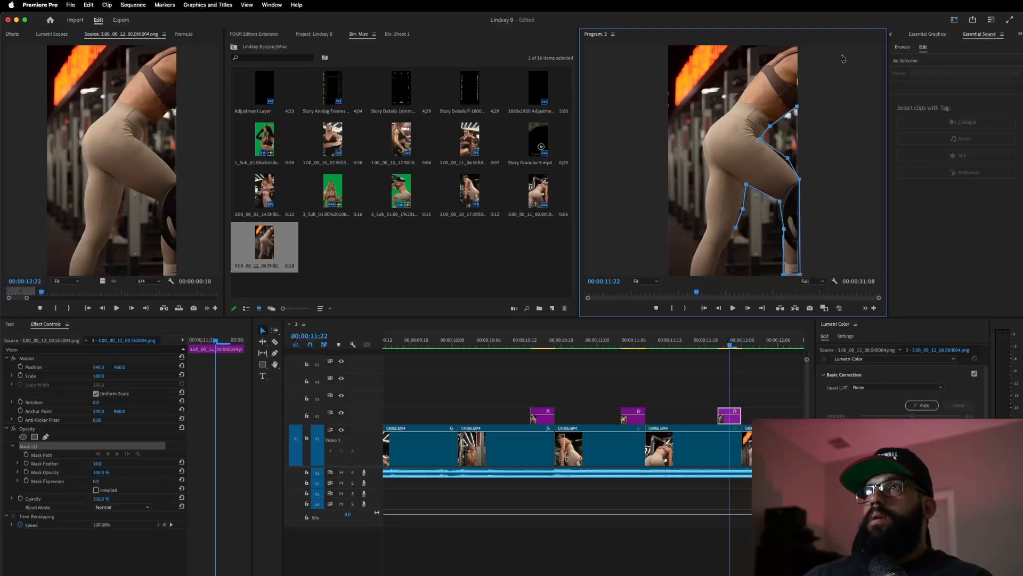
pyautogui.click(798, 48)
pyautogui.click(778, 52)
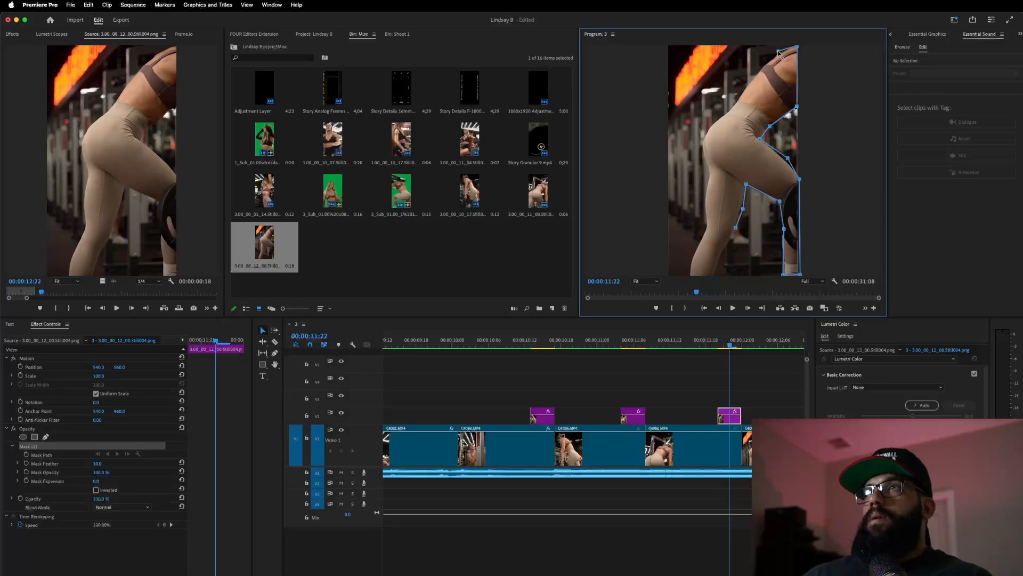
pyautogui.click(730, 111)
pyautogui.click(713, 123)
pyautogui.click(700, 150)
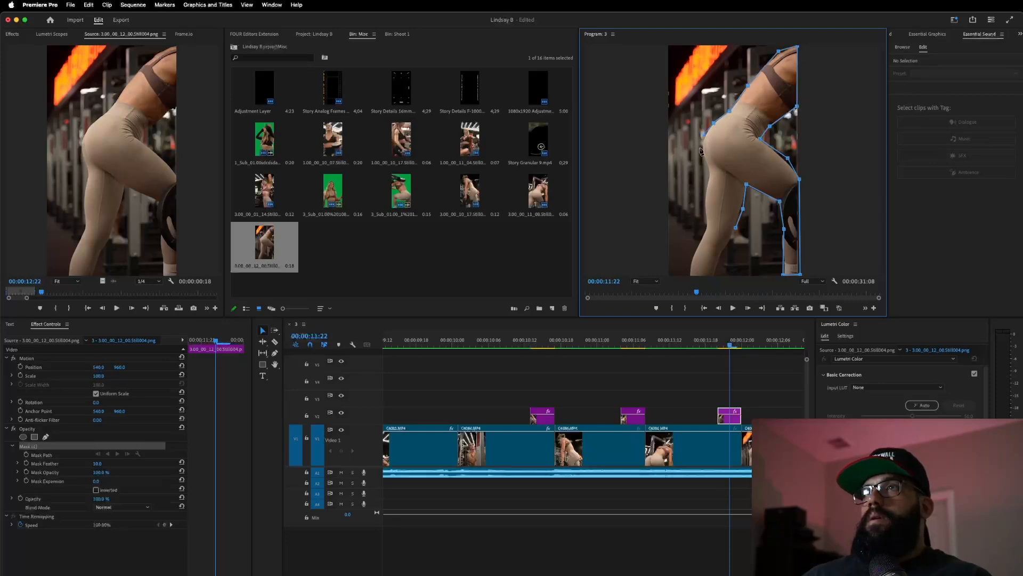
pyautogui.click(709, 173)
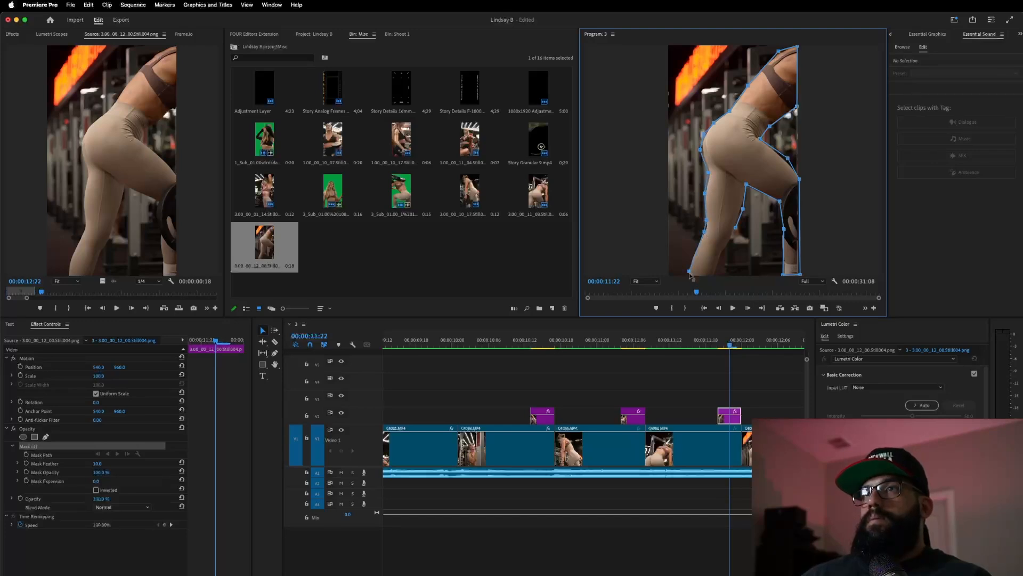
pyautogui.click(713, 274)
pyautogui.click(735, 229)
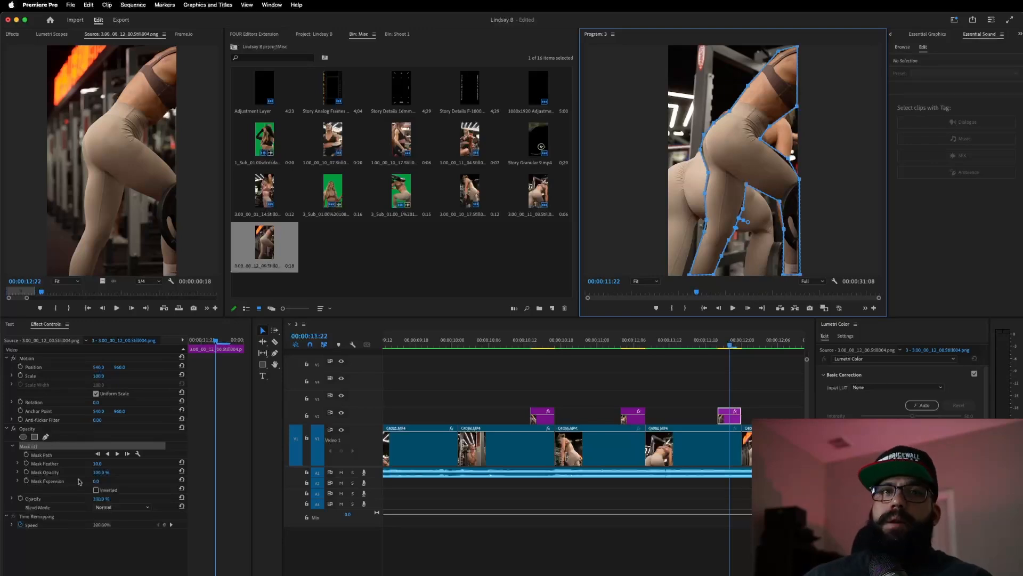
pyautogui.click(20, 367)
pyautogui.click(20, 375)
# - Keyframe the still at Y position 753 with about 11° rotation
pyautogui.click(20, 402)
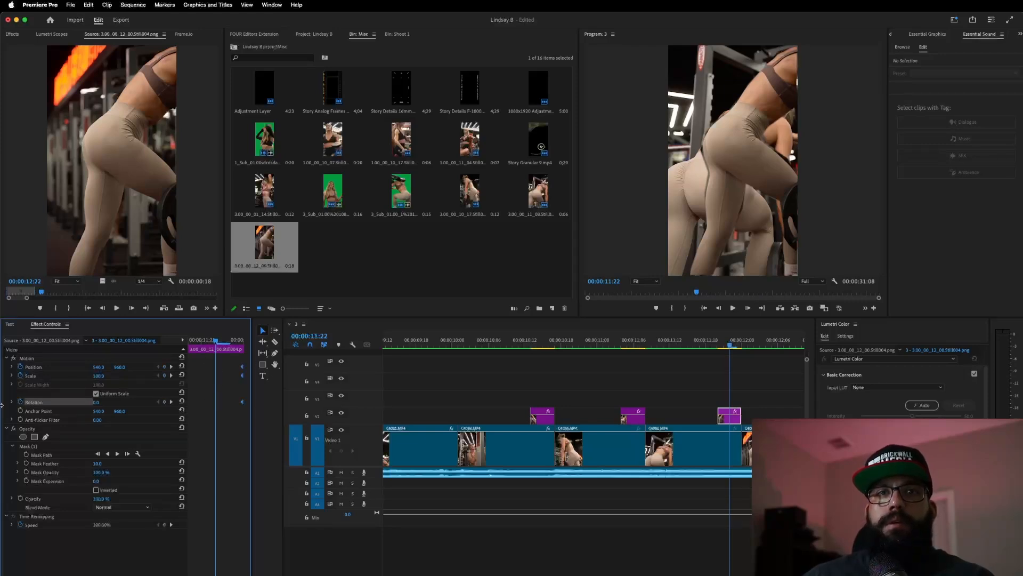
pyautogui.moveTo(119, 367)
pyautogui.mouseDown()
pyautogui.moveTo(123, 384)
pyautogui.moveTo(108, 376)
pyautogui.mouseUp()
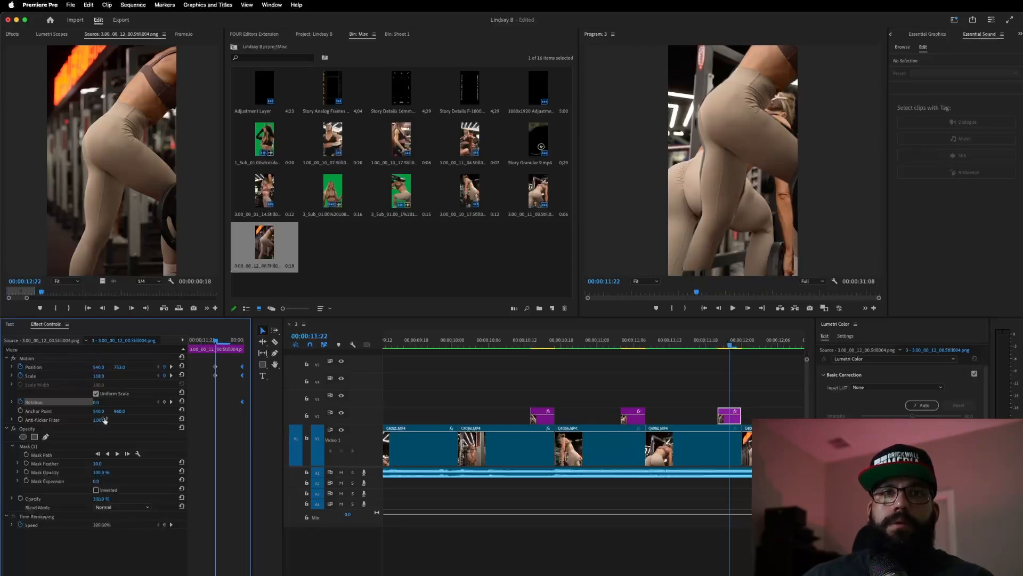
pyautogui.moveTo(97, 402); pyautogui.dragTo(103, 403)
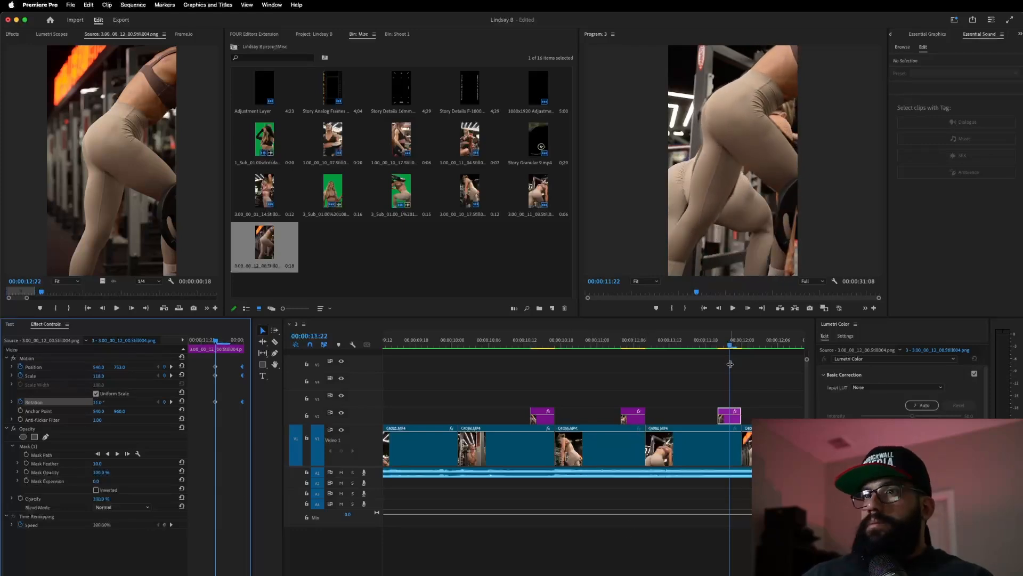
# - At 11:20, push the still far below the frame to about 494.6, 2898.4
pyautogui.click(732, 417)
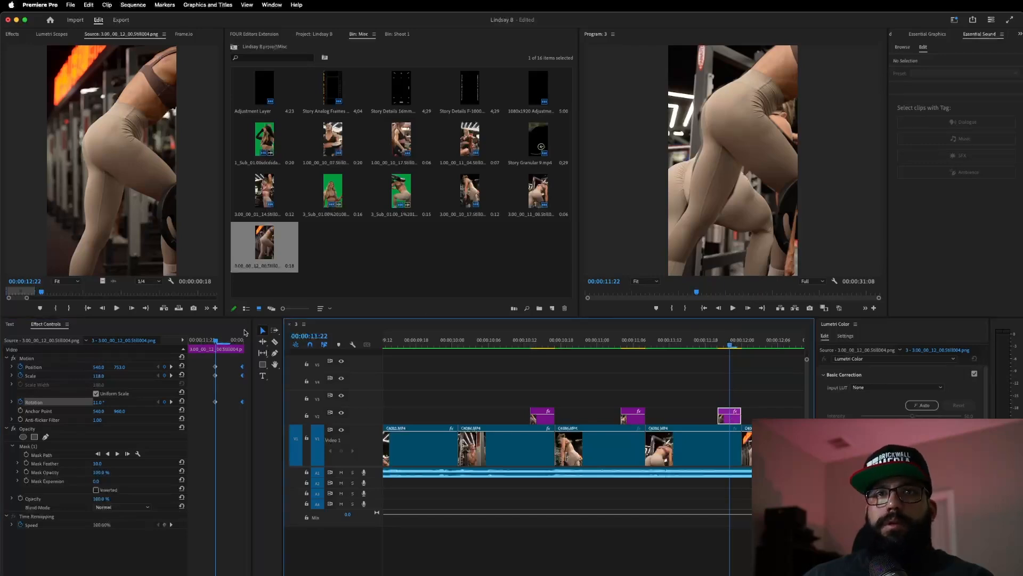
pyautogui.moveTo(201, 343); pyautogui.dragTo(190, 342)
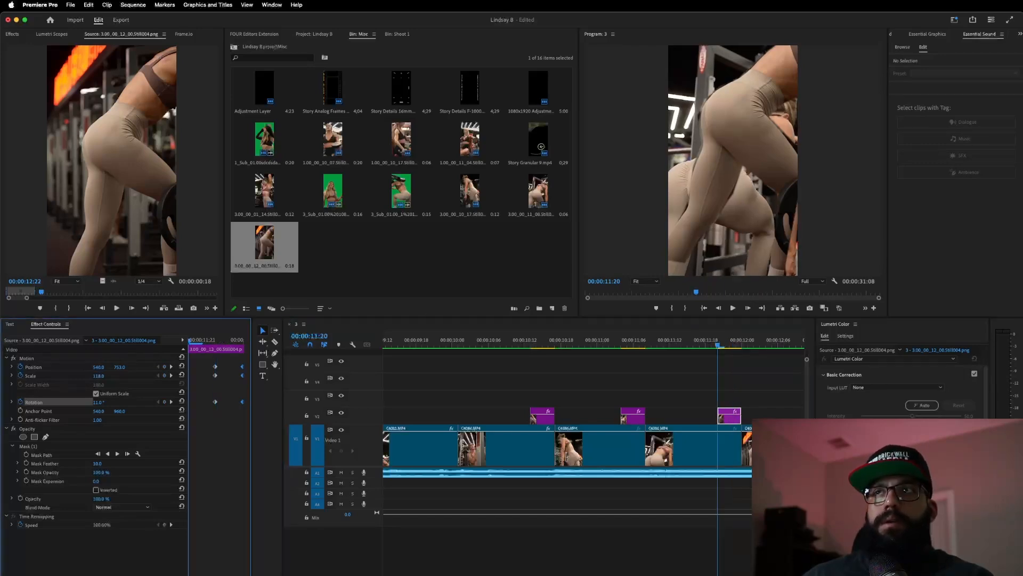
pyautogui.moveTo(100, 368); pyautogui.dragTo(170, 368)
pyautogui.press('super+z')
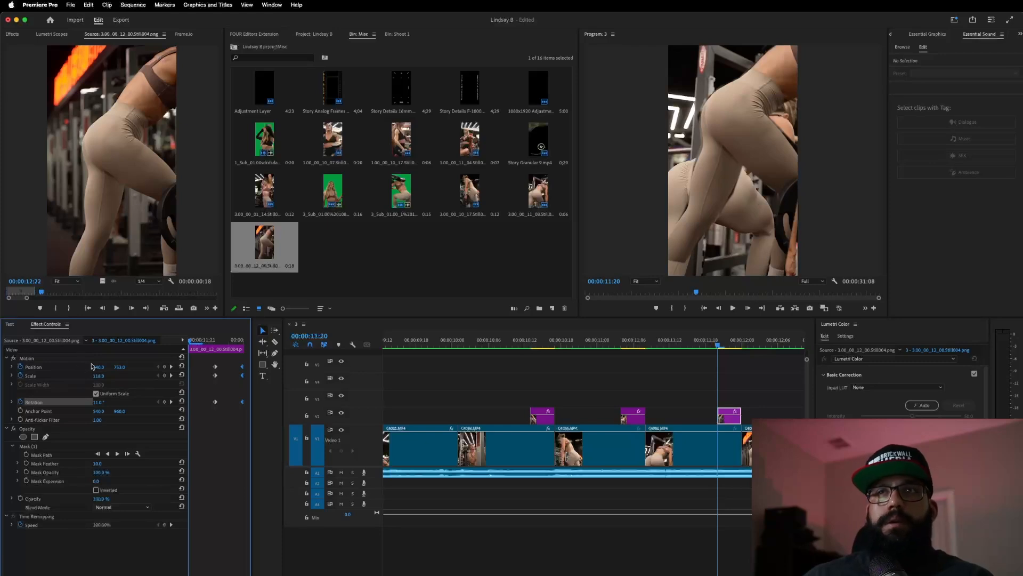
pyautogui.click(91, 365)
pyautogui.moveTo(712, 120); pyautogui.dragTo(738, 393)
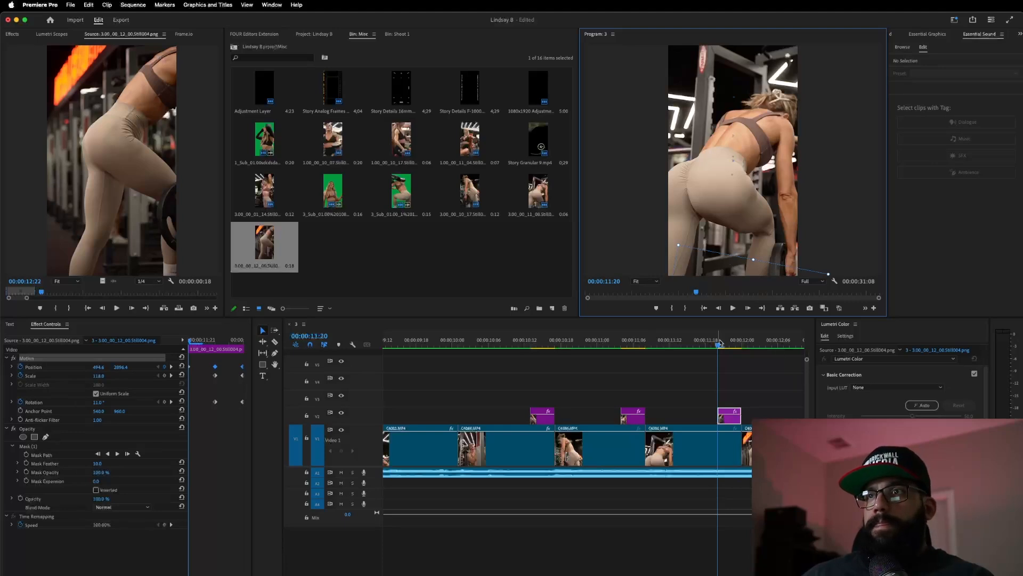
pyautogui.press('Right')
# - Add Directional Blur to the V2 still with blur length about 87, feather the mask to 58, and preview from 11:12
pyautogui.click(19, 34)
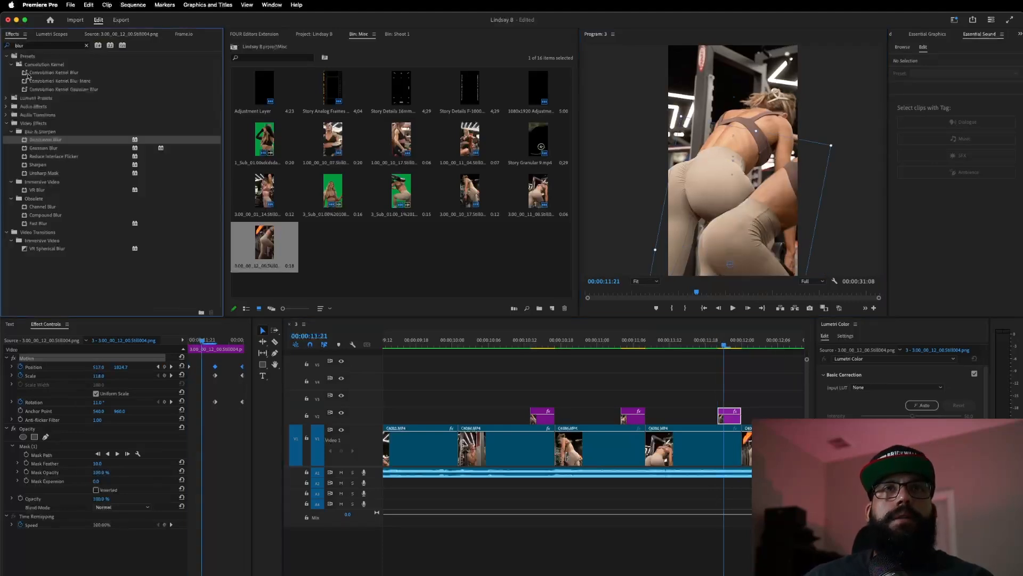
pyautogui.moveTo(44, 140); pyautogui.dragTo(559, 347)
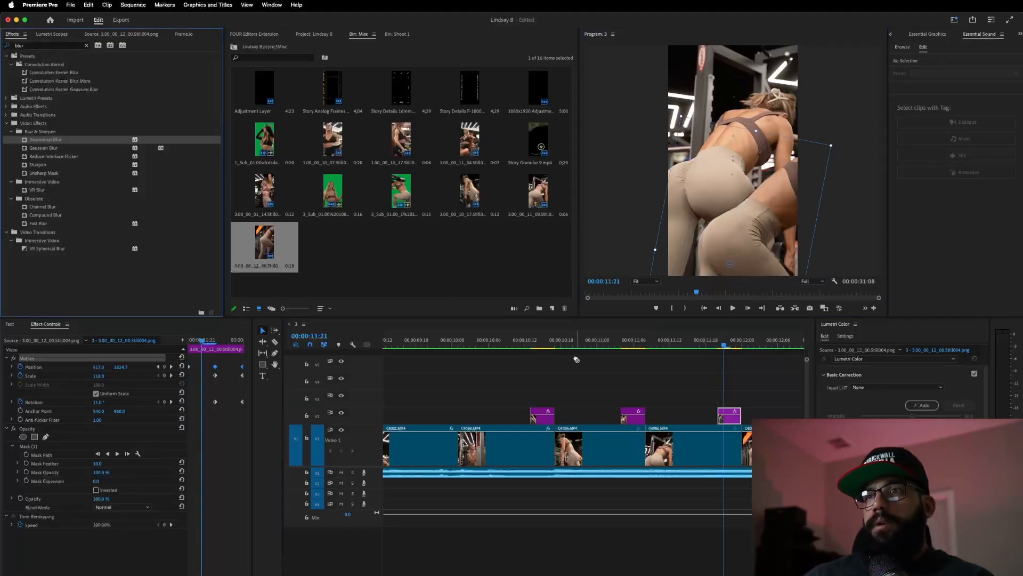
pyautogui.moveTo(722, 401); pyautogui.dragTo(731, 418)
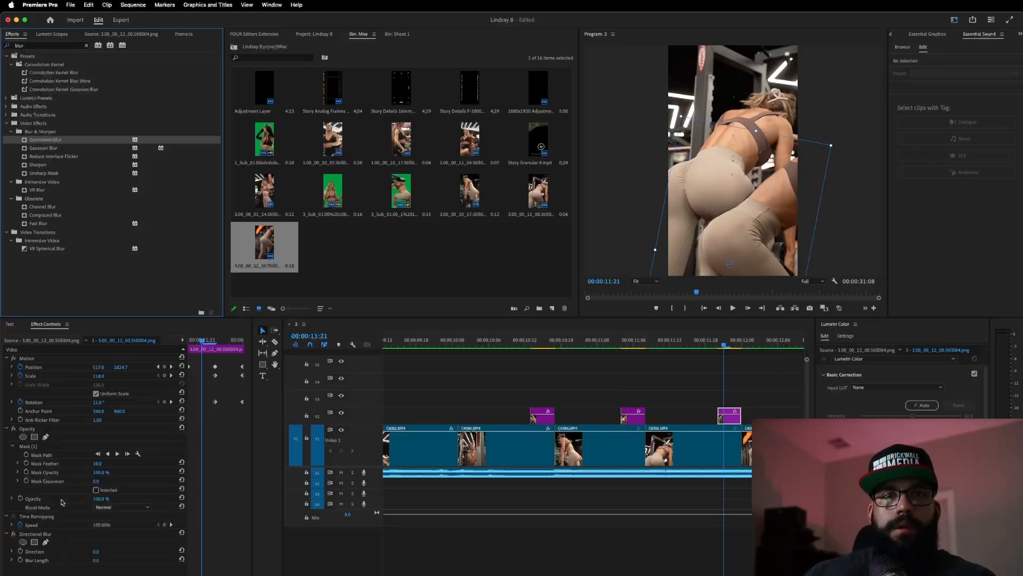
pyautogui.moveTo(96, 561)
pyautogui.mouseDown()
pyautogui.moveTo(141, 562)
pyautogui.moveTo(87, 551)
pyautogui.moveTo(105, 552)
pyautogui.mouseUp()
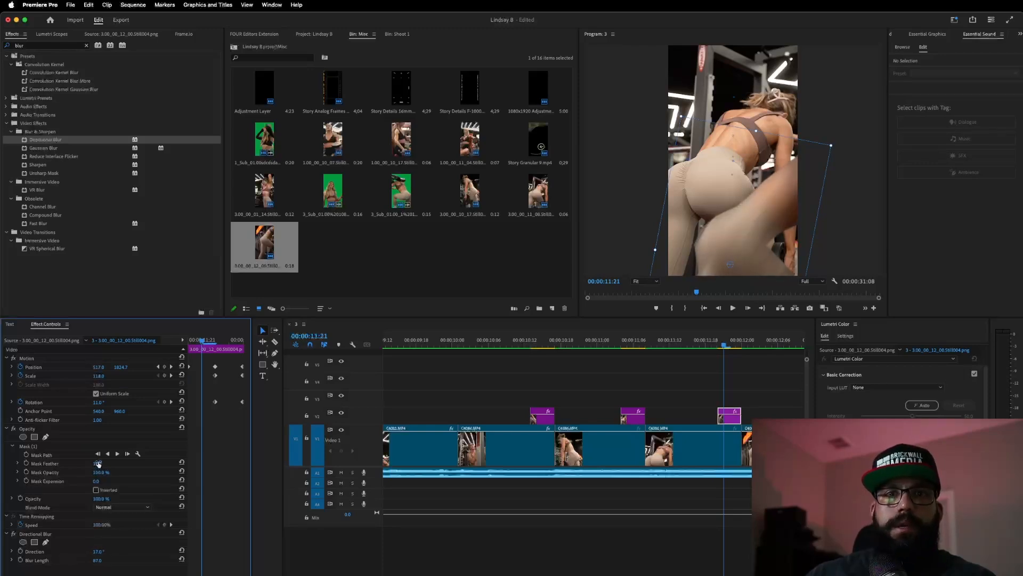
pyautogui.moveTo(97, 464); pyautogui.dragTo(126, 463)
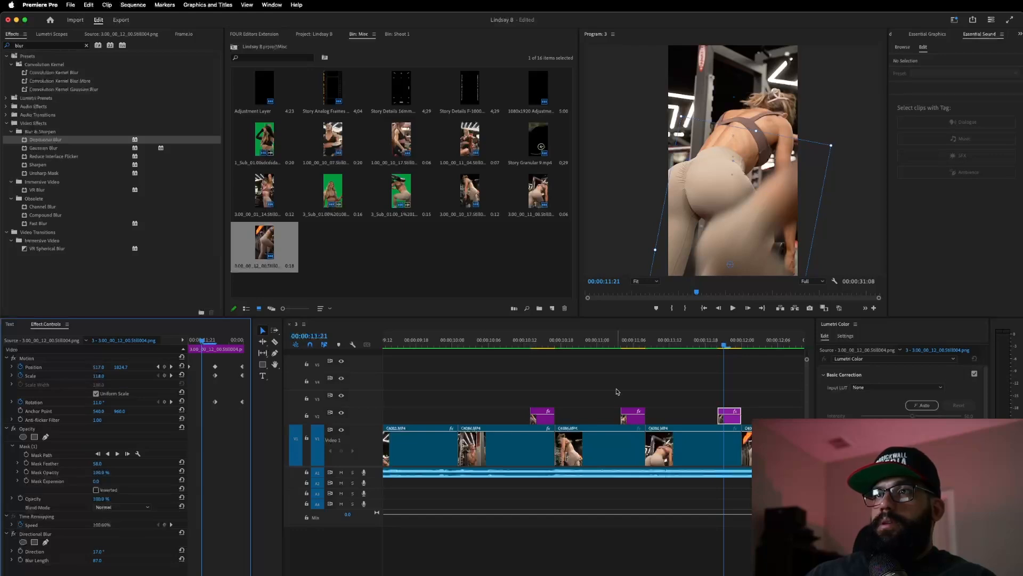
pyautogui.click(670, 342)
pyautogui.press('space')
pyautogui.press('space')
# - Copy the V4 adjustment layer onto the cut near 13:00 and preview the new transition
pyautogui.scroll(-5, 566, 386)
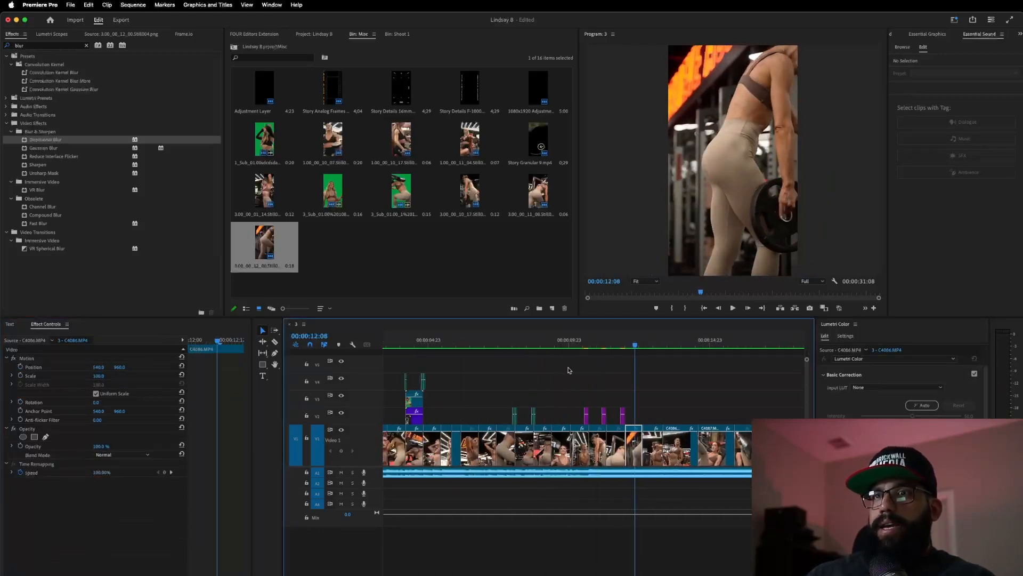
pyautogui.click(552, 342)
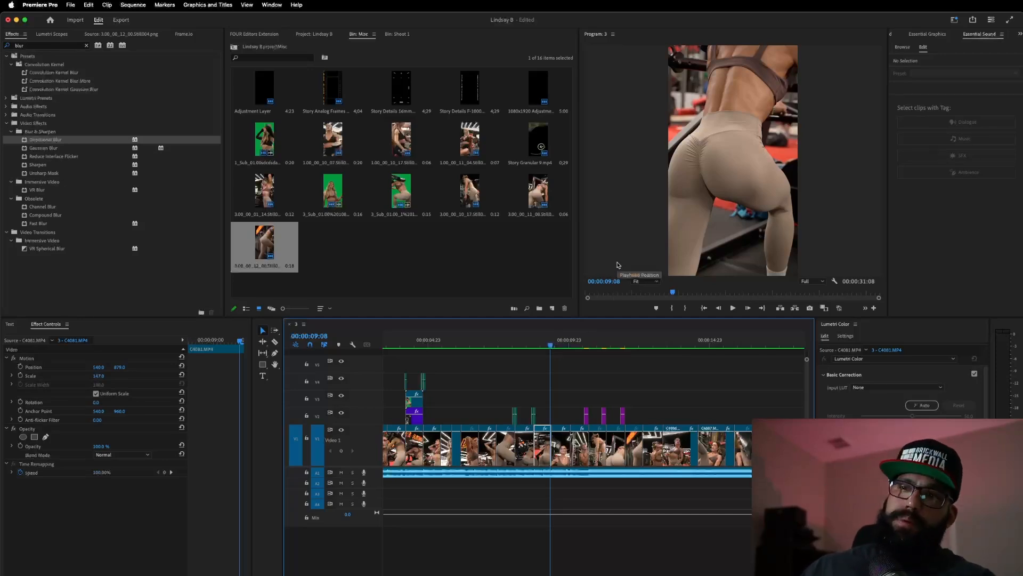
pyautogui.press('space')
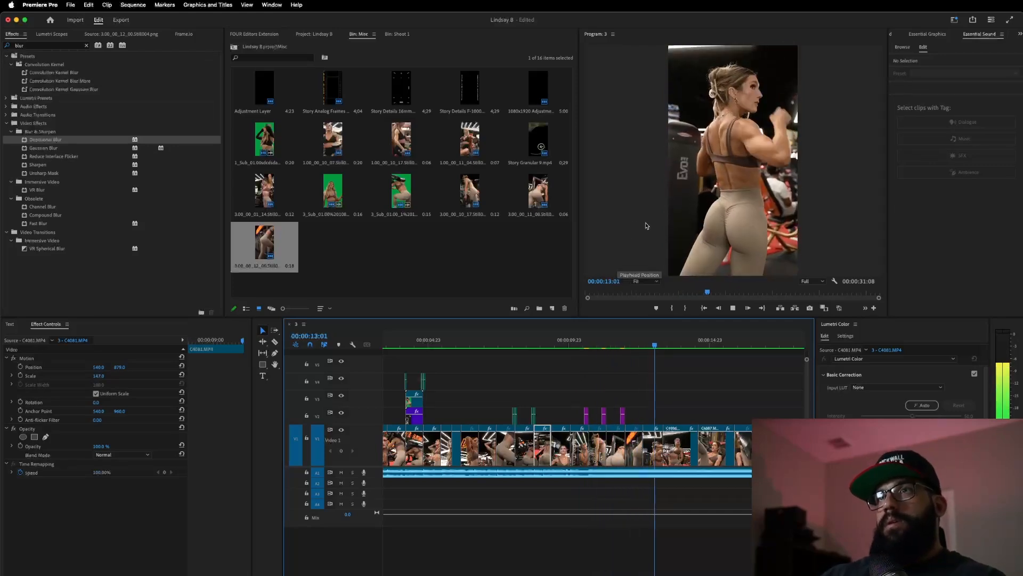
pyautogui.press('space')
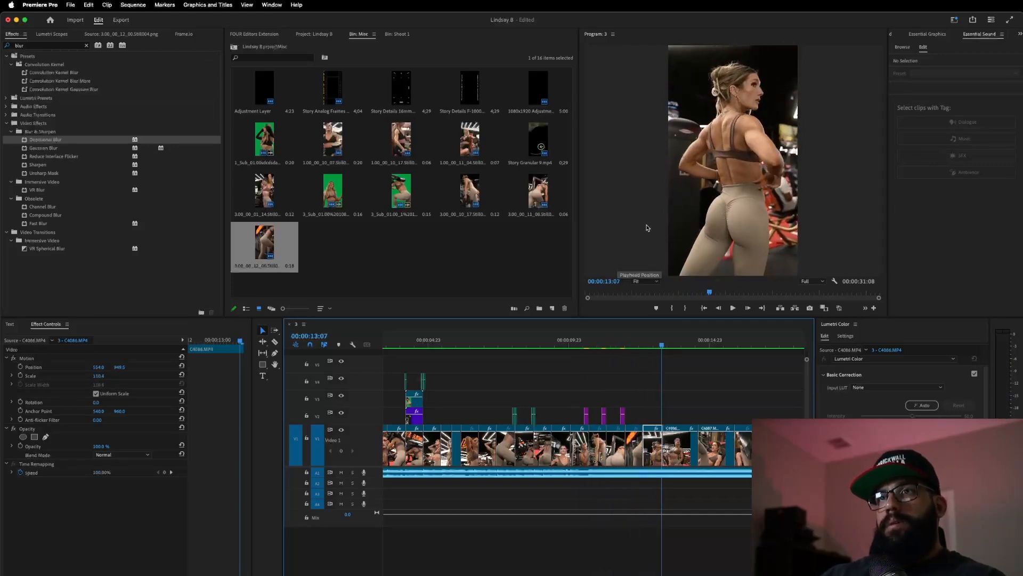
pyautogui.click(406, 385)
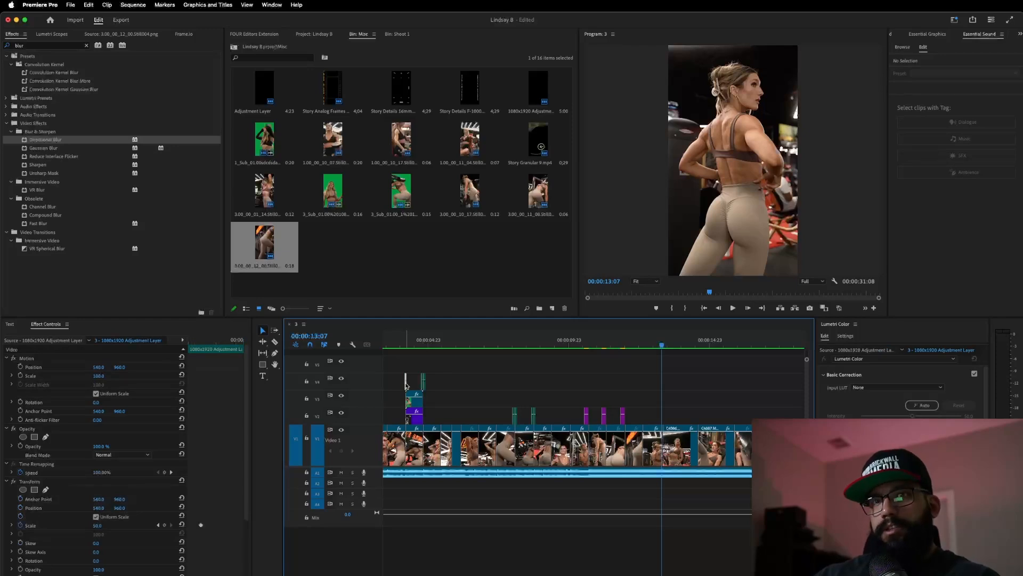
pyautogui.moveTo(559, 406)
pyautogui.mouseDown()
pyautogui.moveTo(659, 417)
pyautogui.moveTo(556, 421)
pyautogui.mouseUp()
pyautogui.scroll(5, 657, 421)
pyautogui.click(521, 341)
pyautogui.press('space')
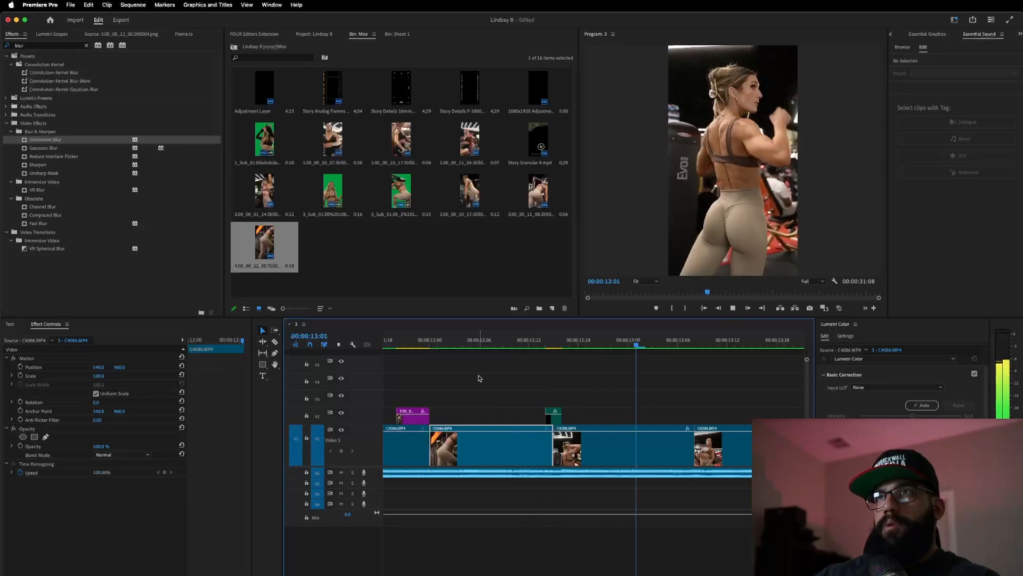
pyautogui.press('space')
# - Review playback from 11:20, then select the transition clips to duplicate and preview from 17:07
pyautogui.scroll(-5, 528, 392)
pyautogui.hscroll(-5, 527, 392)
pyautogui.click(490, 342)
pyautogui.press('space')
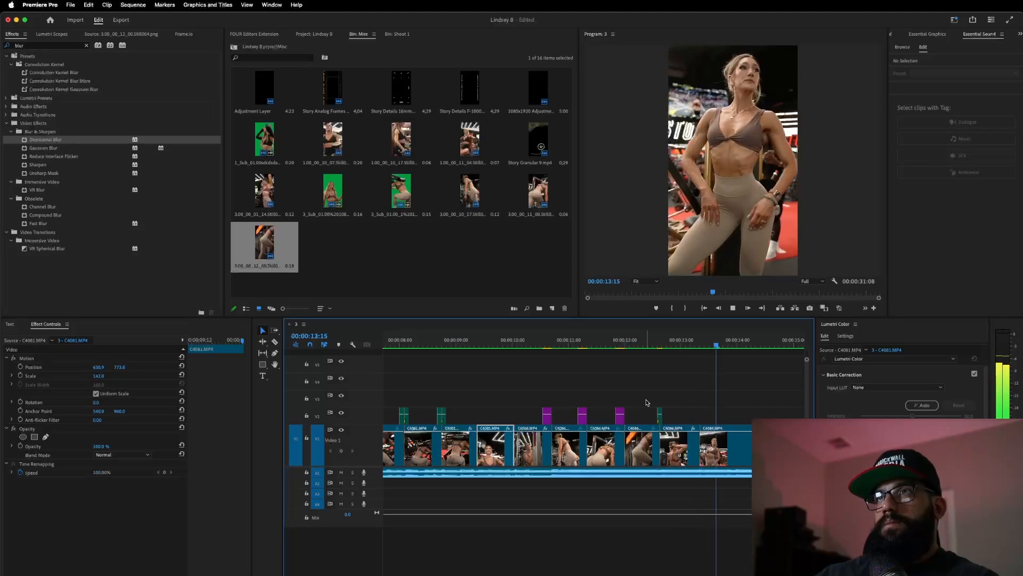
pyautogui.press('space')
pyautogui.click(614, 339)
pyautogui.press('space')
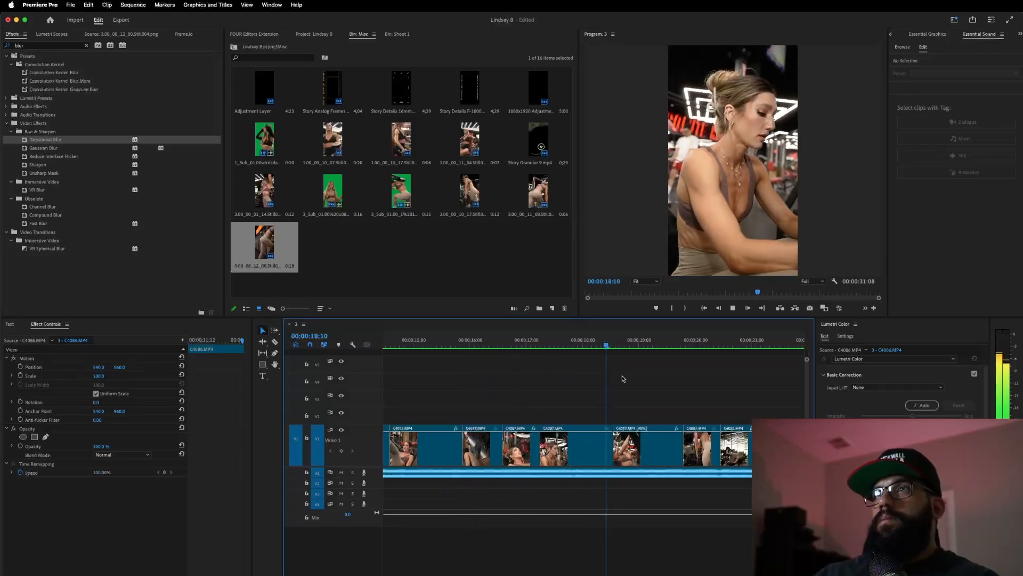
pyautogui.press('space')
pyautogui.scroll(-2, 554, 408)
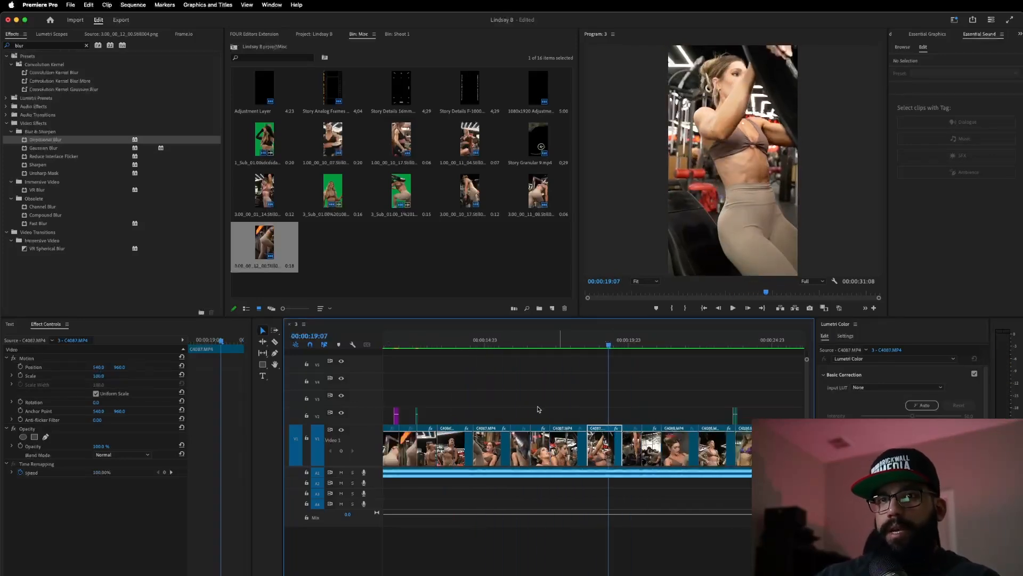
pyautogui.moveTo(717, 395); pyautogui.dragTo(589, 417)
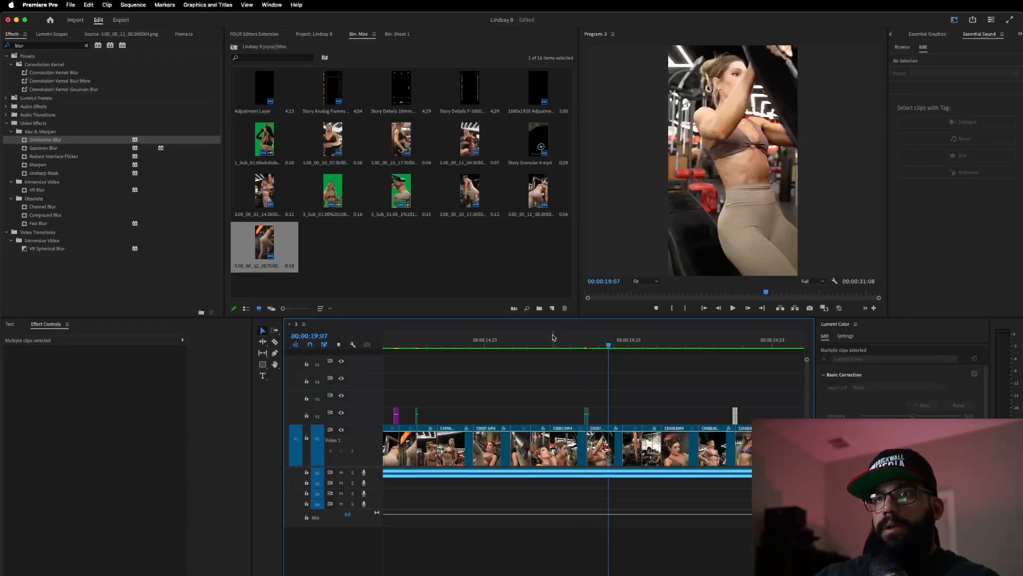
pyautogui.click(553, 340)
pyautogui.press('space')
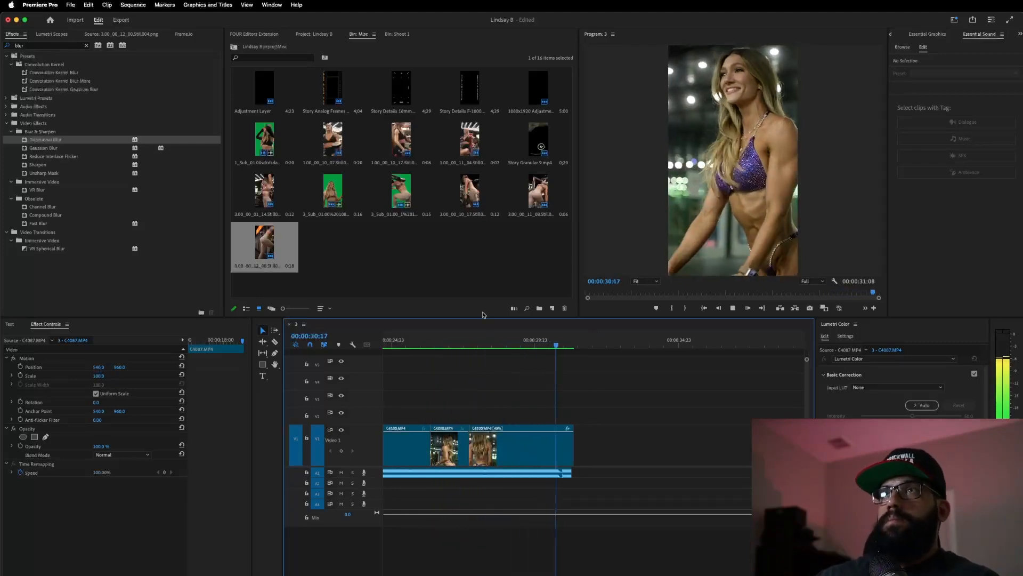
# - Play the ending from 27:10, then run Sequence > Render In to Out for video previews
pyautogui.click(461, 340)
pyautogui.press('space')
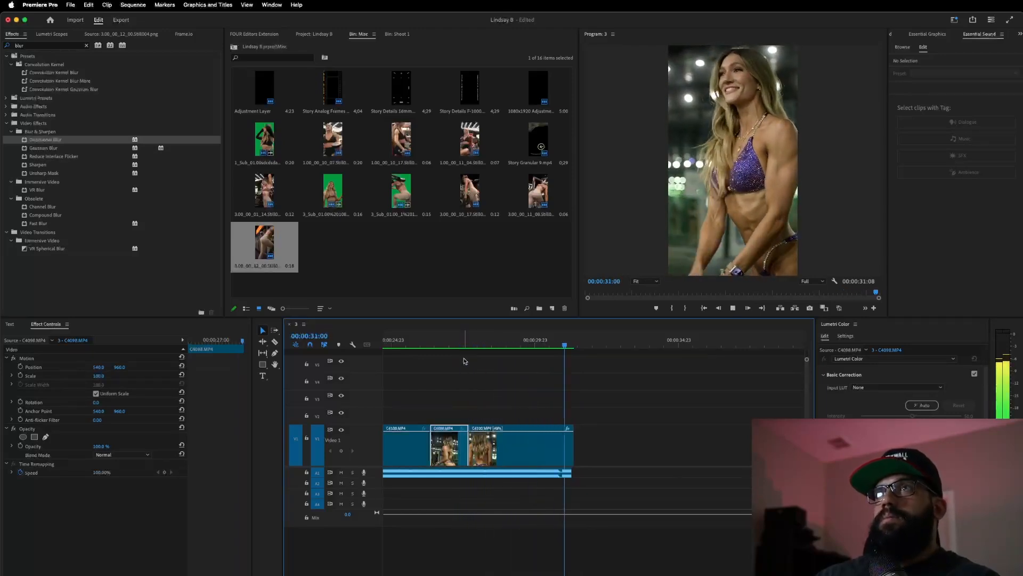
pyautogui.scroll(-5, 498, 404)
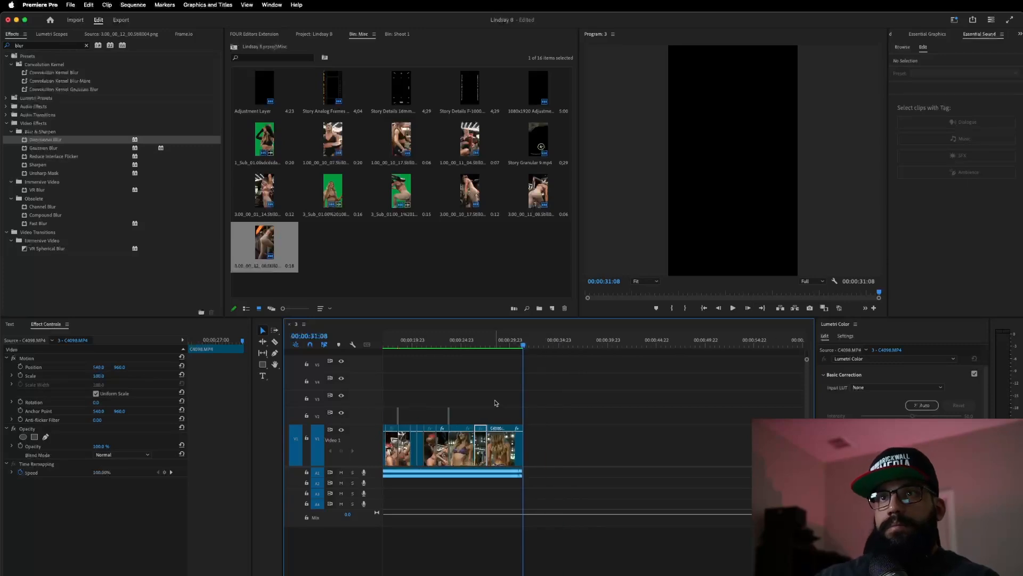
pyautogui.click(133, 5)
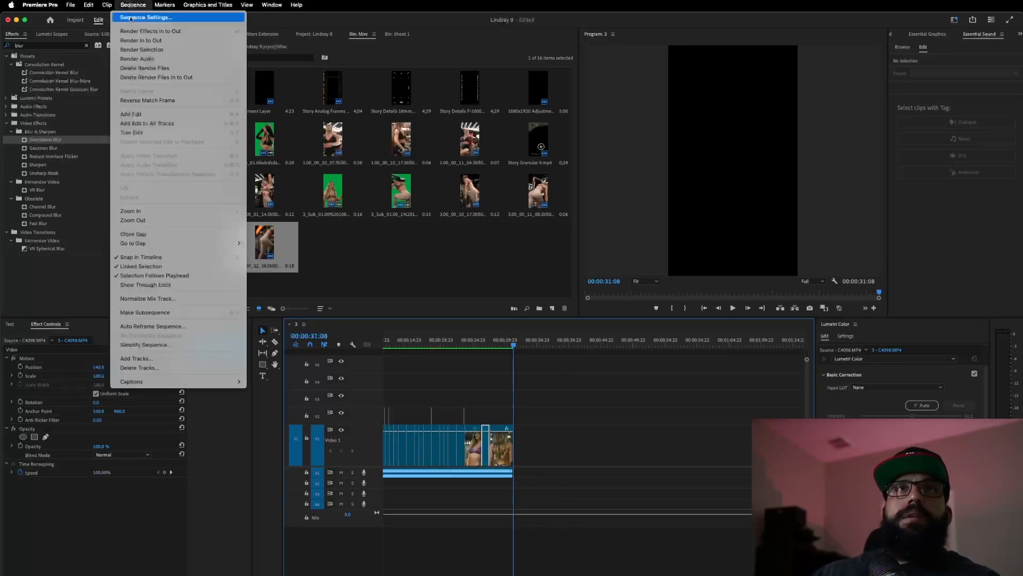
pyautogui.click(142, 39)
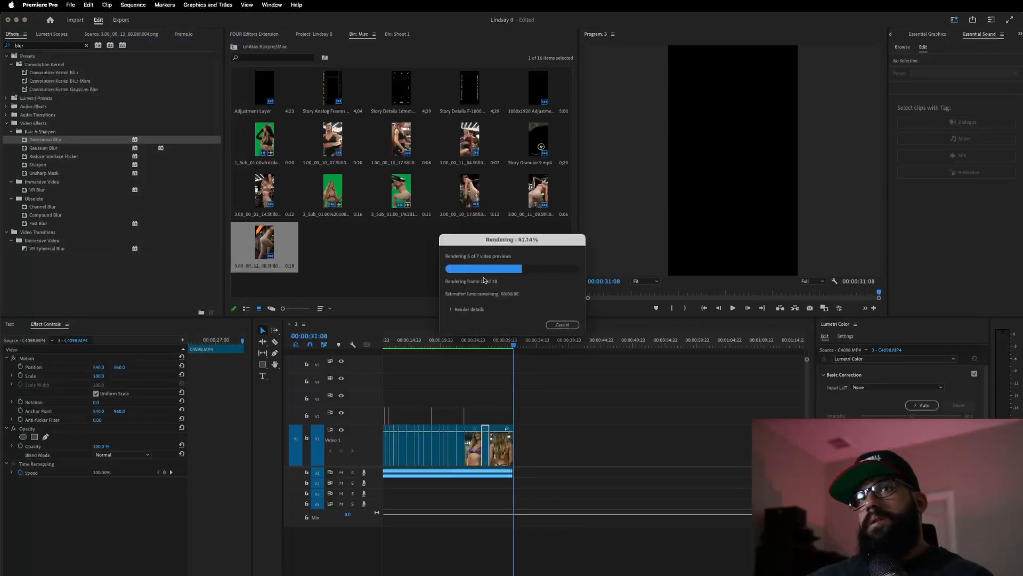
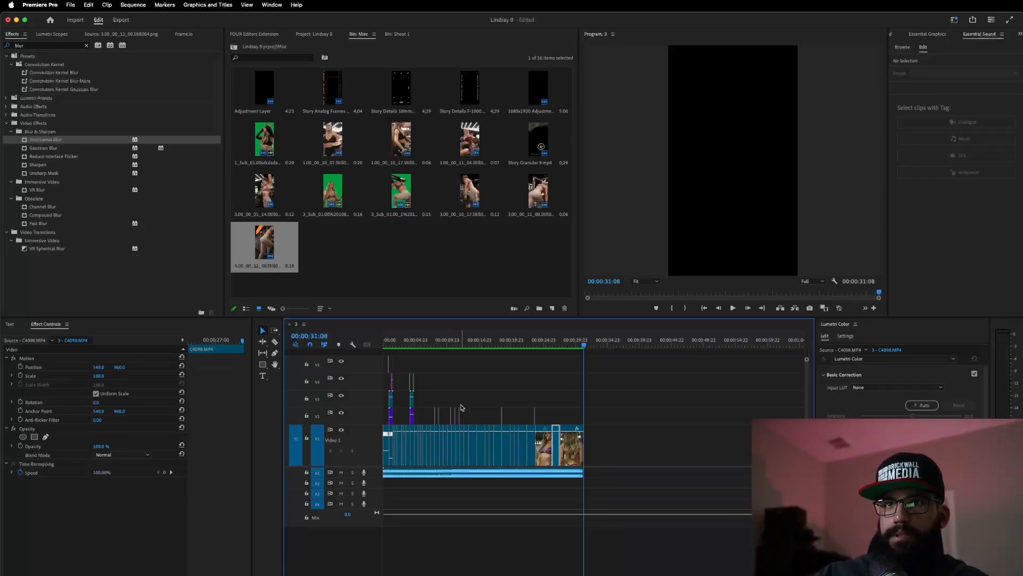
# - Select the overlay clips on V2–V5, move them up one track, and deselect
pyautogui.scroll(3, 462, 407)
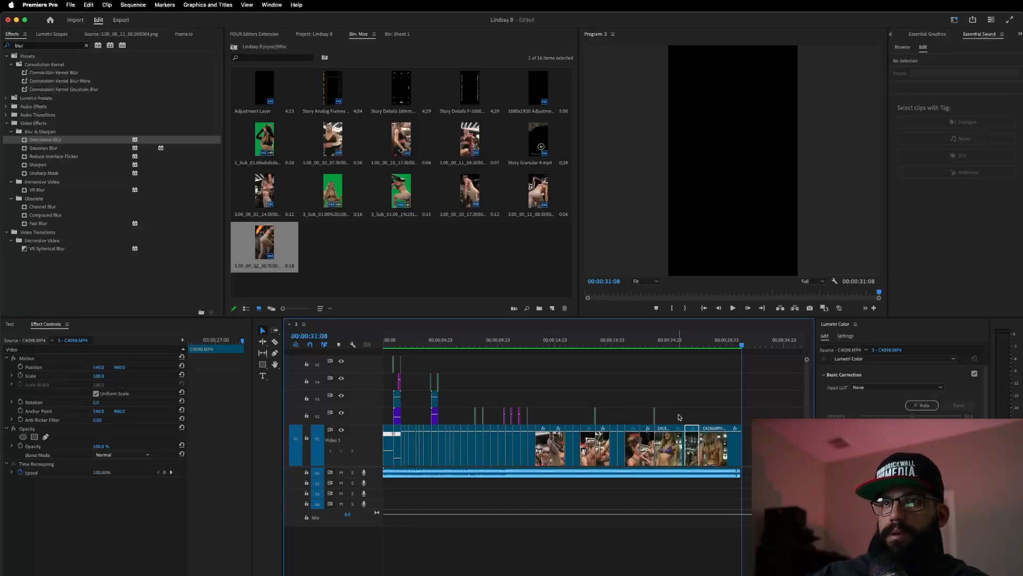
pyautogui.moveTo(678, 417); pyautogui.dragTo(382, 350)
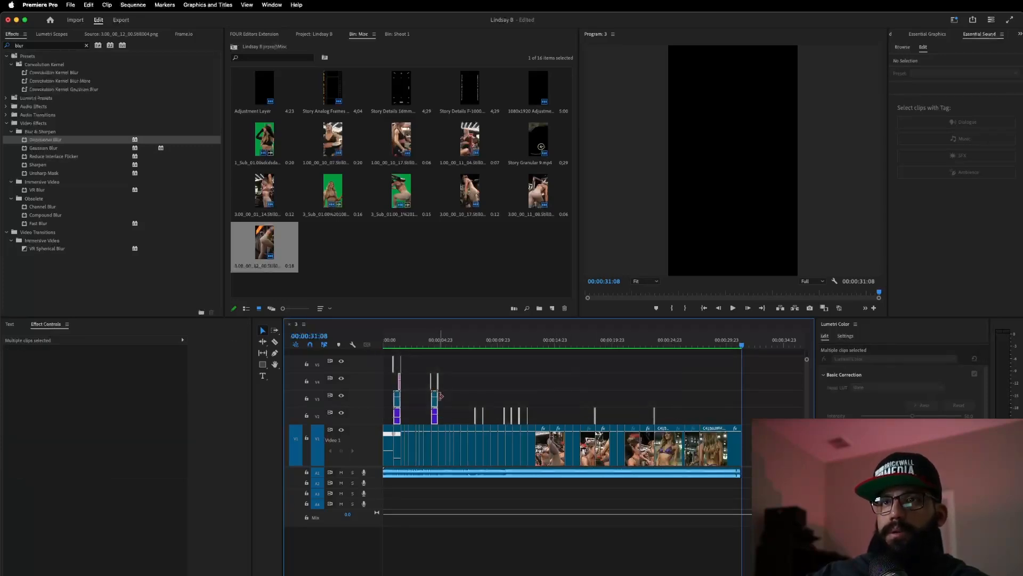
pyautogui.scroll(8, 440, 401)
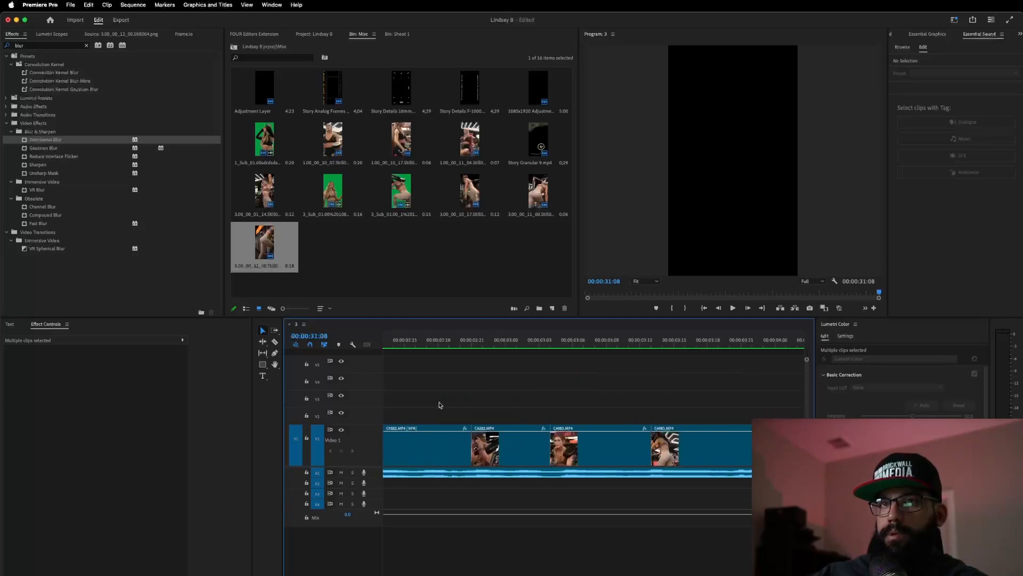
pyautogui.hscroll(-2, 441, 407)
pyautogui.moveTo(657, 419); pyautogui.dragTo(657, 405)
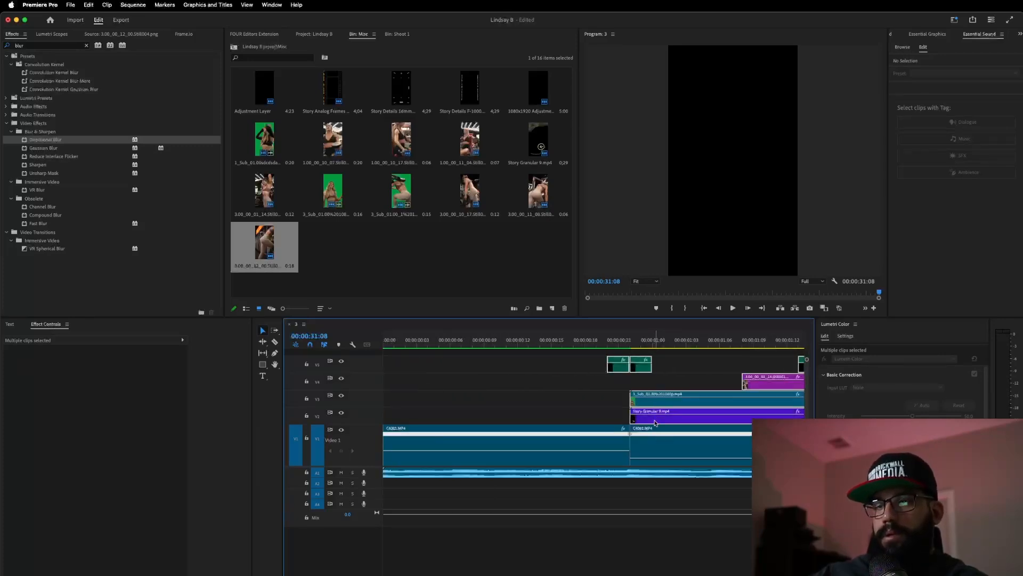
pyautogui.moveTo(649, 412); pyautogui.dragTo(650, 400)
pyautogui.click(596, 392)
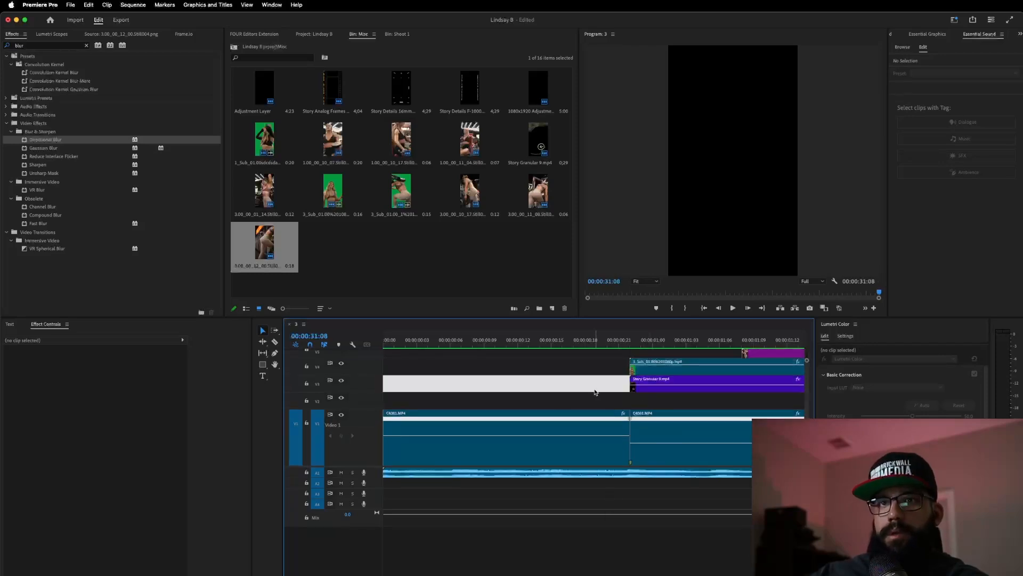
pyautogui.click(567, 383)
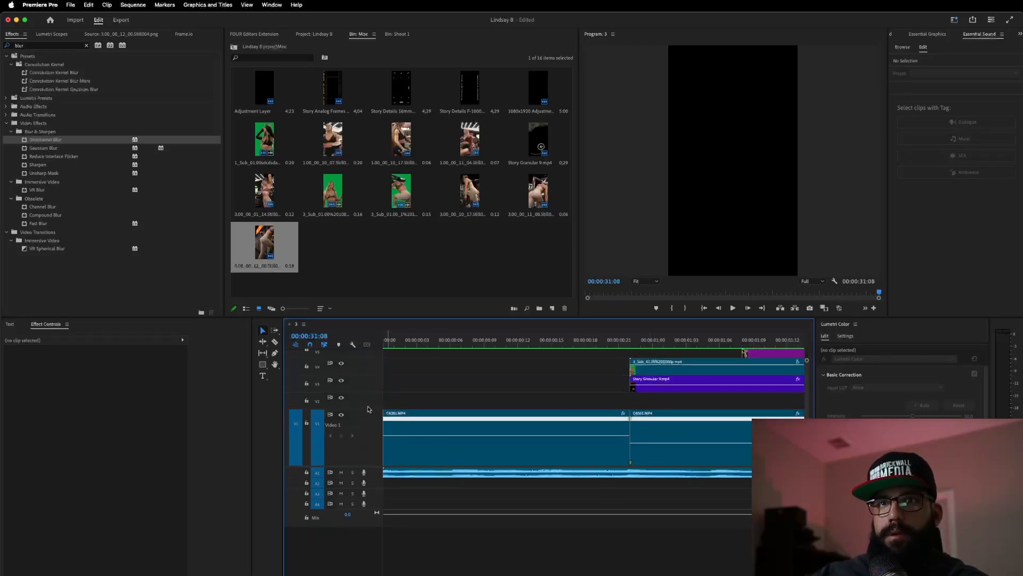
# - Play the sequence from near the start to preview the shifted tracks
pyautogui.scroll(2, 366, 410)
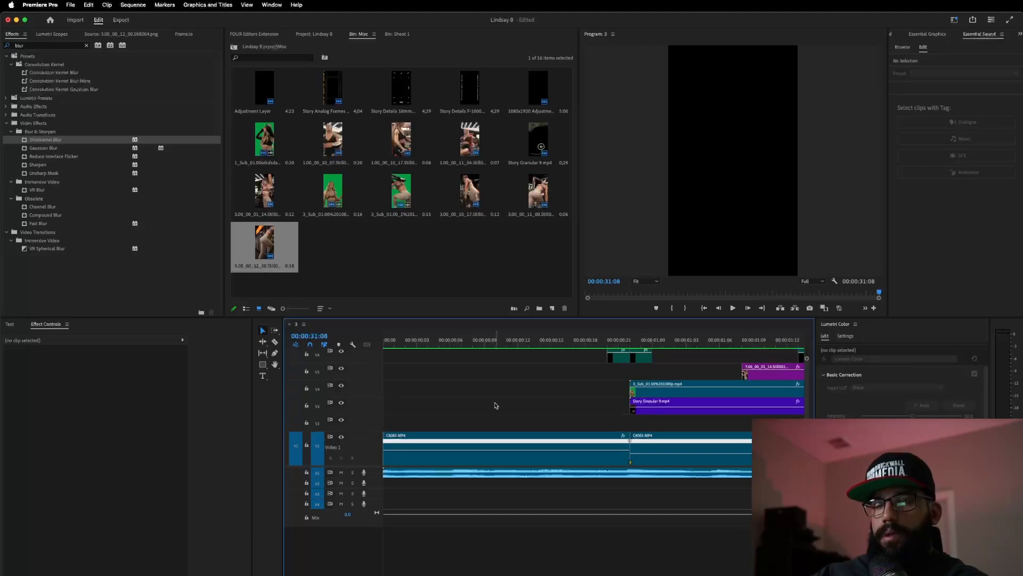
pyautogui.scroll(-6, 511, 402)
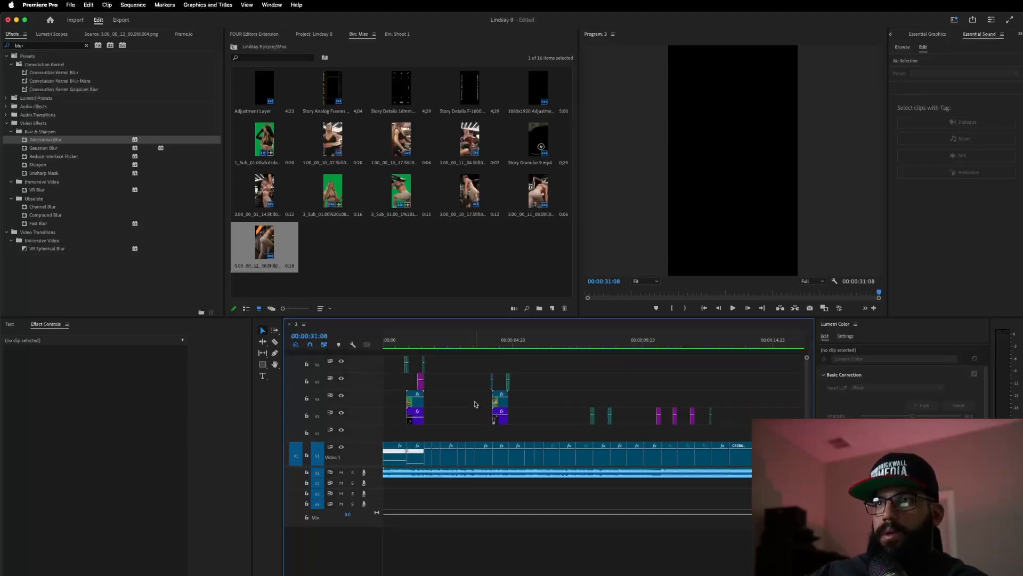
pyautogui.scroll(-3, 475, 401)
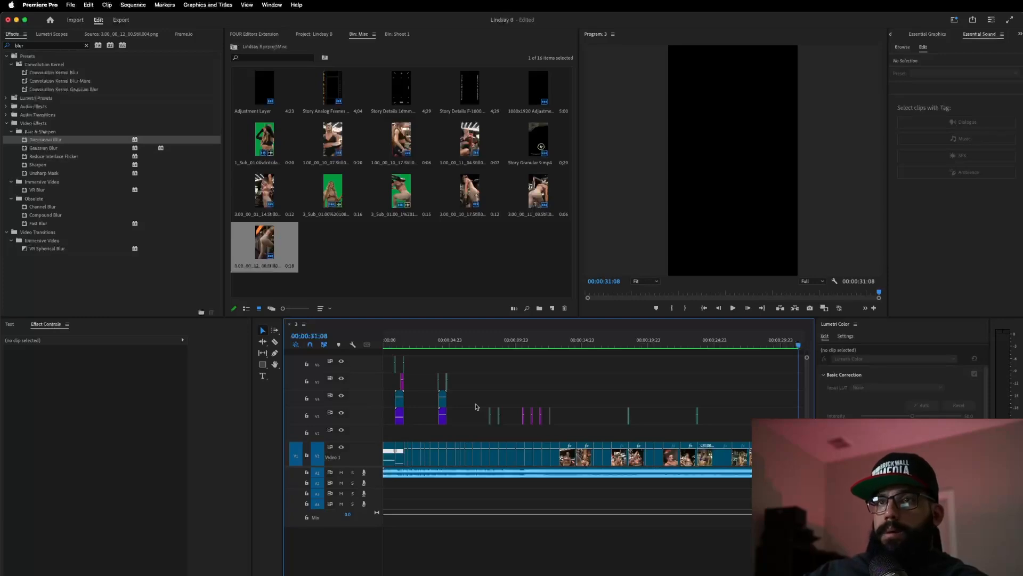
pyautogui.click(394, 343)
pyautogui.press('space')
pyautogui.press('space')
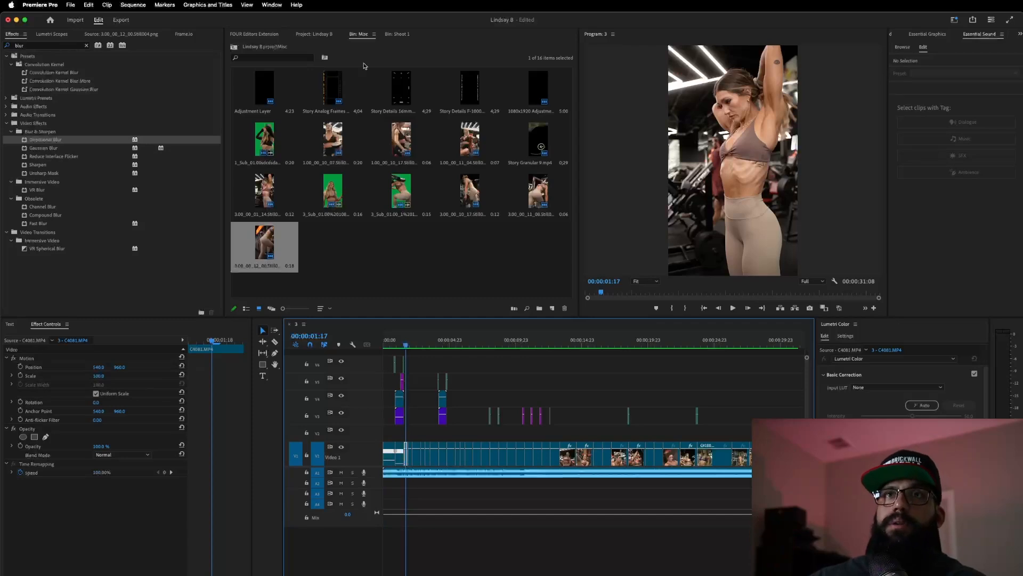
# - Load sequence 1 from the Sequences bin into the timeline and scrub to around six seconds
pyautogui.click(316, 36)
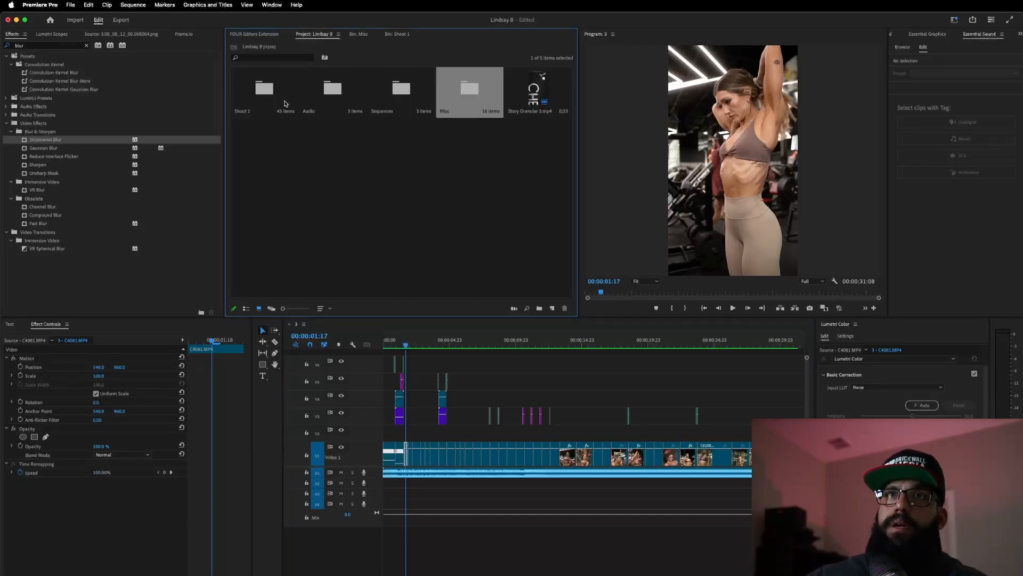
pyautogui.doubleClick(384, 94)
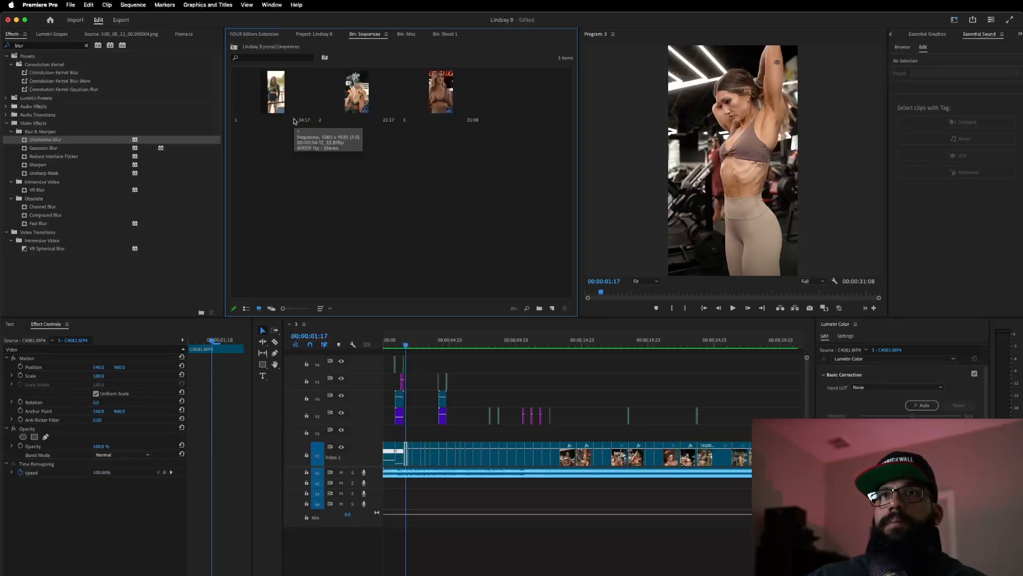
pyautogui.doubleClick(273, 94)
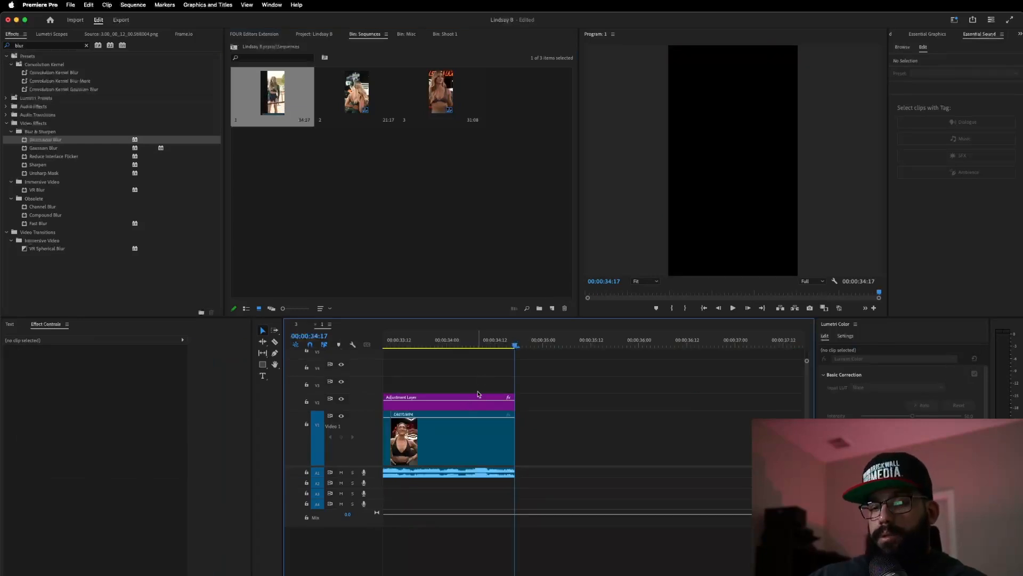
pyautogui.scroll(-5, 478, 396)
pyautogui.scroll(-5, 479, 396)
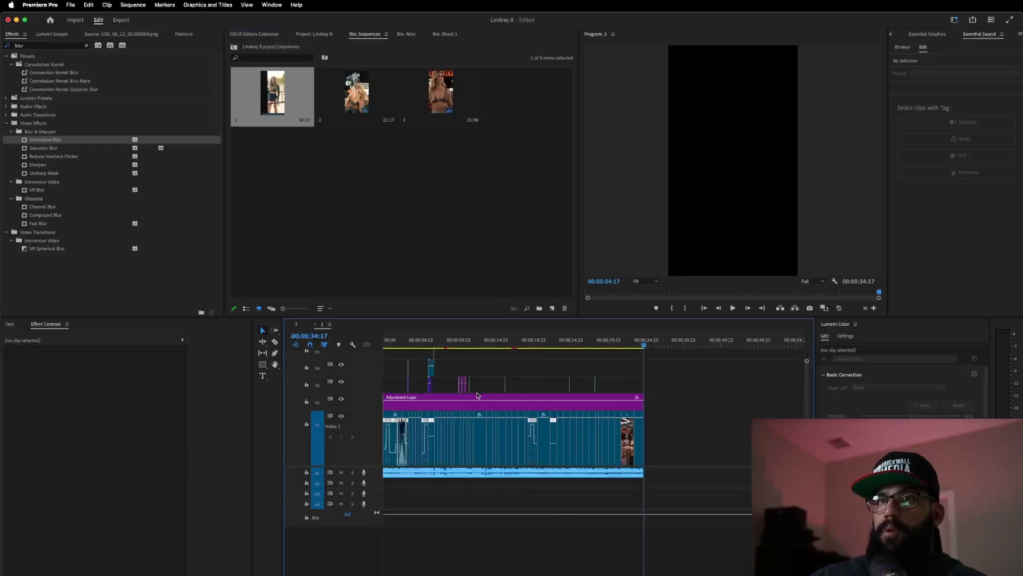
pyautogui.moveTo(494, 348); pyautogui.dragTo(433, 348)
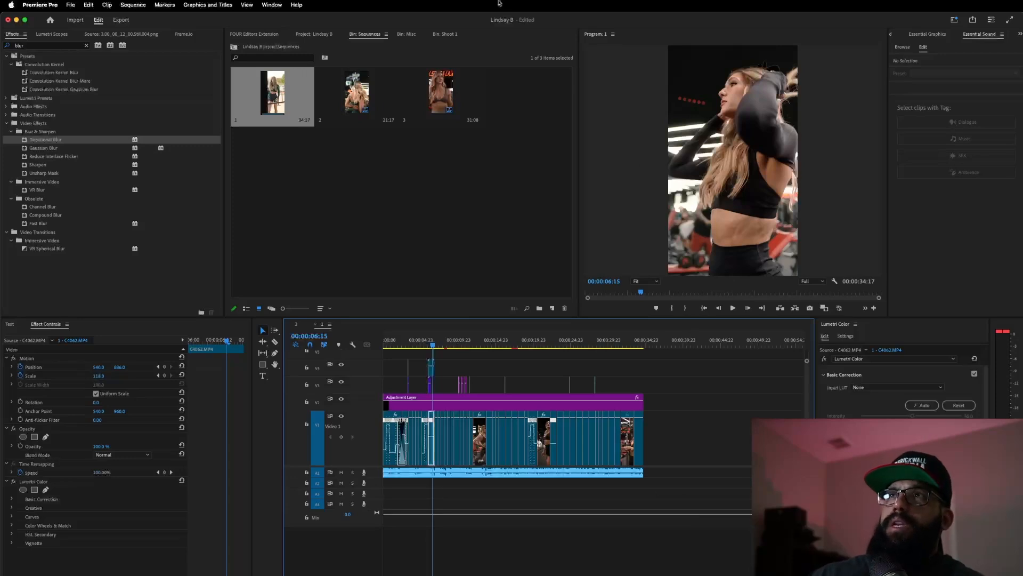
pyautogui.click(404, 345)
pyautogui.moveTo(404, 345); pyautogui.dragTo(457, 345)
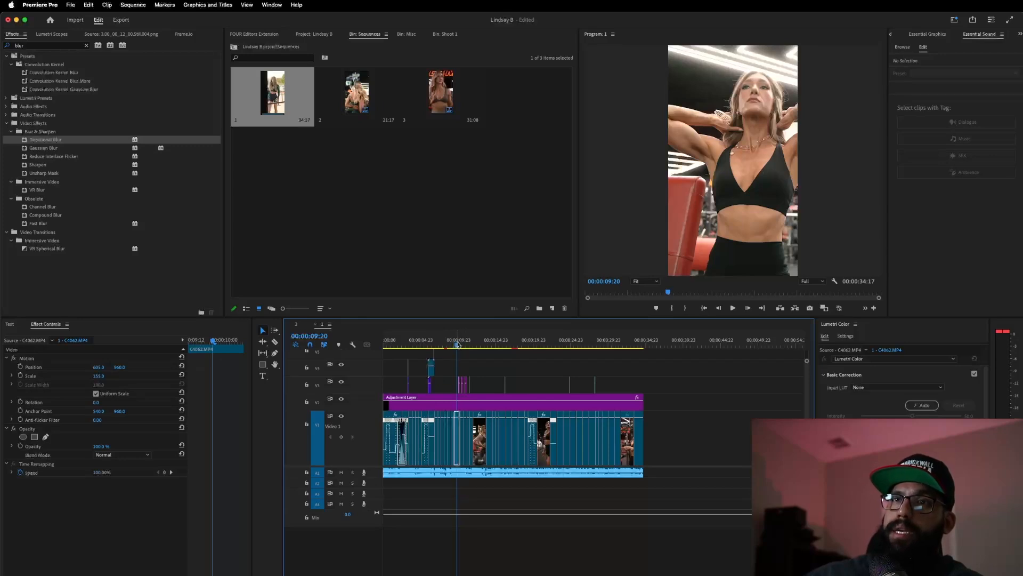
pyautogui.press('space')
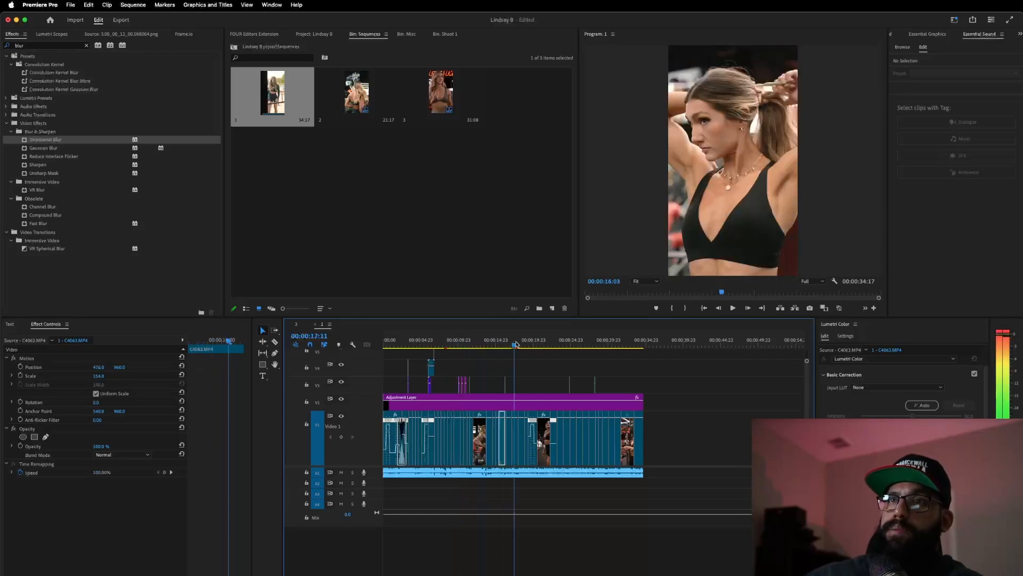
pyautogui.press('space')
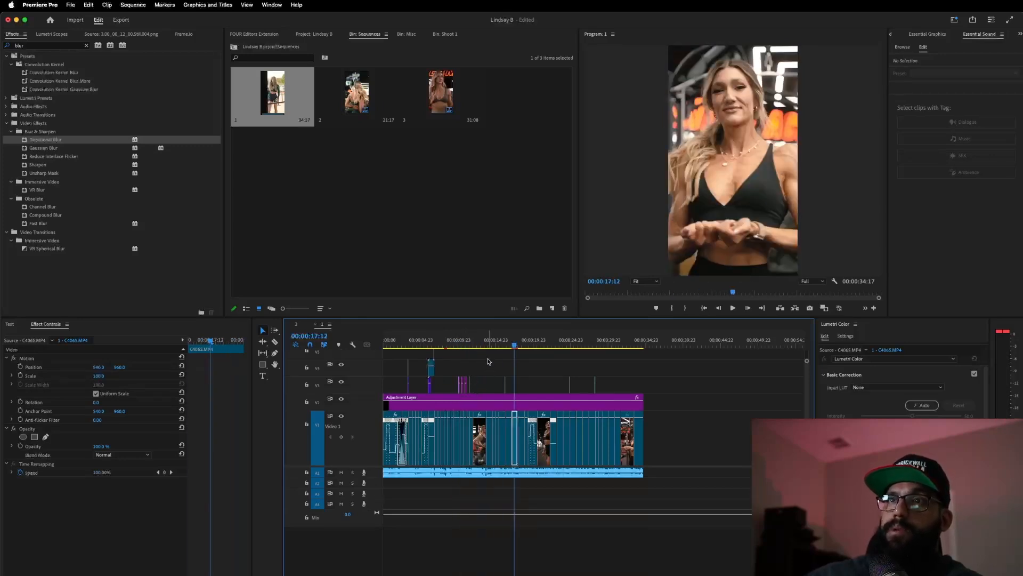
pyautogui.click(341, 400)
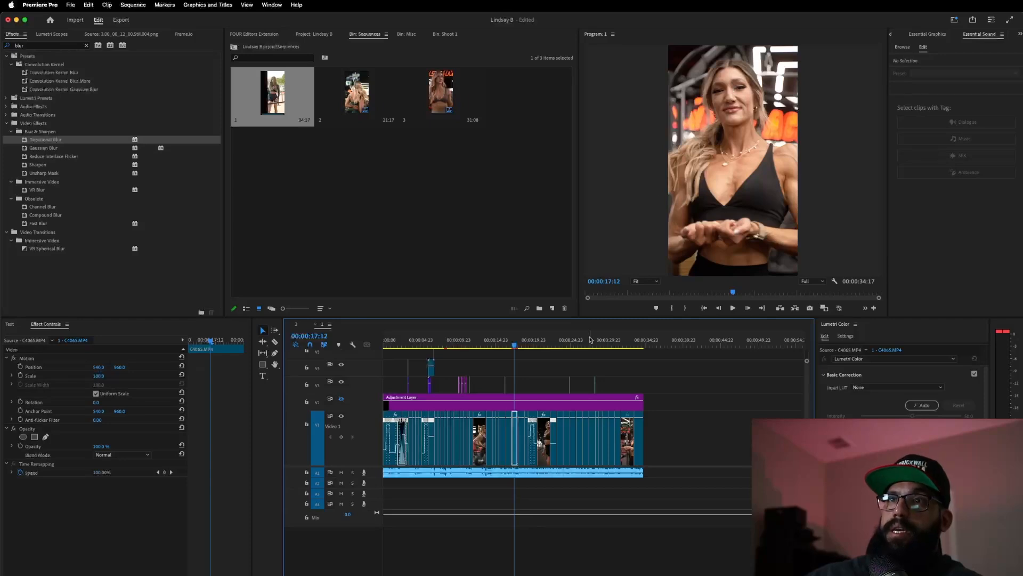
pyautogui.click(544, 340)
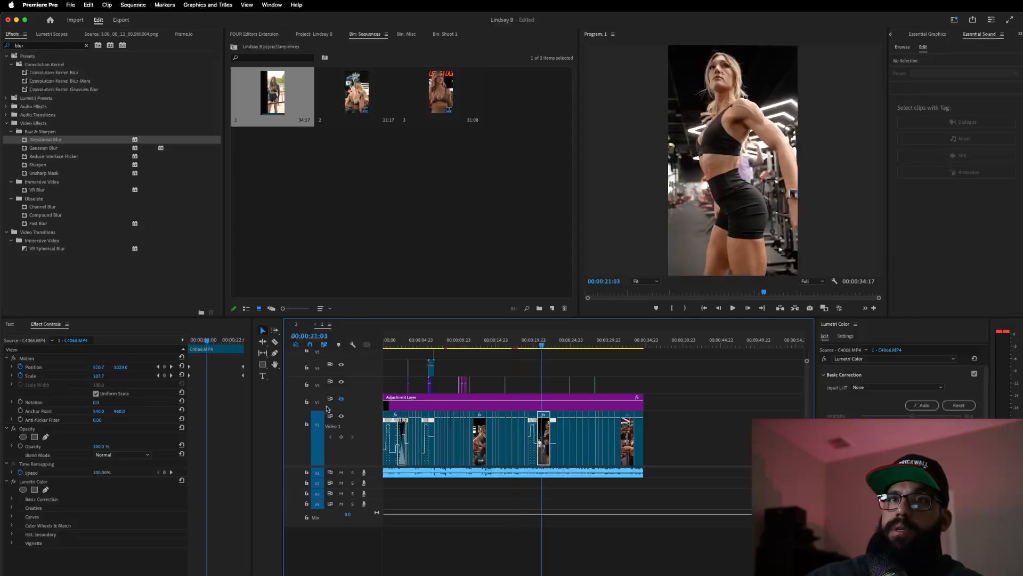
pyautogui.click(341, 400)
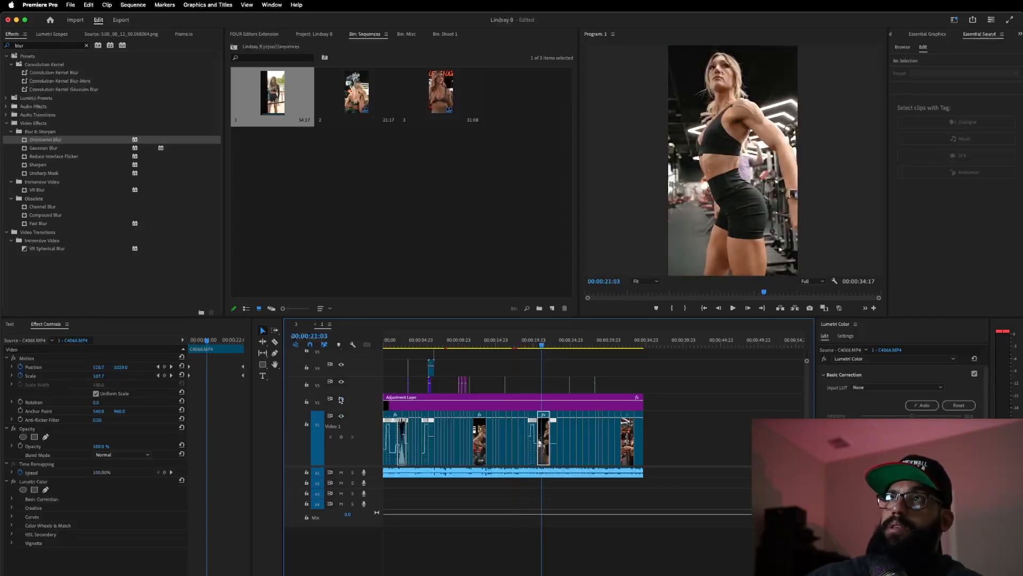
pyautogui.click(341, 400)
pyautogui.click(341, 400)
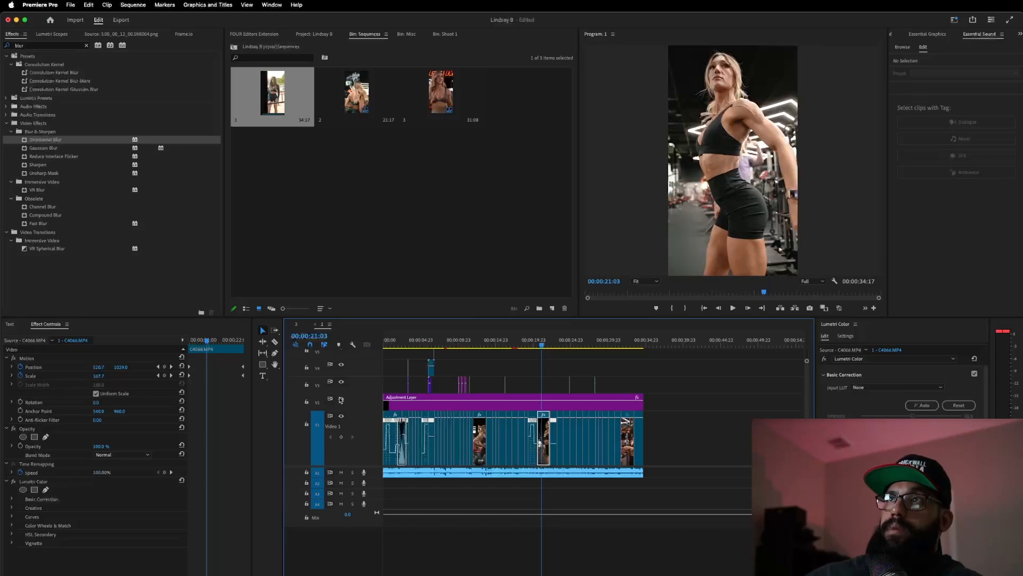
pyautogui.click(341, 400)
pyautogui.click(341, 400)
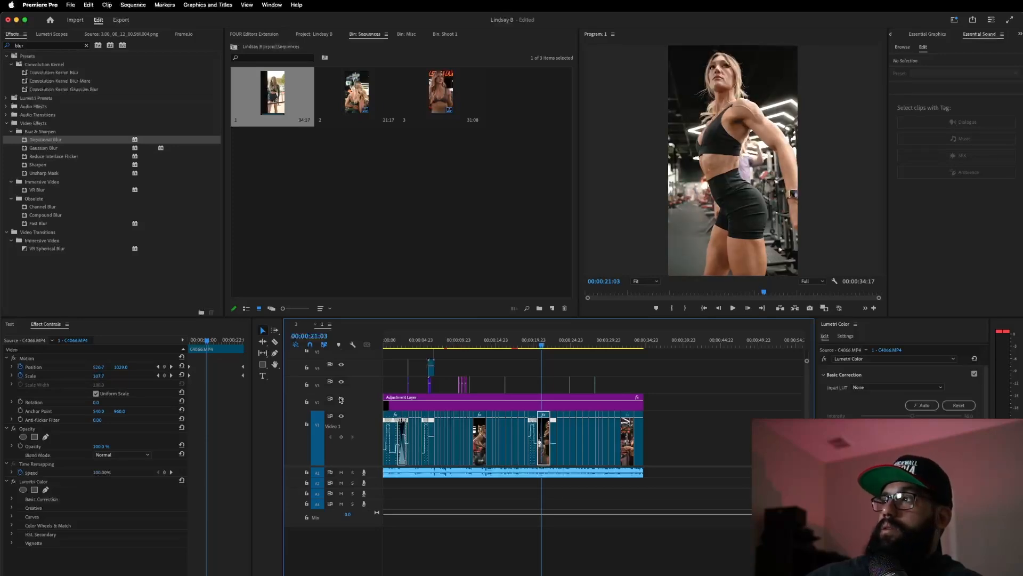
pyautogui.click(341, 400)
pyautogui.click(341, 399)
pyautogui.click(341, 399)
pyautogui.click(341, 399)
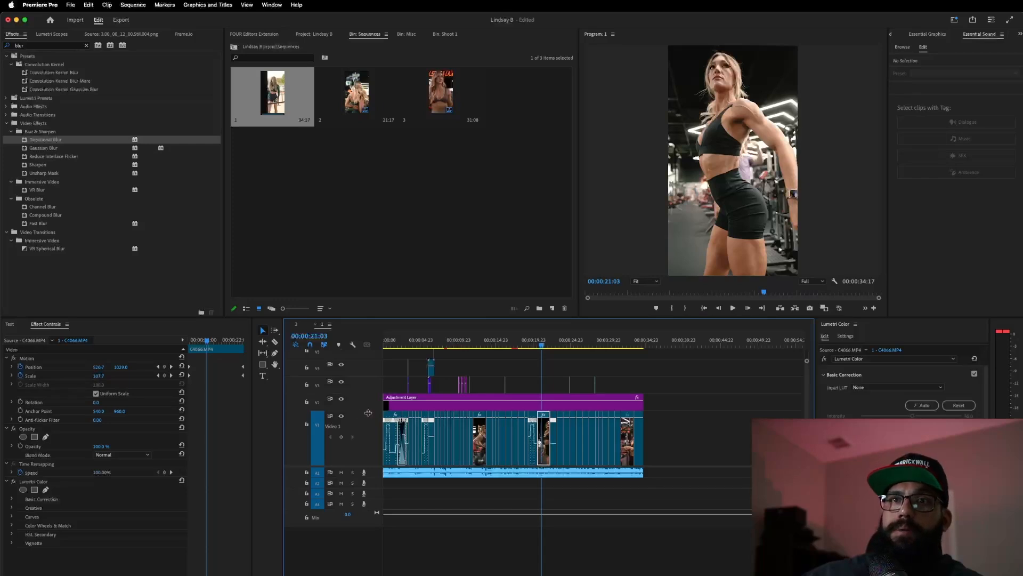
# - Copy the Adjustment Layer and paste it above sequence 3's footage, fitting the sequence in view
pyautogui.click(431, 406)
pyautogui.click(298, 325)
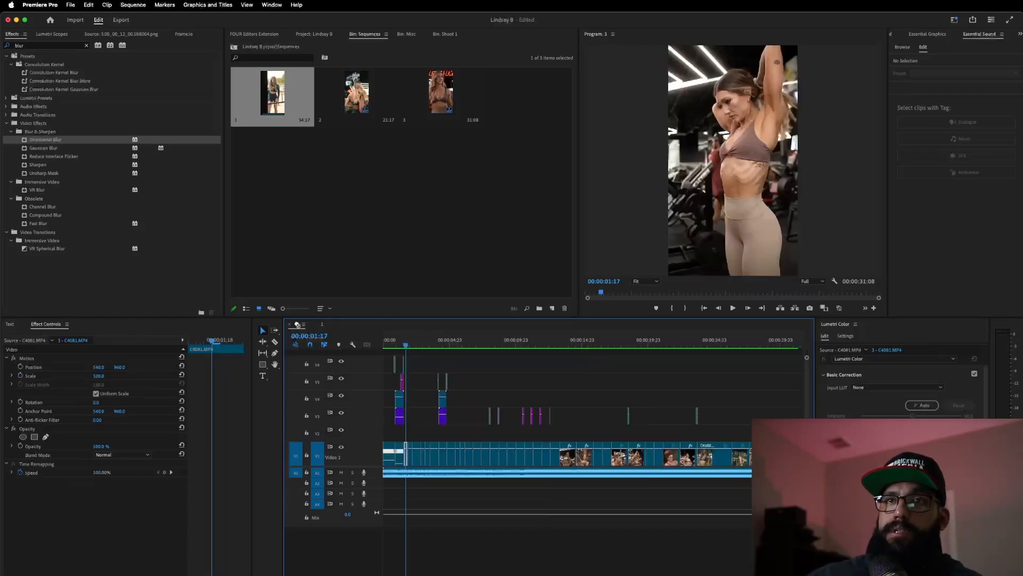
pyautogui.press('super+v')
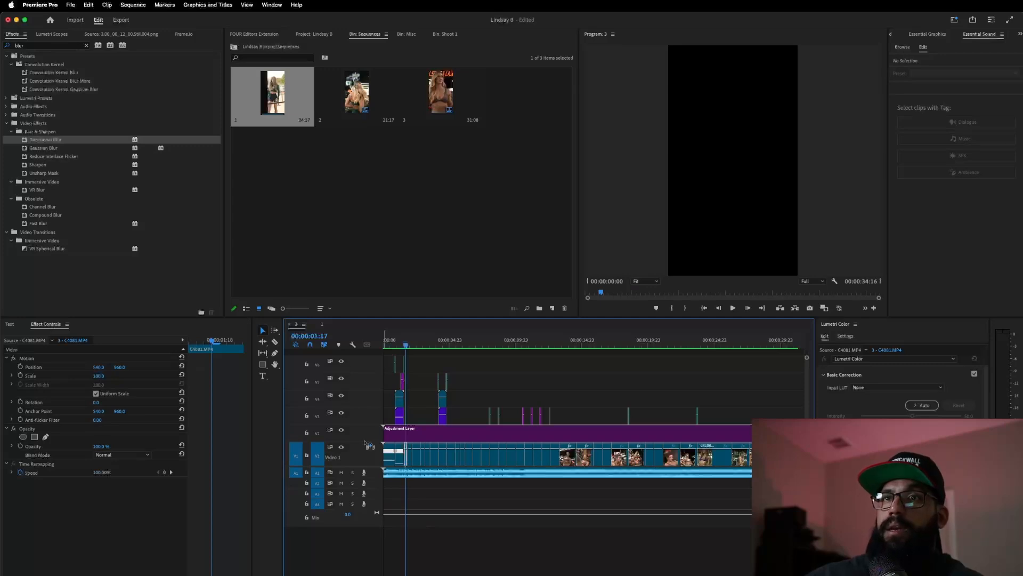
pyautogui.press('Home')
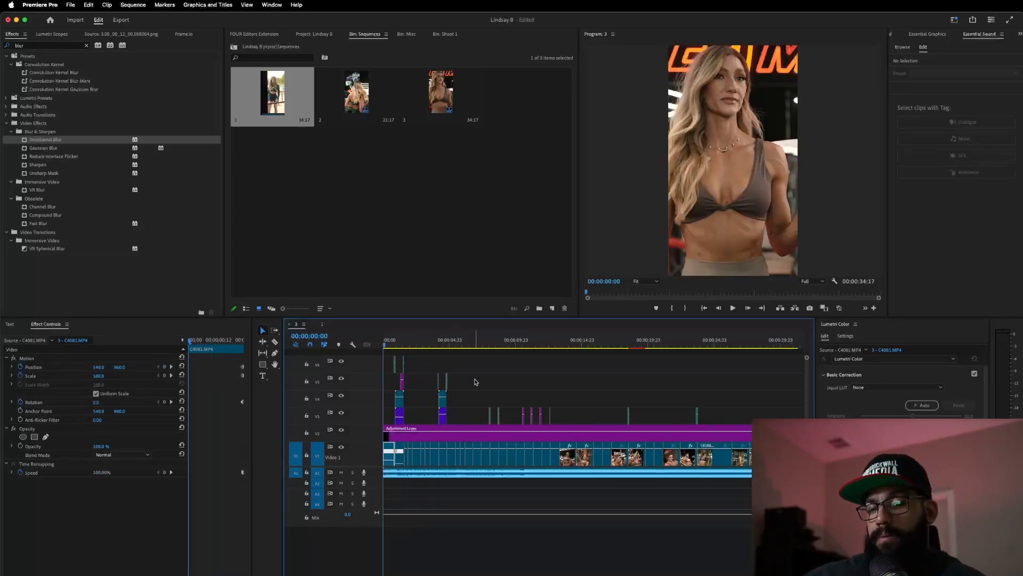
pyautogui.press('\\')
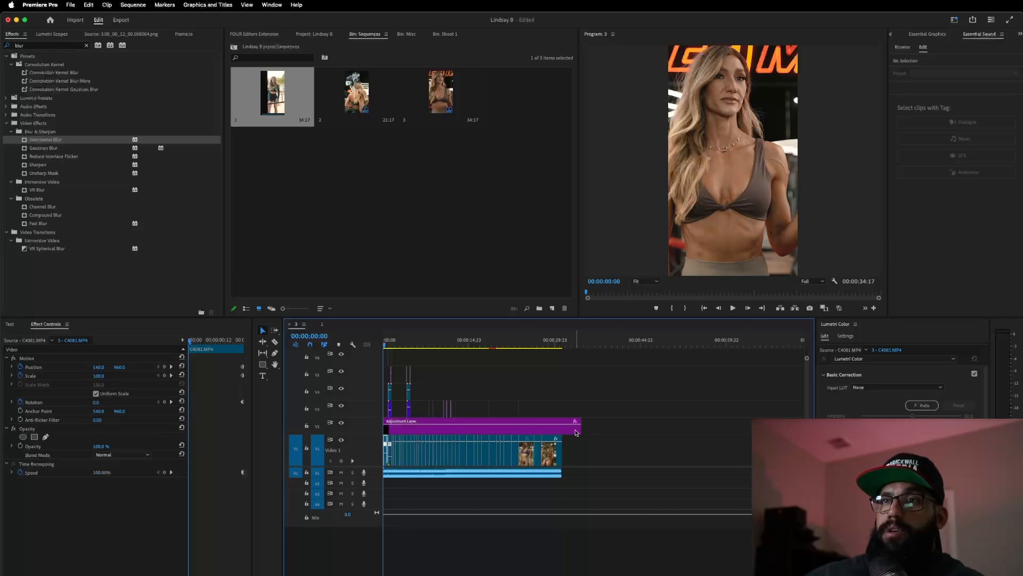
# - Trim the adjustment layer to end with the footage and scrub the opening seconds
pyautogui.moveTo(578, 429); pyautogui.dragTo(562, 429)
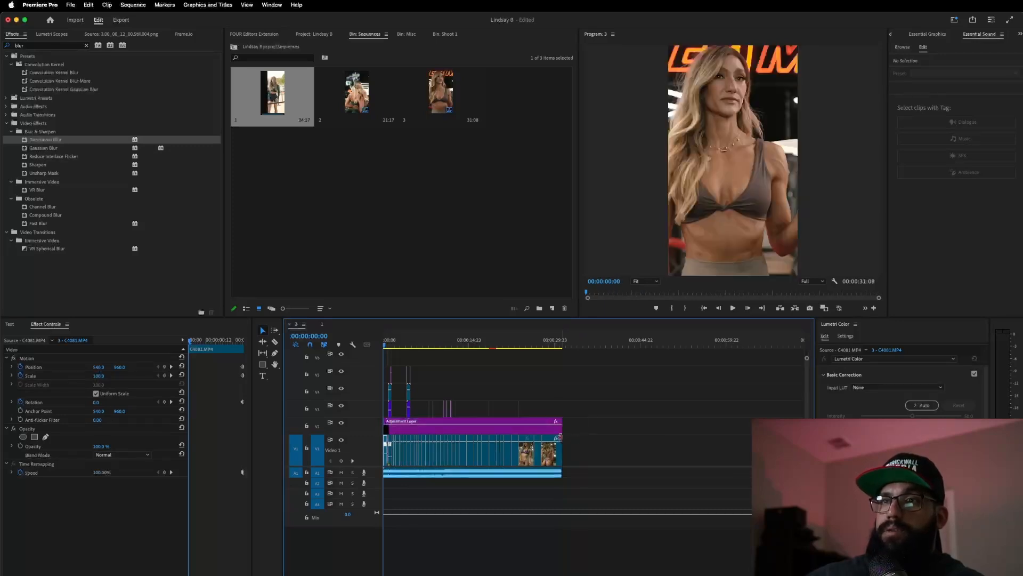
pyautogui.scroll(6, 510, 410)
pyautogui.hscroll(-12, 485, 389)
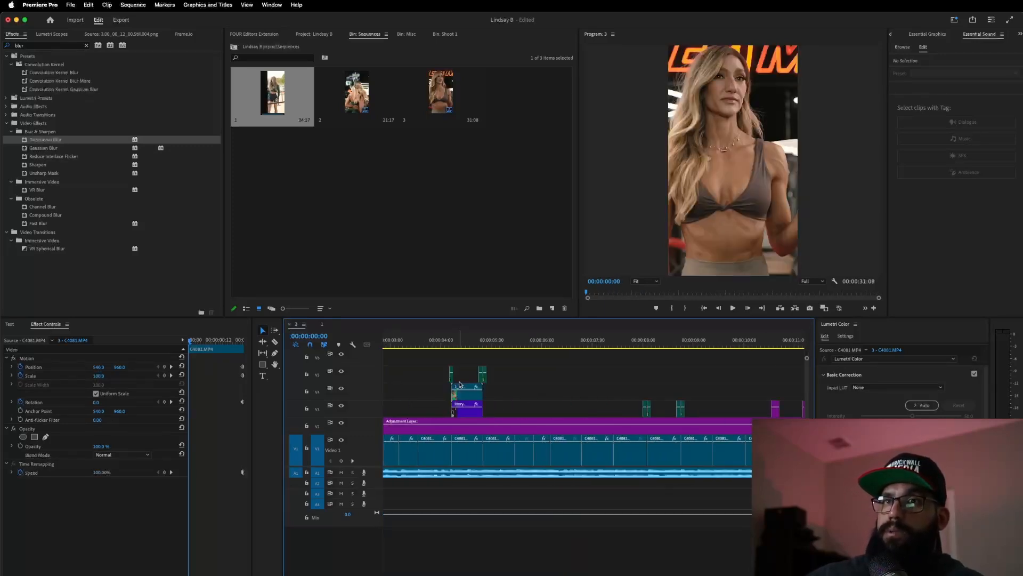
pyautogui.moveTo(401, 338); pyautogui.dragTo(508, 379)
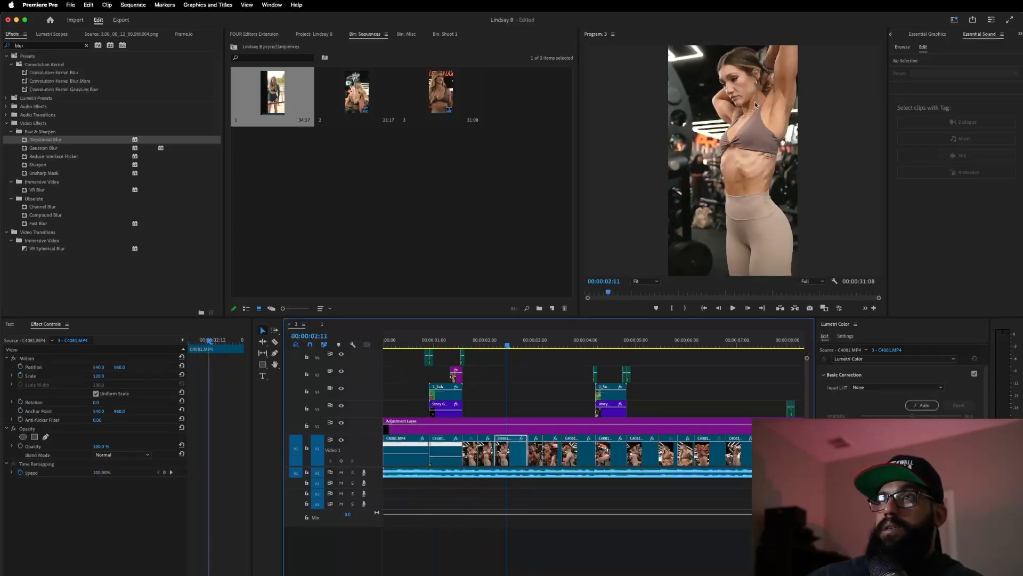
pyautogui.click(397, 343)
pyautogui.press('space')
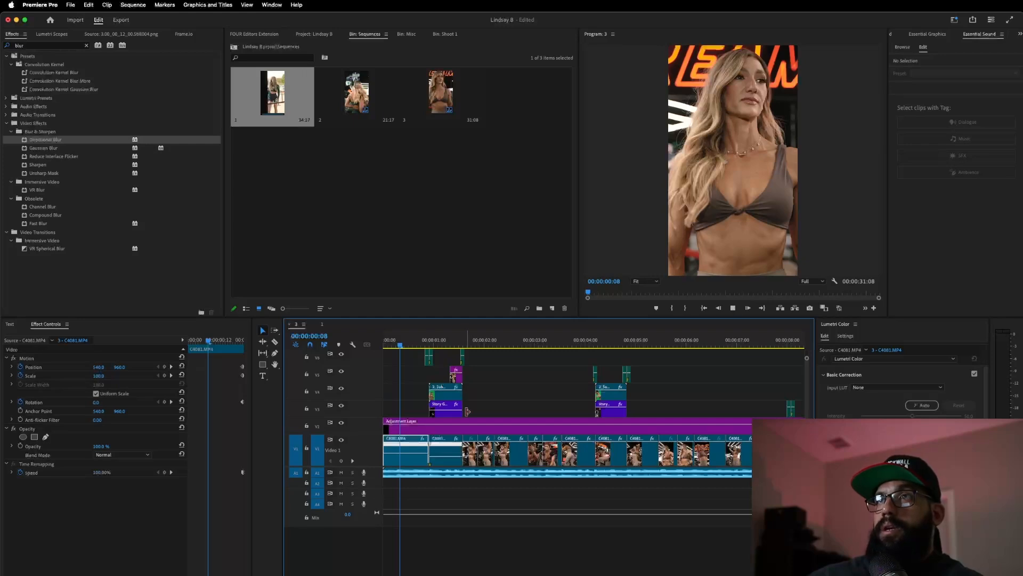
pyautogui.press('space')
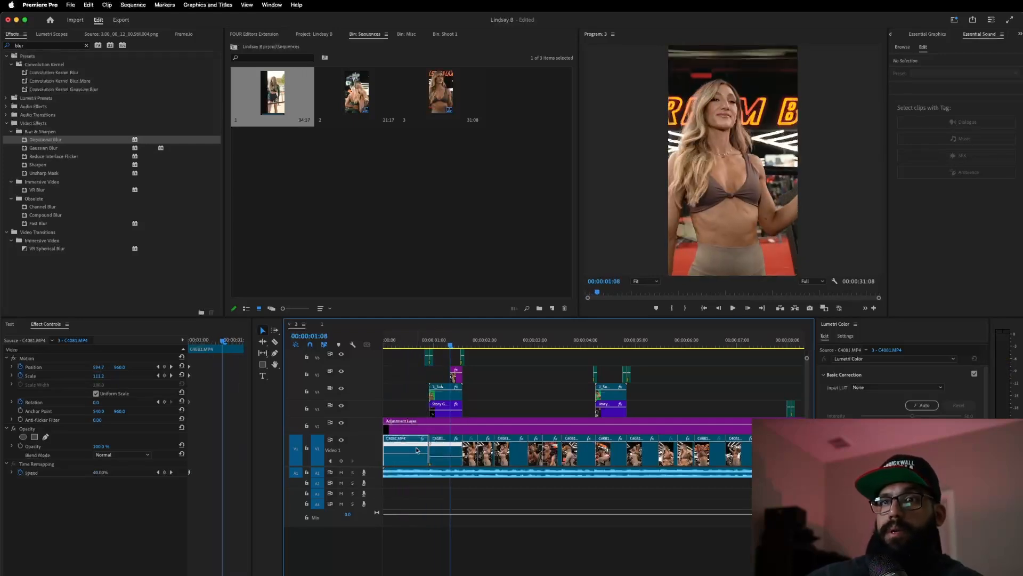
pyautogui.click(409, 342)
pyautogui.click(447, 426)
pyautogui.click(410, 458)
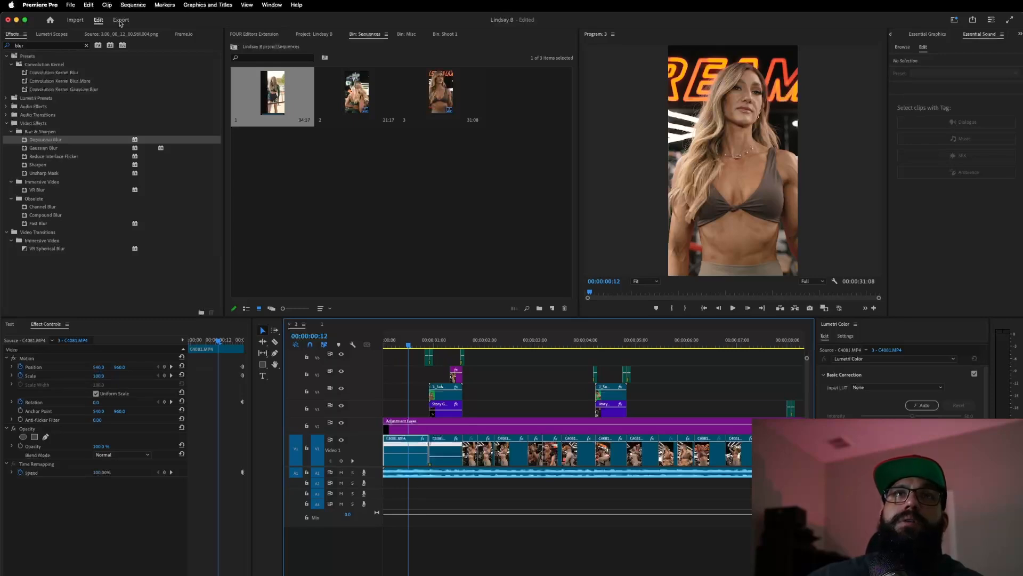
# - Show Lumetri Scopes, resize the scope panel, and scrub the first clip back to 00:00:00:09
pyautogui.click(57, 34)
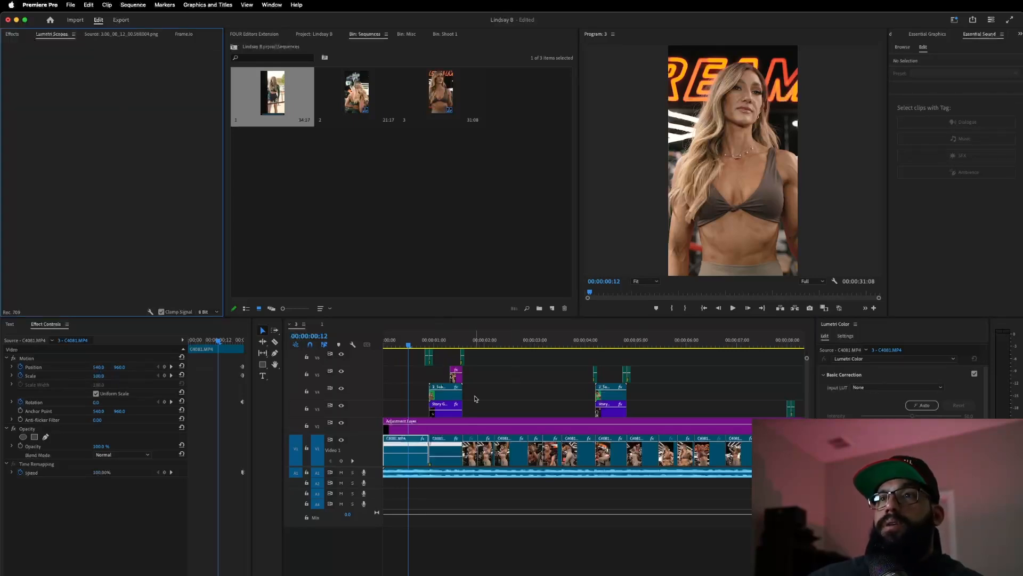
pyautogui.moveTo(468, 346); pyautogui.dragTo(486, 345)
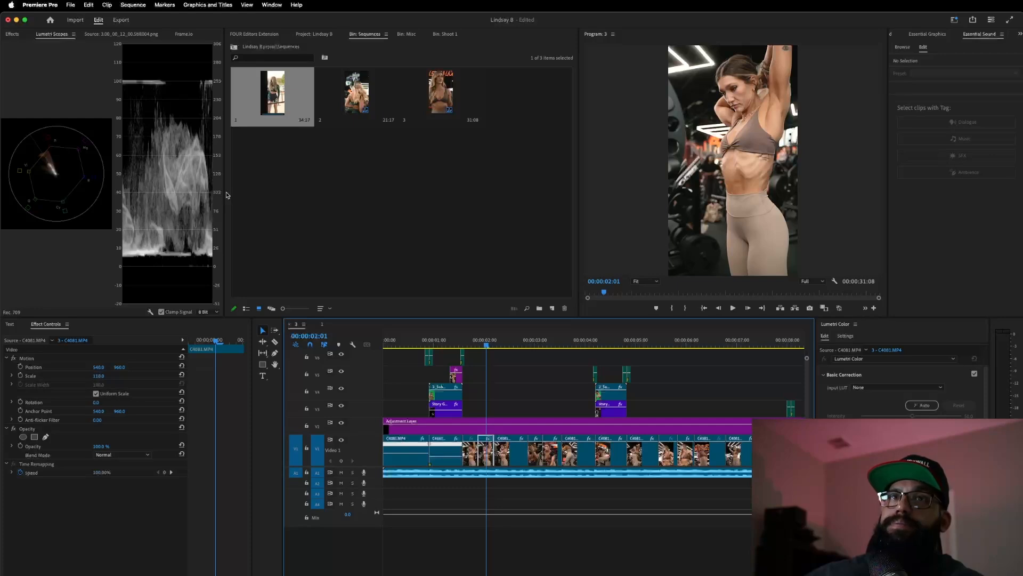
pyautogui.moveTo(228, 195); pyautogui.dragTo(389, 155)
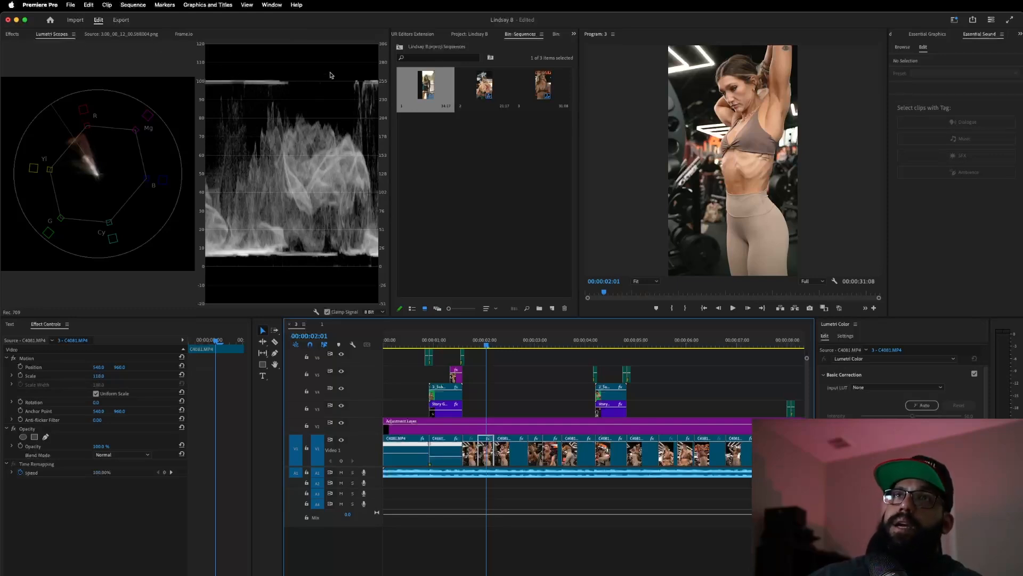
pyautogui.moveTo(391, 135); pyautogui.dragTo(306, 135)
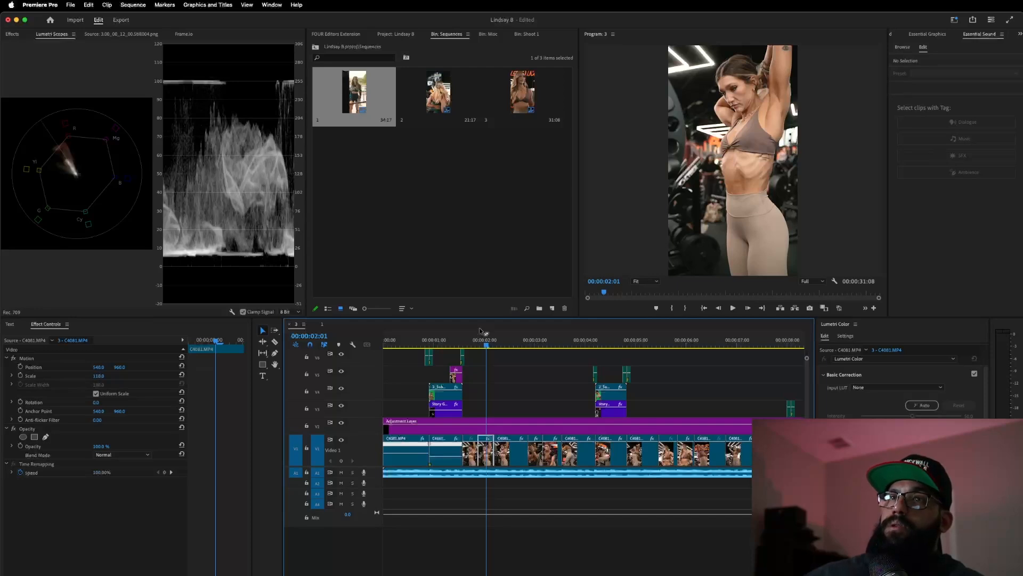
pyautogui.click(467, 341)
pyautogui.click(421, 342)
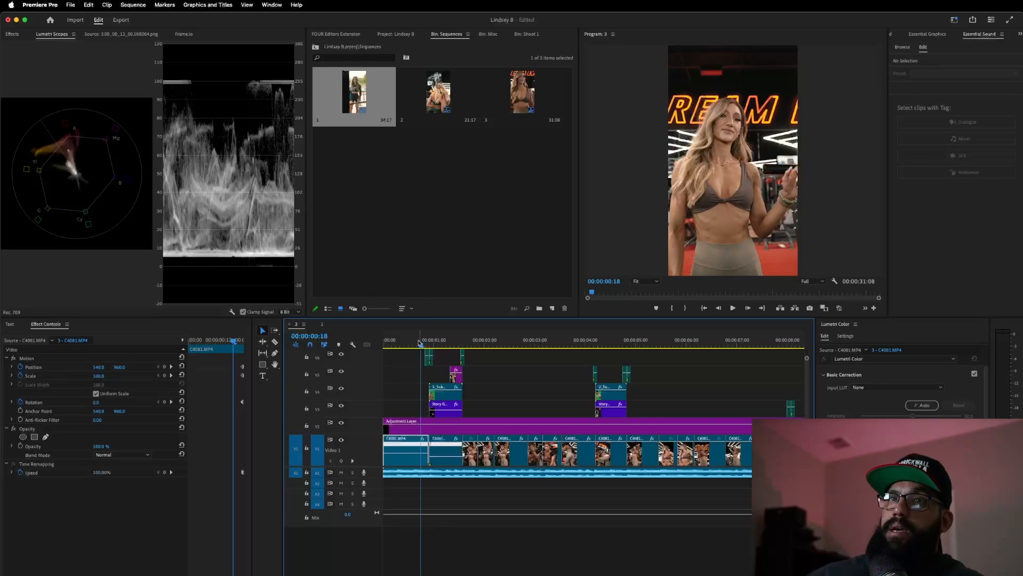
pyautogui.moveTo(422, 344); pyautogui.dragTo(403, 345)
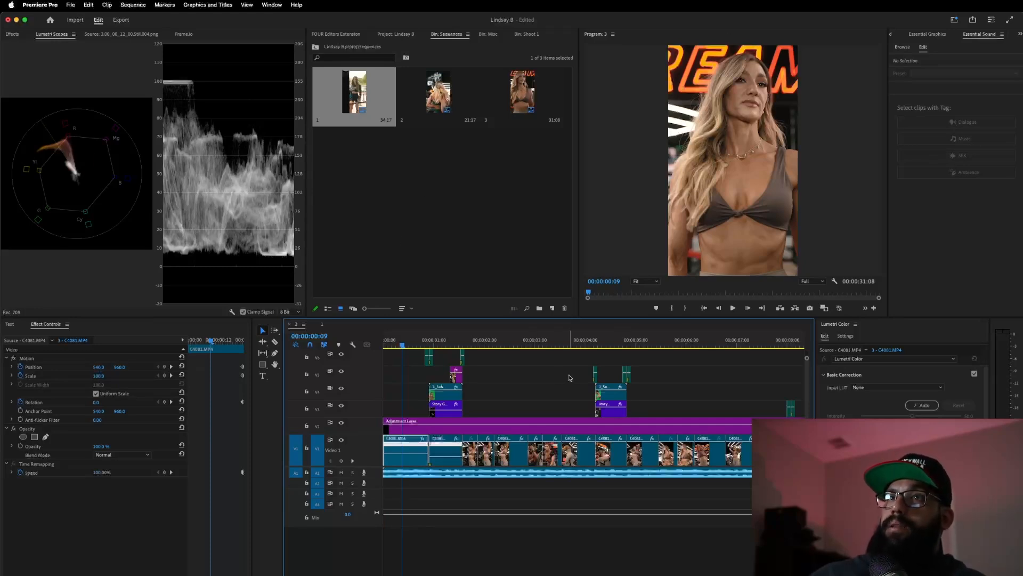
pyautogui.click(106, 33)
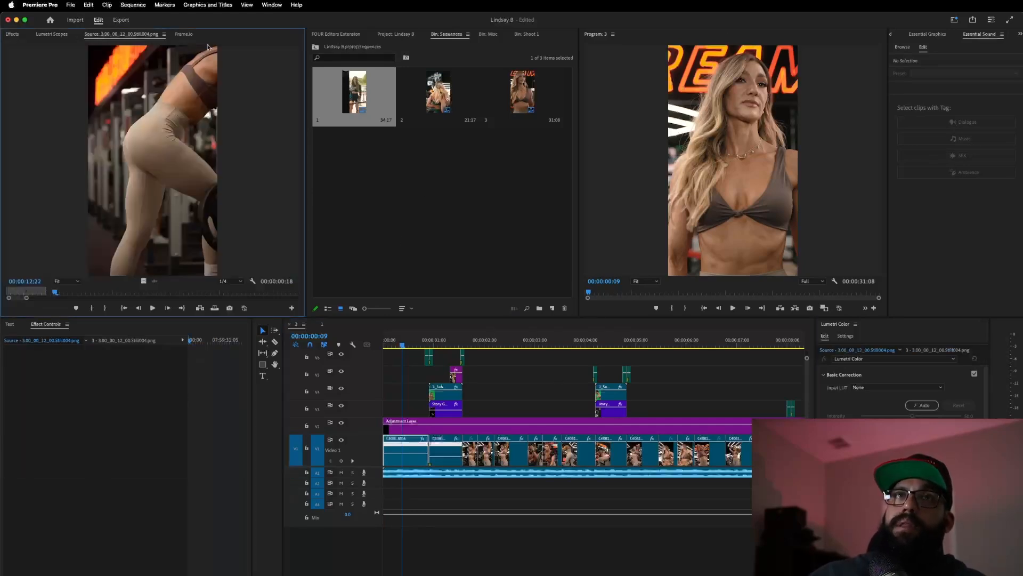
pyautogui.scroll(-5, 900, 389)
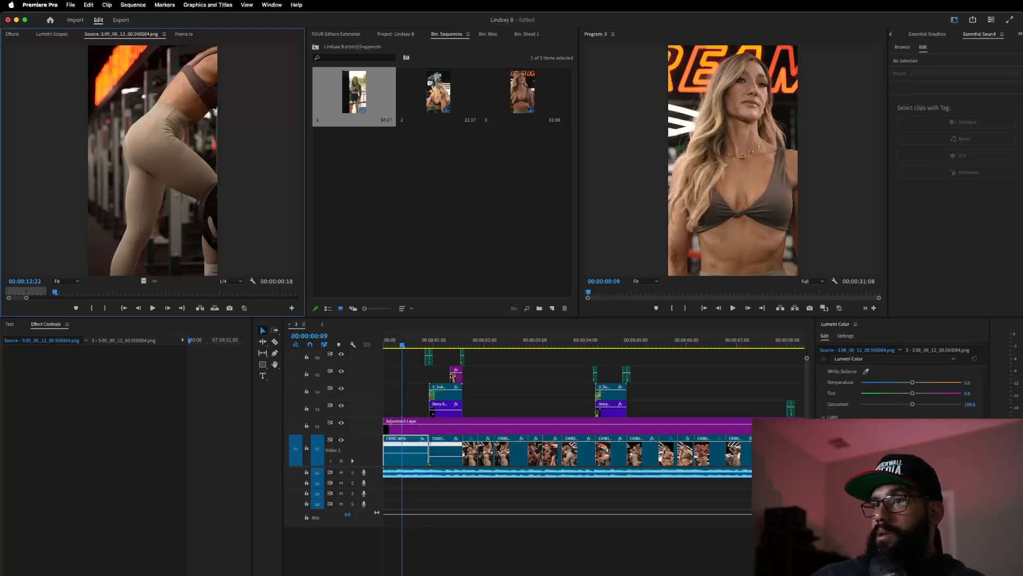
pyautogui.scroll(-5, 900, 394)
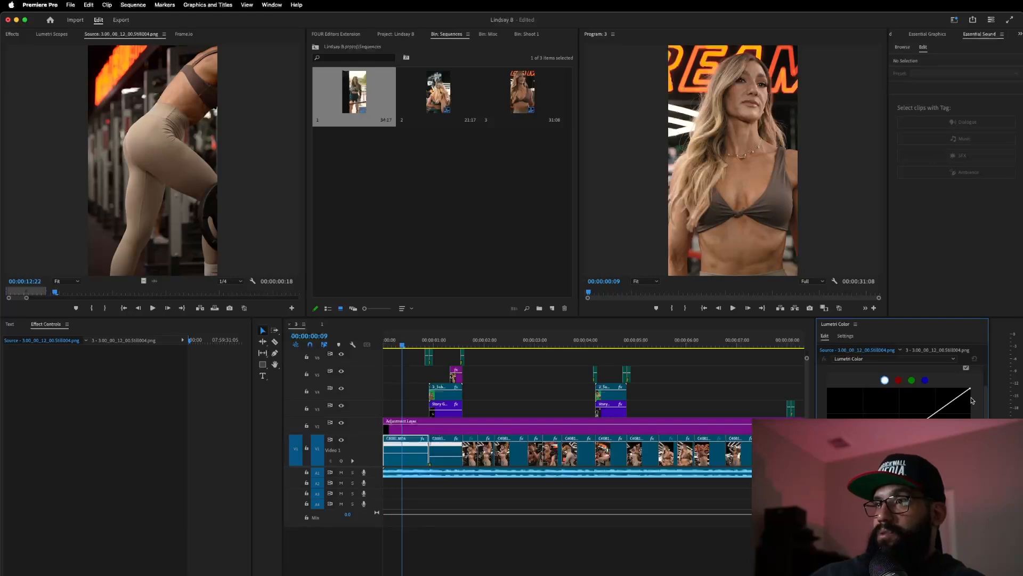
pyautogui.scroll(2, 844, 377)
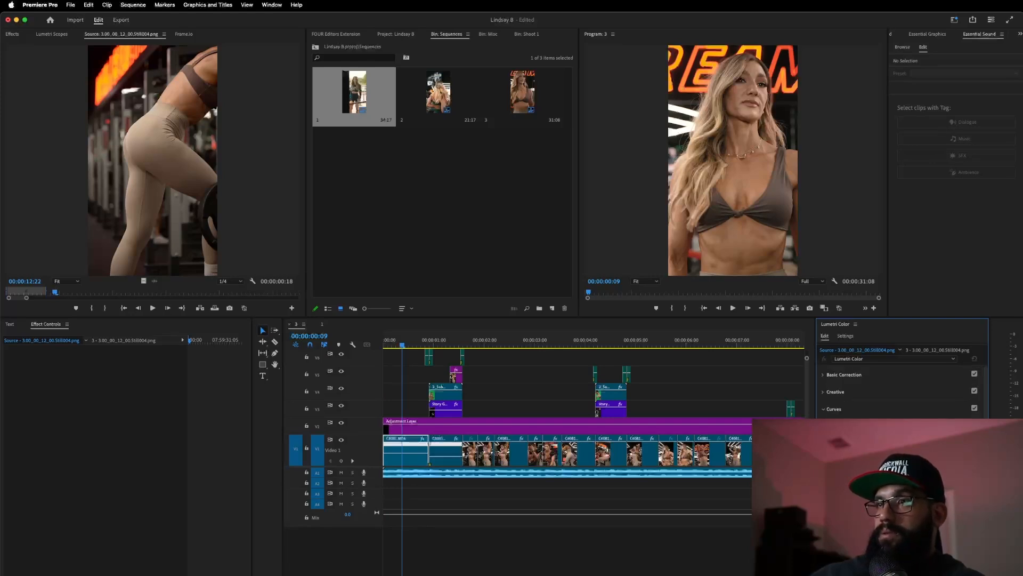
pyautogui.scroll(2, 900, 389)
pyautogui.scroll(-2, 901, 389)
pyautogui.scroll(-2, 901, 389)
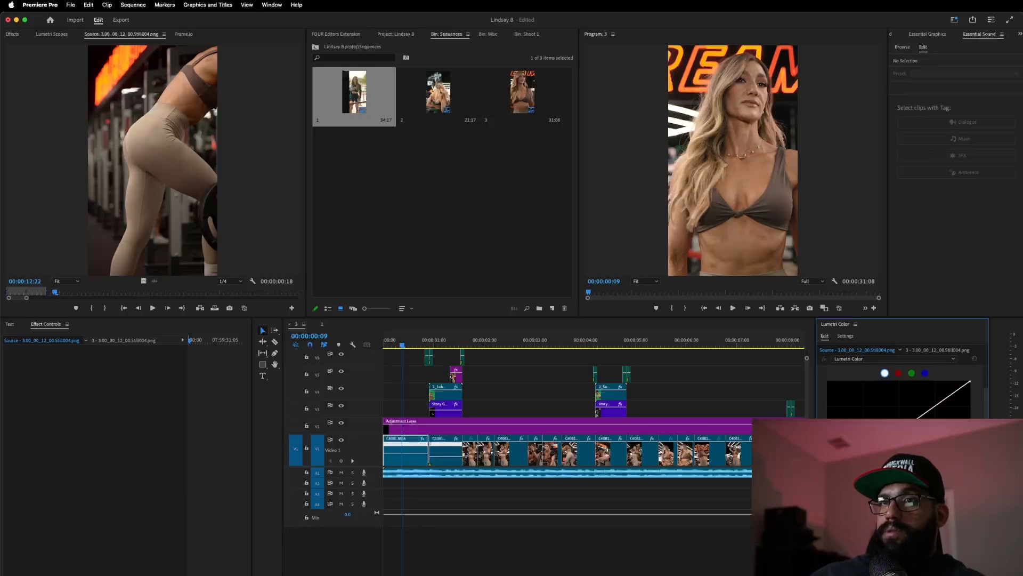
pyautogui.scroll(2, 901, 389)
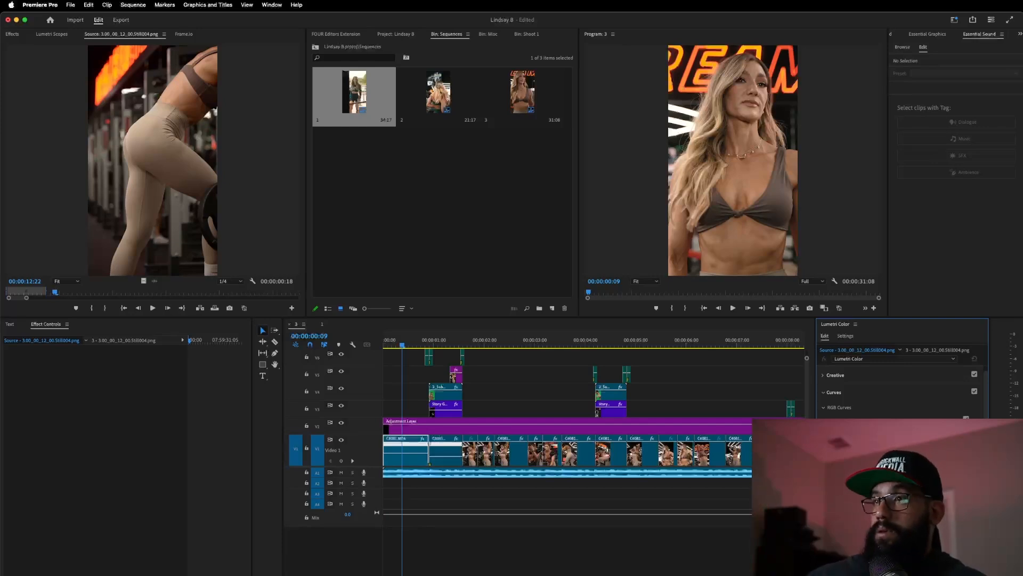
pyautogui.click(823, 396)
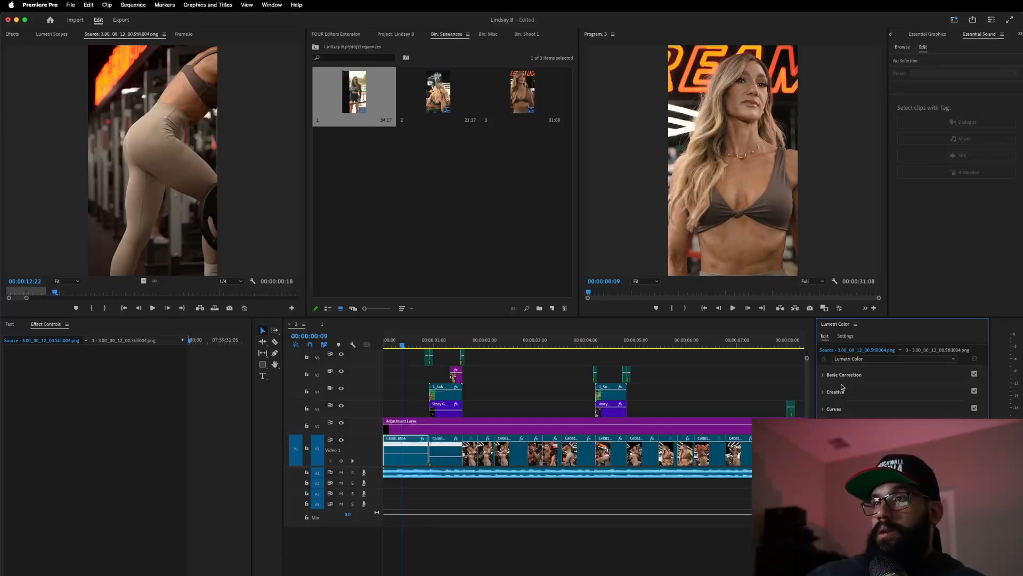
pyautogui.click(824, 375)
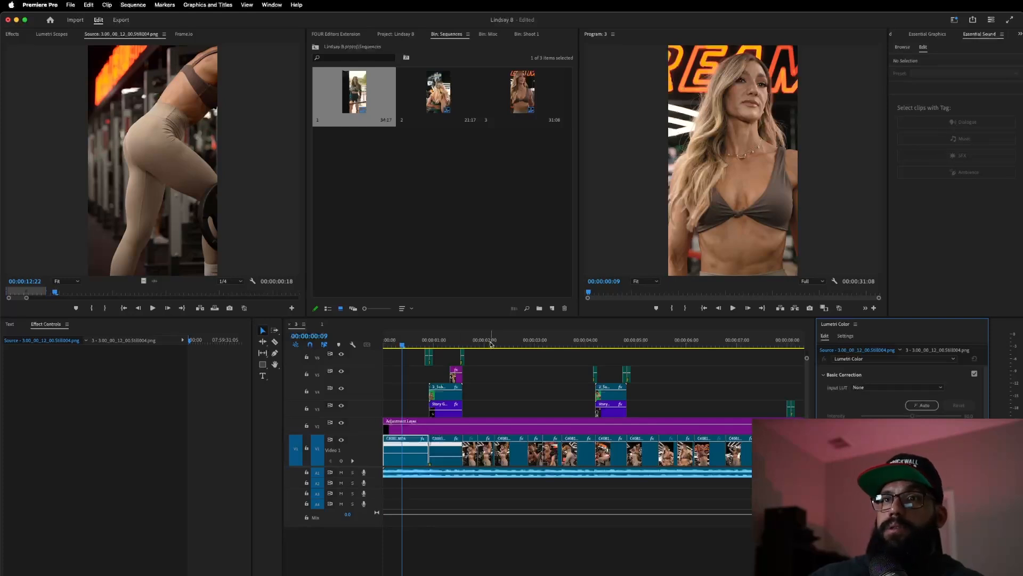
# - Apply Lumetri Color to the first C4081 clip, comparing before and after with undo/redo
pyautogui.click(468, 340)
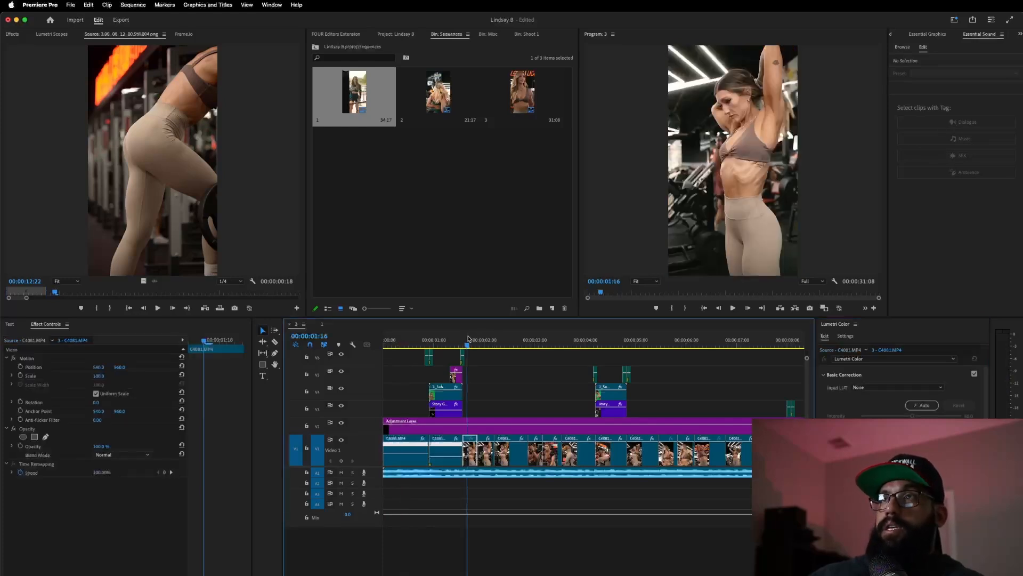
pyautogui.click(409, 340)
pyautogui.moveTo(912, 488); pyautogui.dragTo(922, 489)
pyautogui.press('super+z')
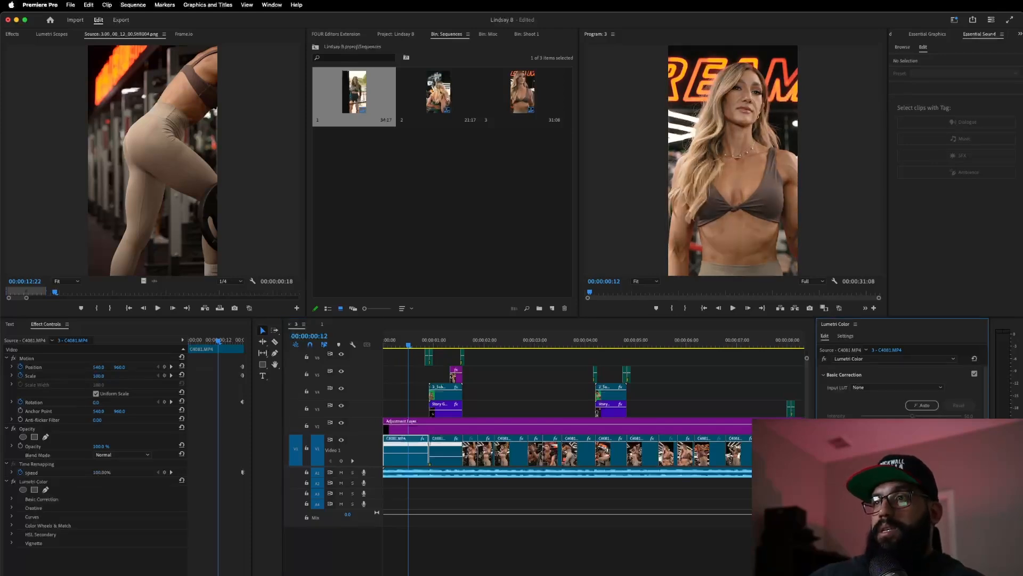
pyautogui.press('super+shift+z')
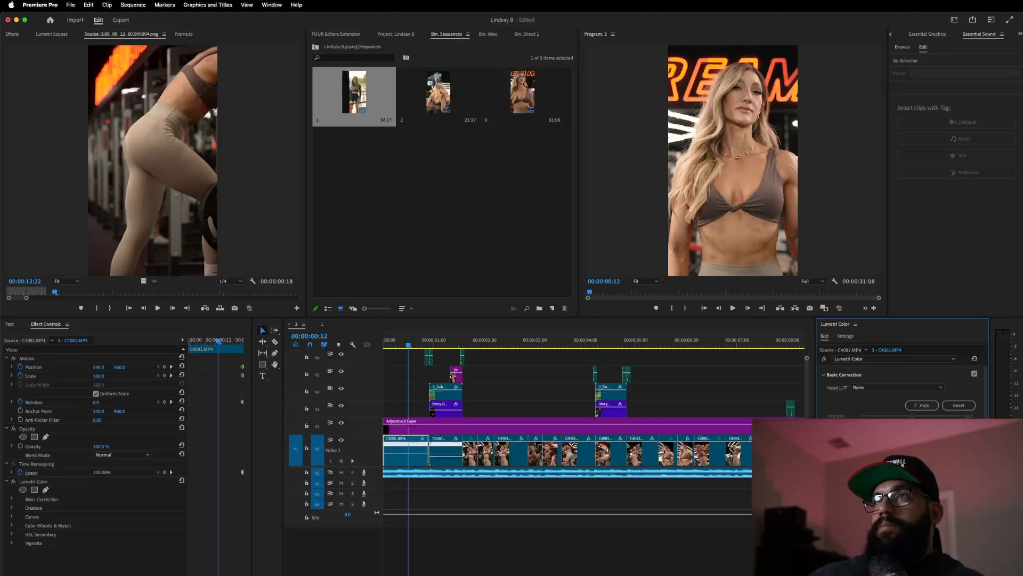
# - Copy the graded first clip, then play on to 00:00:00:22 in the next clip
pyautogui.rightClick(408, 451)
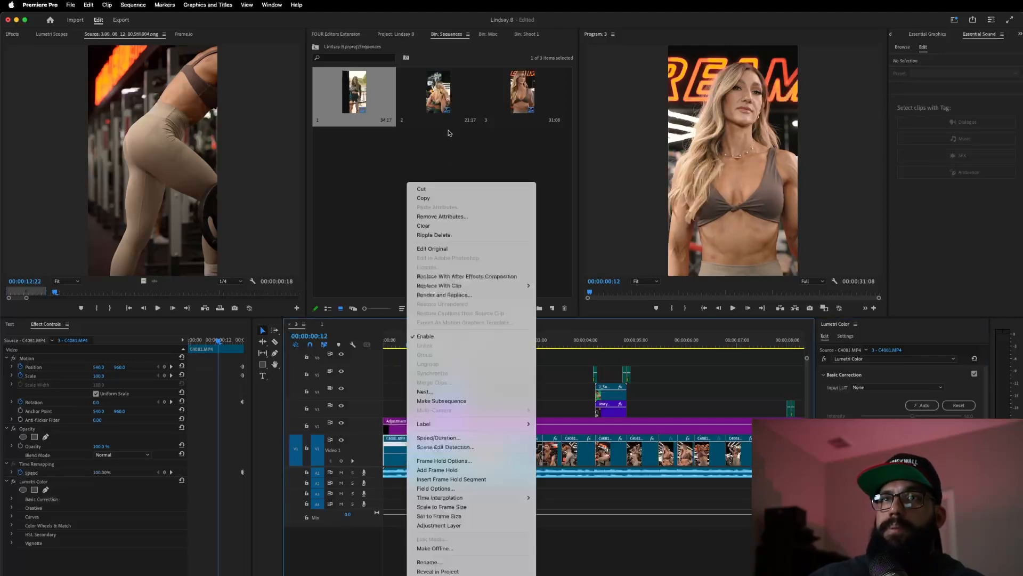
pyautogui.click(422, 198)
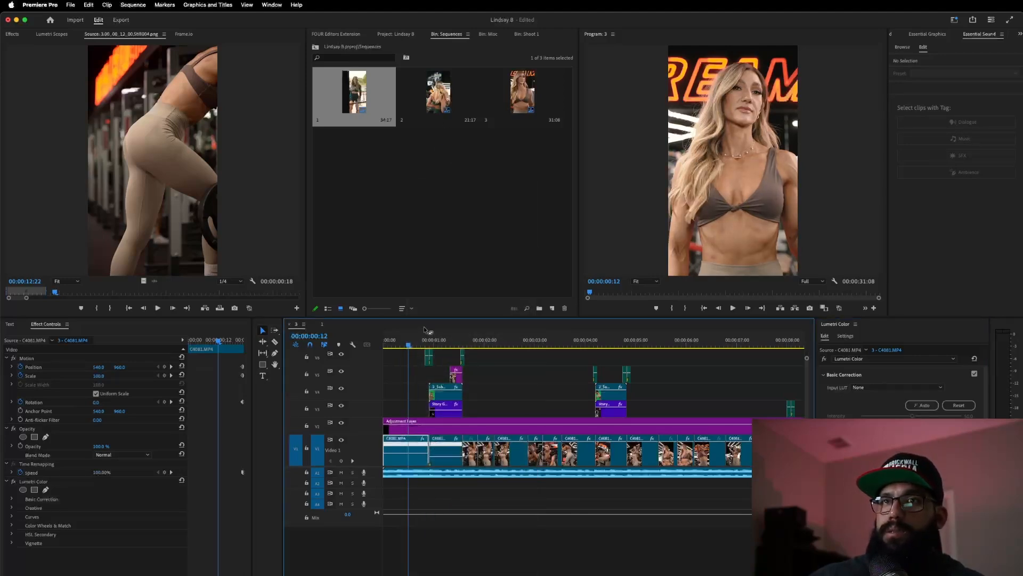
pyautogui.press('space')
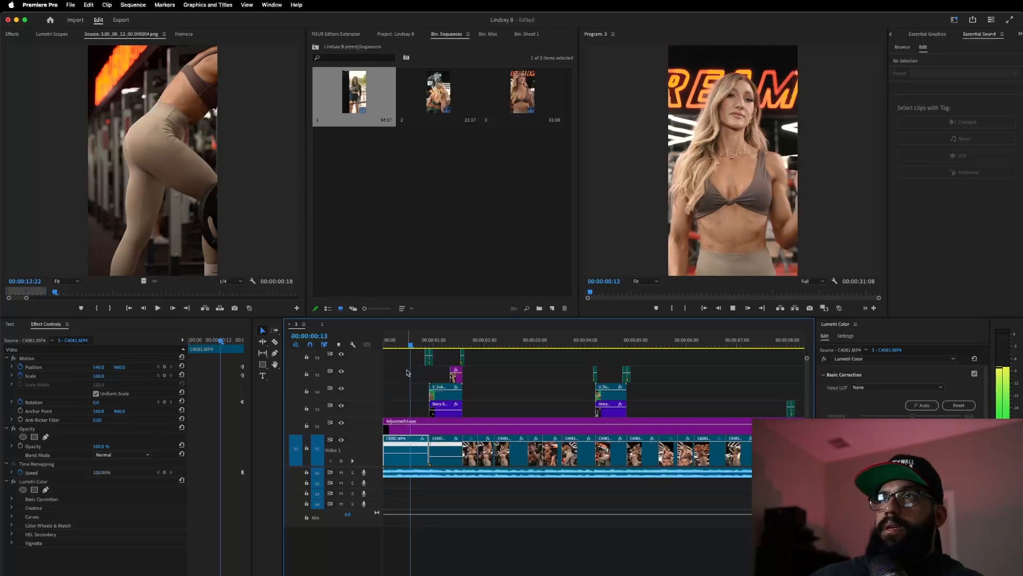
pyautogui.click(437, 349)
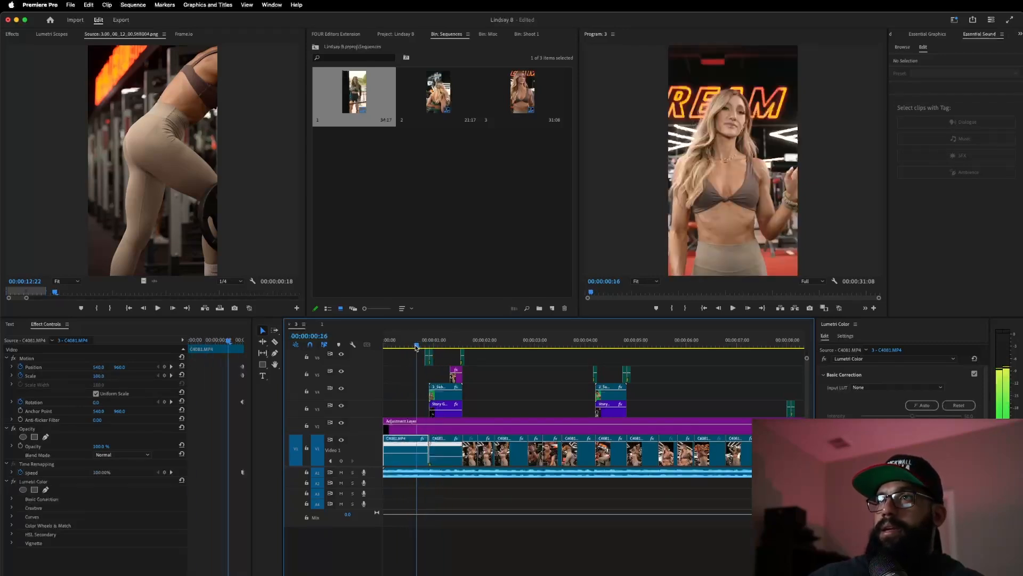
pyautogui.moveTo(437, 351)
pyautogui.mouseDown()
pyautogui.moveTo(418, 361)
pyautogui.moveTo(429, 362)
pyautogui.mouseUp()
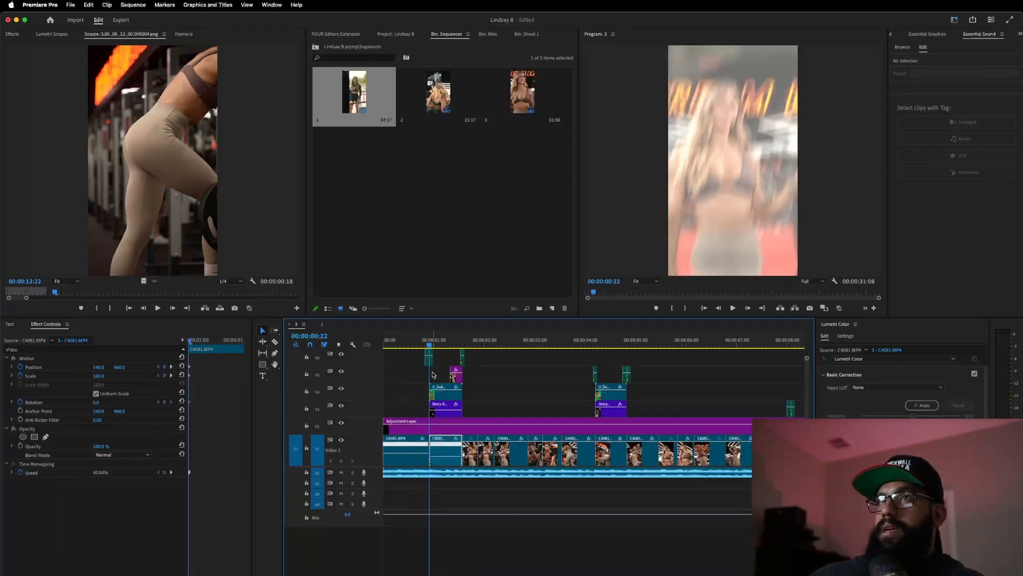
# - Paste the copied attributes onto the next clip and preview from the sequence start
pyautogui.rightClick(453, 445)
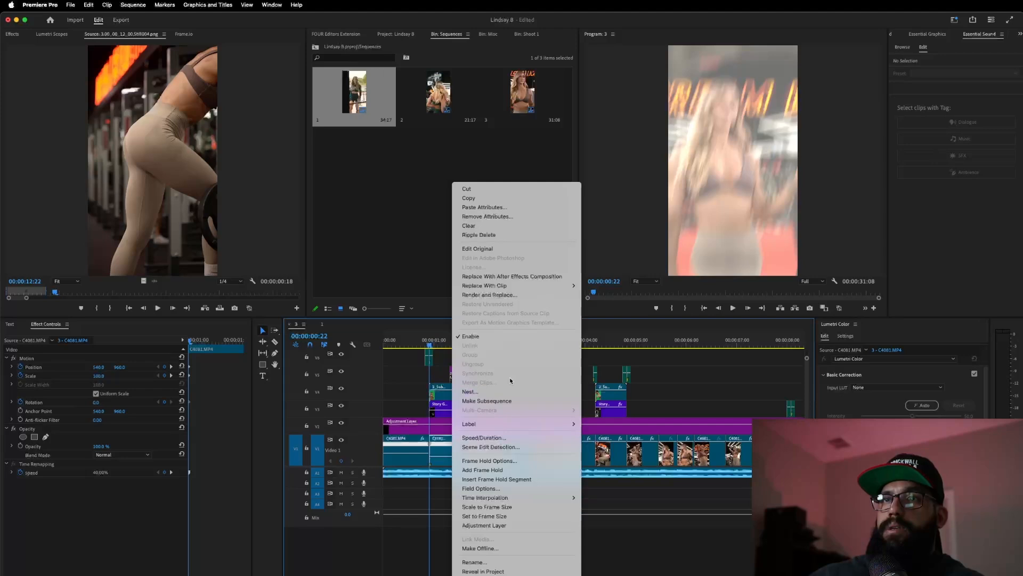
pyautogui.click(476, 207)
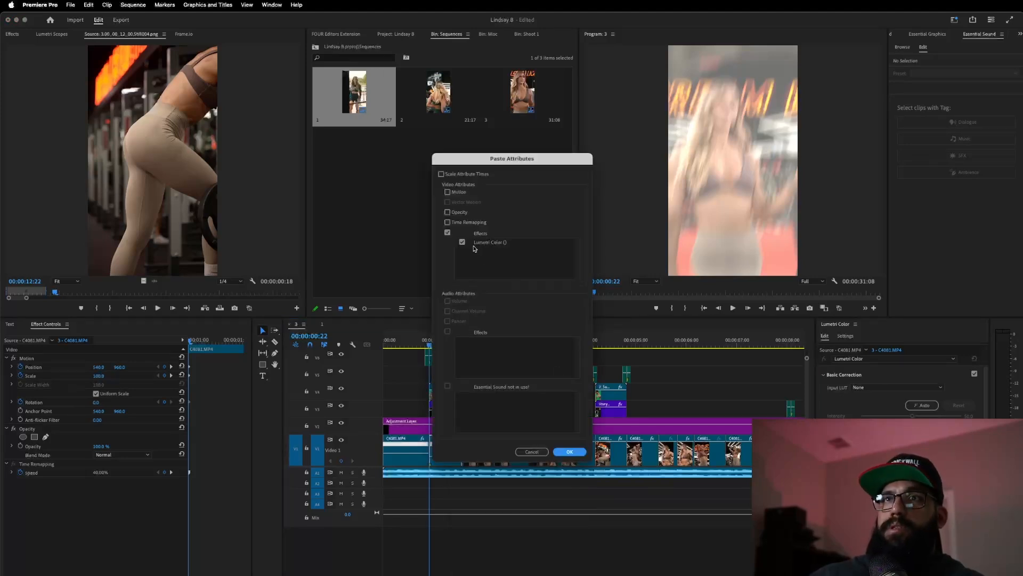
pyautogui.click(569, 451)
pyautogui.press('Home')
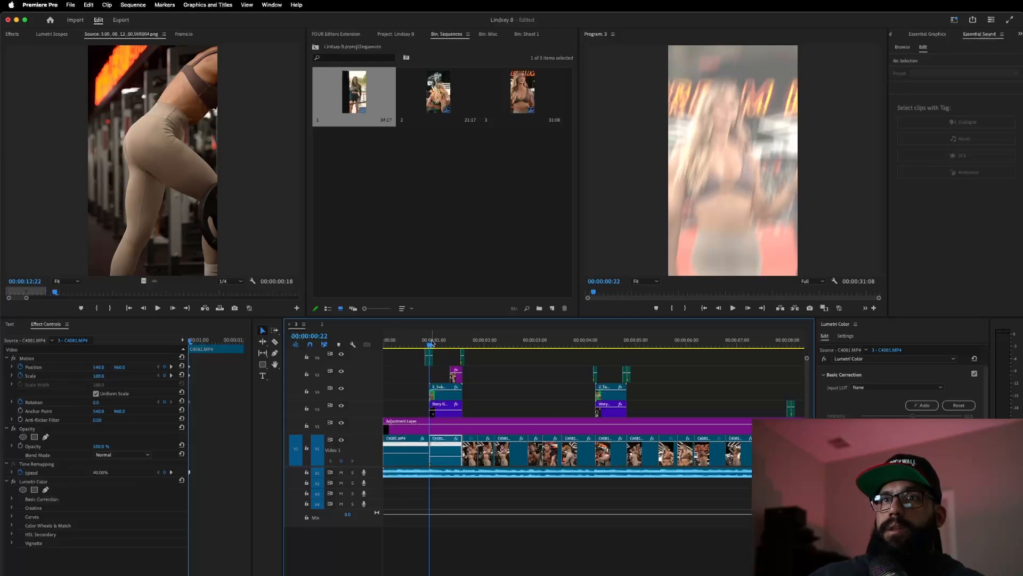
pyautogui.press('space')
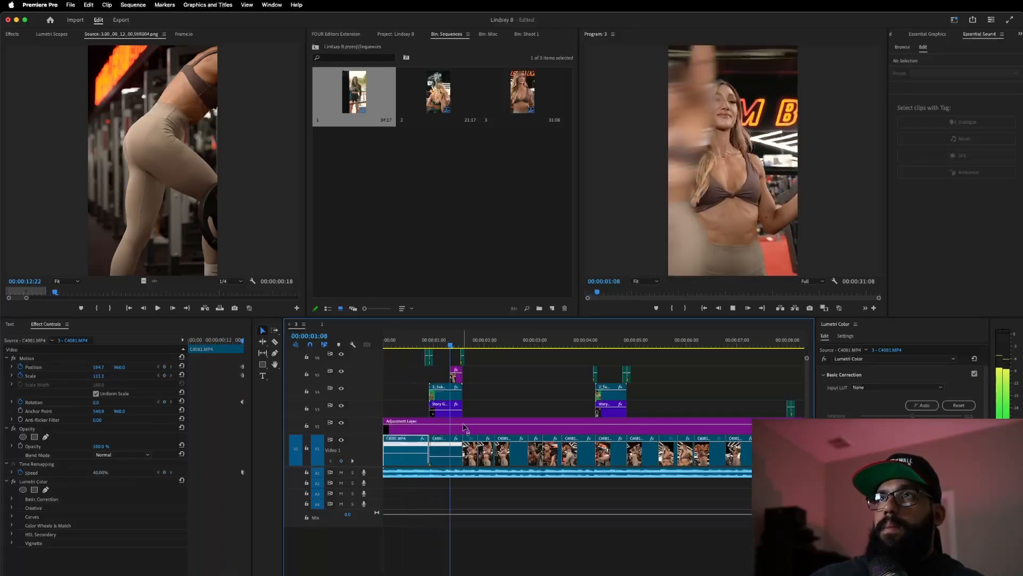
pyautogui.press('space')
# - Hide track V4's output and apply a Basic Correction to the V4 overlay clip
pyautogui.click(442, 341)
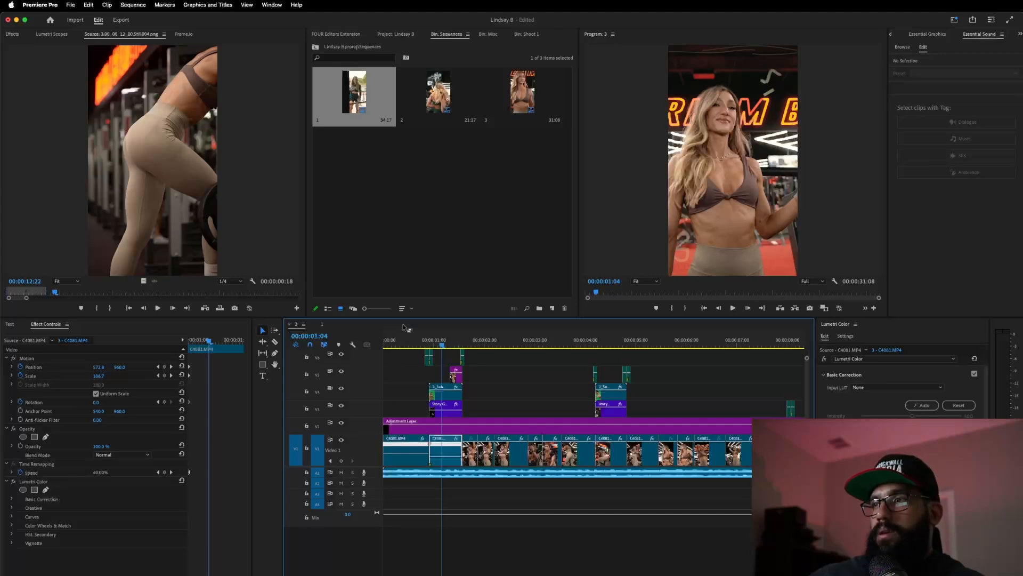
pyautogui.click(401, 341)
pyautogui.click(442, 340)
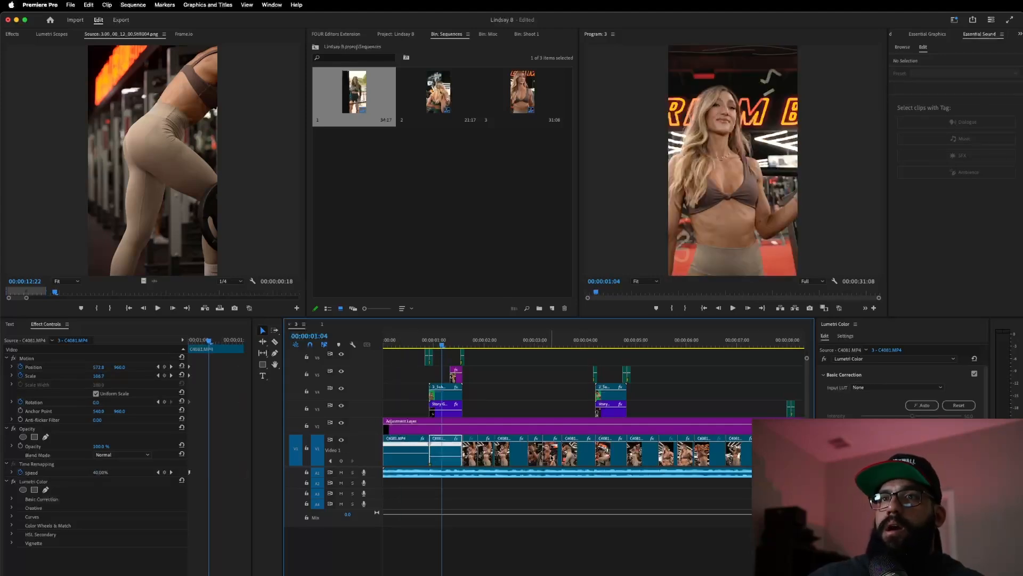
pyautogui.click(443, 393)
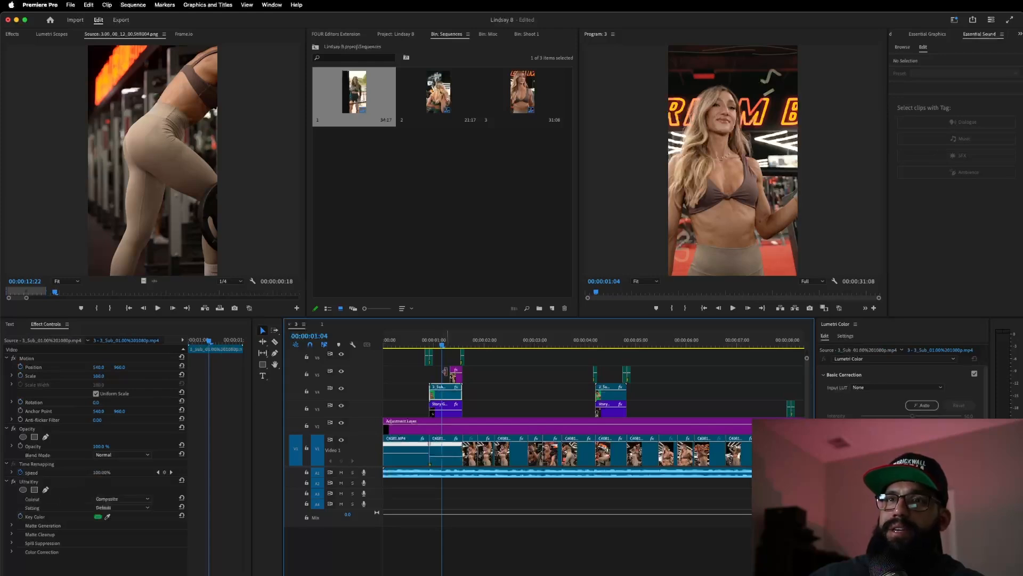
pyautogui.click(341, 388)
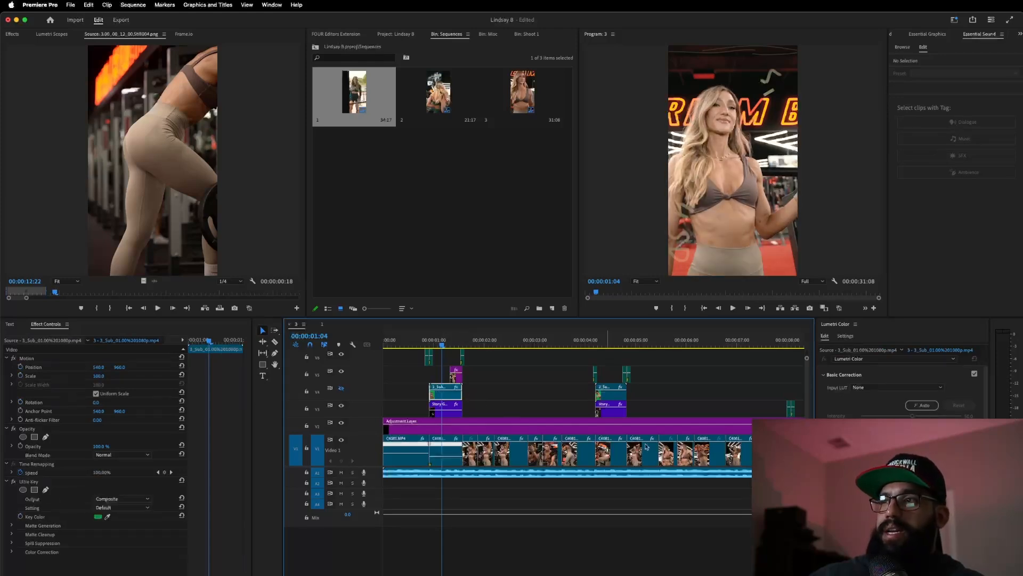
pyautogui.click(901, 479)
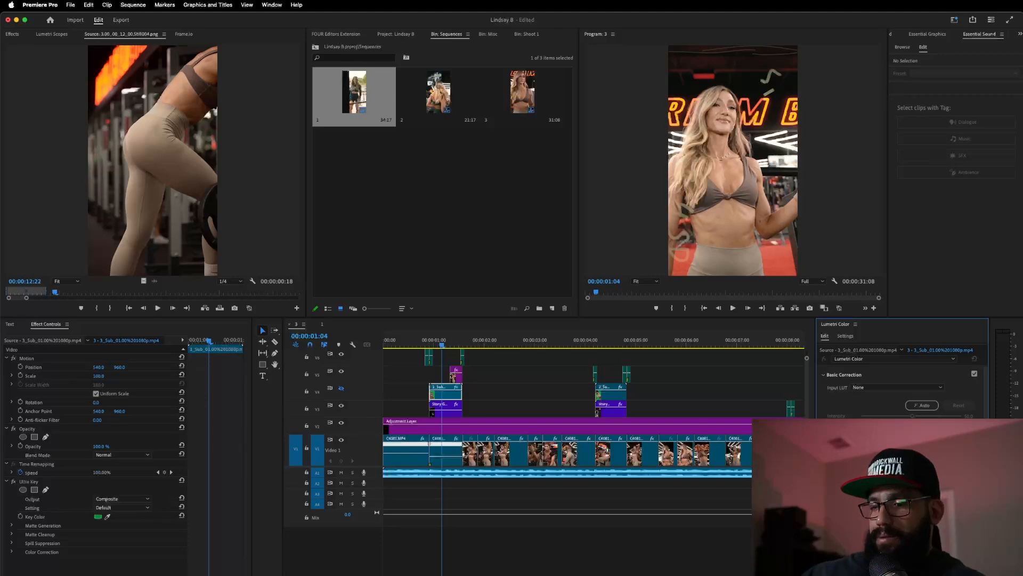
pyautogui.moveTo(912, 479); pyautogui.dragTo(928, 480)
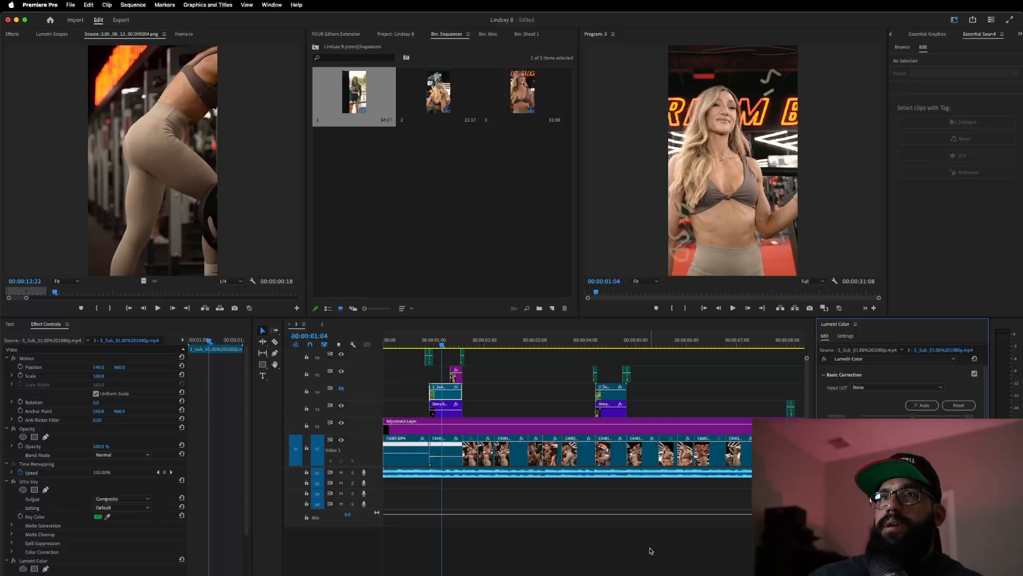
# - Raise Exposure on the clip at 00:00:02:23 and play it back
pyautogui.click(507, 379)
pyautogui.press('space')
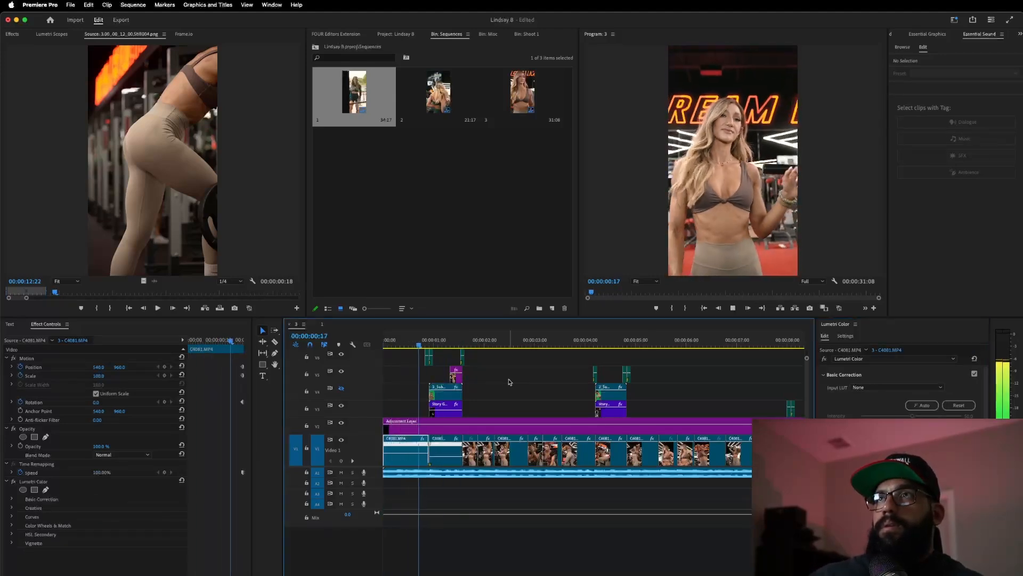
pyautogui.press('space')
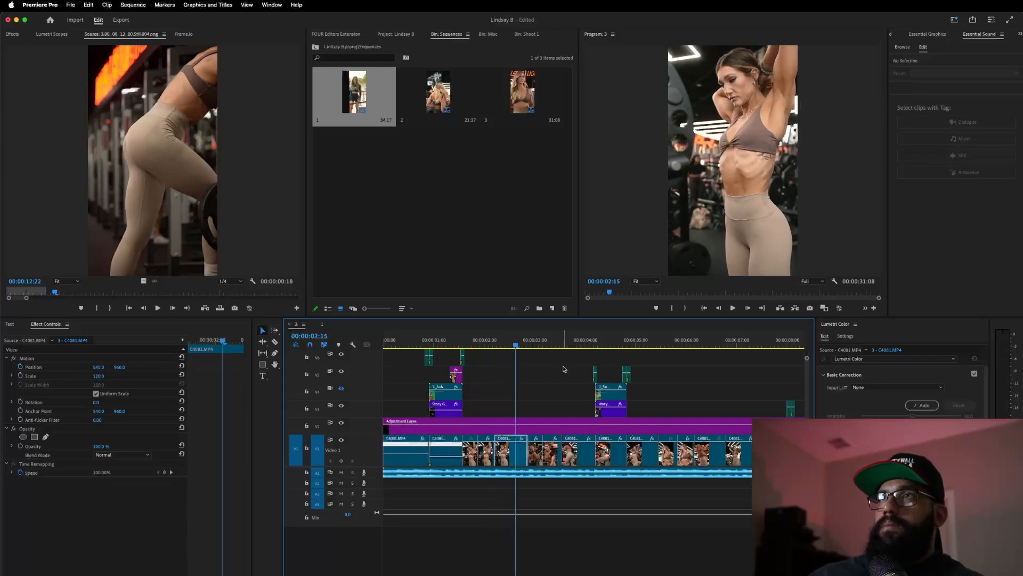
pyautogui.moveTo(515, 344); pyautogui.dragTo(538, 345)
pyautogui.moveTo(912, 472); pyautogui.dragTo(921, 472)
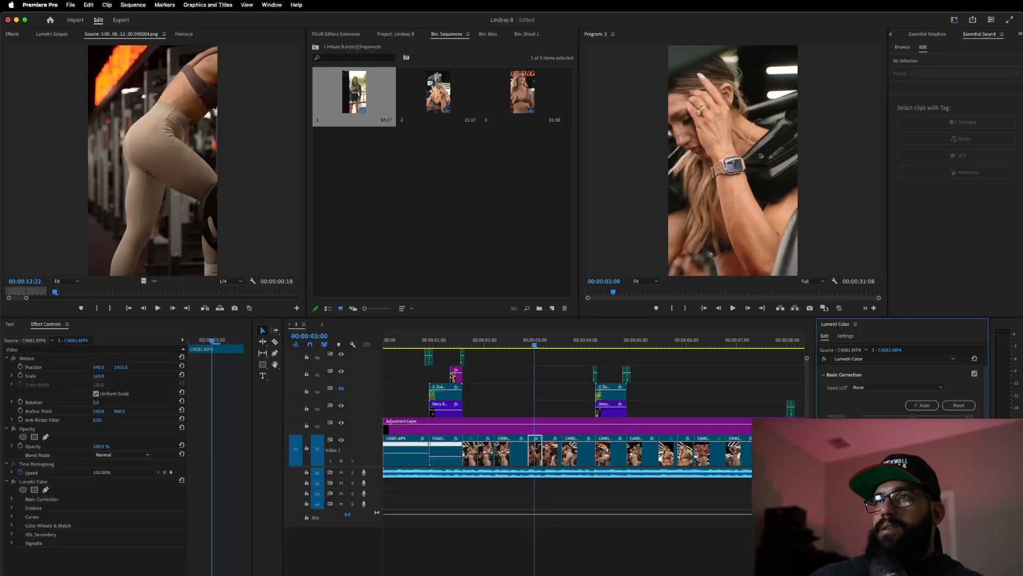
pyautogui.click(511, 341)
pyautogui.press('space')
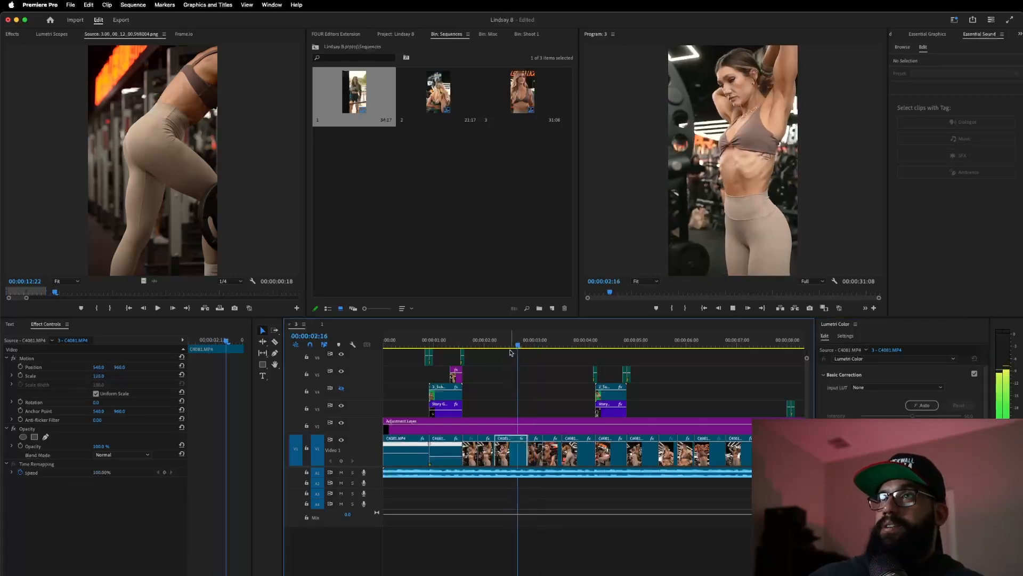
pyautogui.press('space')
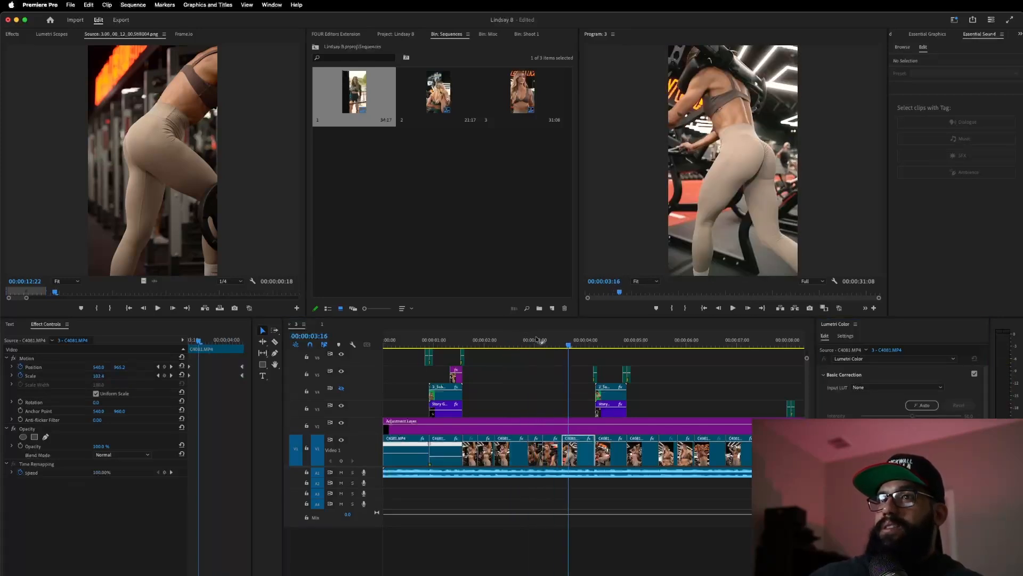
# - Review playback from near the start, stopping at 00:00:06:16
pyautogui.click(536, 342)
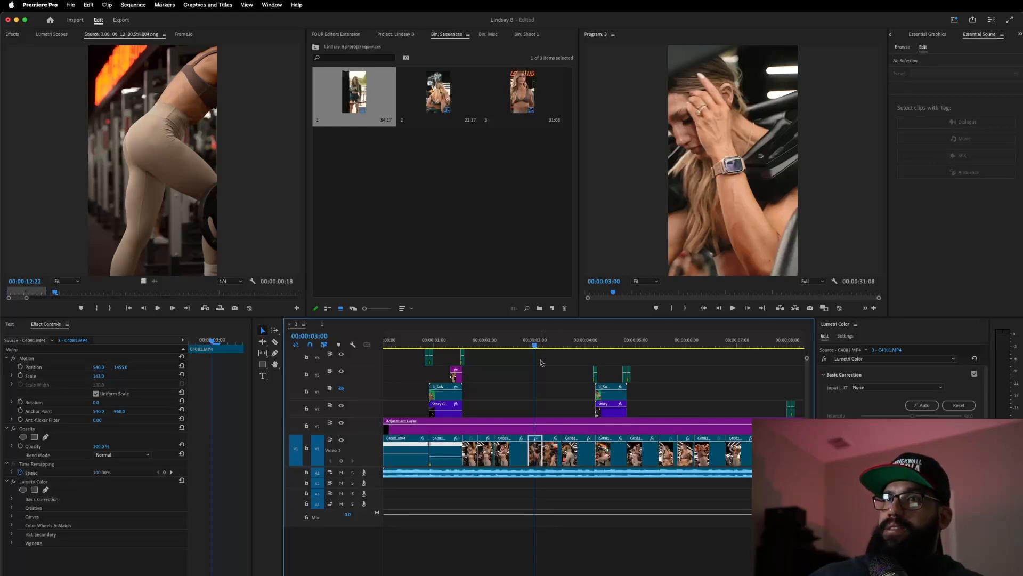
pyautogui.moveTo(534, 345); pyautogui.dragTo(521, 367)
pyautogui.press('space')
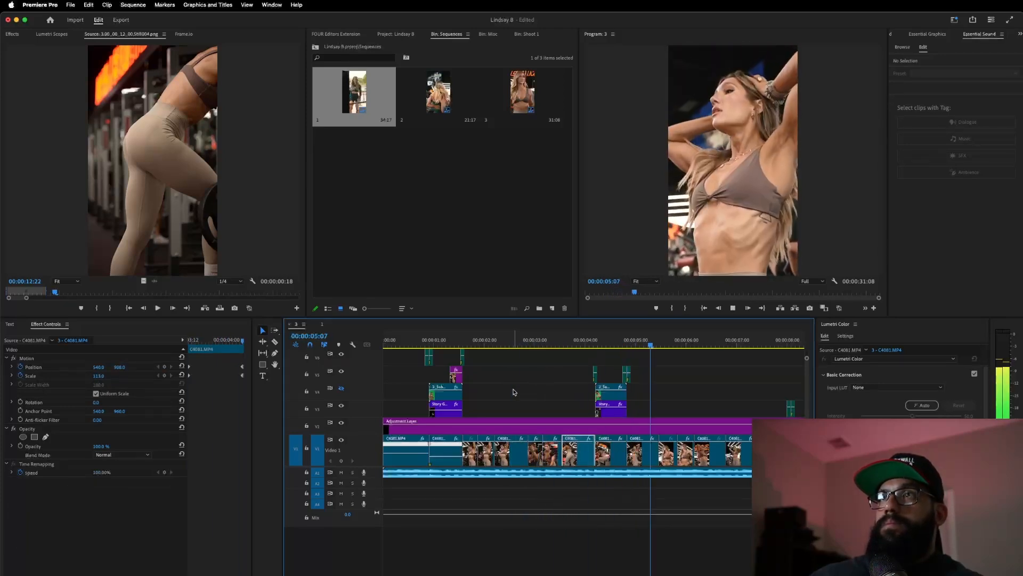
pyautogui.click(607, 343)
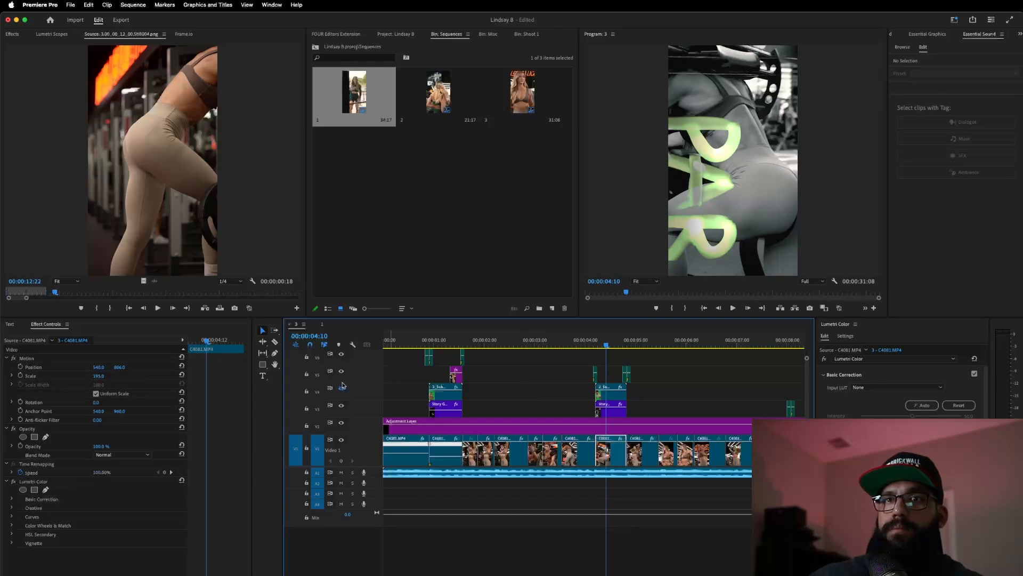
pyautogui.click(406, 342)
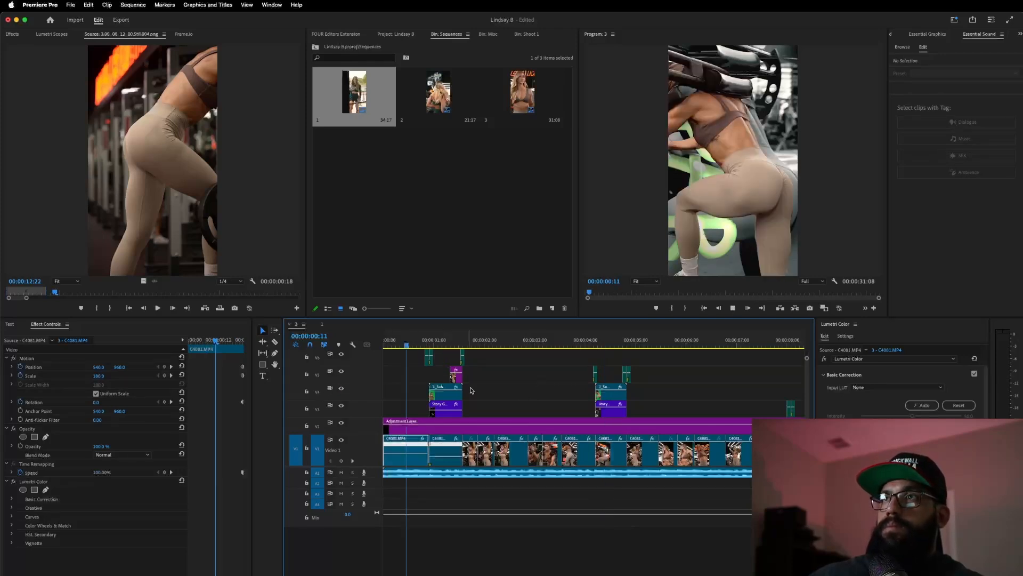
pyautogui.press('space')
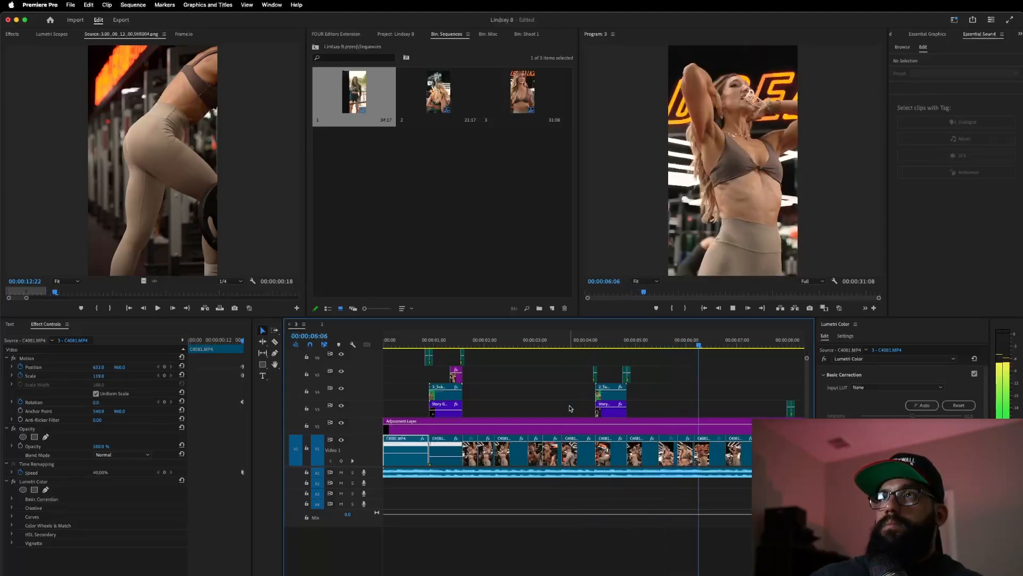
pyautogui.press('space')
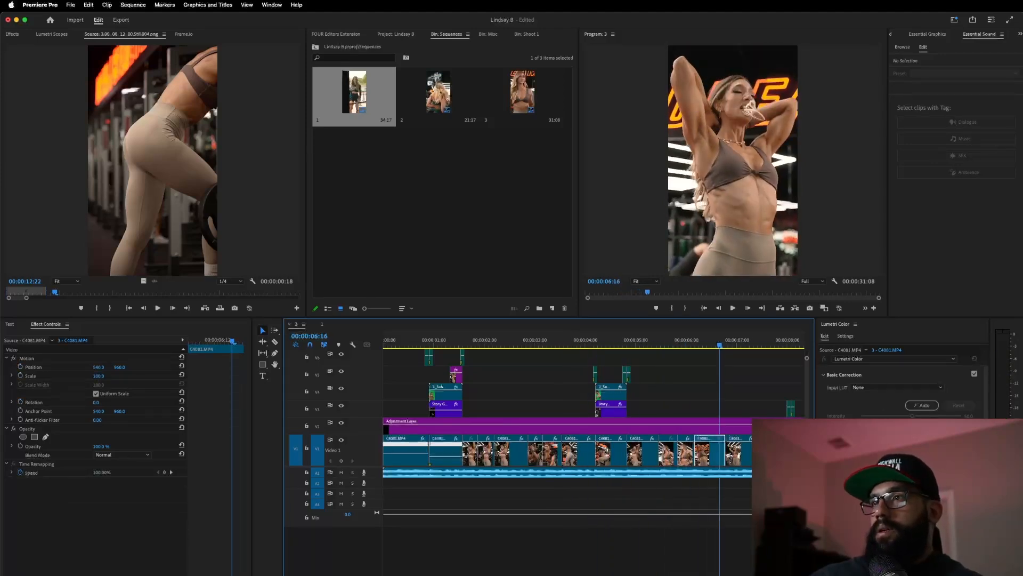
# - Brighten the clip at 00:00:06:16, compare with undo/redo, and play through to 08:16
pyautogui.moveTo(913, 488); pyautogui.dragTo(918, 487)
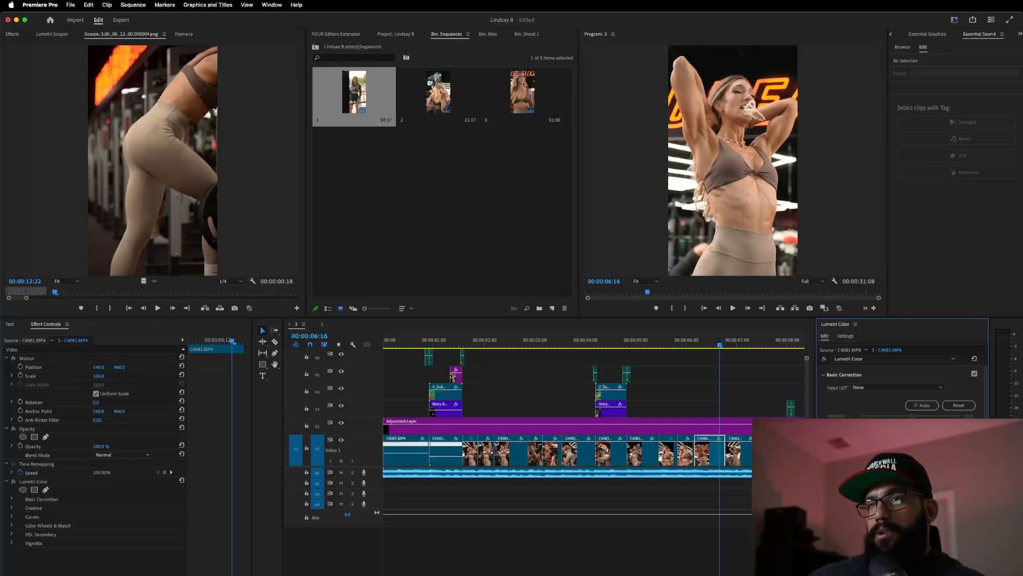
pyautogui.press('super+z')
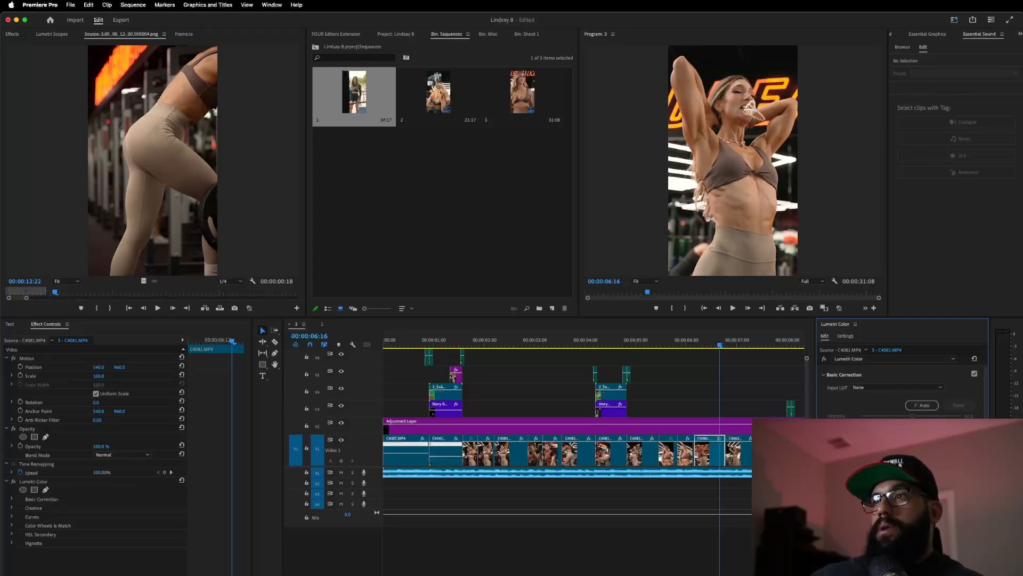
pyautogui.press('super+shift+z')
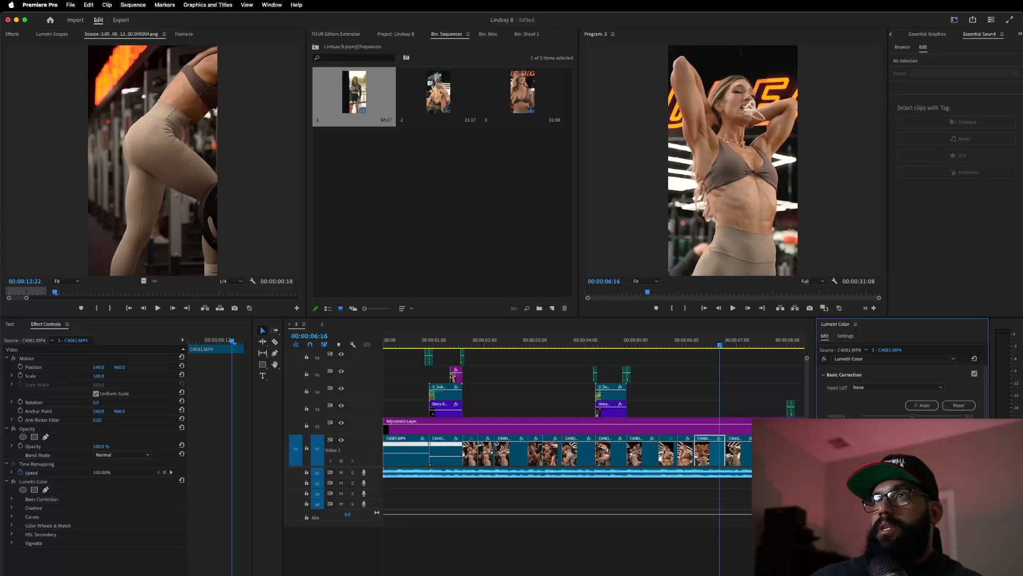
pyautogui.press('super+z')
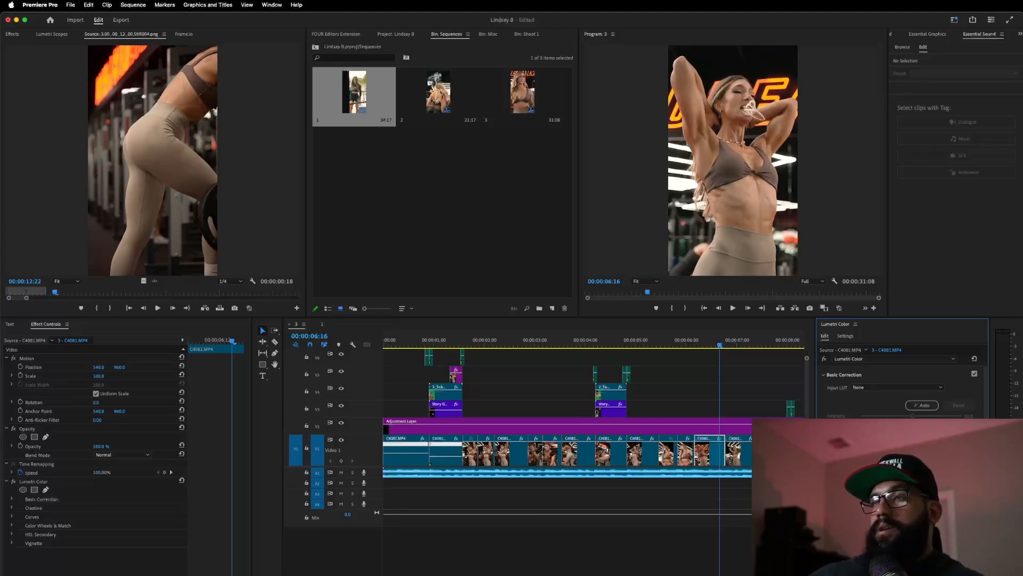
pyautogui.press('super+shift+z')
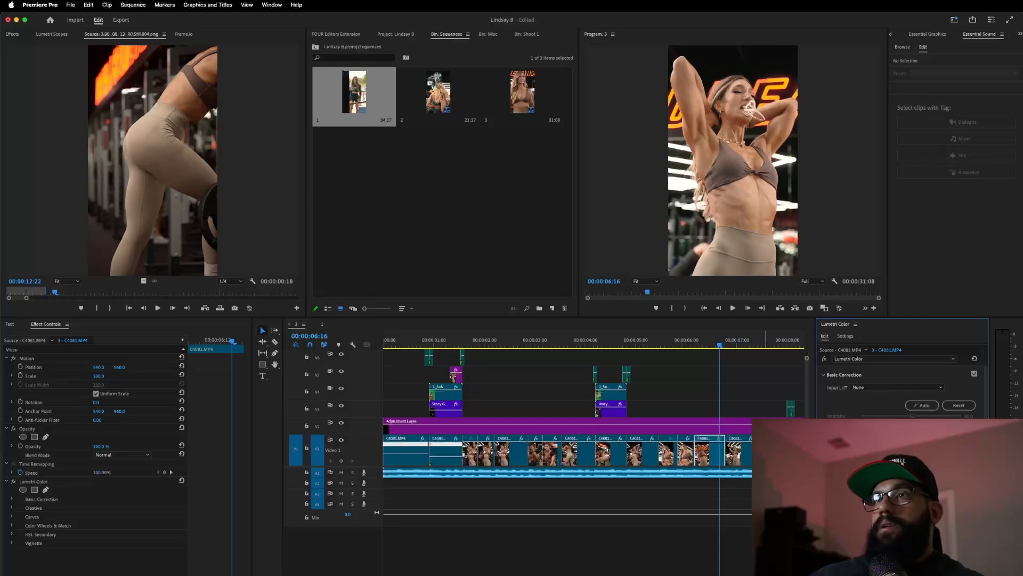
pyautogui.click(681, 345)
pyautogui.press('space')
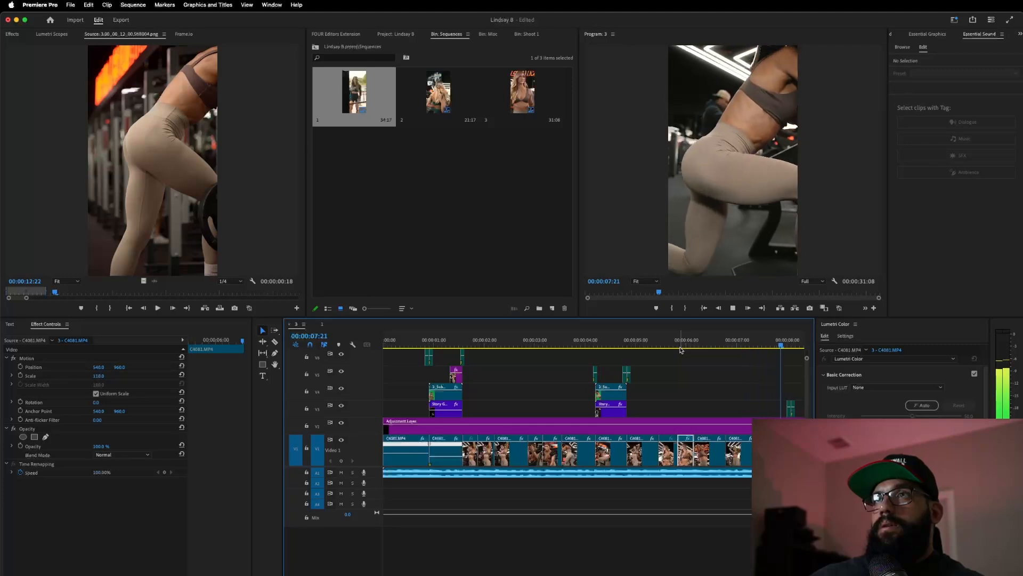
pyautogui.press('space')
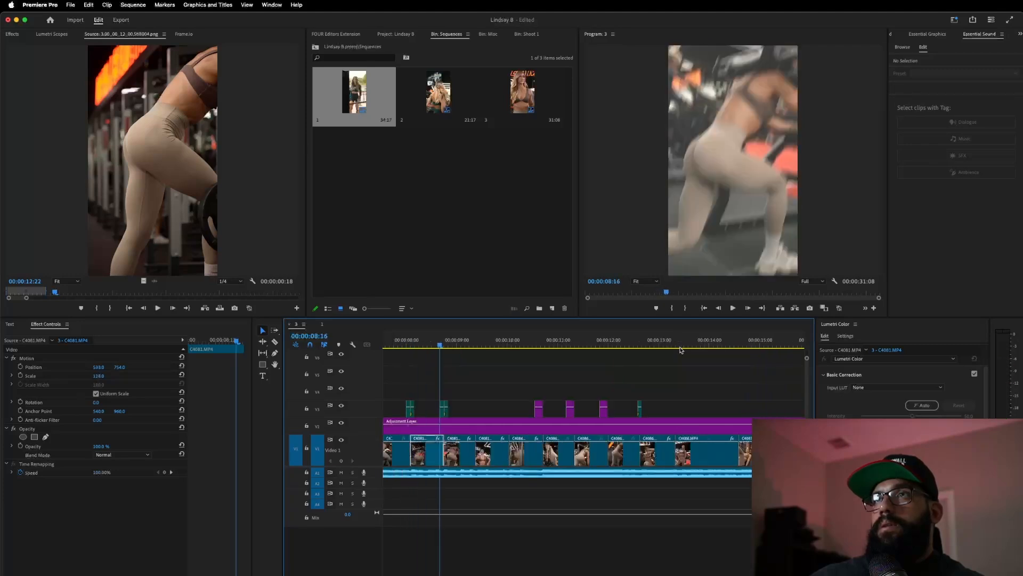
# - Brighten the clip at 00:00:07:18 and review playback to about 12:14
pyautogui.click(395, 345)
pyautogui.moveTo(912, 478); pyautogui.dragTo(918, 478)
pyautogui.press('space')
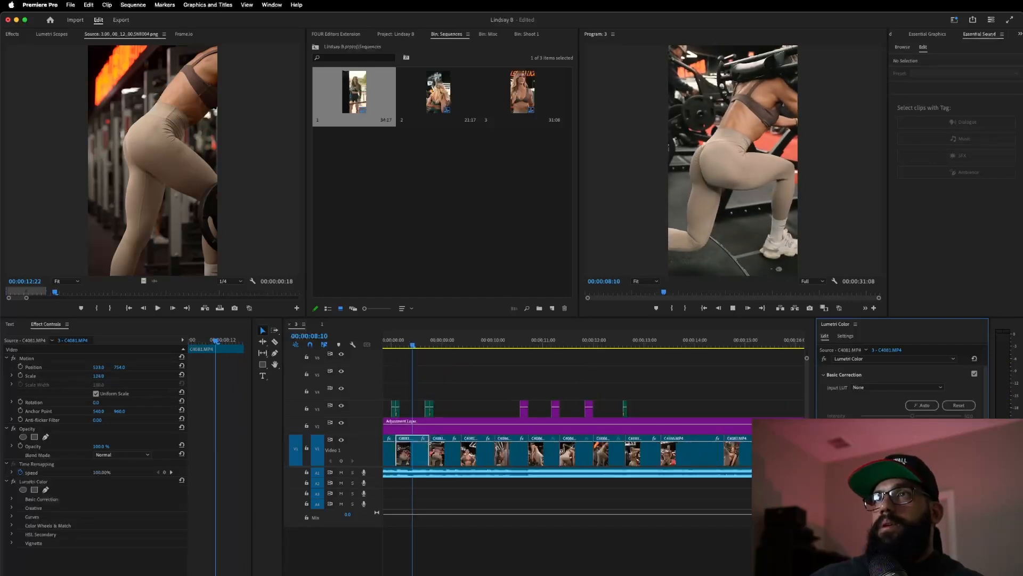
pyautogui.press('space')
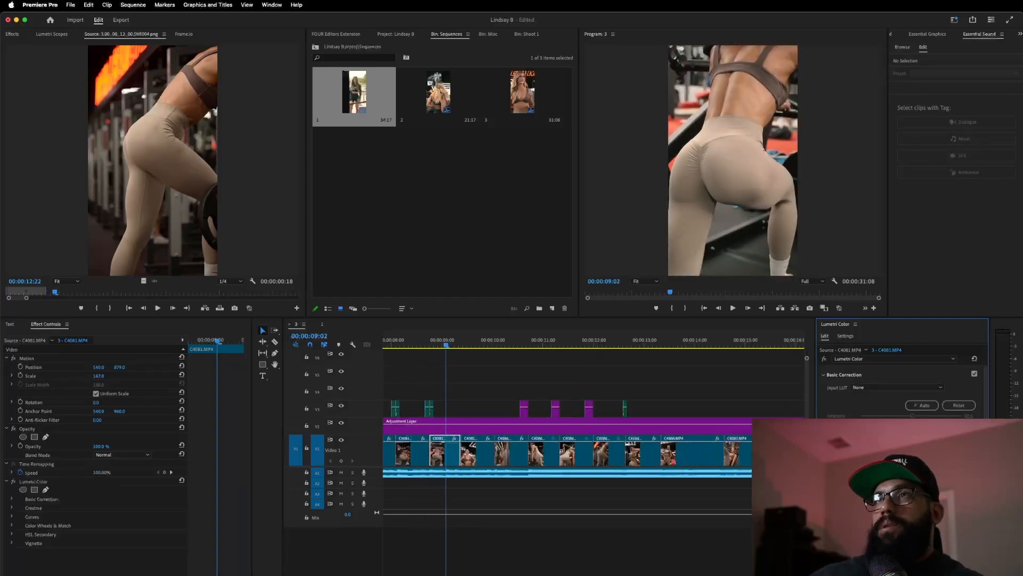
pyautogui.press('space')
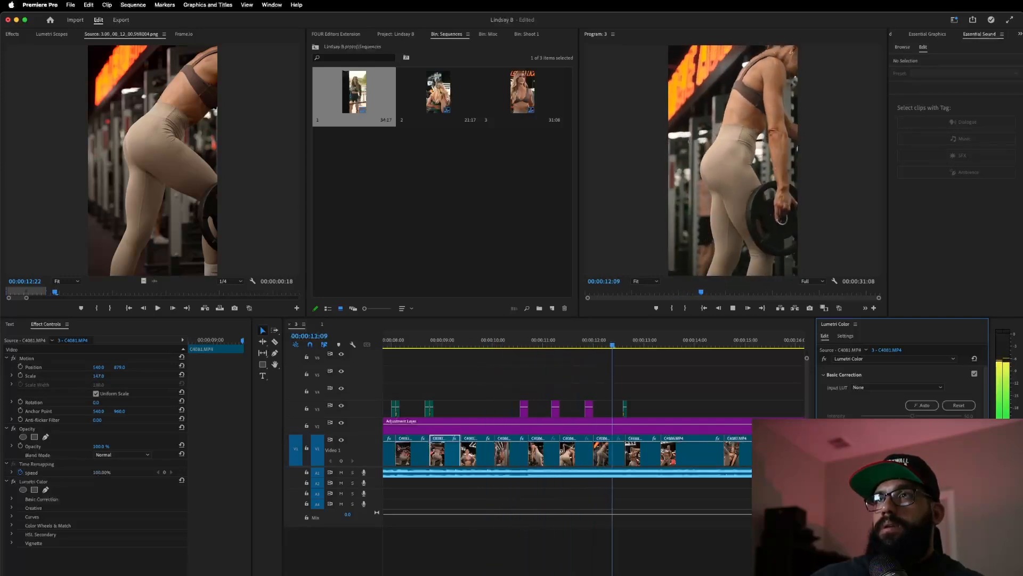
pyautogui.press('space')
# - Brighten the shots at 12:04, the following clip, and 13:12, playing each back
pyautogui.click(602, 343)
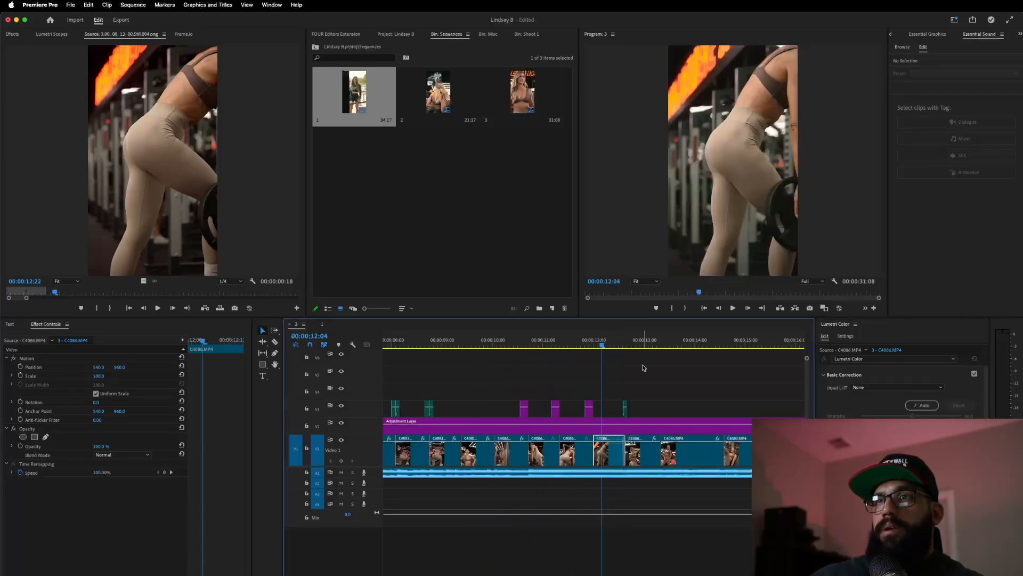
pyautogui.moveTo(912, 484); pyautogui.dragTo(920, 484)
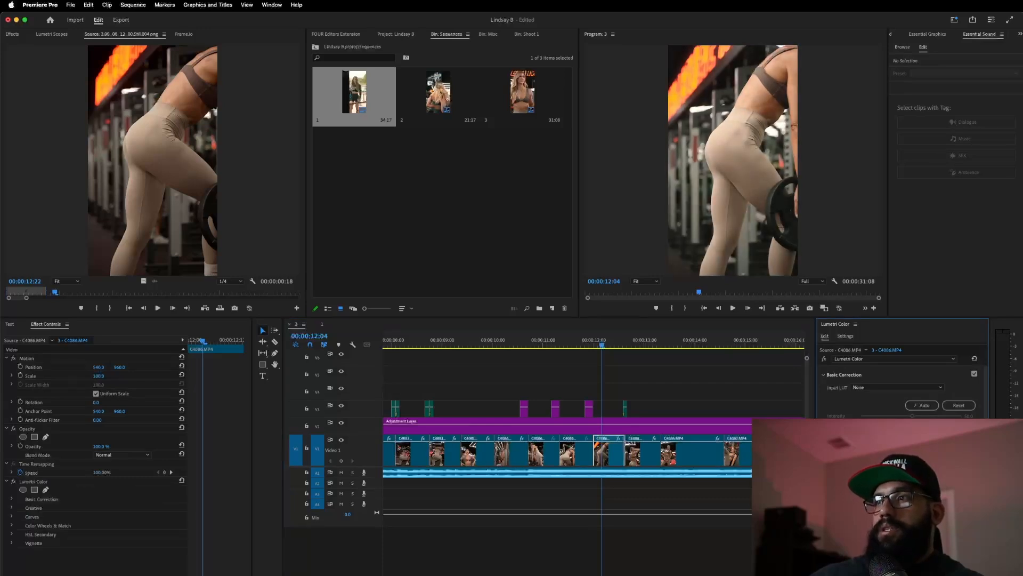
pyautogui.press('space')
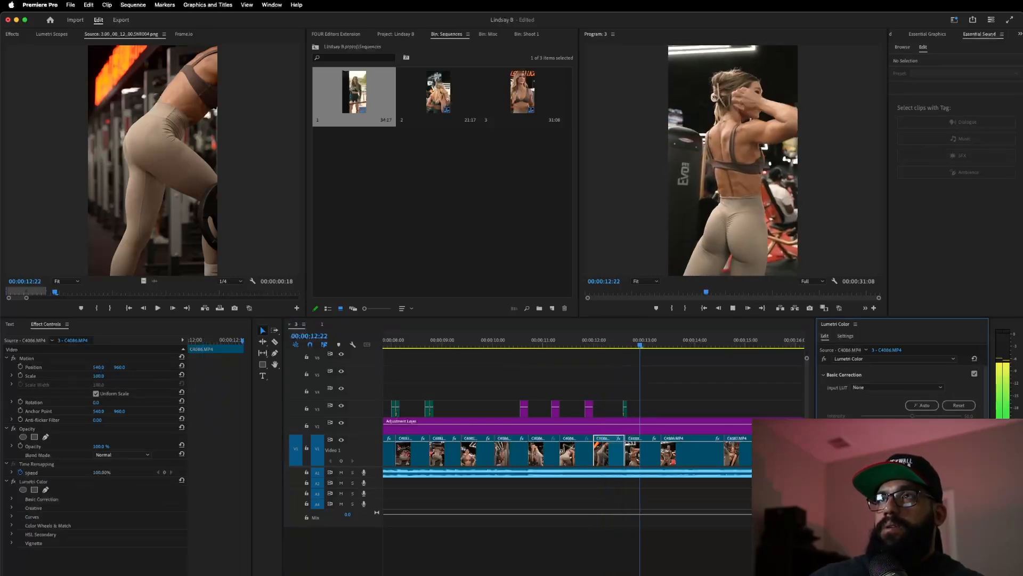
pyautogui.moveTo(912, 484); pyautogui.dragTo(919, 484)
pyautogui.press('space')
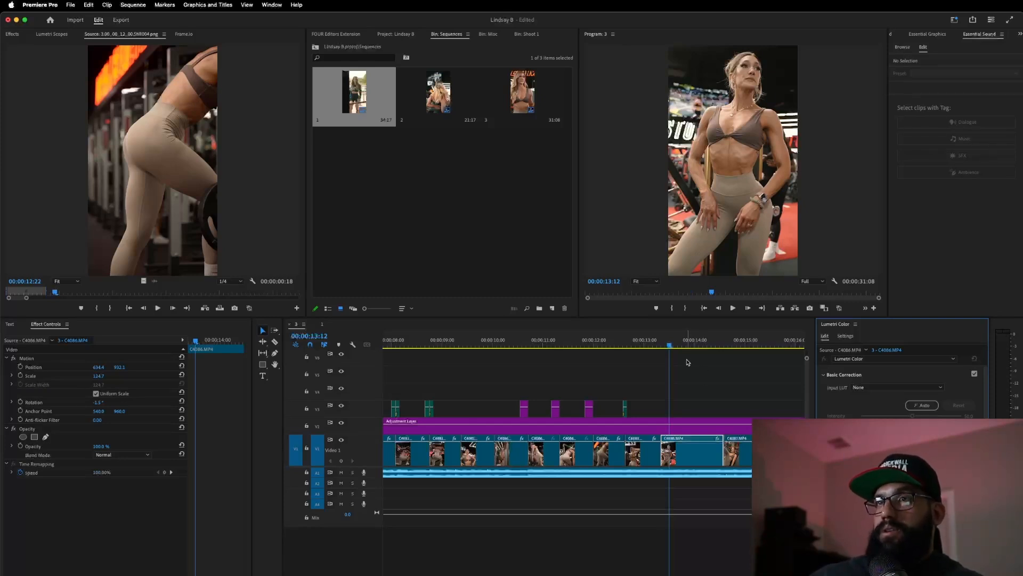
pyautogui.moveTo(913, 490)
pyautogui.mouseDown()
pyautogui.moveTo(940, 490)
pyautogui.moveTo(913, 490)
pyautogui.moveTo(929, 490)
pyautogui.mouseUp()
pyautogui.press('space')
pyautogui.press('space')
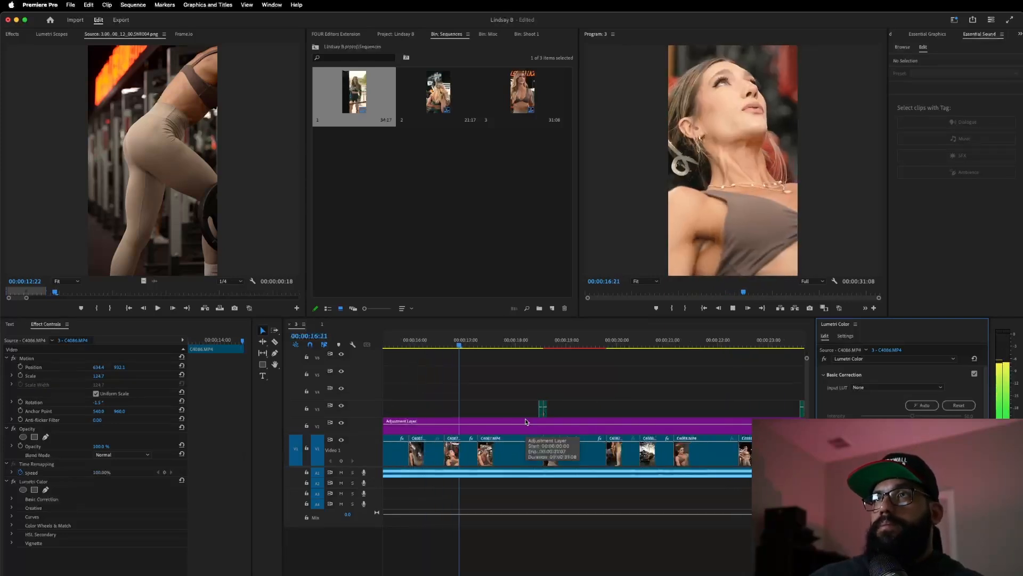
pyautogui.press('space')
# - Add and fine-tune an Exposure boost on the C4087 clip around 16:16
pyautogui.click(448, 342)
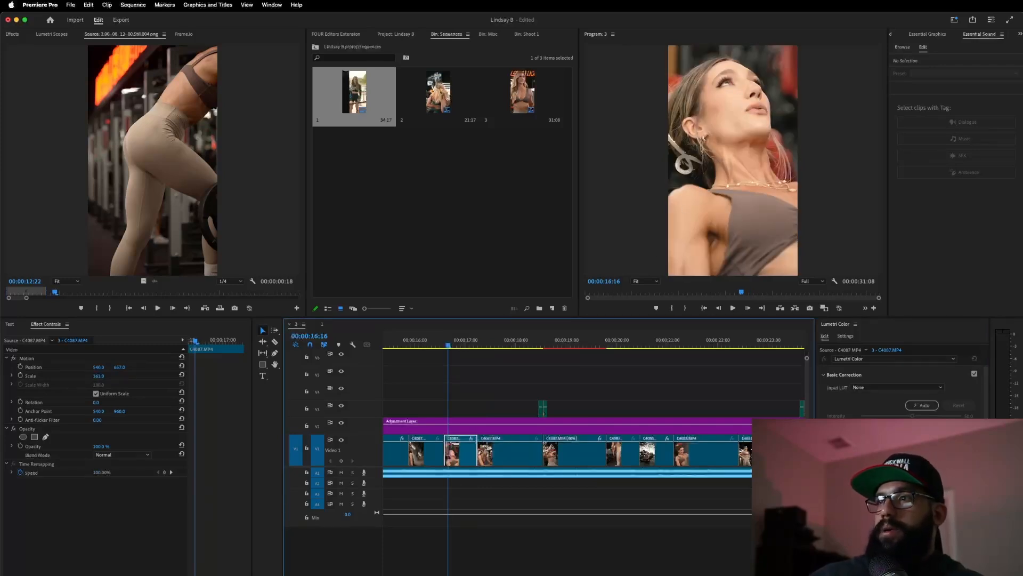
pyautogui.click(912, 454)
pyautogui.press('space')
pyautogui.press('space')
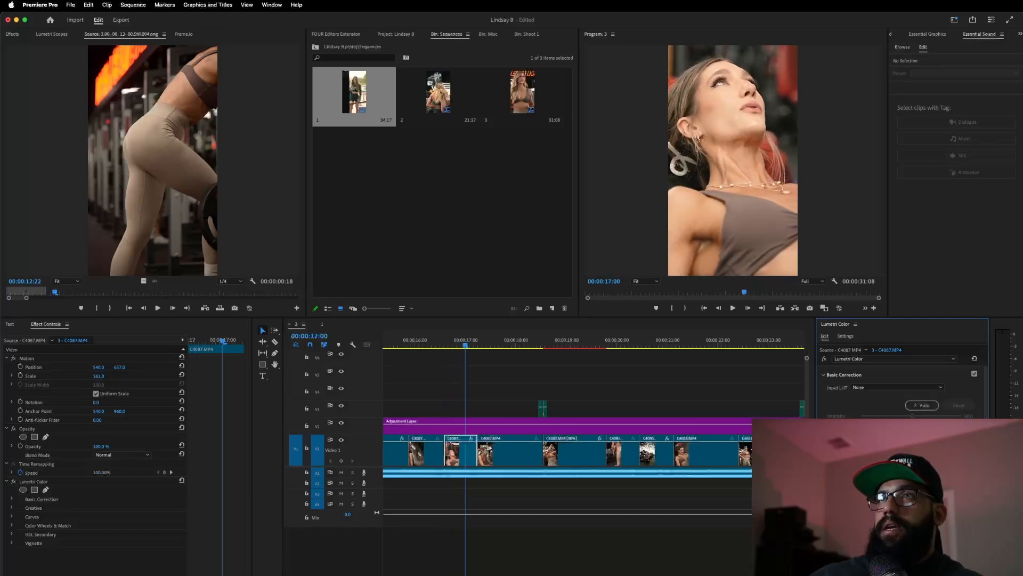
pyautogui.click(456, 341)
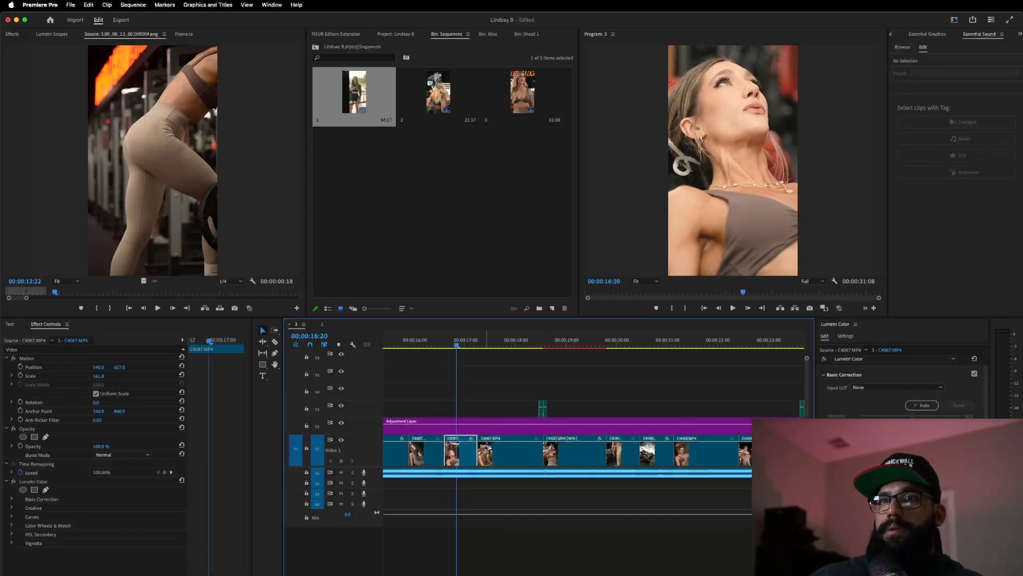
pyautogui.moveTo(426, 343); pyautogui.dragTo(448, 350)
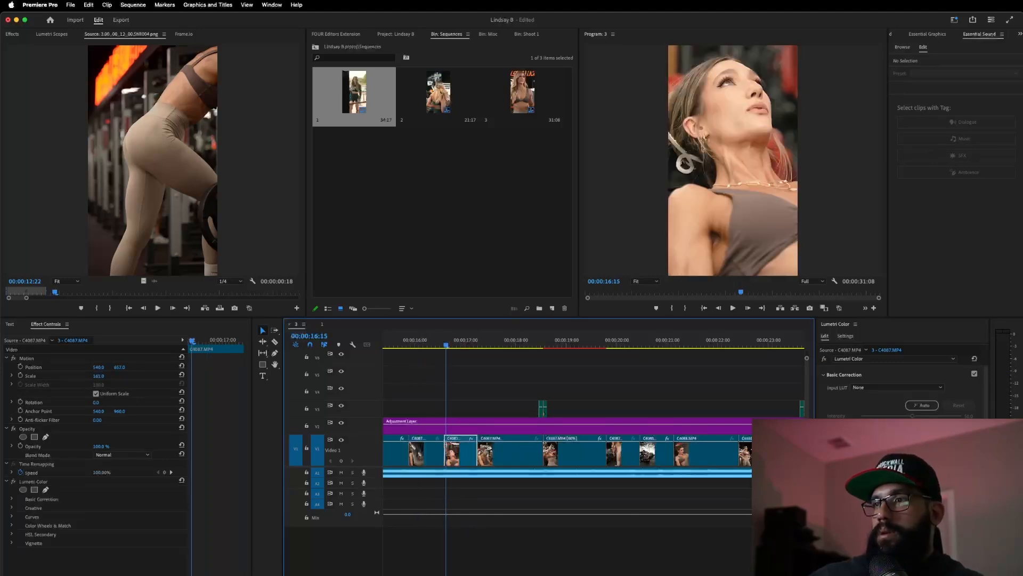
pyautogui.moveTo(913, 489); pyautogui.dragTo(916, 489)
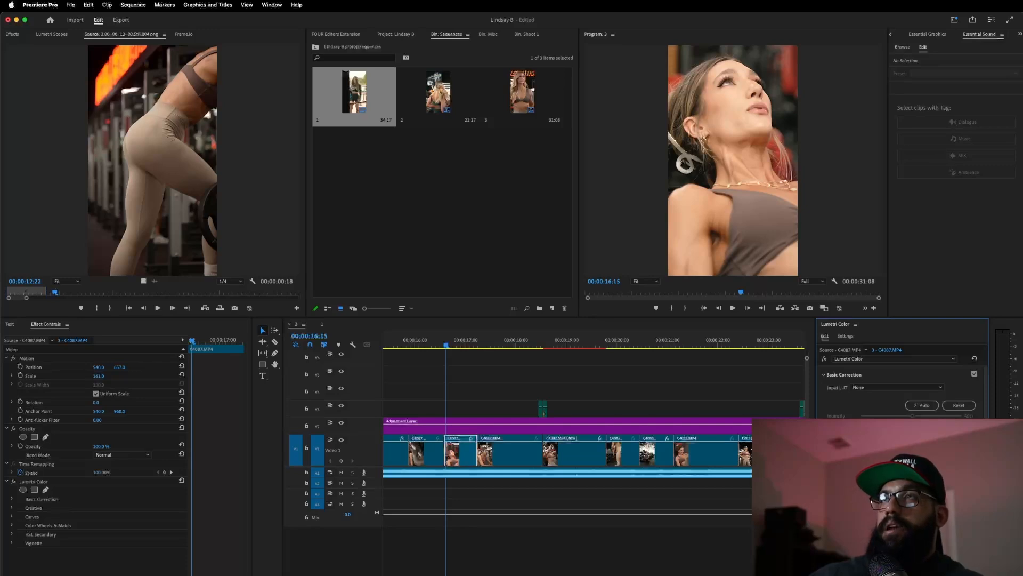
pyautogui.moveTo(916, 490)
pyautogui.mouseDown()
pyautogui.moveTo(905, 489)
pyautogui.moveTo(918, 489)
pyautogui.mouseUp()
# - Brighten the shot at 17:16 and play through to the final clips
pyautogui.press('space')
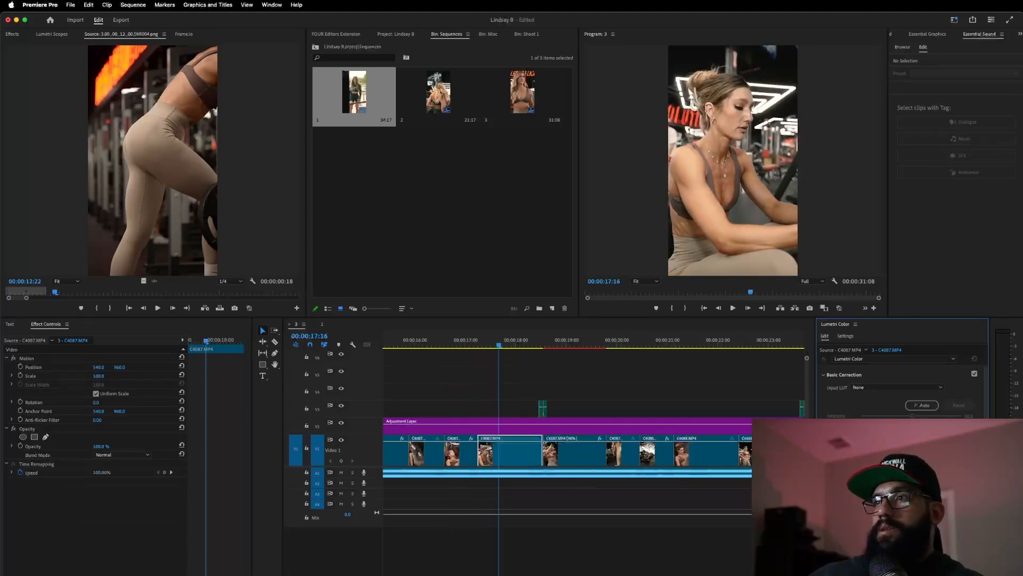
pyautogui.moveTo(913, 490); pyautogui.dragTo(915, 489)
pyautogui.press('space')
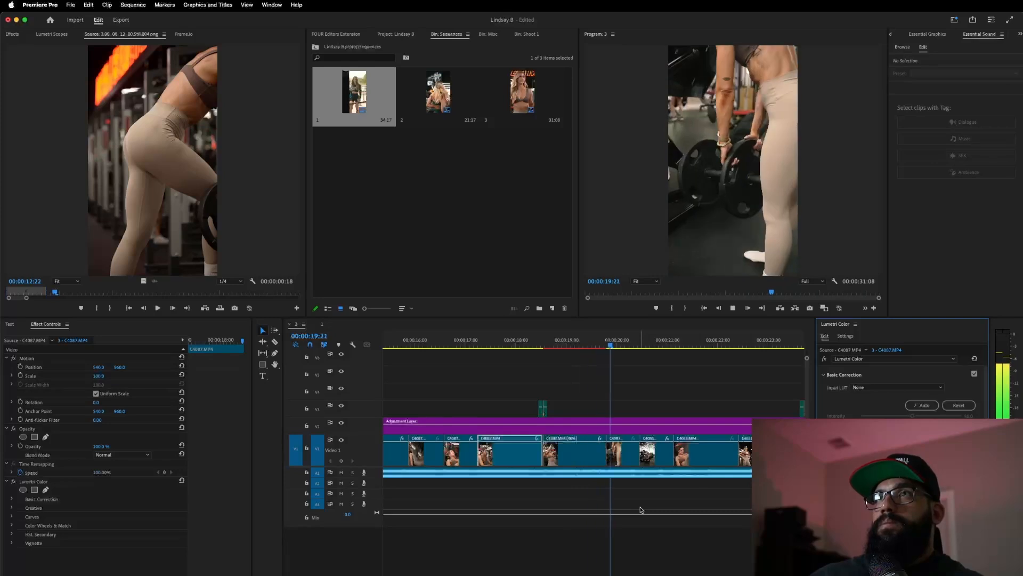
pyautogui.press('space')
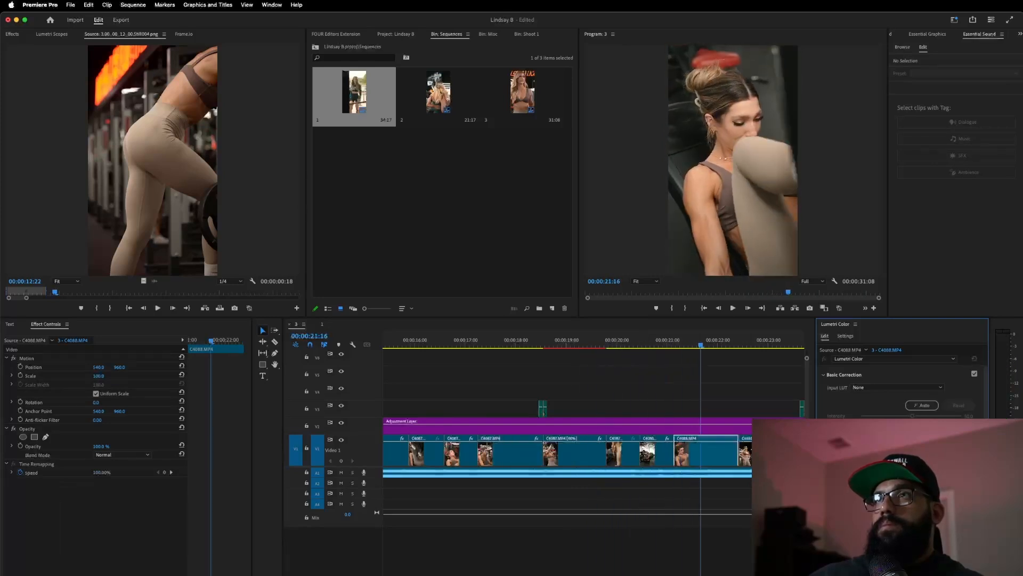
pyautogui.press('space')
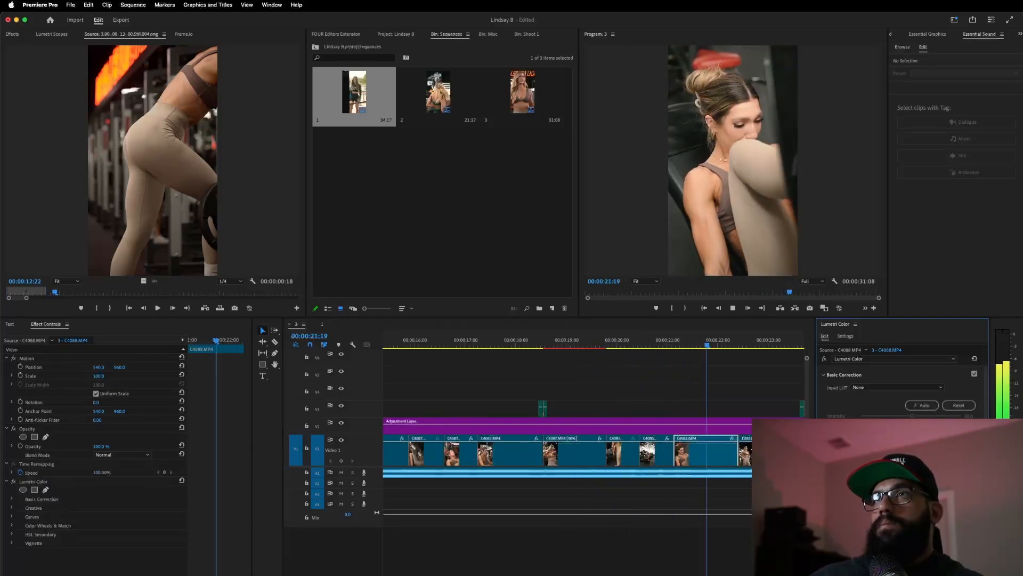
pyautogui.press('space')
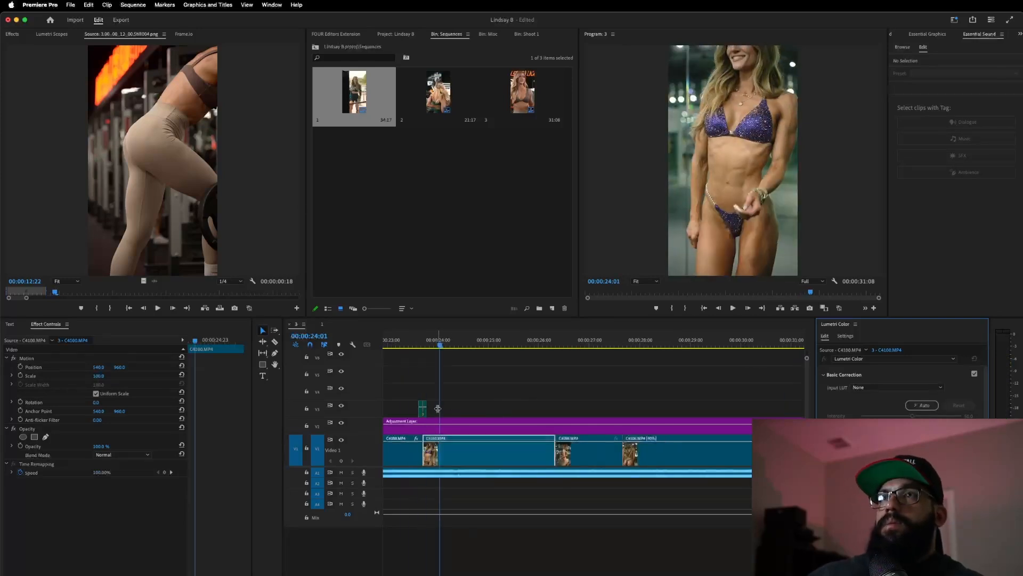
# - Razor the V2 adjustment layer at 24:01 and delete the piece after the cut
pyautogui.press('c')
pyautogui.click(419, 428)
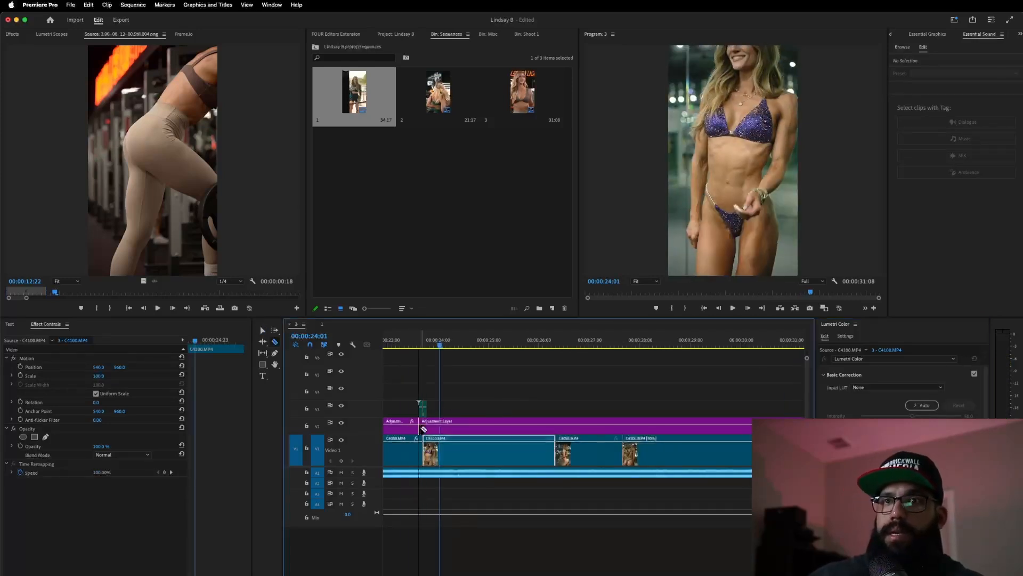
pyautogui.press('v')
pyautogui.click(461, 430)
pyautogui.press('Delete')
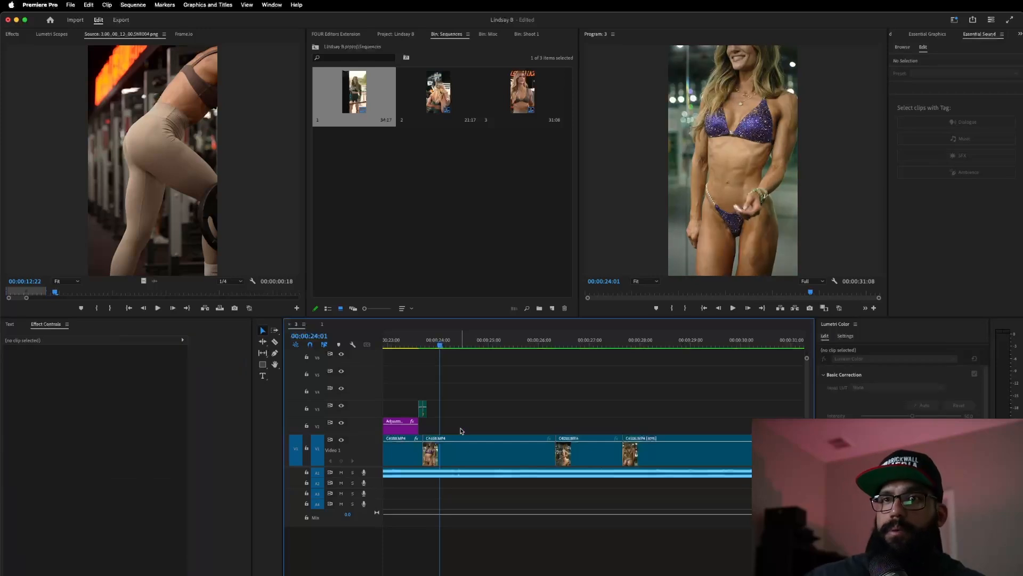
pyautogui.moveTo(416, 428); pyautogui.dragTo(421, 429)
pyautogui.click(414, 432)
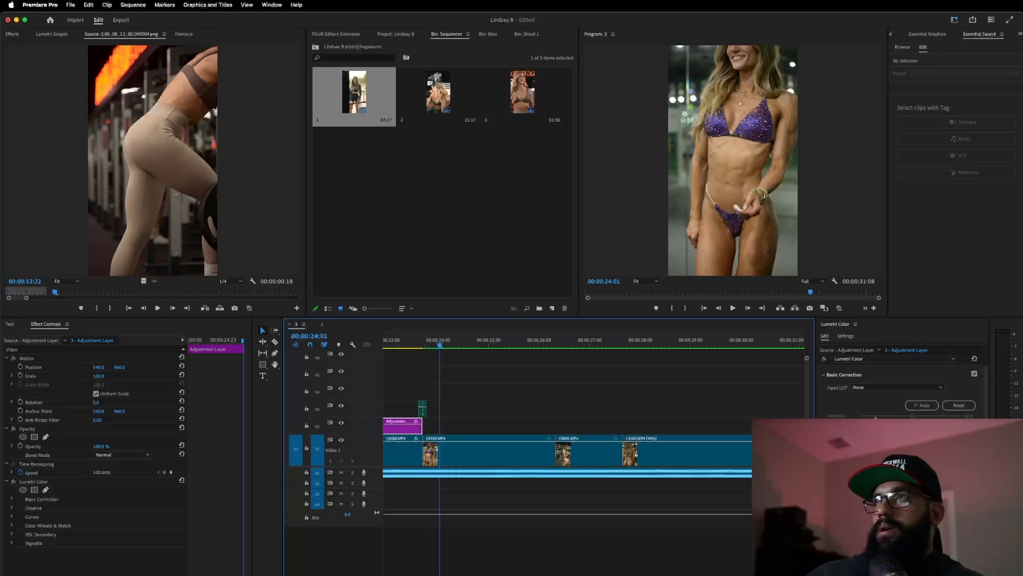
# - Jump to 14:22 to preview the graded look
pyautogui.scroll(-5, 459, 427)
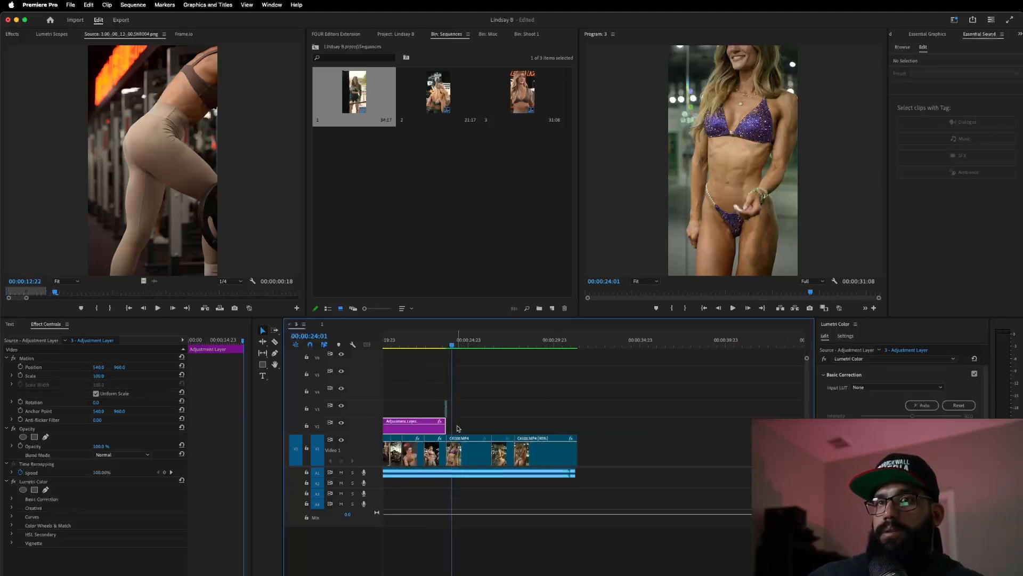
pyautogui.hscroll(-5, 457, 421)
pyautogui.click(494, 347)
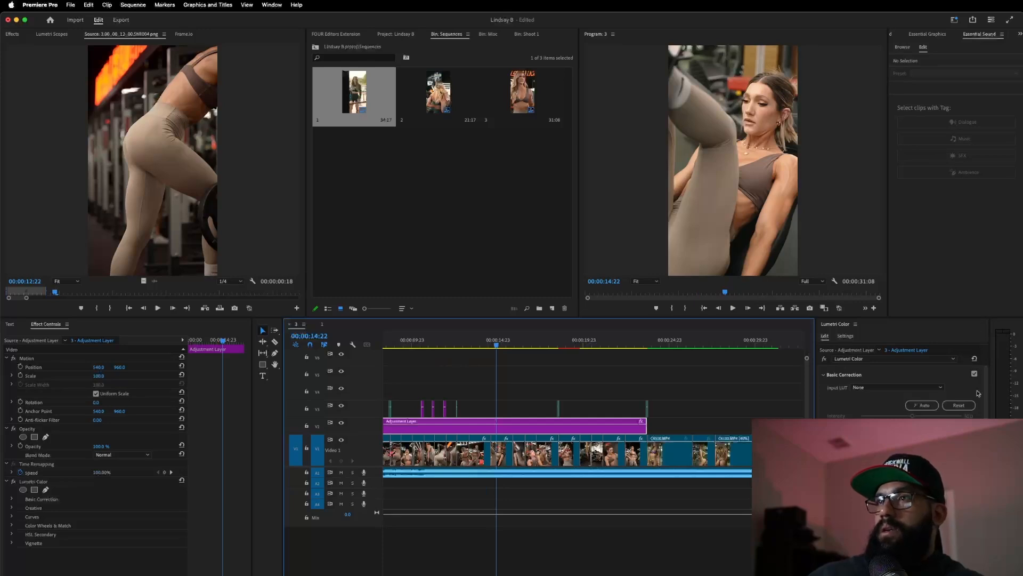
pyautogui.scroll(-3, 900, 389)
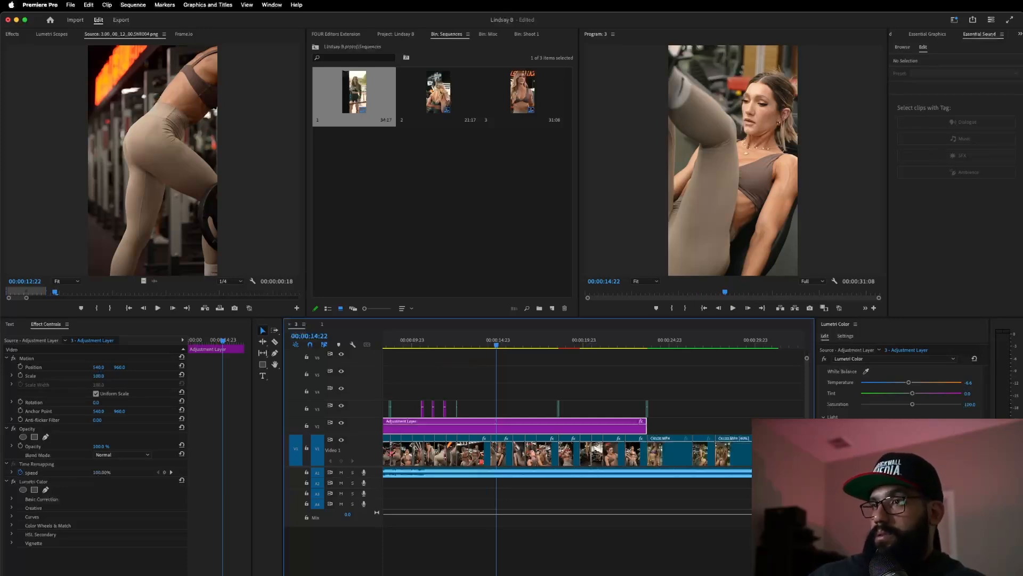
pyautogui.click(836, 500)
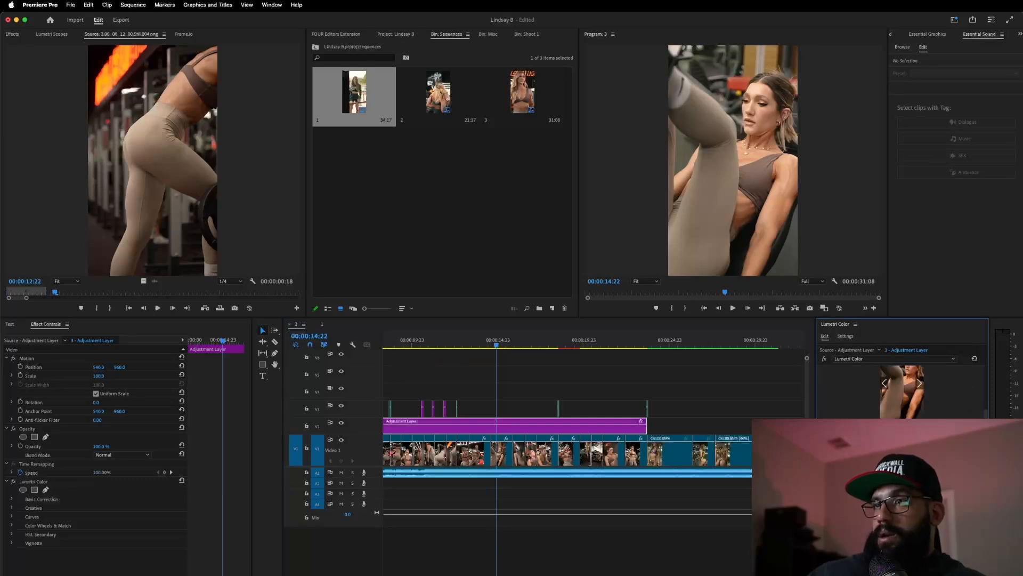
pyautogui.scroll(3, 874, 412)
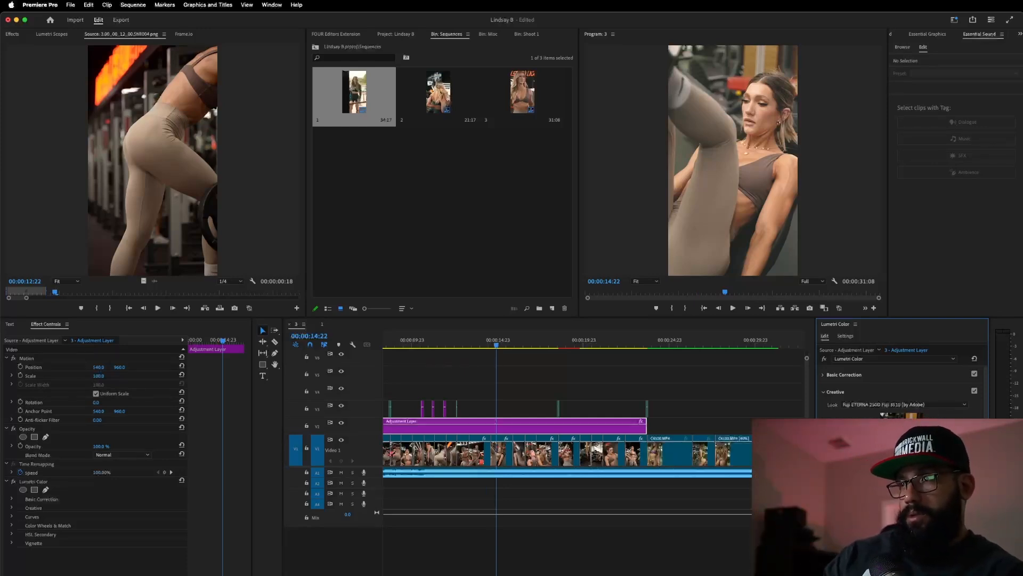
pyautogui.press('z')
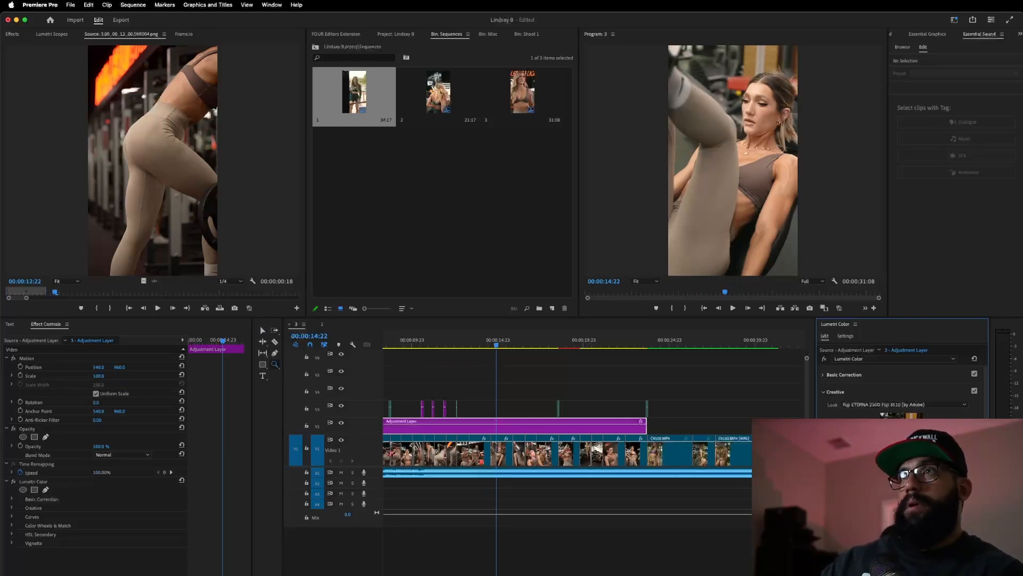
pyautogui.scroll(-1, 901, 384)
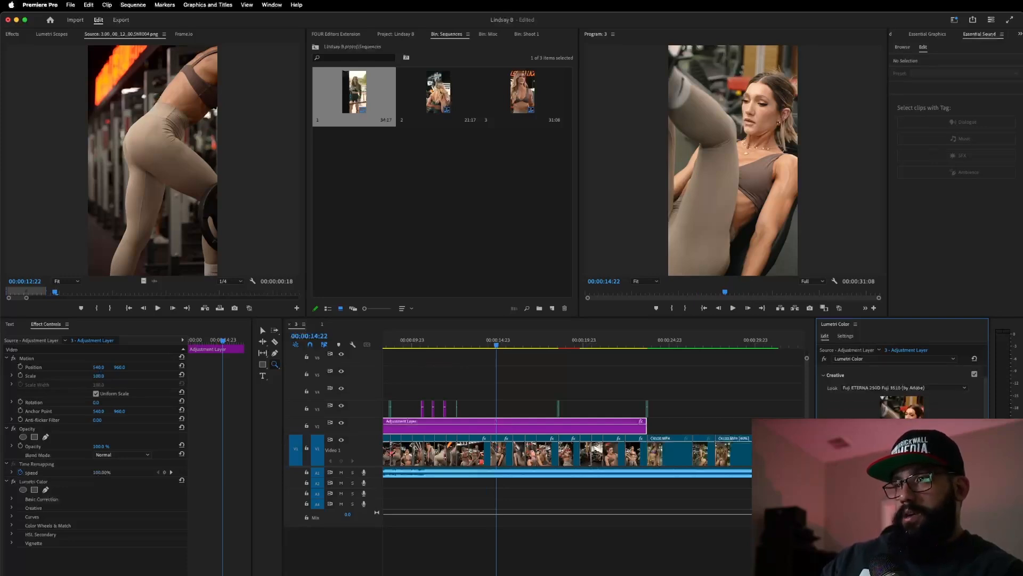
pyautogui.scroll(-3, 900, 384)
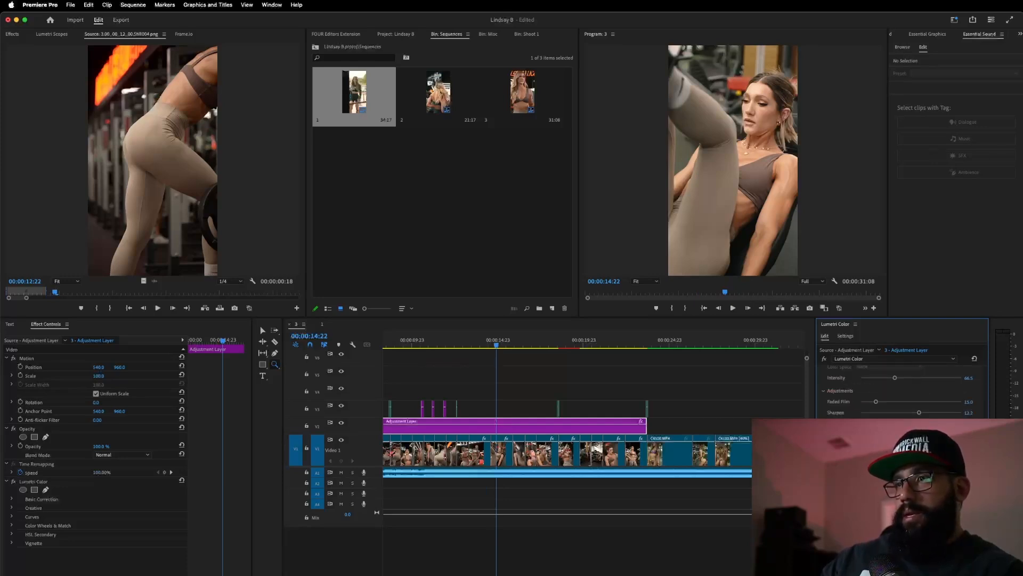
pyautogui.scroll(-4, 901, 383)
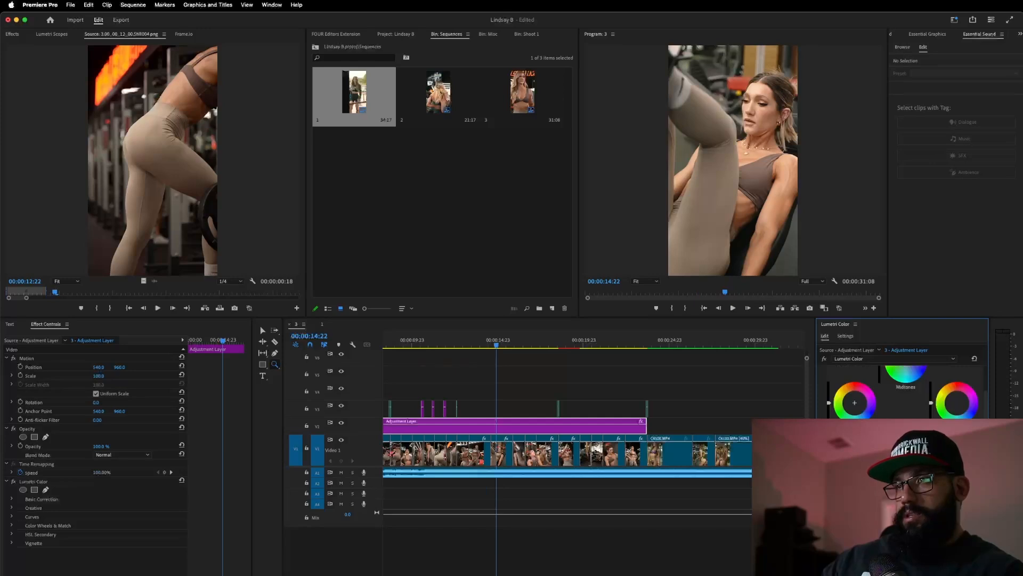
pyautogui.scroll(5, 854, 402)
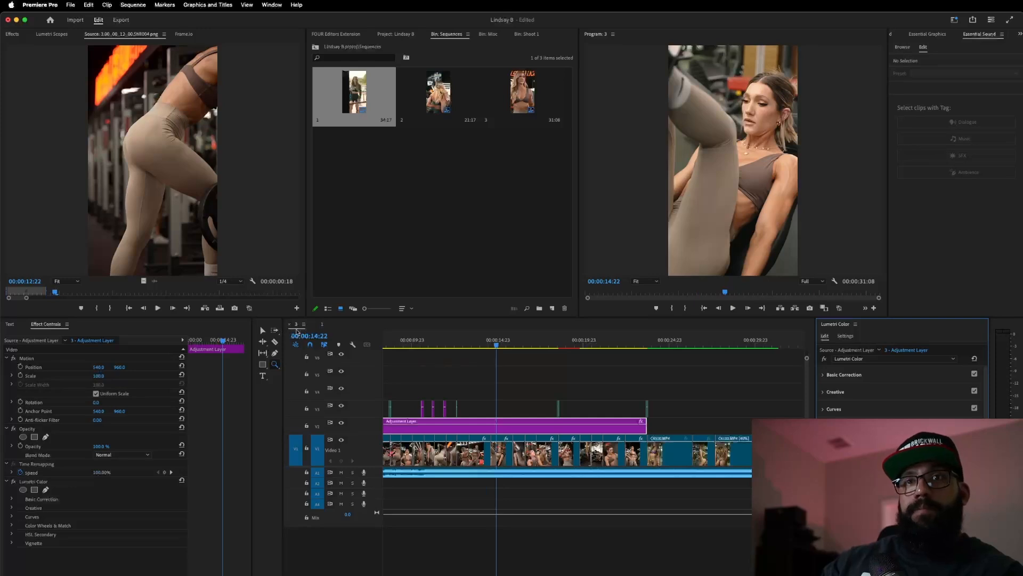
# - Check the end of sequence 1, then open sequence 2 at 10:11
pyautogui.click(322, 324)
pyautogui.moveTo(636, 350); pyautogui.dragTo(642, 348)
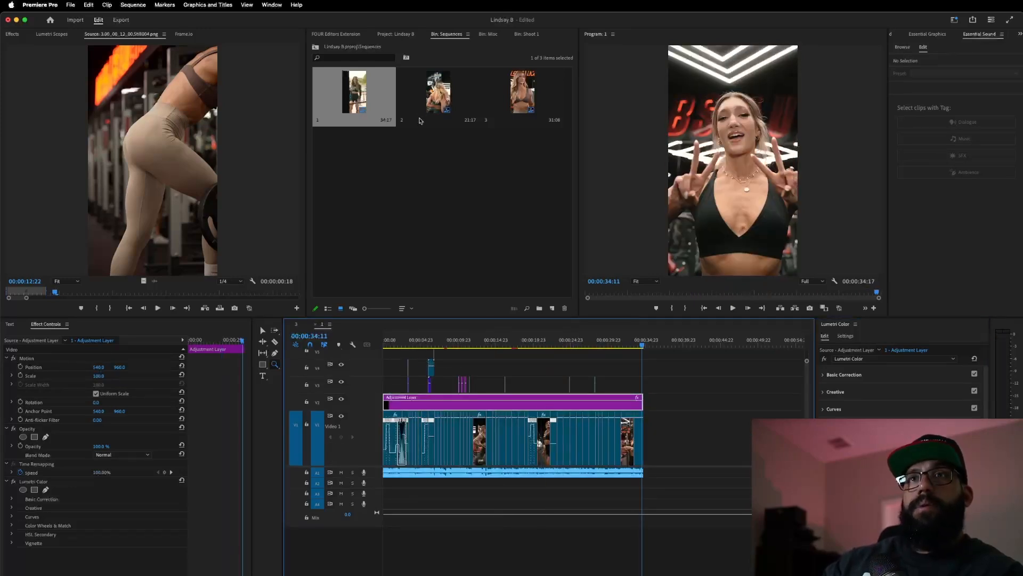
pyautogui.doubleClick(433, 99)
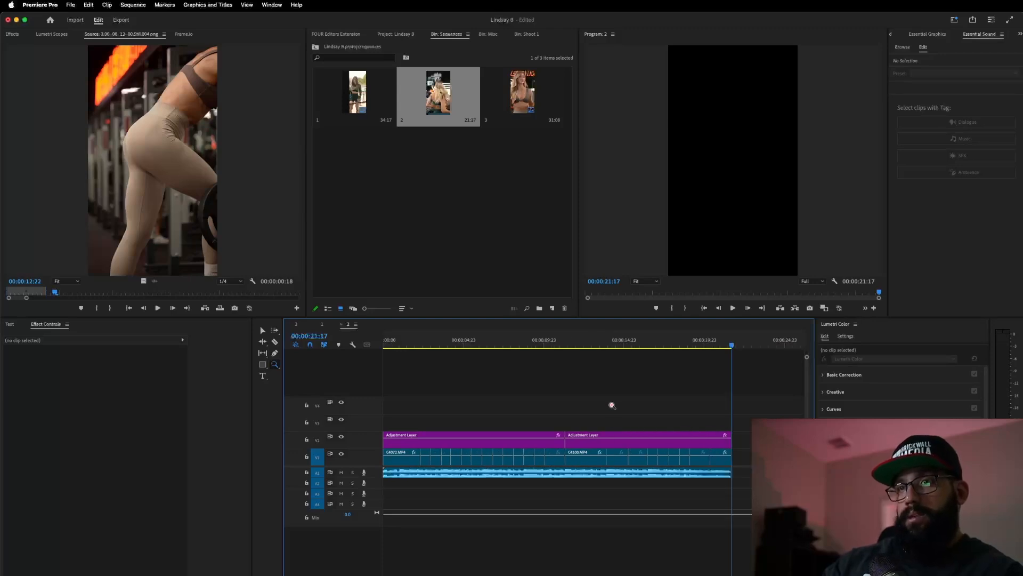
pyautogui.click(551, 343)
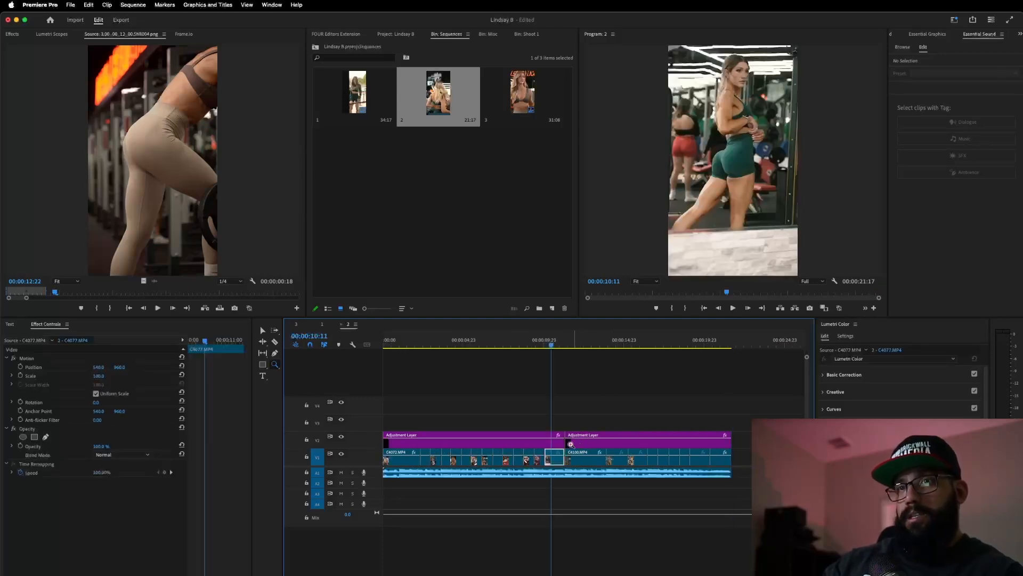
# - Compare sequence 2 with its adjustment layer hidden, then place an adjustment layer on sequence 3's V2
pyautogui.press('v')
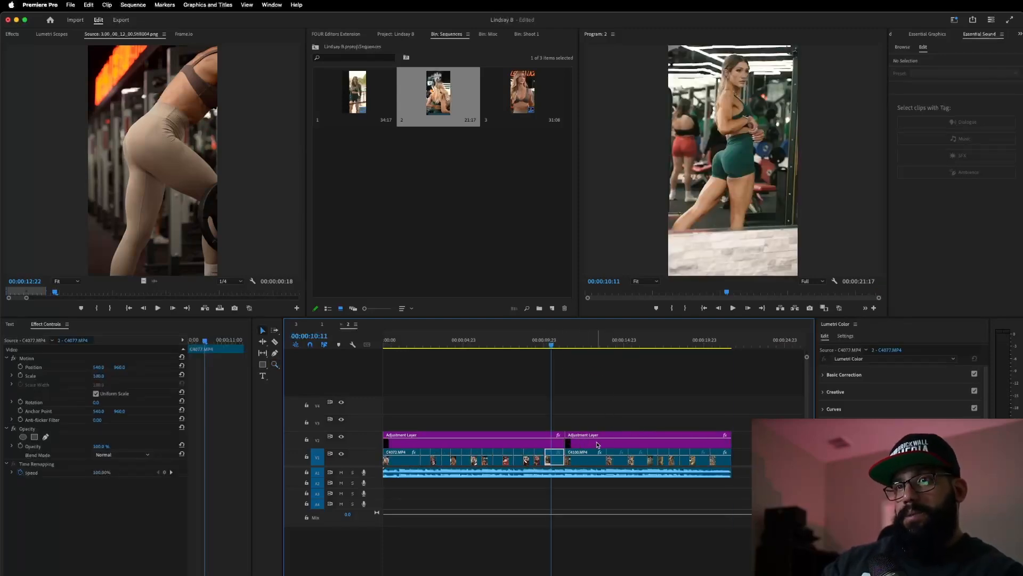
pyautogui.click(597, 443)
pyautogui.click(593, 340)
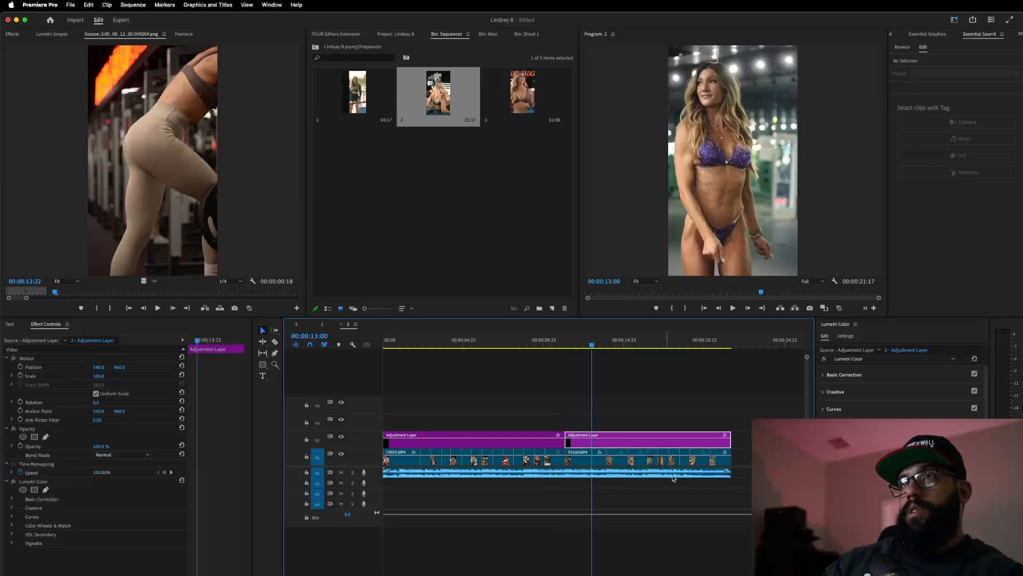
pyautogui.click(342, 437)
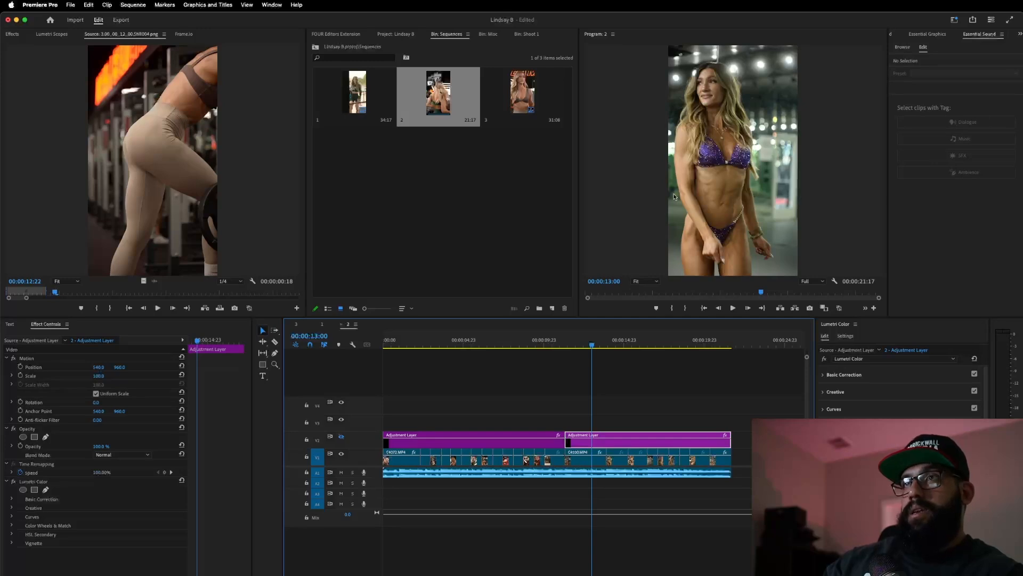
pyautogui.click(341, 437)
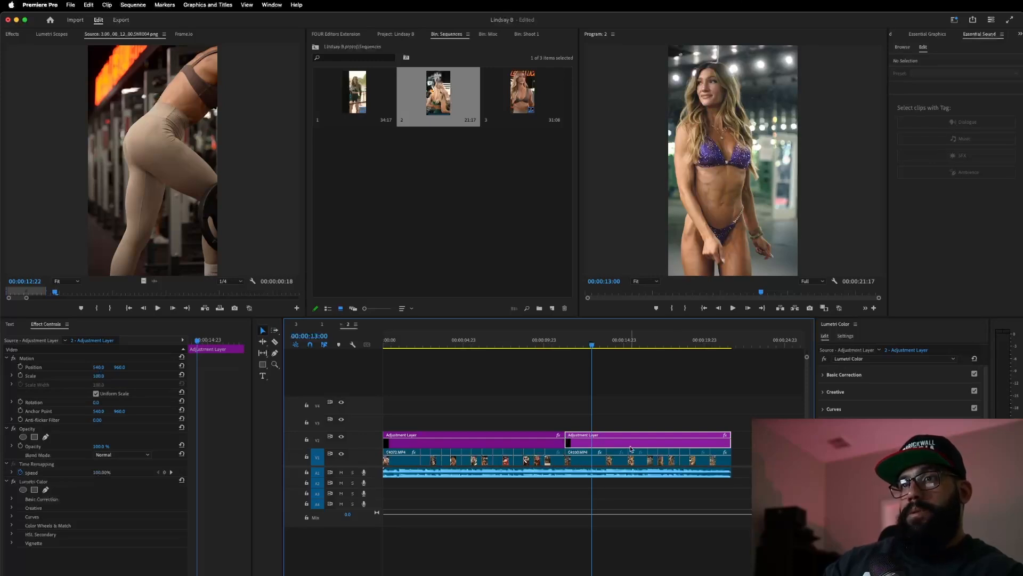
pyautogui.click(296, 324)
pyautogui.moveTo(296, 325); pyautogui.dragTo(718, 422)
# - Shorten the adjustment layer's right edge so it ends with the V1 clips
pyautogui.scroll(5, 688, 418)
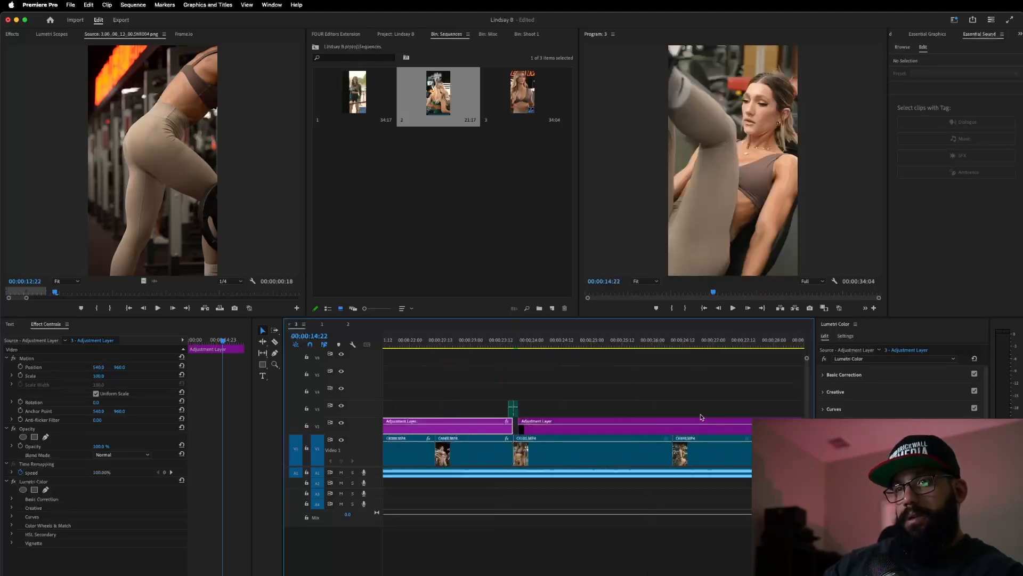
pyautogui.scroll(-3, 480, 421)
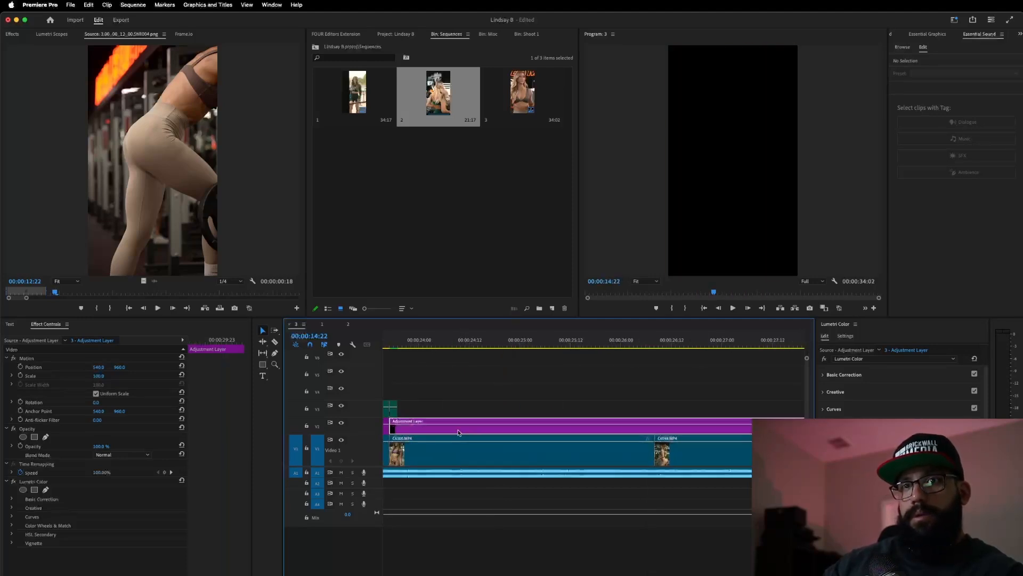
pyautogui.scroll(-3, 494, 420)
pyautogui.moveTo(791, 425); pyautogui.dragTo(703, 475)
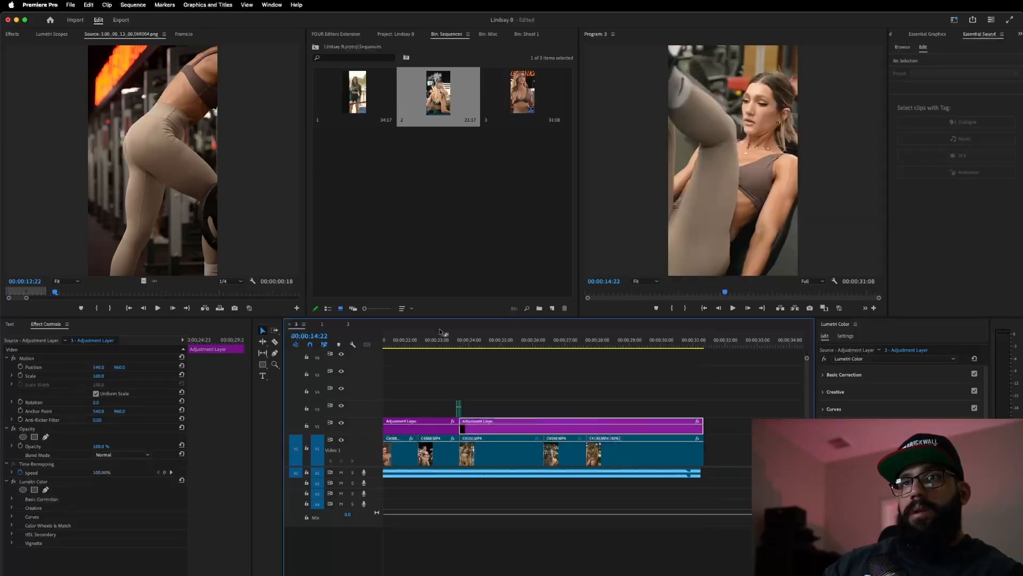
# - Scrub to the C4100 clip at 24:18 and toggle V2's eye to compare the grade
pyautogui.click(455, 341)
pyautogui.moveTo(455, 342); pyautogui.dragTo(492, 344)
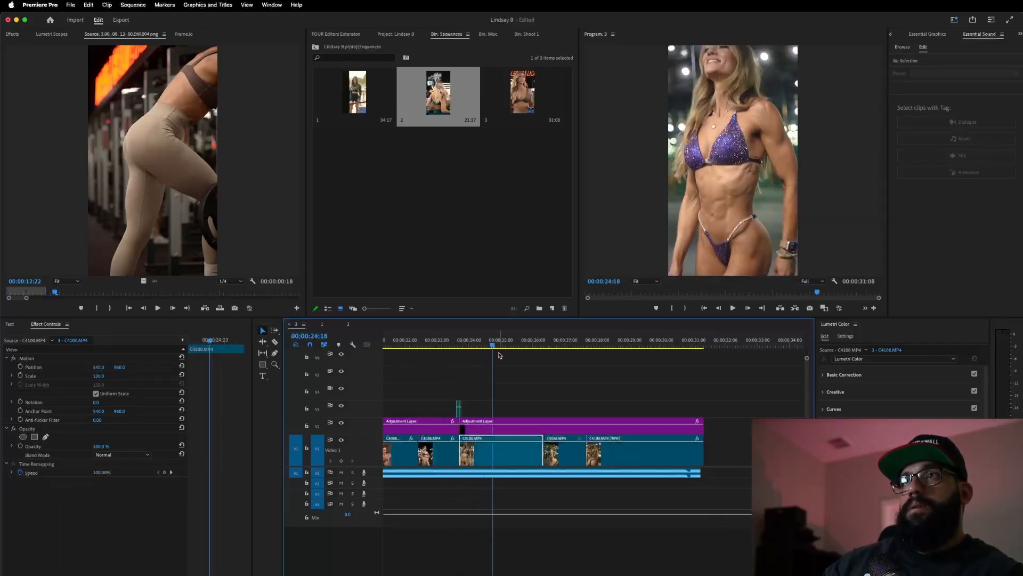
pyautogui.click(342, 422)
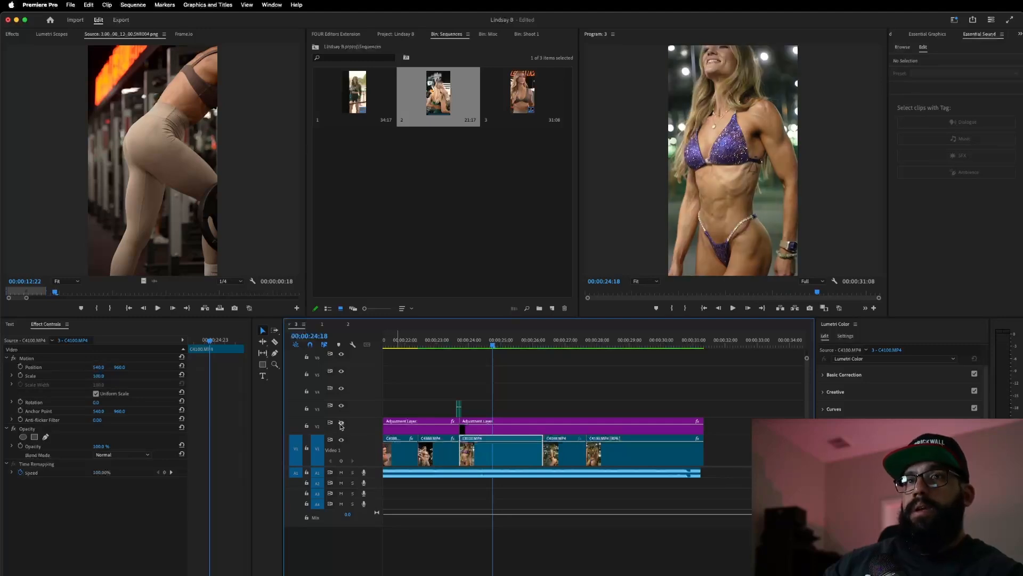
pyautogui.click(341, 424)
pyautogui.click(341, 424)
pyautogui.click(341, 424)
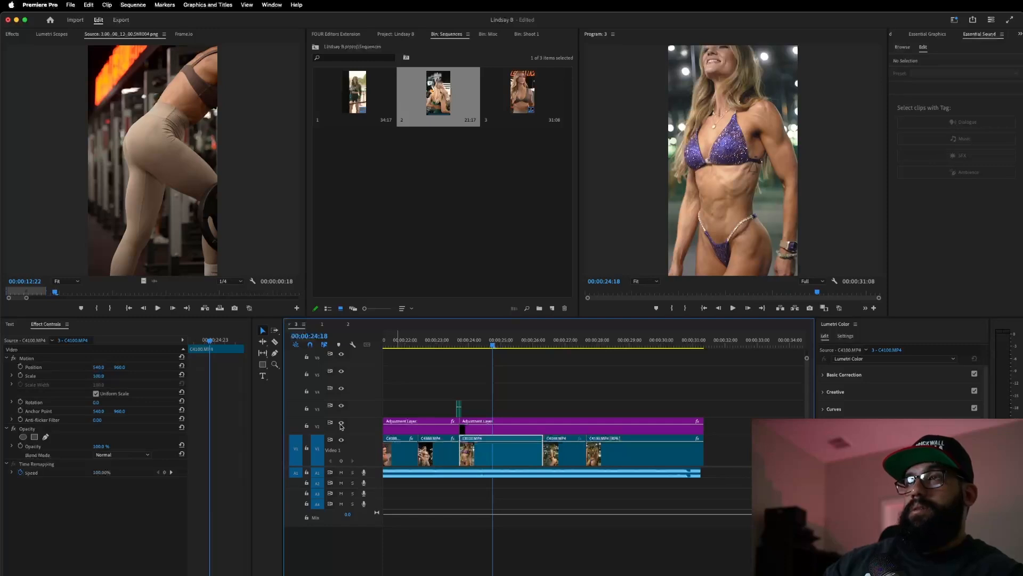
pyautogui.click(341, 424)
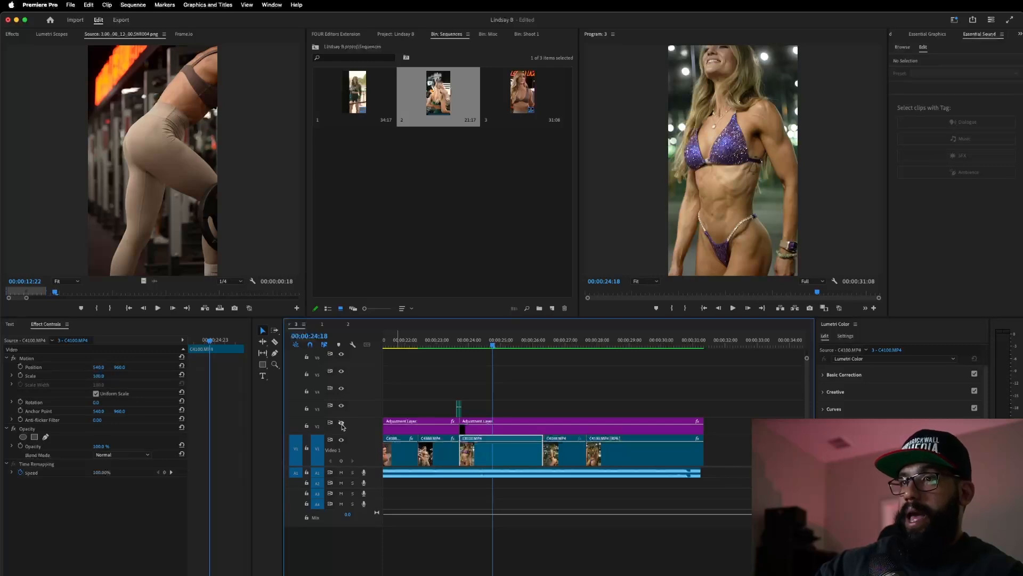
# - Select the last clip with the adjustment layer and trim two frames off the ending
pyautogui.moveTo(706, 385); pyautogui.dragTo(709, 461)
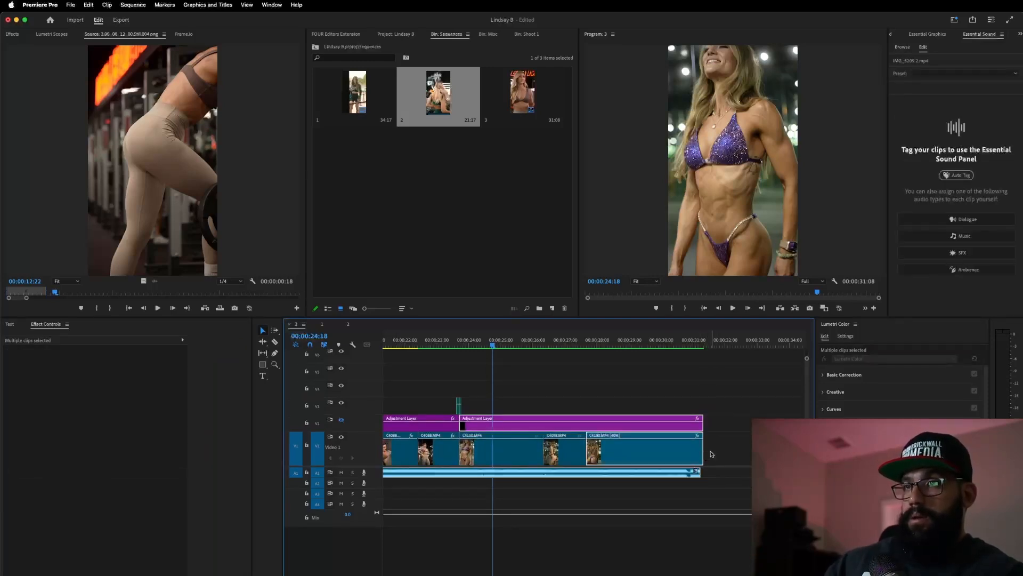
pyautogui.click(713, 454)
pyautogui.moveTo(685, 390); pyautogui.dragTo(703, 428)
pyautogui.click(517, 345)
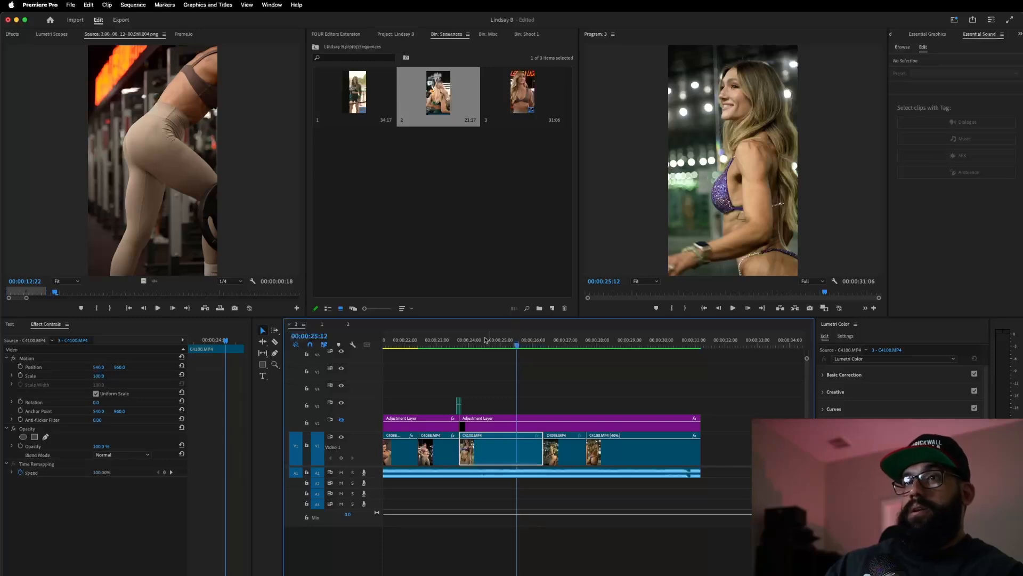
# - Play back the ending from about 23:20, then briefly from the sequence start
pyautogui.click(467, 346)
pyautogui.press('space')
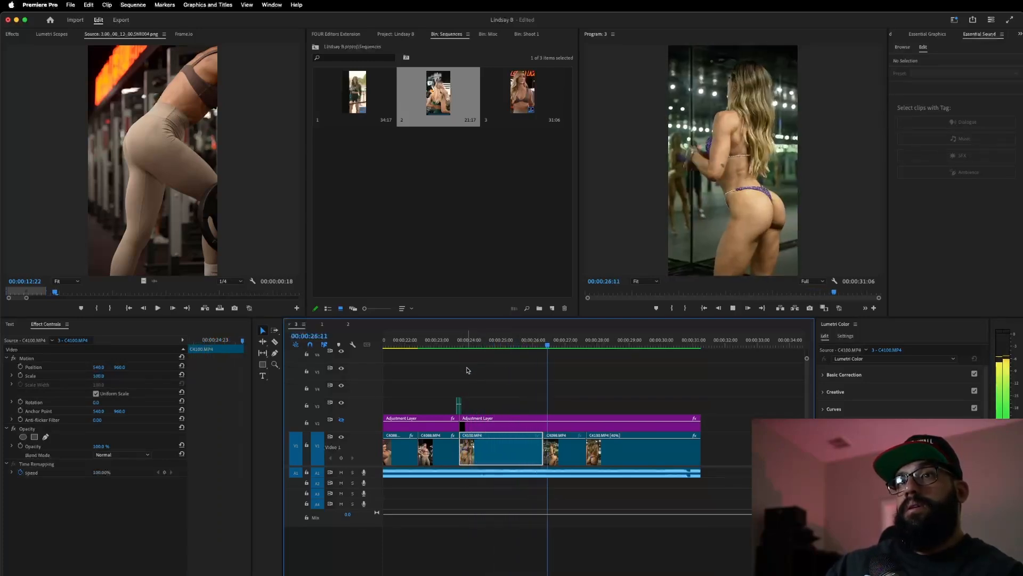
pyautogui.press('space')
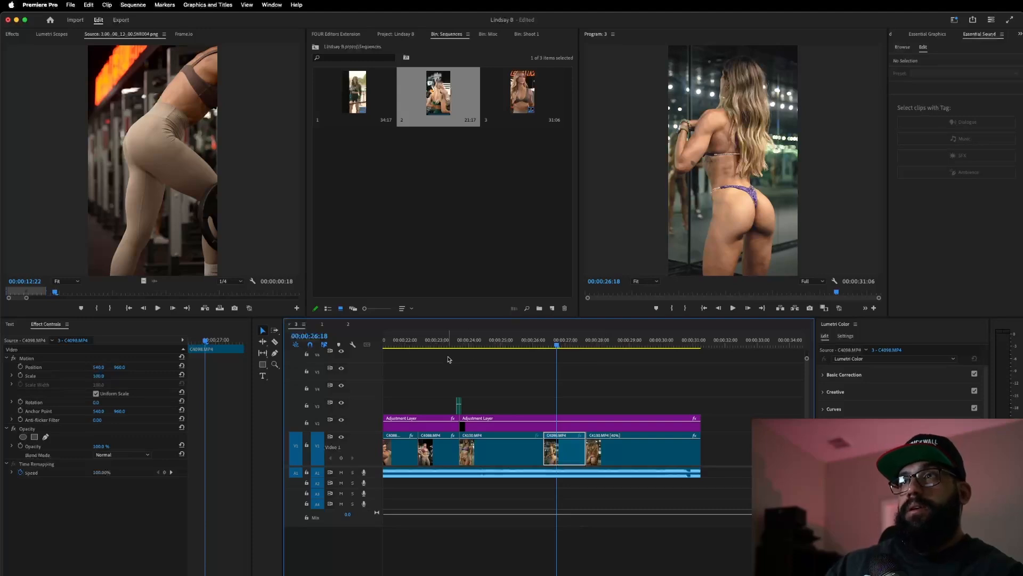
pyautogui.click(461, 345)
pyautogui.press('space')
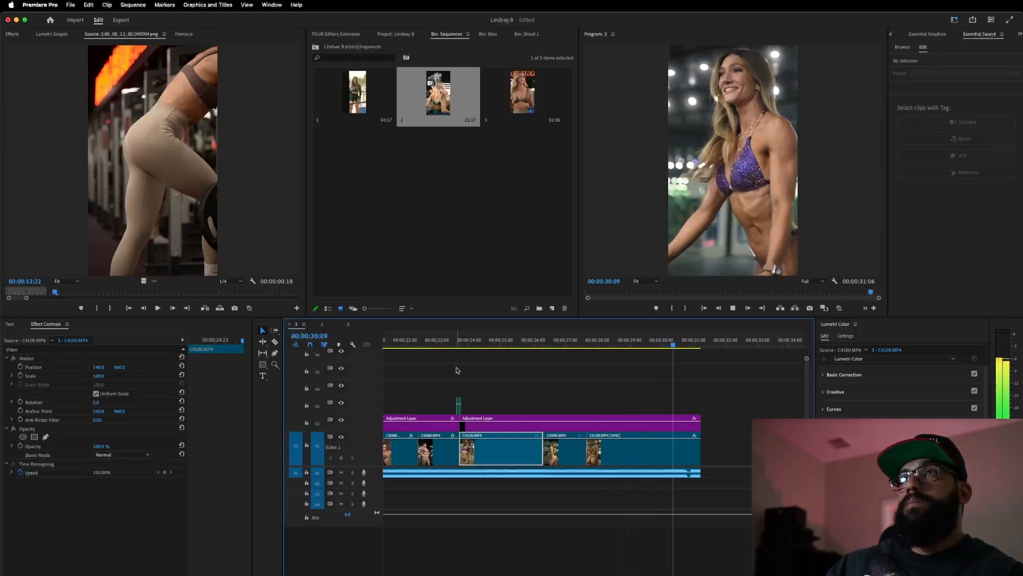
pyautogui.press('space')
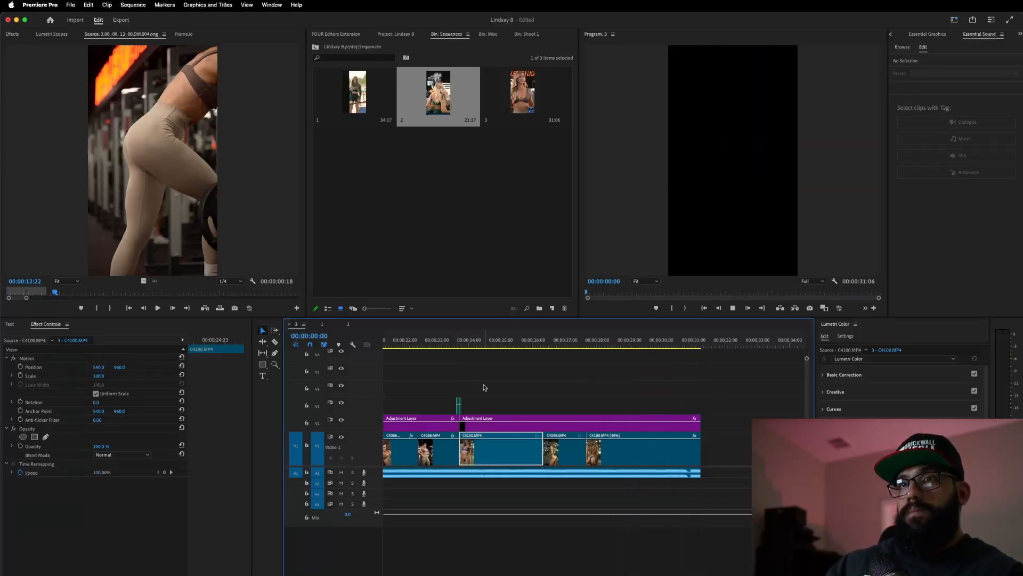
pyautogui.press('space')
# - Fit the whole sequence in the timeline and scrub back to the opening frames
pyautogui.press('\\')
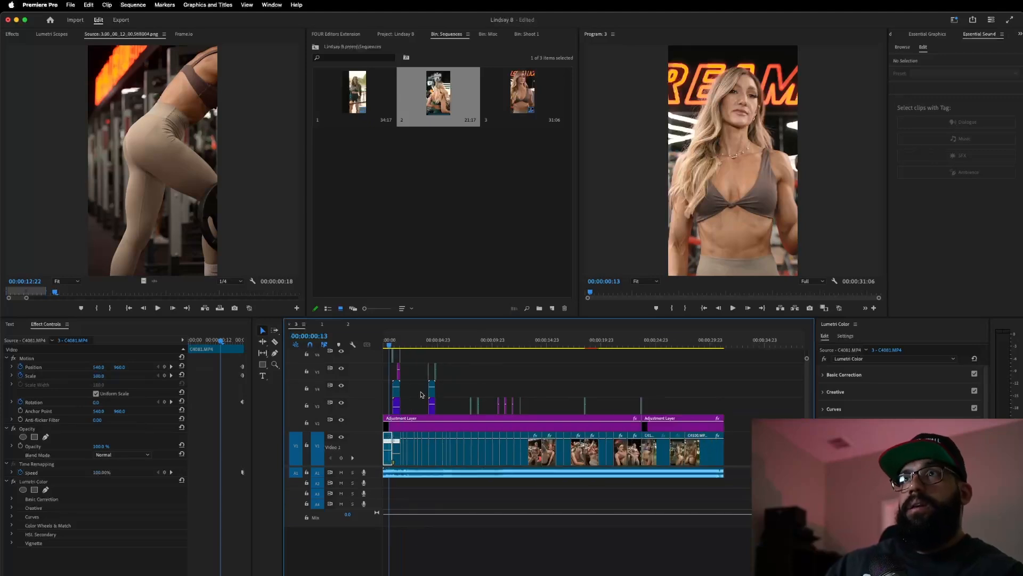
pyautogui.scroll(5, 448, 408)
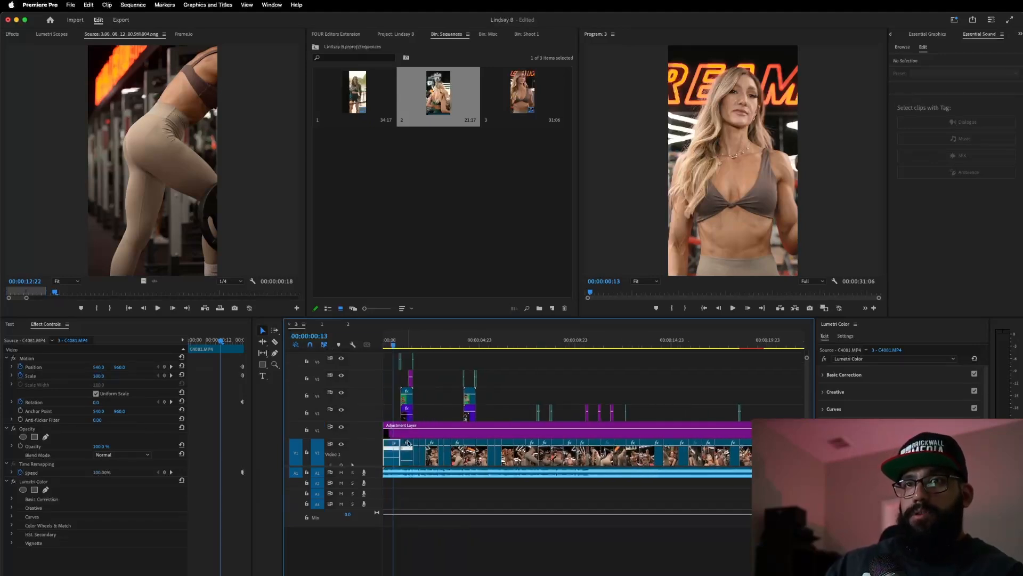
pyautogui.scroll(4, 411, 461)
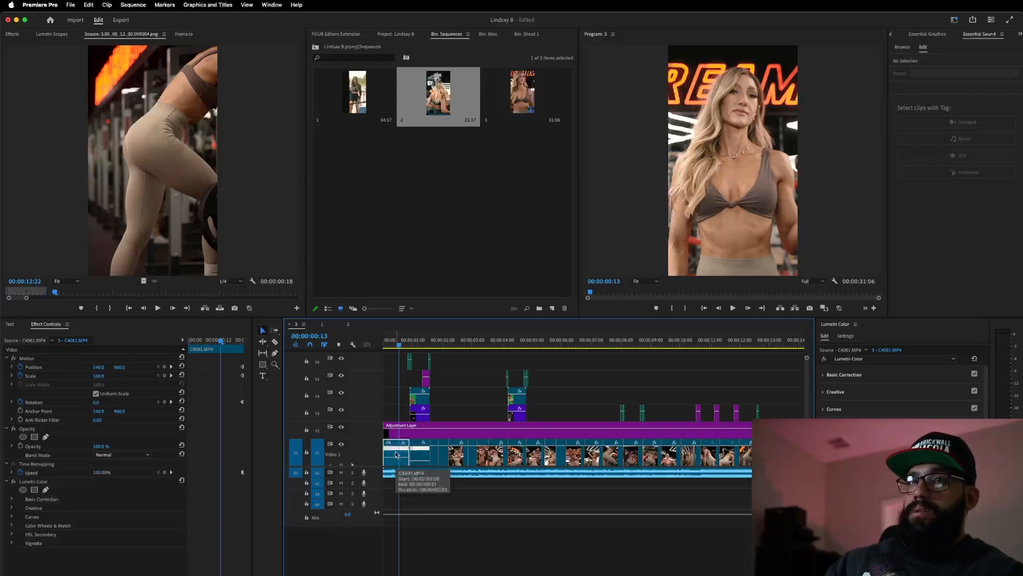
pyautogui.moveTo(429, 351); pyautogui.dragTo(397, 418)
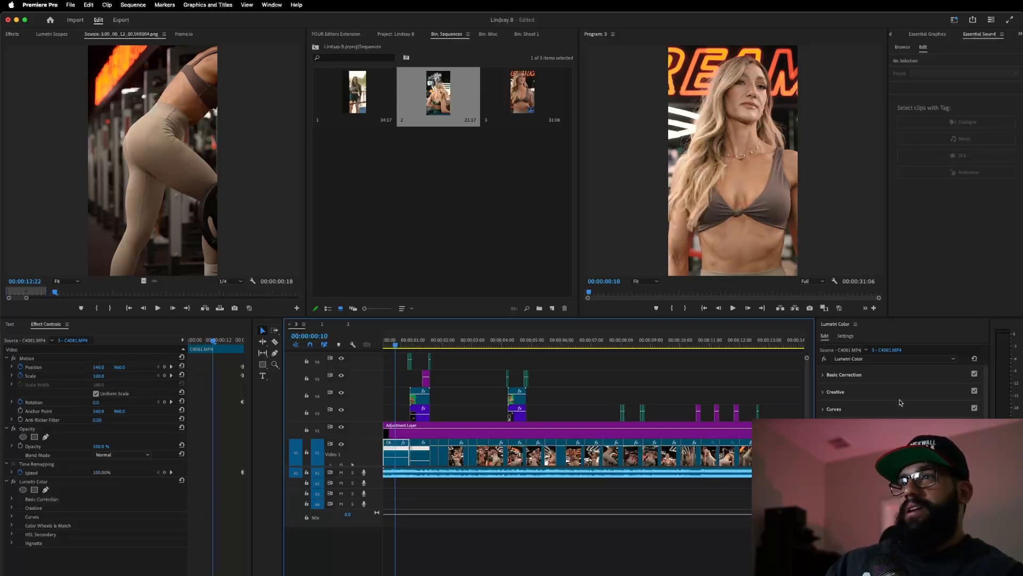
# - Expand Lumetri Basic Correction at 00:00:01:09, then render the sequence In to Out
pyautogui.click(844, 375)
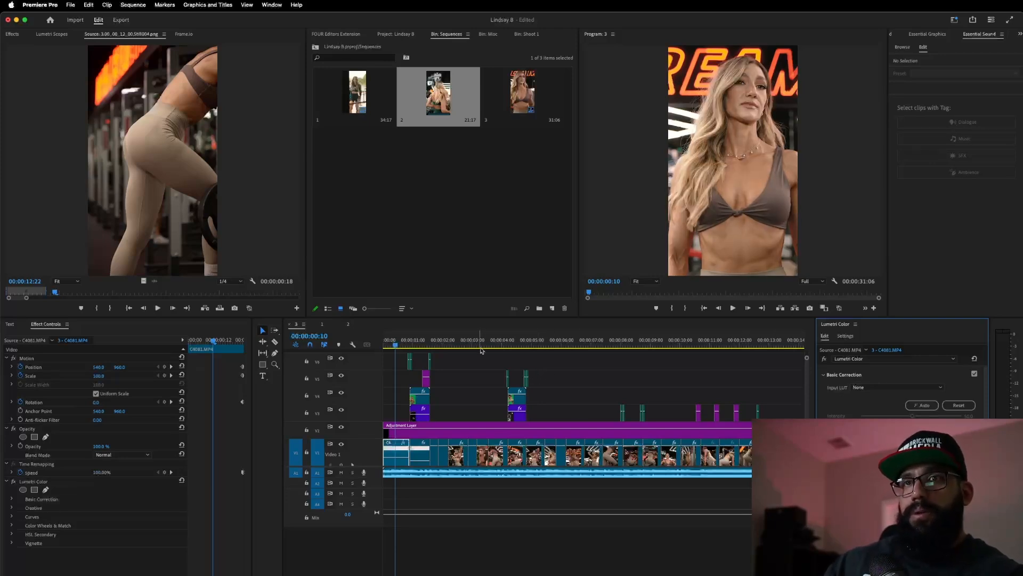
pyautogui.click(425, 341)
pyautogui.click(900, 458)
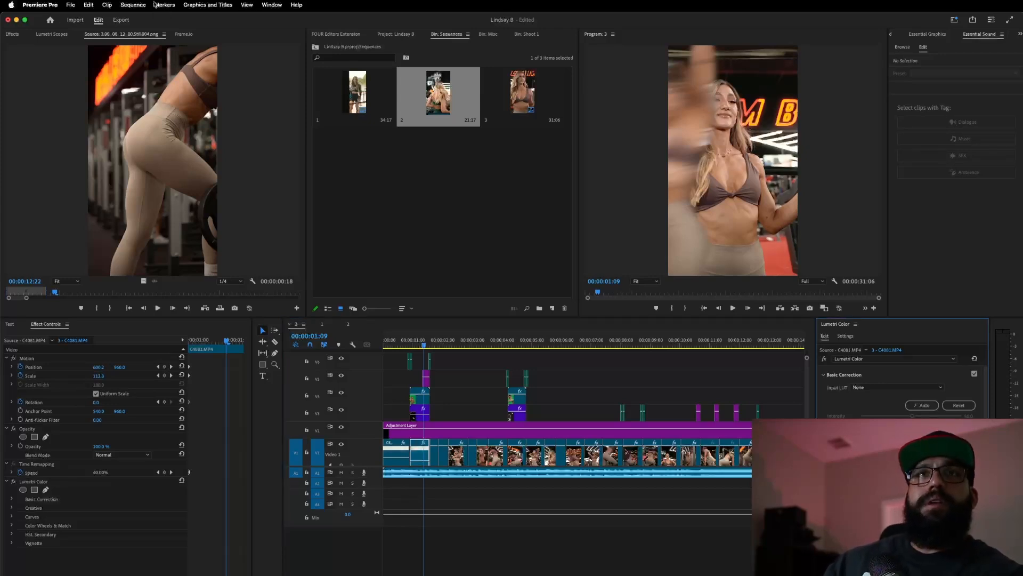
pyautogui.click(134, 5)
pyautogui.click(139, 41)
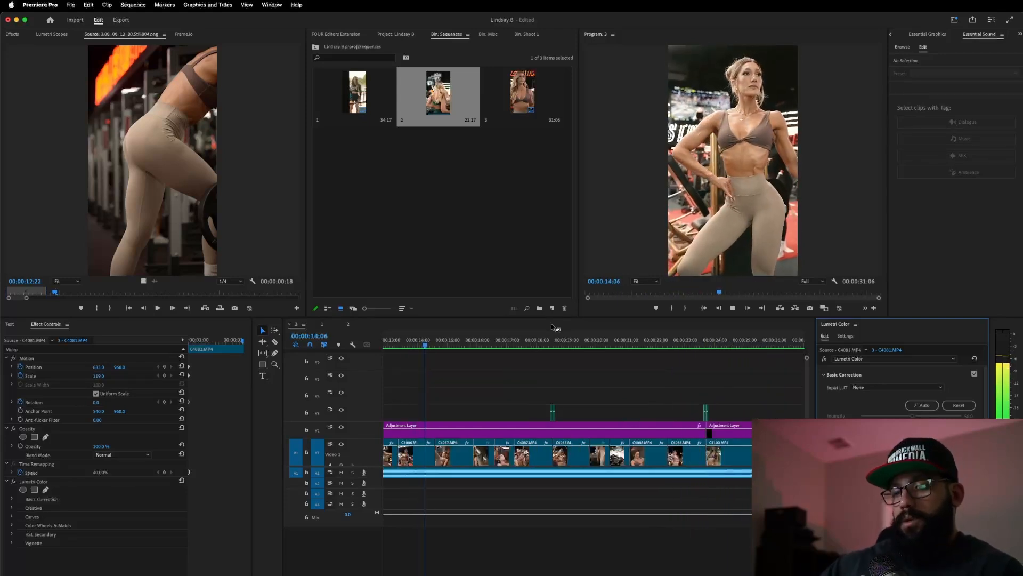
# - At 12:23, make the C4086 clip's grade slightly darker and cooler, then play it back
pyautogui.click(388, 344)
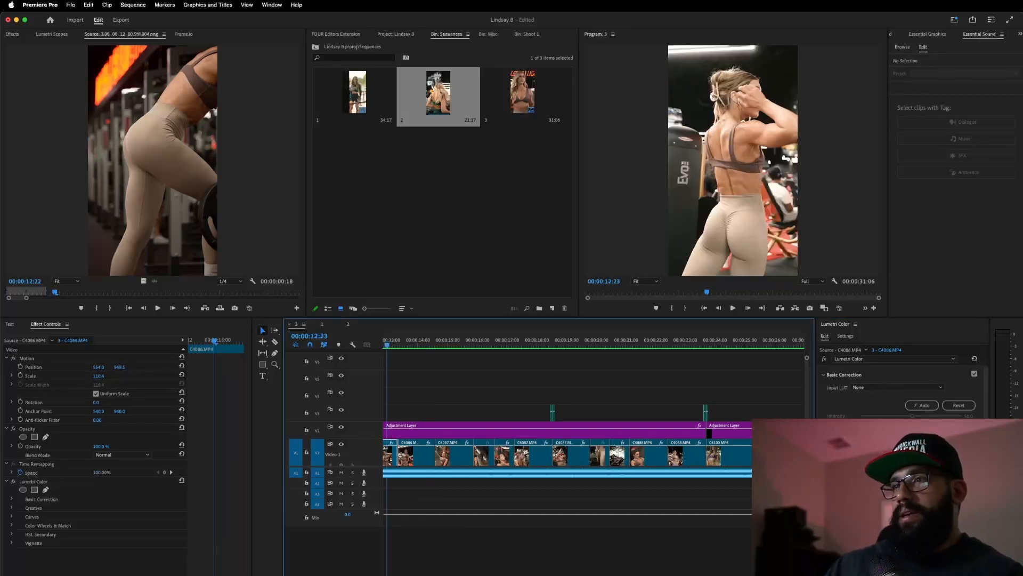
pyautogui.click(906, 469)
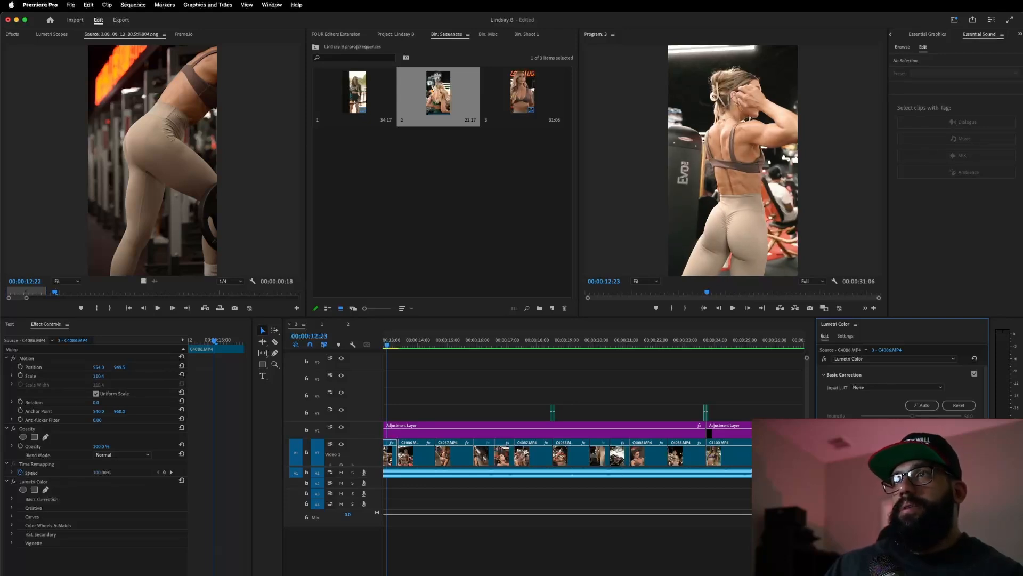
pyautogui.moveTo(911, 469); pyautogui.dragTo(906, 469)
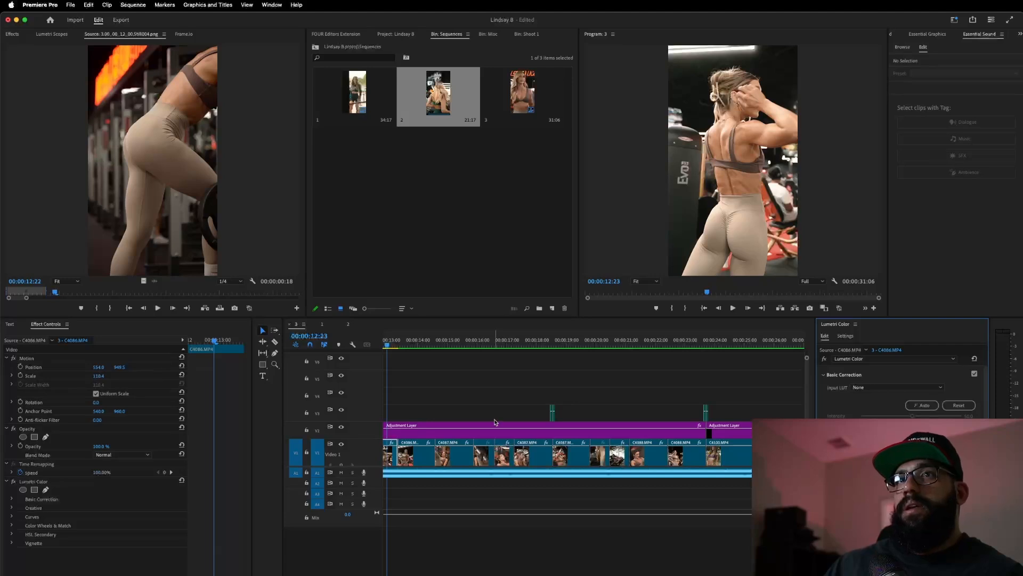
pyautogui.press('space')
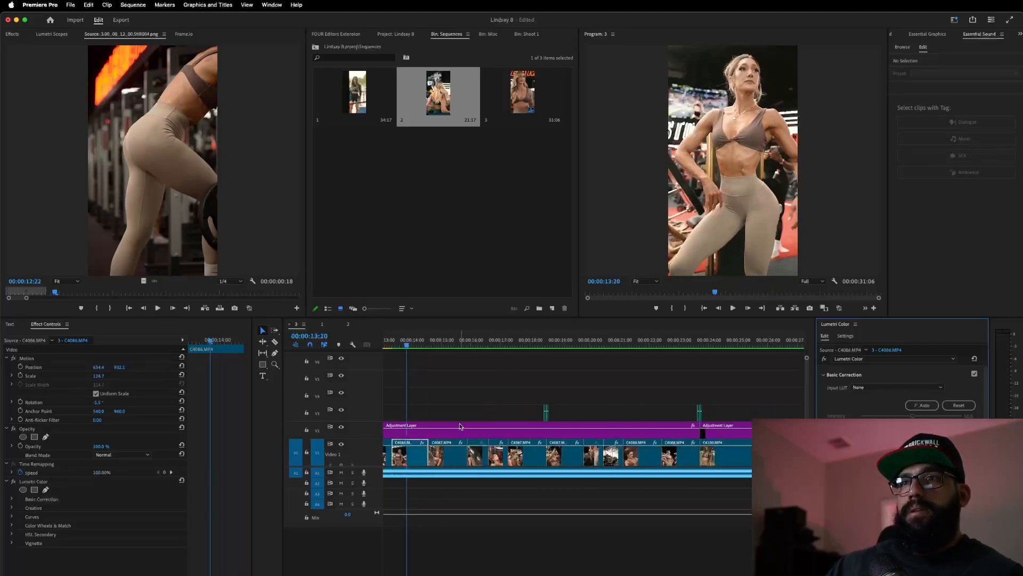
# - Reset C4086.MP4's Lumetri grade to default, play to near the end, and select the final adjustment layer
pyautogui.click(959, 405)
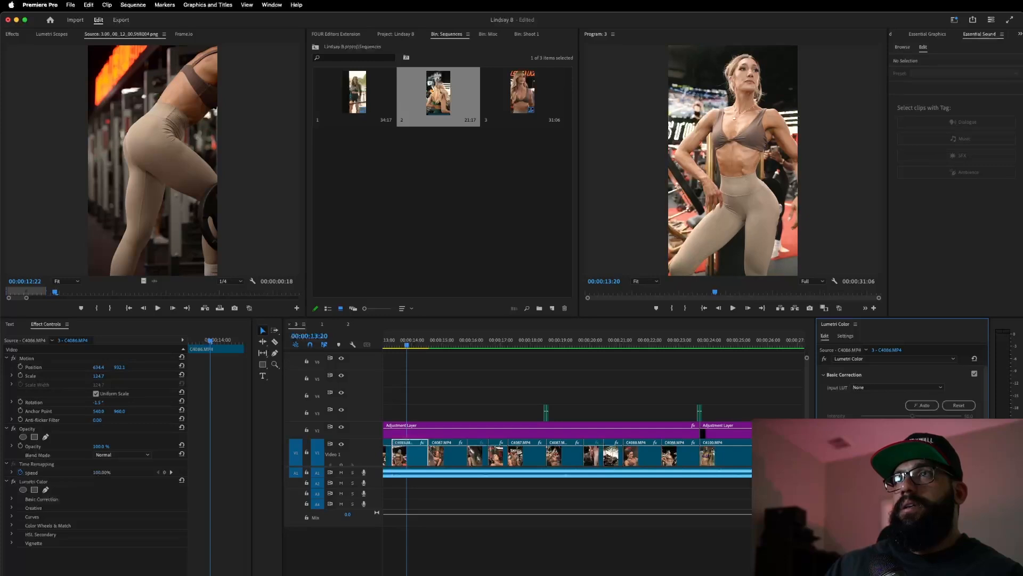
pyautogui.press('space')
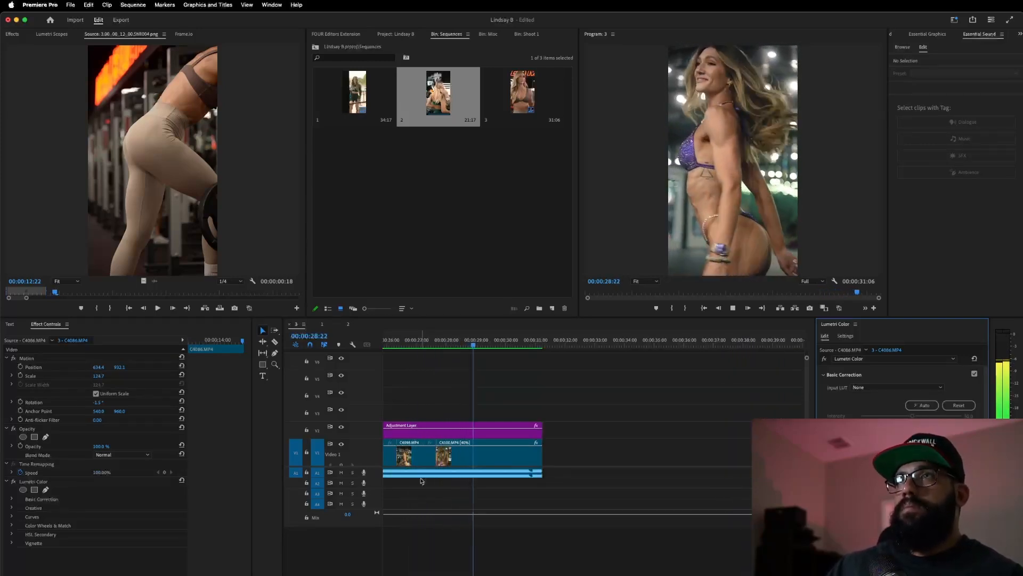
pyautogui.press('space')
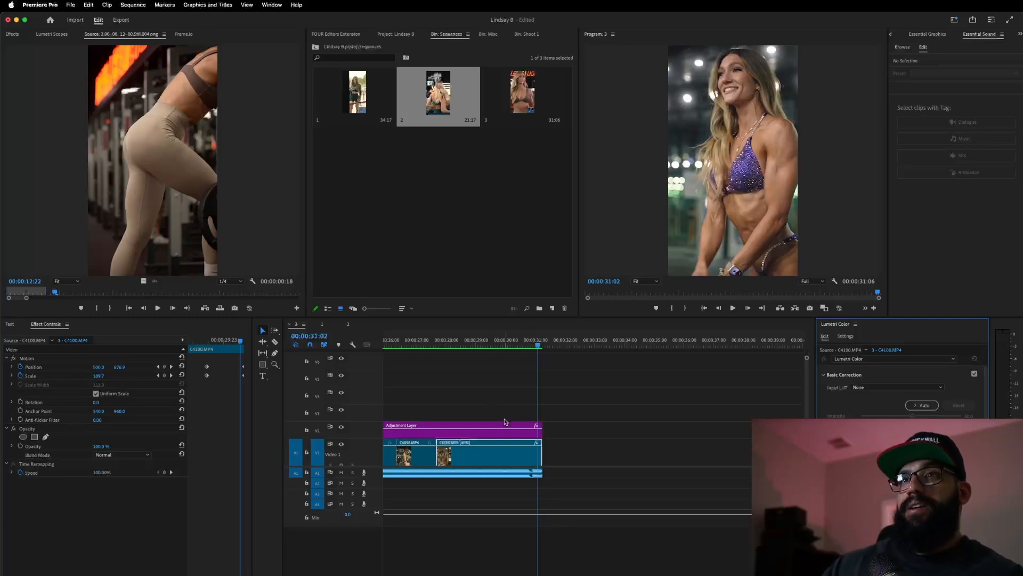
pyautogui.click(480, 432)
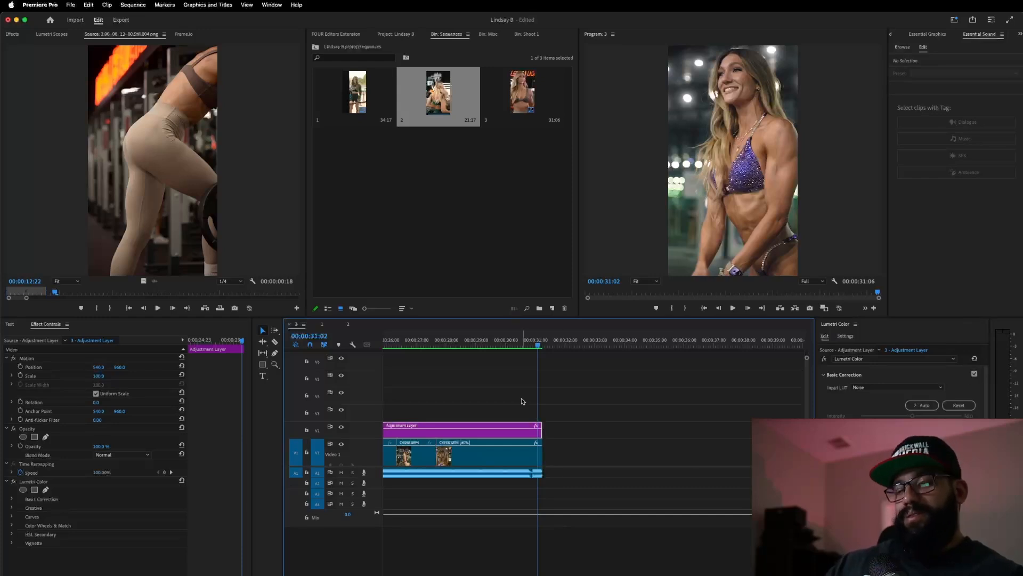
pyautogui.scroll(-4, 523, 402)
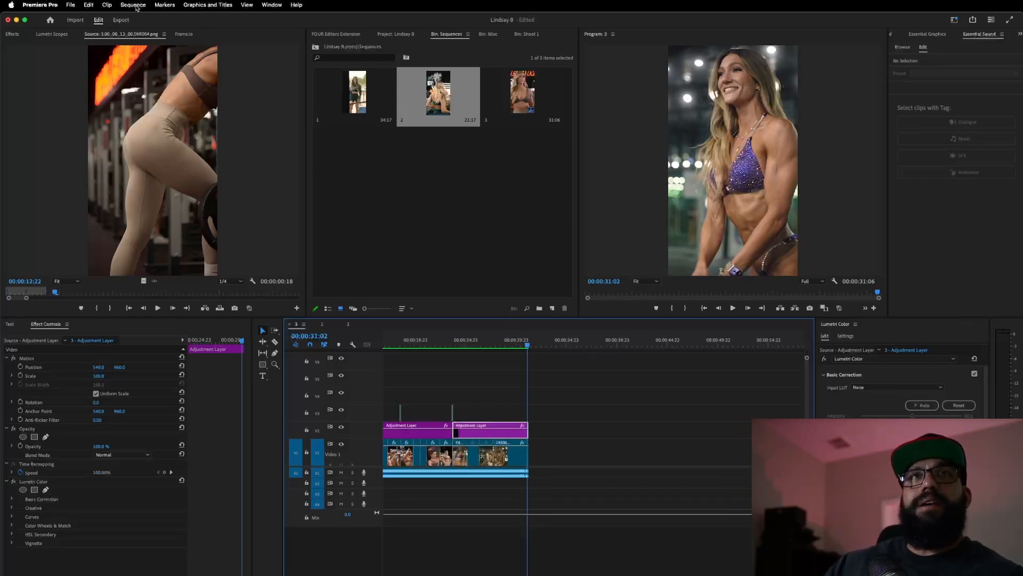
# - Render effect previews for sequence 3, then stop playback and return to the start
pyautogui.click(133, 4)
pyautogui.click(141, 41)
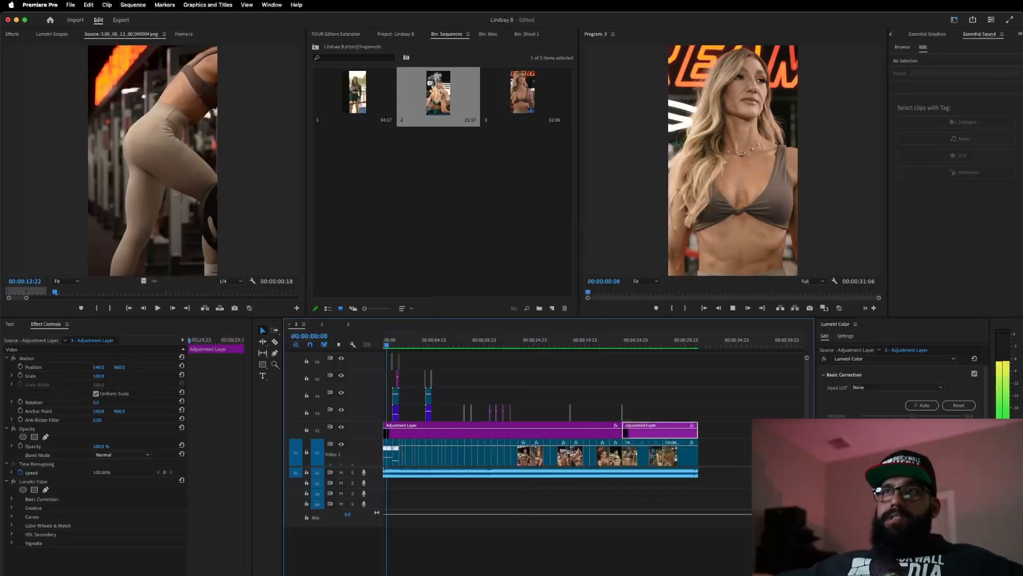
pyautogui.press('space')
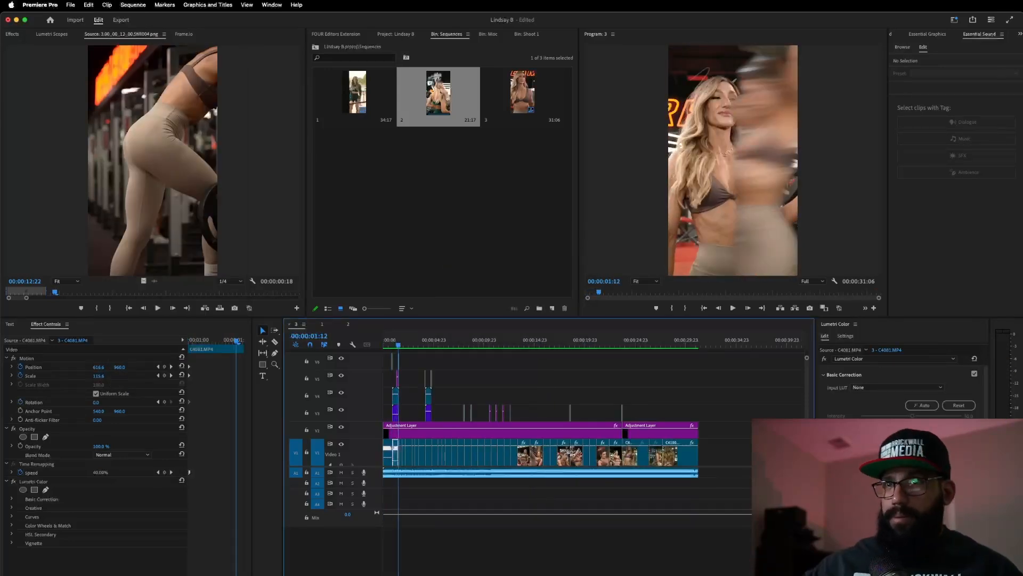
pyautogui.click(705, 308)
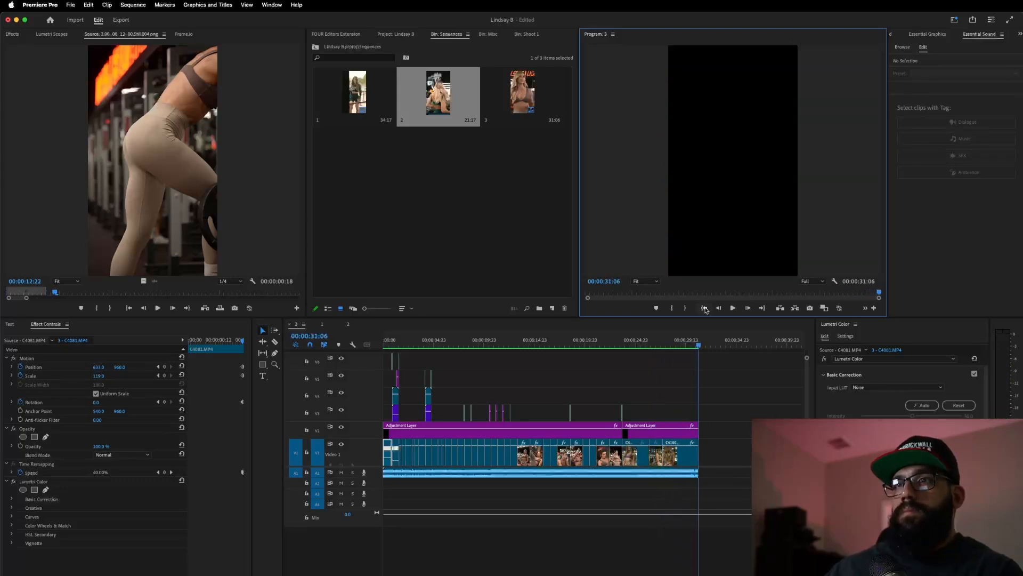
# - Apply Lumetri Color to C4100.MP4, render effects In to Out, and play from mid-timeline
pyautogui.moveTo(688, 343); pyautogui.dragTo(696, 373)
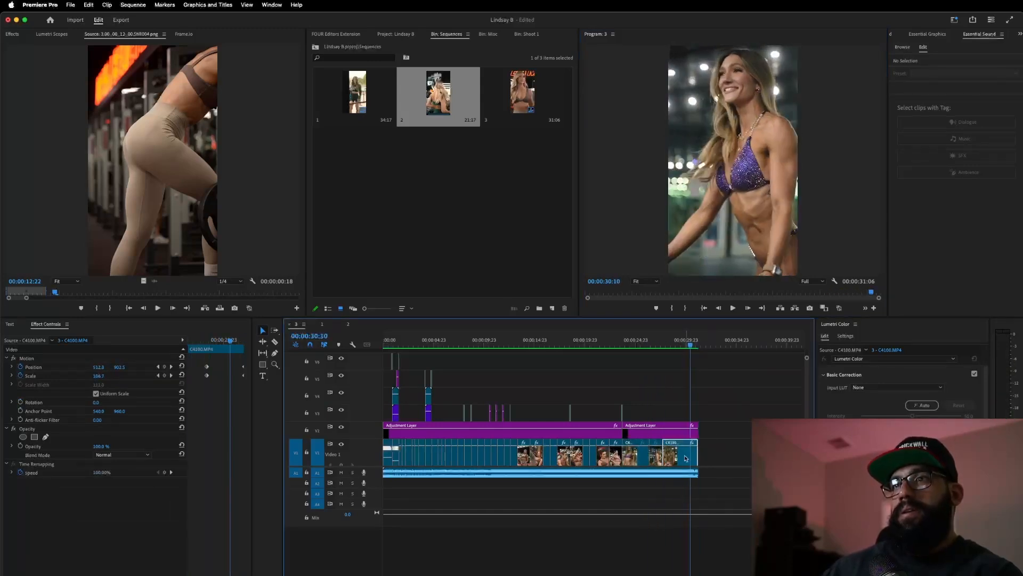
pyautogui.click(912, 464)
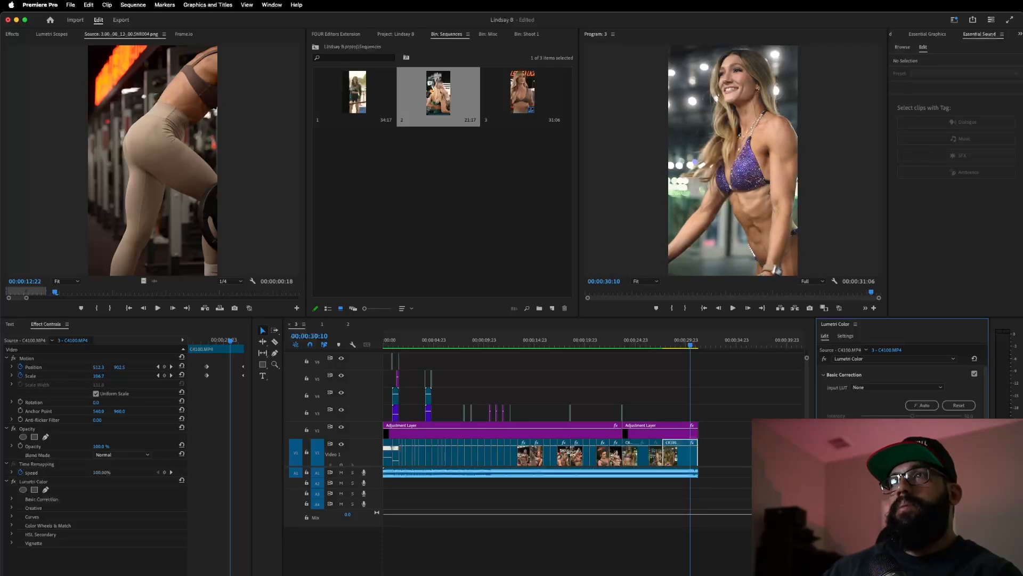
pyautogui.click(119, 8)
pyautogui.click(138, 39)
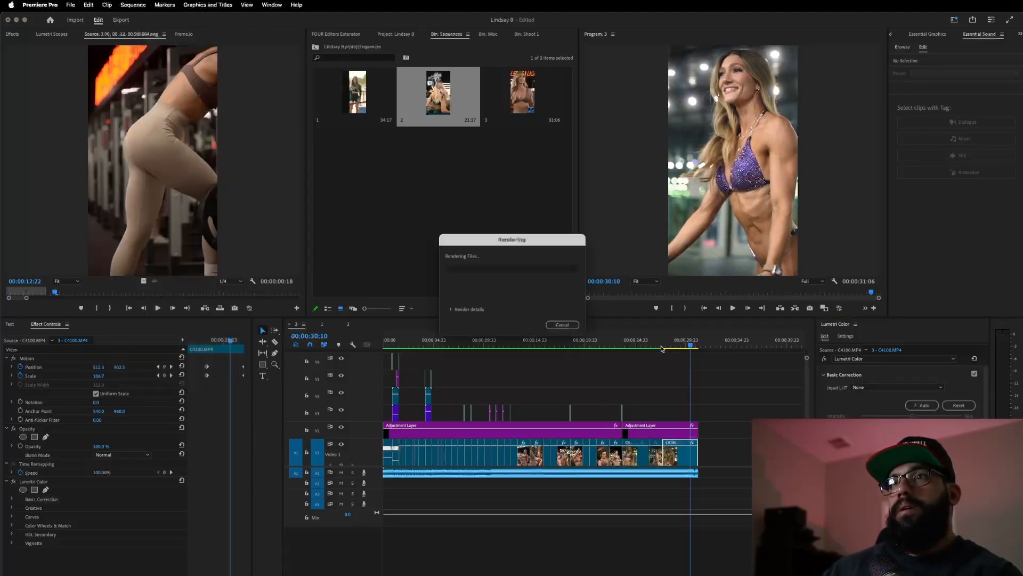
pyautogui.click(607, 340)
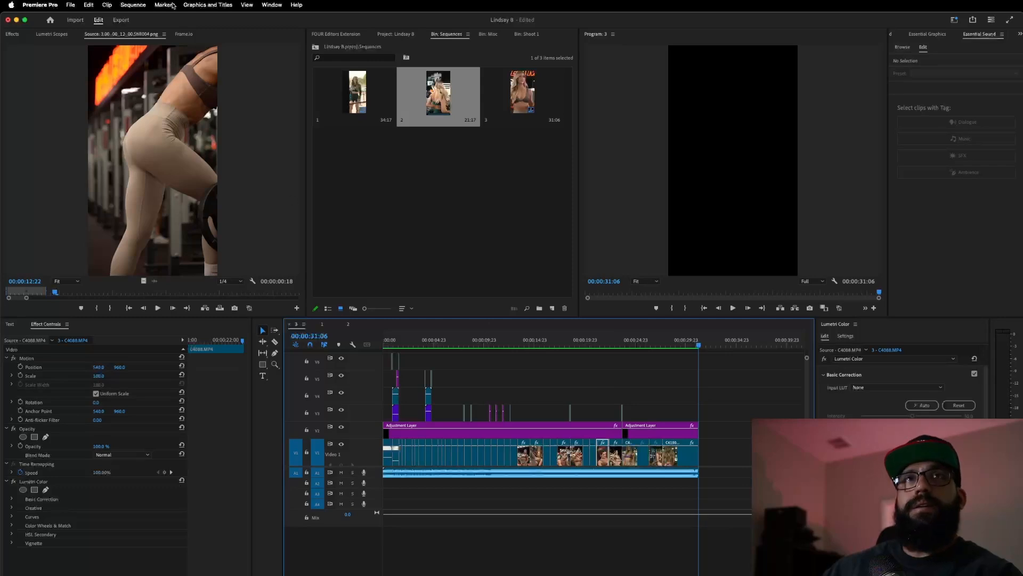
# - Render the sequence, save the project with Cmd+S, and play the opening to 00:00:04:12
pyautogui.click(128, 6)
pyautogui.click(135, 41)
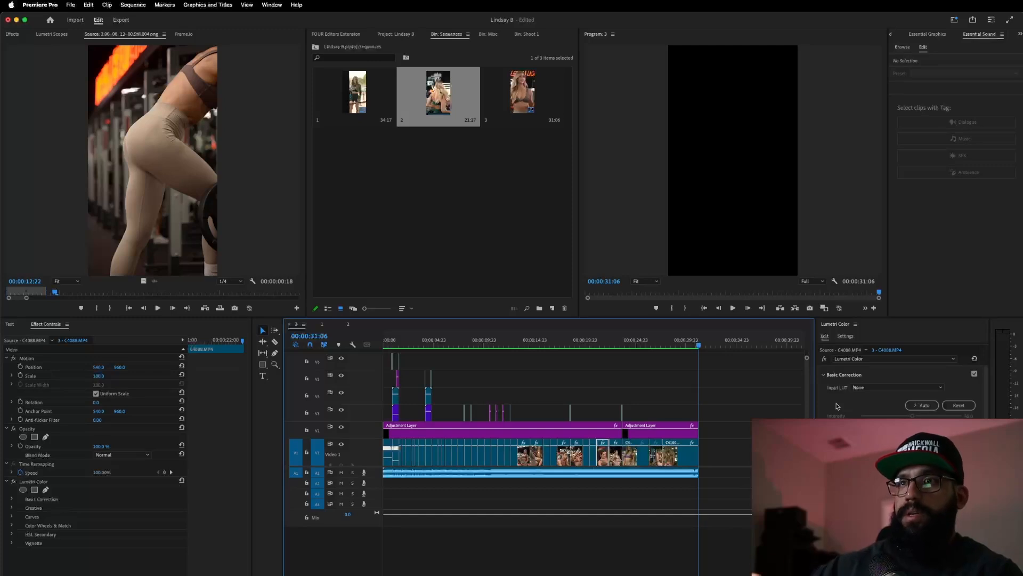
pyautogui.press('cmd+s')
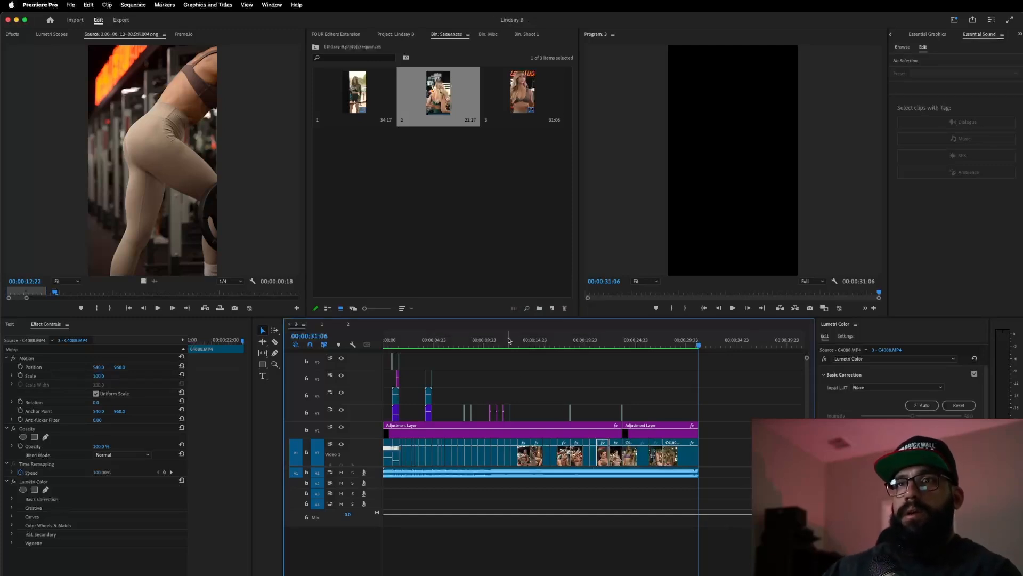
pyautogui.press('space')
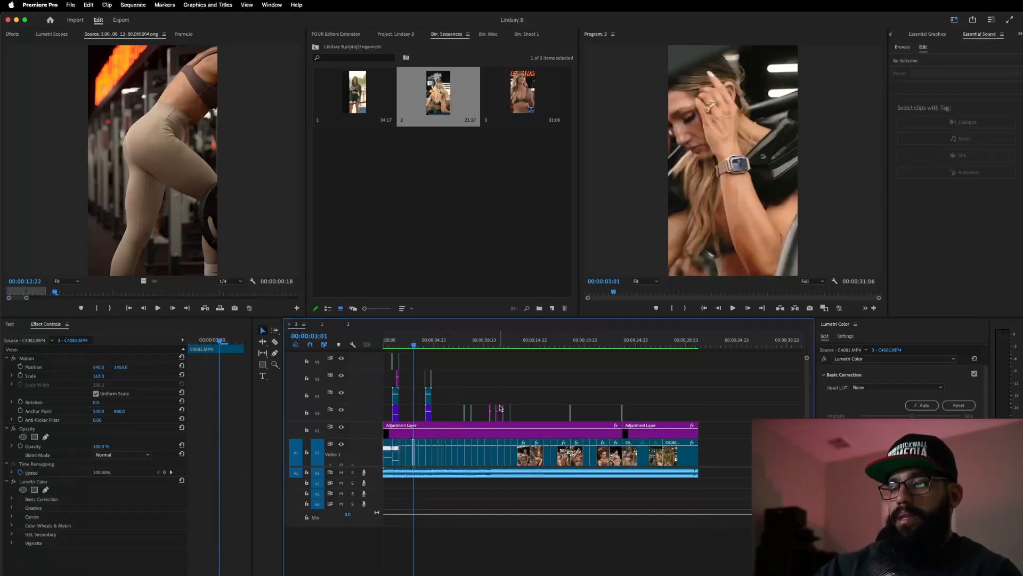
pyautogui.press('space')
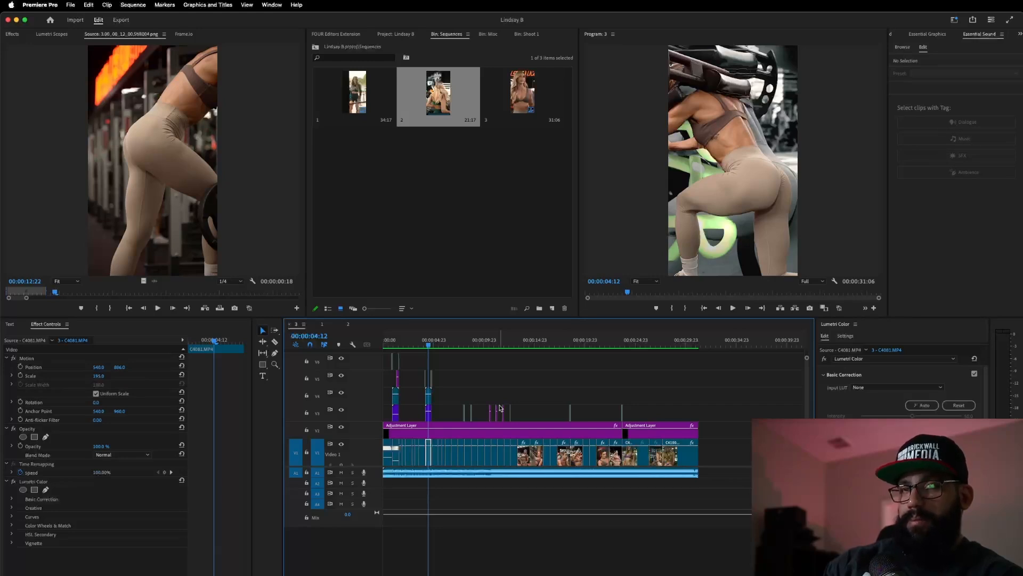
# - Open the sequence's export settings and review its Video and advanced render settings
pyautogui.press('super+m')
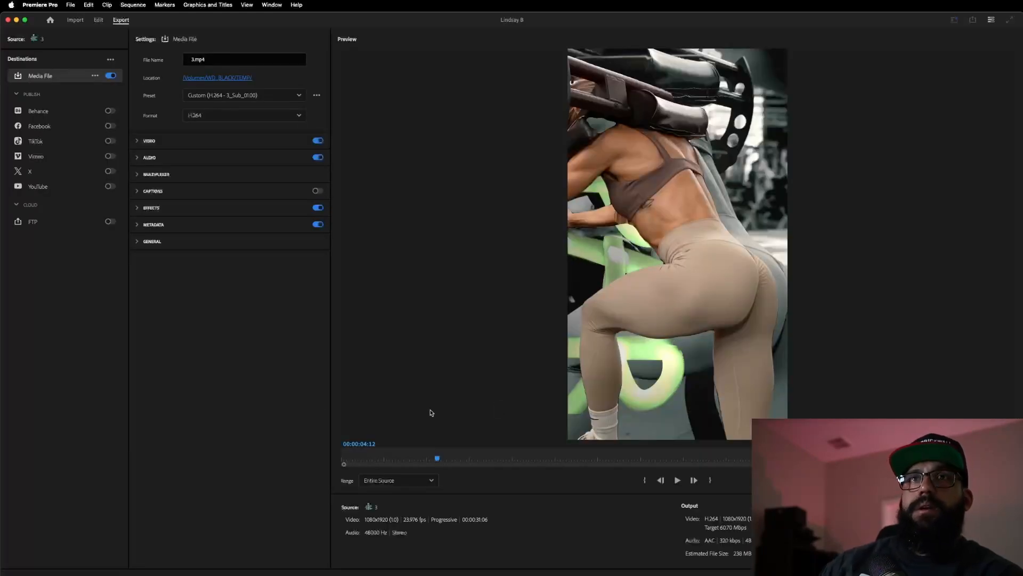
pyautogui.click(143, 145)
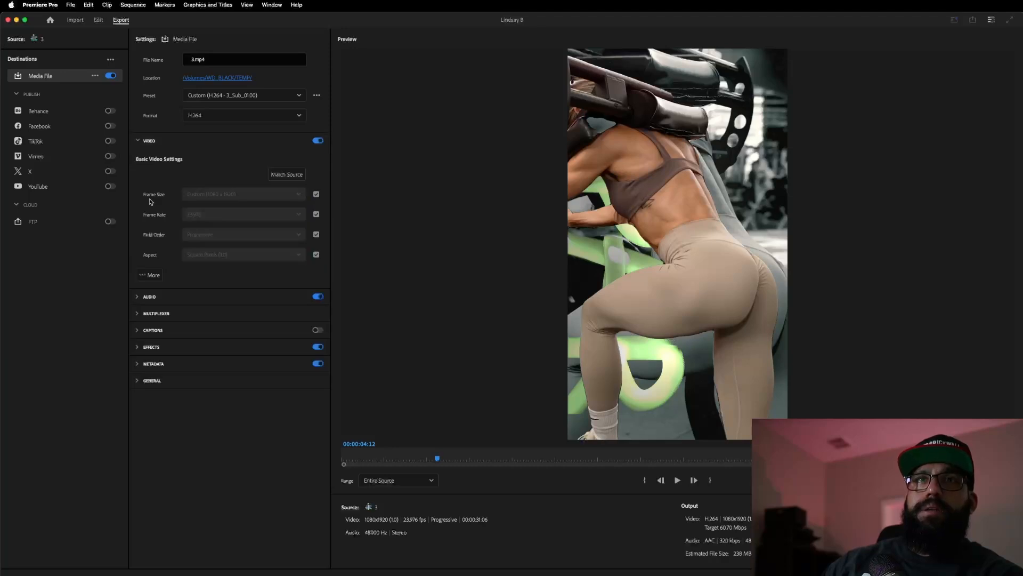
pyautogui.click(149, 275)
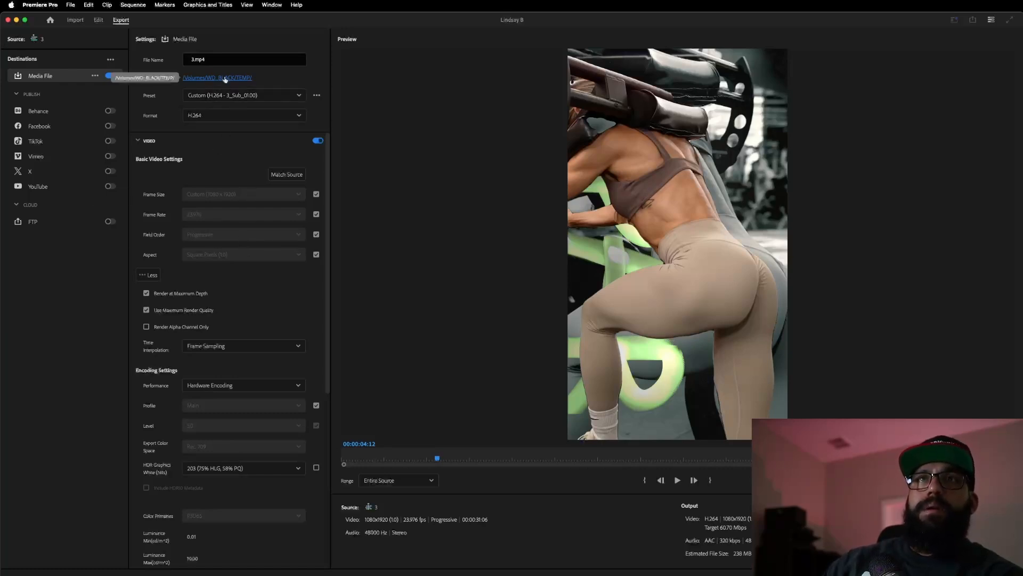
pyautogui.scroll(-2, 586, 262)
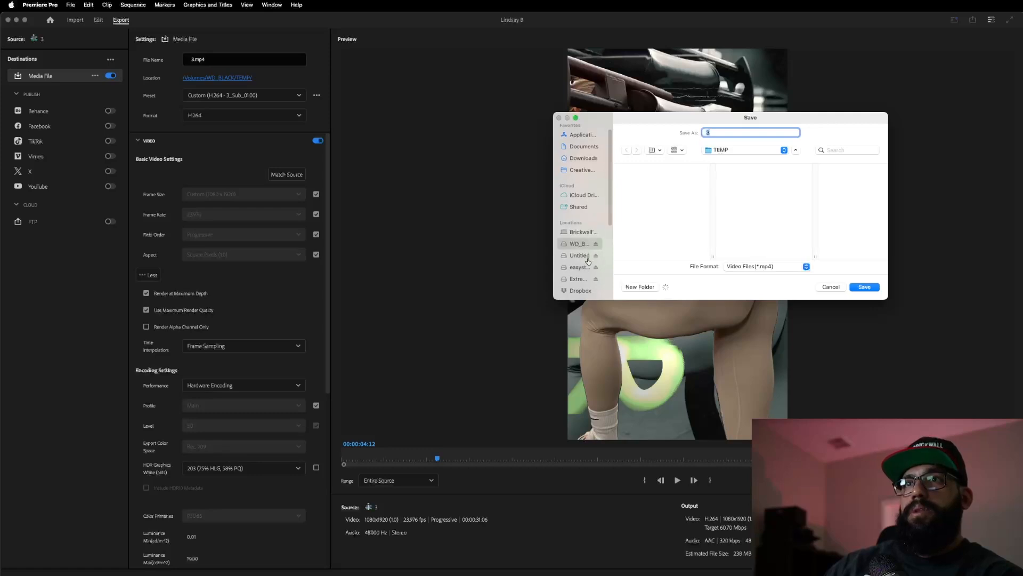
# - Set 3.mp4's location to Dropbox > Brickwall Media > client folder > Reels and export it
pyautogui.click(581, 288)
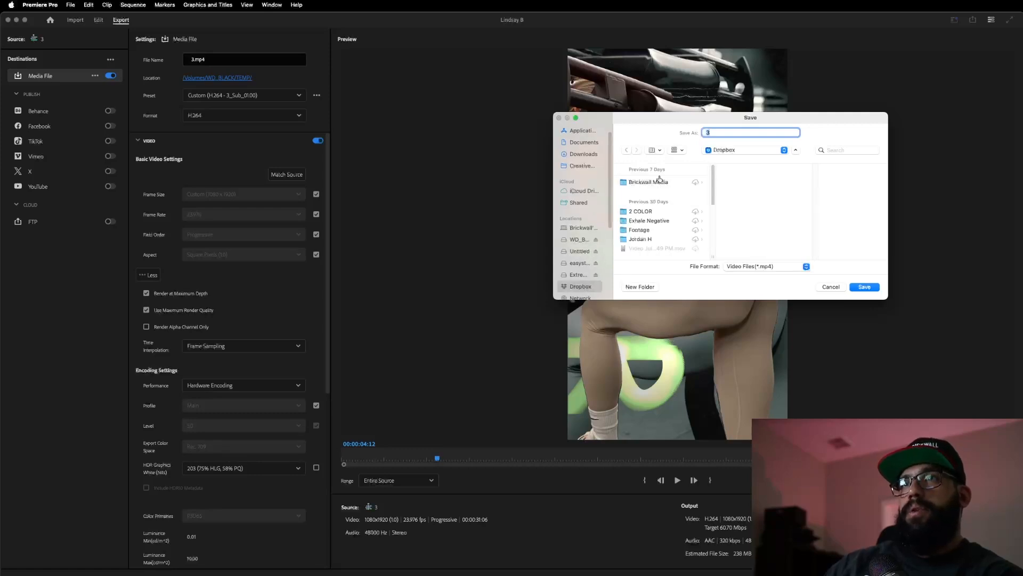
pyautogui.click(656, 184)
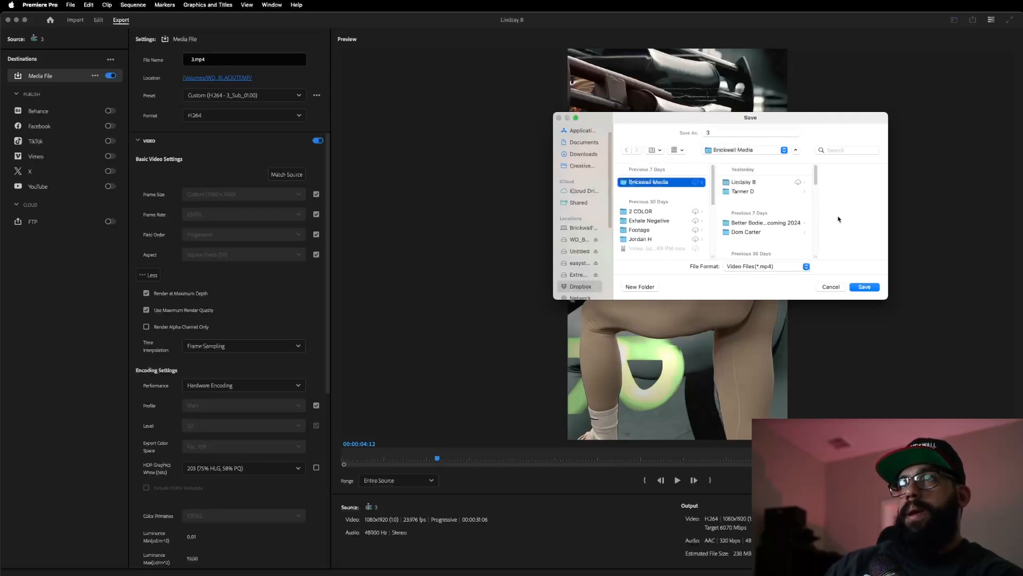
pyautogui.click(757, 183)
pyautogui.click(811, 192)
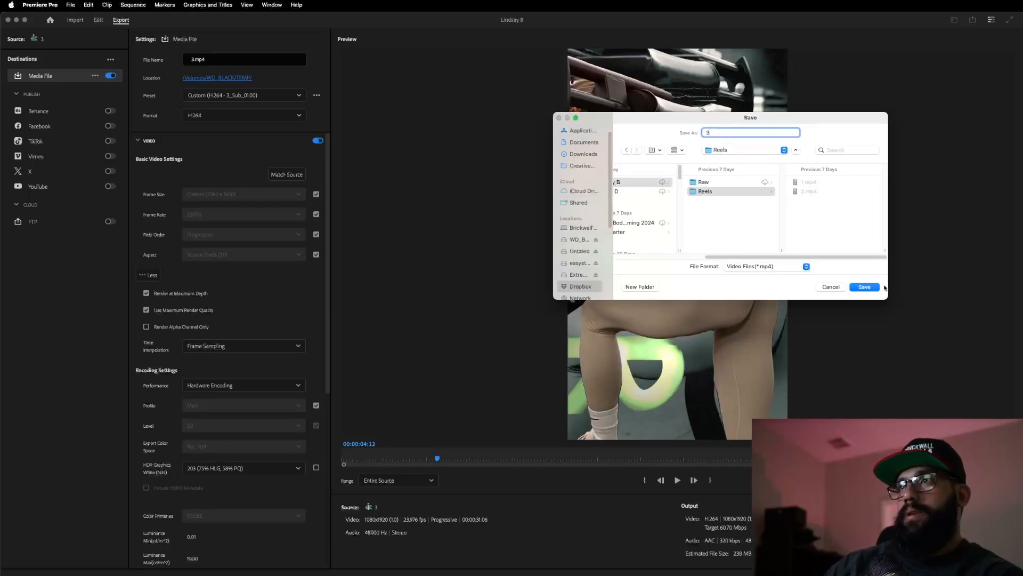
pyautogui.click(860, 287)
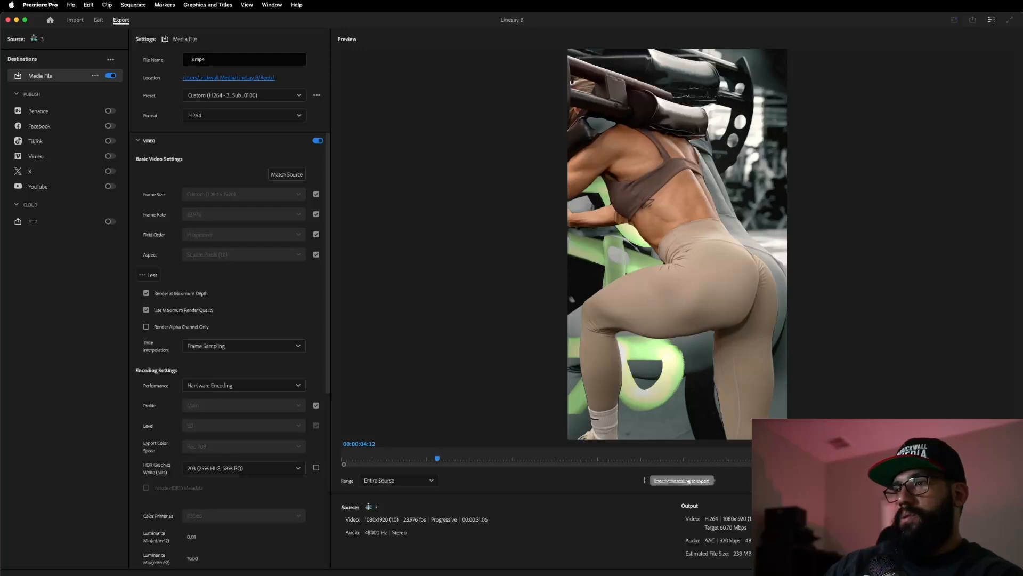
pyautogui.click(998, 554)
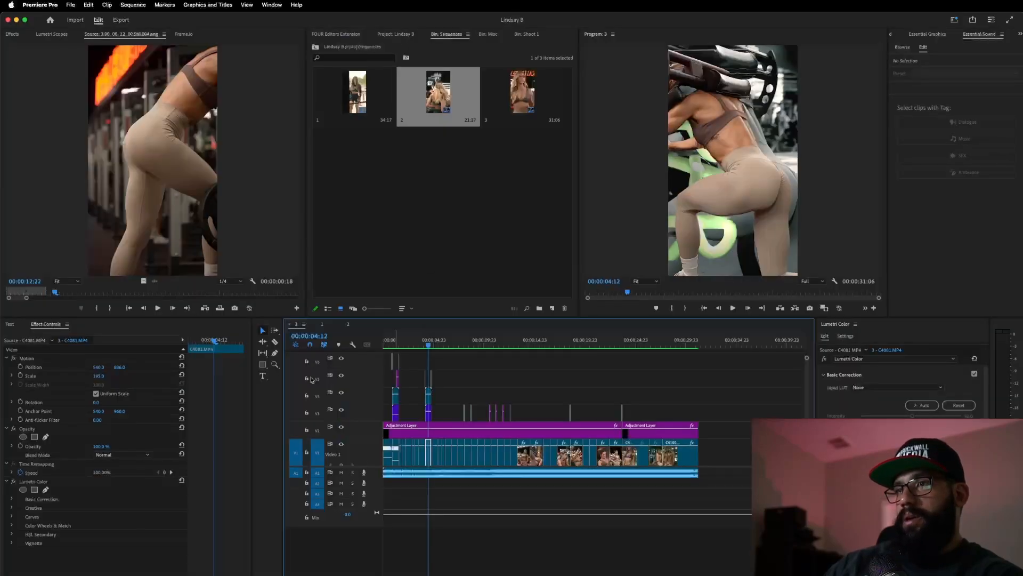